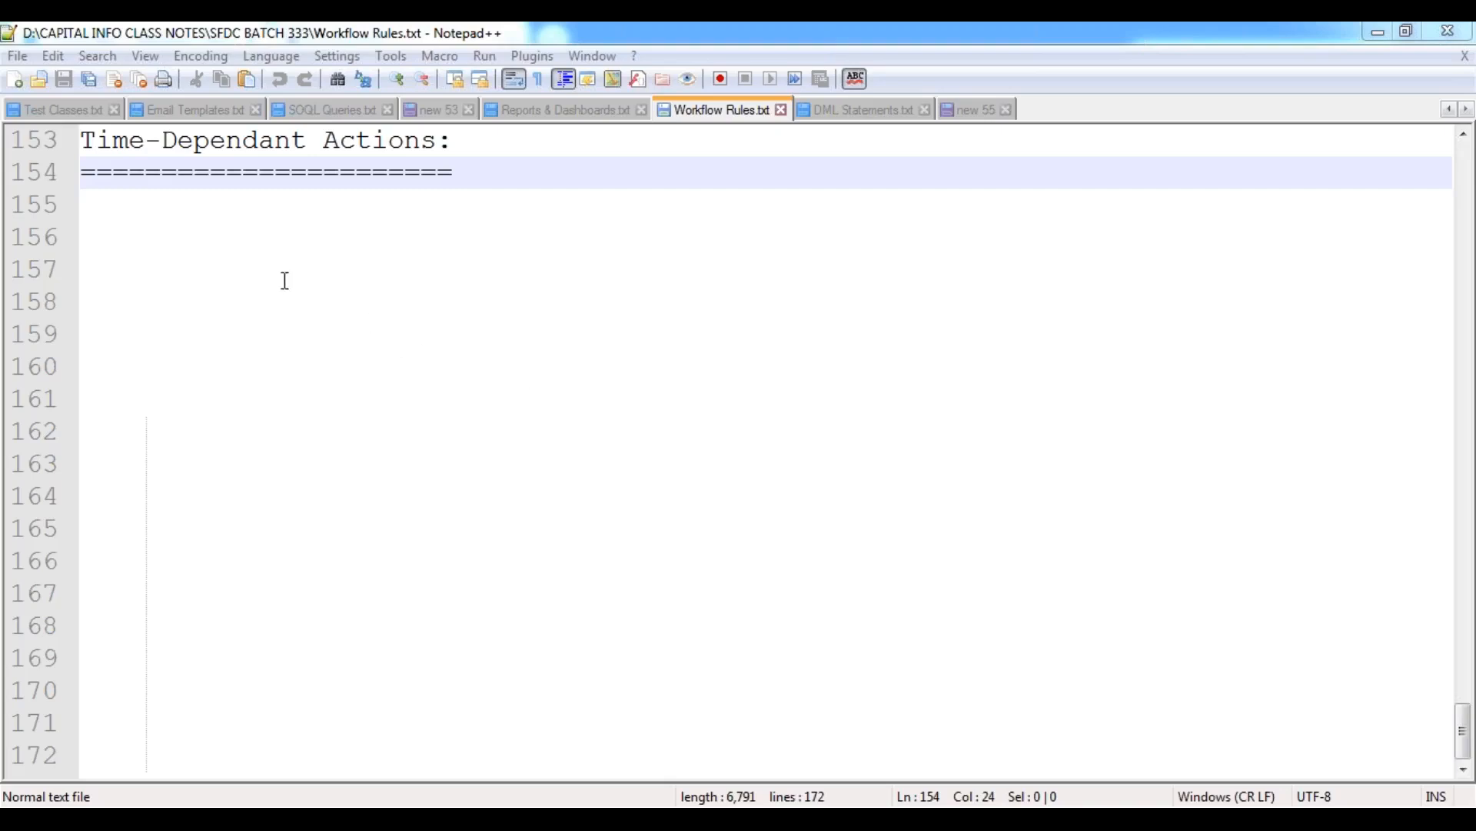
Under the Time-Dependant Actions heading, begin the definition with "Time-Dependant Actions are used to fire the Actions based on".
{"action": "left_click", "coordinate": [93, 203]}
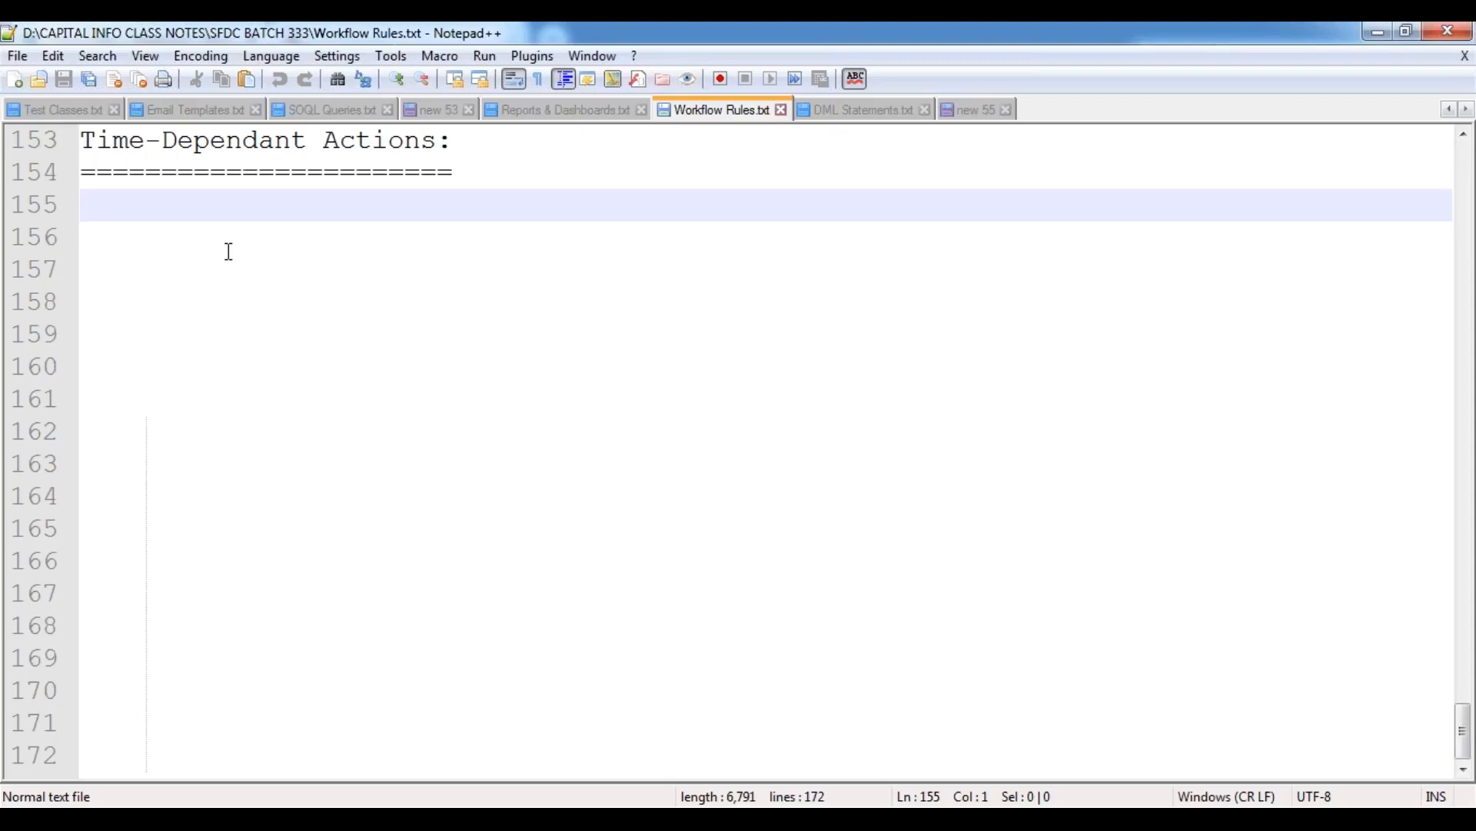
{"action": "left_click_drag", "start_coordinate": [87, 139], "coordinate": [461, 140]}
{"action": "left_click", "coordinate": [127, 203]}
{"action": "type", "text": "Time"}
{"action": "key", "text": "Down"}
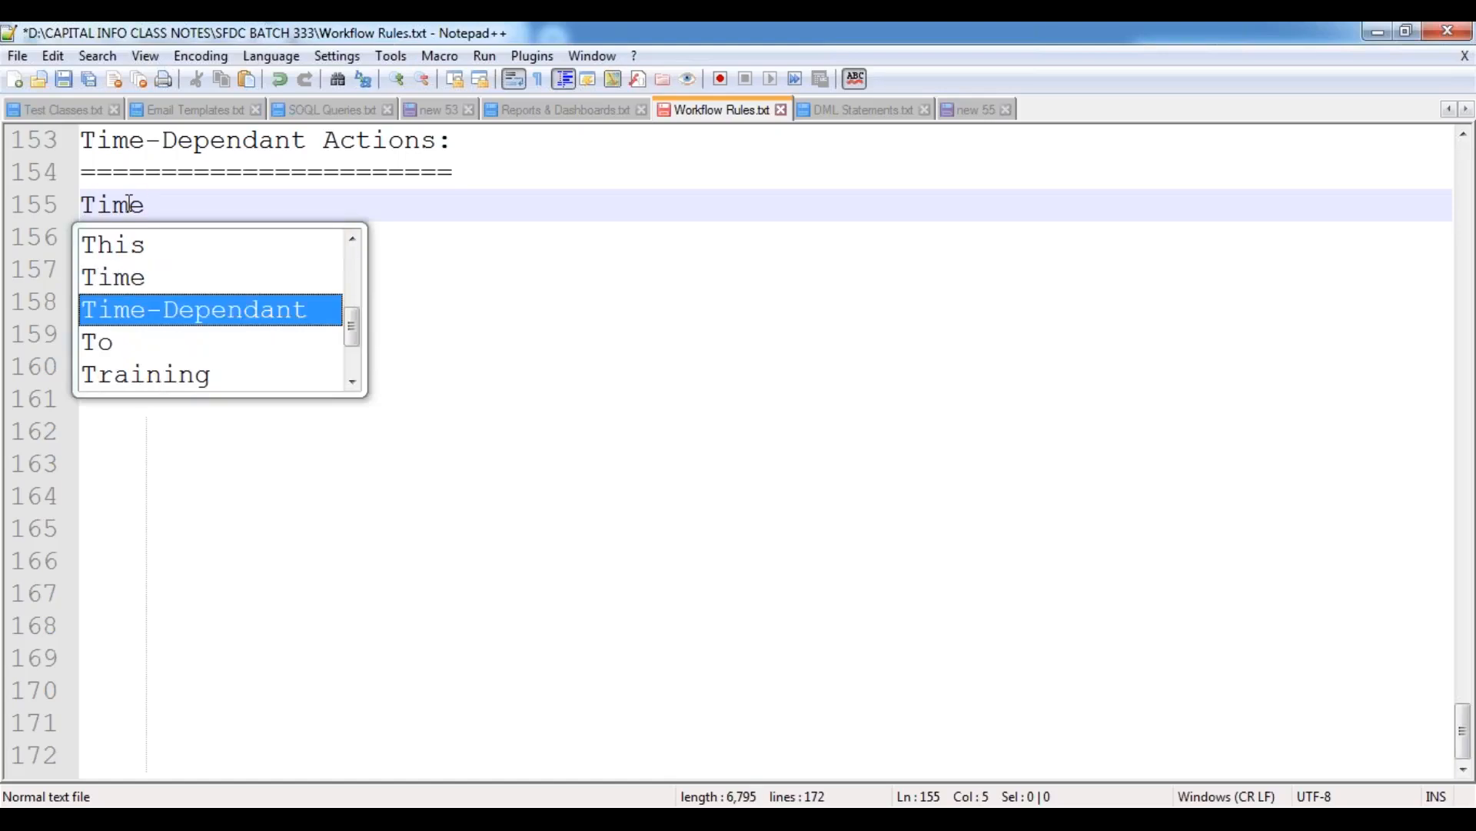
{"action": "key", "text": "Return"}
{"action": "type", "text": "Actions a"}
{"action": "key", "text": "BackSpace"}
{"action": "key", "text": "BackSpace"}
{"action": "type", "text": "s are used "}
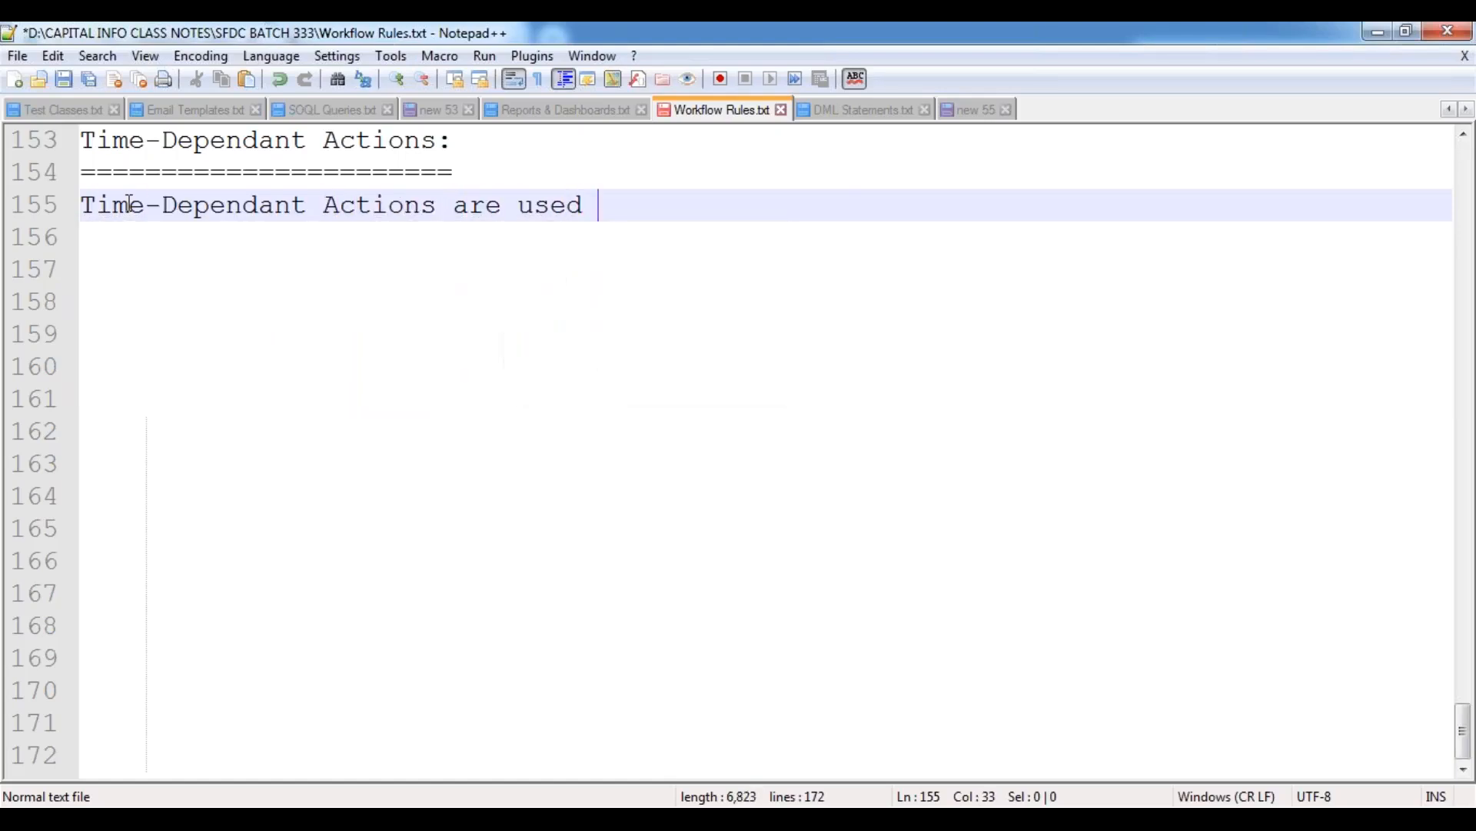
{"action": "type", "text": "to fire the "}
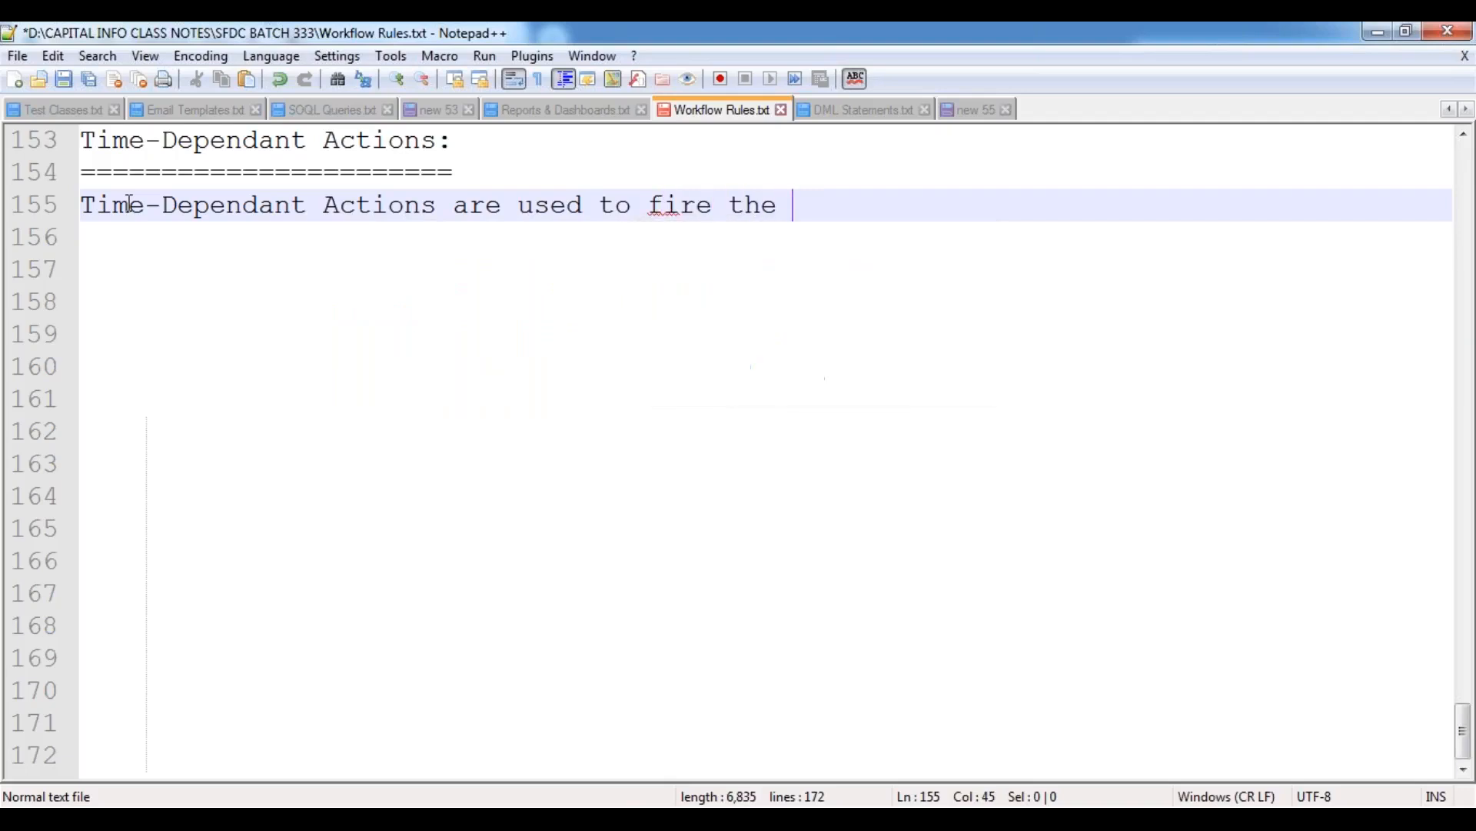
{"action": "type", "text": "Actions b"}
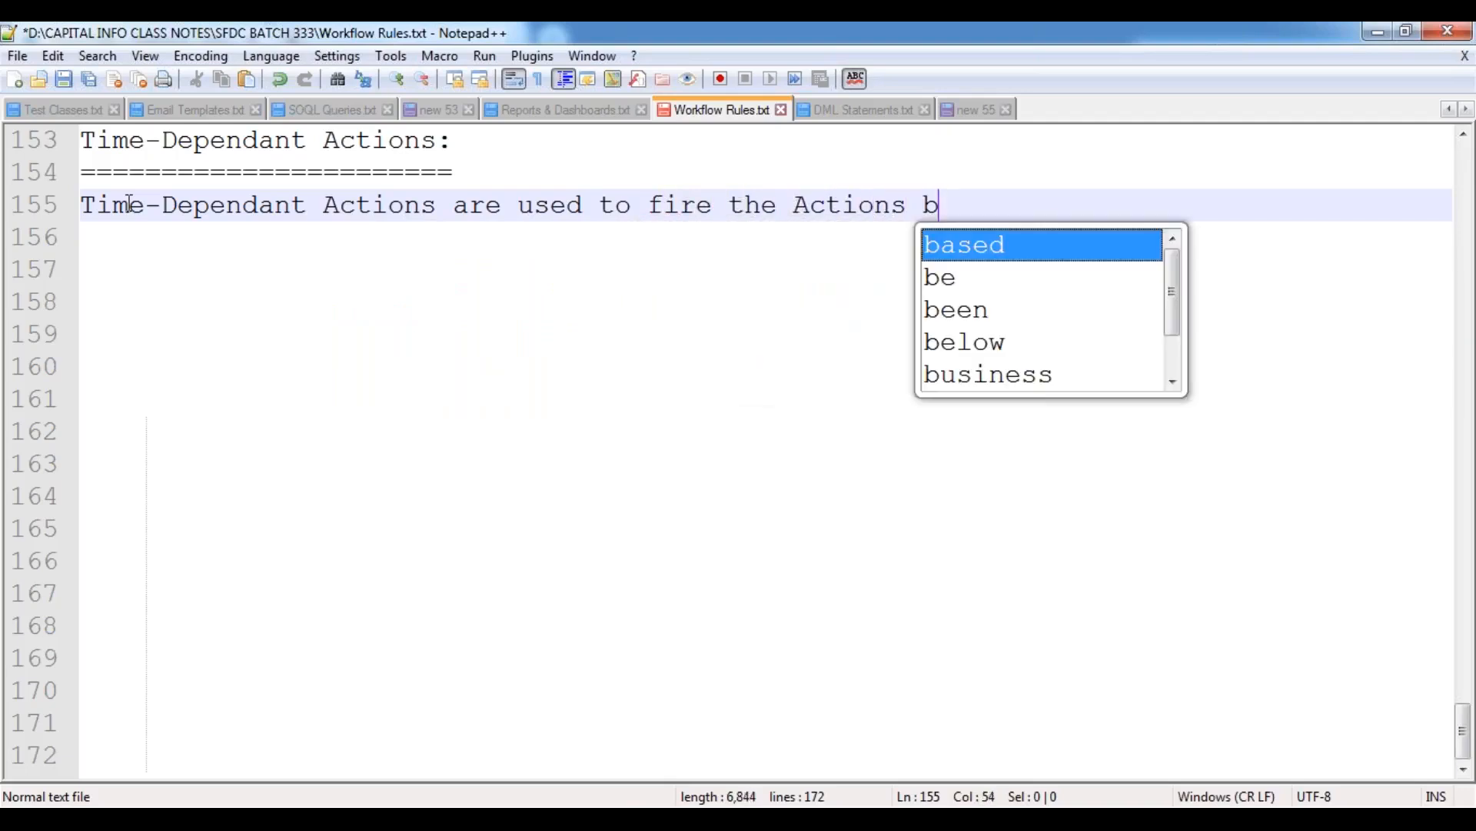
{"action": "type", "text": "ased on"}
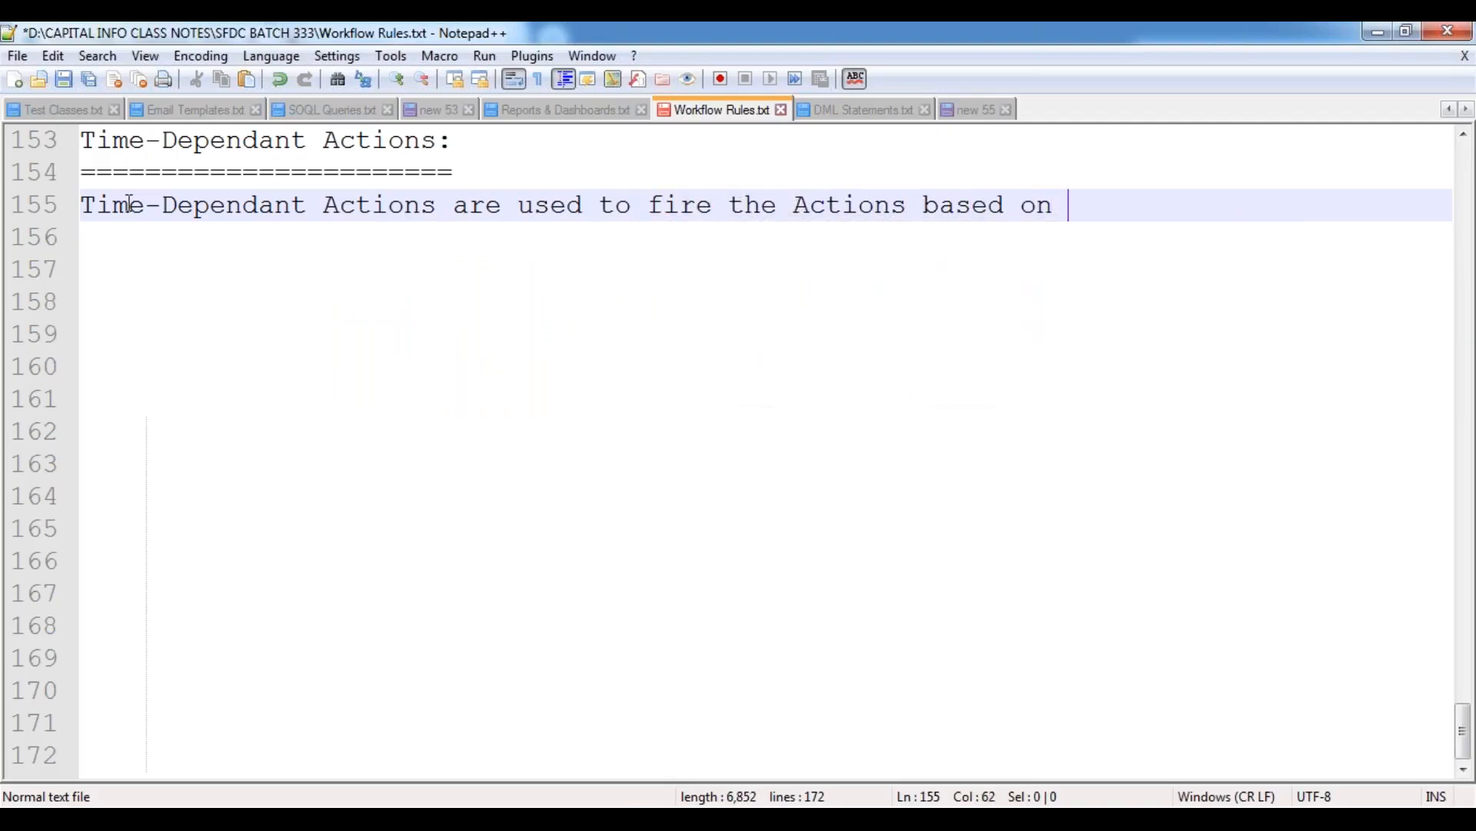
Replace the trailing words "based on" in the definition with "either before / after".
{"action": "key", "text": "BackSpace"}
{"action": "key", "text": "BackSpace"}
{"action": "key", "text": "BackSpace"}
{"action": "key", "text": "BackSpace"}
{"action": "key", "text": "BackSpace"}
{"action": "key", "text": "BackSpace"}
{"action": "key", "text": "BackSpace"}
{"action": "key", "text": "BackSpace"}
{"action": "key", "text": "BackSpace"}
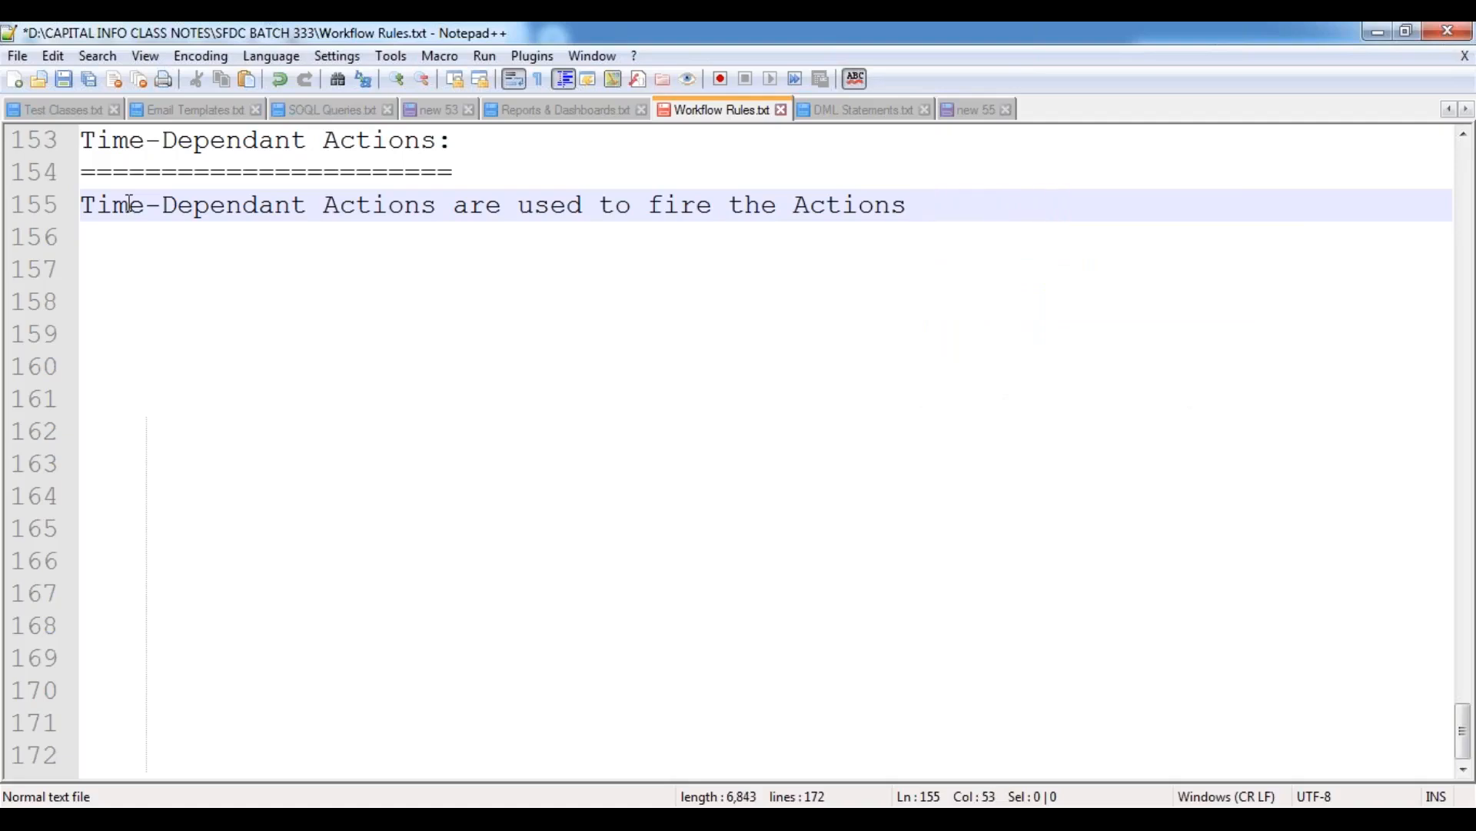
{"action": "type", "text": "either "}
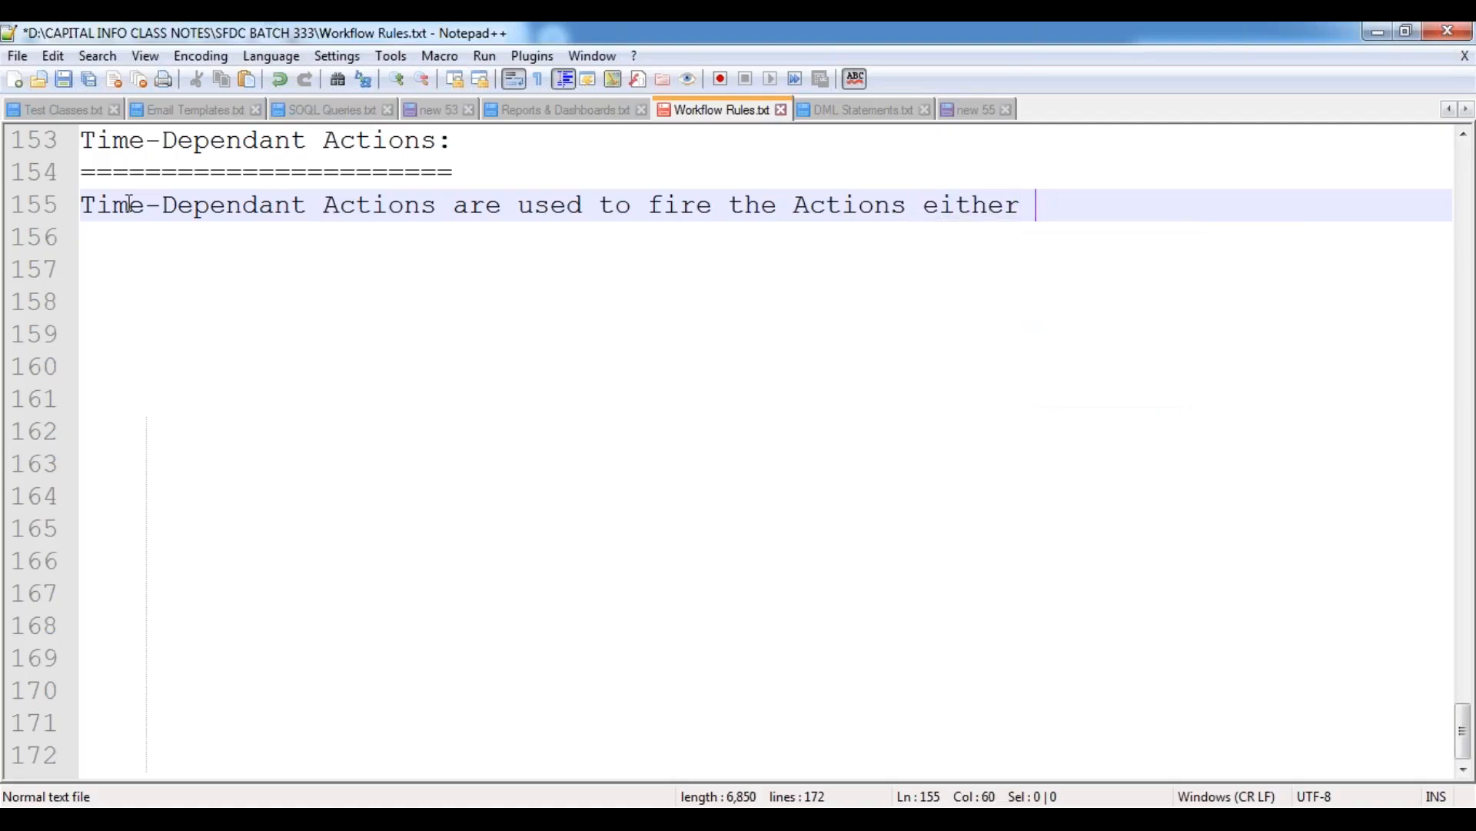
{"action": "type", "text": "before / ad"}
{"action": "key", "text": "BackSpace"}
{"action": "type", "text": "fter"}
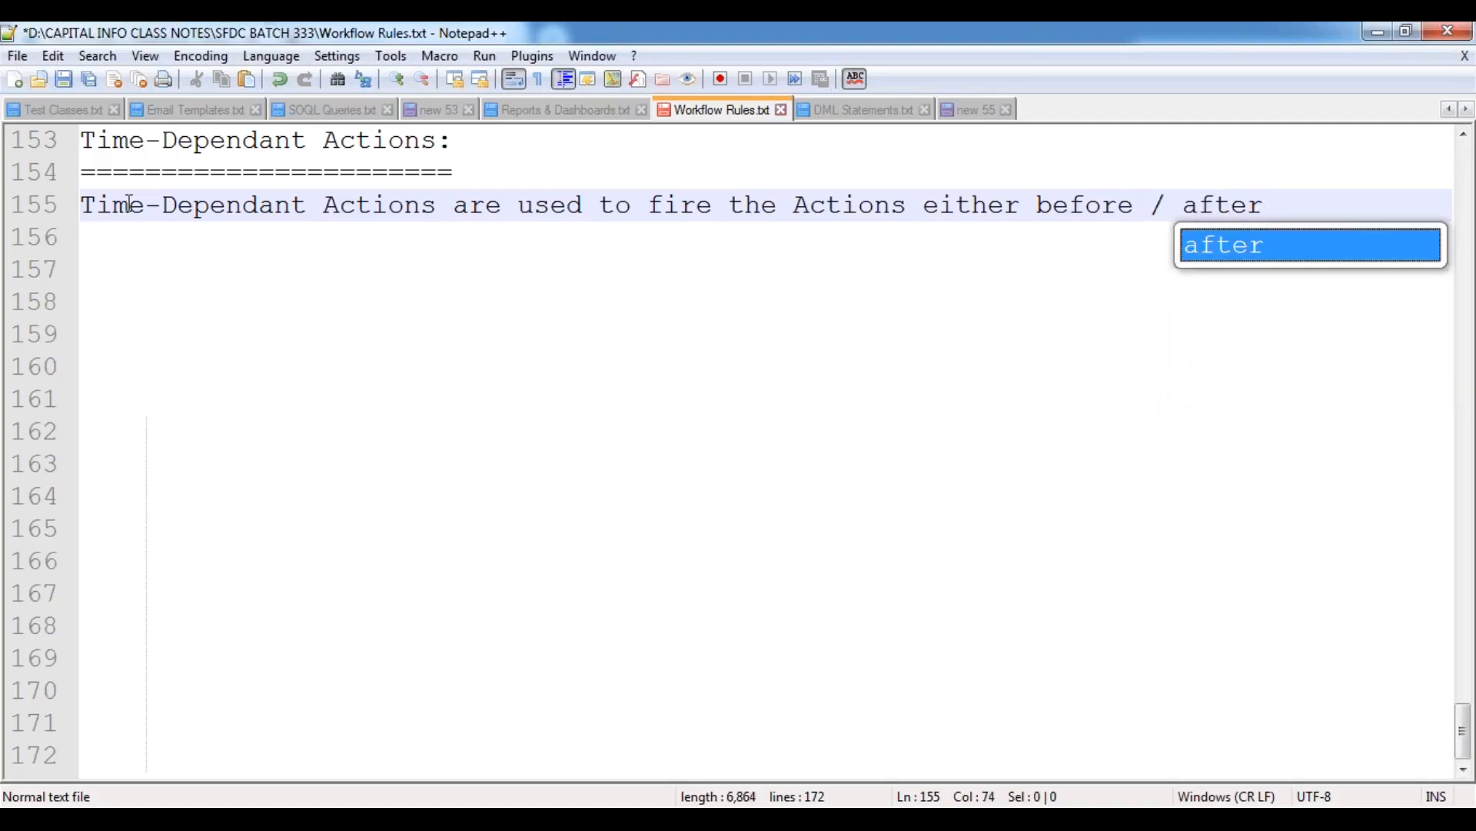
{"action": "type", "text": " the specif"}
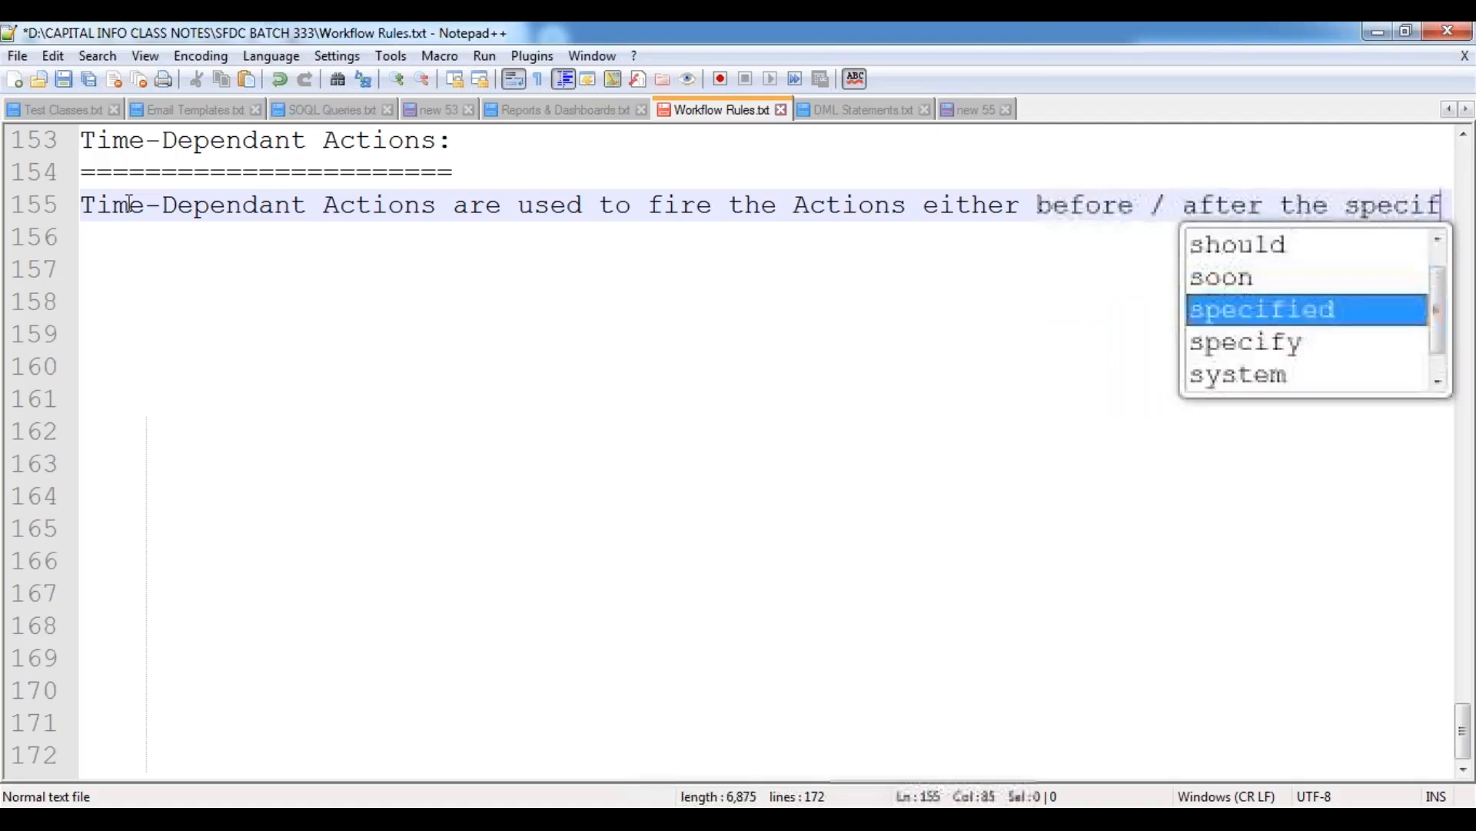
{"action": "type", "text": "ied timne"}
Complete the definition sentence with "the specified time period.".
{"action": "key", "text": "BackSpace"}
{"action": "key", "text": "BackSpace"}
{"action": "key", "text": "BackSpace"}
{"action": "type", "text": "e per"}
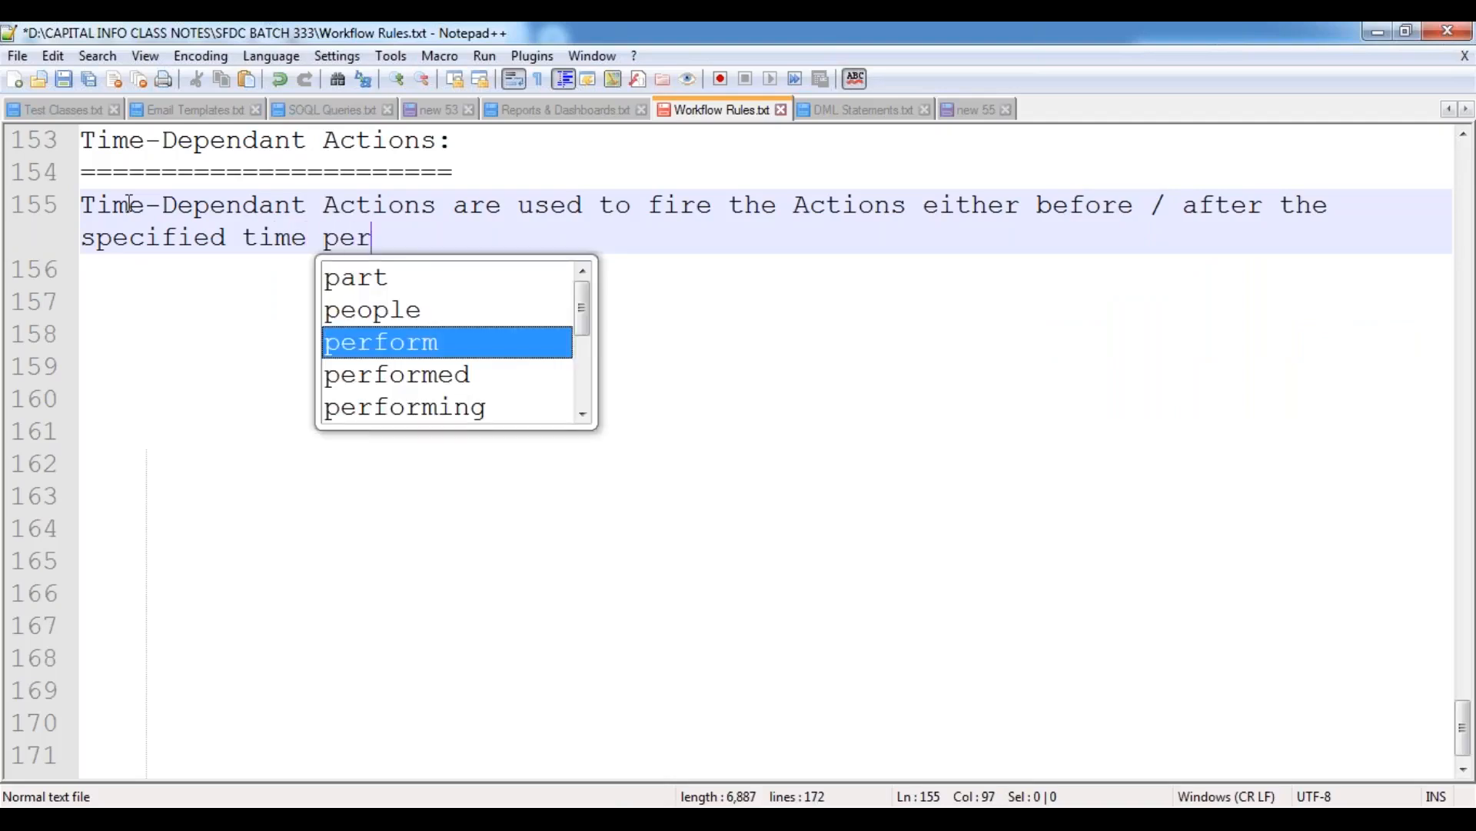
{"action": "type", "text": "iod."}
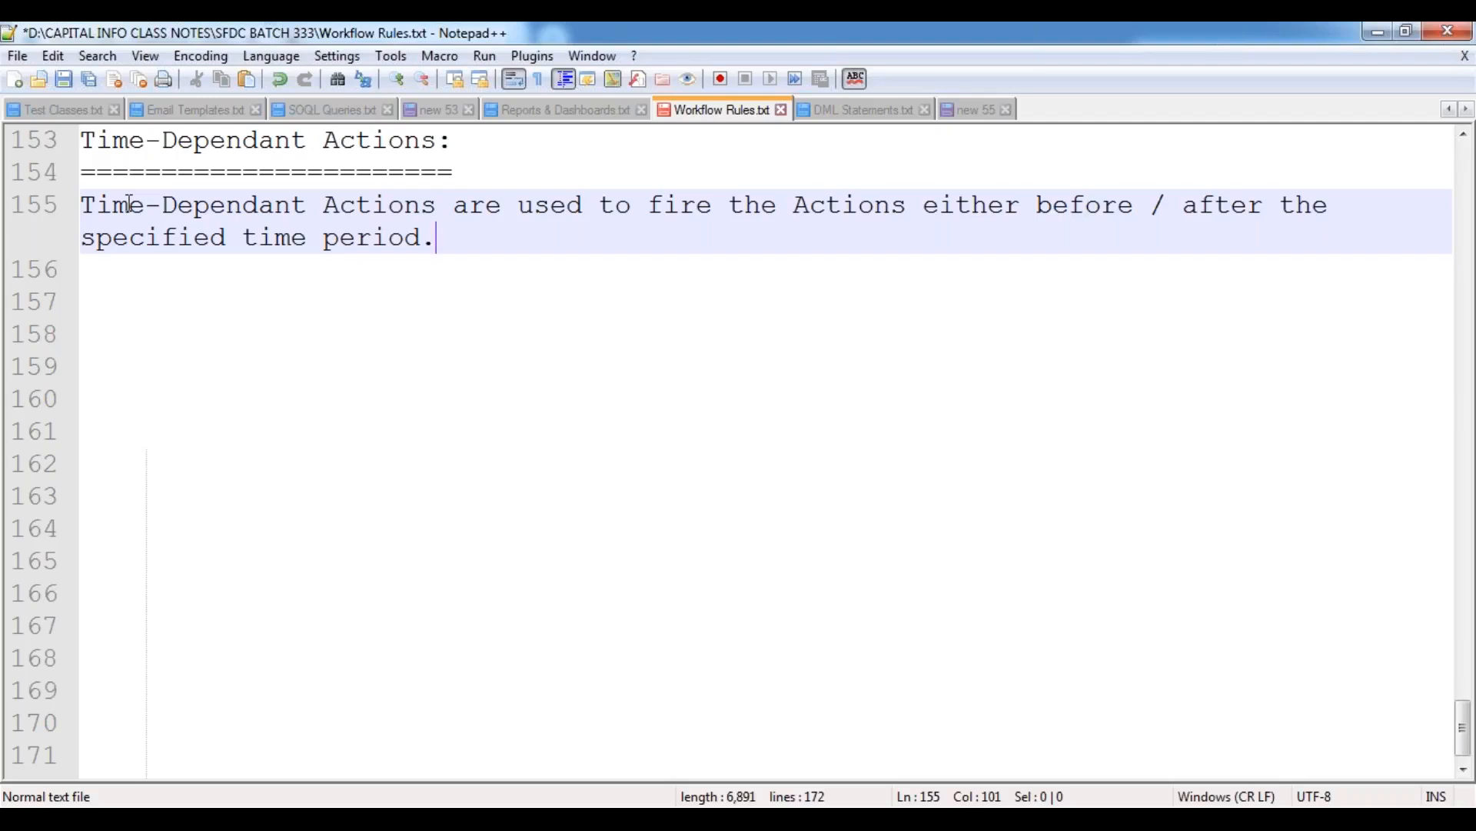
Leave two blank lines below the definition and add the indented example line "10.00 PM Train Time,".
{"action": "key", "text": "Return"}
{"action": "key", "text": "Return"}
{"action": "key", "text": "Return"}
{"action": "key", "text": "Tab"}
{"action": "type", "text": "10.00 P"}
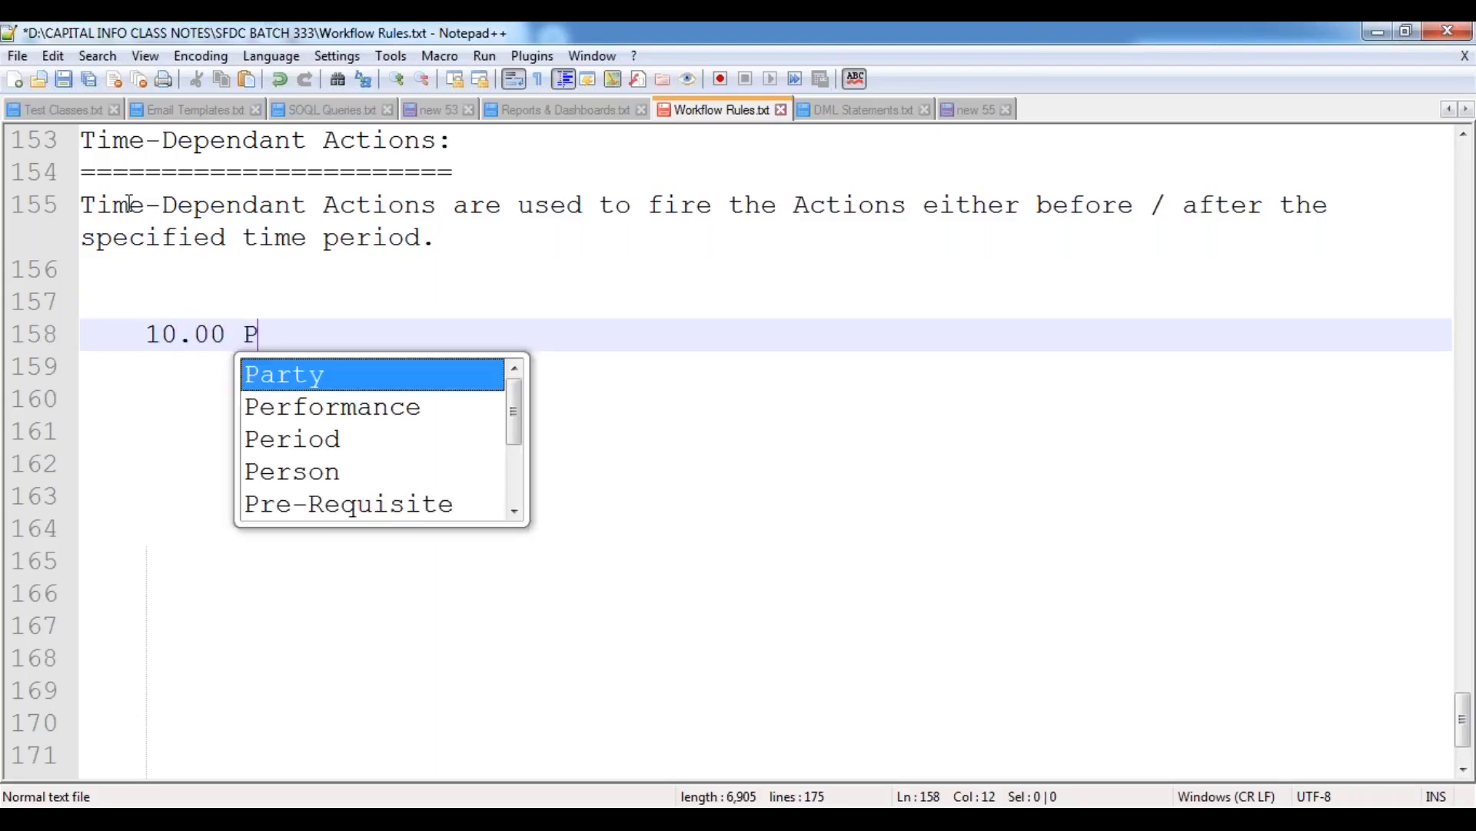
{"action": "type", "text": "M Trai"}
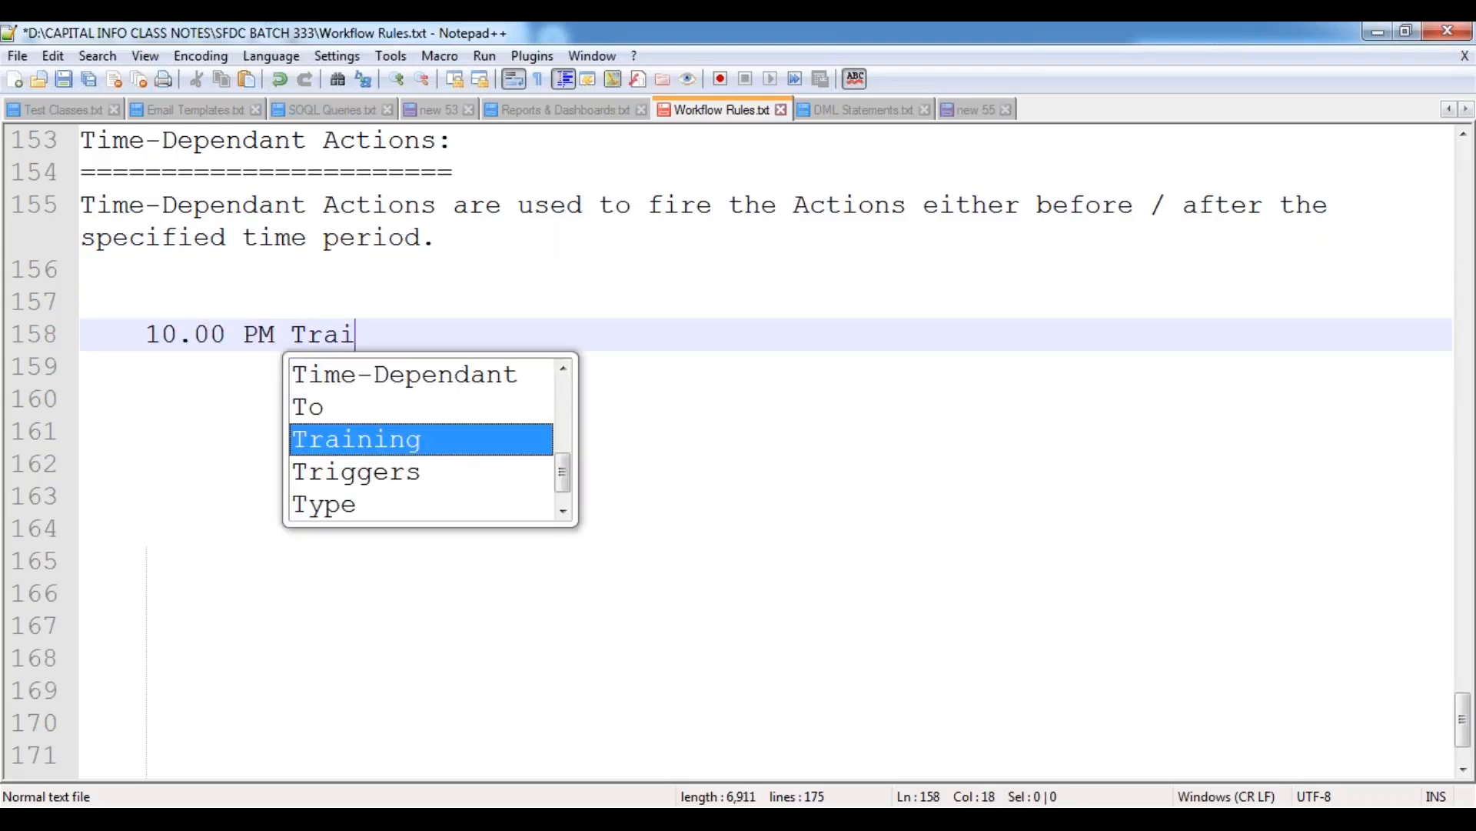
{"action": "type", "text": "n Ti"}
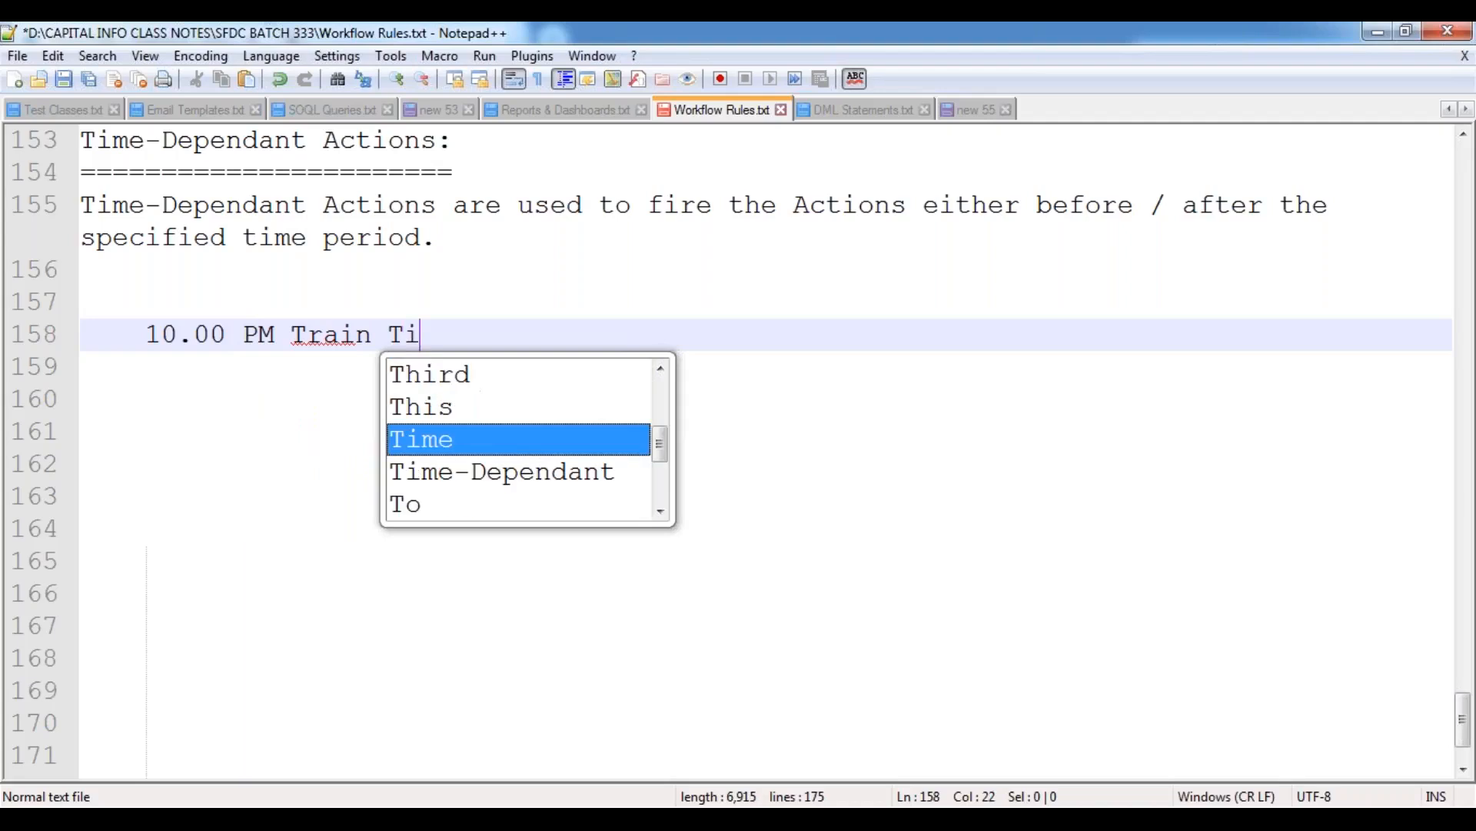
{"action": "type", "text": "me,"}
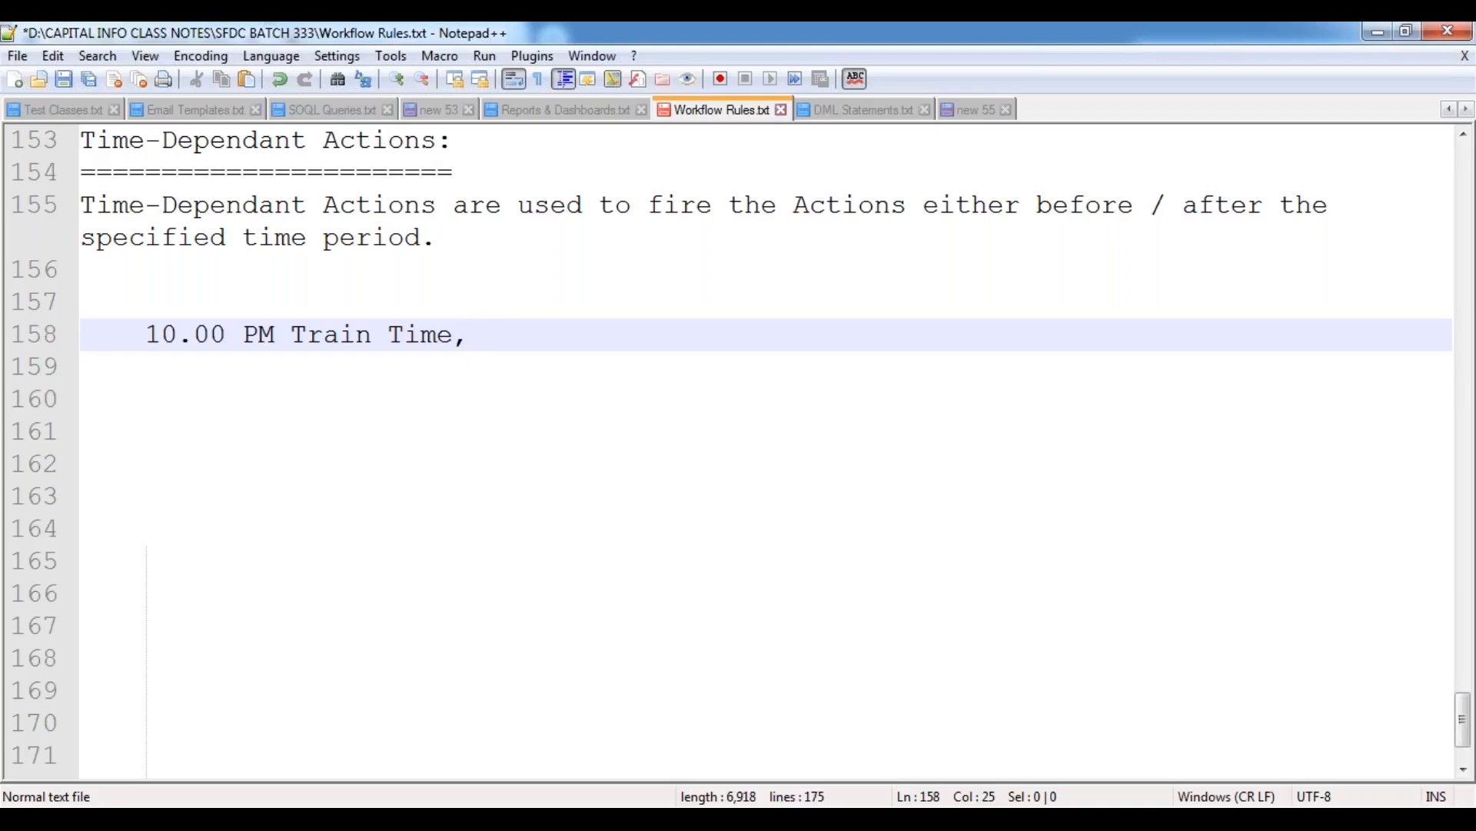
Add the line "9.45 PM --> Railway Station." below the train time, indented one level further.
{"action": "key", "text": "Return"}
{"action": "key", "text": "Tab"}
{"action": "type", "text": "9.45 P"}
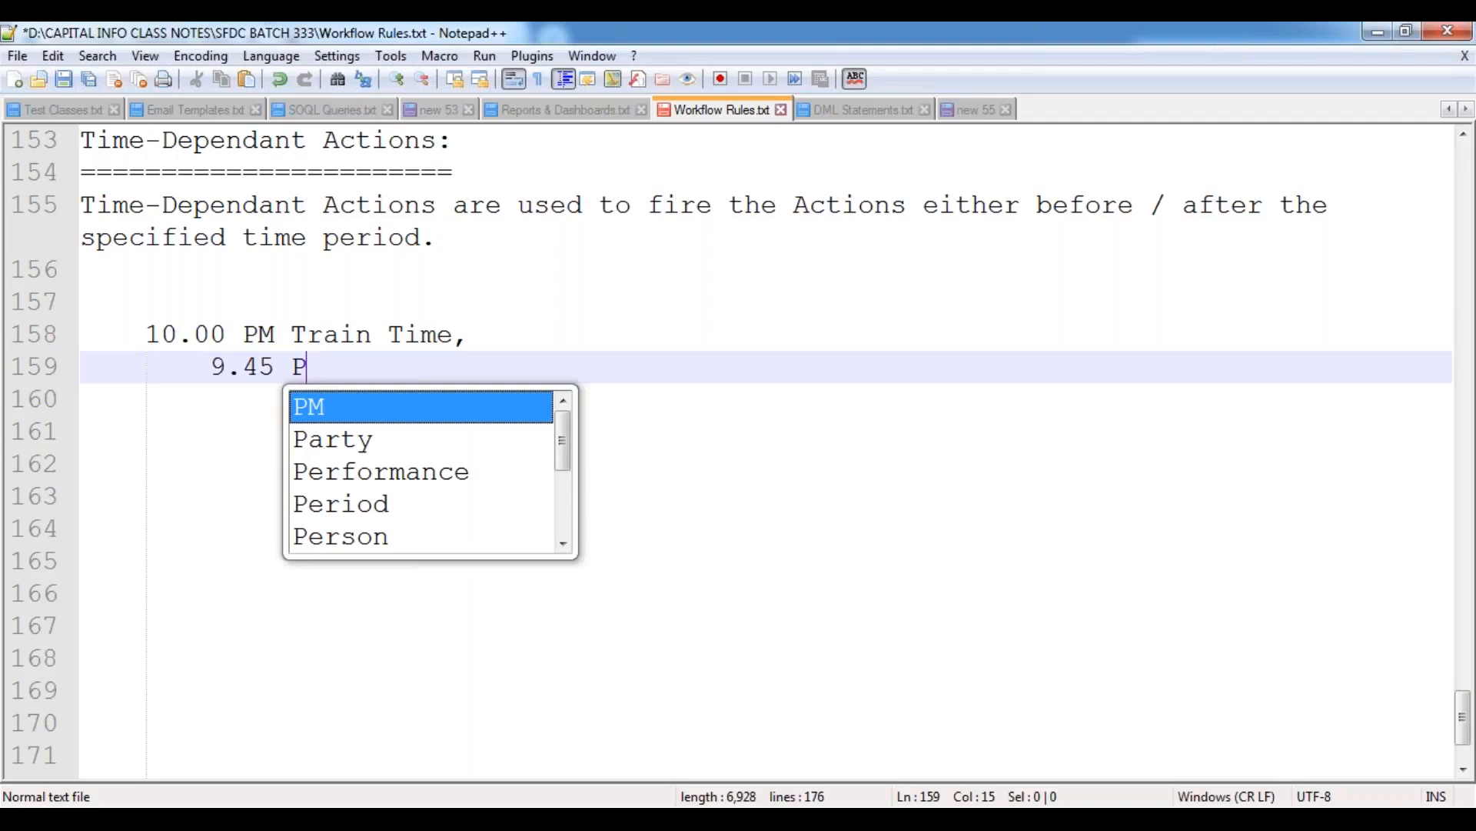
{"action": "type", "text": "M --> Railw"}
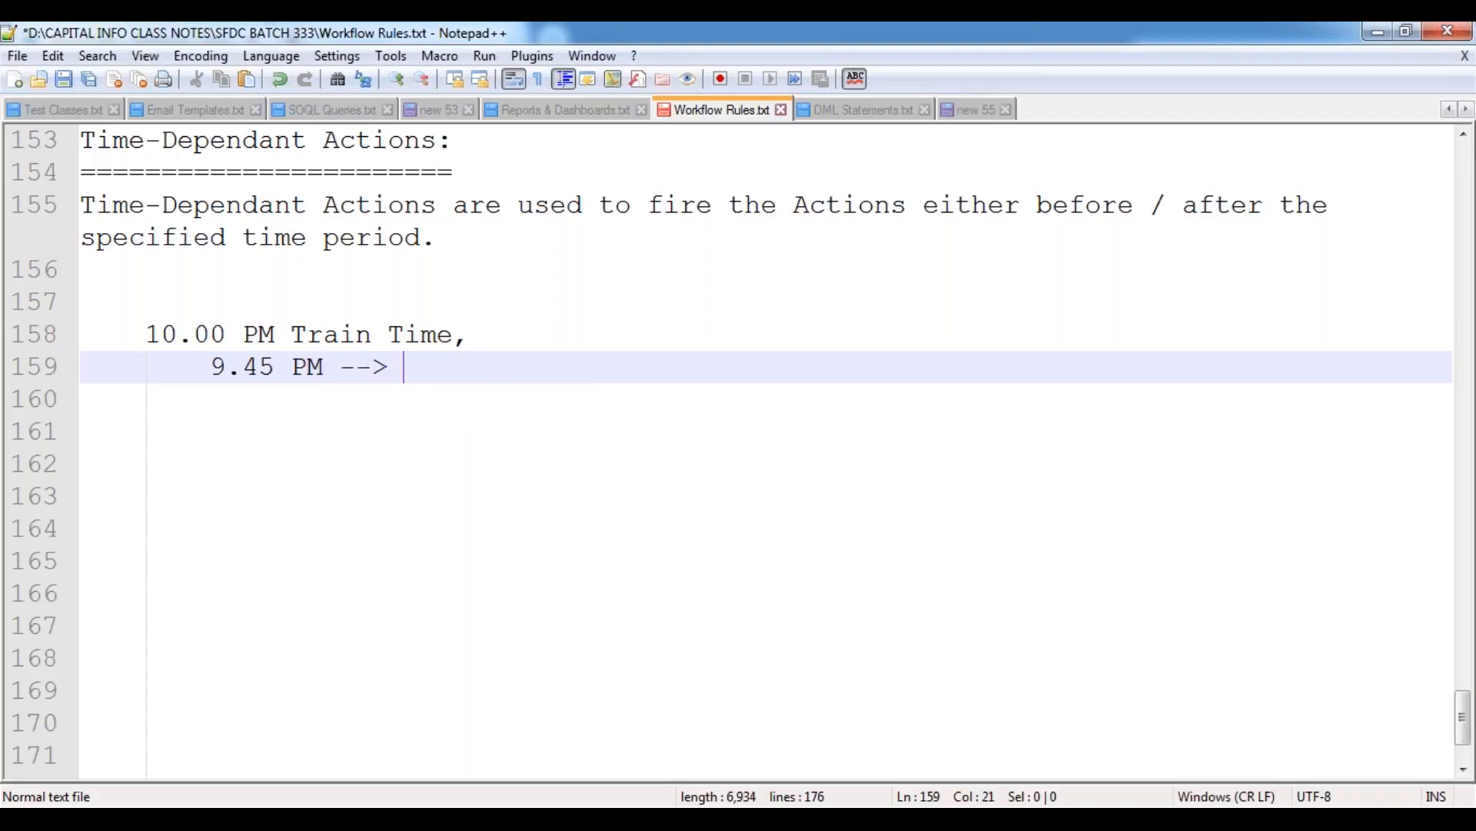
{"action": "type", "text": "ay "}
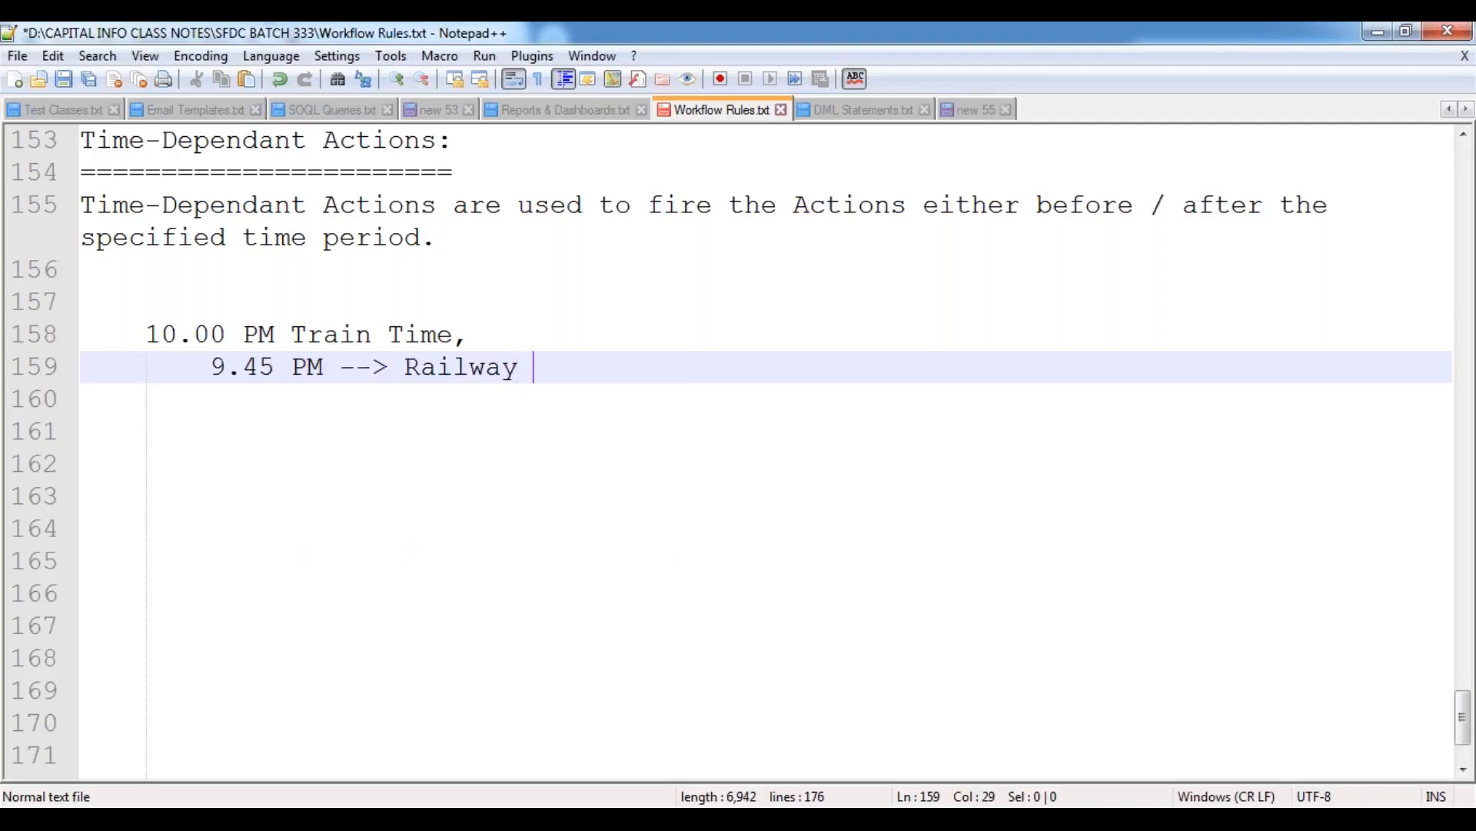
{"action": "type", "text": "Station."}
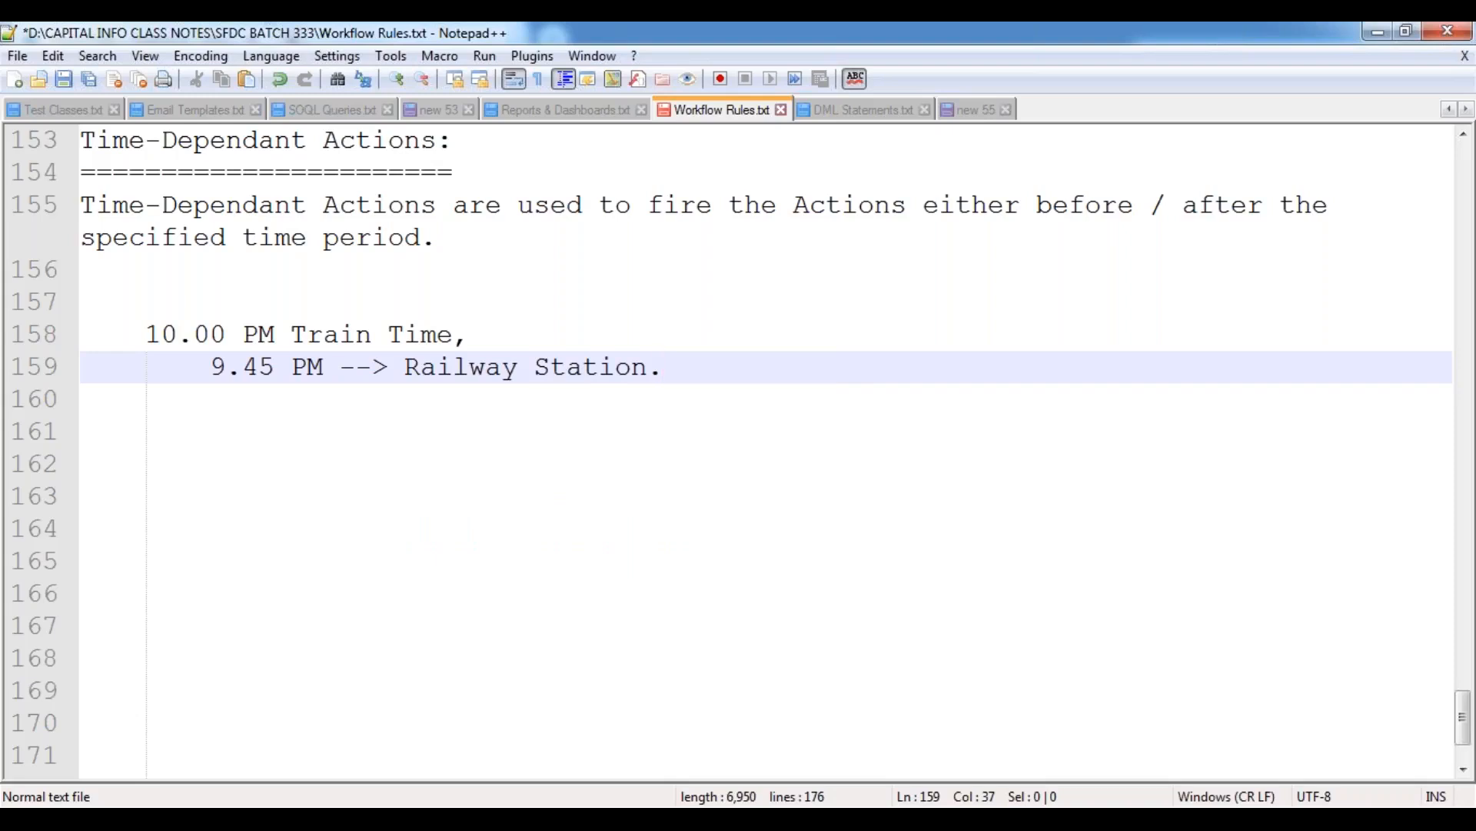
Add "2 Hours Late." one indent level deeper, followed by a blank line and "12.00 AM" at the same indent.
{"action": "key", "text": "Return"}
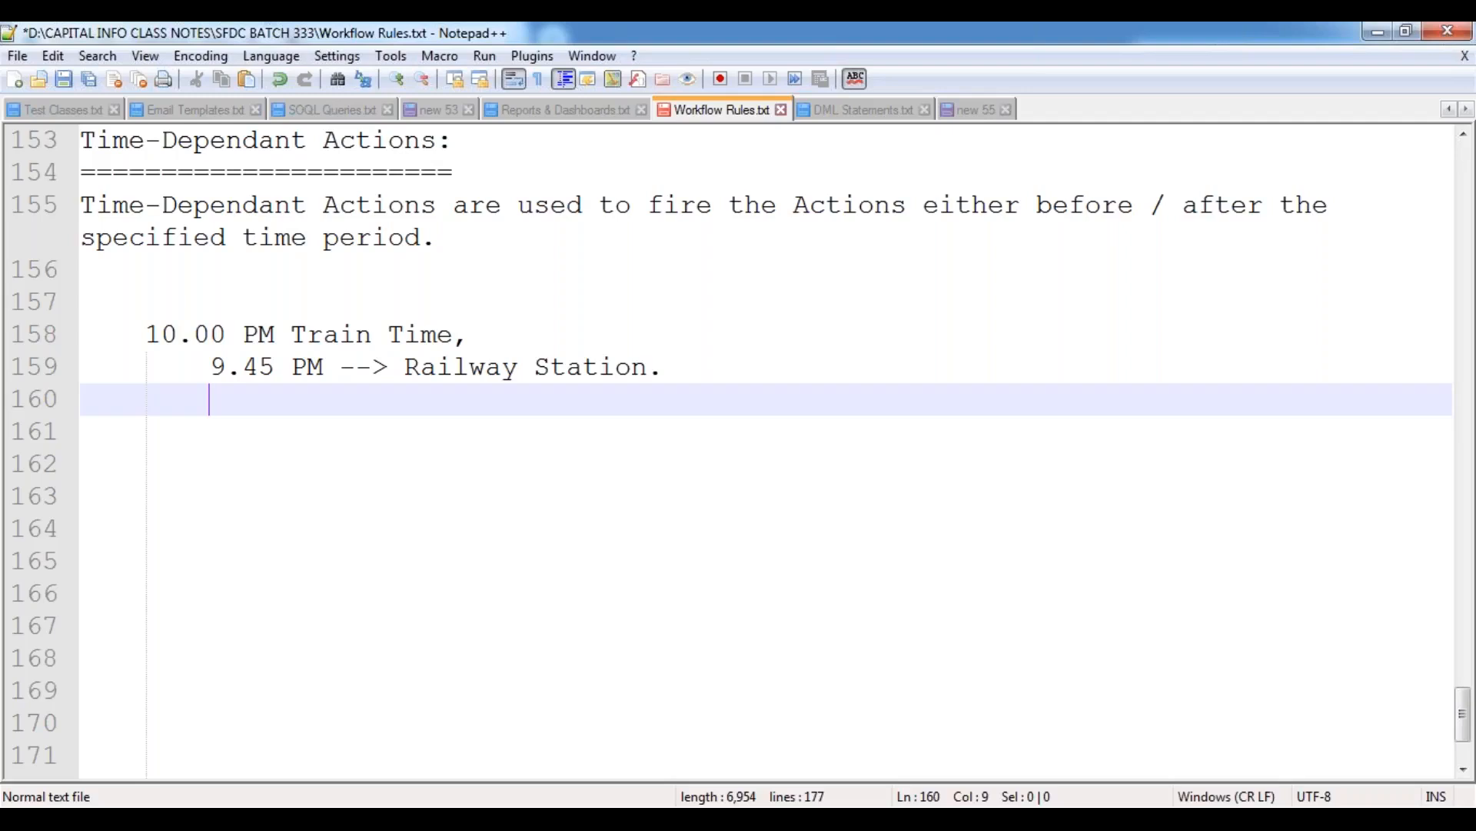
{"action": "key", "text": "Tab"}
{"action": "type", "text": "2 Hours Late."}
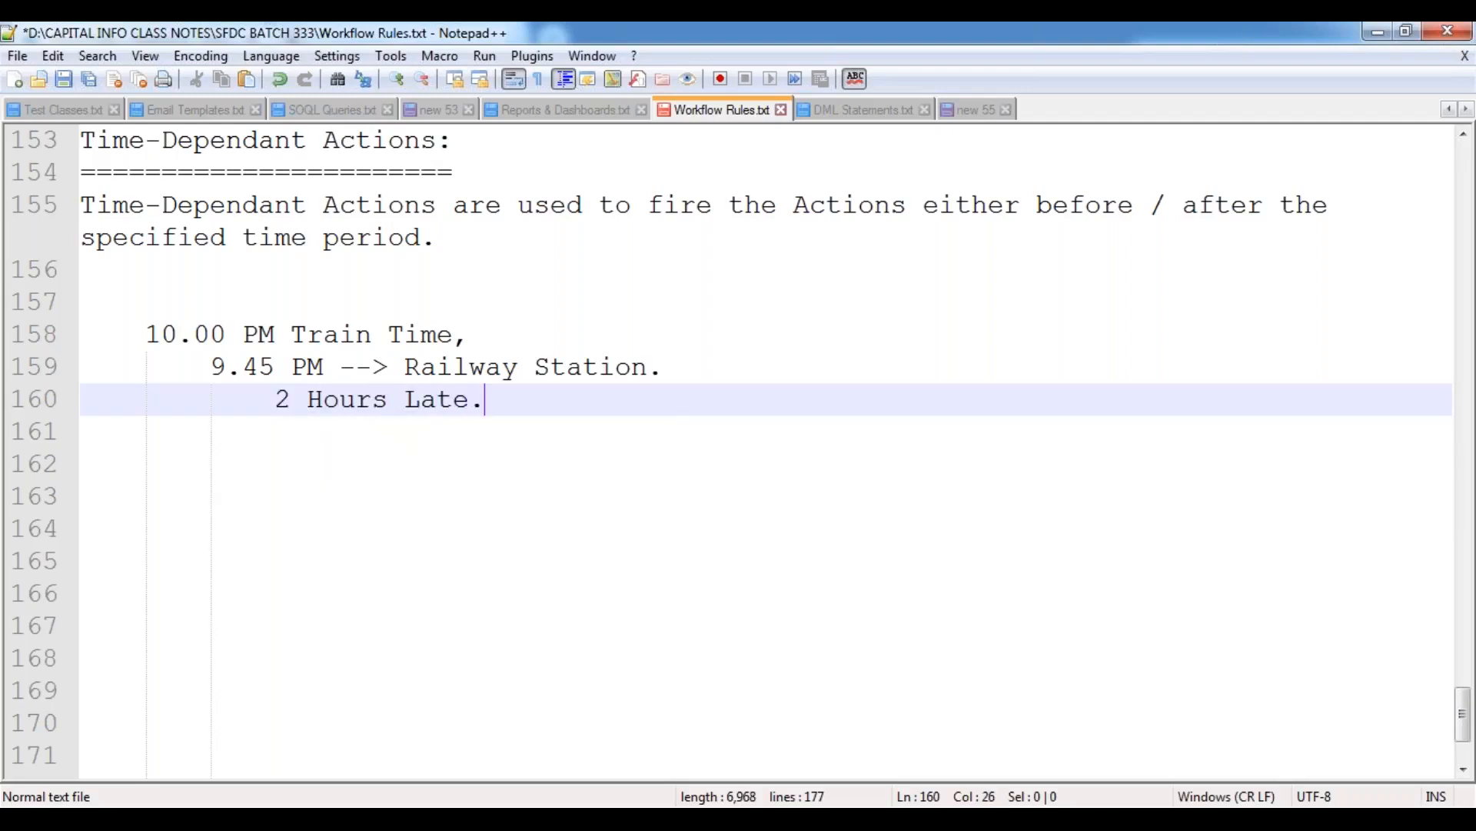
{"action": "key", "text": "Return"}
Start a new paragraph one blank line below the definition with "All the Time-Dependant actions will get awaited inside the".
{"action": "key", "text": "Return"}
{"action": "type", "text": "12."}
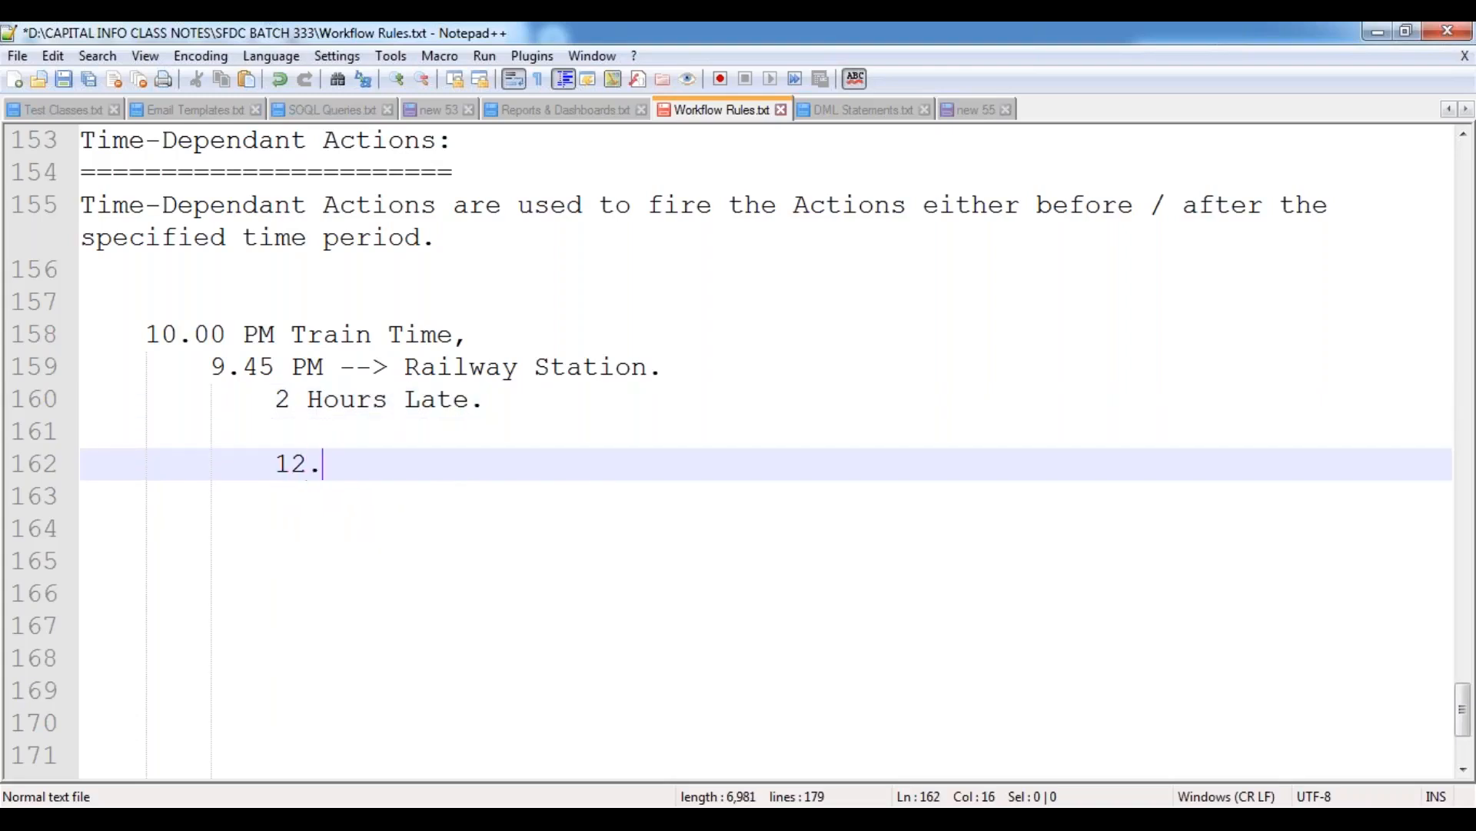
{"action": "type", "text": "00 AM"}
{"action": "left_click", "coordinate": [464, 240]}
{"action": "key", "text": "Return"}
{"action": "key", "text": "Return"}
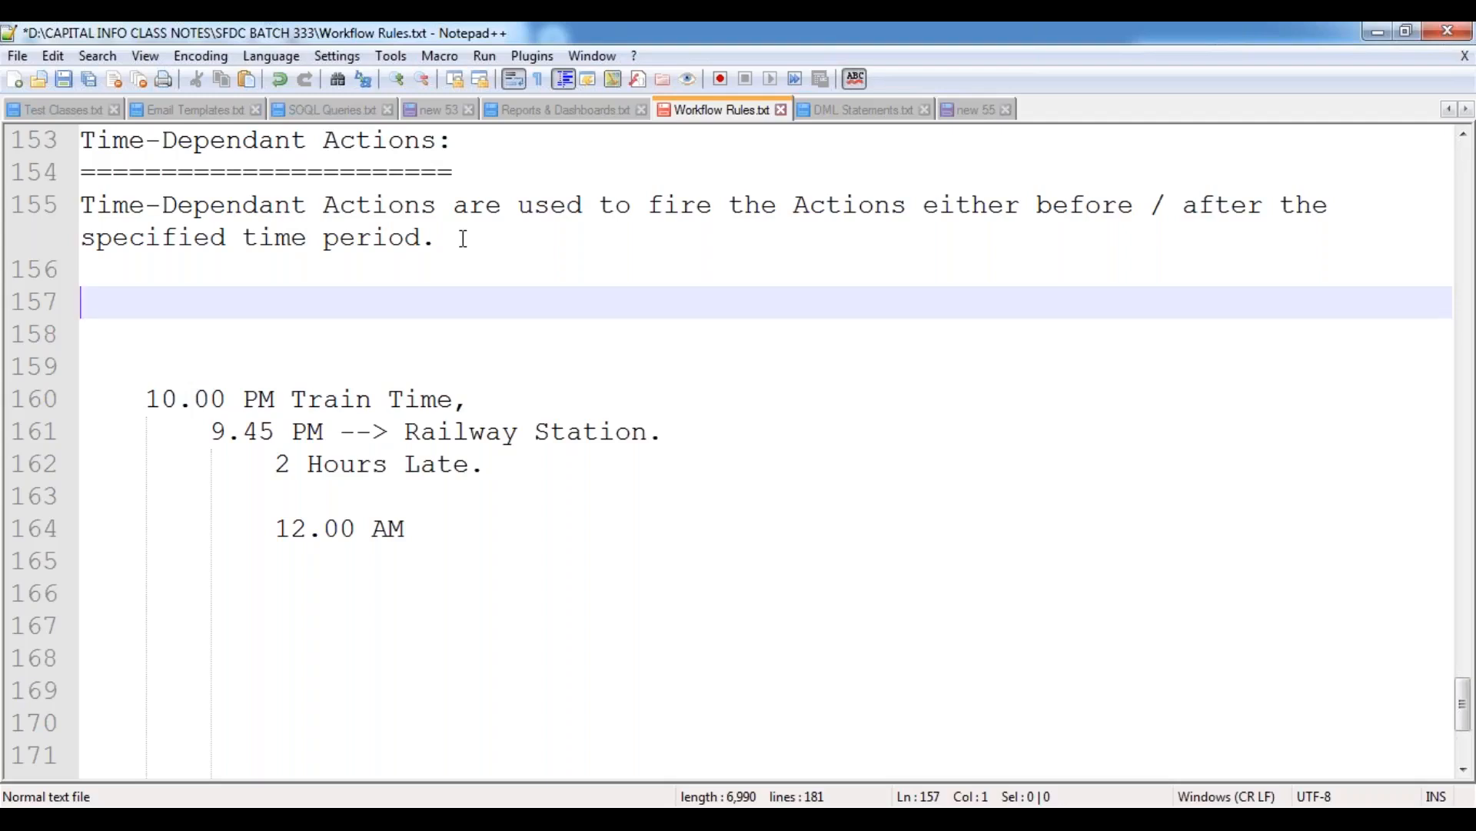
{"action": "type", "text": "All the Time"}
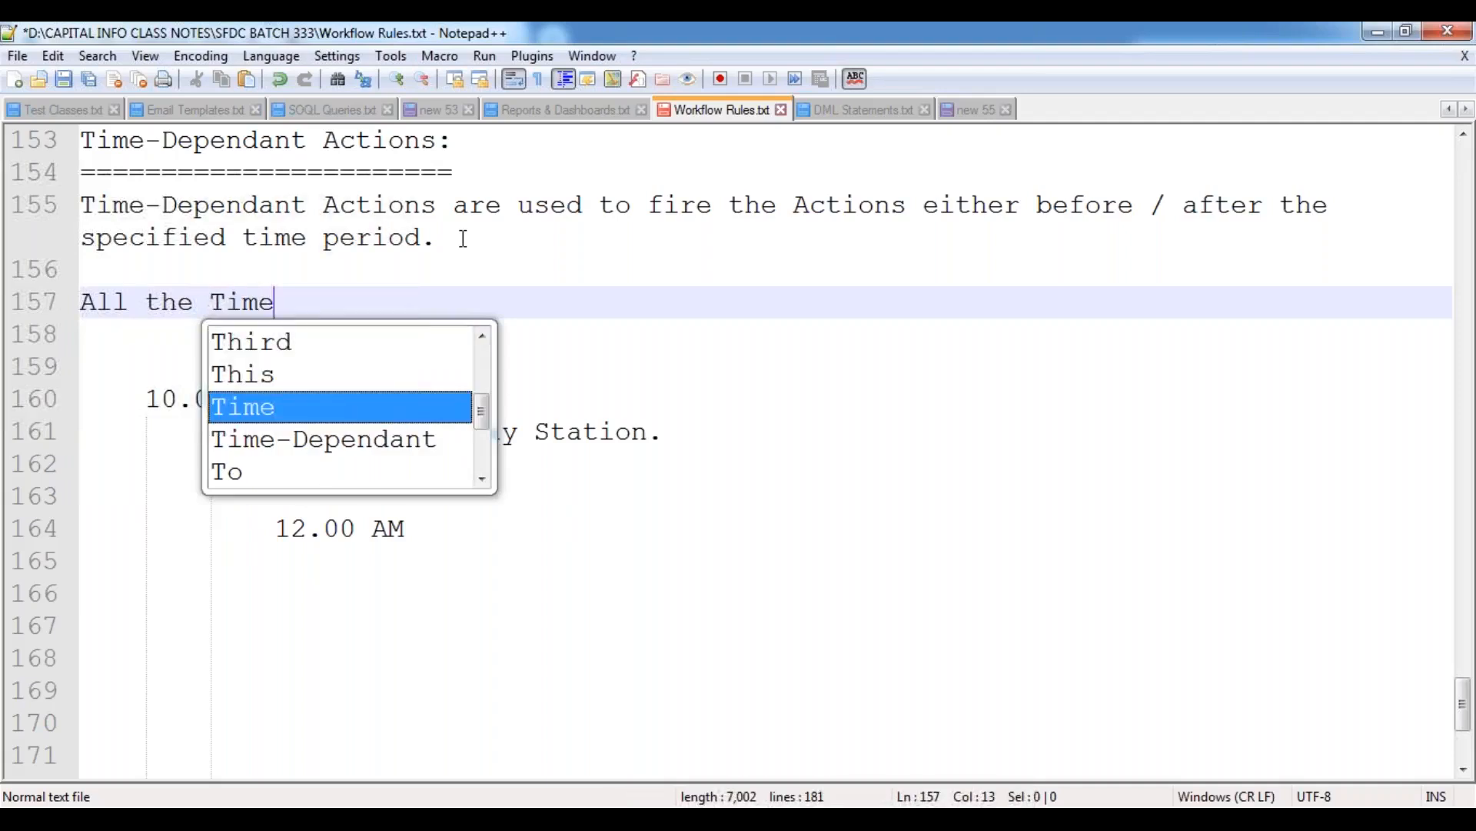
{"action": "key", "text": "Down"}
{"action": "key", "text": "Return"}
{"action": "type", "text": "action"}
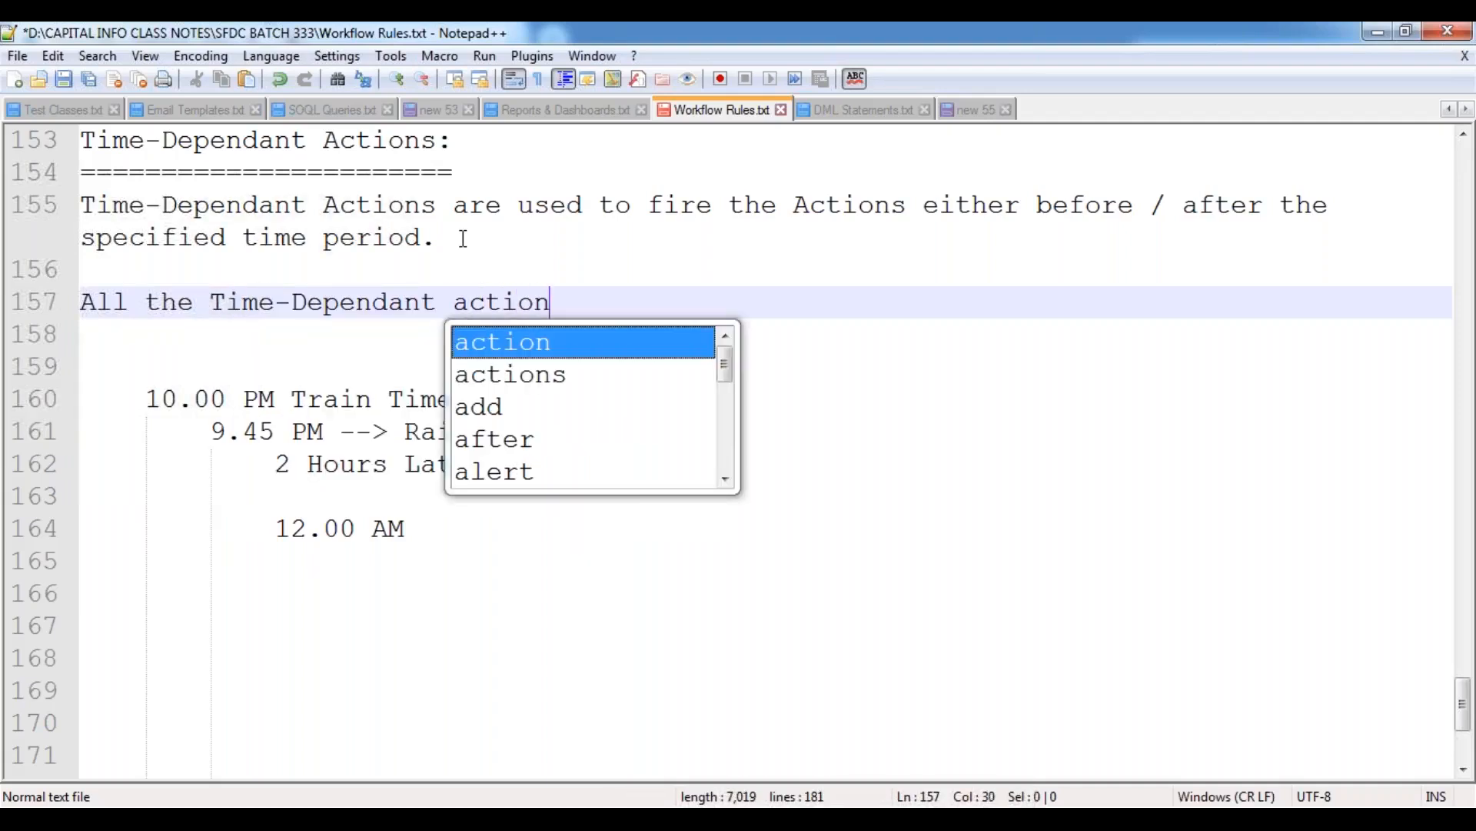
{"action": "type", "text": "s will get aw"}
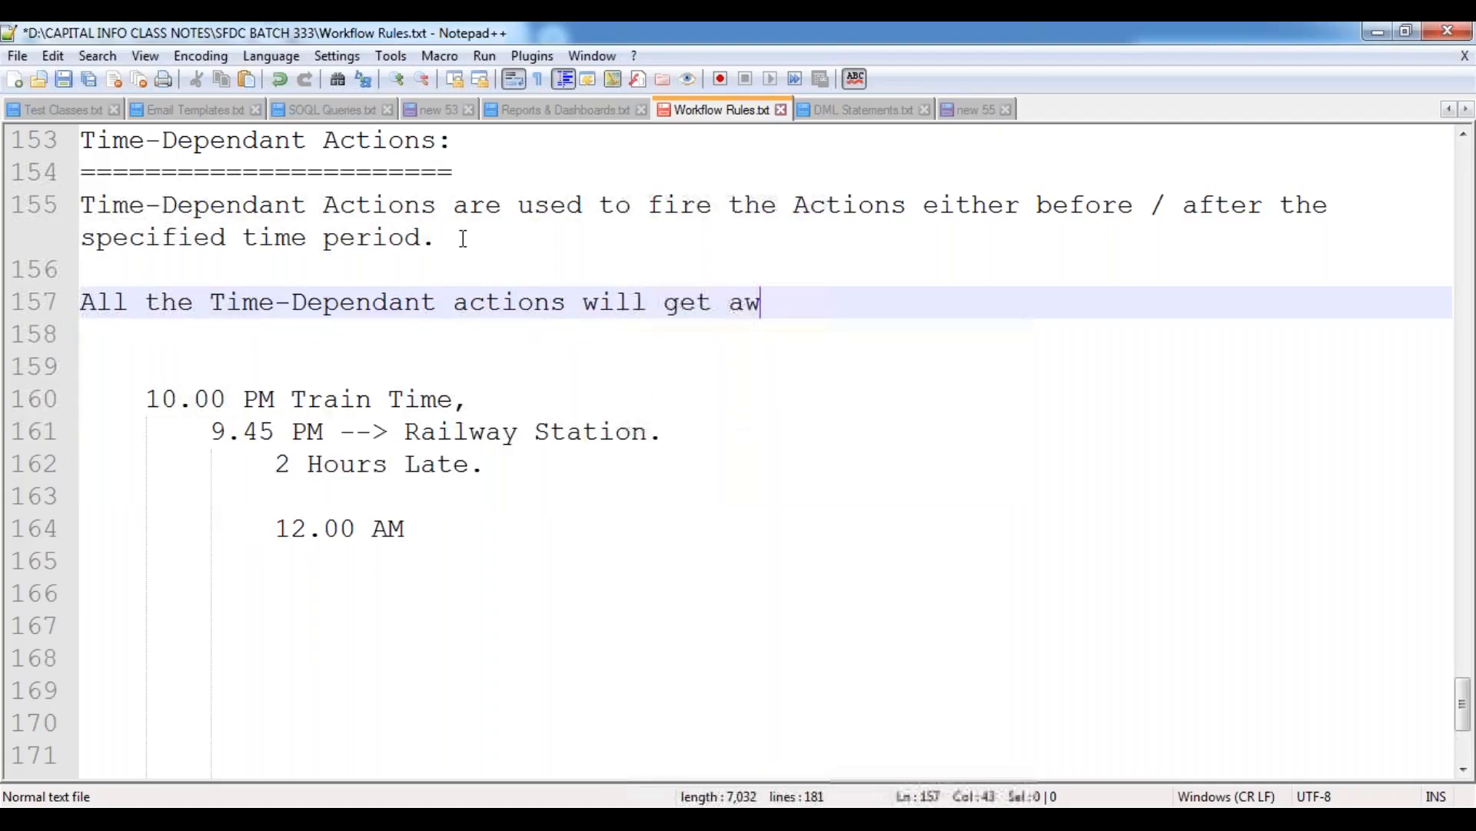
{"action": "type", "text": "aited inside"}
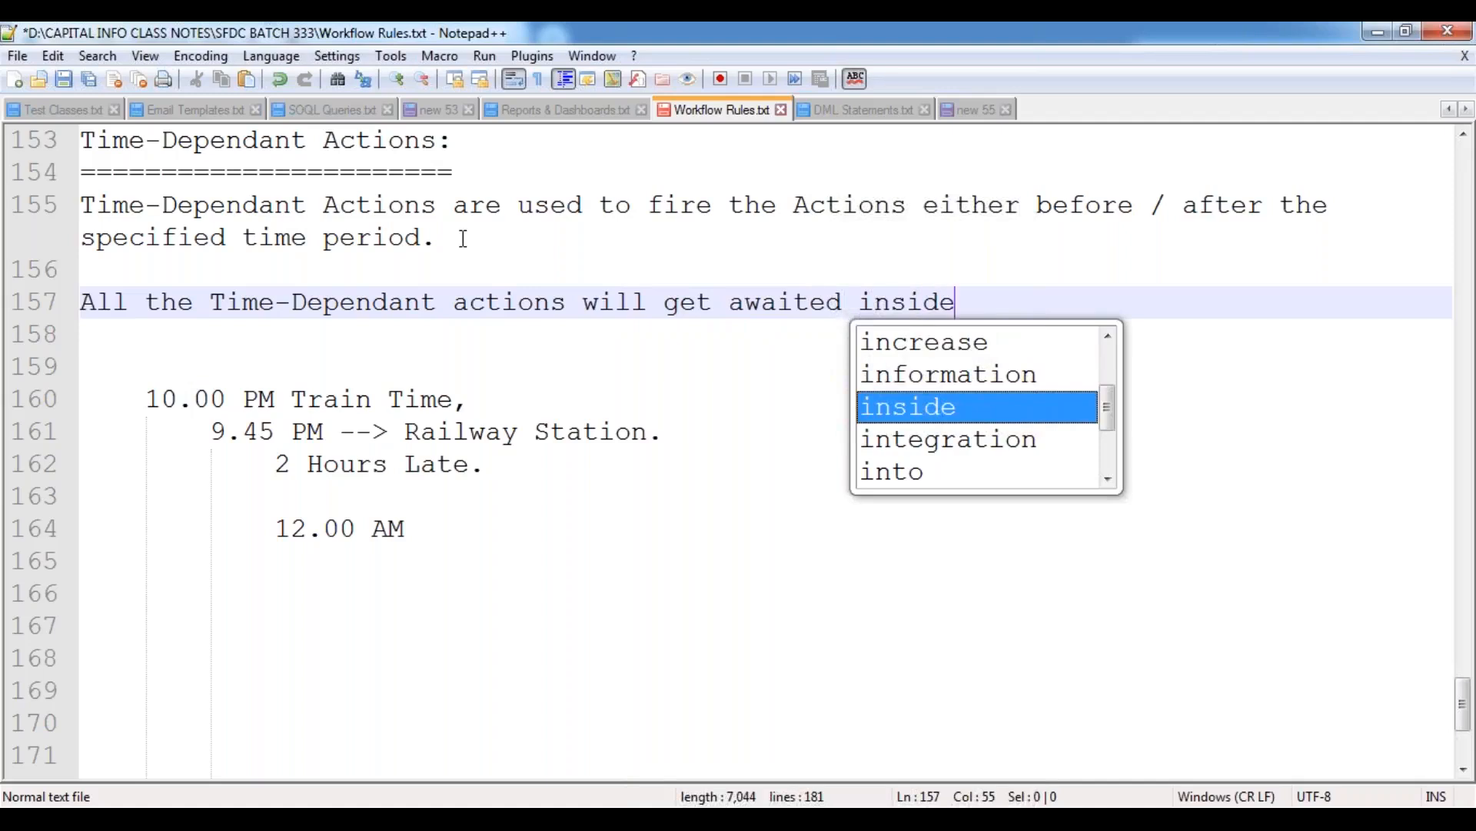
{"action": "type", "text": " the \"Wor"}
Finish the new paragraph's first sentence with ""Workflow Queue" till the schedule time is up.", keeping Workflow Queue in quotation marks.
{"action": "key", "text": "Return"}
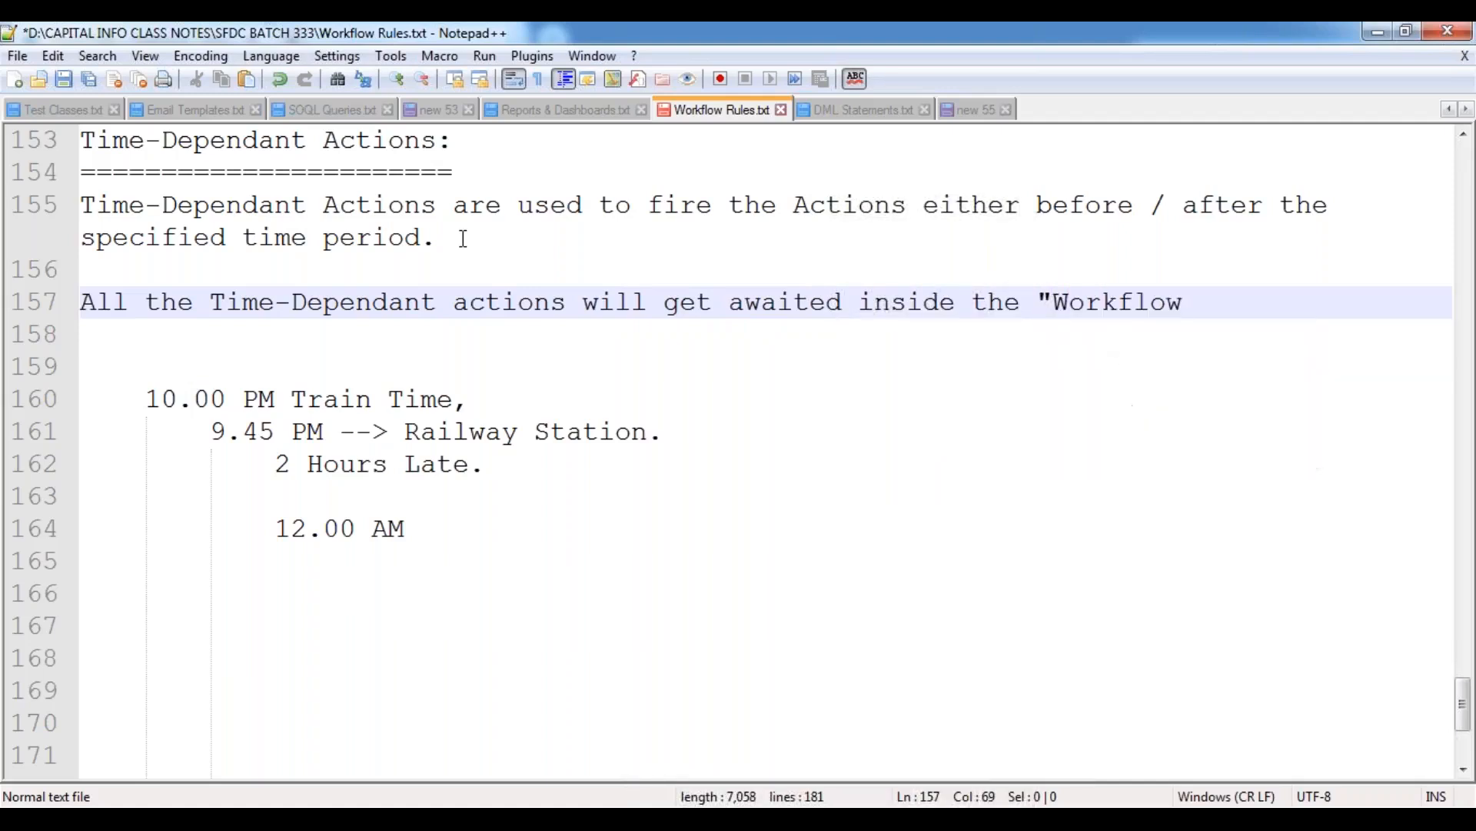
{"action": "type", "text": "Queue\" till the sche"}
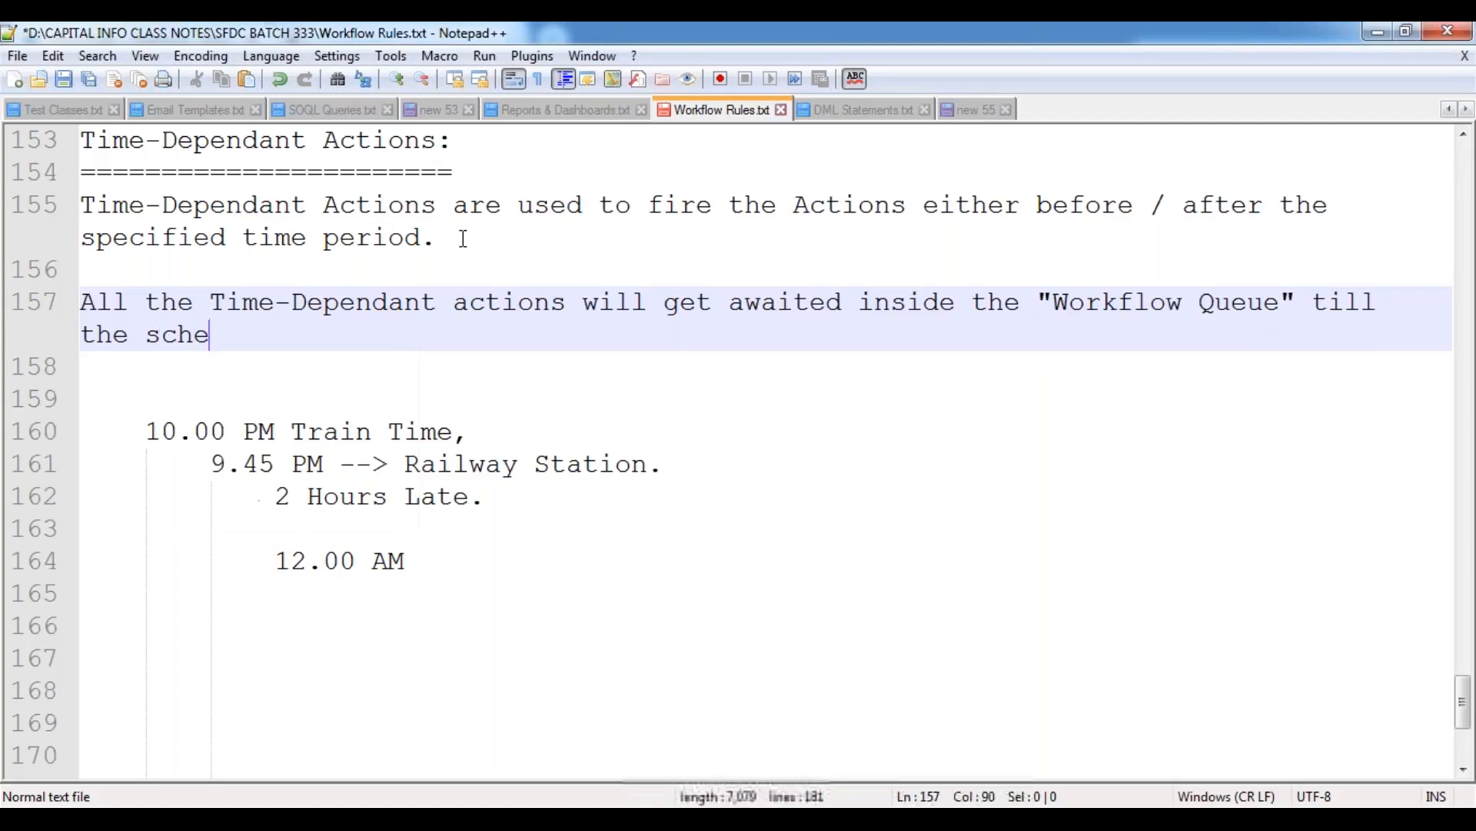
{"action": "type", "text": "dule time is "}
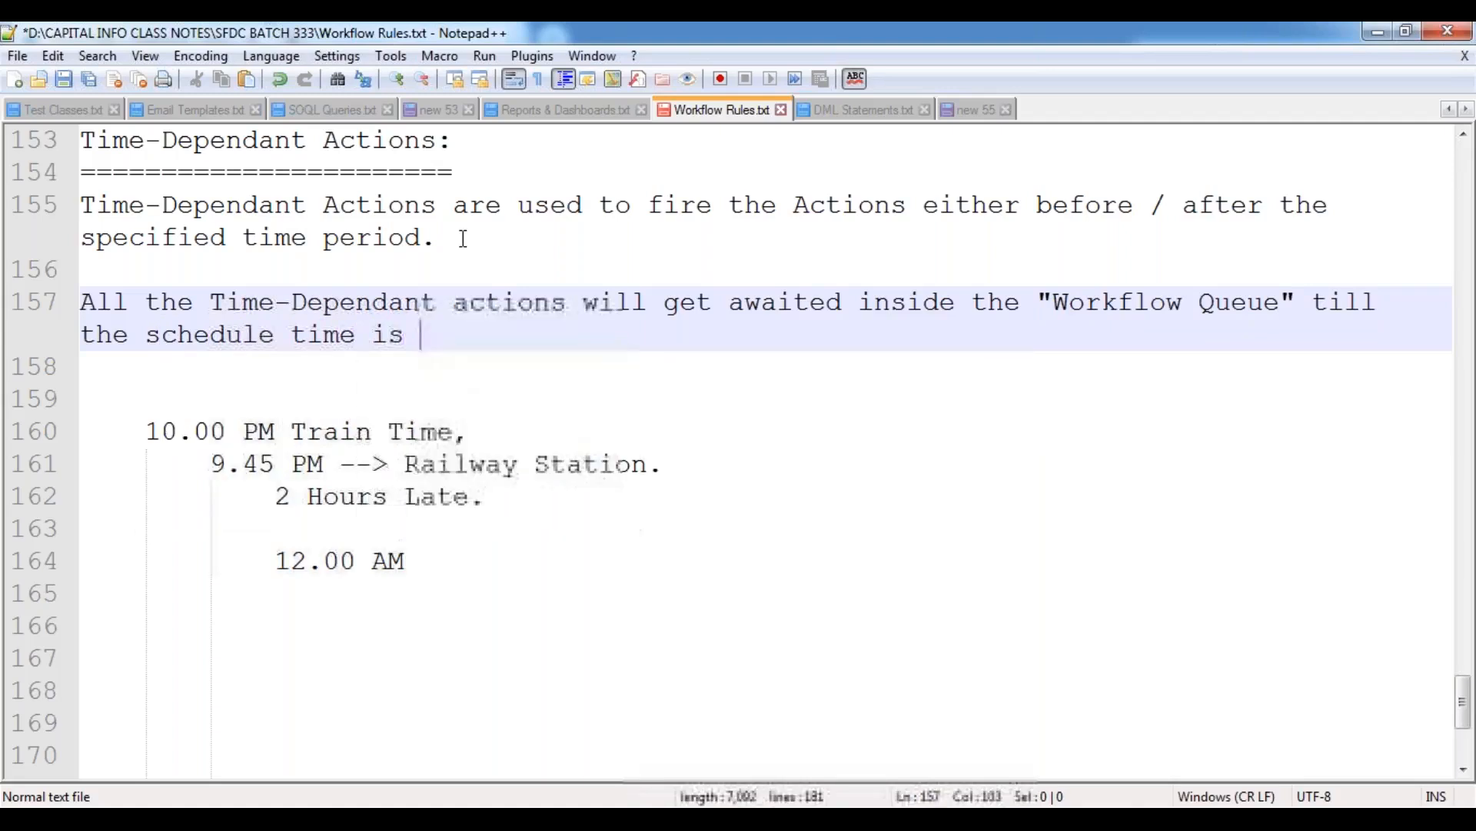
{"action": "type", "text": "up."}
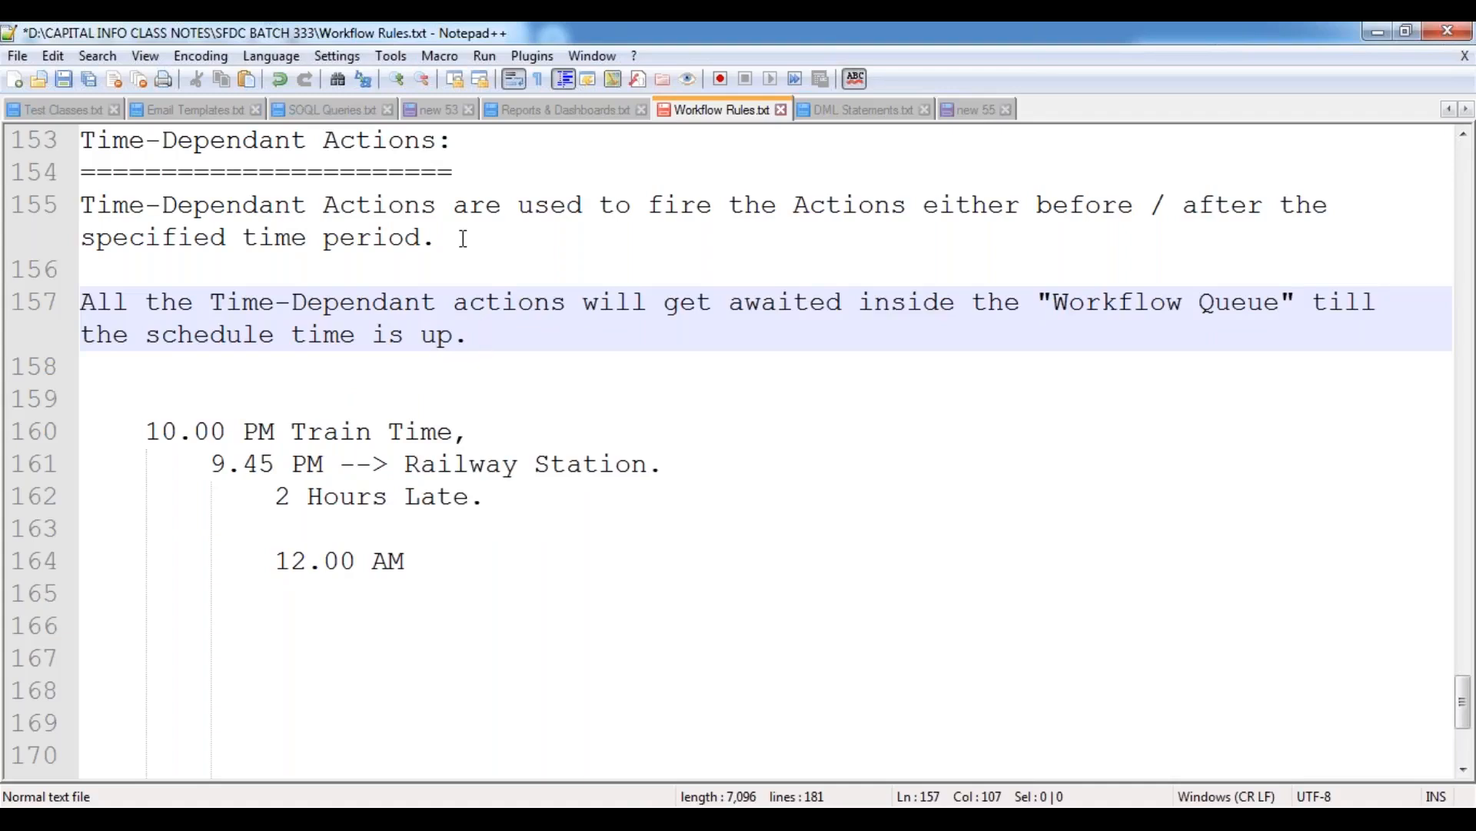
Continue the Workflow Queue paragraph with a second sentence beginning "Once the schedule time is up".
{"action": "type", "text": "Once the ch"}
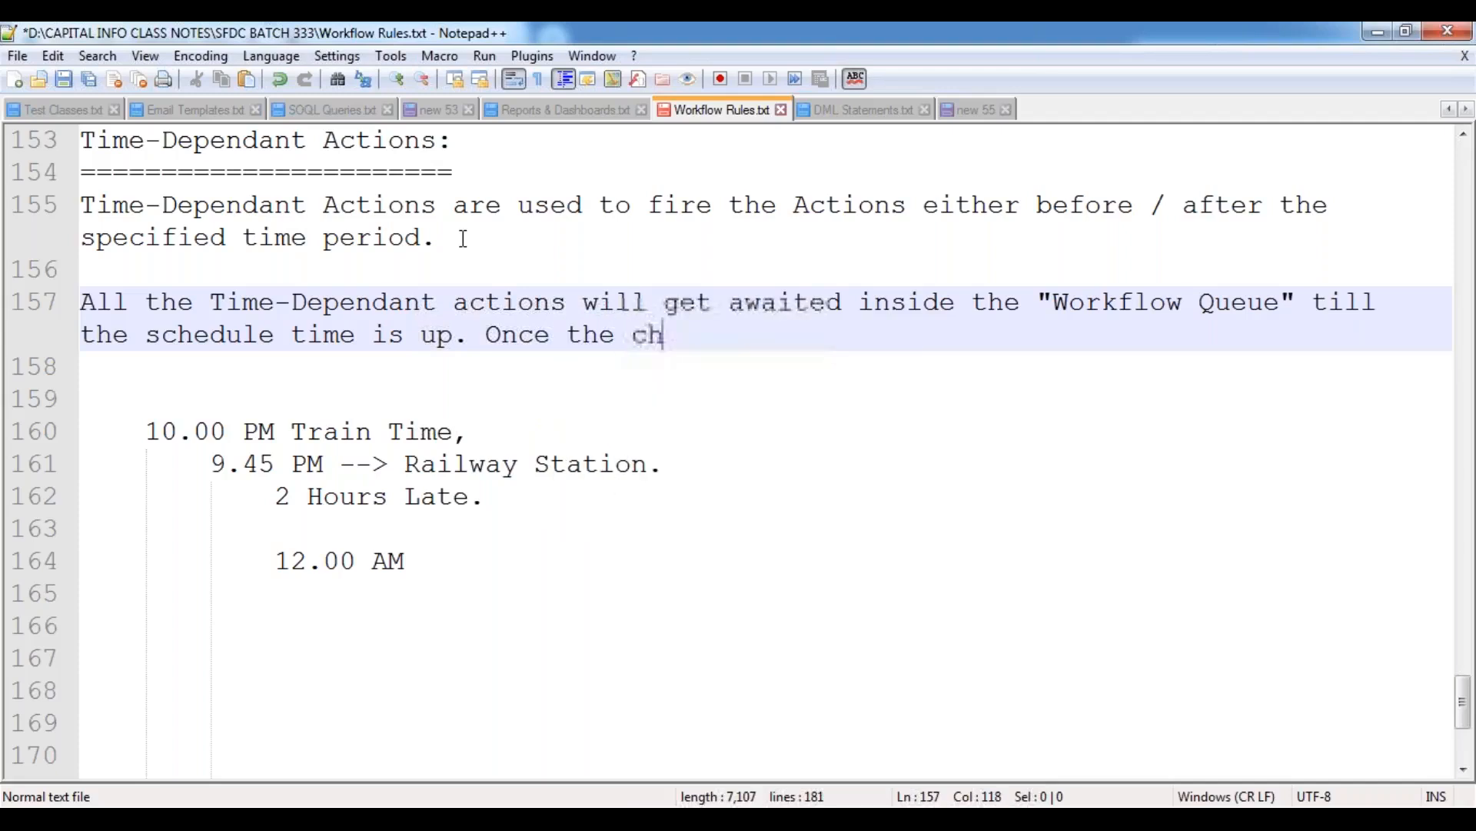
{"action": "key", "text": "BackSpace"}
{"action": "key", "text": "BackSpace"}
{"action": "type", "text": "schedule"}
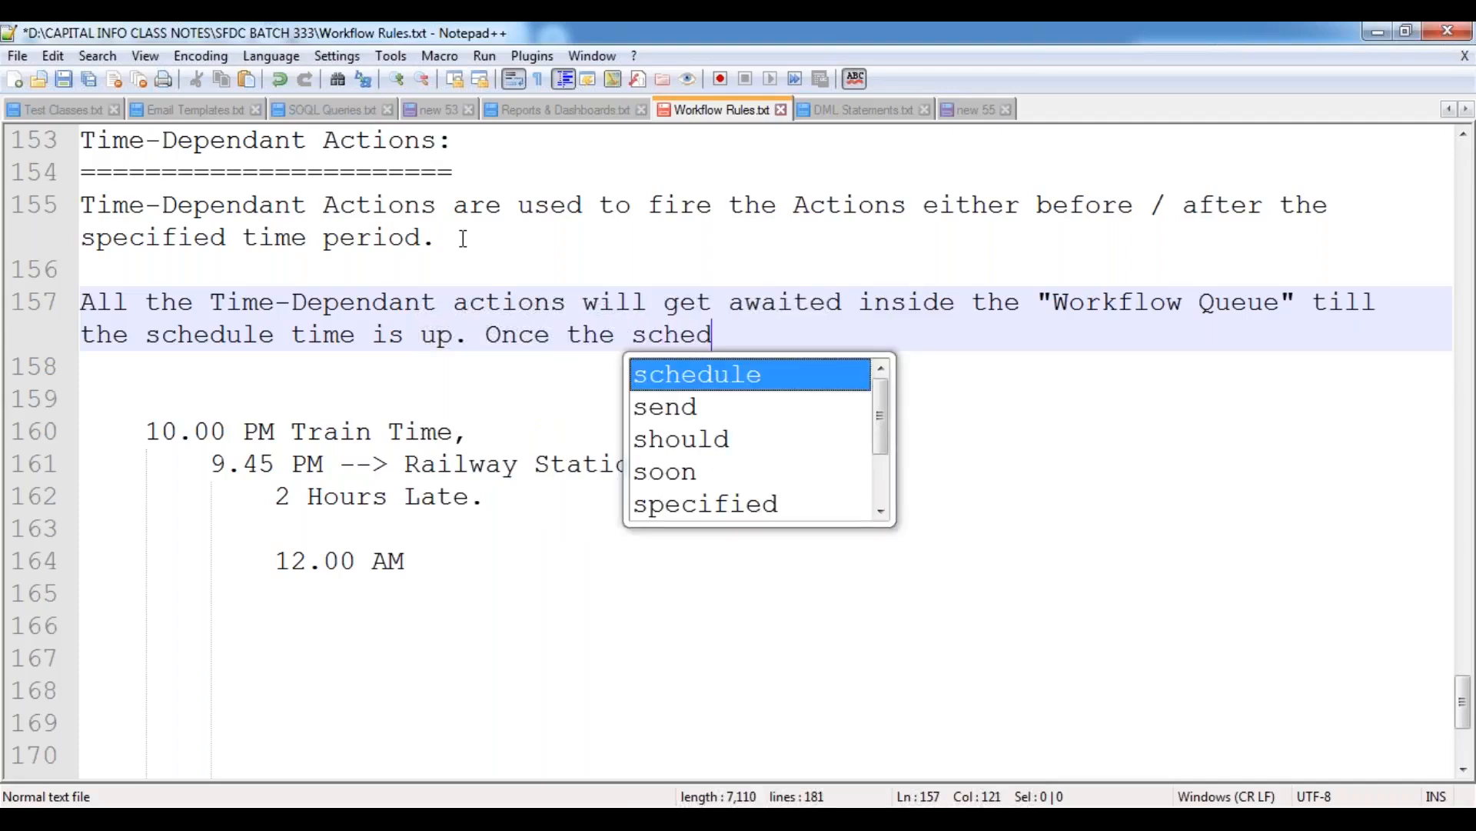
{"action": "type", "text": " time it "}
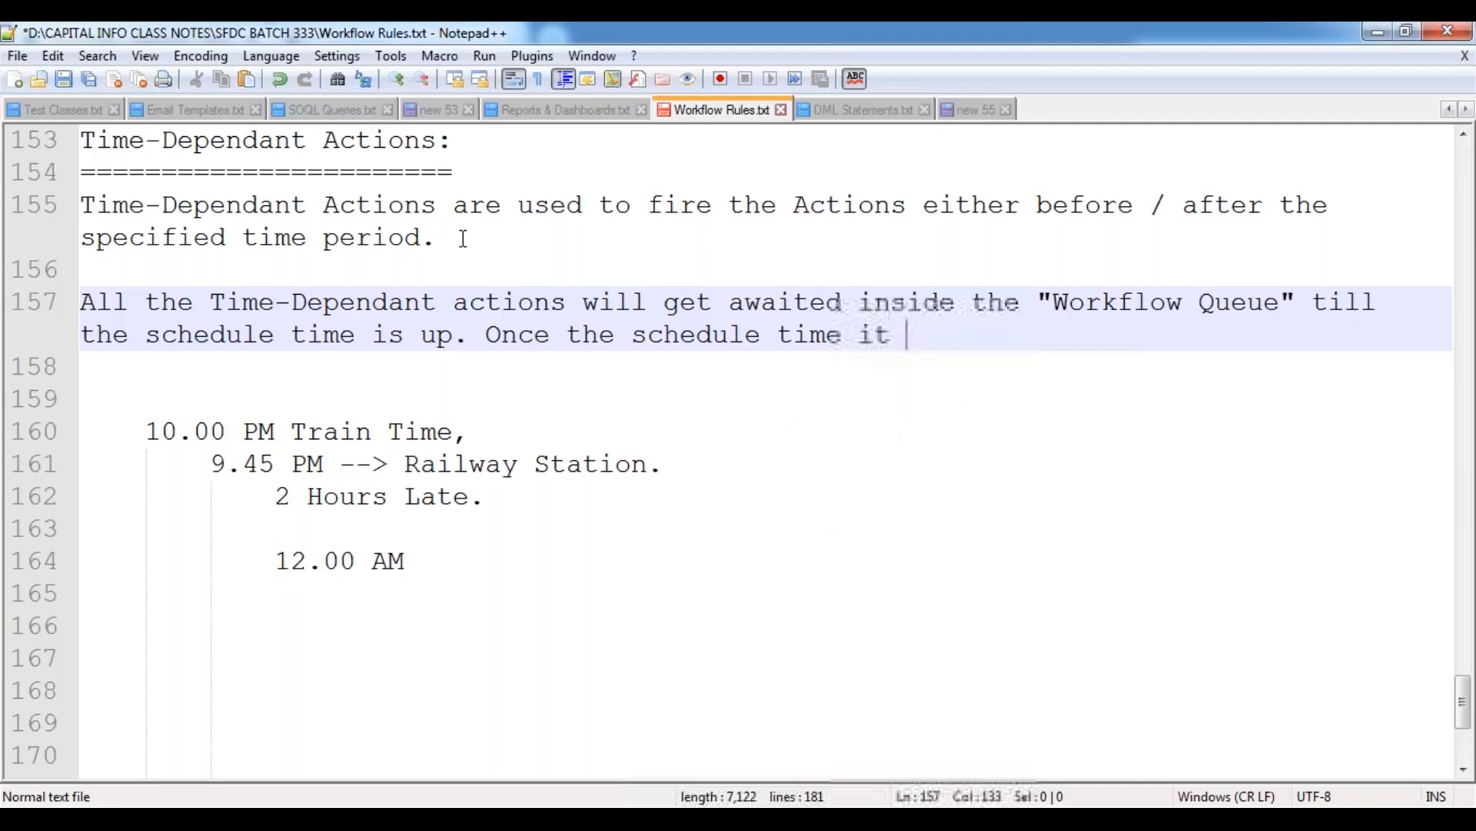
{"action": "type", "text": "up"}
{"action": "key", "text": "BackSpace"}
{"action": "key", "text": "BackSpace"}
{"action": "key", "text": "BackSpace"}
{"action": "key", "text": "BackSpace"}
{"action": "type", "text": "s"}
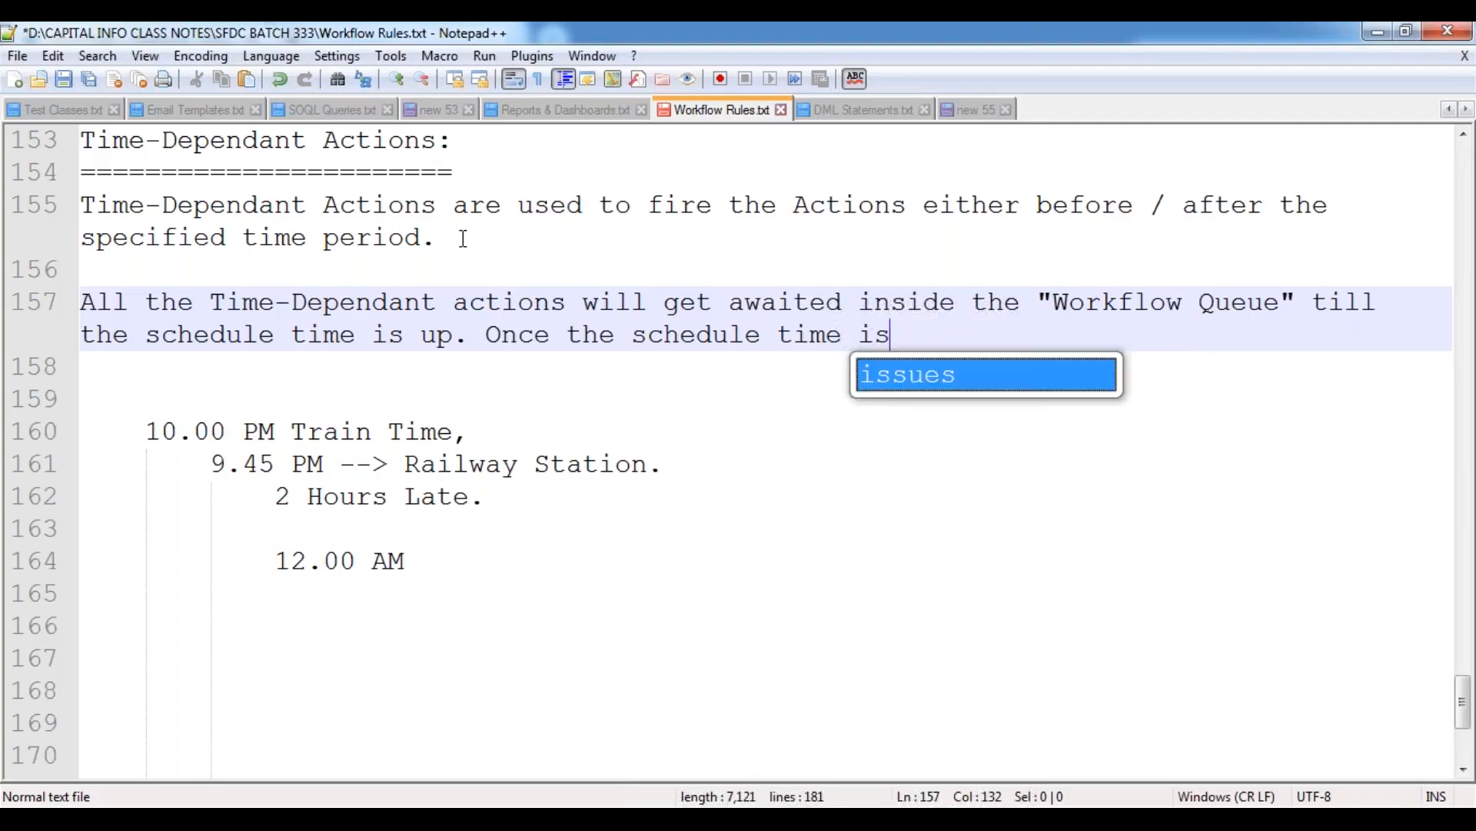
{"action": "type", "text": " up"}
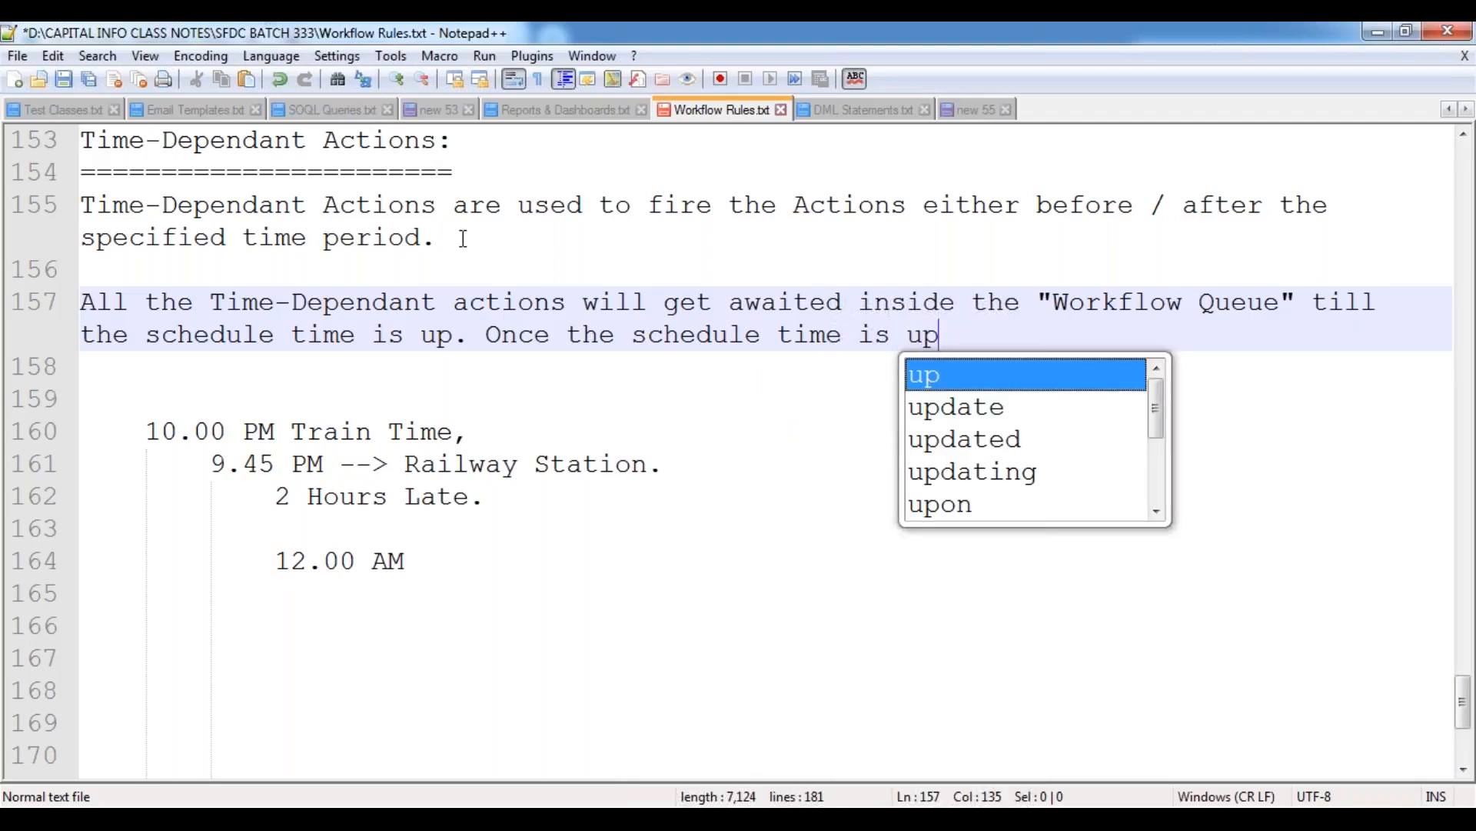
{"action": "type", "text": ", then it will"}
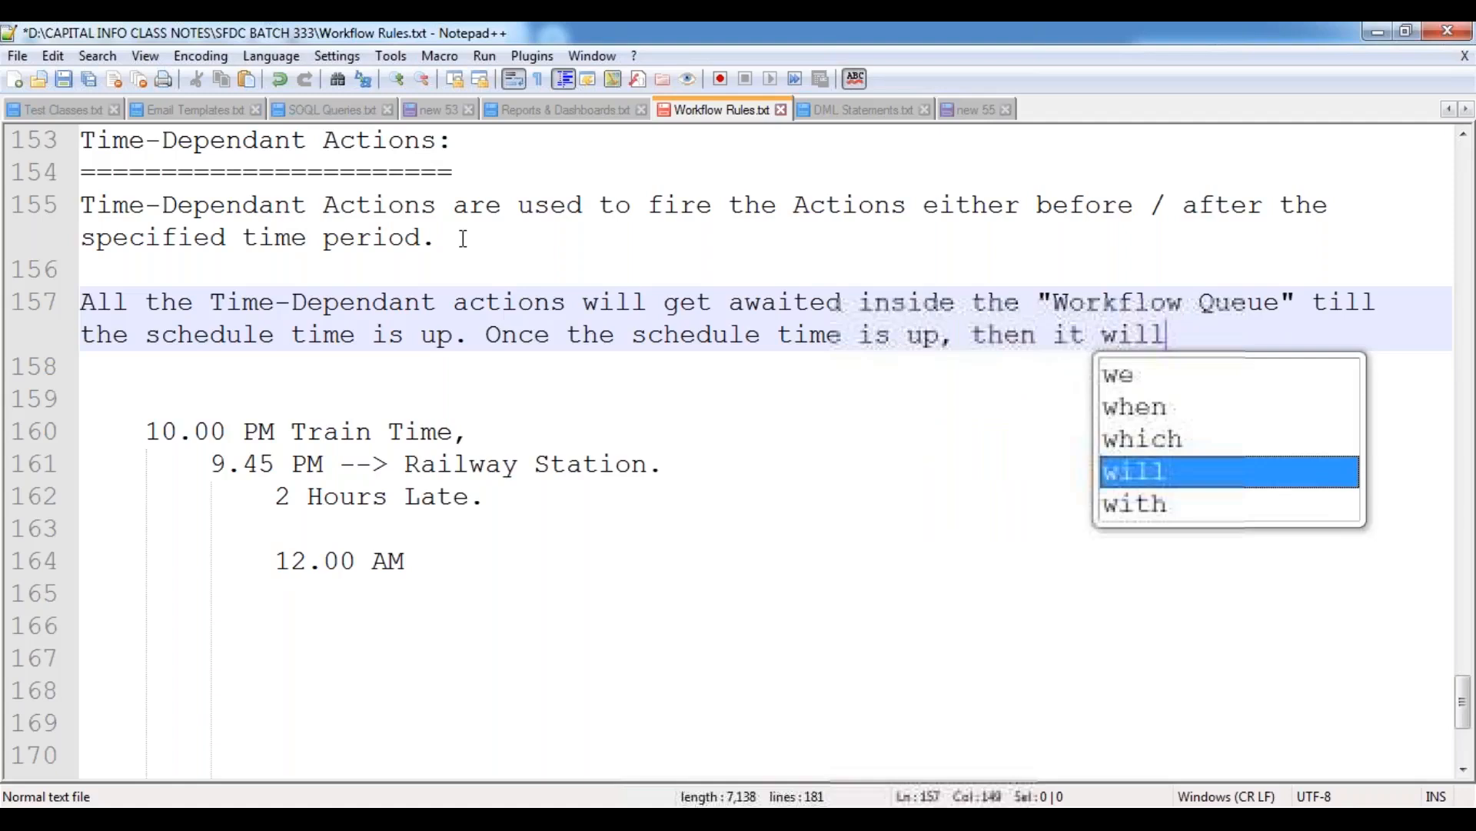
{"action": "type", "text": " fire the actions and will"}
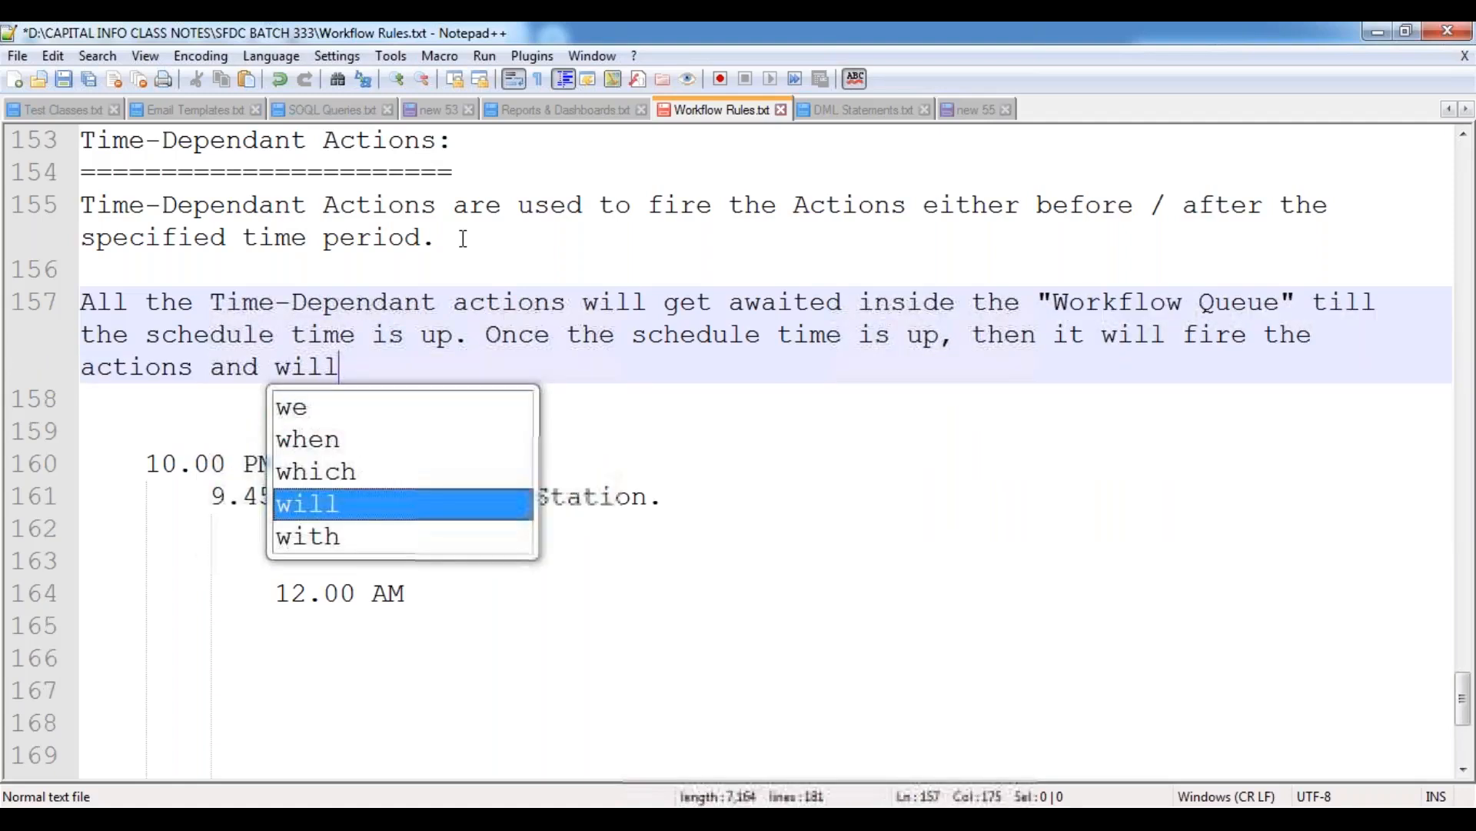
{"action": "type", "text": " remove the entry from the Queue."}
Finish the sentence with ", then it will fire the actions and will remove the entry from the Queue." and add two line breaks.
{"action": "key", "text": "Return"}
{"action": "key", "text": "Return"}
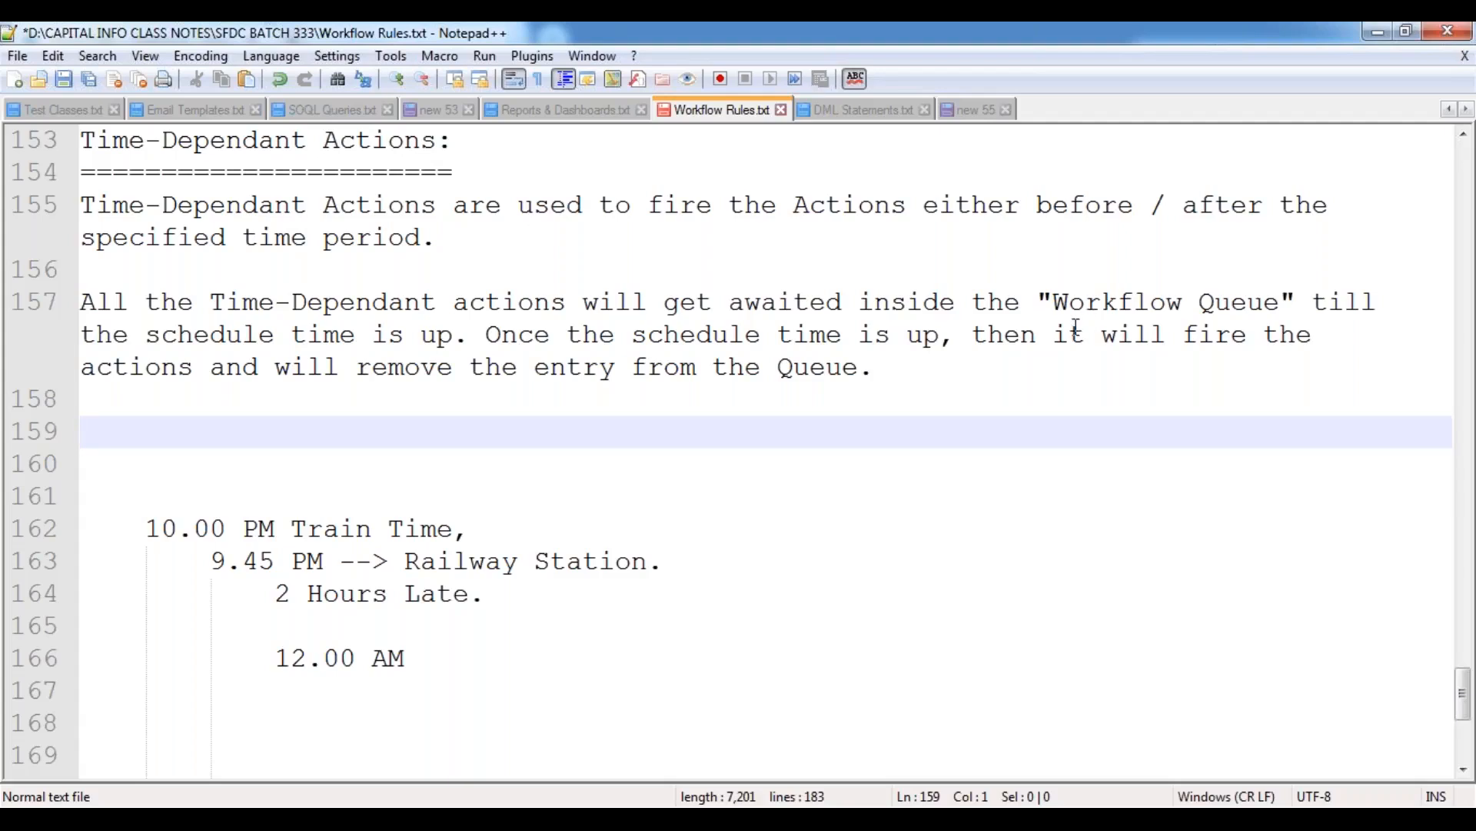
Add a "Note:" heading one blank line below the Workflow Queue paragraph and start an indented line under it.
{"action": "left_click_drag", "start_coordinate": [1052, 302], "coordinate": [1286, 304]}
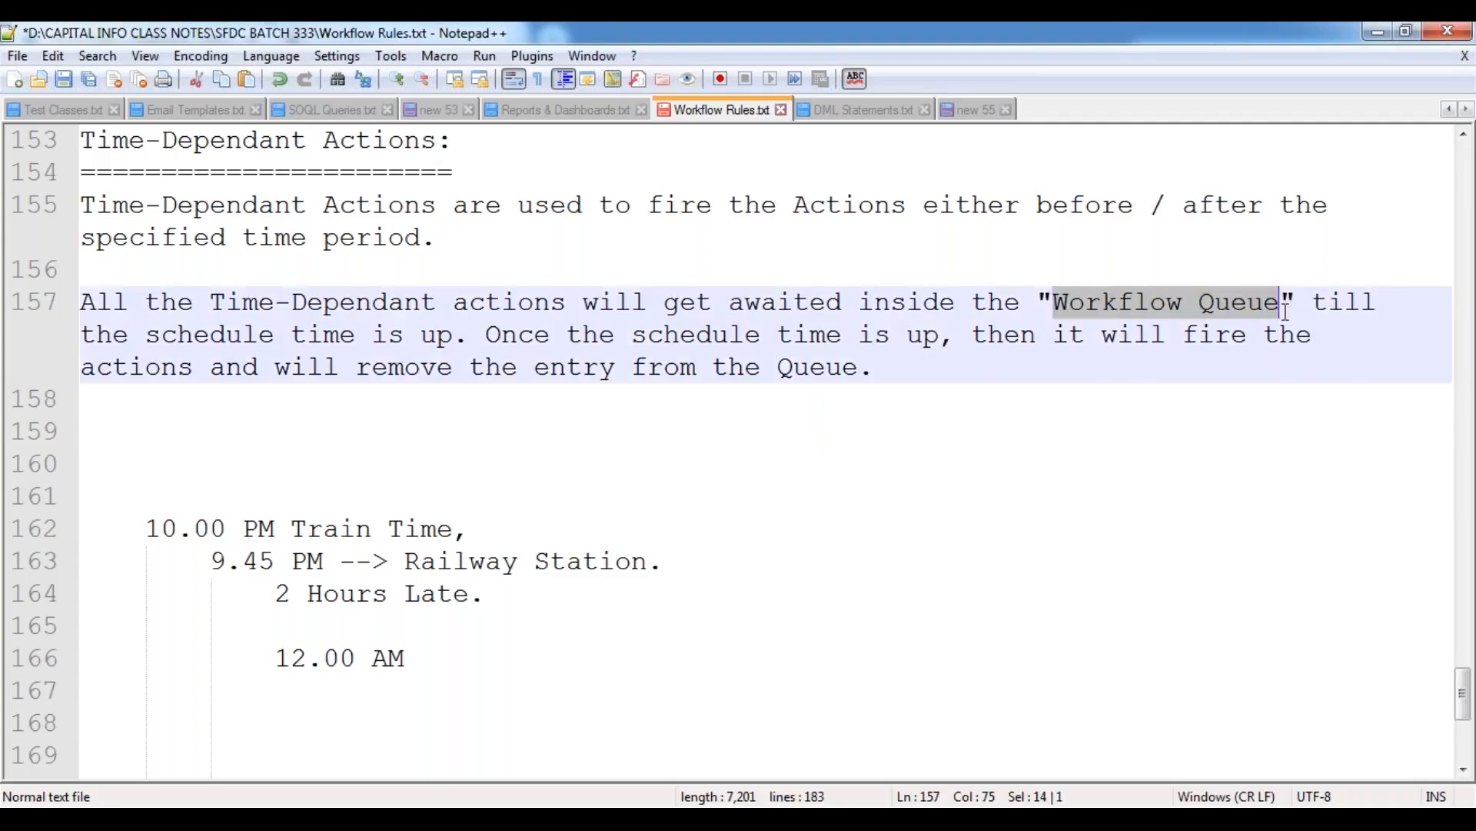
{"action": "left_click", "coordinate": [932, 386]}
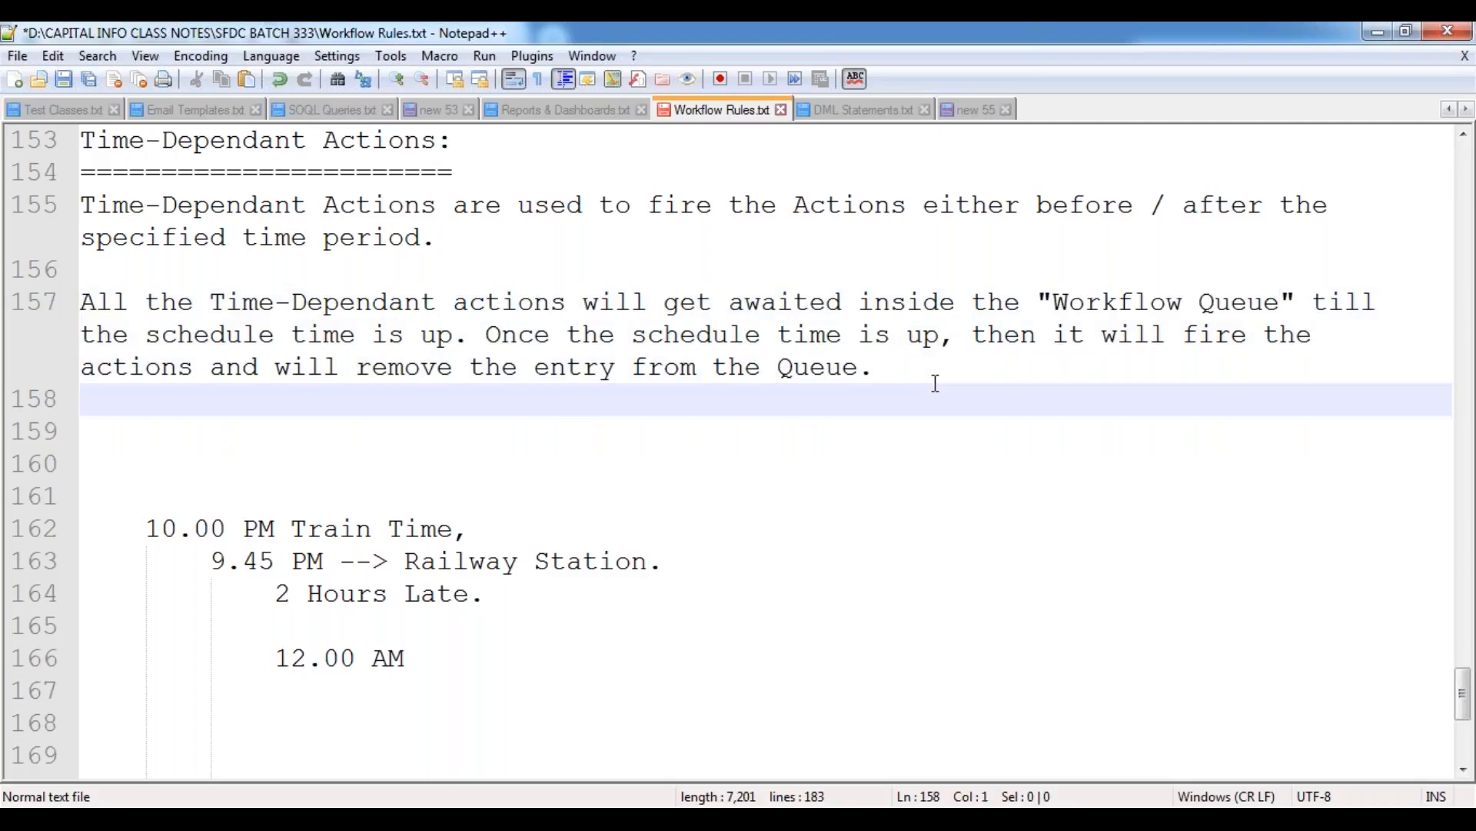
{"action": "key", "text": "Return"}
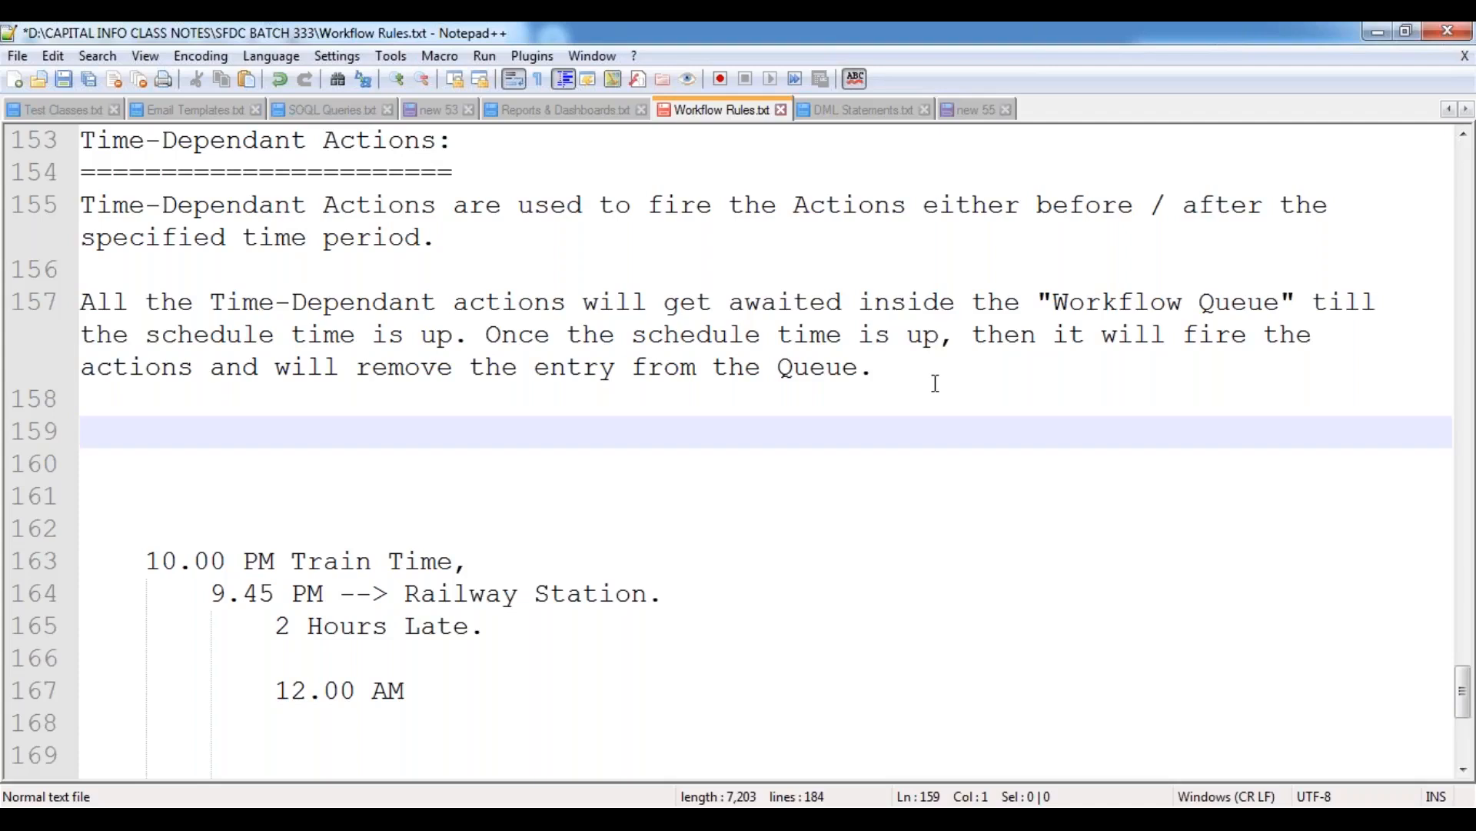
{"action": "type", "text": "Note:"}
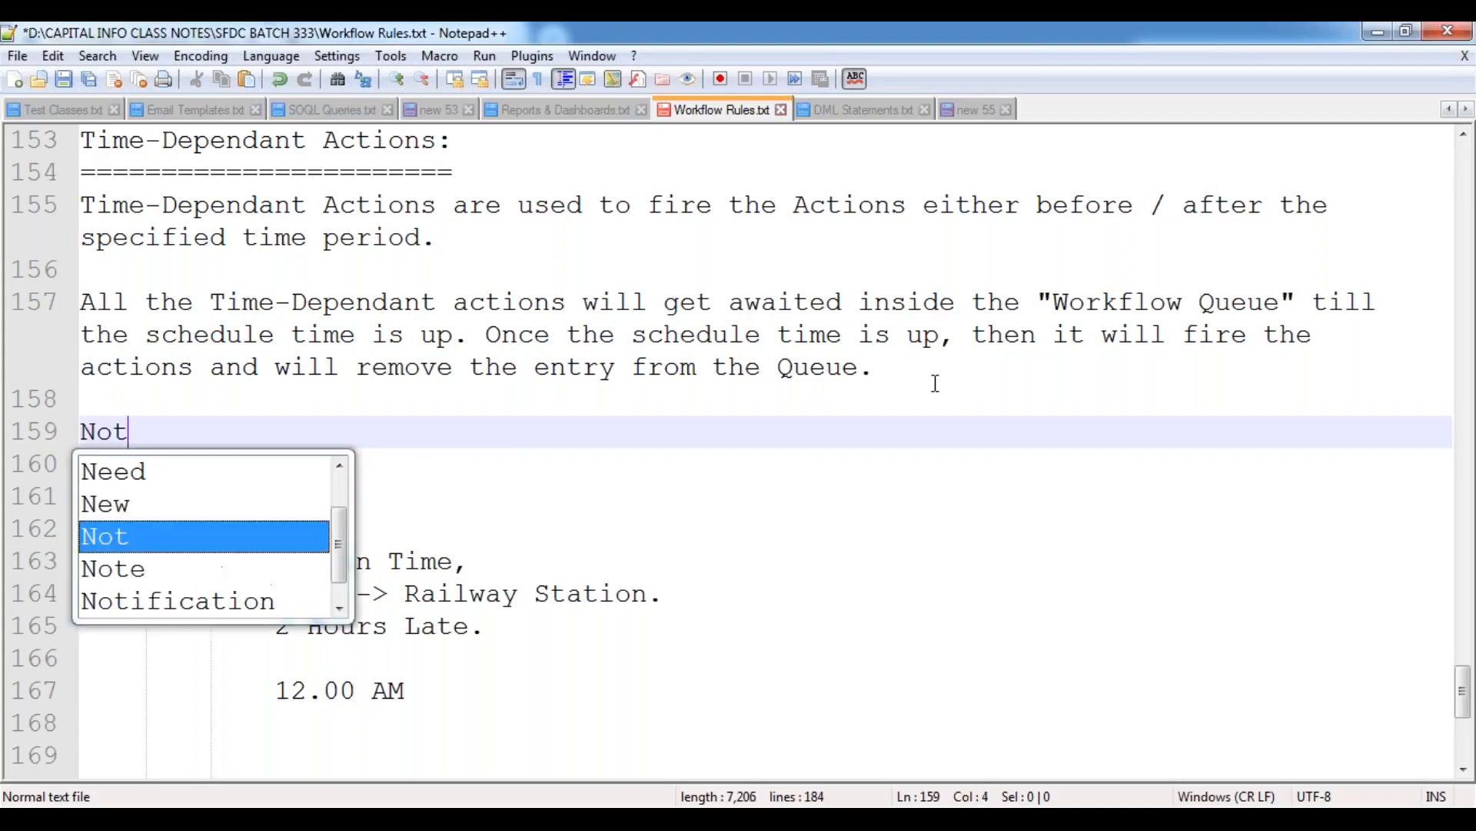
{"action": "key", "text": "Return"}
{"action": "key", "text": "Tab"}
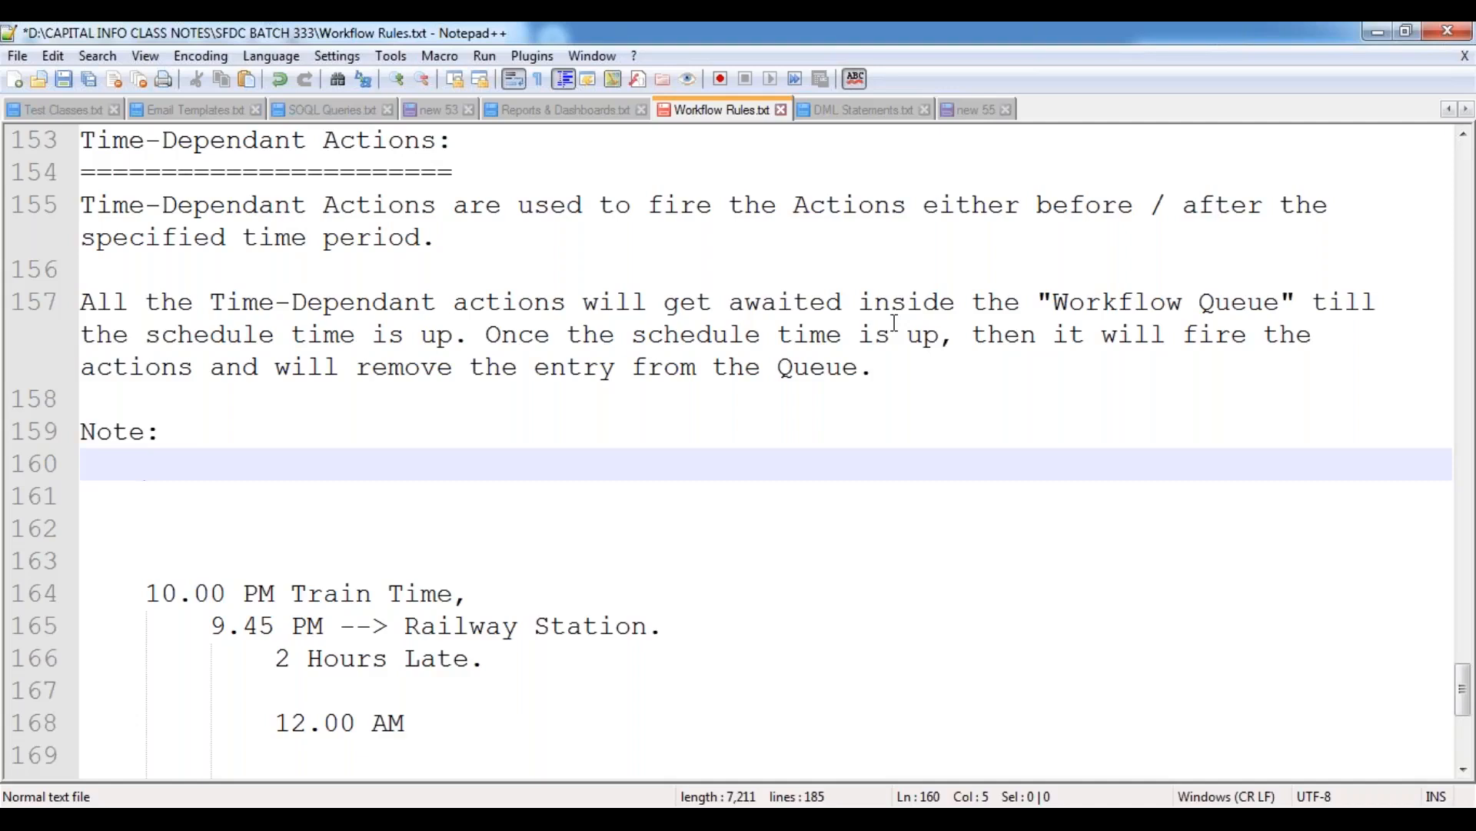
Begin the indented note with "We can't add the Time-Dependant actions for the workflow".
{"action": "type", "text": "We can"}
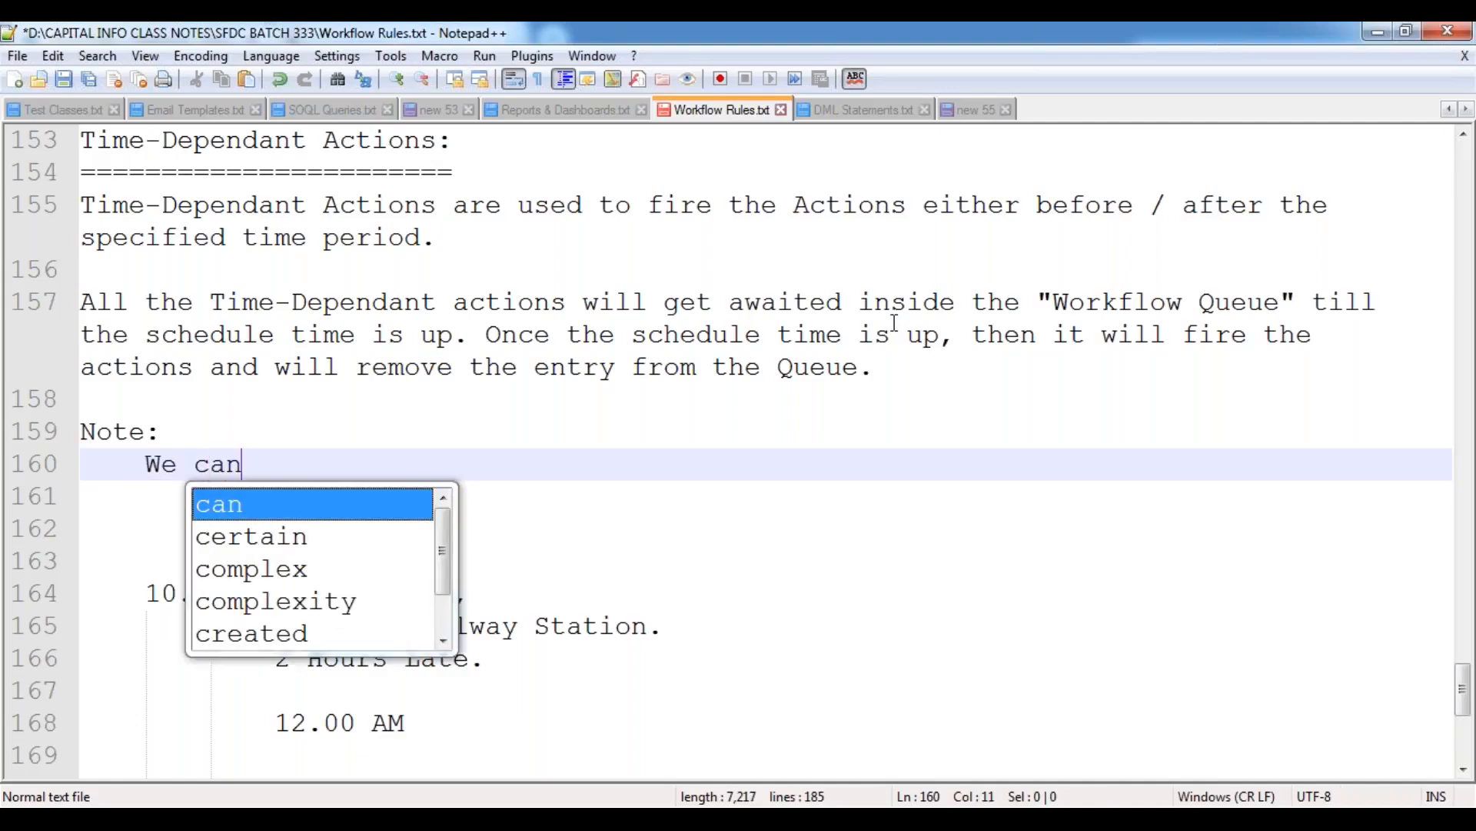
{"action": "type", "text": "'t add th"}
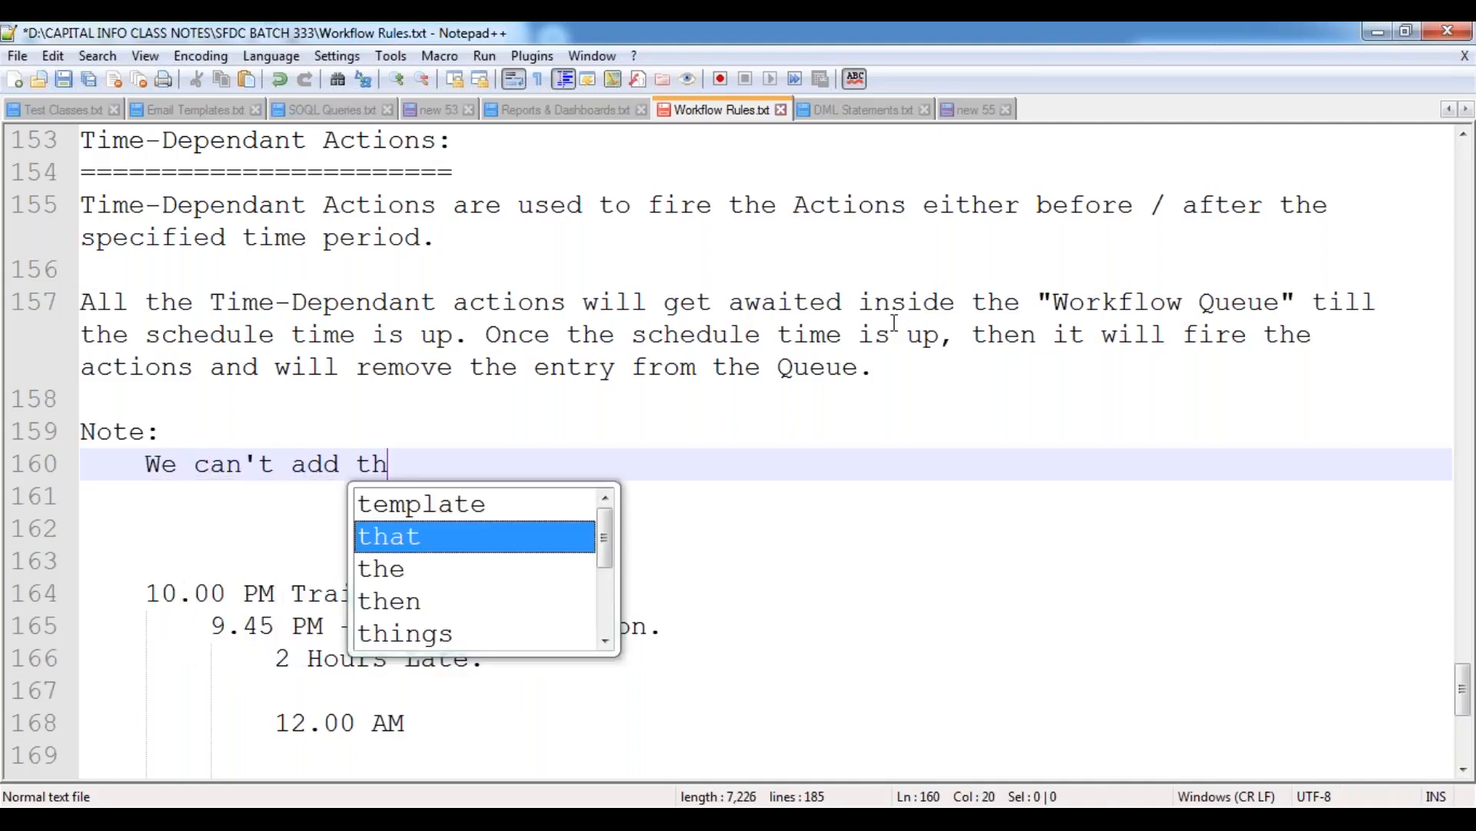
{"action": "type", "text": "e Time"}
{"action": "key", "text": "Escape"}
{"action": "type", "text": "-De"}
{"action": "key", "text": "Return"}
{"action": "type", "text": "a"}
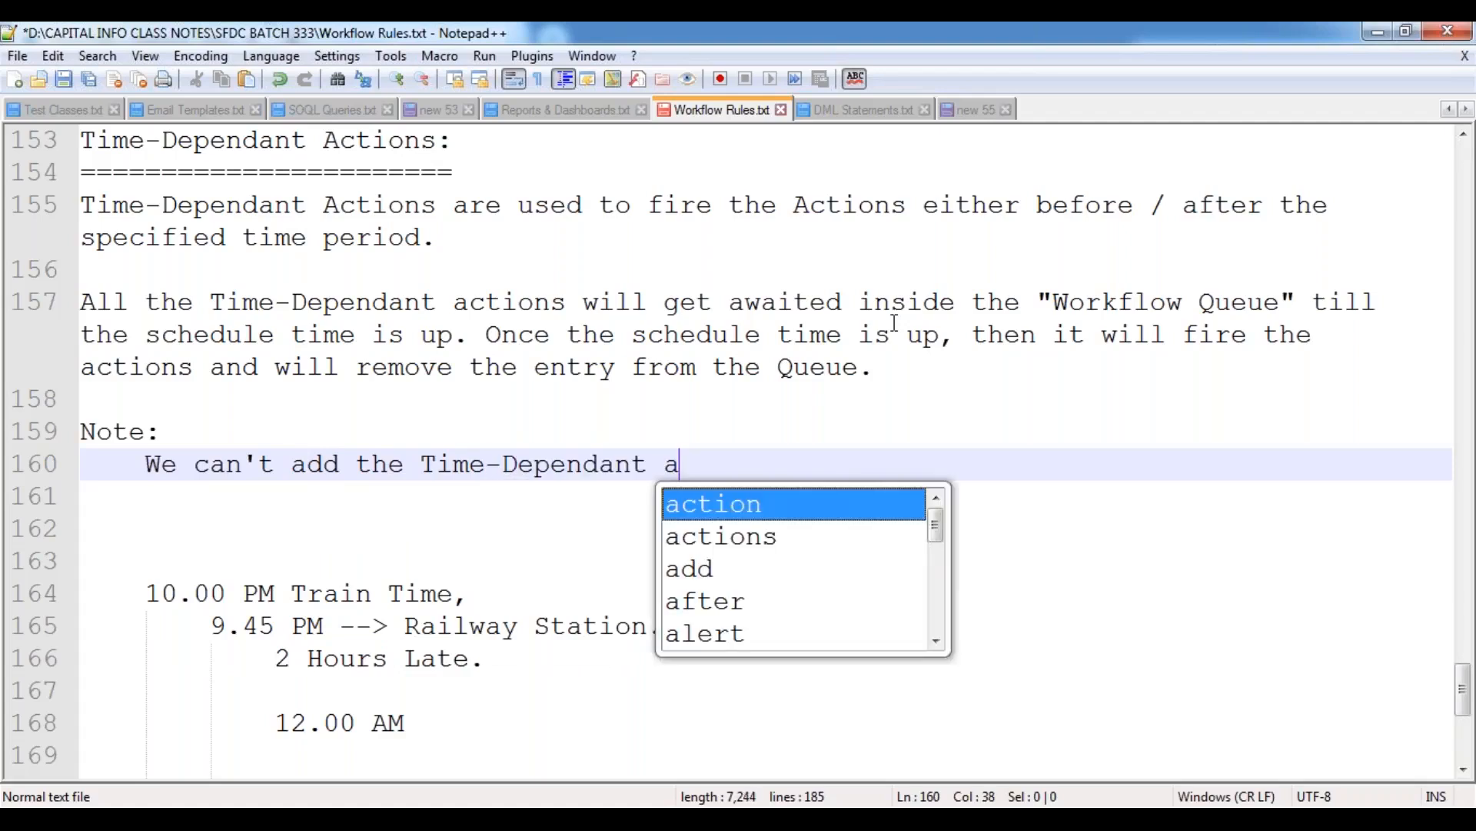
{"action": "type", "text": "ctions for the workflo"}
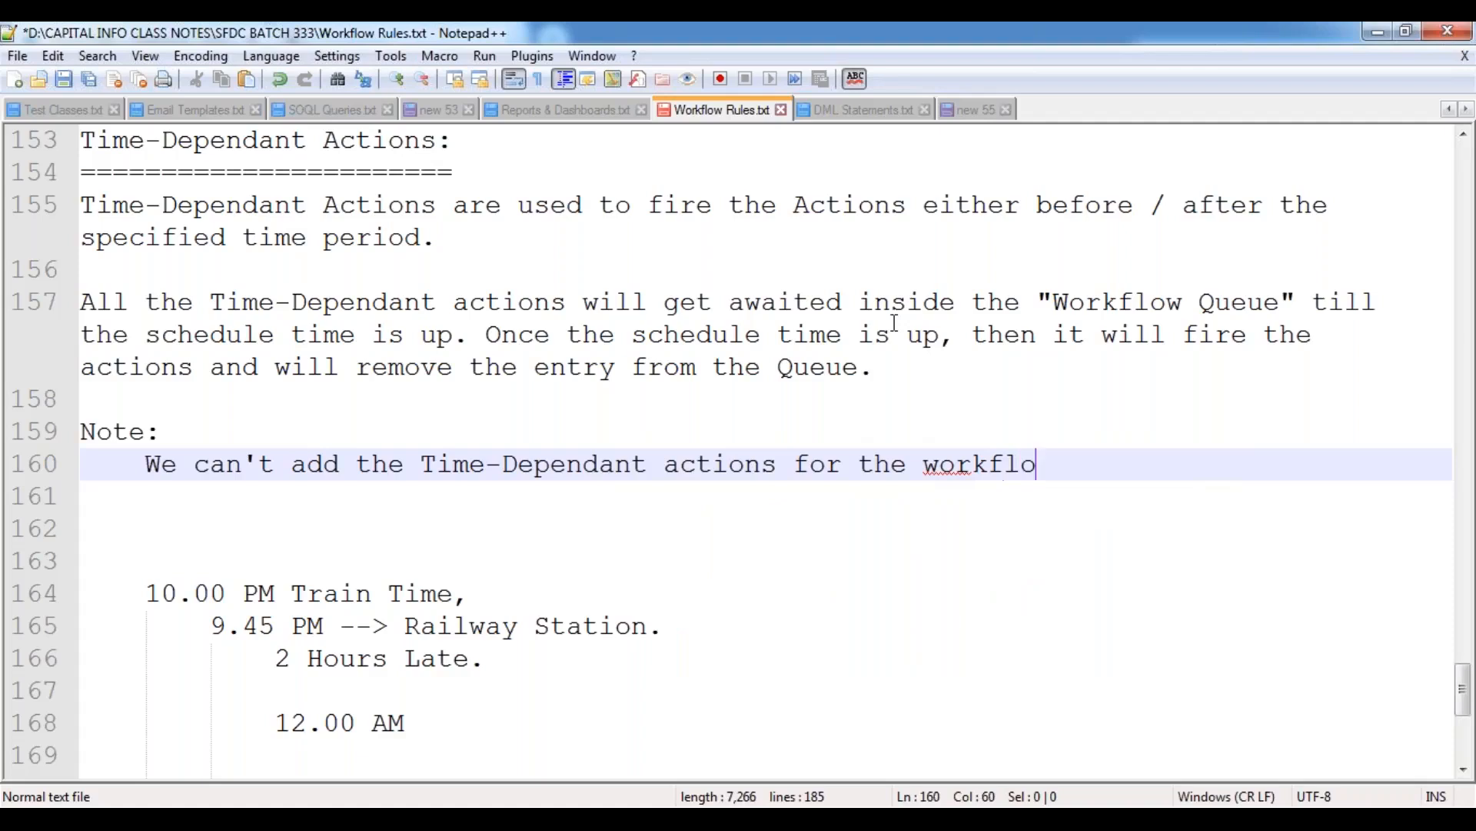
{"action": "type", "text": "w crite"}
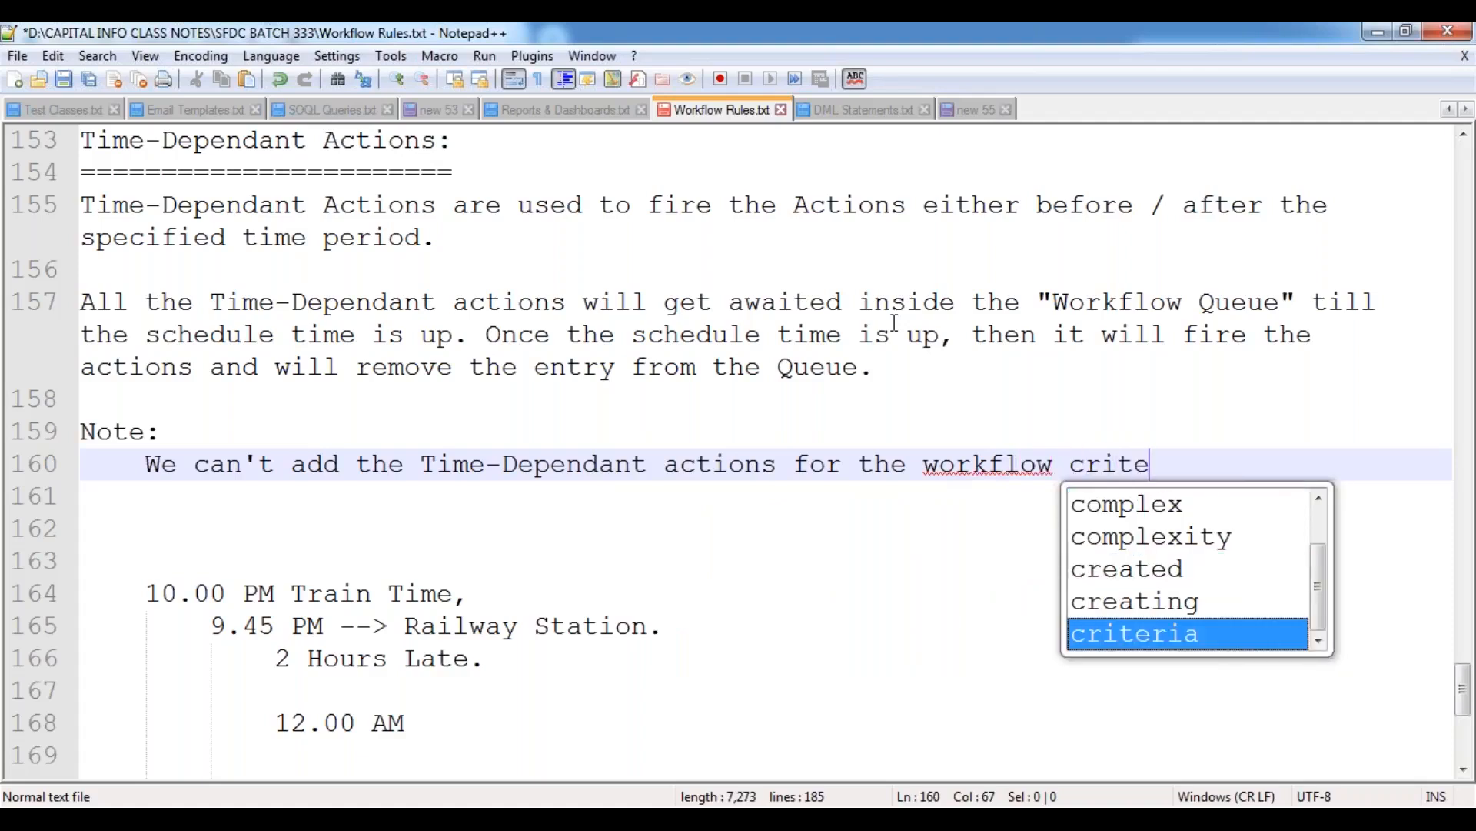
Complete the note with "criteria "Created and EveryTime it is Edited".", keeping the criteria name in quotation marks, and leave a blank line below.
{"action": "key", "text": "Return"}
{"action": "type", "text": "\"Cre"}
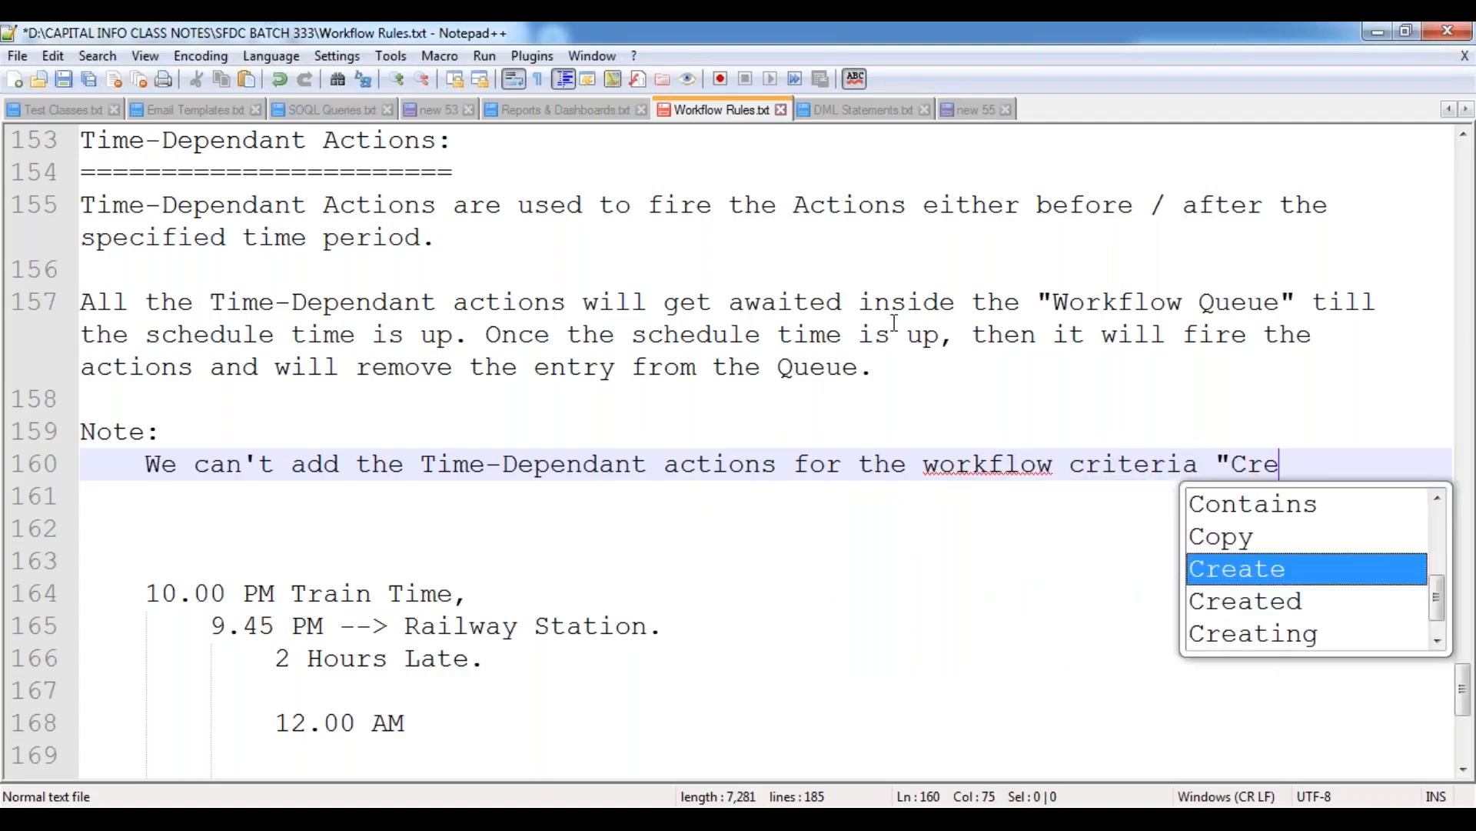
{"action": "type", "text": "ated and Ev"}
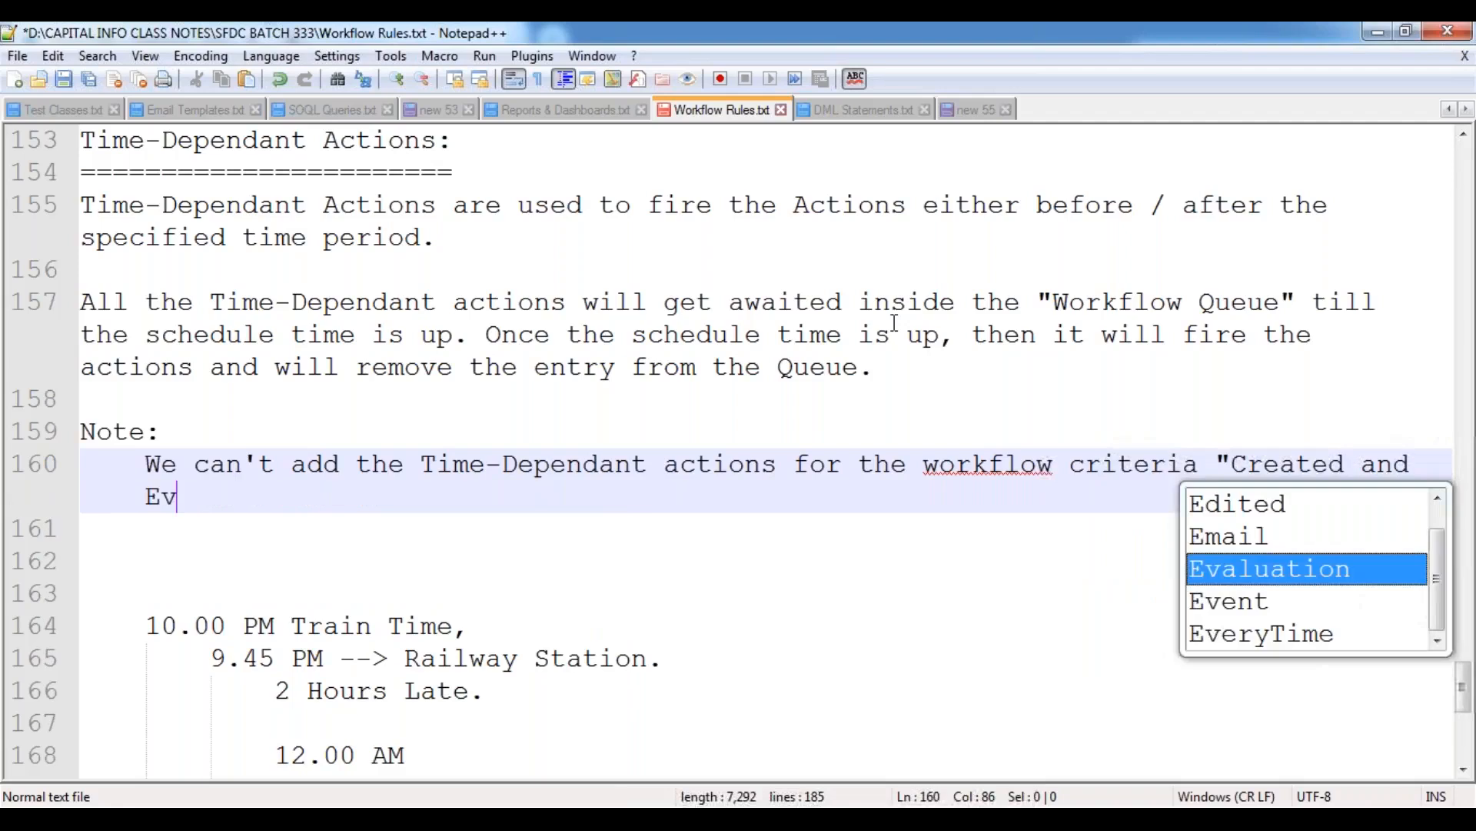
{"action": "type", "text": "eryT"}
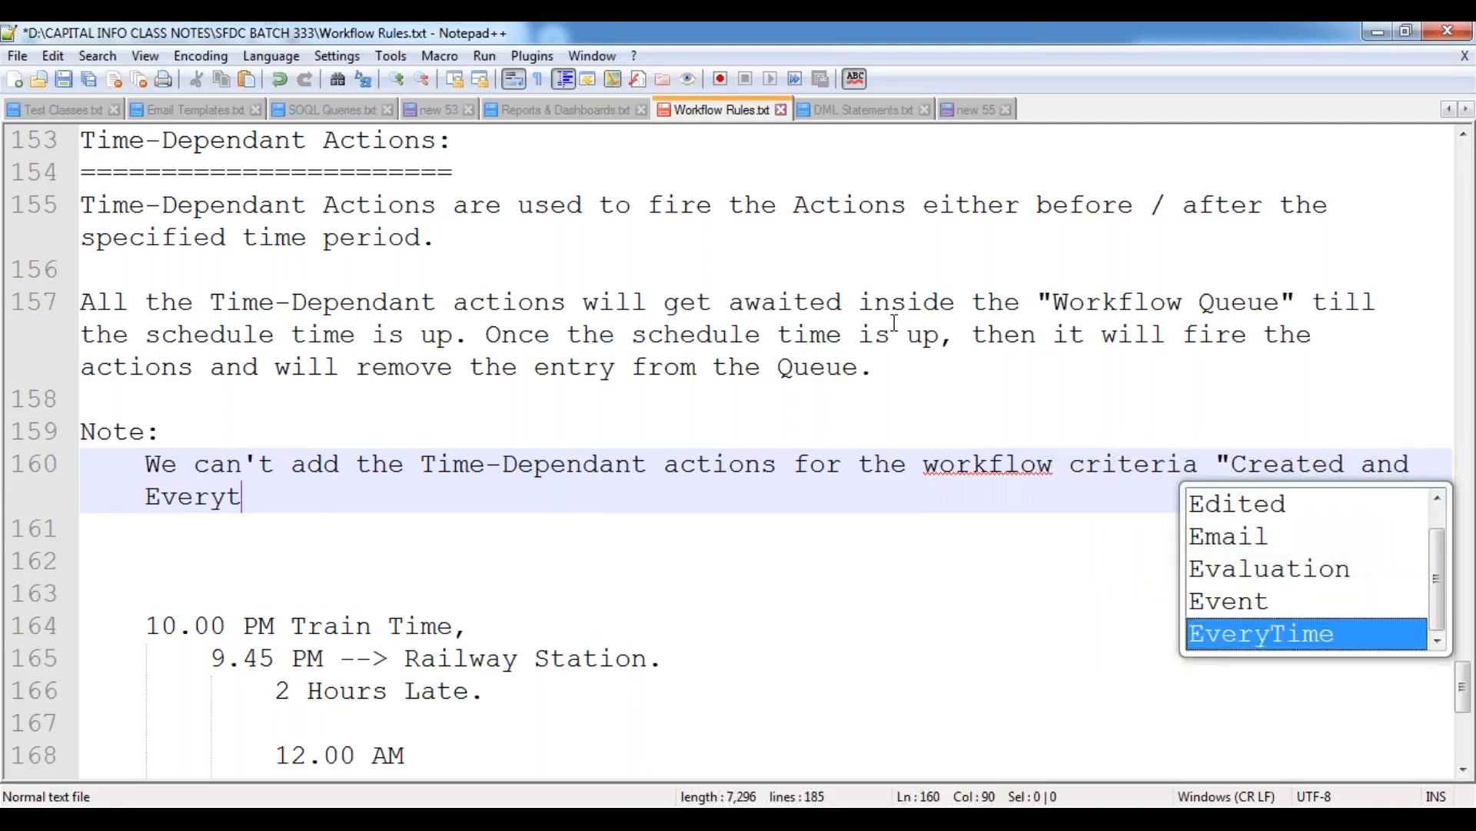
{"action": "type", "text": "ime it is "}
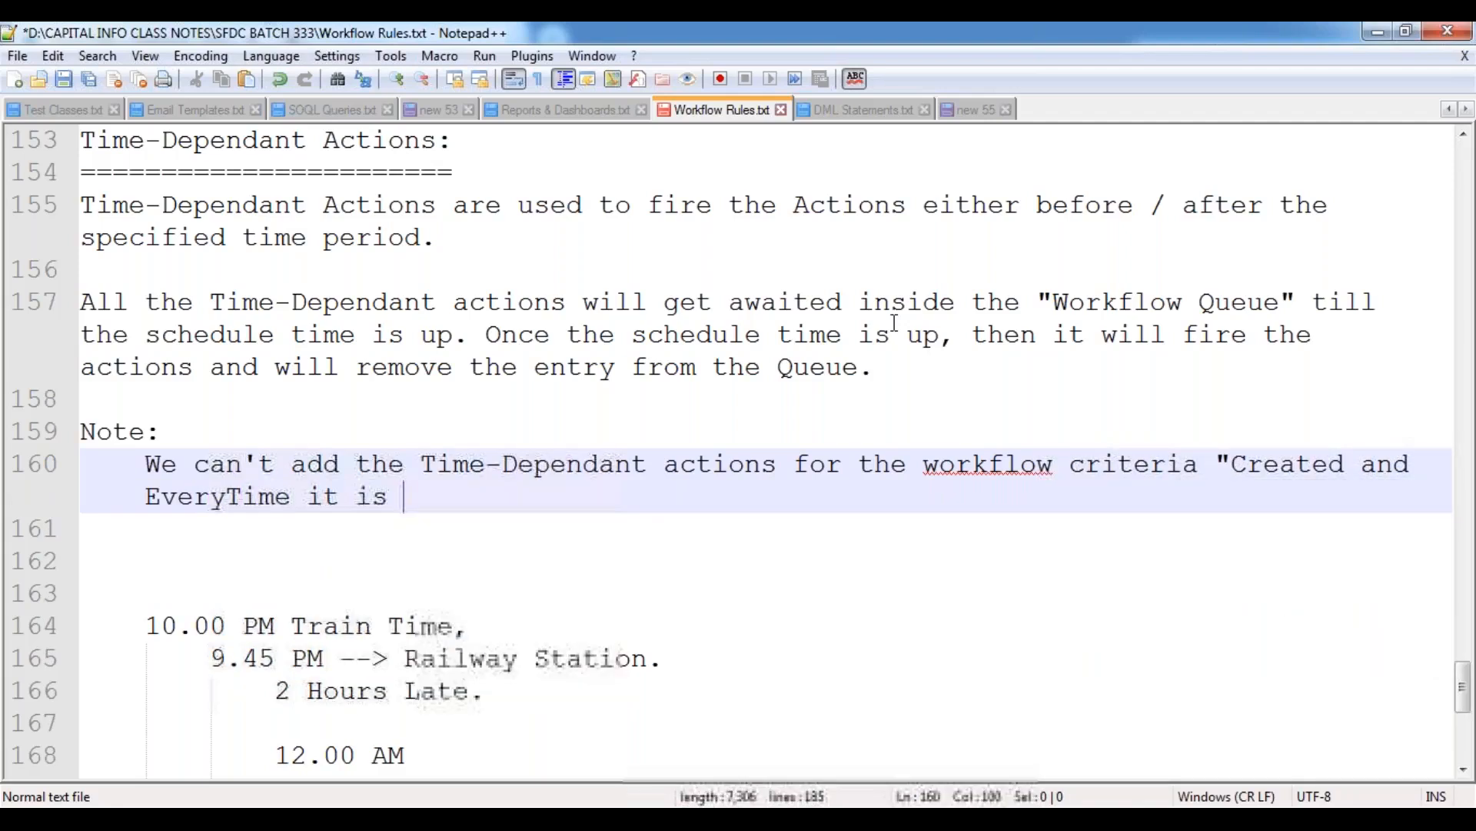
{"action": "type", "text": "Edited\"."}
{"action": "key", "text": "Return"}
{"action": "key", "text": "Return"}
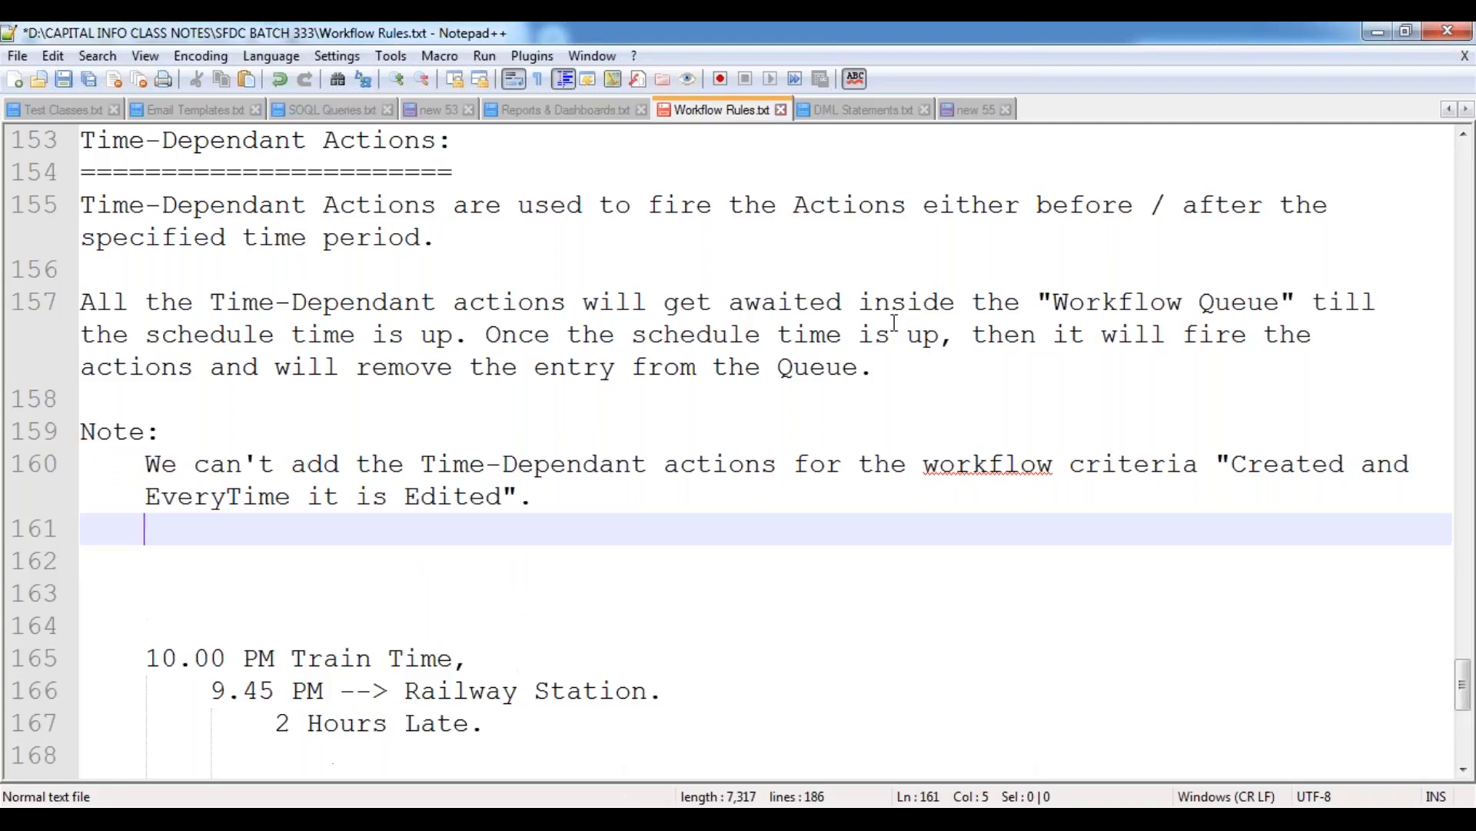
Capitalize "workflow" as "Workflow" in the note, start an unindented line one blank line below it, and save the file.
{"action": "left_click", "coordinate": [945, 471]}
{"action": "key", "text": "BackSpace"}
{"action": "type", "text": "W"}
{"action": "key", "text": "Escape"}
{"action": "key", "text": "End"}
{"action": "key", "text": "Return"}
{"action": "key", "text": "Return"}
{"action": "key", "text": "BackSpace"}
{"action": "key", "text": "ctrl+s"}
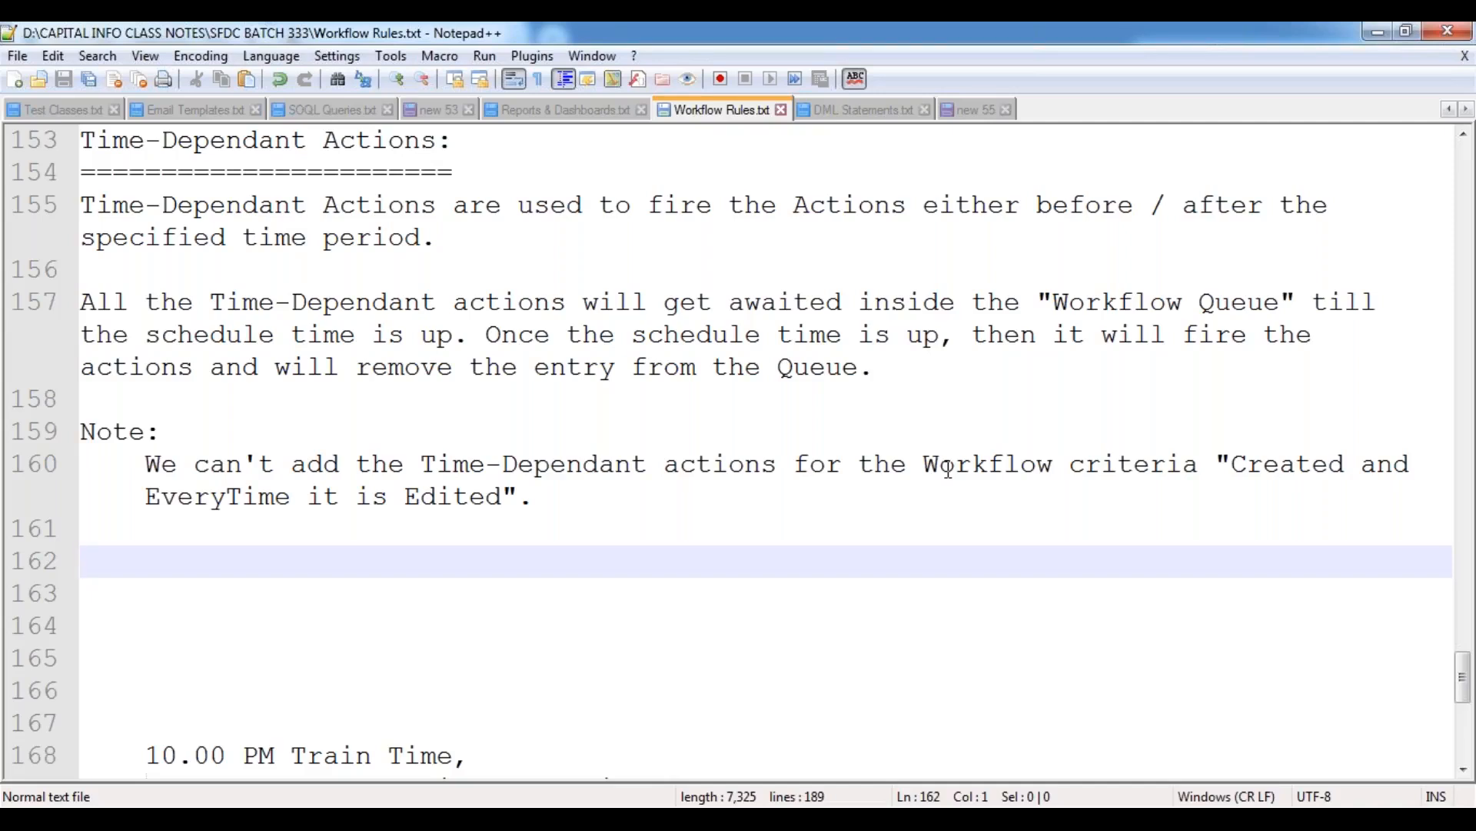
Add a second "Note:" heading with an indented line below it beginning "In a Workflow Rule, we can add both "Immediate".
{"action": "type", "text": "Note:"}
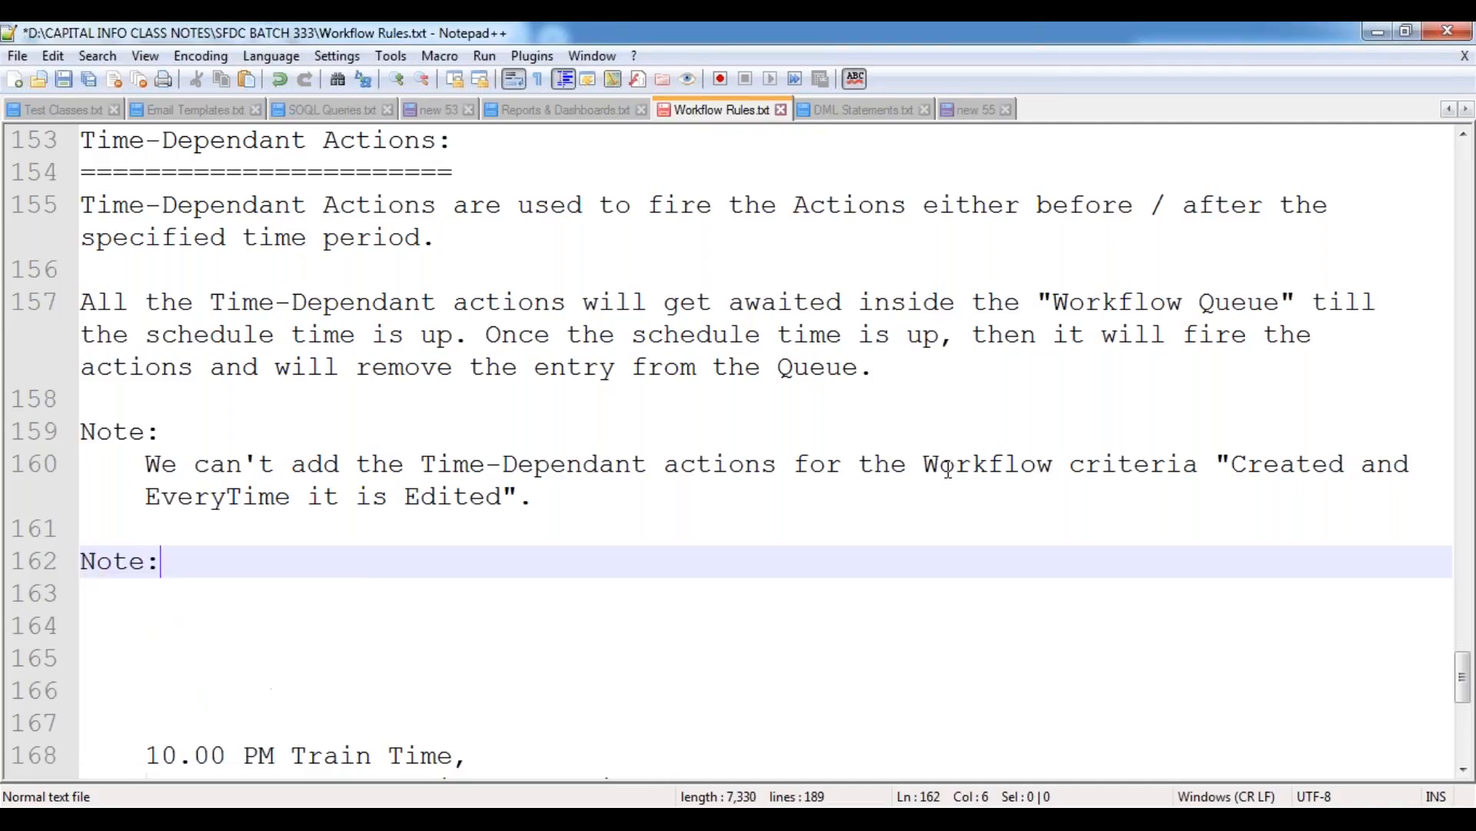
{"action": "key", "text": "Return"}
{"action": "key", "text": "Tab"}
{"action": "type", "text": "In a "}
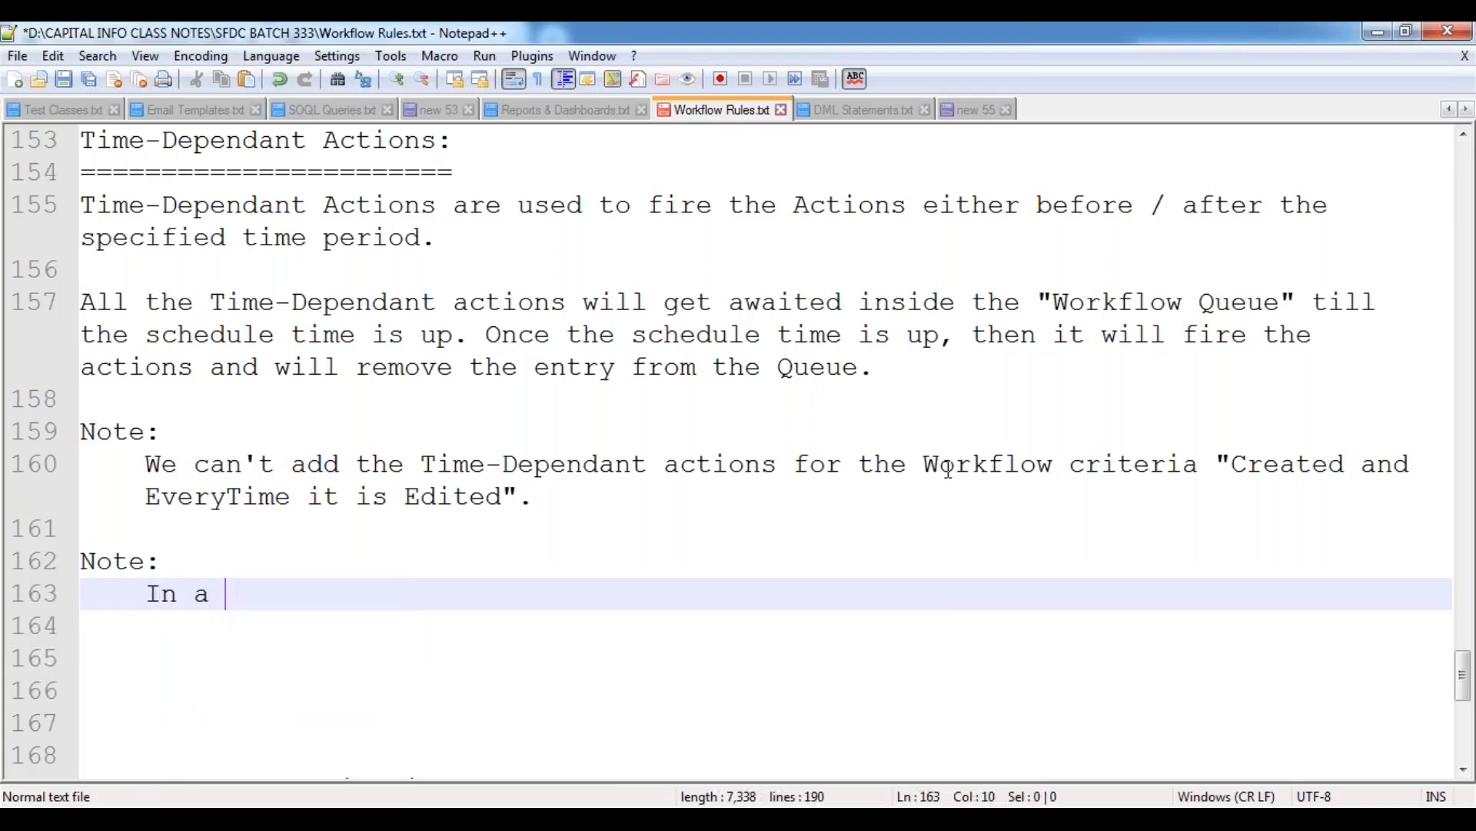
{"action": "type", "text": "Workflow Rul"}
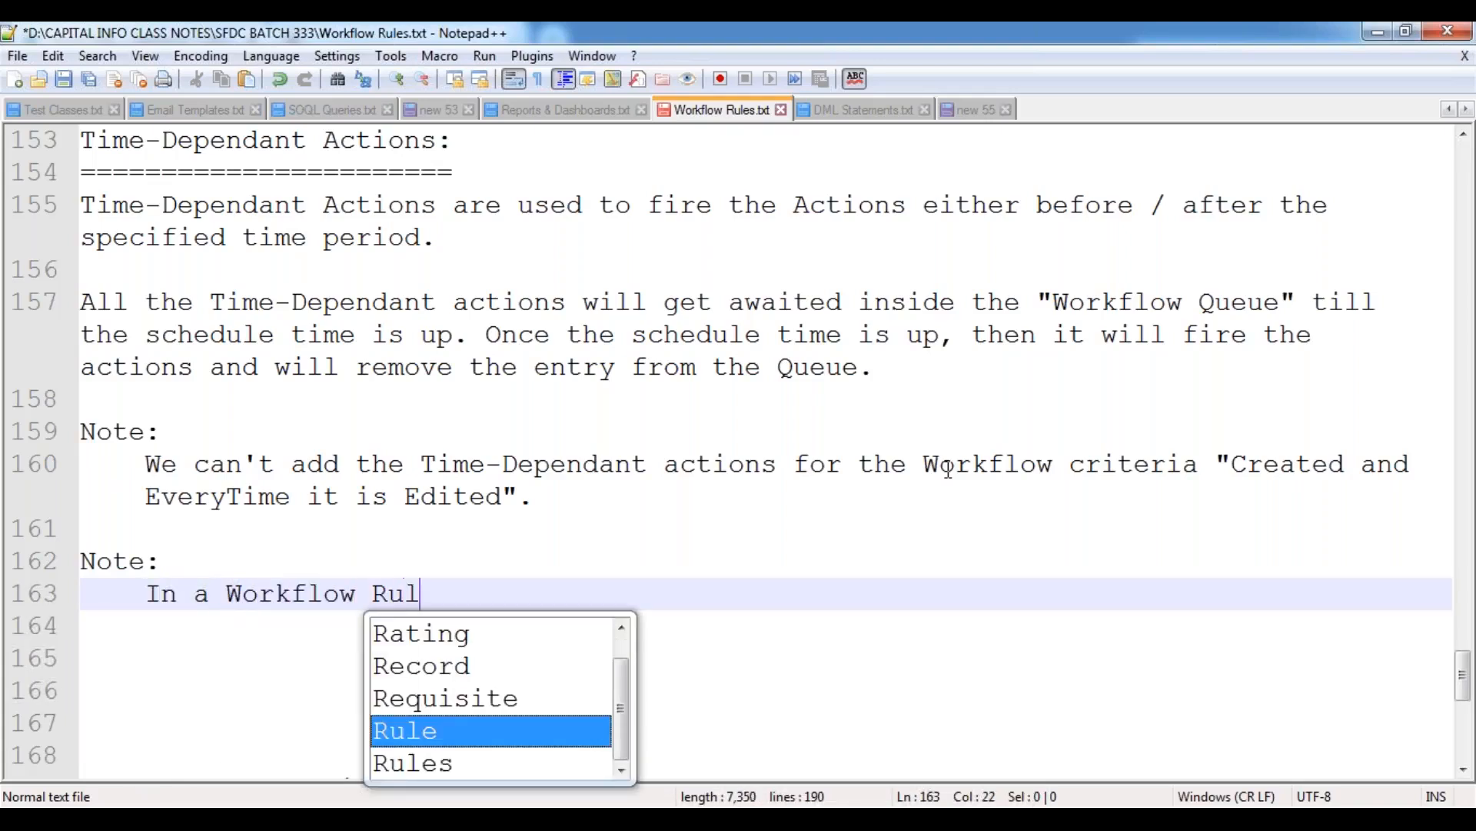
{"action": "type", "text": "e, we can add both \"Imm"}
{"action": "key", "text": "Return"}
Complete the second note with "Actions and Time-Dependant Actions".", including the closing quotation mark, add two line breaks, and save the file.
{"action": "type", "text": "Acti"}
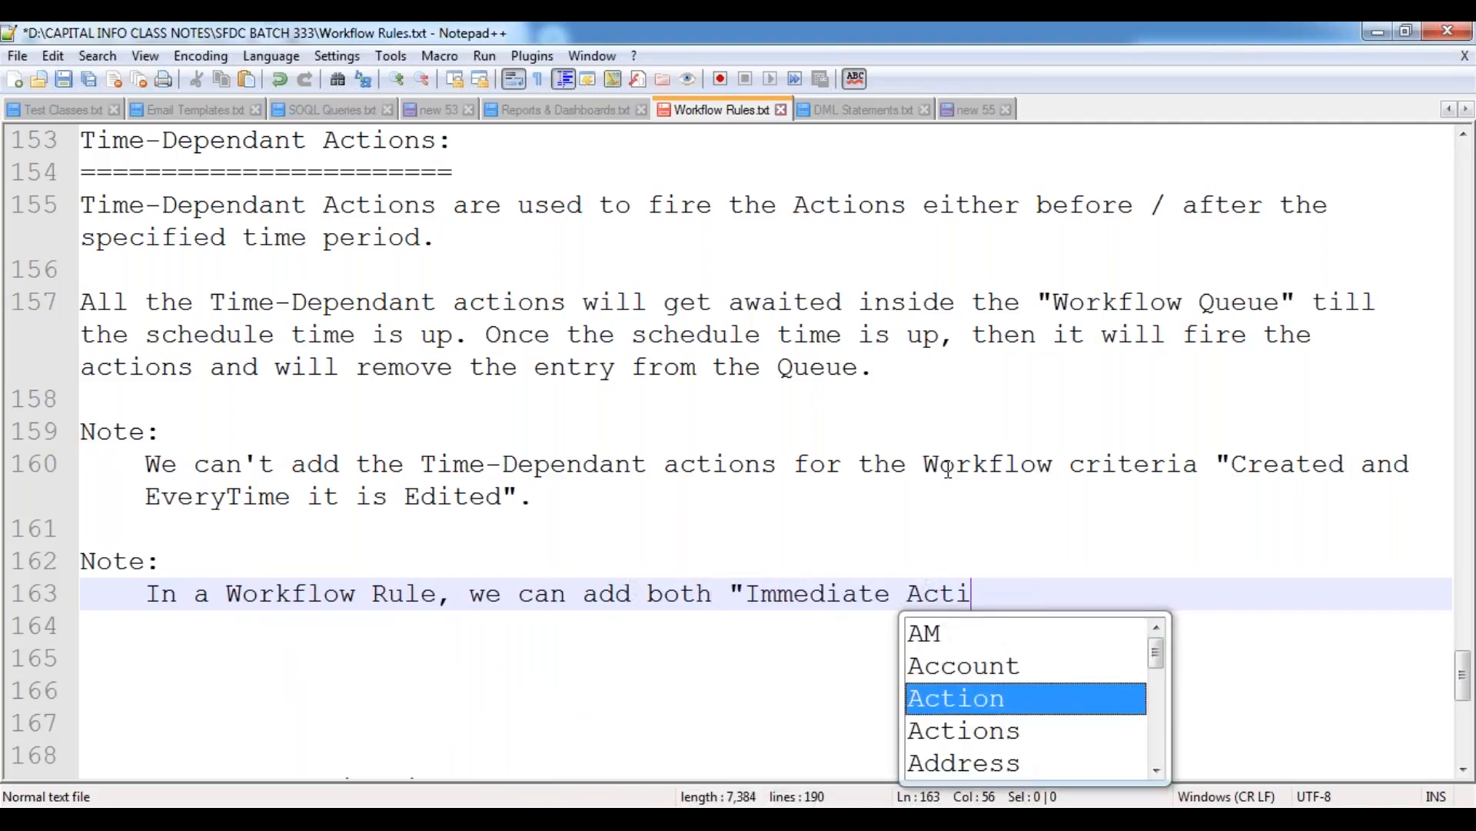
{"action": "type", "text": "ons and Time"}
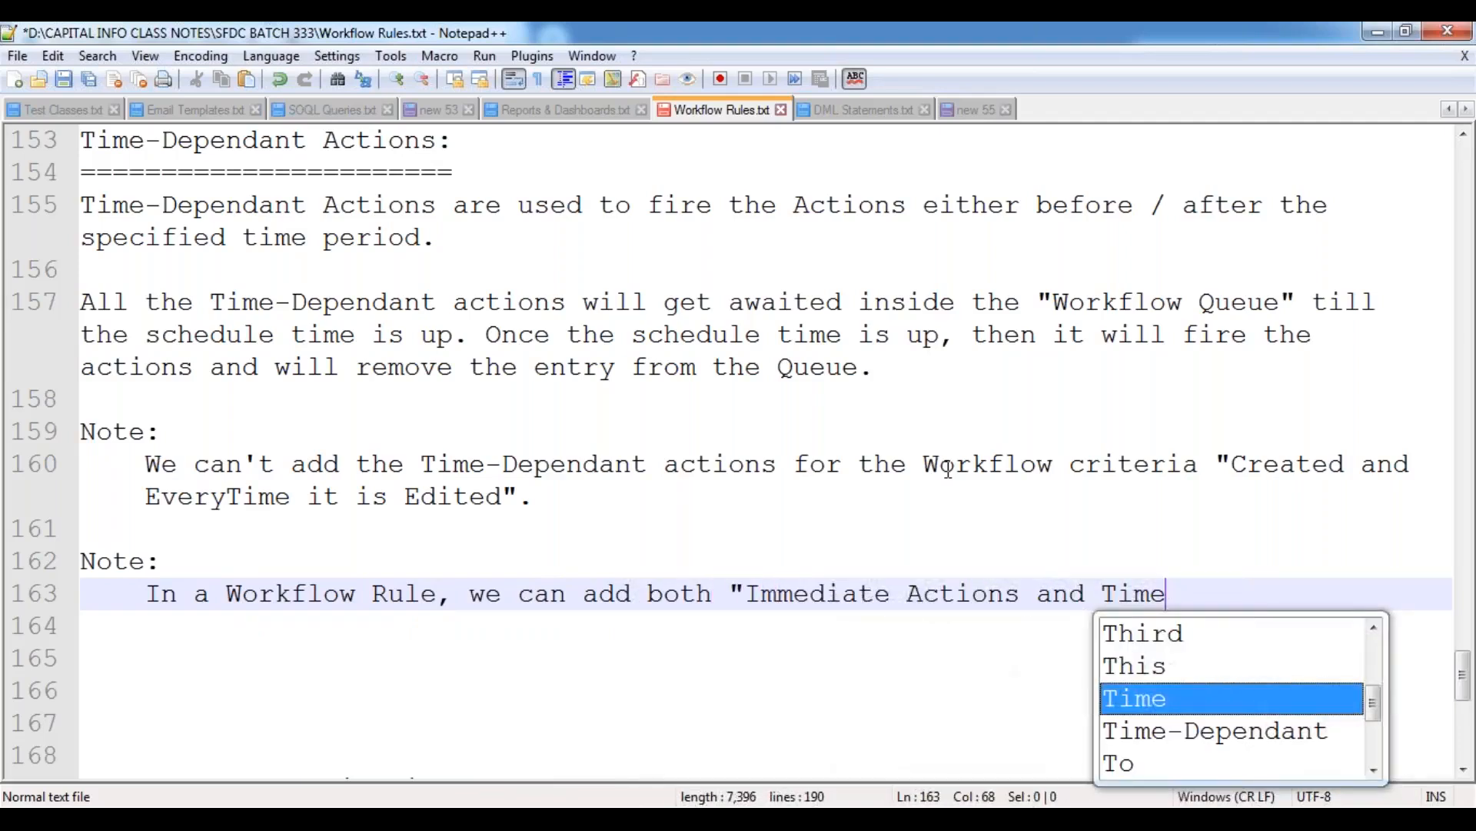
{"action": "key", "text": "Escape"}
{"action": "type", "text": "-Dep"}
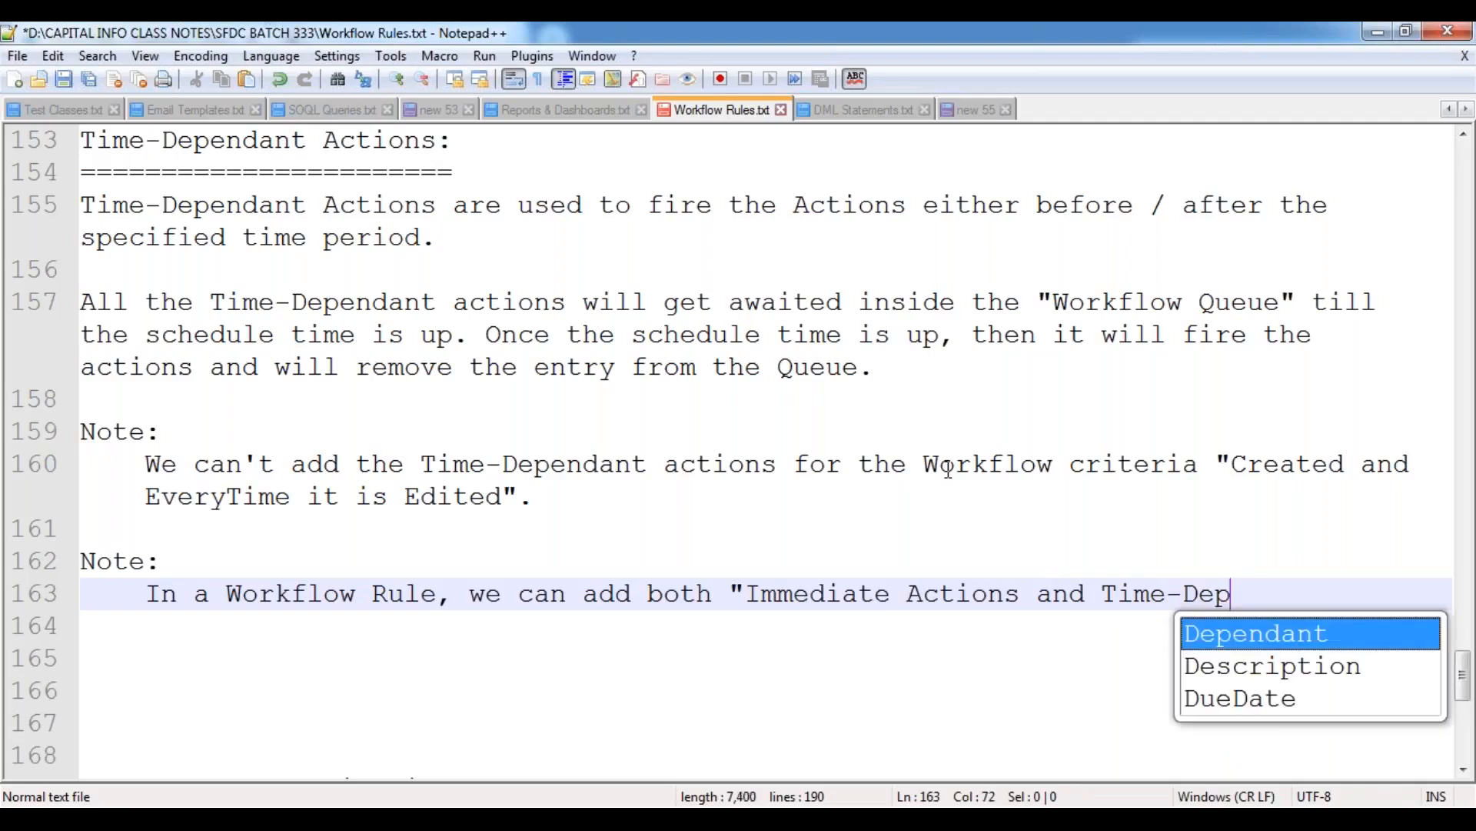
{"action": "key", "text": "Return"}
{"action": "type", "text": "Actions"}
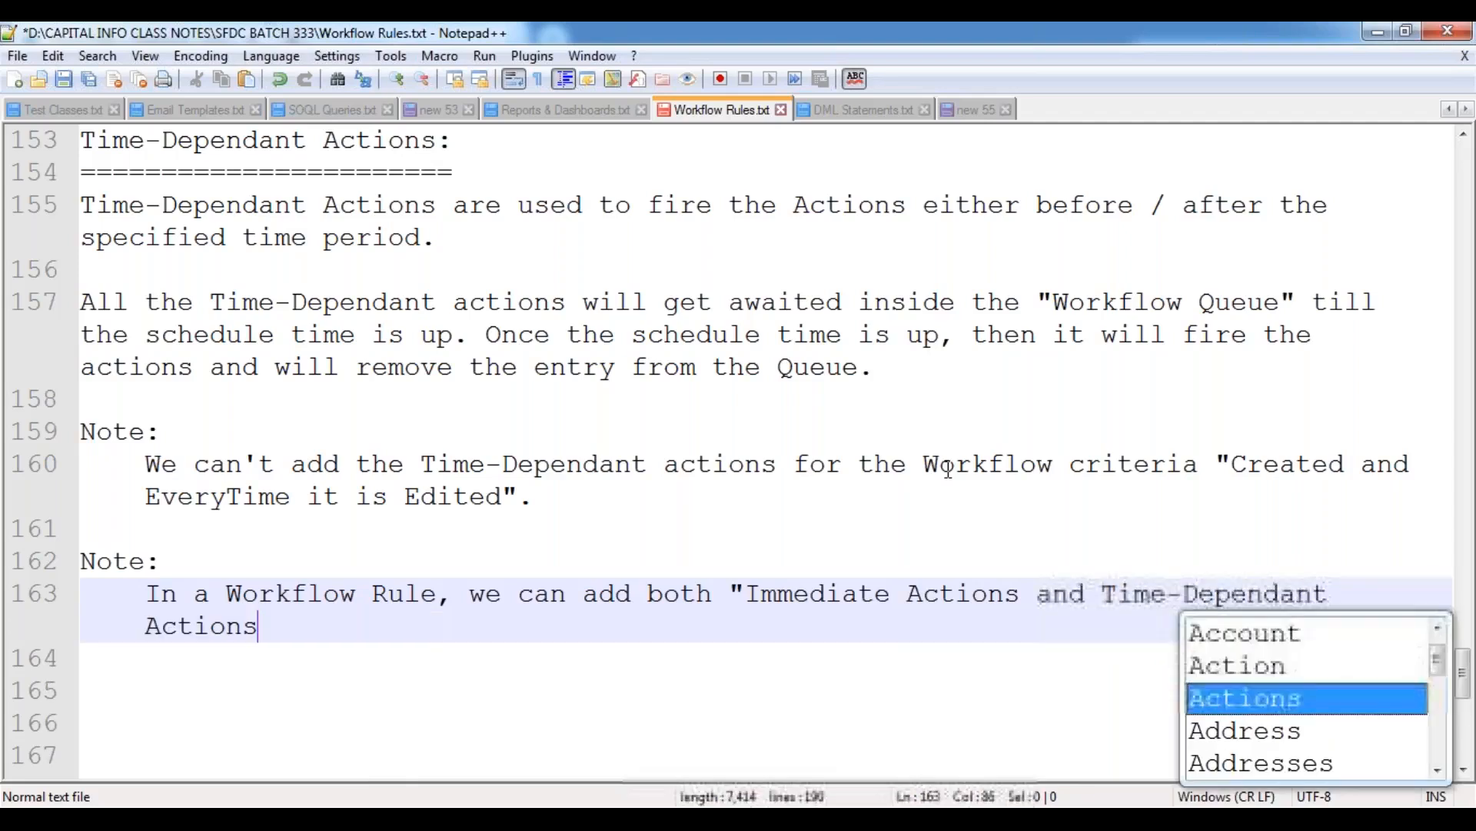
{"action": "type", "text": "\"."}
{"action": "key", "text": "Return"}
{"action": "key", "text": "Return"}
{"action": "key", "text": "ctrl+s"}
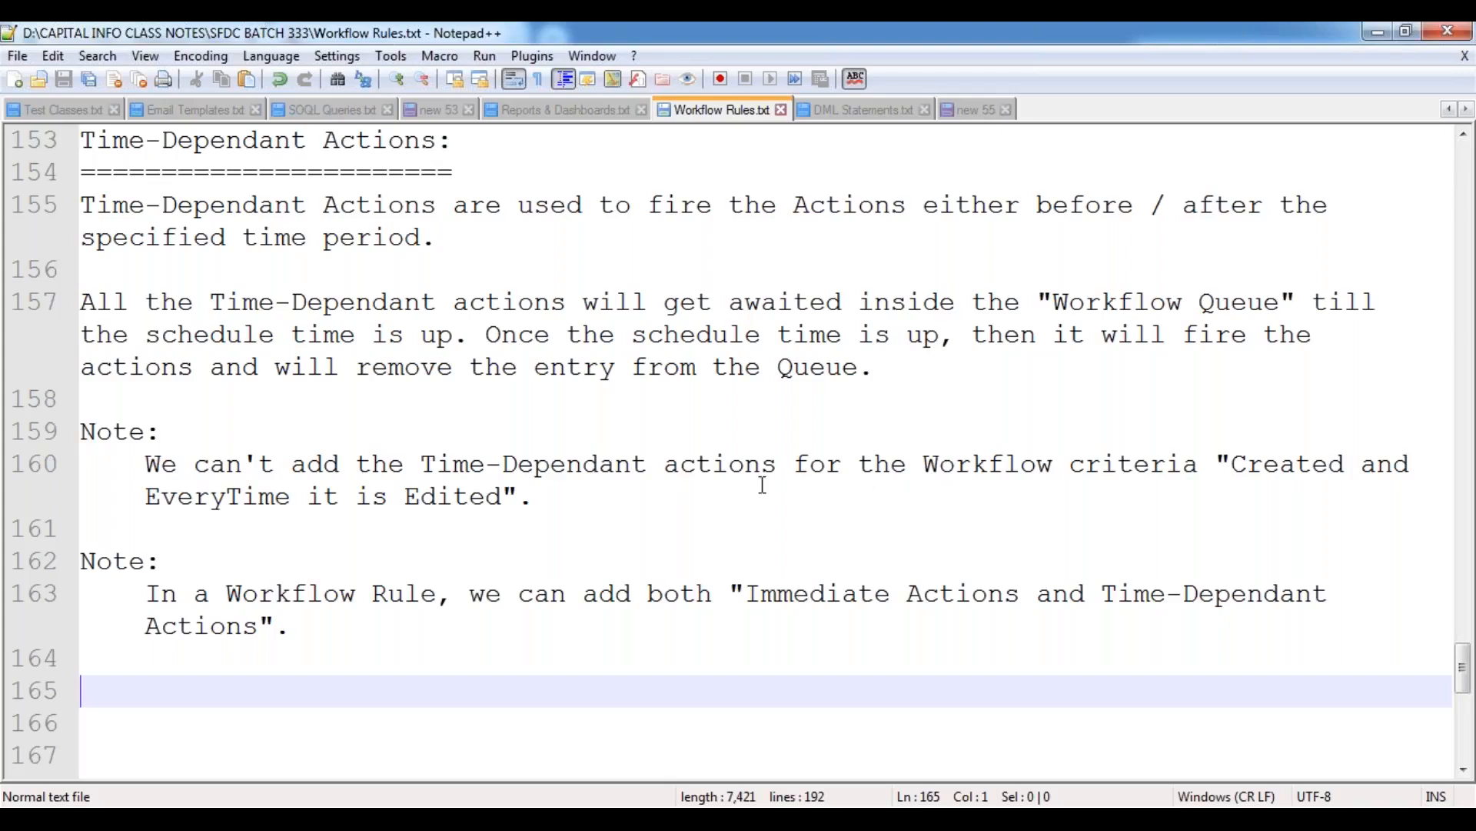
Switch to the Salesforce home page window in Google Chrome.
{"action": "left_click", "coordinate": [281, 461]}
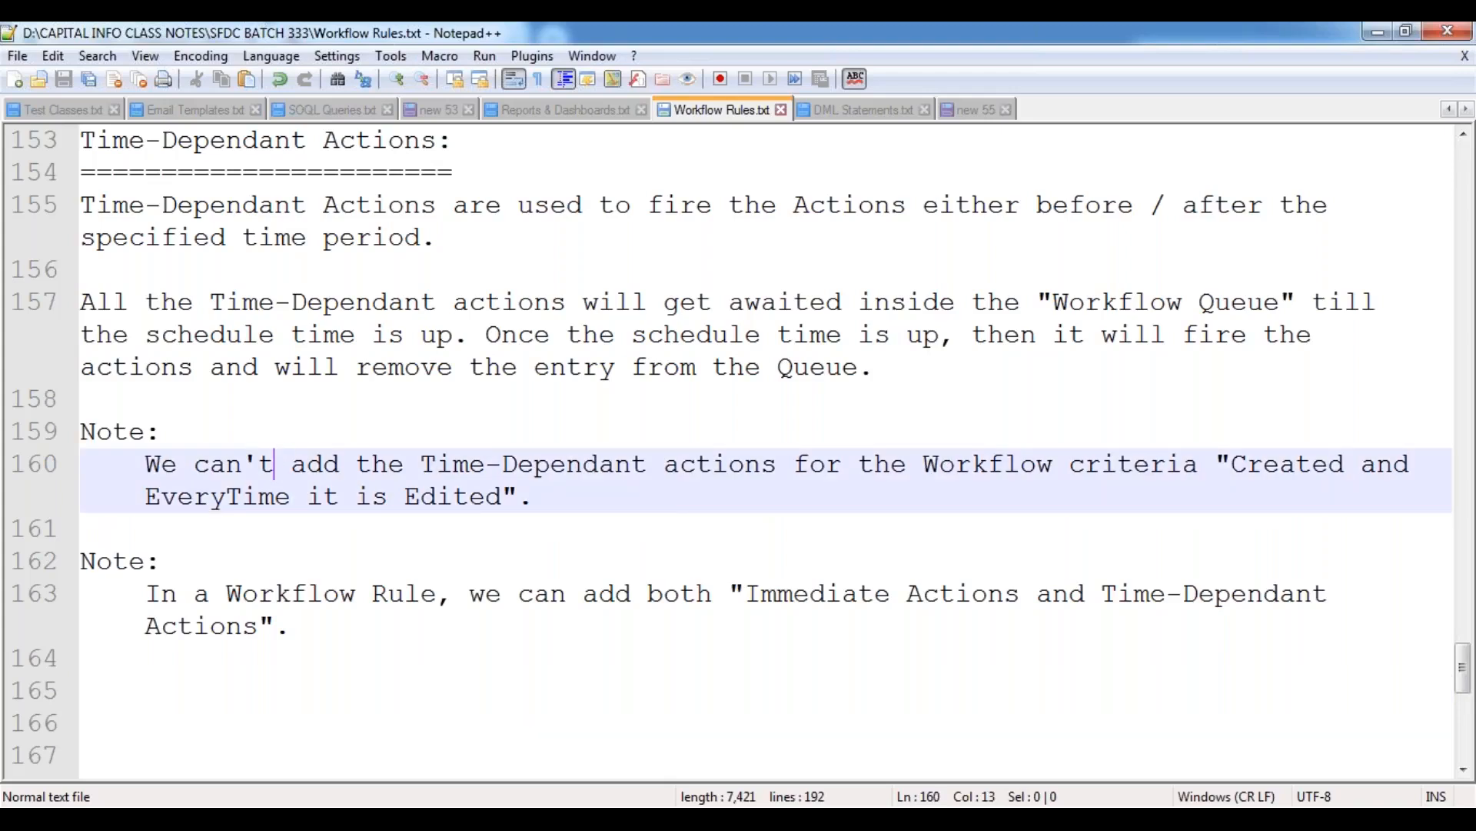
{"action": "mouse_move", "coordinate": [298, 817]}
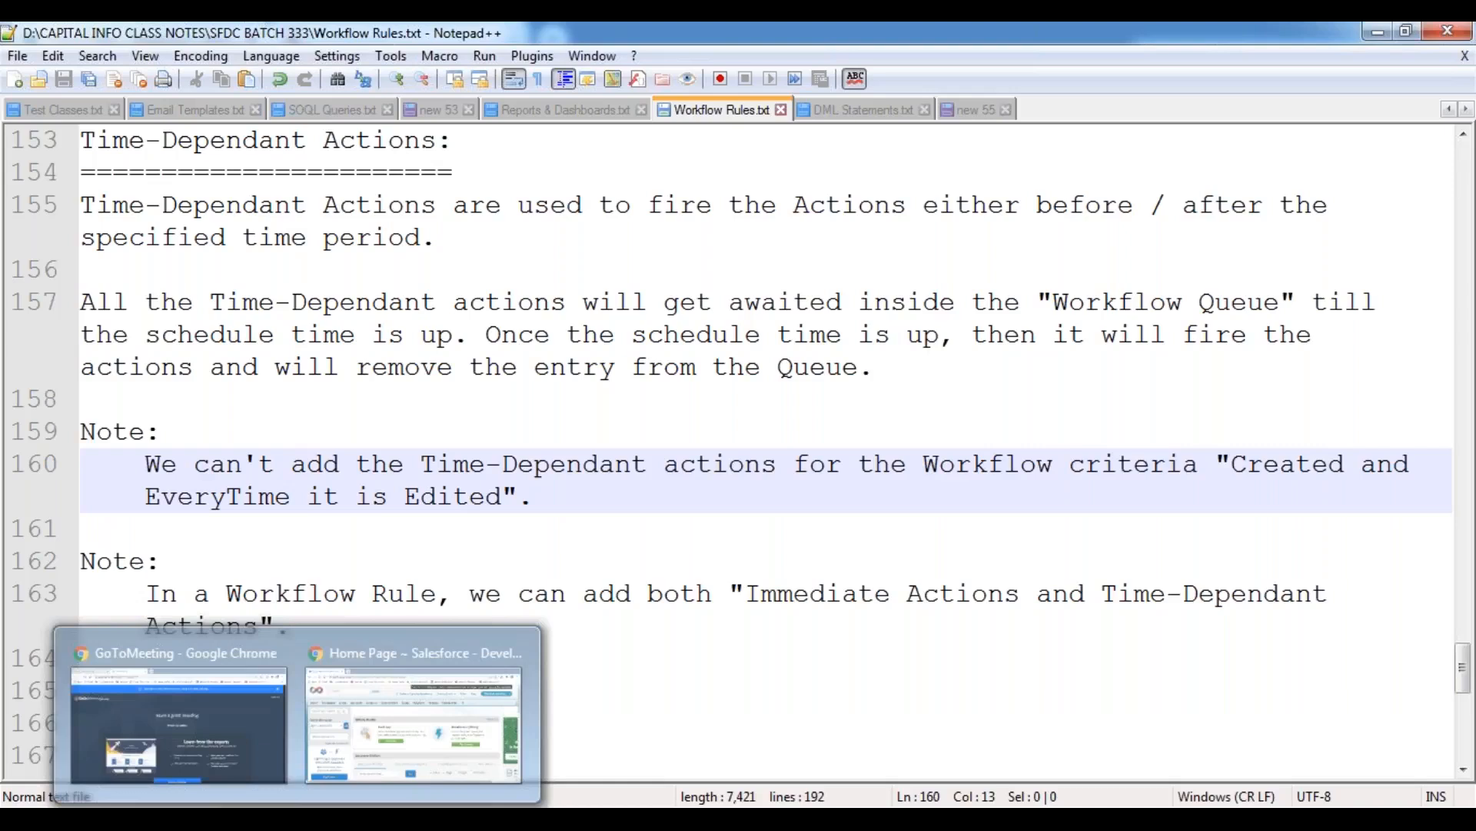
{"action": "left_click", "coordinate": [437, 663]}
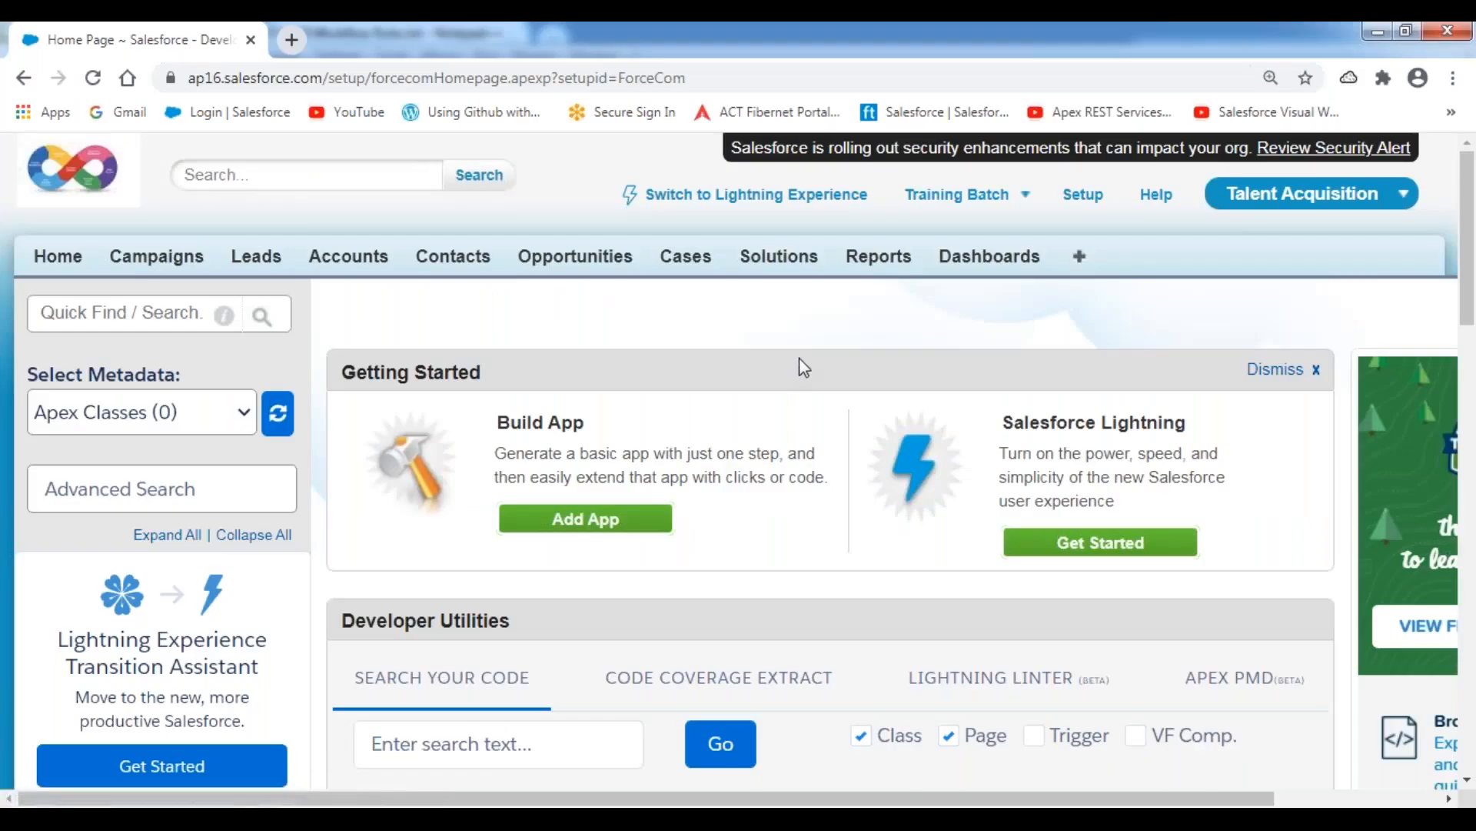
{"action": "left_click", "coordinate": [1026, 202]}
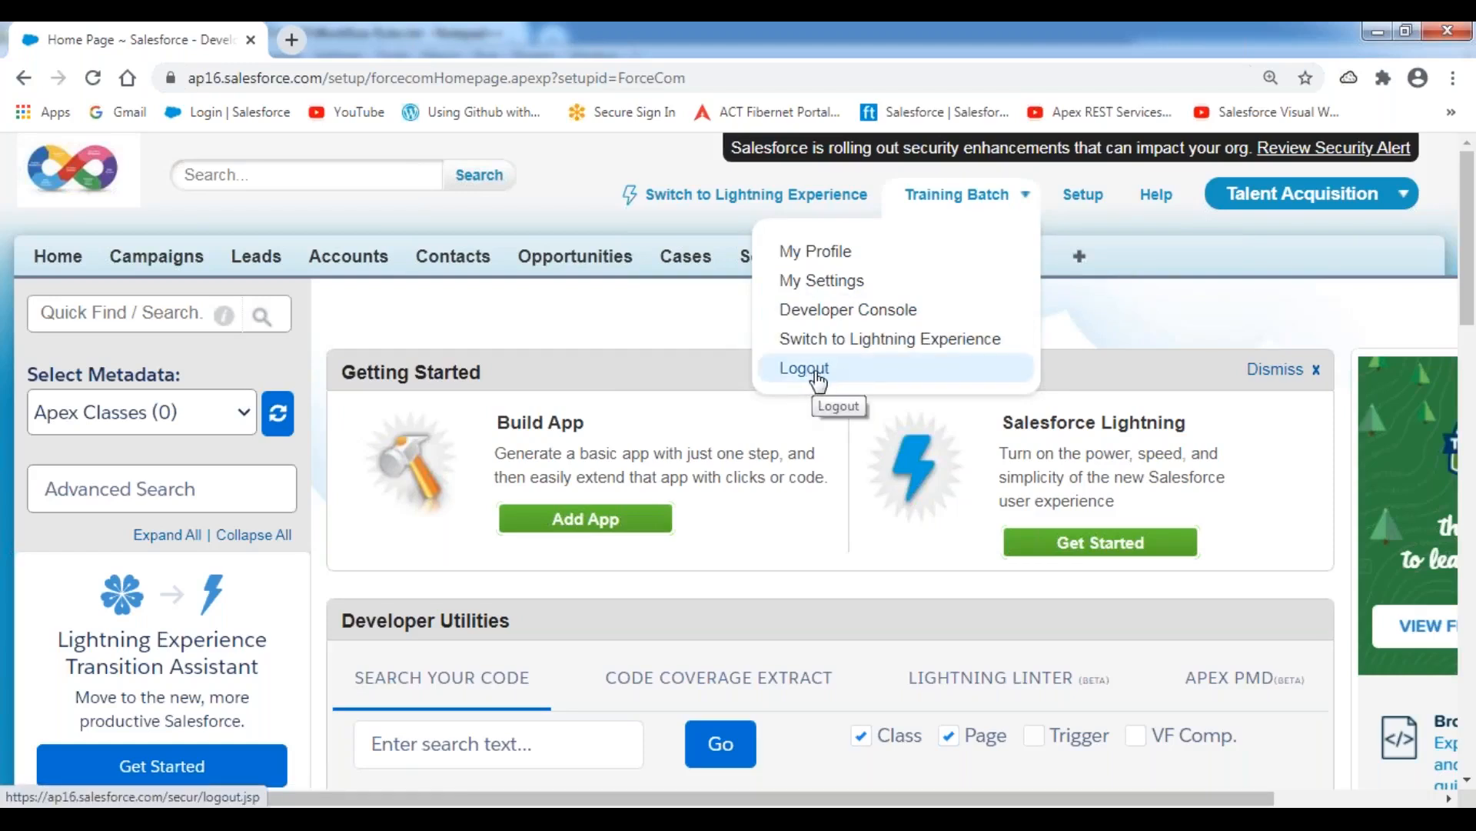
{"action": "left_click", "coordinate": [1133, 264]}
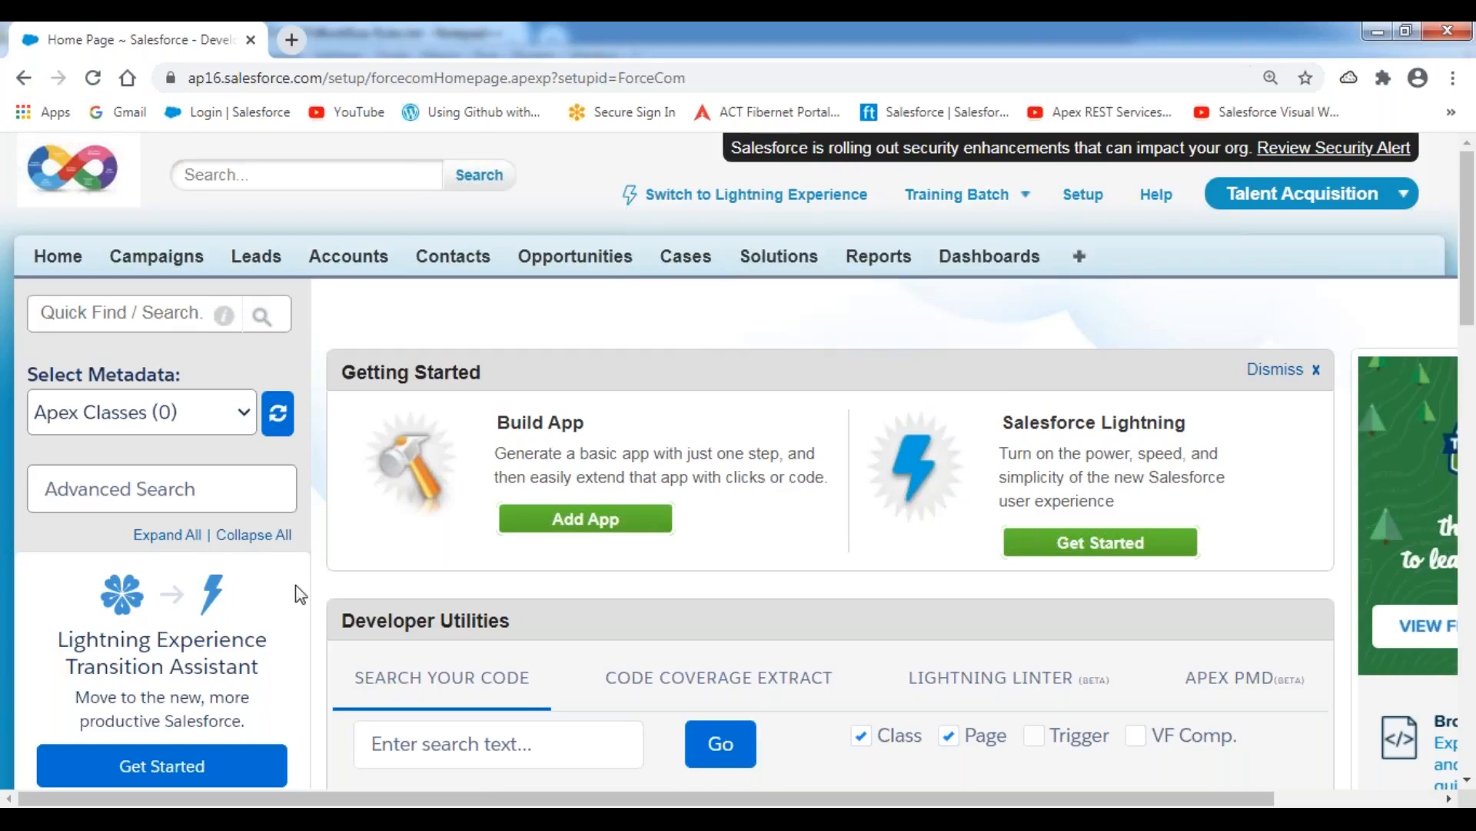
Open the Classic Email Templates list under Communication Templates and examine the available templates.
{"action": "scroll", "coordinate": [295, 584], "scroll_direction": "down", "scroll_amount": 8}
{"action": "scroll", "coordinate": [295, 584], "scroll_direction": "down", "scroll_amount": 1}
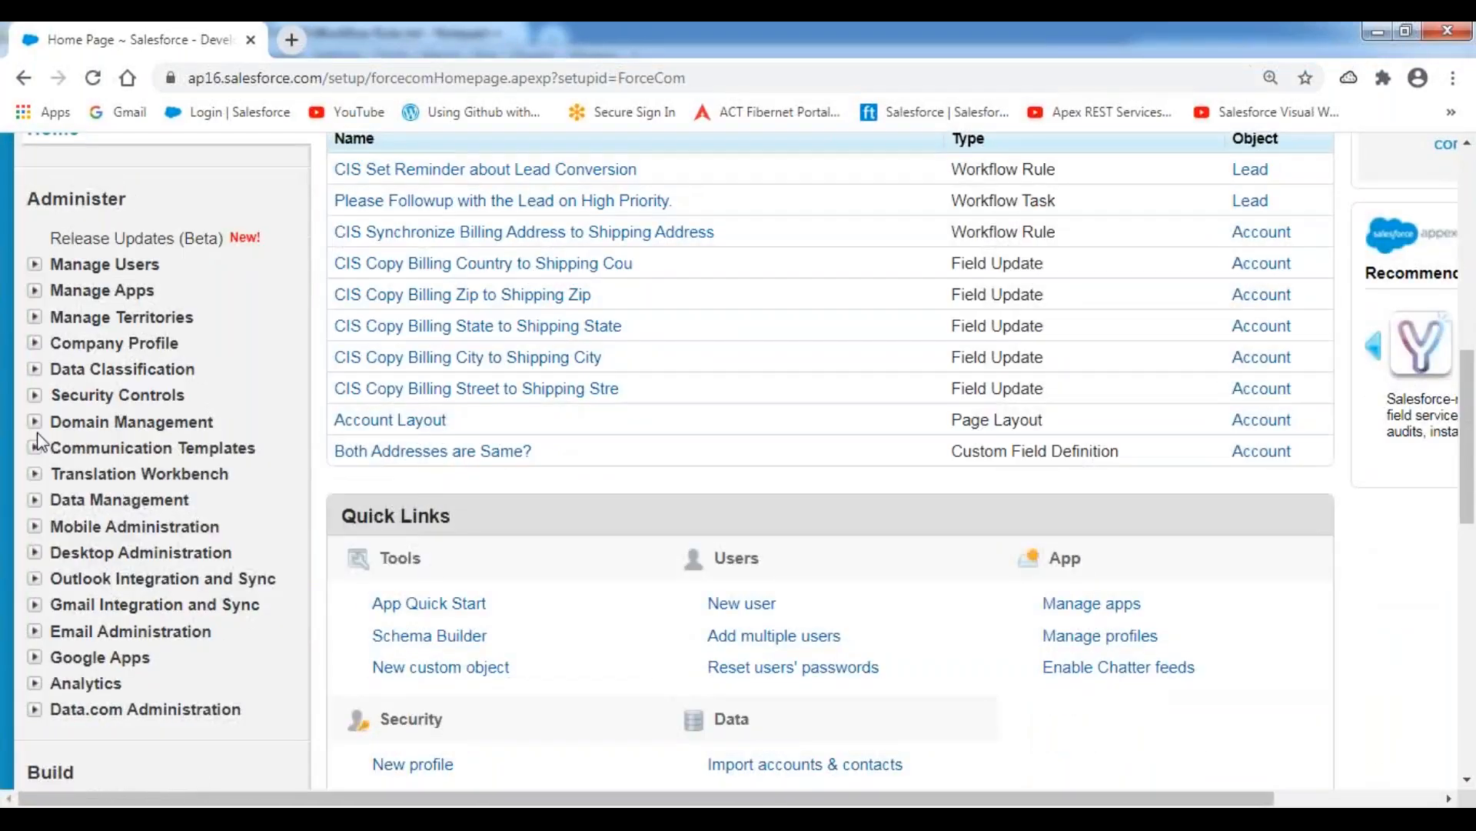
{"action": "left_click", "coordinate": [35, 448]}
{"action": "left_click", "coordinate": [137, 504]}
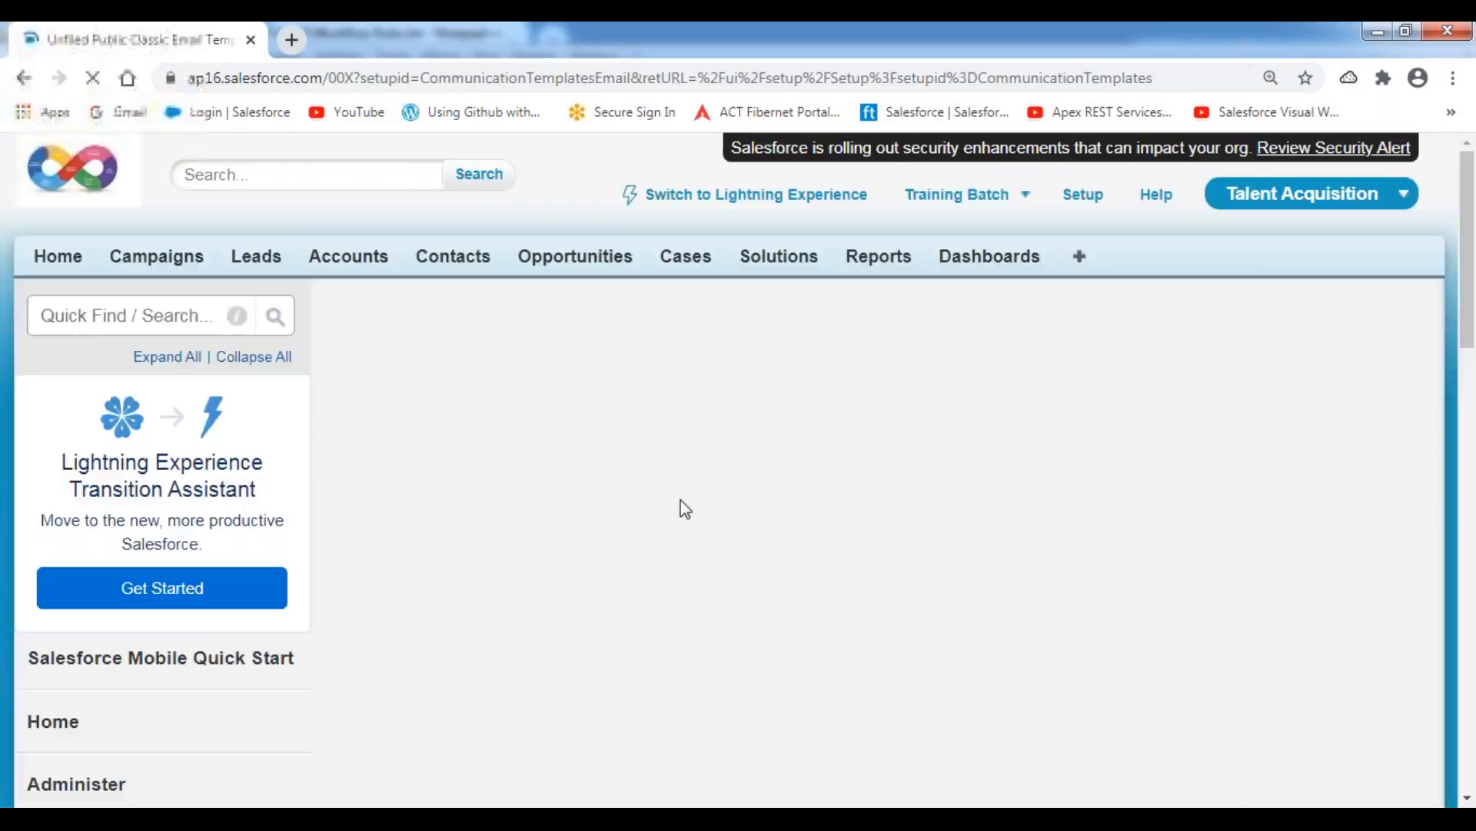
{"action": "scroll", "coordinate": [736, 511], "scroll_direction": "down", "scroll_amount": 4}
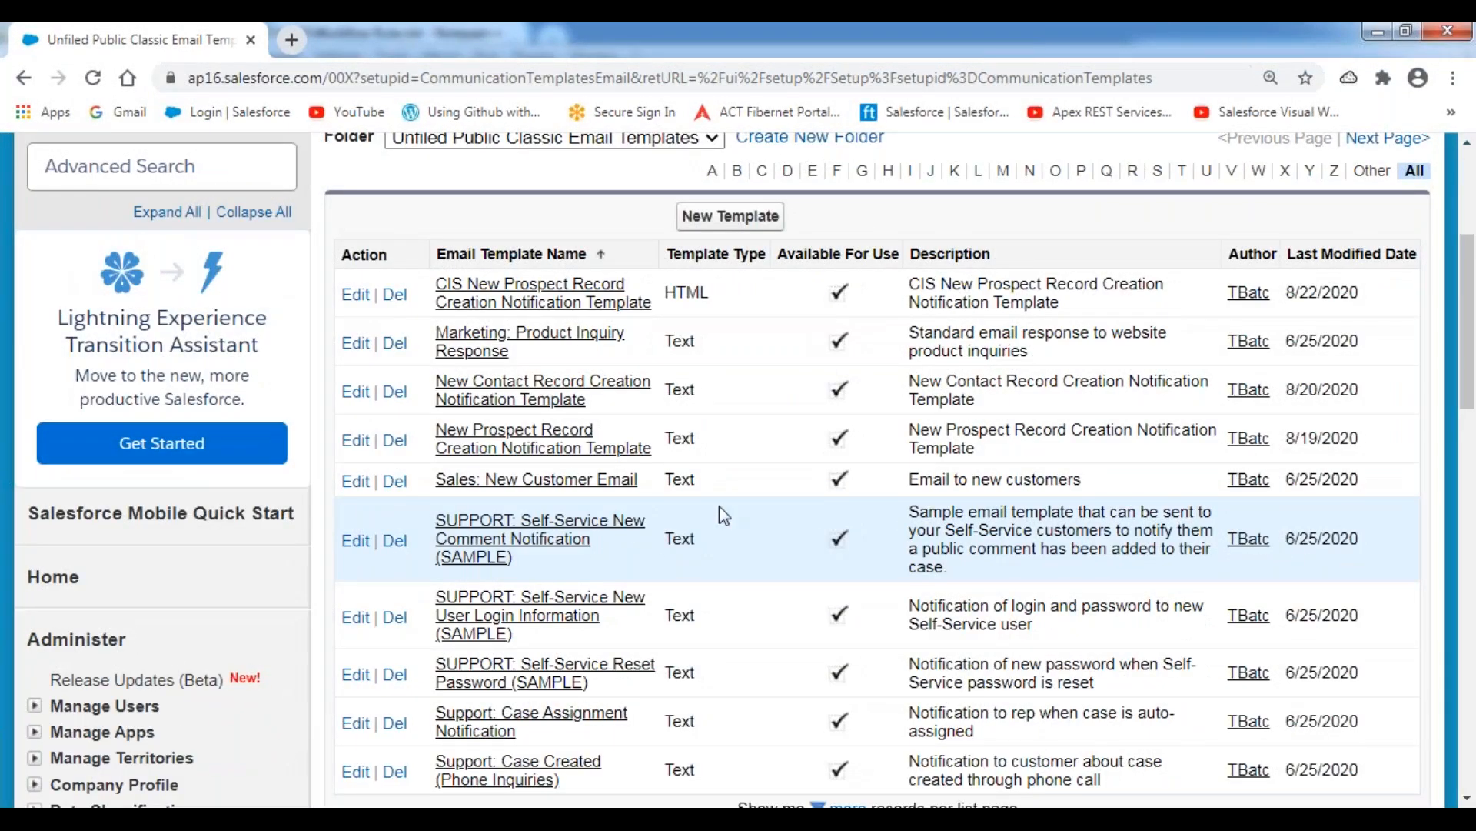
{"action": "scroll", "coordinate": [721, 509], "scroll_direction": "down", "scroll_amount": 3}
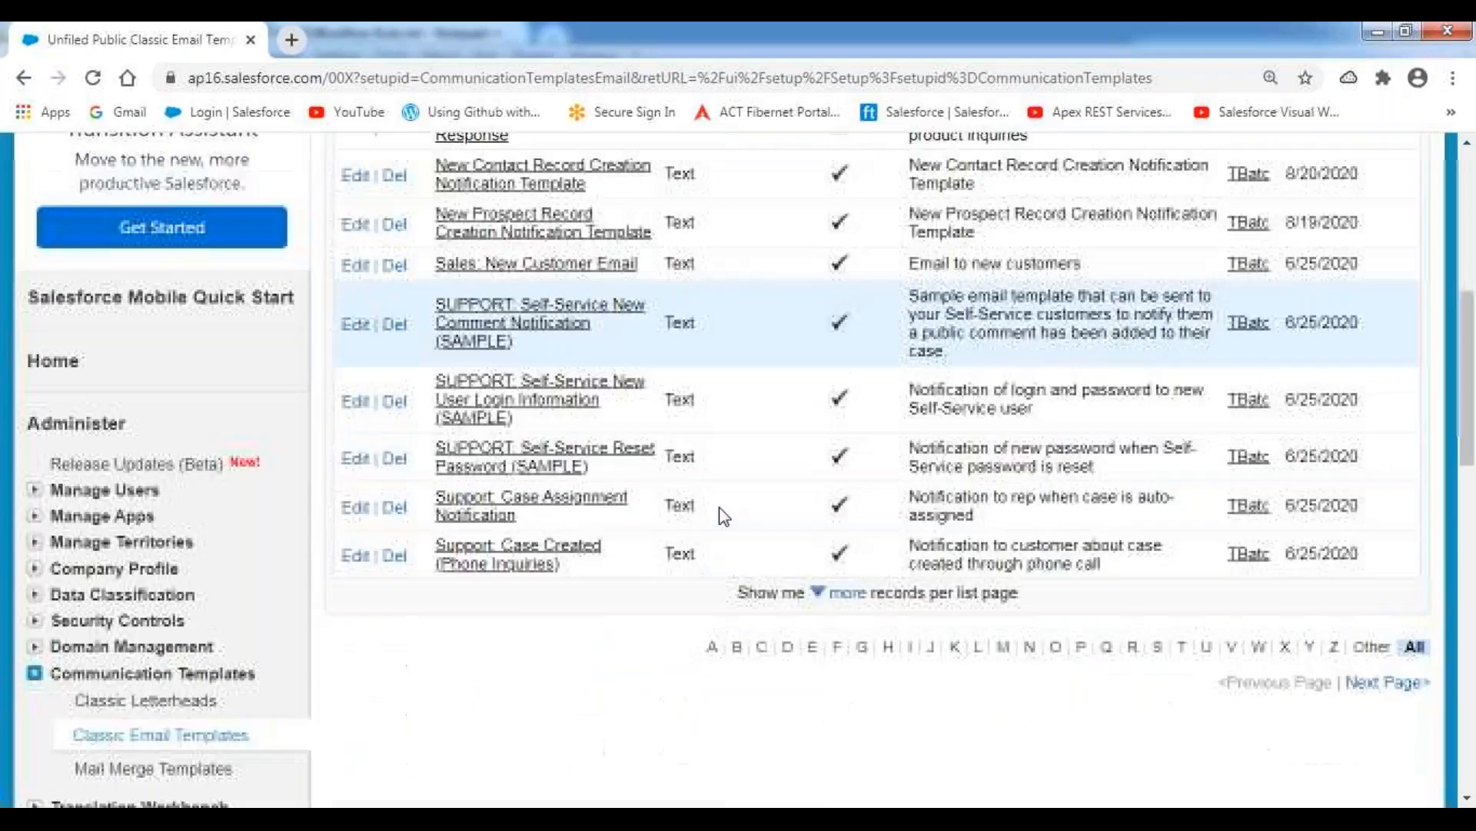
{"action": "scroll", "coordinate": [725, 515], "scroll_direction": "up", "scroll_amount": 1}
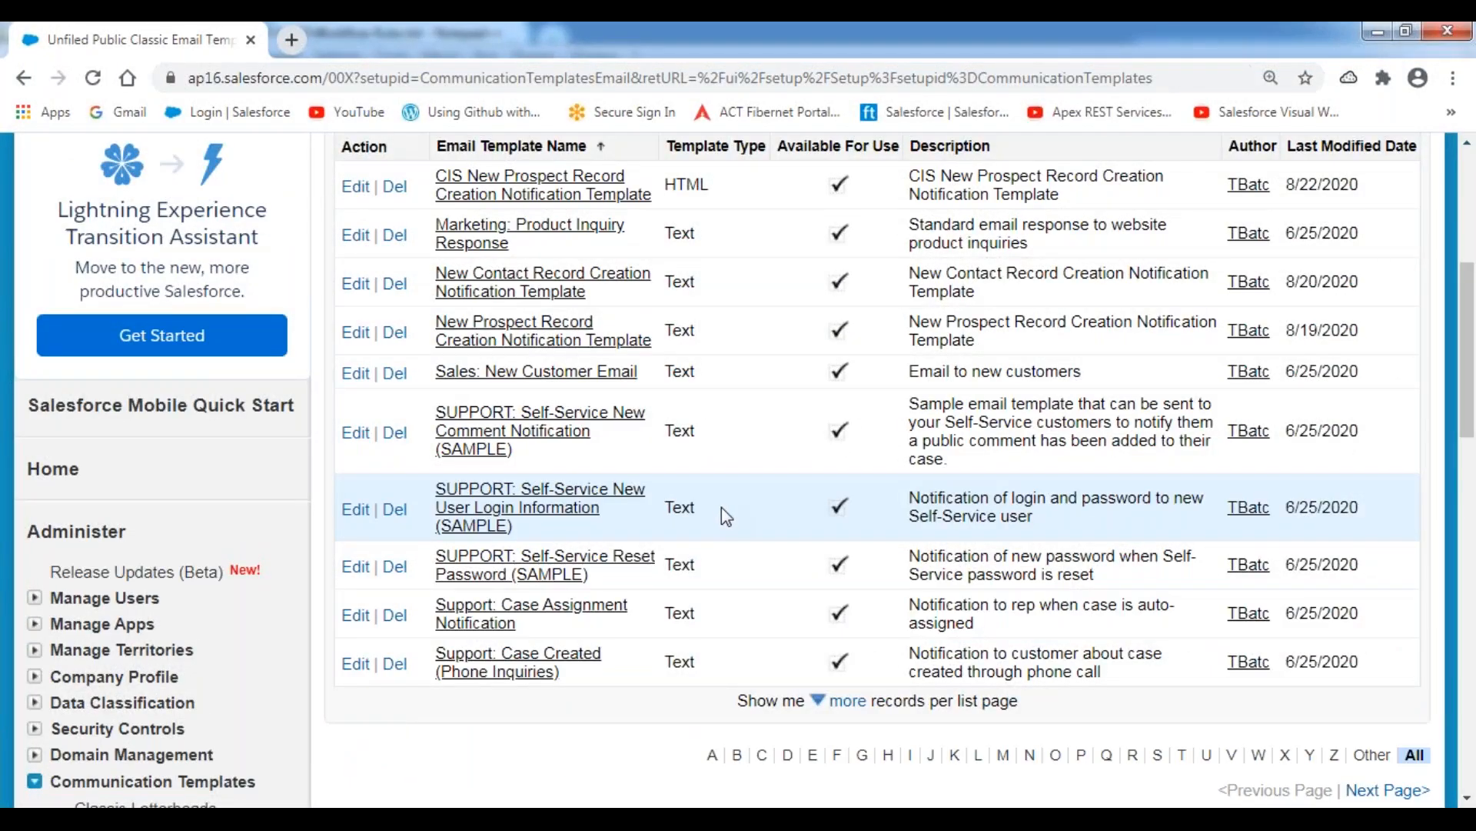
{"action": "scroll", "coordinate": [721, 506], "scroll_direction": "up", "scroll_amount": 1}
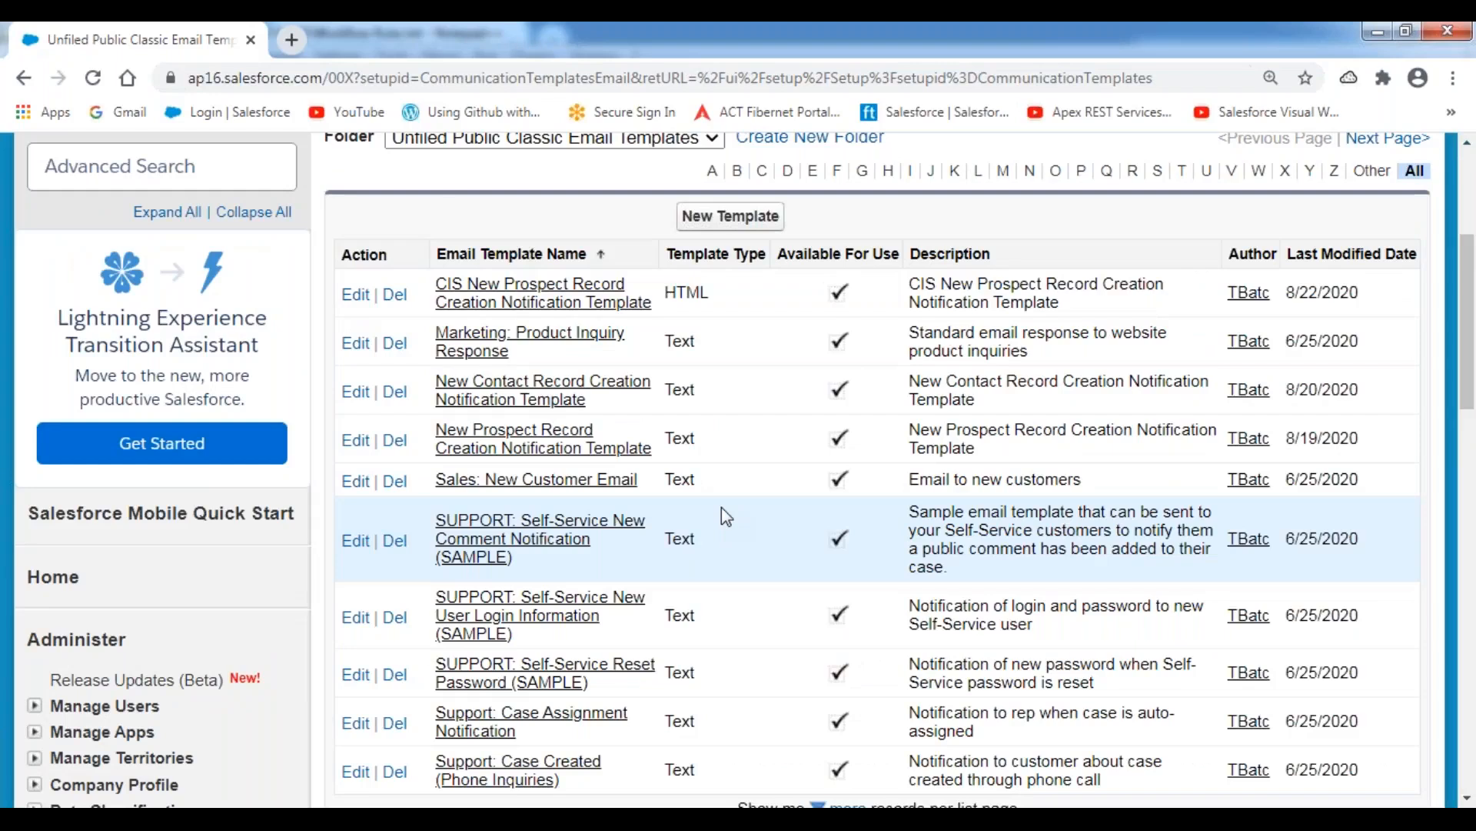
Log out of the current Salesforce org.
{"action": "scroll", "coordinate": [721, 506], "scroll_direction": "up", "scroll_amount": 1}
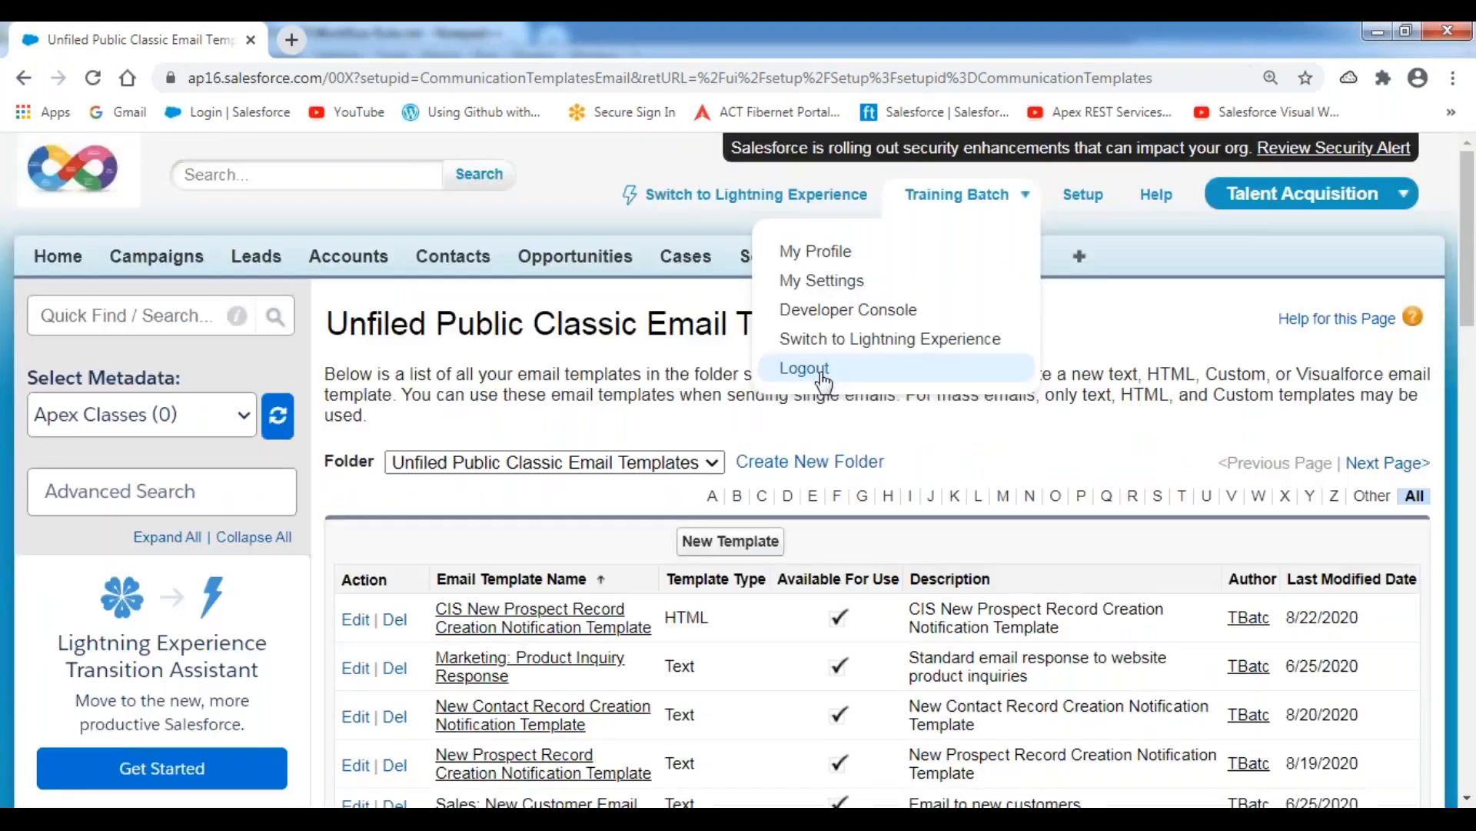
{"action": "left_click", "coordinate": [801, 366]}
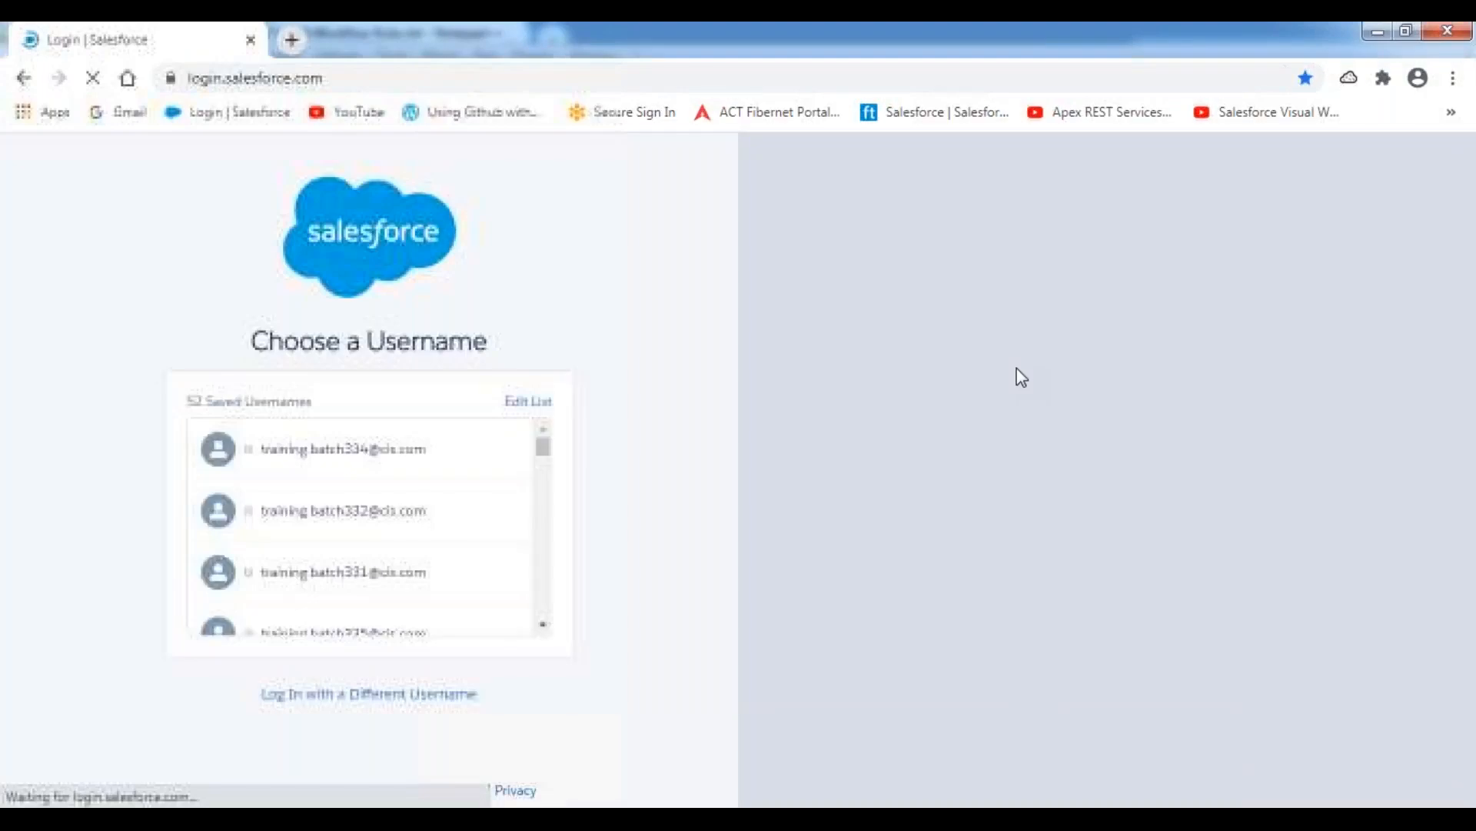
{"action": "left_click", "coordinate": [1299, 121]}
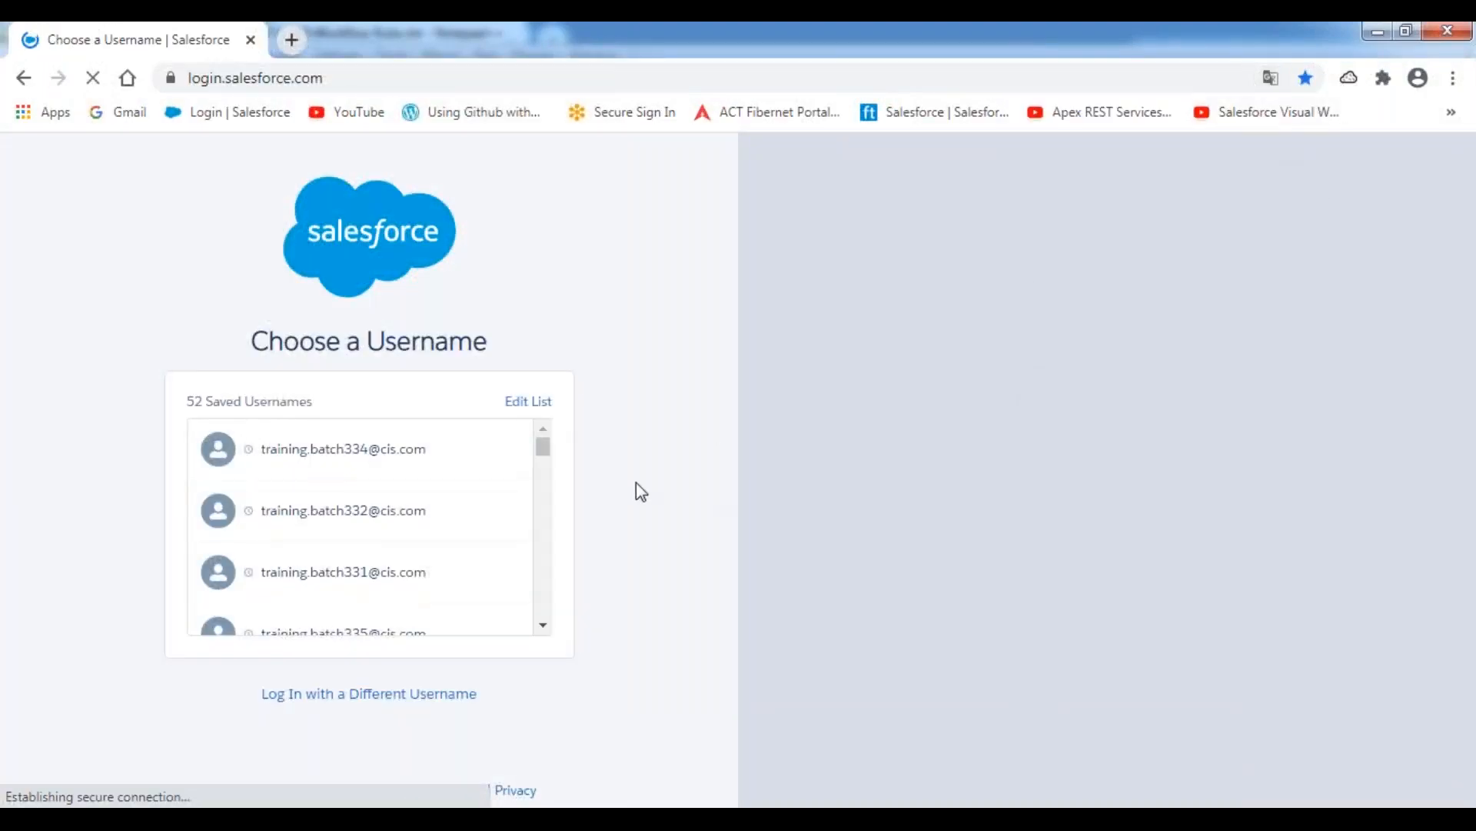
{"action": "left_click", "coordinate": [369, 453]}
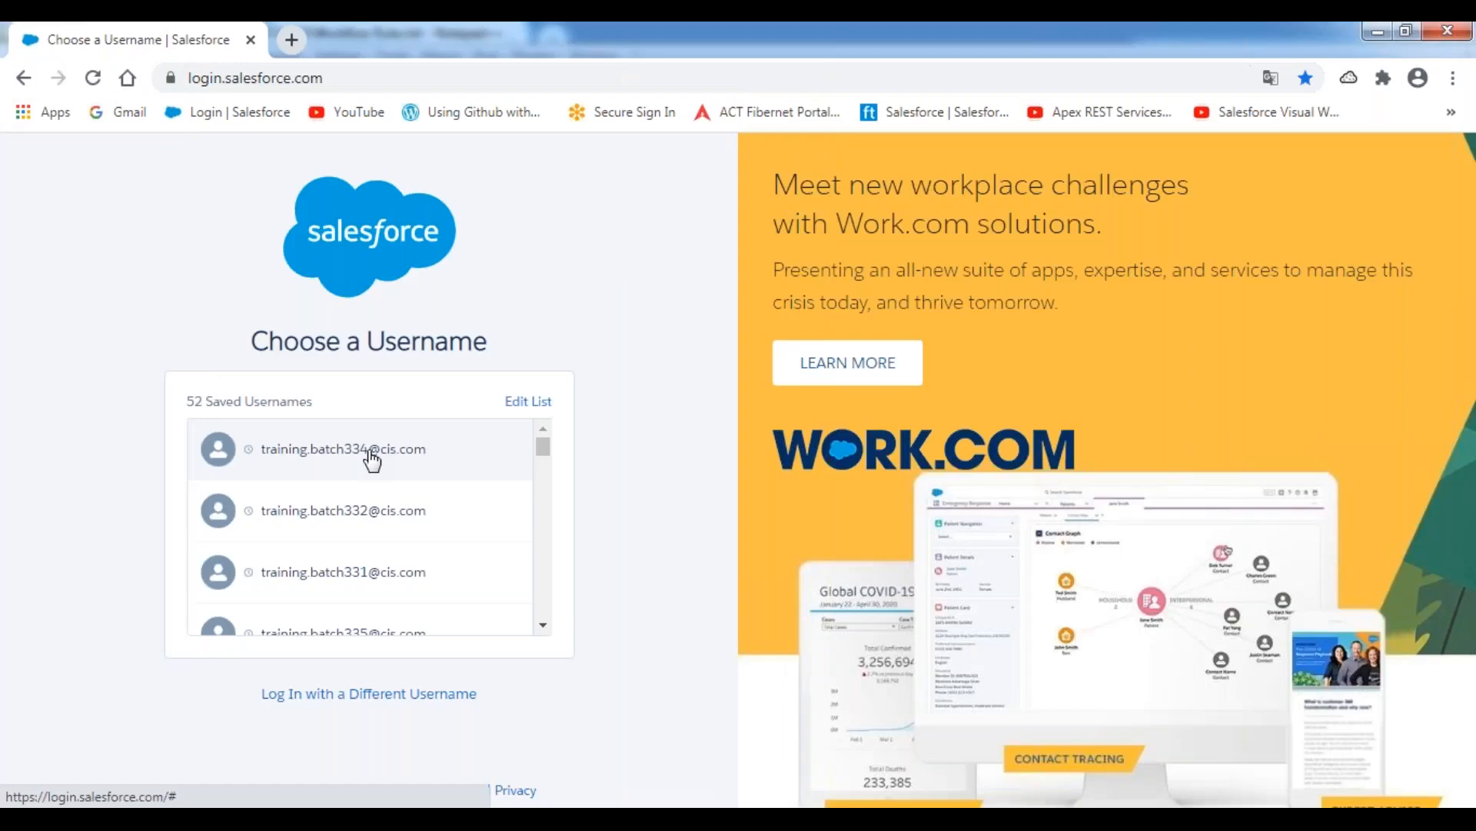
{"action": "left_click", "coordinate": [372, 459]}
{"action": "left_click", "coordinate": [363, 485]}
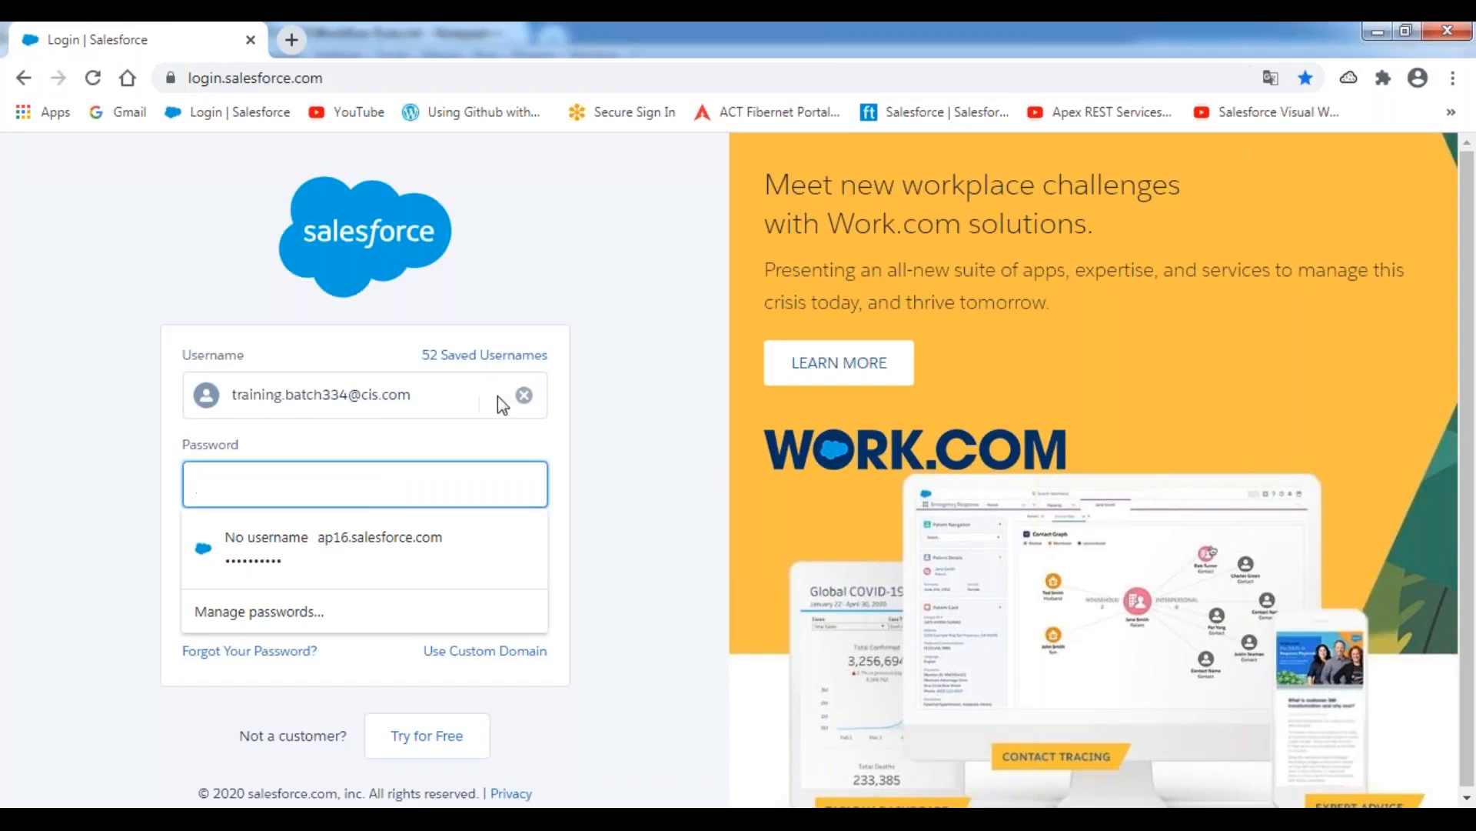
{"action": "left_click", "coordinate": [215, 112]}
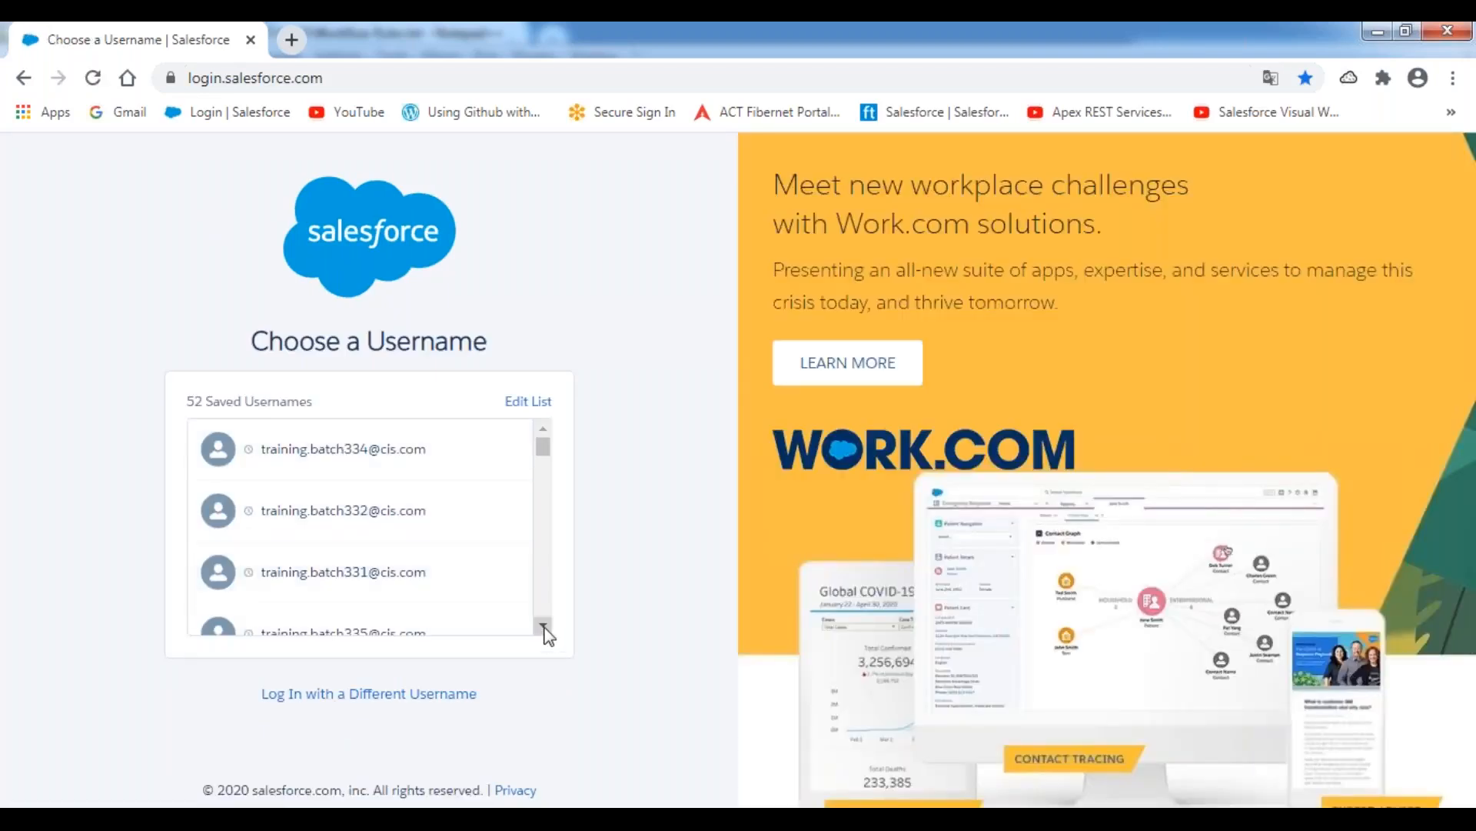
Log in with the second saved username and the account password, and postpone the mobile phone registration.
{"action": "left_click", "coordinate": [544, 625]}
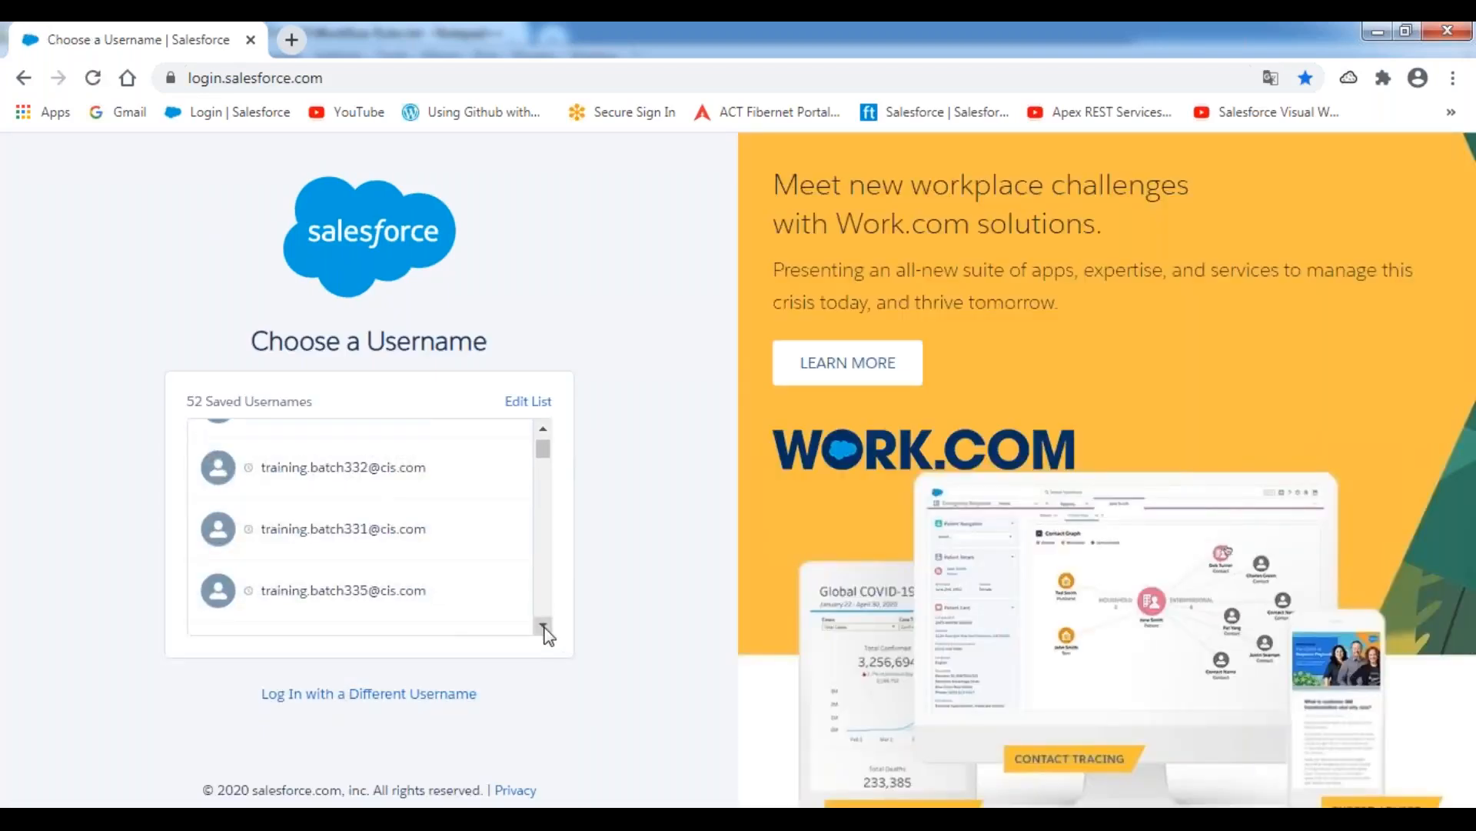
{"action": "left_click", "coordinate": [543, 625]}
{"action": "left_click", "coordinate": [543, 625]}
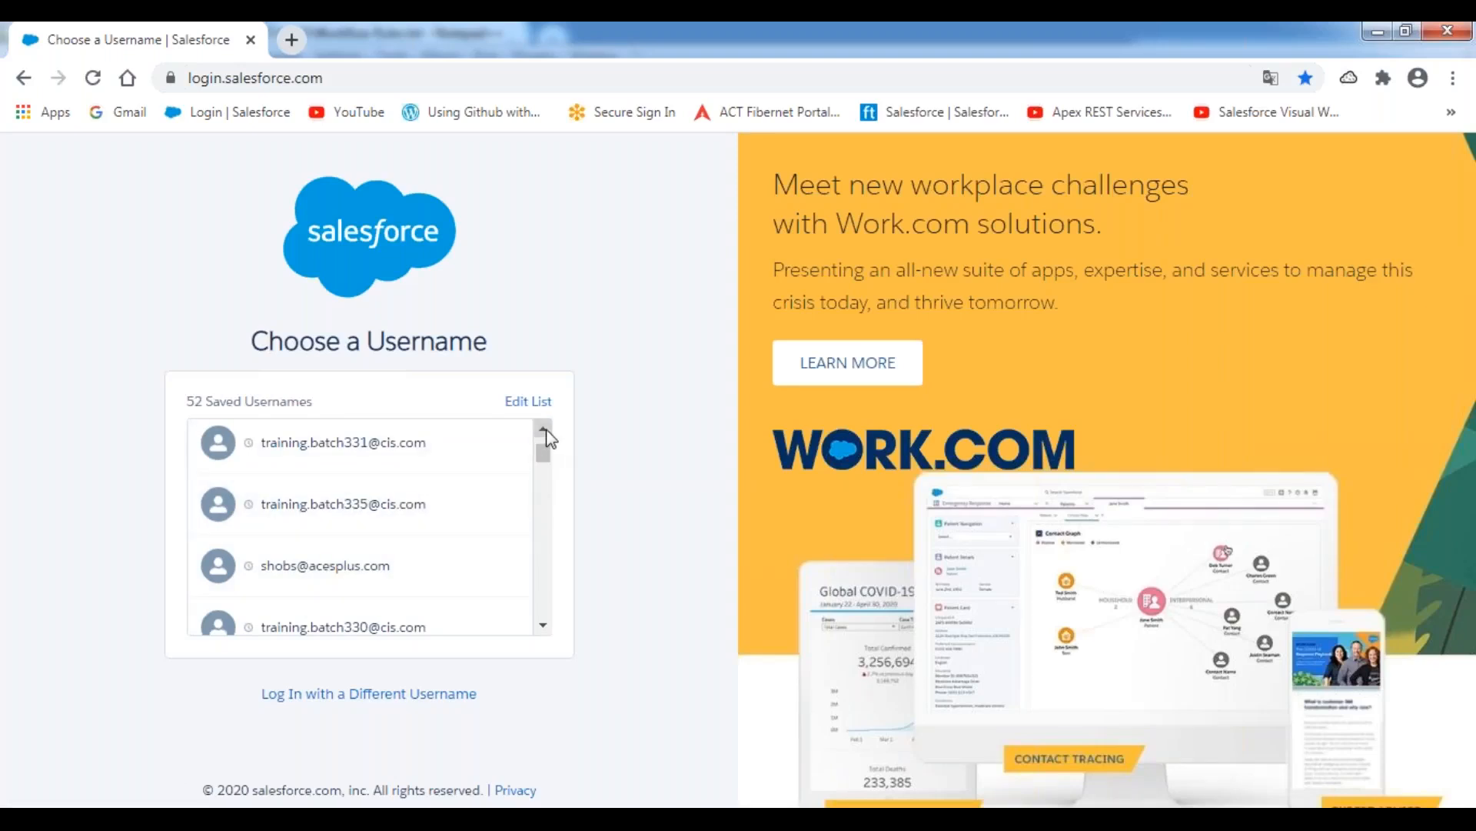
{"action": "left_click", "coordinate": [544, 431]}
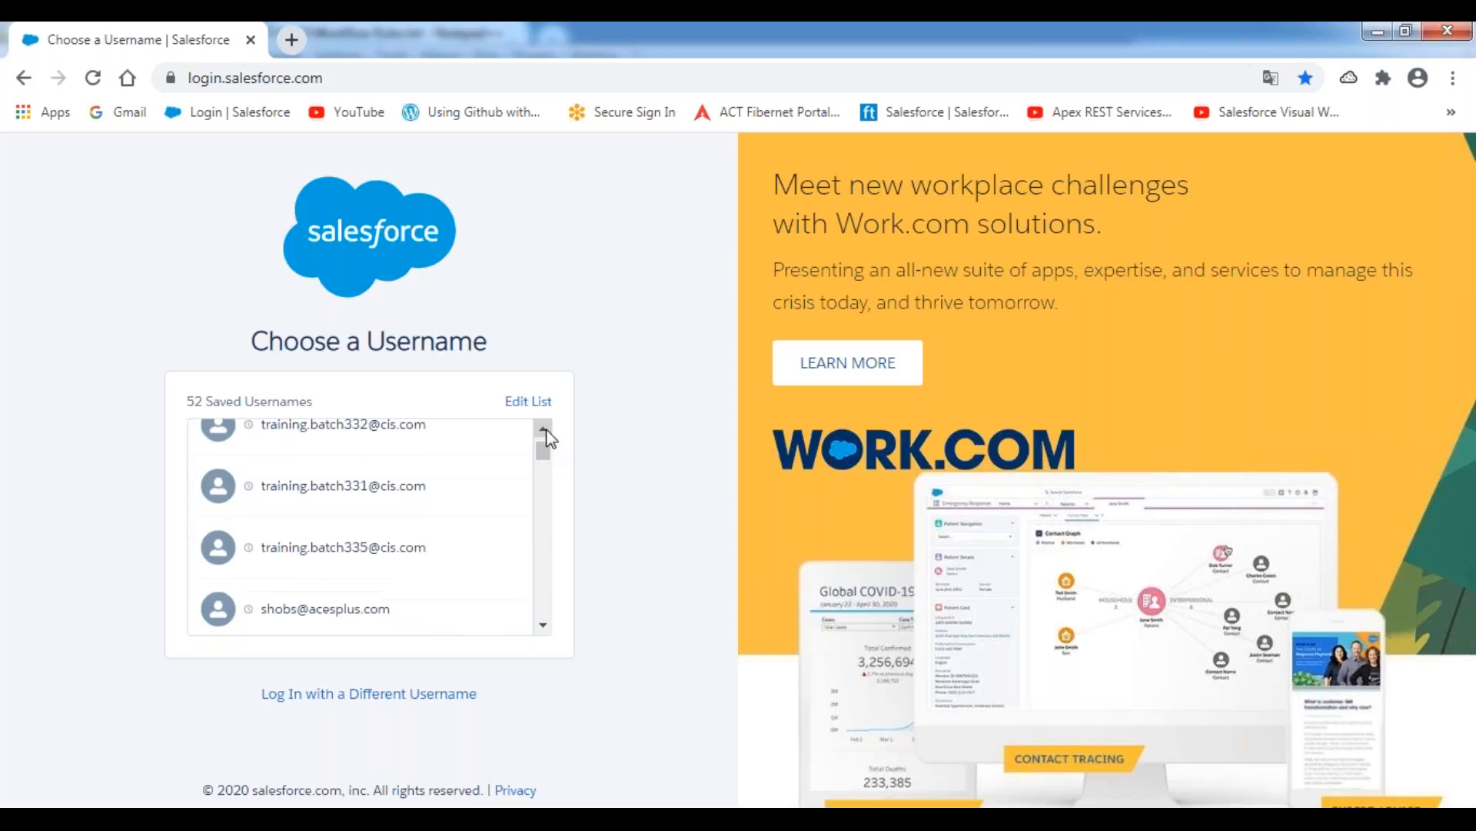
{"action": "left_click", "coordinate": [544, 431]}
{"action": "left_click", "coordinate": [545, 430]}
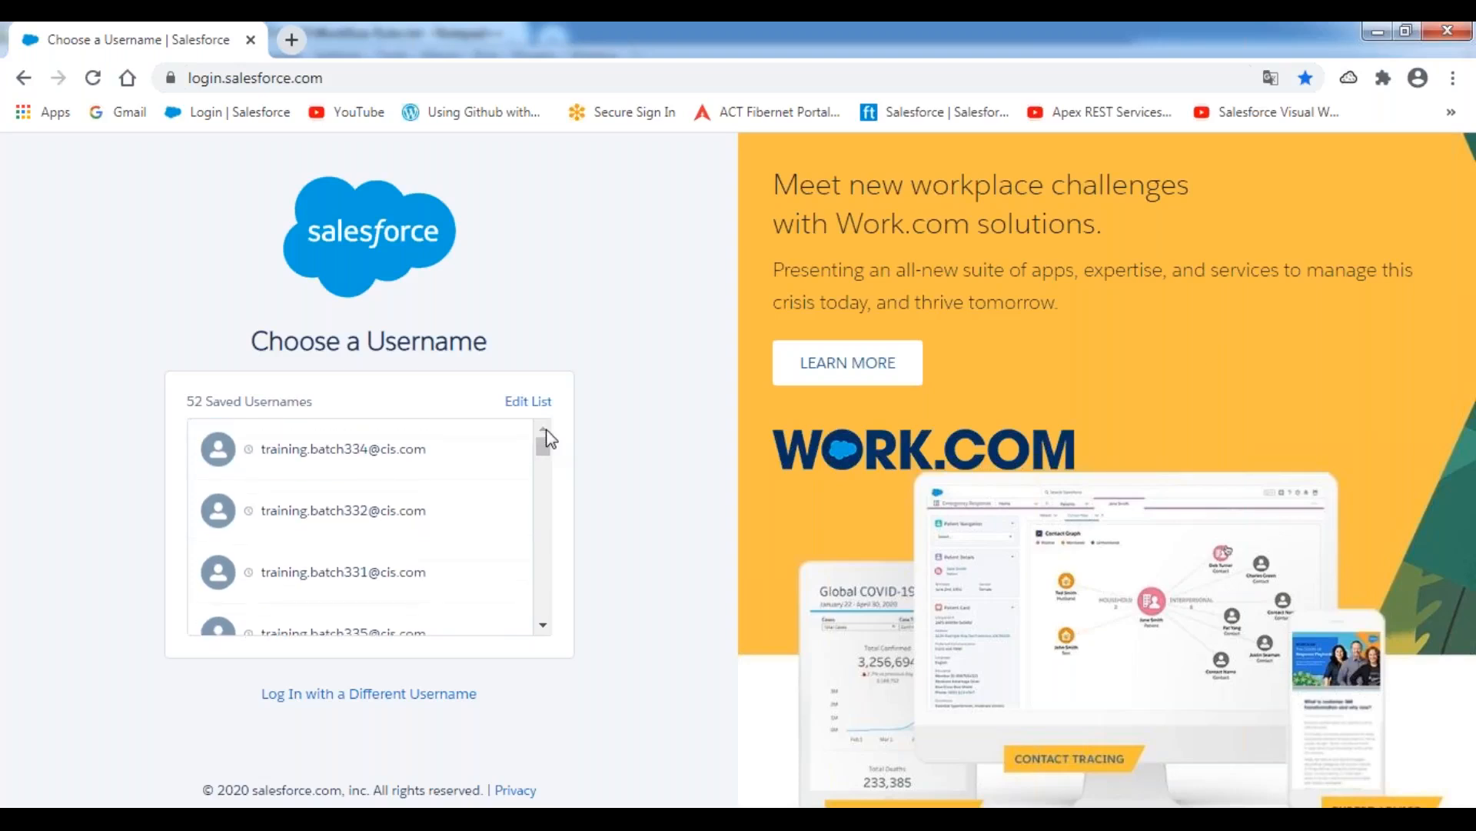
{"action": "left_click", "coordinate": [356, 515]}
{"action": "type", "text": "********"}
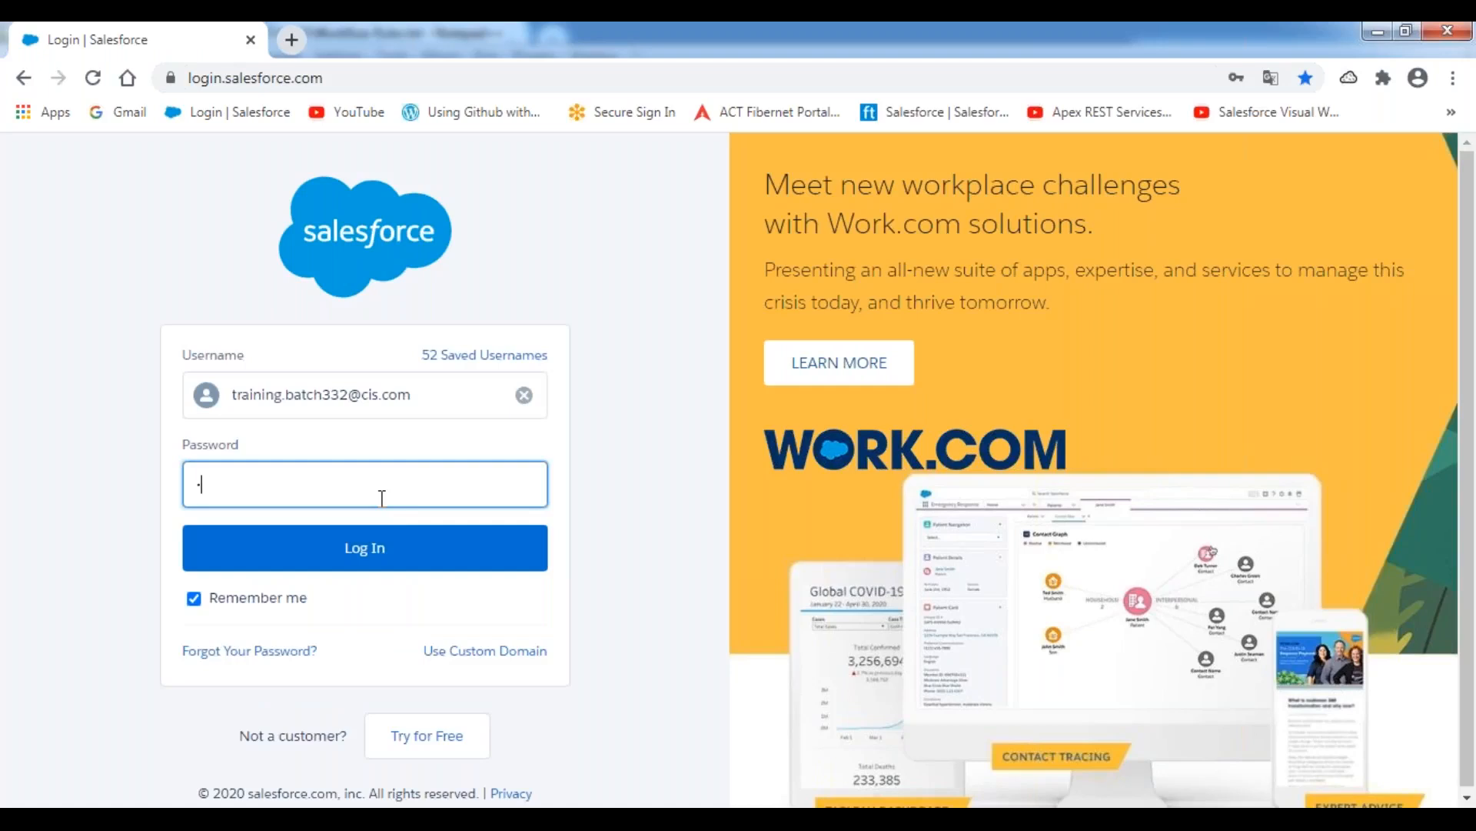
{"action": "type", "text": "**"}
{"action": "key", "text": "Return"}
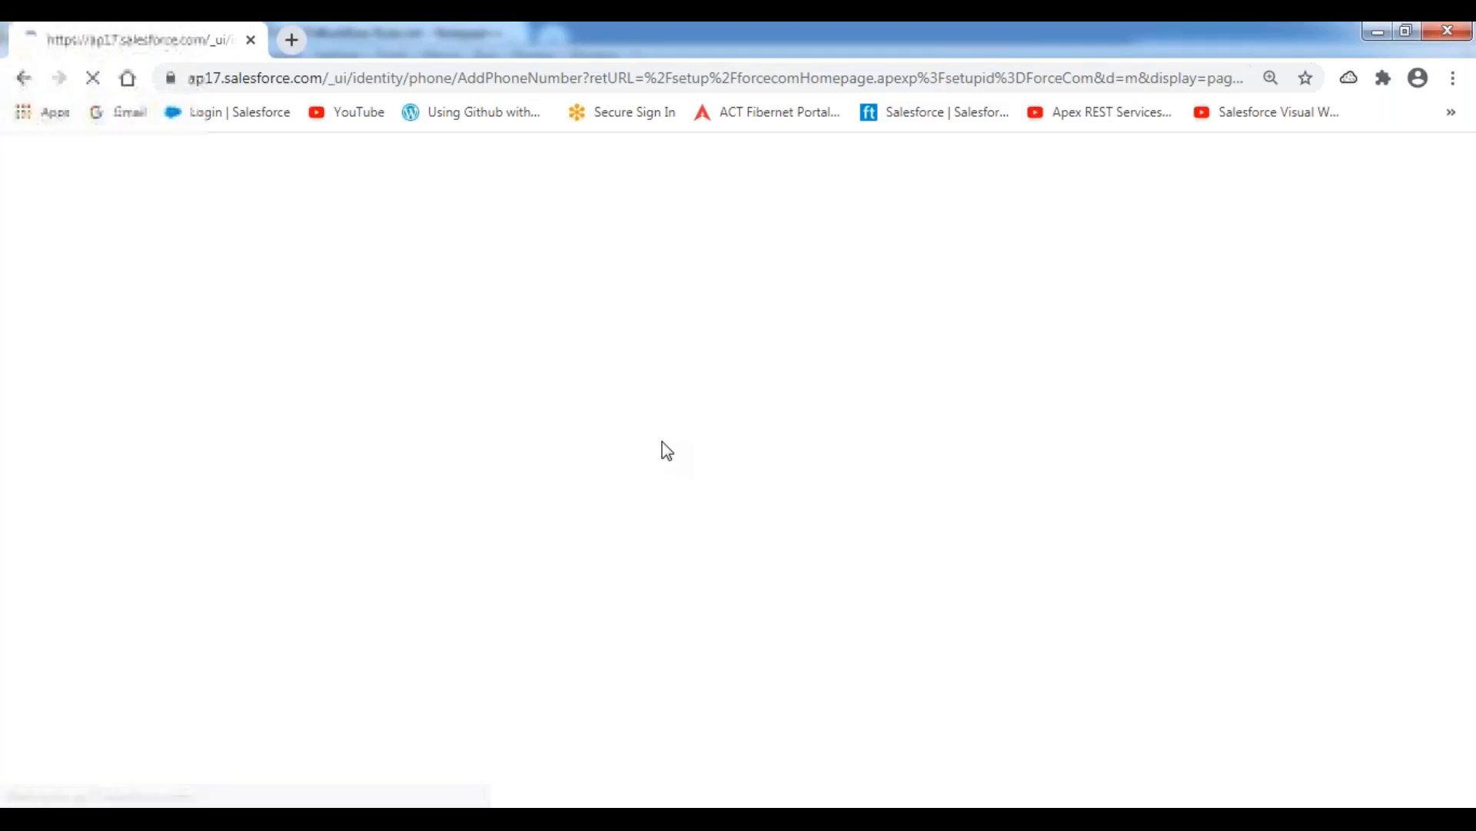
{"action": "scroll", "coordinate": [729, 462], "scroll_direction": "down", "scroll_amount": 2}
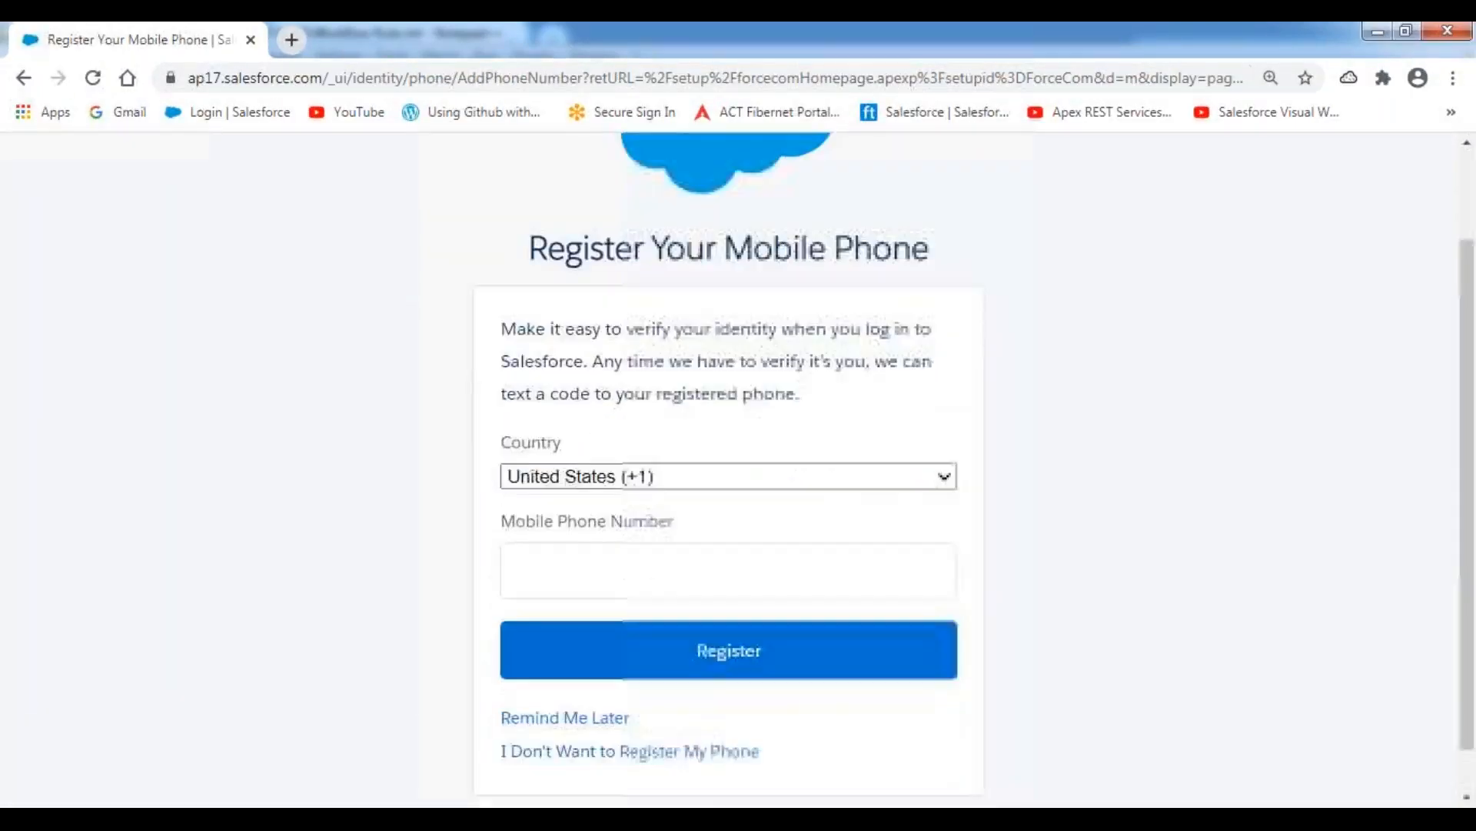
{"action": "left_click", "coordinate": [575, 668]}
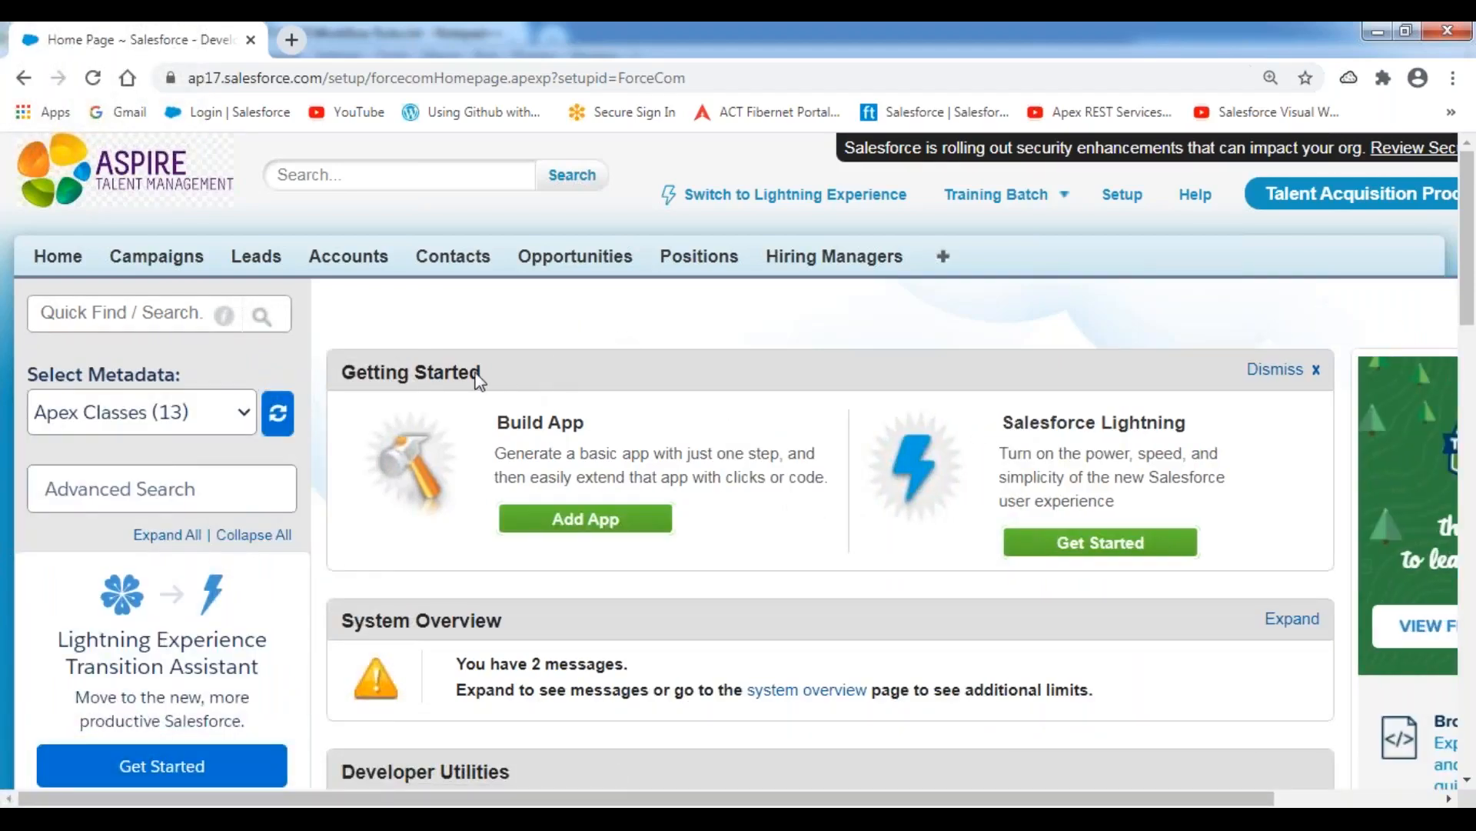
Open the All Workflow Rules list from Workflow & Approvals in the Create section, continuing past the introduction page.
{"action": "scroll", "coordinate": [319, 445], "scroll_direction": "down", "scroll_amount": 10}
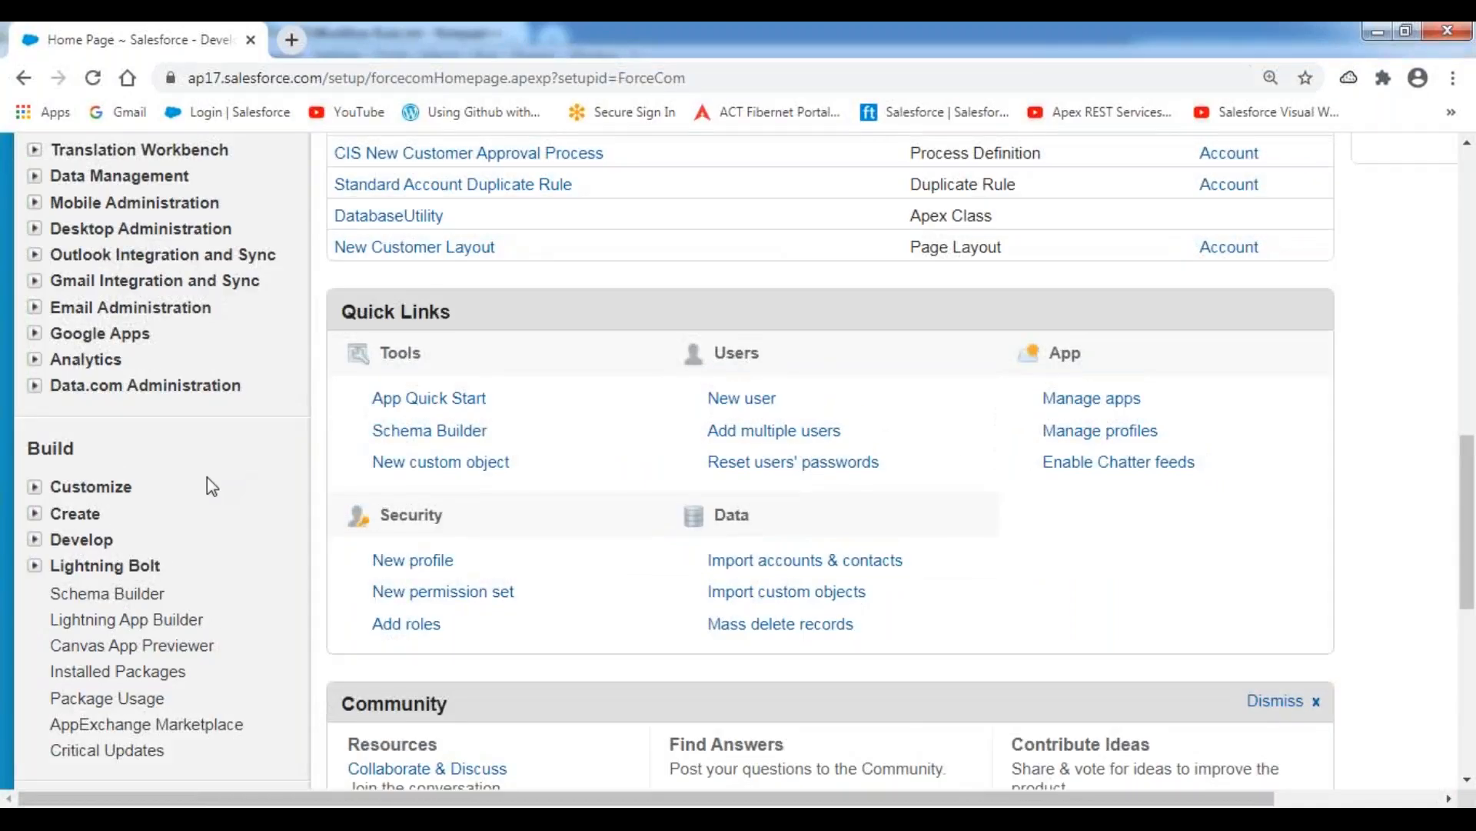
{"action": "scroll", "coordinate": [206, 477], "scroll_direction": "down", "scroll_amount": 1}
{"action": "left_click", "coordinate": [35, 406]}
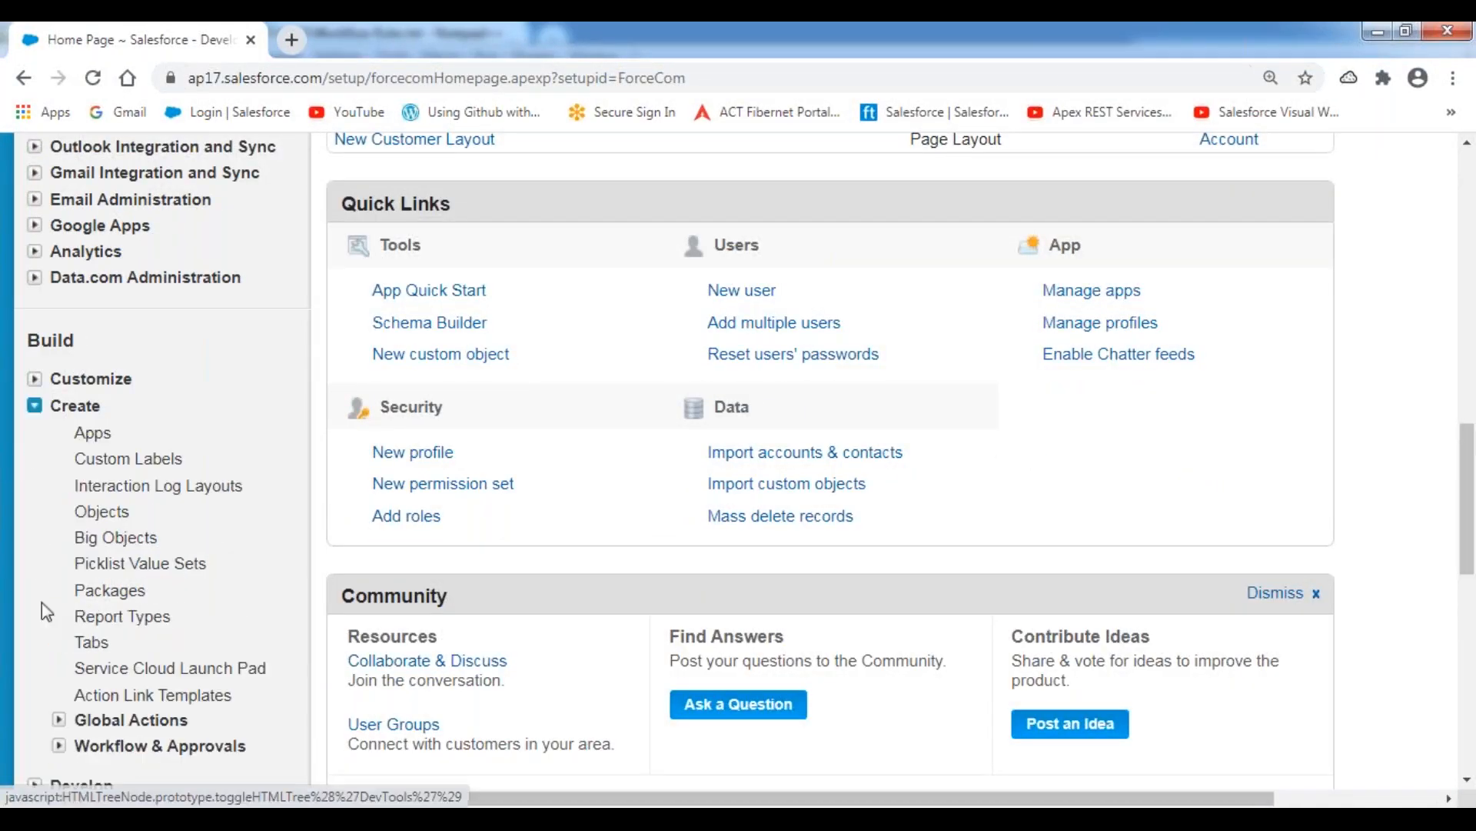
{"action": "left_click", "coordinate": [58, 745]}
{"action": "scroll", "coordinate": [223, 661], "scroll_direction": "down", "scroll_amount": 3}
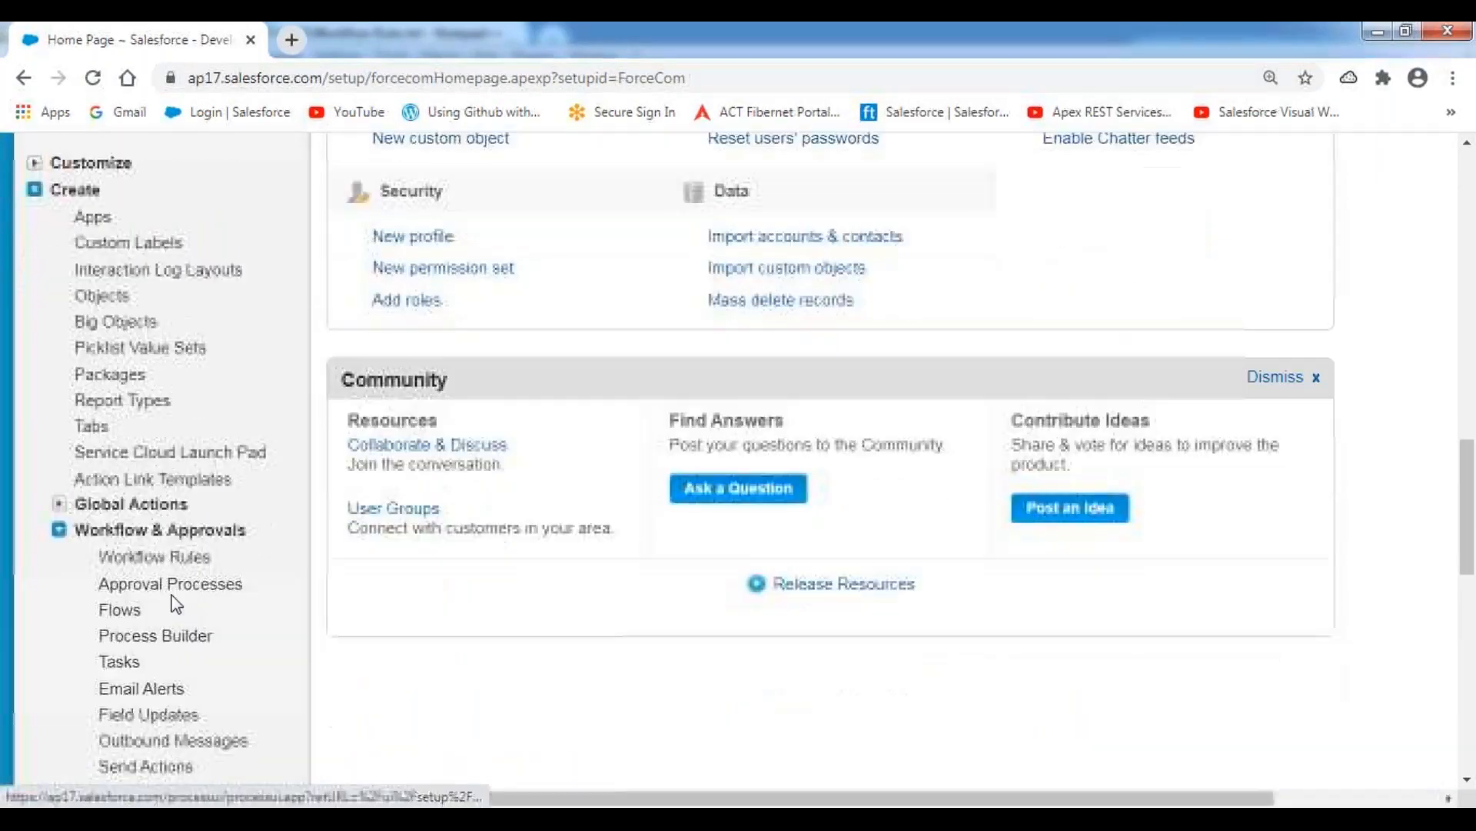
{"action": "left_click", "coordinate": [148, 558]}
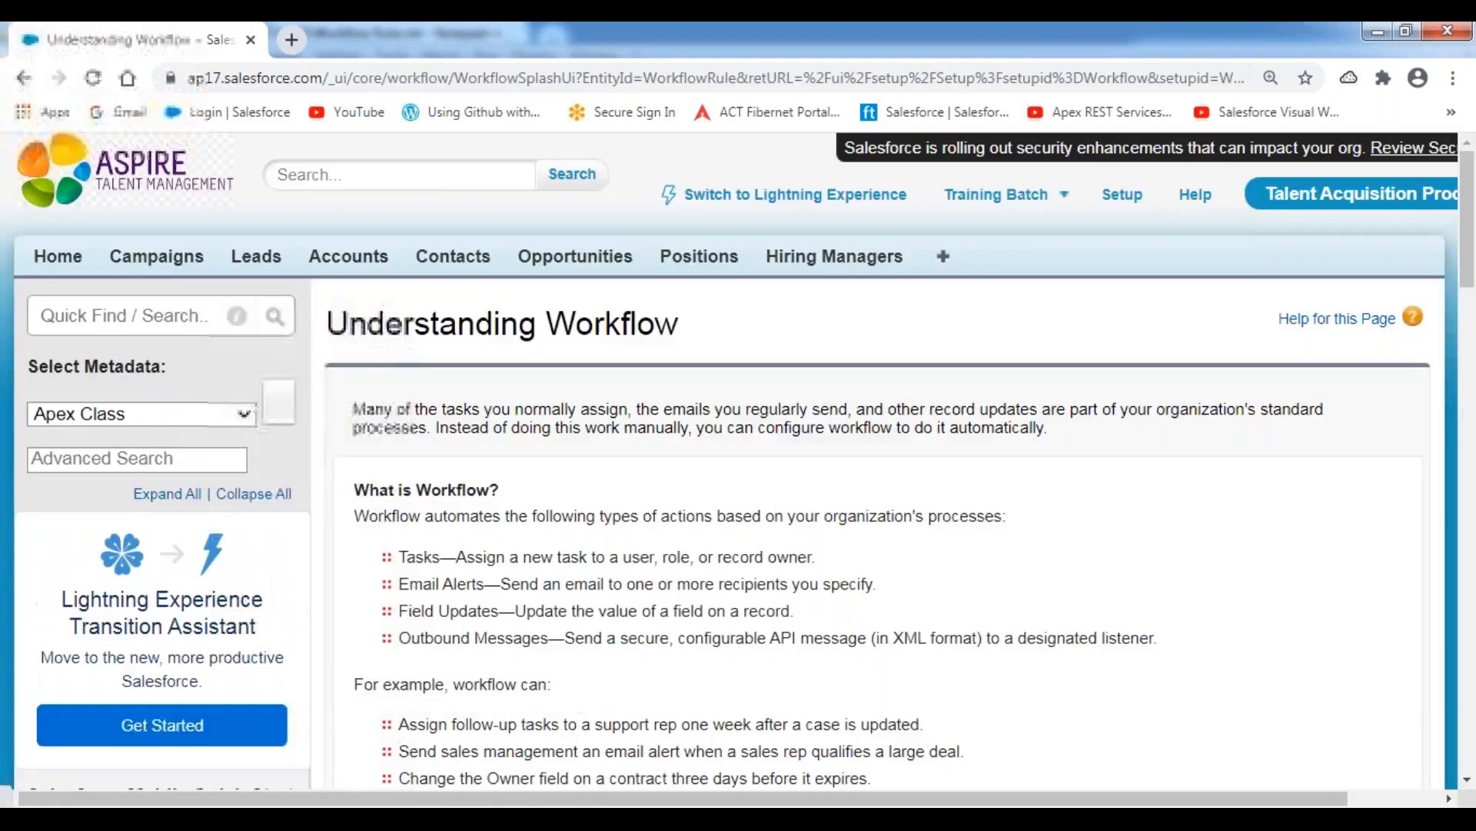
{"action": "scroll", "coordinate": [706, 609], "scroll_direction": "down", "scroll_amount": 5}
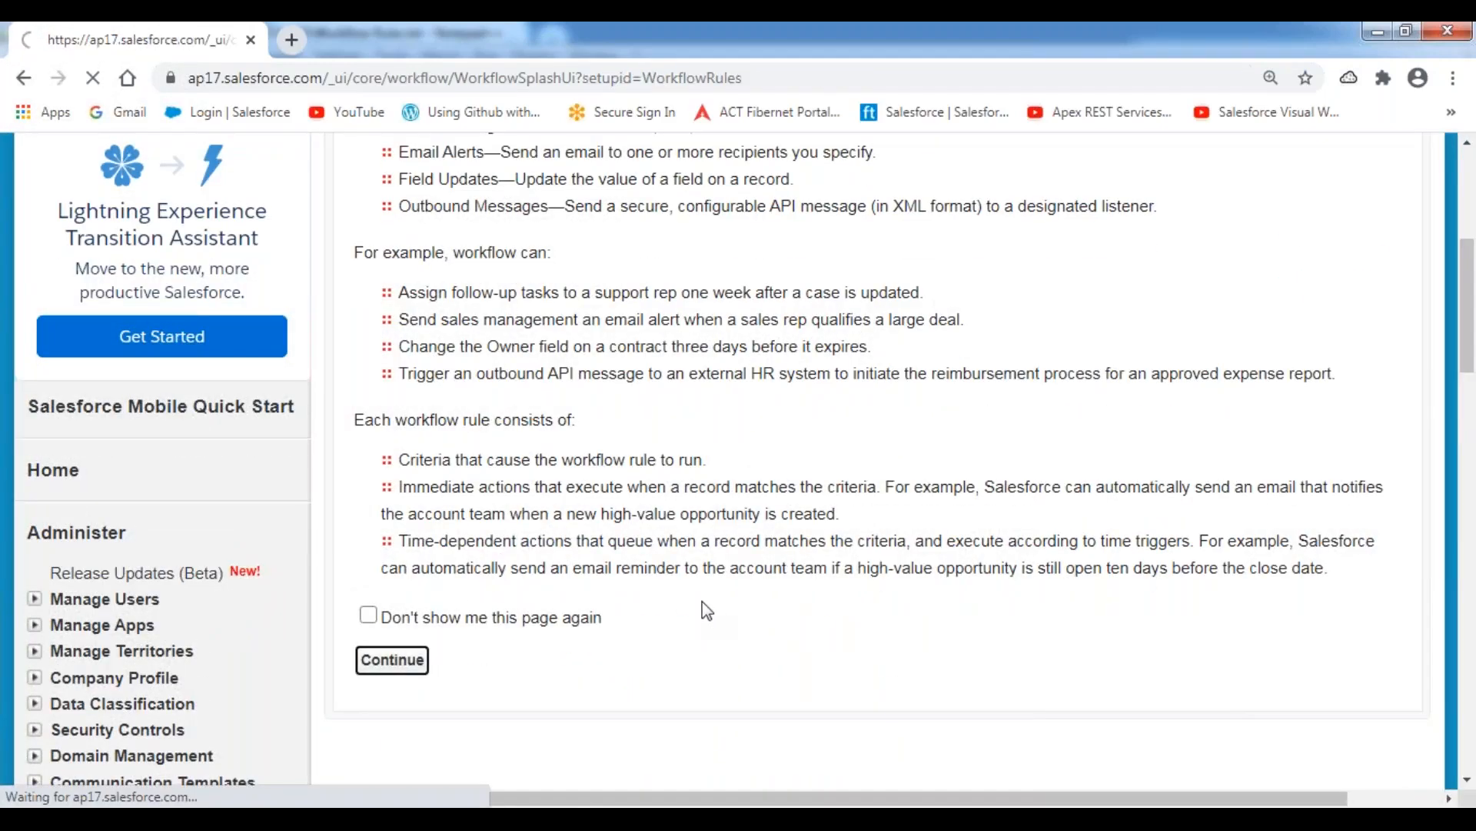
{"action": "scroll", "coordinate": [705, 610], "scroll_direction": "down", "scroll_amount": 1}
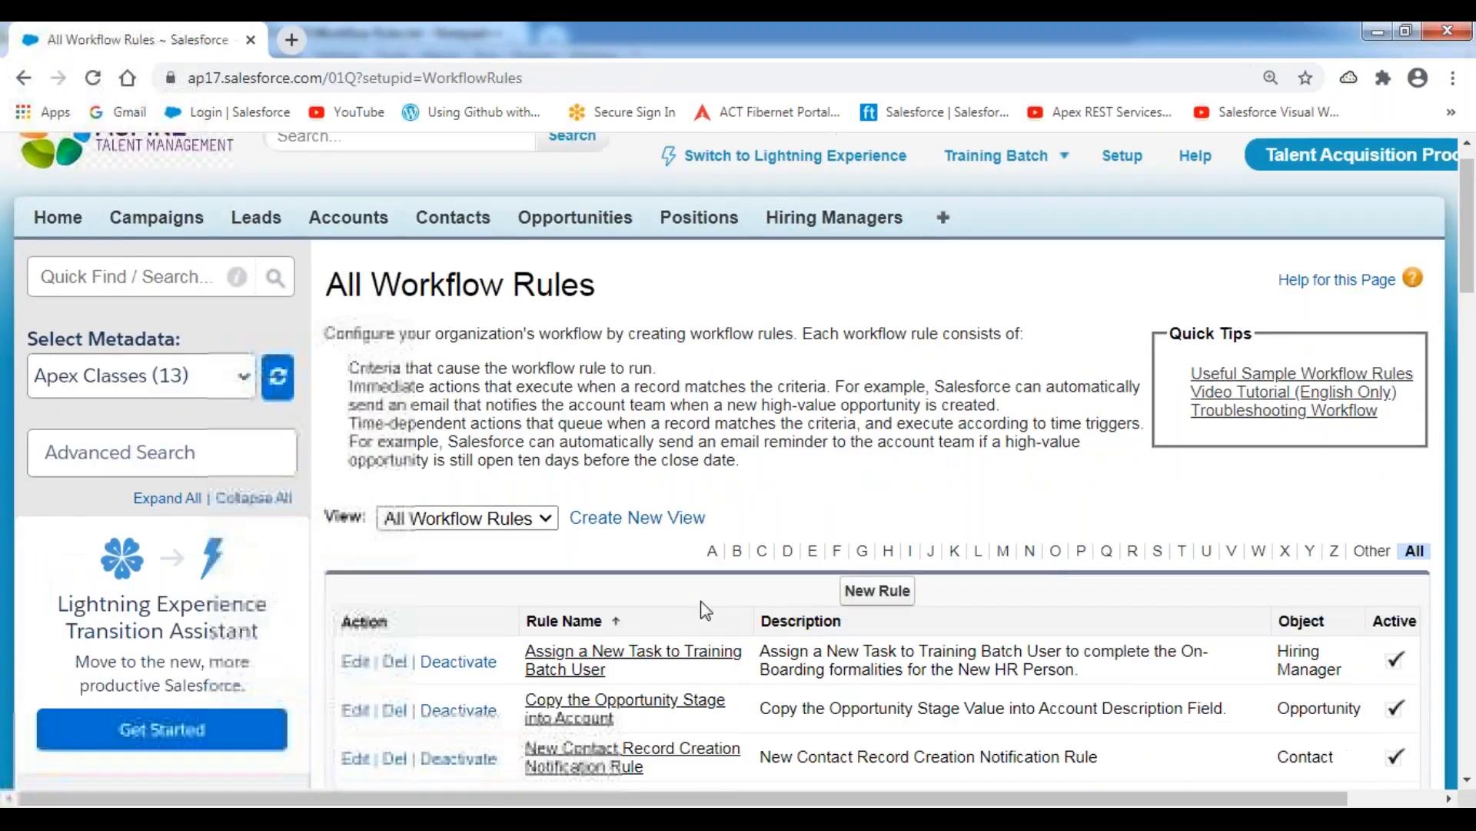
Deactivate the New Position Assignment Notification Rule on the Position object.
{"action": "scroll", "coordinate": [705, 609], "scroll_direction": "down", "scroll_amount": 4}
{"action": "left_click", "coordinate": [420, 522]}
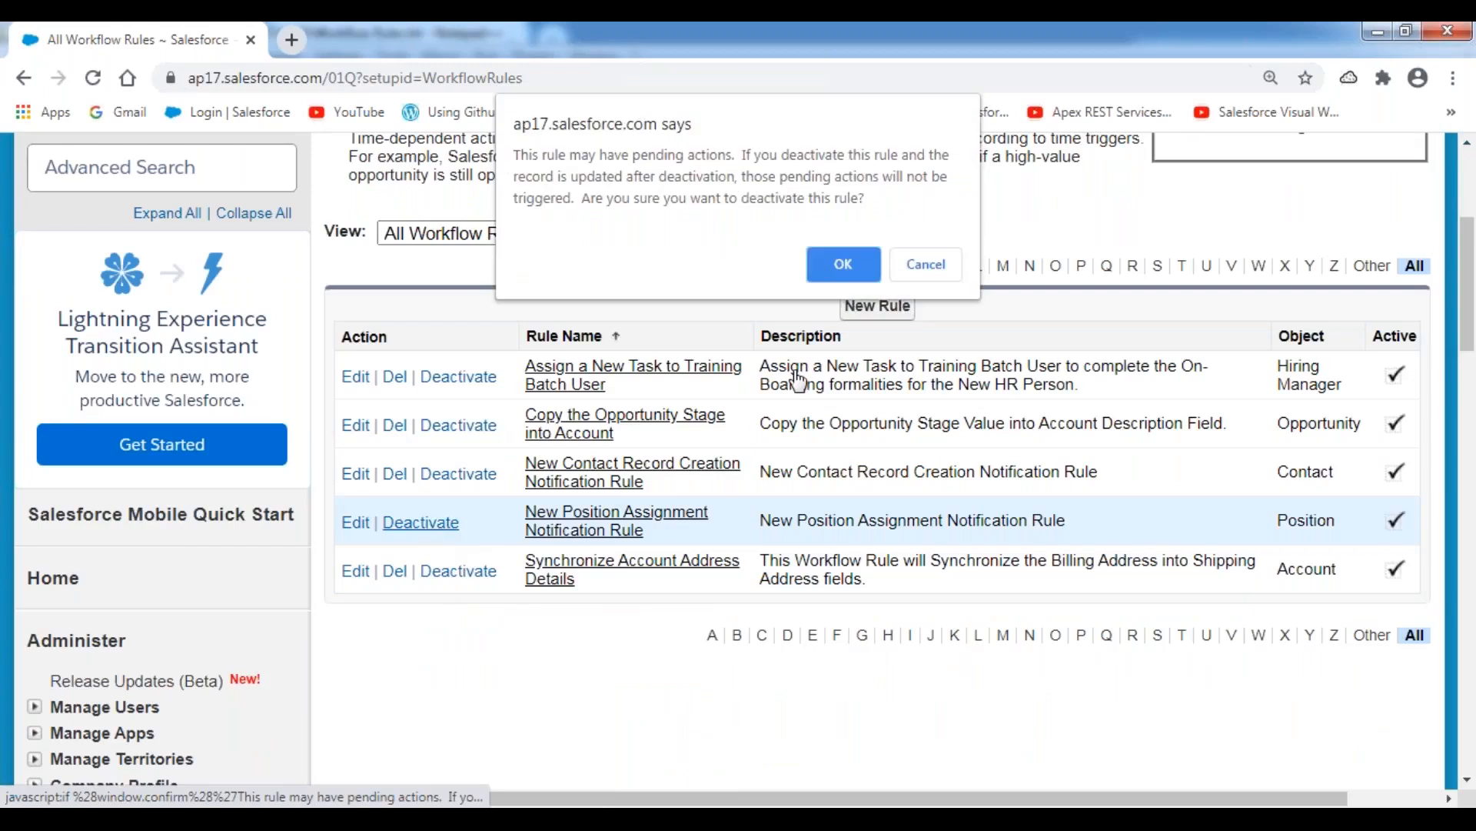
{"action": "left_click", "coordinate": [856, 275]}
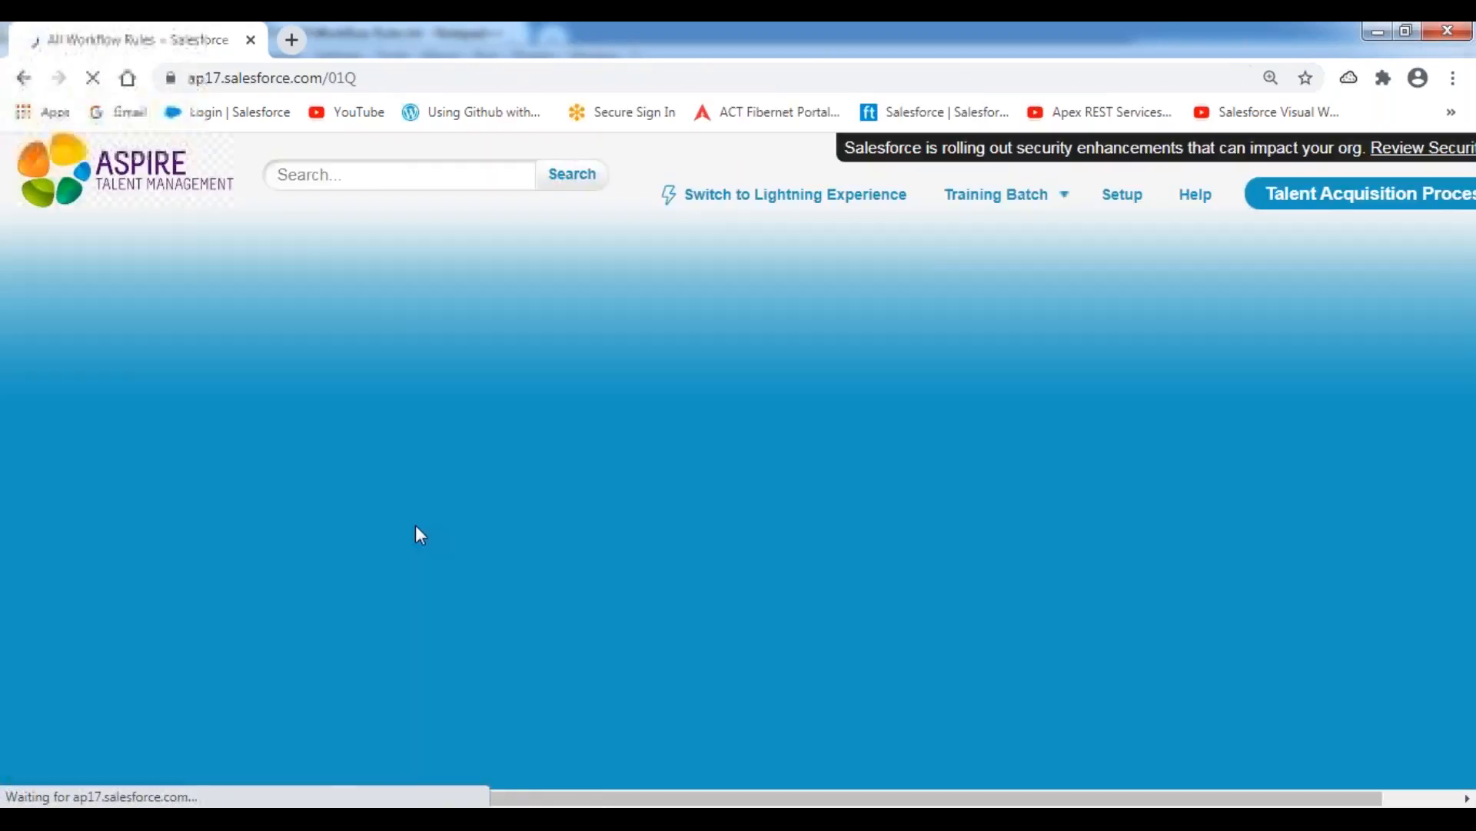
Try to delete the New Position Assignment Notification Rule, and return to the workflow rules list.
{"action": "scroll", "coordinate": [600, 567], "scroll_direction": "down", "scroll_amount": 4}
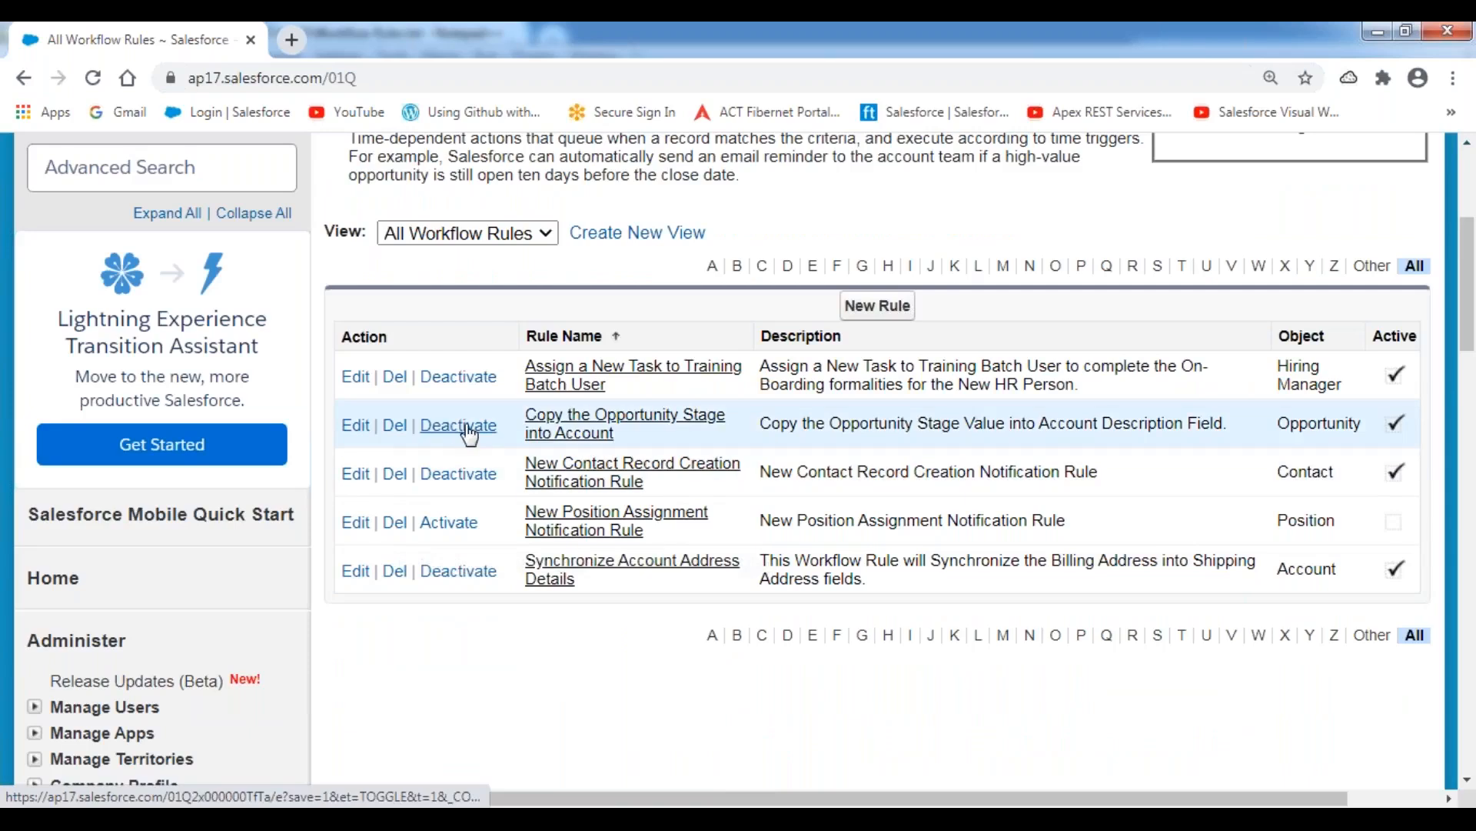
{"action": "left_click", "coordinate": [394, 522]}
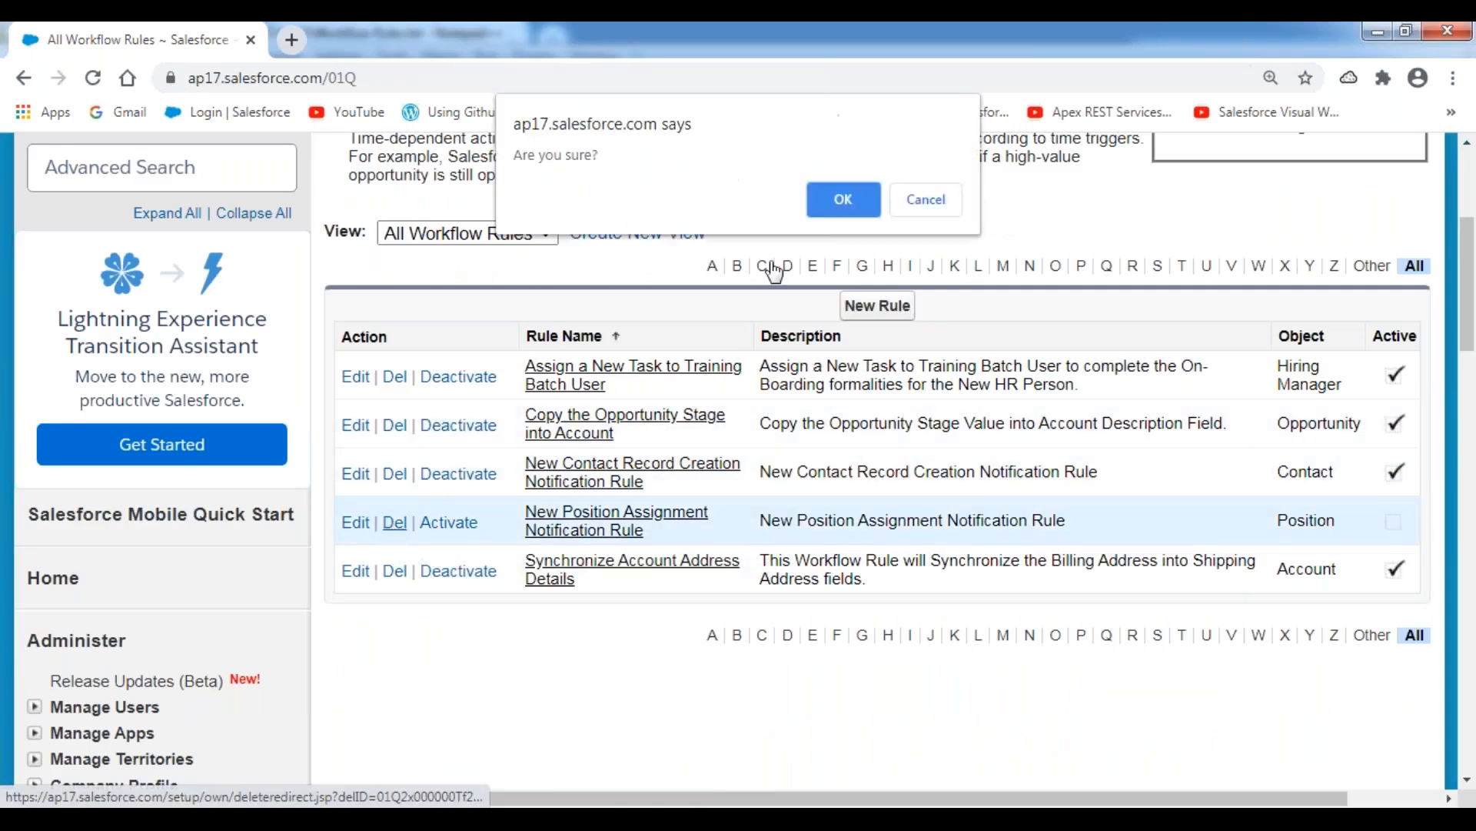
{"action": "left_click", "coordinate": [853, 203]}
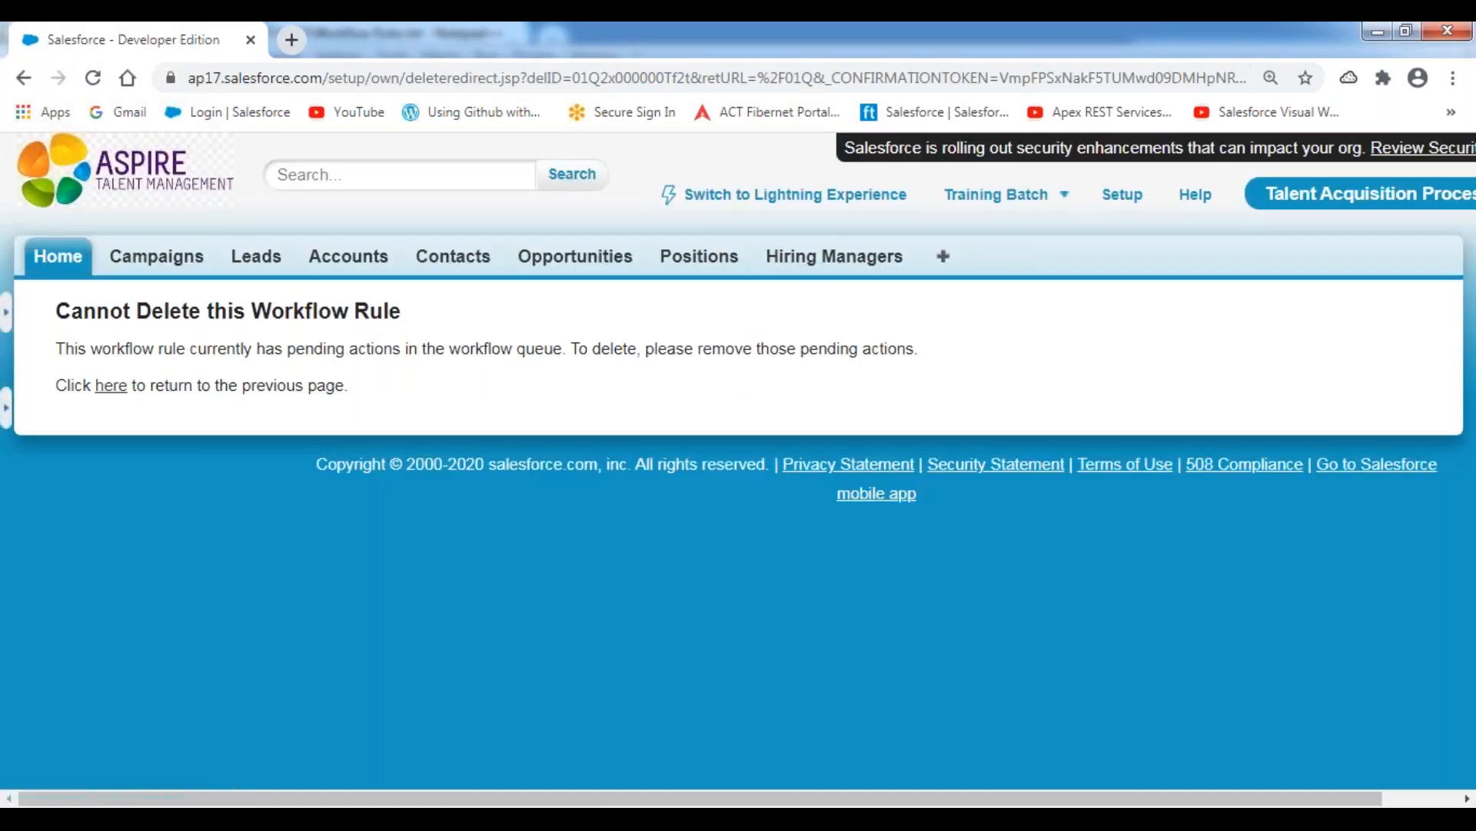
{"action": "left_click", "coordinate": [110, 386]}
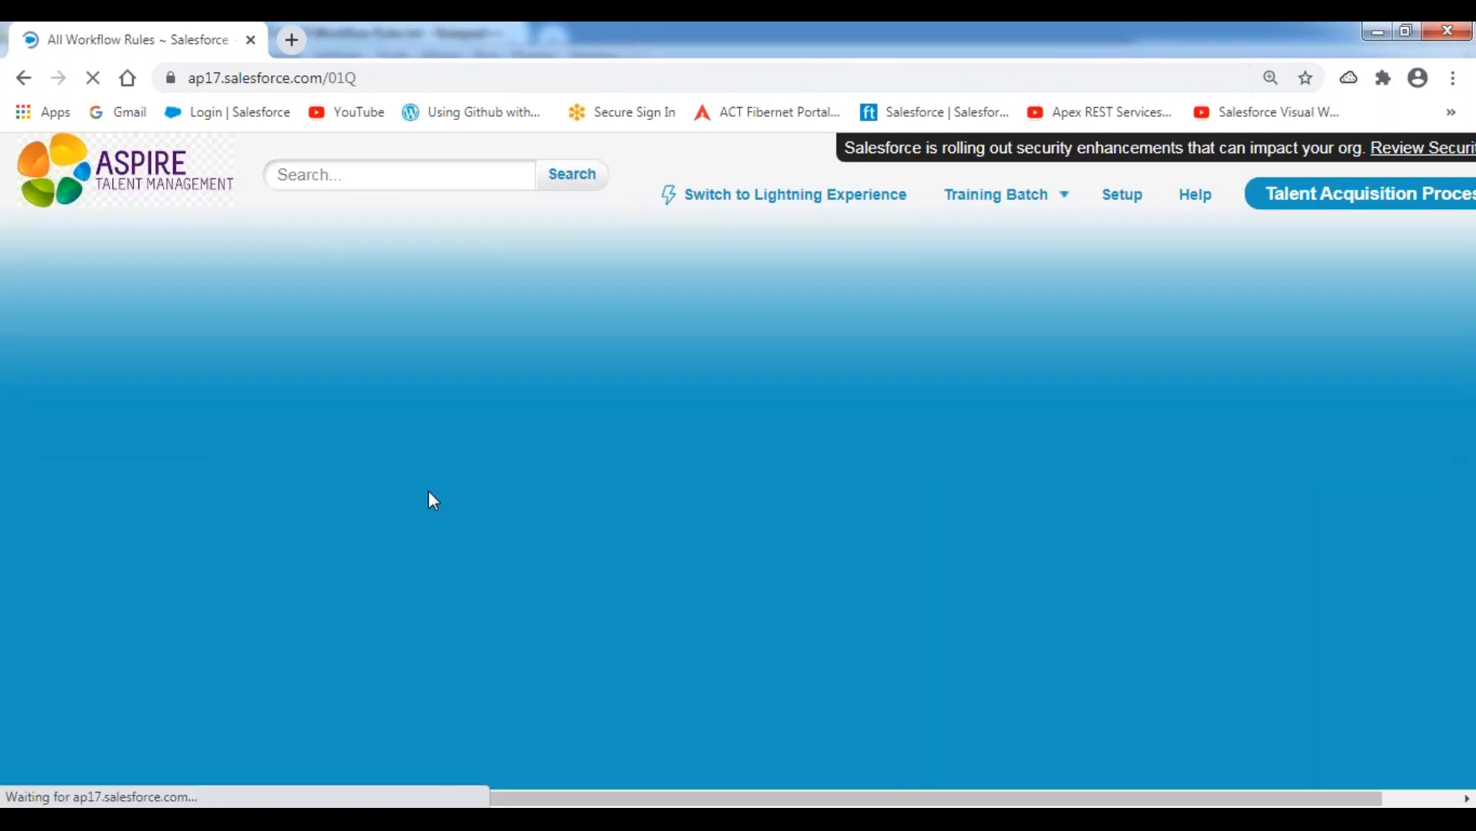
{"action": "scroll", "coordinate": [389, 582], "scroll_direction": "down", "scroll_amount": 5}
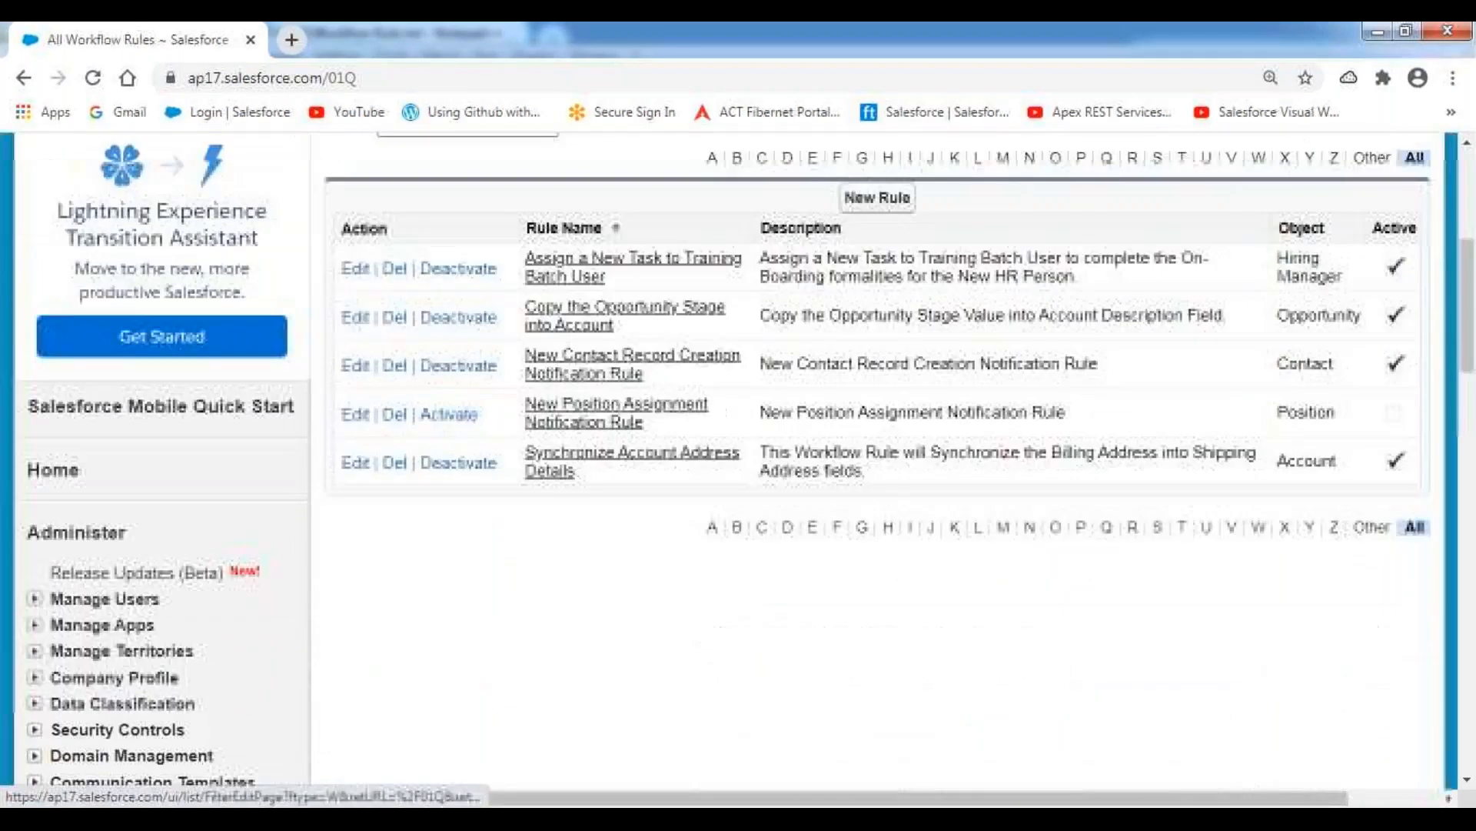
Open the Time-Based Workflow page in the Monitor section and search the workflow queue without filter criteria.
{"action": "scroll", "coordinate": [389, 582], "scroll_direction": "down", "scroll_amount": 15}
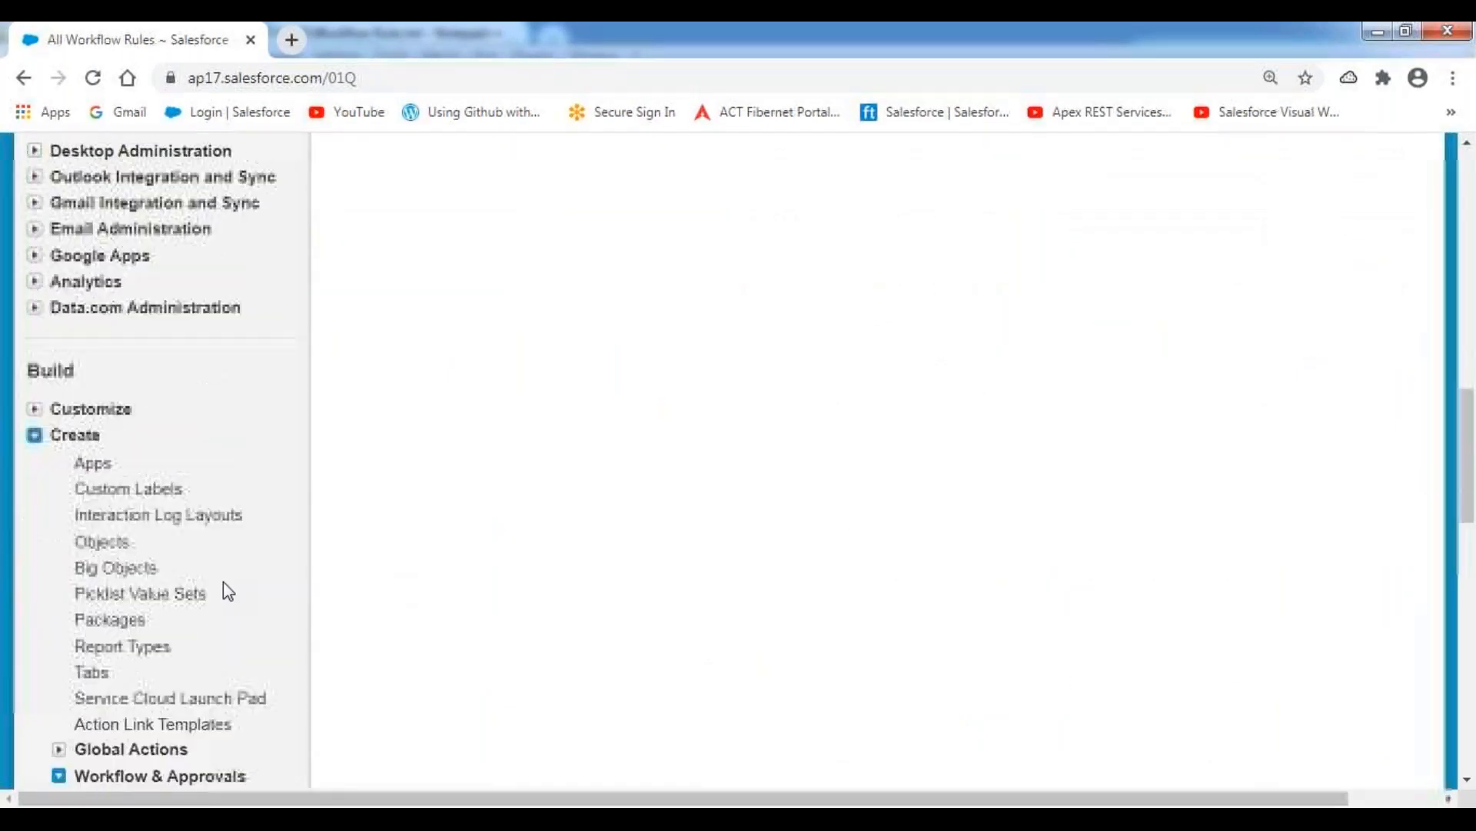
{"action": "scroll", "coordinate": [218, 594], "scroll_direction": "down", "scroll_amount": 5}
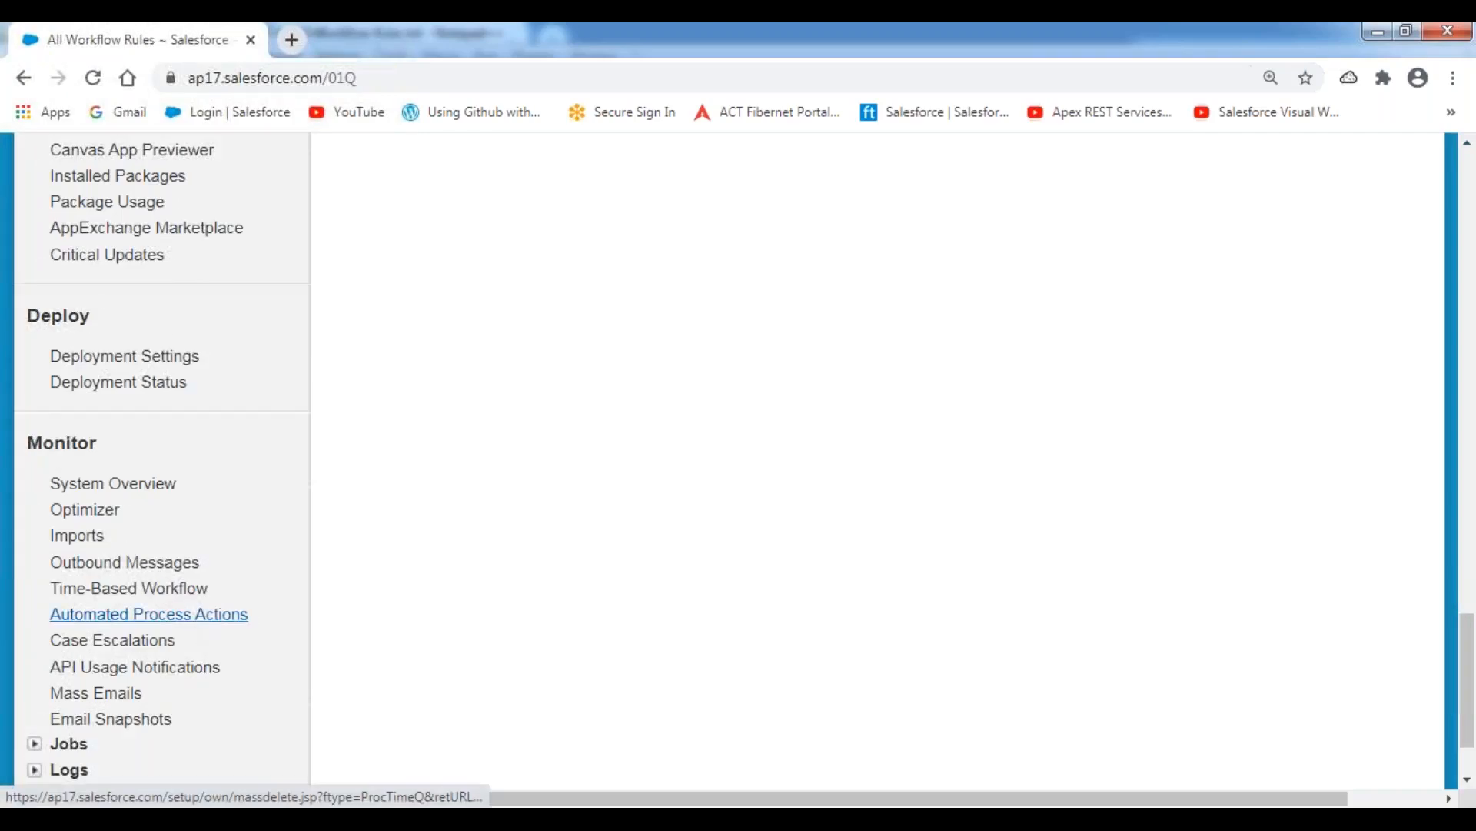
{"action": "left_click", "coordinate": [139, 594]}
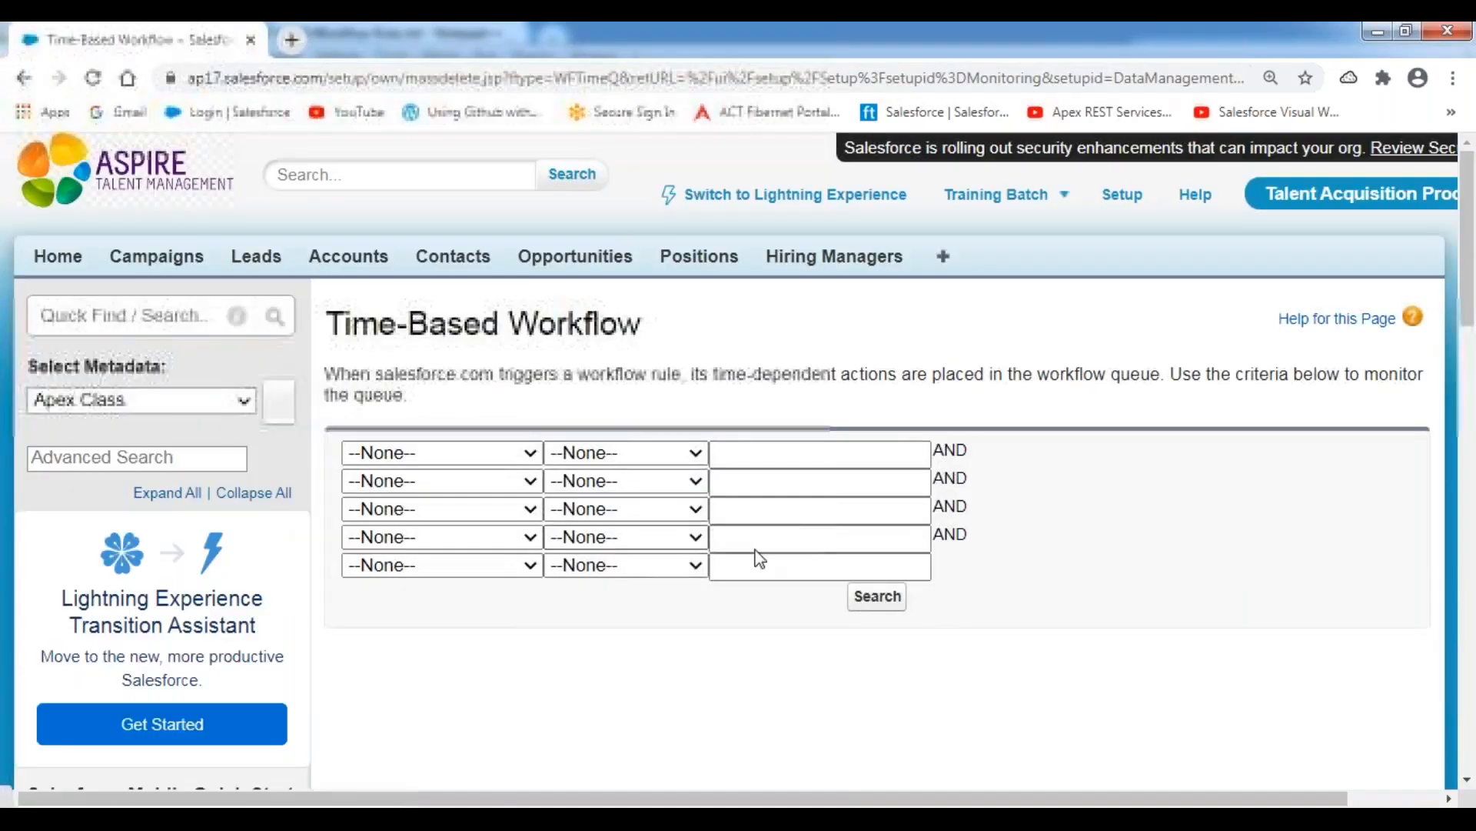
{"action": "left_click", "coordinate": [877, 597]}
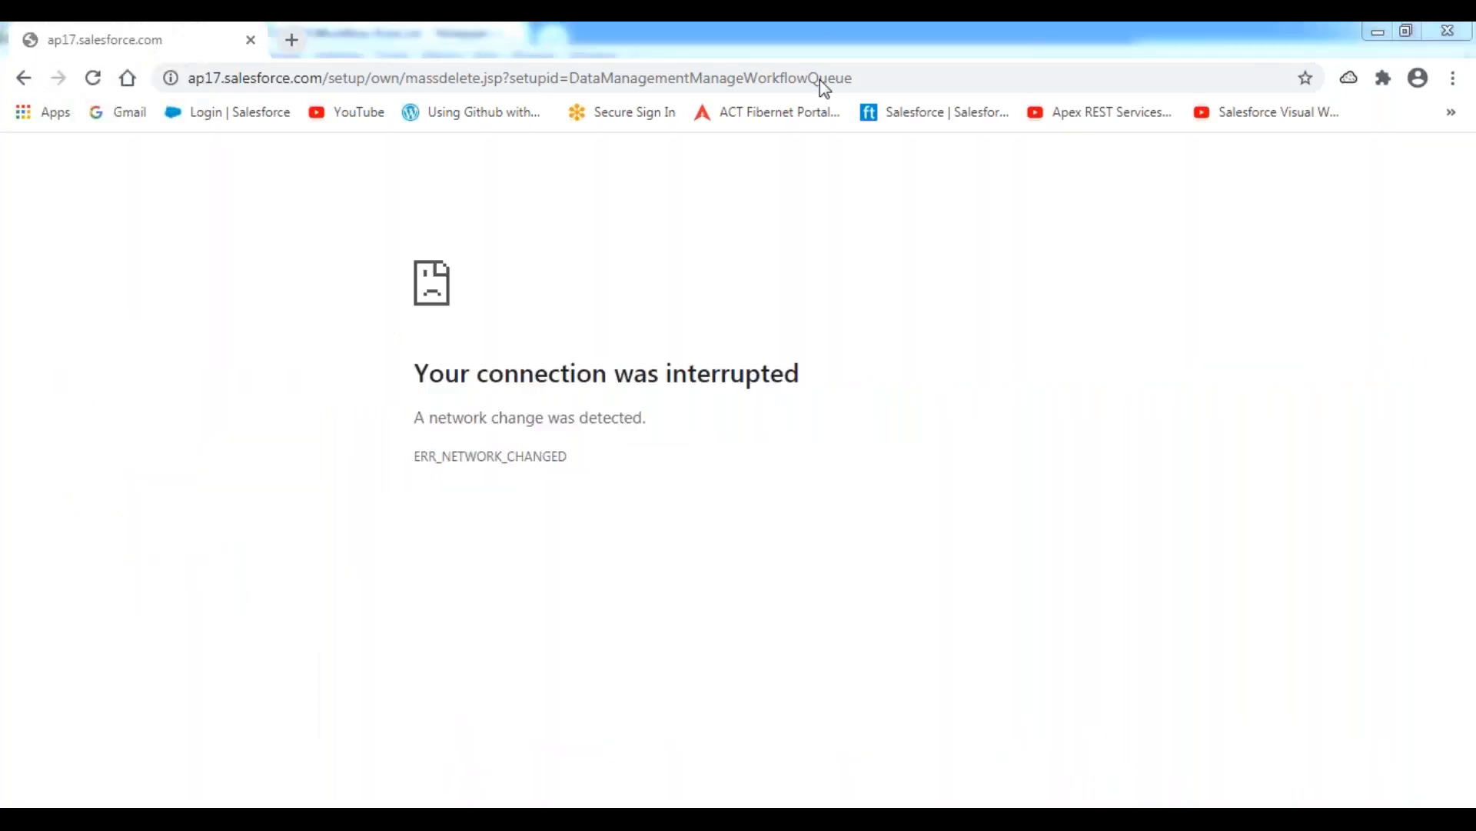
Reload the interrupted Time-Based Workflow page, resubmitting its form, and search the queue again without criteria.
{"action": "left_click", "coordinate": [93, 78]}
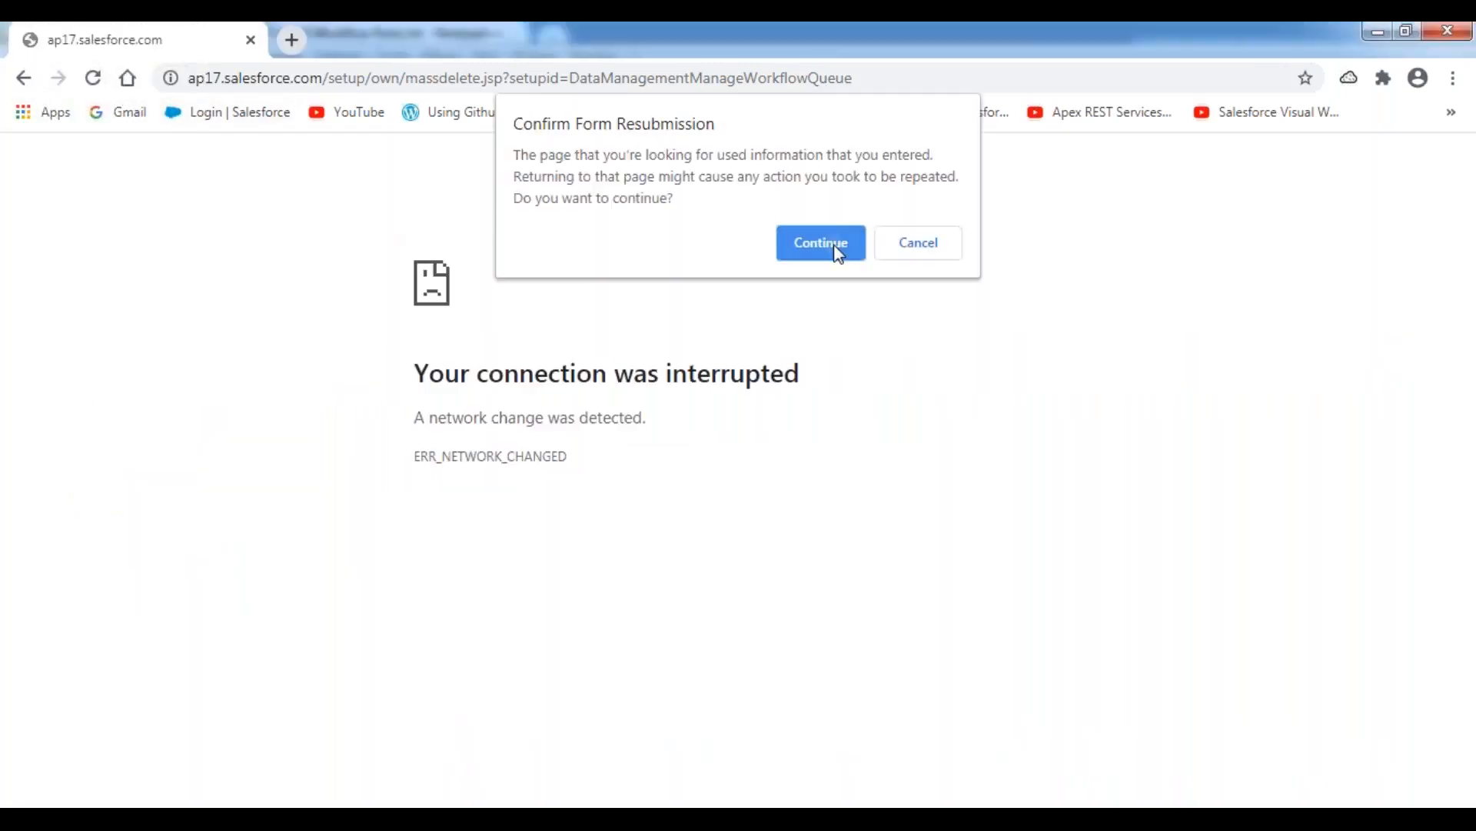
{"action": "left_click", "coordinate": [836, 248]}
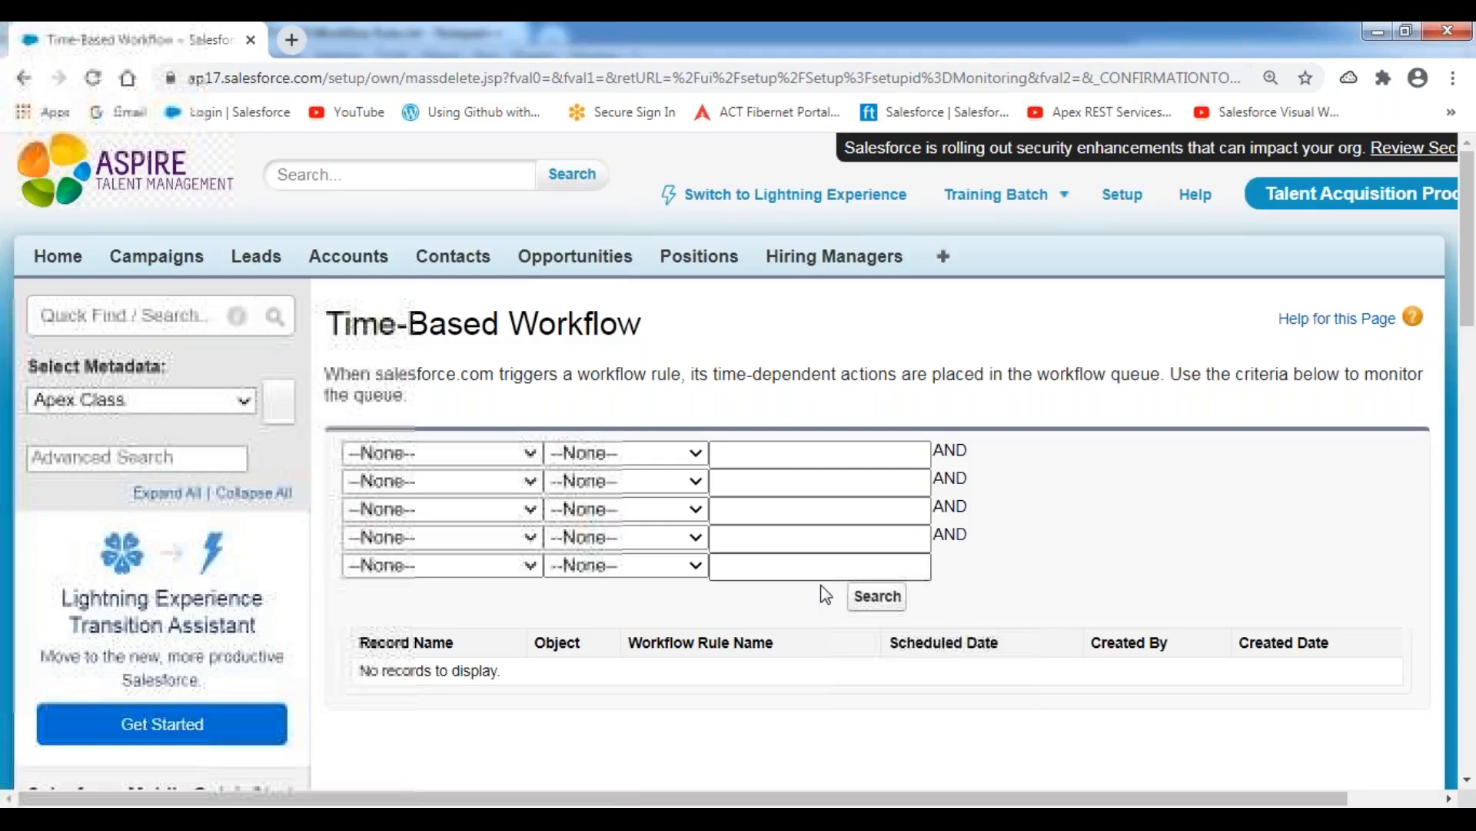
{"action": "left_click", "coordinate": [877, 597]}
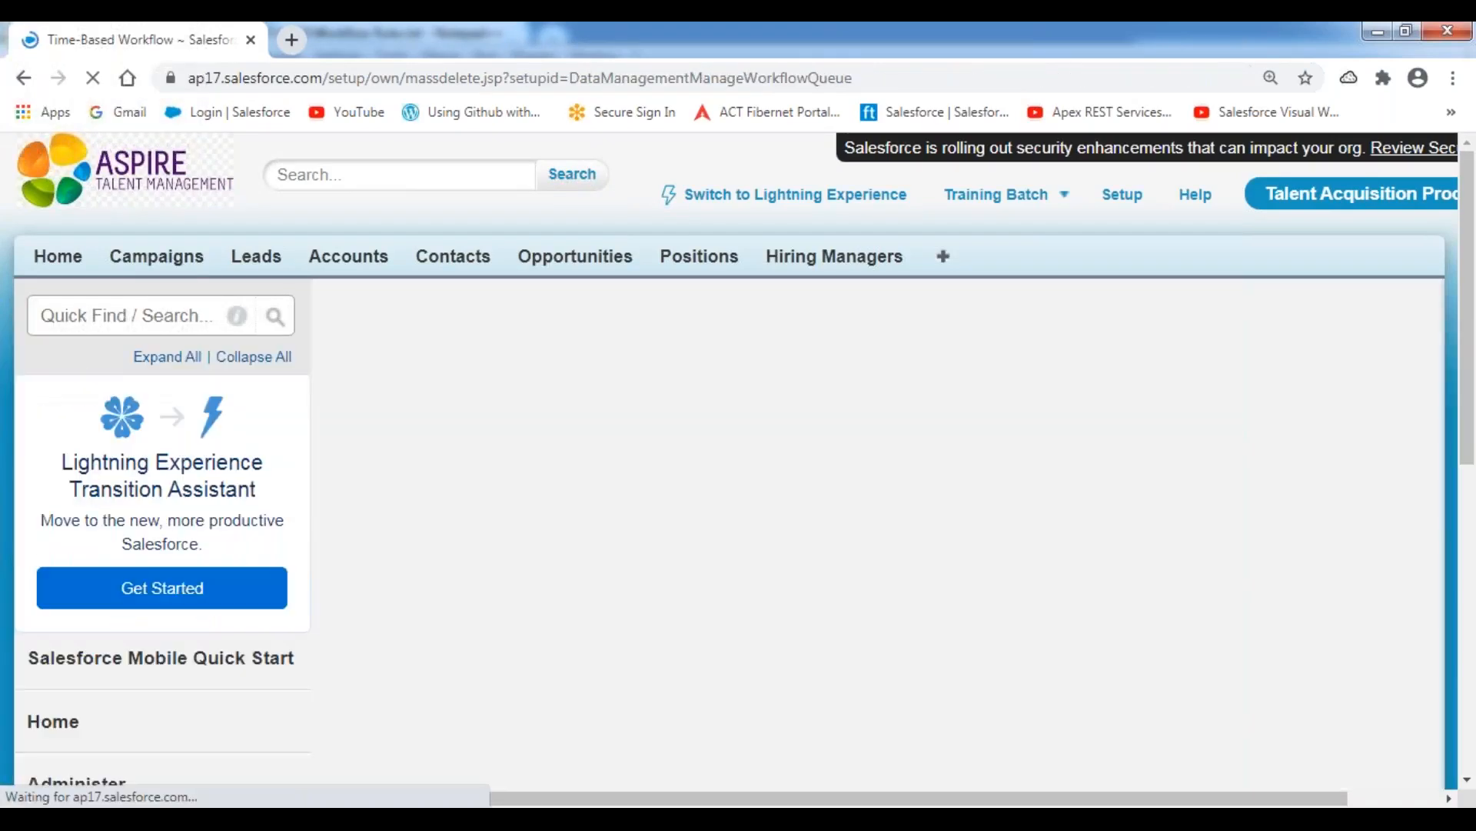
{"action": "scroll", "coordinate": [93, 438], "scroll_direction": "down", "scroll_amount": 12}
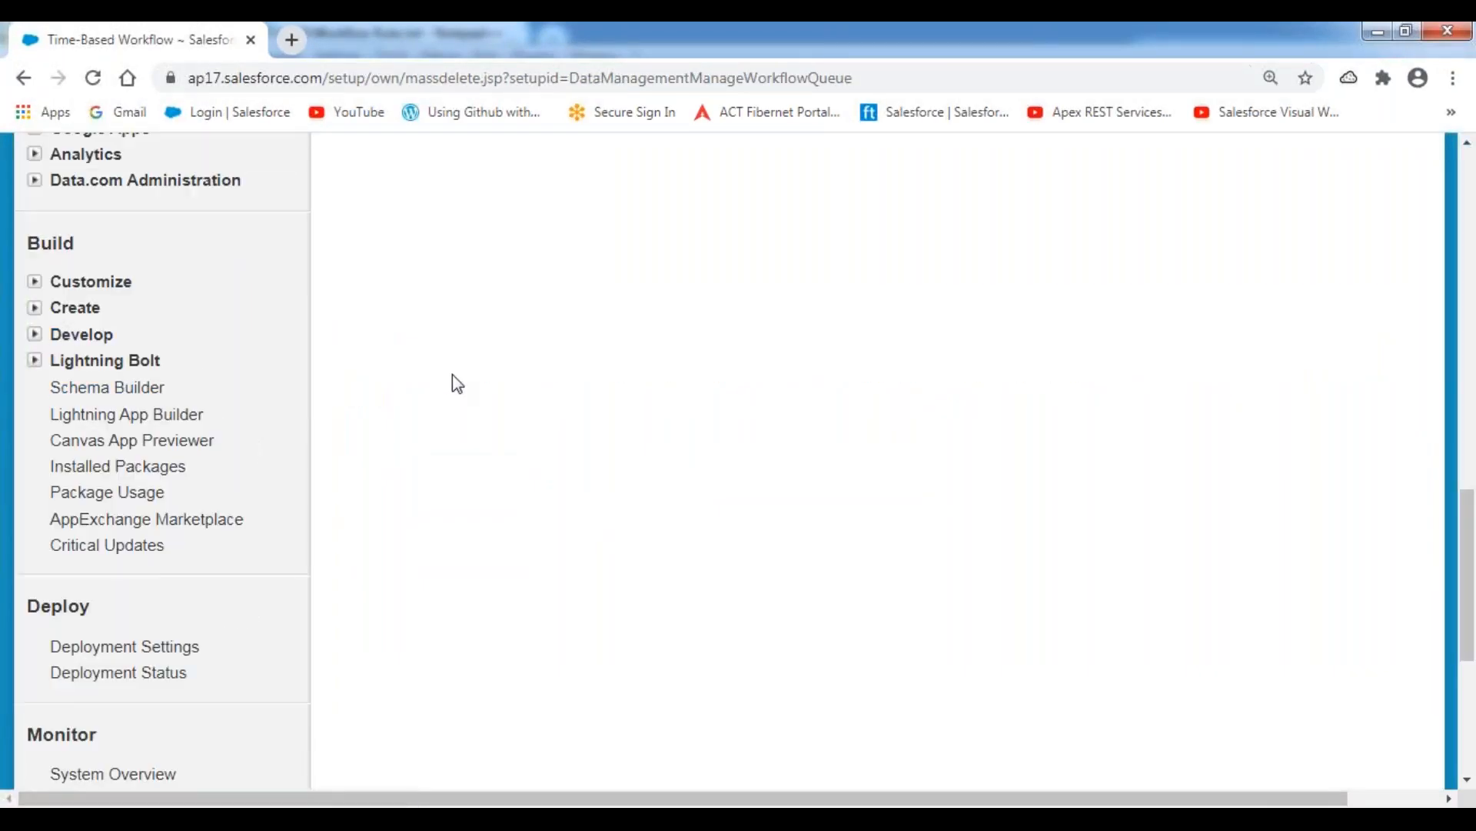
{"action": "scroll", "coordinate": [455, 383], "scroll_direction": "up", "scroll_amount": 8}
{"action": "scroll", "coordinate": [465, 384], "scroll_direction": "up", "scroll_amount": 8}
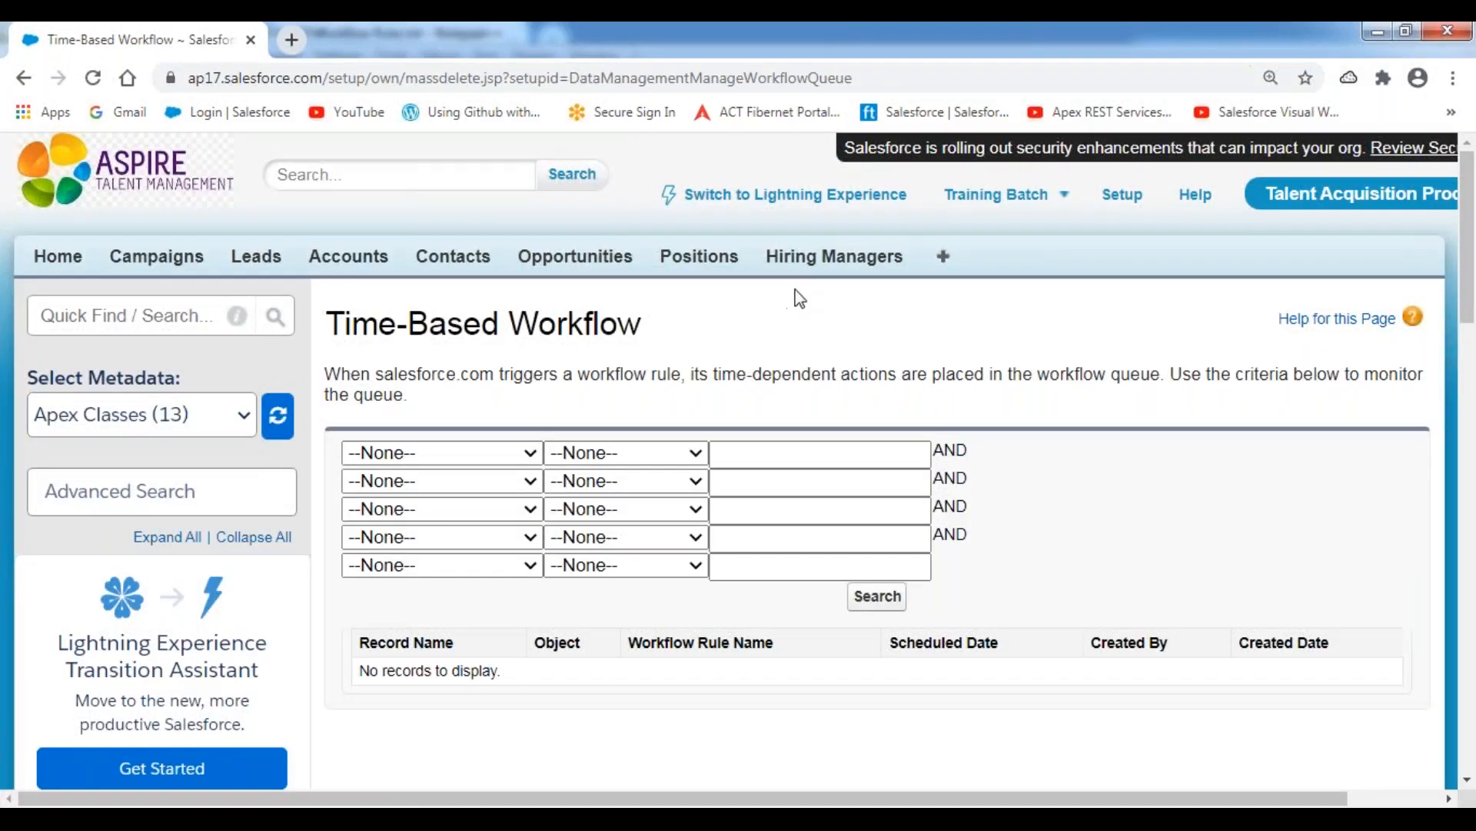
Start a new record on the Positions object with the IT Position Record type and look over its form.
{"action": "left_click", "coordinate": [706, 260]}
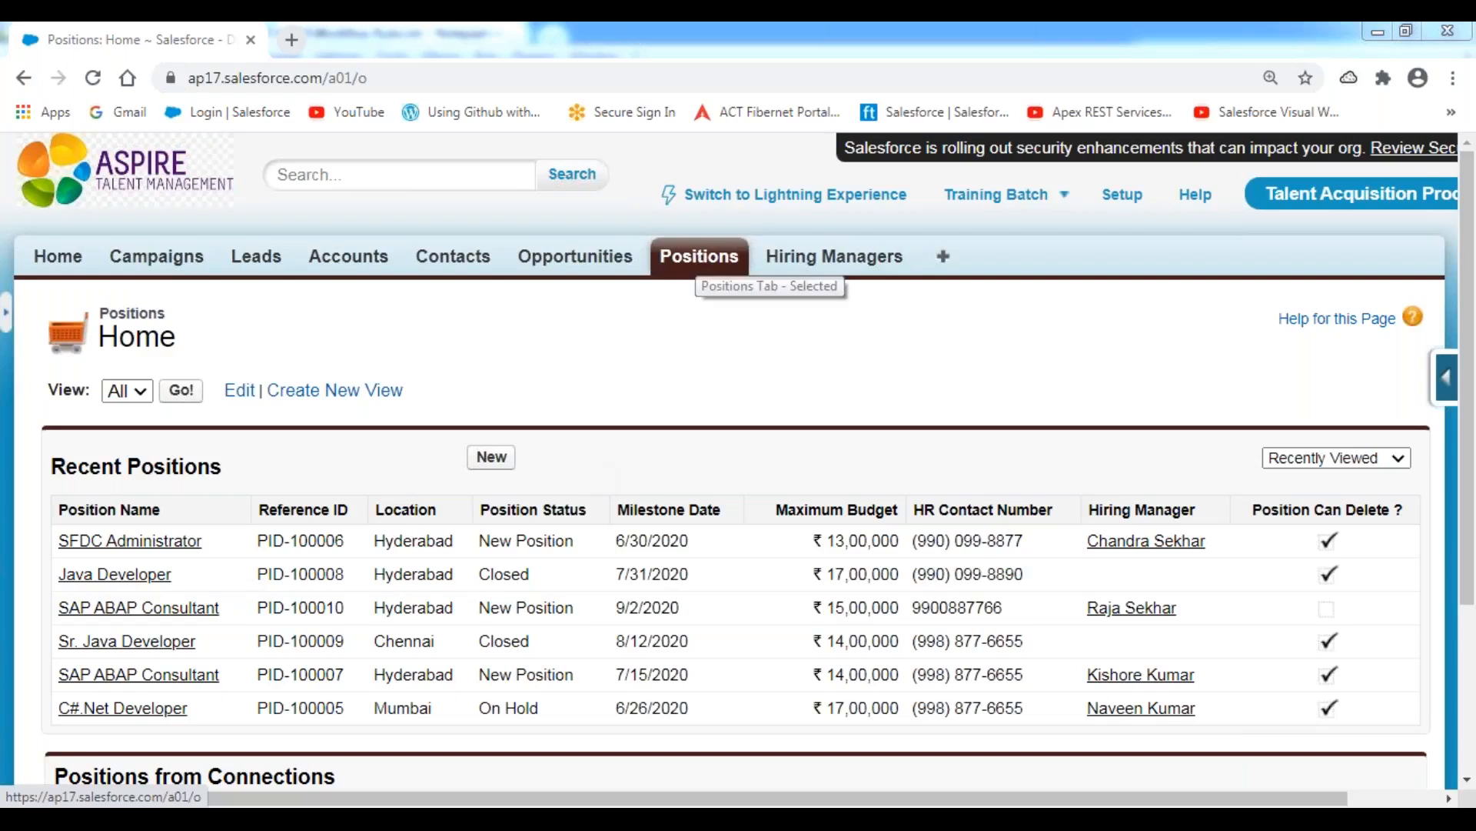
{"action": "left_click", "coordinate": [490, 466]}
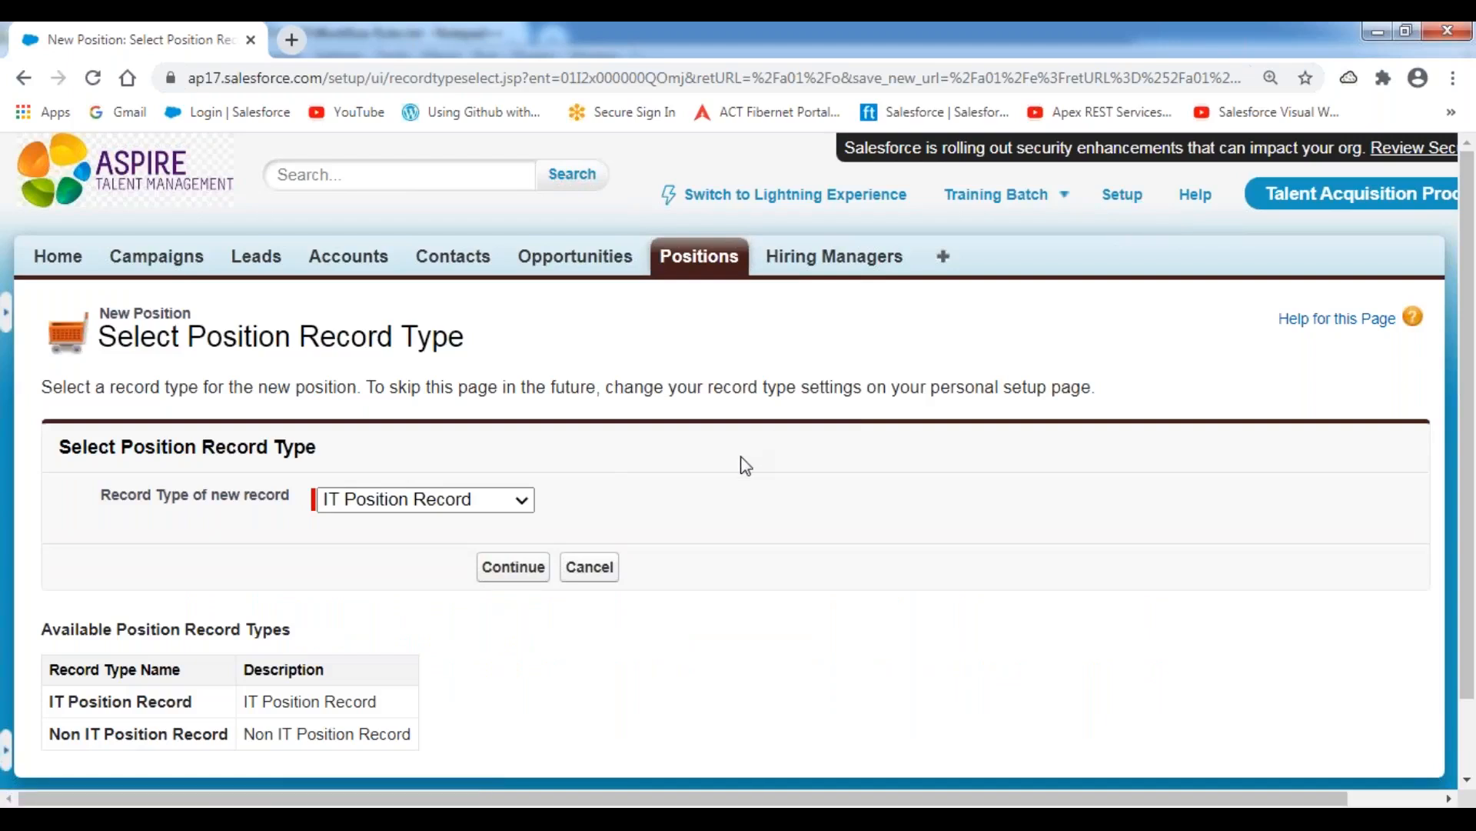
{"action": "left_click", "coordinate": [504, 569]}
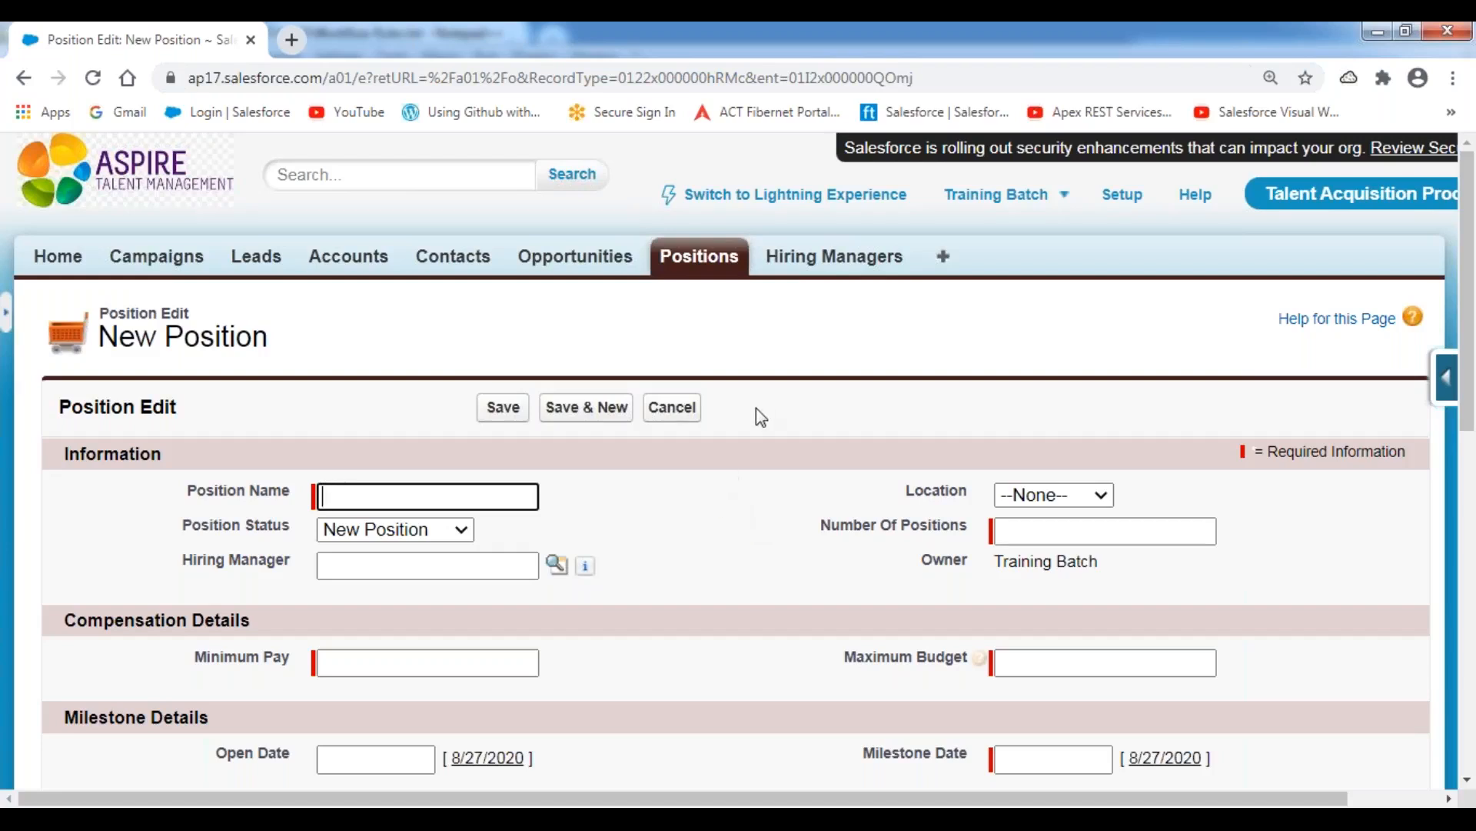
{"action": "scroll", "coordinate": [762, 415], "scroll_direction": "down", "scroll_amount": 4}
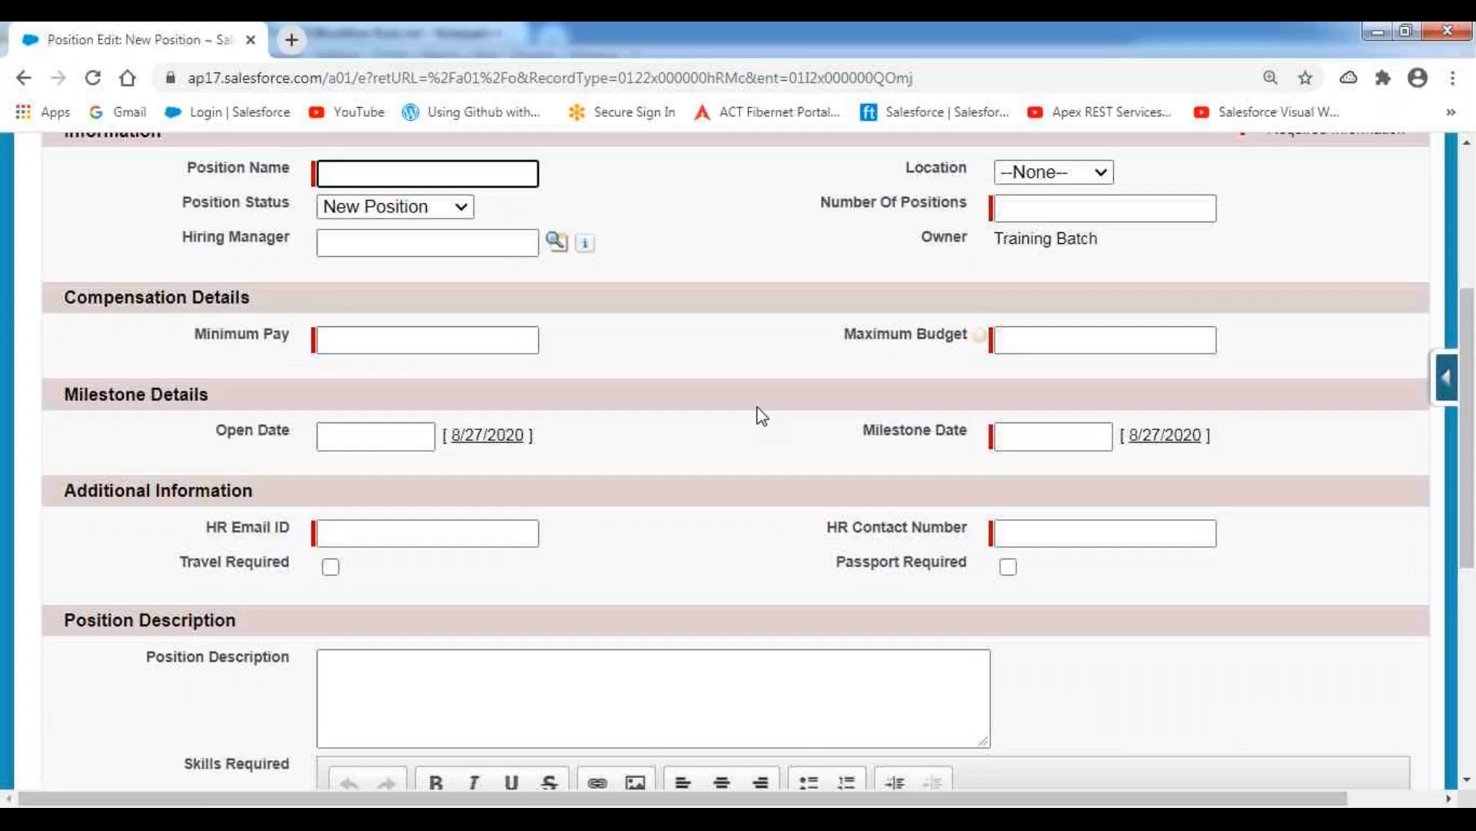
{"action": "scroll", "coordinate": [761, 415], "scroll_direction": "up", "scroll_amount": 3}
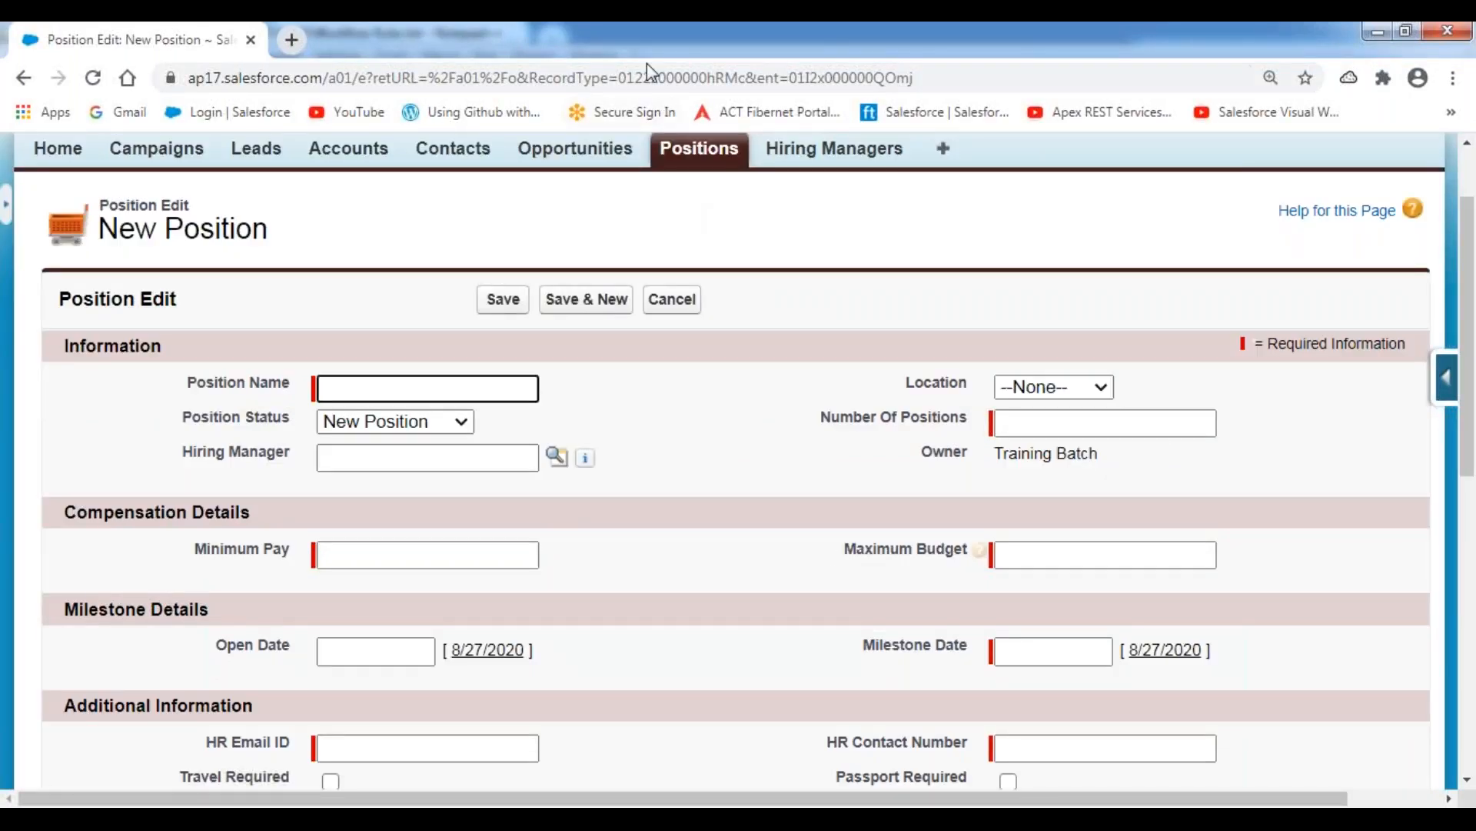
Underline Position Name, Position Status, Location, Number Of Positions and Hiring Manager in the Information section with a red annotation pen.
{"action": "key", "text": "alt+Tab"}
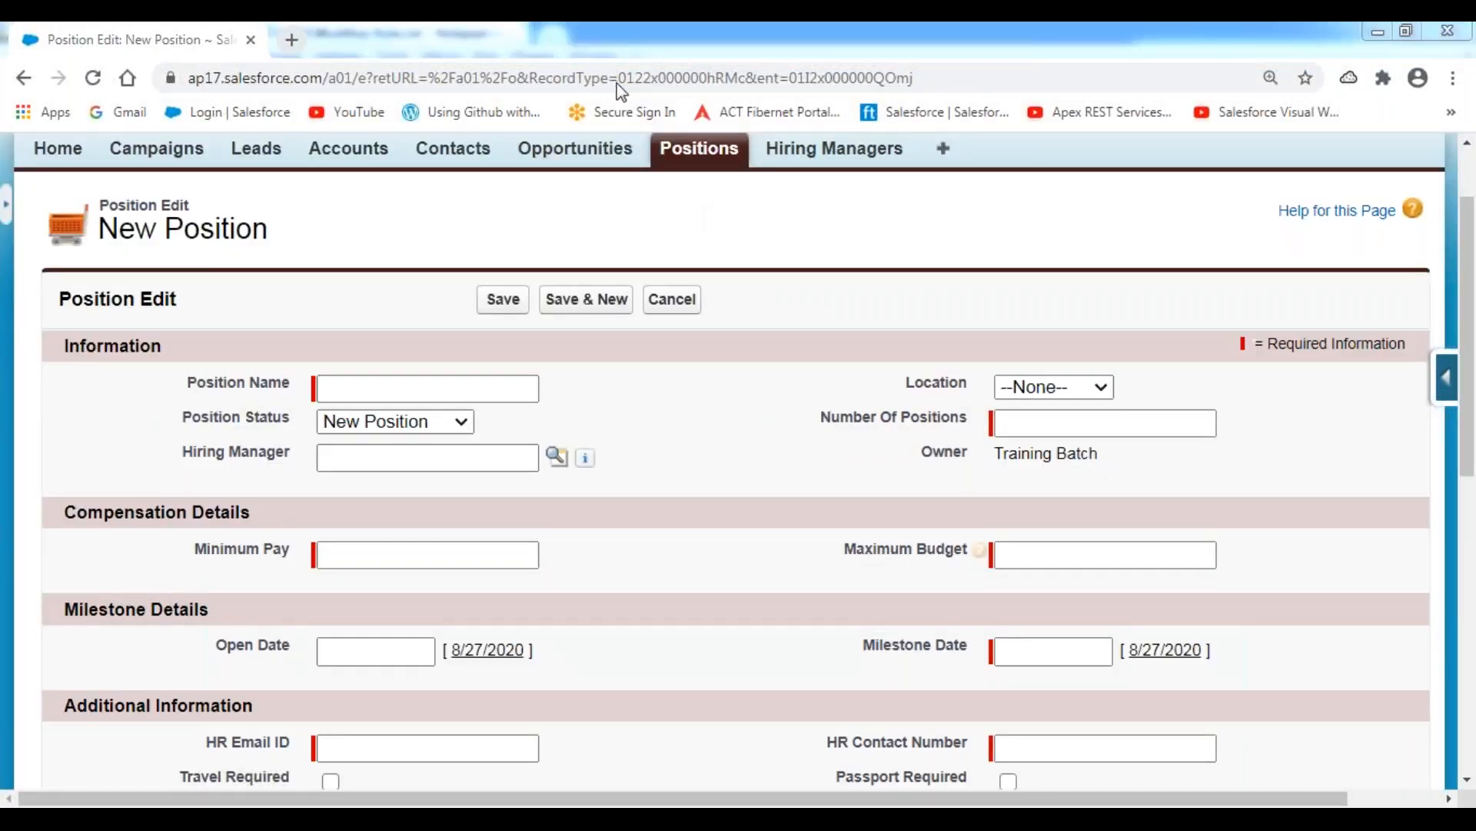
{"action": "left_click_drag", "start_coordinate": [195, 401], "coordinate": [366, 402]}
{"action": "left_click_drag", "start_coordinate": [212, 435], "coordinate": [390, 437]}
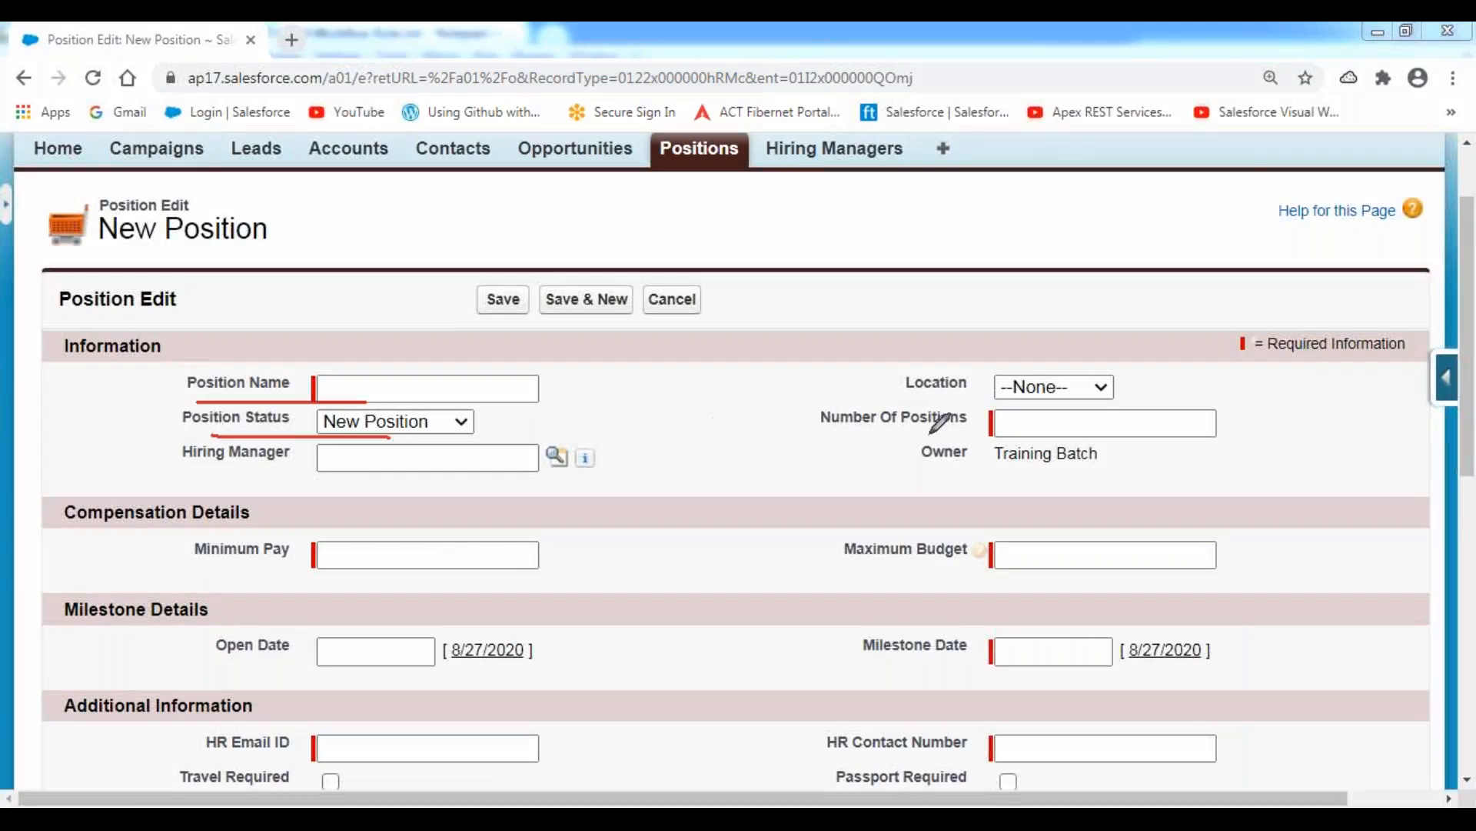
{"action": "left_click_drag", "start_coordinate": [895, 397], "coordinate": [1035, 400]}
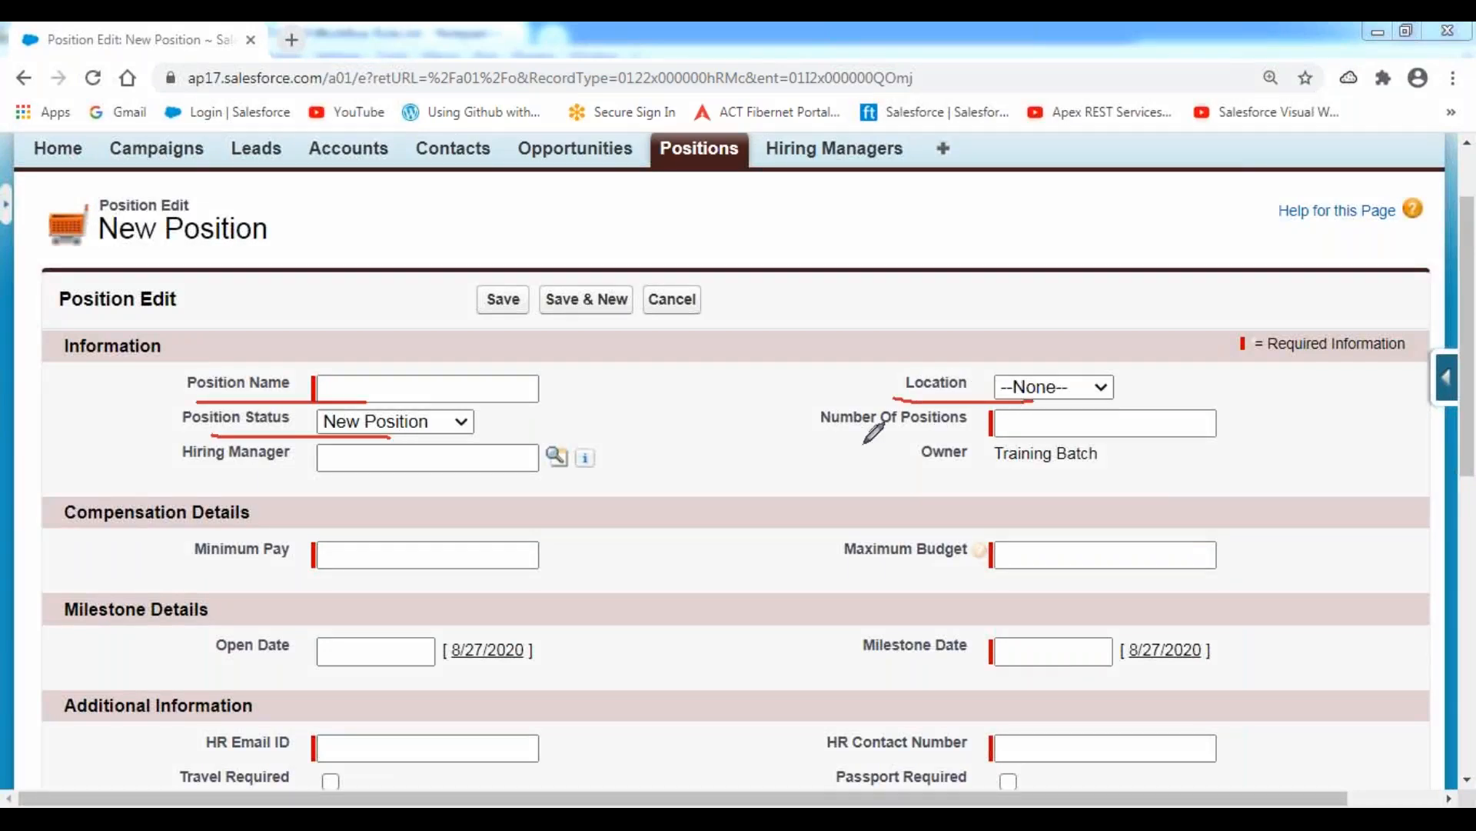
{"action": "left_click_drag", "start_coordinate": [836, 442], "coordinate": [1035, 442]}
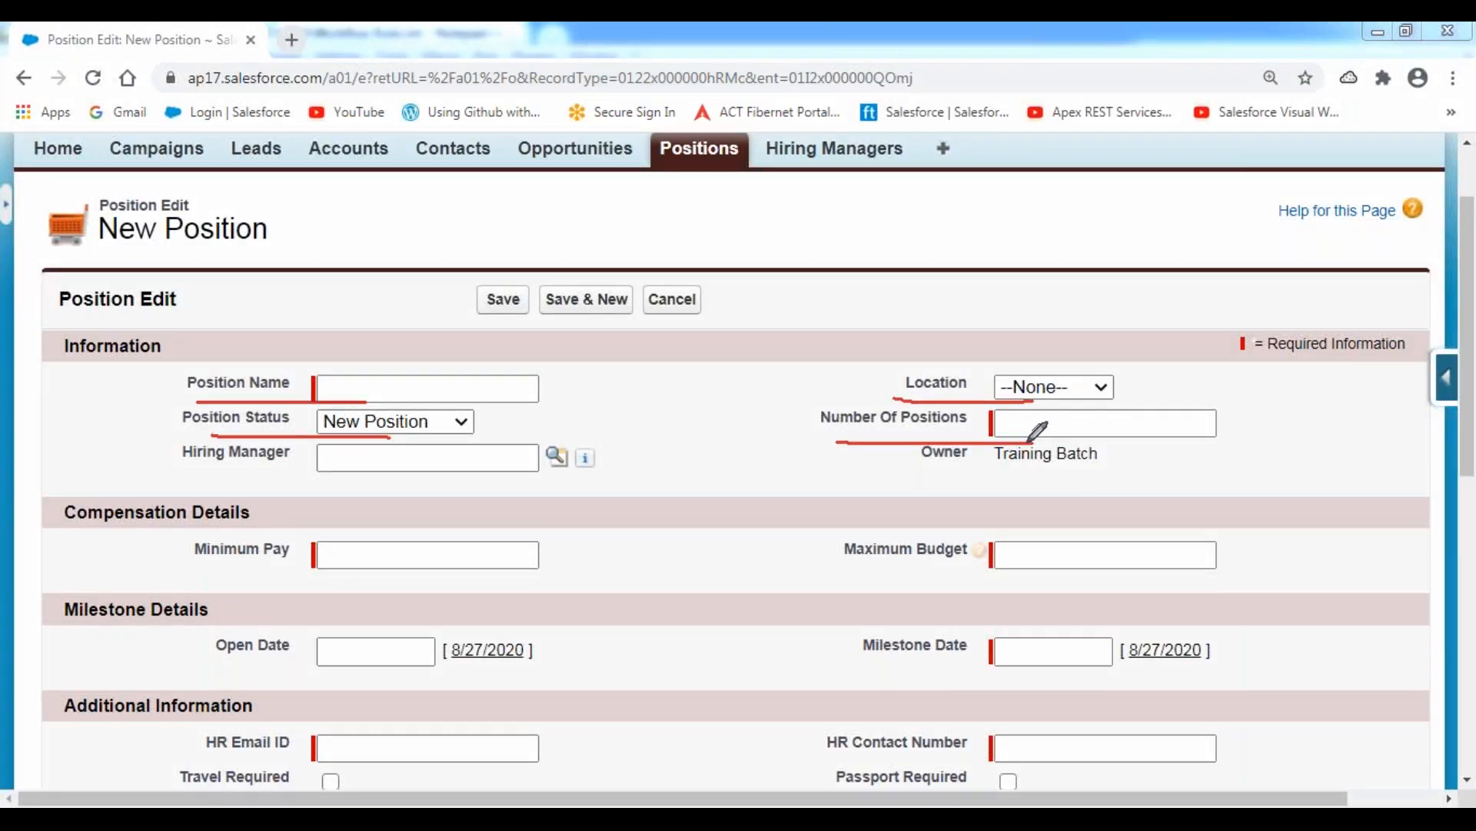
{"action": "left_click_drag", "start_coordinate": [200, 469], "coordinate": [390, 471]}
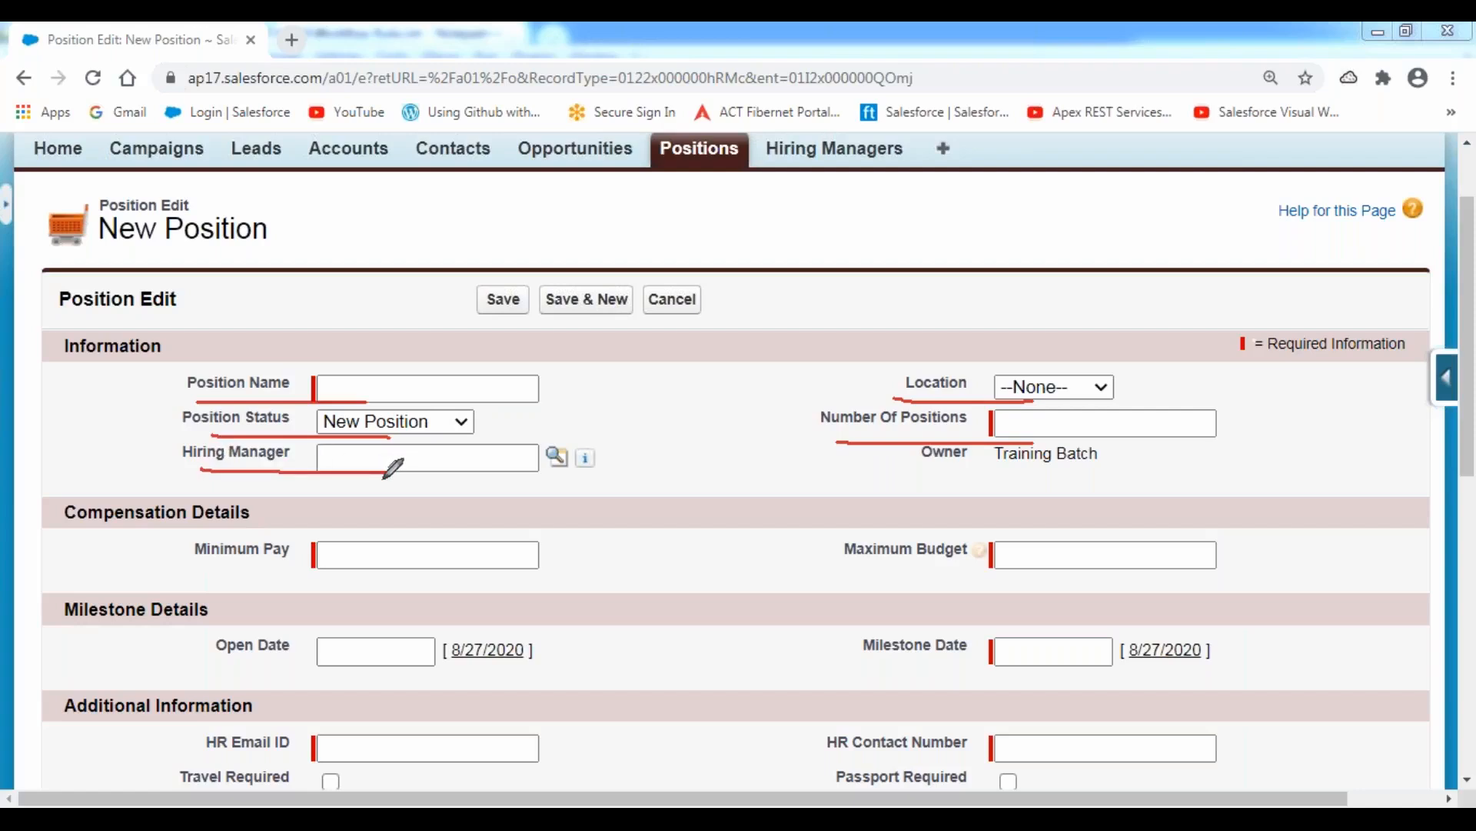
Underline Minimum Pay, Maximum Budget, Open Date, Milestone Date, HR Email ID and HR Contact Number in red.
{"action": "left_click_drag", "start_coordinate": [196, 572], "coordinate": [389, 575]}
{"action": "left_click_drag", "start_coordinate": [856, 573], "coordinate": [1000, 573]}
{"action": "left_click_drag", "start_coordinate": [229, 674], "coordinate": [427, 675]}
{"action": "left_click_drag", "start_coordinate": [882, 668], "coordinate": [1014, 669]}
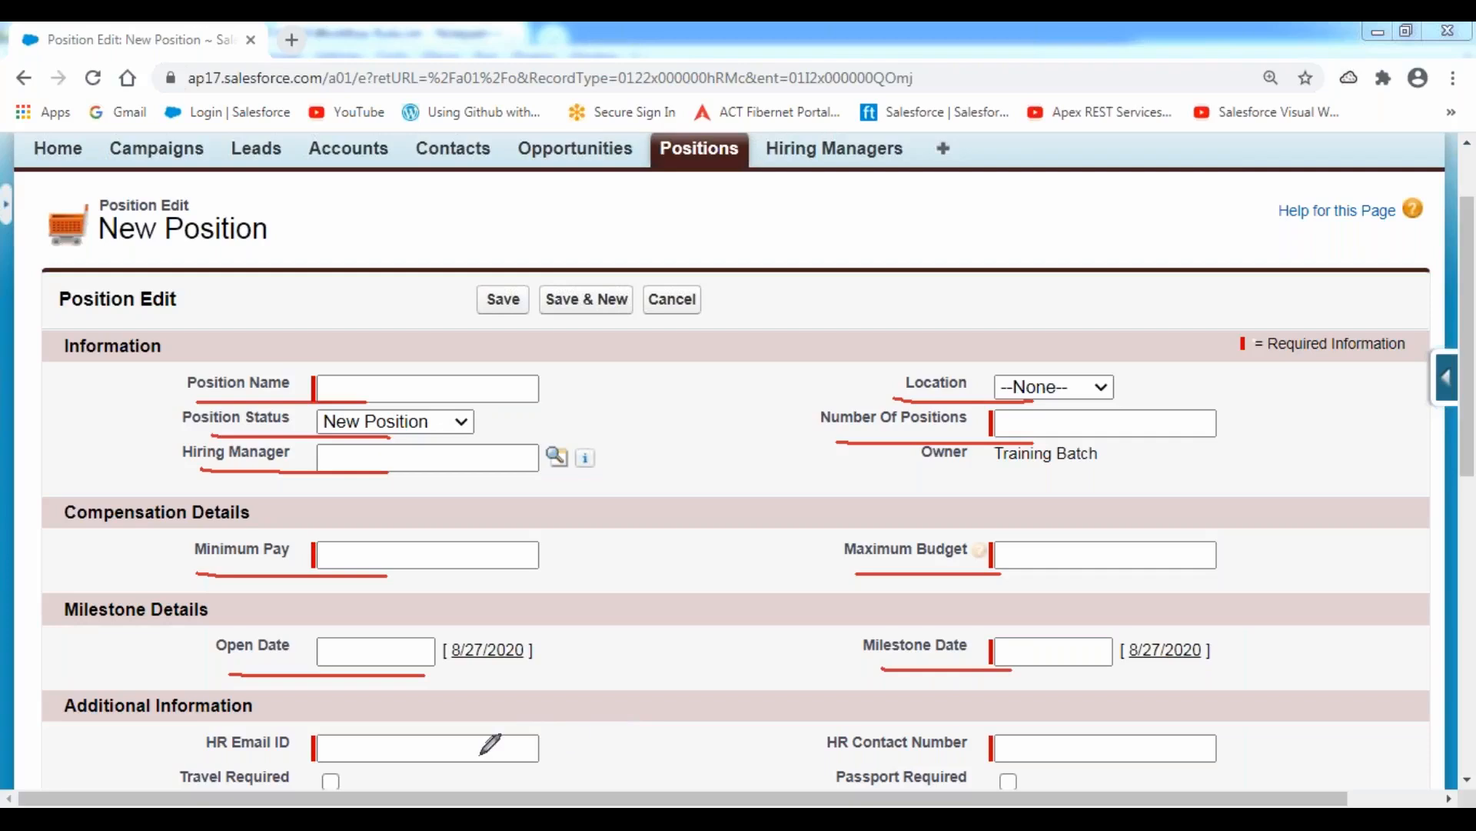
{"action": "left_click_drag", "start_coordinate": [212, 758], "coordinate": [307, 758]}
{"action": "left_click_drag", "start_coordinate": [832, 761], "coordinate": [970, 762]}
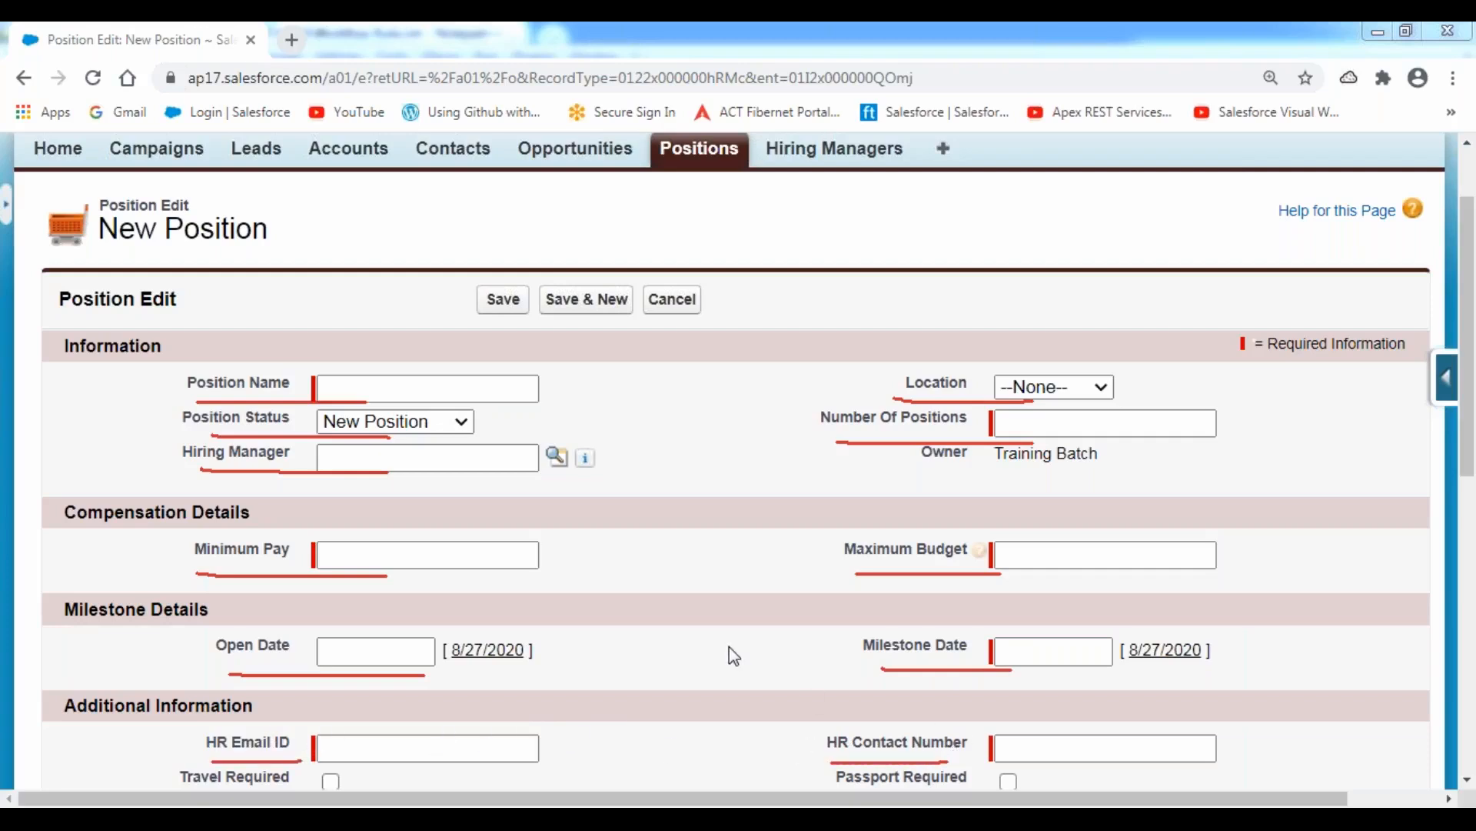
Highlight the Travel Required, Passport Required, Position Description and Skills Required field labels one after another.
{"action": "scroll", "coordinate": [746, 640], "scroll_direction": "down", "scroll_amount": 5}
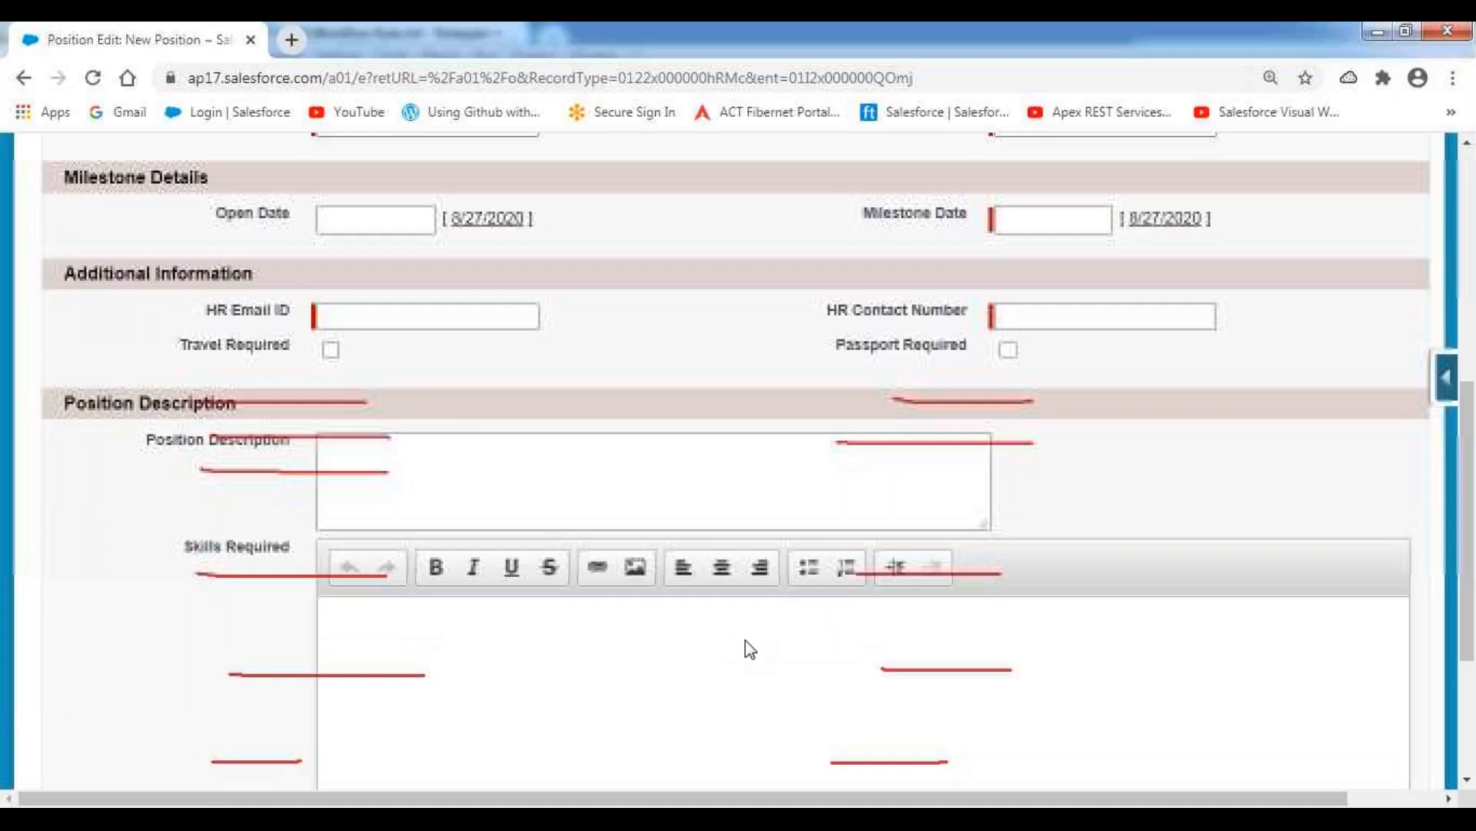
{"action": "left_click_drag", "start_coordinate": [182, 349], "coordinate": [296, 351]}
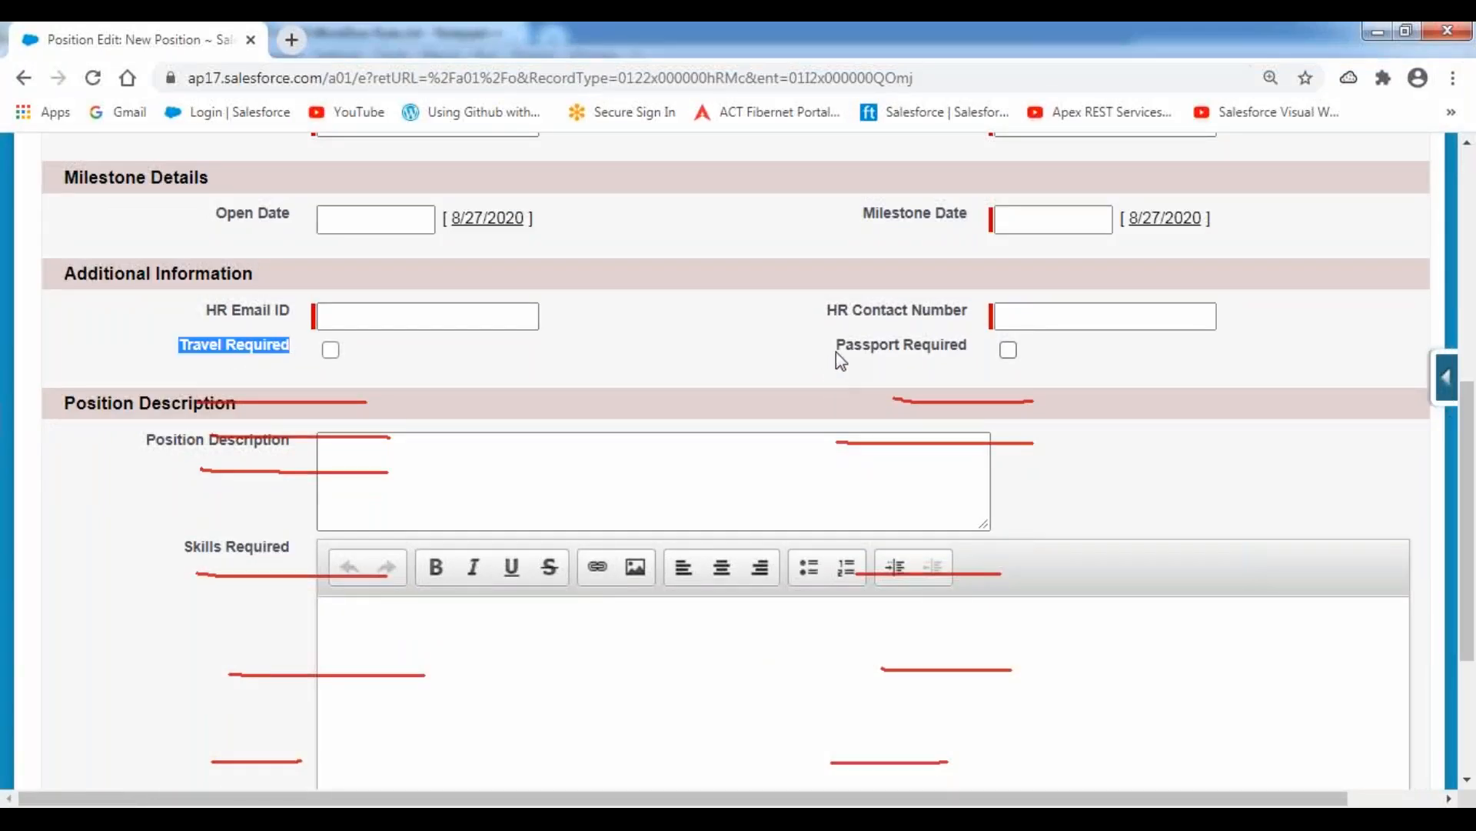
{"action": "left_click_drag", "start_coordinate": [837, 350], "coordinate": [973, 353]}
{"action": "left_click_drag", "start_coordinate": [146, 440], "coordinate": [296, 457]}
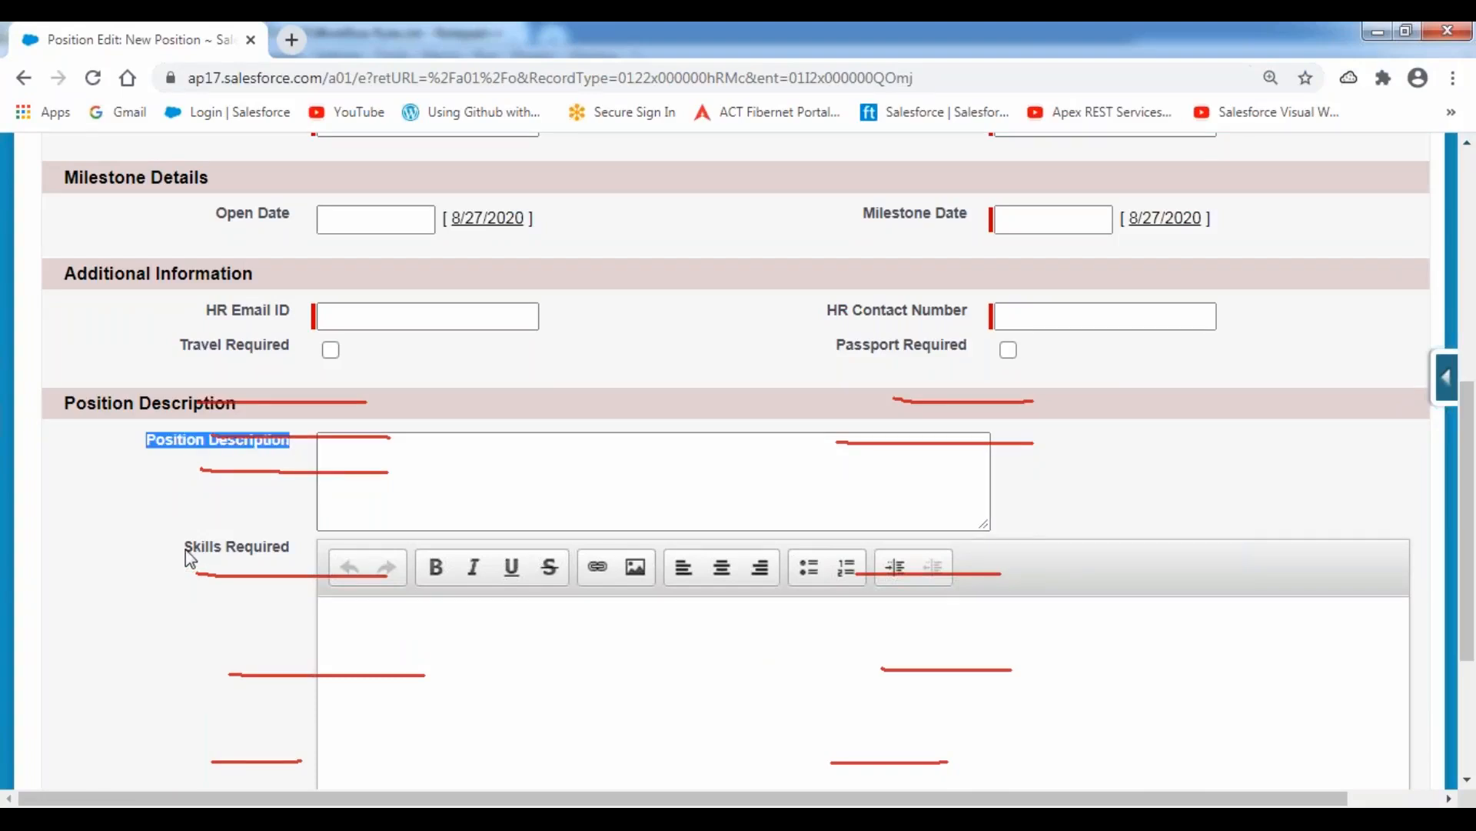
{"action": "left_click_drag", "start_coordinate": [191, 558], "coordinate": [277, 569]}
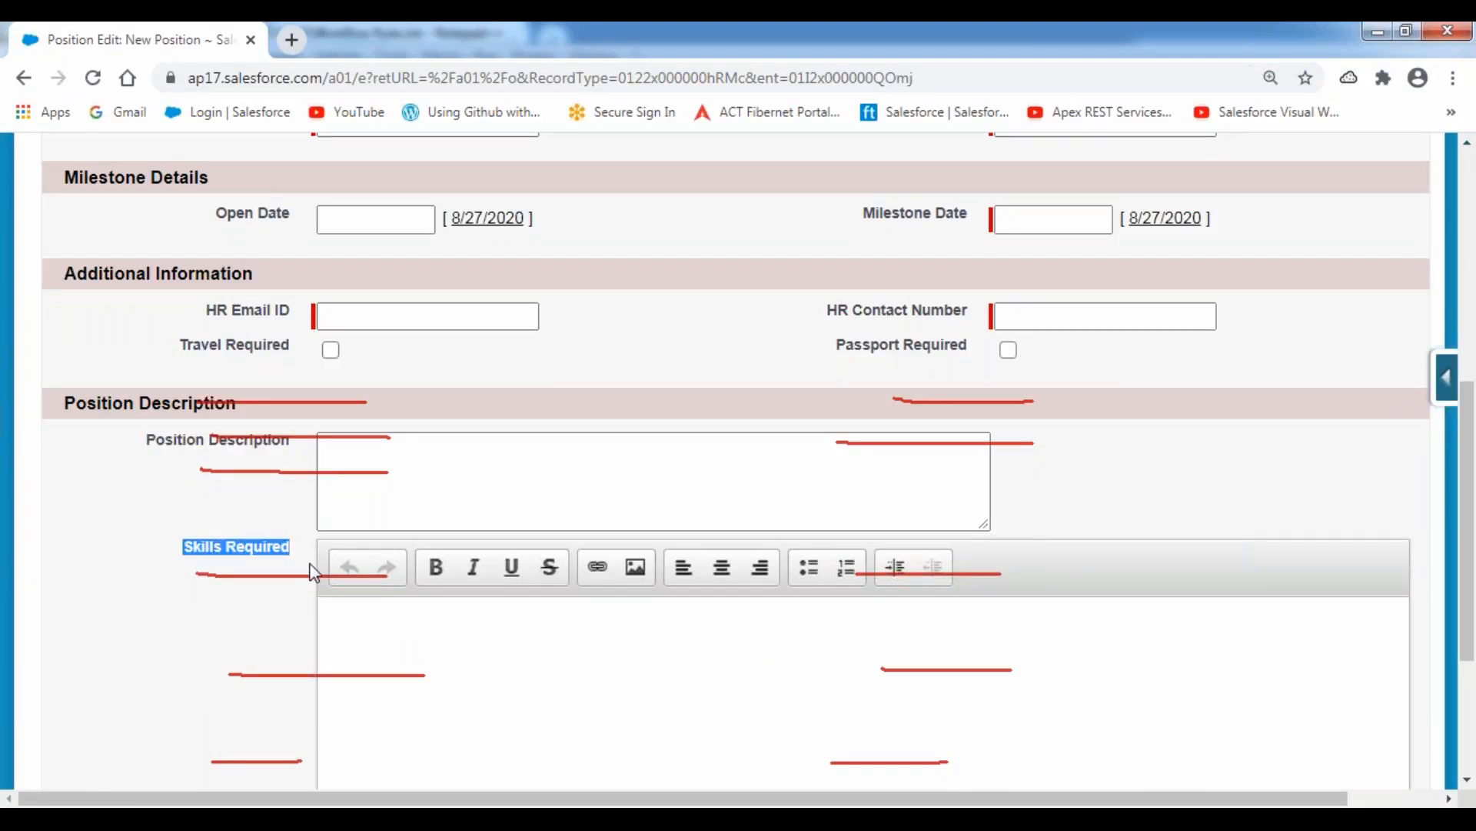
Return to the Information section of the New Position form and clear all red pen annotations.
{"action": "scroll", "coordinate": [314, 573], "scroll_direction": "down", "scroll_amount": 3}
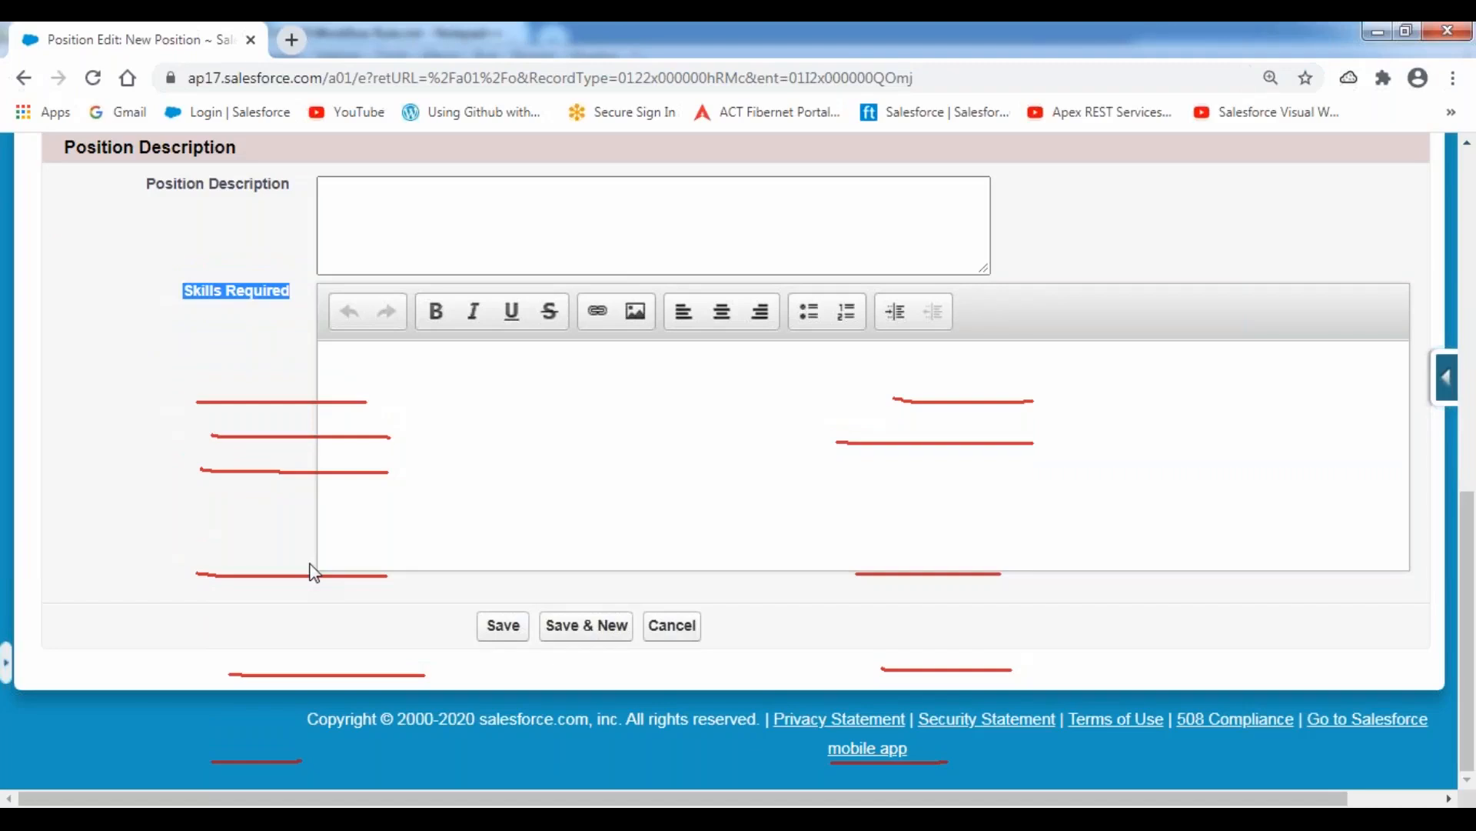
{"action": "scroll", "coordinate": [314, 573], "scroll_direction": "up", "scroll_amount": 5}
{"action": "scroll", "coordinate": [314, 573], "scroll_direction": "up", "scroll_amount": 5}
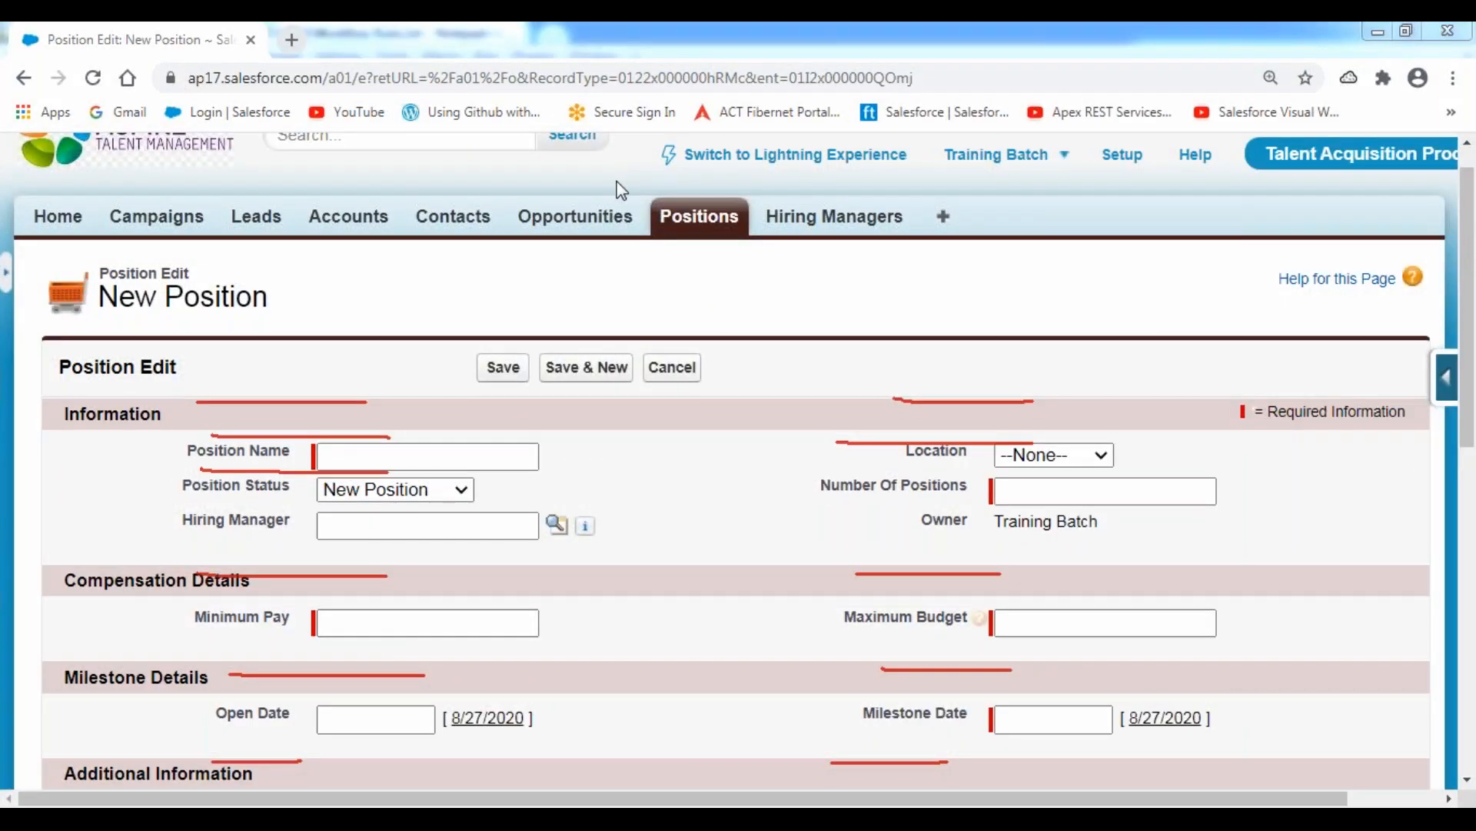
{"action": "left_click", "coordinate": [594, 186]}
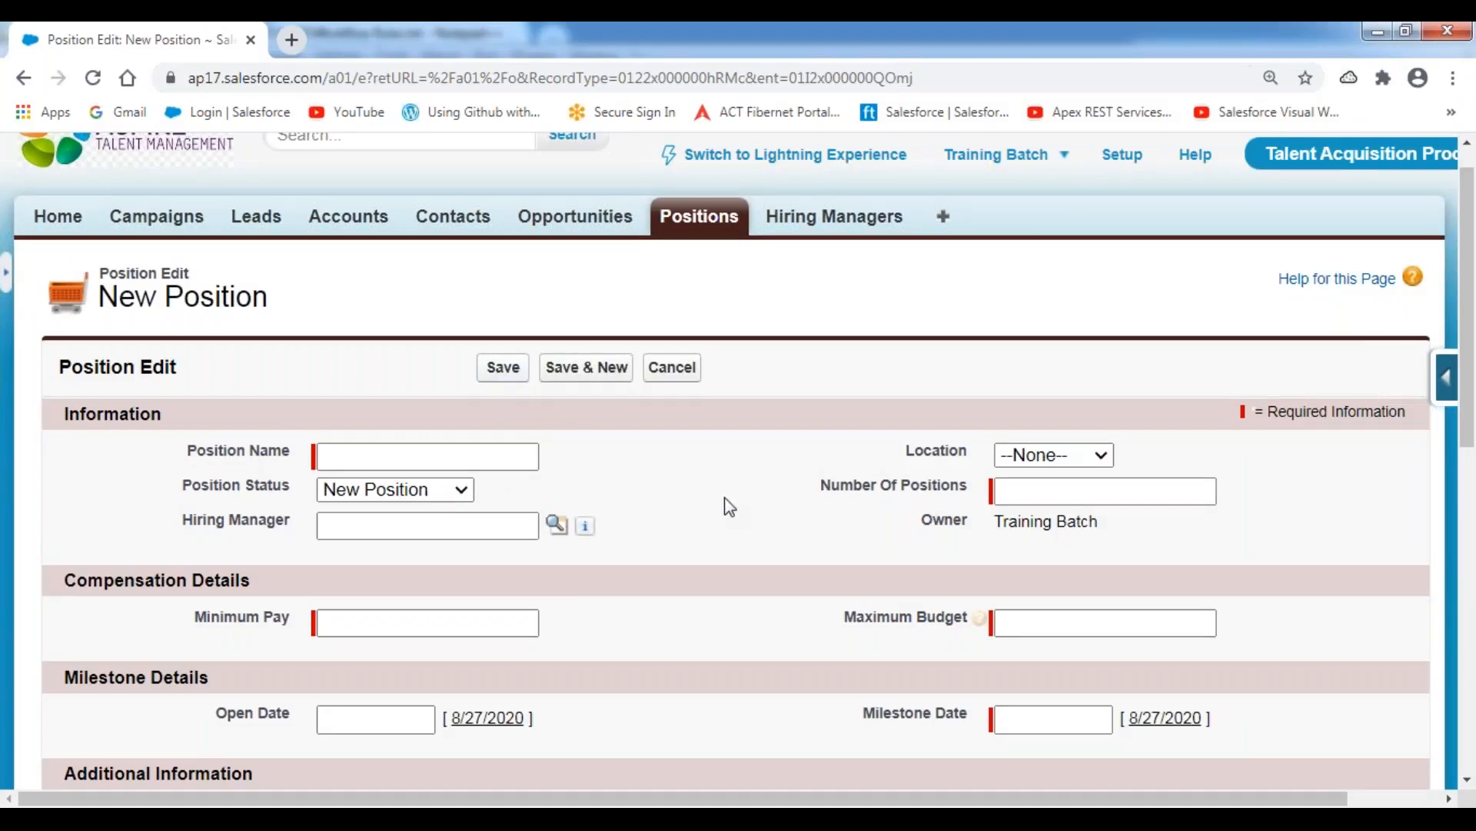
Draw red pen boxes around the HR Email ID and Milestone Date fields, and add a tick mark beside HR Email ID.
{"action": "scroll", "coordinate": [724, 498], "scroll_direction": "down", "scroll_amount": 3}
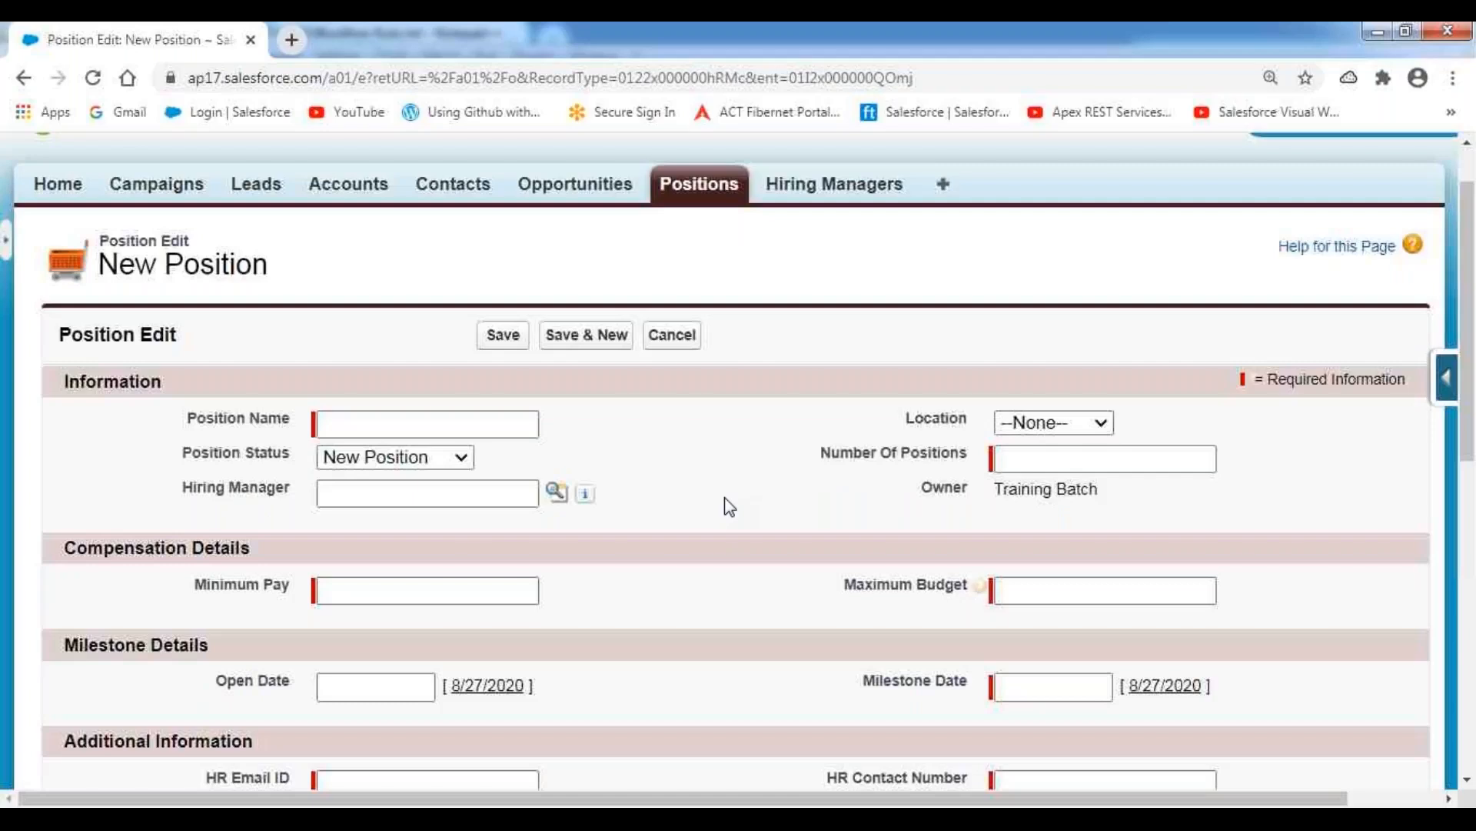
{"action": "scroll", "coordinate": [725, 498], "scroll_direction": "down", "scroll_amount": 2}
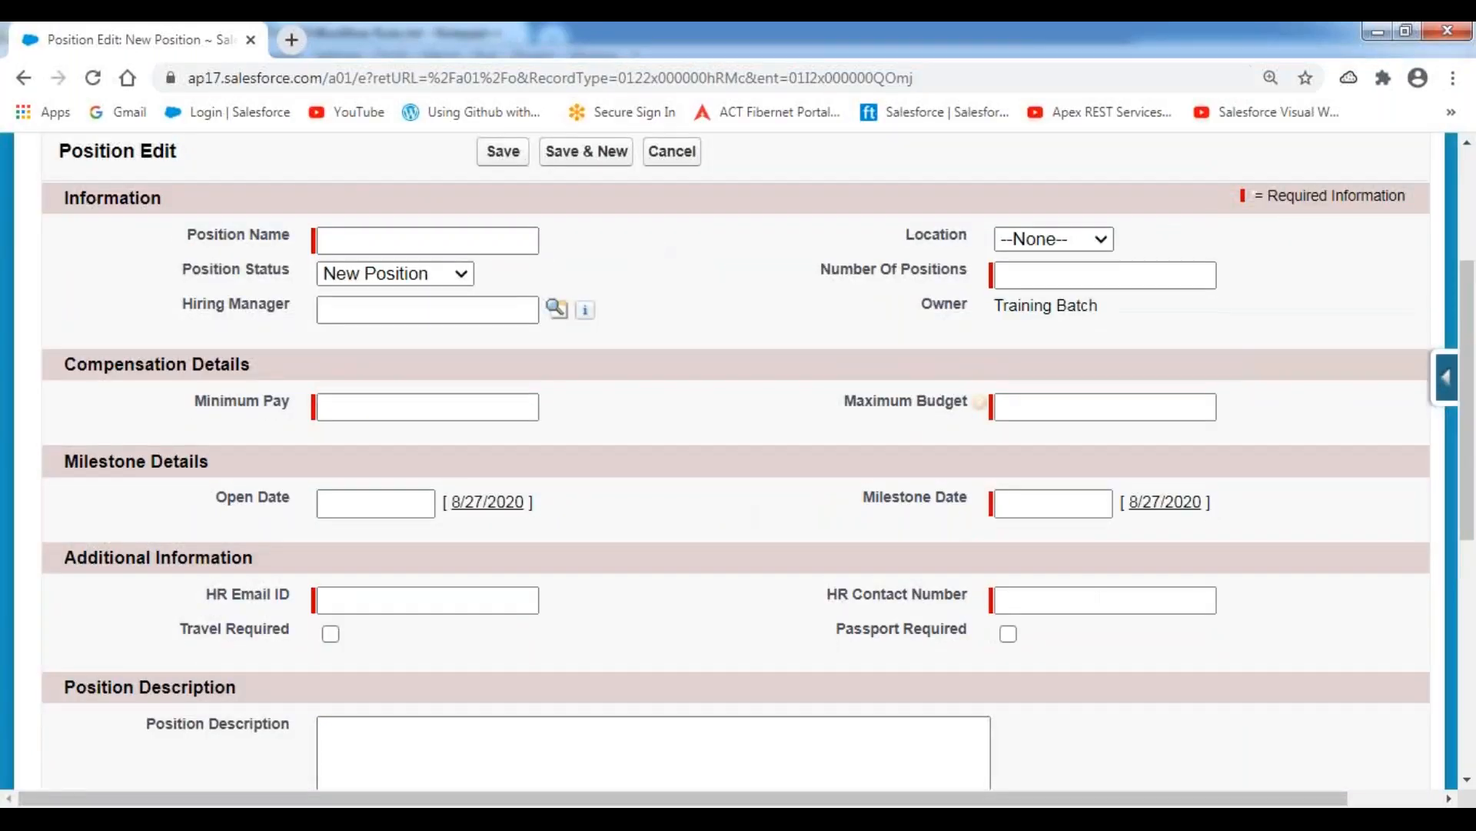
{"action": "left_click", "coordinate": [622, 84]}
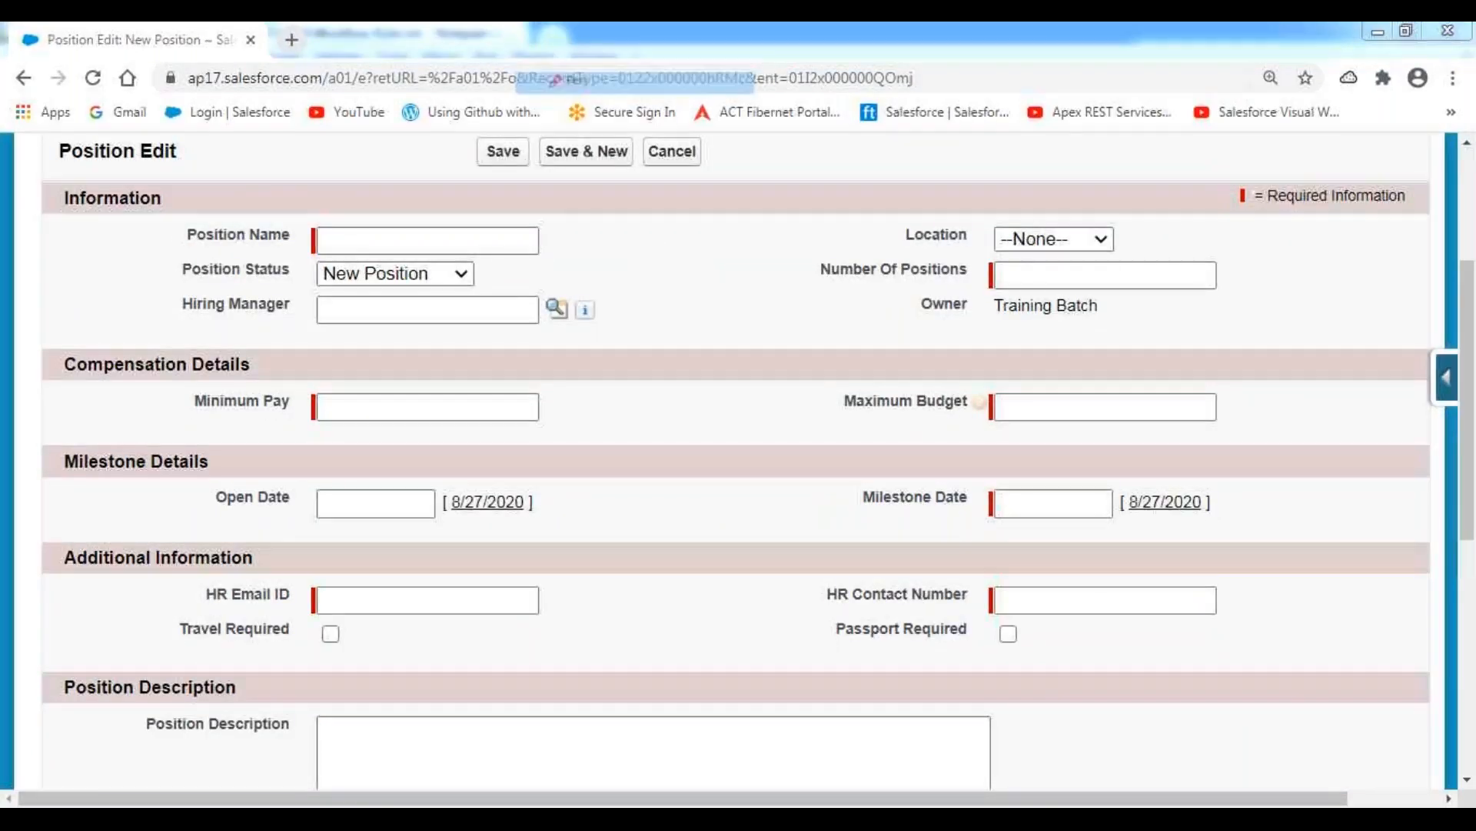
{"action": "mouse_move", "coordinate": [200, 613]}
{"action": "left_mouse_down"}
{"action": "mouse_move", "coordinate": [560, 613]}
{"action": "mouse_move", "coordinate": [556, 572]}
{"action": "mouse_move", "coordinate": [189, 571]}
{"action": "mouse_move", "coordinate": [188, 613]}
{"action": "mouse_move", "coordinate": [233, 614]}
{"action": "left_mouse_up"}
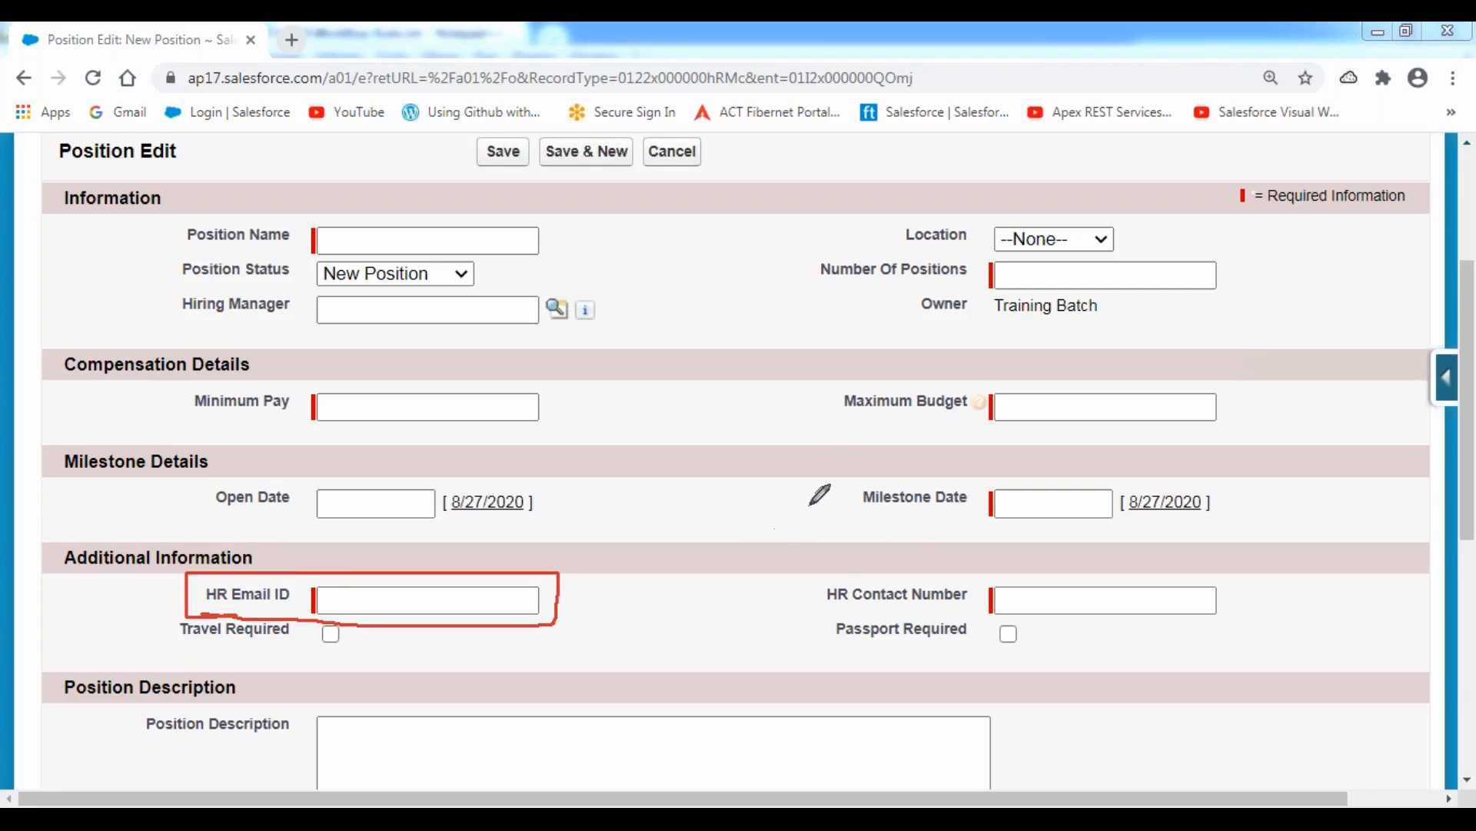
{"action": "mouse_move", "coordinate": [862, 530]}
{"action": "left_mouse_down"}
{"action": "mouse_move", "coordinate": [1208, 522]}
{"action": "mouse_move", "coordinate": [1221, 481]}
{"action": "mouse_move", "coordinate": [860, 483]}
{"action": "mouse_move", "coordinate": [876, 529]}
{"action": "left_mouse_up"}
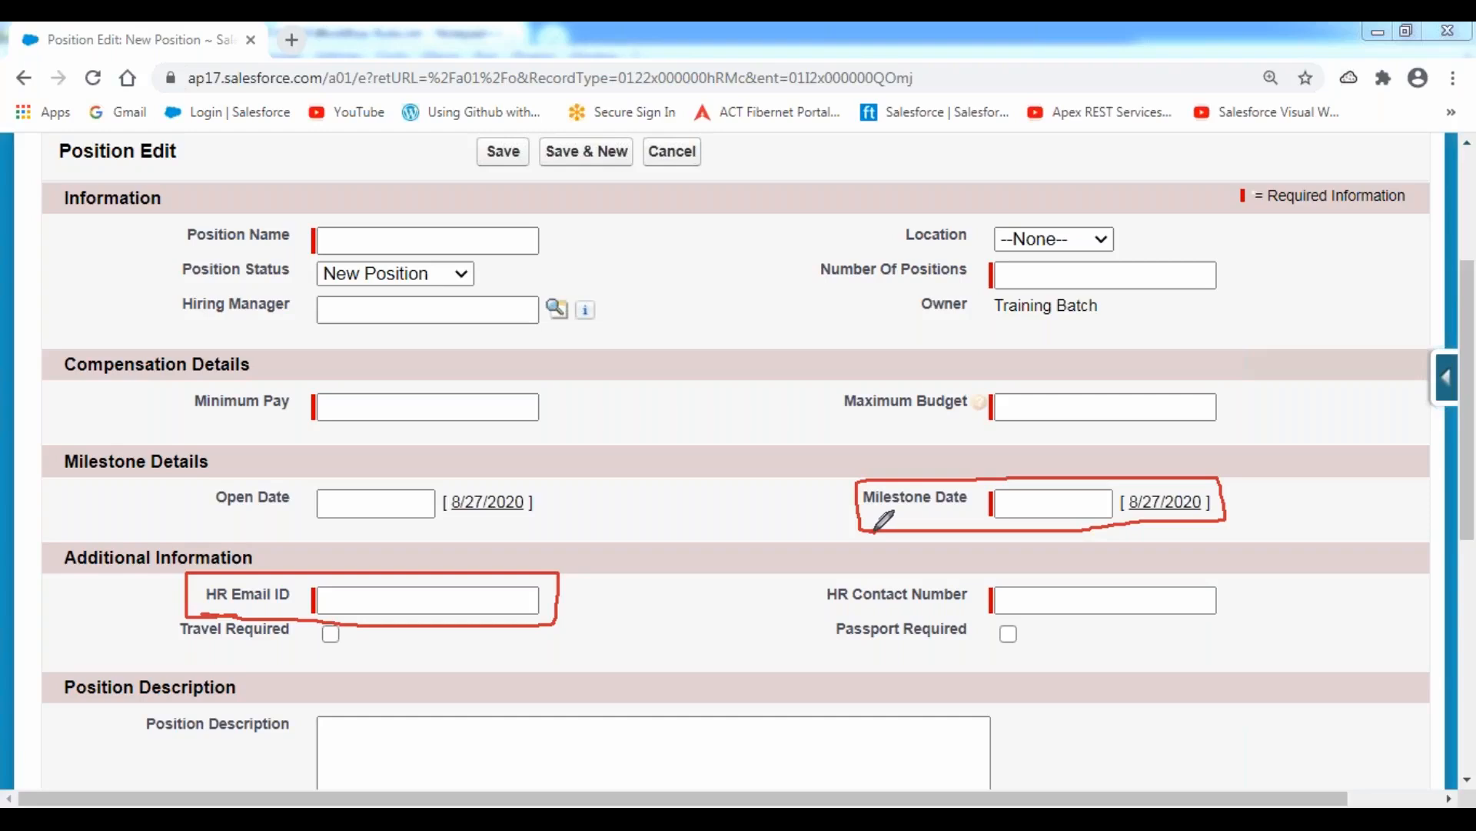
{"action": "mouse_move", "coordinate": [565, 596]}
{"action": "left_mouse_down"}
{"action": "mouse_move", "coordinate": [599, 590]}
{"action": "mouse_move", "coordinate": [632, 553]}
{"action": "left_mouse_up"}
Draw five short horizontal red lines one below another under the boxed Milestone Date field.
{"action": "left_click_drag", "start_coordinate": [858, 547], "coordinate": [1057, 547]}
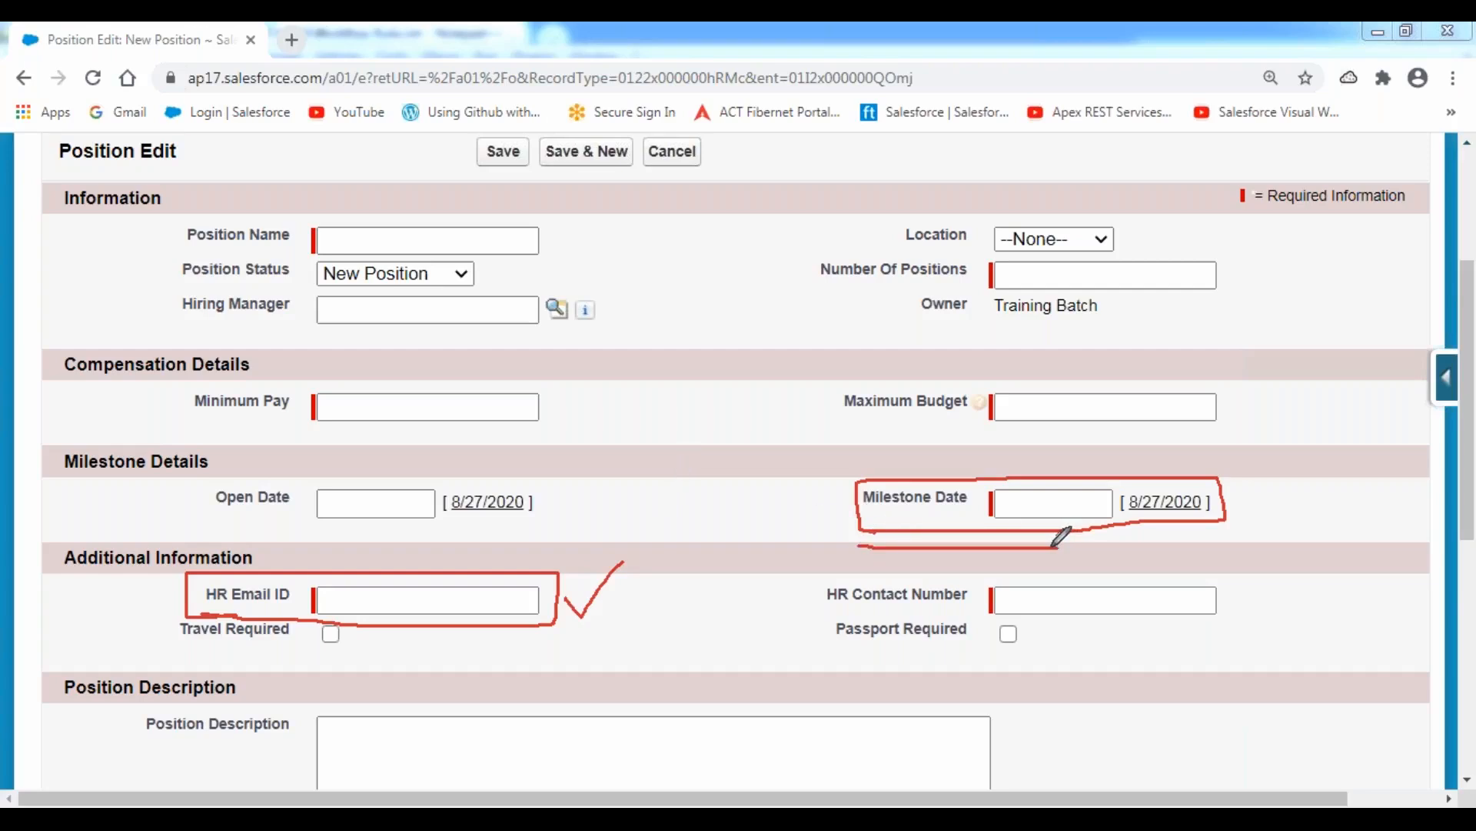
{"action": "left_click_drag", "start_coordinate": [859, 573], "coordinate": [1050, 572]}
{"action": "left_click_drag", "start_coordinate": [856, 613], "coordinate": [1013, 614]}
{"action": "left_click_drag", "start_coordinate": [860, 640], "coordinate": [1007, 636]}
{"action": "left_click_drag", "start_coordinate": [864, 677], "coordinate": [1008, 681]}
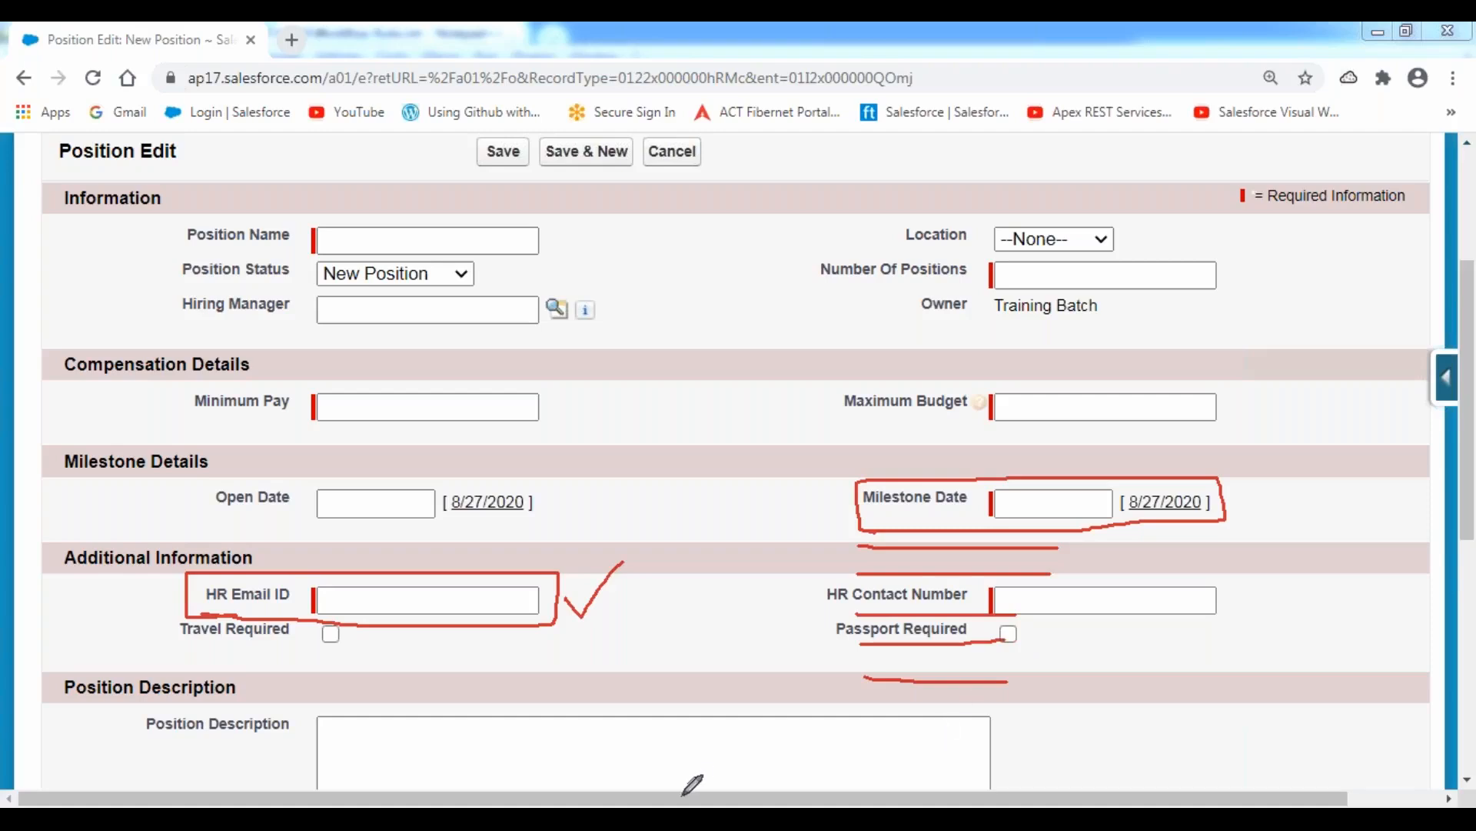
In the Workflow Rules.txt notes in Notepad++, clear the pen marks and add a "UseCase:" heading underlined with equals signs below the last note.
{"action": "key", "text": "alt+Tab"}
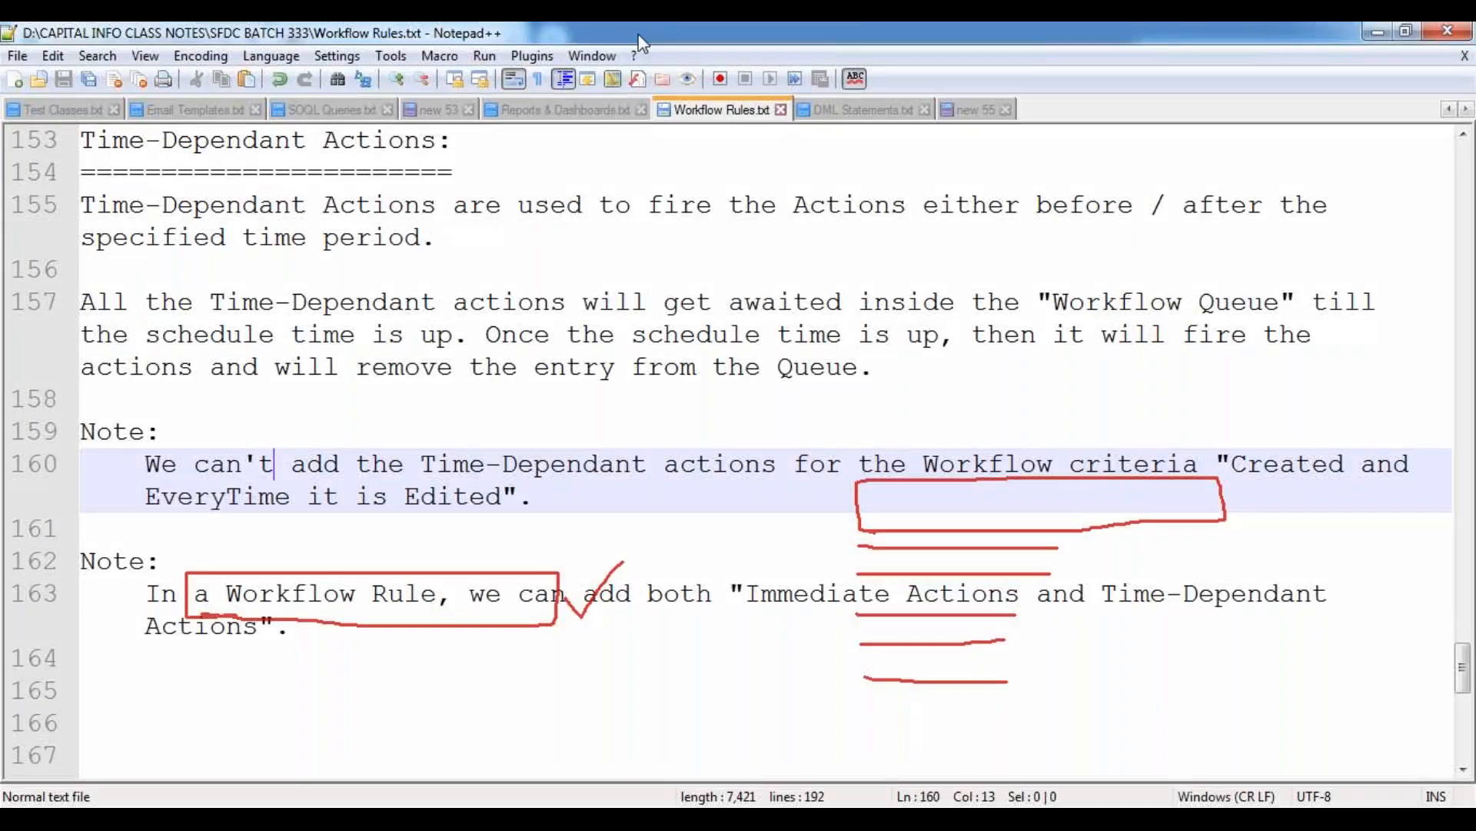
{"action": "left_click", "coordinate": [625, 173]}
{"action": "left_click", "coordinate": [90, 666]}
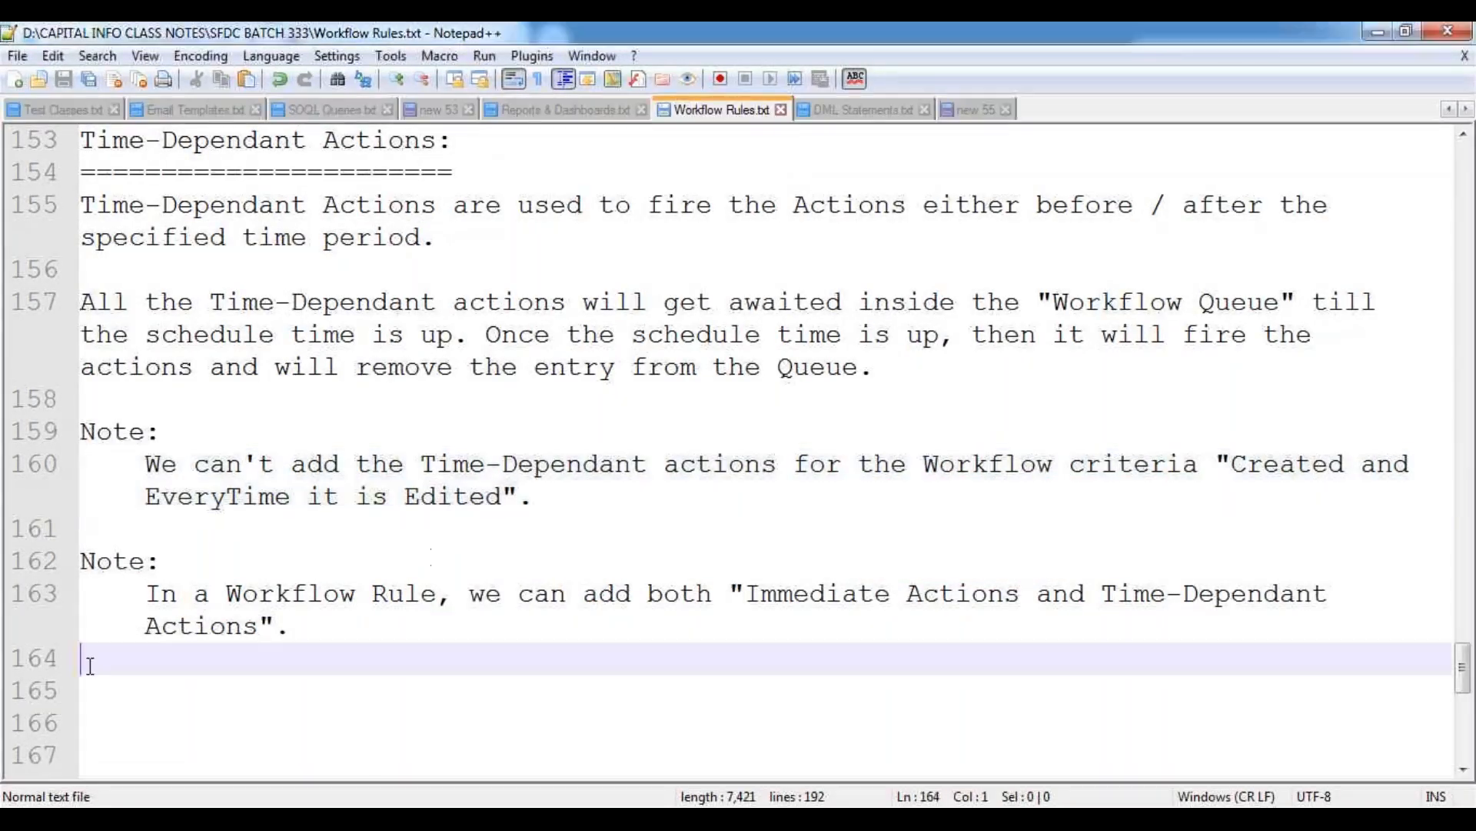
{"action": "key", "text": "Return"}
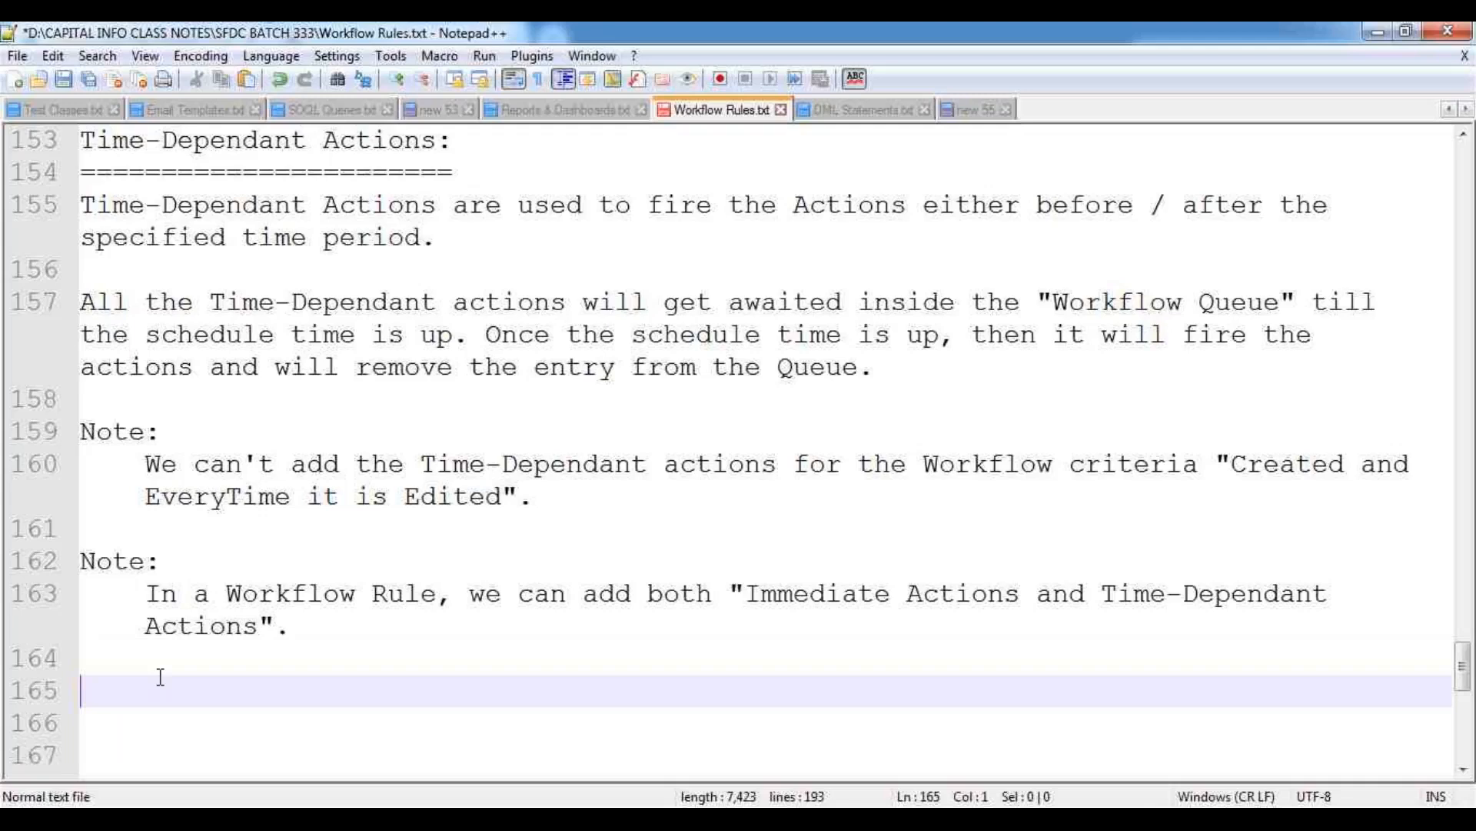
{"action": "type", "text": "UseCase:"}
{"action": "key", "text": "Return"}
{"action": "type", "text": "========"}
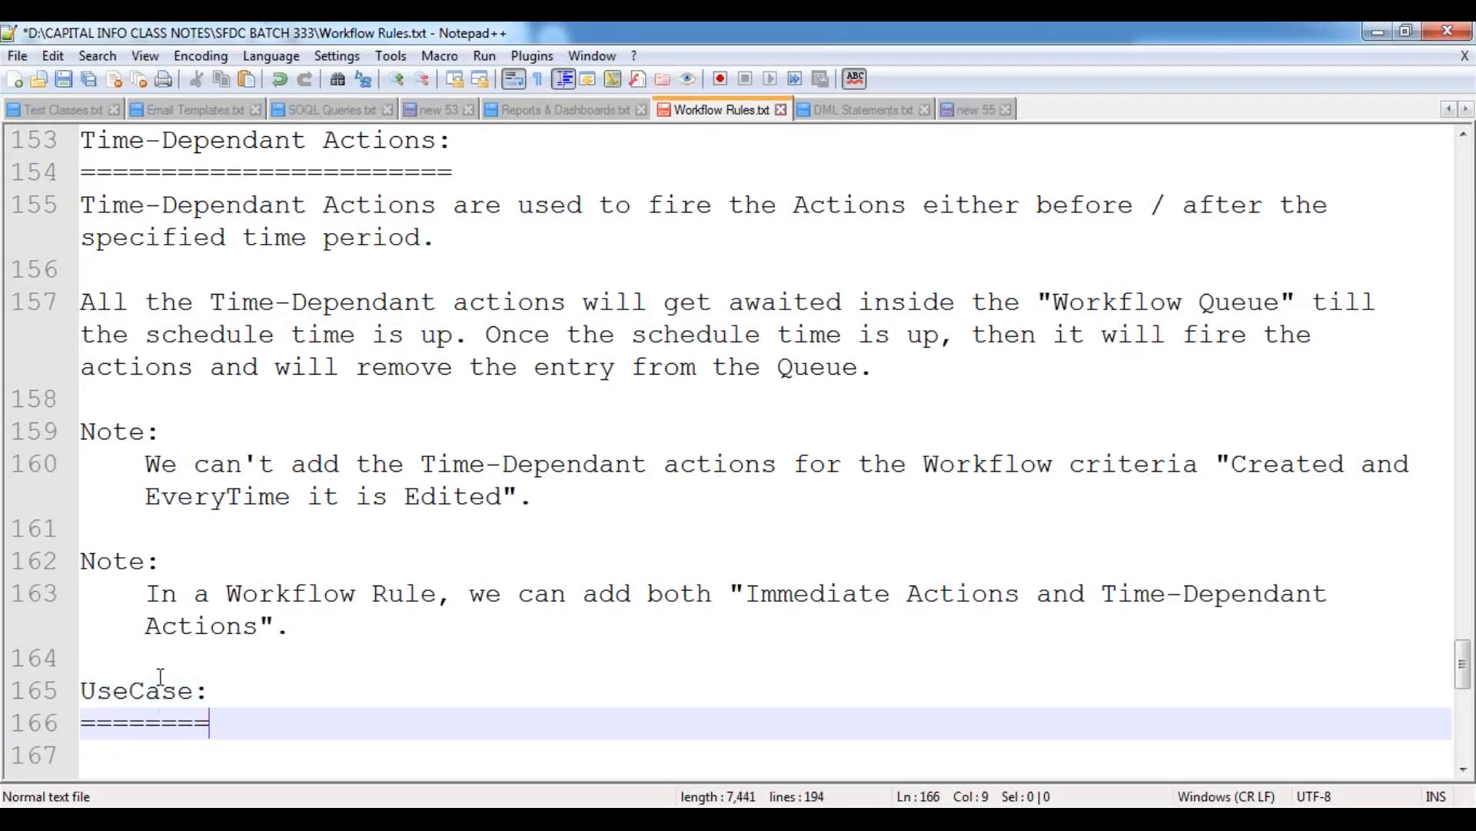
Under the UseCase heading, write the indented text "Configure a Workflow Rule, To Notify the HR Person".
{"action": "key", "text": "Return"}
{"action": "key", "text": "Tab"}
{"action": "type", "text": "C"}
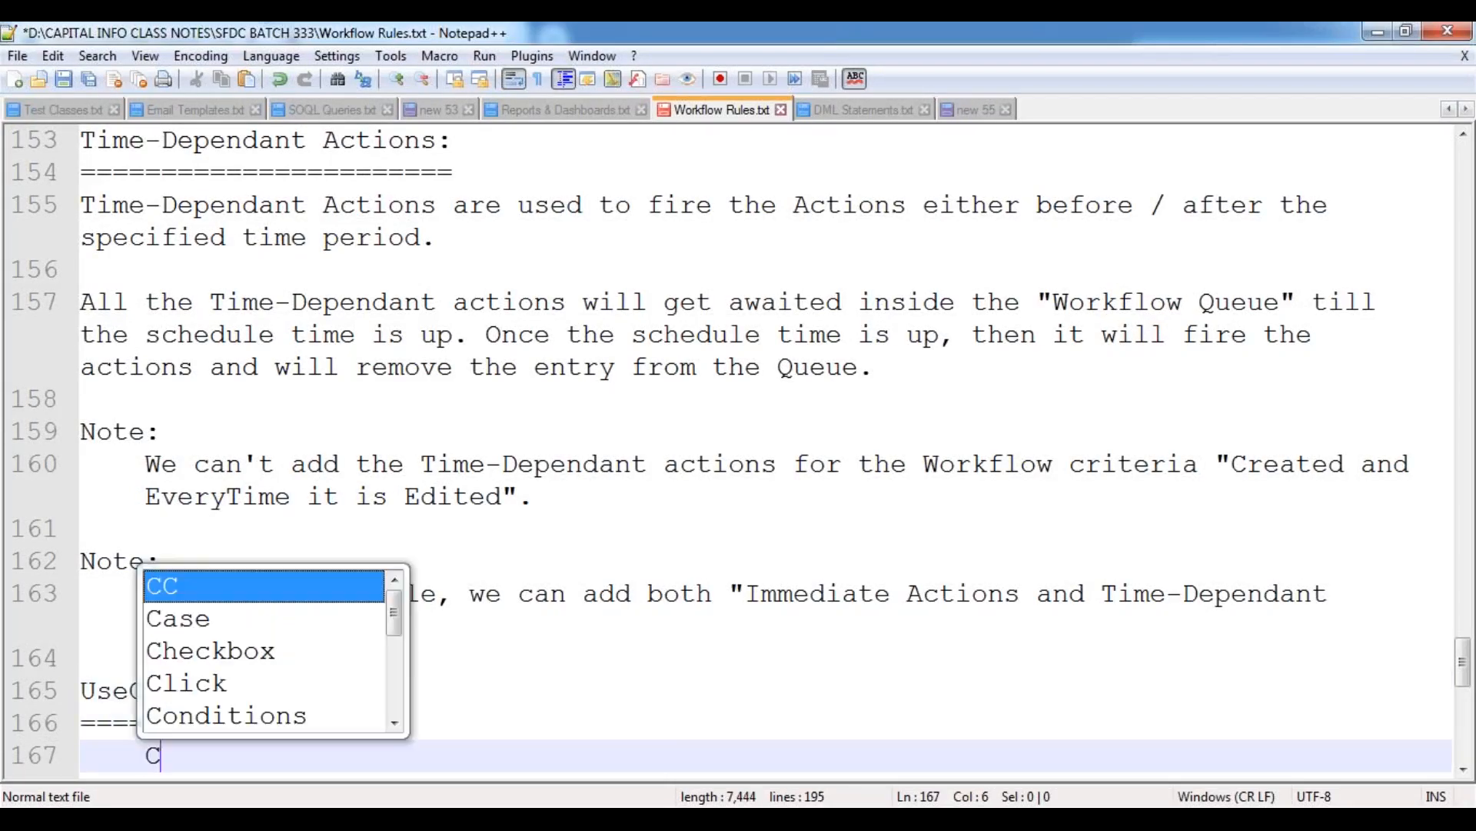
{"action": "type", "text": "onfigure a Wor"}
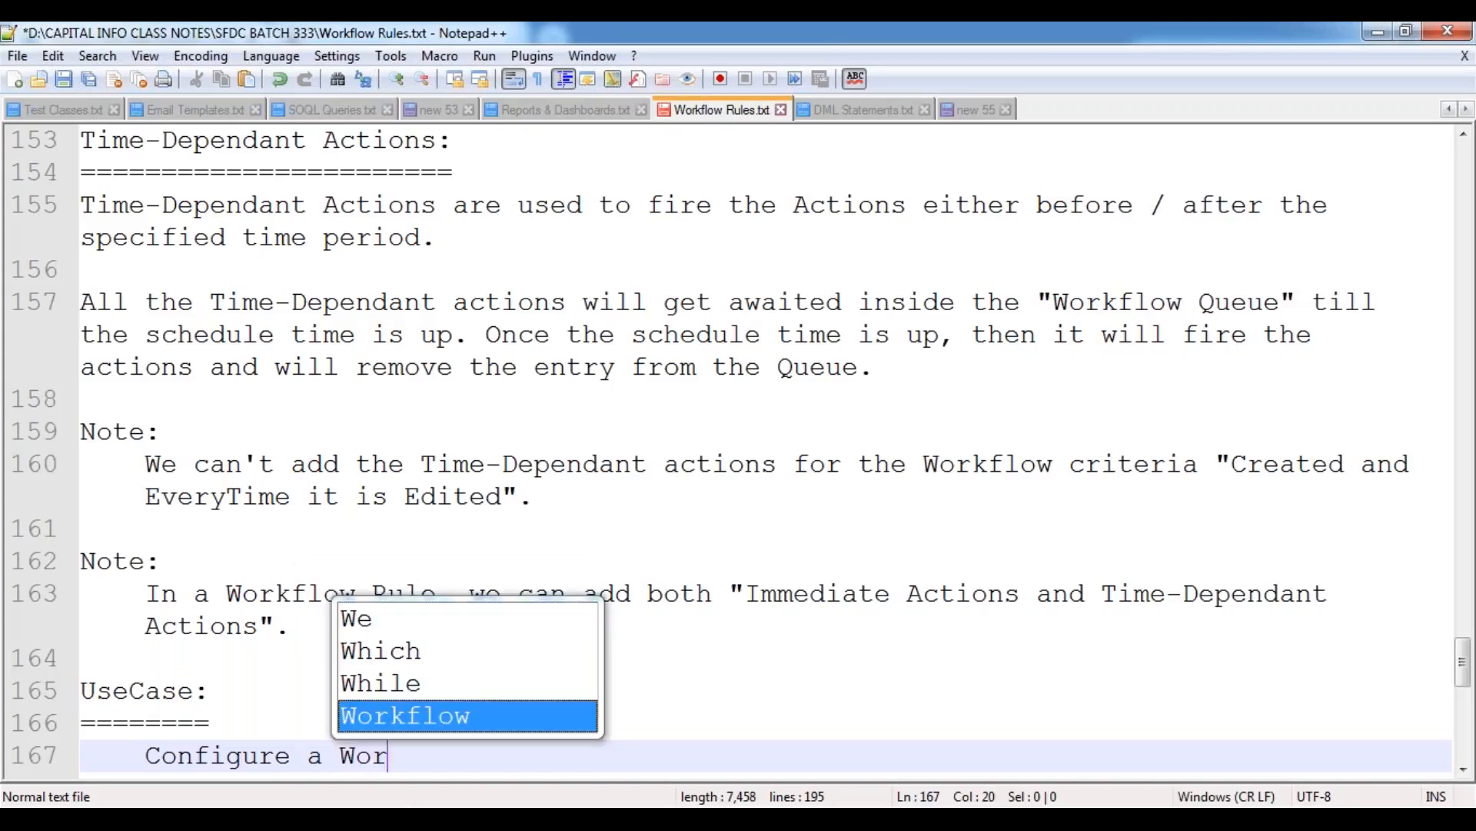
{"action": "key", "text": "Return"}
{"action": "type", "text": "Rul"}
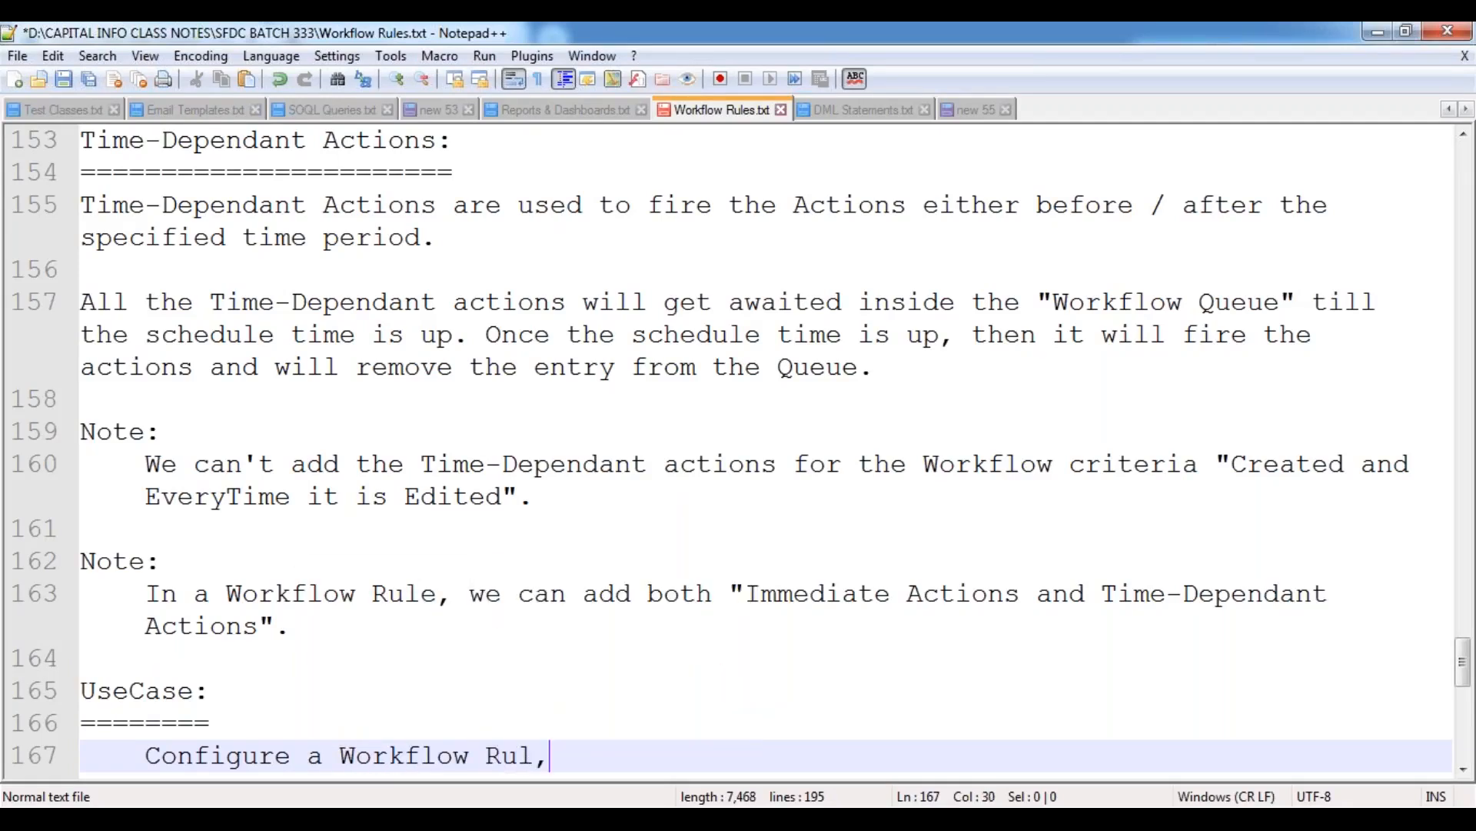
{"action": "type", "text": "e,"}
{"action": "scroll", "coordinate": [542, 467], "scroll_direction": "down", "scroll_amount": 2}
{"action": "type", "text": "T"}
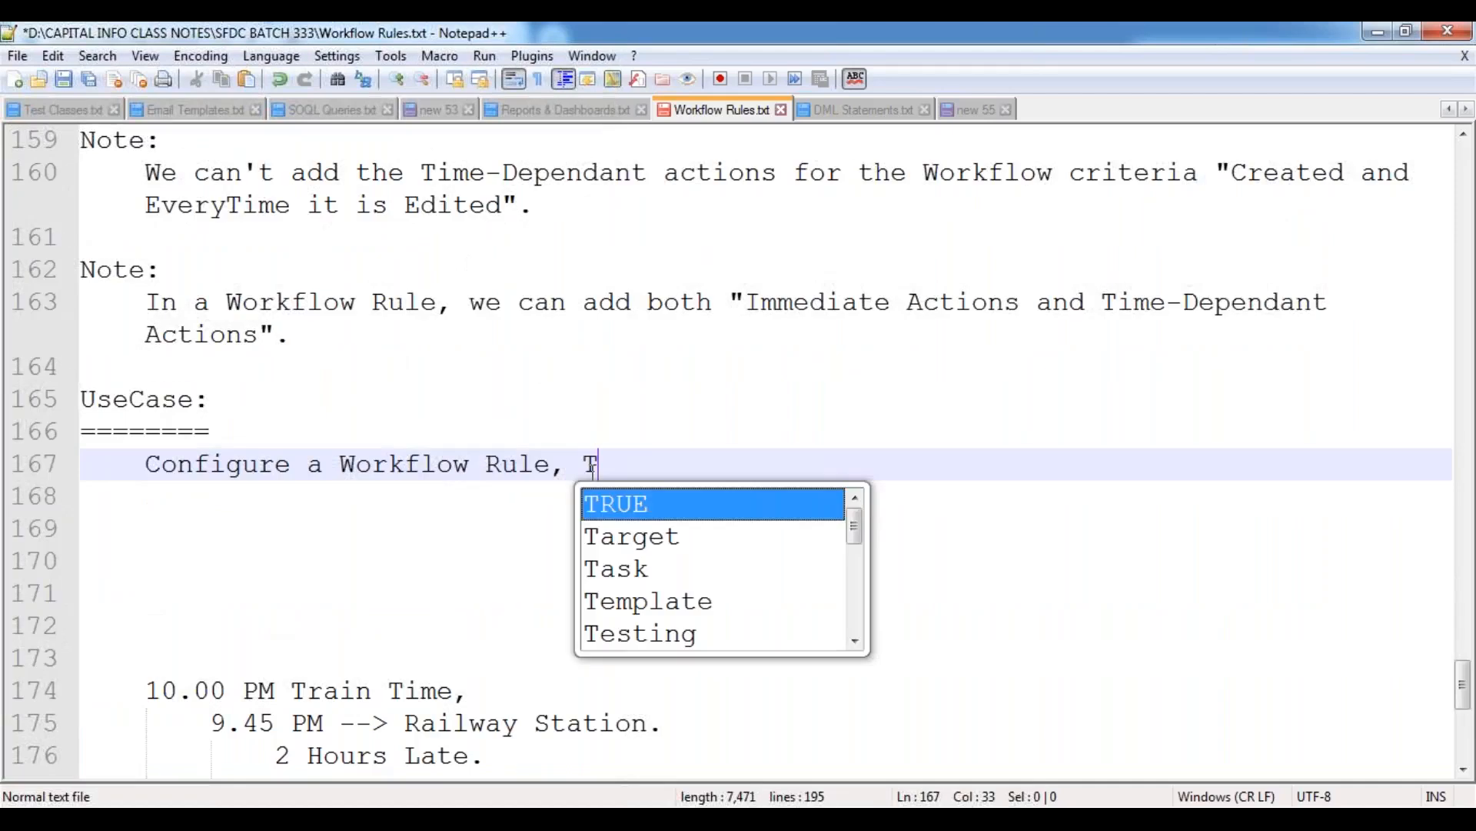
{"action": "type", "text": "o Notify th"}
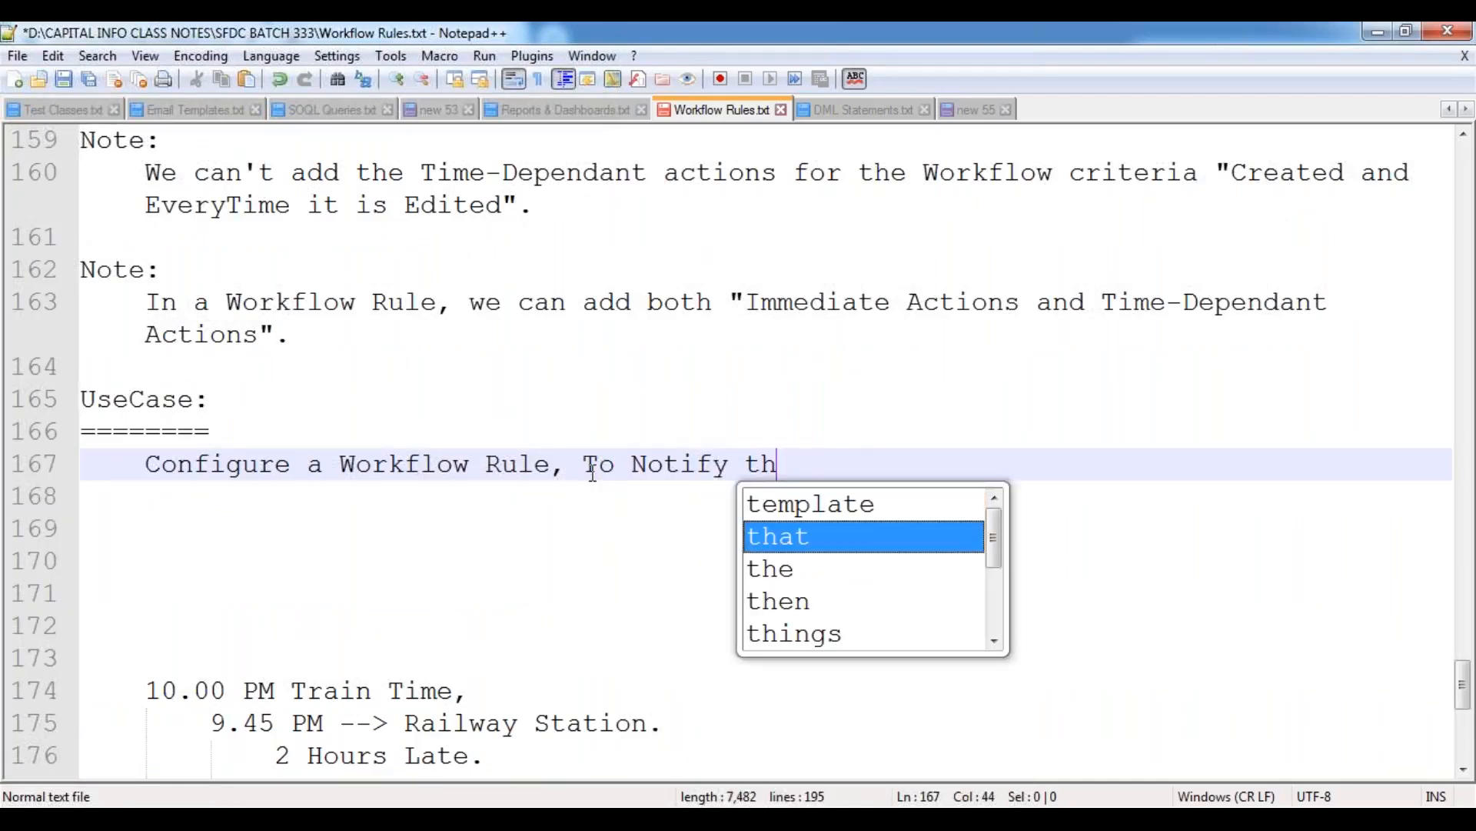
{"action": "type", "text": "e HR Person"}
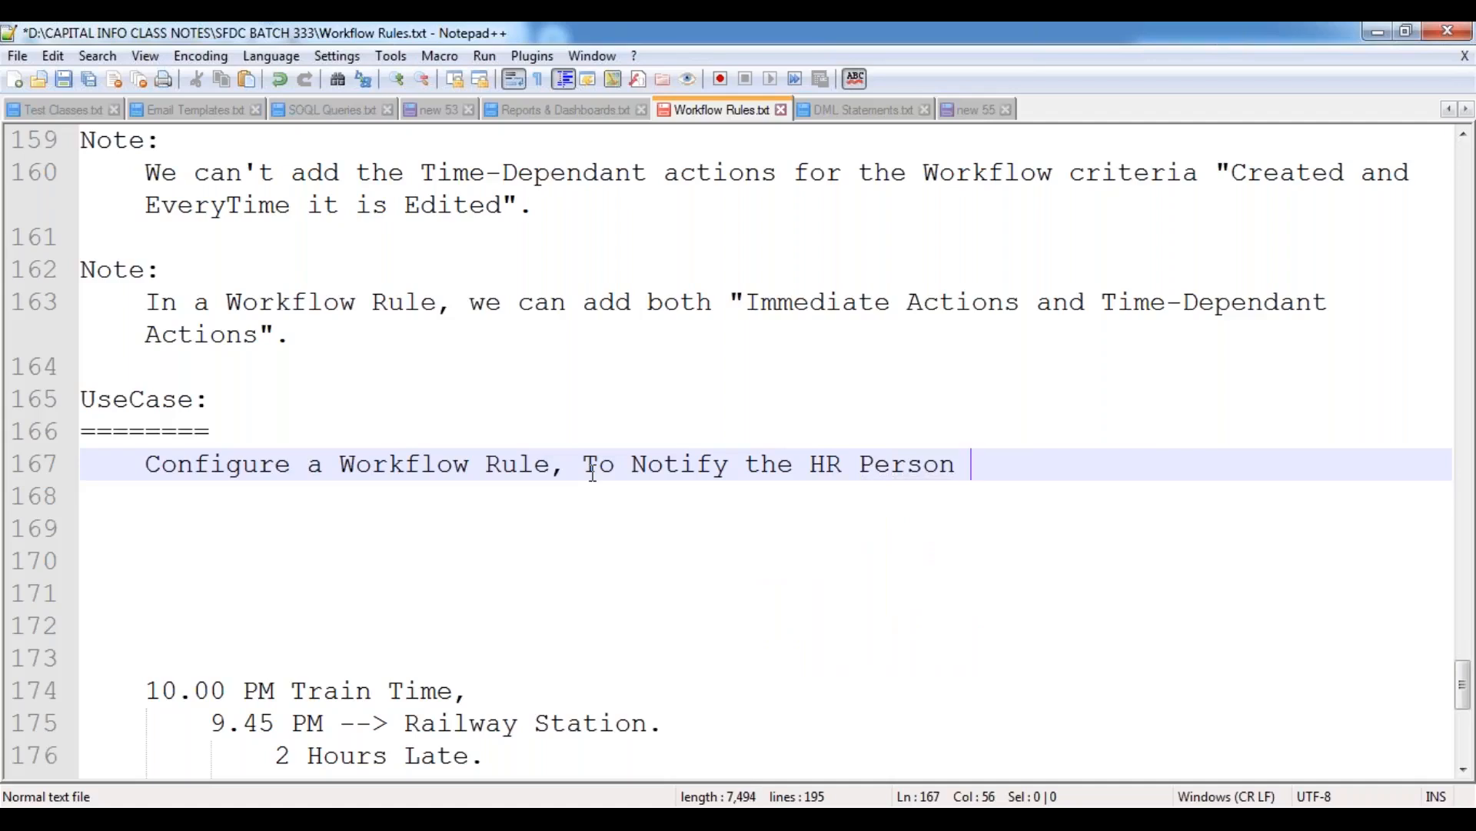
{"action": "type", "text": " uoi"}
Complete the use case sentence with "regarding the New Position Assignment.".
{"action": "key", "text": "BackSpace"}
{"action": "key", "text": "BackSpace"}
{"action": "key", "text": "BackSpace"}
{"action": "type", "text": "regard"}
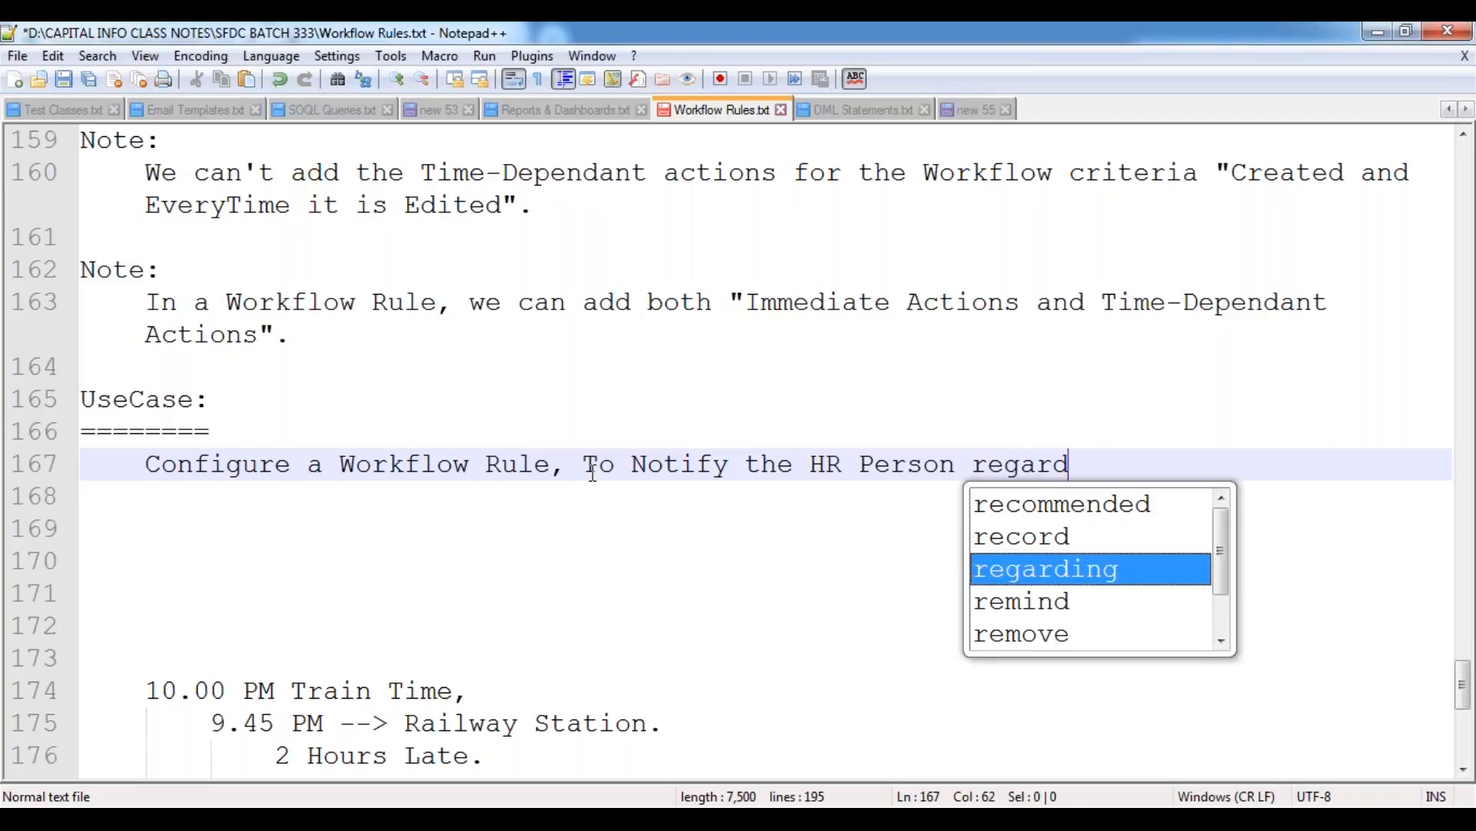
{"action": "type", "text": "ing the New Position As"}
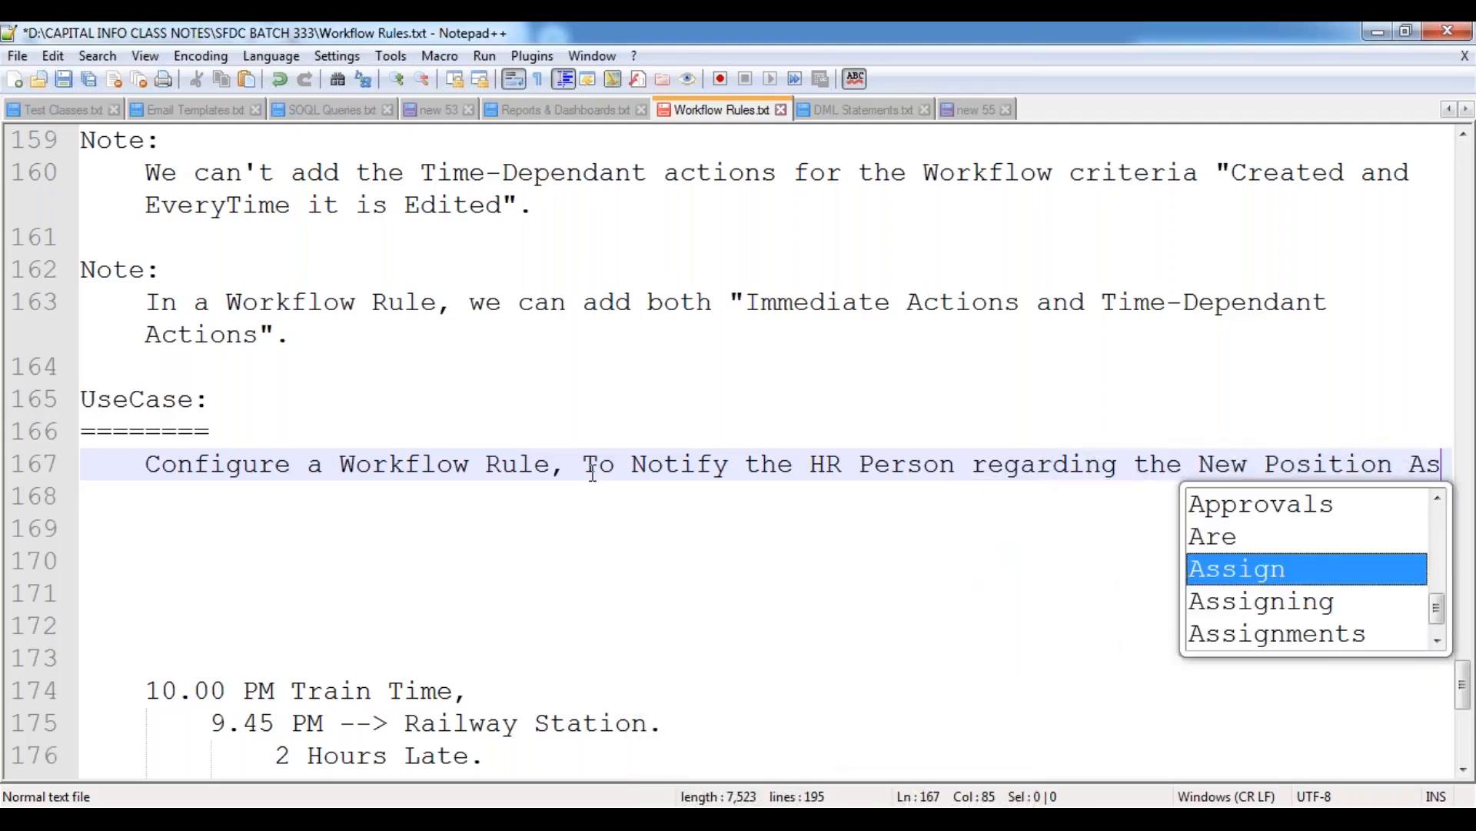
{"action": "type", "text": "sign"}
{"action": "key", "text": "BackSpace"}
{"action": "type", "text": "nment."}
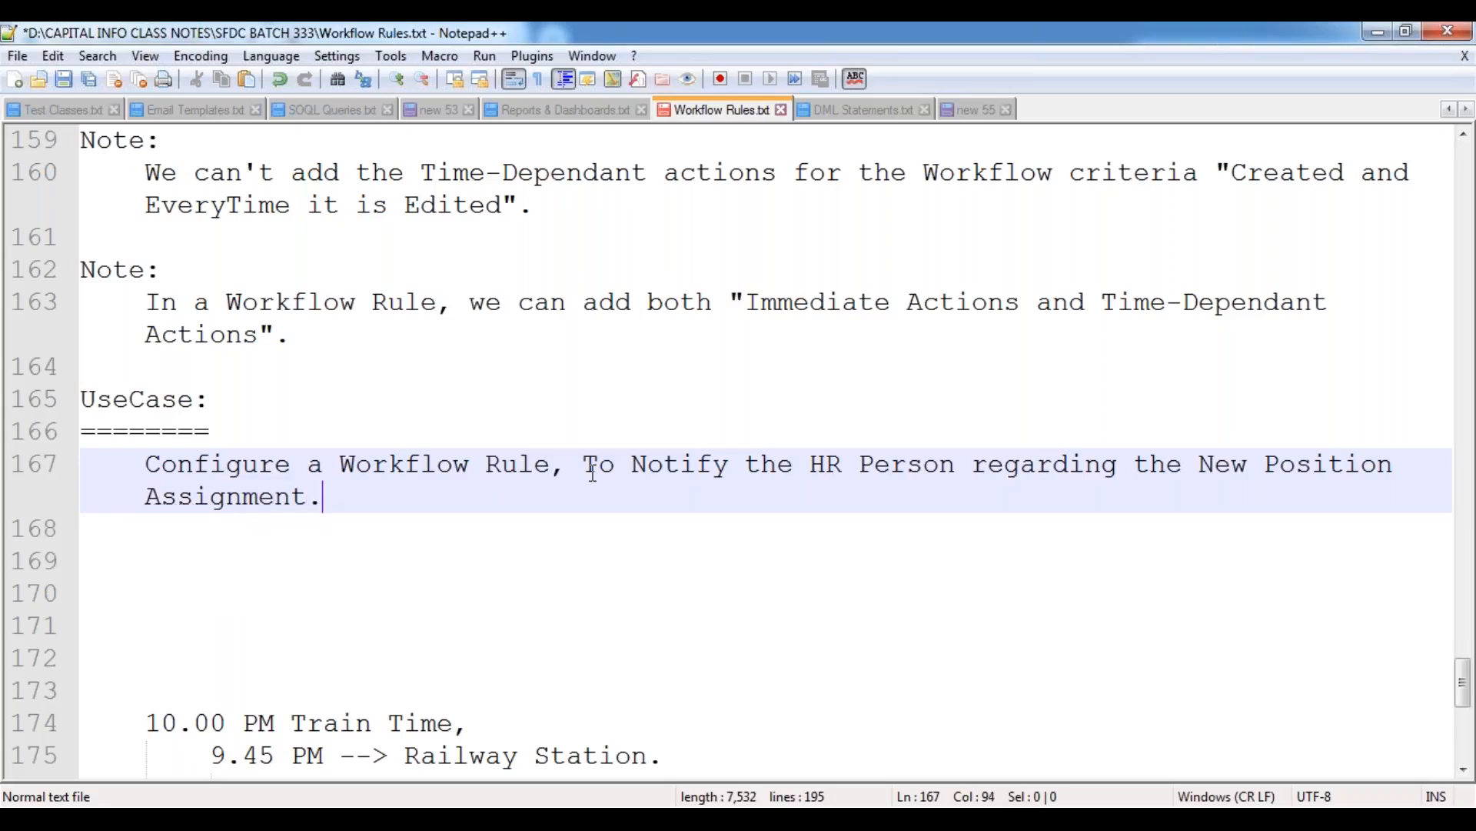
Leave a blank line and add the sentence "And send the Reminder Notification Alert, as below.", followed by another blank line.
{"action": "key", "text": "Return"}
{"action": "key", "text": "Return"}
{"action": "type", "text": "And send the Reminder "}
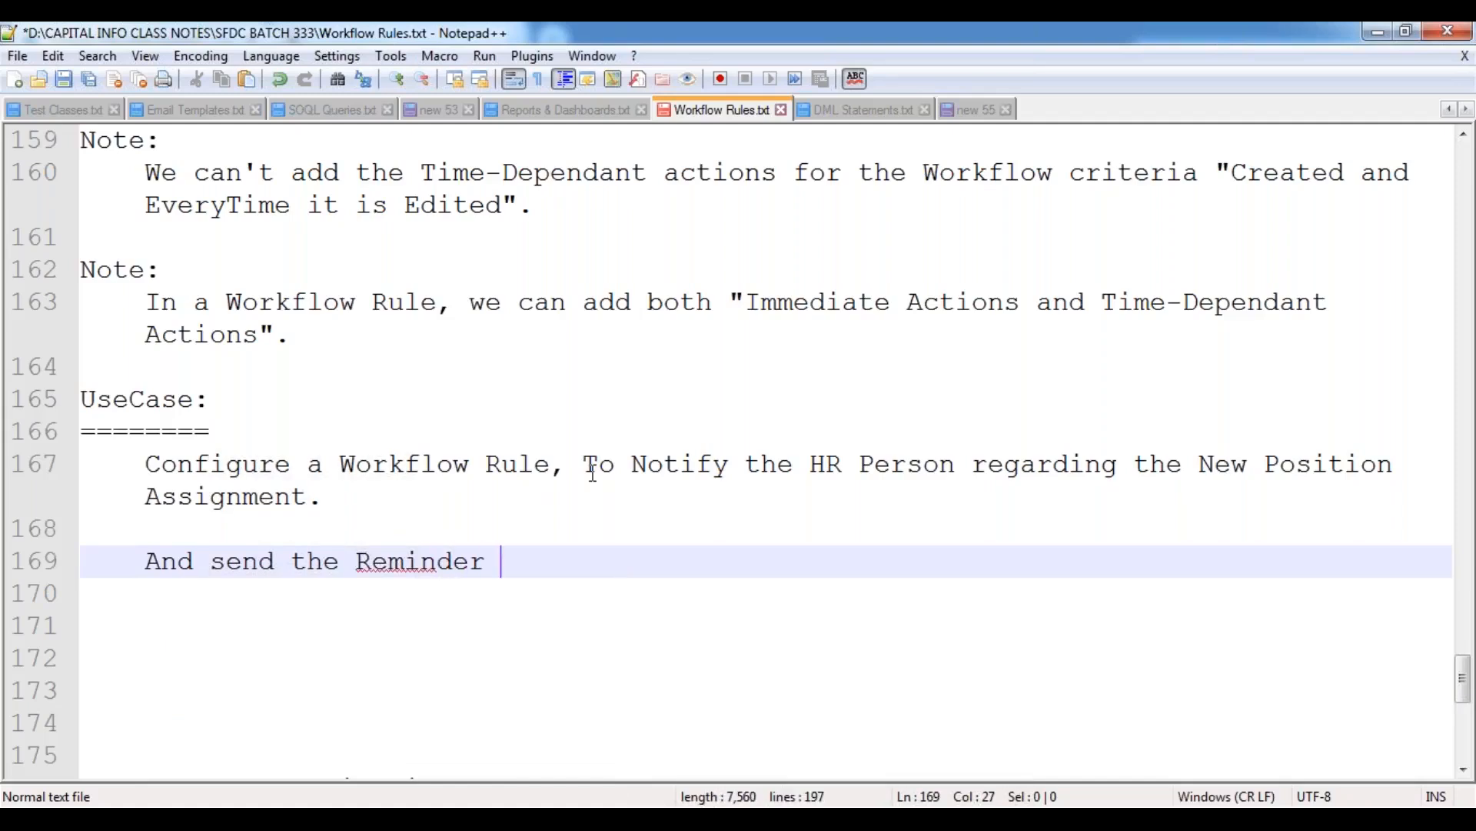
{"action": "type", "text": "Notification Alert, as below."}
{"action": "key", "text": "Return"}
{"action": "key", "text": "Return"}
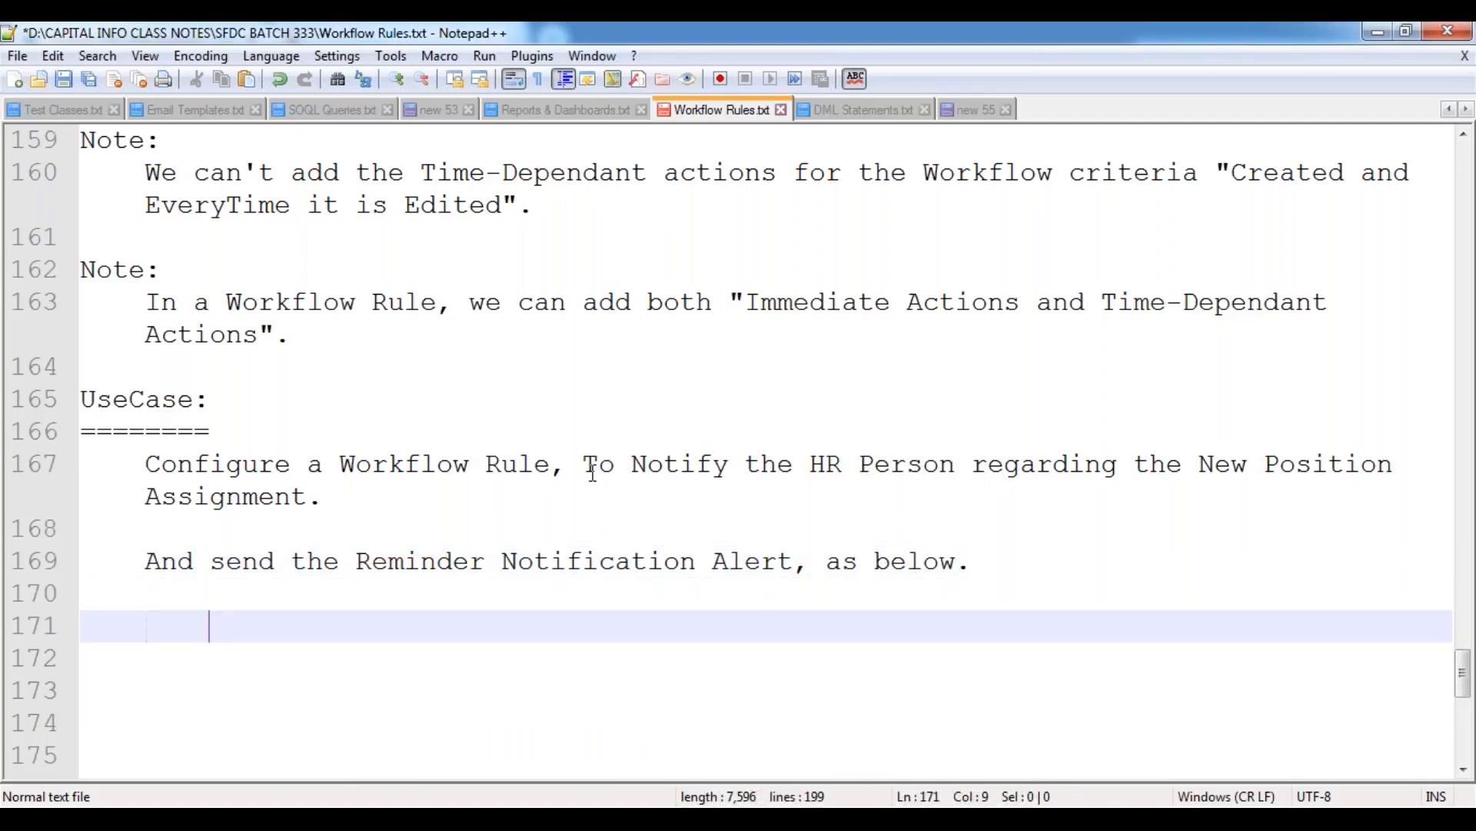
Start the indented reminder list with the text "10 Day Before the DueDate".
{"action": "type", "text": "10 Day Before the DueDate"}
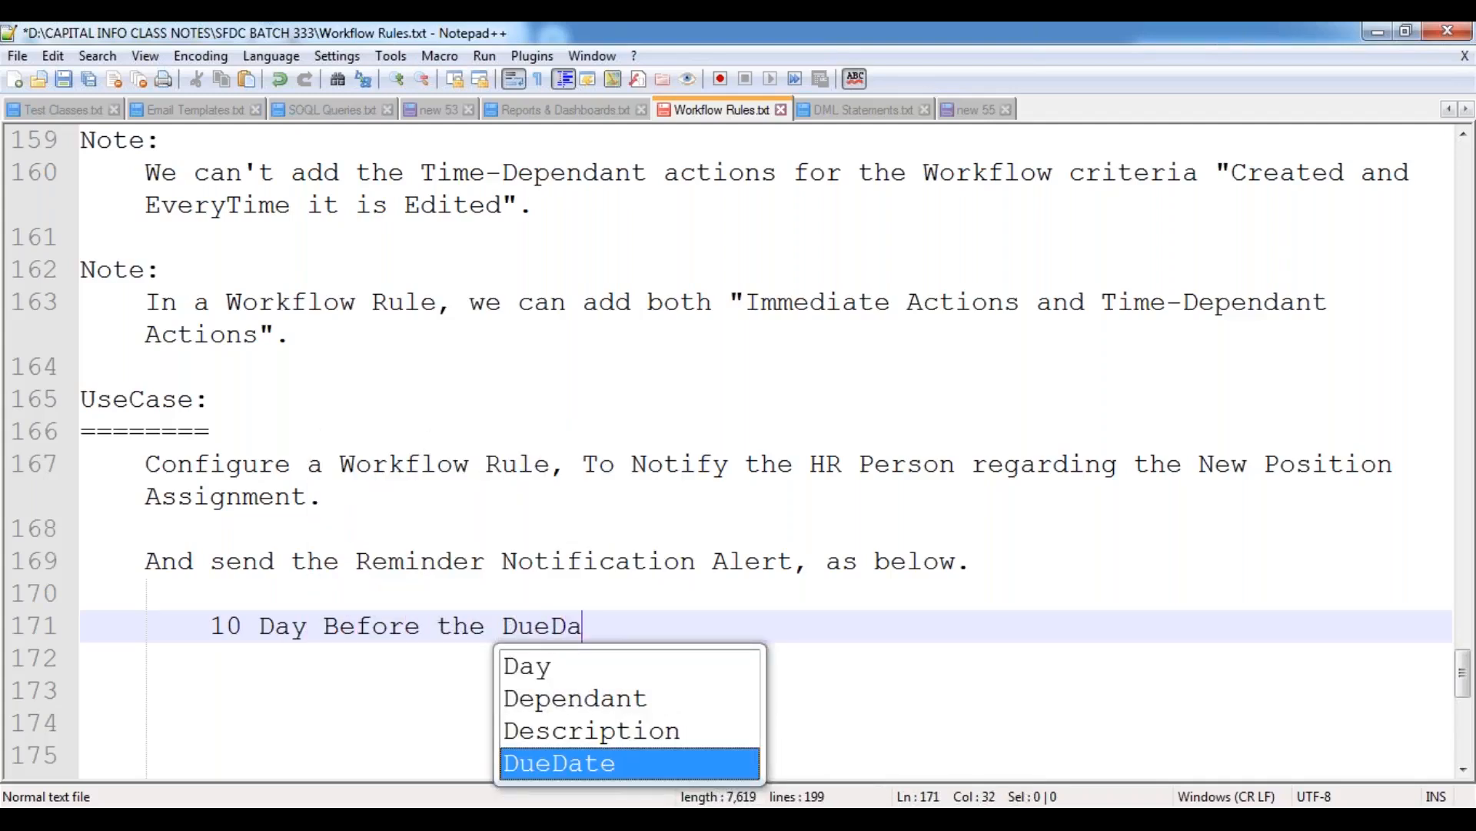
Replace DueDate in the 10 Day line with "MileStoneDate" and append "---> Email Alert" after a tab space.
{"action": "key", "text": "shift+Left"}
{"action": "key", "text": "shift+Left"}
{"action": "key", "text": "shift+Left"}
{"action": "key", "text": "shift+Left"}
{"action": "key", "text": "shift+Left"}
{"action": "key", "text": "shift+Left"}
{"action": "key", "text": "shift+Left"}
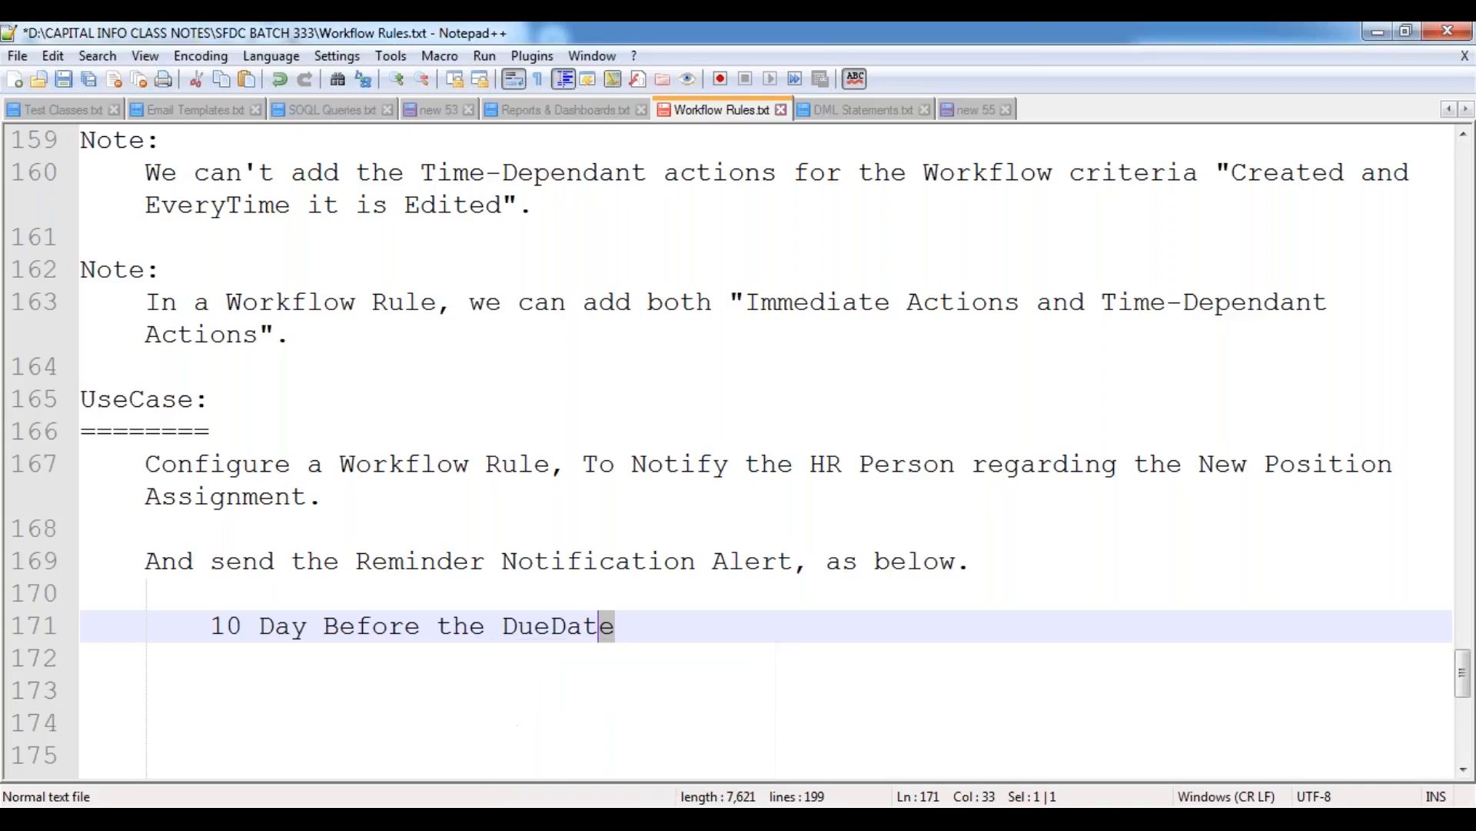
{"action": "type", "text": "MileStome"}
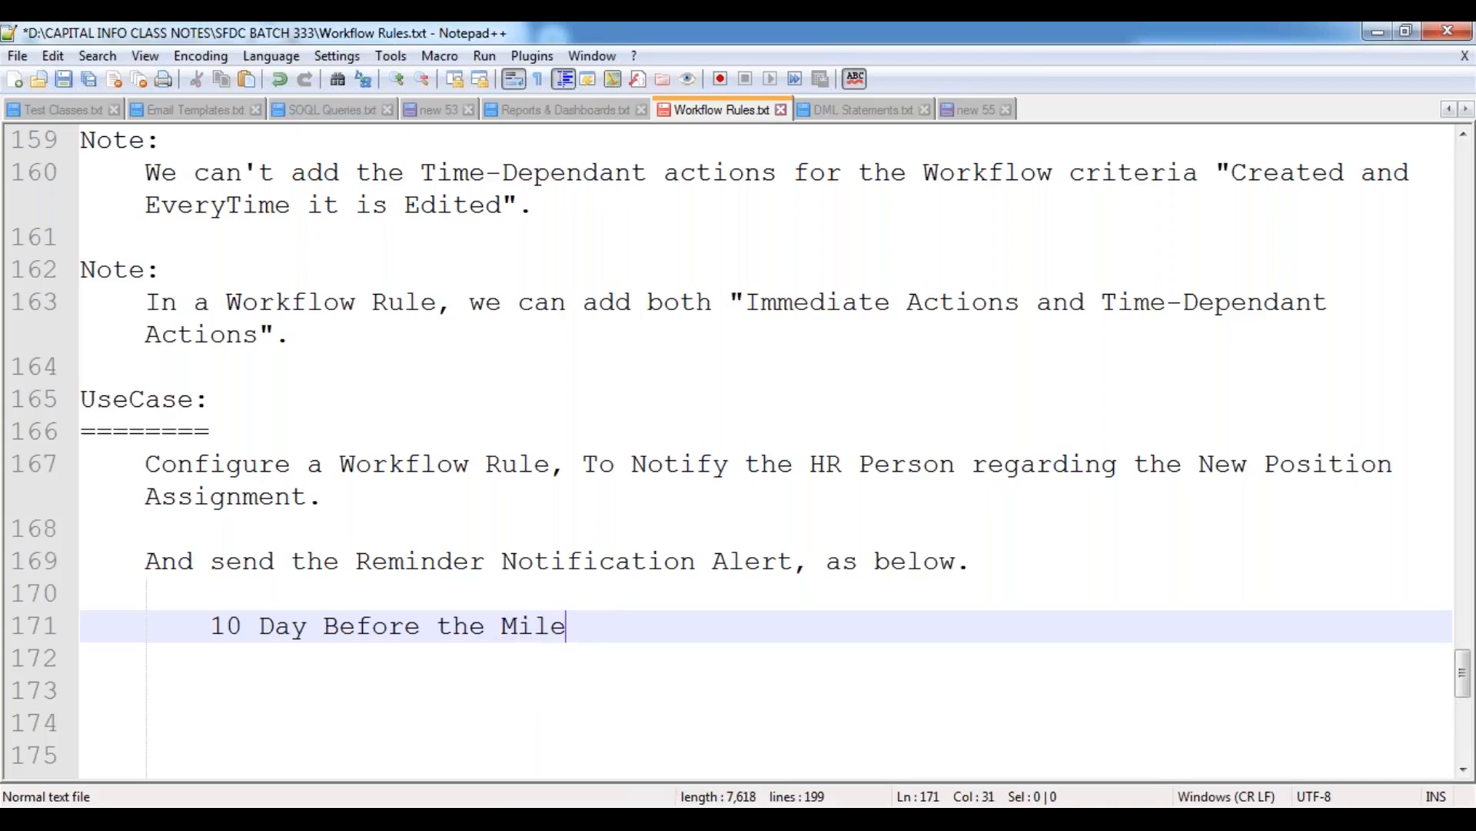
{"action": "key", "text": "BackSpace"}
{"action": "key", "text": "BackSpace"}
{"action": "type", "text": "neDate"}
{"action": "key", "text": "Tab"}
{"action": "type", "text": "---> "}
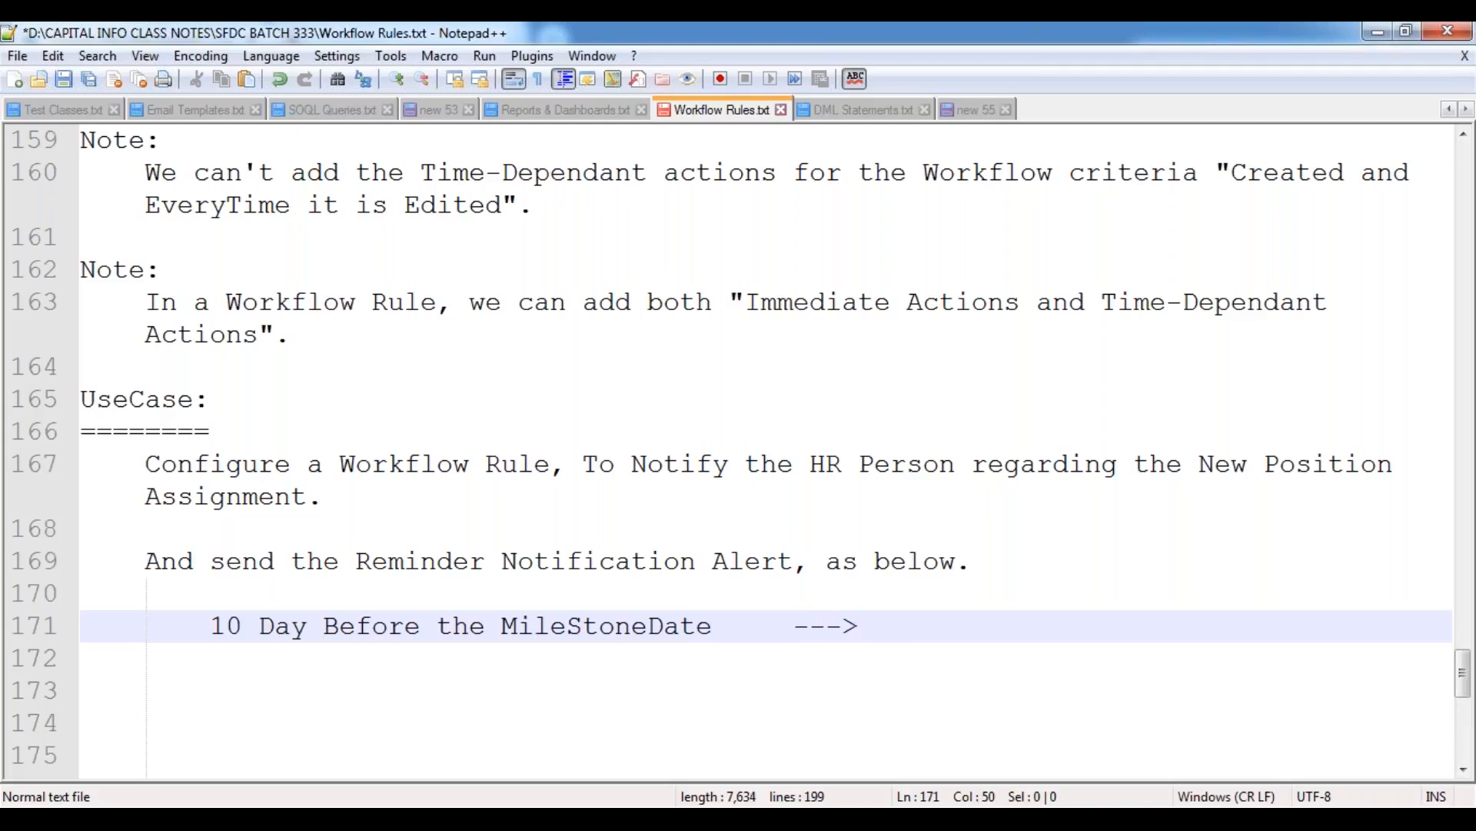
{"action": "type", "text": "Email Alert"}
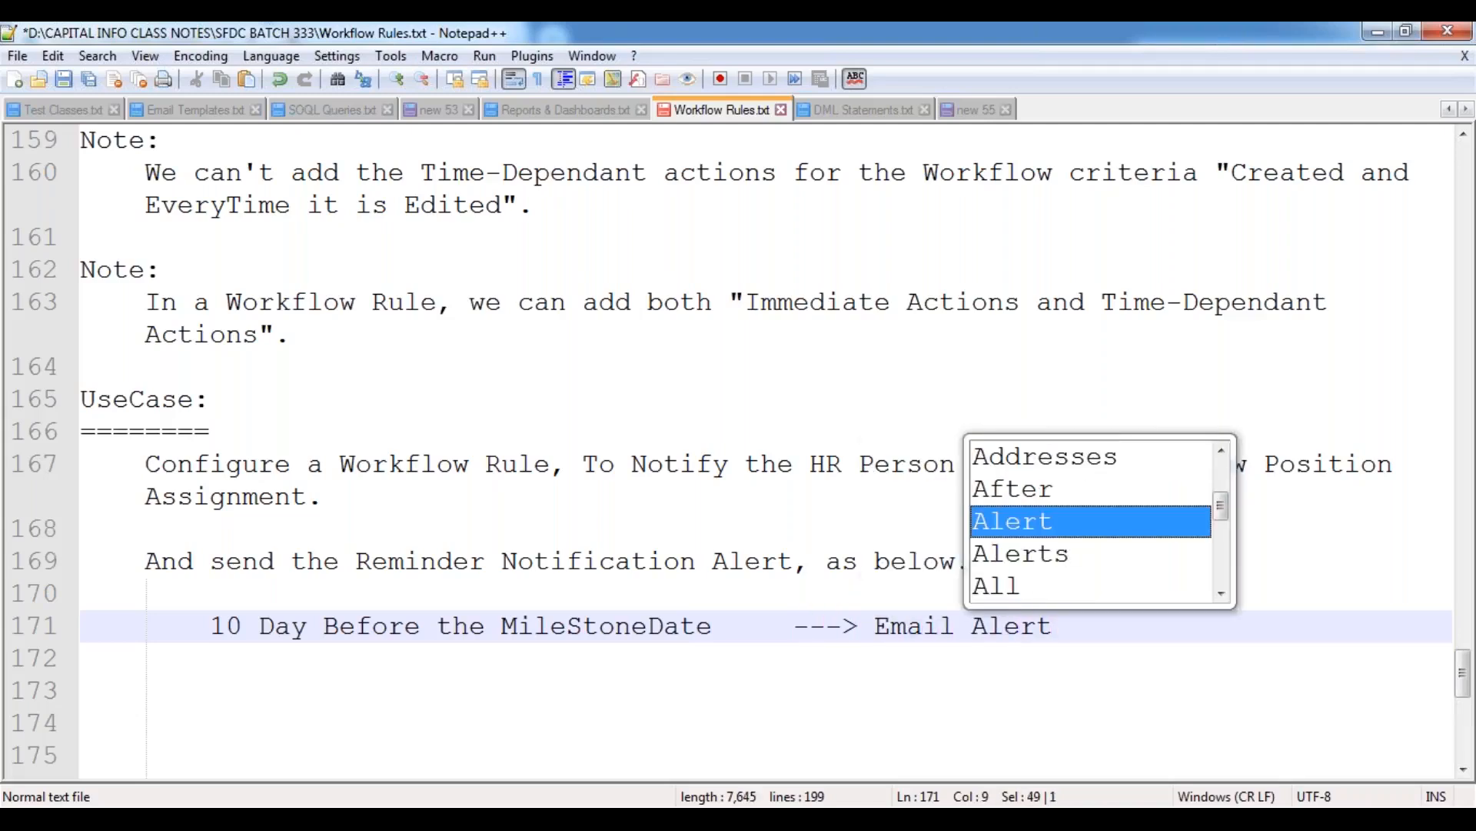
Copy the 10 Day reminder line onto the next line and change its number of days to 5.
{"action": "key", "text": "shift+Home"}
{"action": "key", "text": "ctrl+c"}
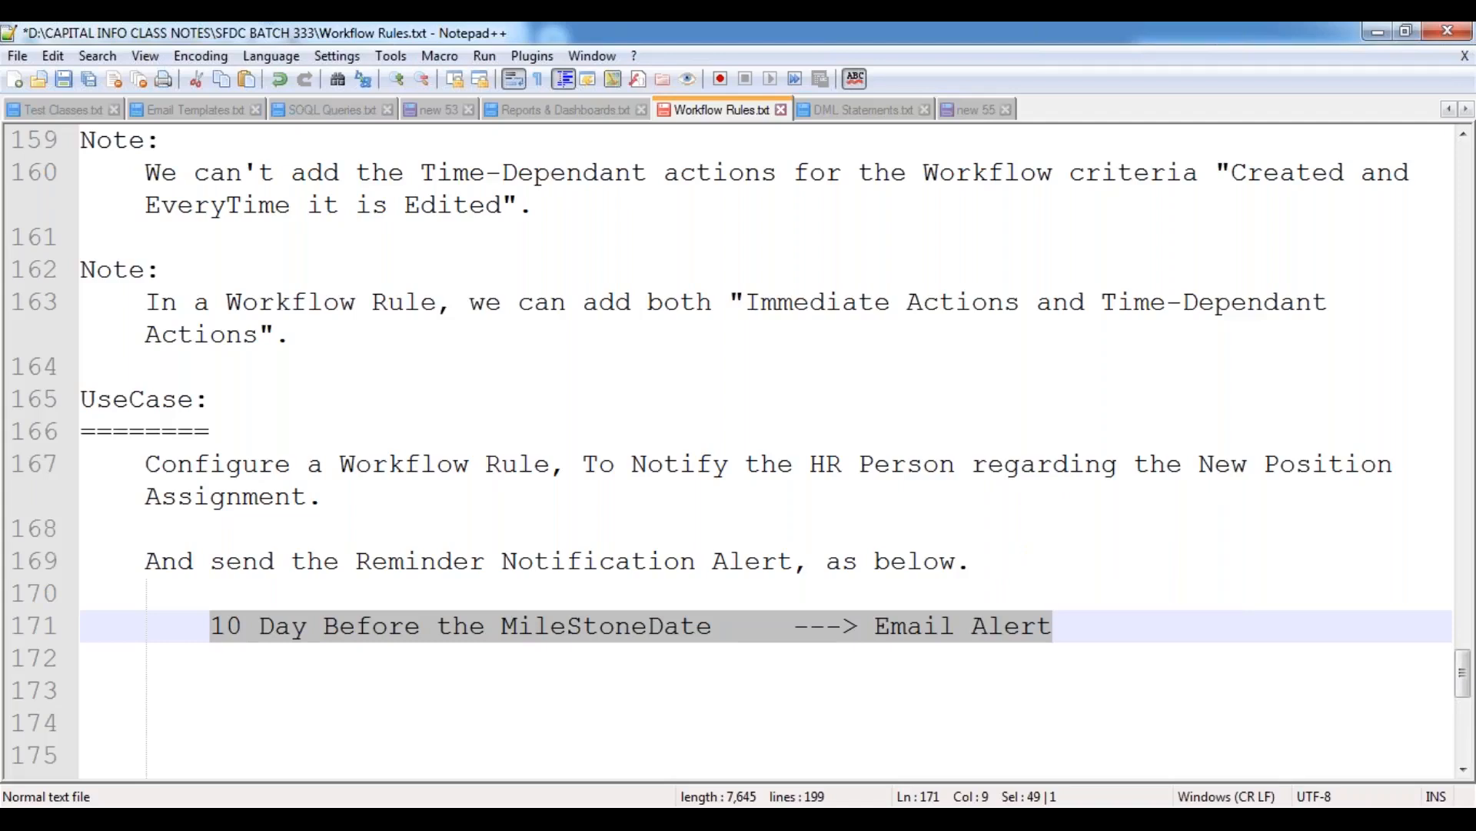
{"action": "key", "text": "End"}
{"action": "key", "text": "Return"}
{"action": "key", "text": "ctrl+v"}
{"action": "key", "text": "Home"}
{"action": "key", "text": "Delete"}
{"action": "key", "text": "Delete"}
{"action": "type", "text": "5"}
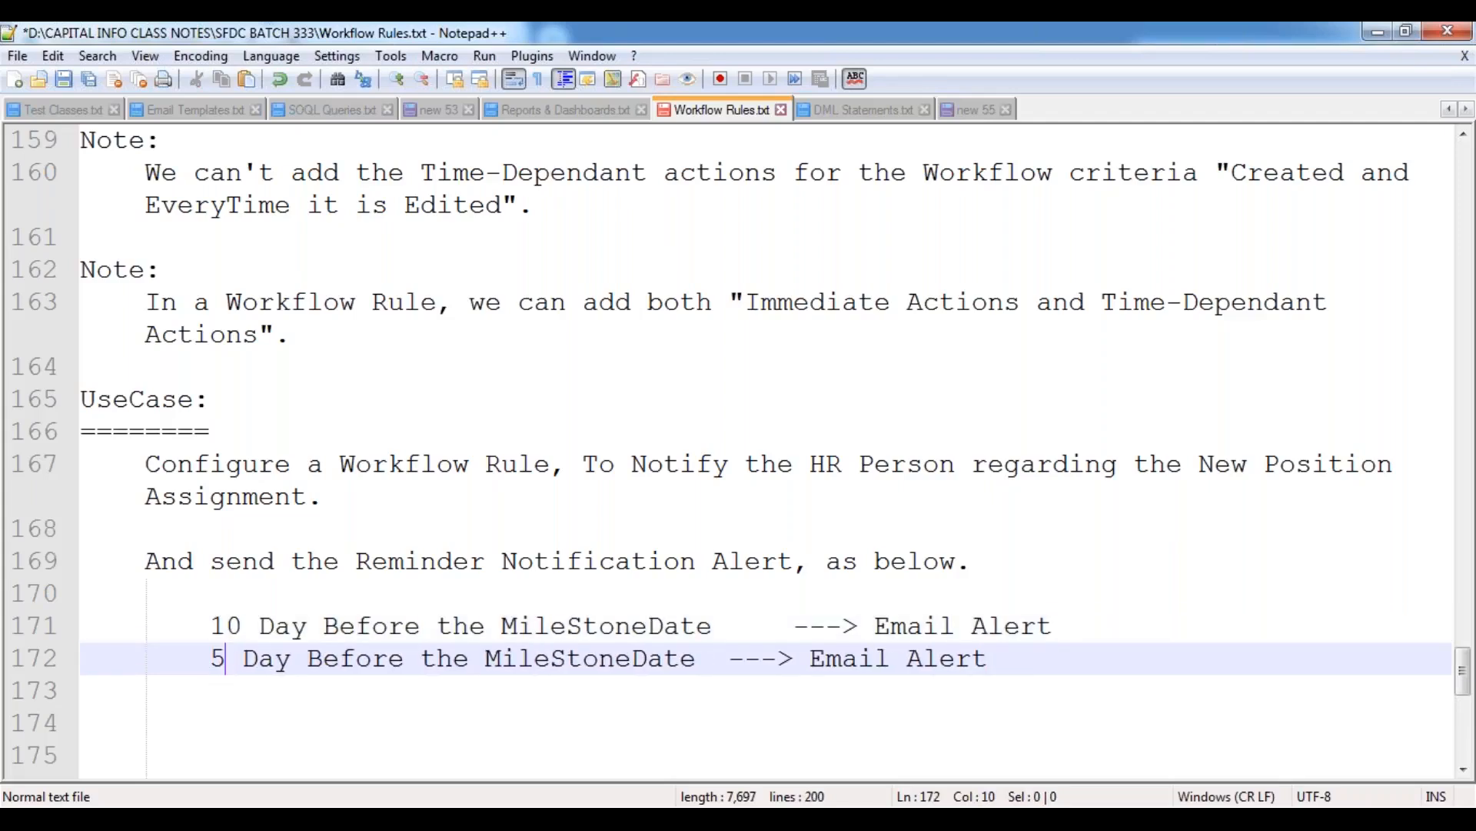
Add another copy of the reminder line below the 5 Day line and change its number of days to 3.
{"action": "key", "text": "End"}
{"action": "key", "text": "Return"}
{"action": "key", "text": "ctrl+v"}
{"action": "key", "text": "Home"}
{"action": "key", "text": "Delete"}
{"action": "key", "text": "Delete"}
{"action": "type", "text": "3"}
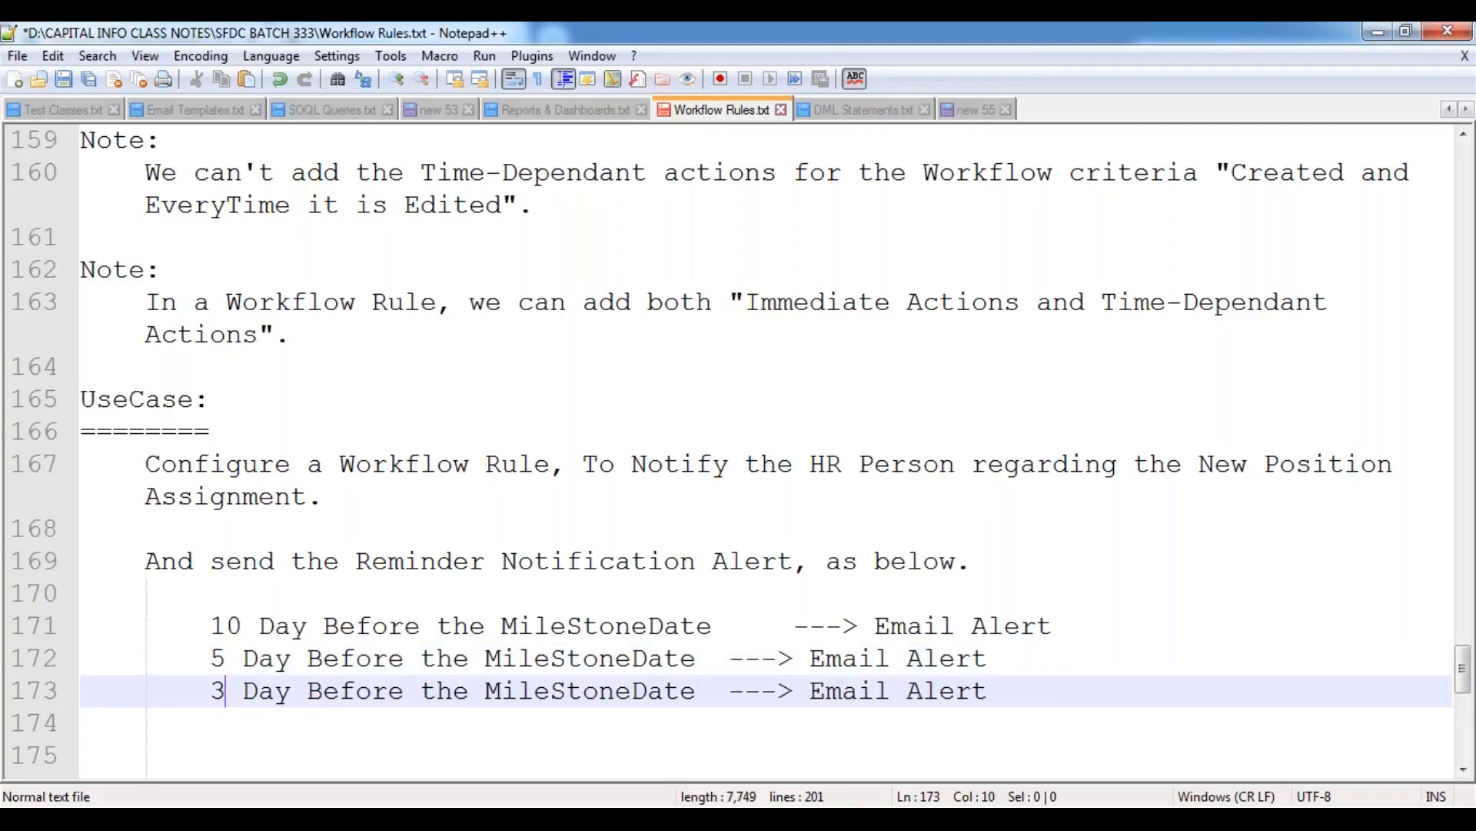
Add another copy of the reminder line below the 3 Day line and change its number of days to 1.
{"action": "key", "text": "End"}
{"action": "key", "text": "Return"}
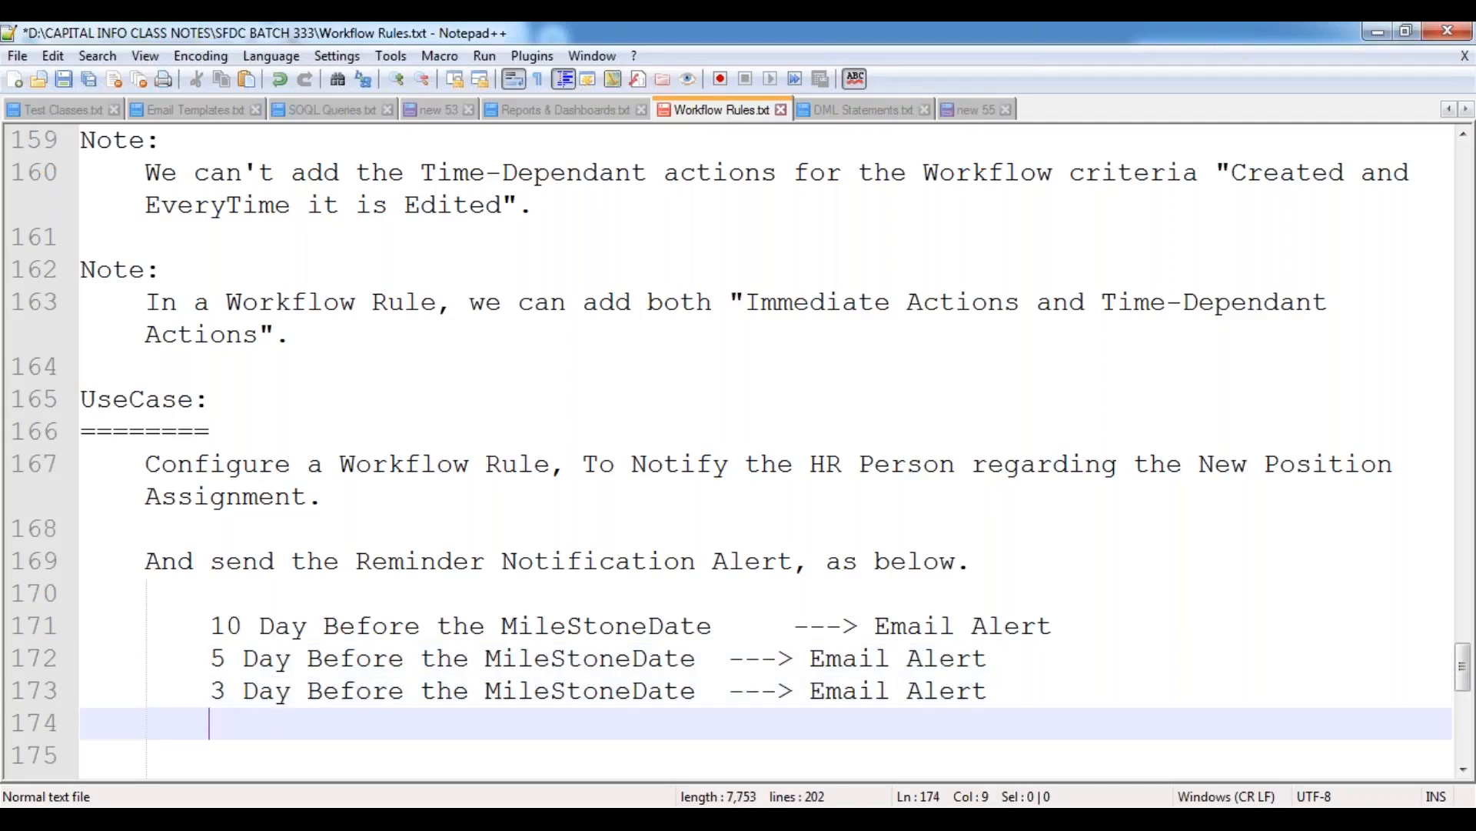
{"action": "key", "text": "ctrl+v"}
{"action": "key", "text": "Home"}
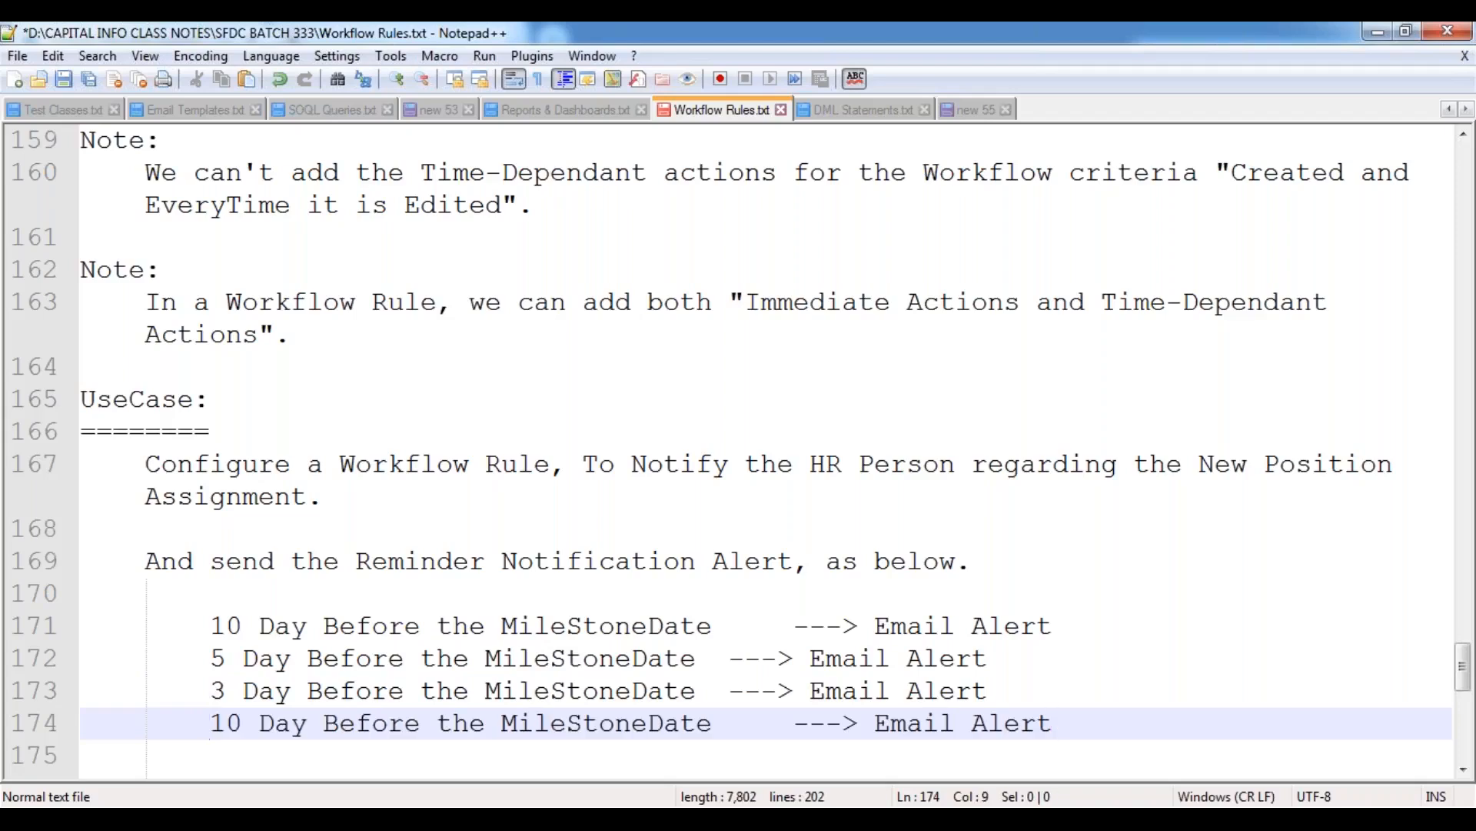
{"action": "key", "text": "Right"}
{"action": "key", "text": "Delete"}
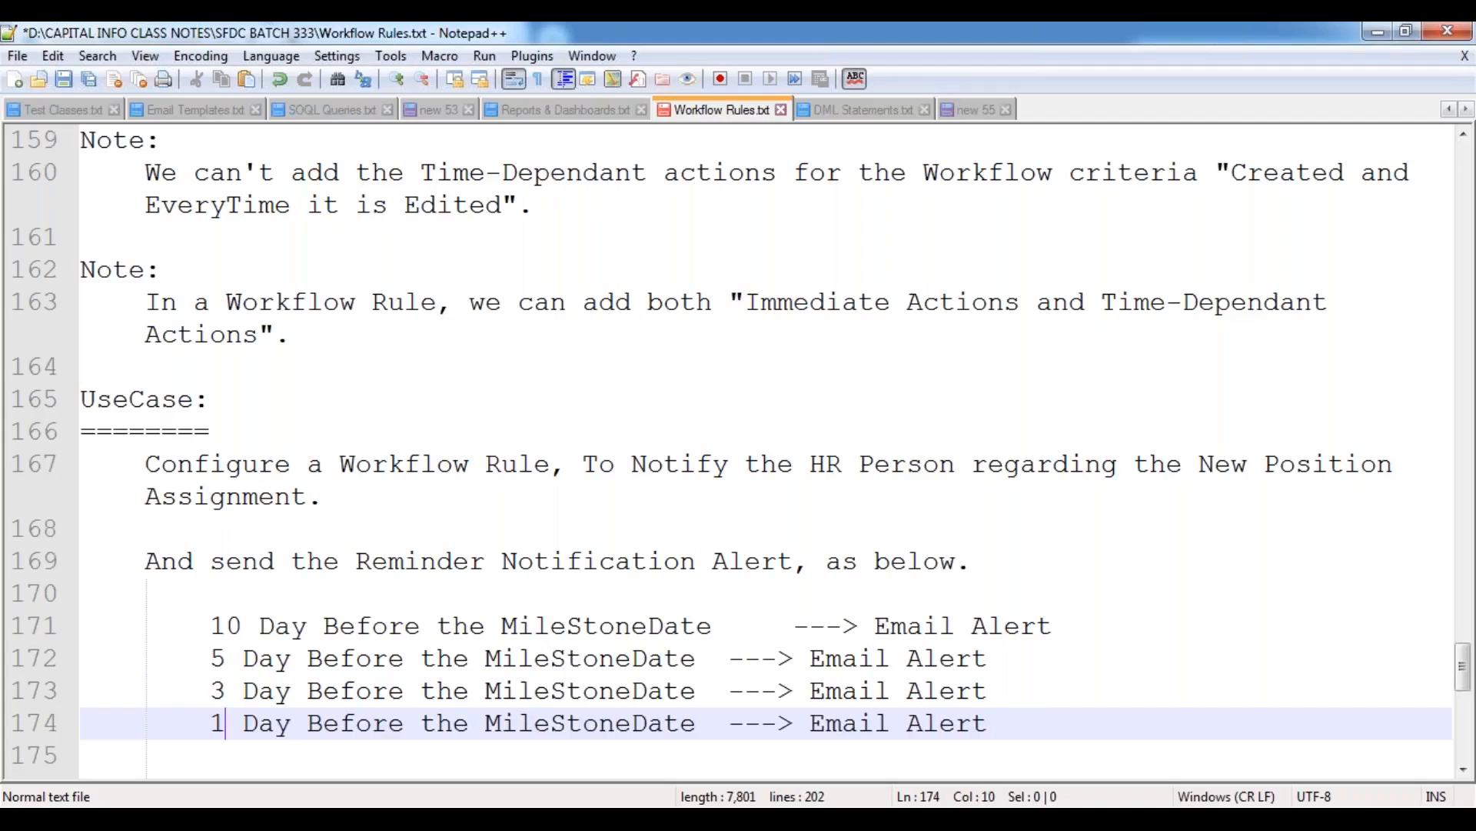
Add another copy of the reminder line below the 1 Day line and change its number of days to 0.
{"action": "key", "text": "End"}
{"action": "key", "text": "Return"}
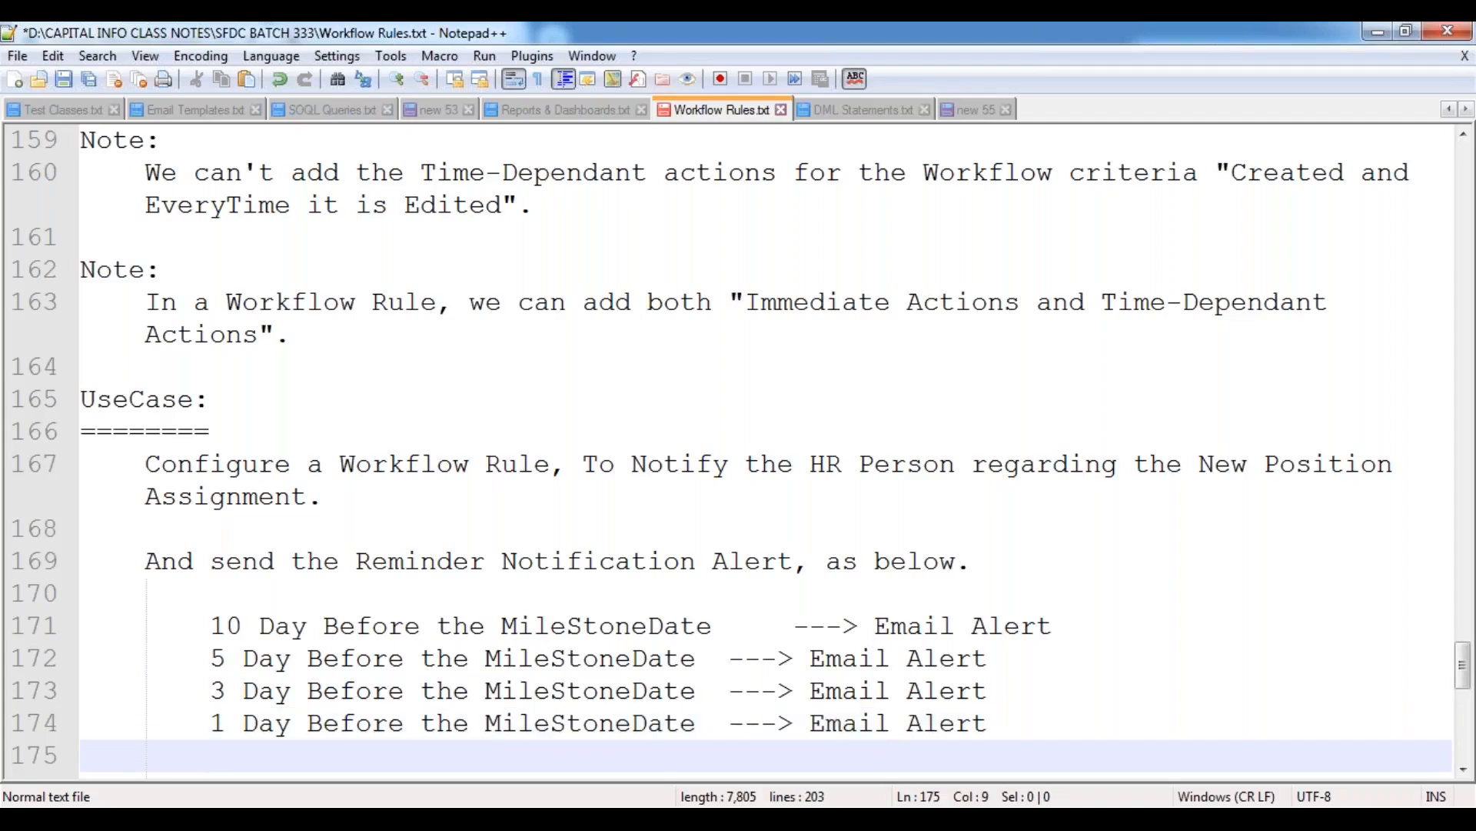
{"action": "type", "text": "10 Day Before the MileStoneDate\t\t---> Email Alert"}
{"action": "key", "text": "Home"}
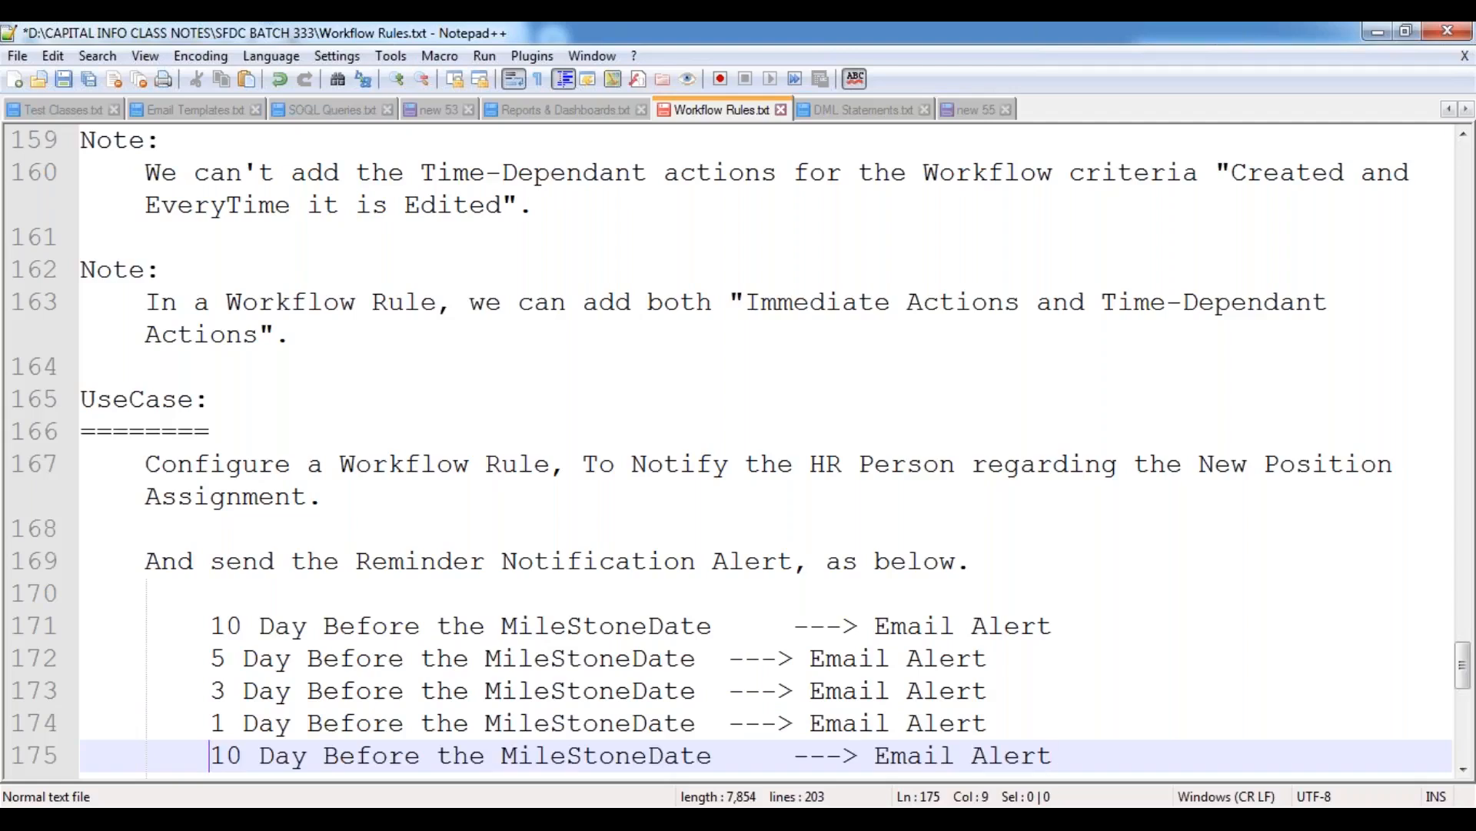
{"action": "key", "text": "Delete"}
{"action": "key", "text": "End"}
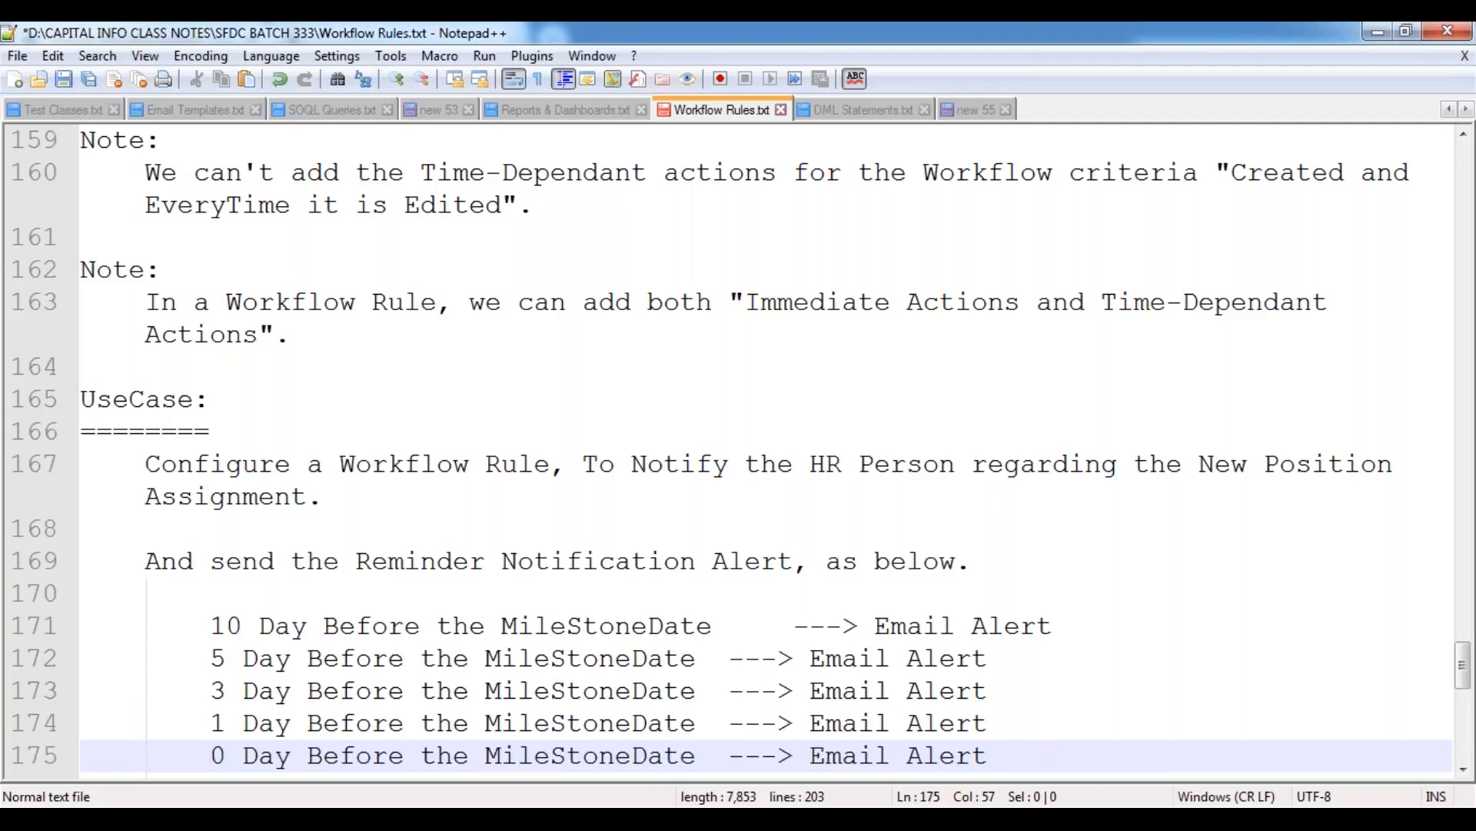
Add a last copy of the reminder line below the 0 Day line and change its number of days to 1.
{"action": "key", "text": "Return"}
{"action": "type", "text": "10 Day Before the MileStoneDate\t\t---> Email Alert"}
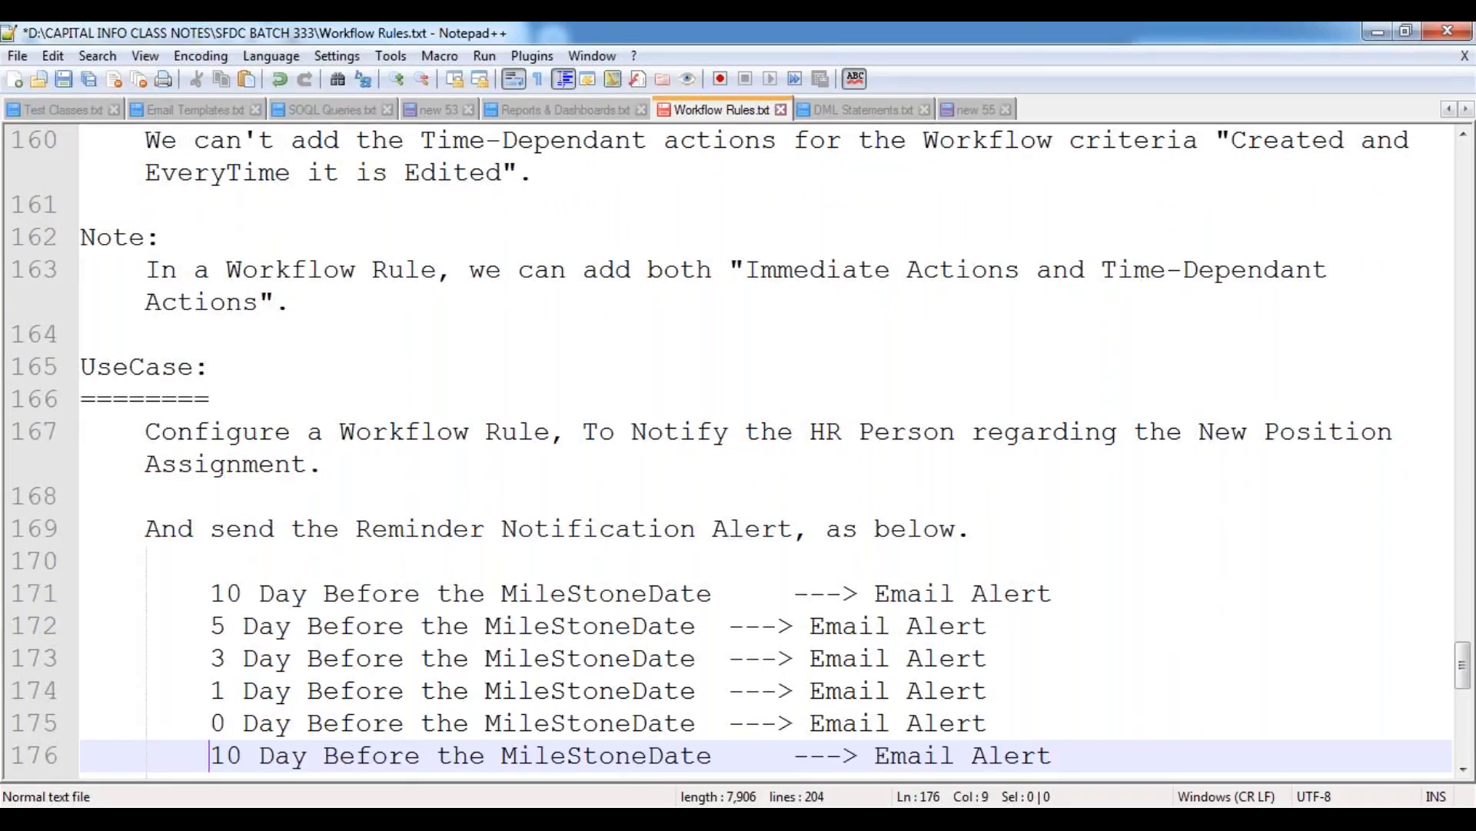
{"action": "key", "text": "Right"}
{"action": "key", "text": "Delete"}
Replace "Before" with "After" in the last reminder line so it reads "1 Day After the MileStoneDate".
{"action": "key", "text": "ctrl+Right"}
{"action": "key", "text": "ctrl+Right"}
{"action": "key", "text": "Right"}
{"action": "key", "text": "Left"}
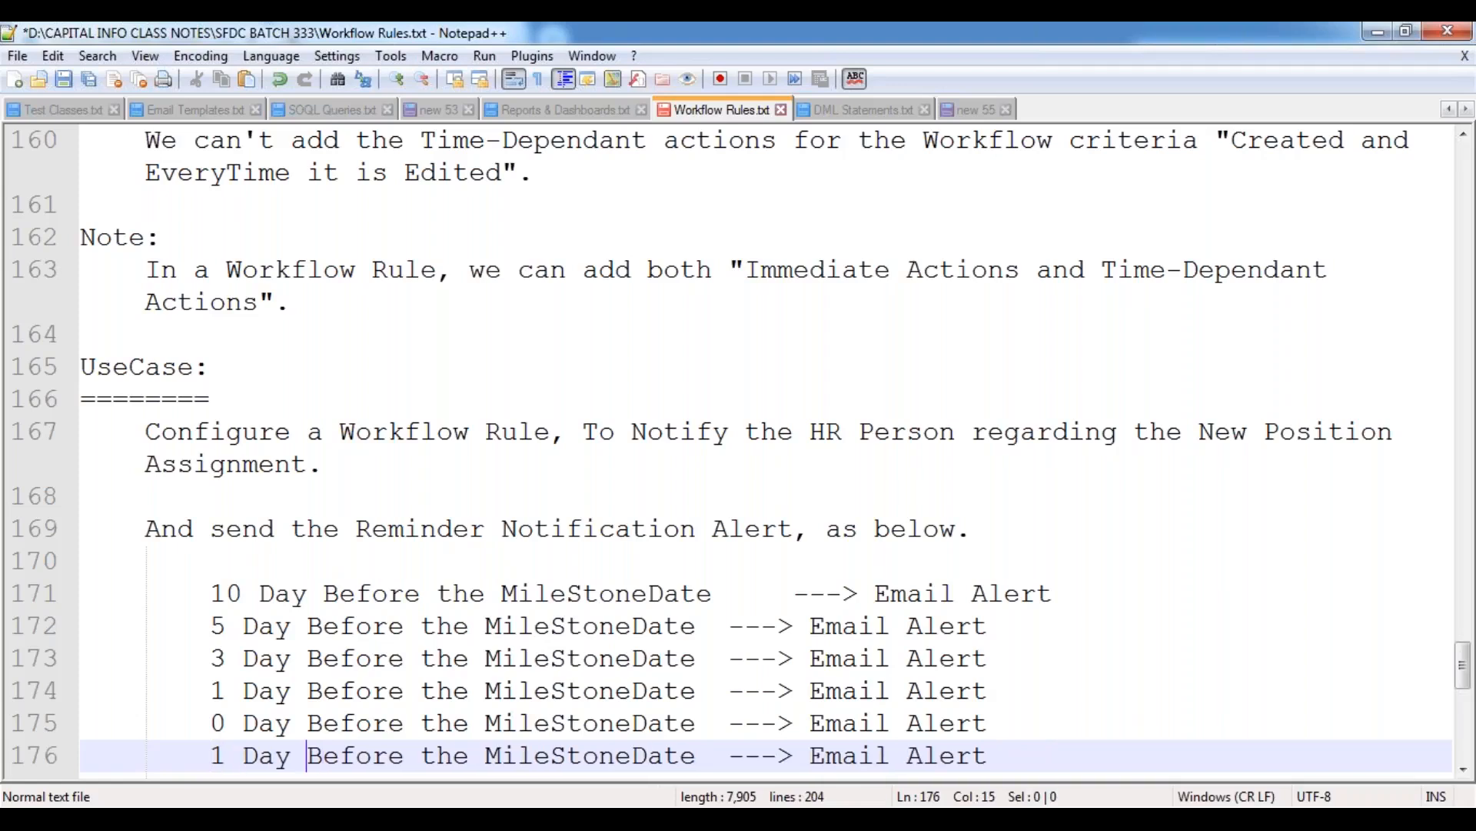
{"action": "key", "text": "shift+Right"}
{"action": "key", "text": "shift+Right"}
{"action": "key", "text": "shift+Right"}
{"action": "key", "text": "shift+Right"}
{"action": "key", "text": "shift+Right"}
{"action": "key", "text": "shift+Right"}
{"action": "type", "text": "After"}
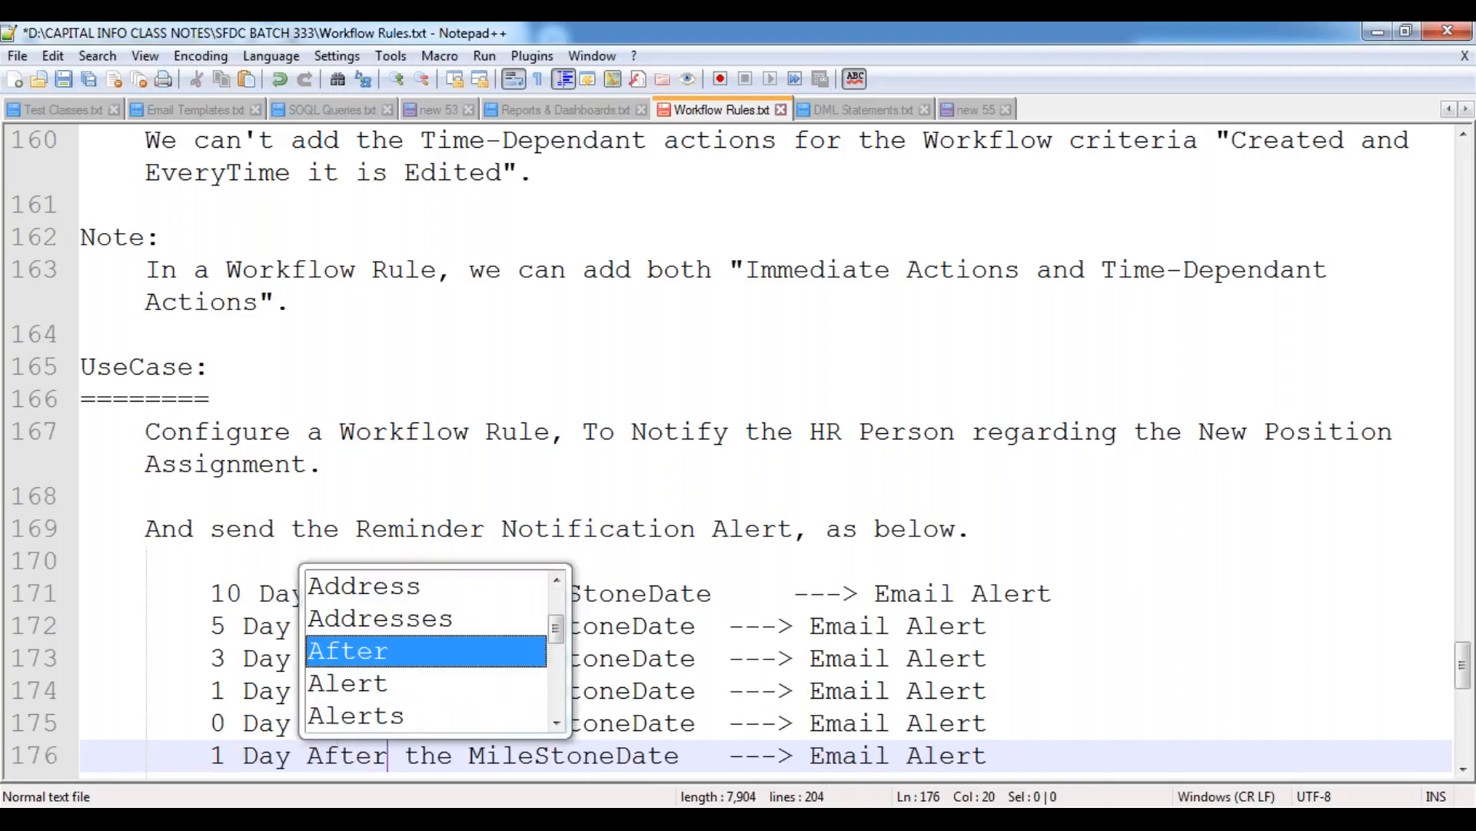
{"action": "key", "text": "Escape"}
Replace "Email Alert" in the "1 Day After the MileStoneDate" line with "Change Status to Closed.".
{"action": "key", "text": "End"}
{"action": "key", "text": "BackSpace"}
{"action": "key", "text": "BackSpace"}
{"action": "key", "text": "BackSpace"}
{"action": "key", "text": "BackSpace"}
{"action": "key", "text": "BackSpace"}
{"action": "key", "text": "BackSpace"}
{"action": "key", "text": "BackSpace"}
{"action": "key", "text": "BackSpace"}
{"action": "key", "text": "BackSpace"}
{"action": "key", "text": "BackSpace"}
{"action": "key", "text": "BackSpace"}
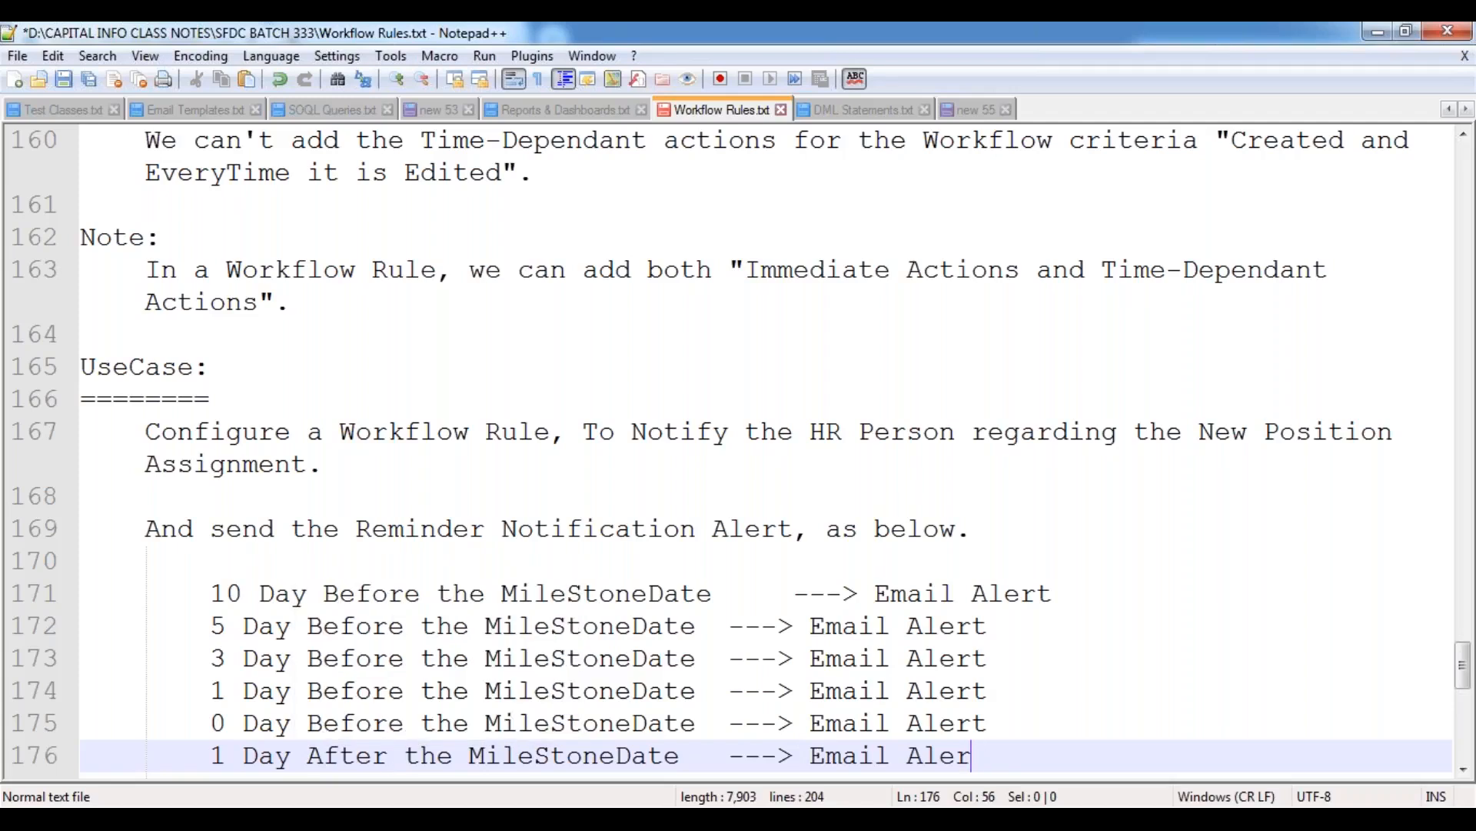
{"action": "type", "text": "Chan"}
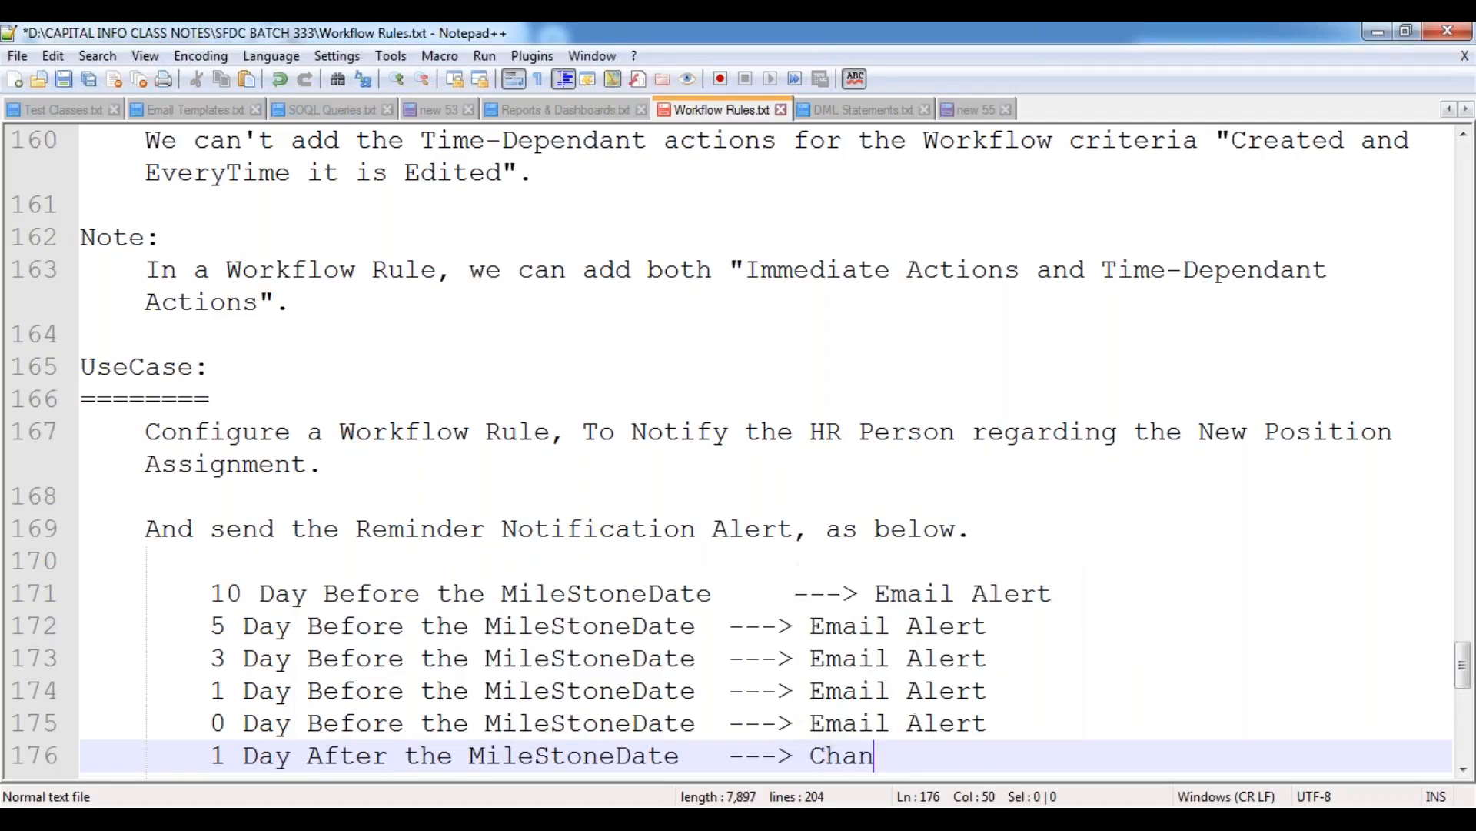
{"action": "type", "text": "ge Status to C"}
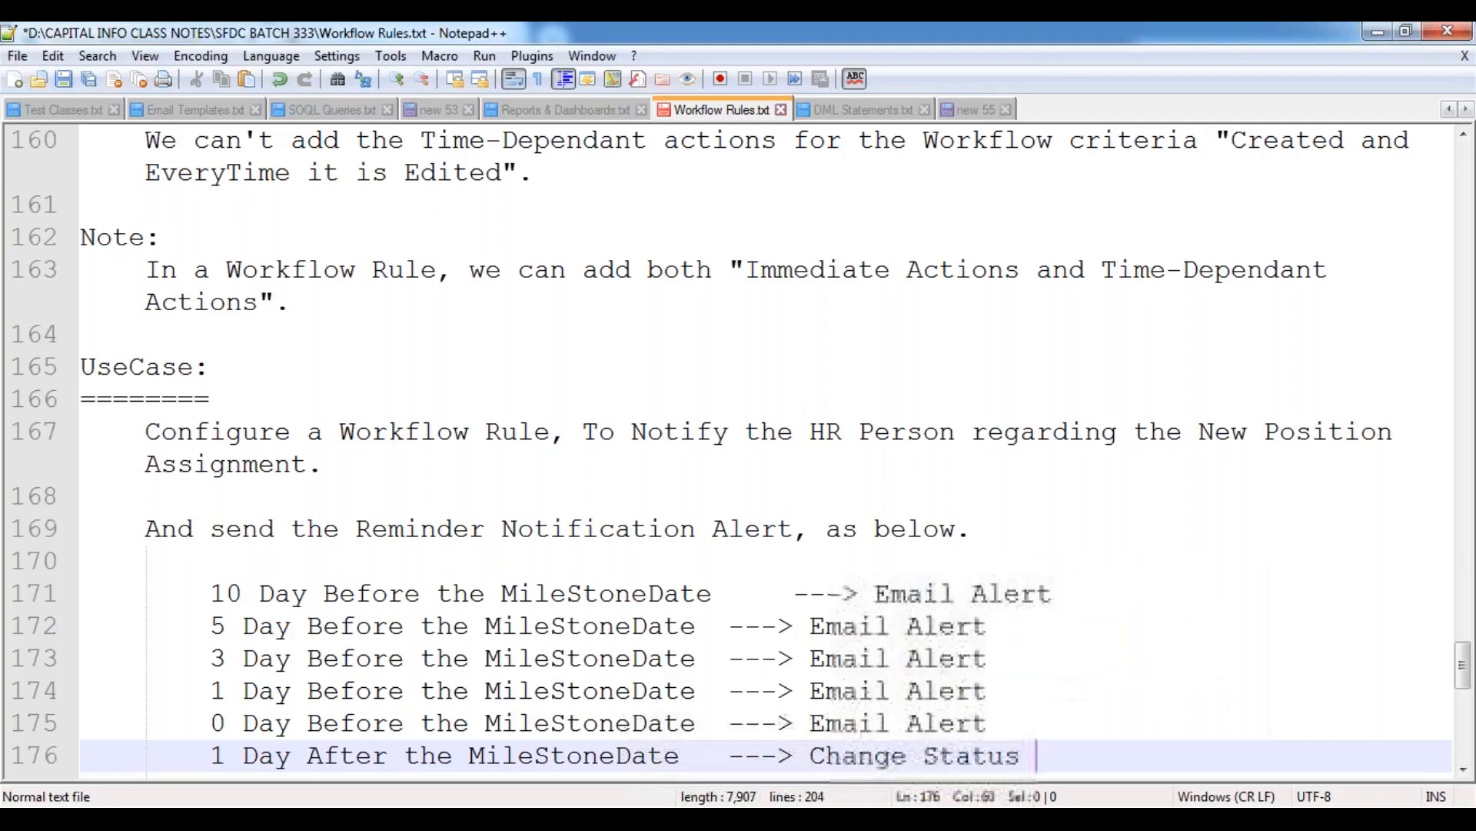
{"action": "type", "text": "ase."}
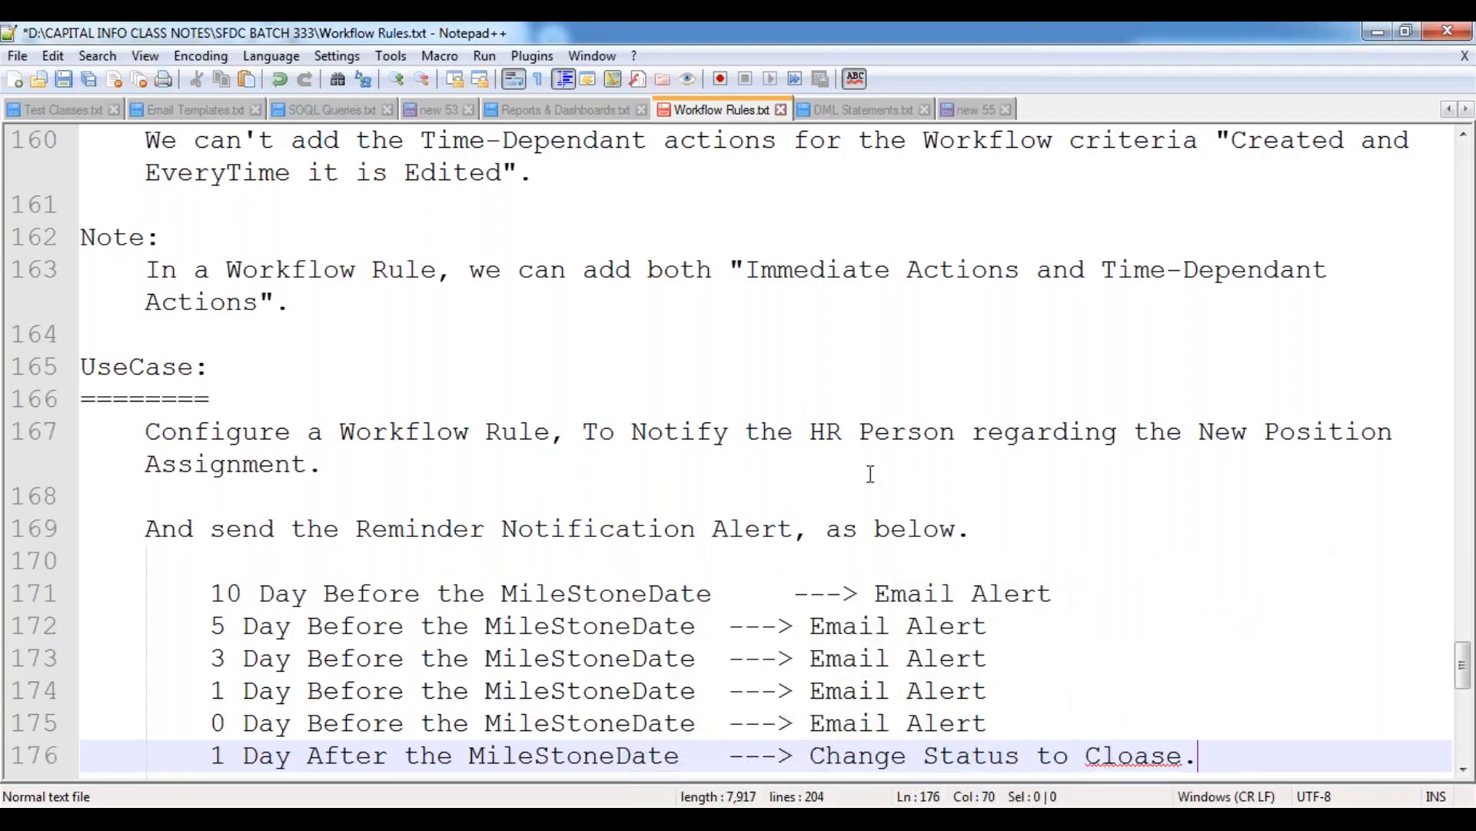
{"action": "scroll", "coordinate": [871, 473], "scroll_direction": "down", "scroll_amount": 2}
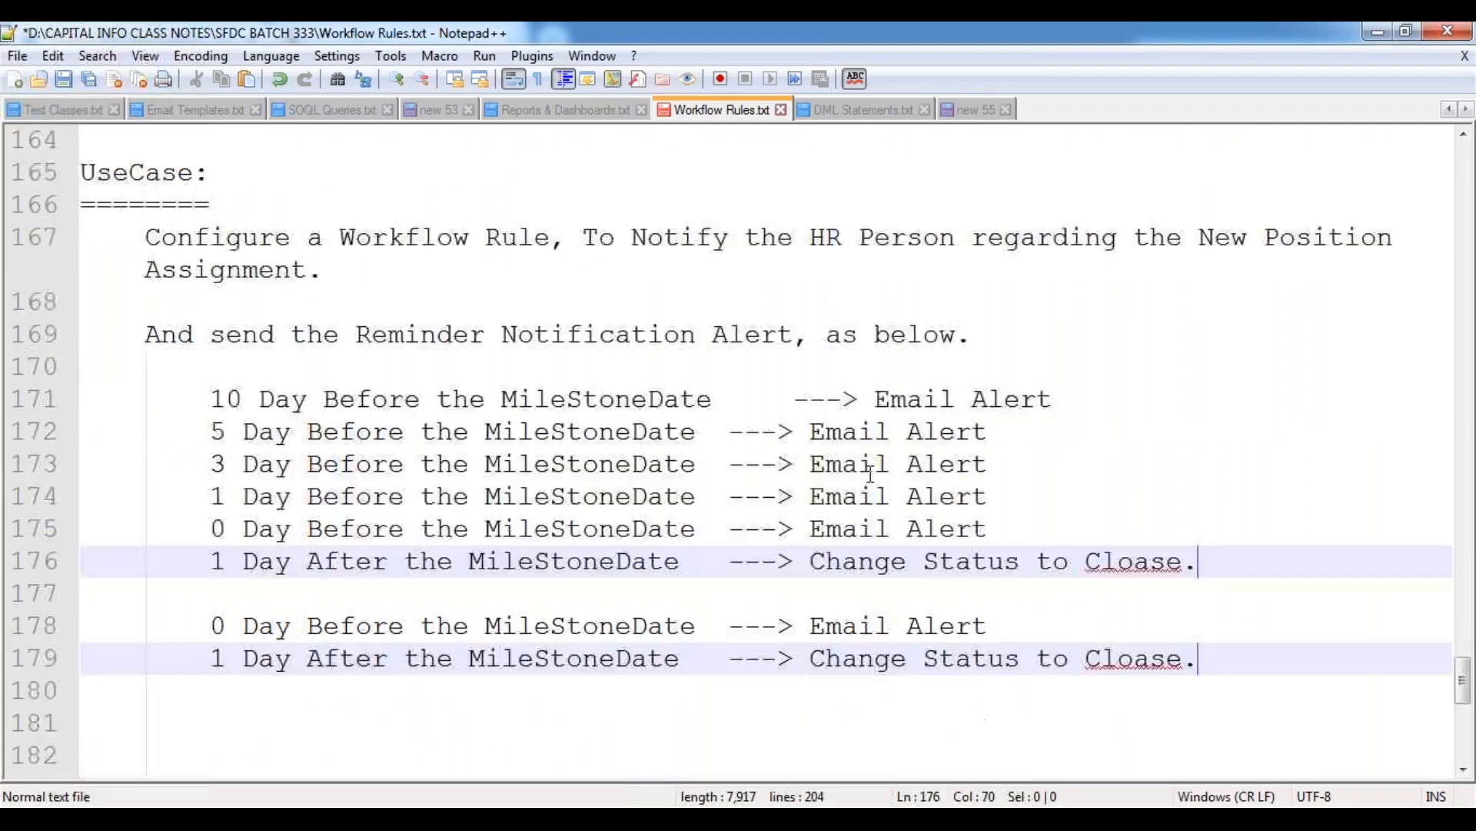
{"action": "left_click", "coordinate": [1149, 561]}
{"action": "key", "text": "BackSpace"}
{"action": "key", "text": "Right"}
{"action": "key", "text": "Right"}
{"action": "type", "text": "d"}
Remove the extra spacing before the arrow in the 10 Day line so it aligns with the other reminder lines.
{"action": "key", "text": "Up"}
{"action": "key", "text": "Up"}
{"action": "key", "text": "Up"}
{"action": "key", "text": "Up"}
{"action": "key", "text": "Up"}
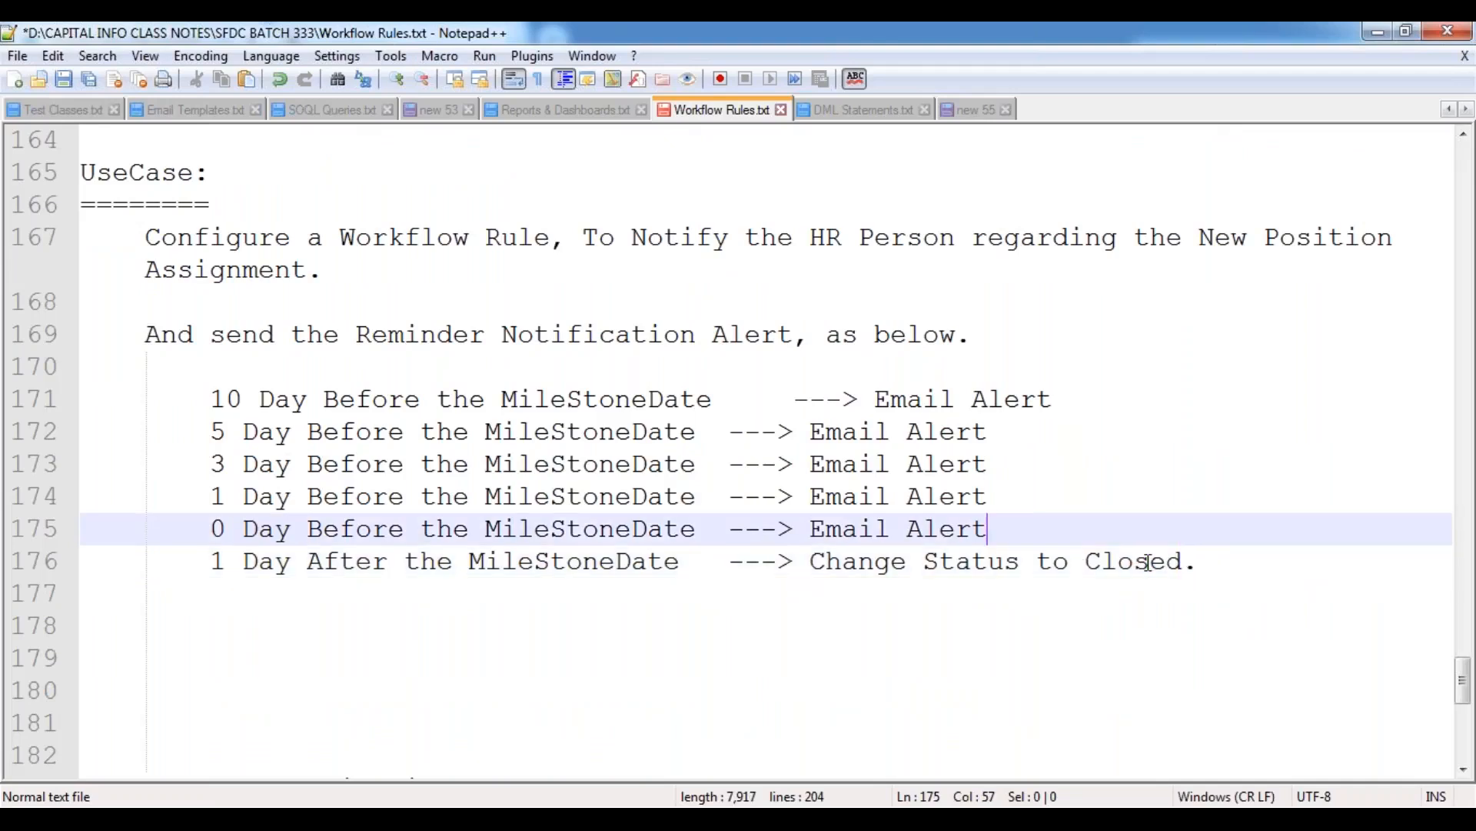
{"action": "key", "text": "Left"}
{"action": "key", "text": "Left"}
{"action": "key", "text": "Left"}
{"action": "key", "text": "Left"}
{"action": "key", "text": "Left"}
{"action": "key", "text": "Left"}
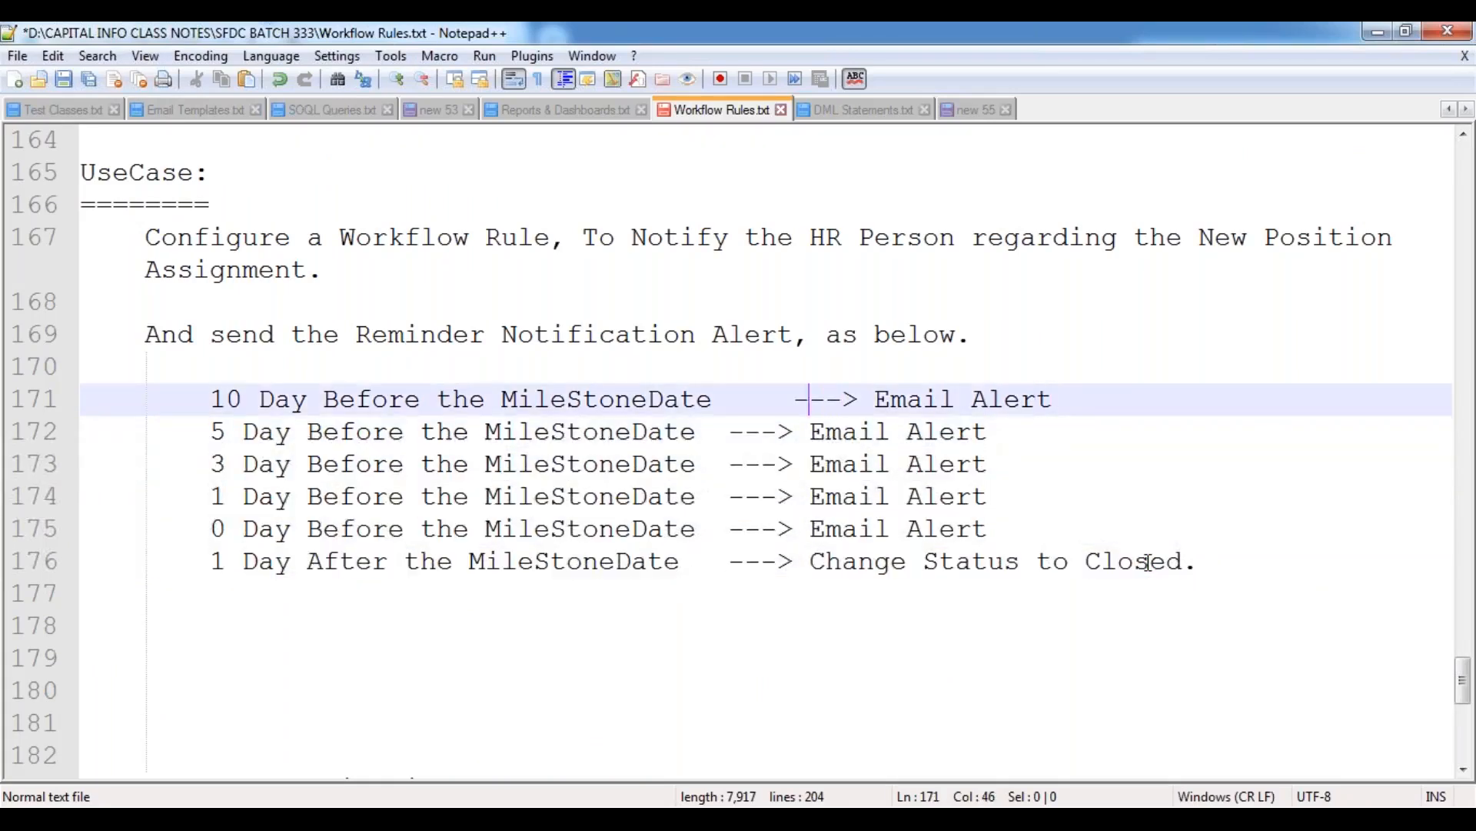
{"action": "key", "text": "BackSpace"}
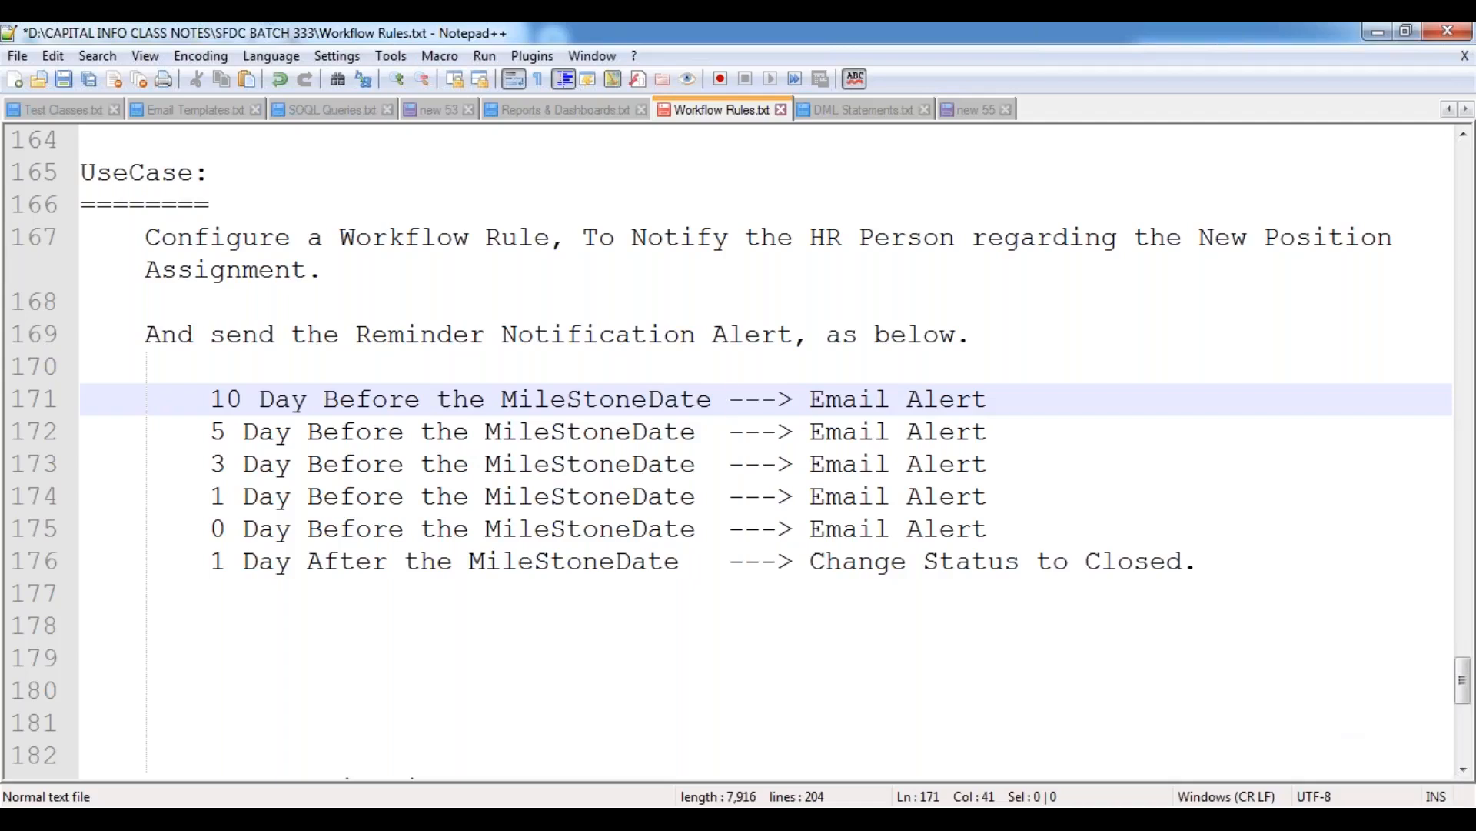
{"action": "left_click", "coordinate": [1373, 819]}
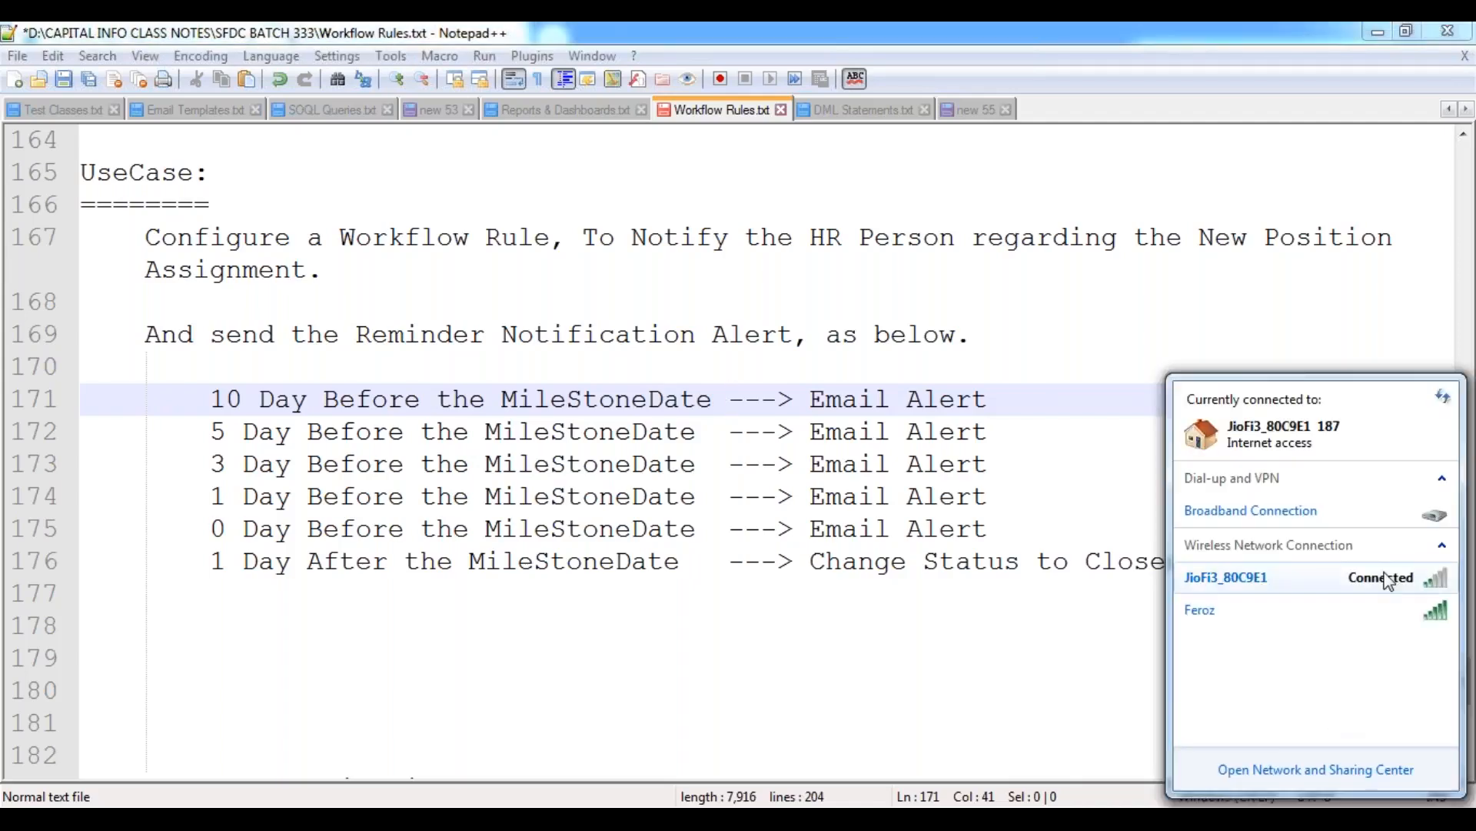
{"action": "left_click", "coordinate": [1384, 580]}
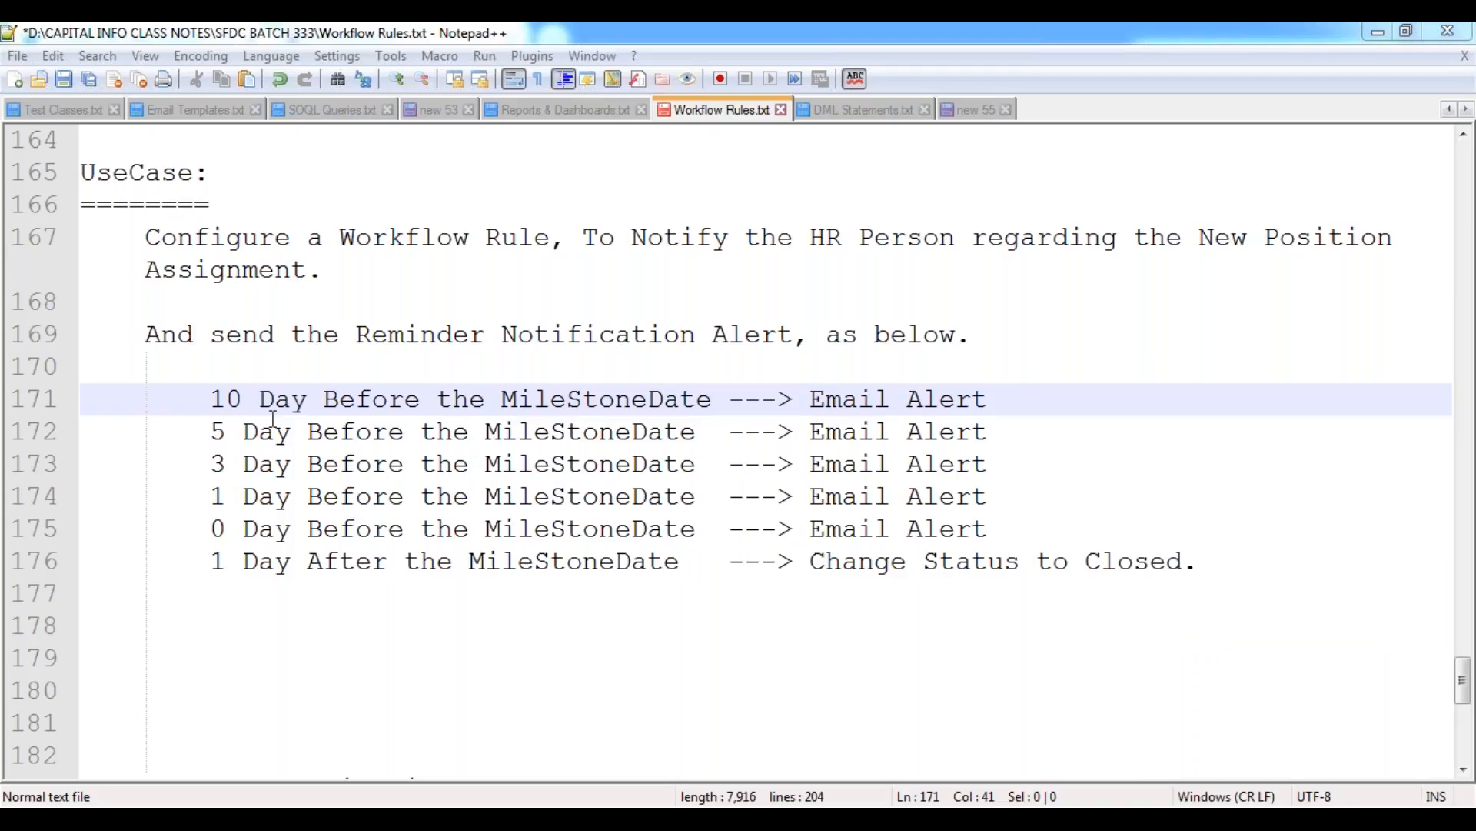
{"action": "left_click_drag", "start_coordinate": [209, 400], "coordinate": [1214, 553]}
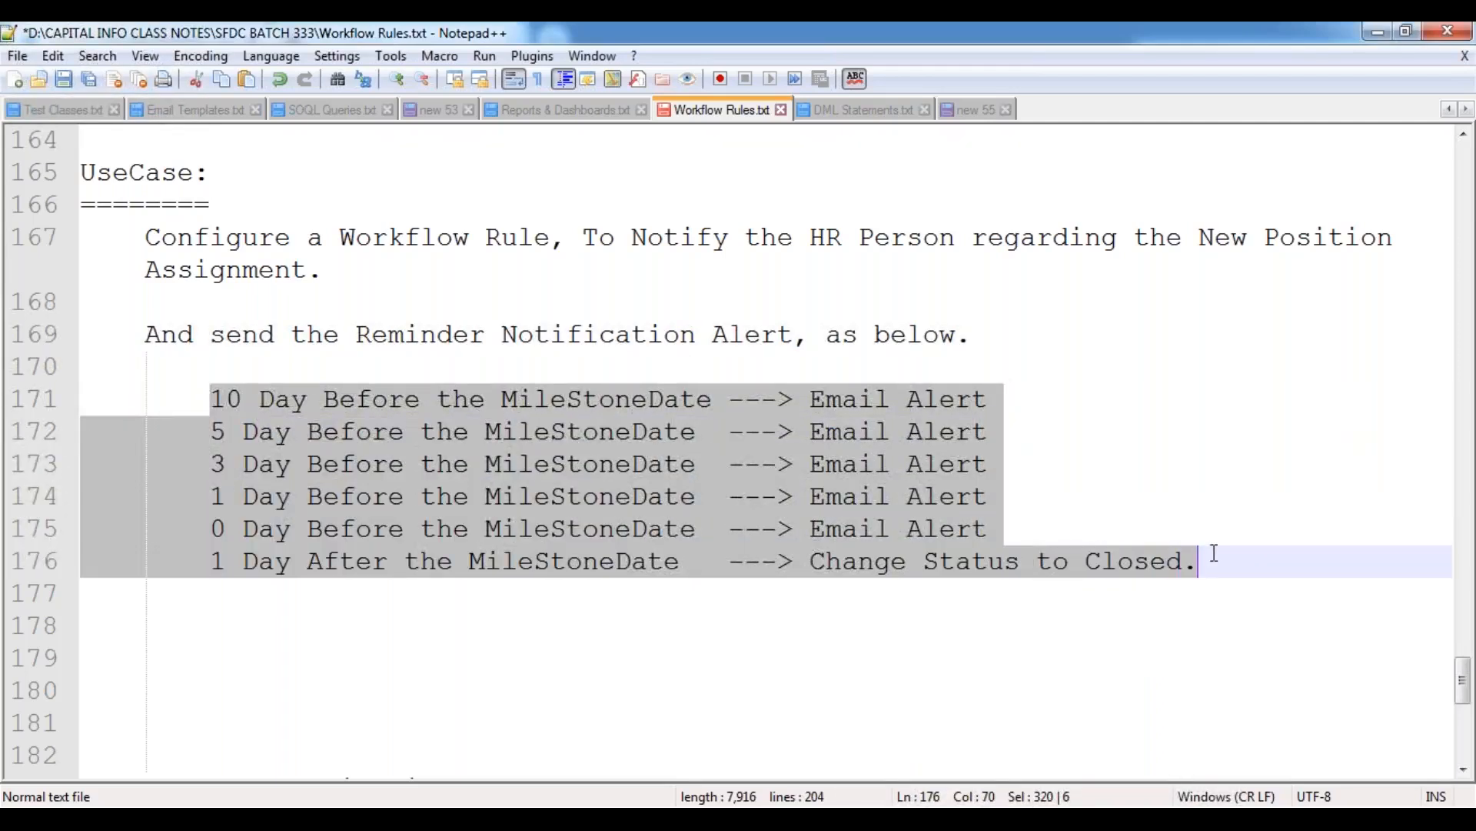
{"action": "left_click", "coordinate": [209, 399]}
{"action": "left_click_drag", "start_coordinate": [209, 399], "coordinate": [1243, 571]}
Save the notes and add the indented line "Object Name: Position Object" below the reminder list, leaving a blank line between.
{"action": "left_click", "coordinate": [540, 619]}
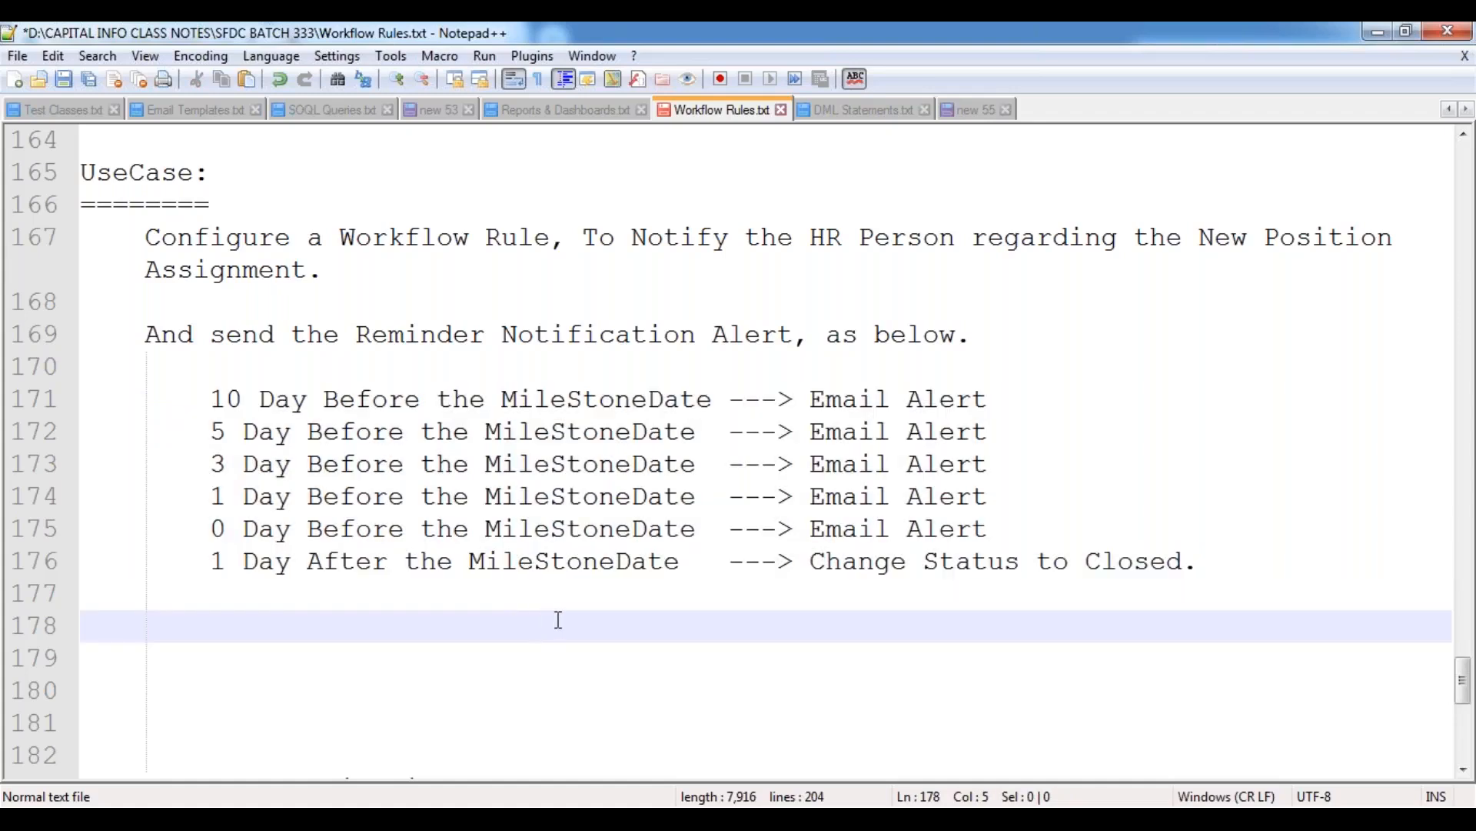
{"action": "key", "text": "ctrl+s"}
{"action": "key", "text": "BackSpace"}
{"action": "key", "text": "Tab"}
{"action": "type", "text": "Object "}
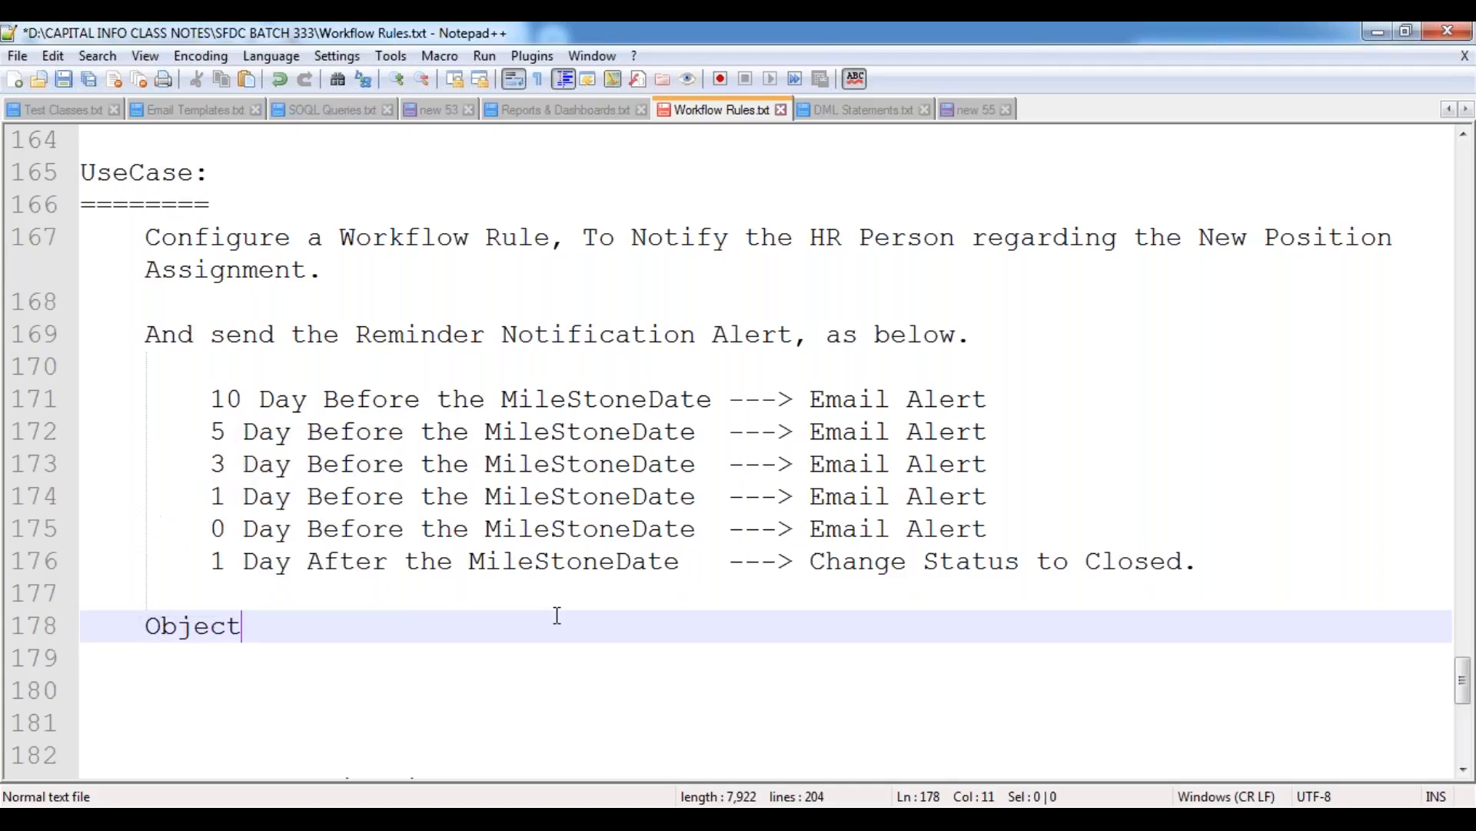
{"action": "type", "text": "Name:"}
{"action": "type", "text": "Position Oje"}
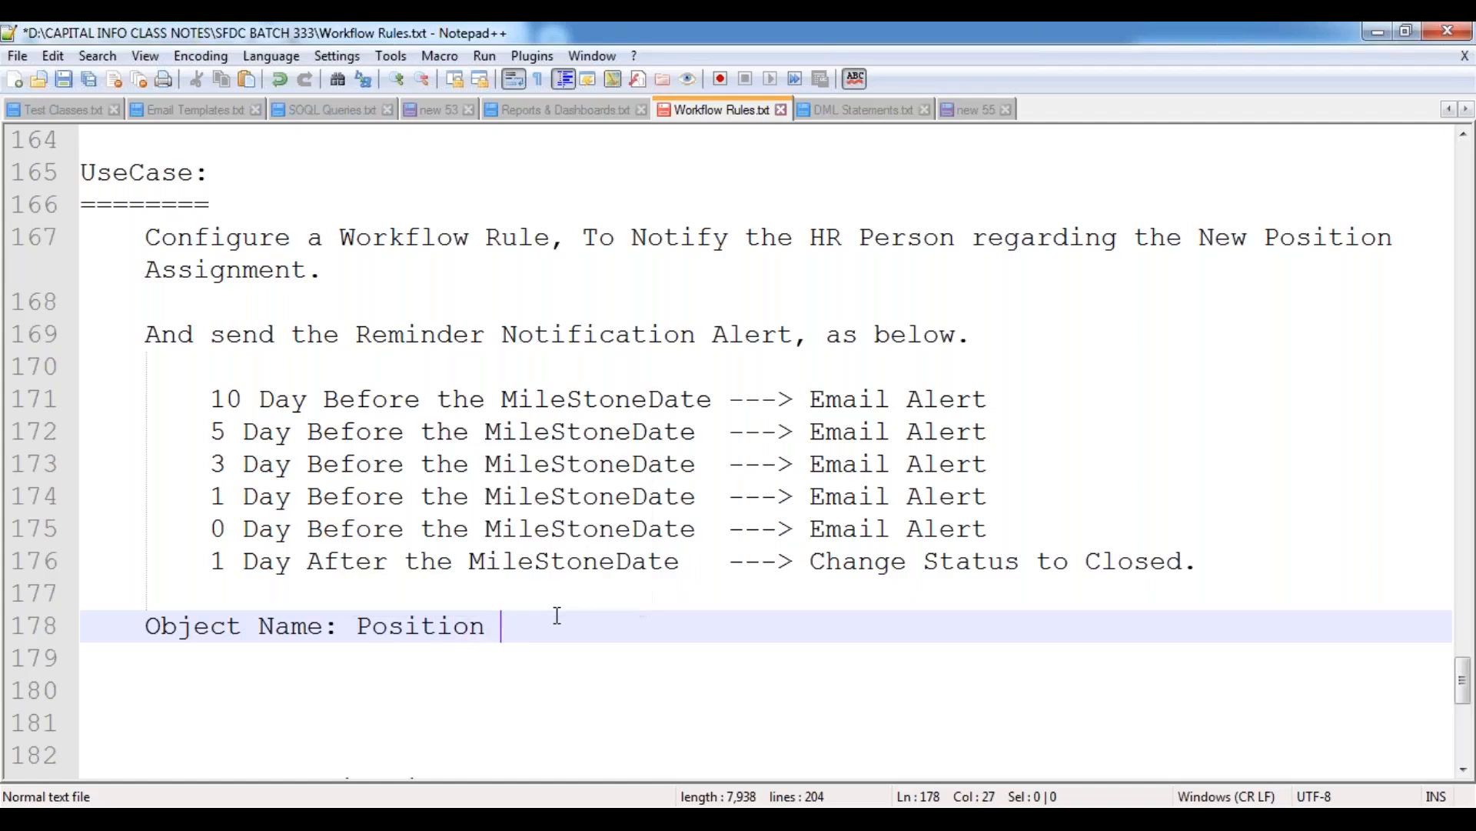
{"action": "key", "text": "BackSpace"}
{"action": "key", "text": "BackSpace"}
{"action": "type", "text": "bject"}
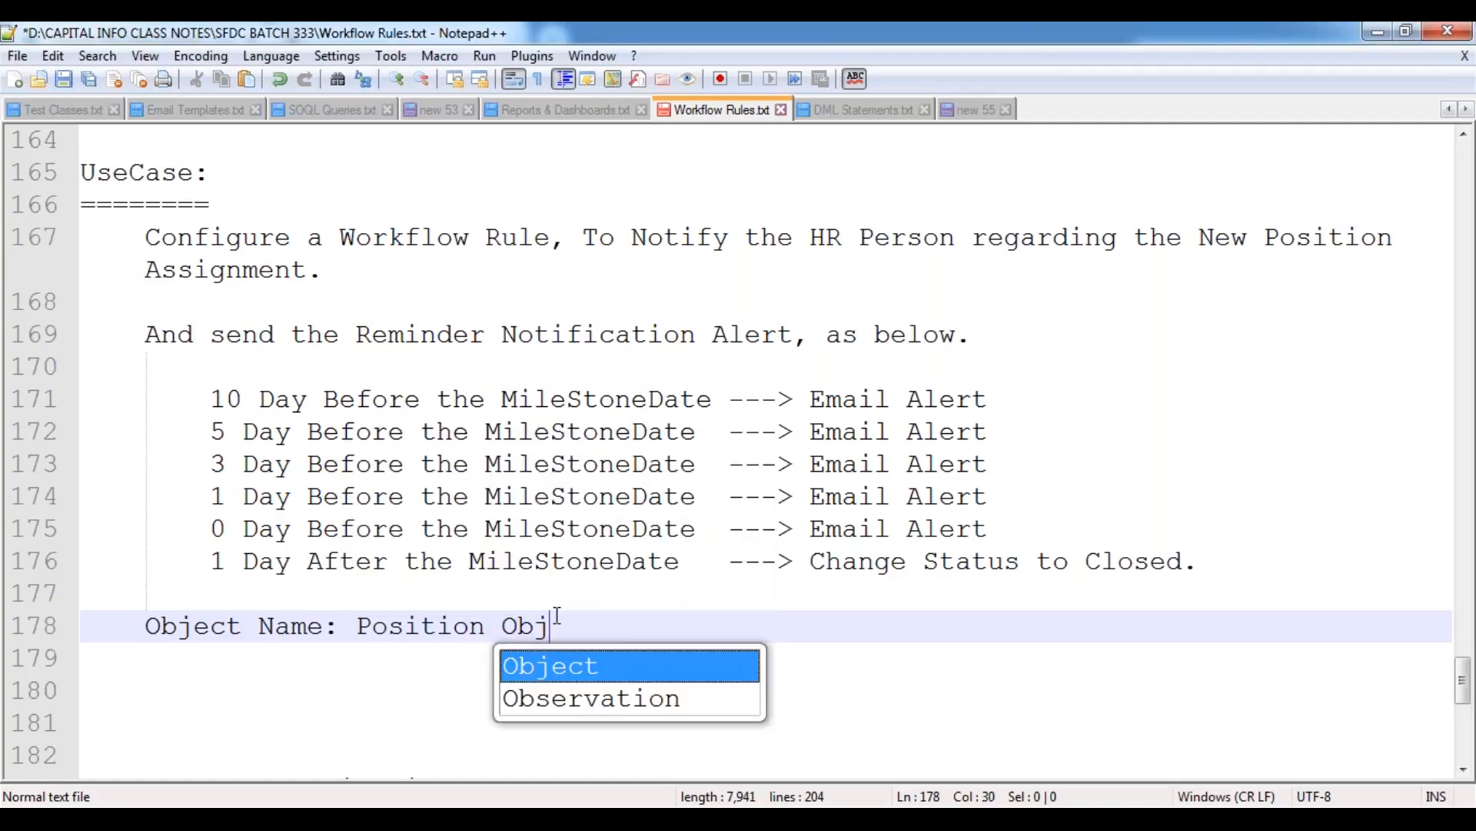
{"action": "key", "text": "Return"}
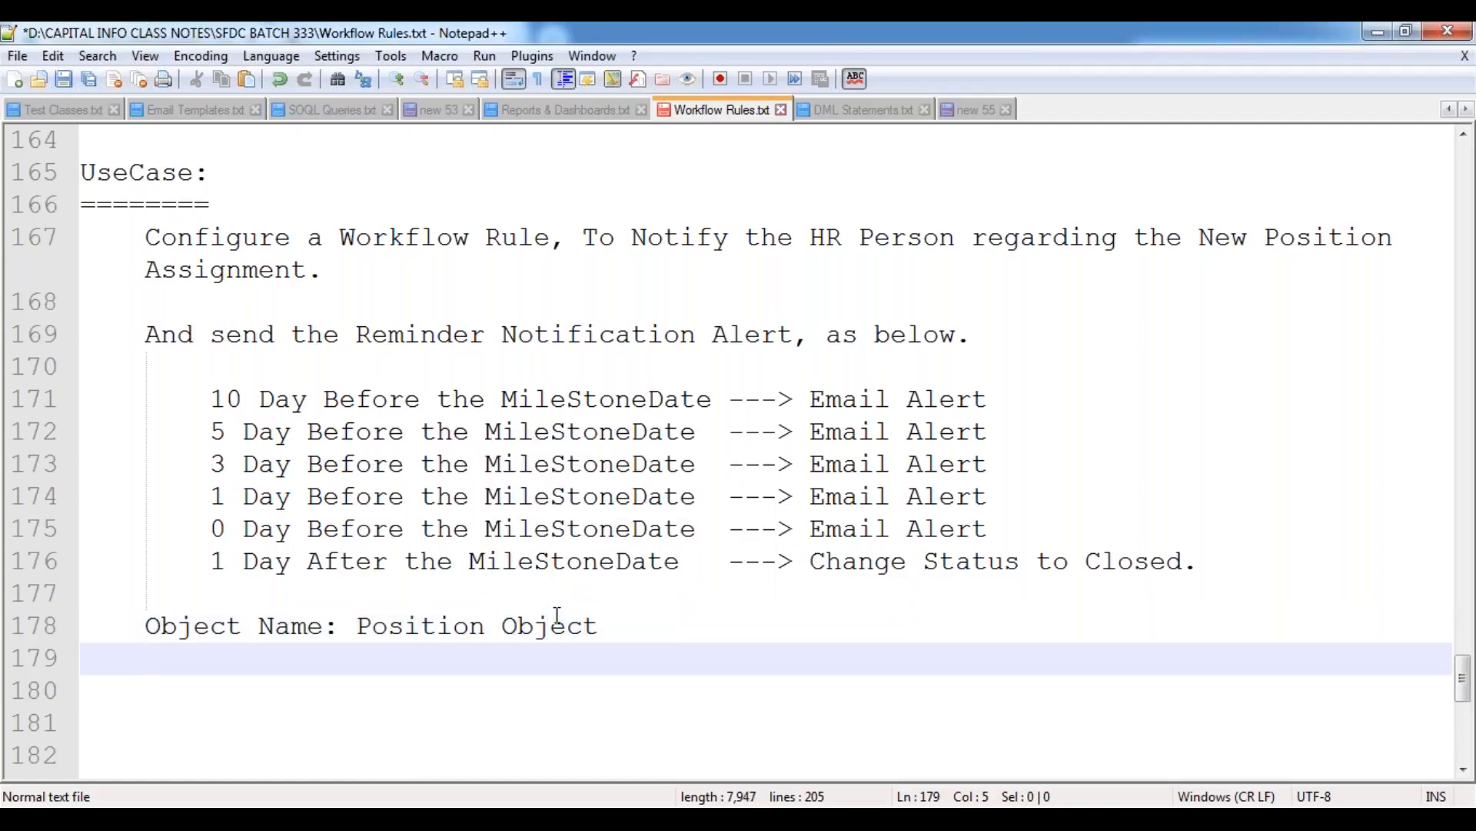
Add the line "Event / Evaluation Criteria: Created" below the object name and start a new line.
{"action": "type", "text": "Event / Eva"}
{"action": "key", "text": "Return"}
{"action": "type", "text": "Crit"}
{"action": "key", "text": "Return"}
{"action": "type", "text": ": C"}
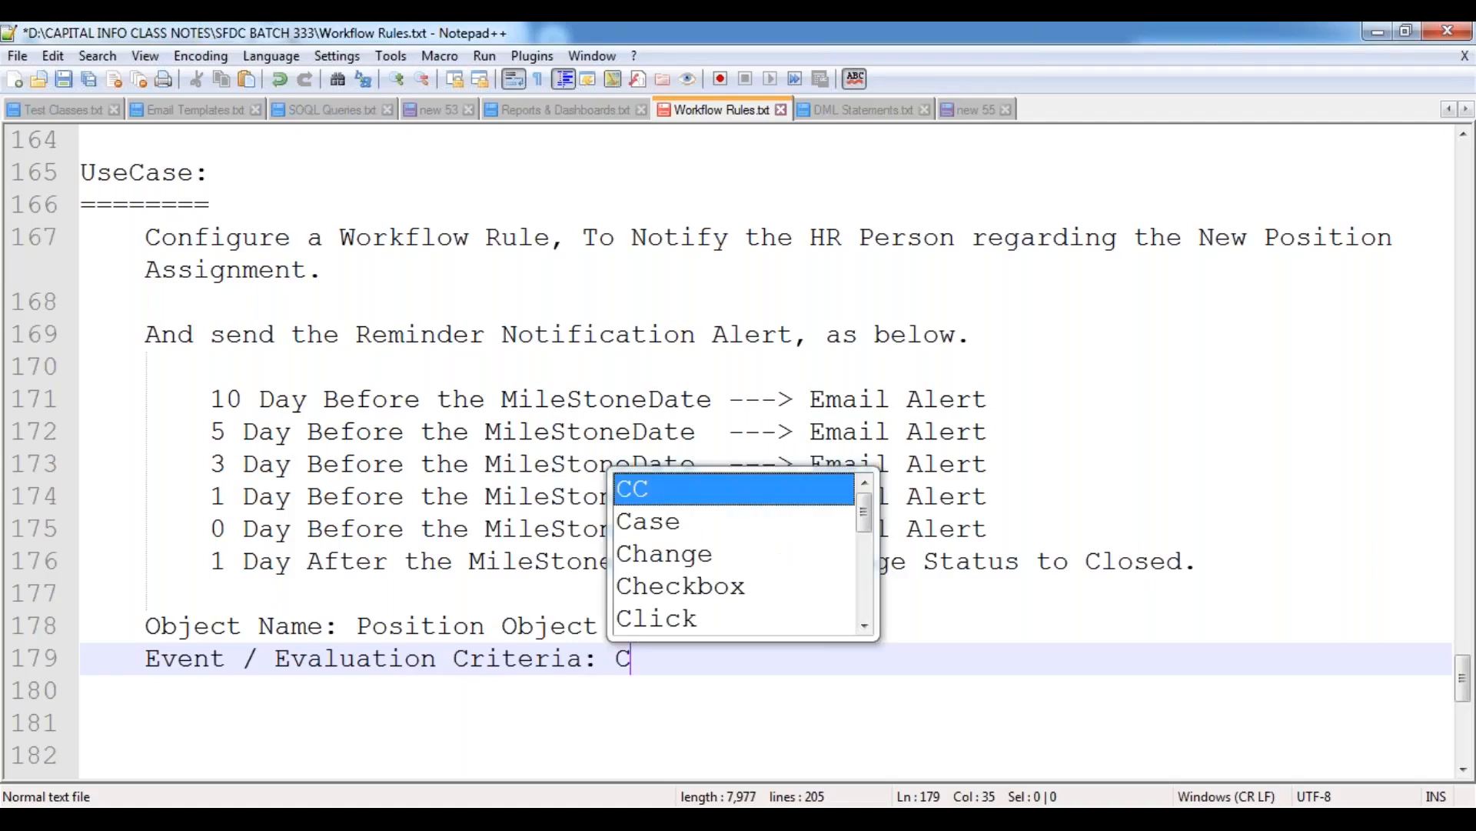
{"action": "type", "text": "reated"}
{"action": "key", "text": "Return"}
{"action": "key", "text": "Return"}
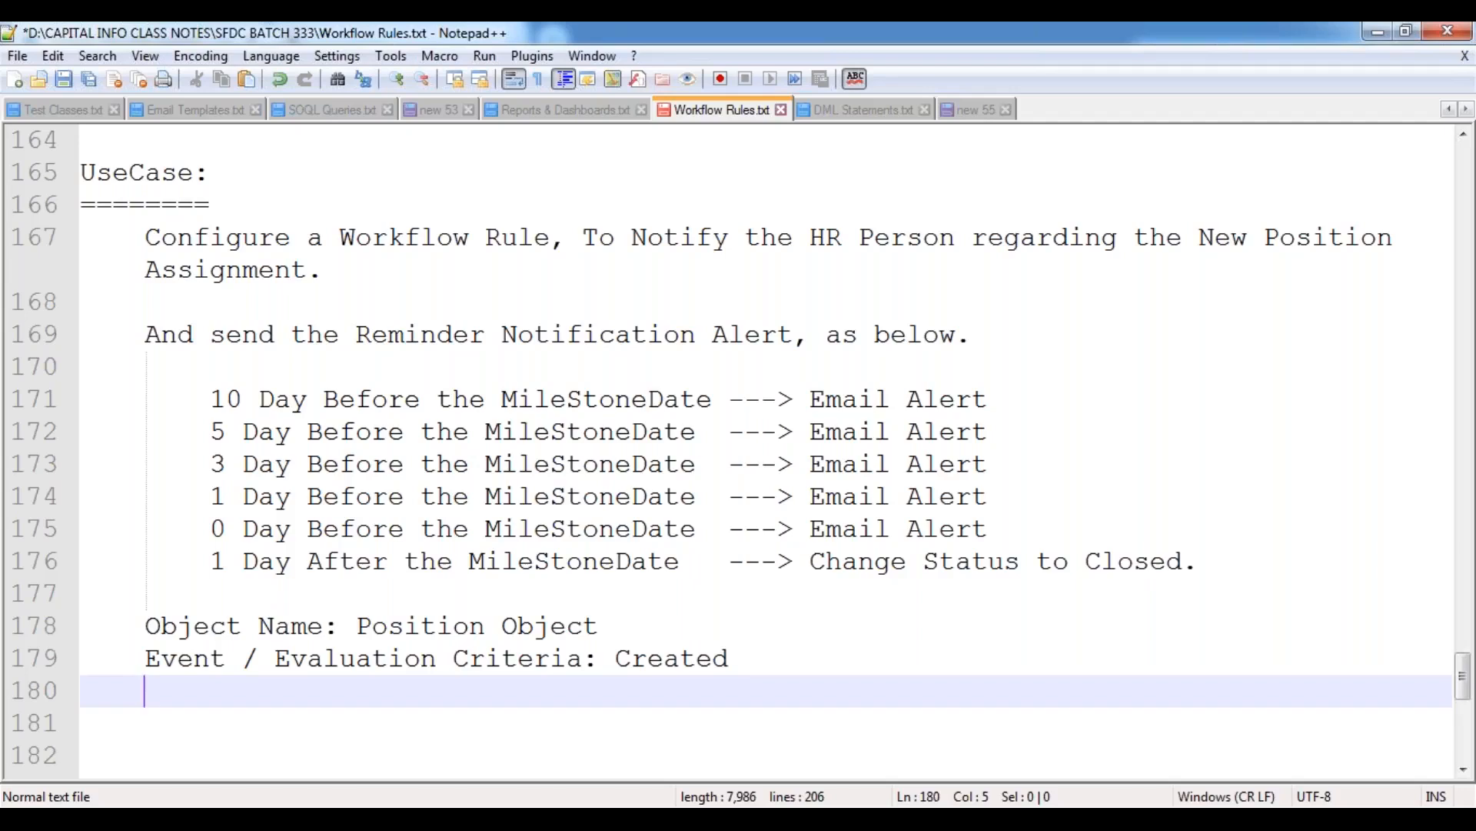
Add an indented "Rule Conditions:" heading below the evaluation criteria and start a further indented line under it.
{"action": "key", "text": "Tab"}
{"action": "type", "text": "Rule Condi"}
{"action": "key", "text": "Return"}
{"action": "type", "text": ":"}
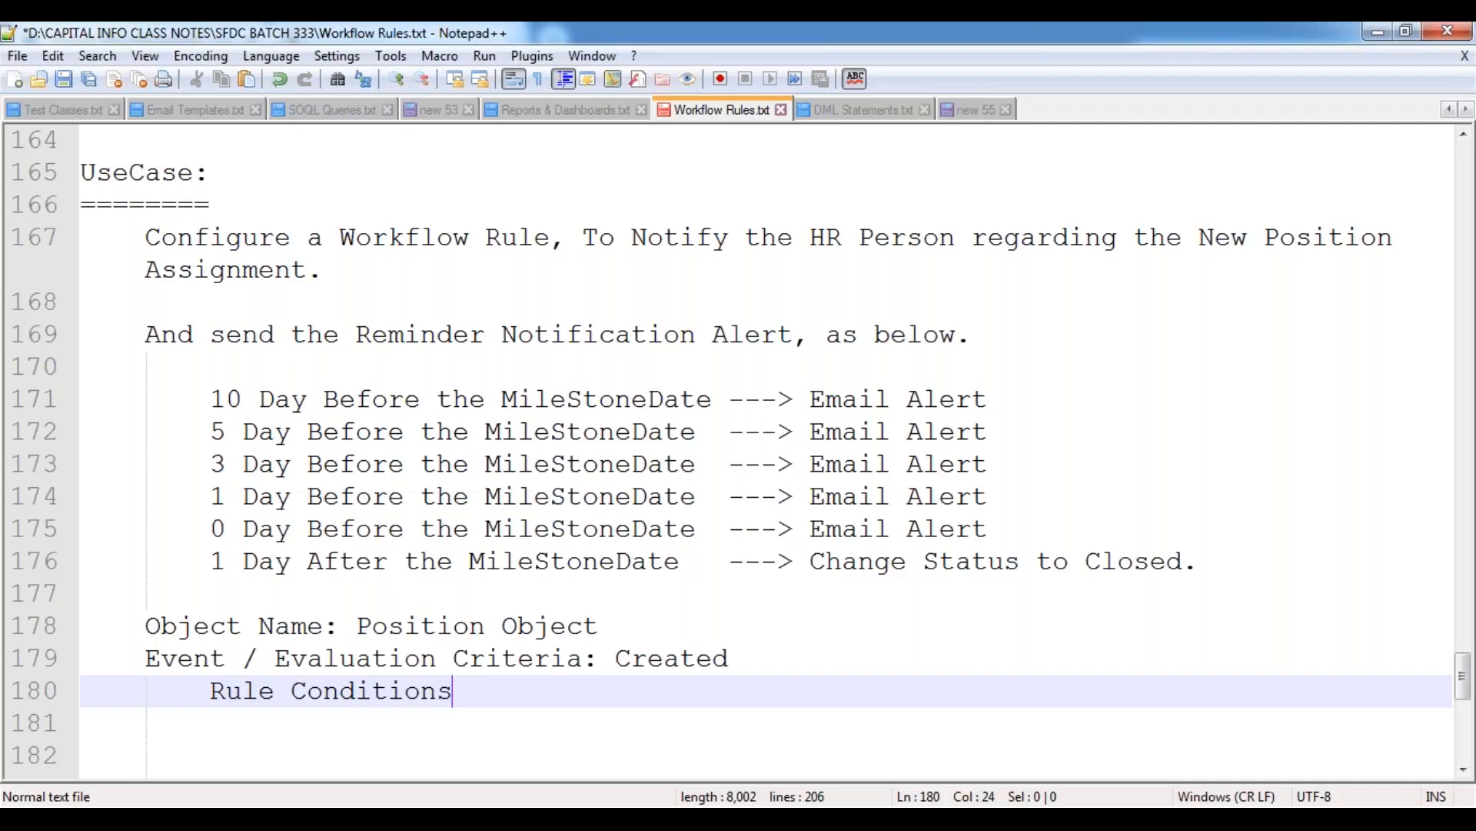
{"action": "key", "text": "Return"}
{"action": "key", "text": "Tab"}
{"action": "key", "text": "Tab"}
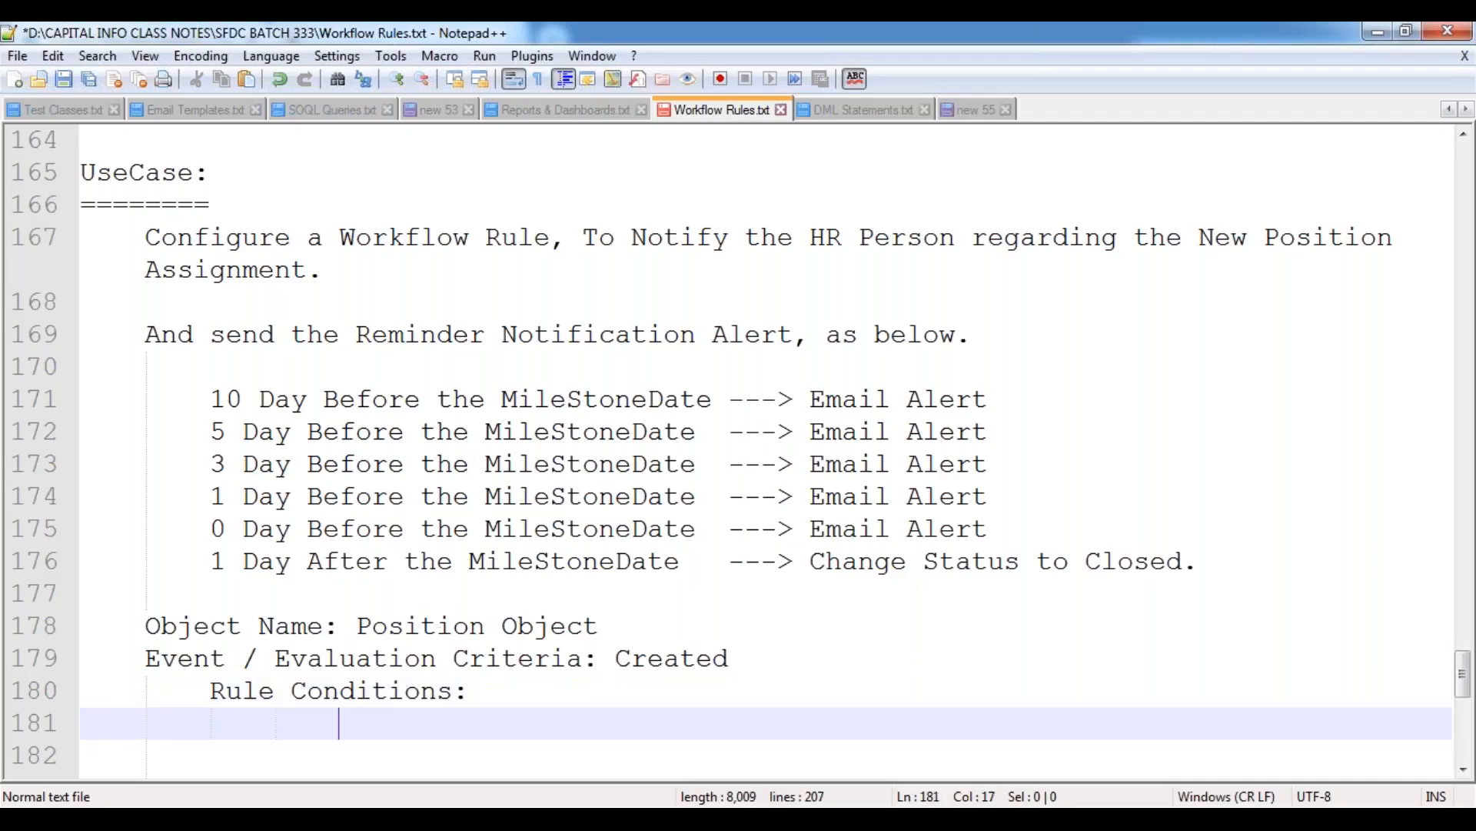
Switch to the new Position form in Salesforce, highlight the Milestone Date label, and return to the Notepad++ notes.
{"action": "left_click", "coordinate": [408, 644]}
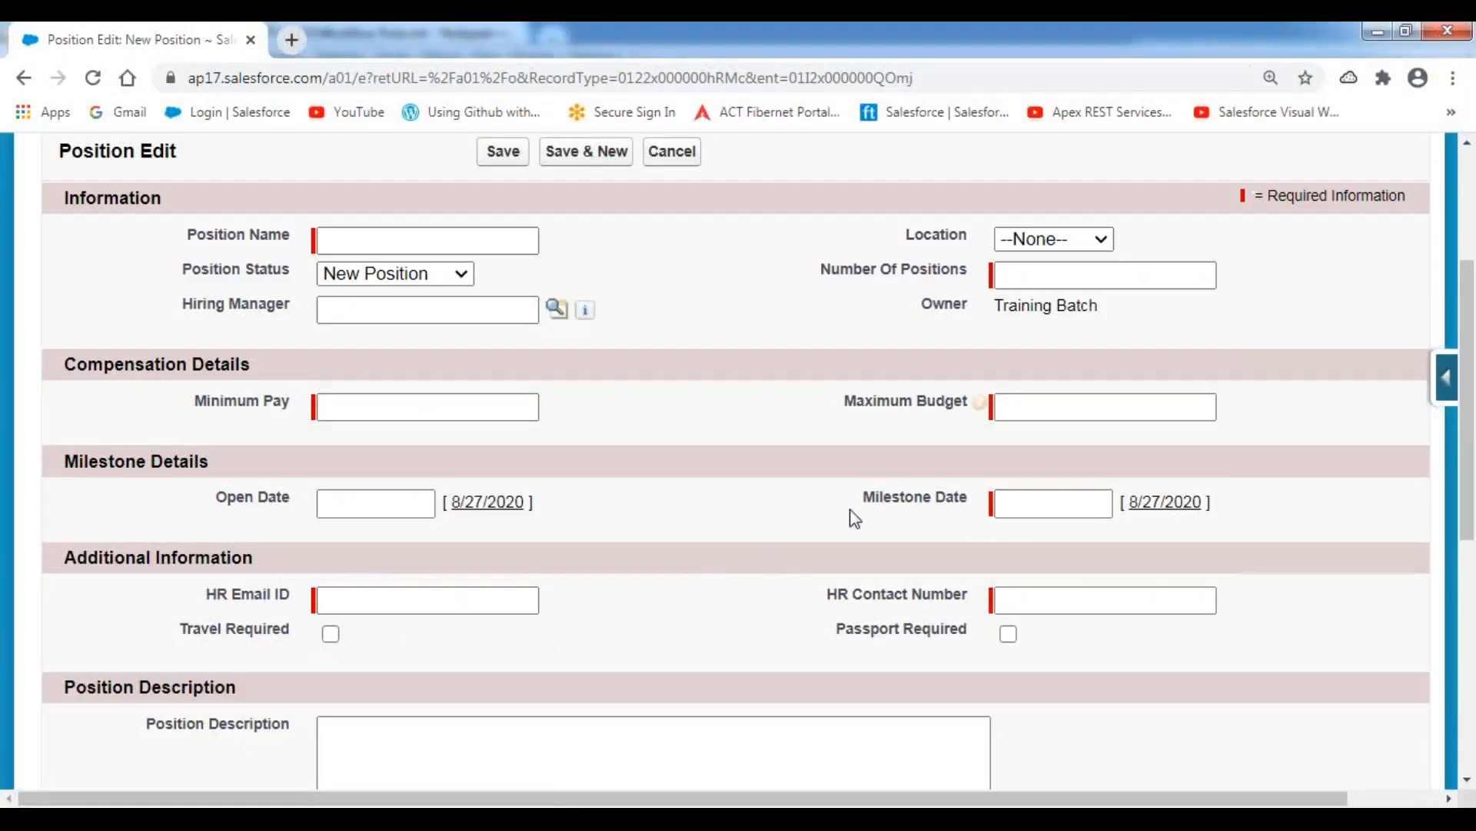
{"action": "left_click_drag", "start_coordinate": [859, 494], "coordinate": [985, 508]}
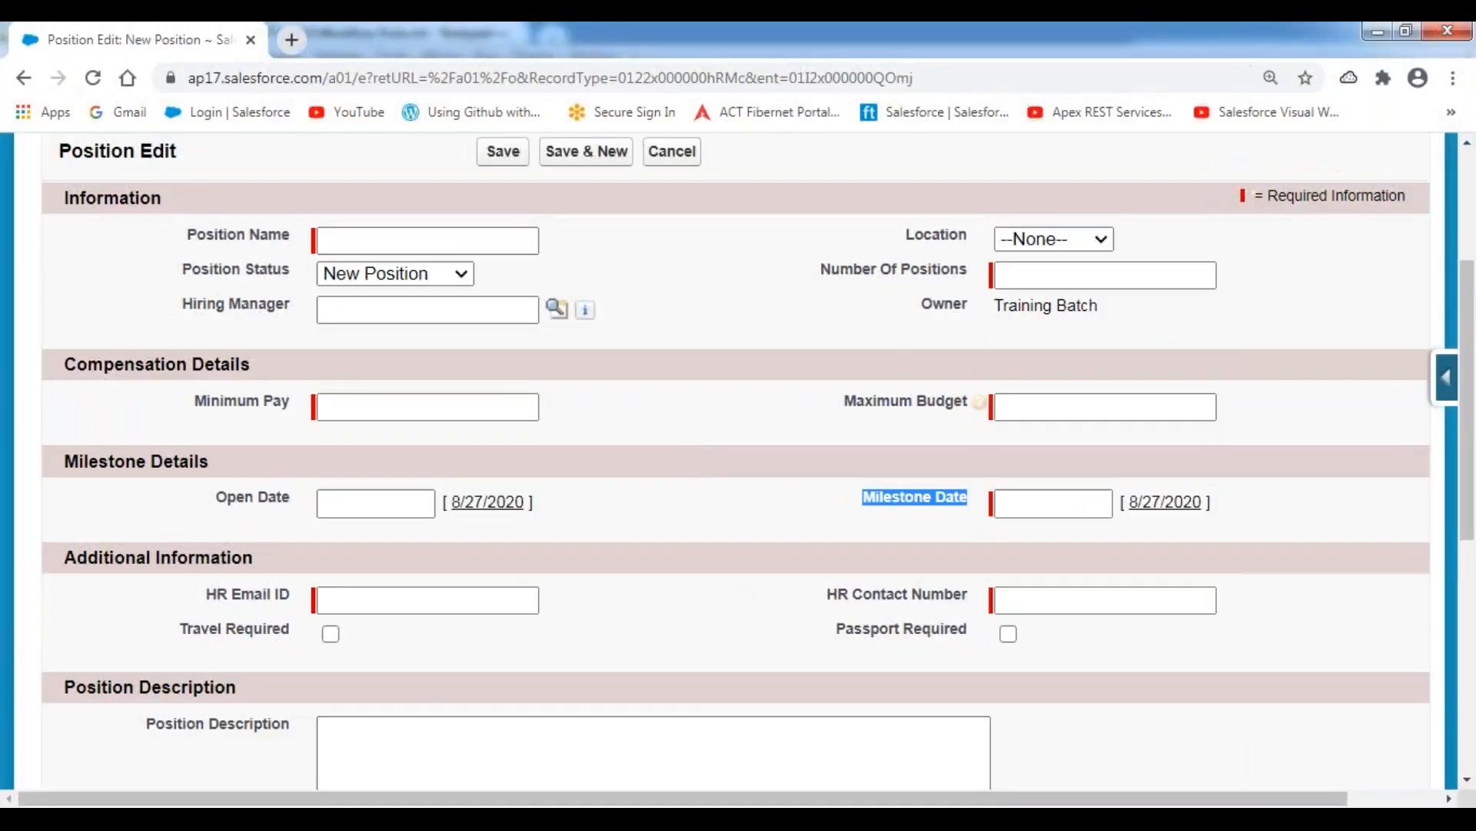
{"action": "left_click", "coordinate": [631, 800]}
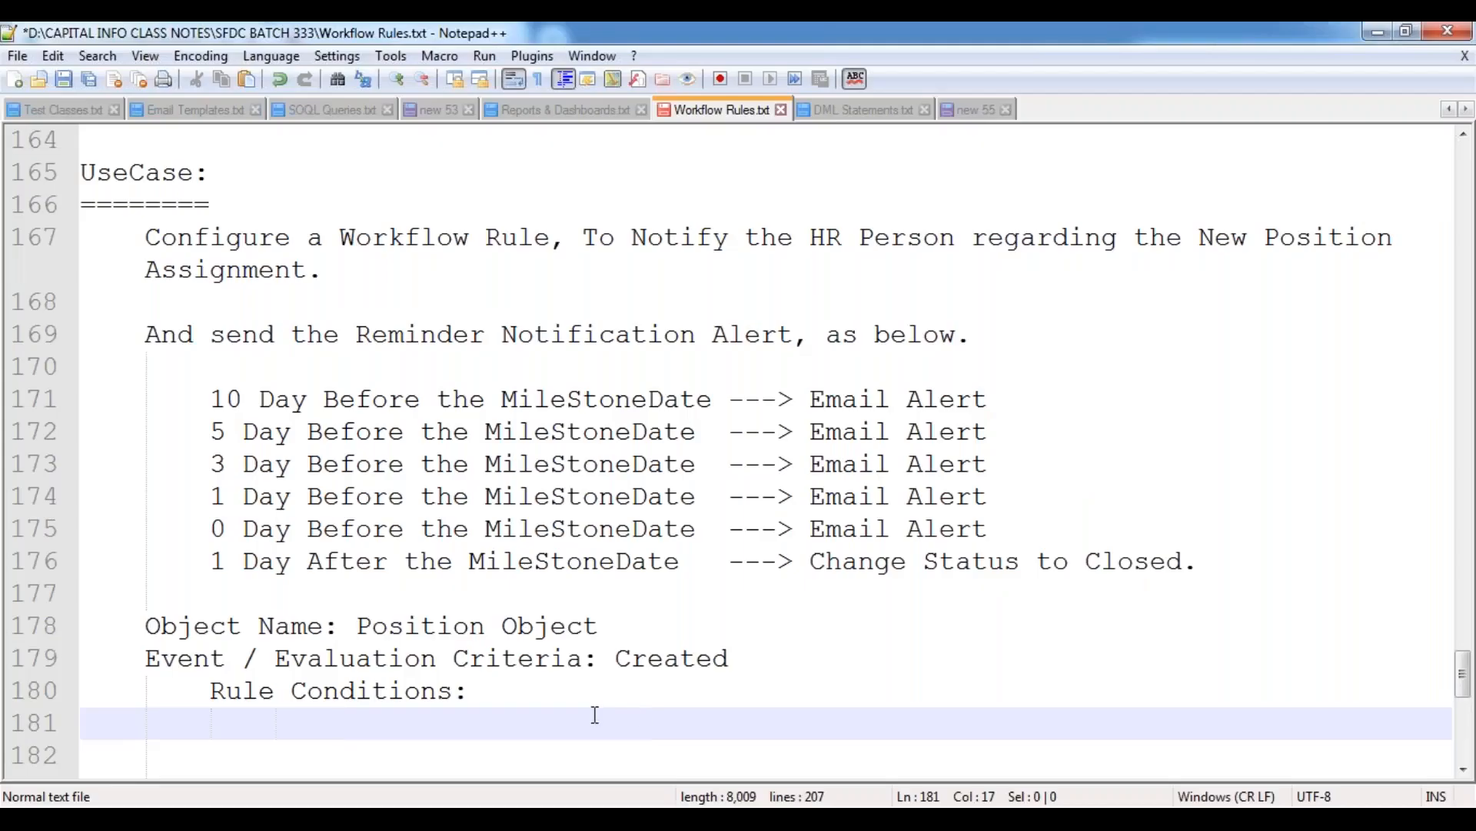
Write the first rule condition as "Position:MileStoneDate != Null" and start a new line.
{"action": "type", "text": "Posoition"}
{"action": "key", "text": "BackSpace"}
{"action": "key", "text": "BackSpace"}
{"action": "key", "text": "BackSpace"}
{"action": "key", "text": "BackSpace"}
{"action": "type", "text": "tion:"}
{"action": "key", "text": "BackSpace"}
{"action": "key", "text": "BackSpace"}
{"action": "key", "text": "BackSpace"}
{"action": "key", "text": "BackSpace"}
{"action": "key", "text": "BackSpace"}
{"action": "key", "text": "BackSpace"}
{"action": "key", "text": "BackSpace"}
{"action": "key", "text": "BackSpace"}
{"action": "key", "text": "BackSpace"}
{"action": "type", "text": "sition"}
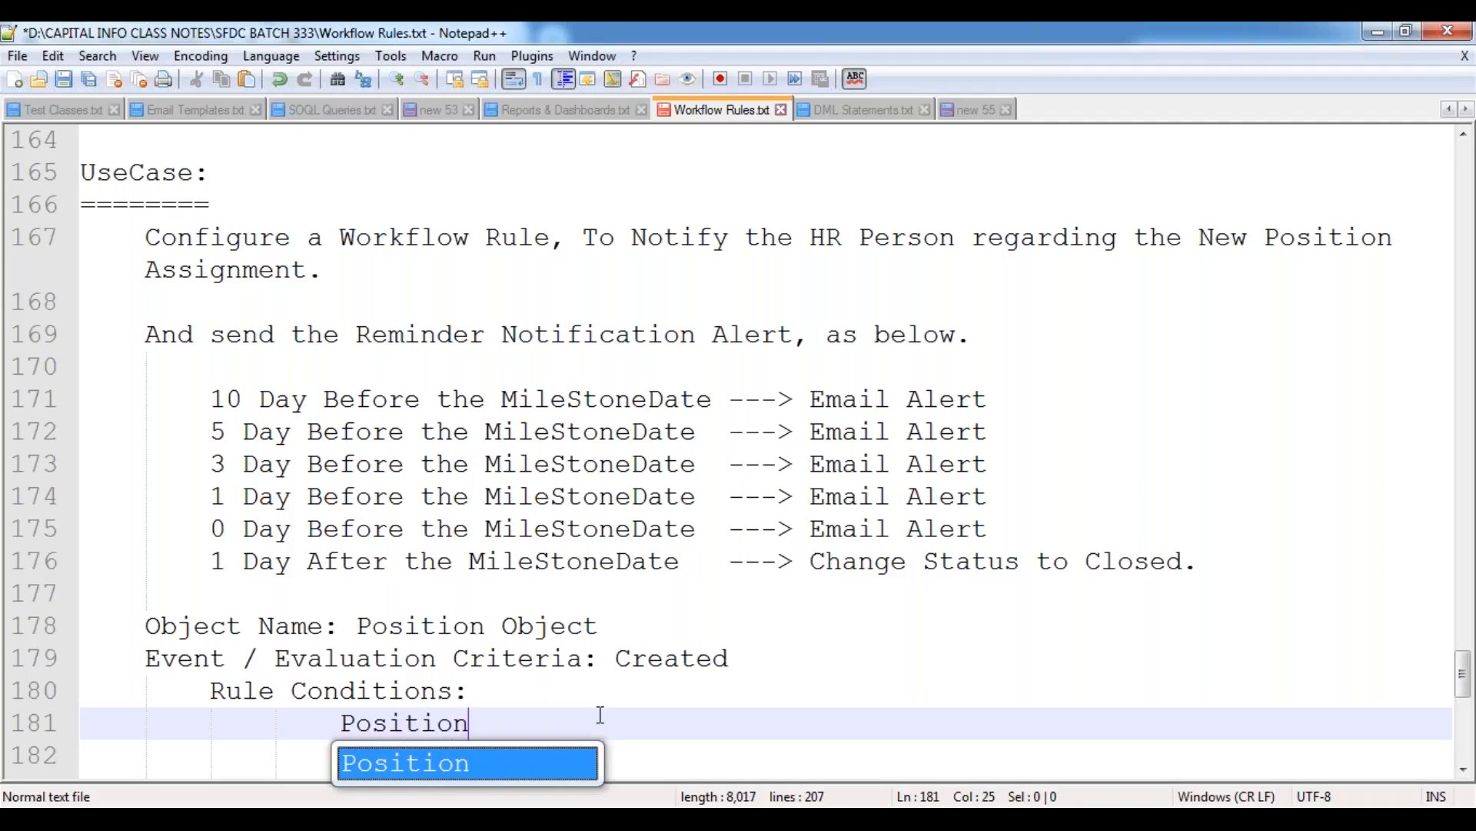
{"action": "type", "text": ":Mile"}
{"action": "key", "text": "Return"}
{"action": "type", "text": "!= Null"}
{"action": "key", "text": "Return"}
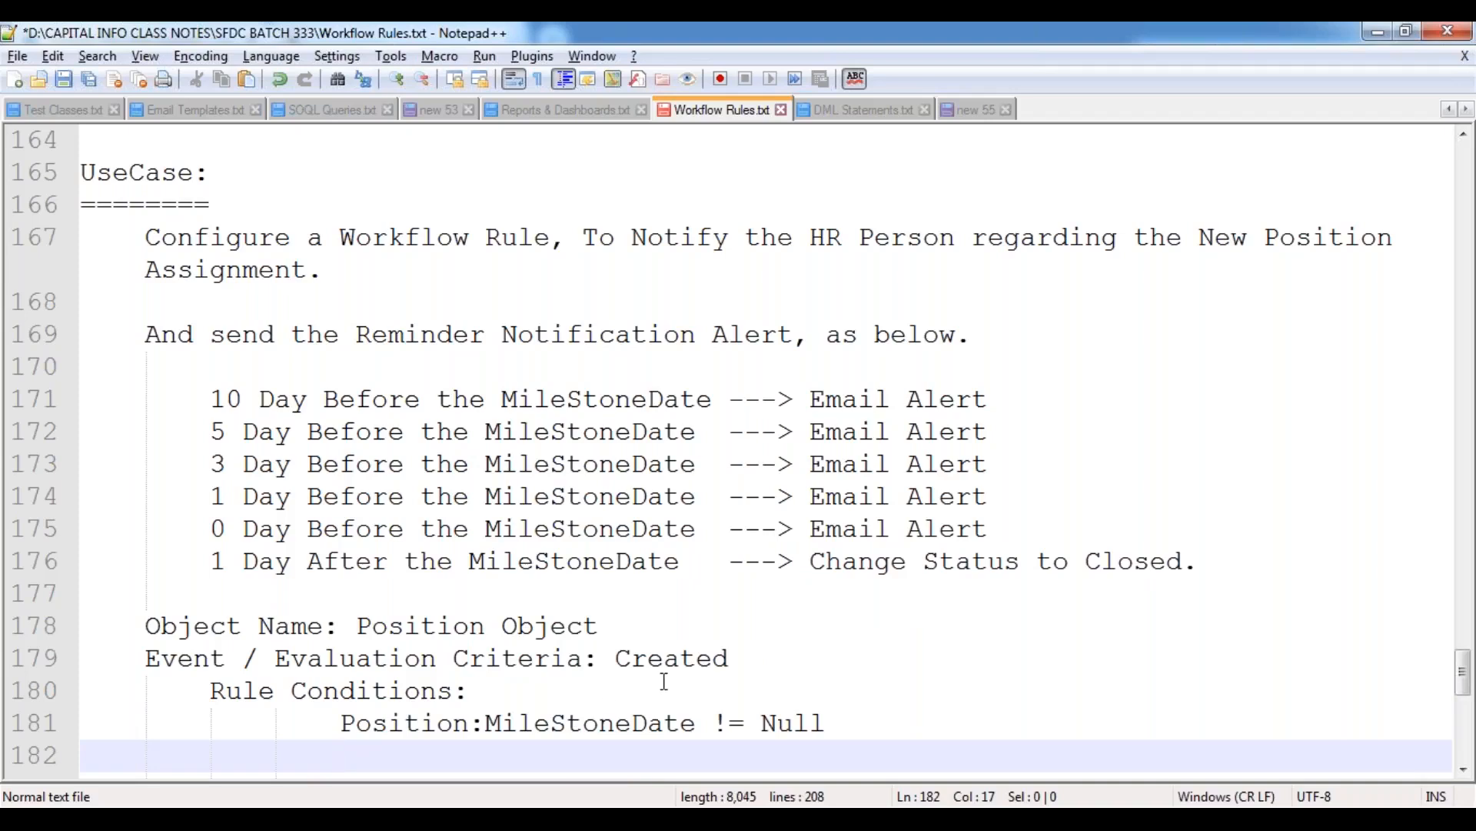
Switch to the Salesforce Position form, highlight the HR Email ID label, and return to the Notepad++ notes.
{"action": "key", "text": "alt+Tab"}
{"action": "left_click", "coordinate": [226, 599]}
{"action": "left_click_drag", "start_coordinate": [225, 597], "coordinate": [299, 598]}
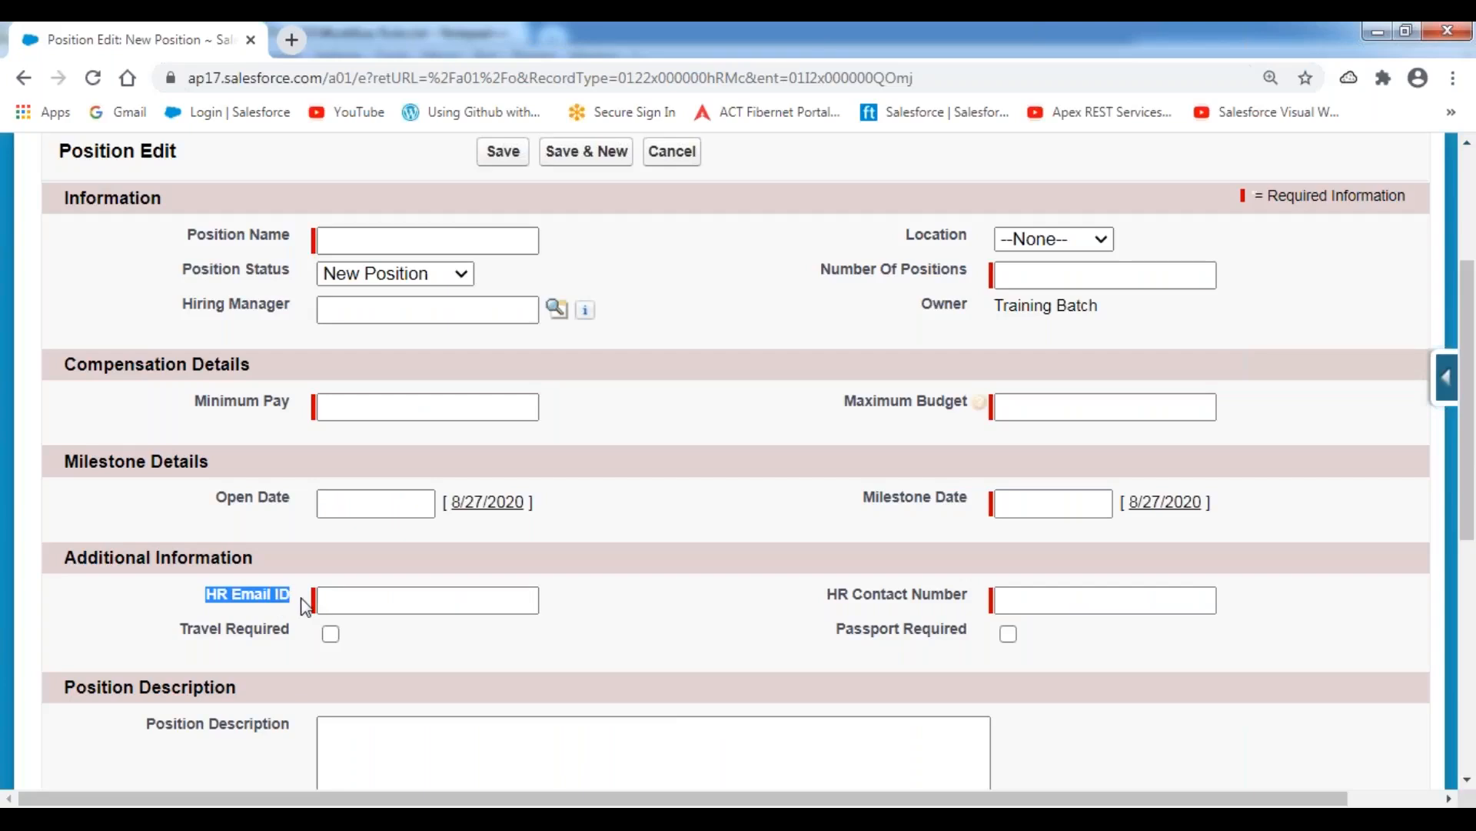
{"action": "key", "text": "alt+Tab"}
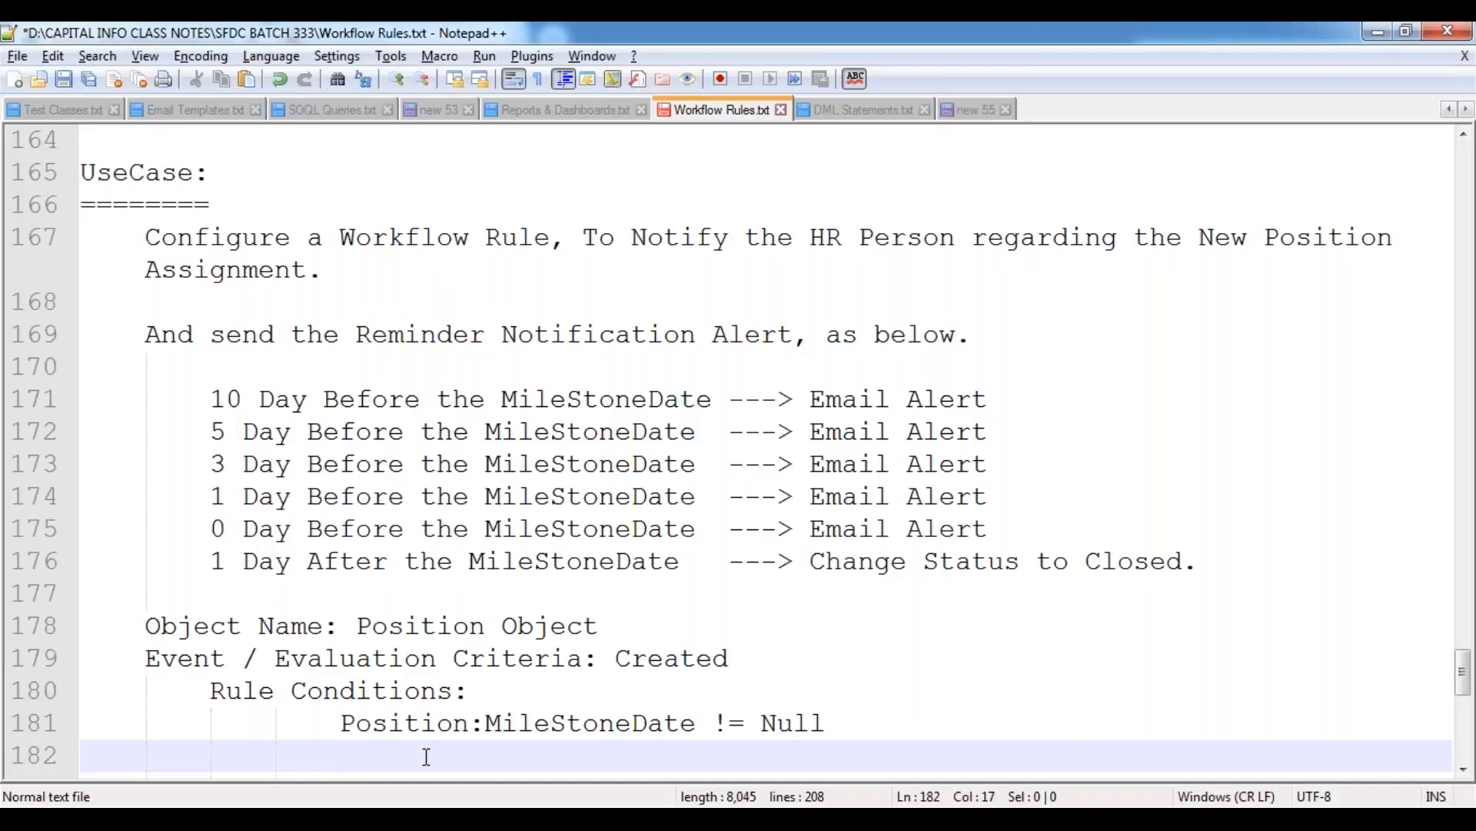
Write the second rule condition as "Position:HR Email ID != Null" and start a new line.
{"action": "type", "text": "Position:HR Ema"}
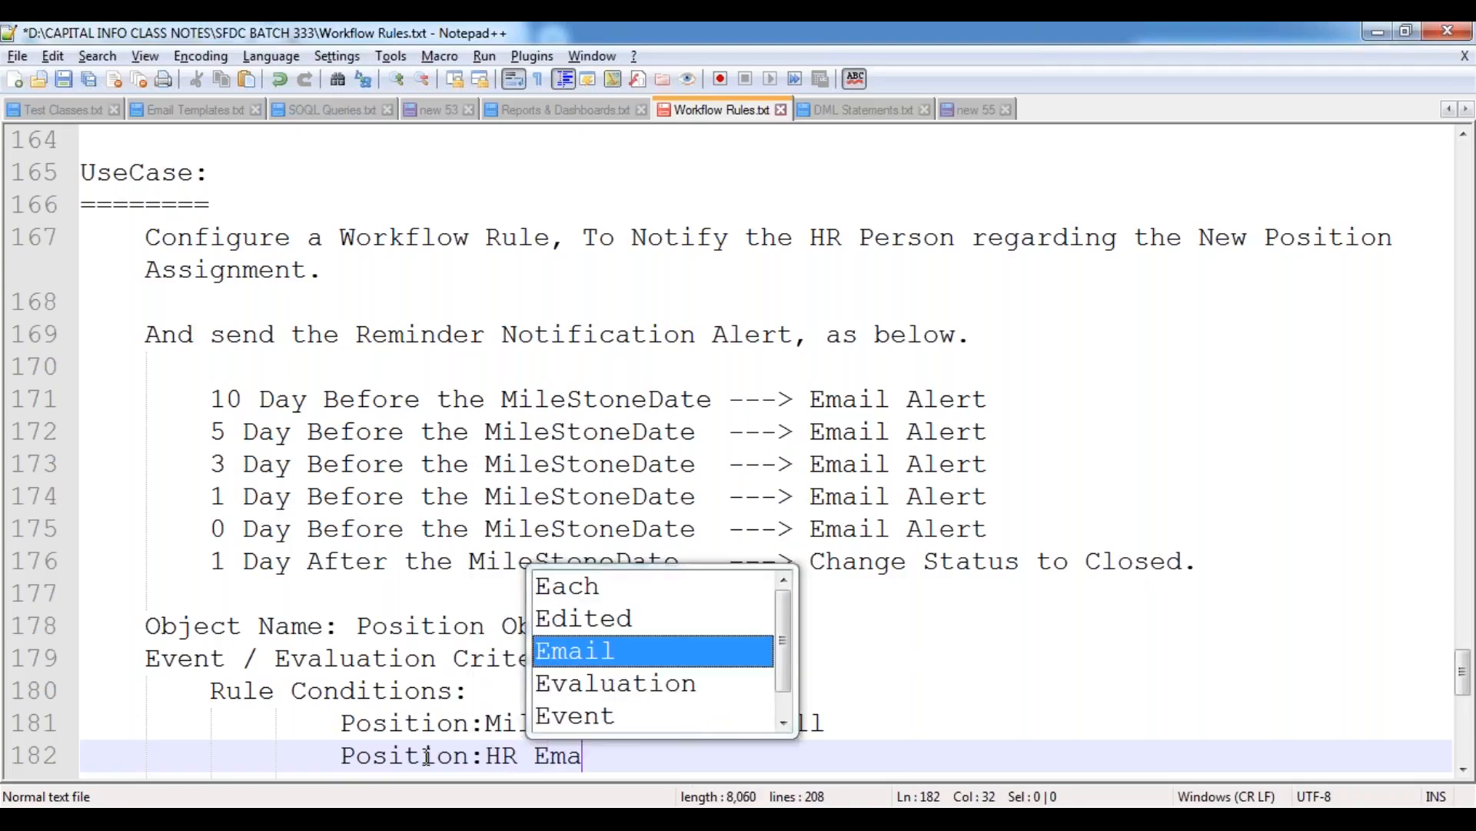
{"action": "type", "text": "il ID !="}
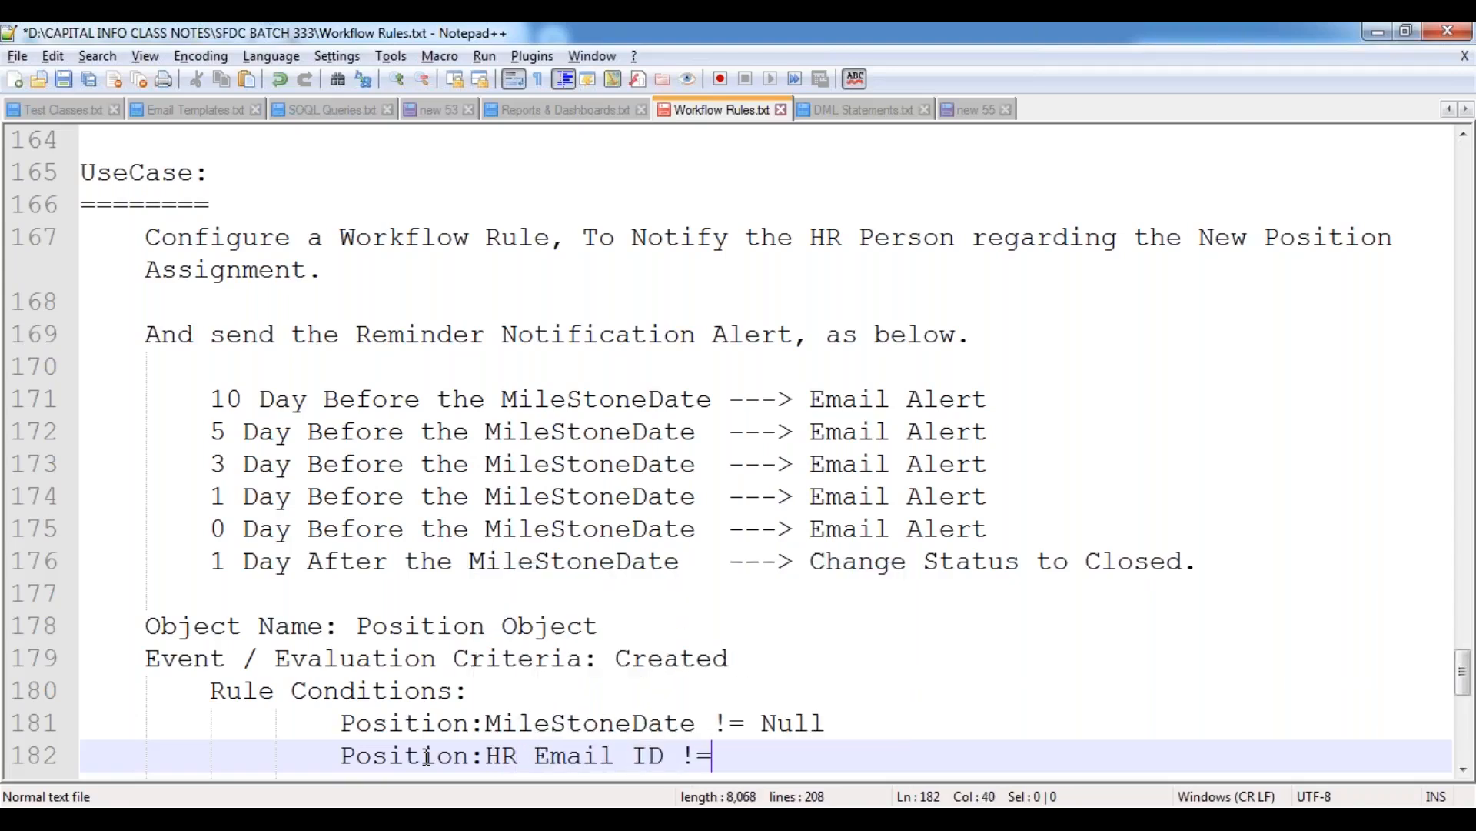
{"action": "type", "text": " Null"}
{"action": "key", "text": "Return"}
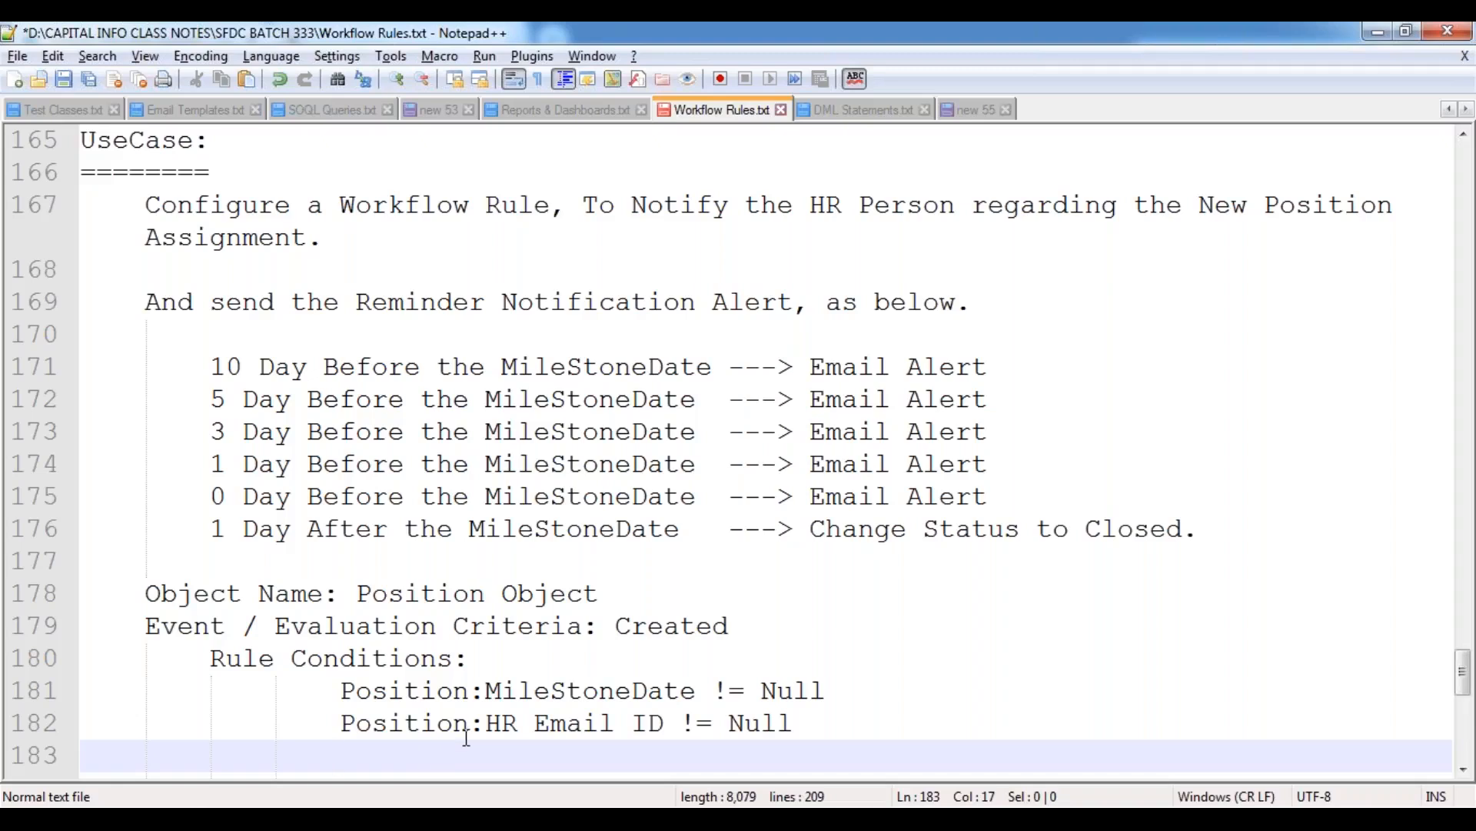
Set Position Status to Closed on the new Position form in Salesforce and return to the Notepad++ notes.
{"action": "key", "text": "alt+Tab"}
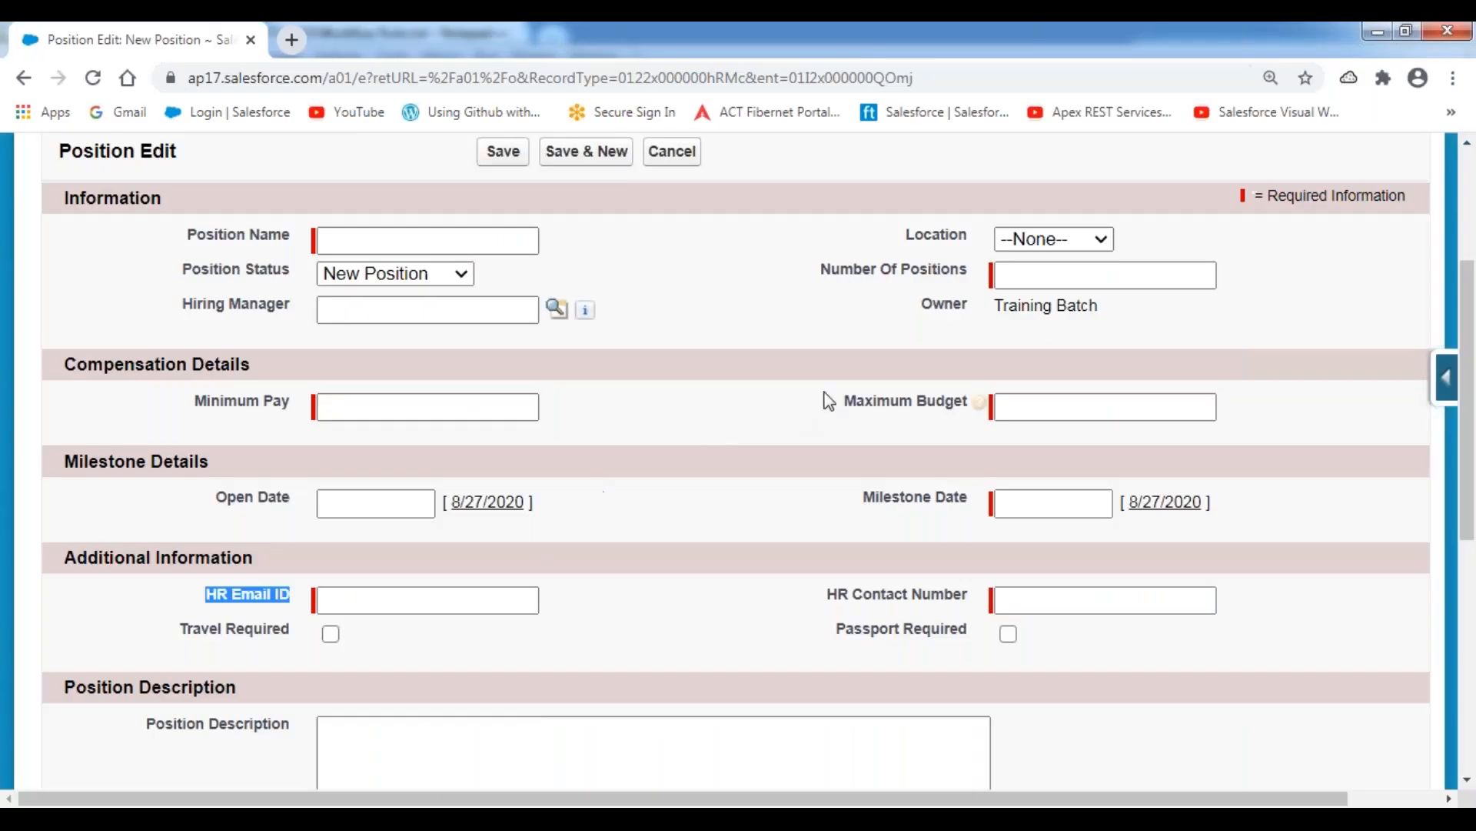
{"action": "left_click", "coordinate": [455, 276]}
{"action": "left_click", "coordinate": [371, 438]}
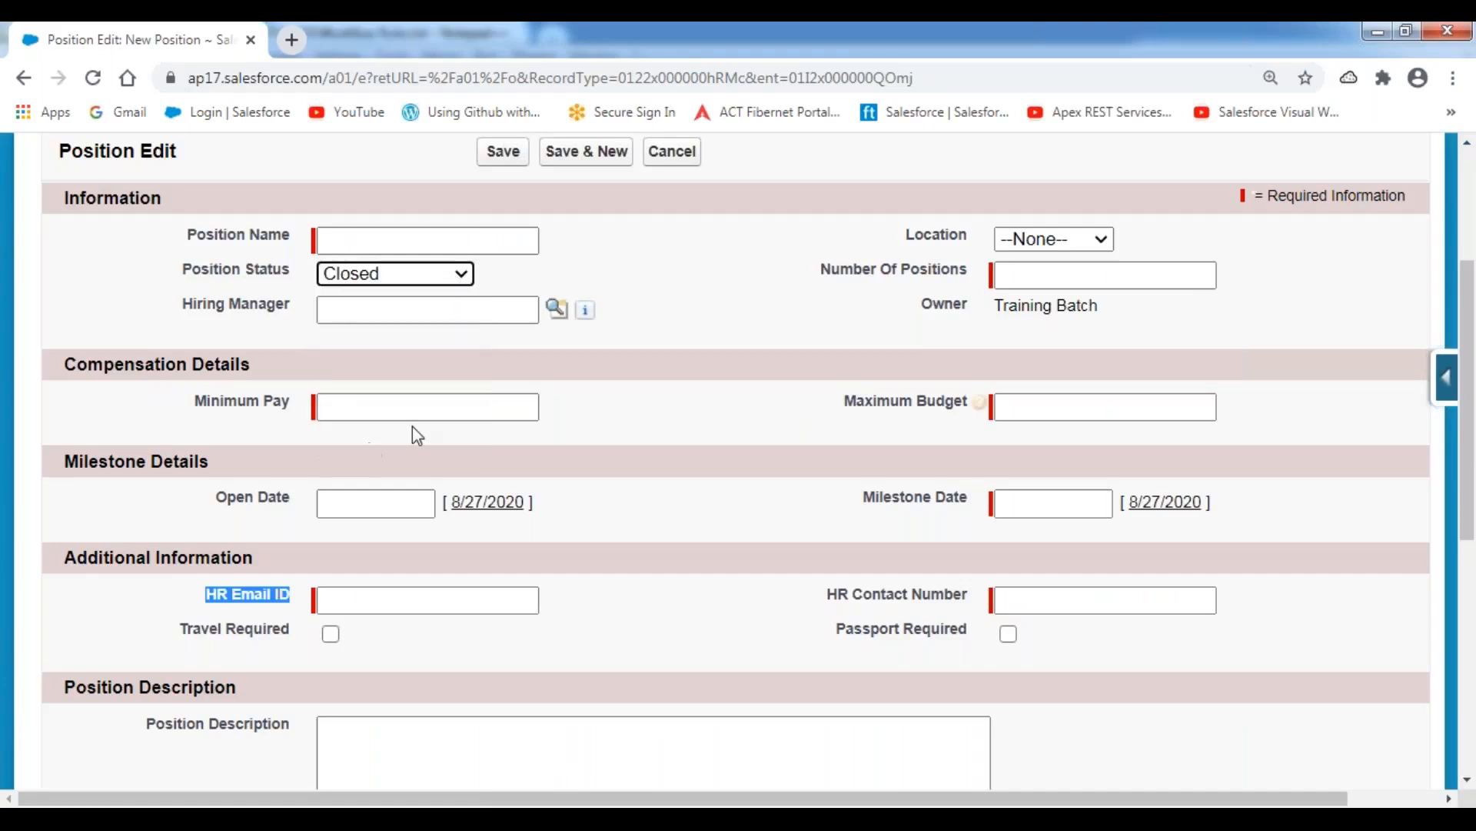
{"action": "left_click", "coordinate": [529, 359]}
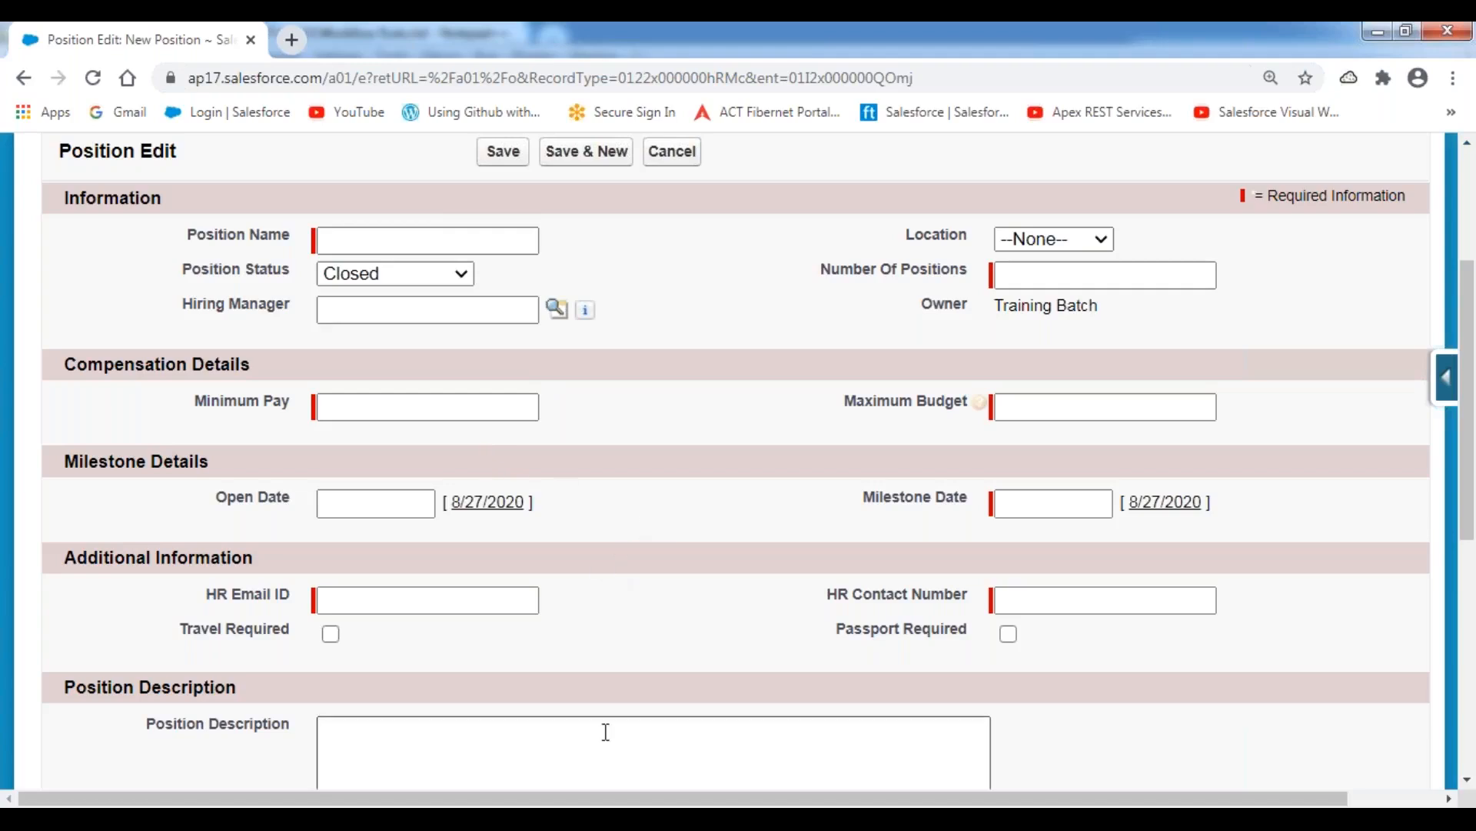
{"action": "key", "text": "alt+Tab"}
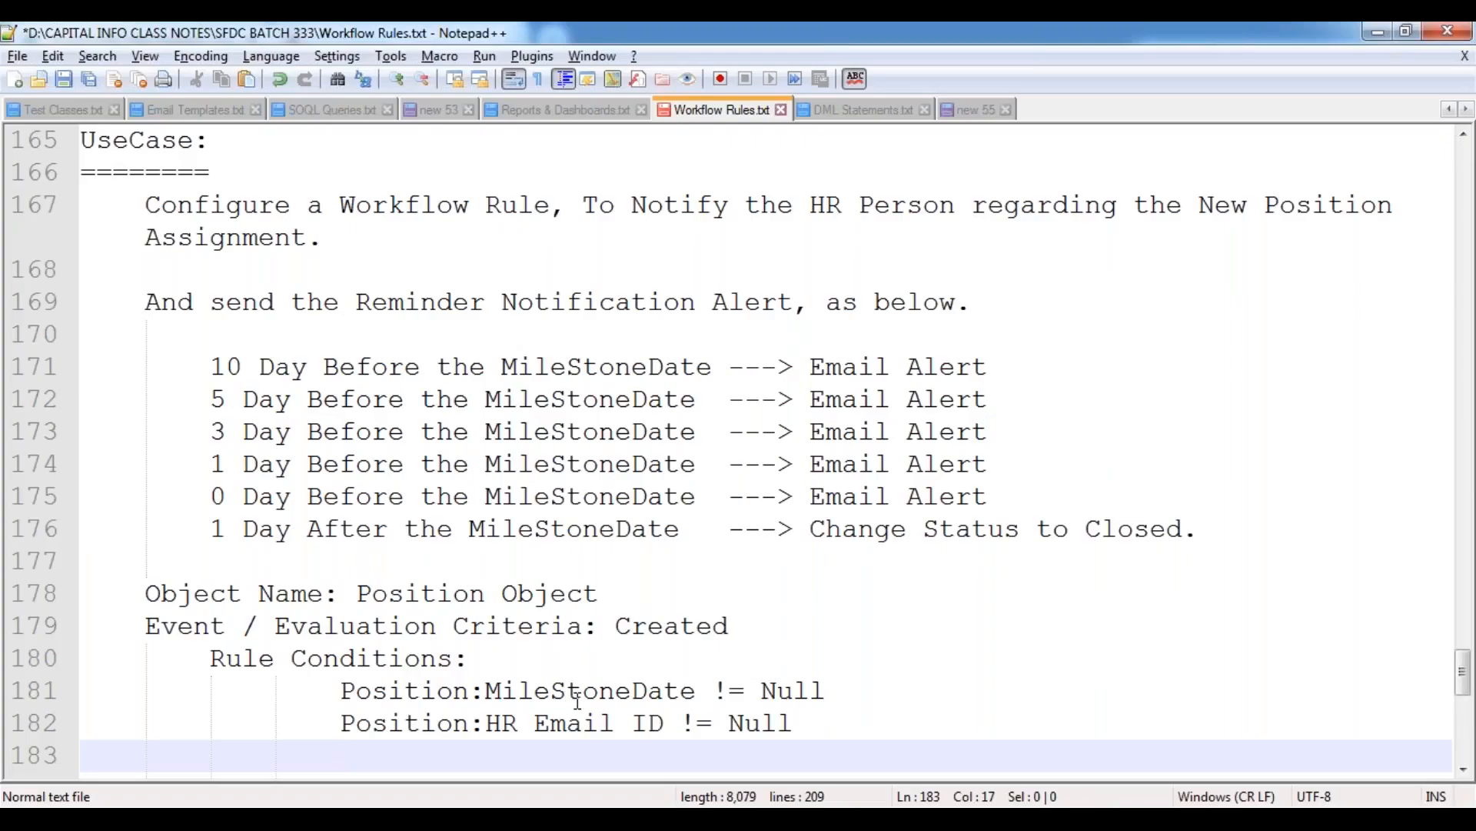
Write the third rule condition as "Position:Position Status != 'Closed'" below the HR Email ID condition.
{"action": "type", "text": "Posi"}
{"action": "key", "text": "Return"}
{"action": "type", "text": ":"}
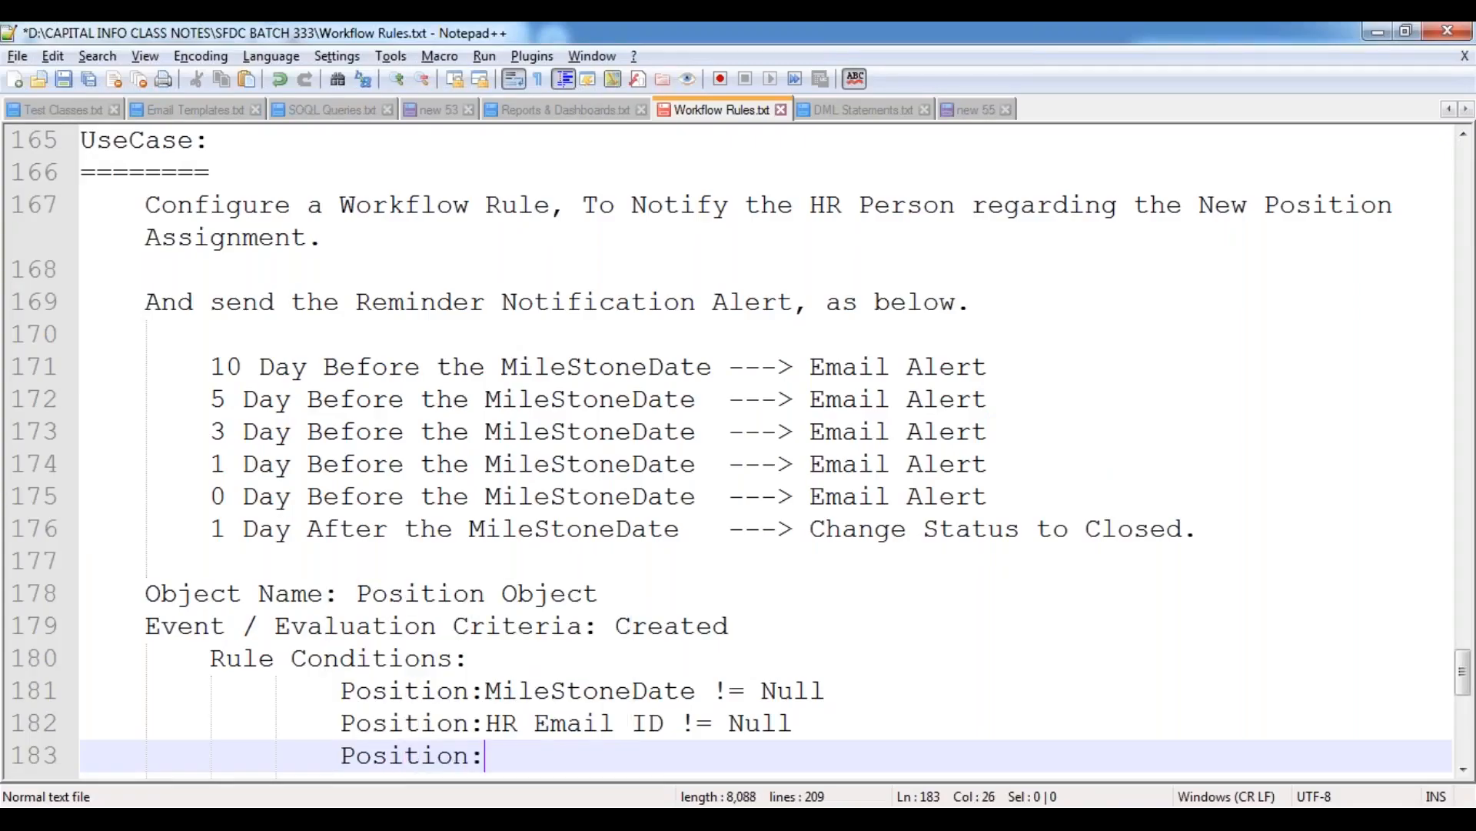
{"action": "type", "text": "Position"}
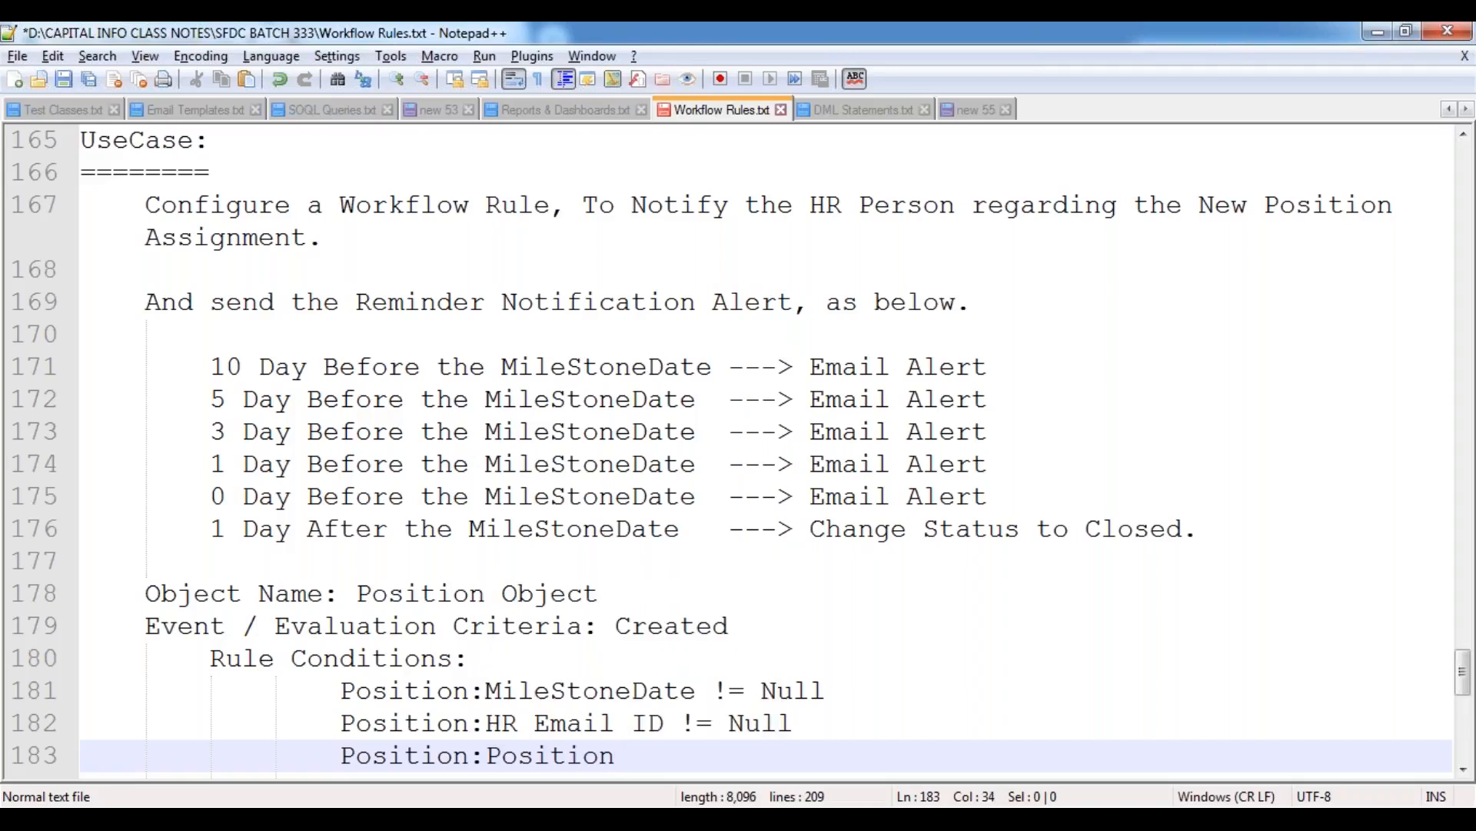
{"action": "type", "text": " Status "}
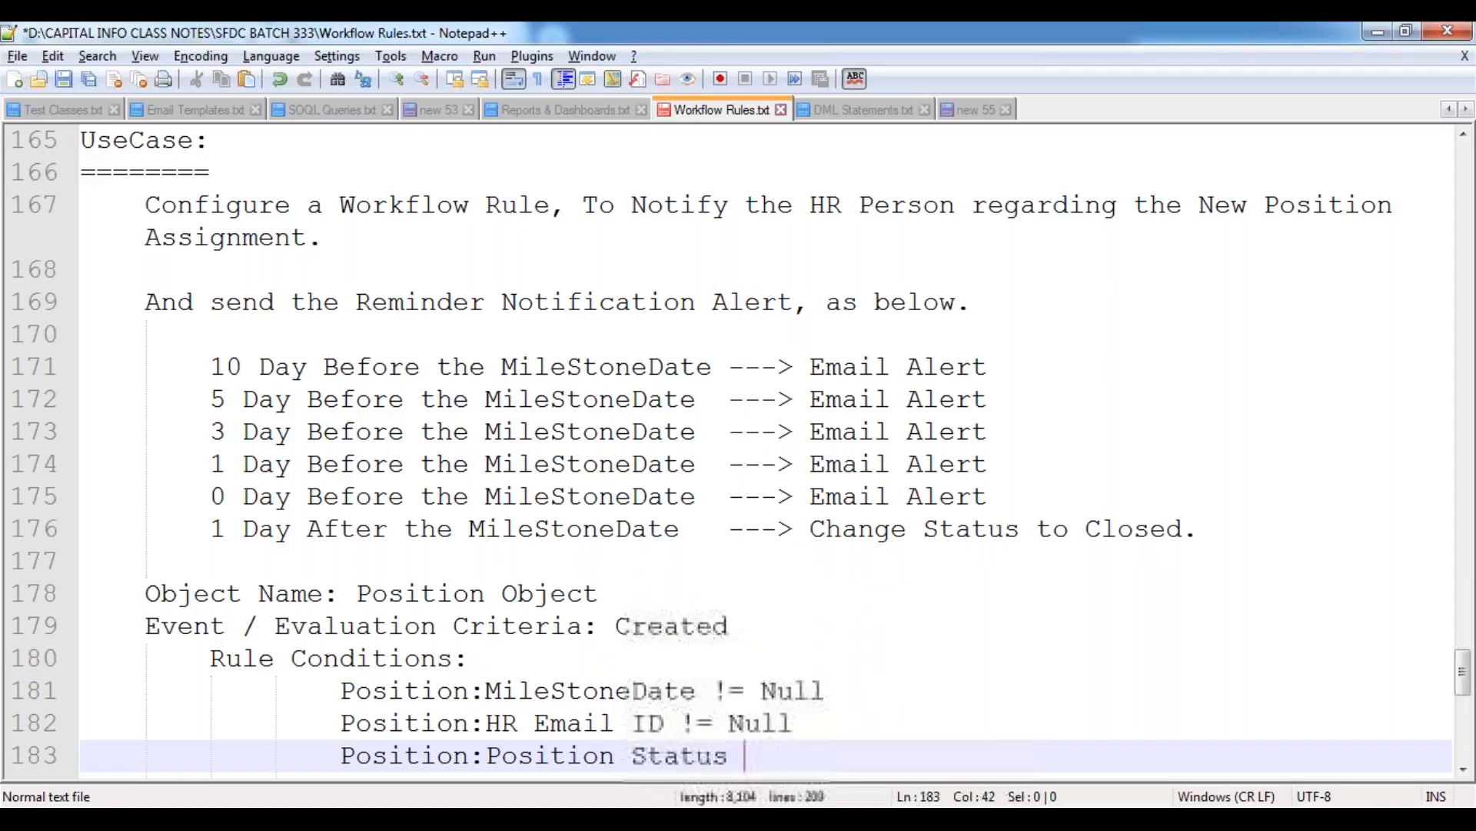
{"action": "type", "text": "!= 'Cl"}
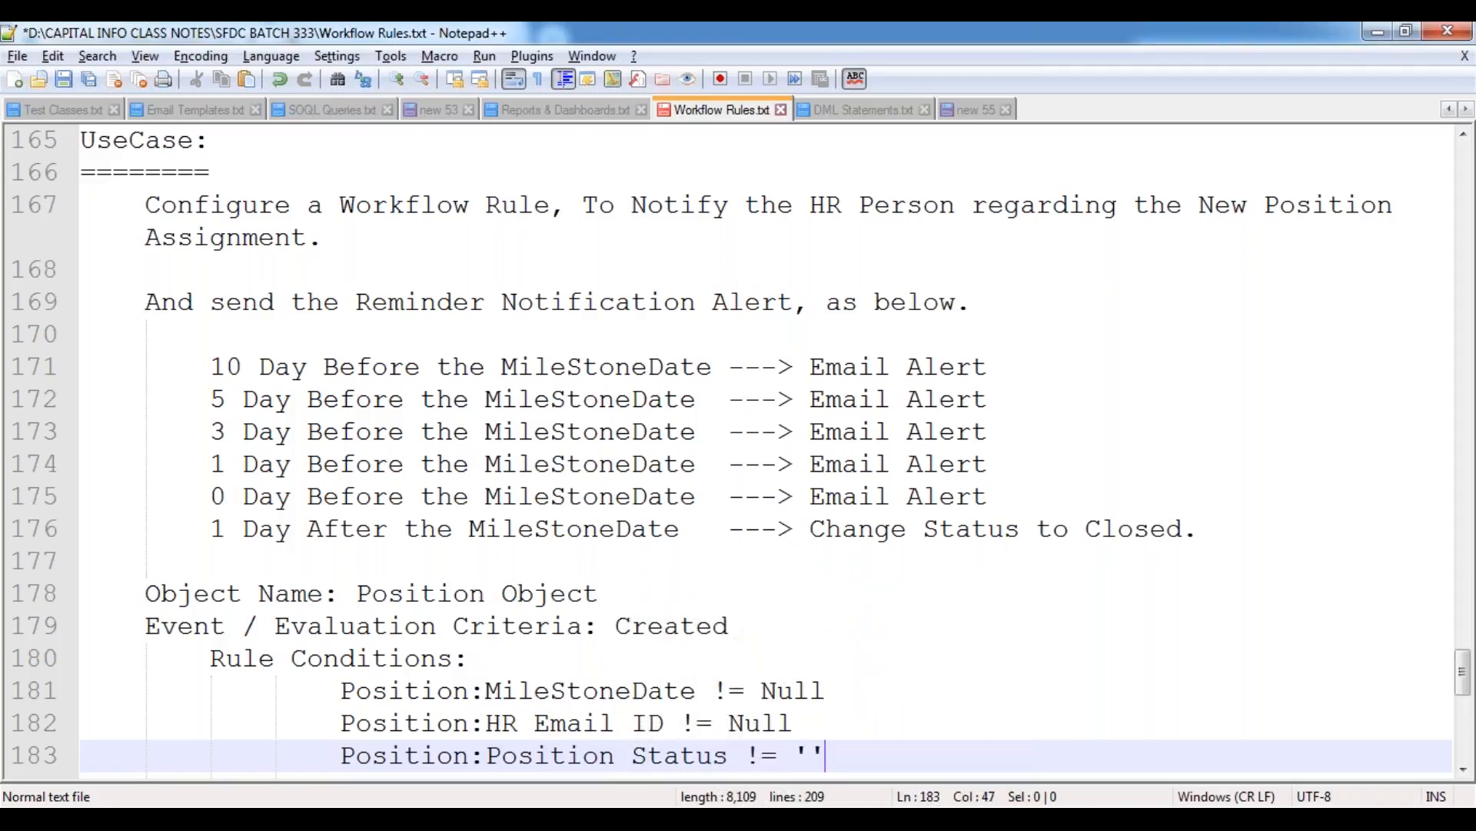
{"action": "type", "text": "osed'"}
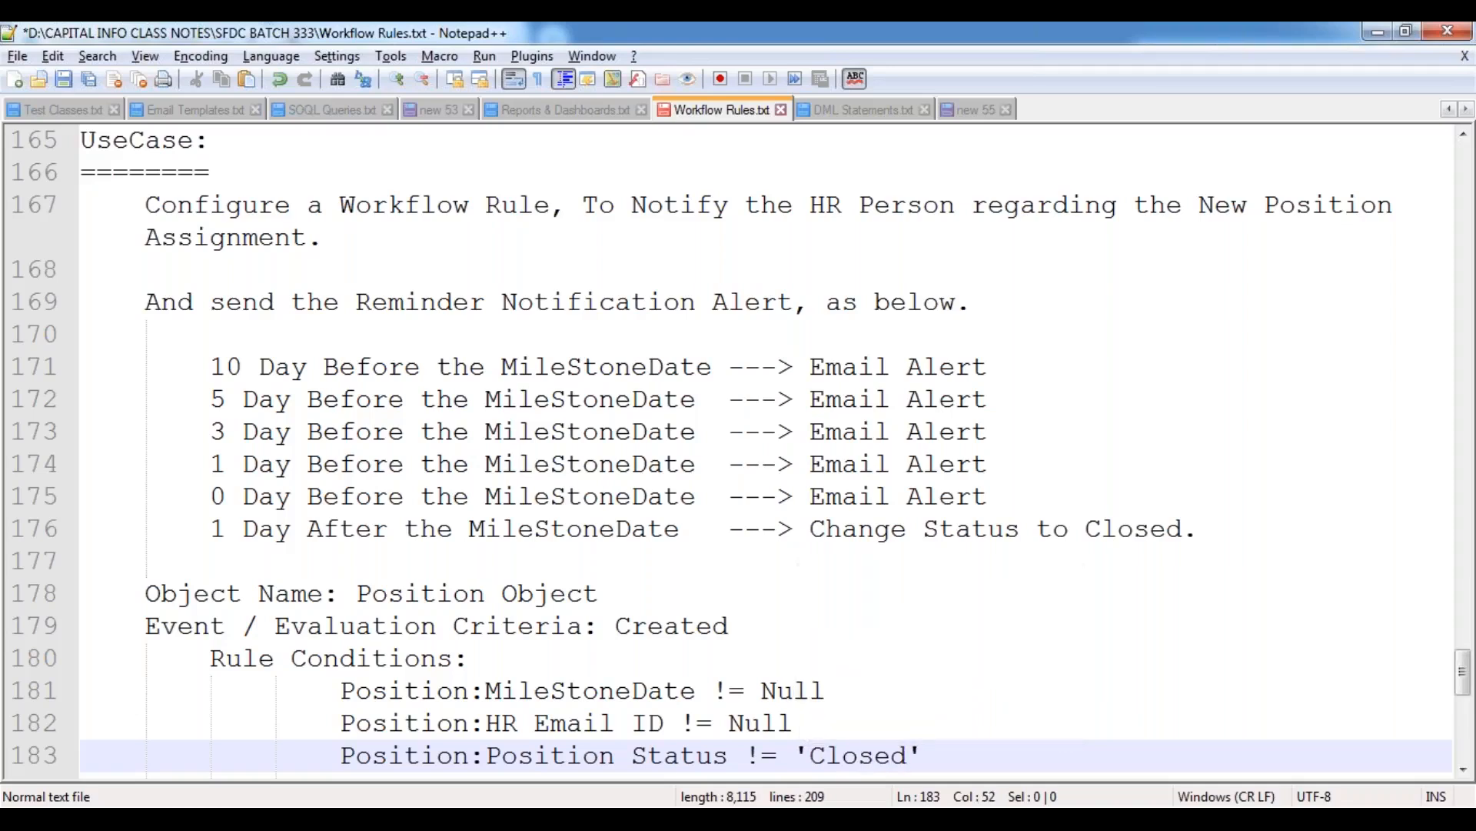
Add the line "Action Type : Immediate Action" below the rule conditions, indented level with the Event / Evaluation Criteria line.
{"action": "key", "text": "Return"}
{"action": "key", "text": "BackSpace"}
{"action": "key", "text": "BackSpace"}
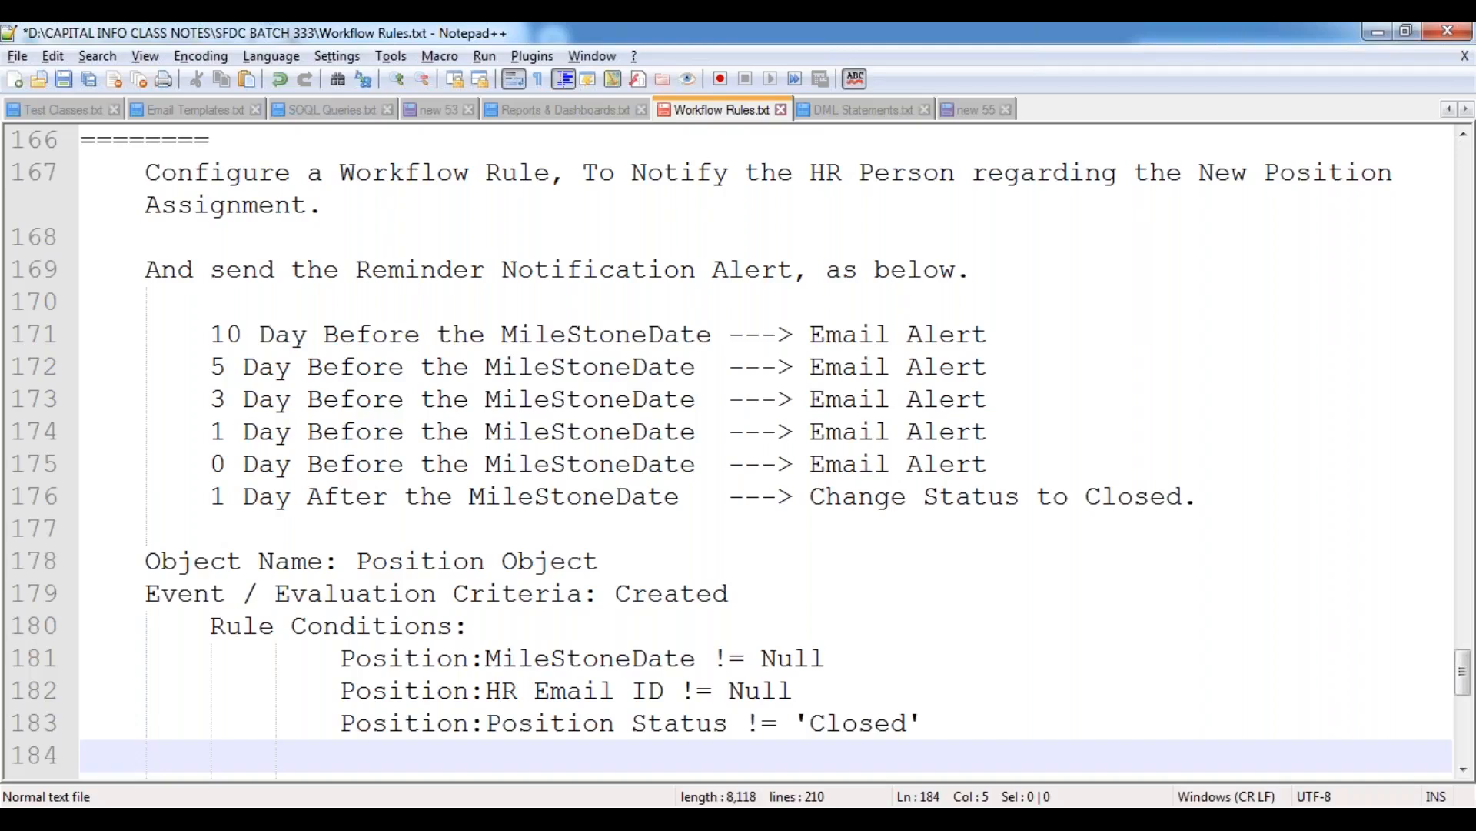
{"action": "type", "text": "Action"}
{"action": "key", "text": "Escape"}
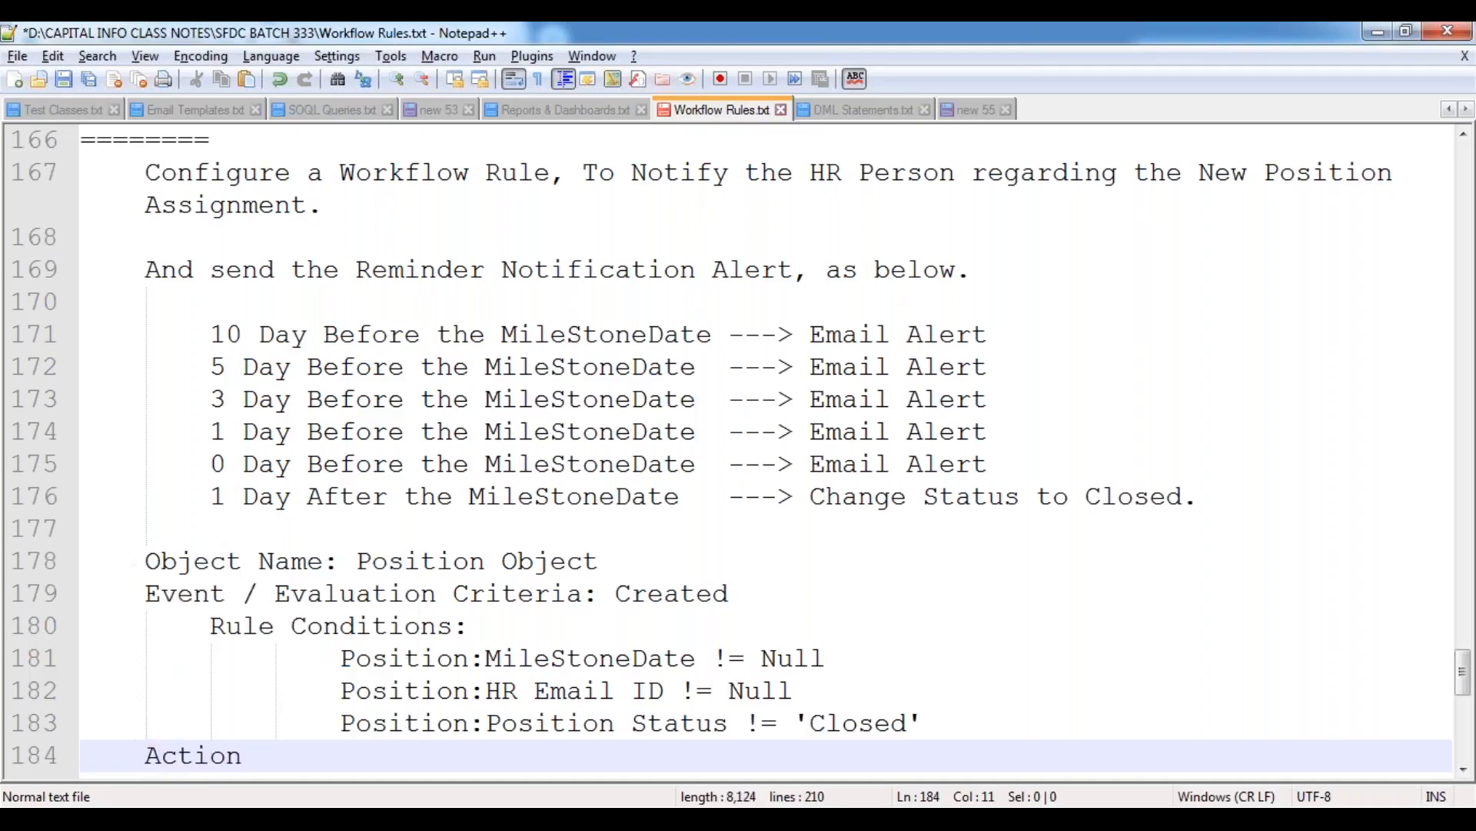
{"action": "type", "text": "Type : Imm"}
{"action": "key", "text": "Return"}
{"action": "type", "text": "Action"}
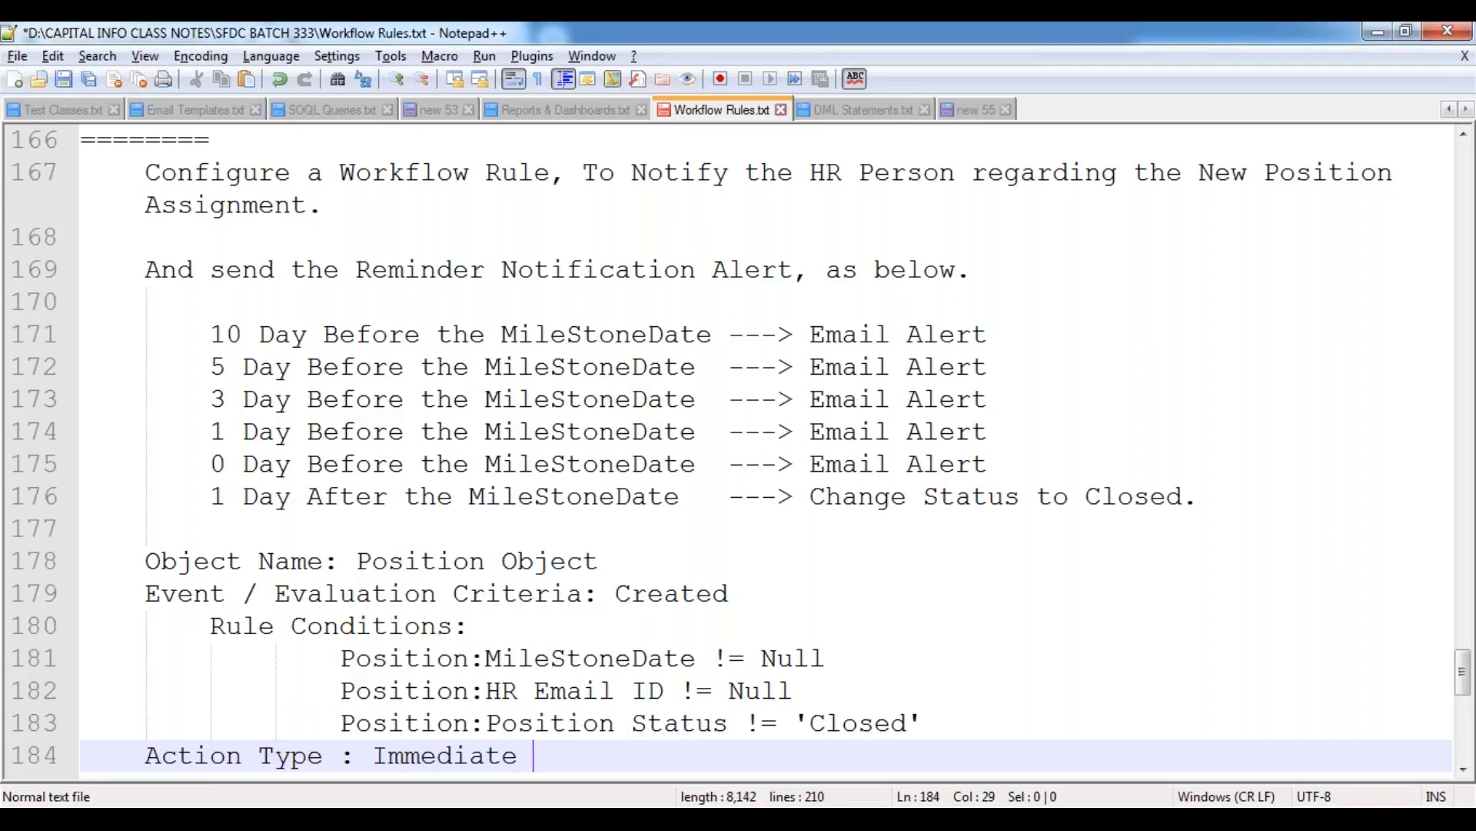
{"action": "key", "text": "Escape"}
Add the indented line "Action Name : Email Alert (Immediate Notification)" under the immediate action type and start a new line.
{"action": "key", "text": "Return"}
{"action": "key", "text": "Tab"}
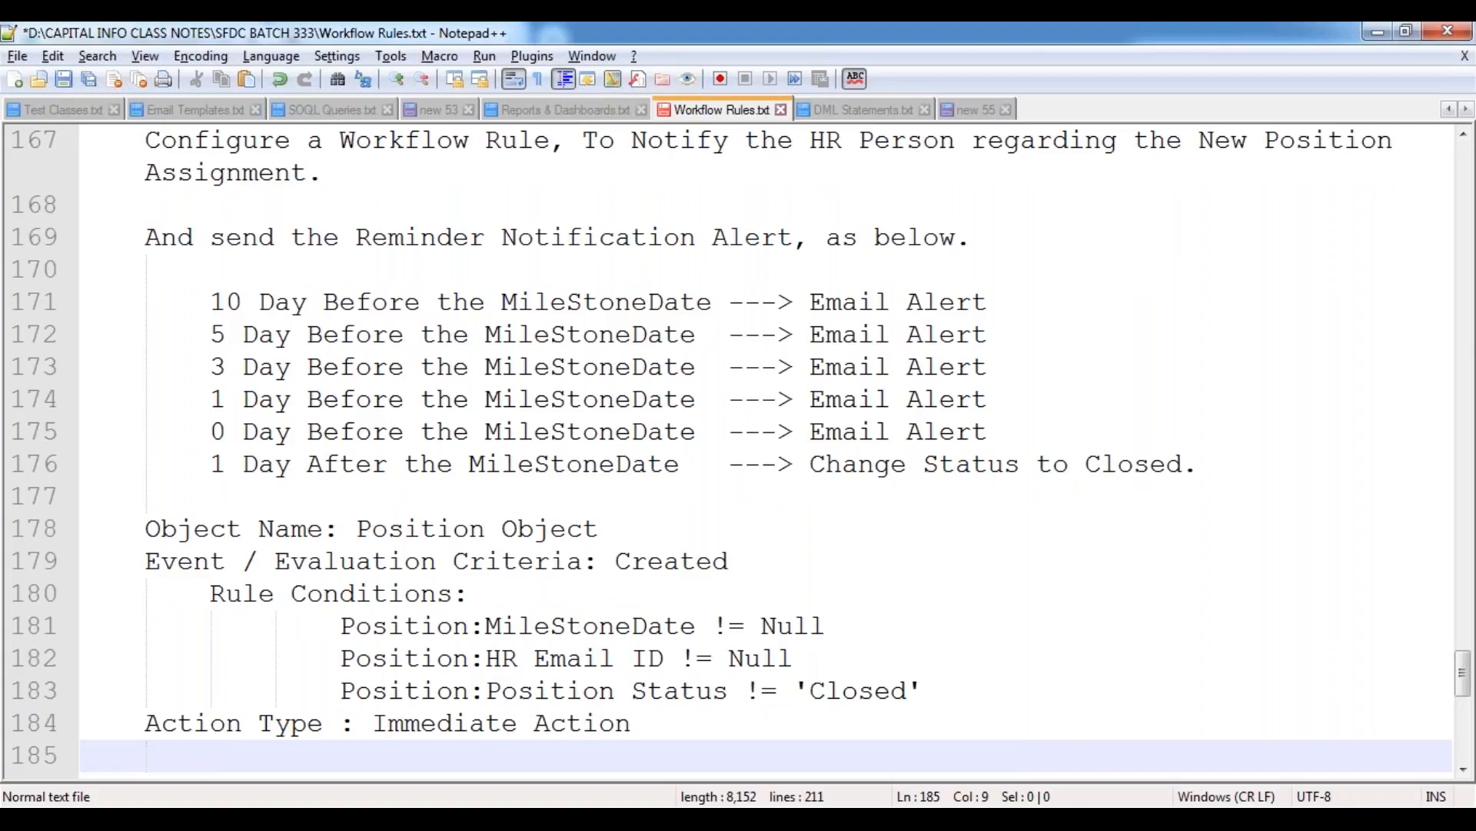
{"action": "type", "text": "Action Name : Email "}
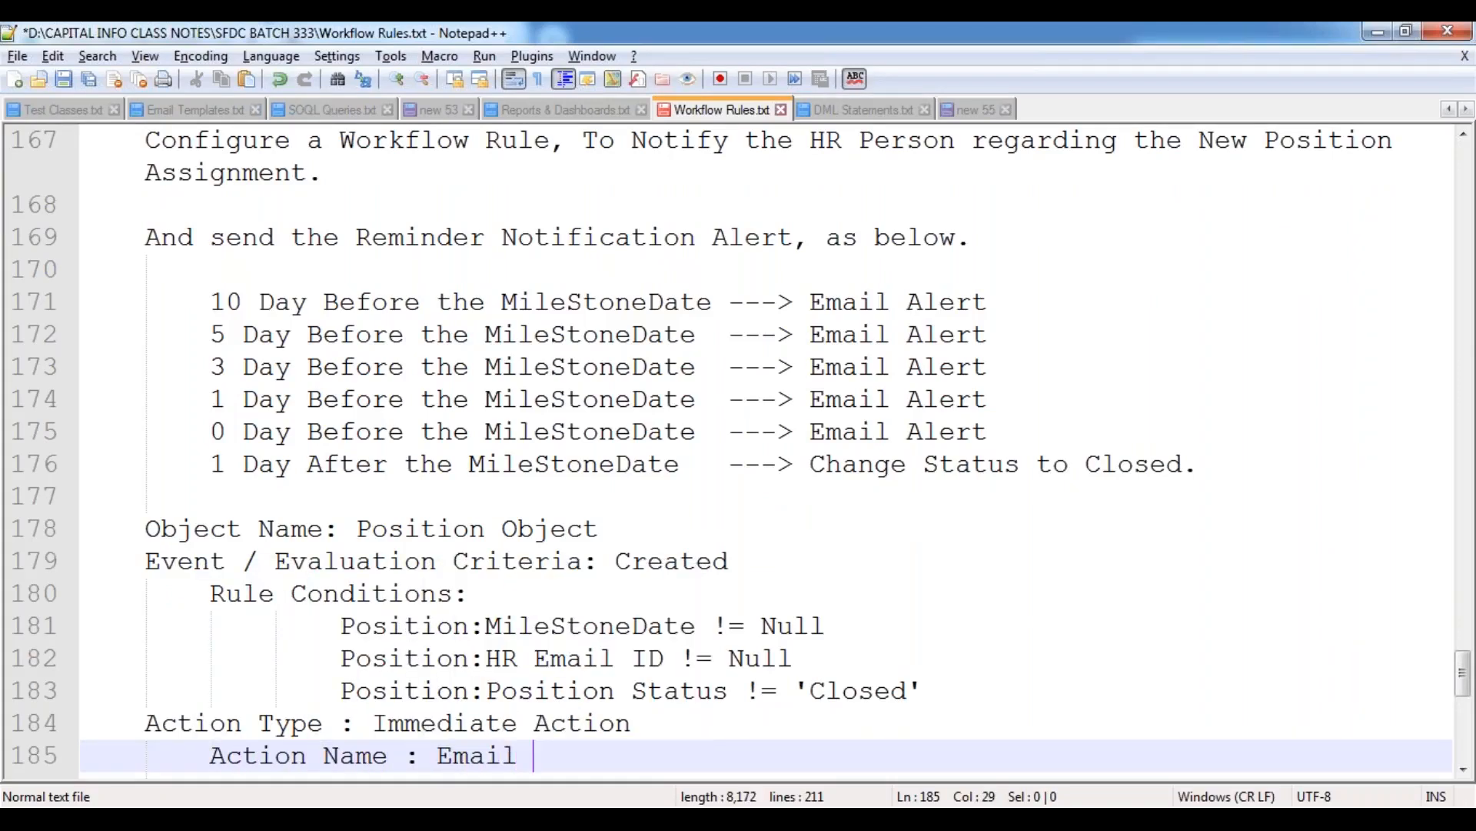
{"action": "type", "text": "Alert (Immediate "}
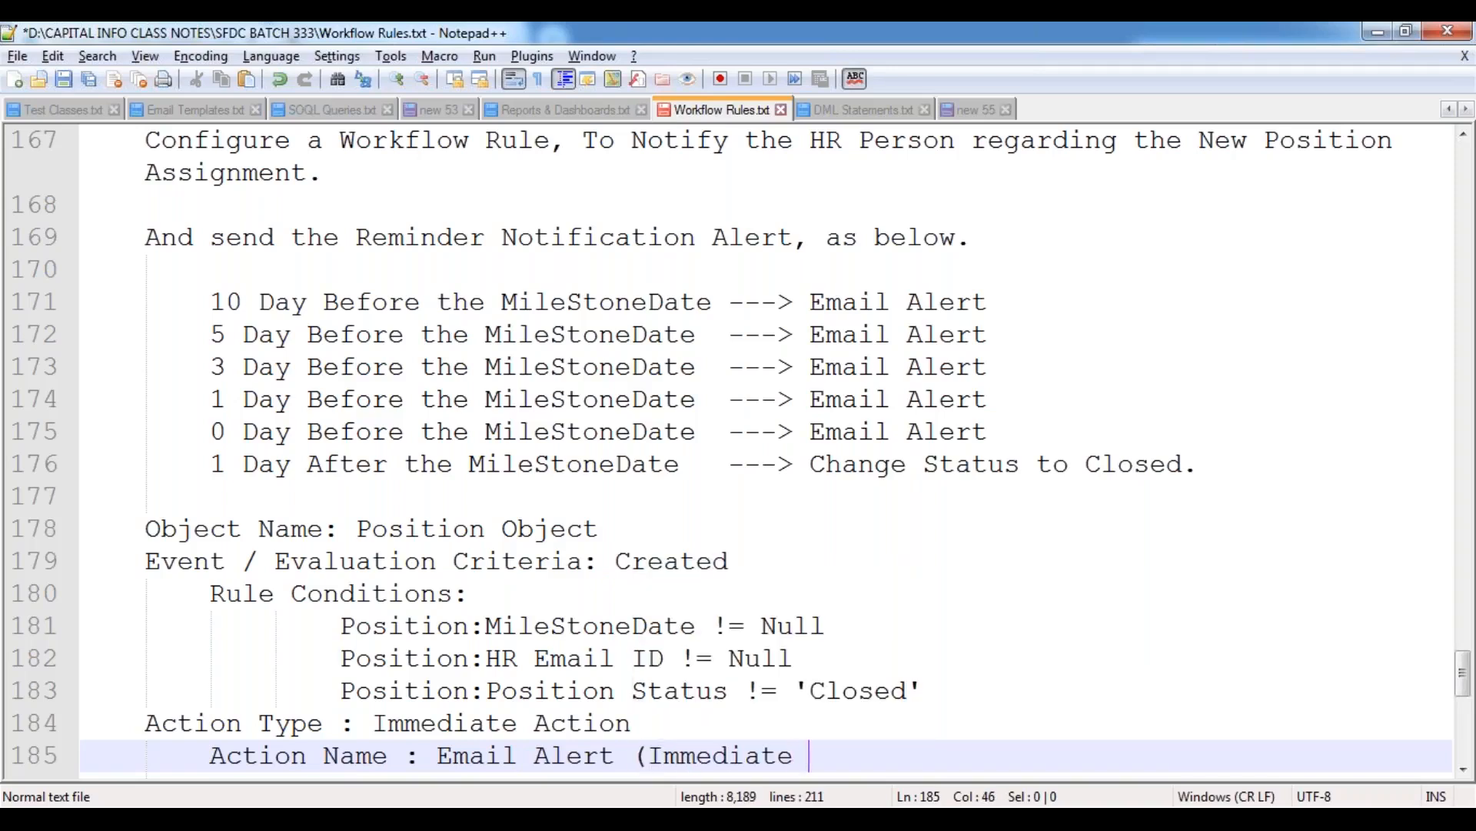
{"action": "type", "text": "Notification)"}
{"action": "key", "text": "Return"}
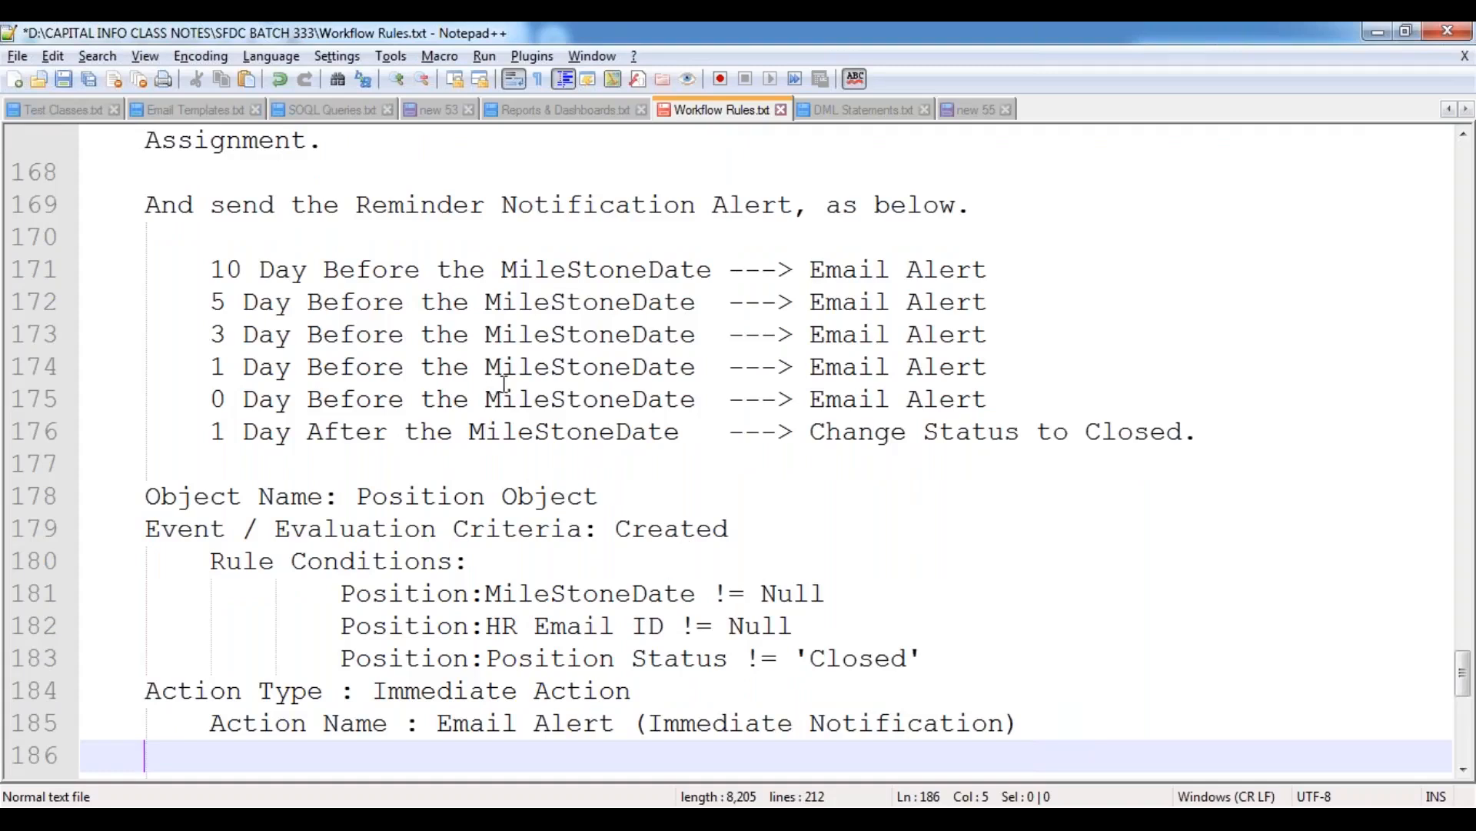
Highlight the reminder schedule in the use case, and add "Action Type : Time-Dependant Actions" one blank line below the immediate action.
{"action": "scroll", "coordinate": [503, 382], "scroll_direction": "up", "scroll_amount": 2}
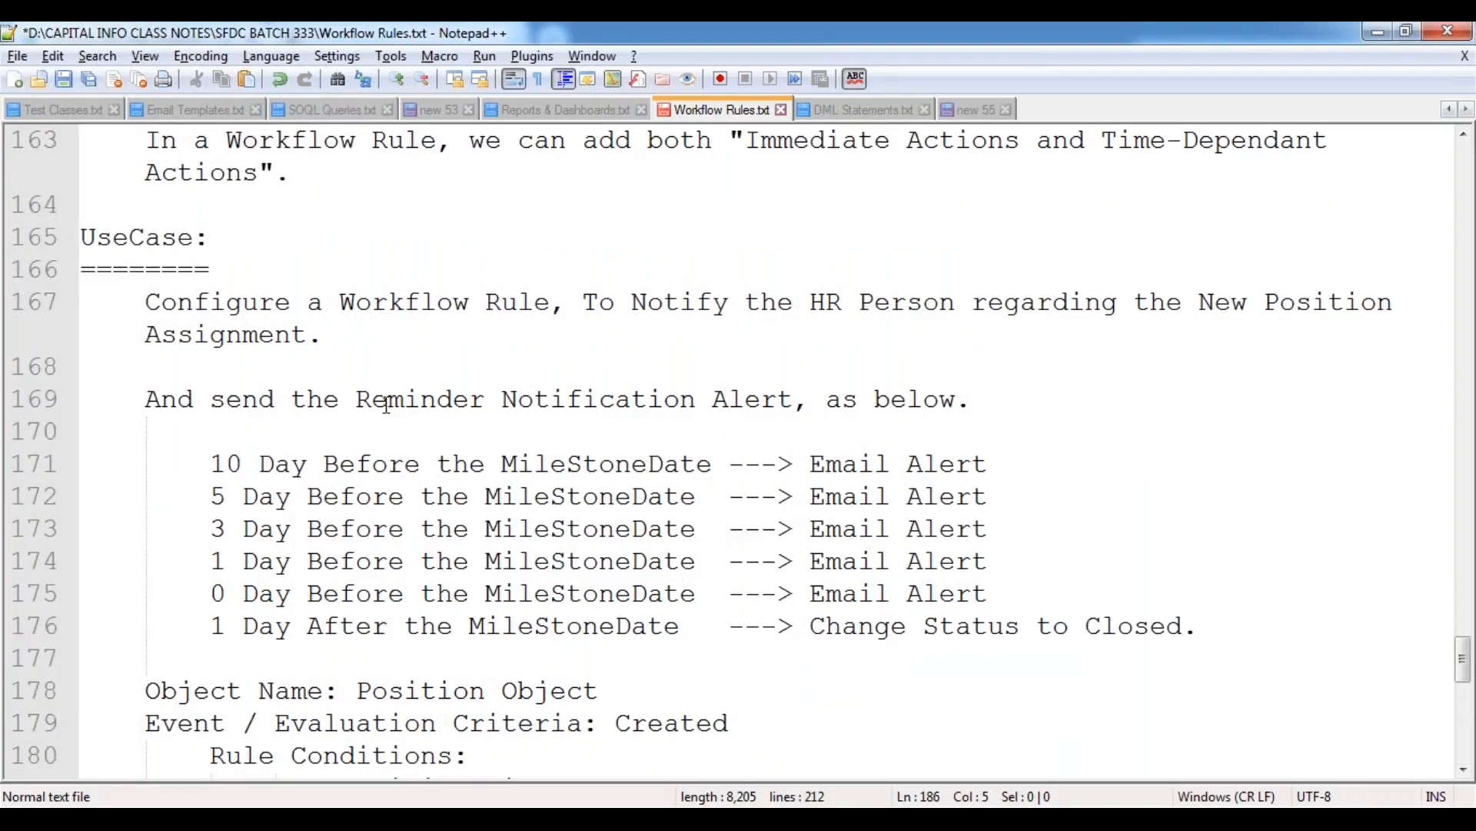
{"action": "left_click_drag", "start_coordinate": [359, 398], "coordinate": [777, 625]}
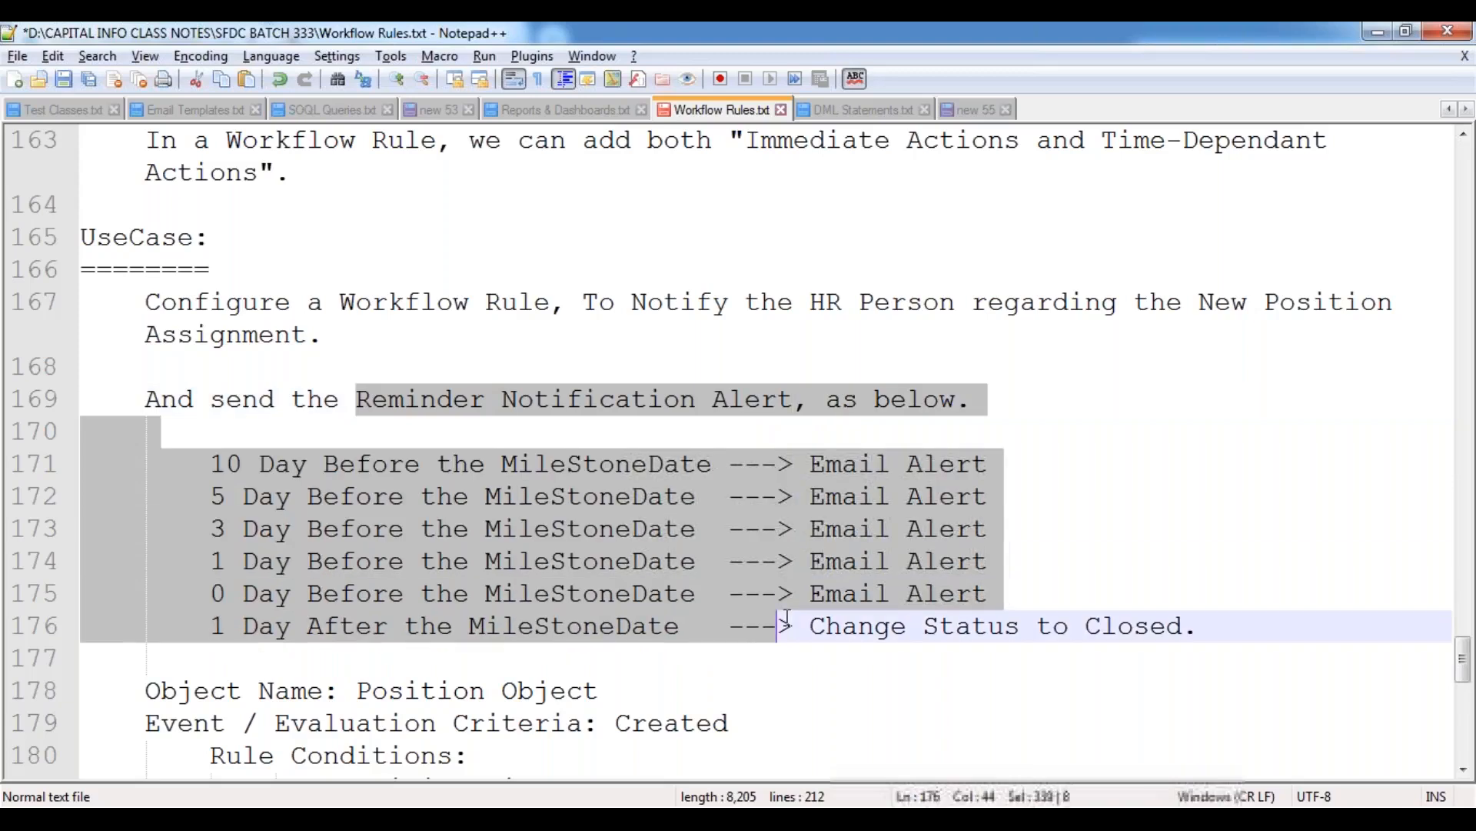
{"action": "scroll", "coordinate": [772, 532], "scroll_direction": "down", "scroll_amount": 6}
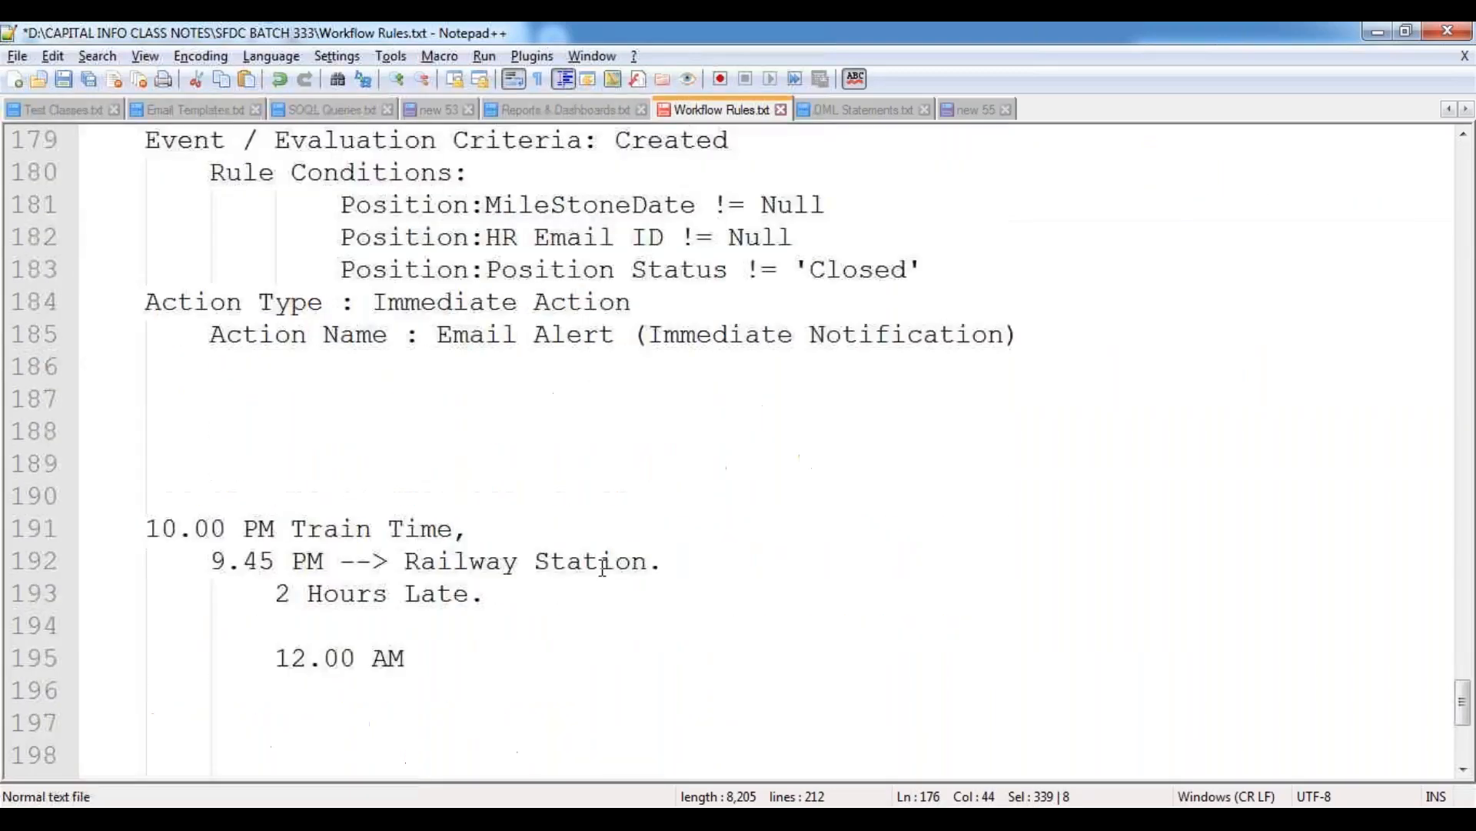
{"action": "left_click", "coordinate": [163, 292]}
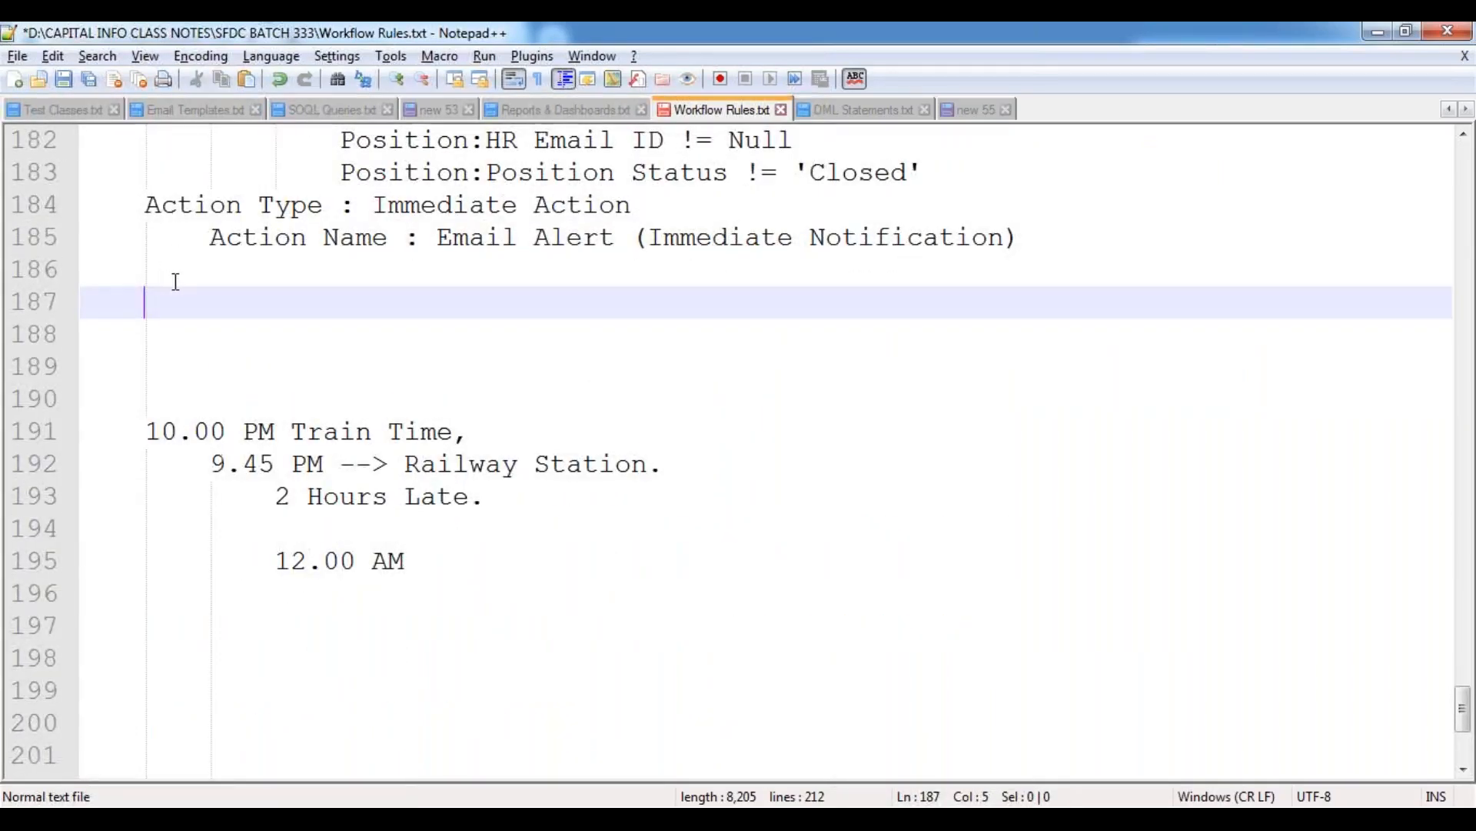
{"action": "type", "text": "Action "}
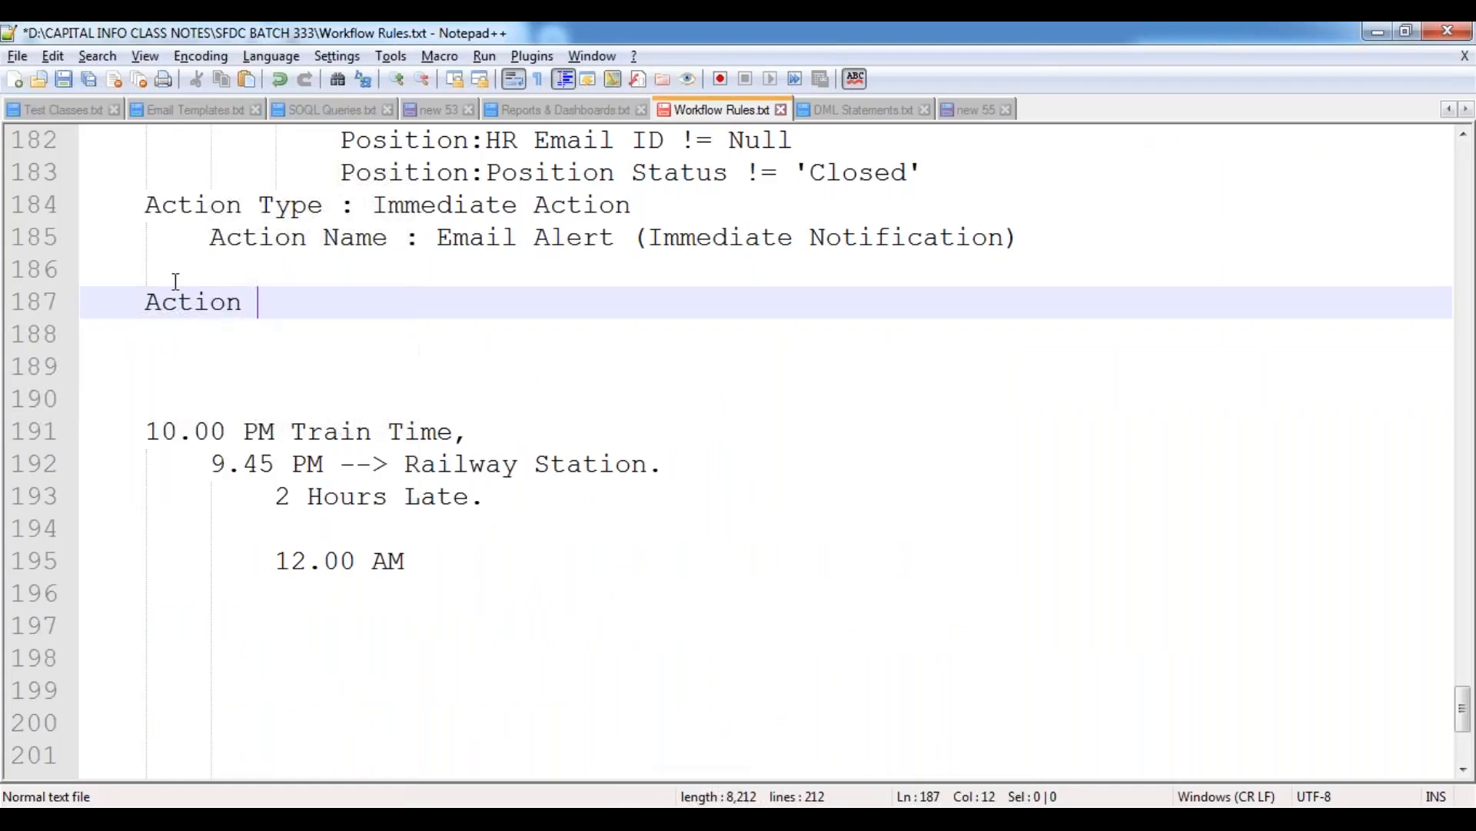
{"action": "type", "text": "Type : Time"}
{"action": "key", "text": "Down"}
{"action": "key", "text": "Return"}
{"action": "type", "text": "Actions"}
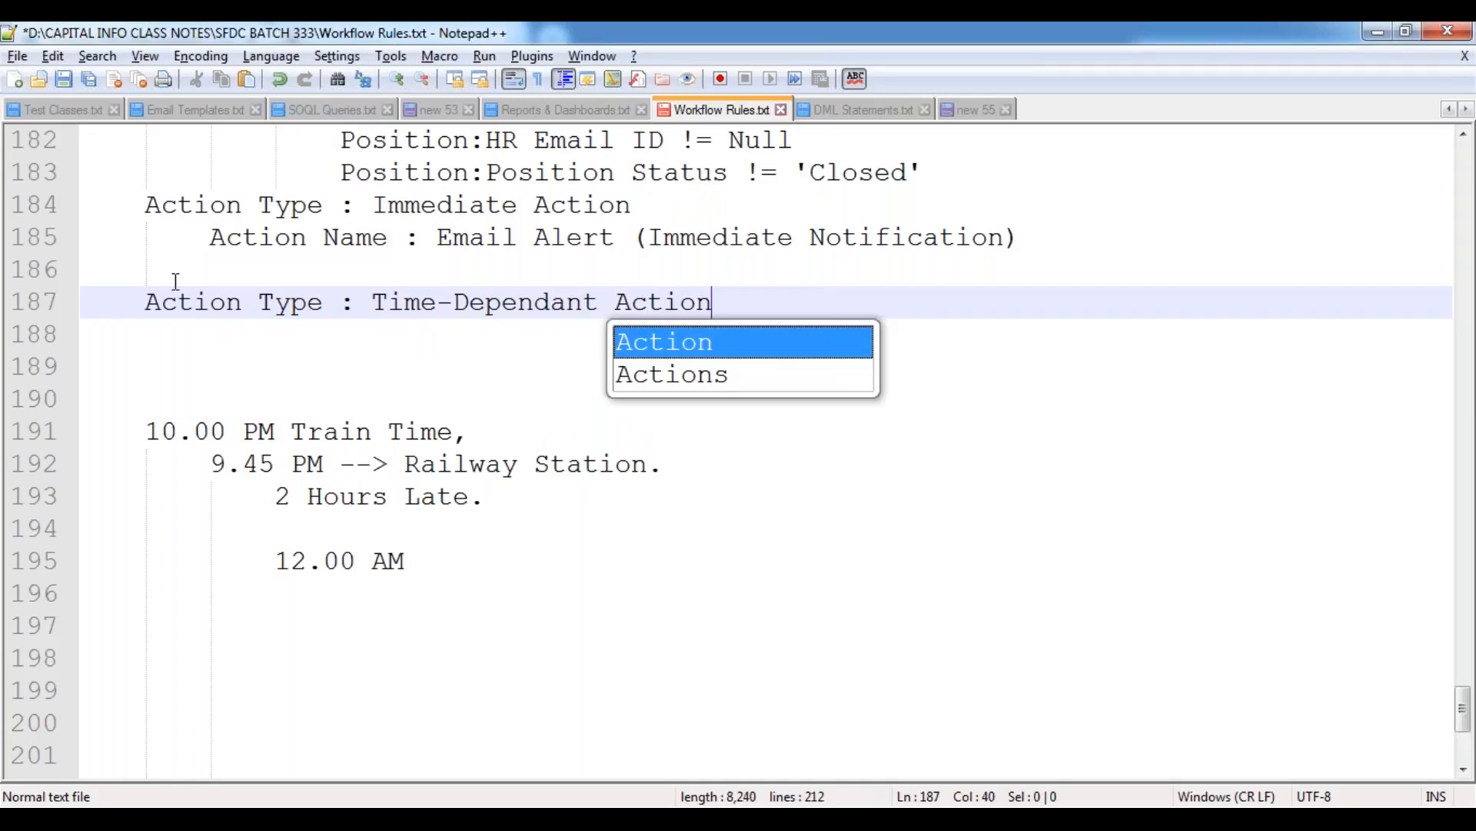
{"action": "key", "text": "Escape"}
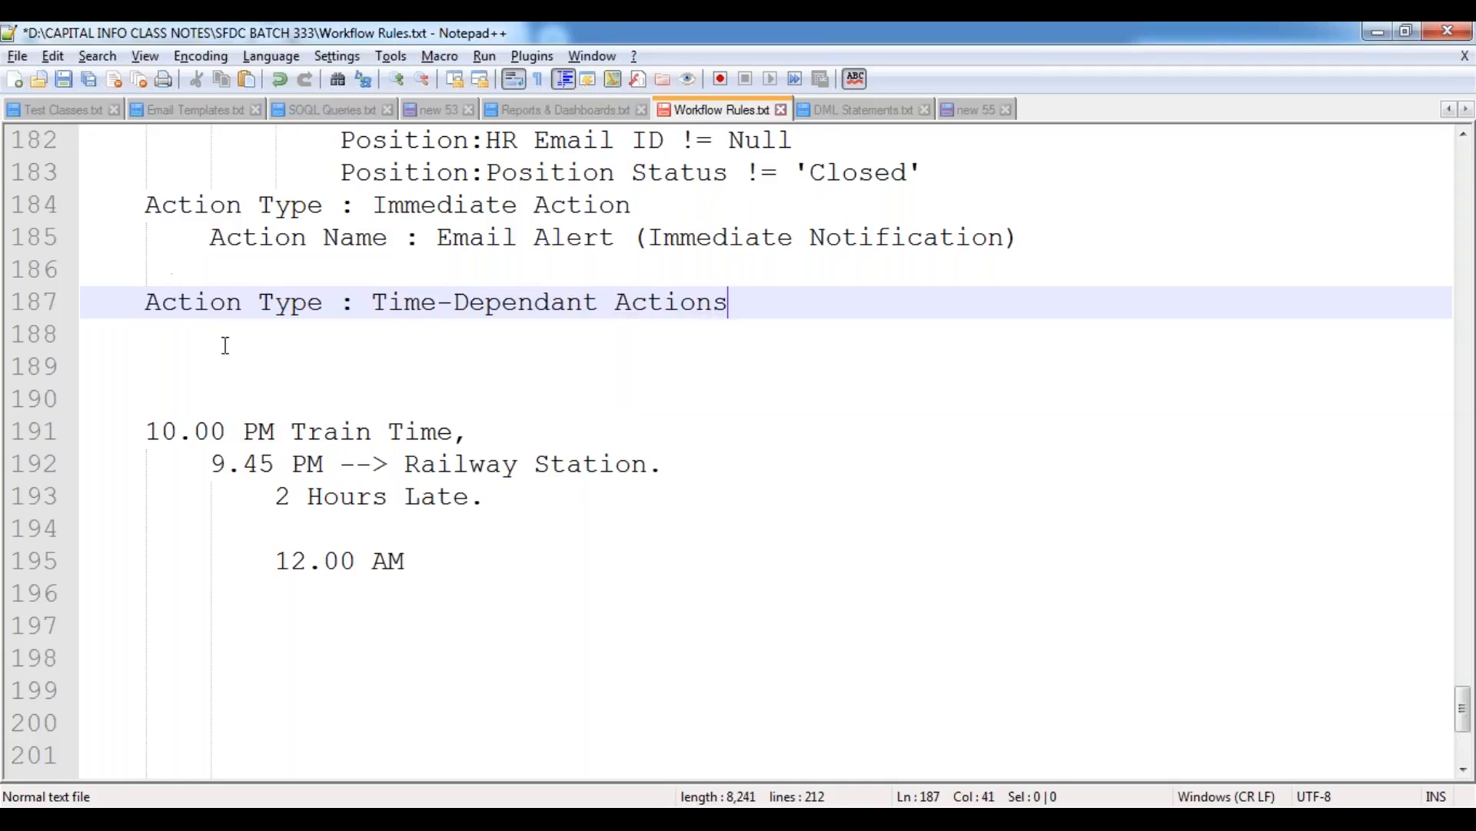
Add the indented heading "Action Names:" under the time-dependent action type and start a further indented line.
{"action": "key", "text": "Return"}
{"action": "key", "text": "Tab"}
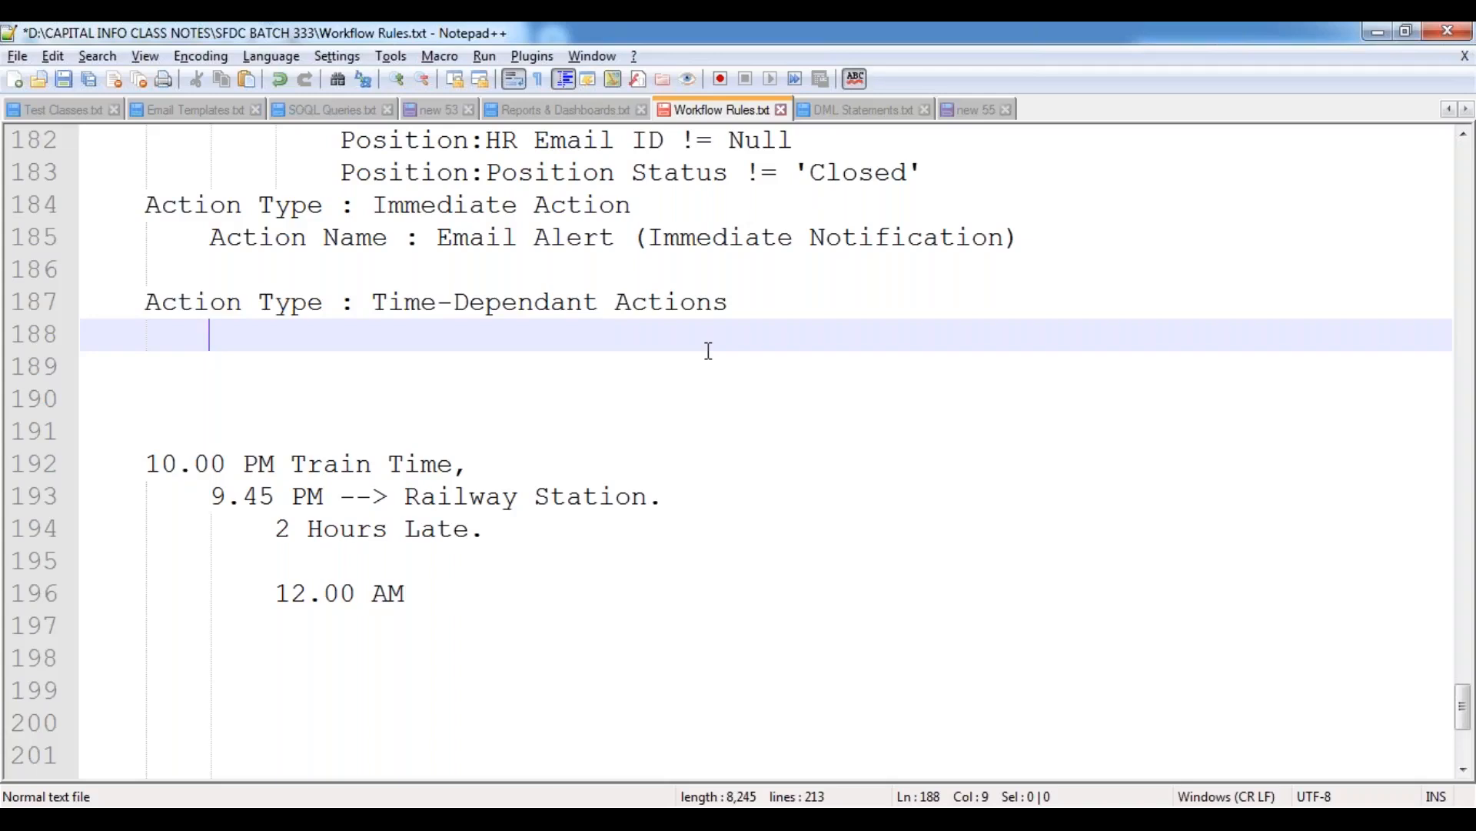
{"action": "type", "text": "Action Names:"}
{"action": "key", "text": "Return"}
{"action": "key", "text": "Tab"}
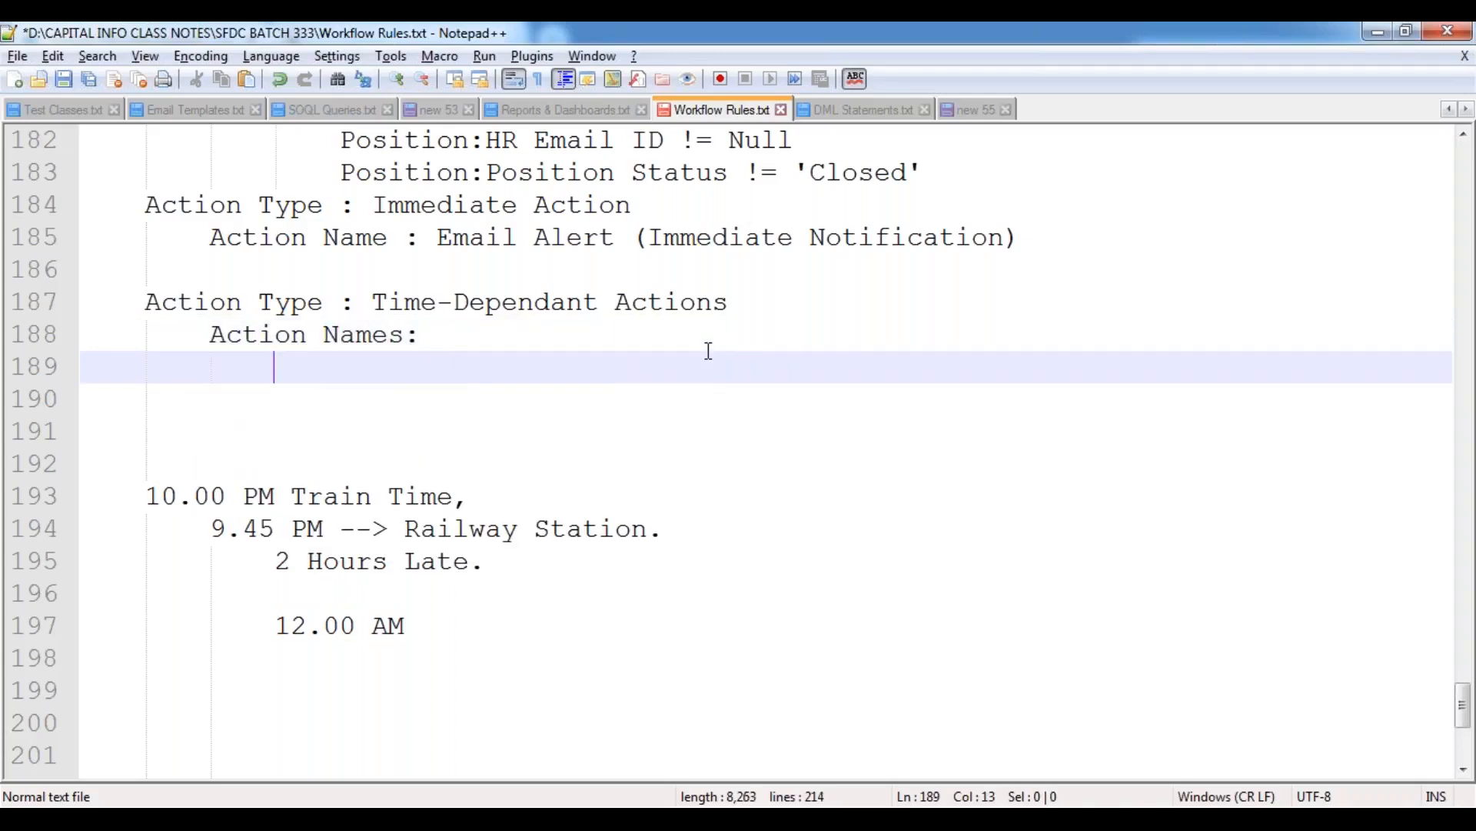
Copy the six MileStoneDate schedule lines from the use case and paste them indented under "Action Names:".
{"action": "scroll", "coordinate": [512, 348], "scroll_direction": "up", "scroll_amount": 3}
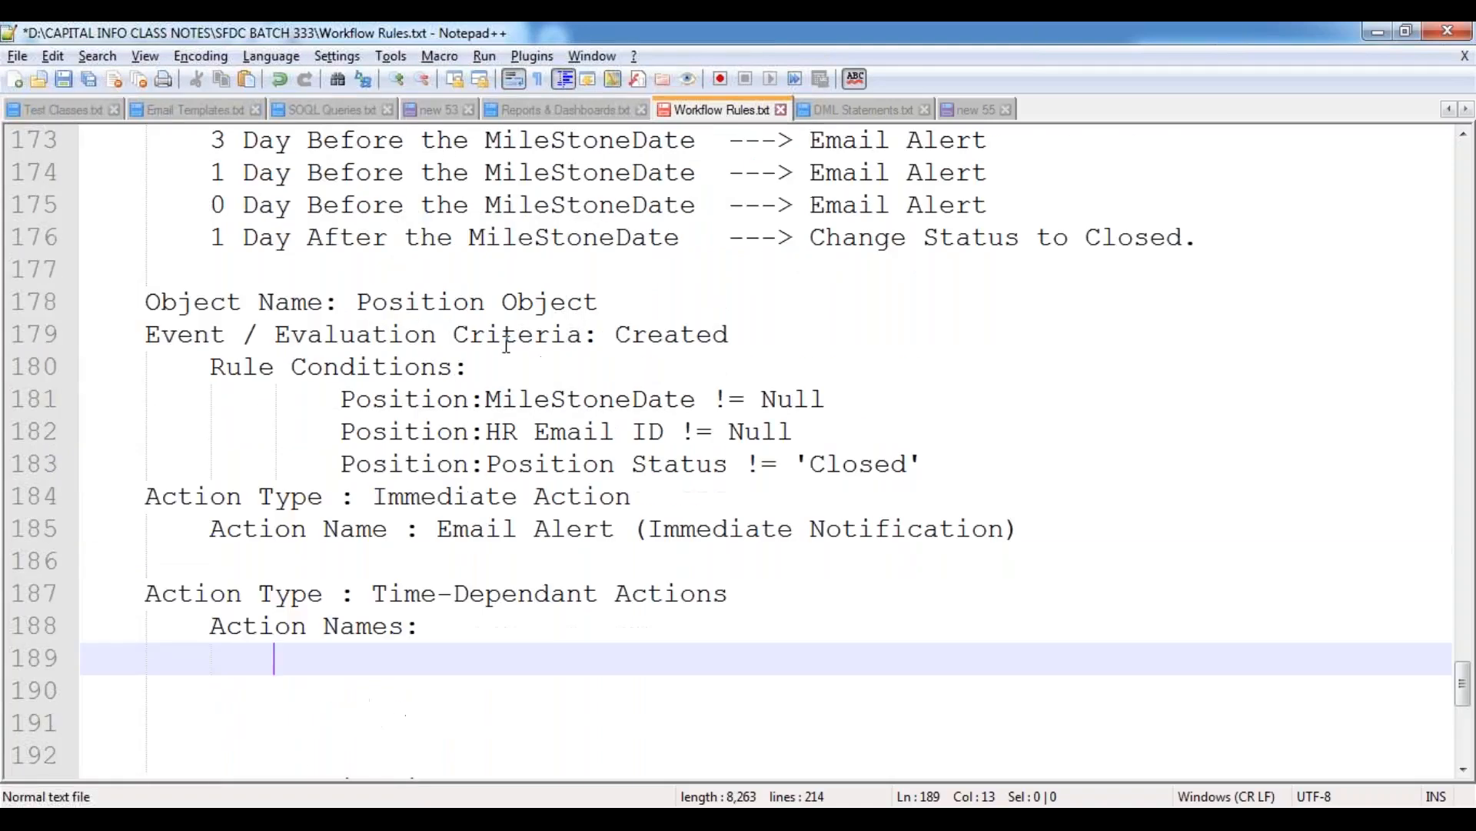
{"action": "scroll", "coordinate": [512, 347], "scroll_direction": "up", "scroll_amount": 2}
{"action": "left_click_drag", "start_coordinate": [215, 269], "coordinate": [1204, 431]}
{"action": "key", "text": "ctrl+c"}
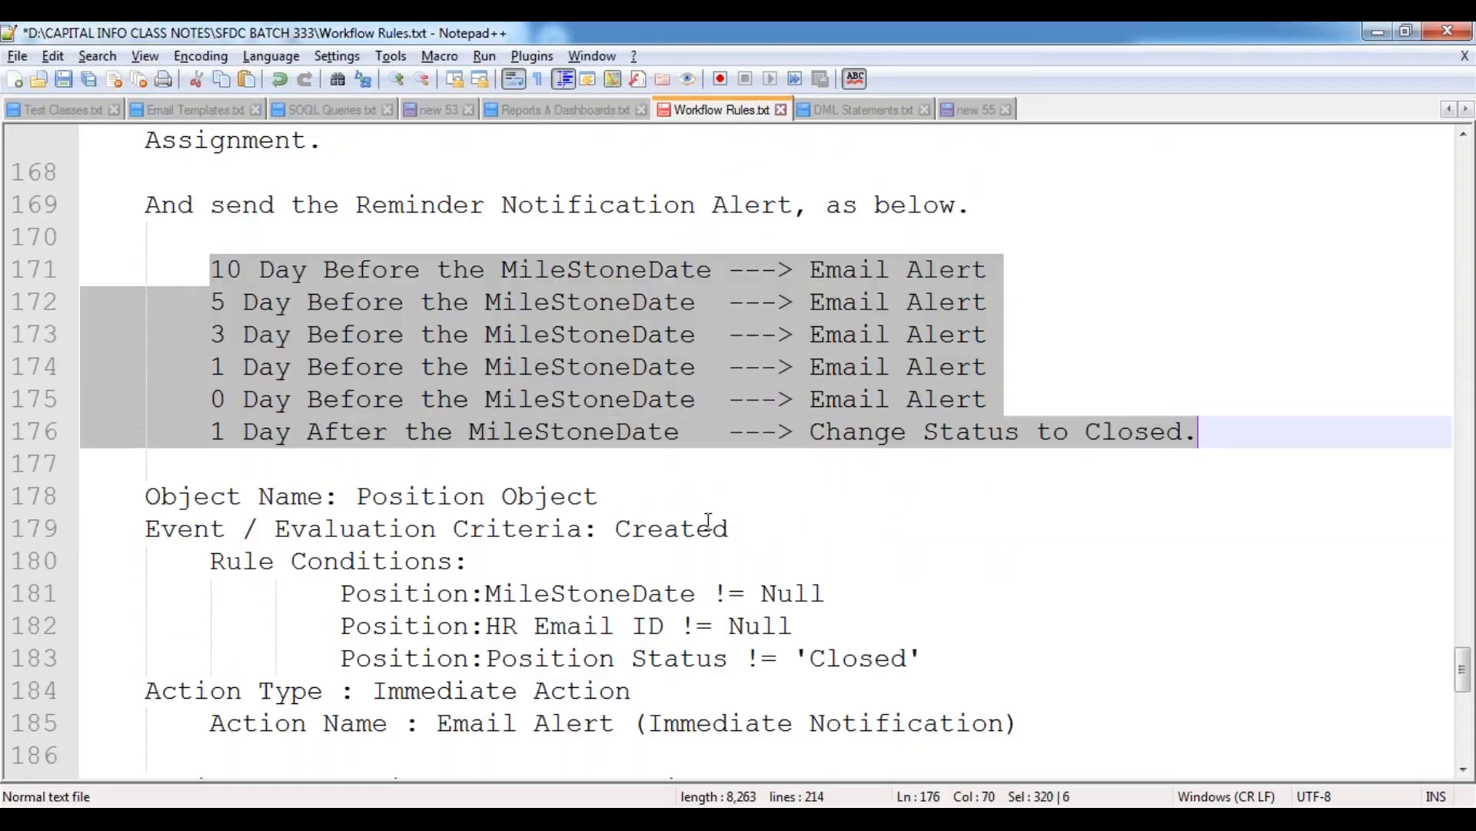
{"action": "scroll", "coordinate": [570, 548], "scroll_direction": "down", "scroll_amount": 5}
{"action": "left_click", "coordinate": [298, 385]}
{"action": "left_click", "coordinate": [297, 375]}
{"action": "key", "text": "Tab"}
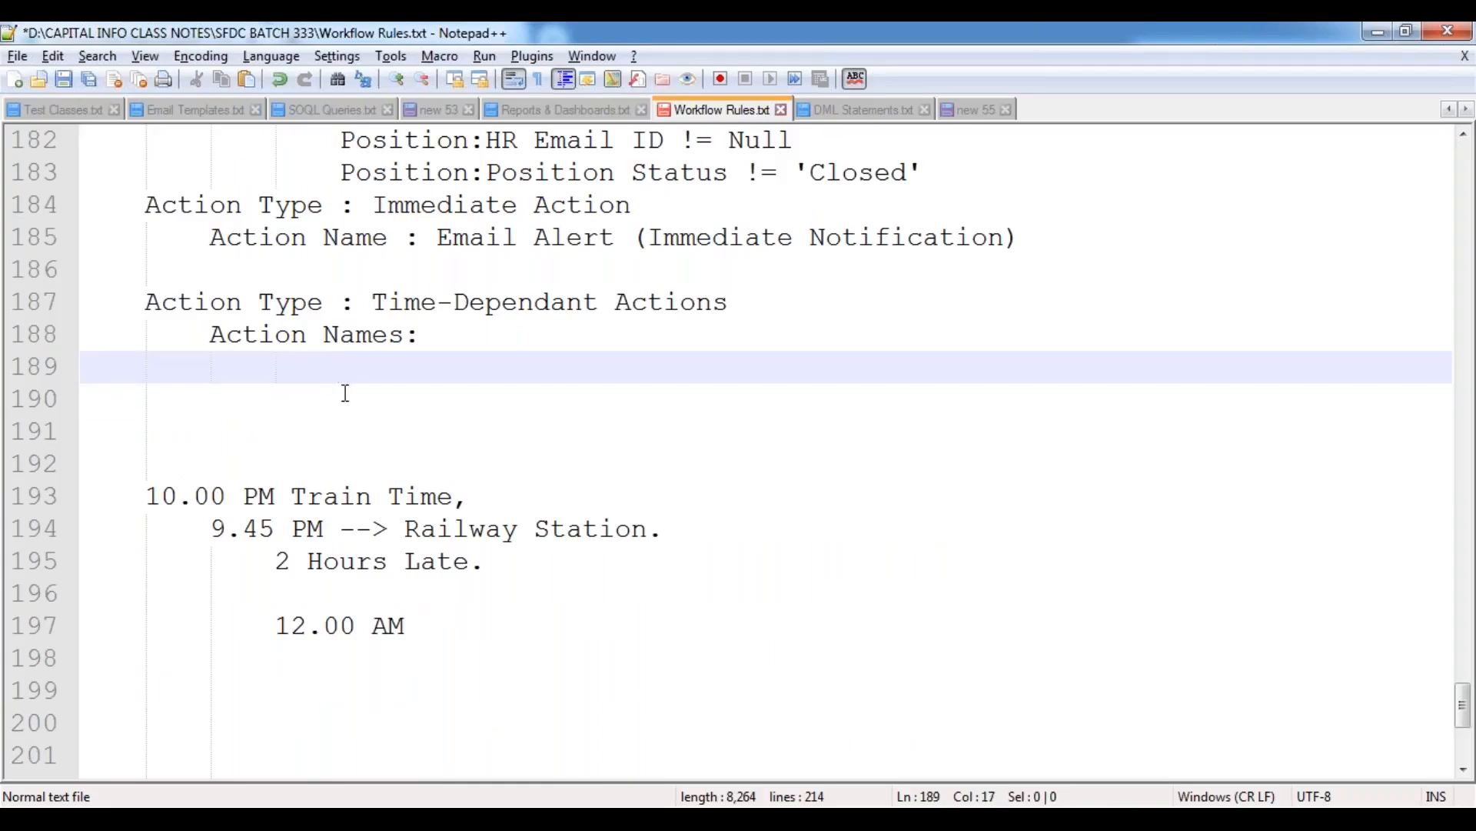
{"action": "key", "text": "ctrl+v"}
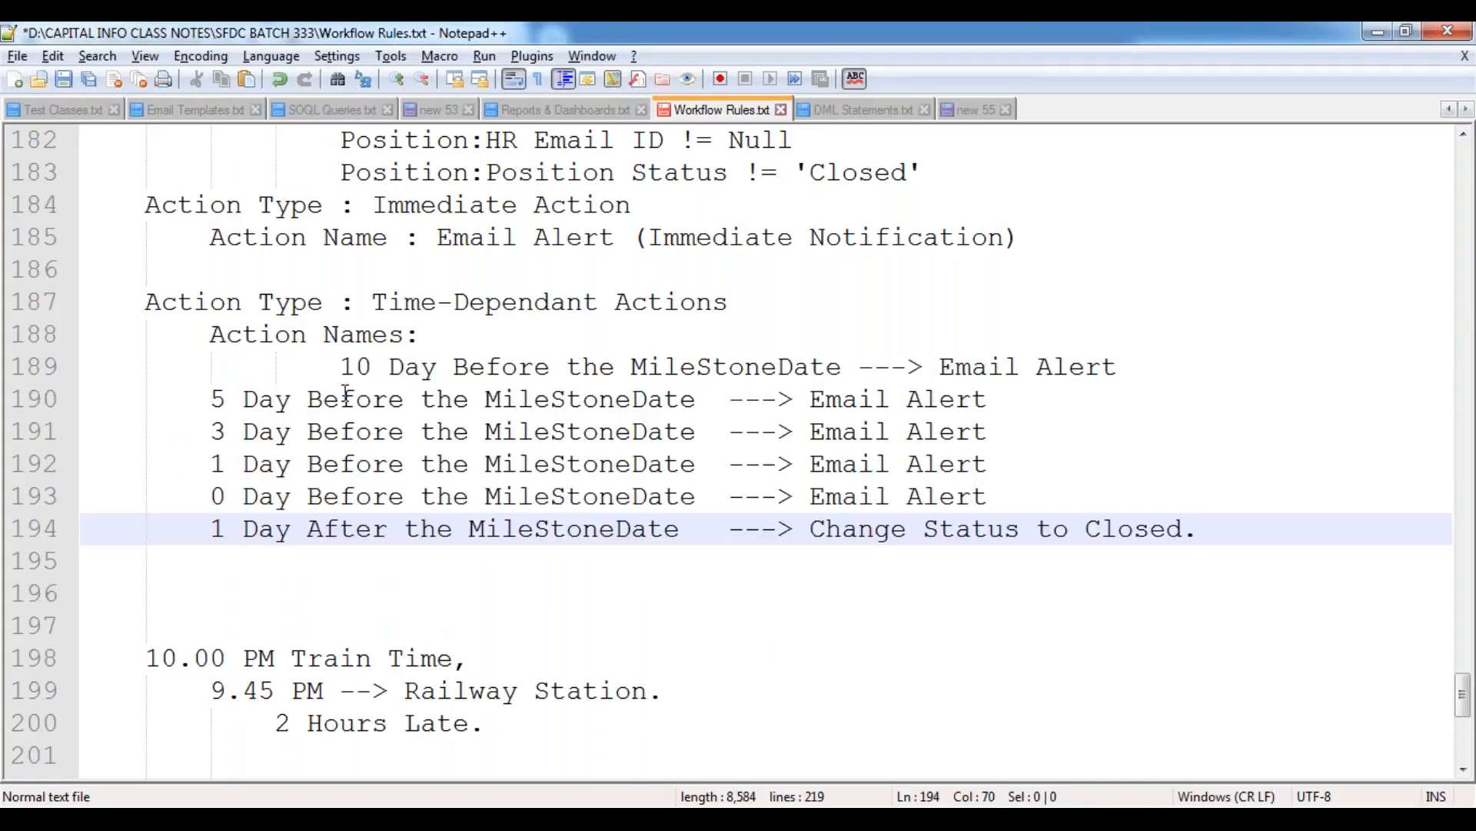
Indent the remaining five pasted schedule lines to align with the "10 Day Before the MileStoneDate" line.
{"action": "left_click", "coordinate": [218, 402], "text": "shift"}
{"action": "key", "text": "Tab"}
{"action": "key", "text": "Tab"}
{"action": "left_click", "coordinate": [276, 463]}
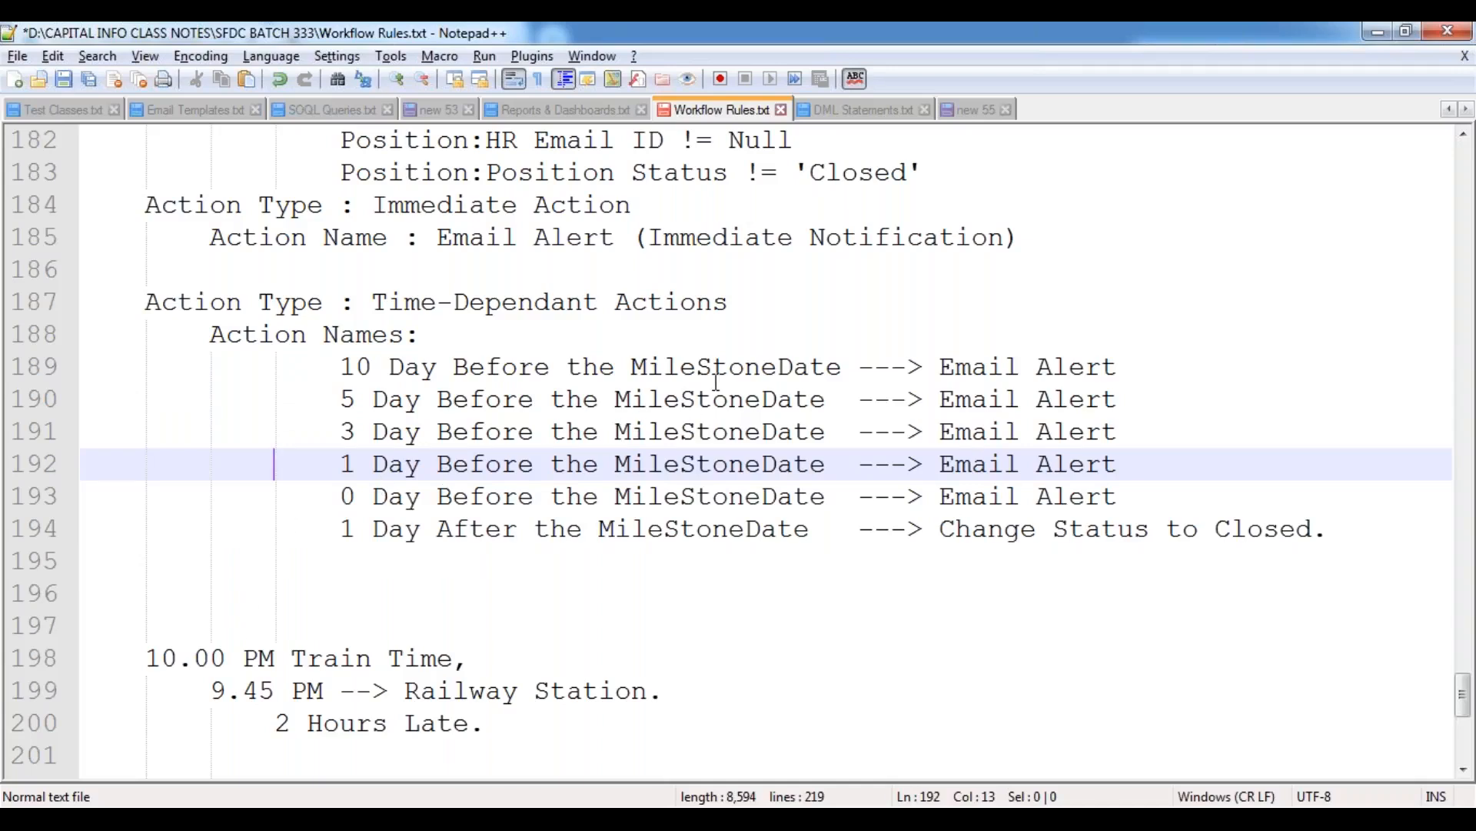
Review the time-dependent actions, highlighting the Email Alert entries and the closing status change one day after the MileStoneDate.
{"action": "left_click_drag", "start_coordinate": [941, 367], "coordinate": [1117, 368]}
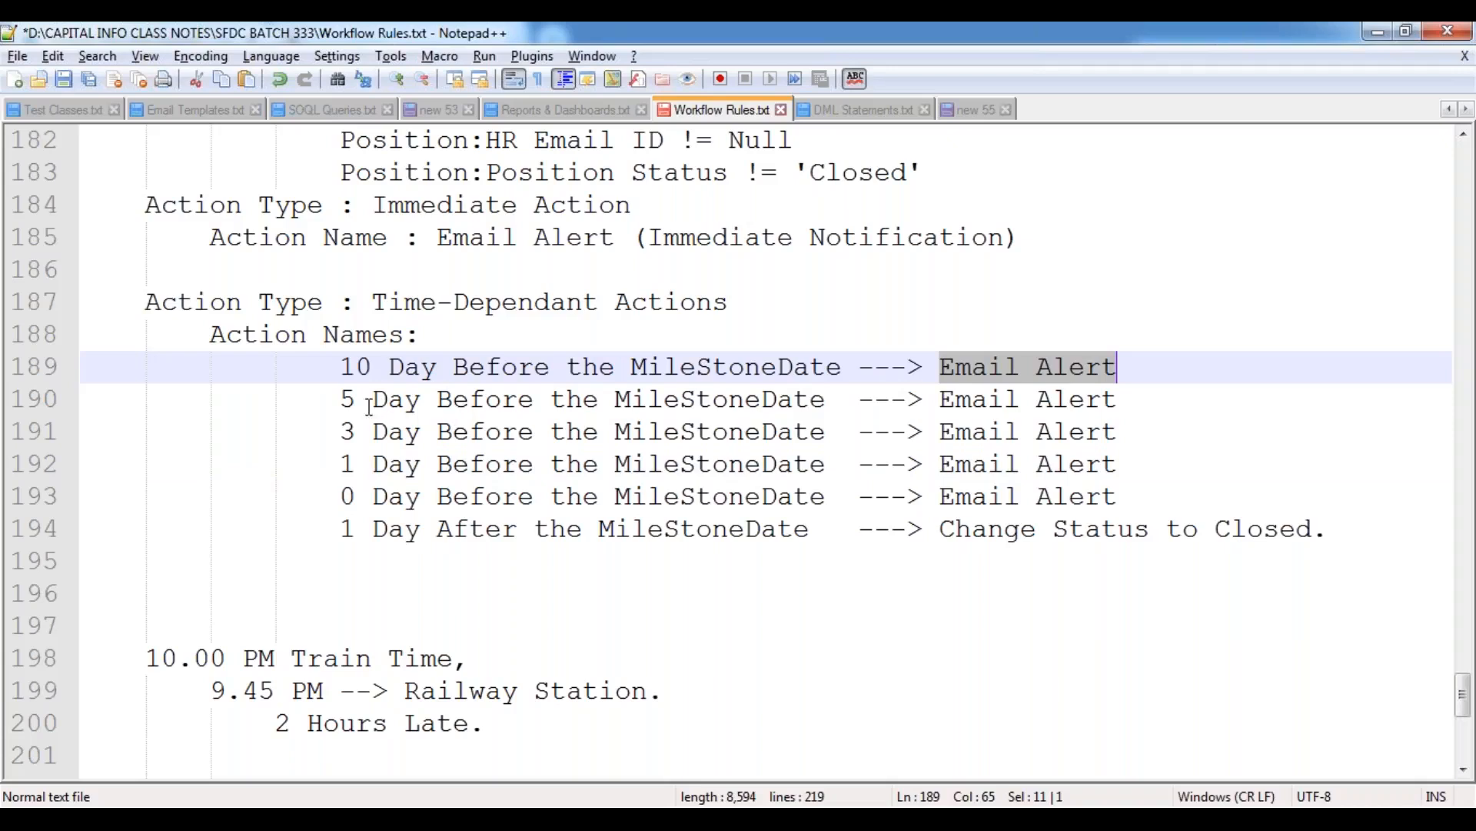
{"action": "left_click_drag", "start_coordinate": [339, 402], "coordinate": [873, 400]}
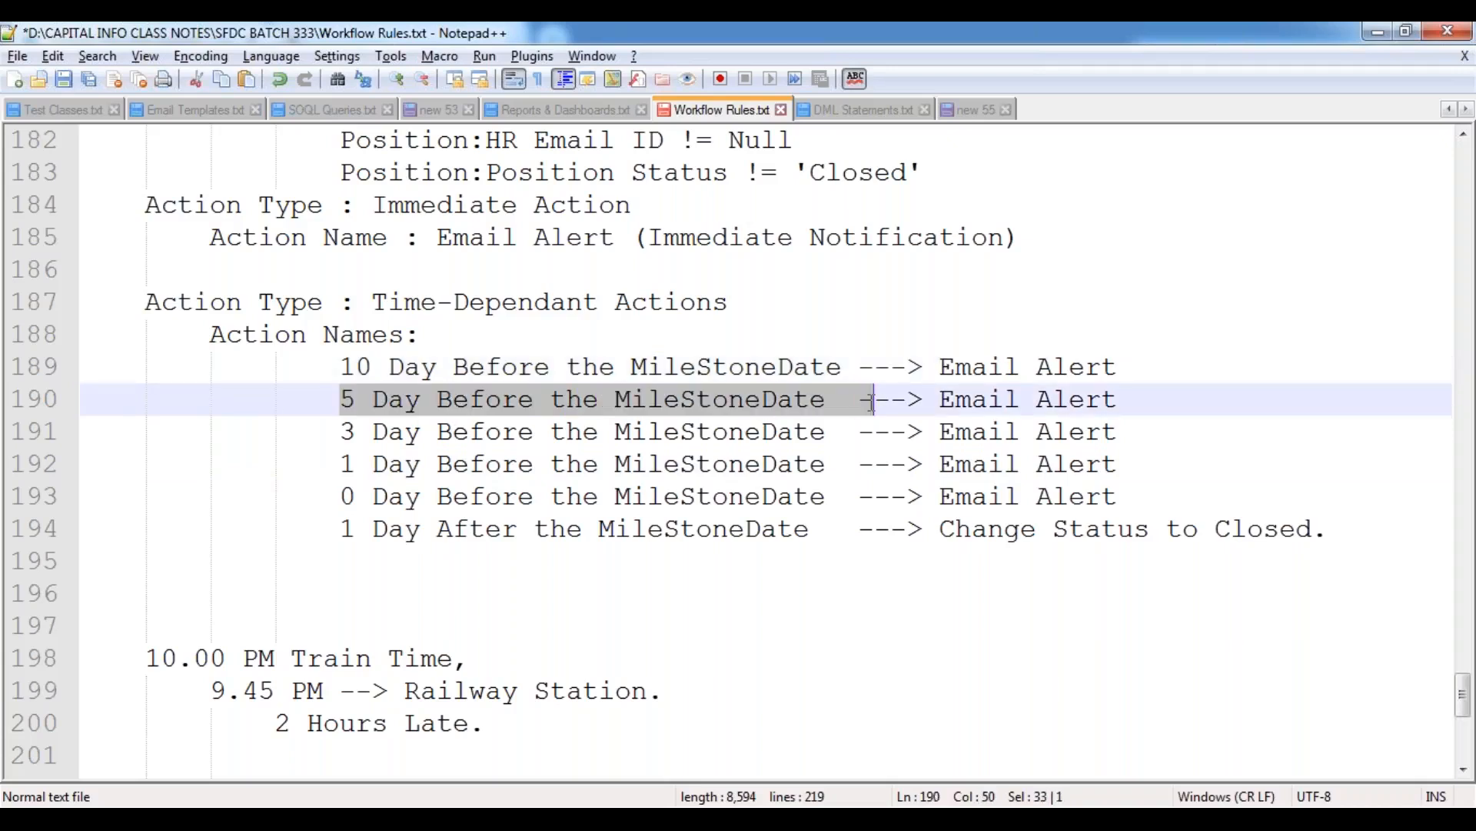
{"action": "left_click", "coordinate": [939, 400]}
{"action": "left_click", "coordinate": [1125, 400], "text": "shift"}
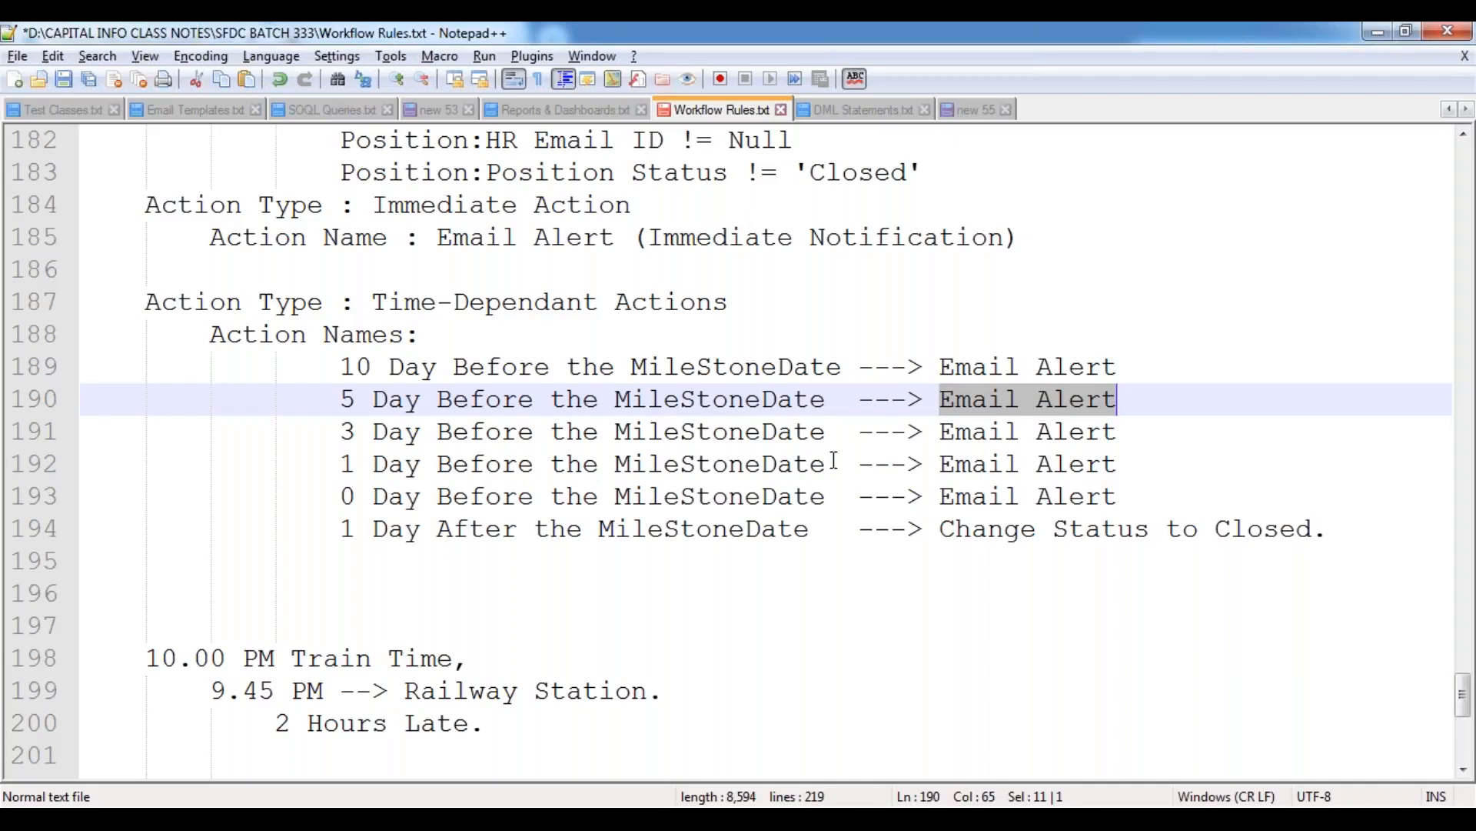
{"action": "left_click", "coordinate": [343, 466]}
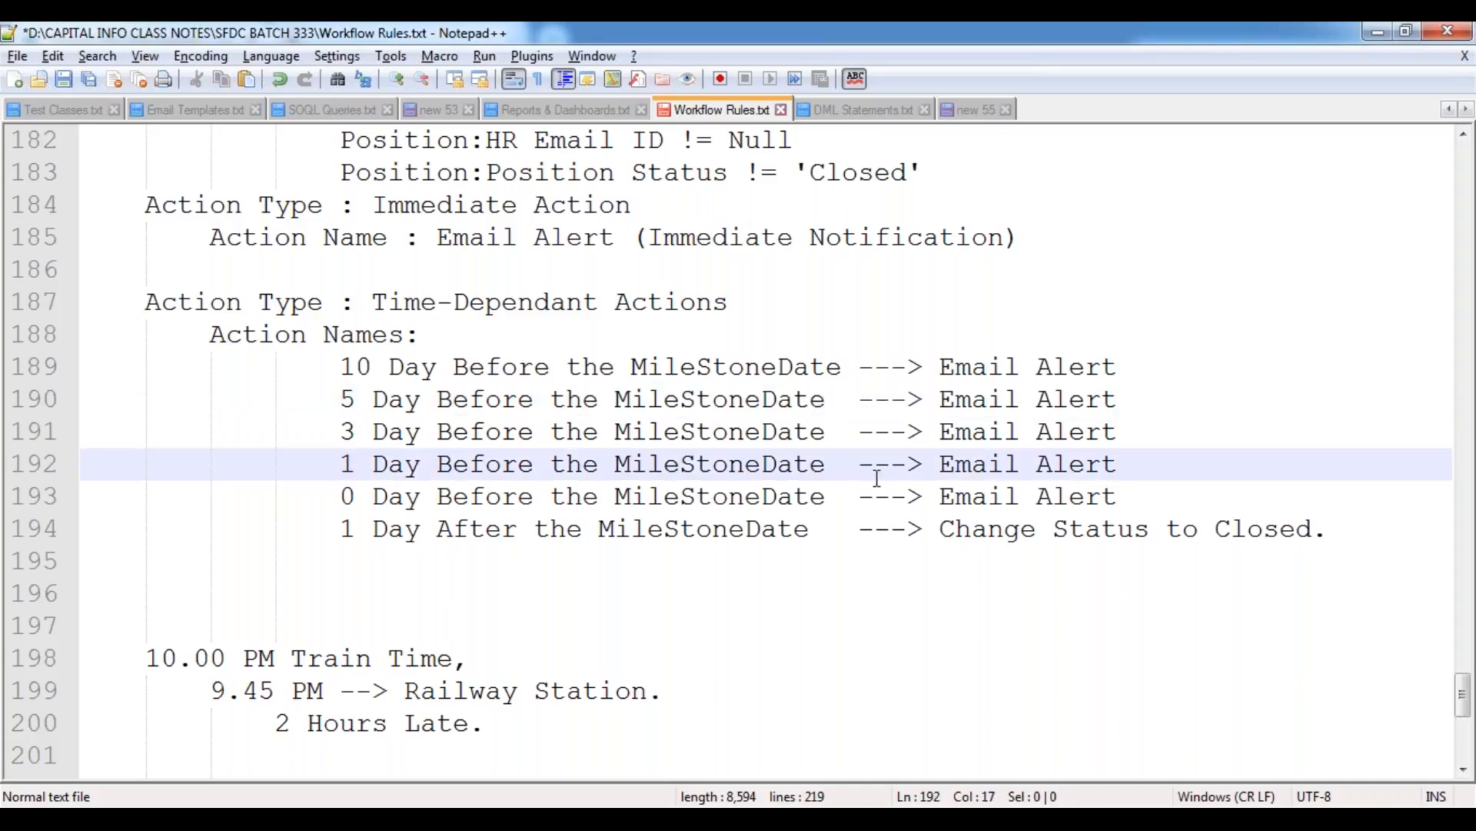
{"action": "left_click", "coordinate": [504, 509]}
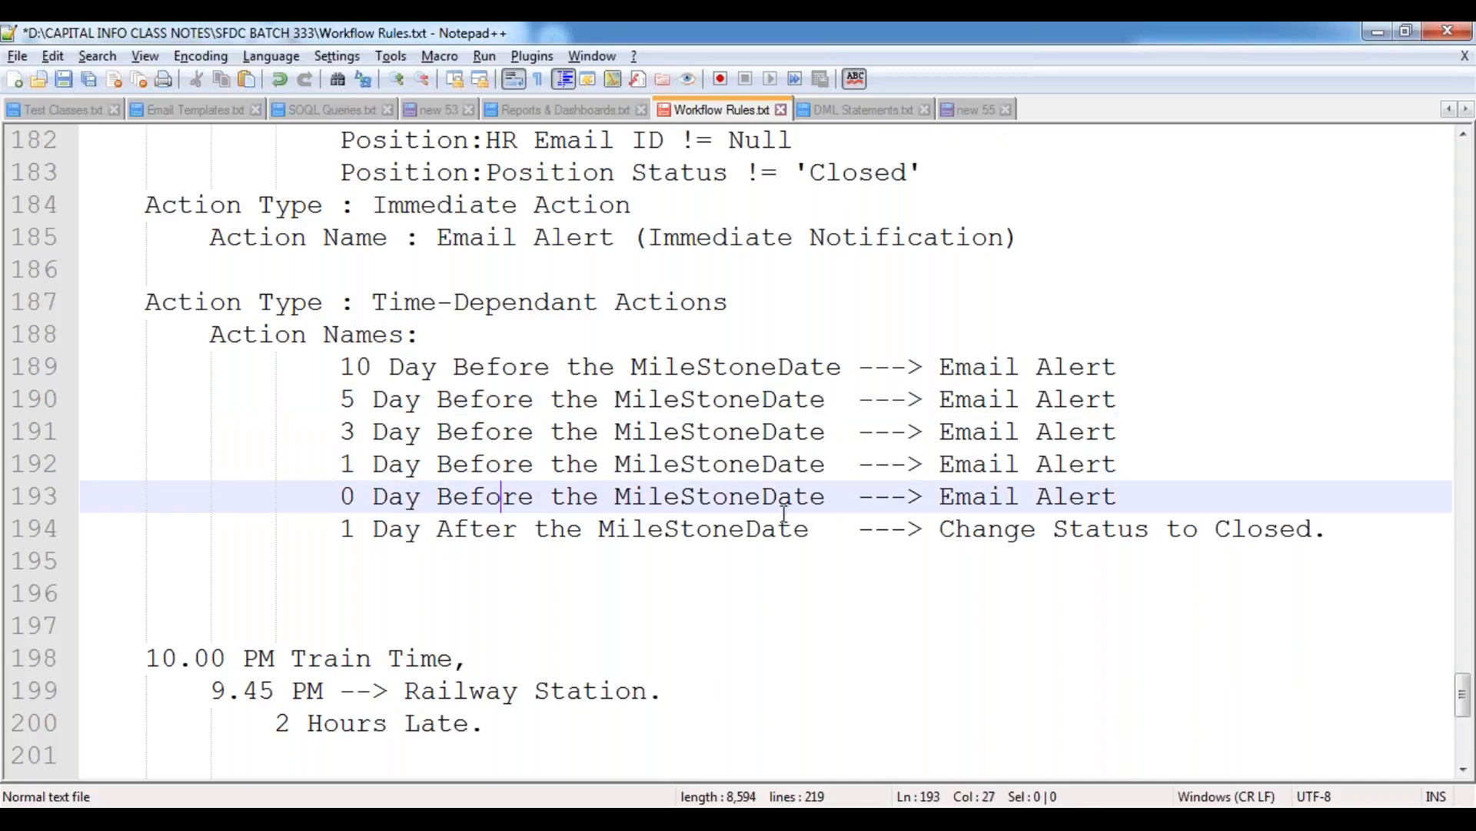
{"action": "double_click", "coordinate": [1008, 500]}
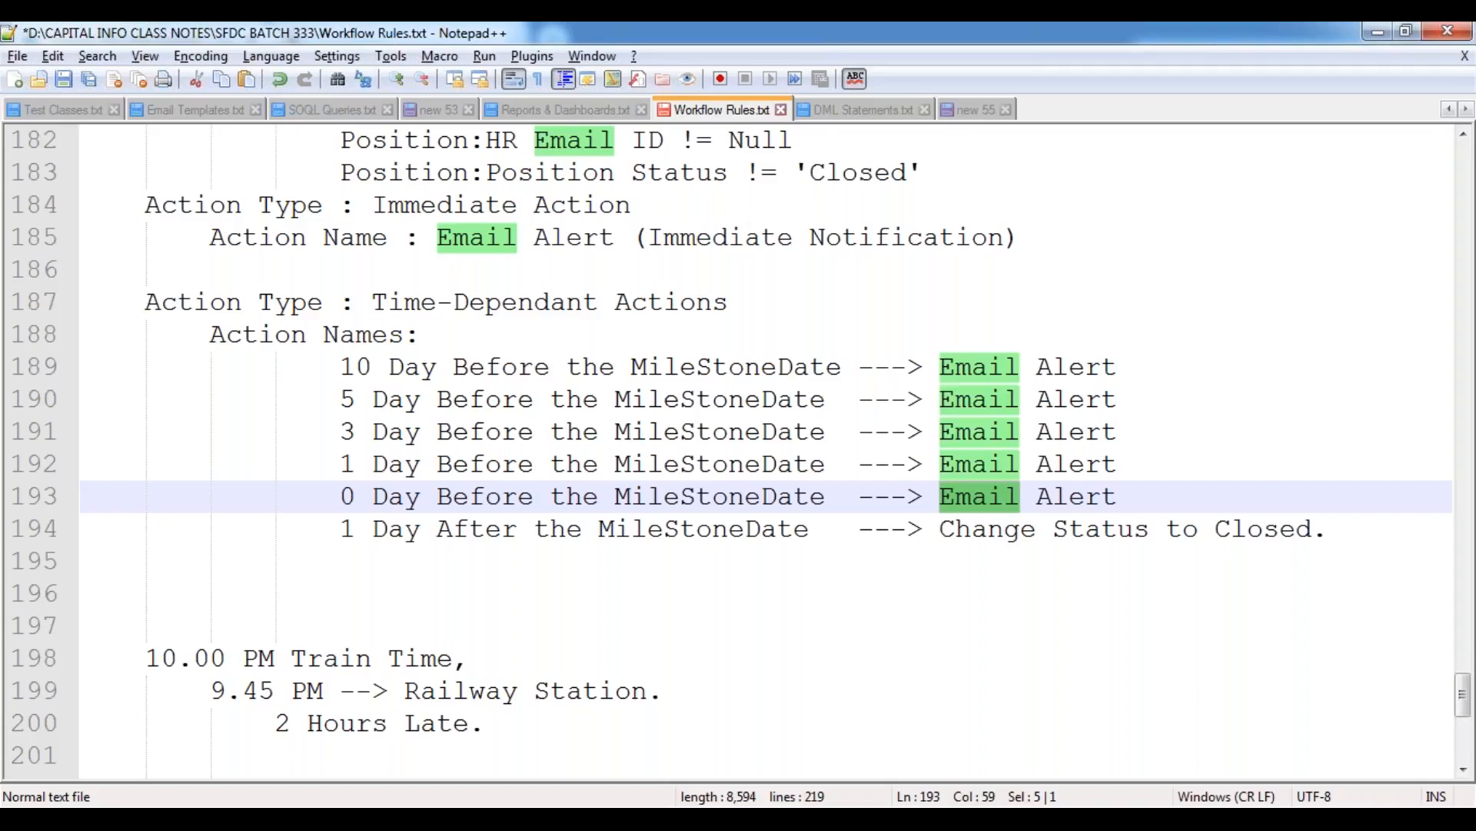
{"action": "left_click_drag", "start_coordinate": [342, 533], "coordinate": [812, 532]}
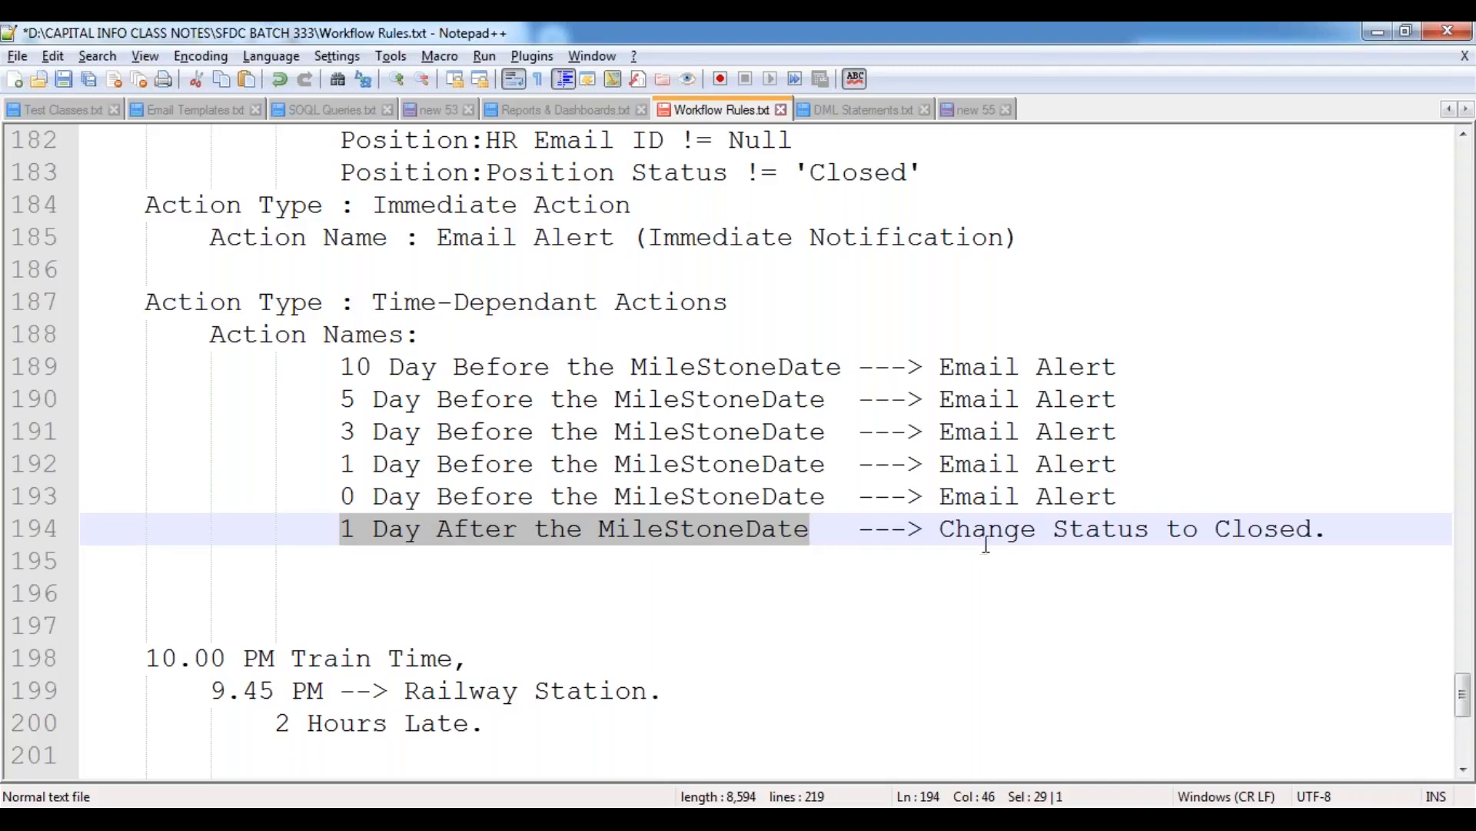
{"action": "left_click_drag", "start_coordinate": [940, 534], "coordinate": [1318, 536]}
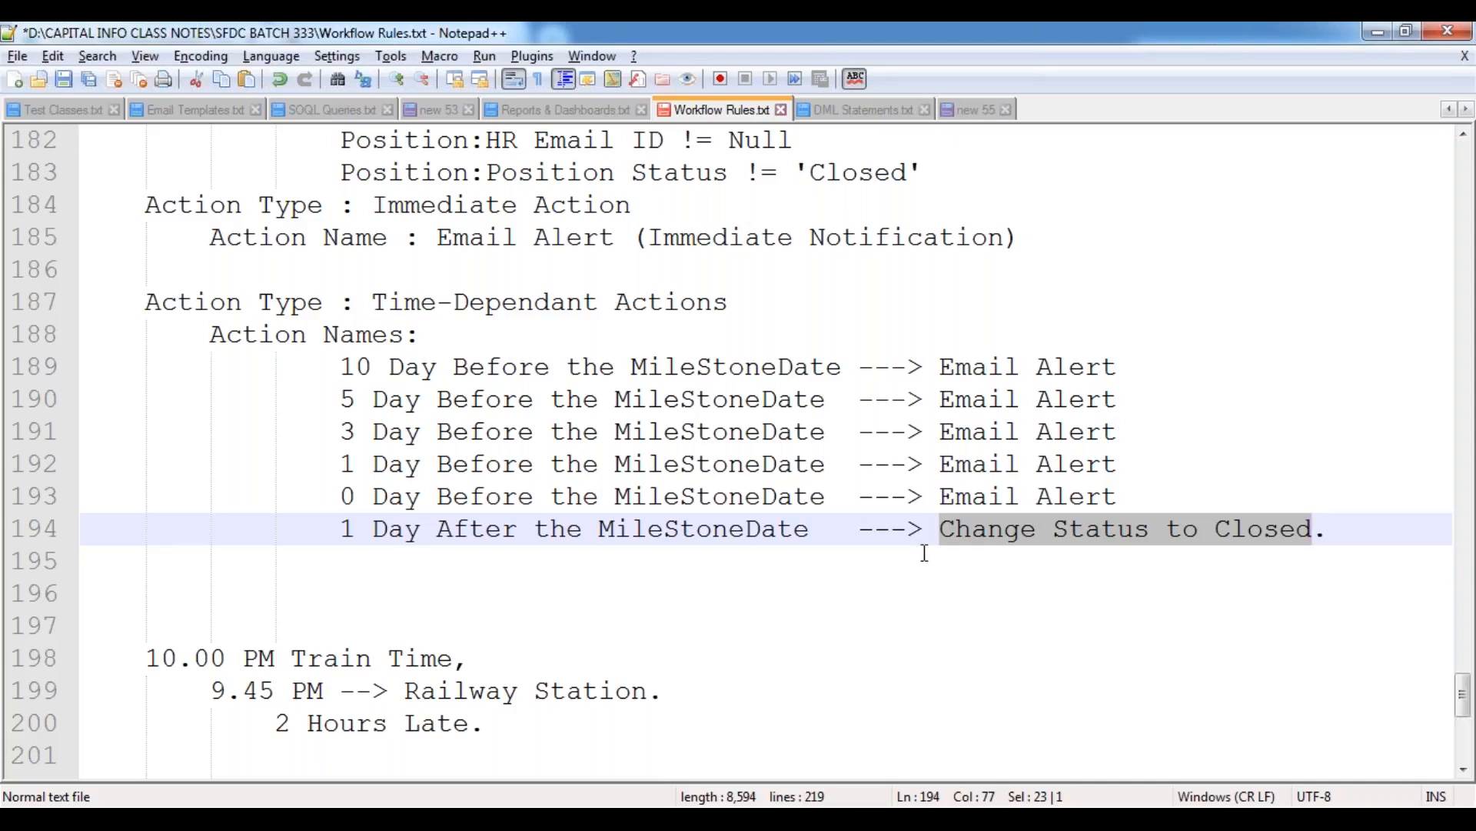
{"action": "left_click", "coordinate": [955, 529]}
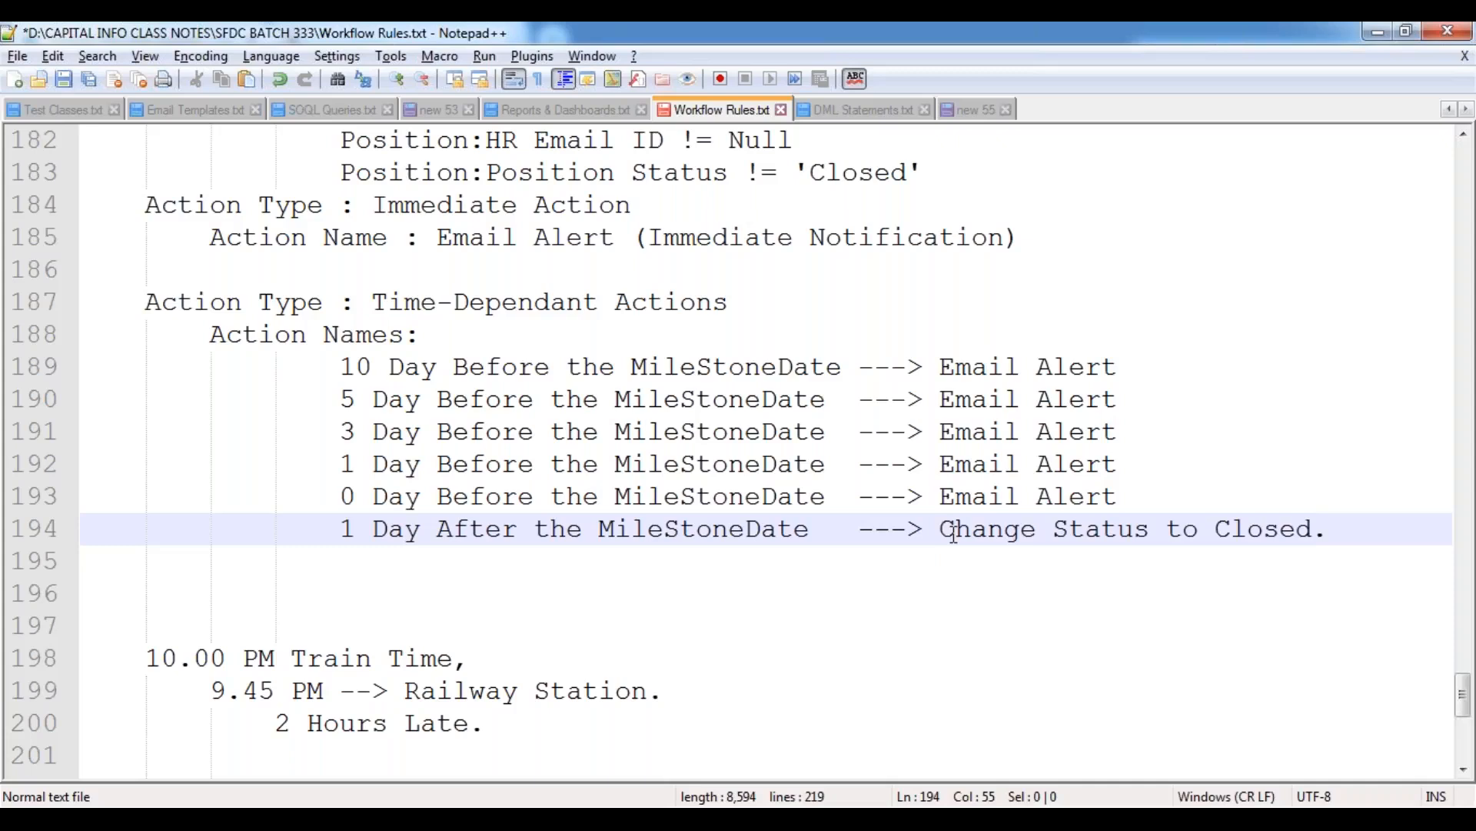
Review the position rule's conditions and its time-dependent schedule, highlighting the 10, 5, 3 and 1 day entries before the MileStoneDate.
{"action": "scroll", "coordinate": [496, 466], "scroll_direction": "up", "scroll_amount": 1}
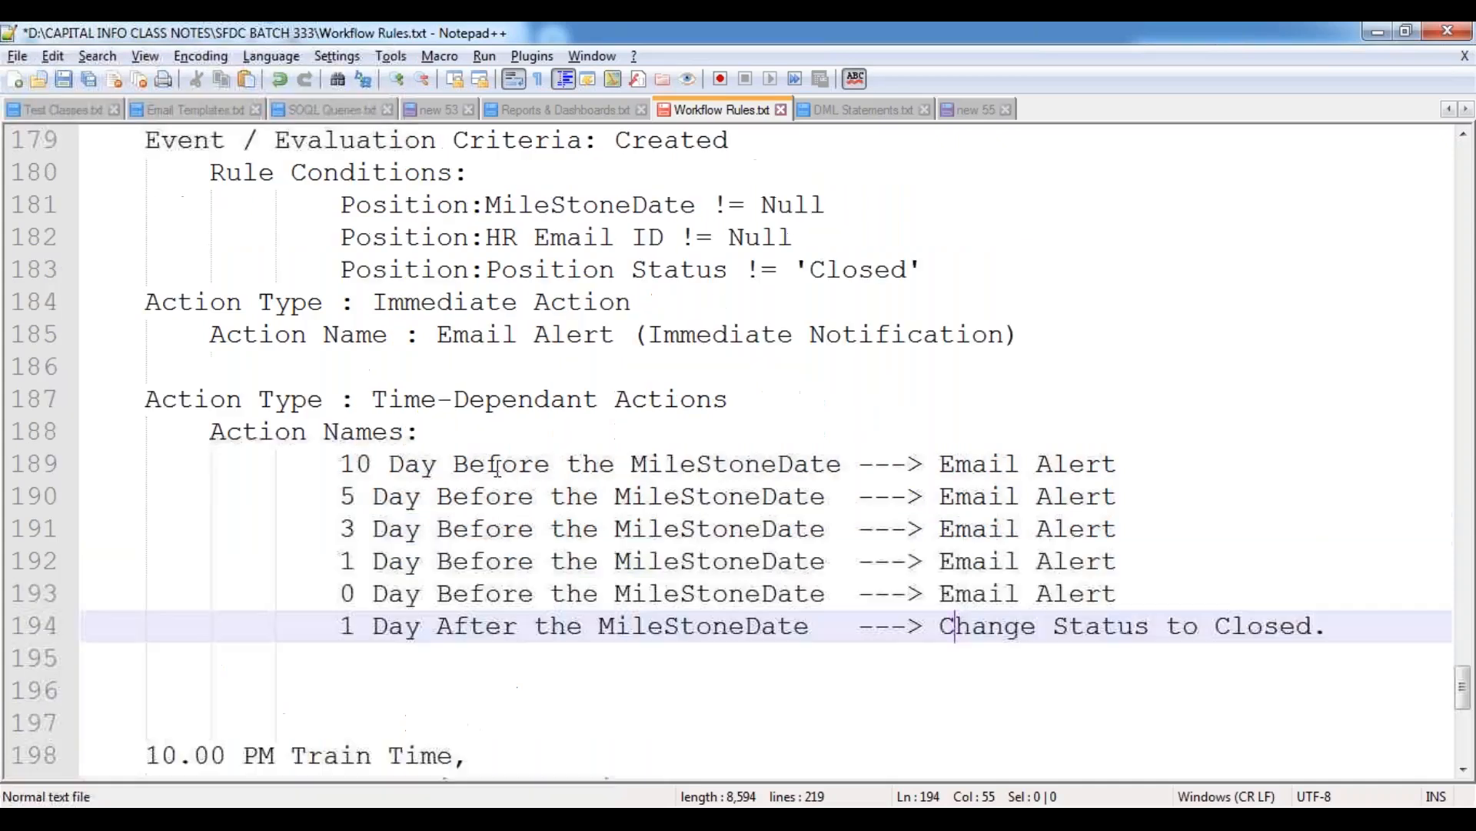
{"action": "scroll", "coordinate": [496, 467], "scroll_direction": "up", "scroll_amount": 2}
{"action": "scroll", "coordinate": [498, 467], "scroll_direction": "down", "scroll_amount": 1}
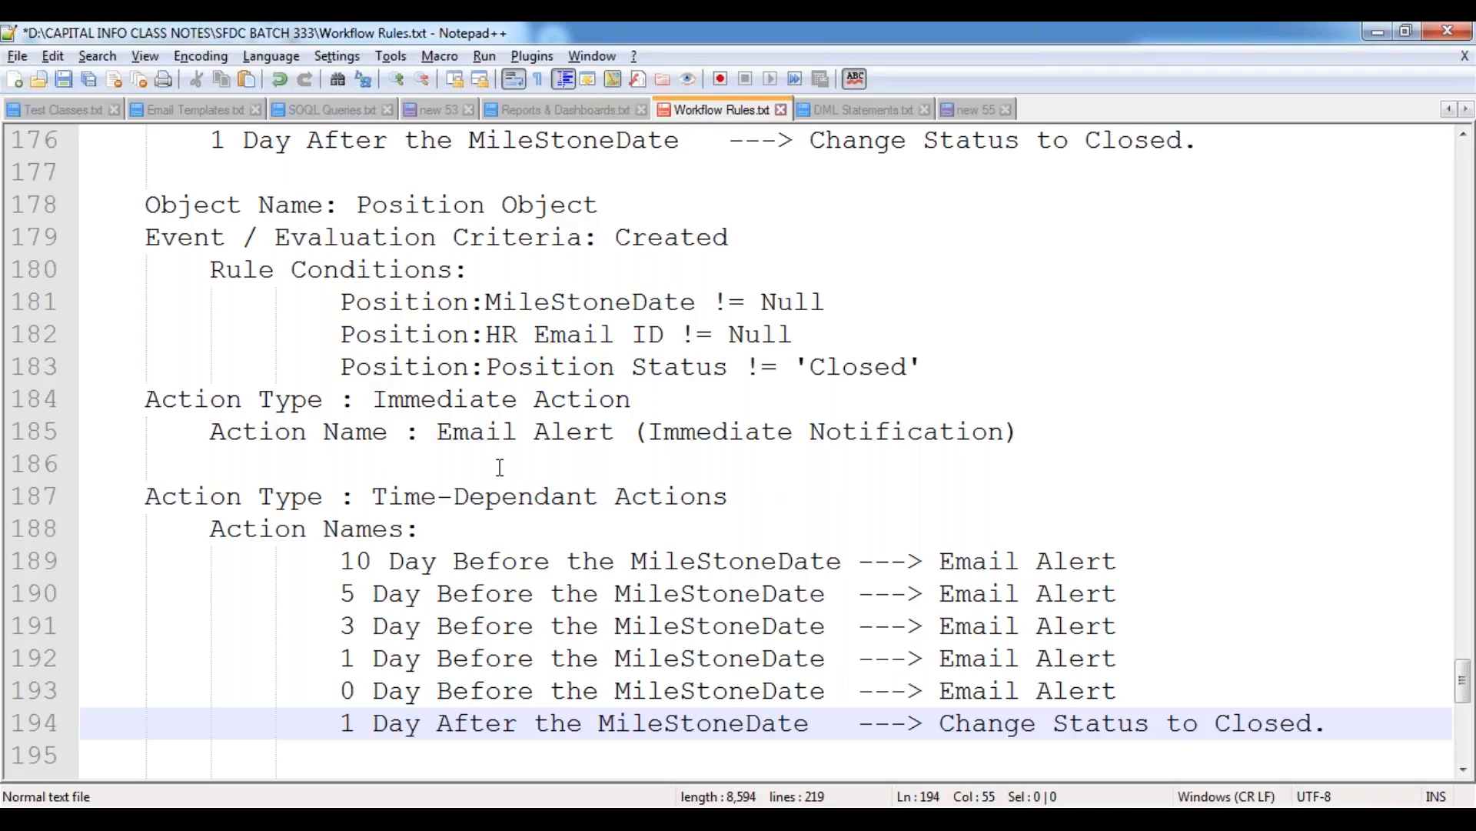
{"action": "scroll", "coordinate": [406, 492], "scroll_direction": "down", "scroll_amount": 2}
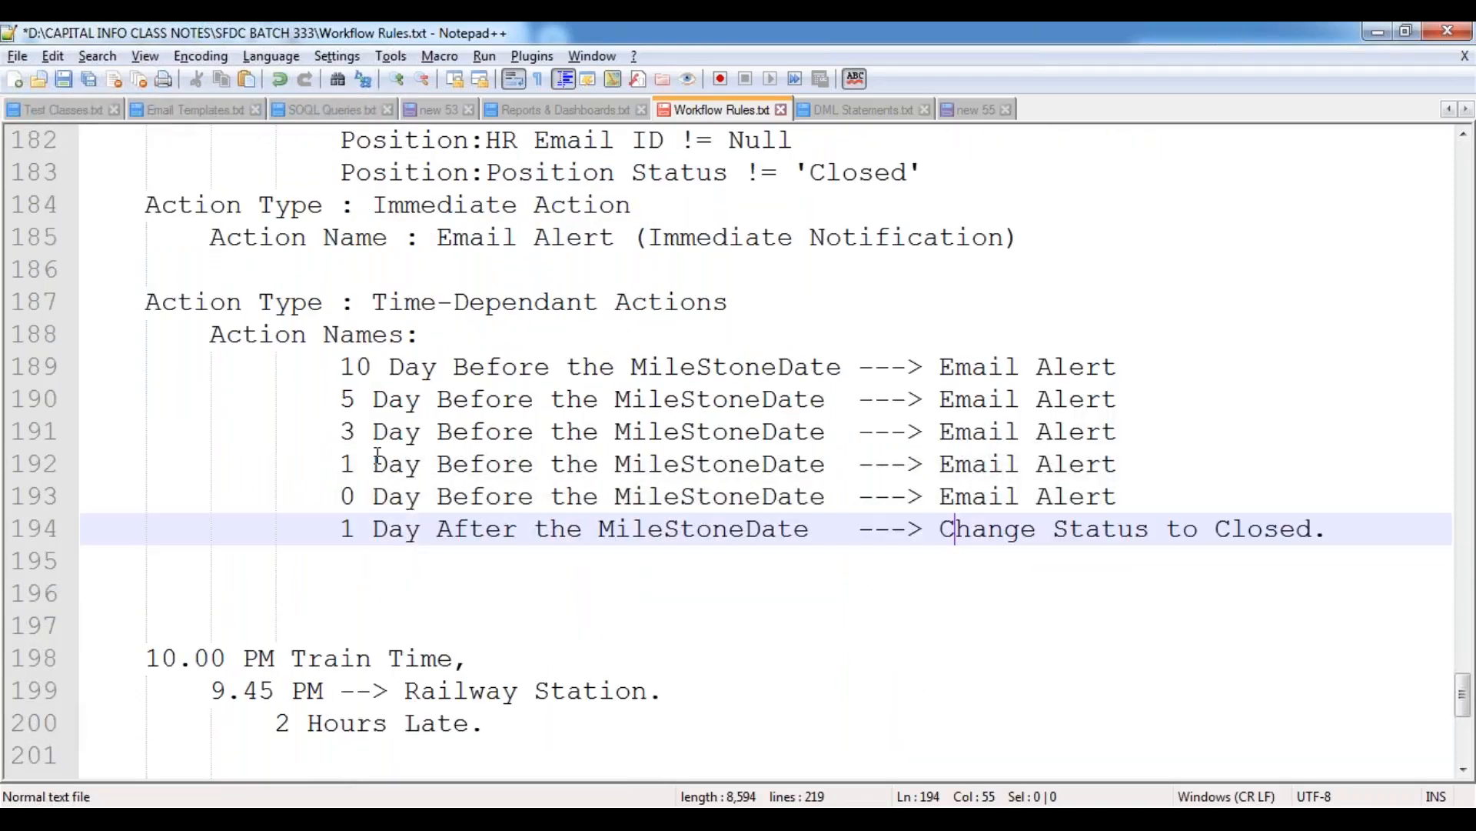
{"action": "left_click_drag", "start_coordinate": [339, 367], "coordinate": [567, 368]}
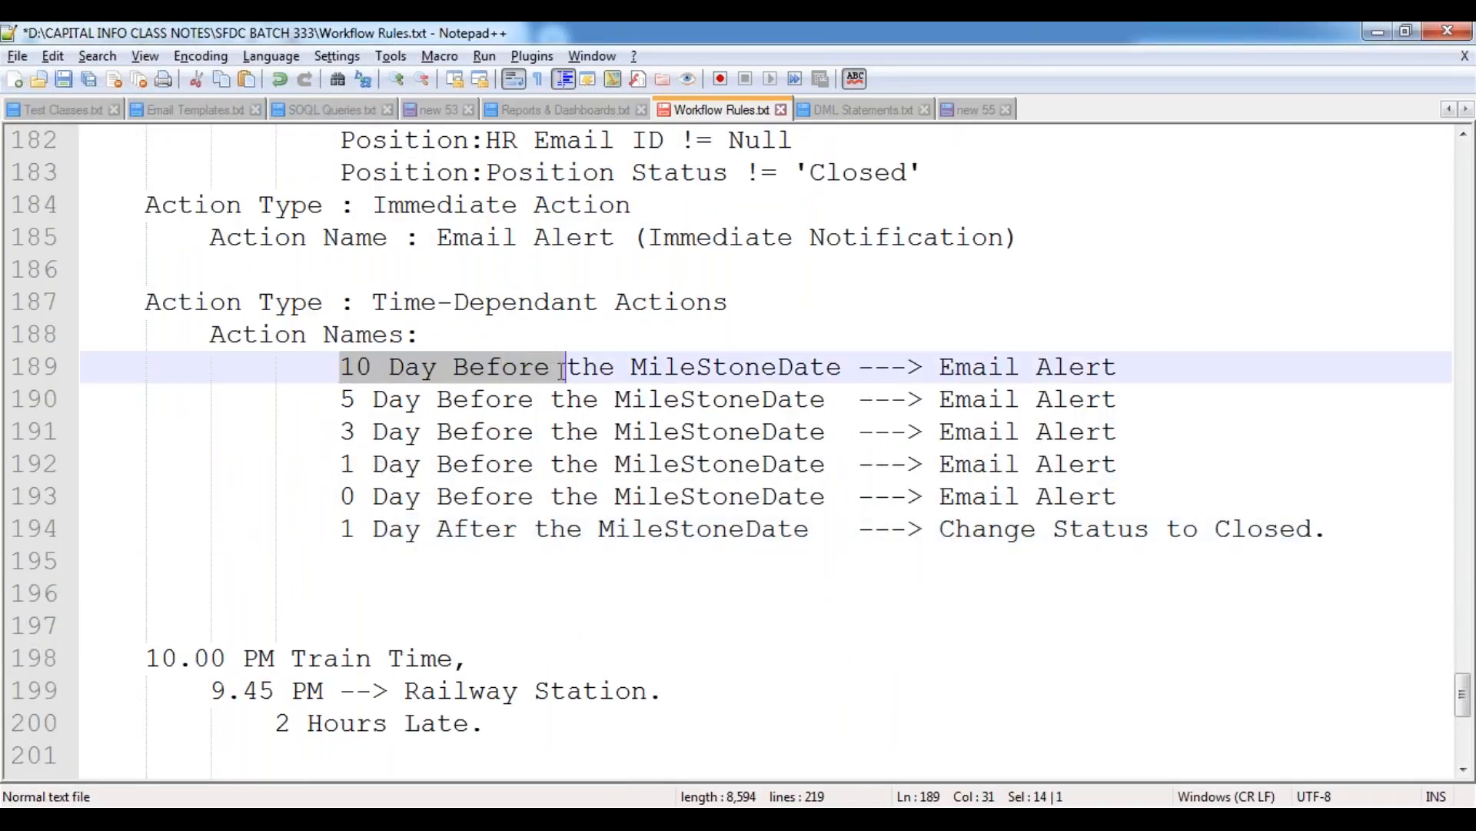
{"action": "left_click_drag", "start_coordinate": [345, 398], "coordinate": [550, 399]}
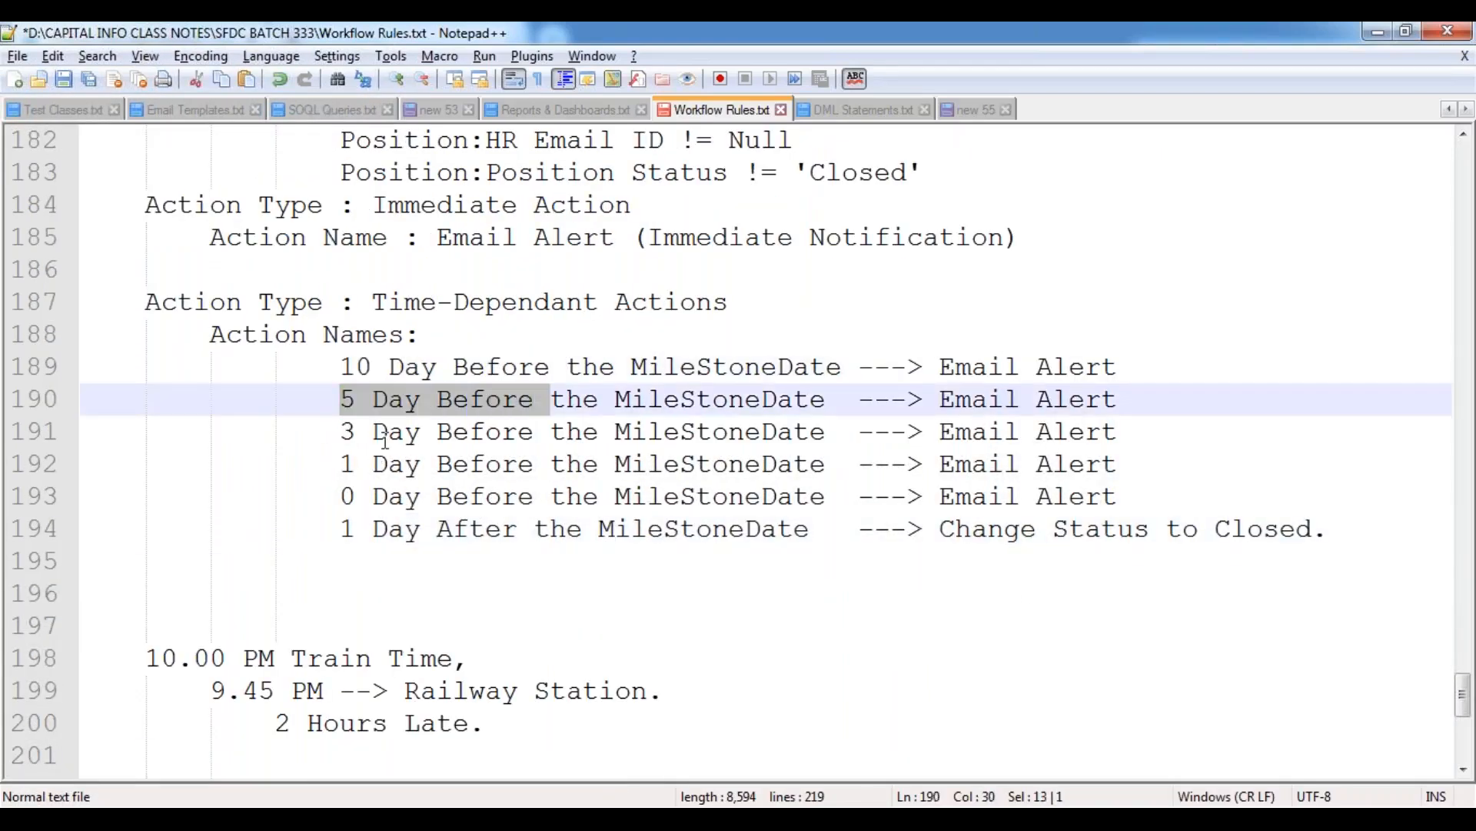
{"action": "left_click_drag", "start_coordinate": [355, 432], "coordinate": [533, 431]}
{"action": "left_click_drag", "start_coordinate": [339, 464], "coordinate": [534, 465]}
{"action": "left_click_drag", "start_coordinate": [339, 367], "coordinate": [436, 523]}
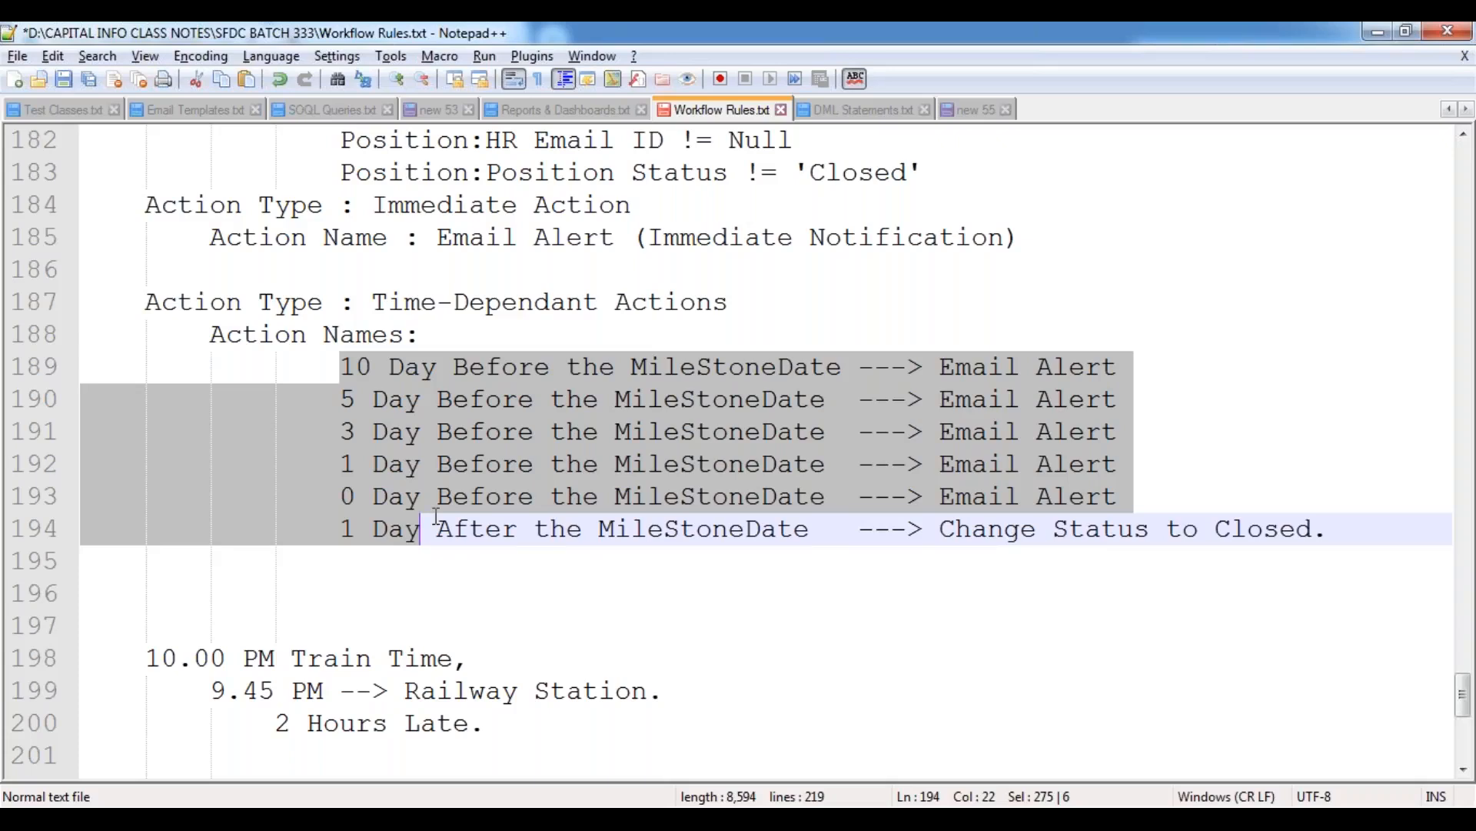
{"action": "left_click", "coordinate": [374, 413]}
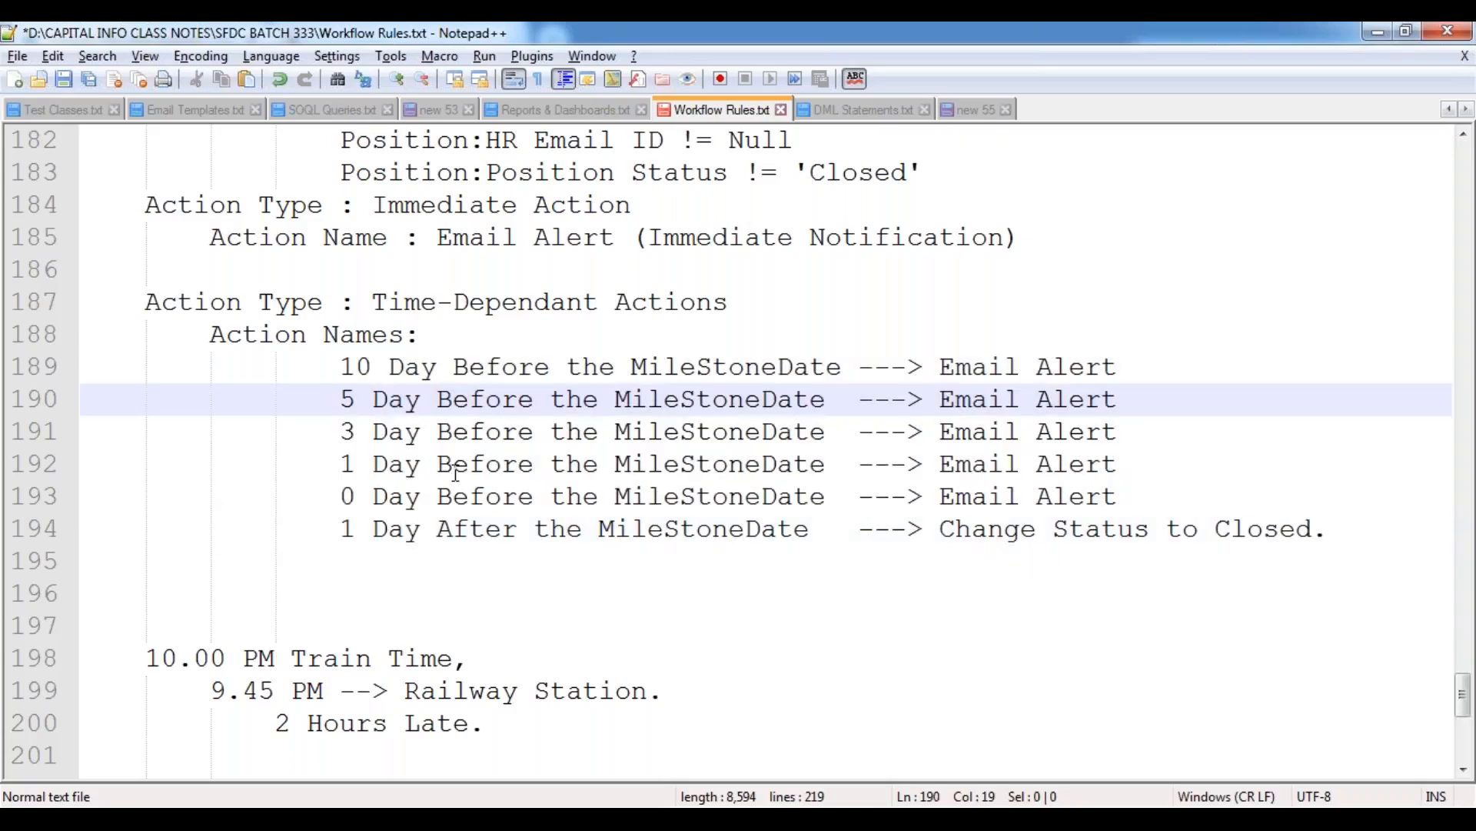
Extend the "Time-Dependant Actions" heading with "/ Time Triggers", lengthen its underline of equals signs to match, and save the notes.
{"action": "scroll", "coordinate": [455, 473], "scroll_direction": "up", "scroll_amount": 8}
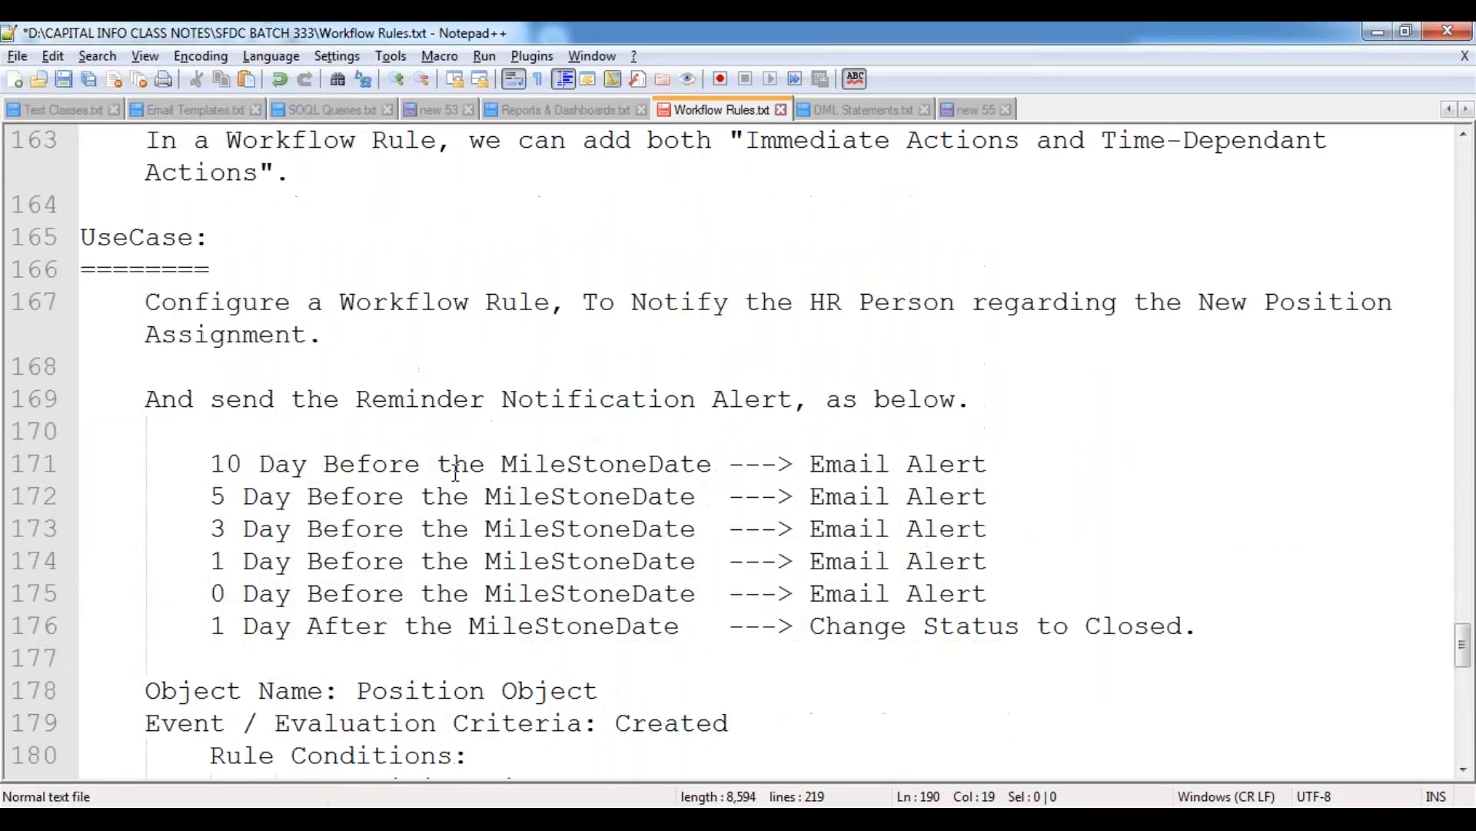
{"action": "scroll", "coordinate": [455, 473], "scroll_direction": "up", "scroll_amount": 4}
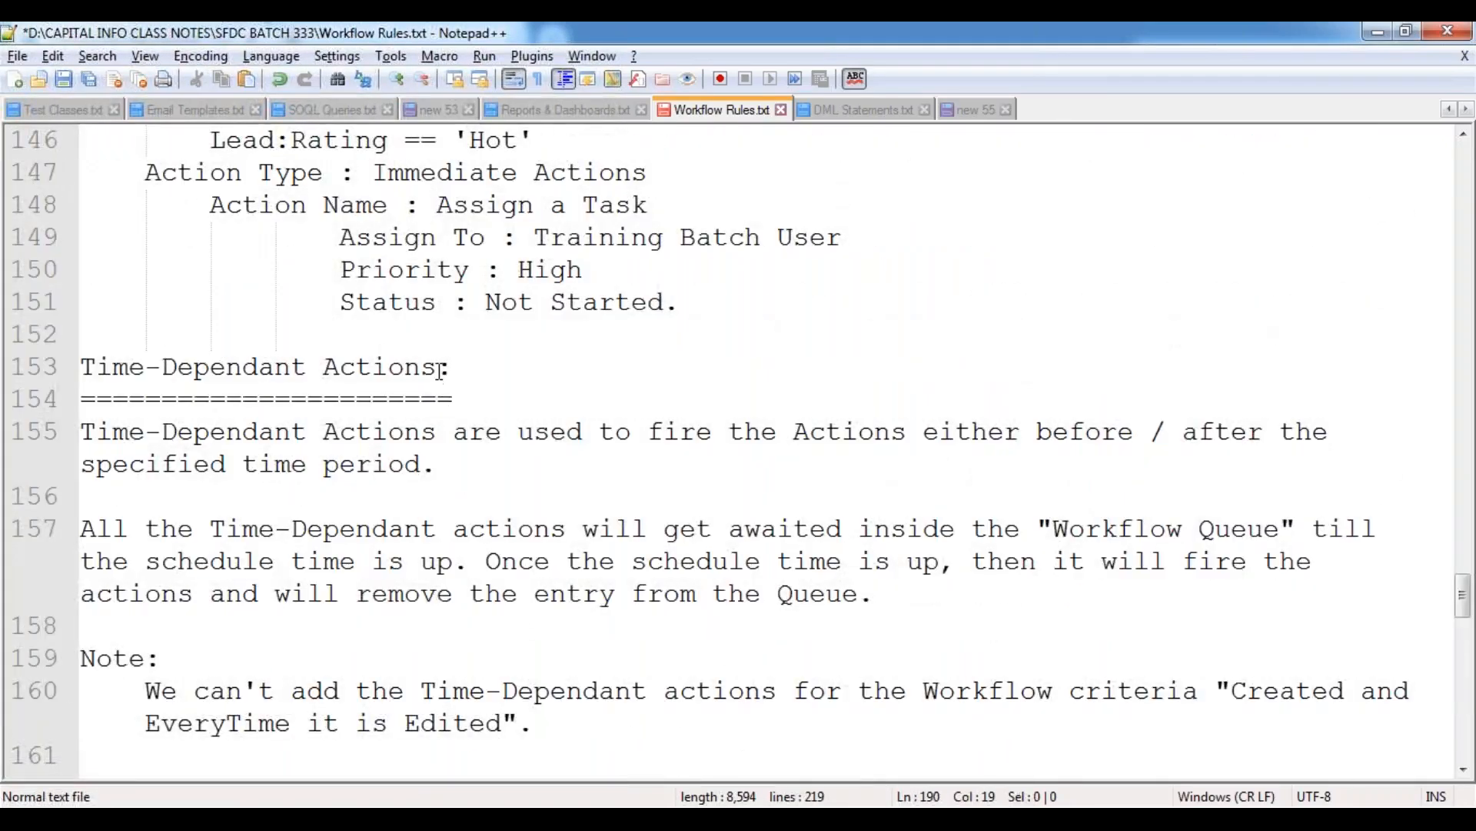
{"action": "left_click", "coordinate": [437, 368]}
{"action": "type", "text": "/ Time Tri"}
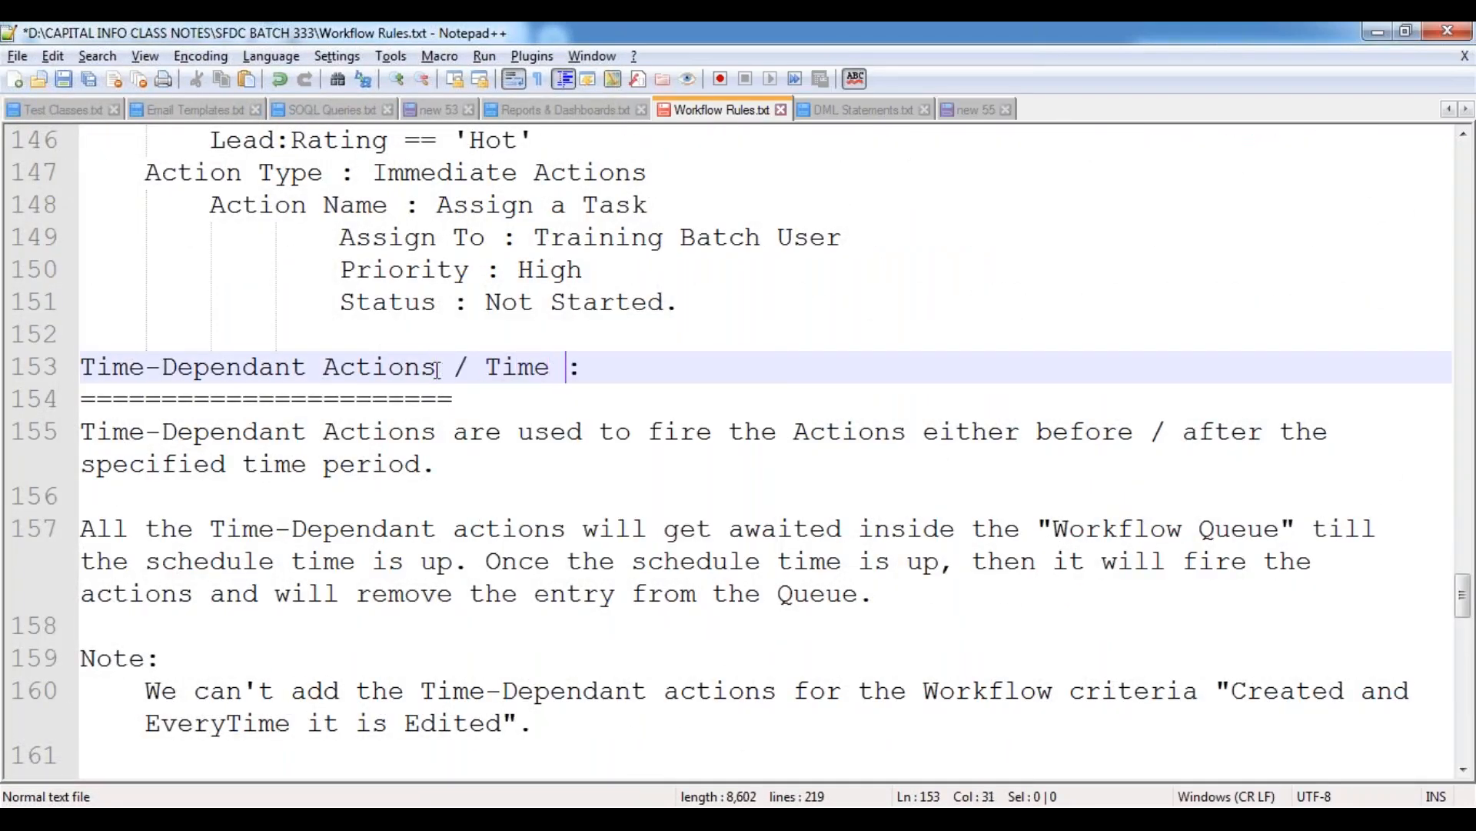
{"action": "type", "text": "gge"}
{"action": "key", "text": "Return"}
{"action": "key", "text": "Down"}
{"action": "type", "text": "=="}
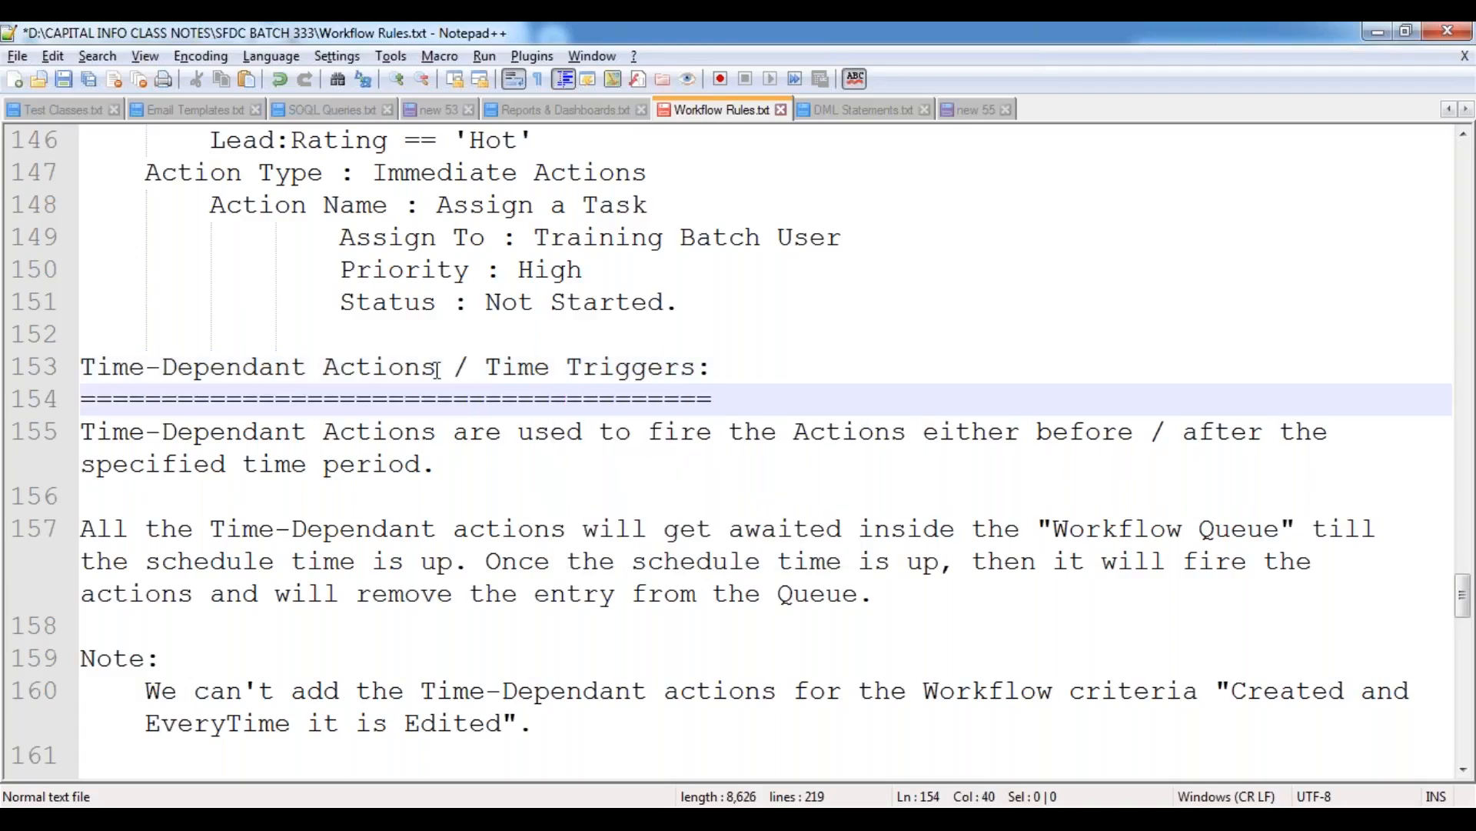
{"action": "key", "text": "ctrl+s"}
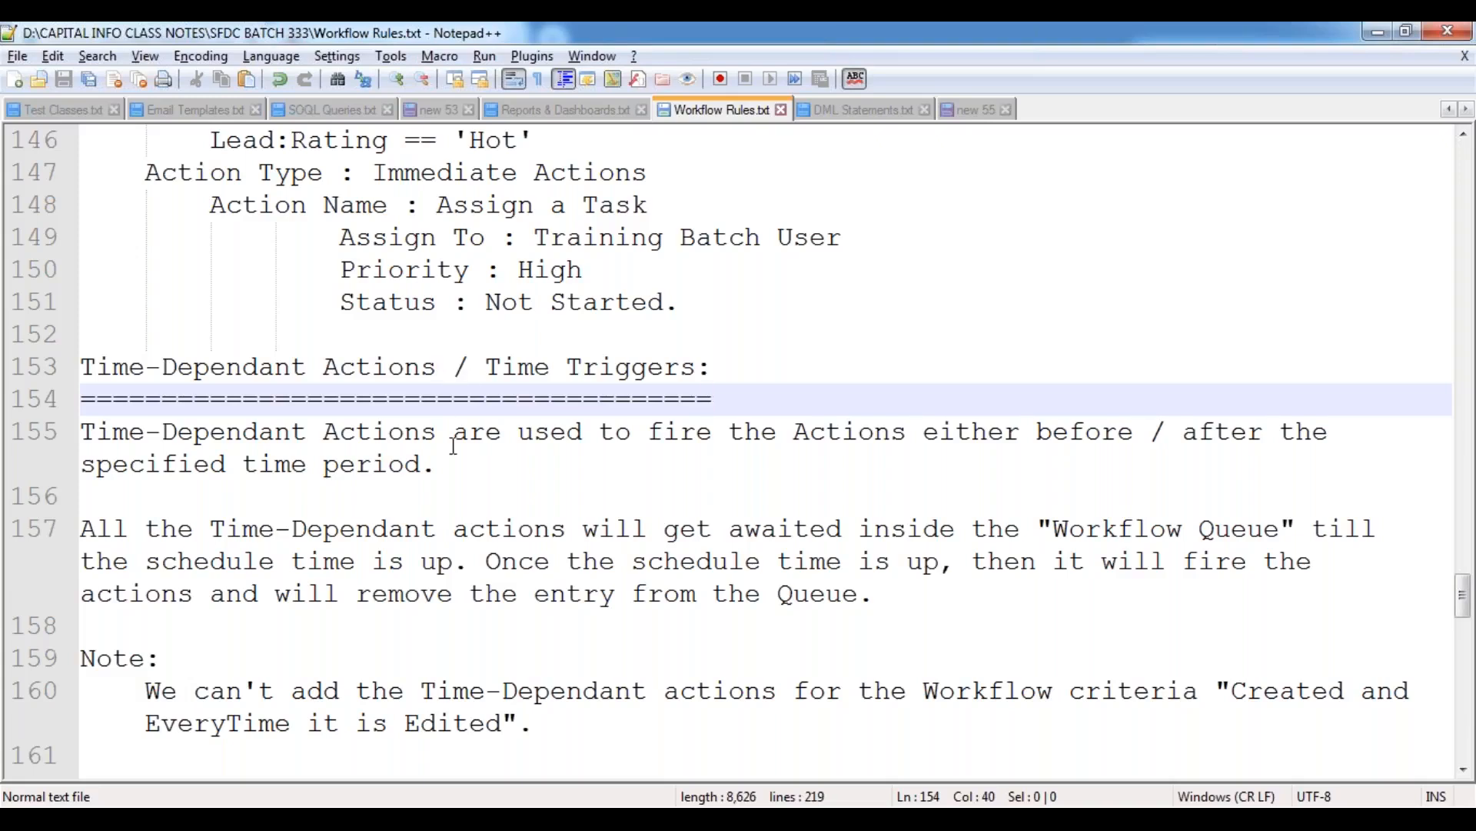
Delete the leftover text lines below the position rule's time-dependent schedule in the notes.
{"action": "scroll", "coordinate": [453, 446], "scroll_direction": "down", "scroll_amount": 6}
{"action": "scroll", "coordinate": [454, 446], "scroll_direction": "down", "scroll_amount": 5}
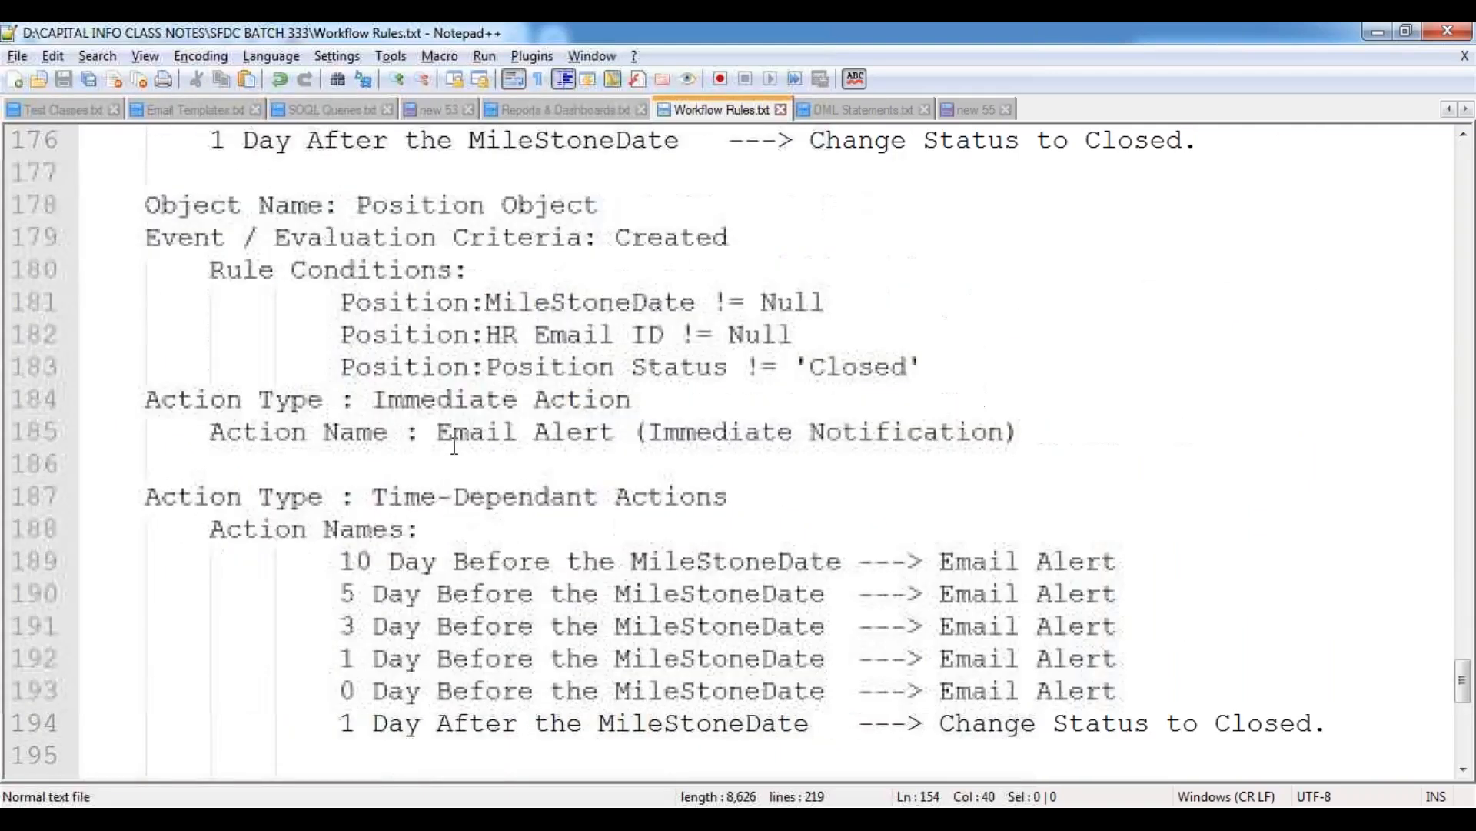
{"action": "scroll", "coordinate": [454, 446], "scroll_direction": "down", "scroll_amount": 3}
{"action": "left_click_drag", "start_coordinate": [146, 463], "coordinate": [496, 582]}
{"action": "key", "text": "Delete"}
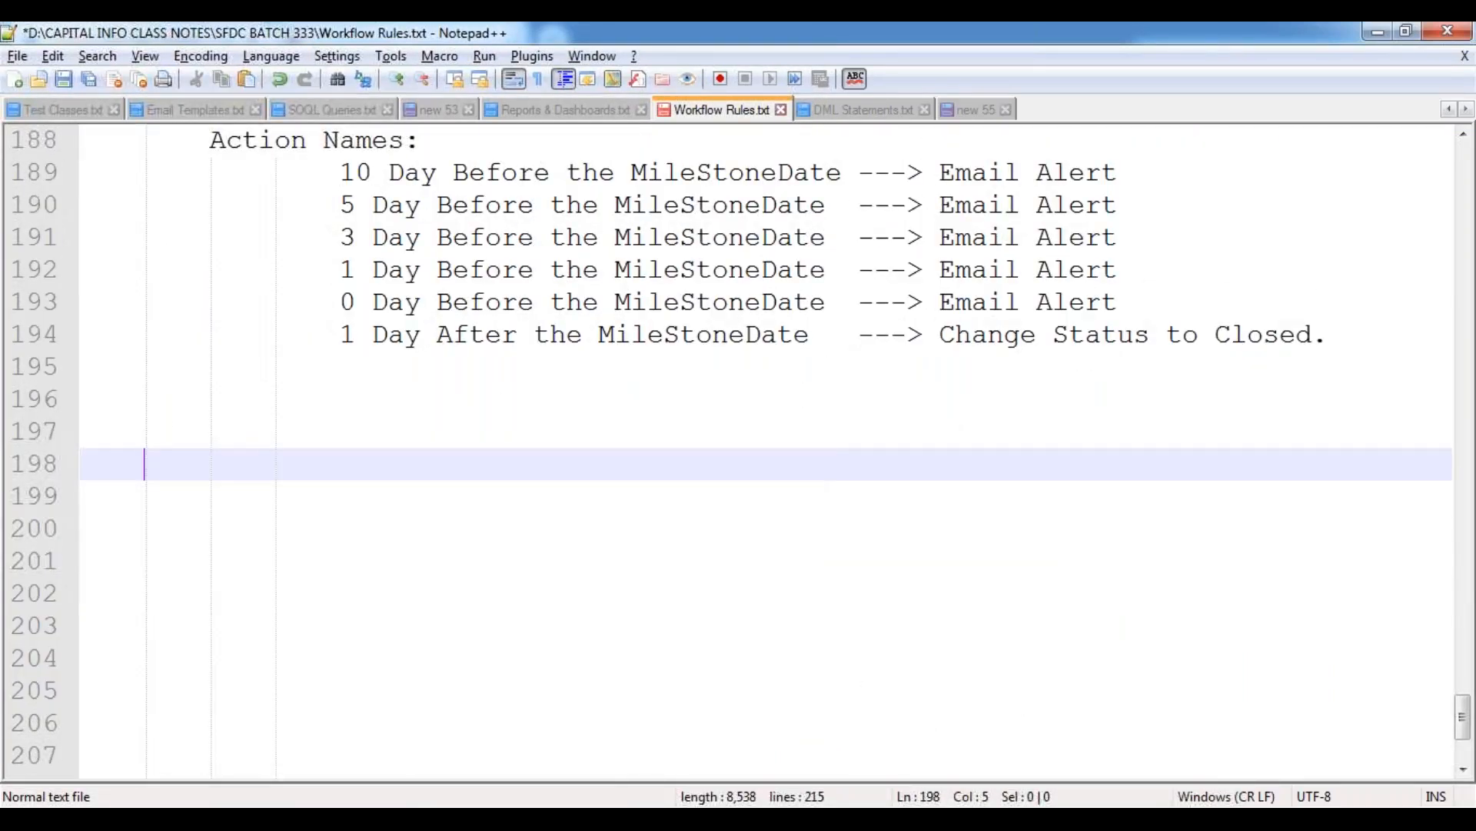
Below the schedule, add the indented heading "Email Template: (Notification Alert to Hiring Manager)" with a line of hyphens underneath.
{"action": "key", "text": "Up"}
{"action": "key", "text": "Up"}
{"action": "key", "text": "Up"}
{"action": "key", "text": "Down"}
{"action": "key", "text": "Tab"}
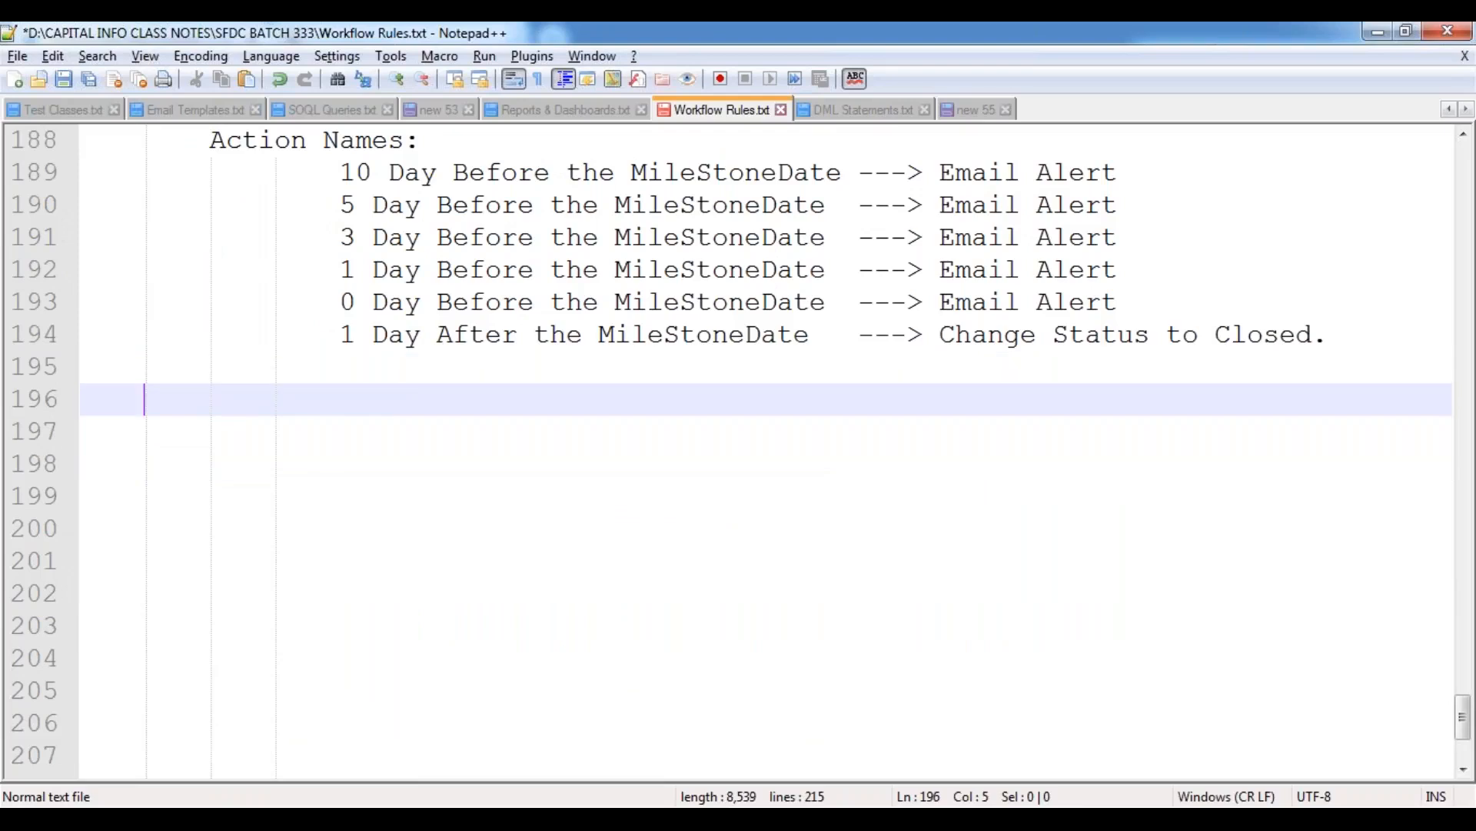
{"action": "type", "text": "Email Tem"}
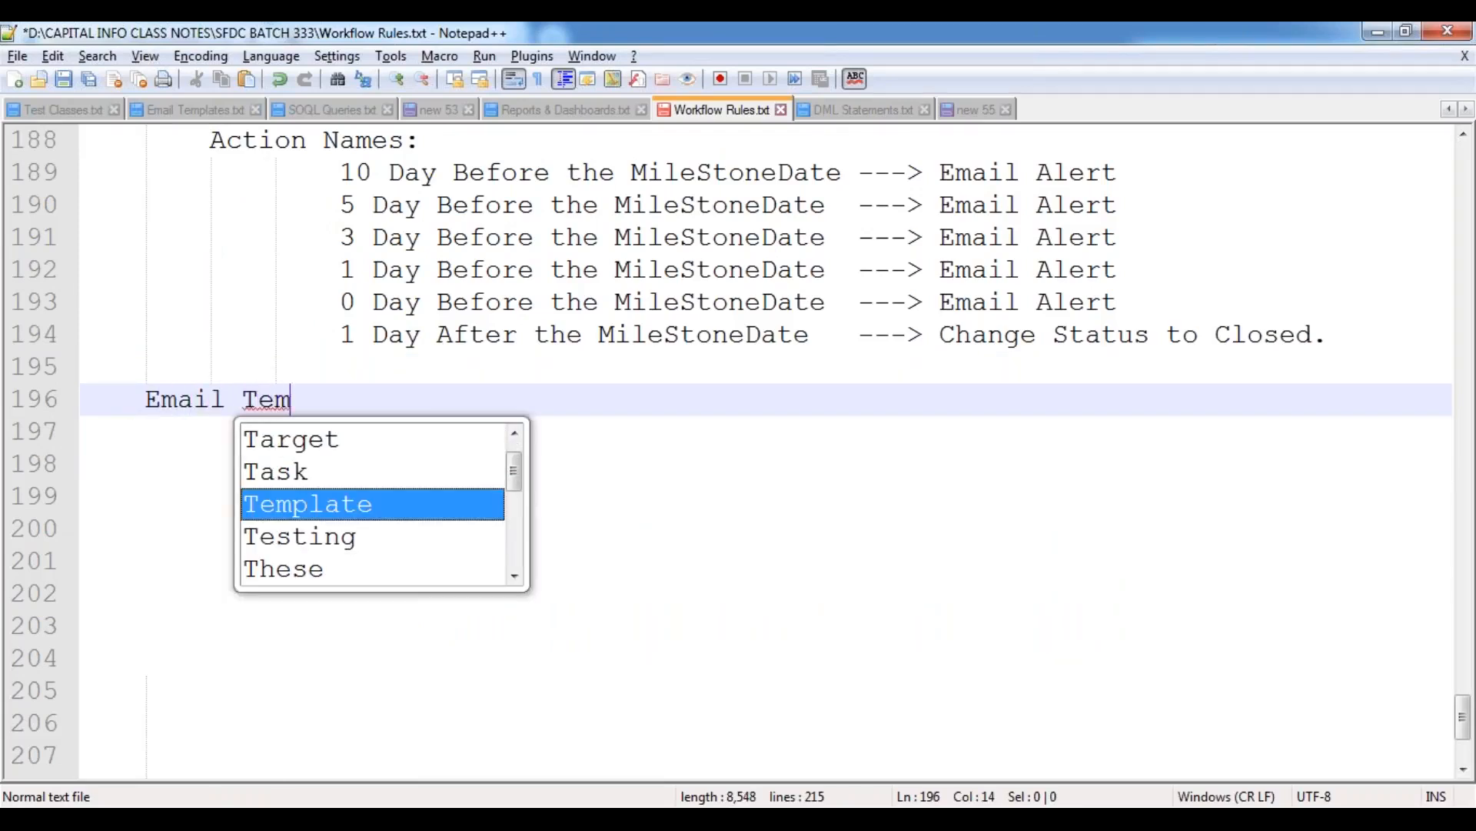
{"action": "key", "text": "Return"}
{"action": "type", "text": ": ("}
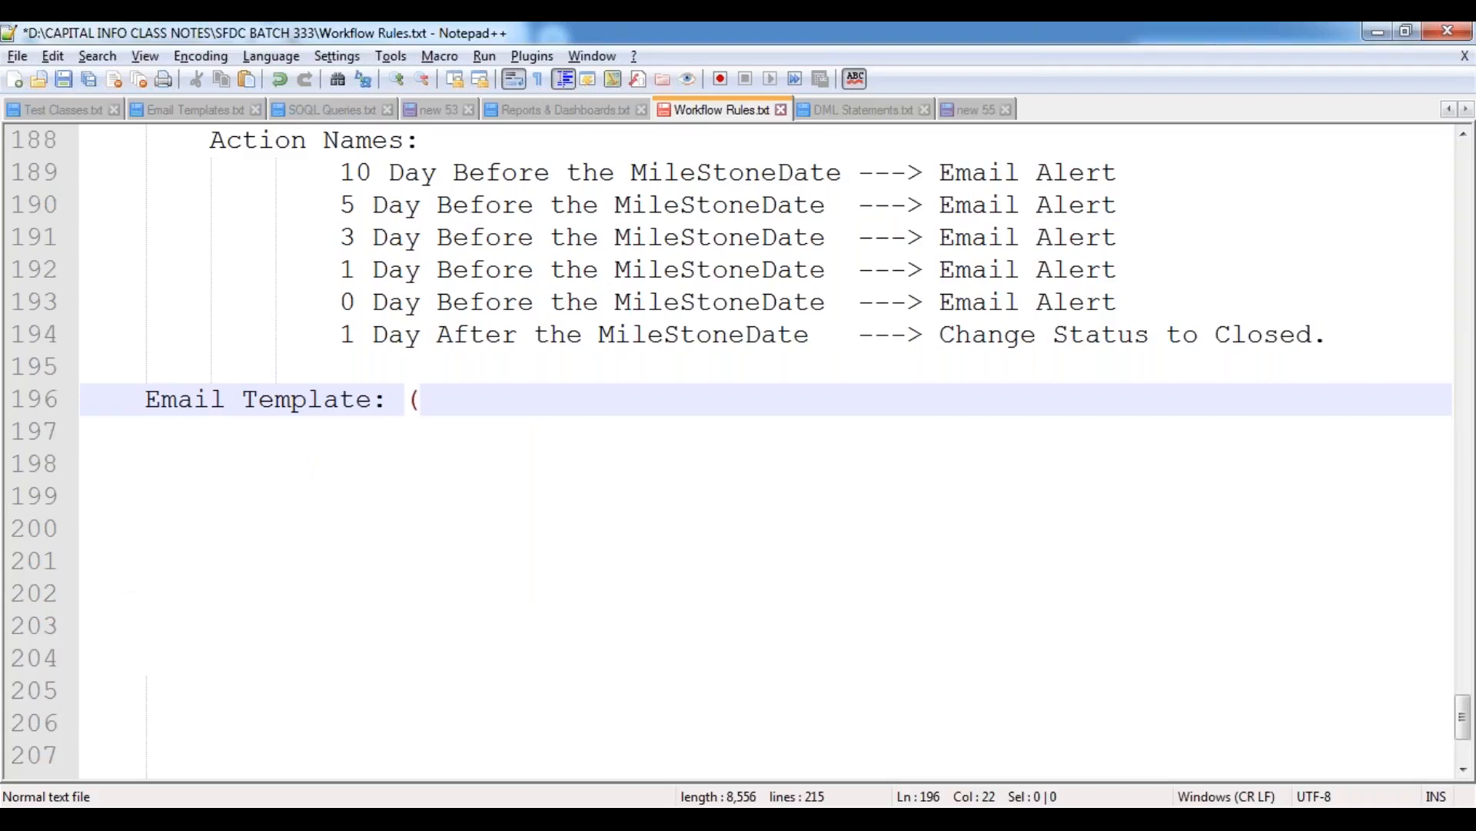
{"action": "type", "text": "Notific"}
{"action": "key", "text": "Return"}
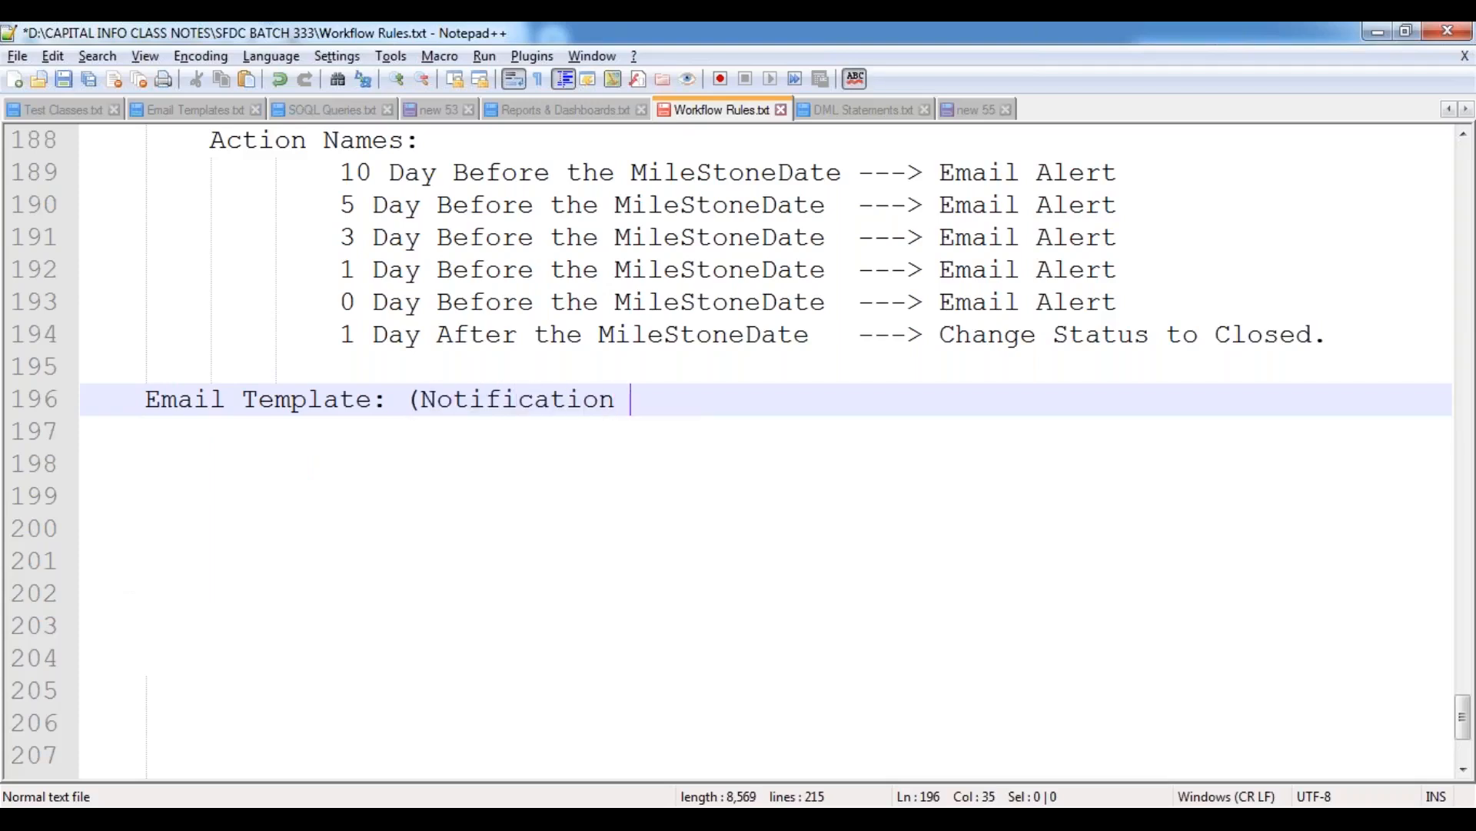
{"action": "type", "text": "Alert to Hiring Manager)"}
{"action": "key", "text": "Return"}
{"action": "type", "text": "---------------"}
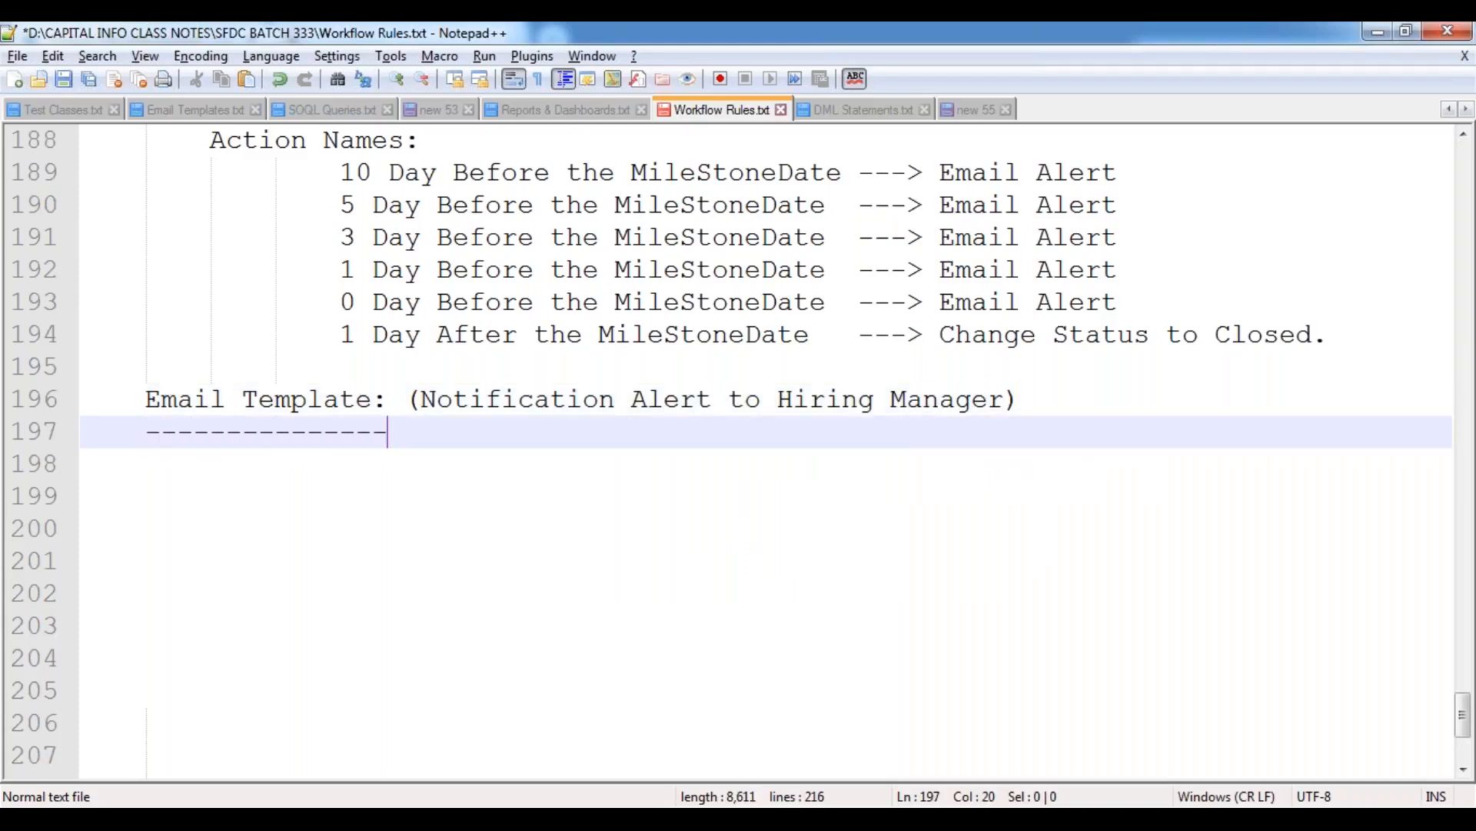
Add the labels "Email Subject:" and "Email Content:" under the Email Template heading, separated by a blank line.
{"action": "key", "text": "Return"}
{"action": "type", "text": "Email "}
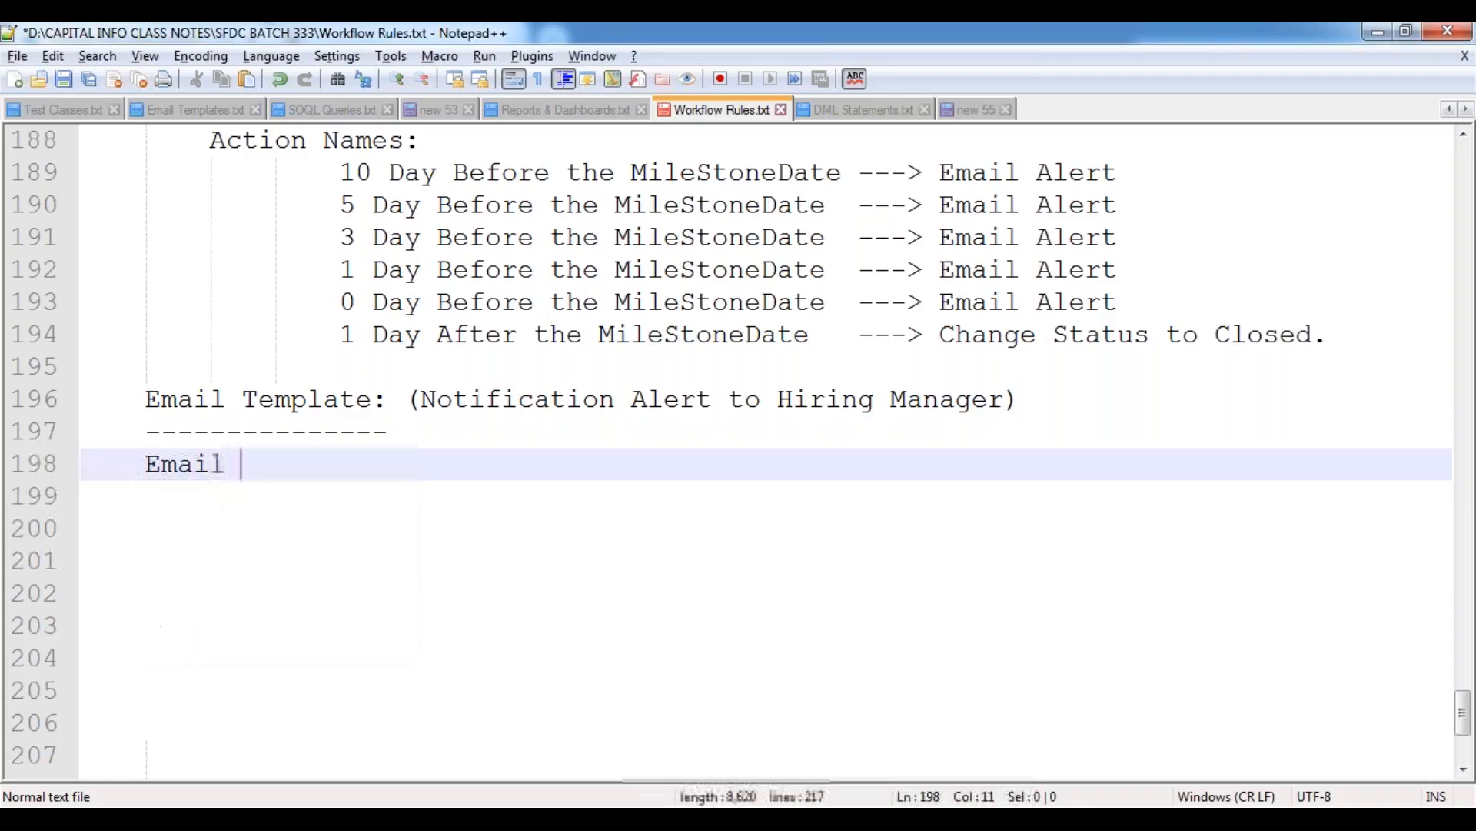
{"action": "type", "text": "Subject:"}
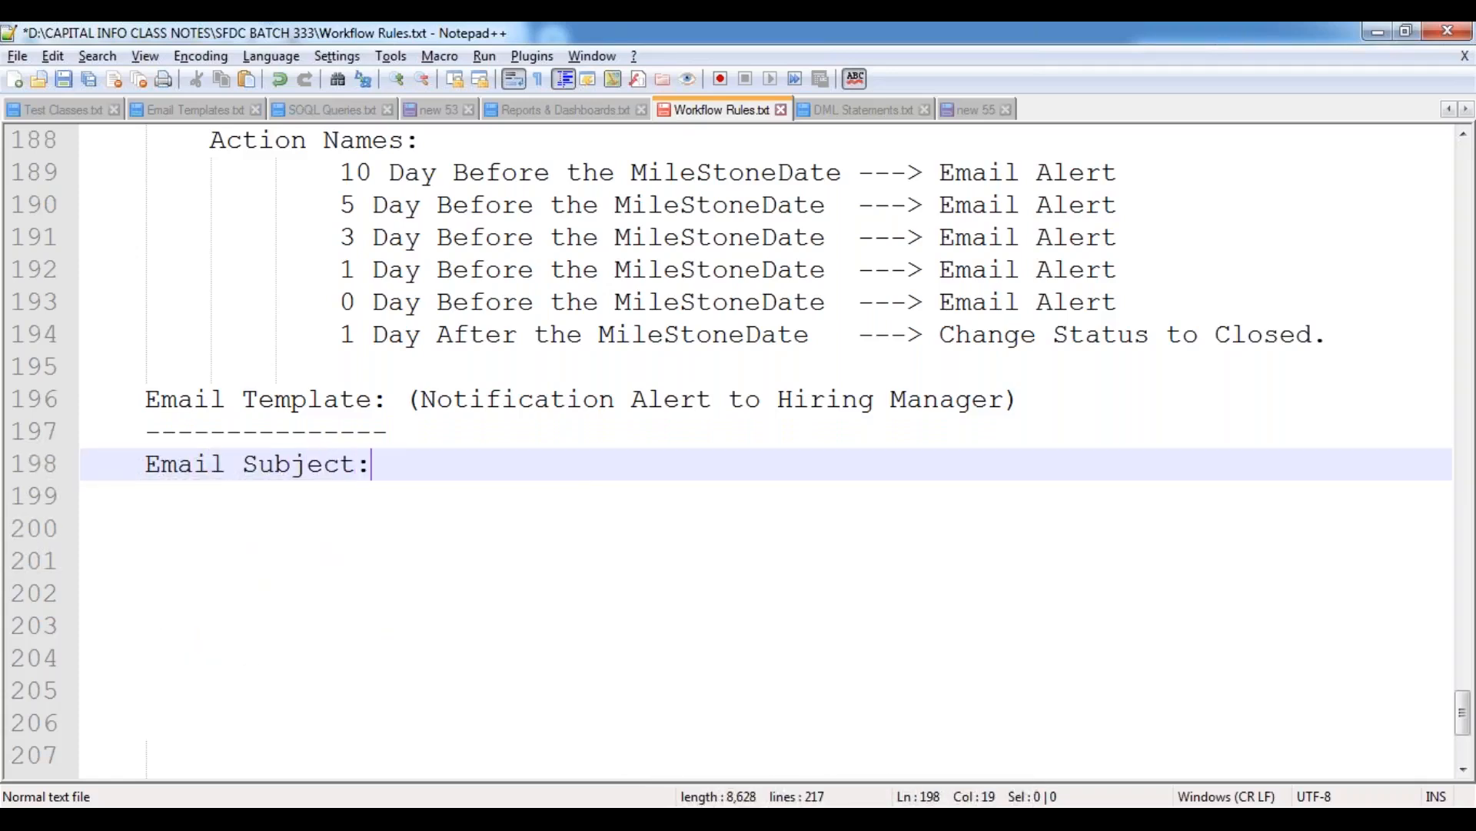
{"action": "key", "text": "Return"}
{"action": "key", "text": "Return"}
{"action": "type", "text": "Email C"}
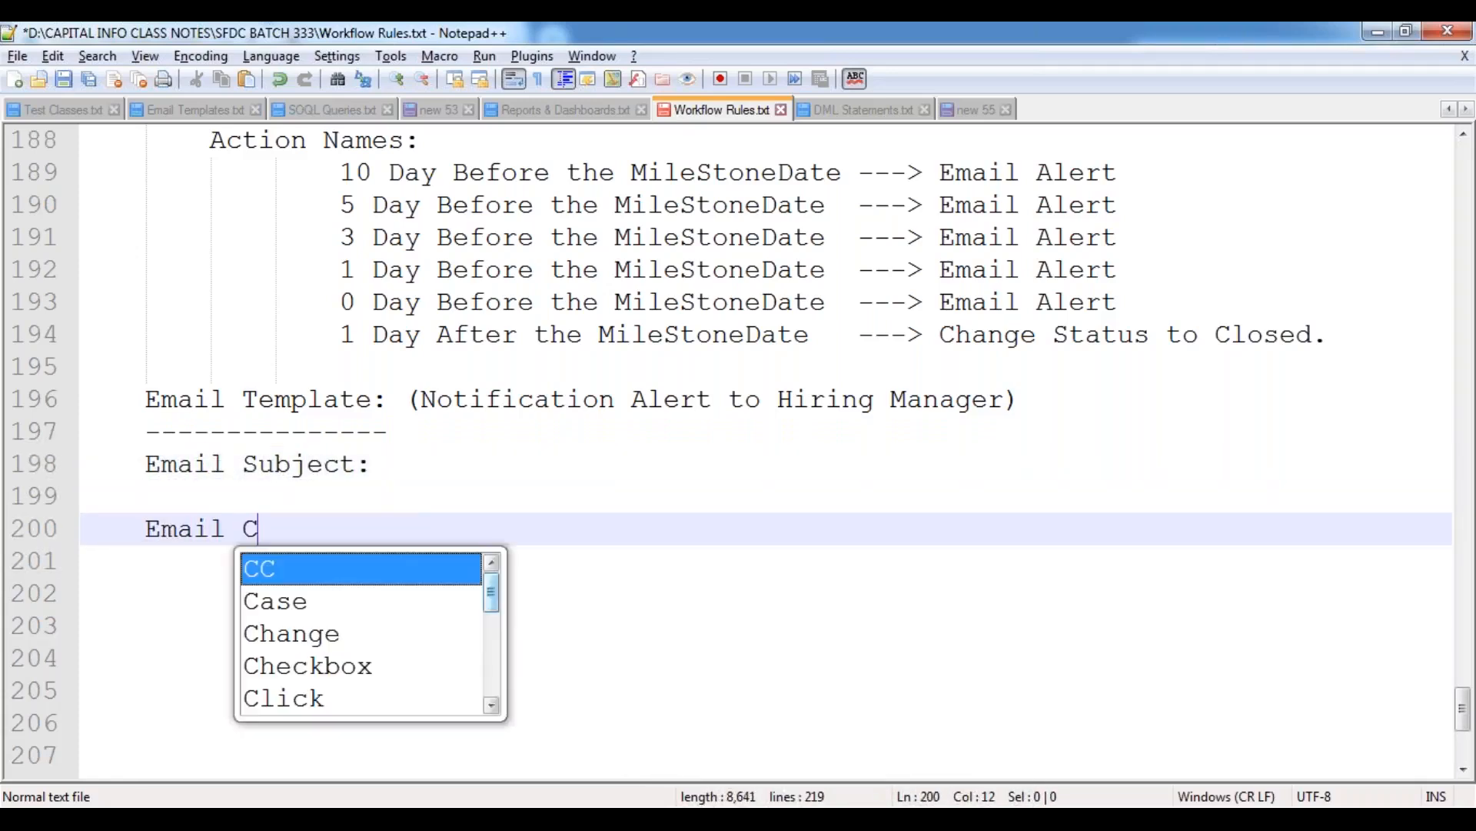
{"action": "type", "text": "ontent:"}
{"action": "key", "text": "Return"}
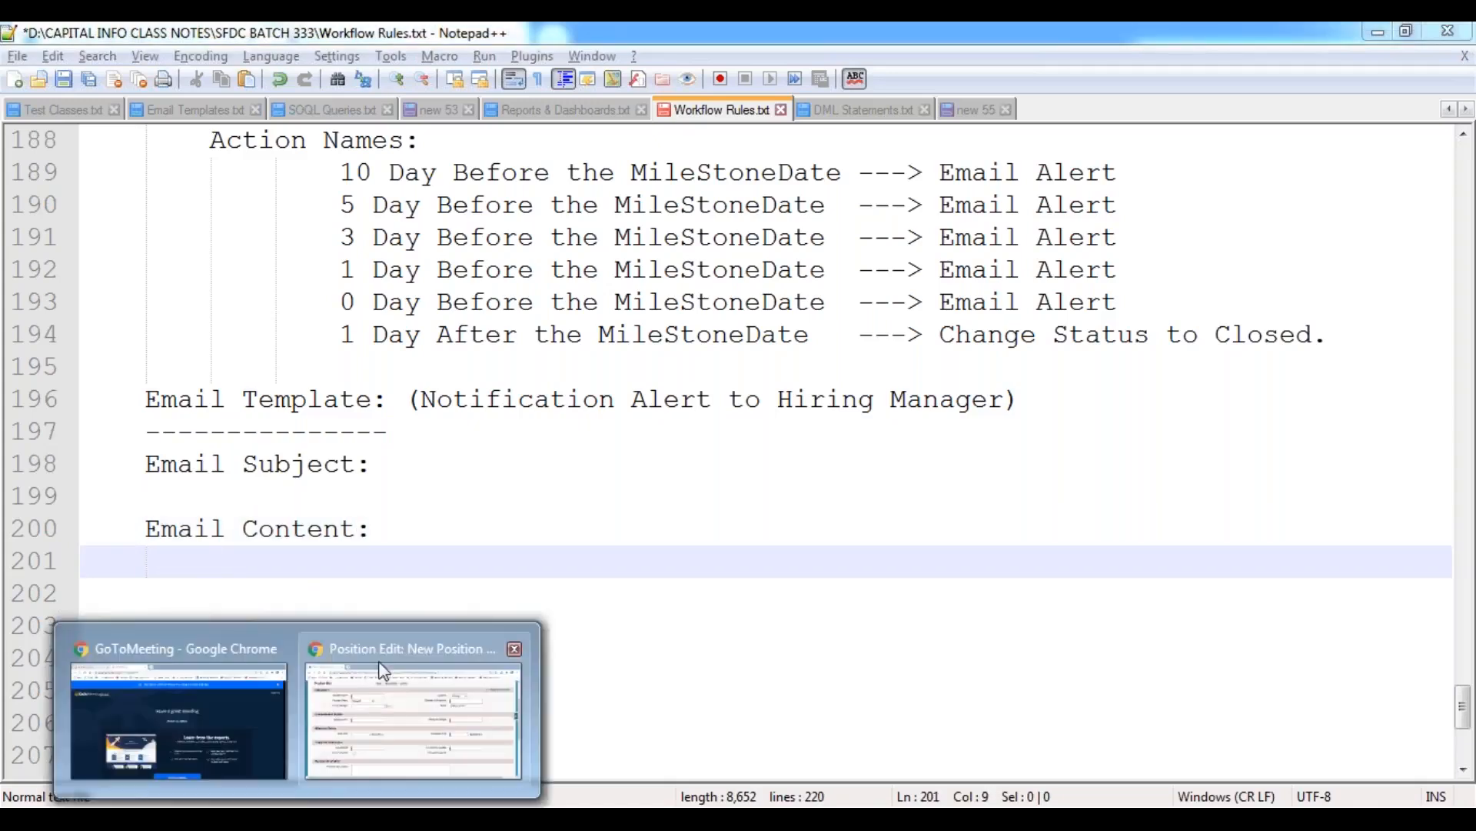
Switch to Salesforce in Chrome and open the Classic Email Templates list under Communication Templates in Setup.
{"action": "left_click", "coordinate": [395, 661]}
{"action": "scroll", "coordinate": [919, 292], "scroll_direction": "up", "scroll_amount": 4}
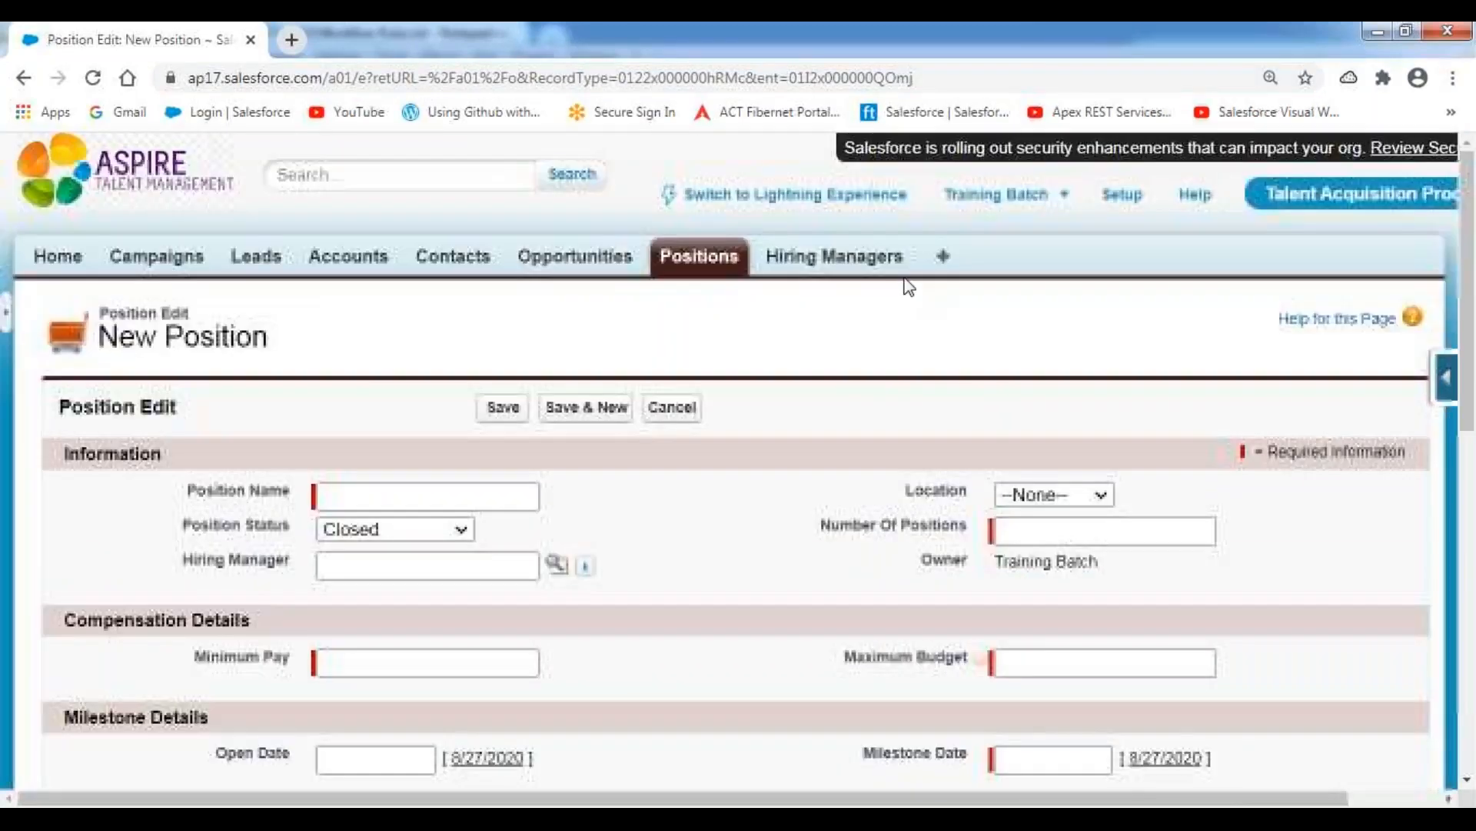
{"action": "left_click", "coordinate": [1119, 194]}
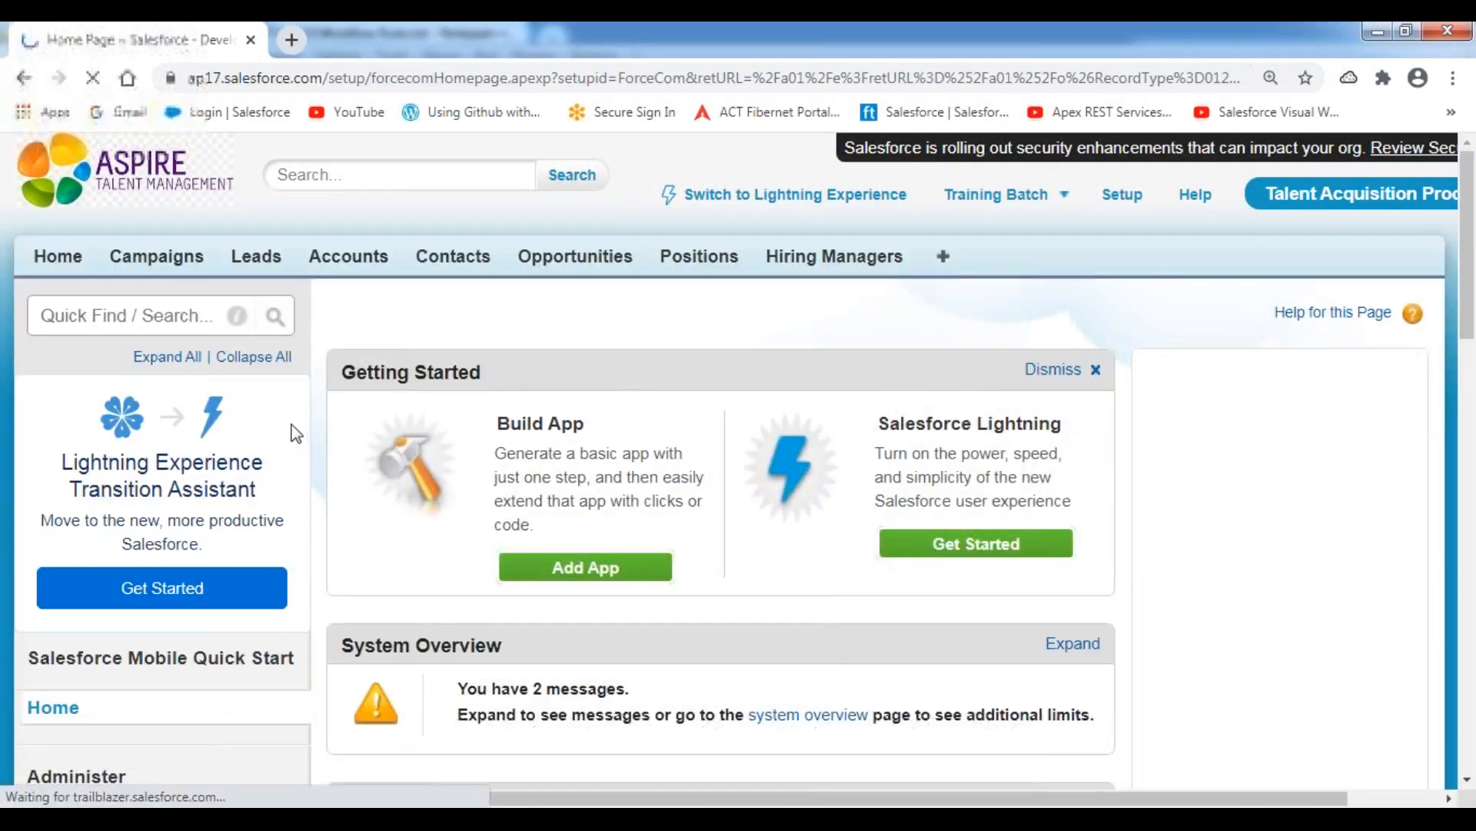
{"action": "scroll", "coordinate": [238, 460], "scroll_direction": "down", "scroll_amount": 8}
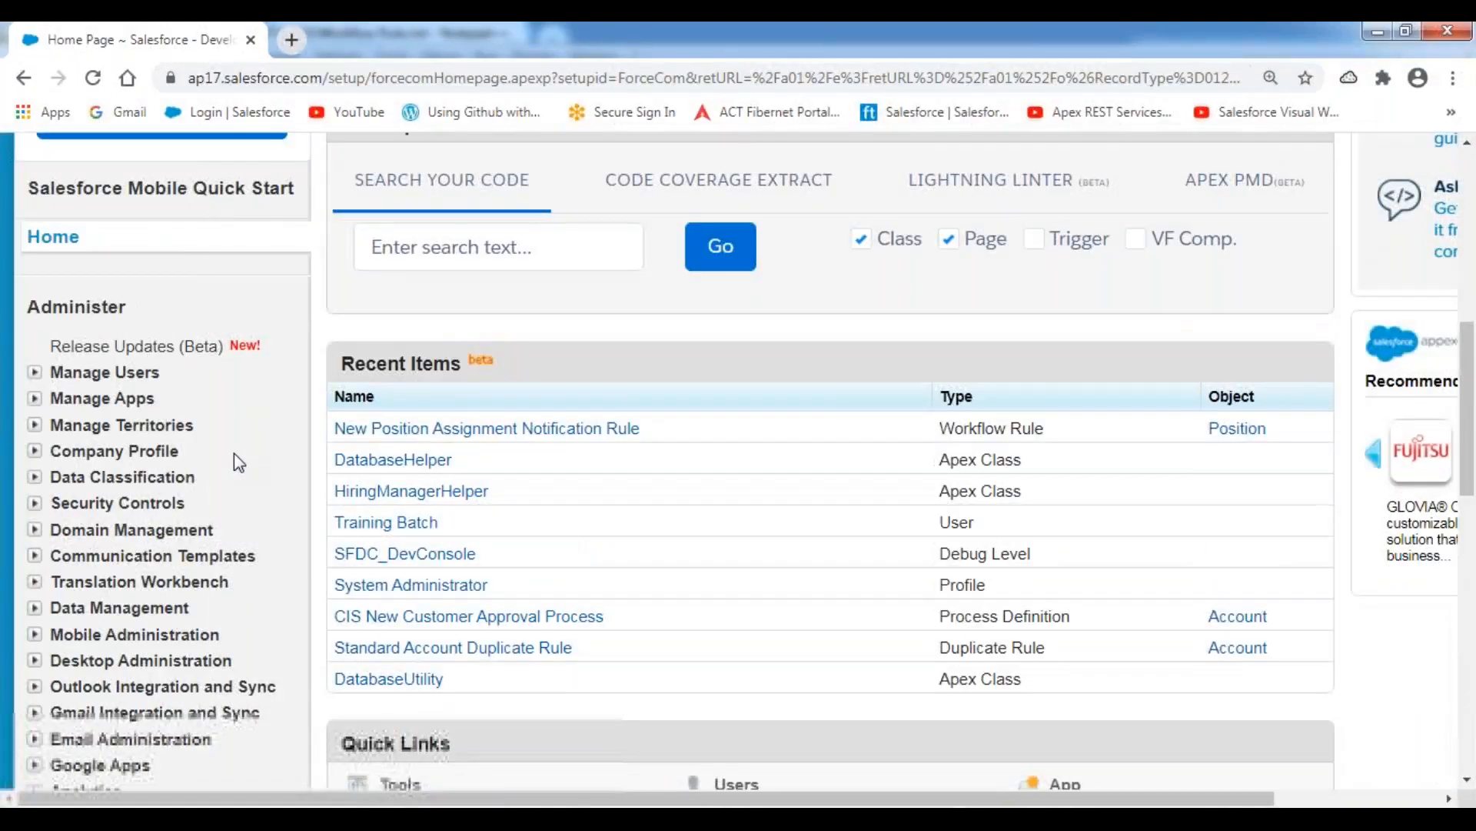
{"action": "scroll", "coordinate": [234, 454], "scroll_direction": "down", "scroll_amount": 7}
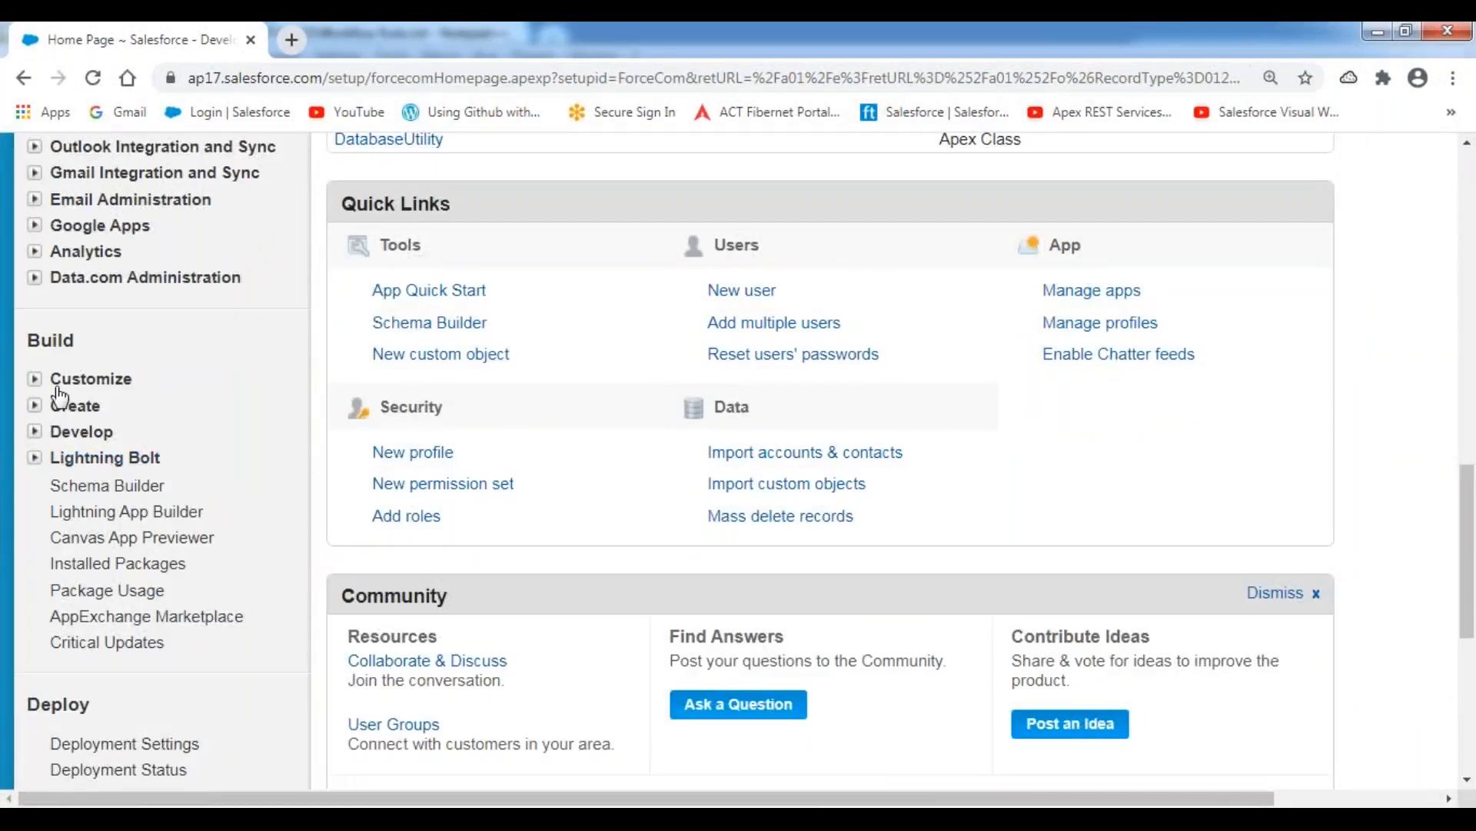
{"action": "scroll", "coordinate": [158, 346], "scroll_direction": "up", "scroll_amount": 3}
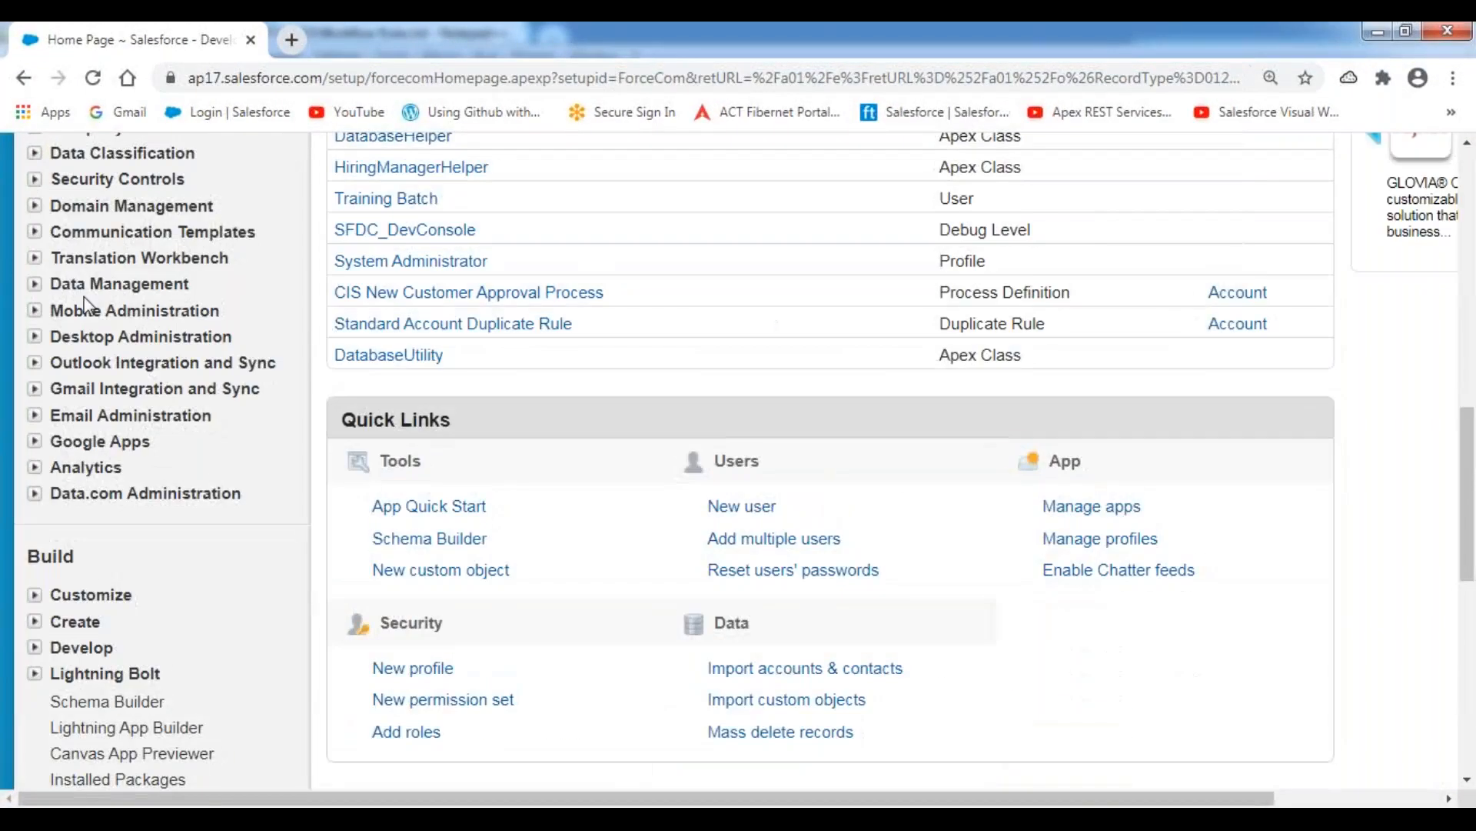
{"action": "left_click", "coordinate": [34, 232]}
{"action": "left_click", "coordinate": [145, 259]}
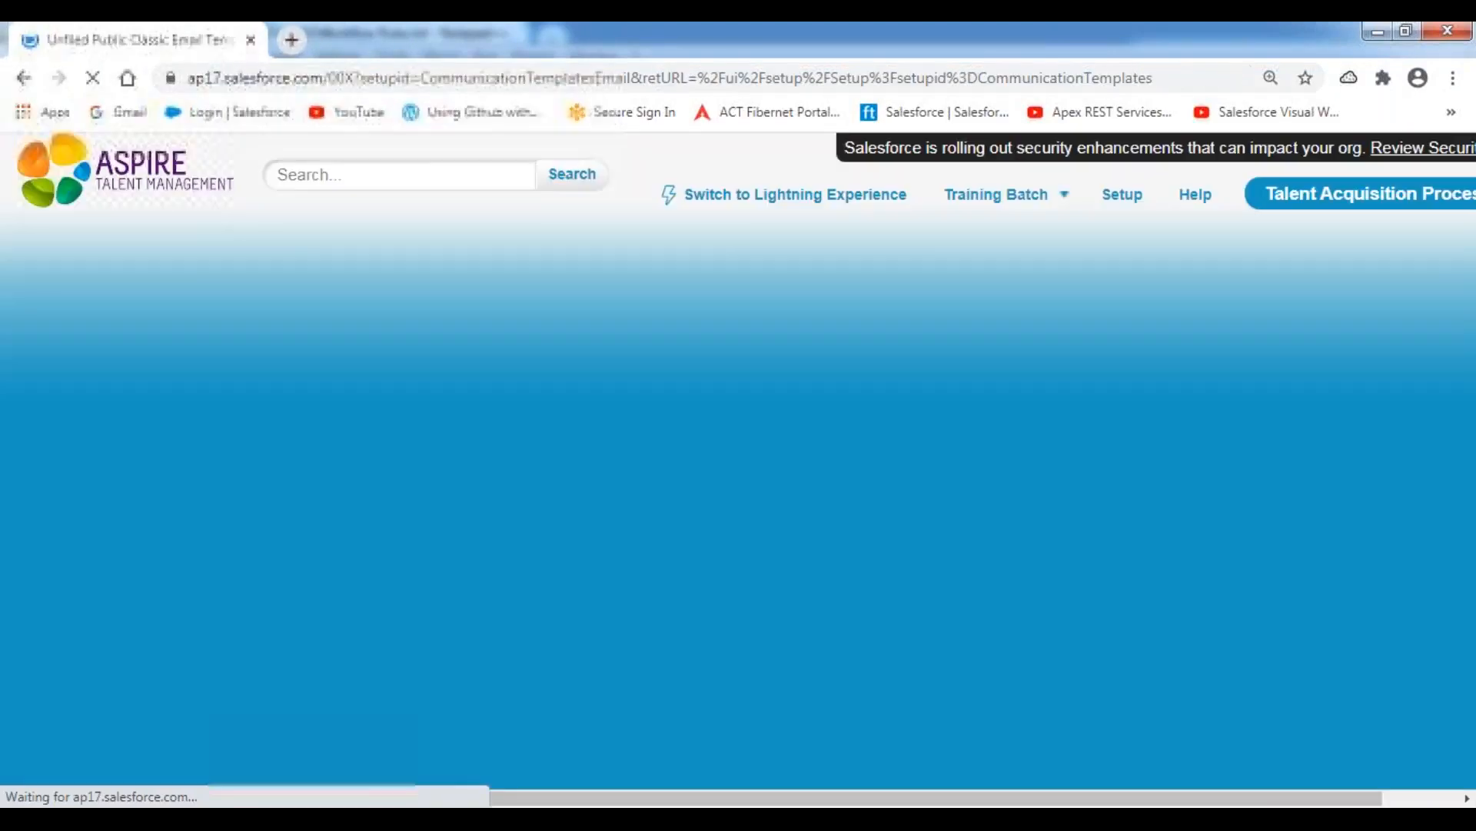
Open the New Position Requirement Assignment Notification Template from the email template list.
{"action": "scroll", "coordinate": [685, 460], "scroll_direction": "down", "scroll_amount": 3}
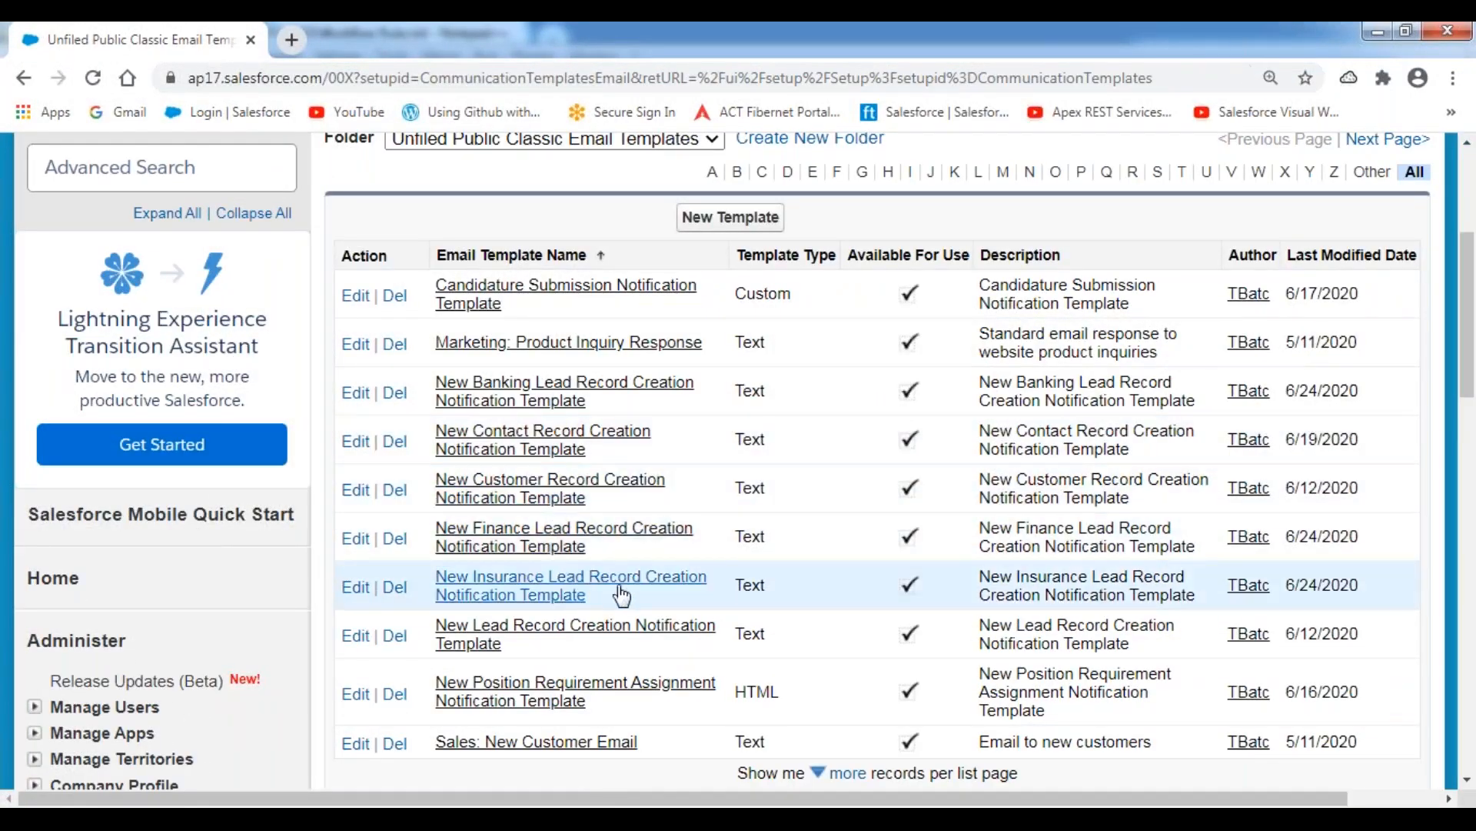
{"action": "scroll", "coordinate": [636, 501], "scroll_direction": "down", "scroll_amount": 3}
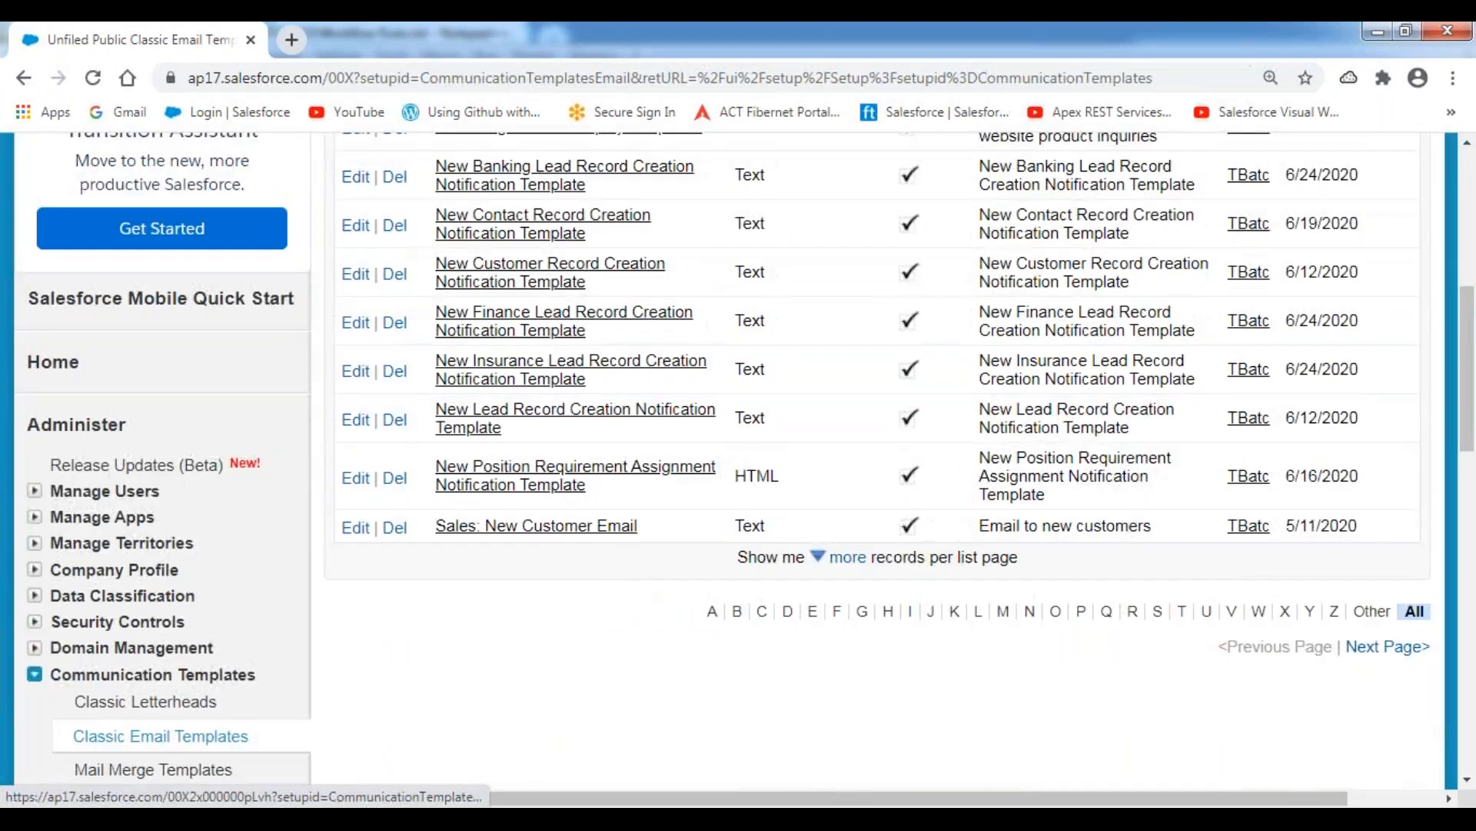
{"action": "left_click", "coordinate": [540, 481]}
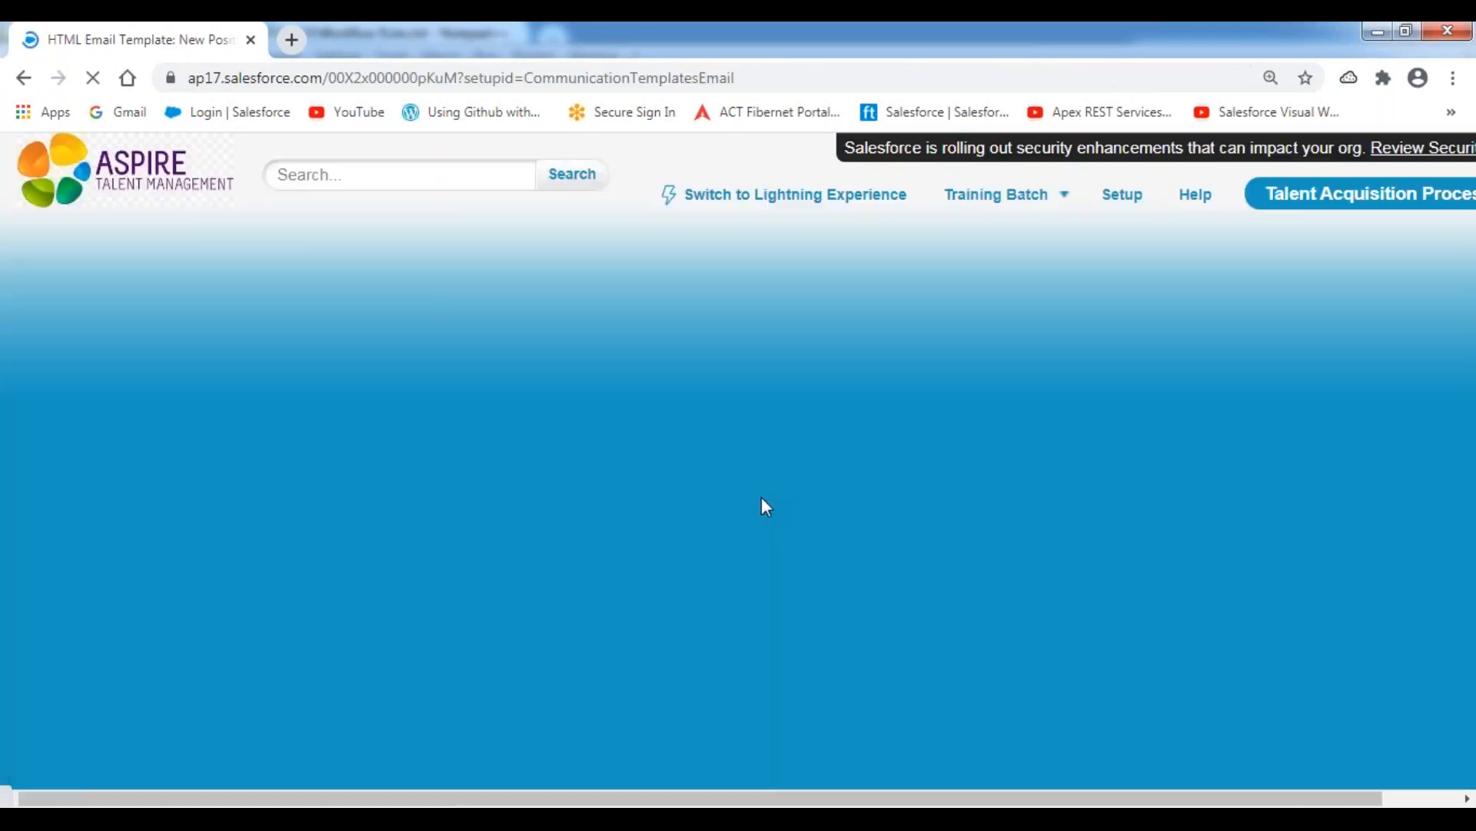
Copy the template's message from the "Dear" greeting through the careers link and paste it under "Email Content:" in the Notepad++ notes.
{"action": "scroll", "coordinate": [775, 509], "scroll_direction": "down", "scroll_amount": 10}
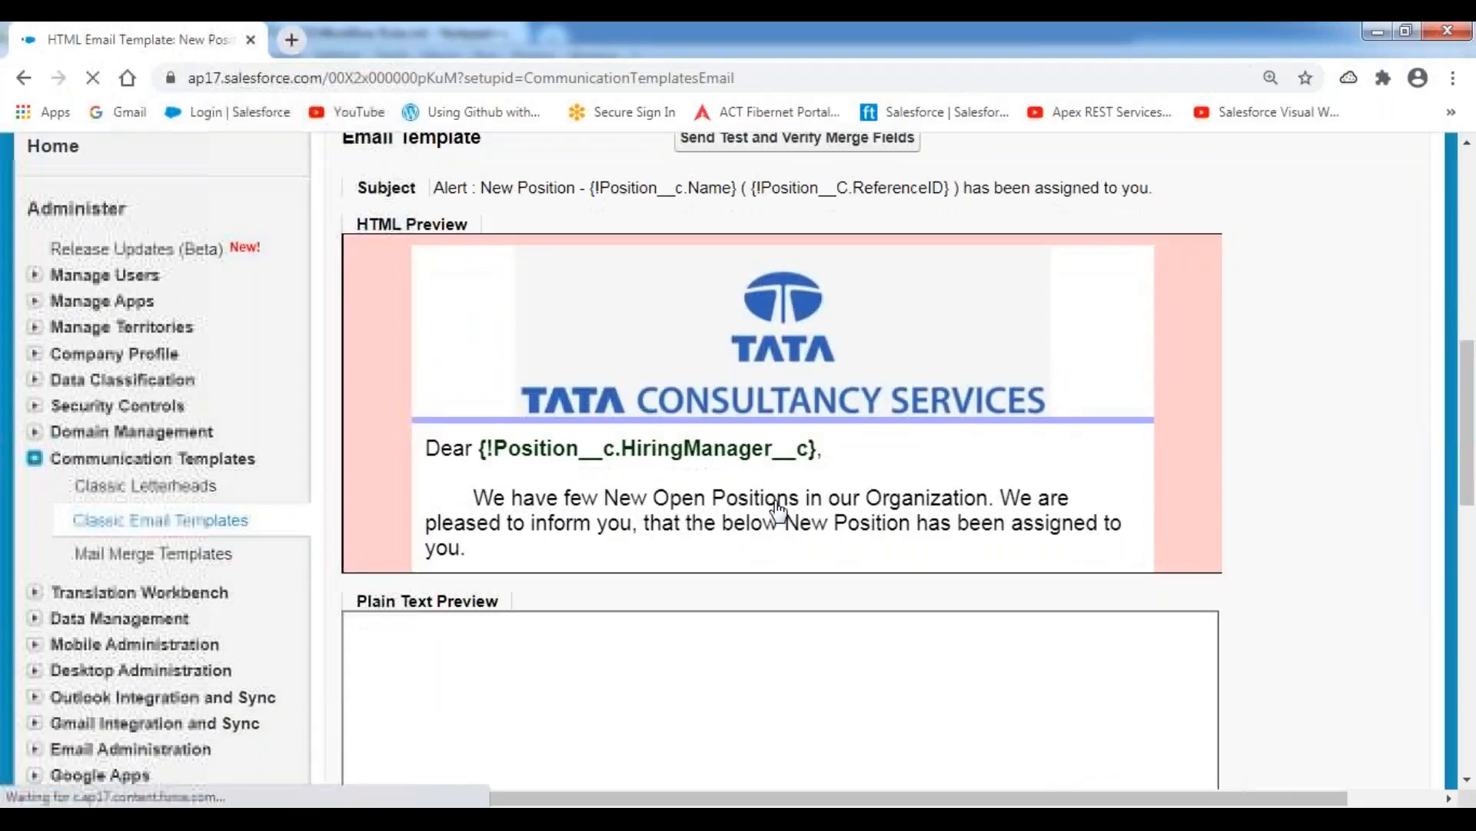
{"action": "scroll", "coordinate": [779, 510], "scroll_direction": "down", "scroll_amount": 3}
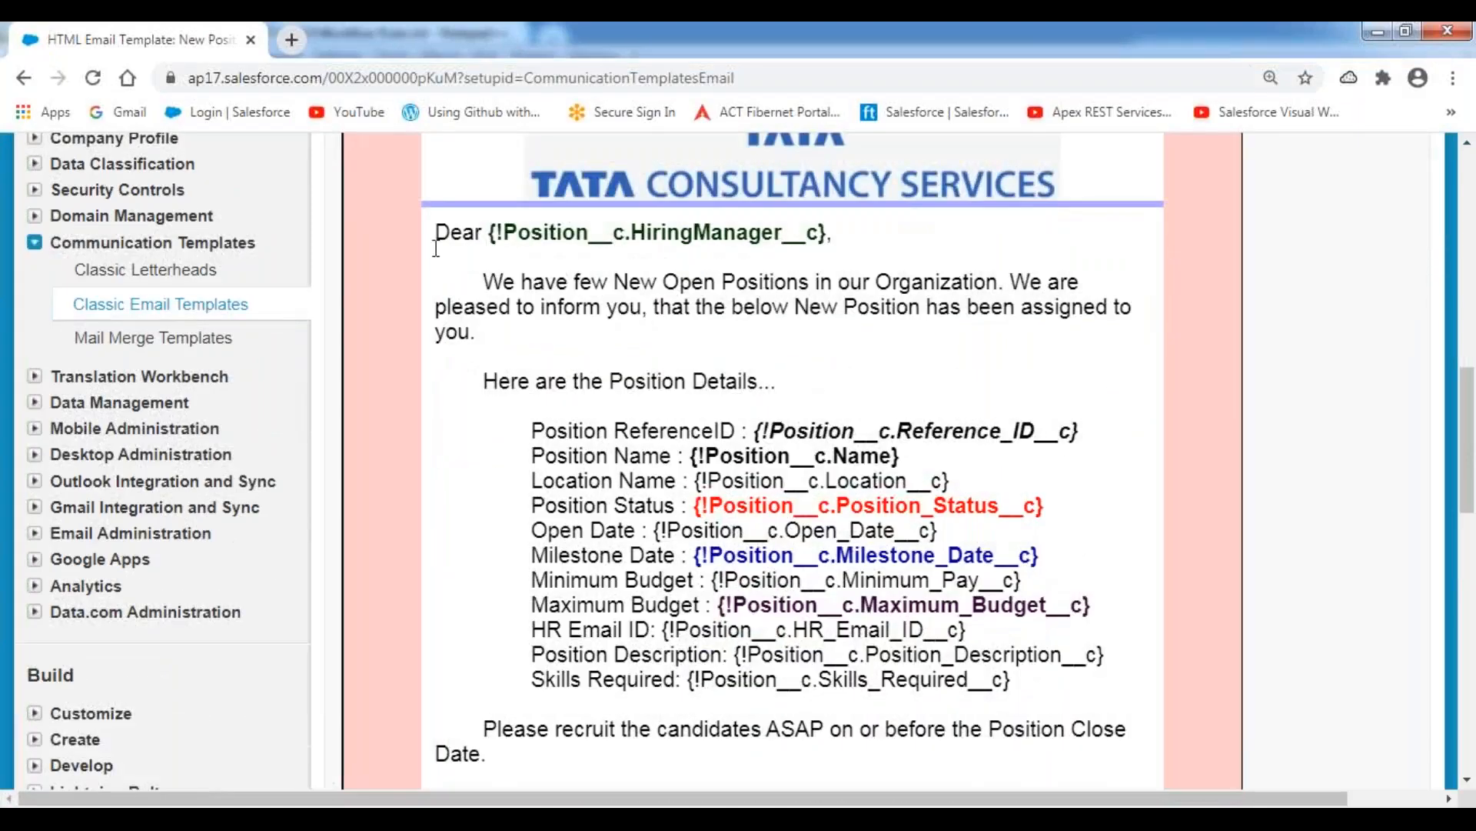
{"action": "scroll", "coordinate": [522, 331], "scroll_direction": "up", "scroll_amount": 1}
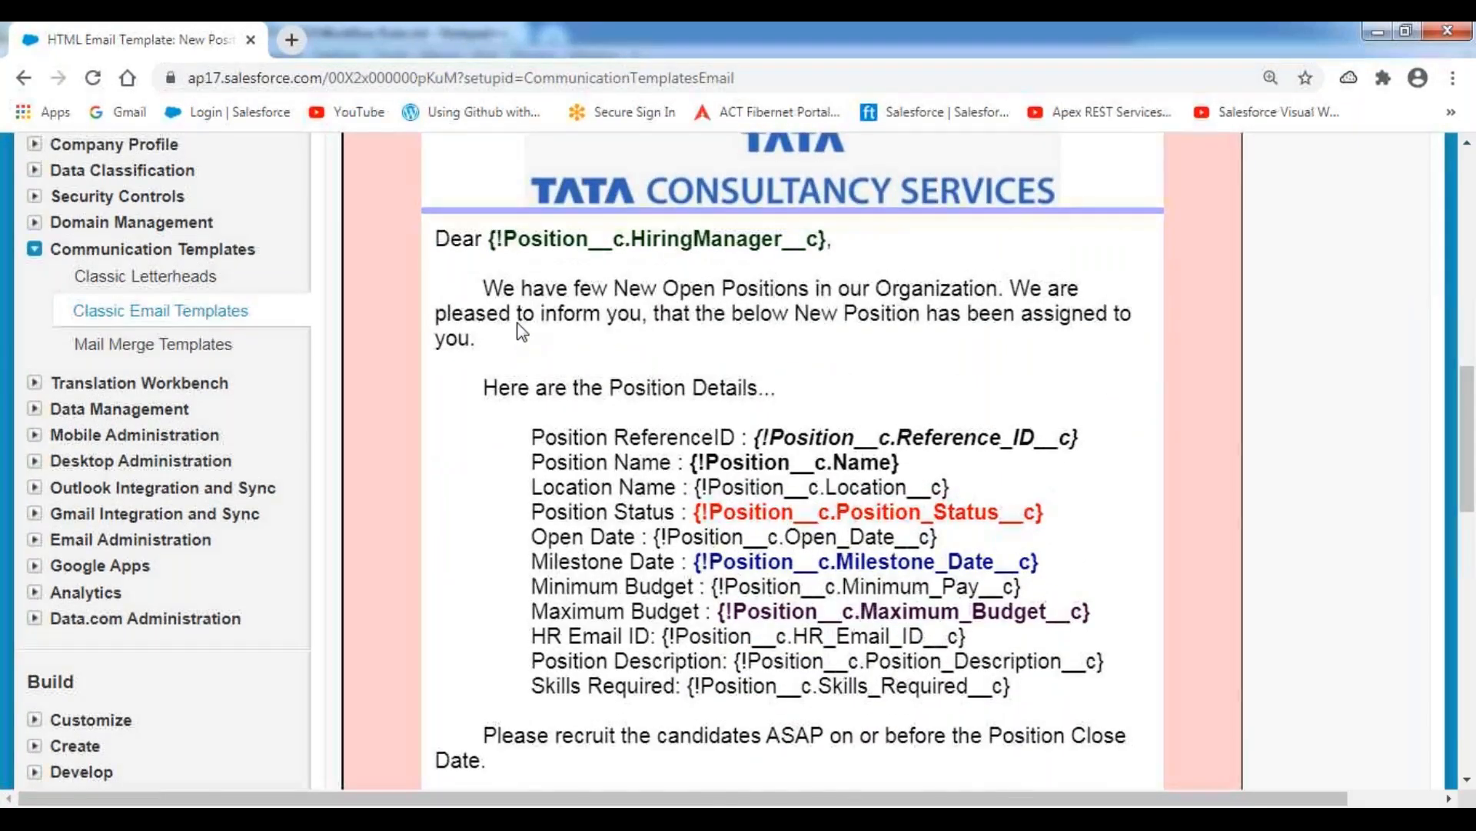
{"action": "scroll", "coordinate": [517, 331], "scroll_direction": "up", "scroll_amount": 2}
{"action": "left_click_drag", "start_coordinate": [434, 339], "coordinate": [571, 638]}
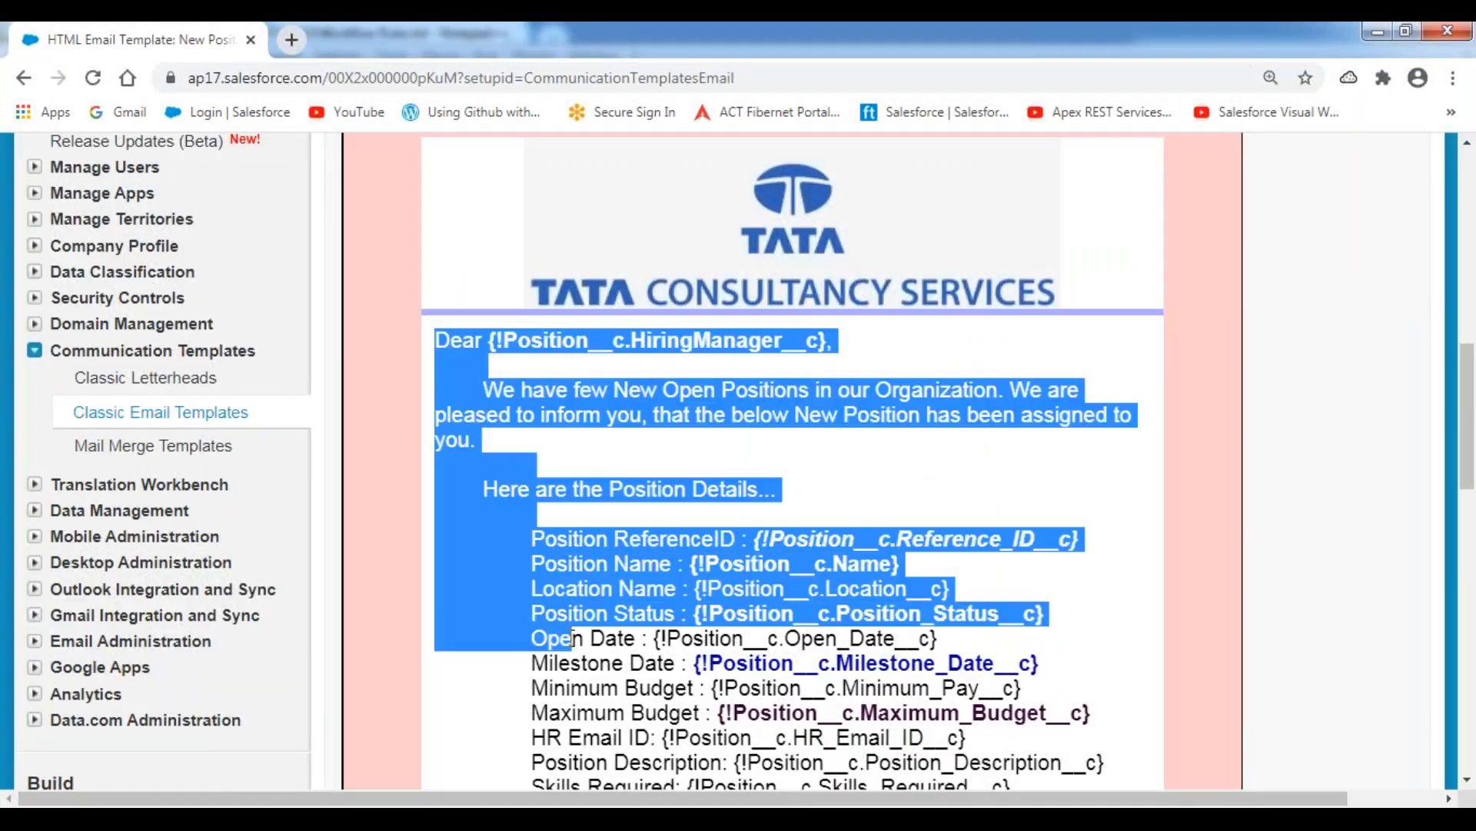
{"action": "scroll", "coordinate": [656, 459], "scroll_direction": "down", "scroll_amount": 10}
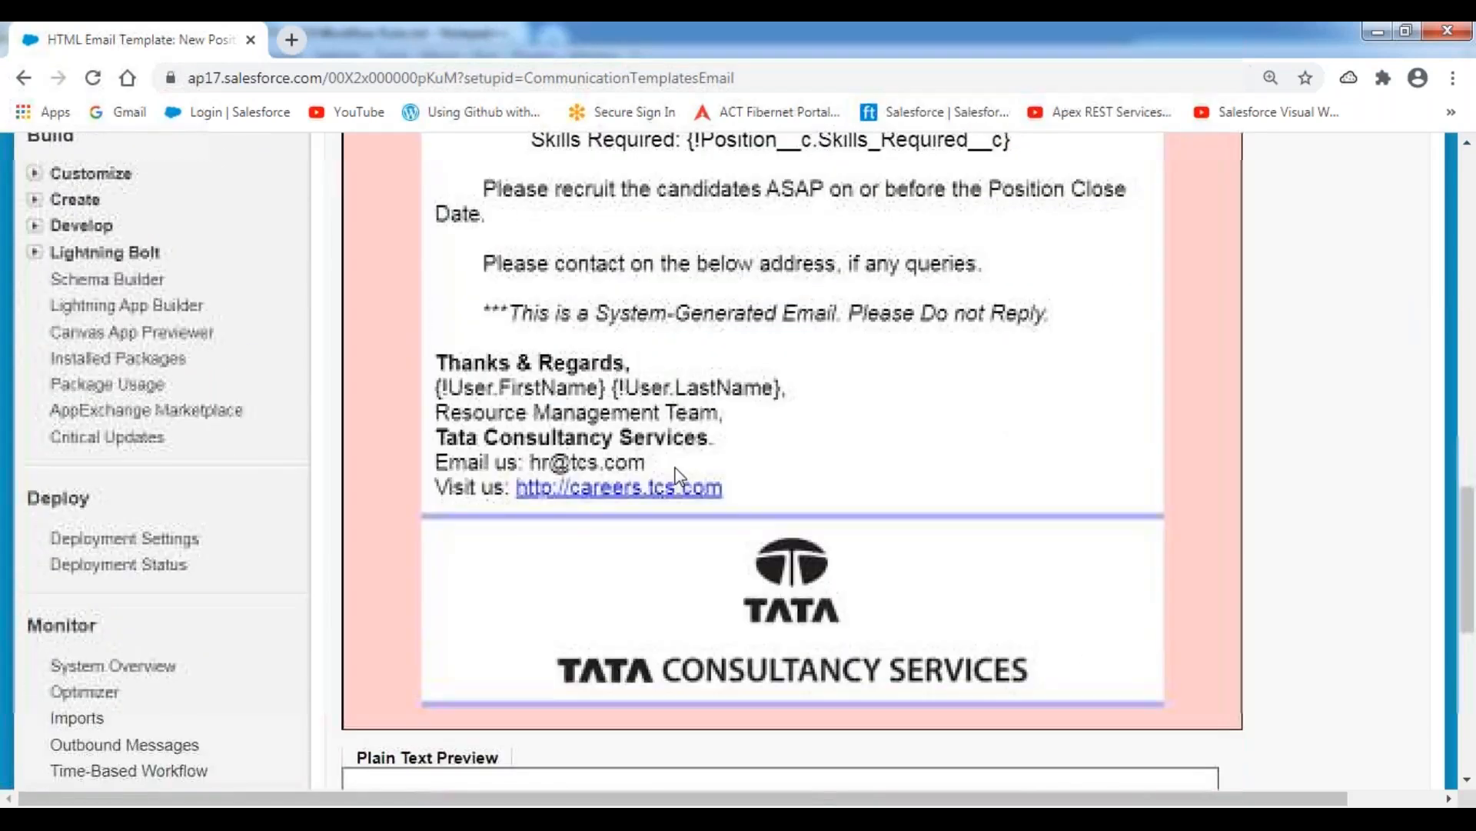
{"action": "left_click", "coordinate": [732, 495], "text": "shift"}
{"action": "key", "text": "ctrl+c"}
{"action": "key", "text": "alt+Tab"}
{"action": "key", "text": "ctrl+v"}
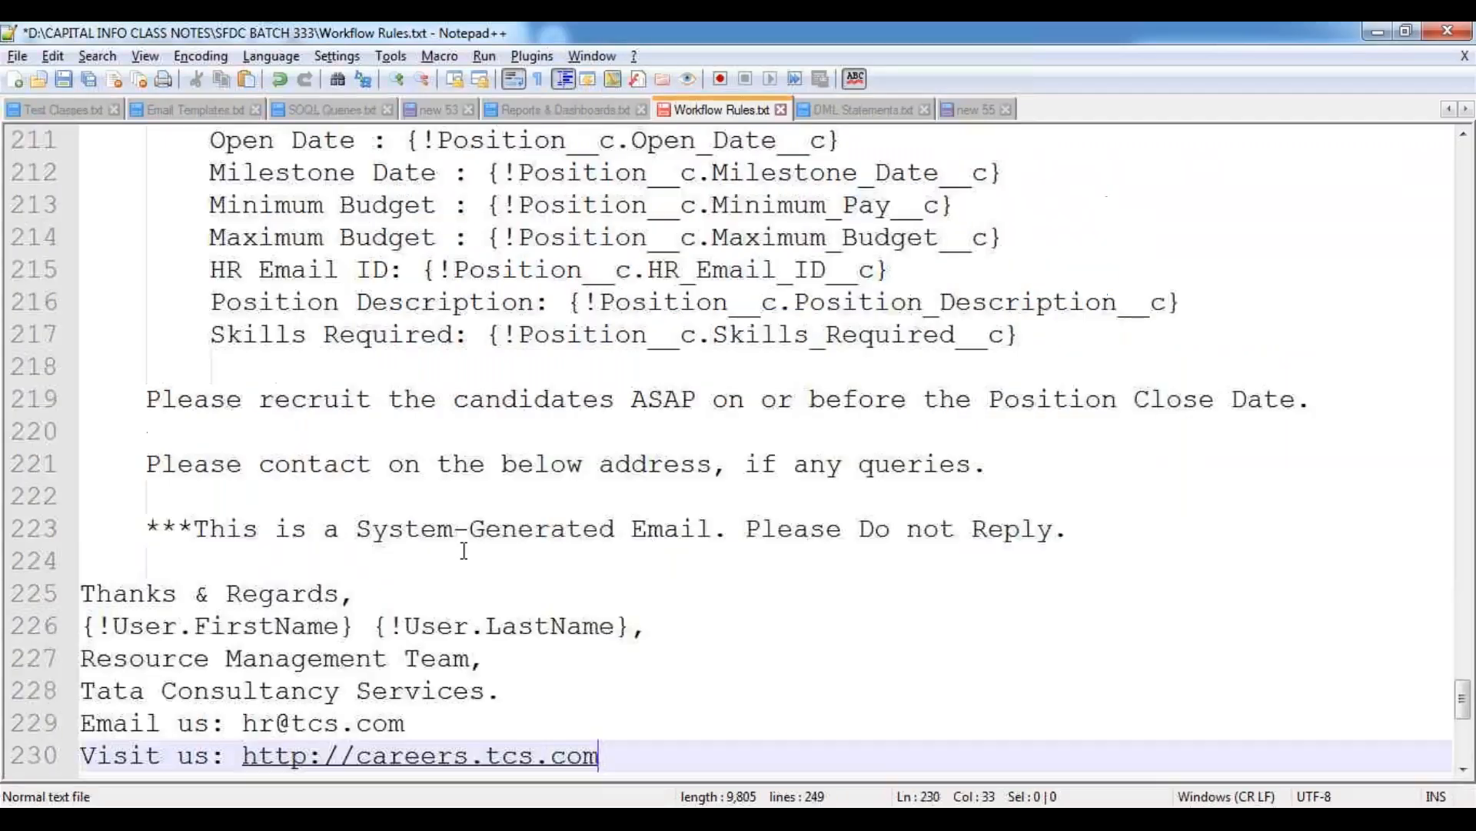
Indent the pasted message by two levels from the "We have few New Open Positions" line onward.
{"action": "scroll", "coordinate": [260, 438], "scroll_direction": "up", "scroll_amount": 5}
{"action": "scroll", "coordinate": [231, 462], "scroll_direction": "up", "scroll_amount": 2}
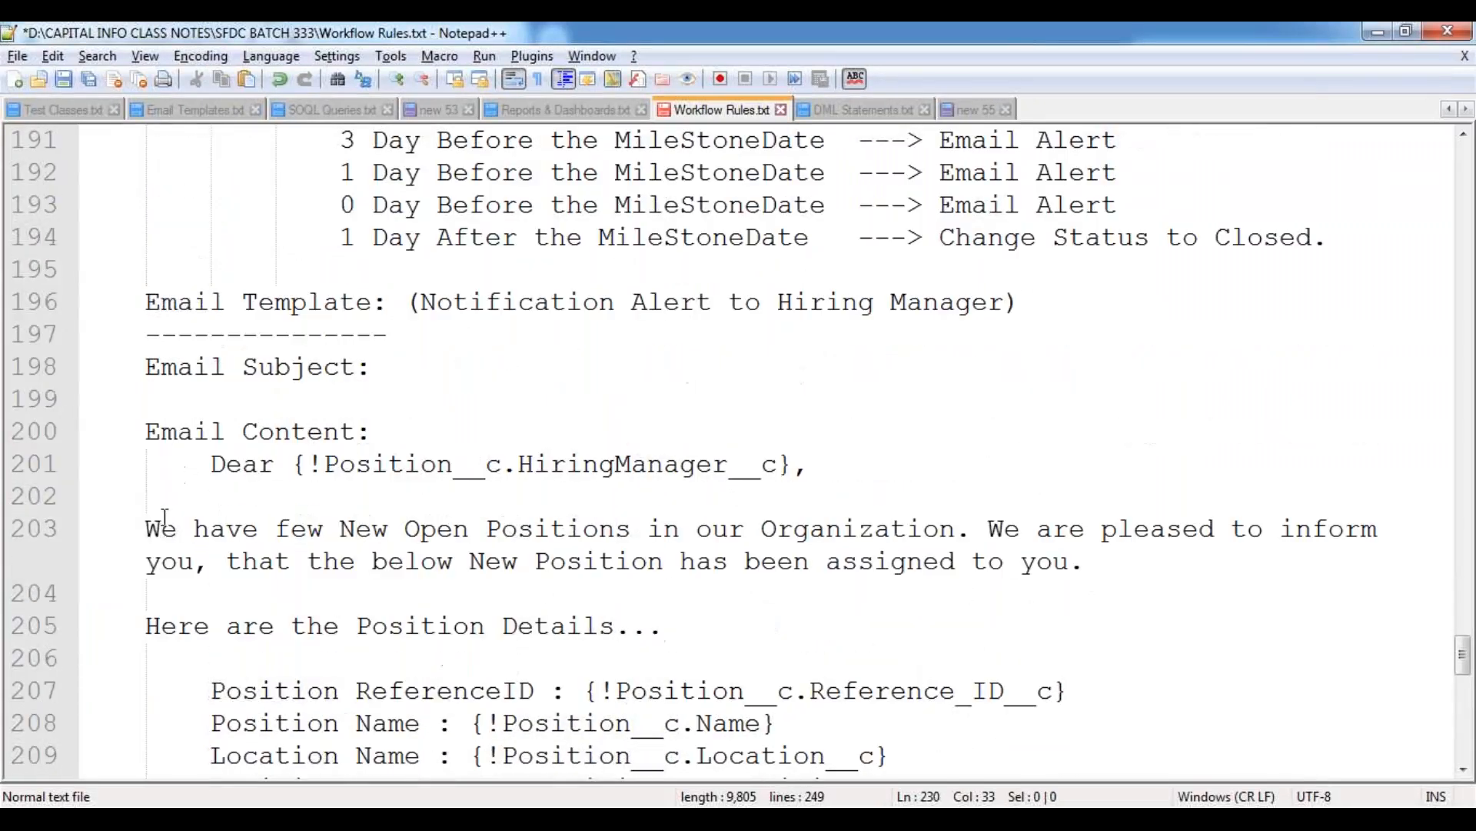
{"action": "left_click", "coordinate": [147, 528], "text": "shift"}
{"action": "key", "text": "Tab"}
{"action": "key", "text": "Tab"}
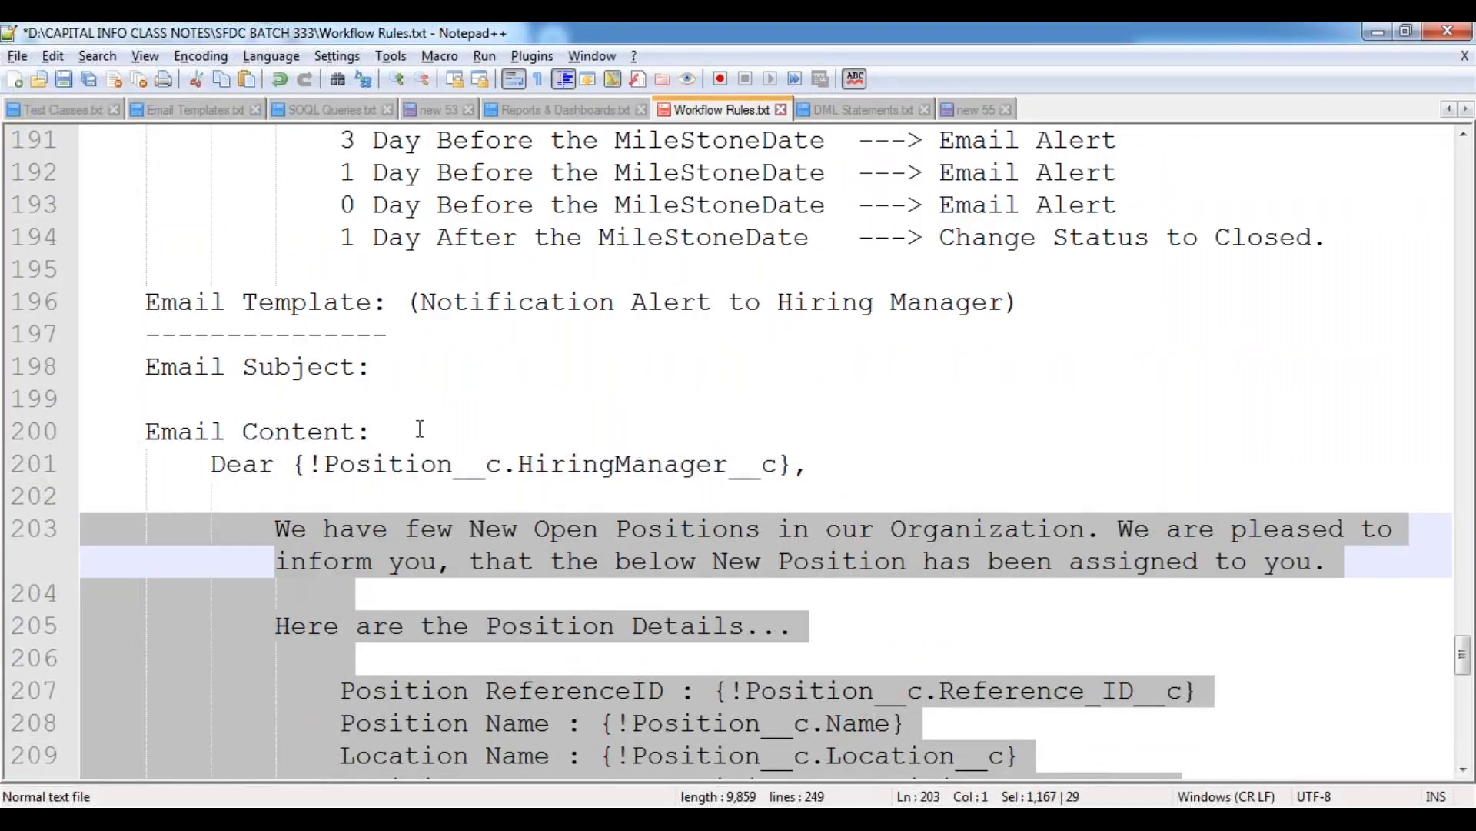
{"action": "left_click", "coordinate": [414, 430]}
Copy the template's subject line from Salesforce, paste it under "Email Subject:" followed by a blank line, and save the notes.
{"action": "key", "text": "alt+Tab"}
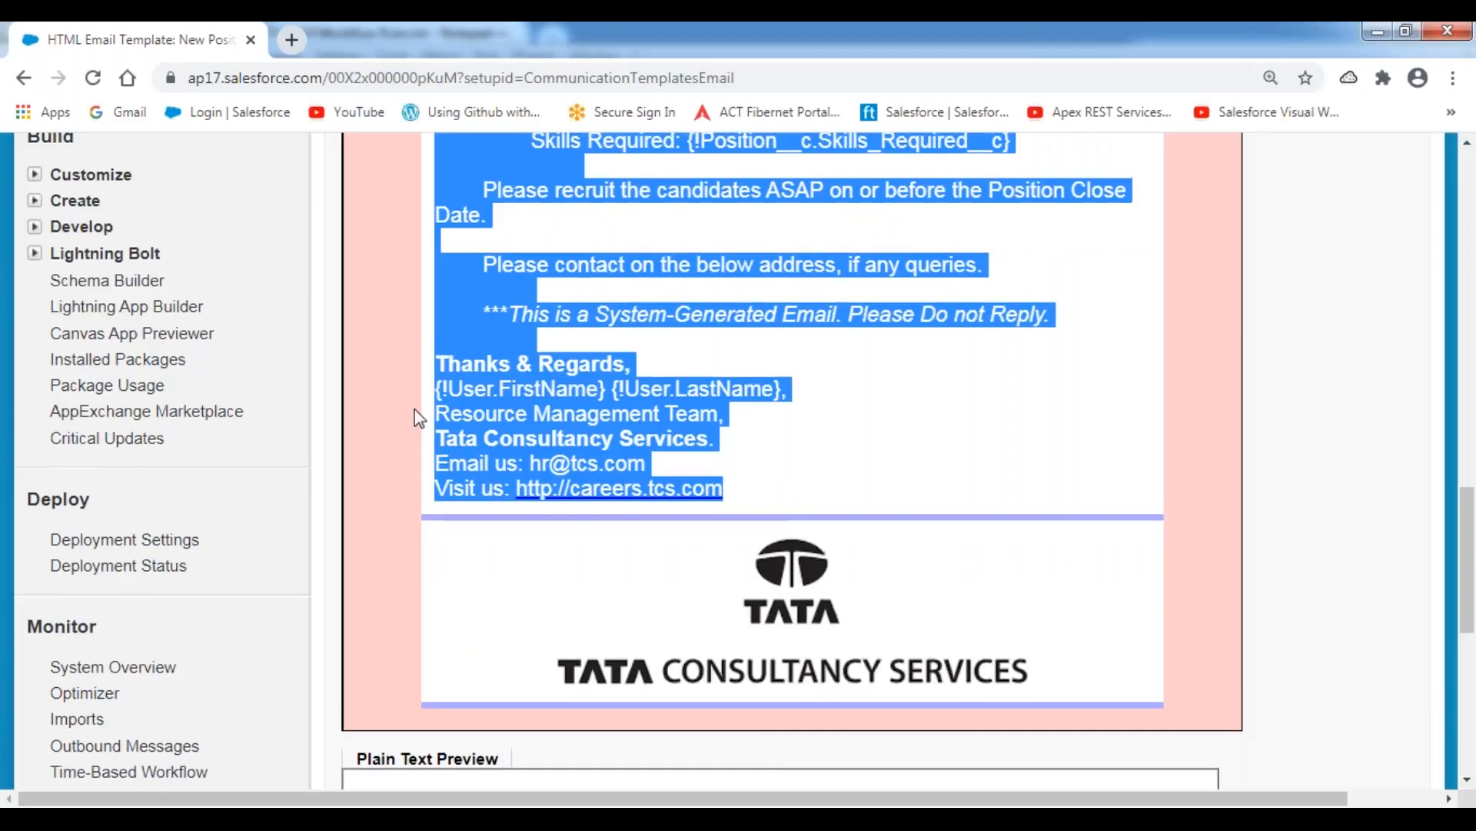
{"action": "scroll", "coordinate": [414, 409], "scroll_direction": "up", "scroll_amount": 10}
{"action": "left_click_drag", "start_coordinate": [439, 408], "coordinate": [1160, 415]}
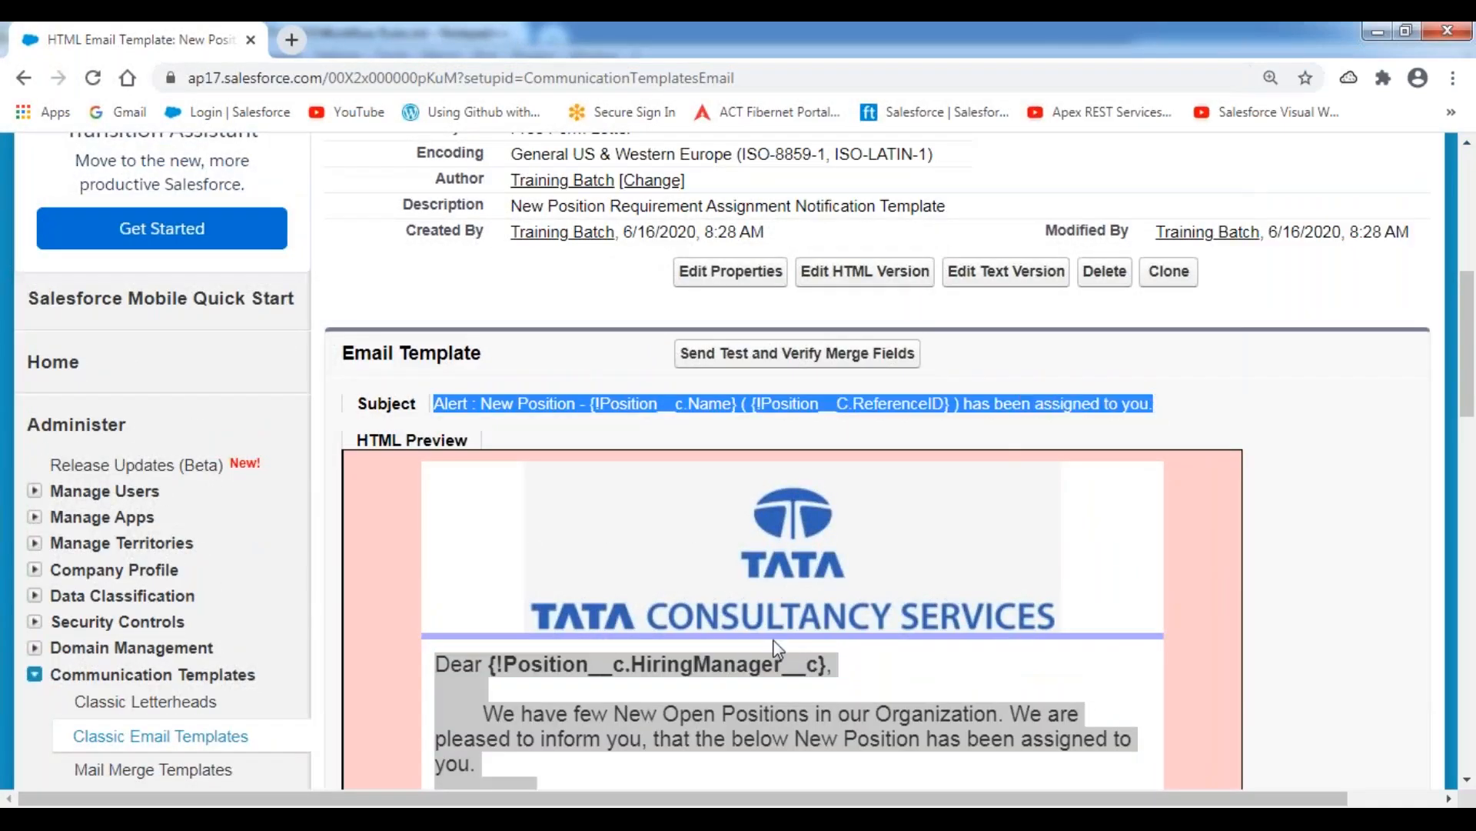
{"action": "key", "text": "alt+Tab"}
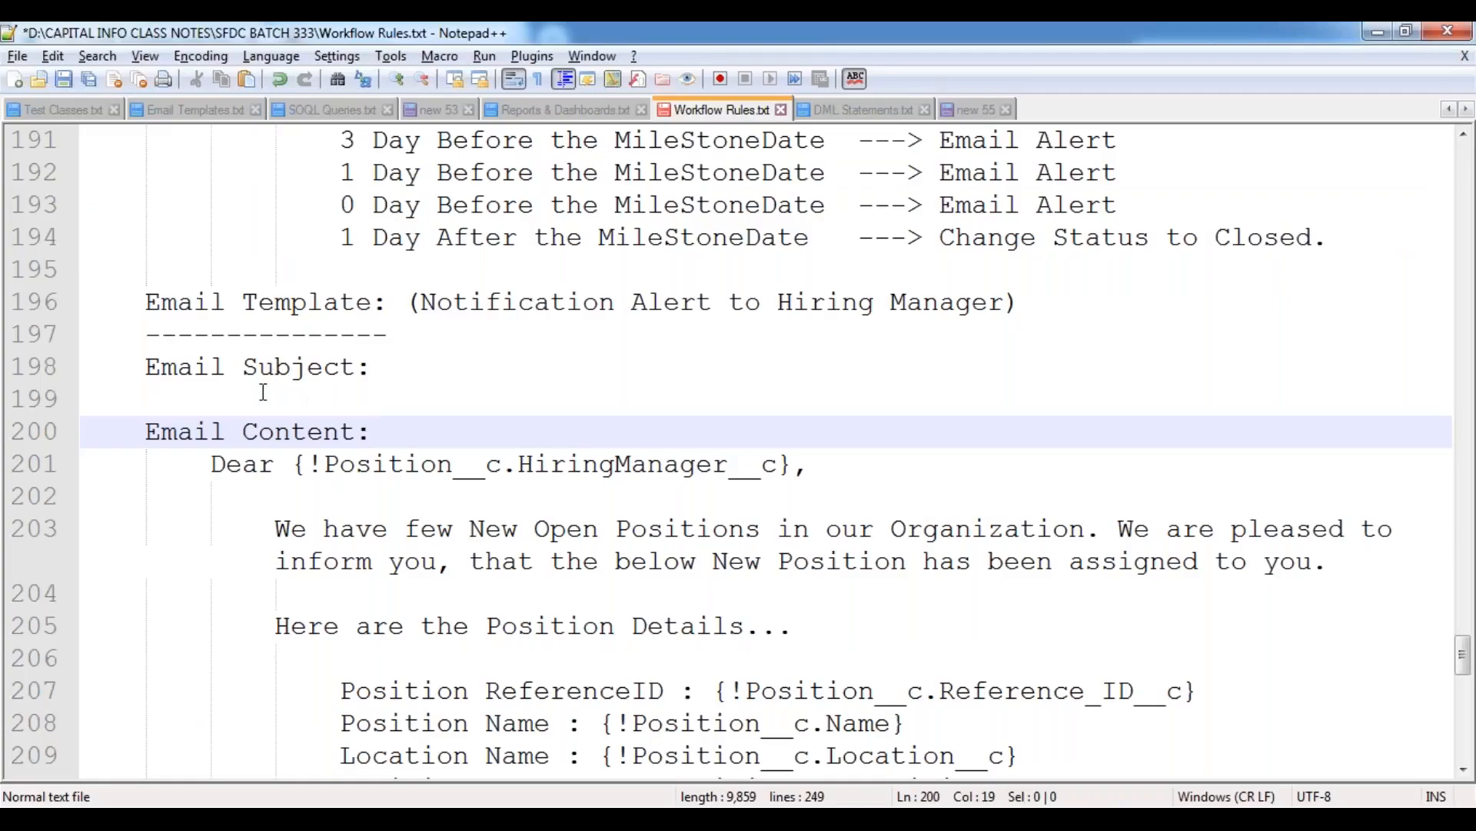
{"action": "left_click", "coordinate": [259, 397]}
{"action": "key", "text": "ctrl+v"}
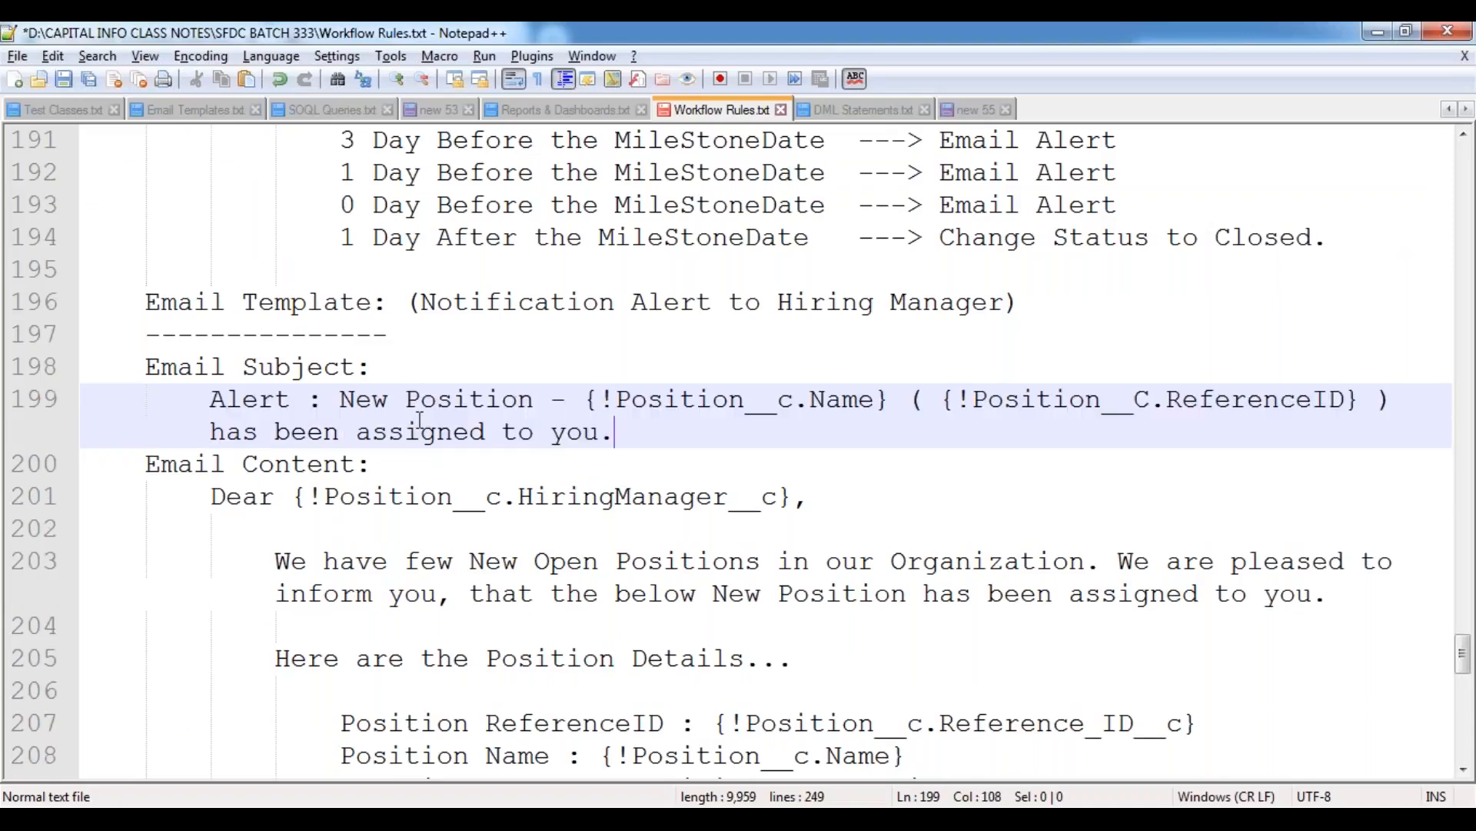
{"action": "key", "text": "Return"}
{"action": "left_click", "coordinate": [392, 500]}
{"action": "key", "text": "ctrl+s"}
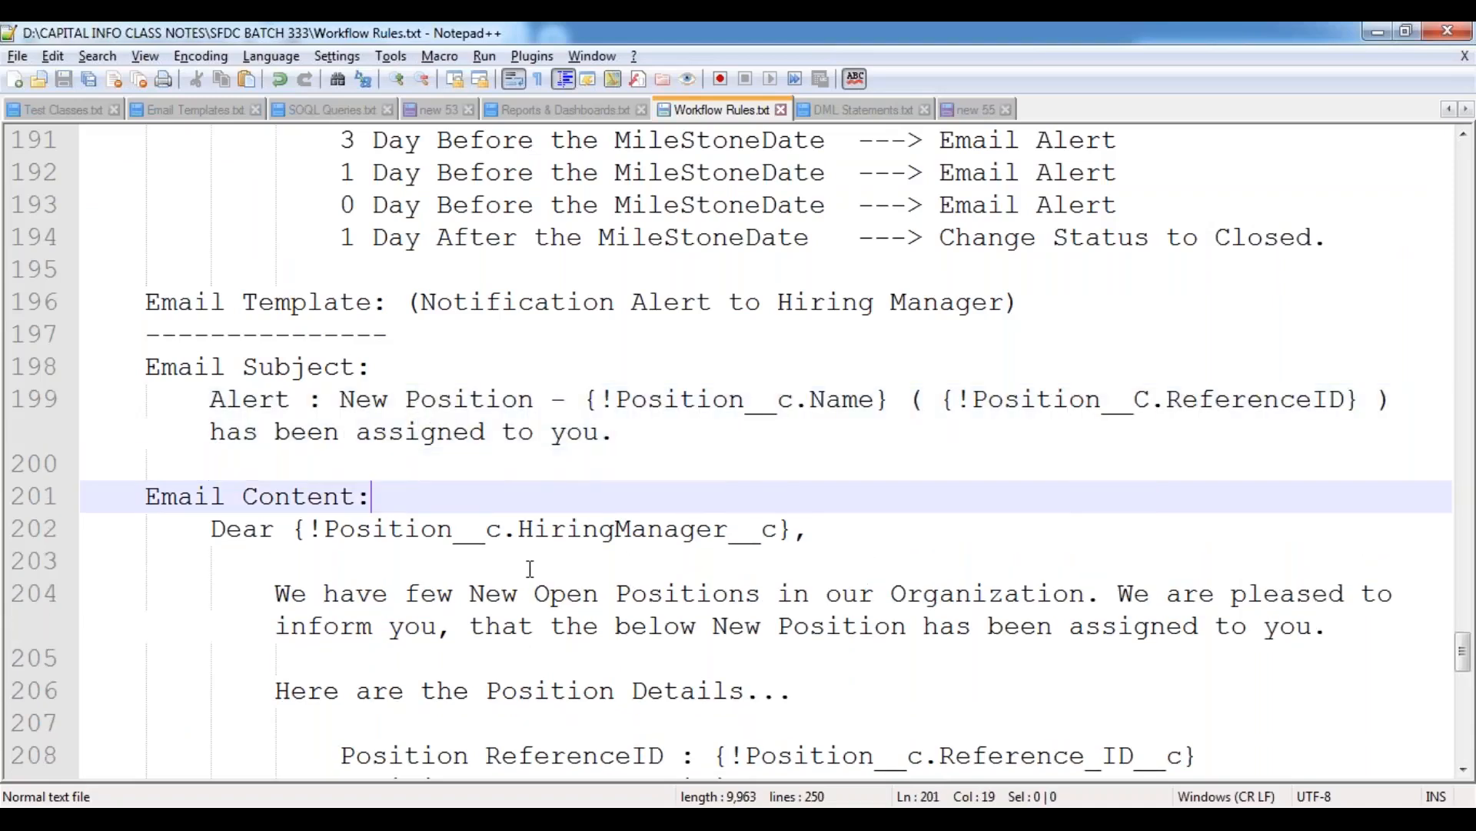
Review the email subject, highlighting the "New Position" wording and the position name and ReferenceID merge fields.
{"action": "double_click", "coordinate": [250, 398]}
{"action": "left_click_drag", "start_coordinate": [343, 398], "coordinate": [536, 400]}
{"action": "double_click", "coordinate": [550, 401]}
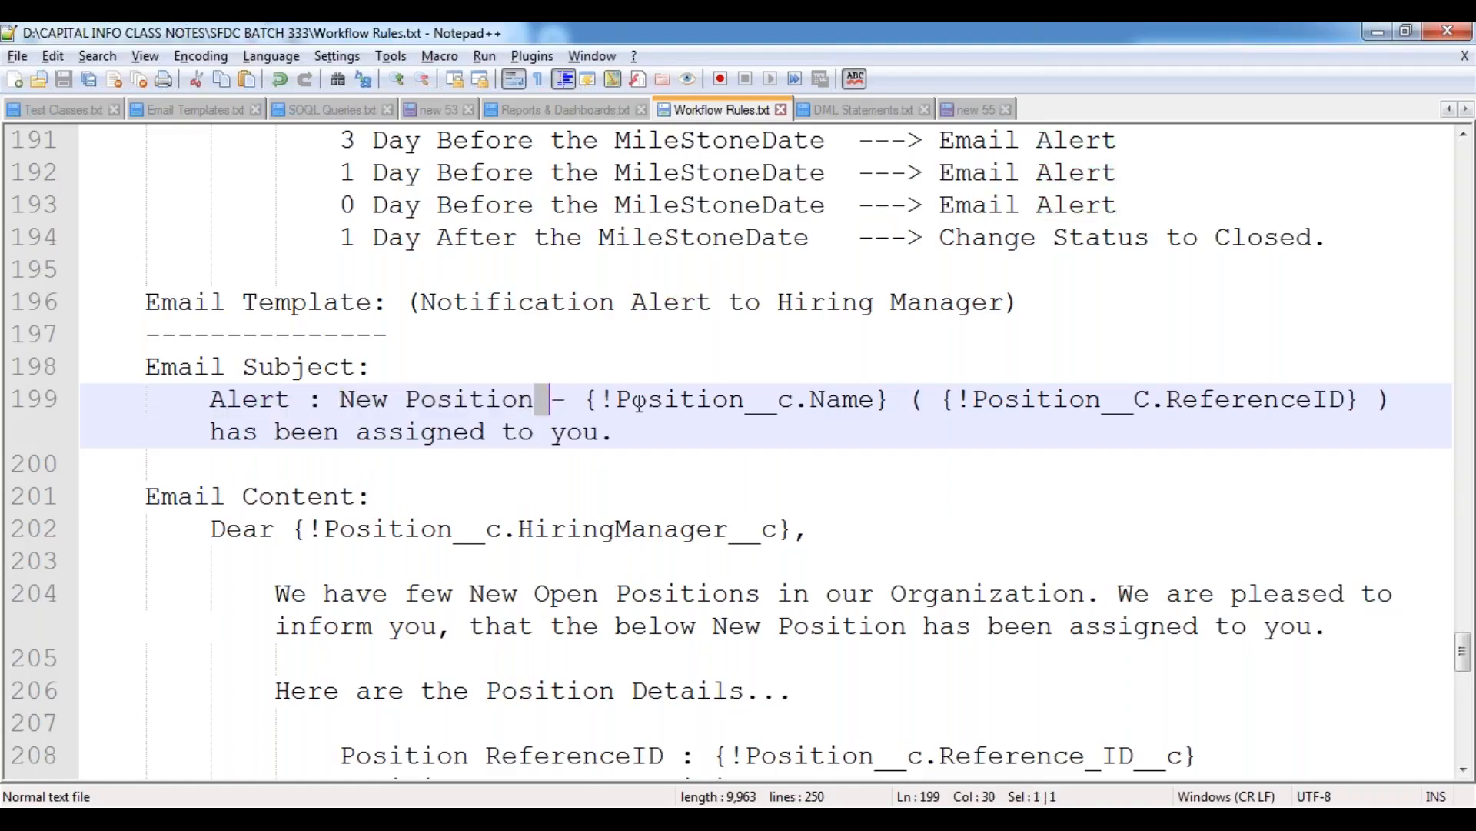
{"action": "left_click_drag", "start_coordinate": [585, 399], "coordinate": [1360, 399]}
{"action": "left_click", "coordinate": [983, 419]}
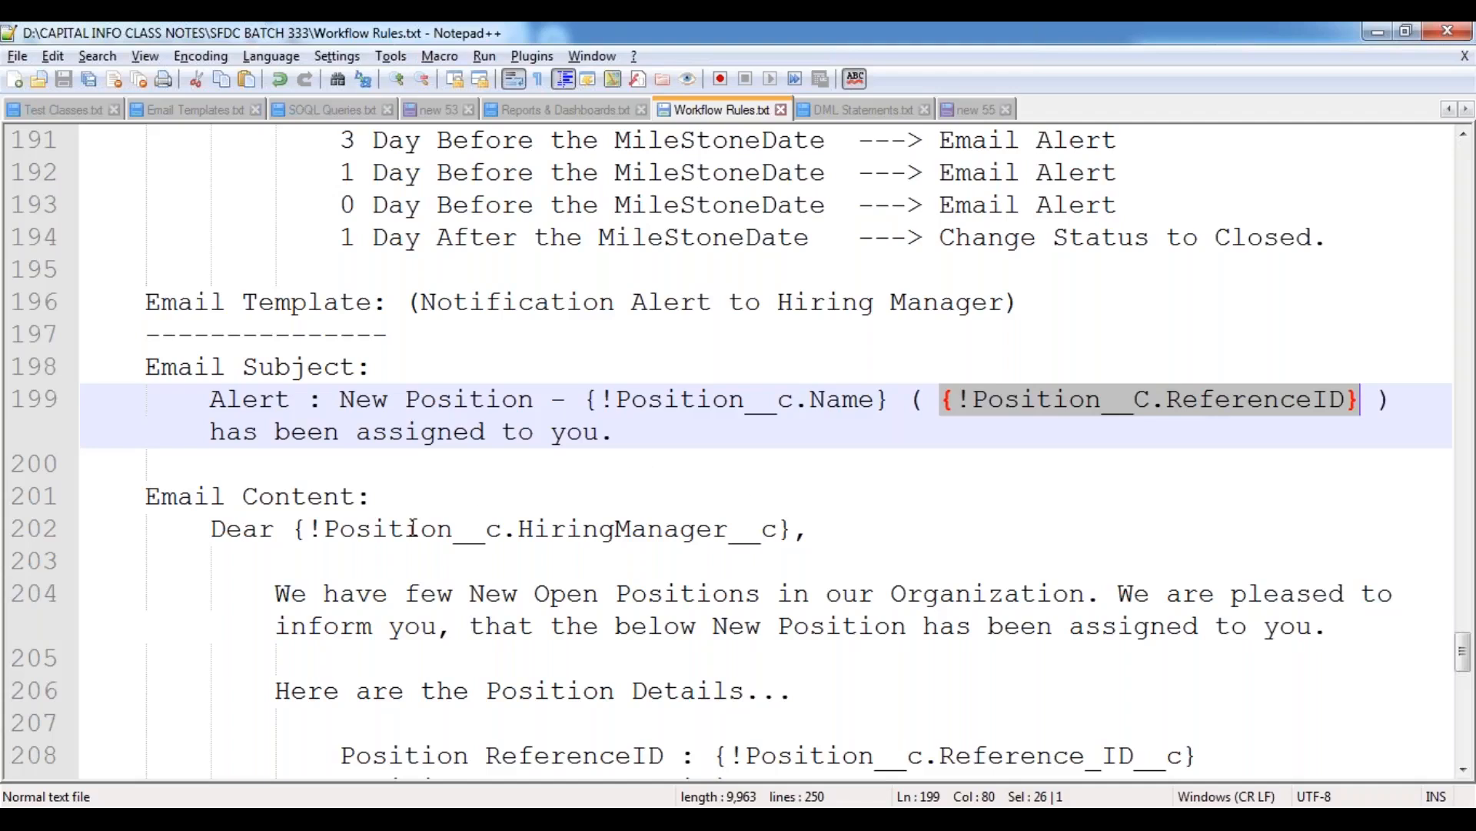
Re-read the email subject line from "Alert" through the Position name and ReferenceID merge fields to its closing words.
{"action": "double_click", "coordinate": [253, 404]}
{"action": "left_click", "coordinate": [565, 400]}
{"action": "left_click_drag", "start_coordinate": [614, 400], "coordinate": [877, 400]}
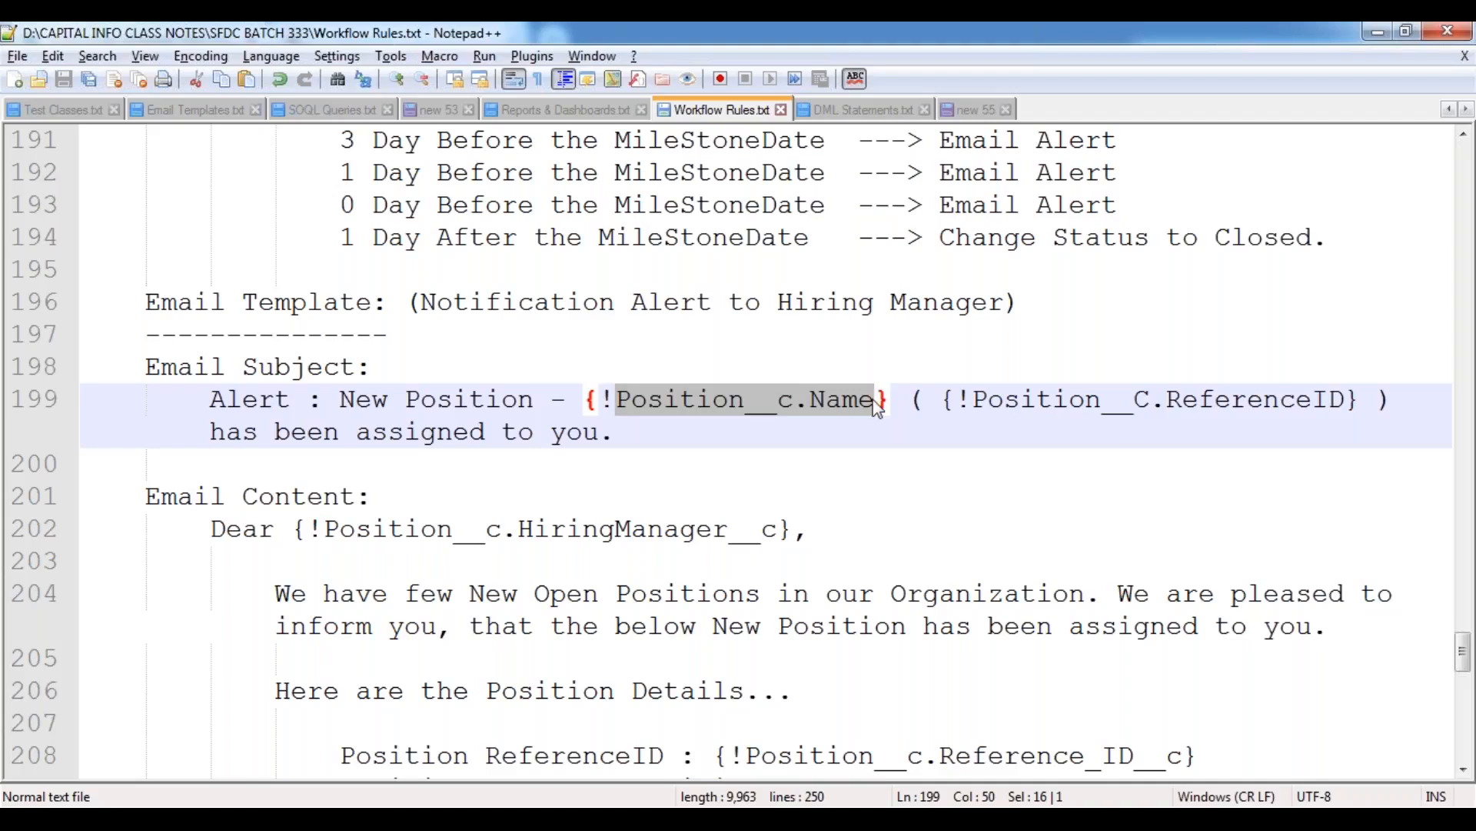
{"action": "left_click_drag", "start_coordinate": [1358, 401], "coordinate": [971, 401]}
{"action": "left_click", "coordinate": [487, 432]}
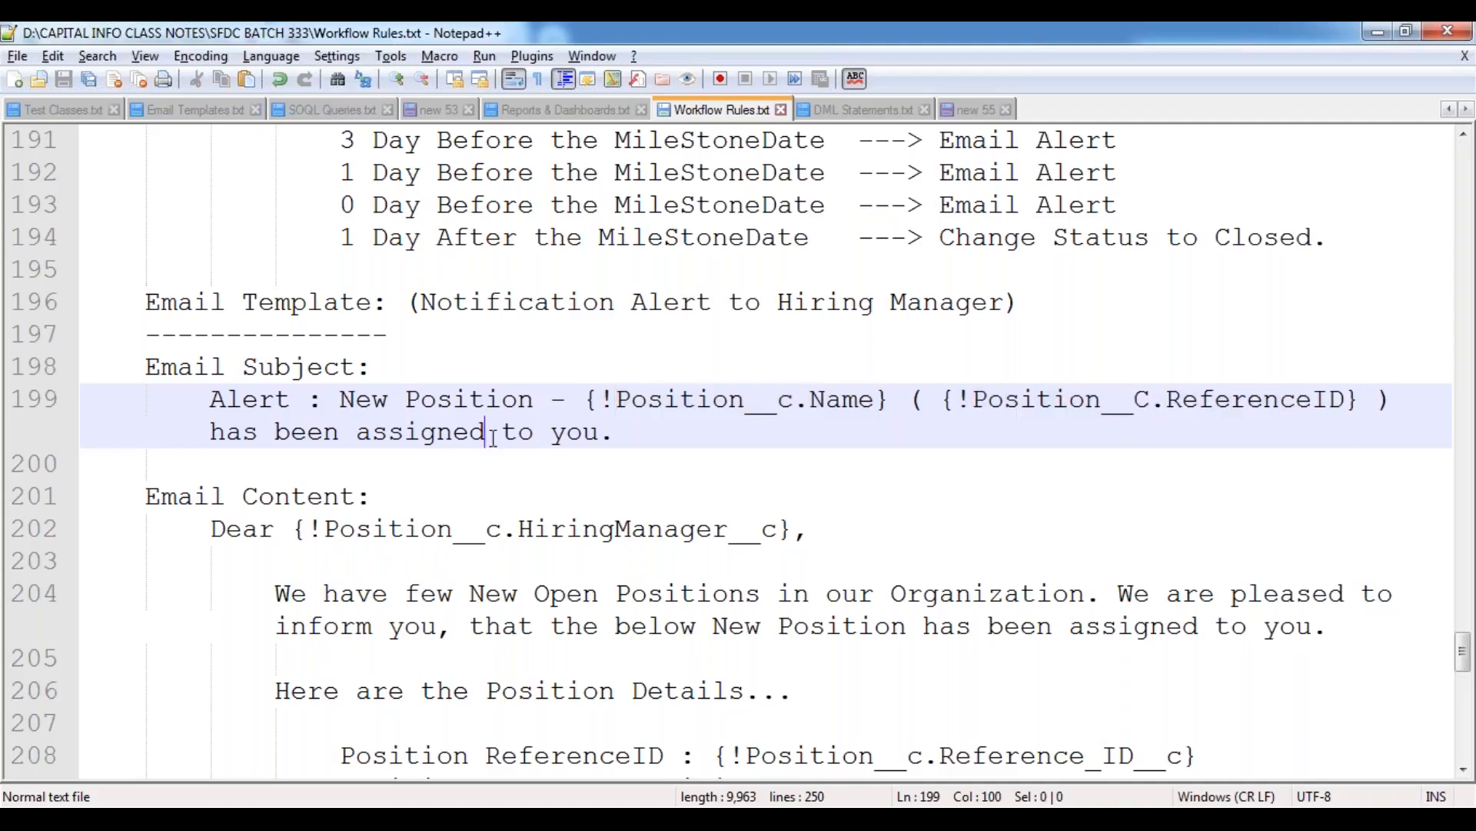
Review the email content's opening: the HiringManager greeting, the new open positions paragraph and the "Here are the Position Details..." line.
{"action": "scroll", "coordinate": [589, 501], "scroll_direction": "down", "scroll_amount": 1}
{"action": "scroll", "coordinate": [589, 501], "scroll_direction": "down", "scroll_amount": 2}
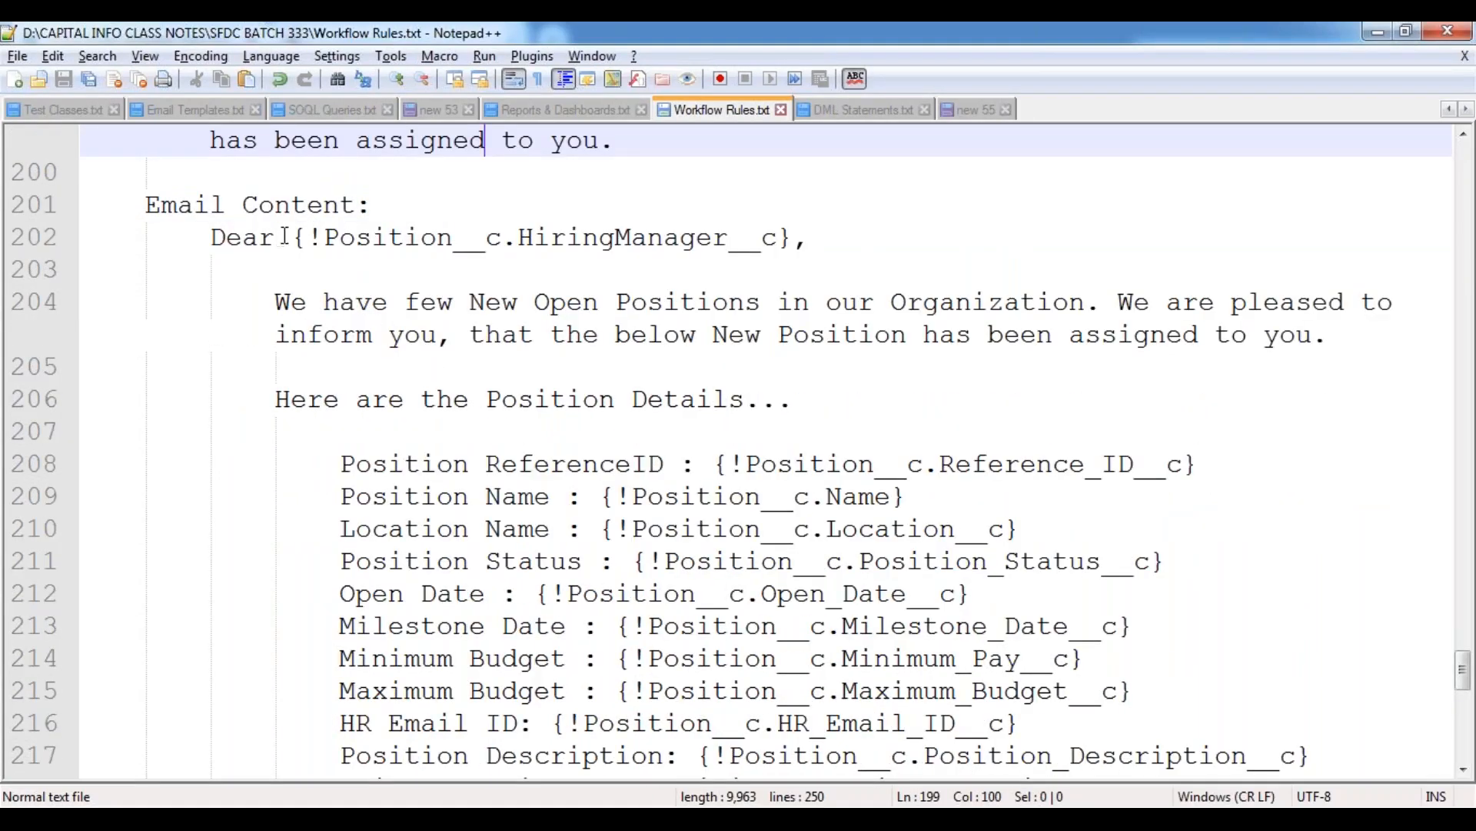
{"action": "left_click_drag", "start_coordinate": [292, 237], "coordinate": [774, 239]}
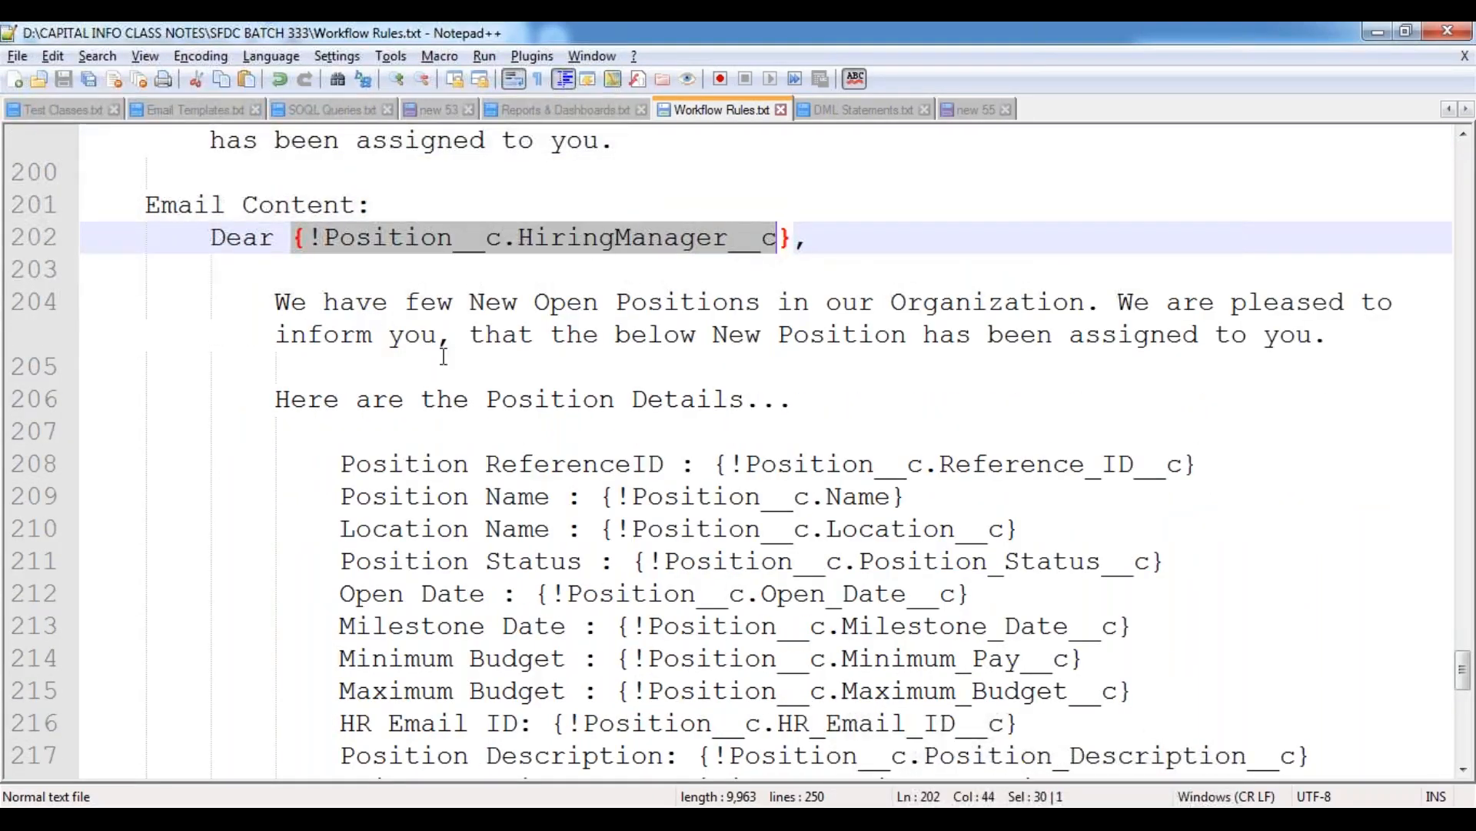
{"action": "left_click_drag", "start_coordinate": [274, 303], "coordinate": [1085, 303]}
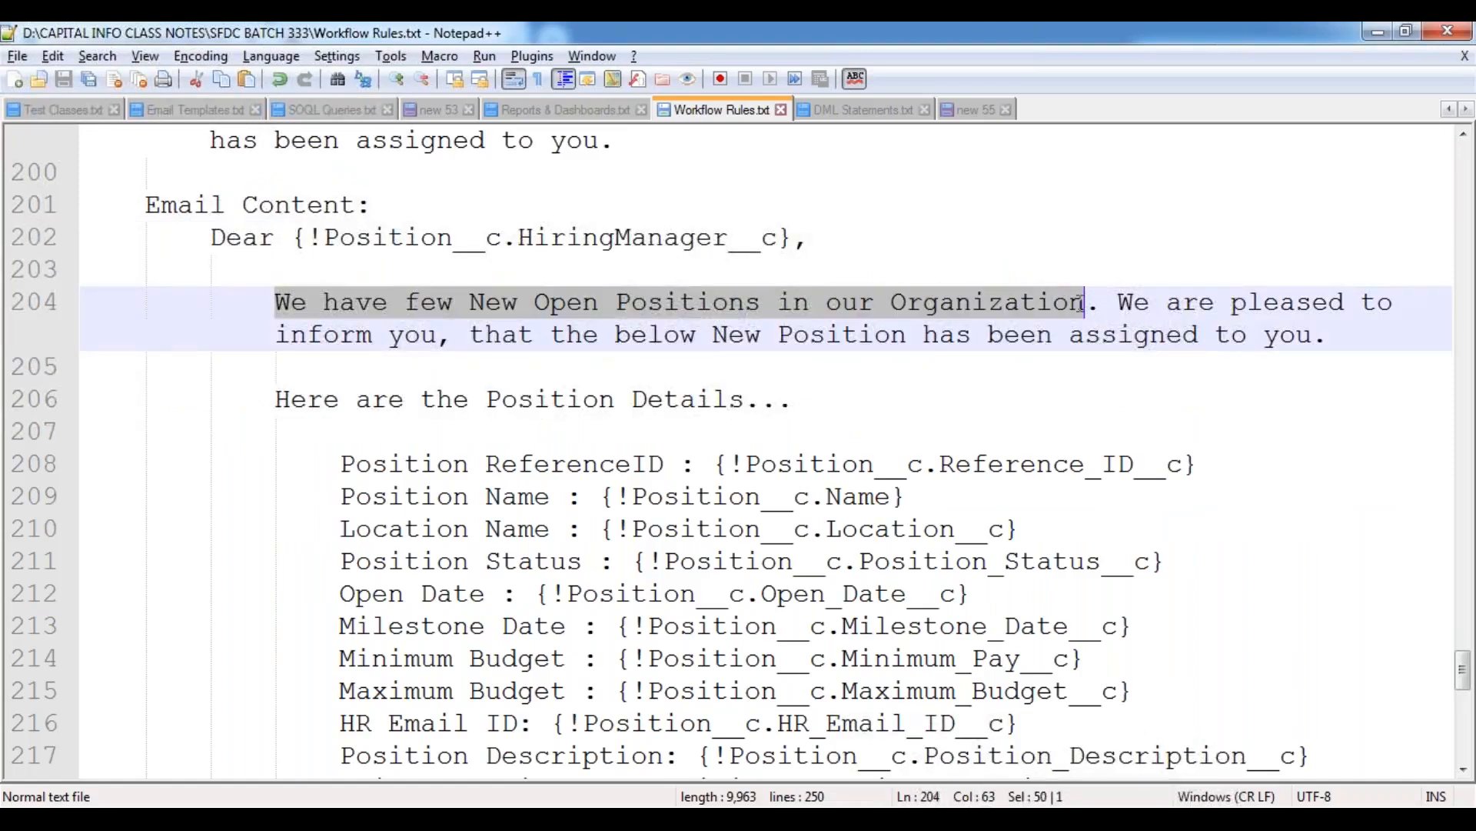
{"action": "left_click", "coordinate": [1147, 332]}
{"action": "left_click_drag", "start_coordinate": [1119, 299], "coordinate": [1352, 339]}
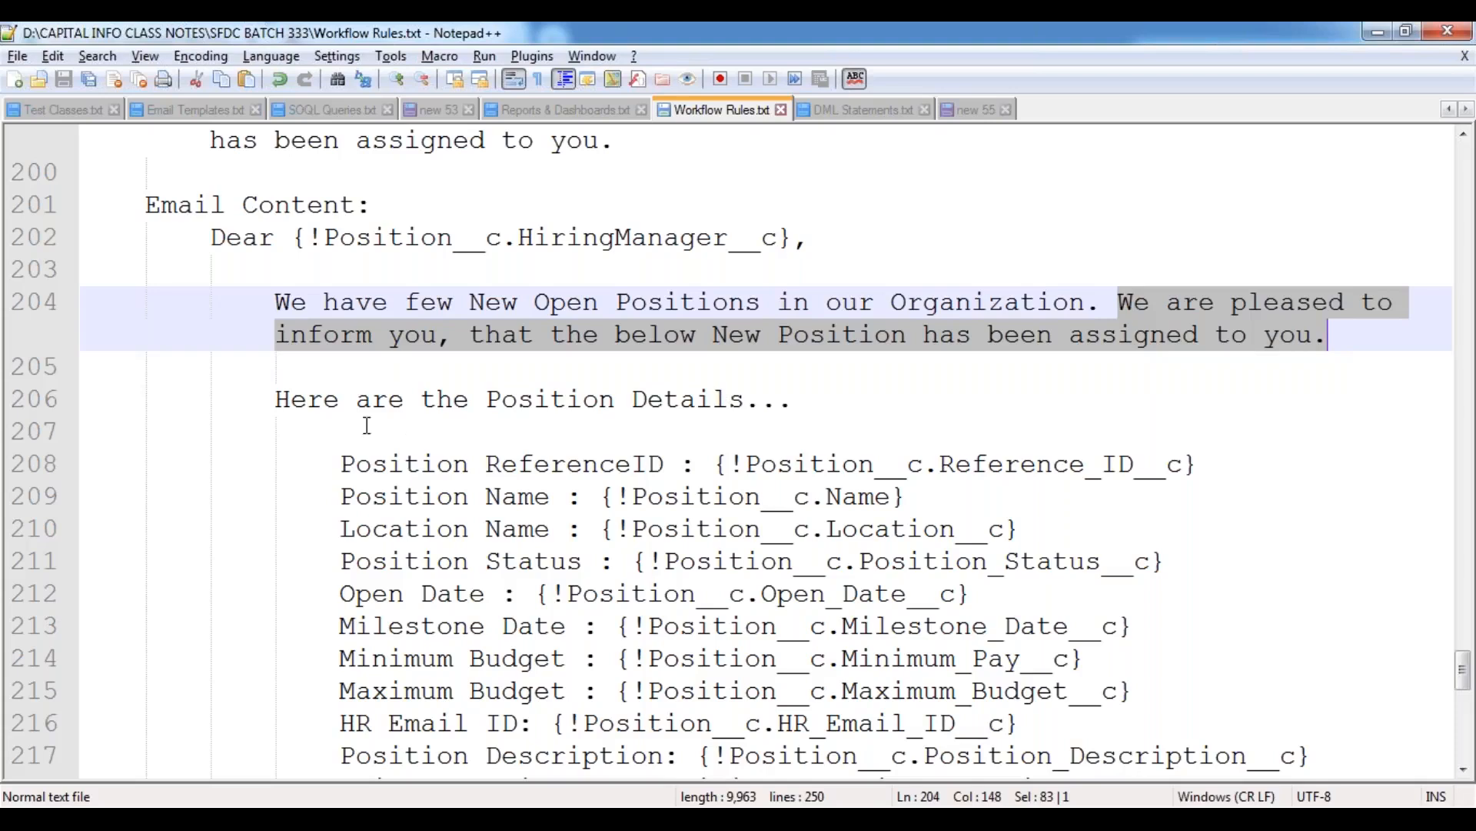
{"action": "left_click_drag", "start_coordinate": [277, 399], "coordinate": [323, 399]}
{"action": "left_click_drag", "start_coordinate": [434, 398], "coordinate": [792, 399]}
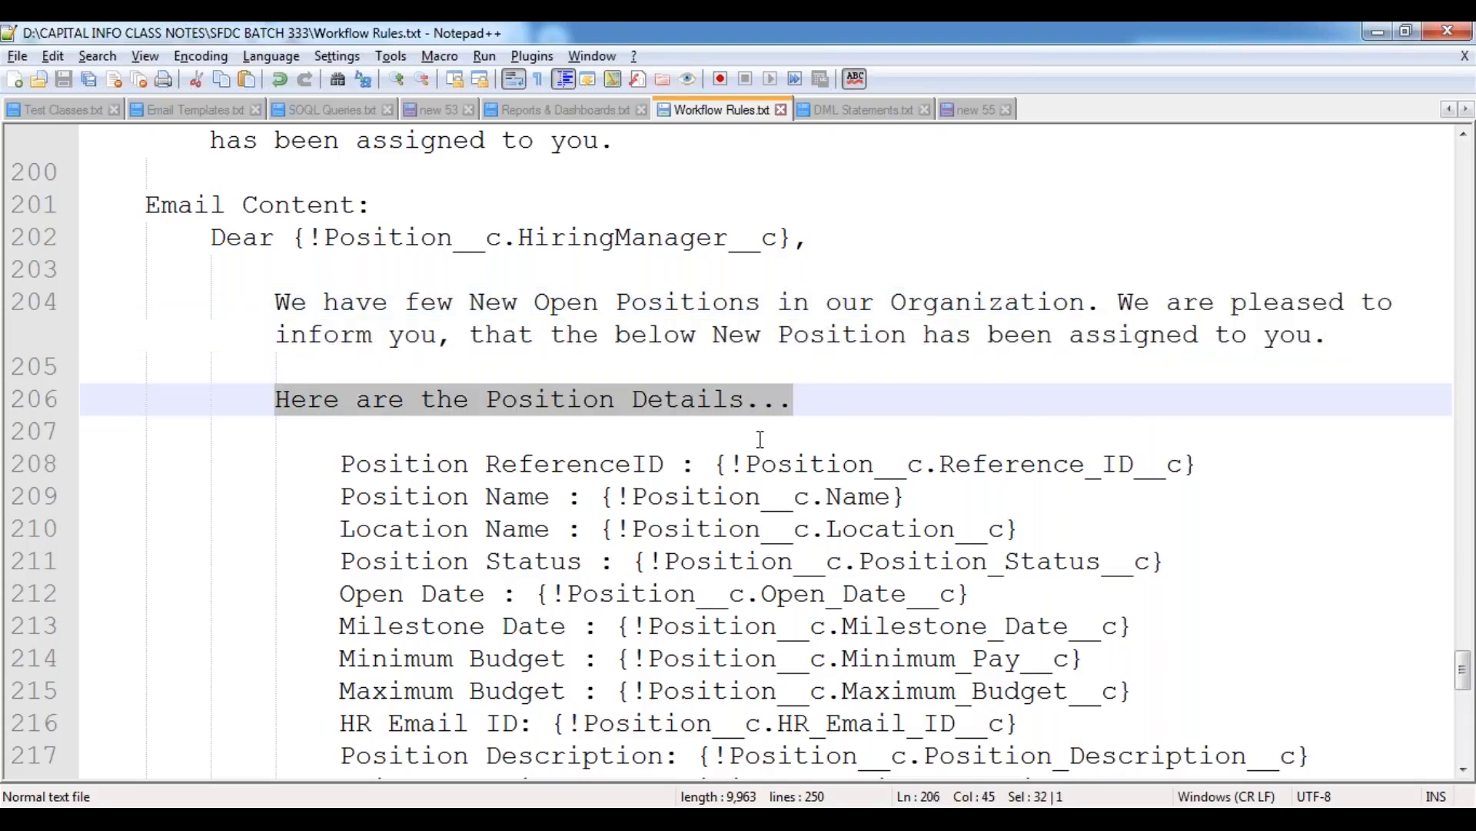
Review each position detail line of the email content, from Position ReferenceID through Skills Required, highlighting the labels.
{"action": "scroll", "coordinate": [574, 277], "scroll_direction": "down", "scroll_amount": 2}
{"action": "double_click", "coordinate": [574, 273]}
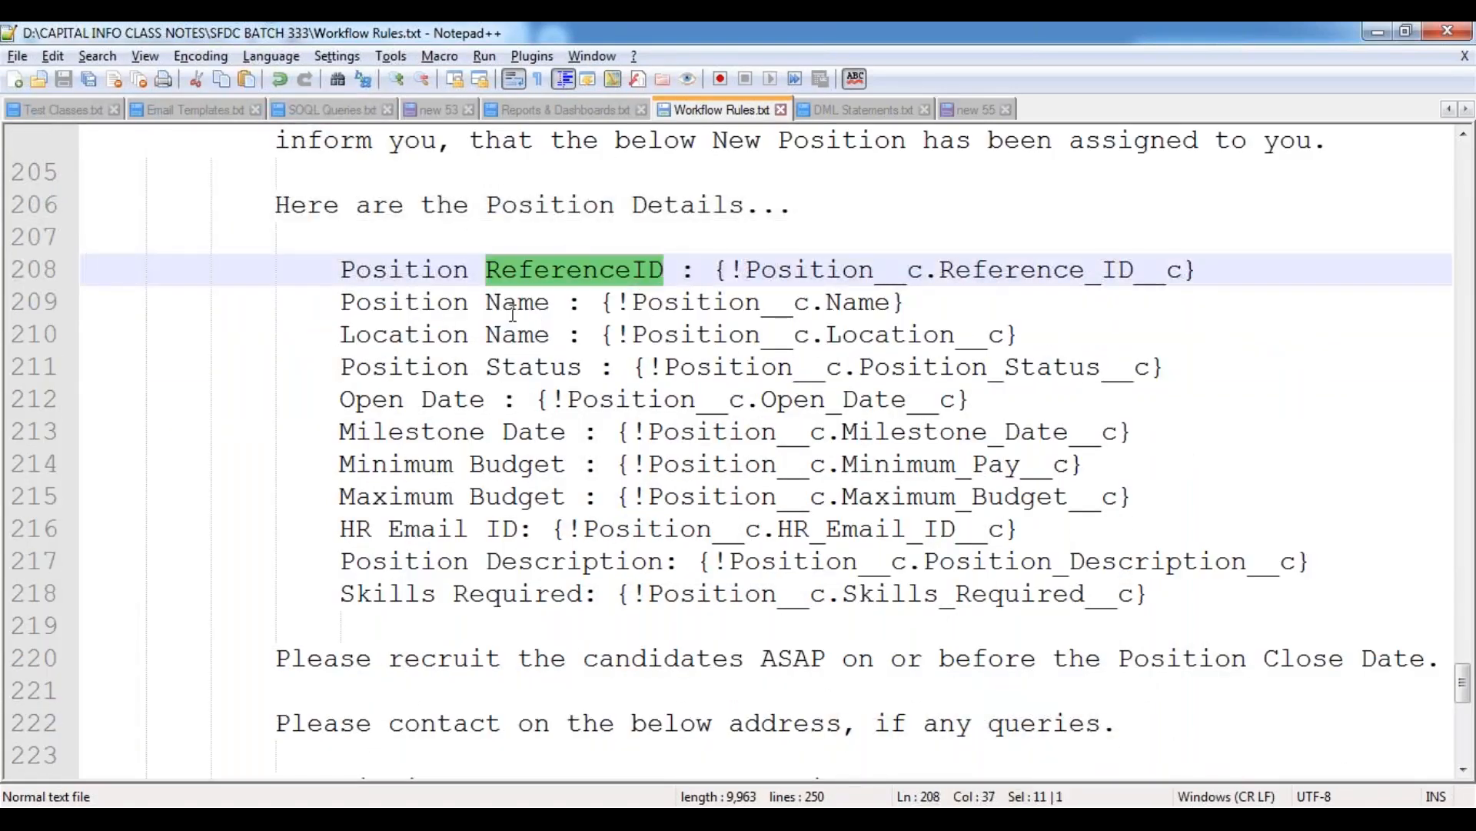
{"action": "double_click", "coordinate": [517, 302]}
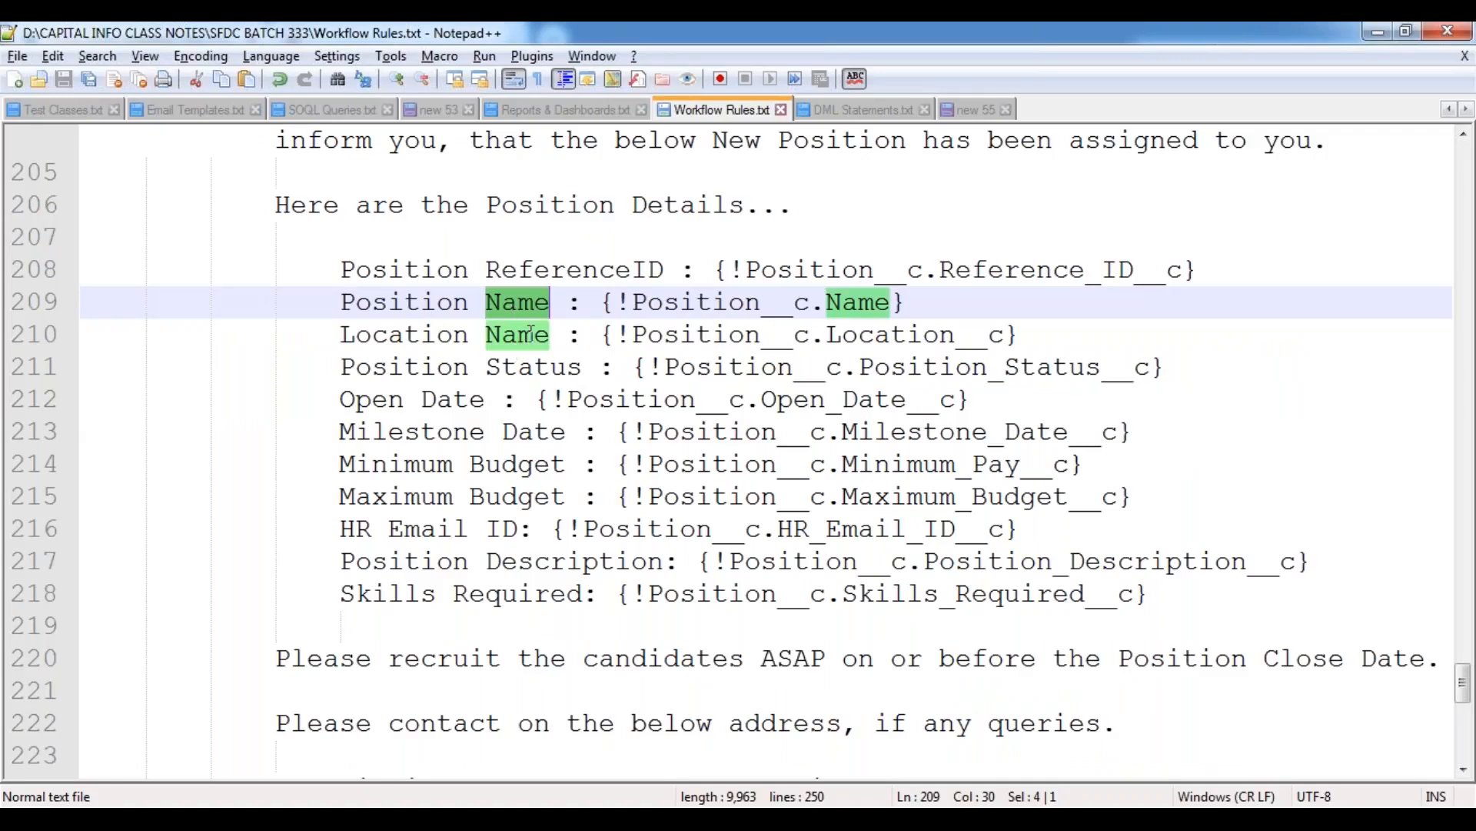
{"action": "double_click", "coordinate": [530, 334]}
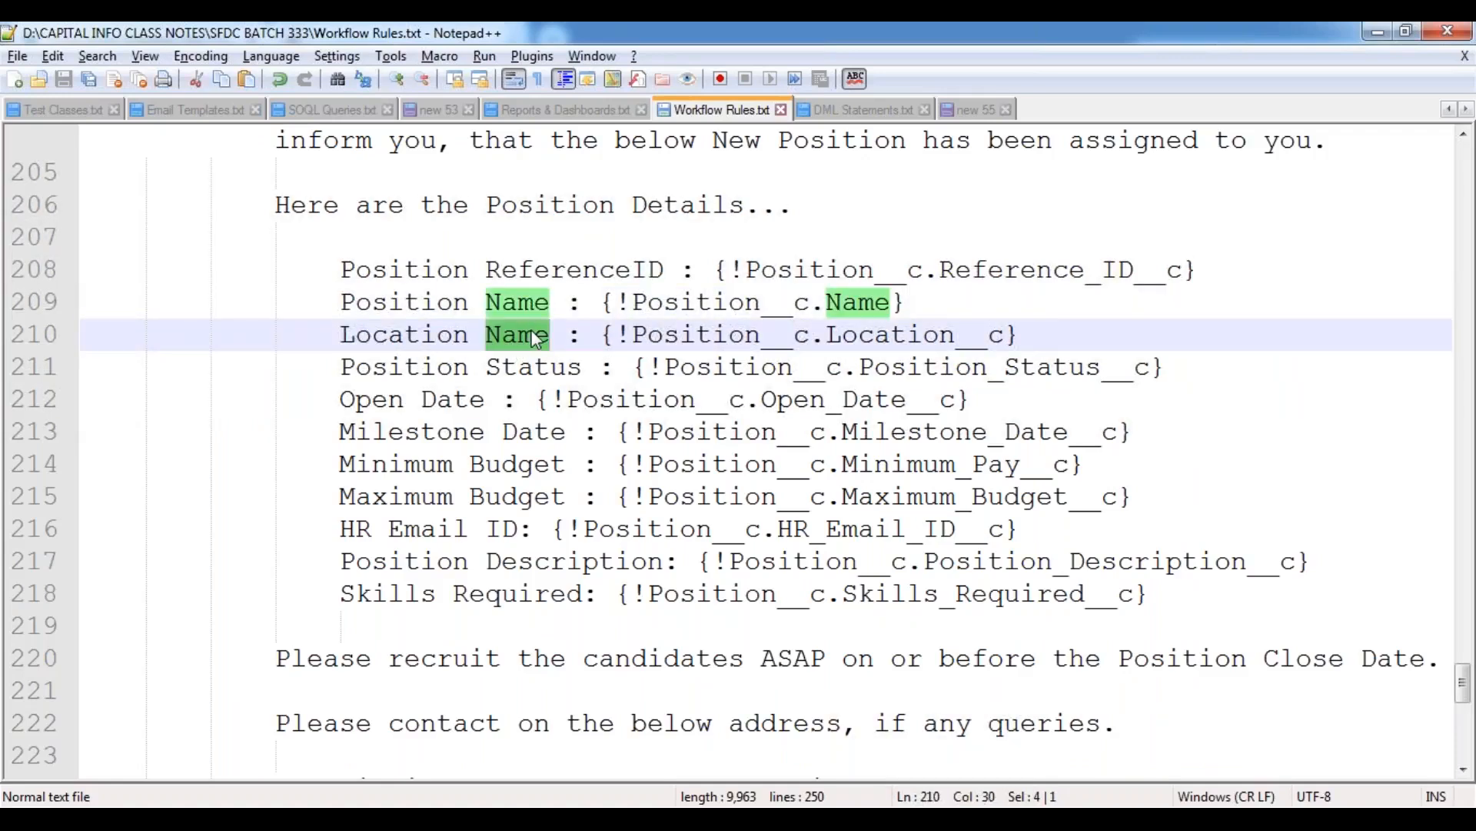
{"action": "double_click", "coordinate": [529, 367]}
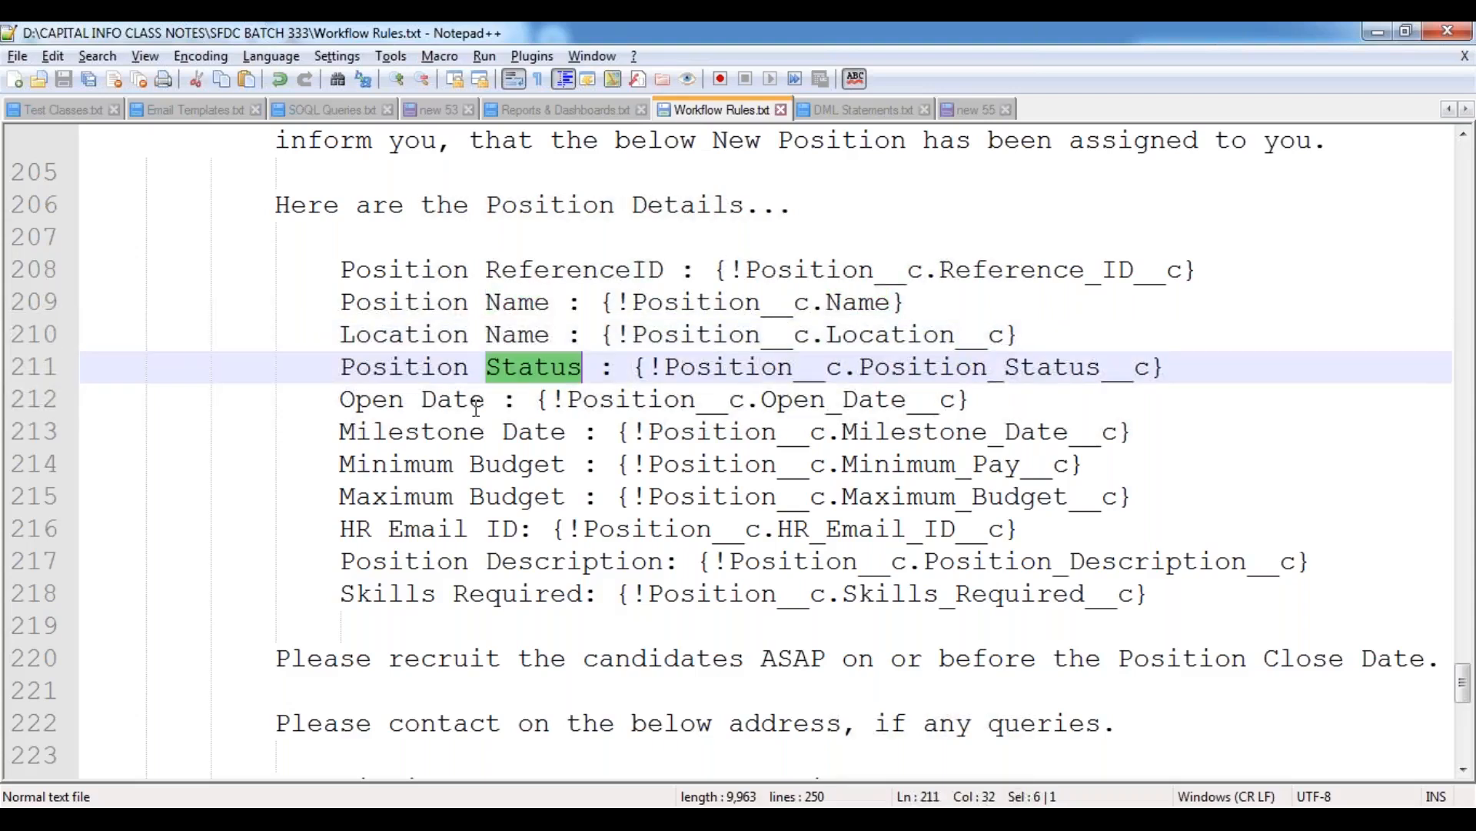
{"action": "double_click", "coordinate": [454, 400]}
{"action": "double_click", "coordinate": [523, 432]}
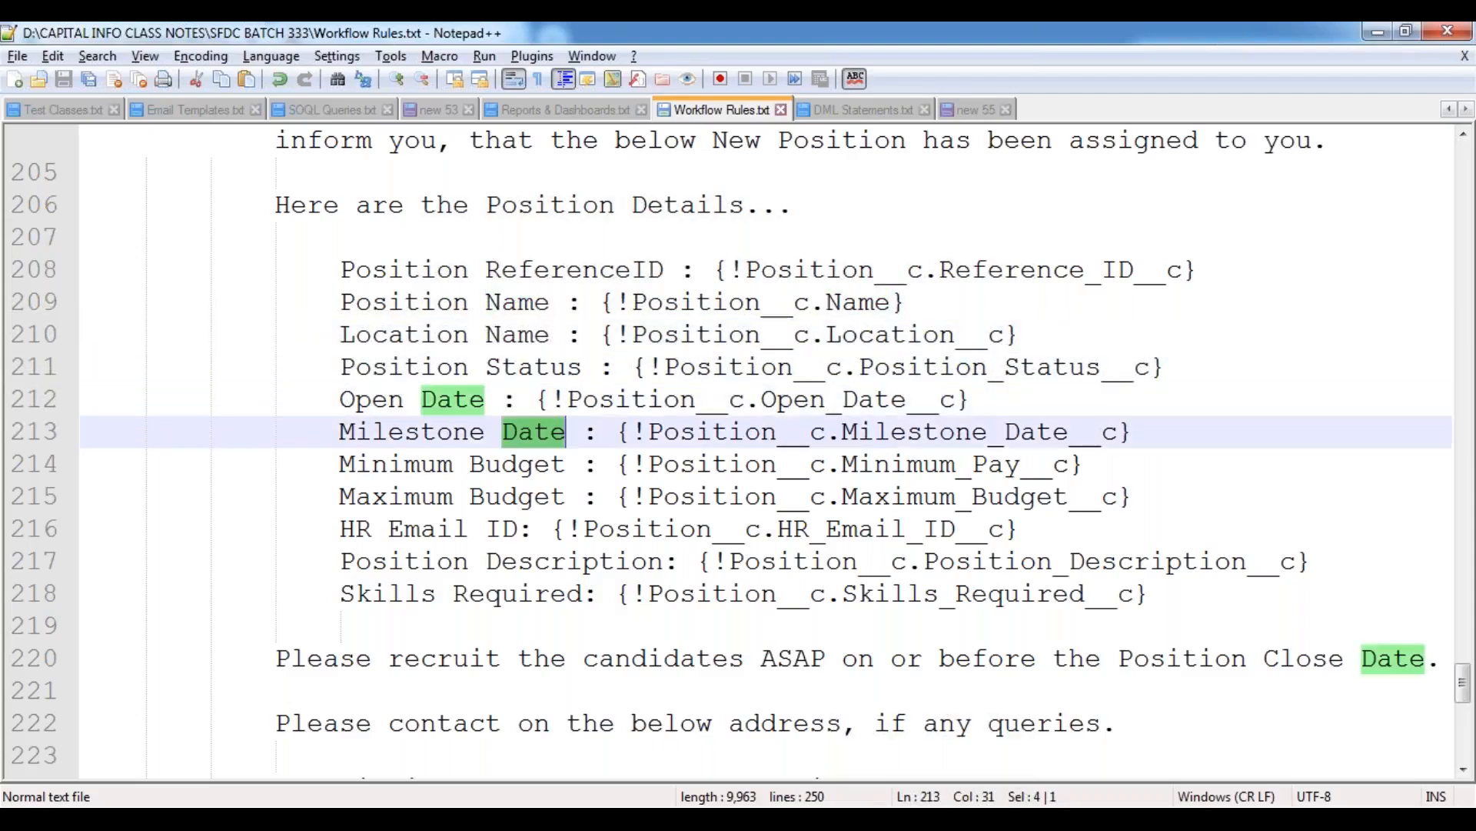
{"action": "double_click", "coordinate": [529, 465]}
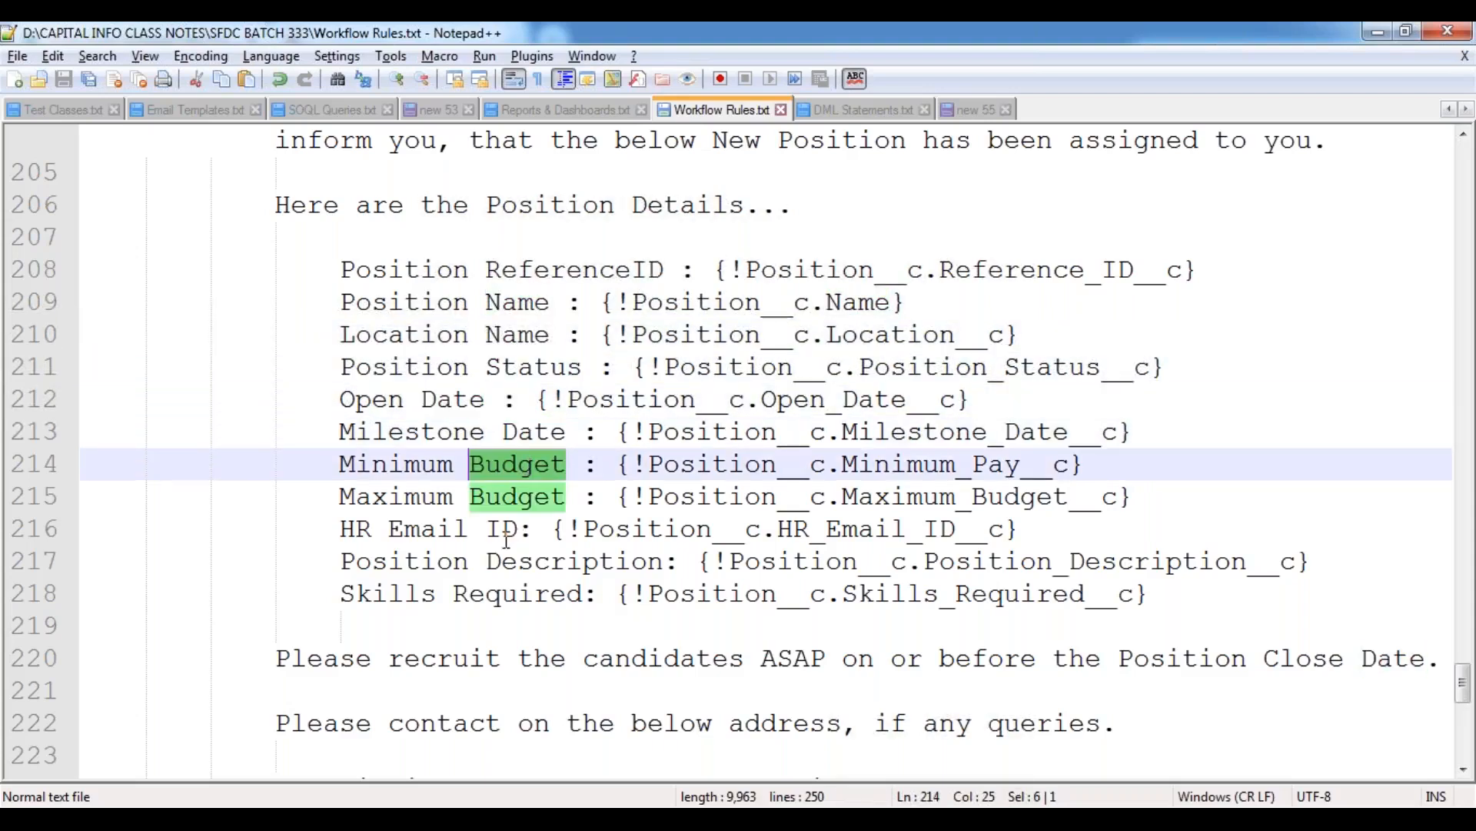
{"action": "double_click", "coordinate": [503, 498]}
{"action": "double_click", "coordinate": [429, 530]}
{"action": "double_click", "coordinate": [425, 563]}
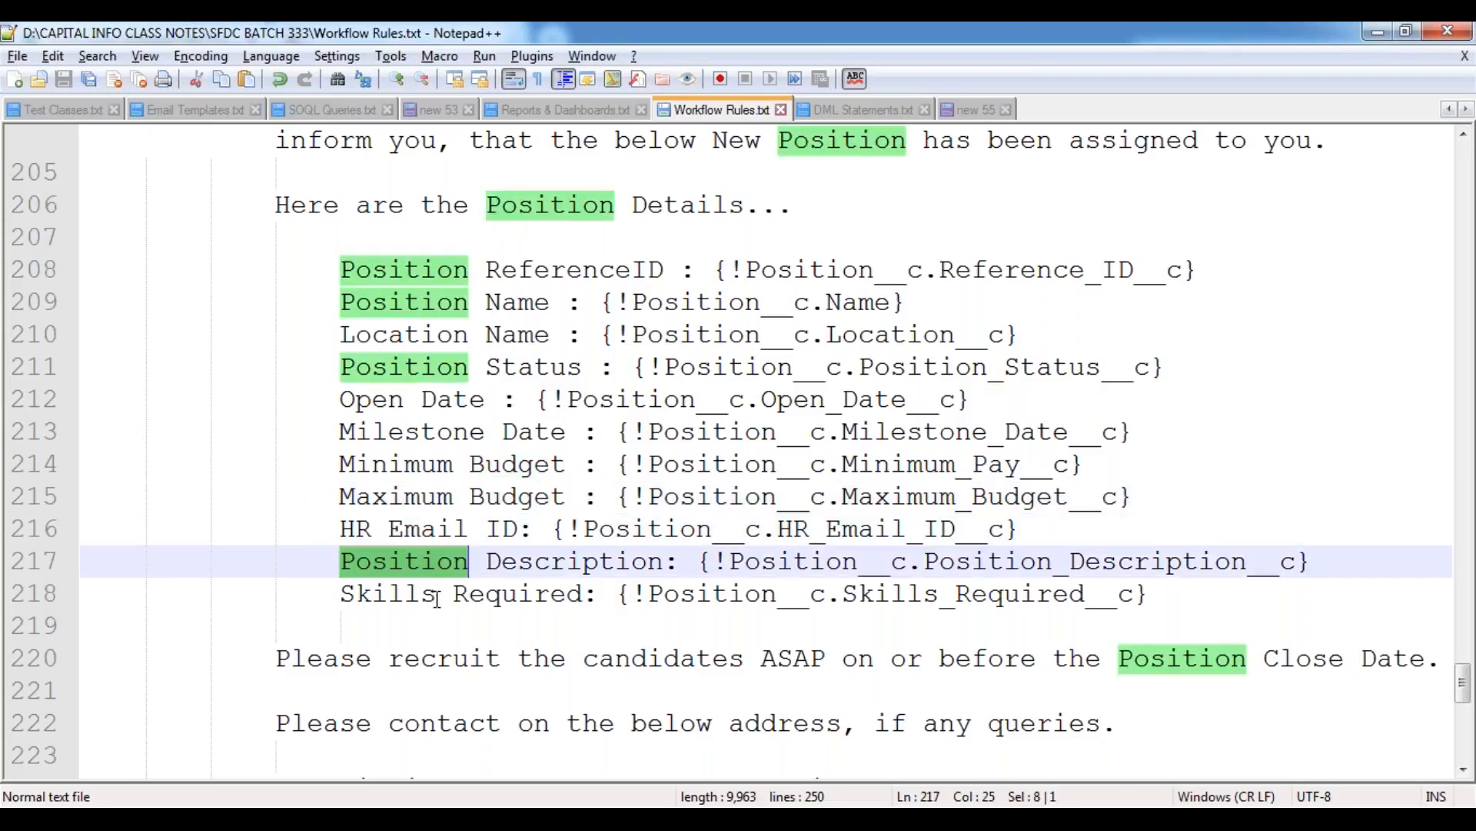
{"action": "left_click", "coordinate": [506, 594]}
{"action": "double_click", "coordinate": [509, 594]}
Check the email's closing lines and go back over the use case's MileStoneDate reminder schedule, object name and evaluation criteria.
{"action": "scroll", "coordinate": [636, 499], "scroll_direction": "down", "scroll_amount": 4}
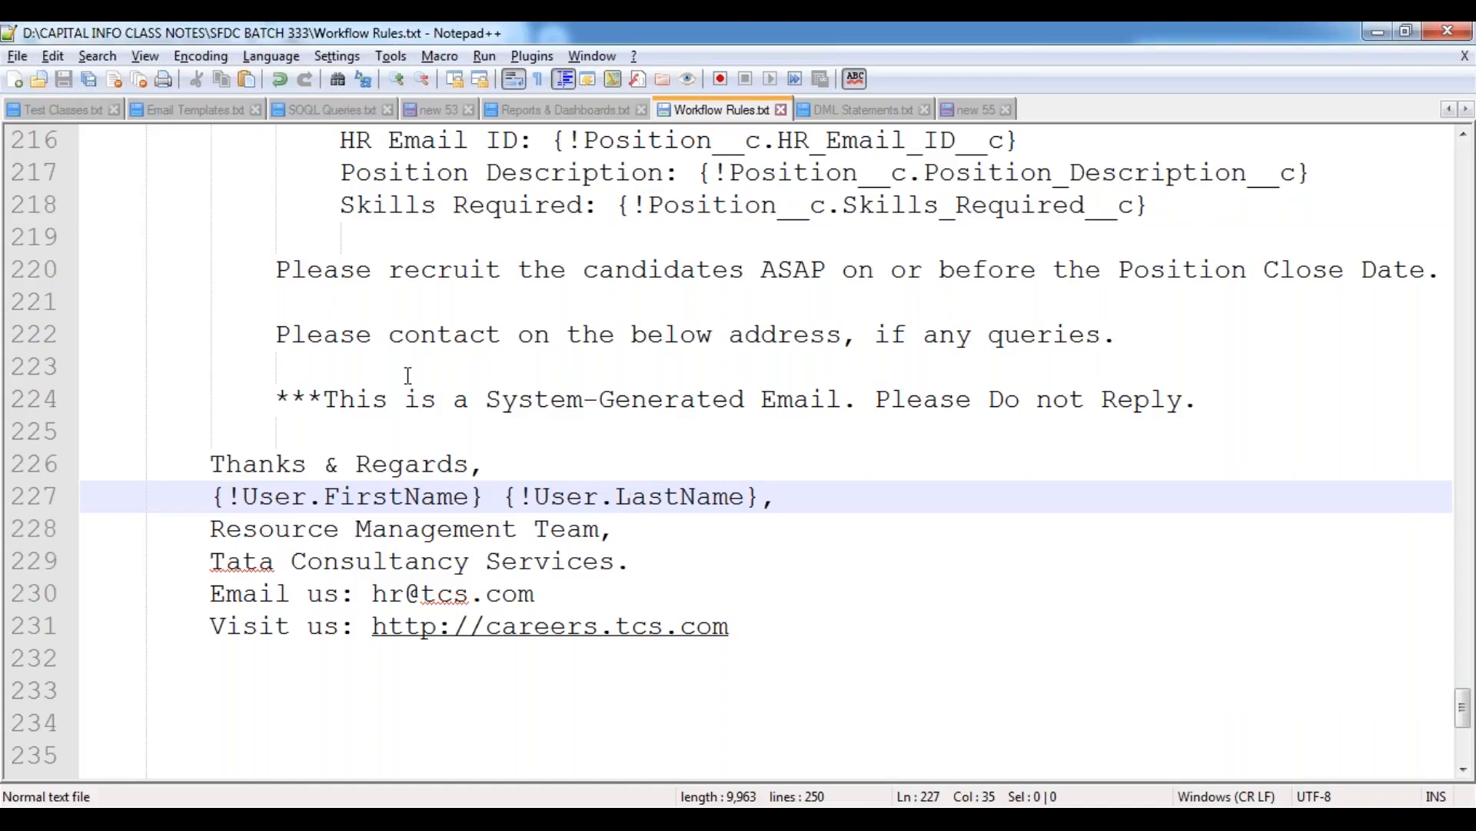
{"action": "scroll", "coordinate": [409, 375], "scroll_direction": "up", "scroll_amount": 12}
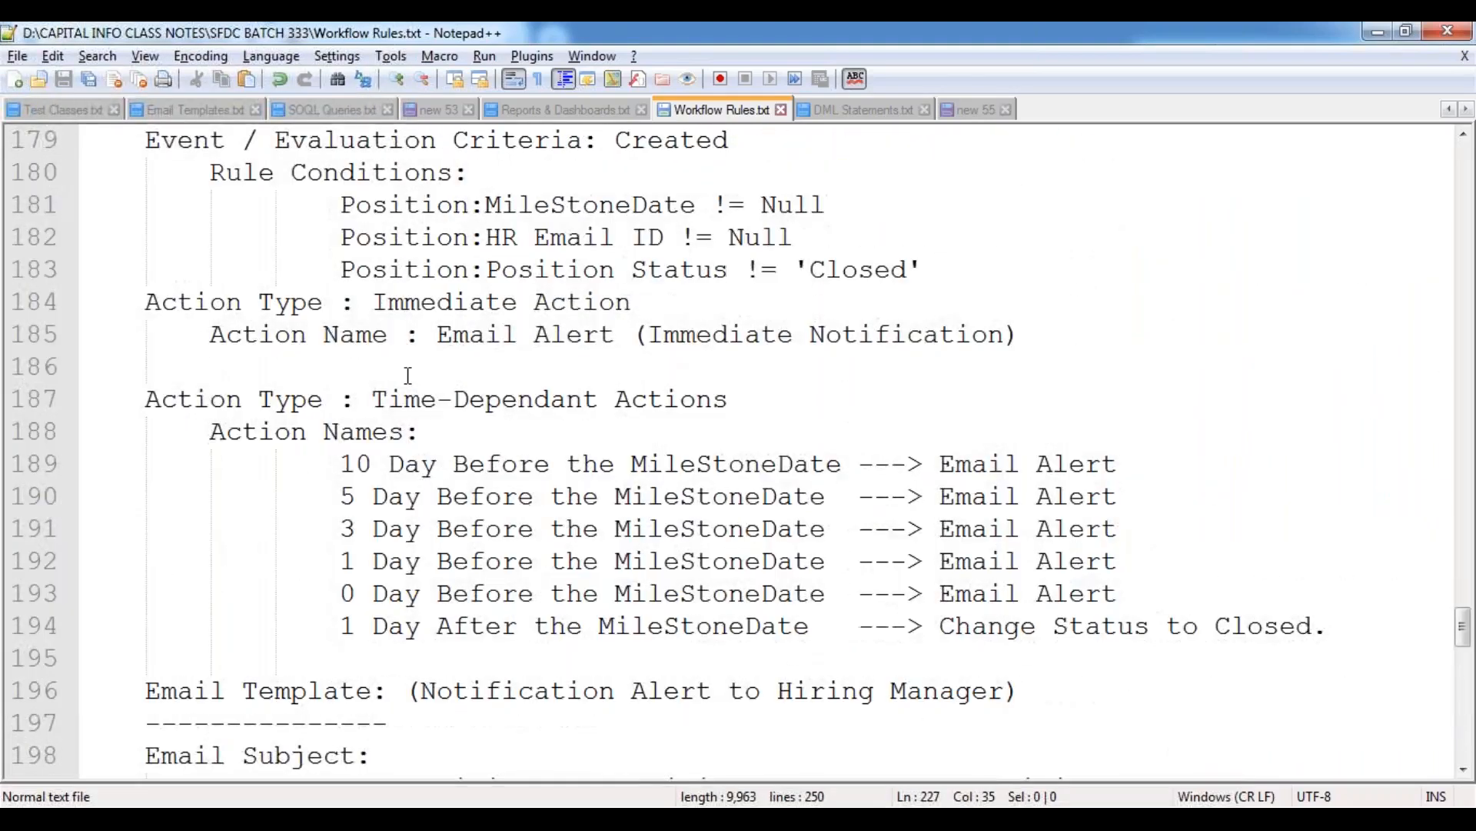
{"action": "scroll", "coordinate": [408, 375], "scroll_direction": "up", "scroll_amount": 5}
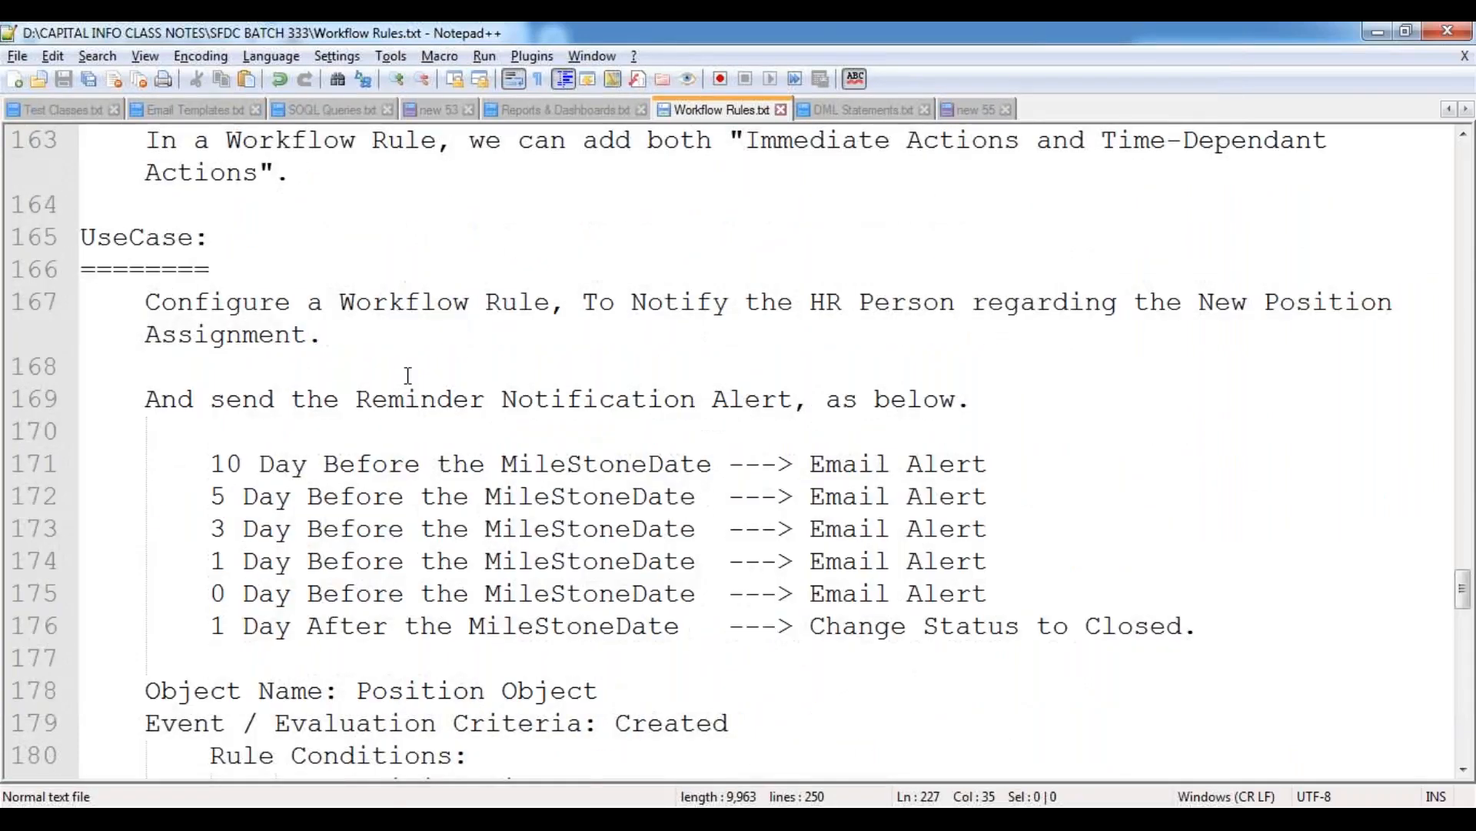
{"action": "scroll", "coordinate": [408, 375], "scroll_direction": "down", "scroll_amount": 3}
{"action": "left_click_drag", "start_coordinate": [210, 172], "coordinate": [1208, 343]}
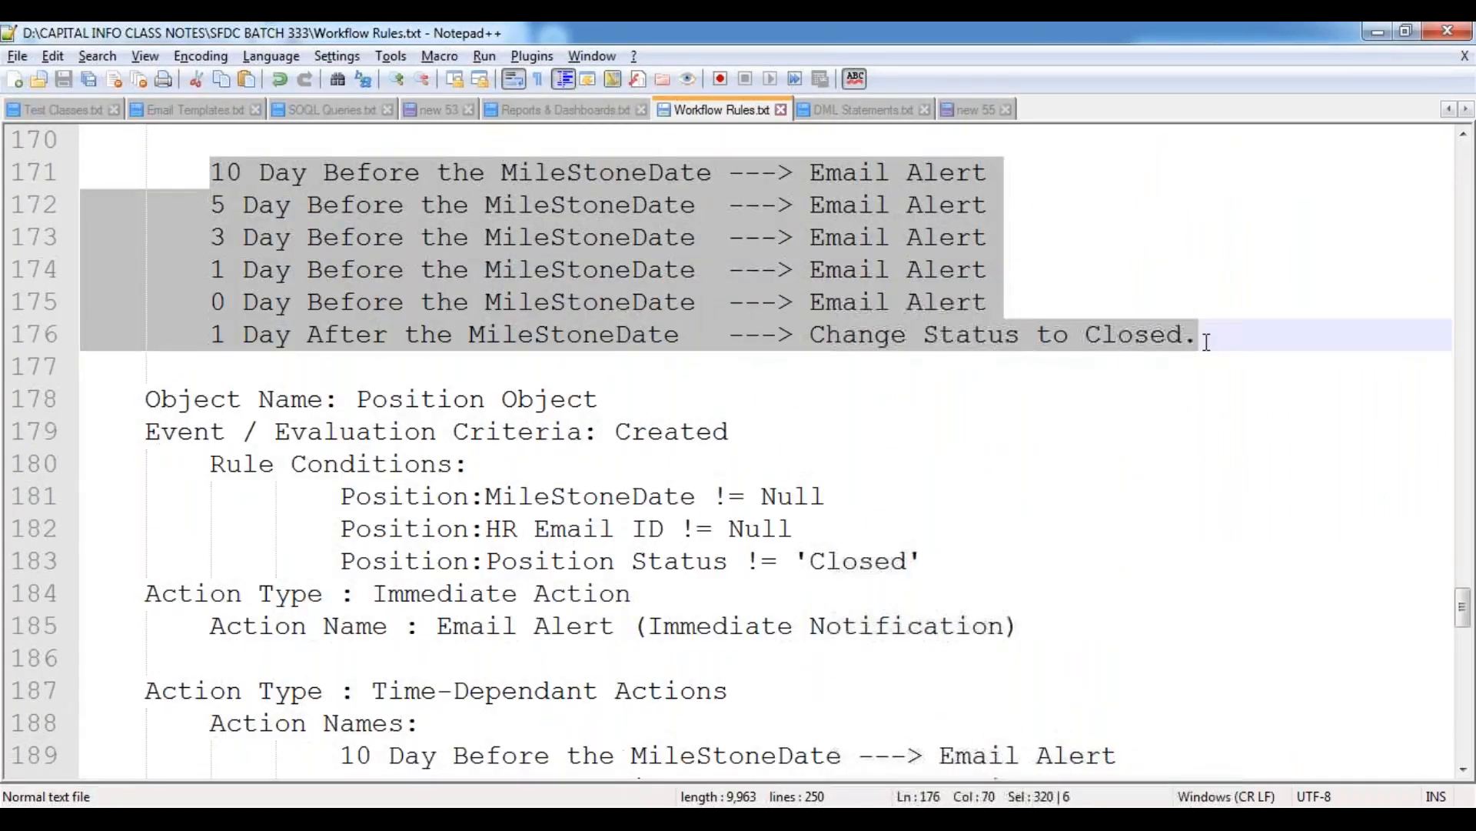
{"action": "left_click", "coordinate": [423, 432]}
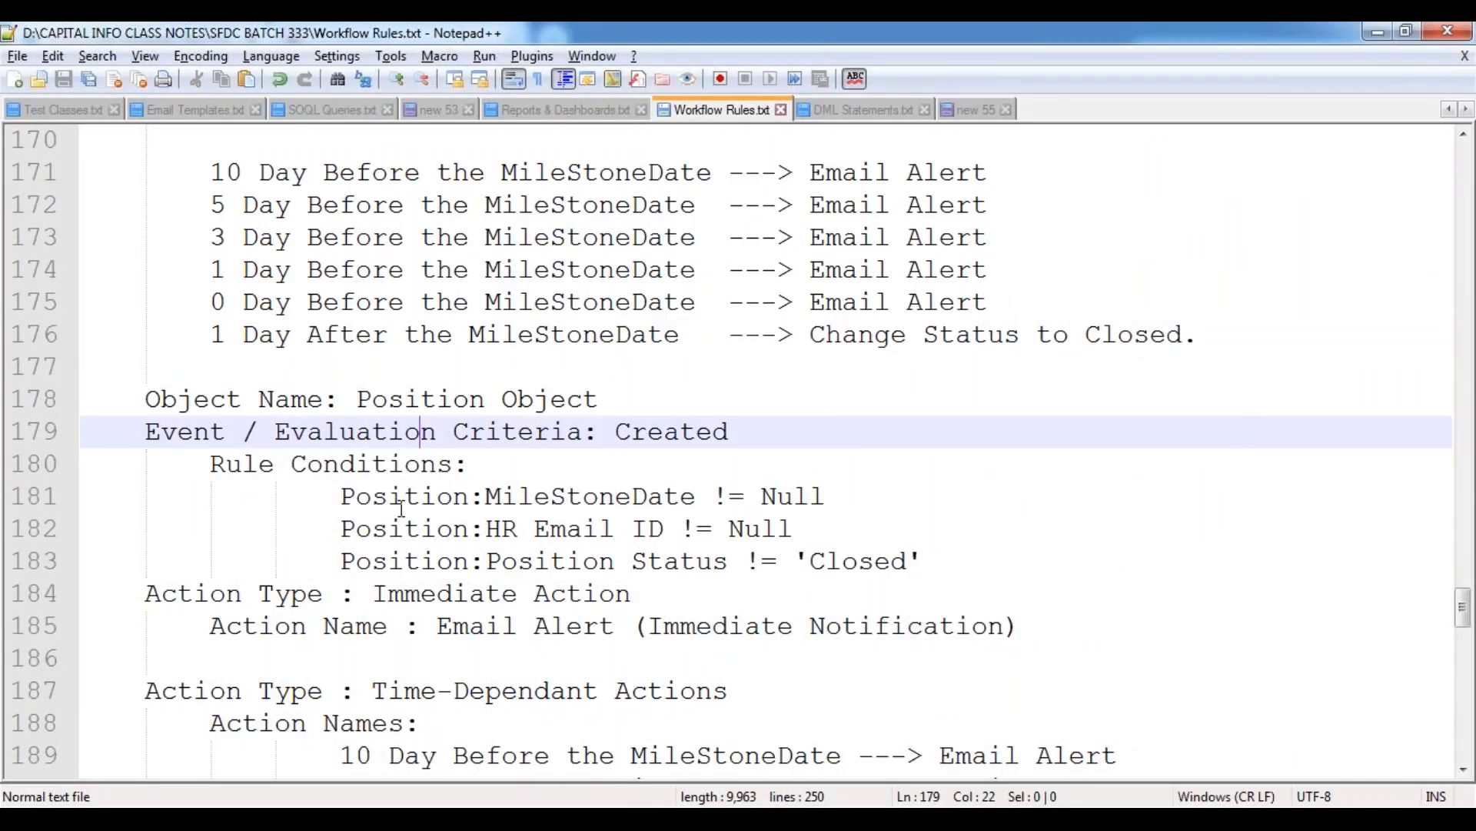
{"action": "left_click", "coordinate": [259, 402]}
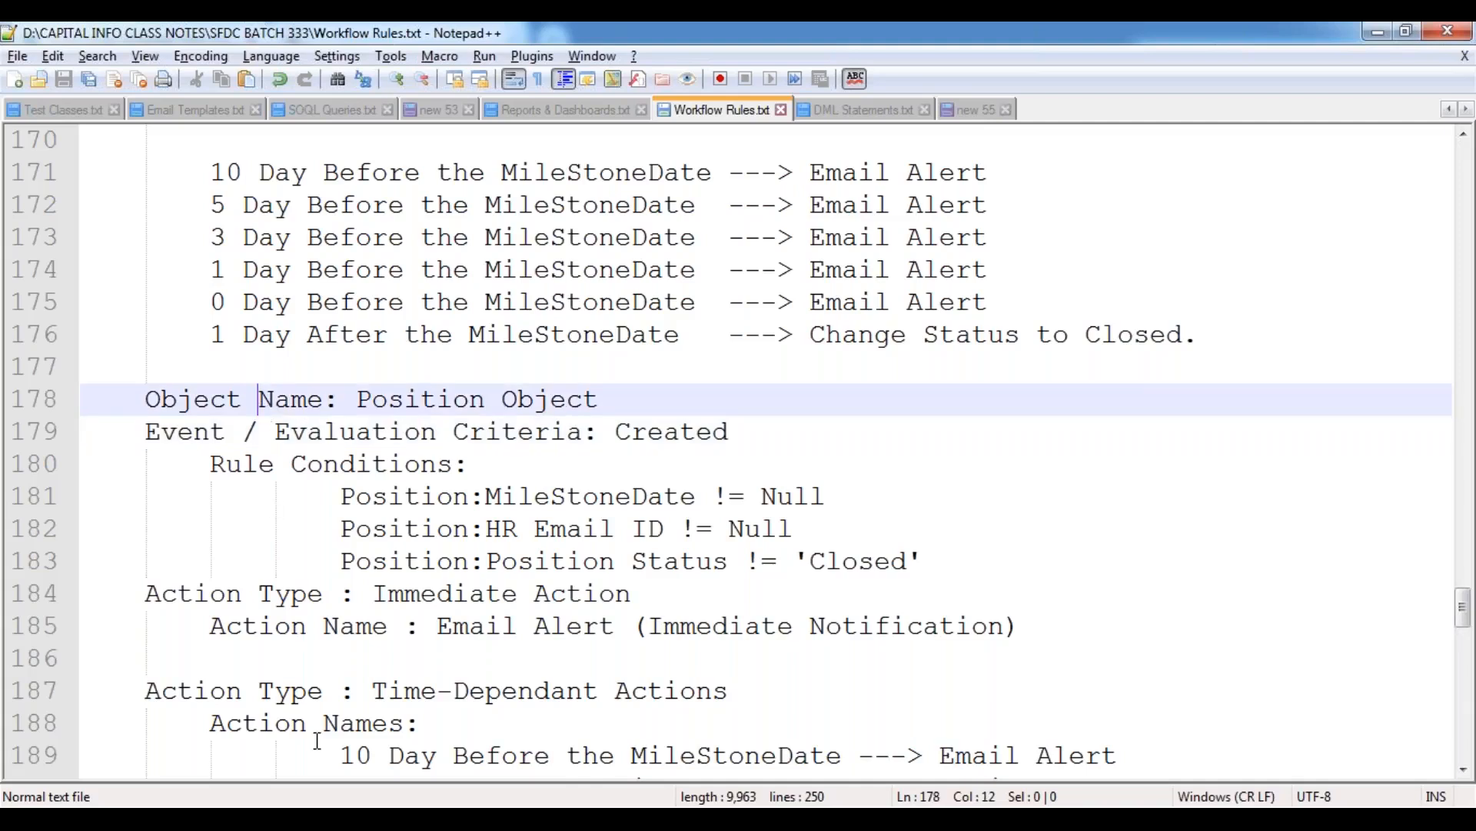
Switch to Salesforce in the browser and open the Workflow Rules setup page under Workflow & Approvals.
{"action": "mouse_move", "coordinate": [298, 820]}
{"action": "left_click", "coordinate": [399, 645]}
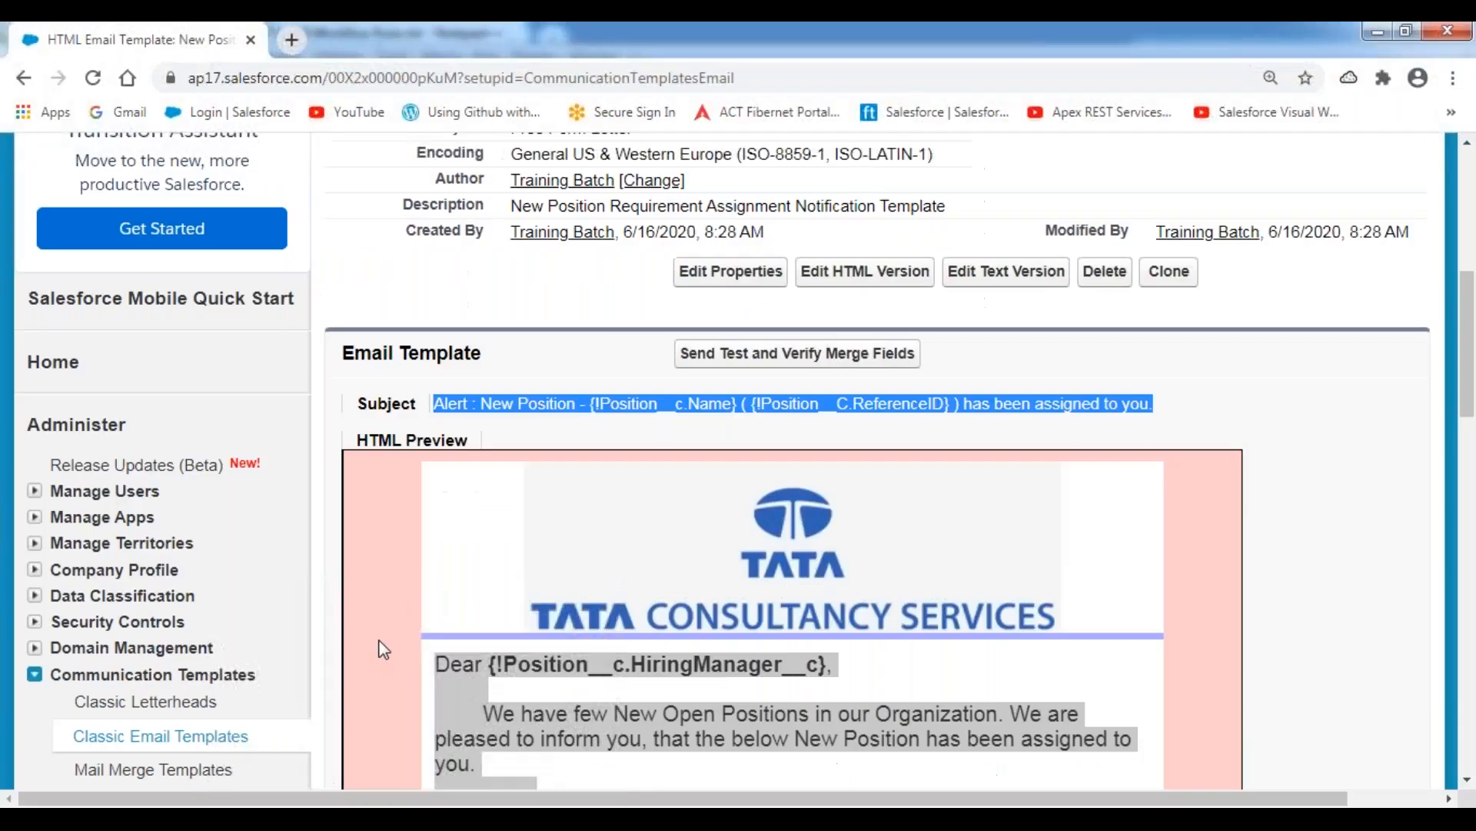
{"action": "scroll", "coordinate": [338, 490], "scroll_direction": "down", "scroll_amount": 10}
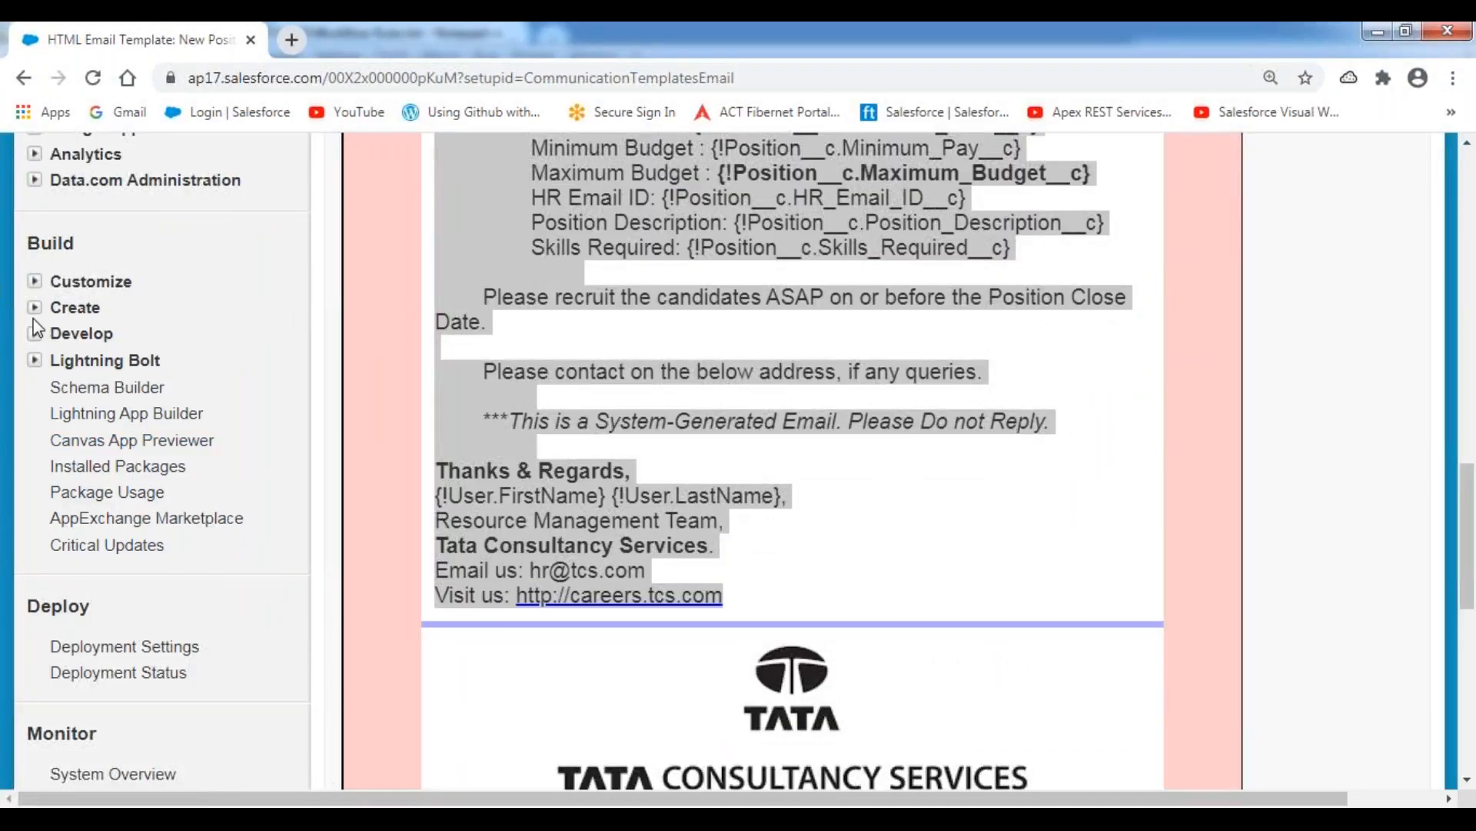
{"action": "left_click", "coordinate": [35, 308]}
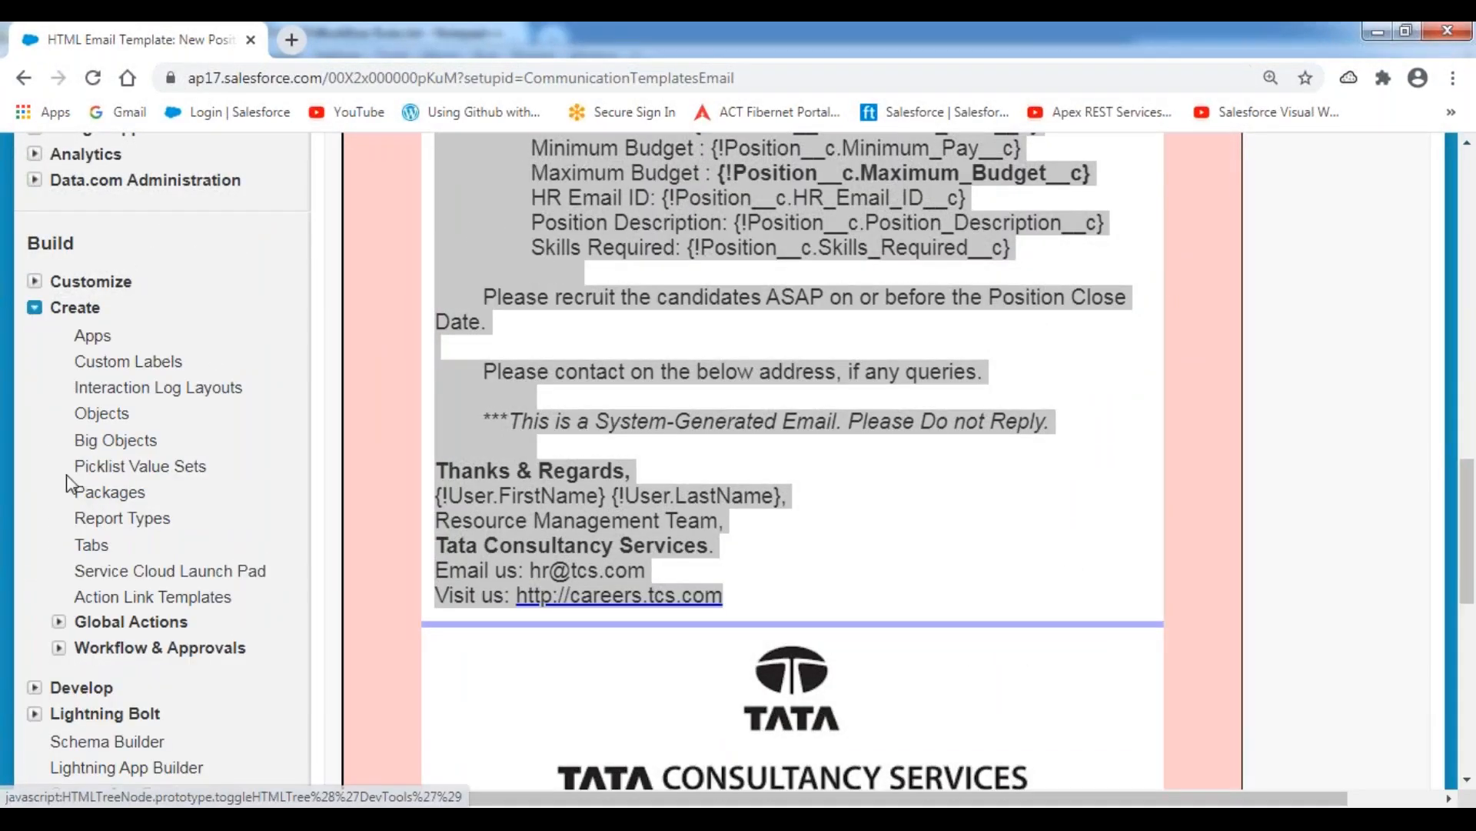
{"action": "left_click", "coordinate": [58, 647]}
{"action": "scroll", "coordinate": [327, 604], "scroll_direction": "down", "scroll_amount": 4}
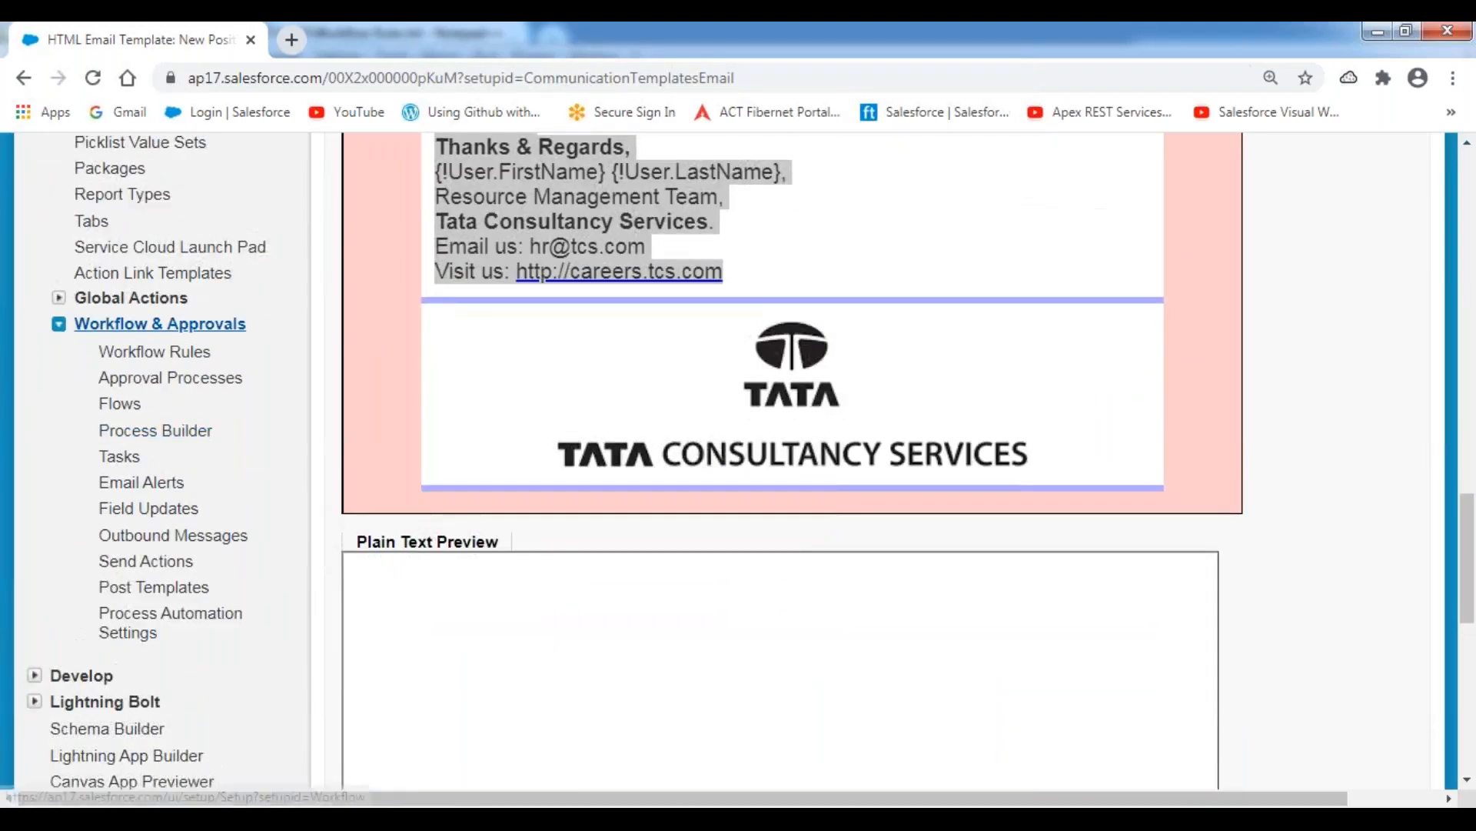
{"action": "left_click", "coordinate": [154, 351]}
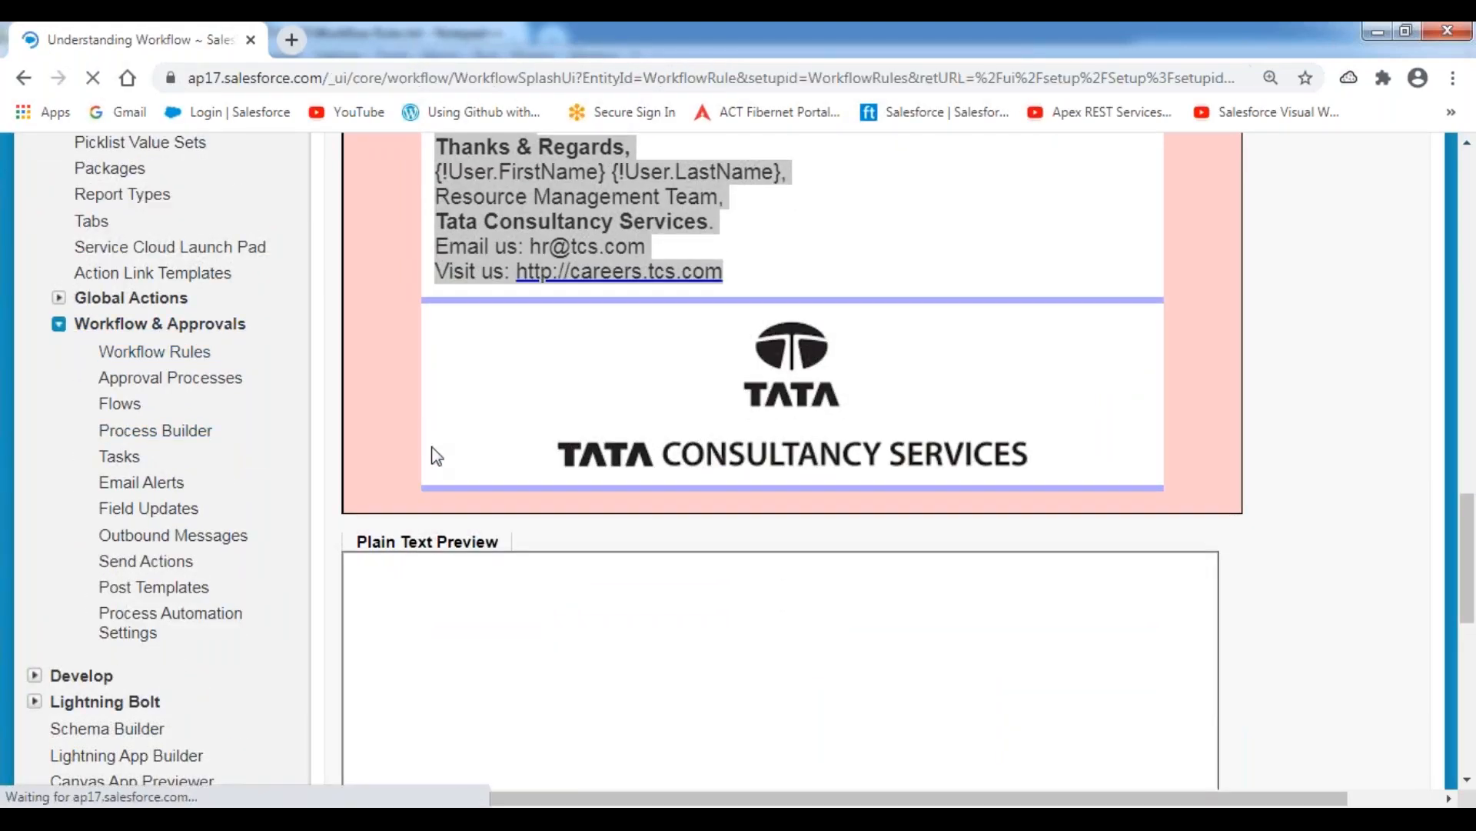
Delete the inactive "New Position Assignment Notification Rule" on the Position object and confirm the deletion.
{"action": "scroll", "coordinate": [604, 553], "scroll_direction": "down", "scroll_amount": 4}
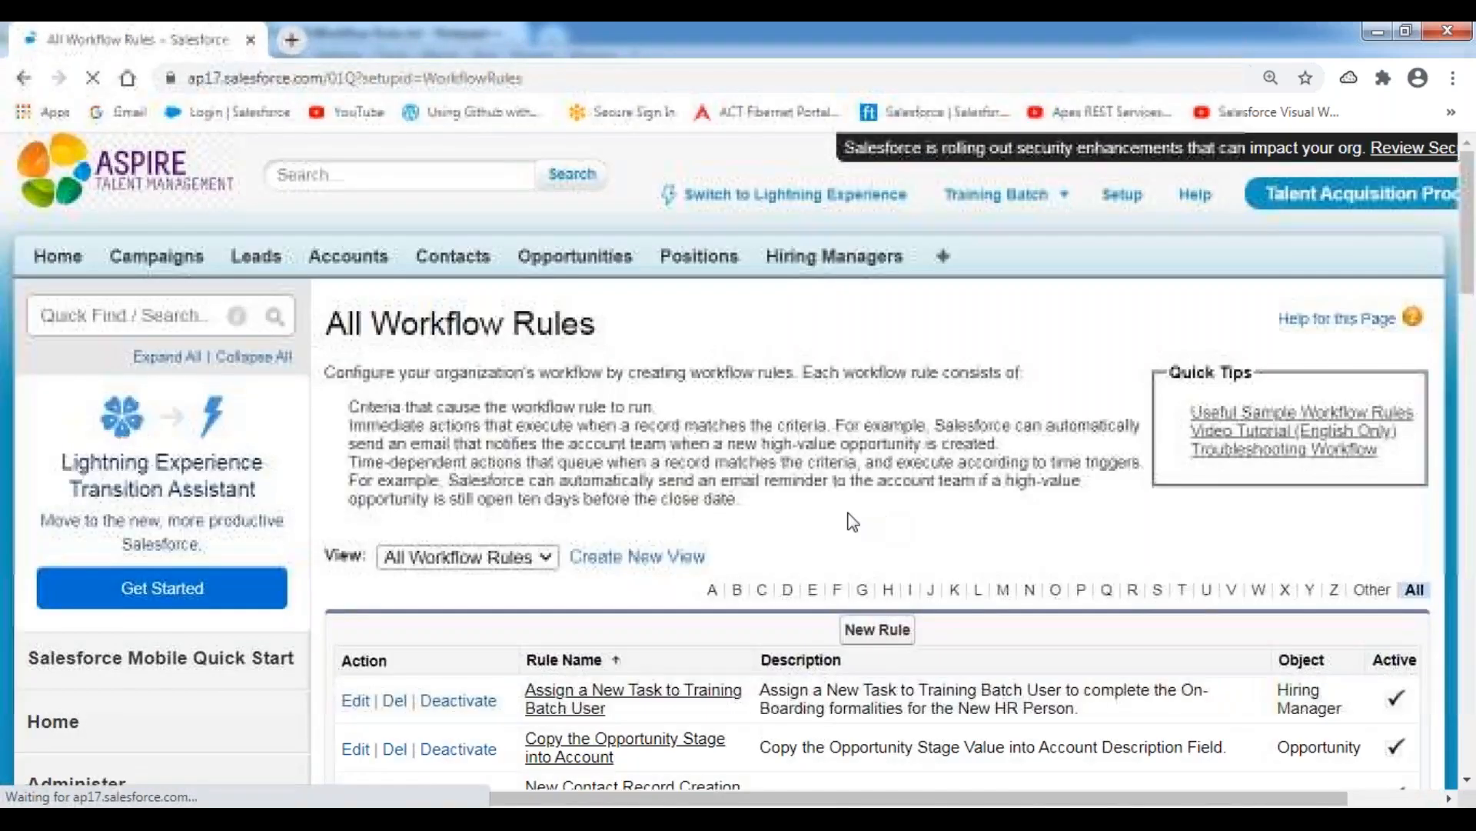
{"action": "scroll", "coordinate": [560, 503], "scroll_direction": "down", "scroll_amount": 4}
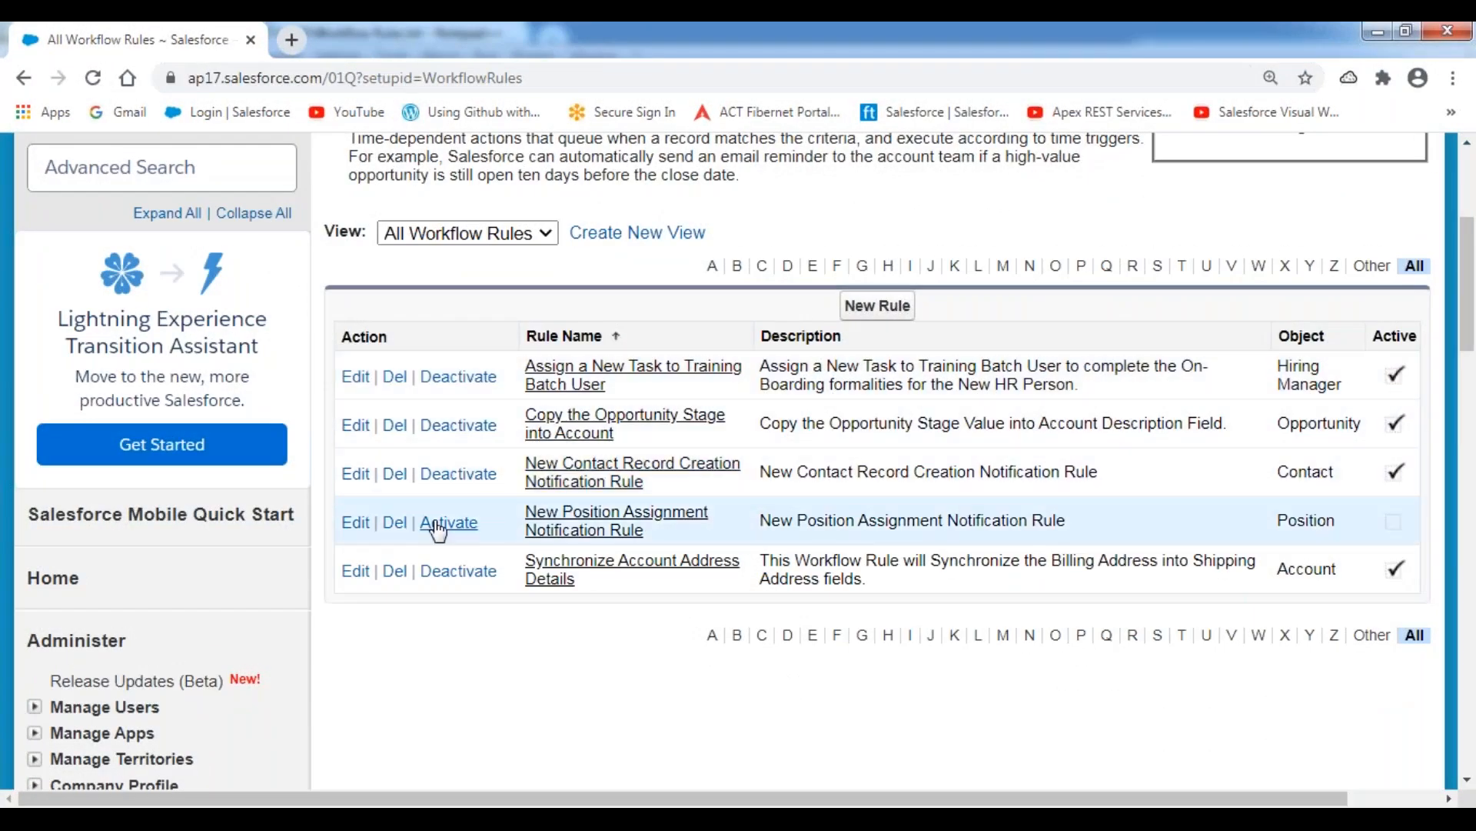
{"action": "left_click", "coordinate": [395, 523]}
{"action": "left_click", "coordinate": [842, 201]}
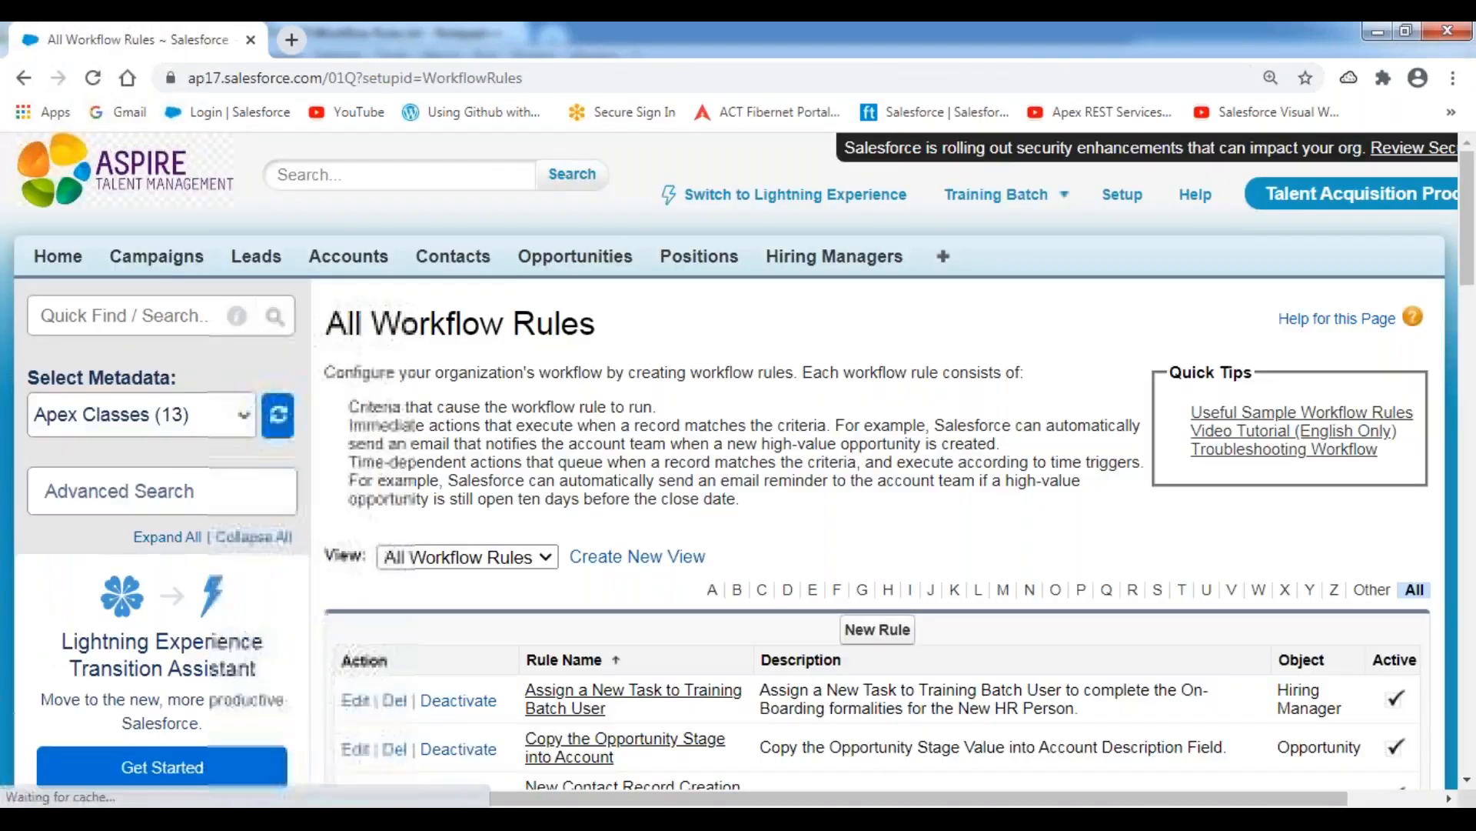
{"action": "scroll", "coordinate": [815, 436], "scroll_direction": "down", "scroll_amount": 4}
{"action": "scroll", "coordinate": [815, 436], "scroll_direction": "down", "scroll_amount": 2}
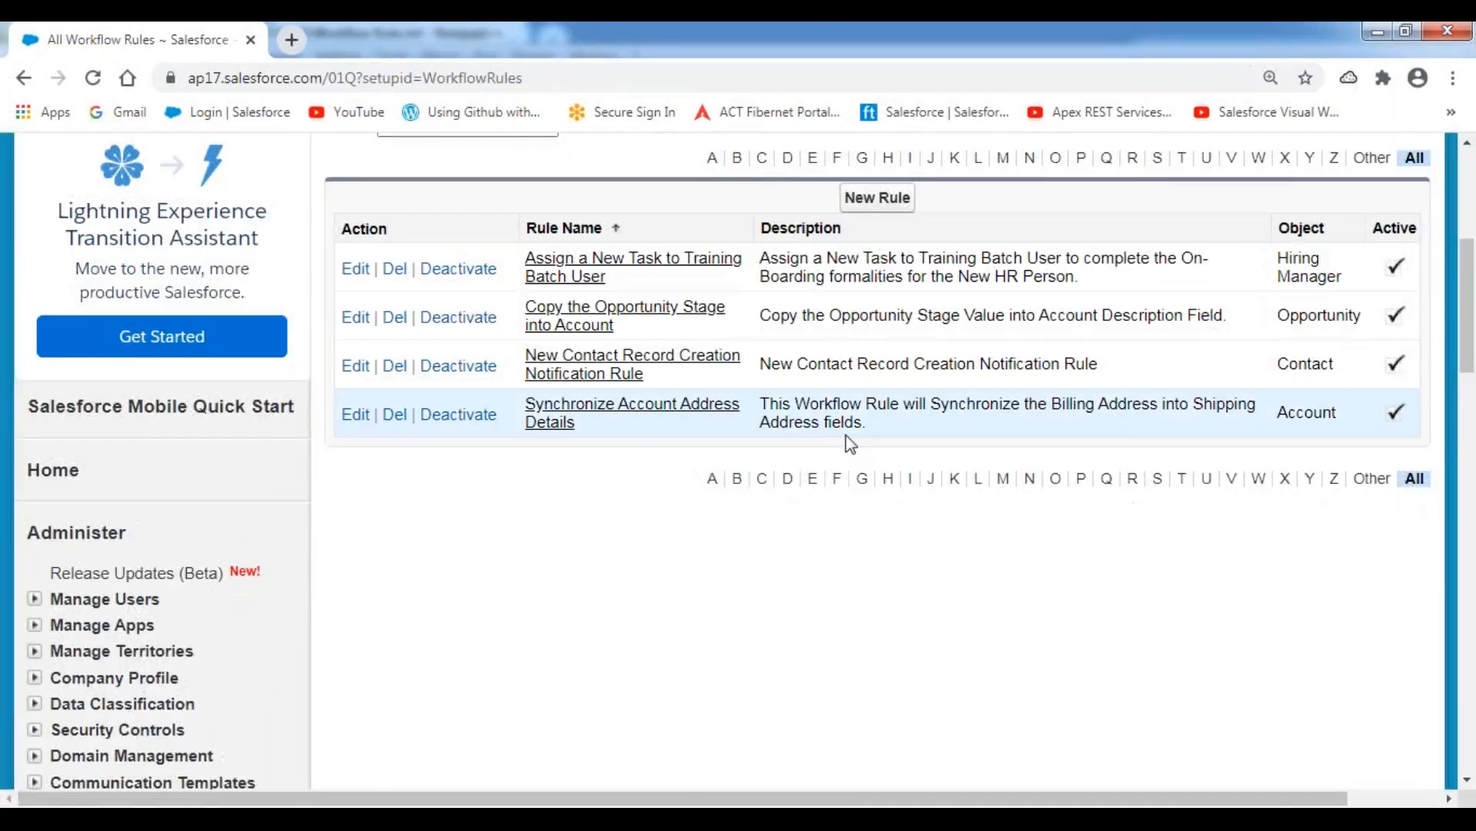
Start a new workflow rule and select Position as the object it applies to.
{"action": "scroll", "coordinate": [849, 531], "scroll_direction": "up", "scroll_amount": 2}
{"action": "scroll", "coordinate": [767, 402], "scroll_direction": "up", "scroll_amount": 1}
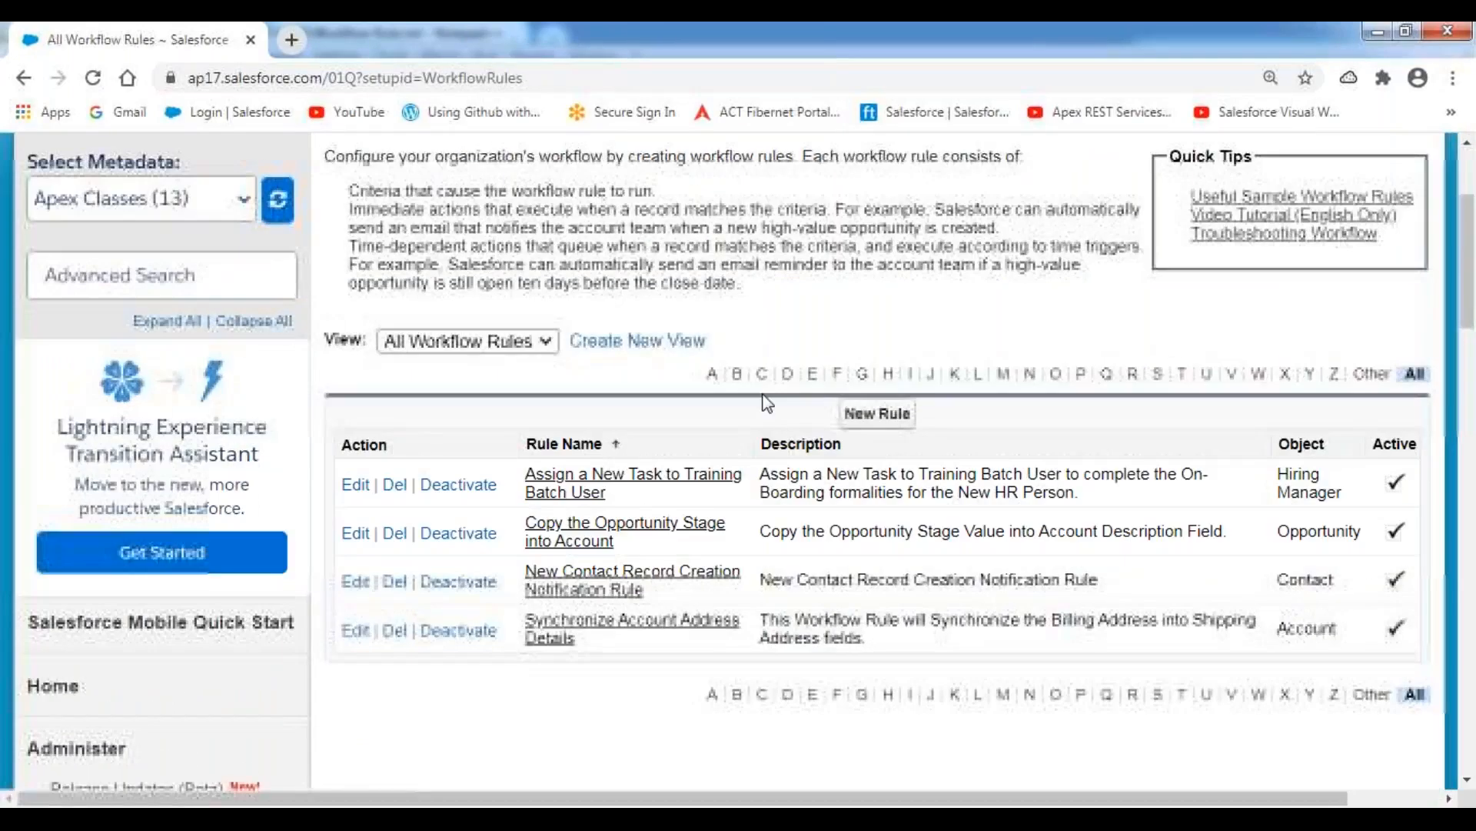
{"action": "left_click", "coordinate": [889, 421]}
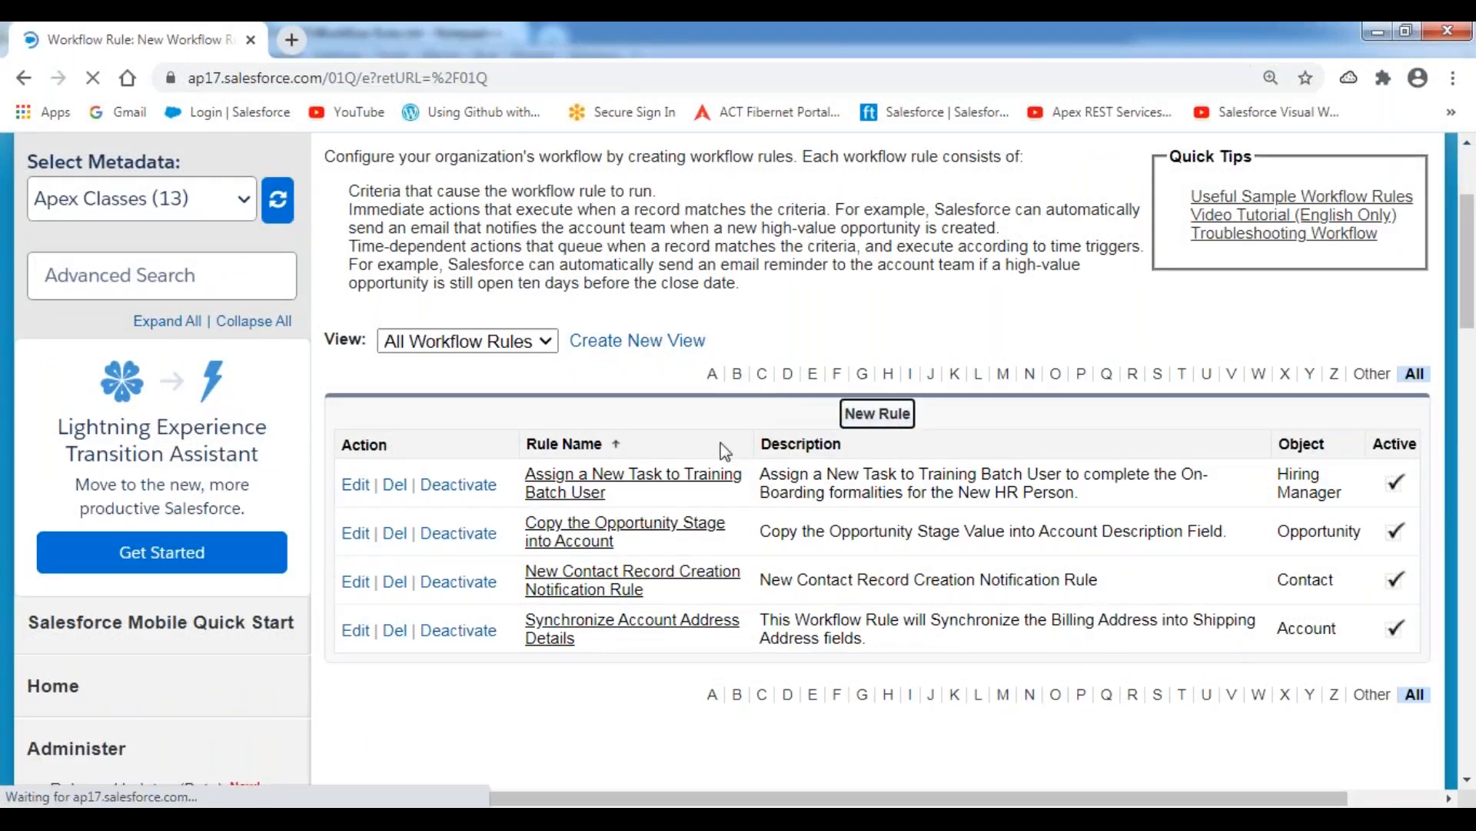
{"action": "scroll", "coordinate": [717, 451], "scroll_direction": "down", "scroll_amount": 3}
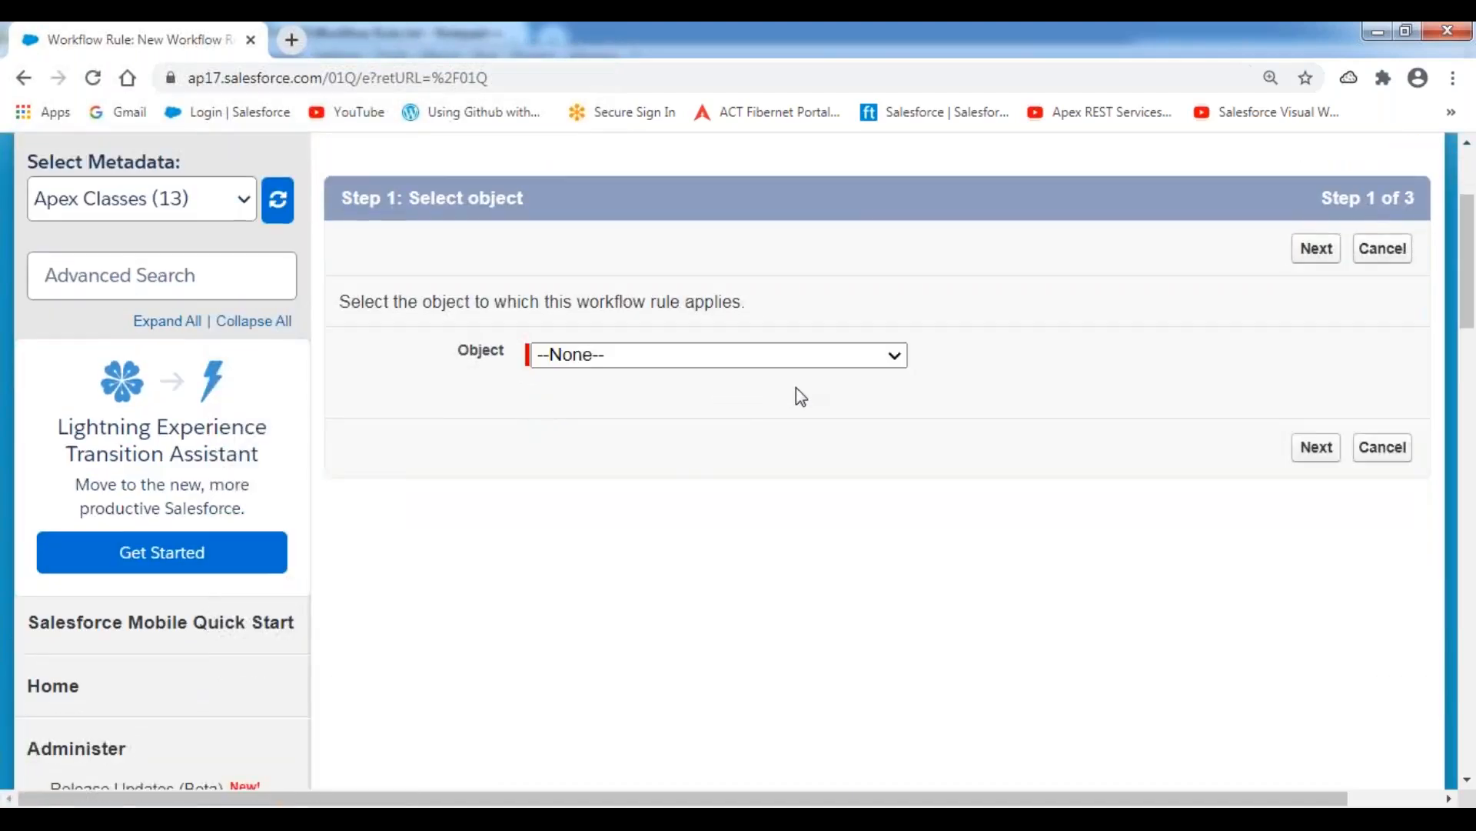
{"action": "left_click", "coordinate": [877, 362]}
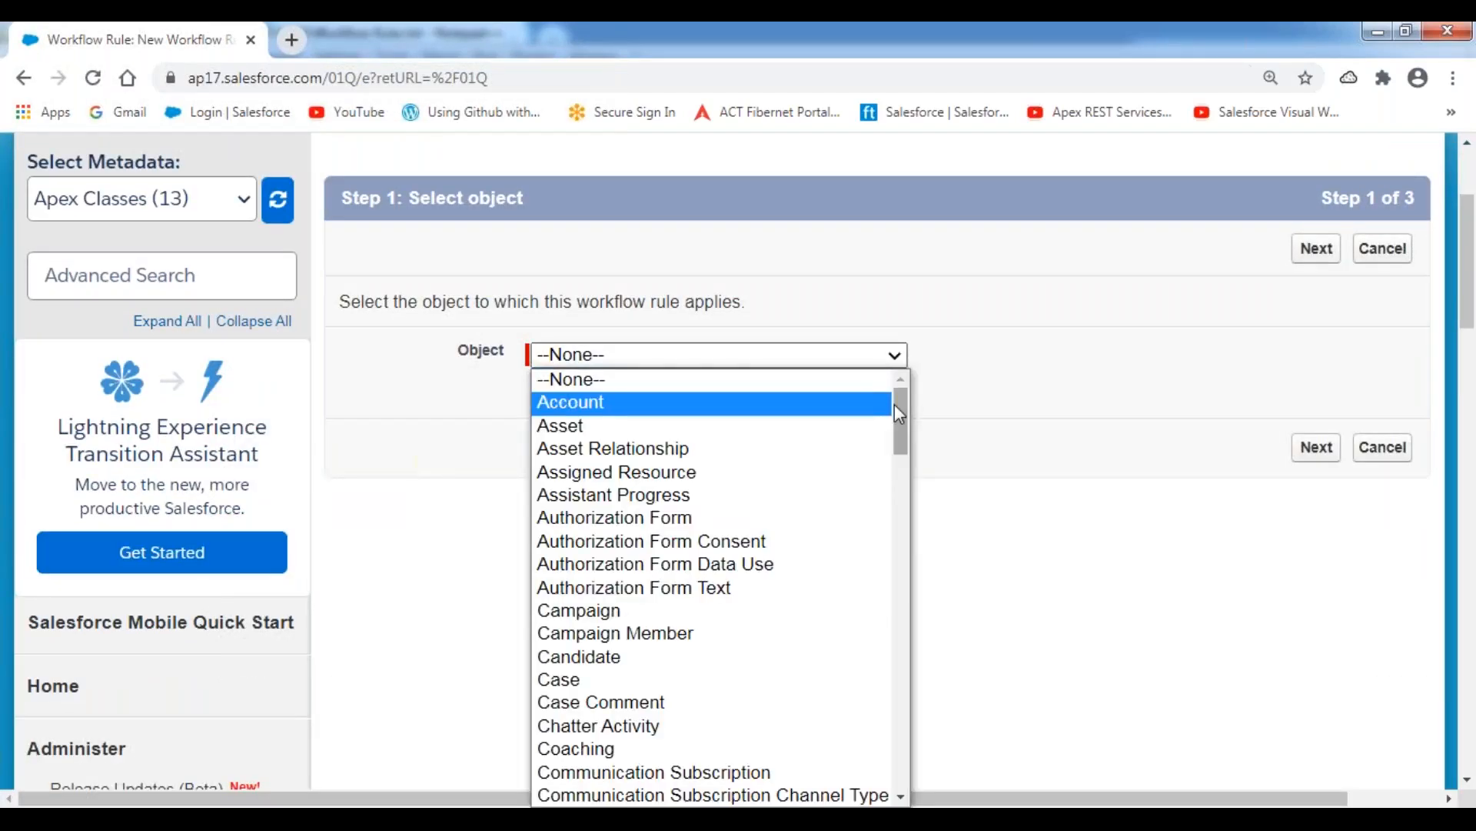
{"action": "left_click_drag", "start_coordinate": [895, 404], "coordinate": [945, 663]}
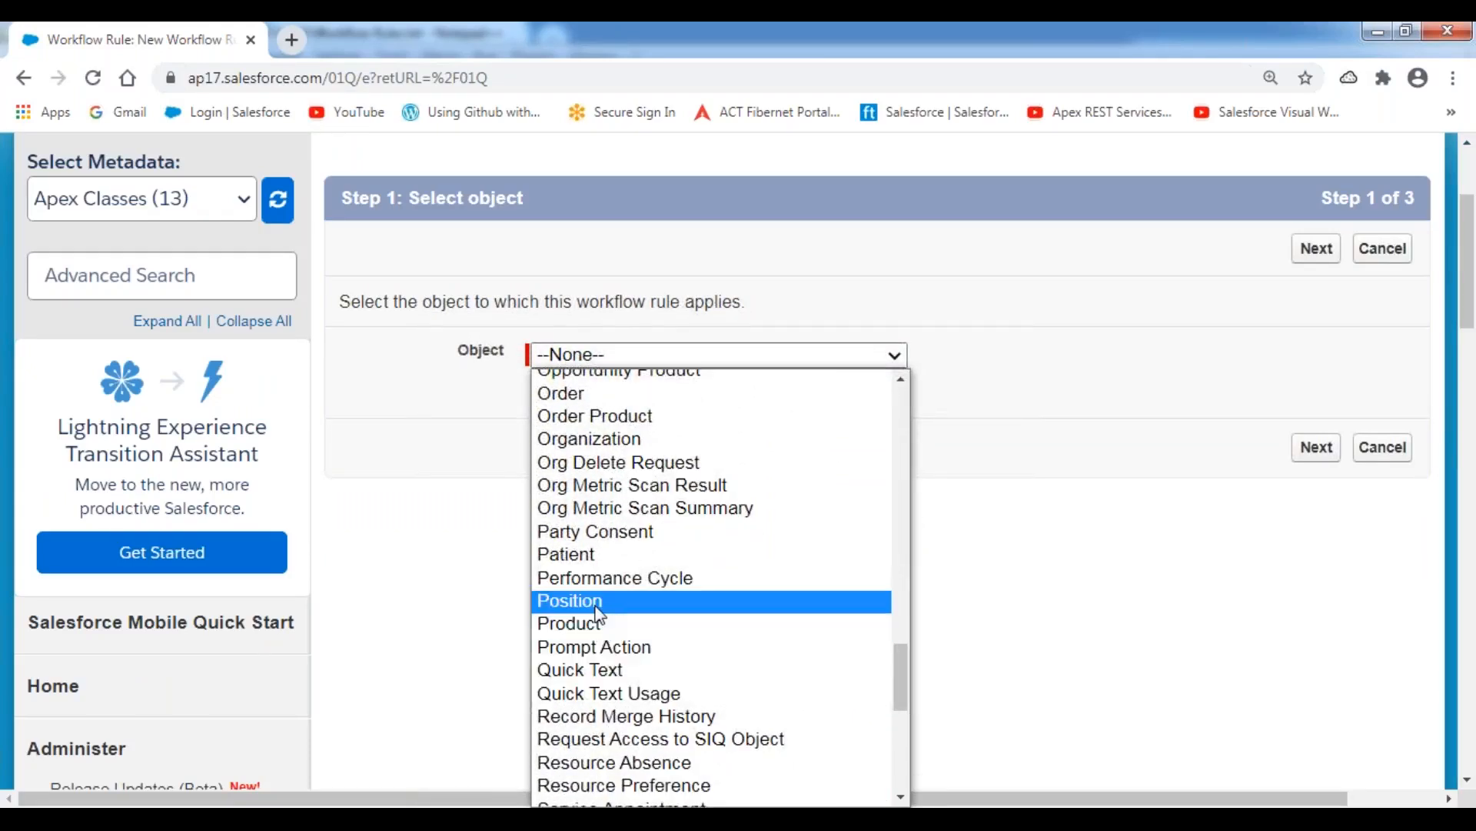
{"action": "left_click", "coordinate": [598, 612]}
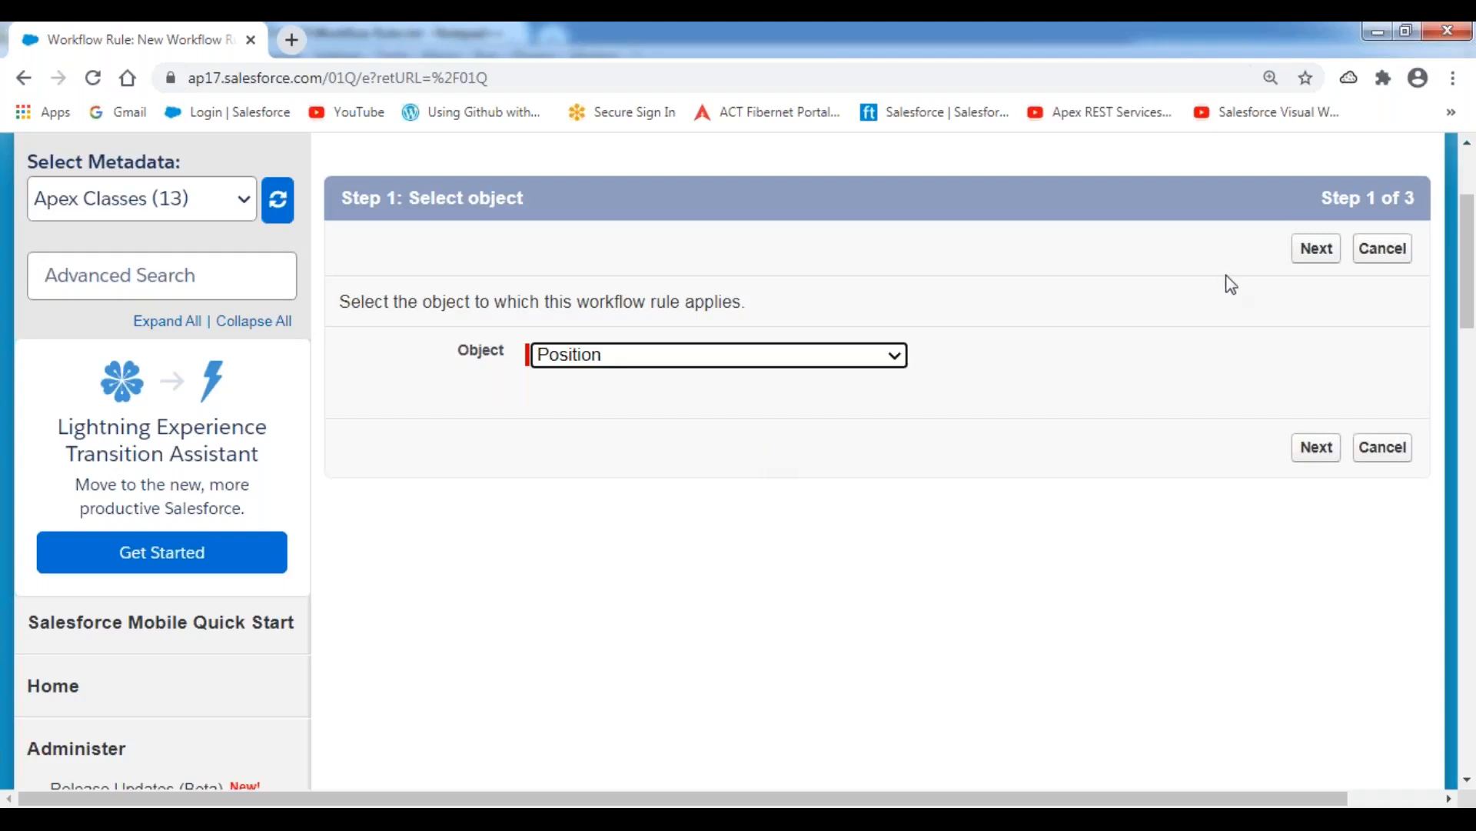
Continue to the rule configuration and name the rule "Forsys New Position Assignment Notification Rule".
{"action": "left_click", "coordinate": [1323, 252]}
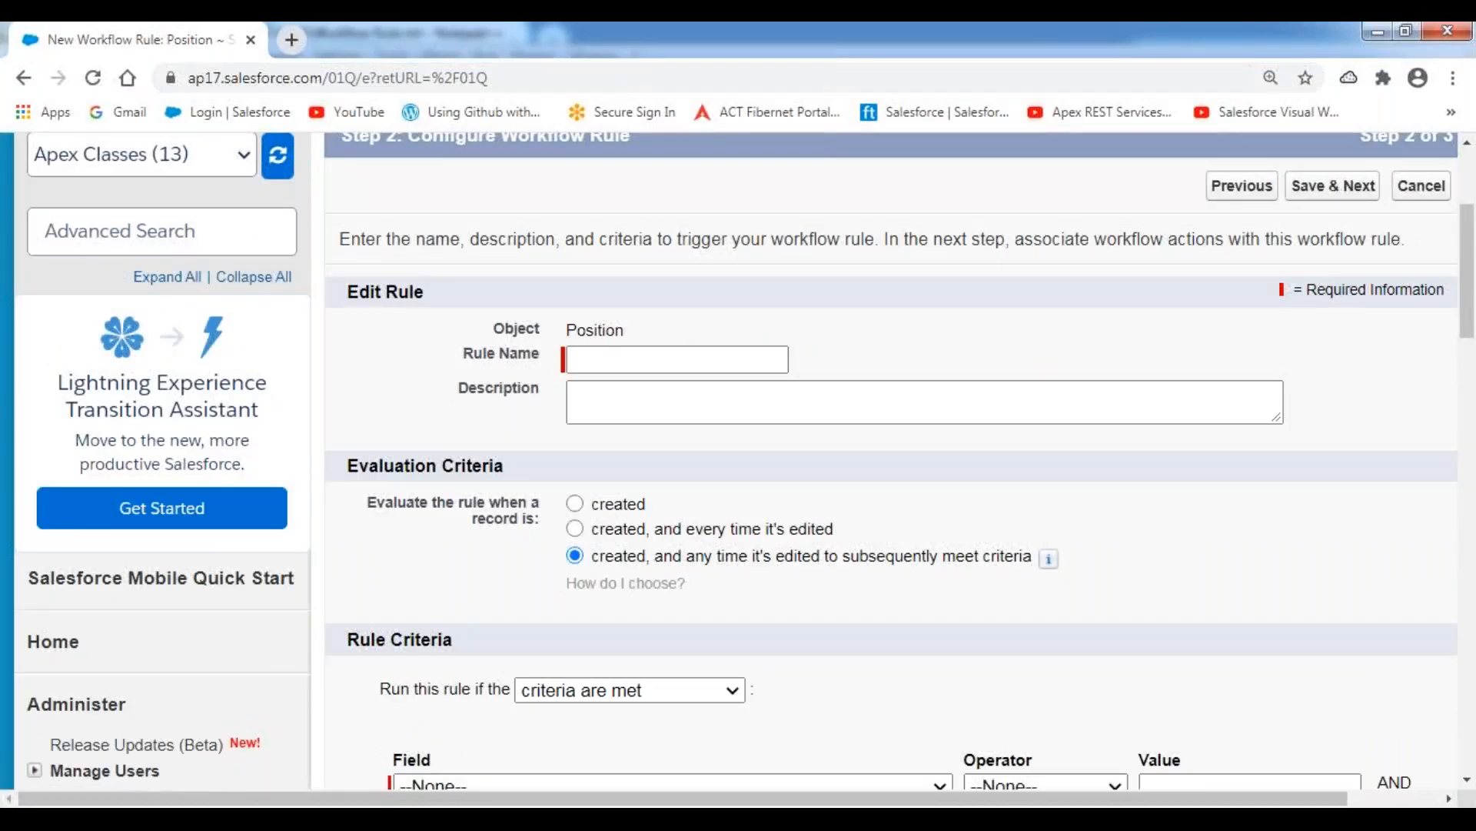
{"action": "scroll", "coordinate": [732, 461], "scroll_direction": "up", "scroll_amount": 2}
{"action": "left_click", "coordinate": [608, 470]}
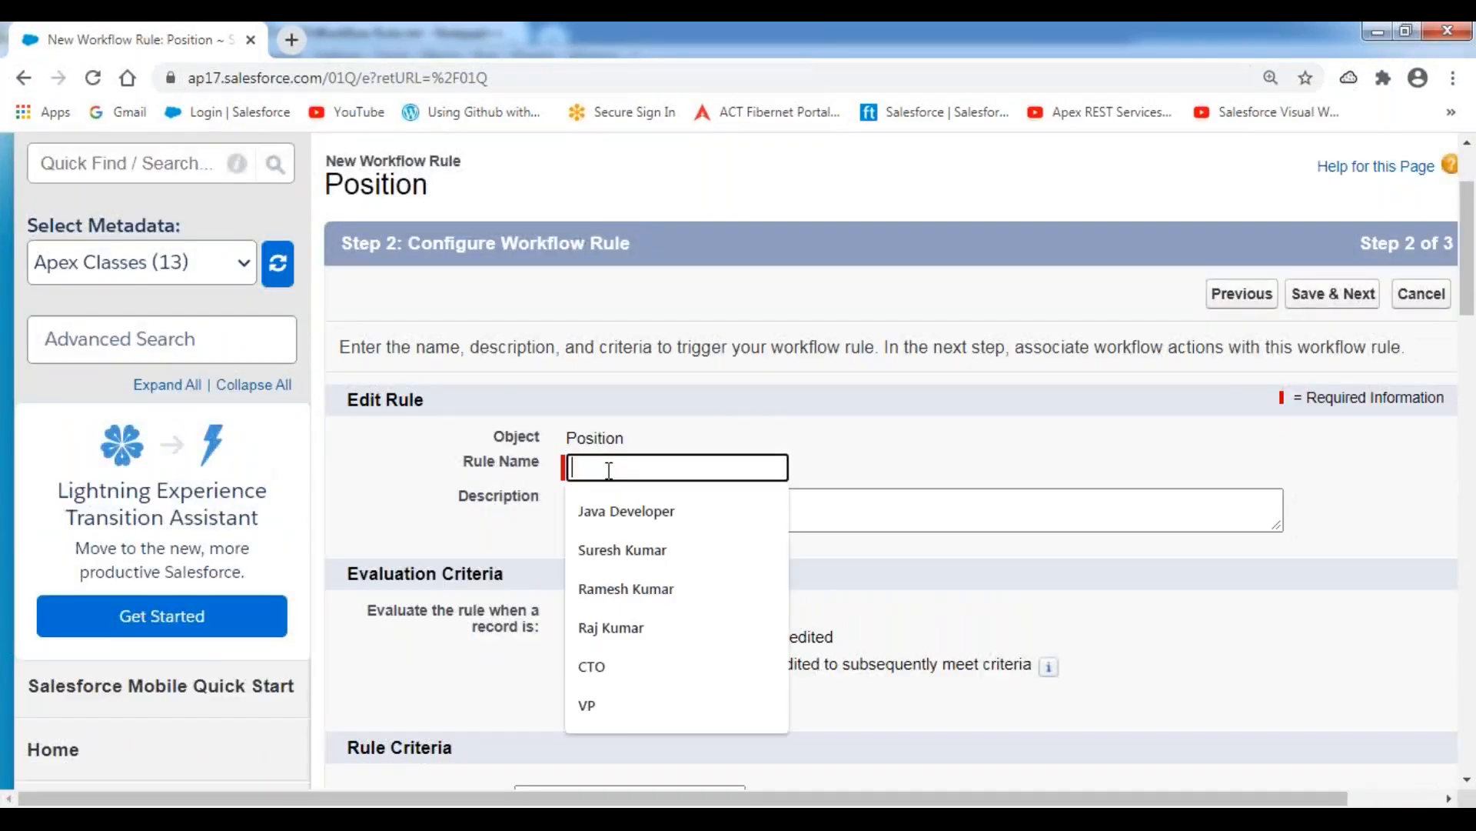
{"action": "type", "text": "Fory"}
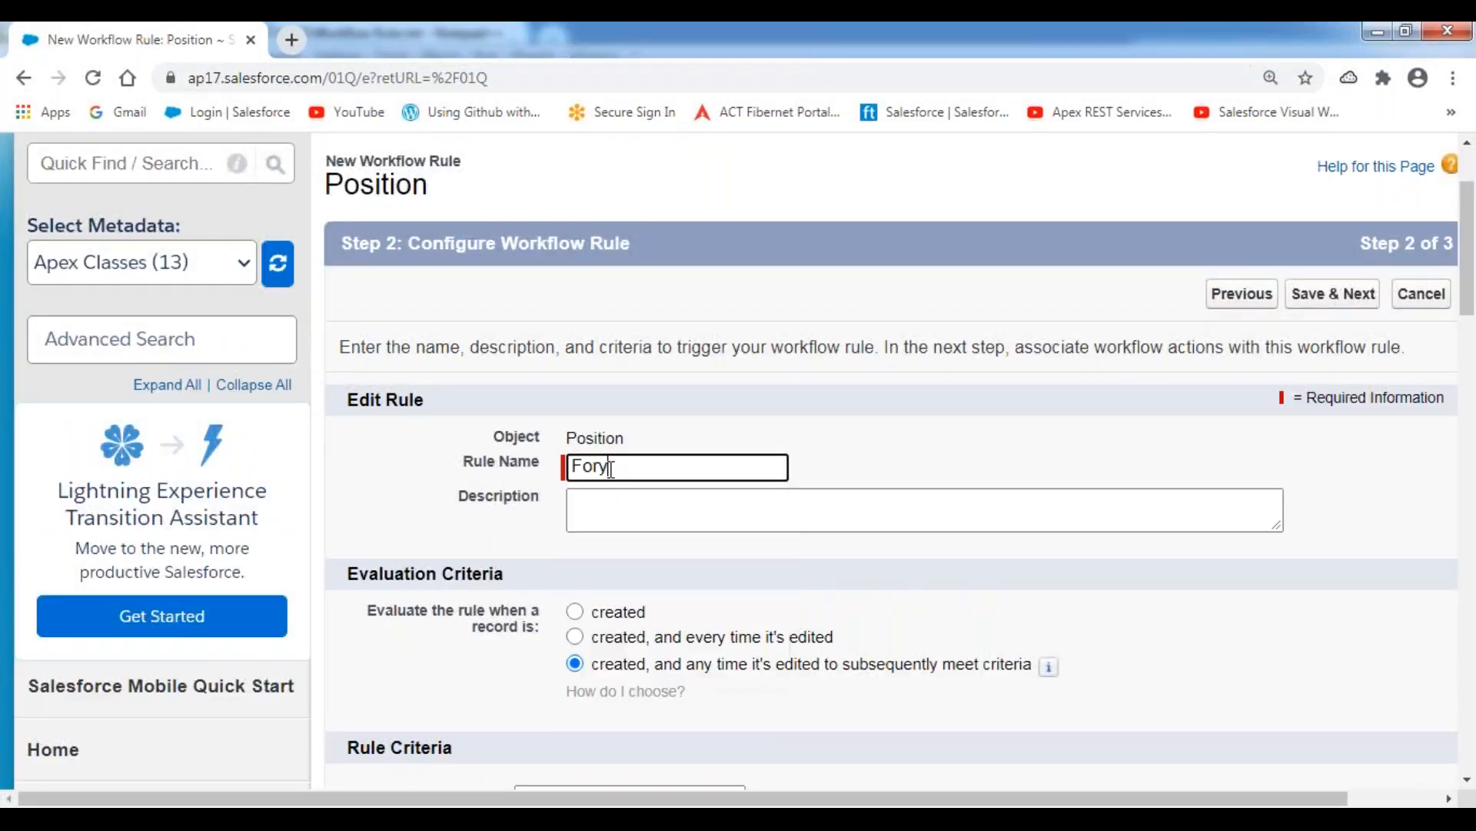
{"action": "key", "text": "BackSpace"}
{"action": "type", "text": "sys "}
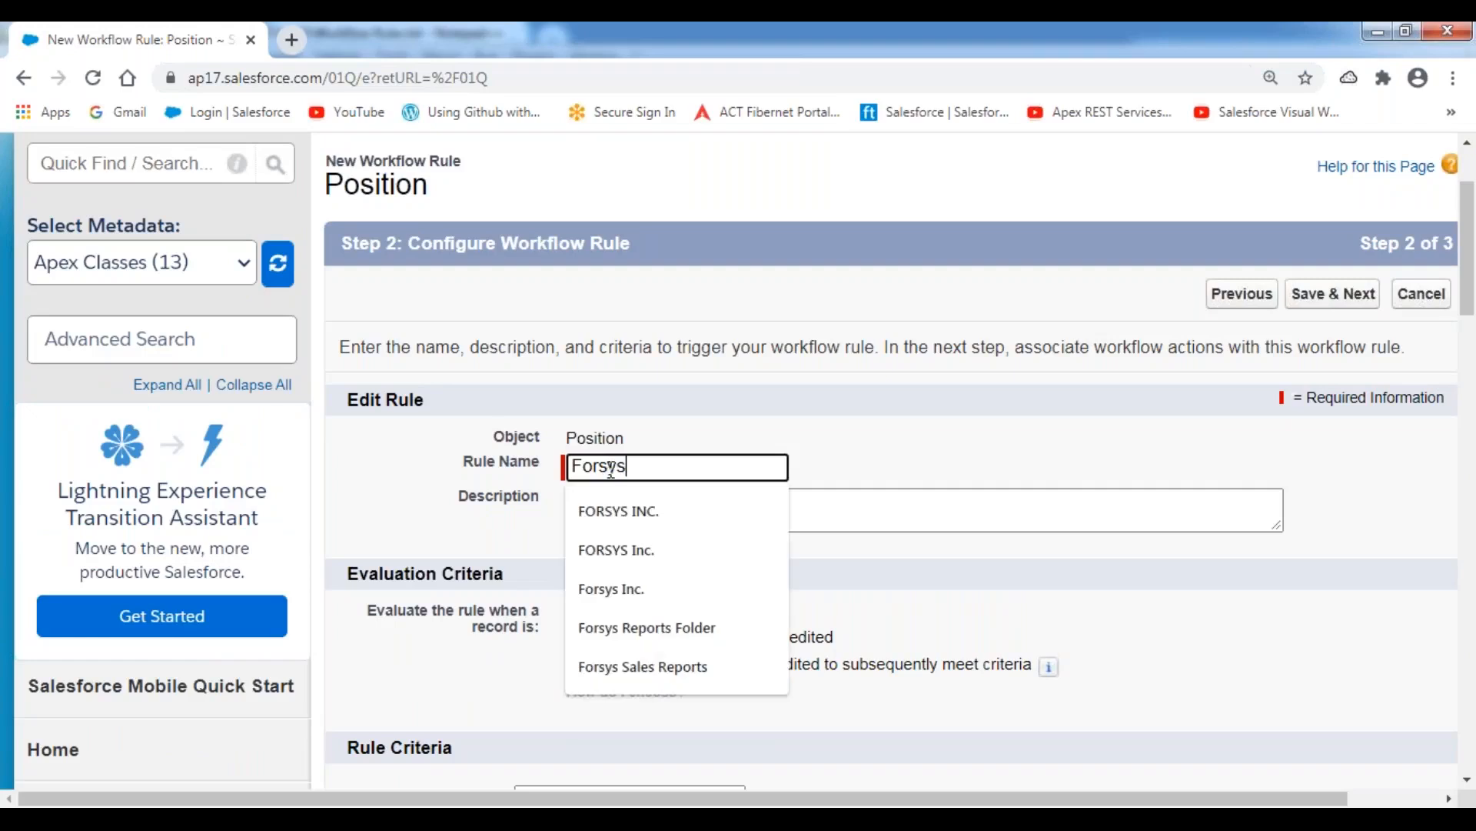
{"action": "type", "text": "New "}
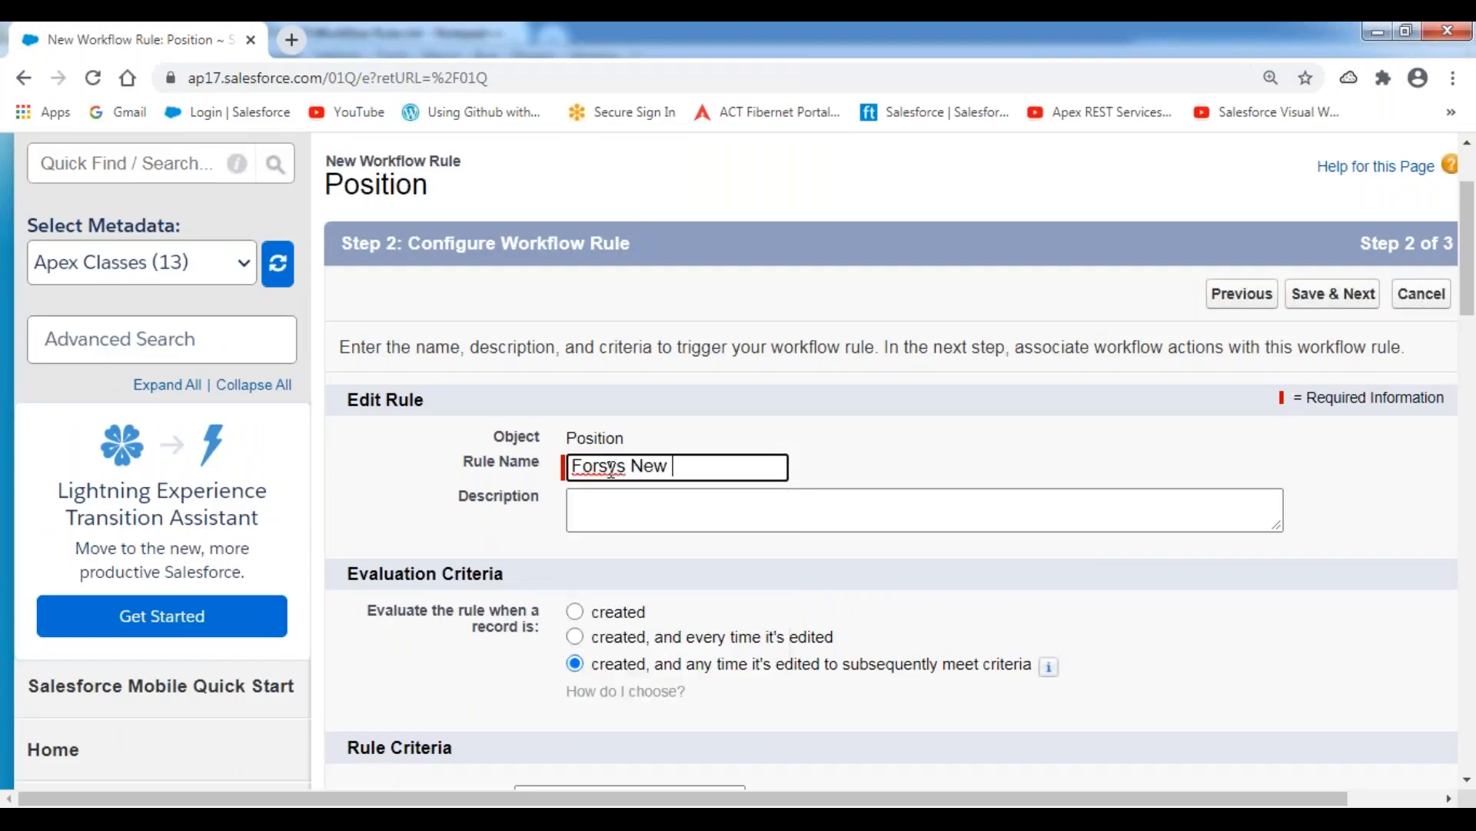
{"action": "type", "text": "Position Assignment "}
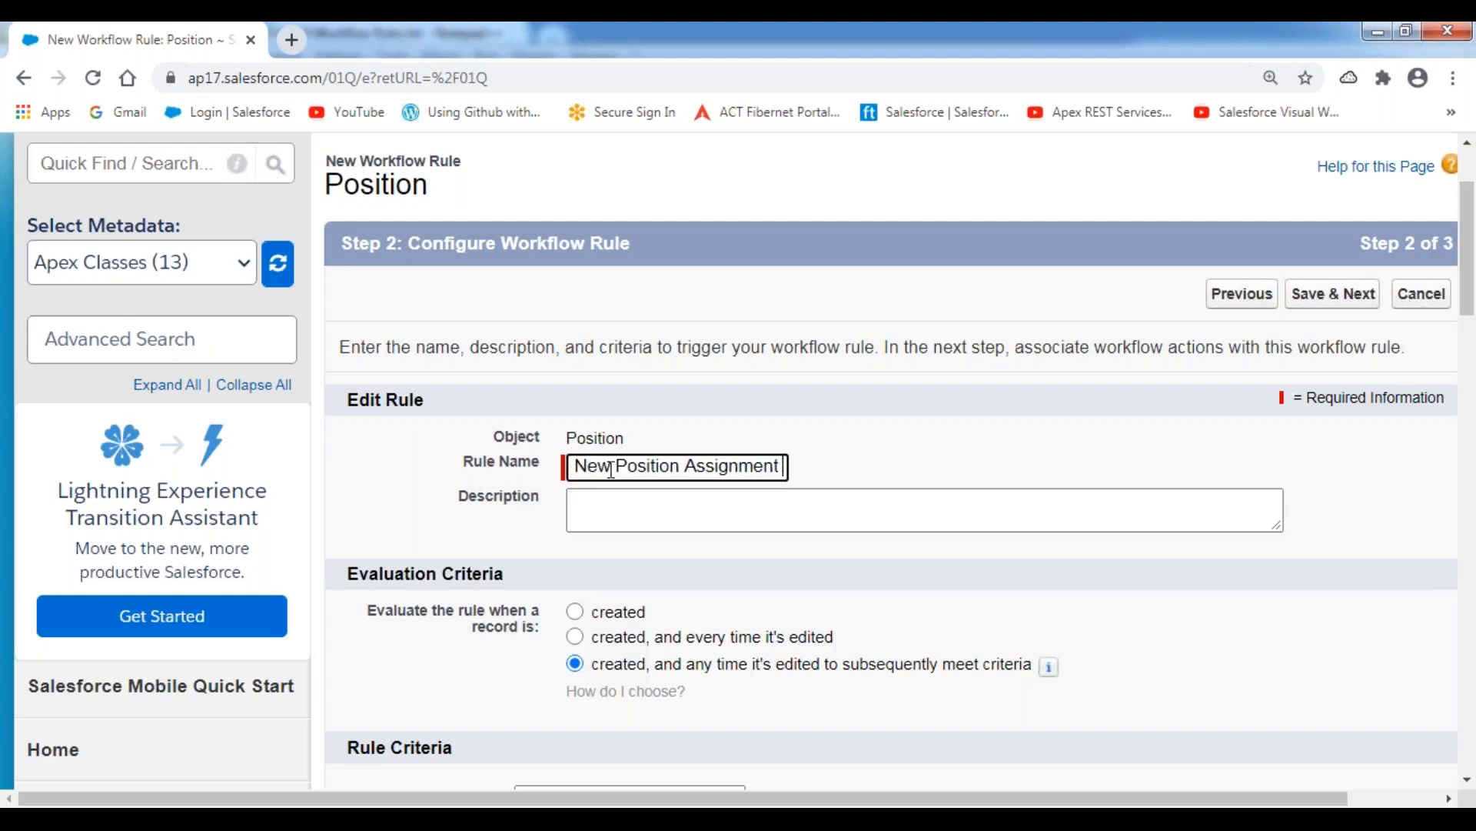
{"action": "type", "text": "Notification"}
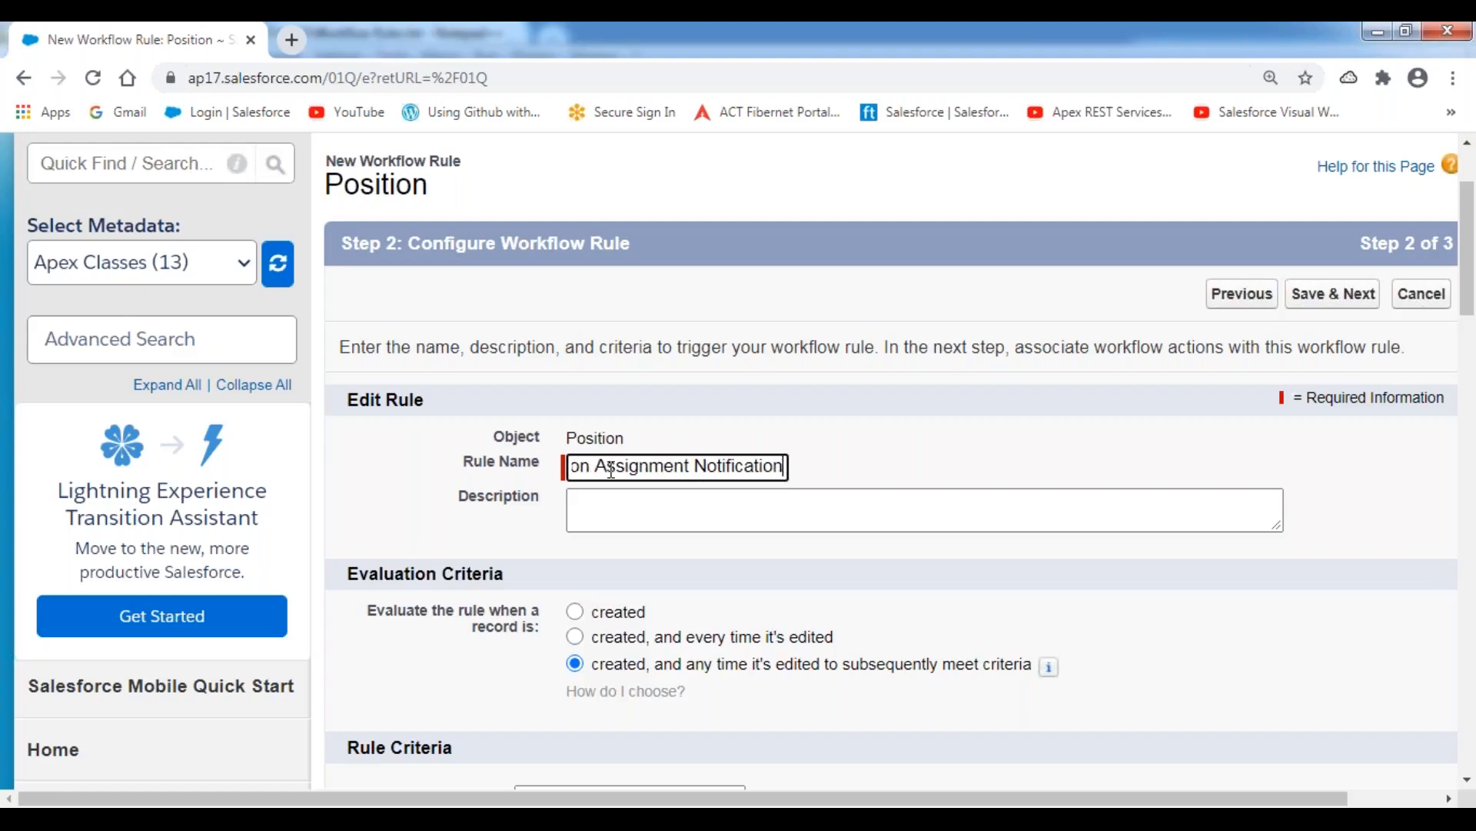
{"action": "type", "text": " Rule"}
Copy the rule name into the description, so it reads "Forsys New Position Assignment Notification Rule".
{"action": "key", "text": "ctrl+a"}
{"action": "key", "text": "ctrl+c"}
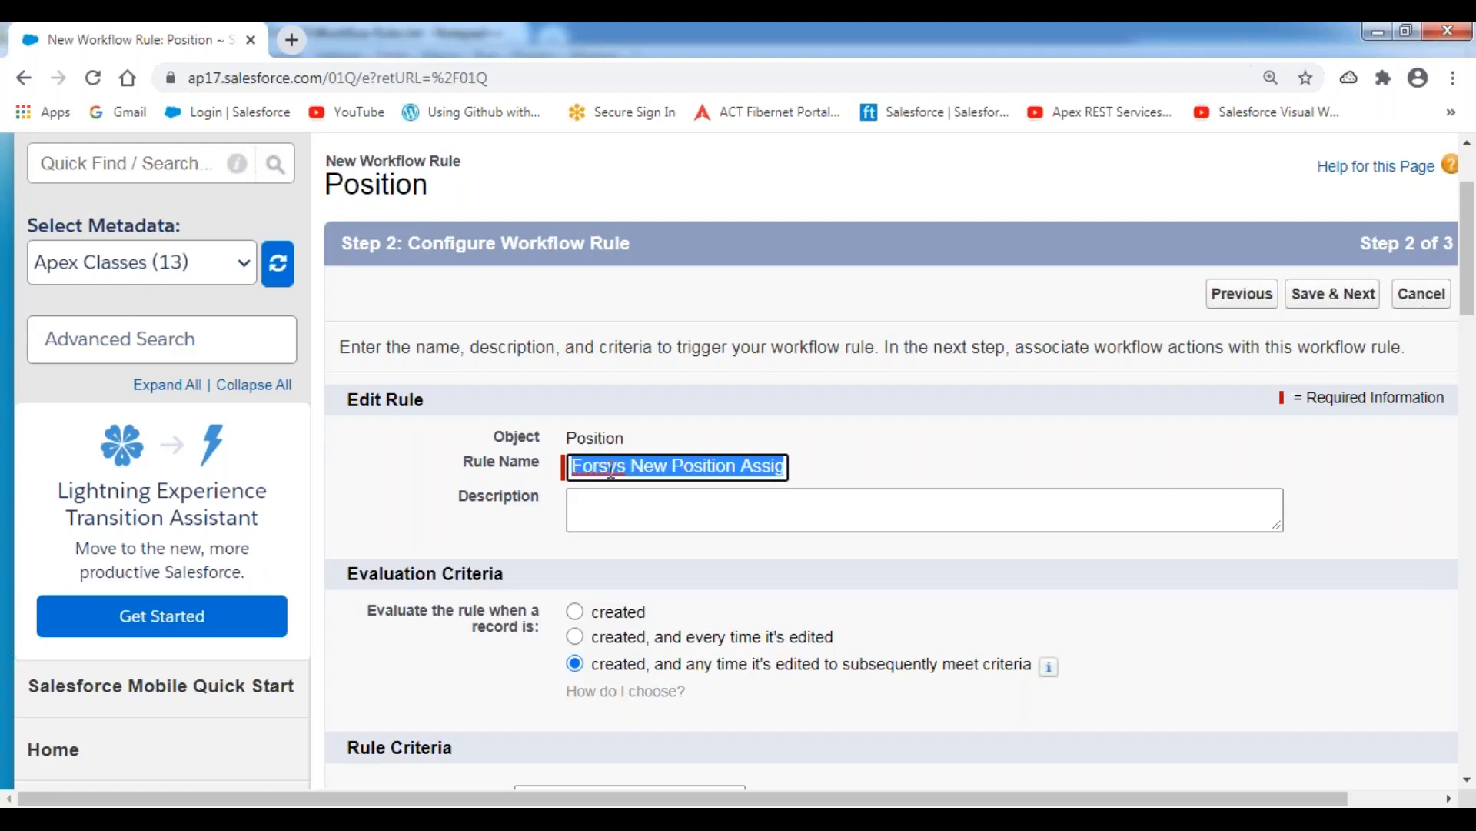
{"action": "key", "text": "Tab"}
{"action": "key", "text": "ctrl+v"}
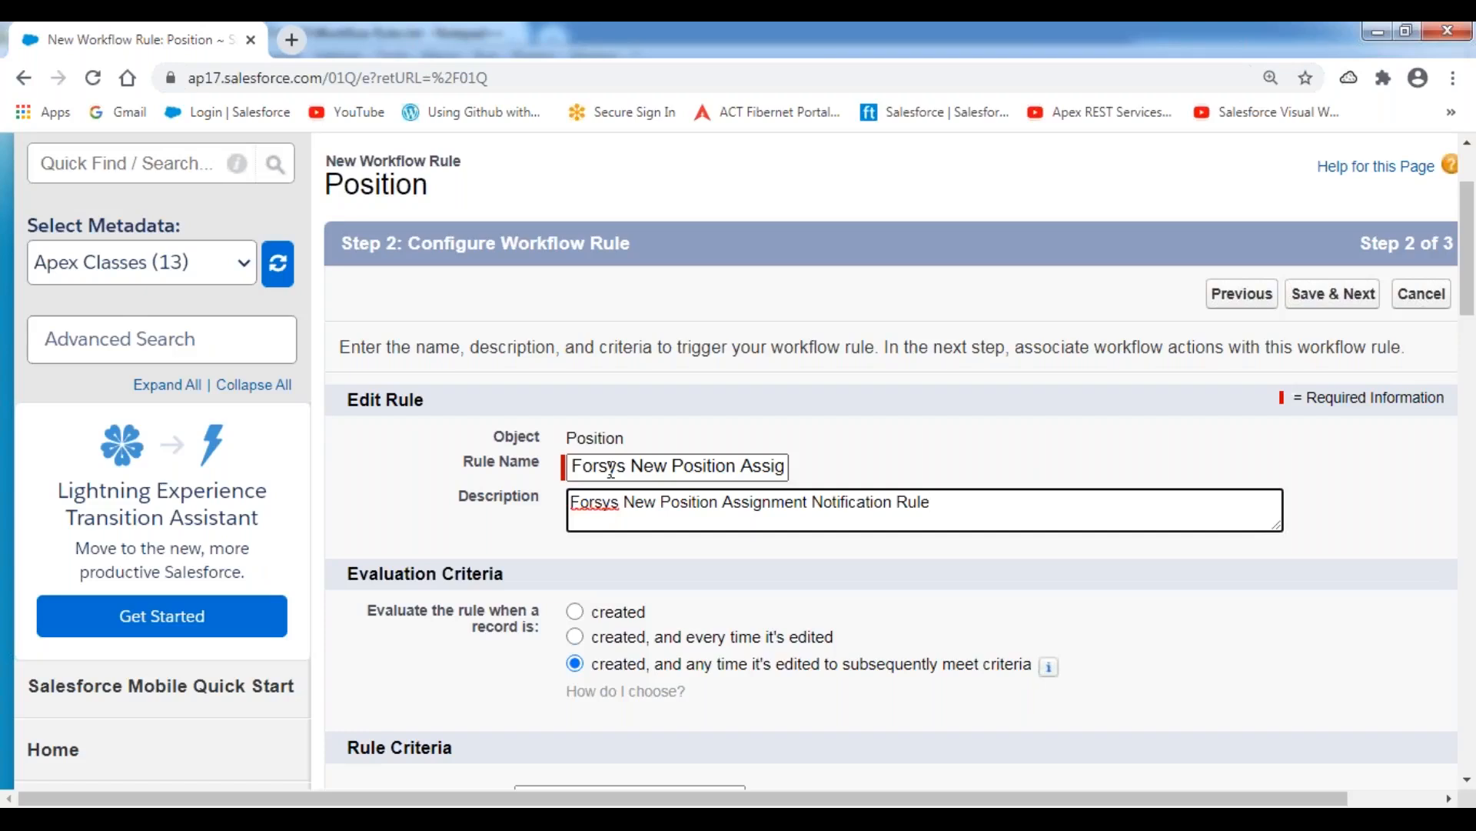
Compare the evaluation criteria options for time-dependent action support and set the rule to evaluate when a record is created.
{"action": "scroll", "coordinate": [582, 400], "scroll_direction": "down", "scroll_amount": 4}
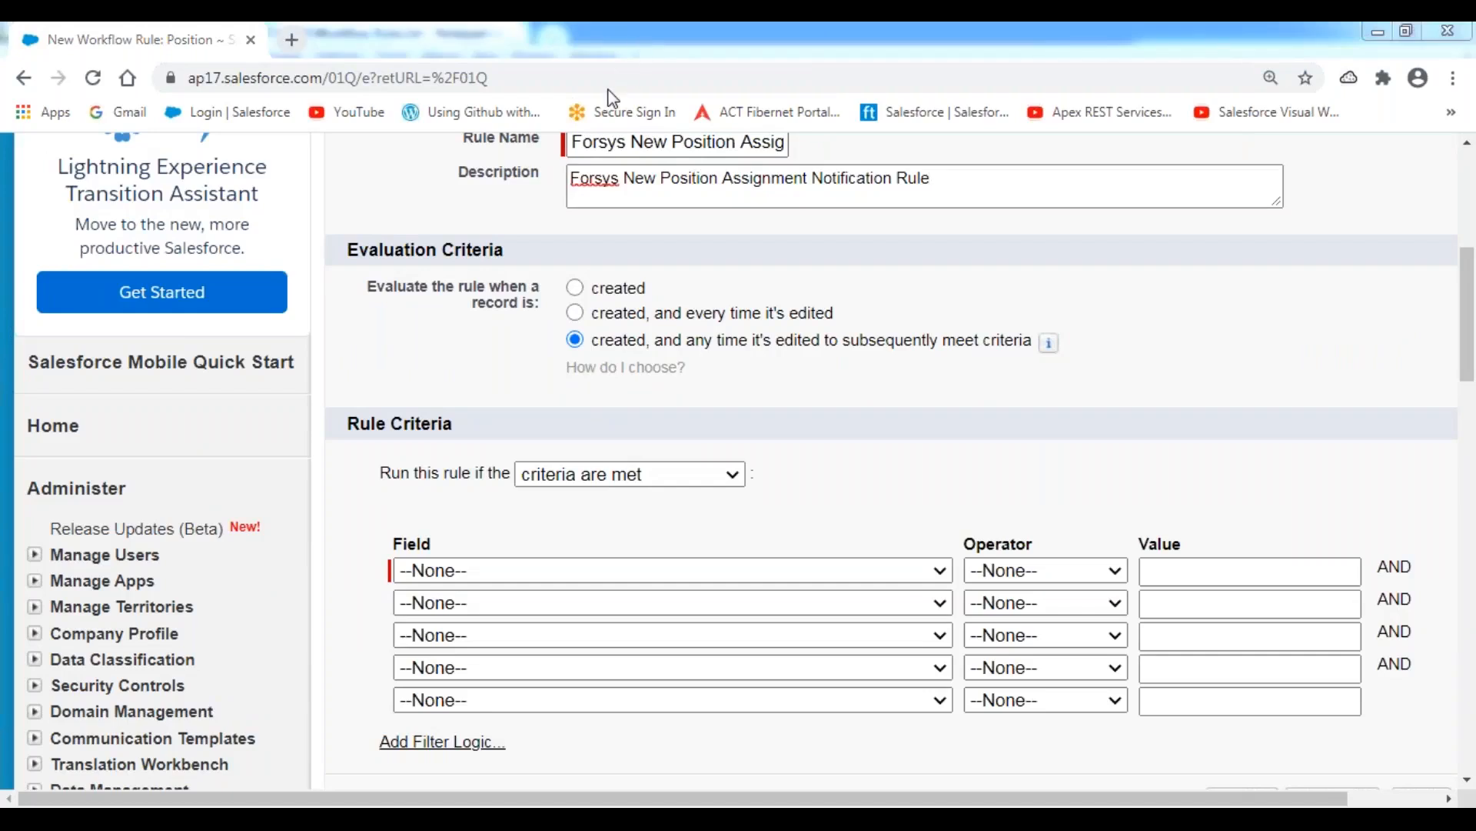
{"action": "mouse_move", "coordinate": [555, 271]}
{"action": "left_mouse_down"}
{"action": "mouse_move", "coordinate": [554, 373]}
{"action": "mouse_move", "coordinate": [1082, 376]}
{"action": "mouse_move", "coordinate": [1077, 270]}
{"action": "mouse_move", "coordinate": [547, 272]}
{"action": "left_mouse_up"}
{"action": "left_click", "coordinate": [576, 288]}
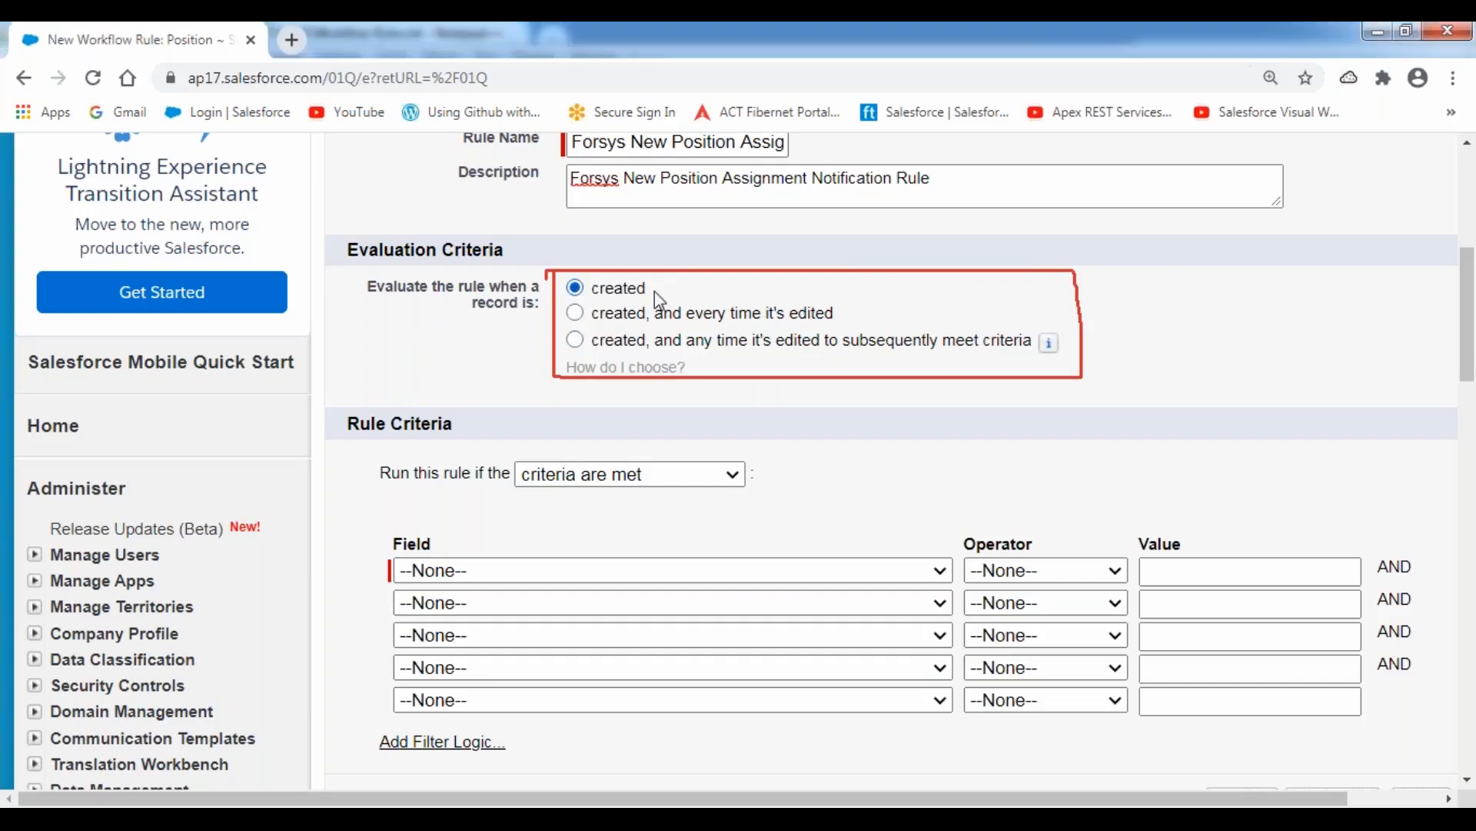
{"action": "left_click", "coordinate": [576, 343]}
{"action": "left_click", "coordinate": [575, 313]}
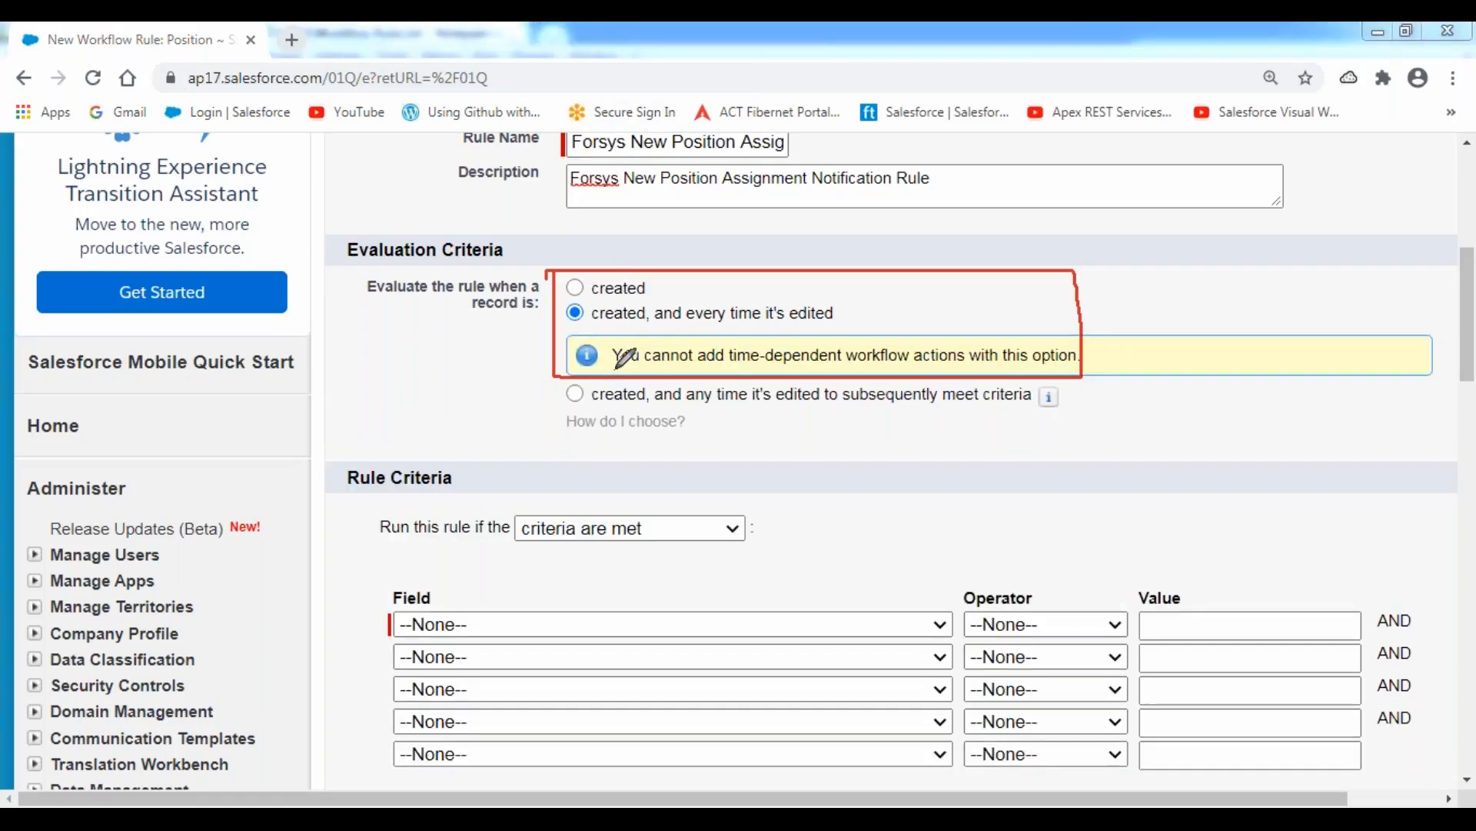
{"action": "left_click_drag", "start_coordinate": [627, 366], "coordinate": [1076, 369]}
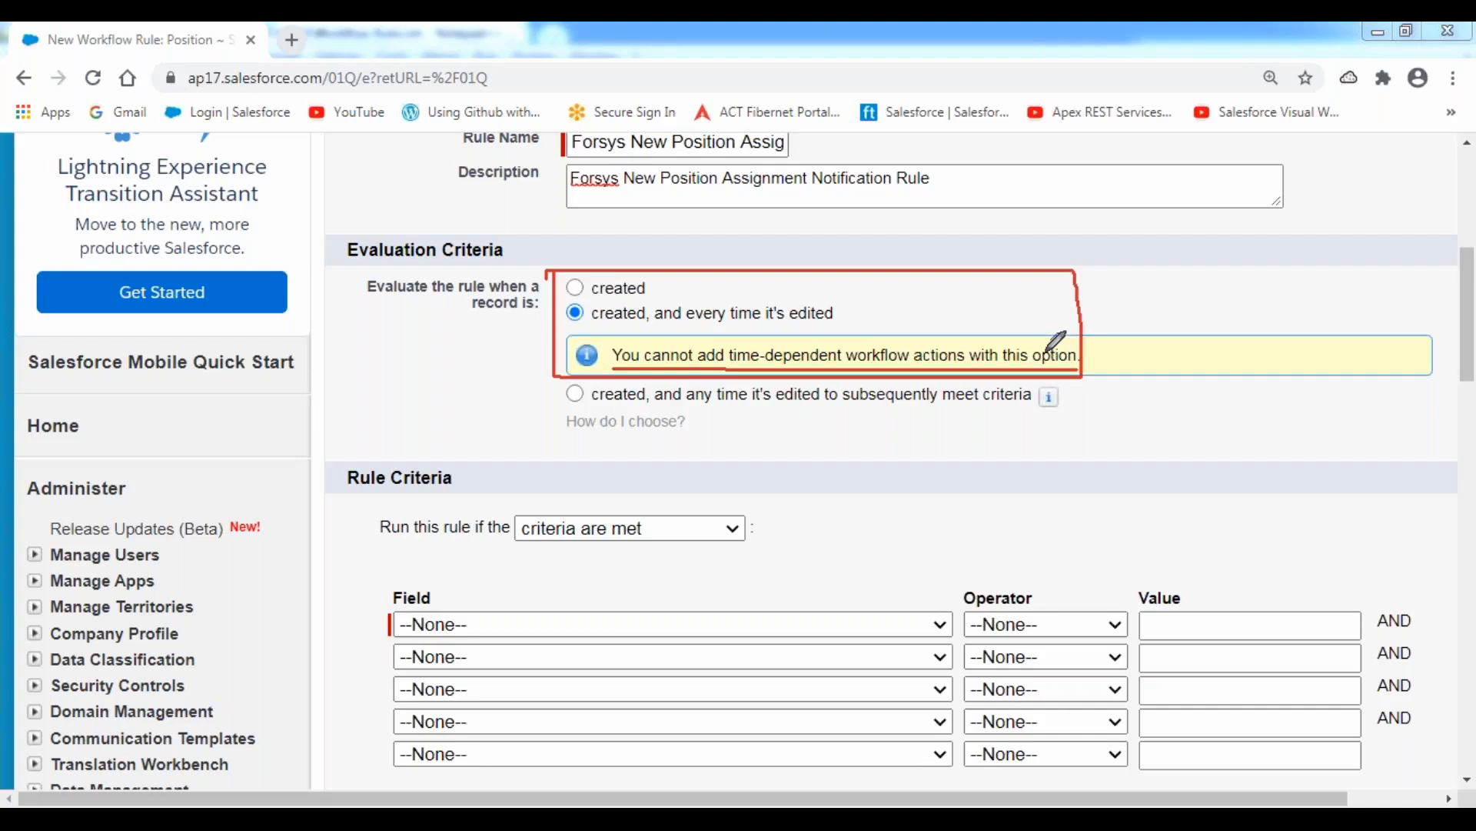
{"action": "mouse_move", "coordinate": [596, 322]}
{"action": "left_mouse_down"}
{"action": "mouse_move", "coordinate": [845, 329]}
{"action": "mouse_move", "coordinate": [844, 309]}
{"action": "mouse_move", "coordinate": [746, 286]}
{"action": "mouse_move", "coordinate": [619, 286]}
{"action": "mouse_move", "coordinate": [599, 289]}
{"action": "mouse_move", "coordinate": [597, 326]}
{"action": "left_mouse_up"}
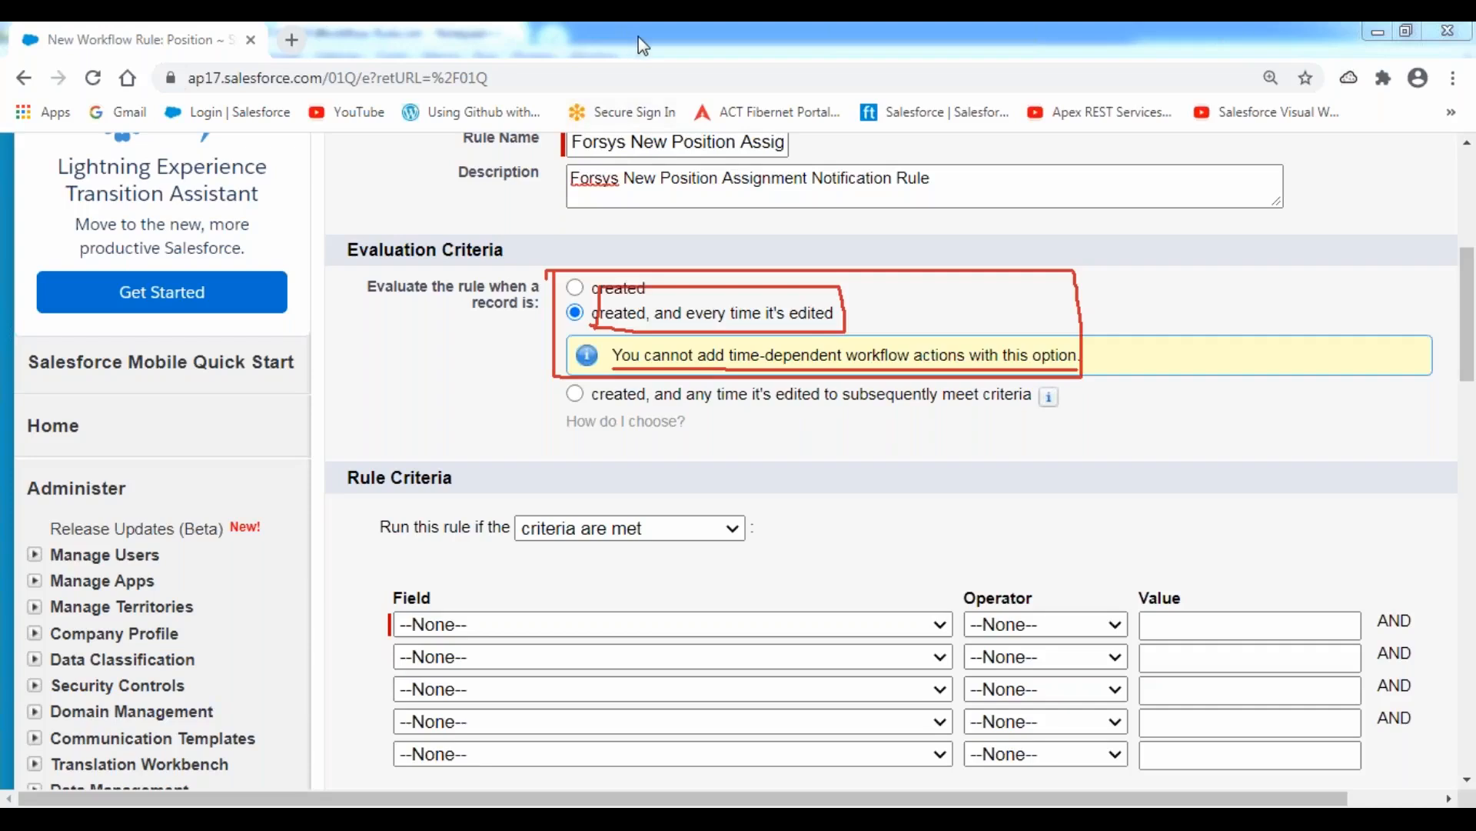
{"action": "left_click", "coordinate": [574, 290]}
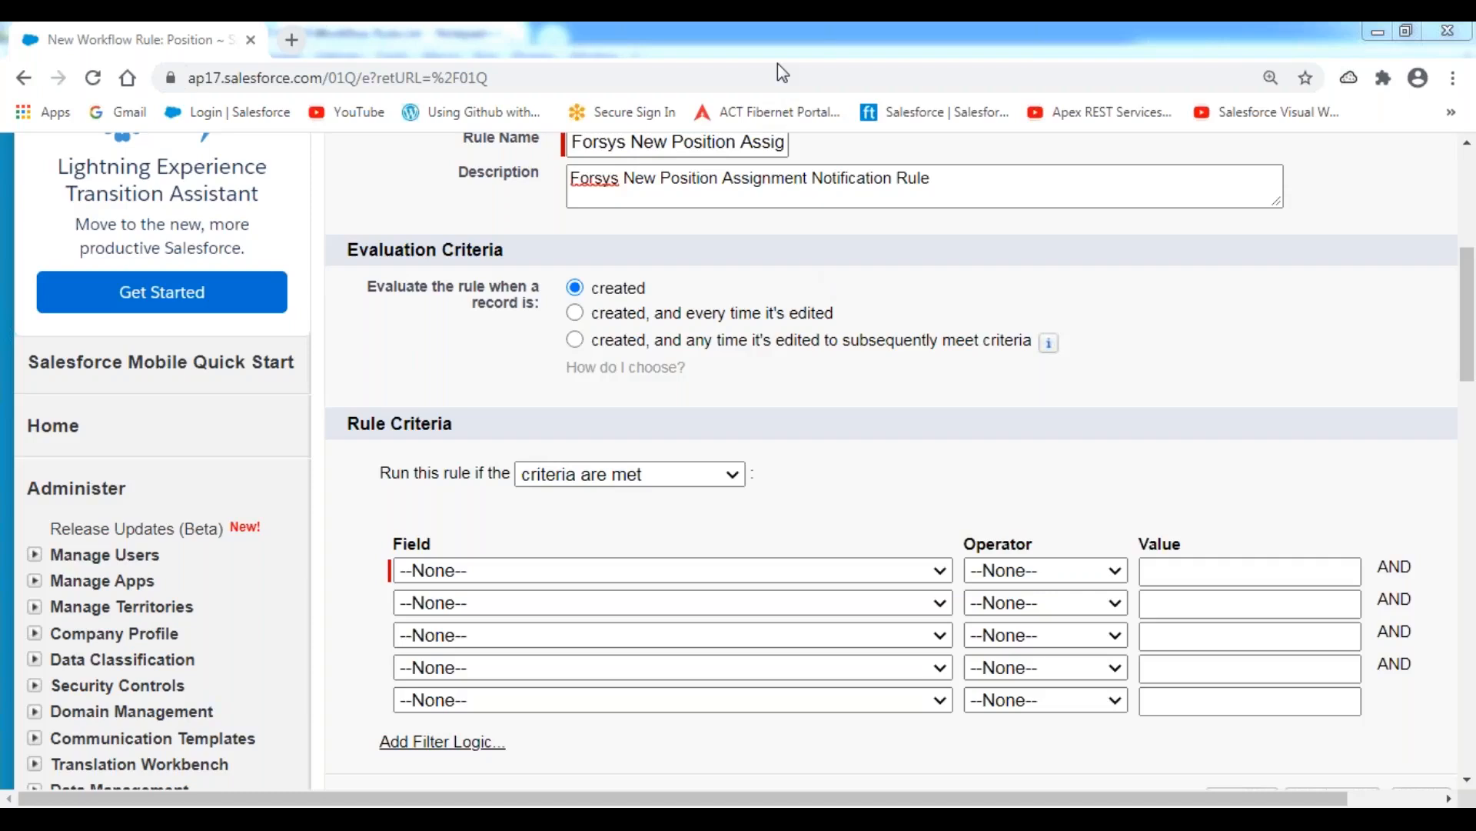
{"action": "left_click", "coordinate": [466, 277]}
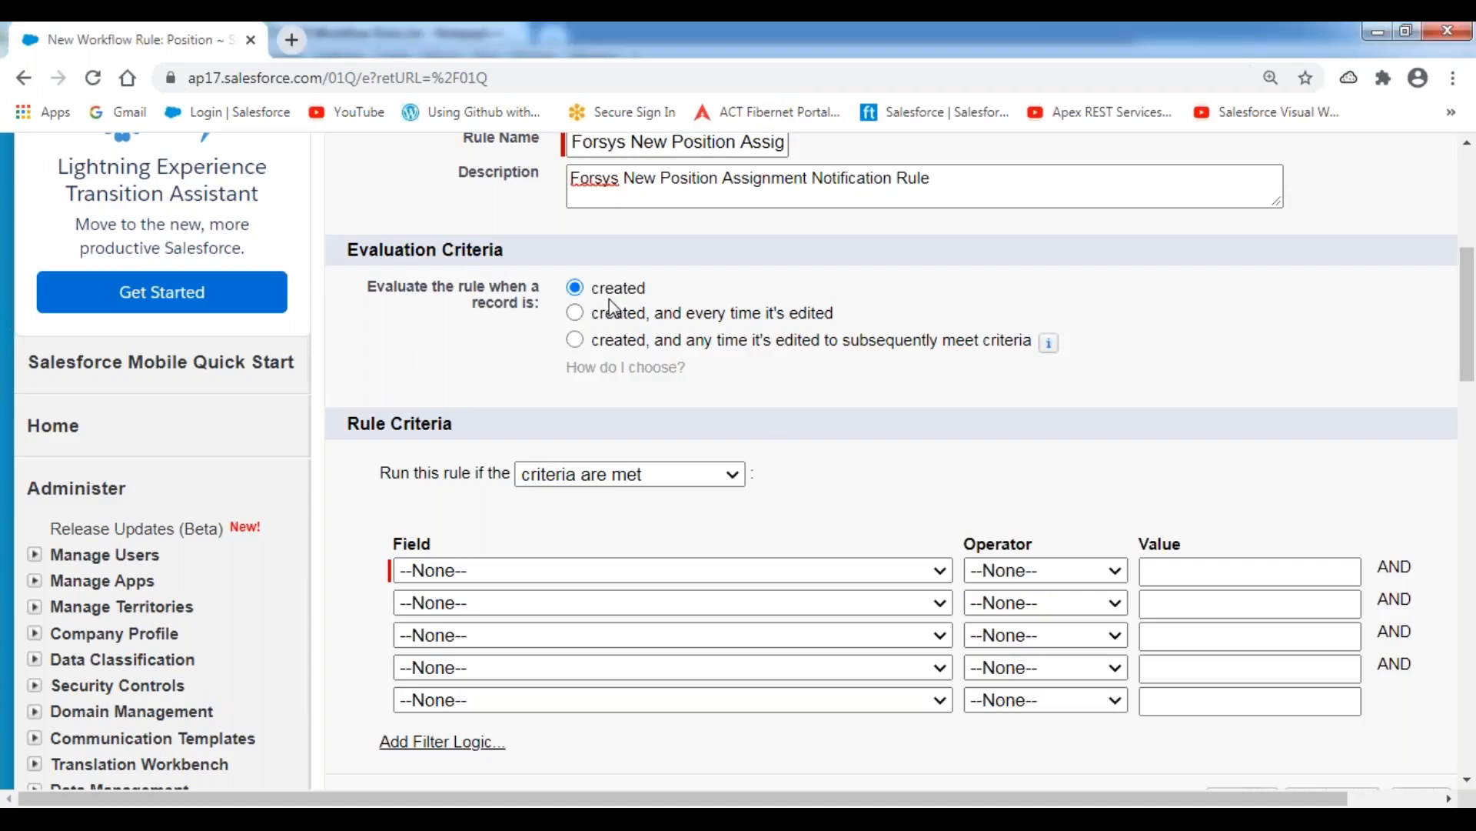
Check the rule conditions in the Workflow Rules.txt notes and add the first criterion, Position: Milestone Date not equal to blank.
{"action": "scroll", "coordinate": [895, 418], "scroll_direction": "down", "scroll_amount": 1}
{"action": "scroll", "coordinate": [896, 417], "scroll_direction": "down", "scroll_amount": 2}
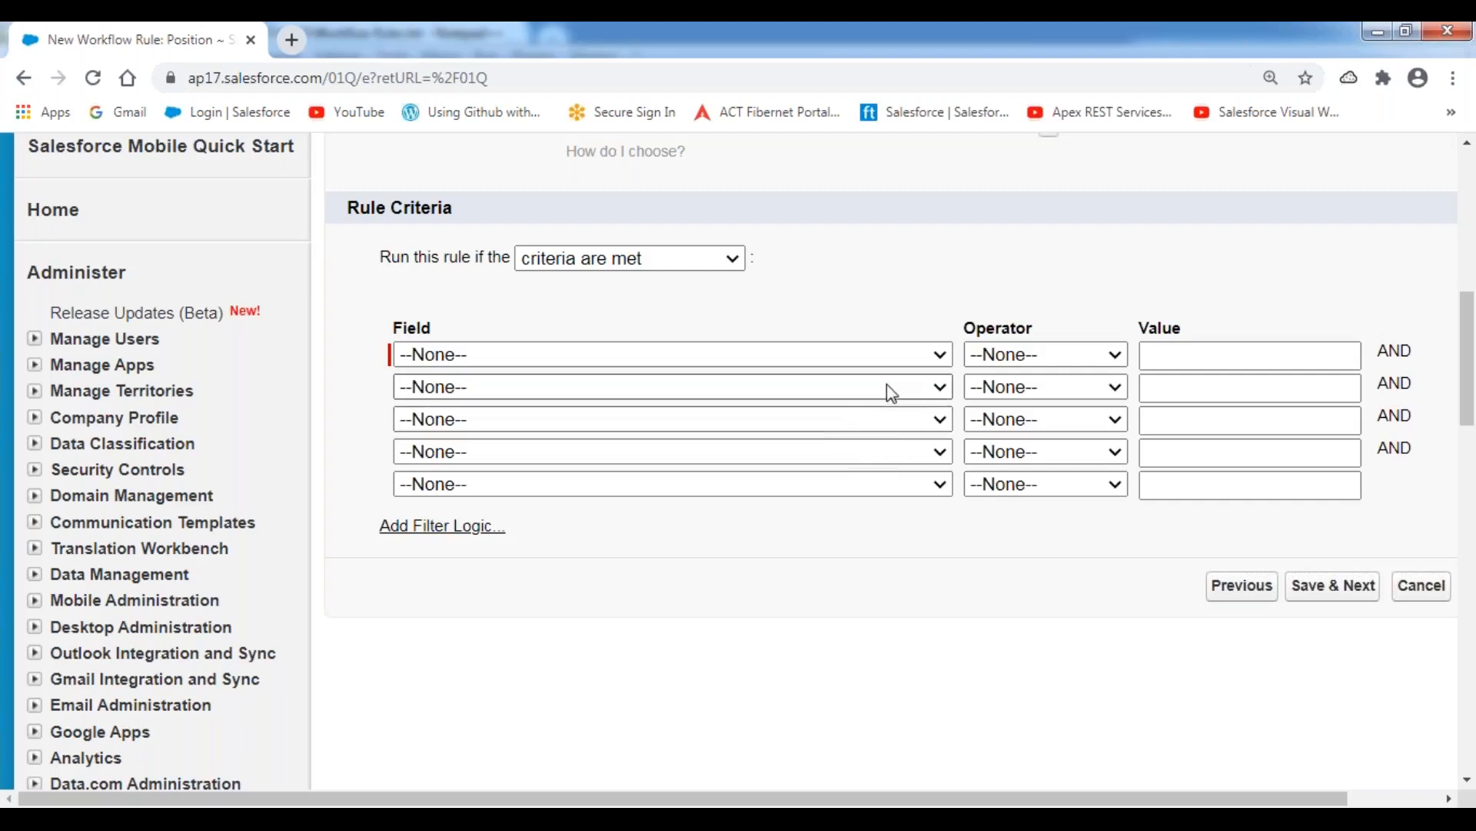
{"action": "left_click", "coordinate": [608, 817]}
{"action": "left_click_drag", "start_coordinate": [341, 497], "coordinate": [831, 498]}
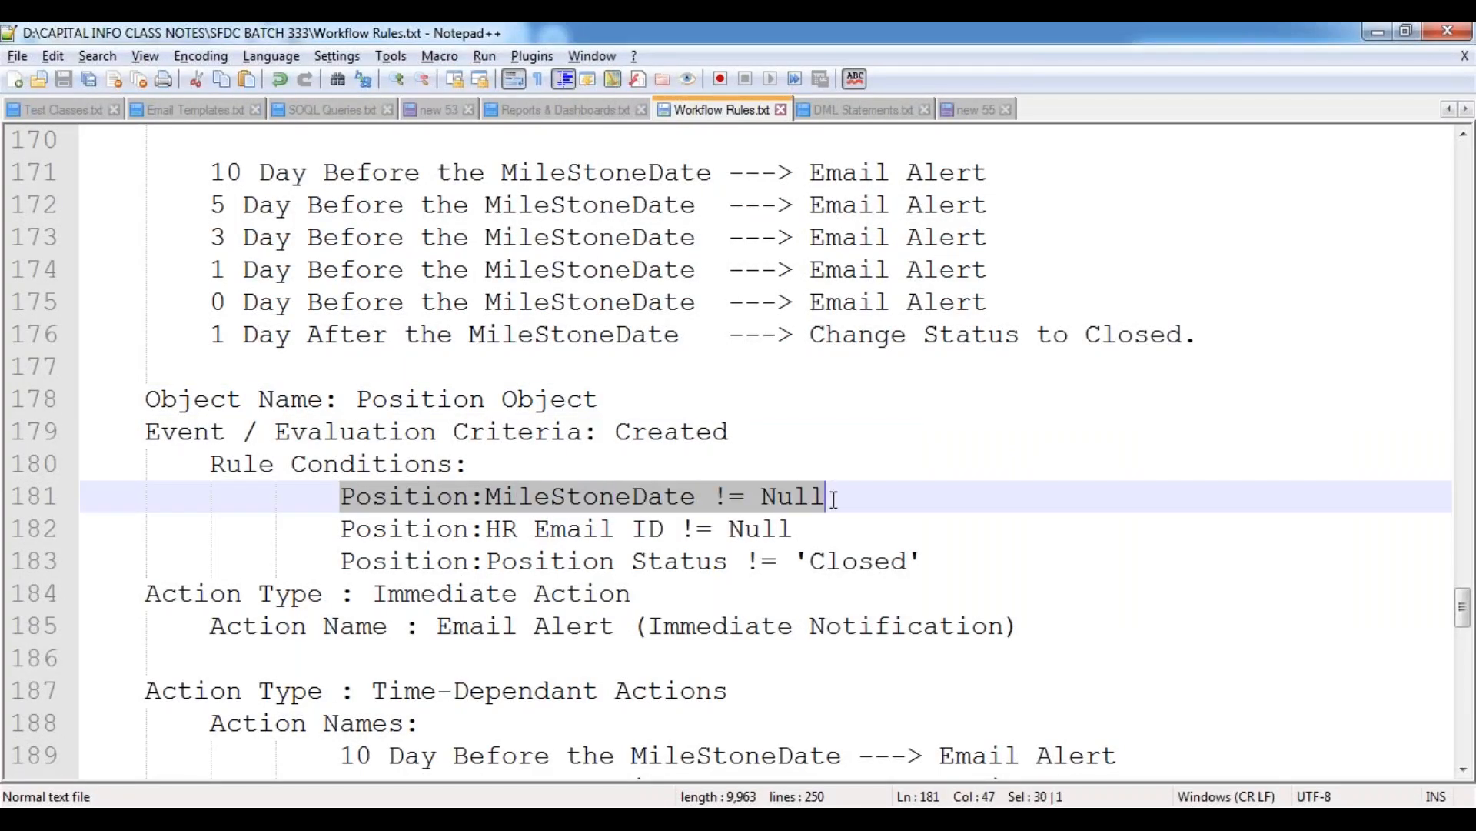
{"action": "key", "text": "alt+Tab"}
{"action": "left_click", "coordinate": [943, 355]}
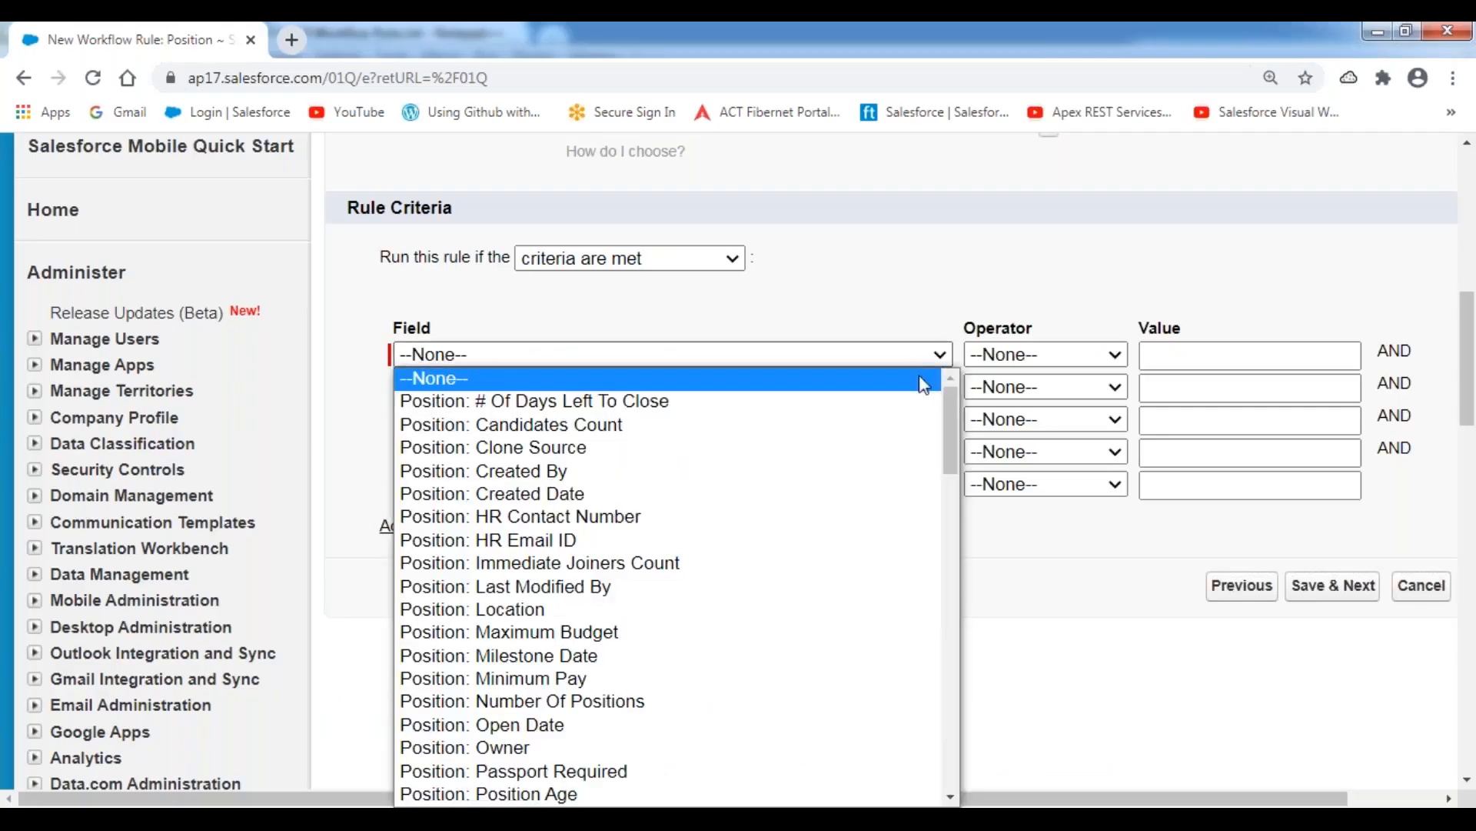
{"action": "left_click_drag", "start_coordinate": [947, 417], "coordinate": [947, 457]}
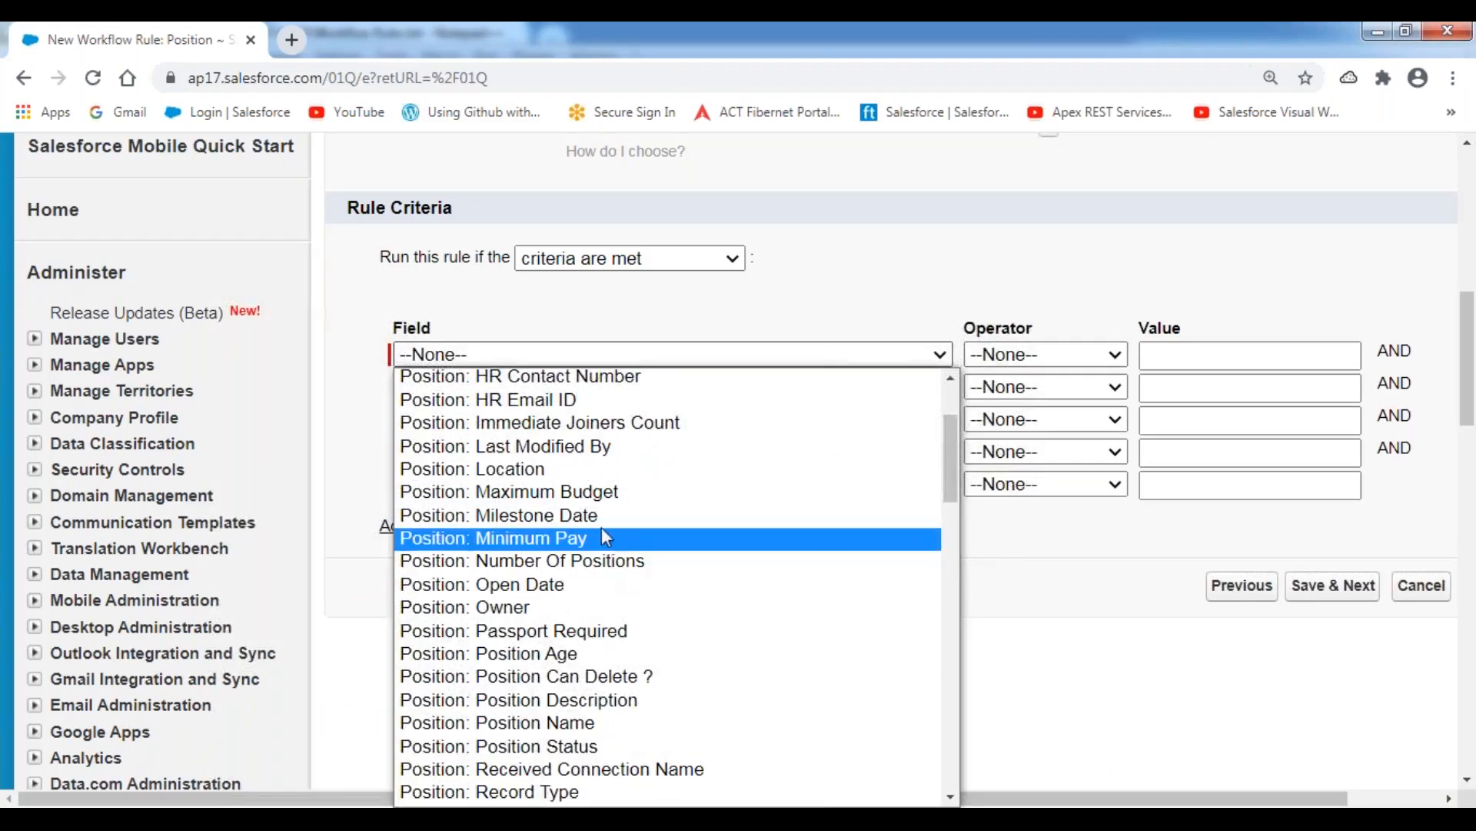
{"action": "left_click", "coordinate": [725, 515]}
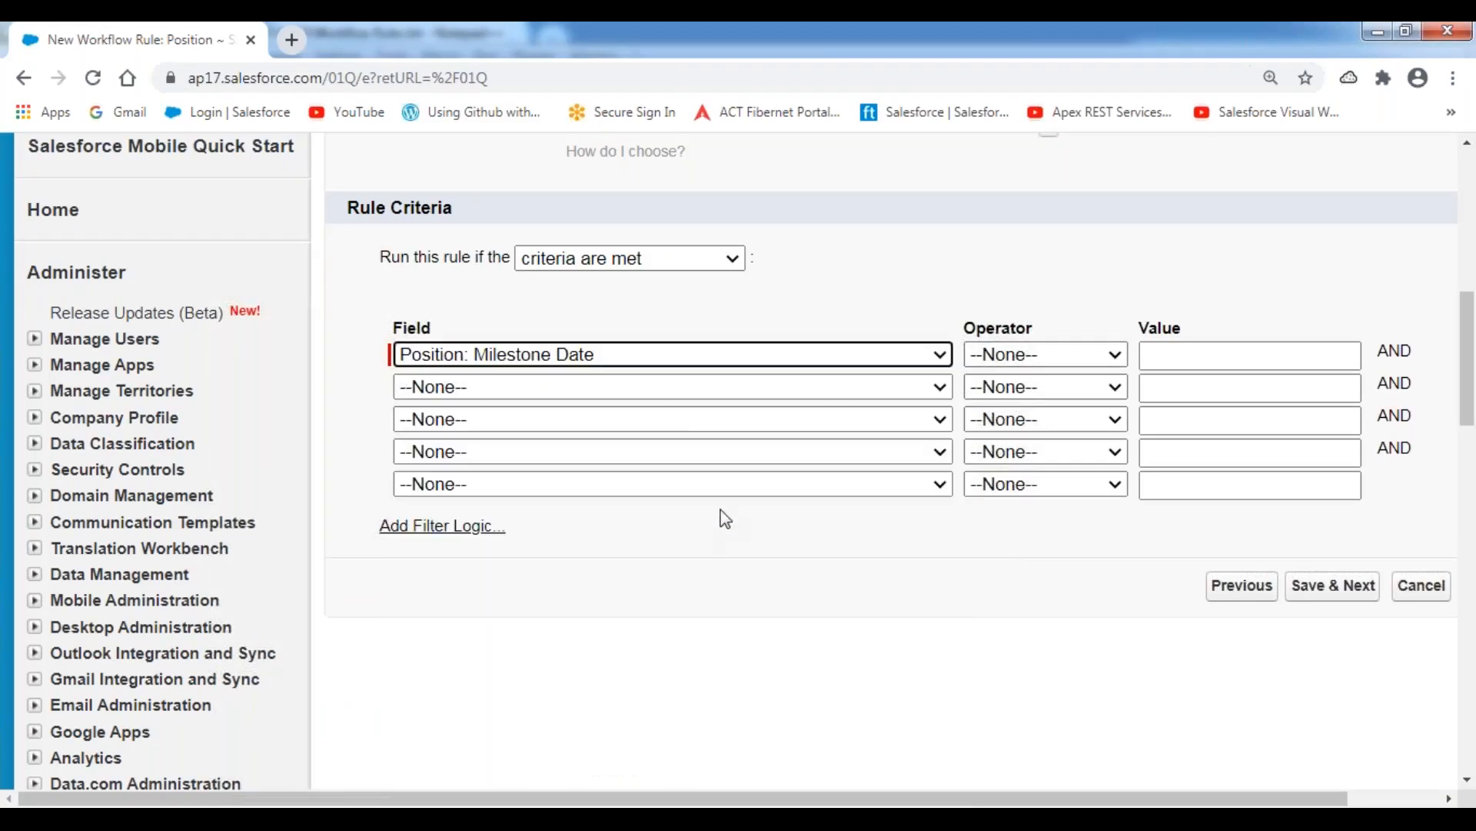
{"action": "left_click", "coordinate": [1090, 356]}
{"action": "left_click", "coordinate": [1050, 424]}
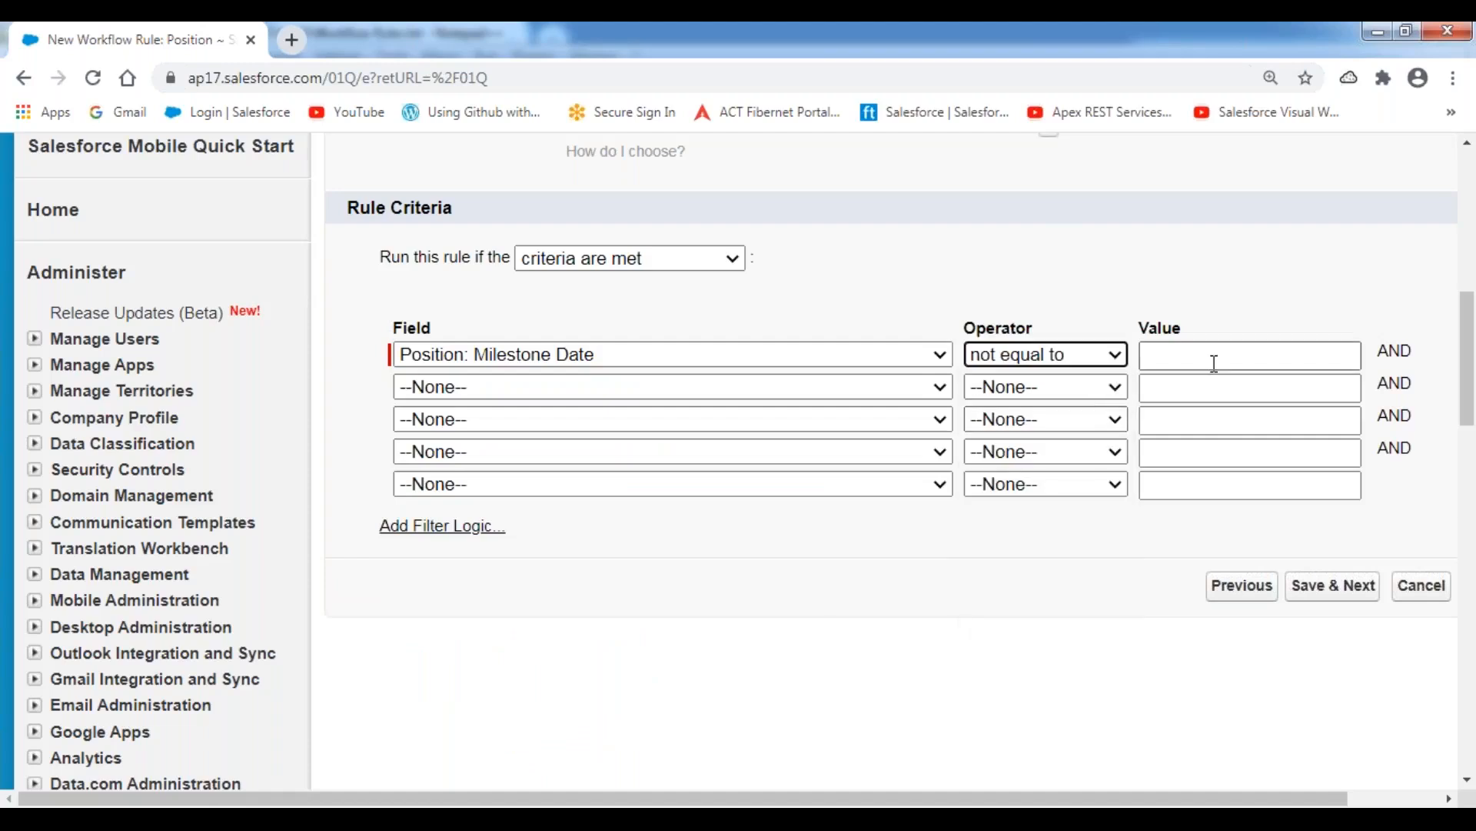
Add a second rule criterion requiring Position: HR Email ID to be not equal to blank.
{"action": "left_click", "coordinate": [919, 388]}
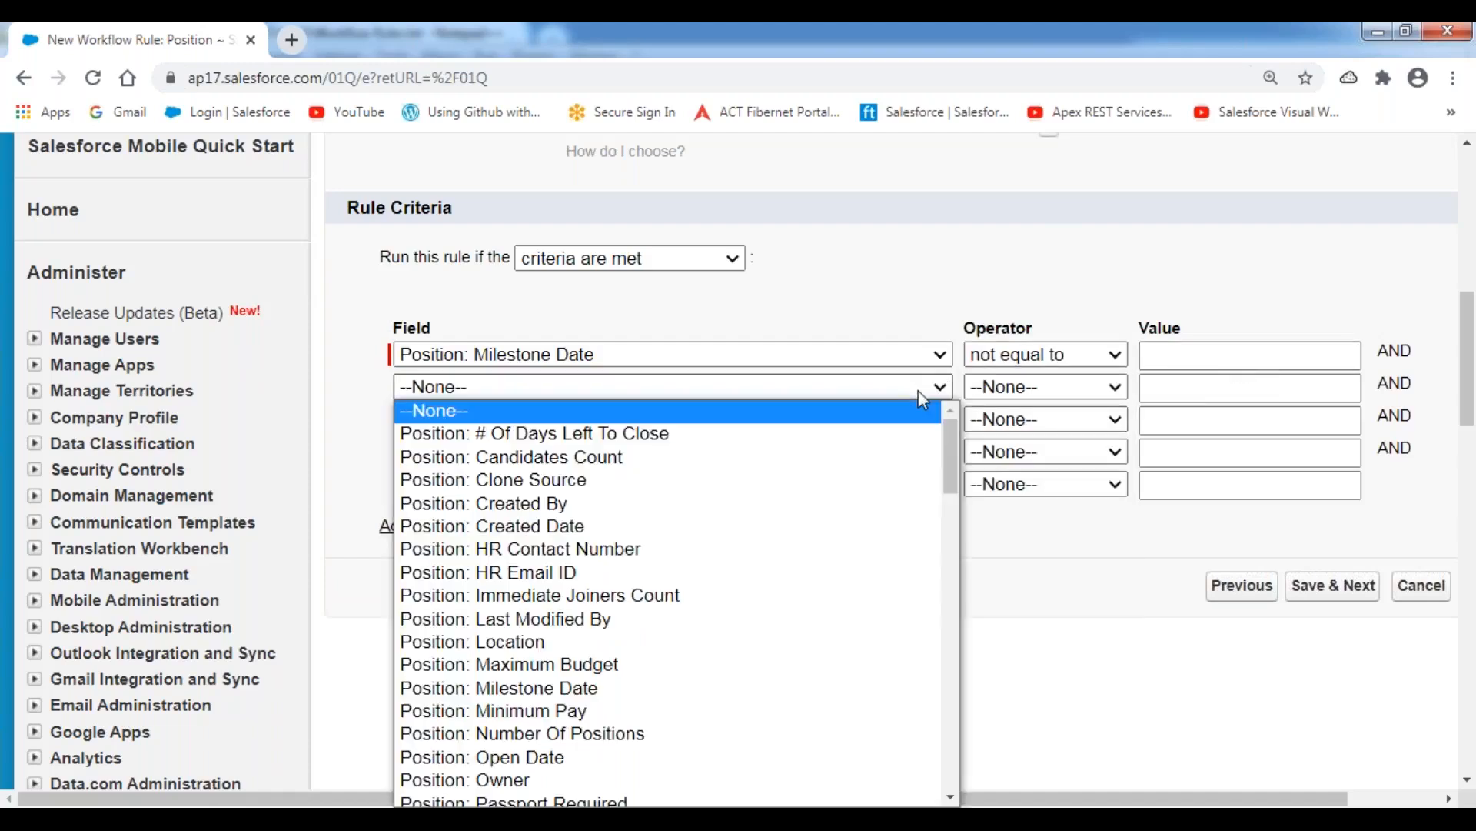
{"action": "left_click", "coordinate": [663, 573]}
{"action": "left_click", "coordinate": [1055, 389]}
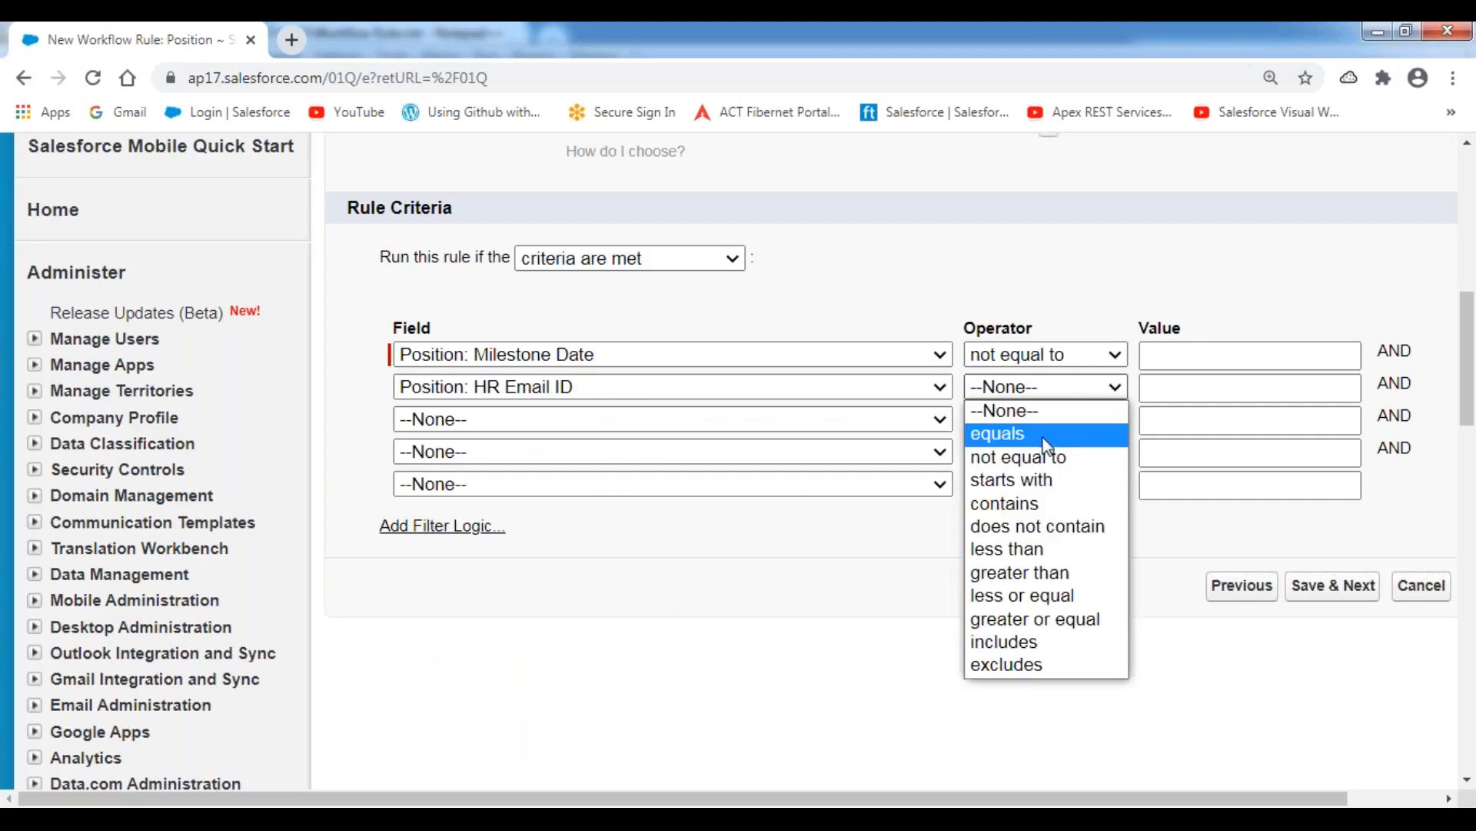
{"action": "left_click", "coordinate": [1050, 454]}
{"action": "left_click", "coordinate": [1219, 387]}
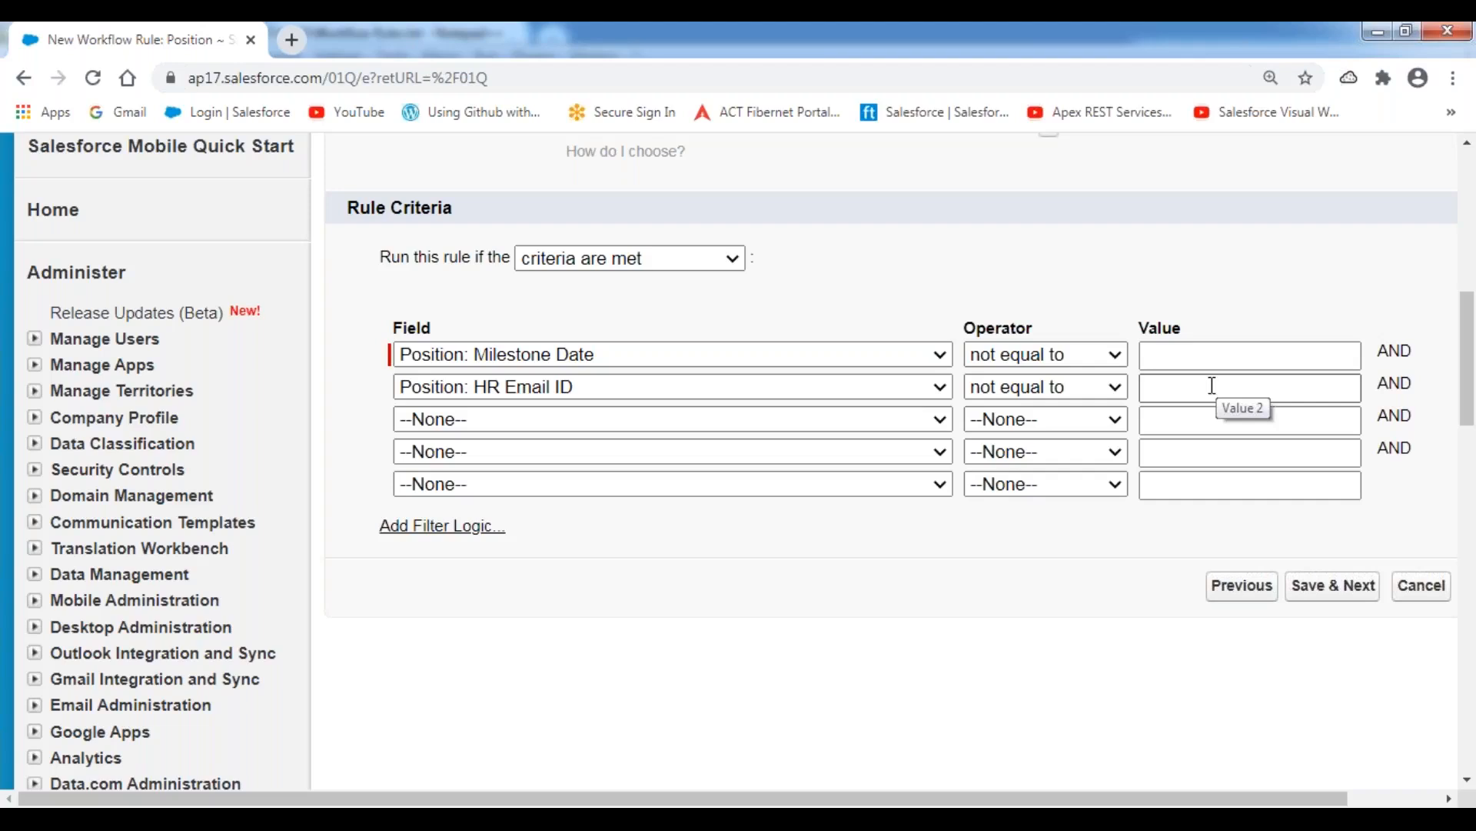
Add a third criterion, Position: Position Status not equal to Closed, and save the rule to reach its workflow actions.
{"action": "left_click", "coordinate": [684, 427]}
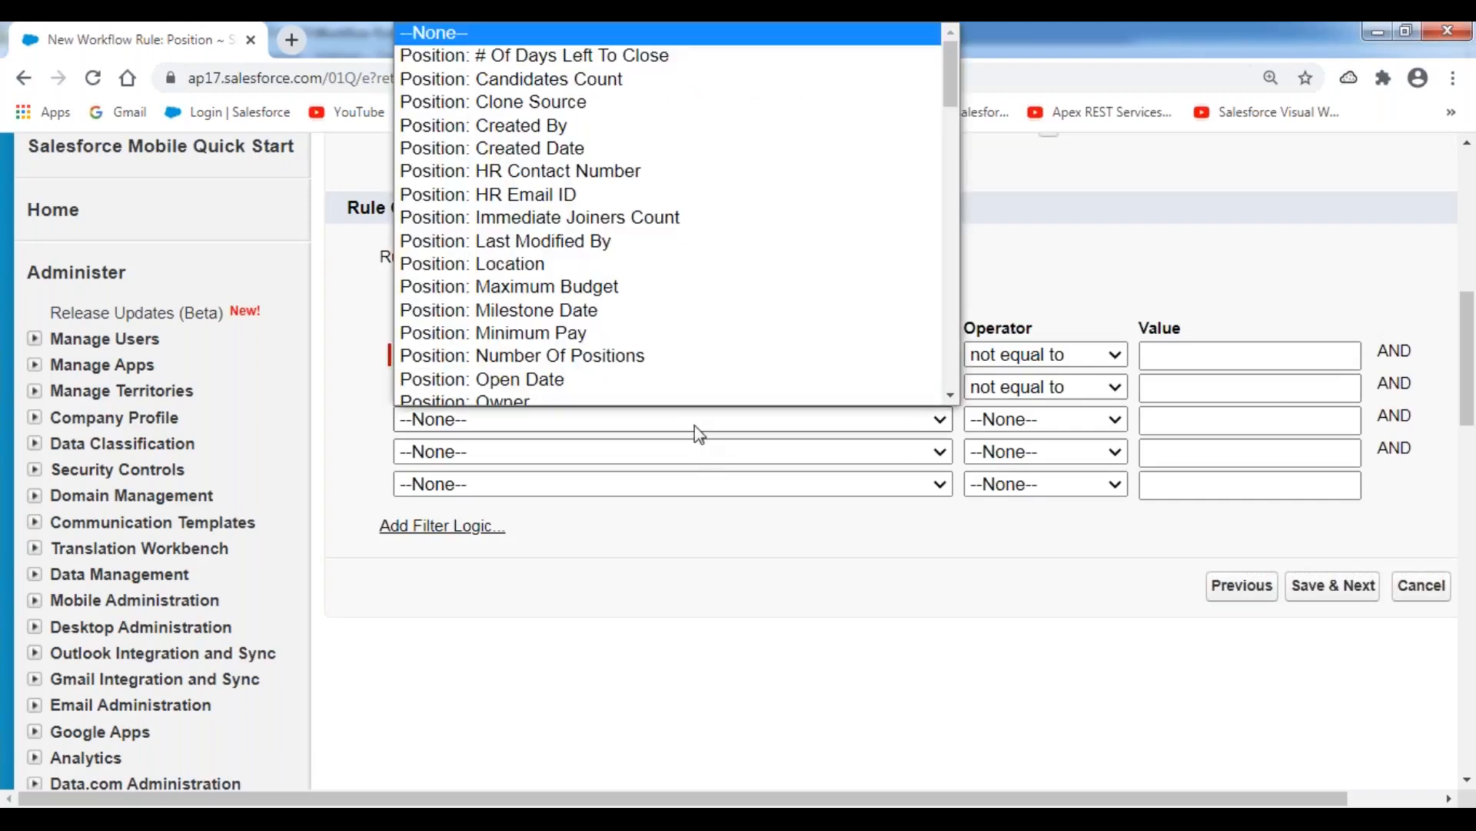
{"action": "scroll", "coordinate": [670, 385], "scroll_direction": "down", "scroll_amount": 1}
{"action": "scroll", "coordinate": [662, 369], "scroll_direction": "down", "scroll_amount": 3}
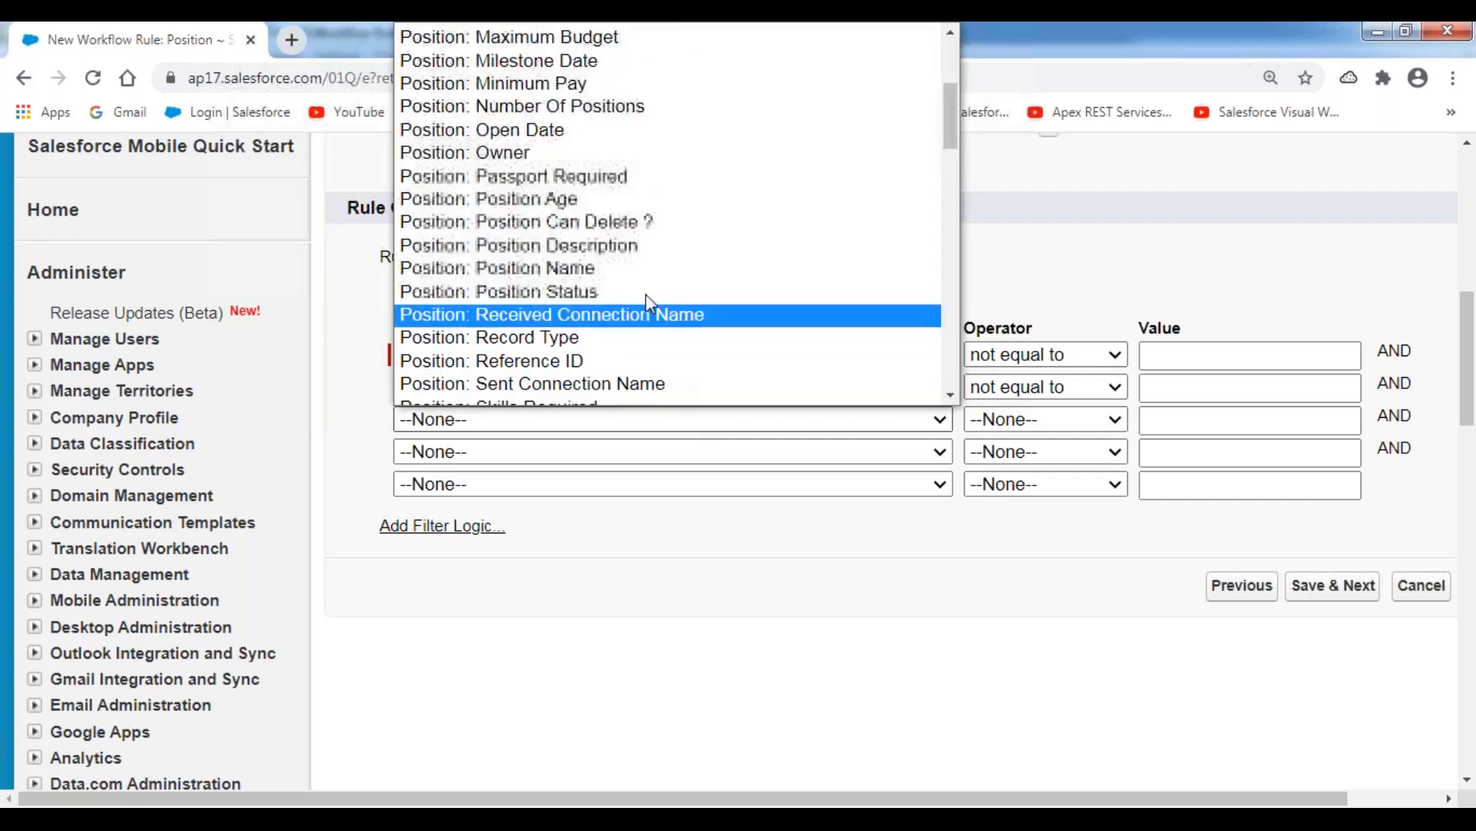
{"action": "left_click", "coordinate": [616, 291]}
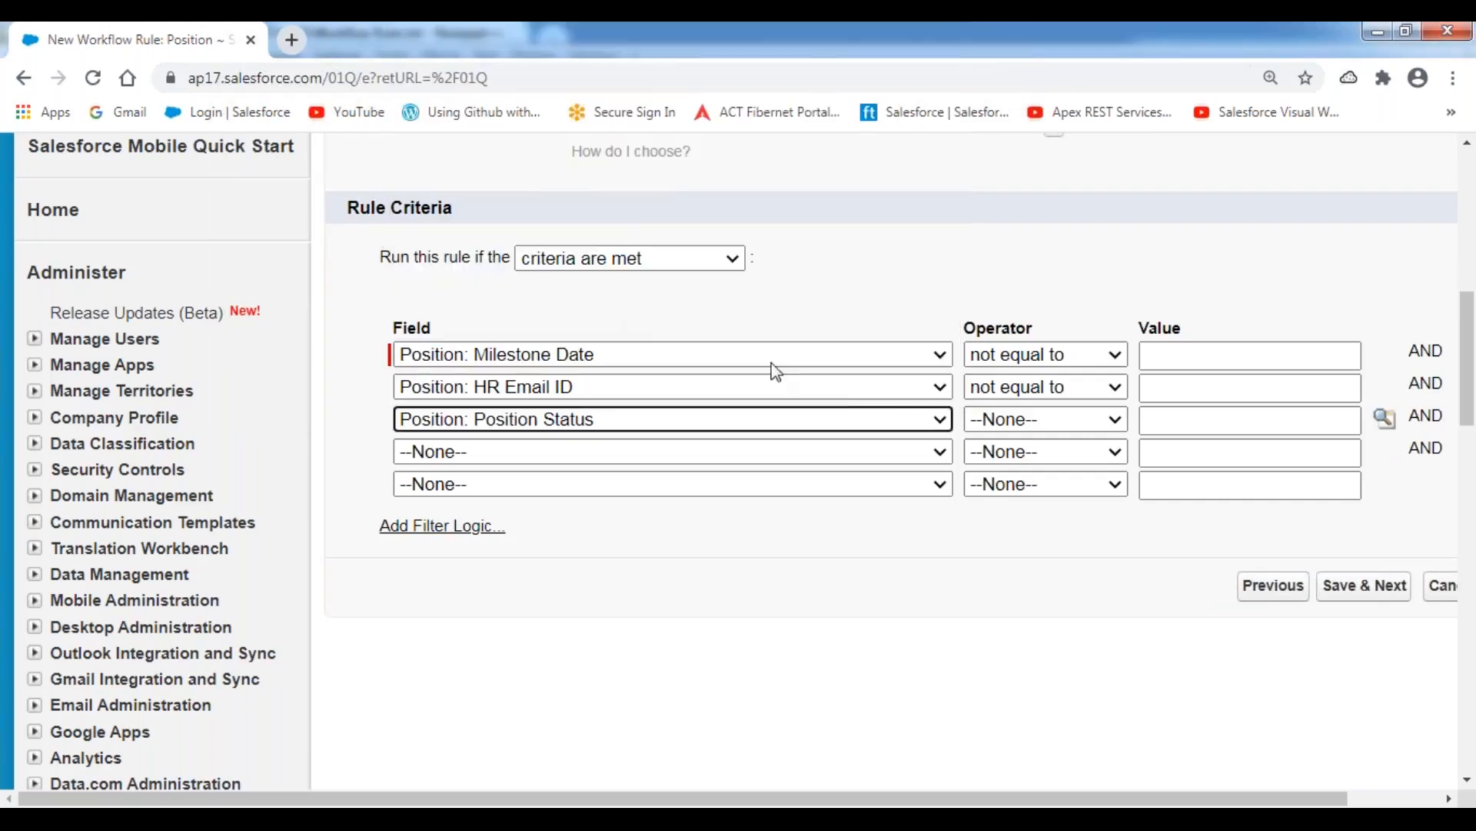
{"action": "left_click", "coordinate": [1077, 422]}
{"action": "left_click", "coordinate": [1056, 496]}
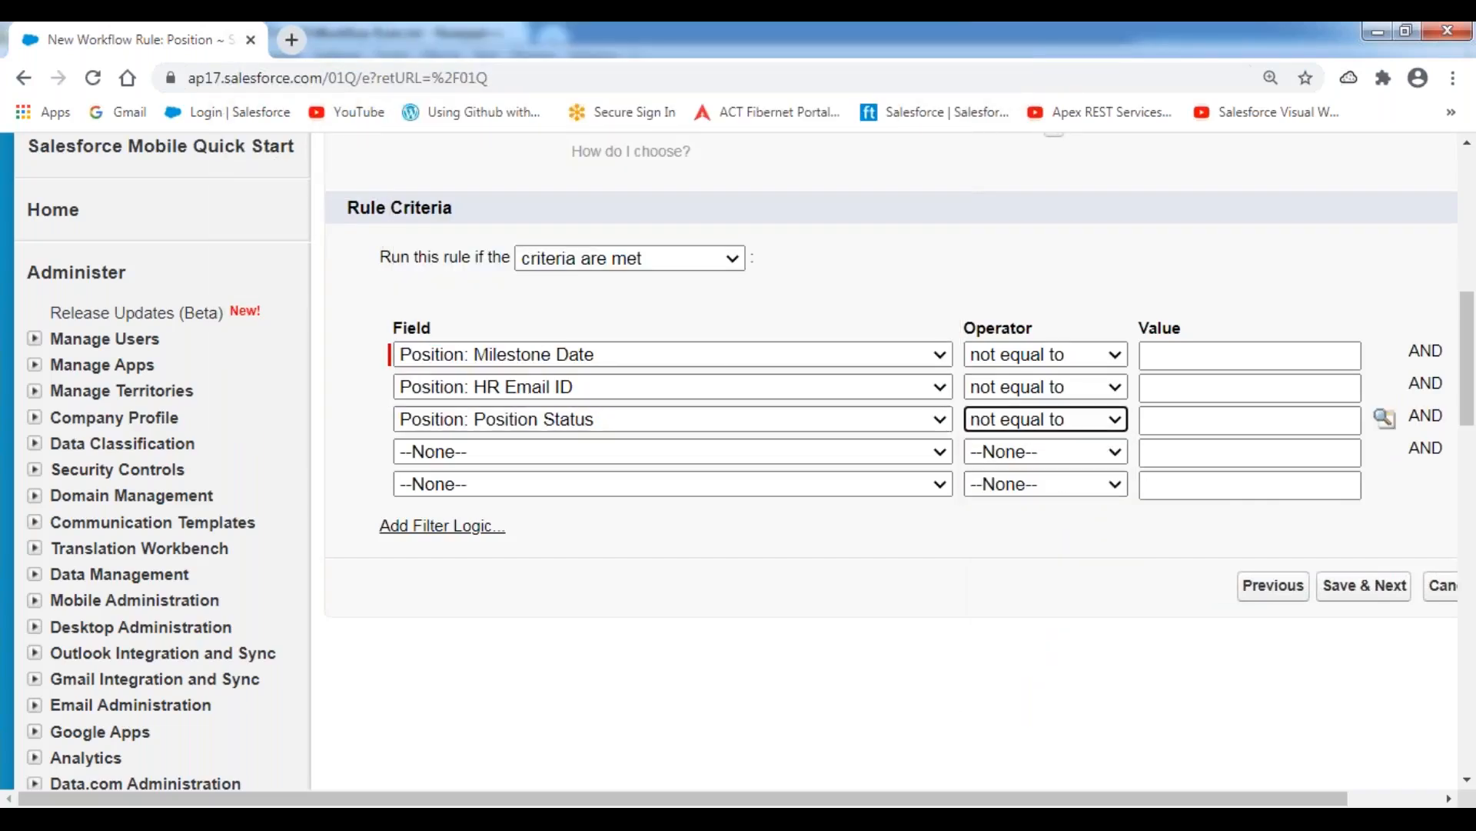
{"action": "left_click", "coordinate": [1385, 419]}
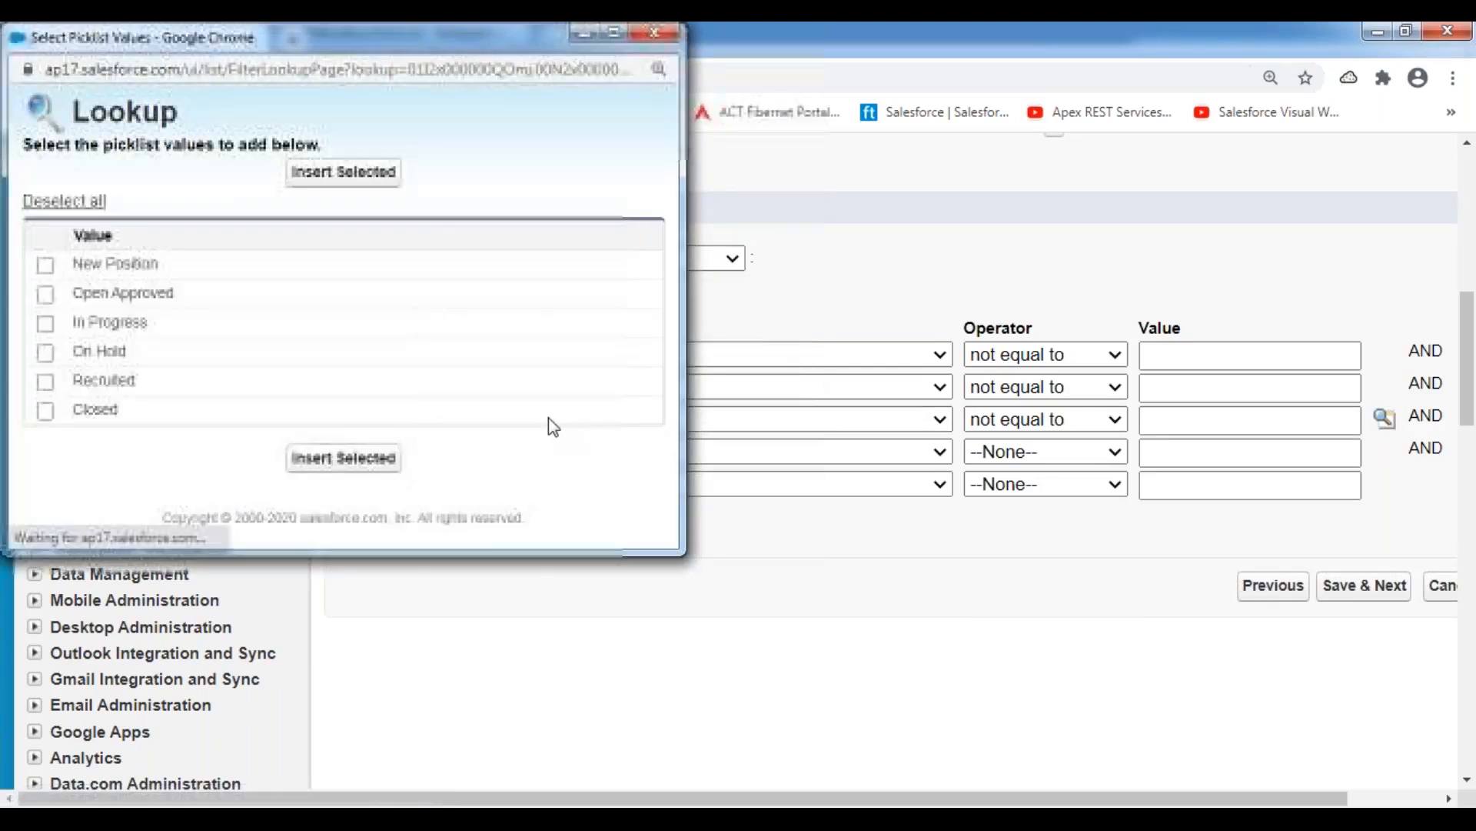
{"action": "left_click", "coordinate": [46, 412]}
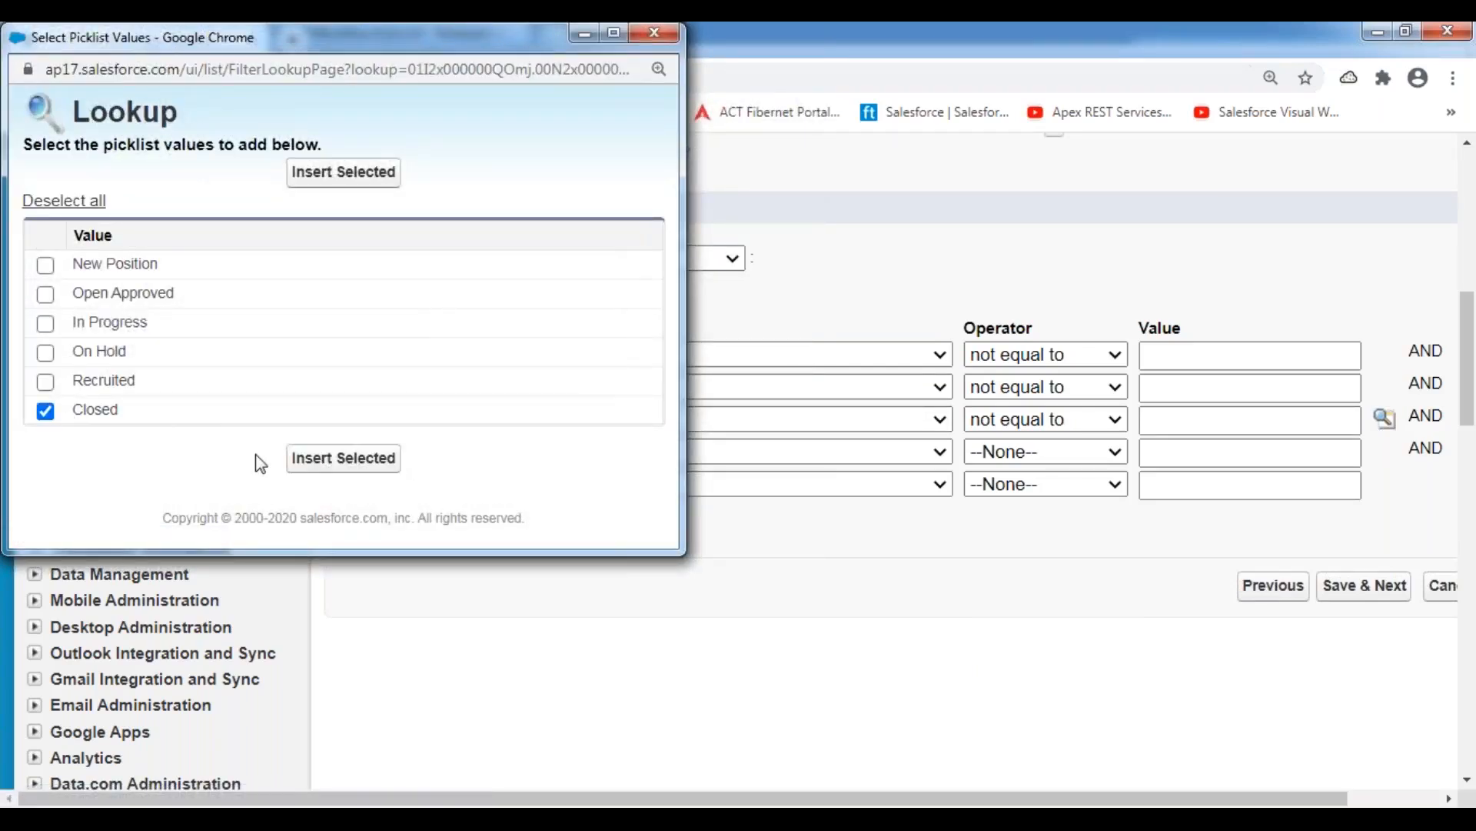
{"action": "left_click", "coordinate": [327, 459]}
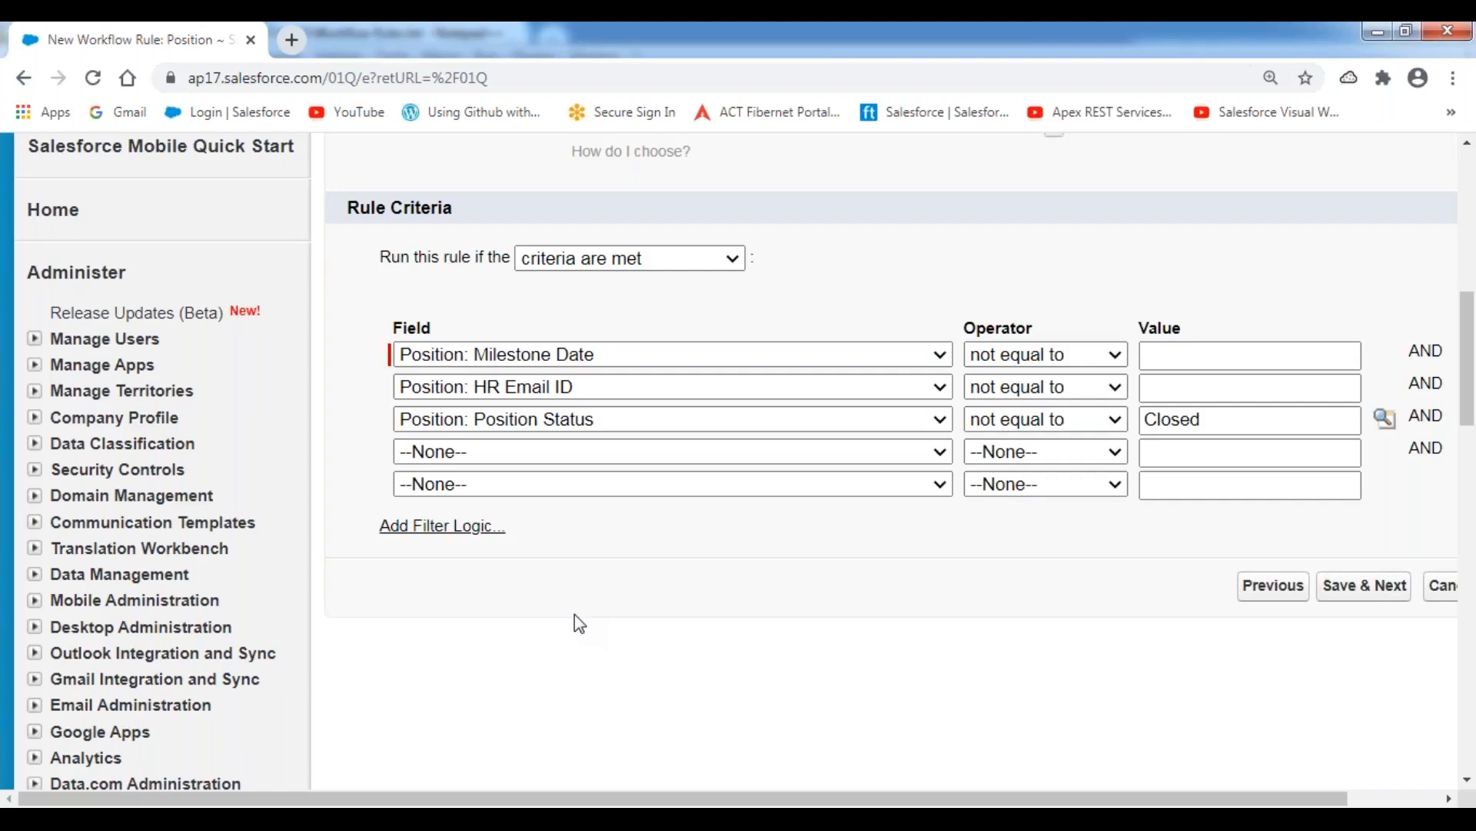
{"action": "left_click", "coordinate": [1327, 597]}
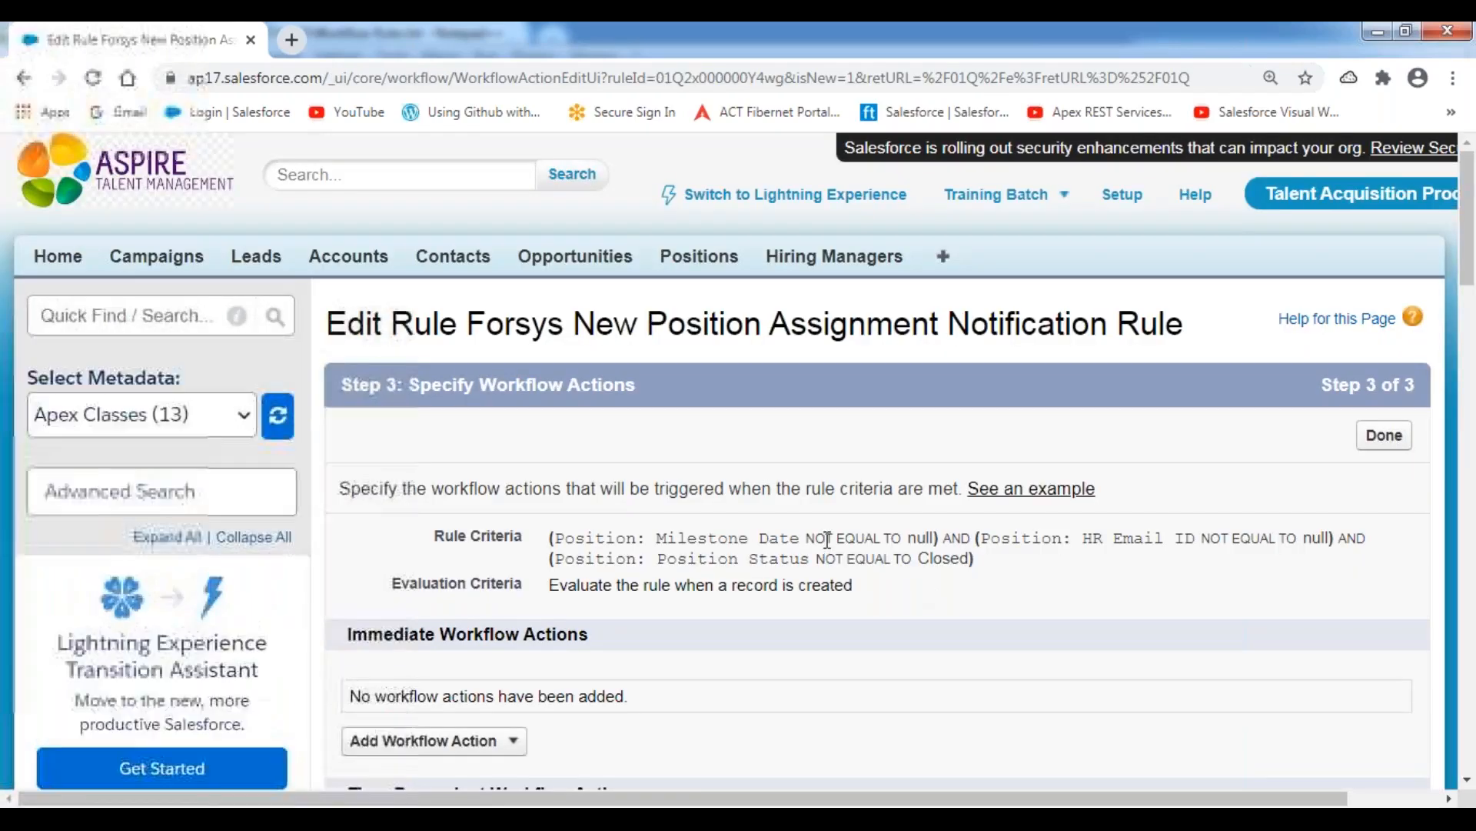
Review the Immediate Workflow Actions section and switch to the Workflow Rules.txt notes in Notepad++ to check the planned actions.
{"action": "scroll", "coordinate": [827, 539], "scroll_direction": "down", "scroll_amount": 2}
{"action": "scroll", "coordinate": [828, 540], "scroll_direction": "down", "scroll_amount": 3}
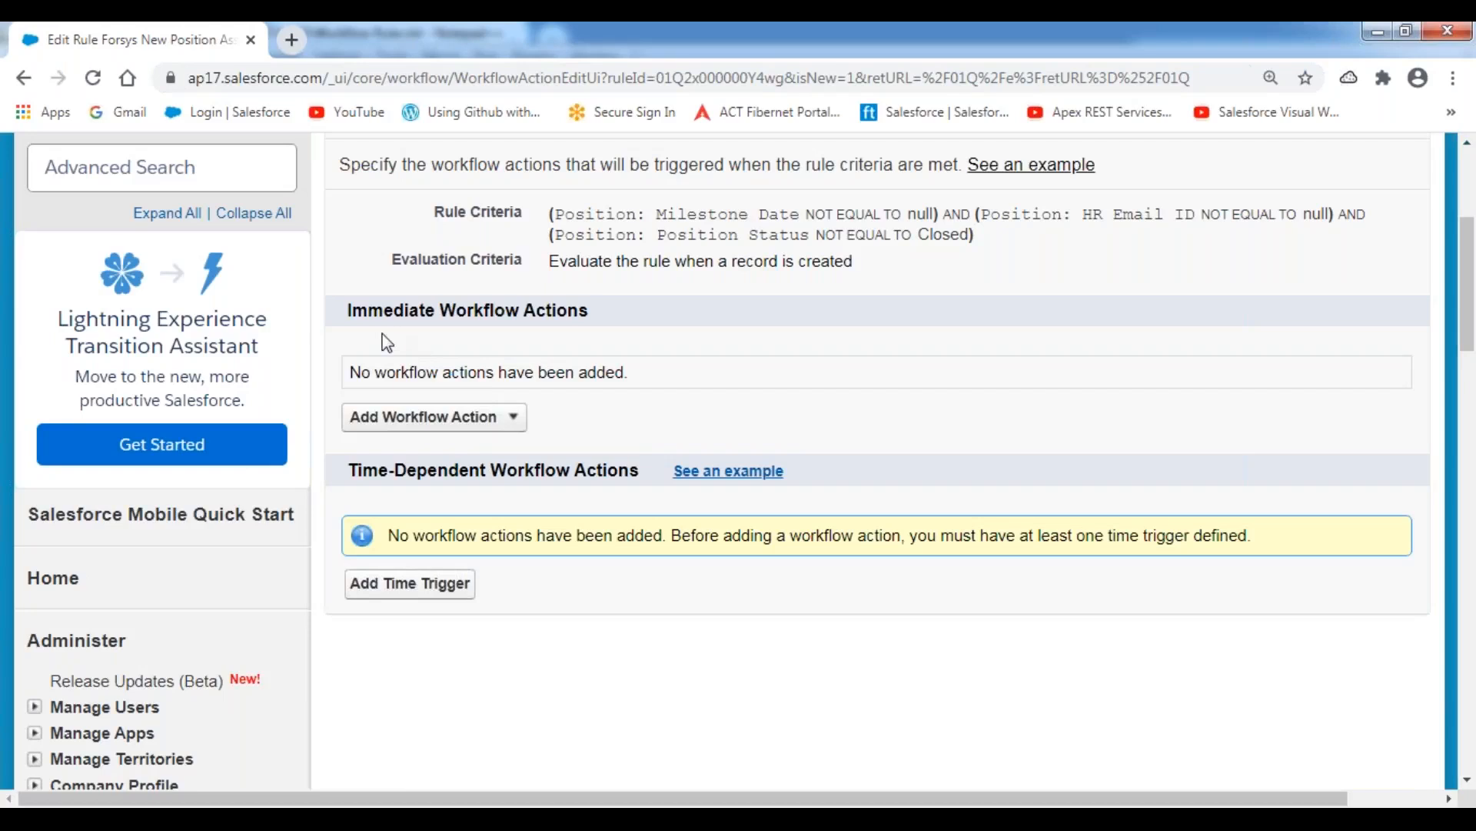
{"action": "left_click_drag", "start_coordinate": [346, 310], "coordinate": [685, 323]}
{"action": "left_click", "coordinate": [685, 323]}
{"action": "key", "text": "alt+Tab"}
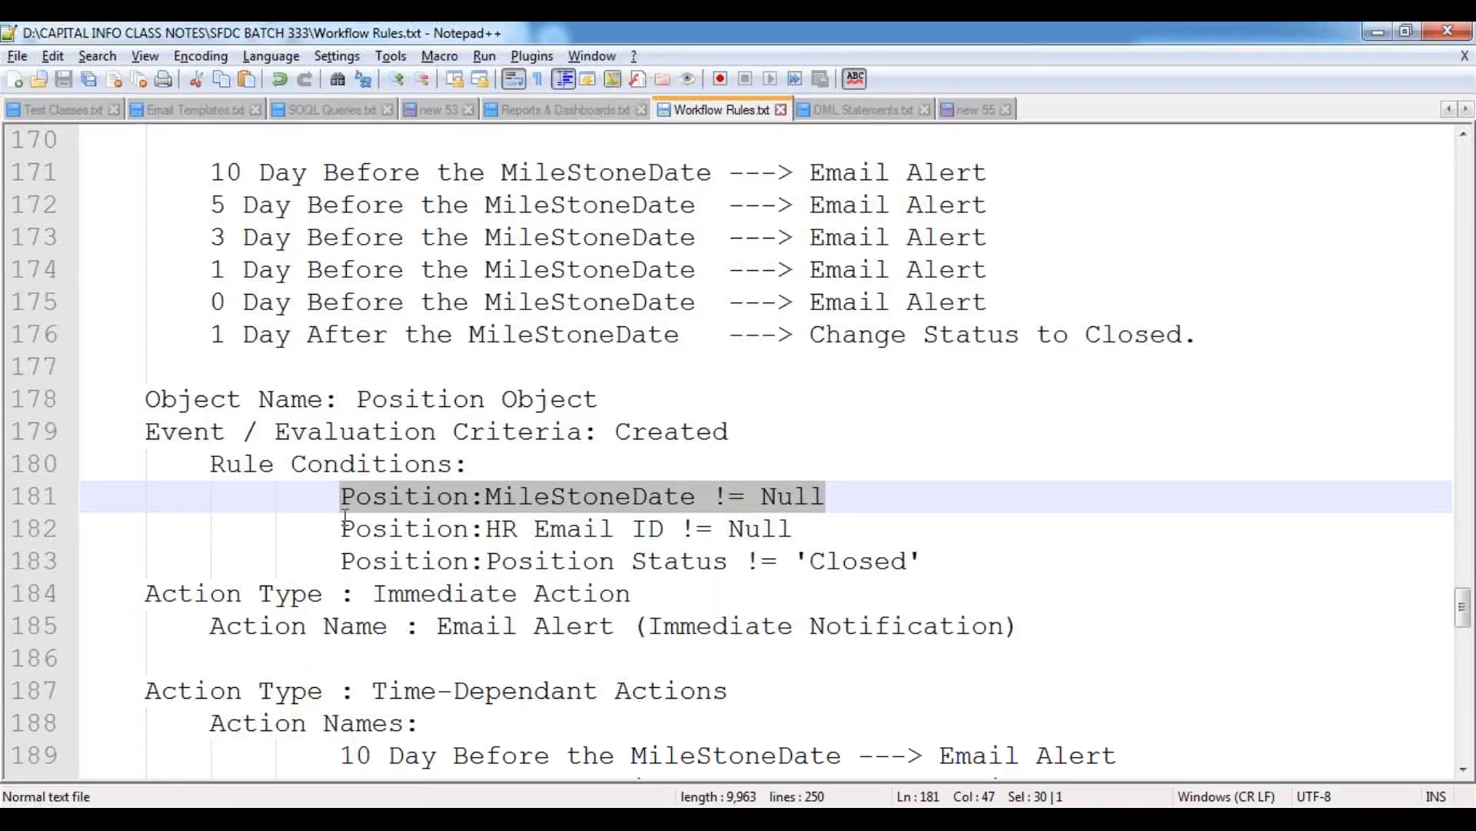
Check the planned immediate email alert and time-dependent actions in the notes, and return to the rule's workflow actions in Salesforce.
{"action": "scroll", "coordinate": [392, 409], "scroll_direction": "down", "scroll_amount": 2}
{"action": "left_click_drag", "start_coordinate": [373, 402], "coordinate": [630, 402]}
{"action": "left_click_drag", "start_coordinate": [438, 431], "coordinate": [582, 431]}
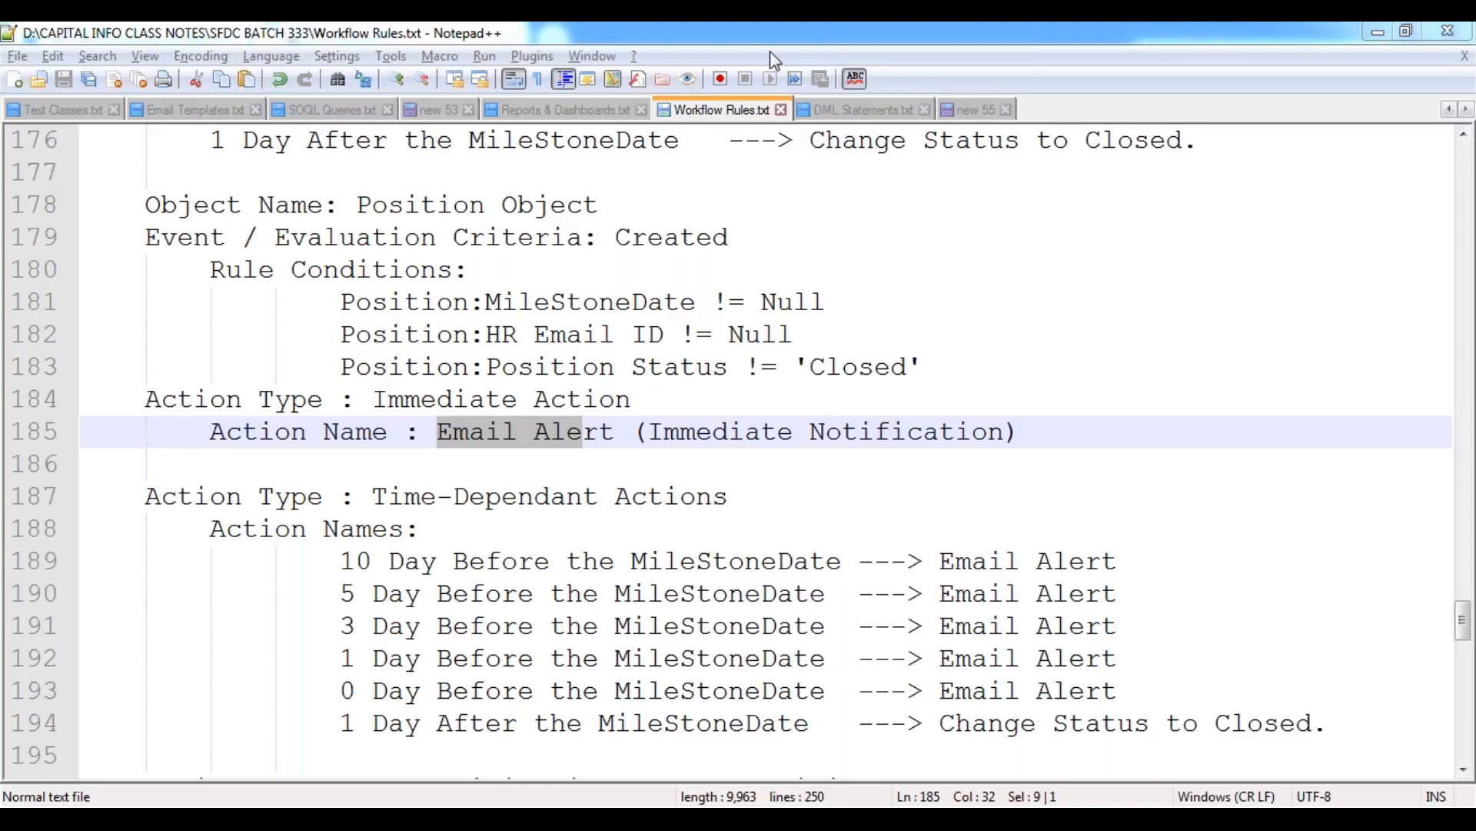
{"action": "left_click", "coordinate": [501, 500]}
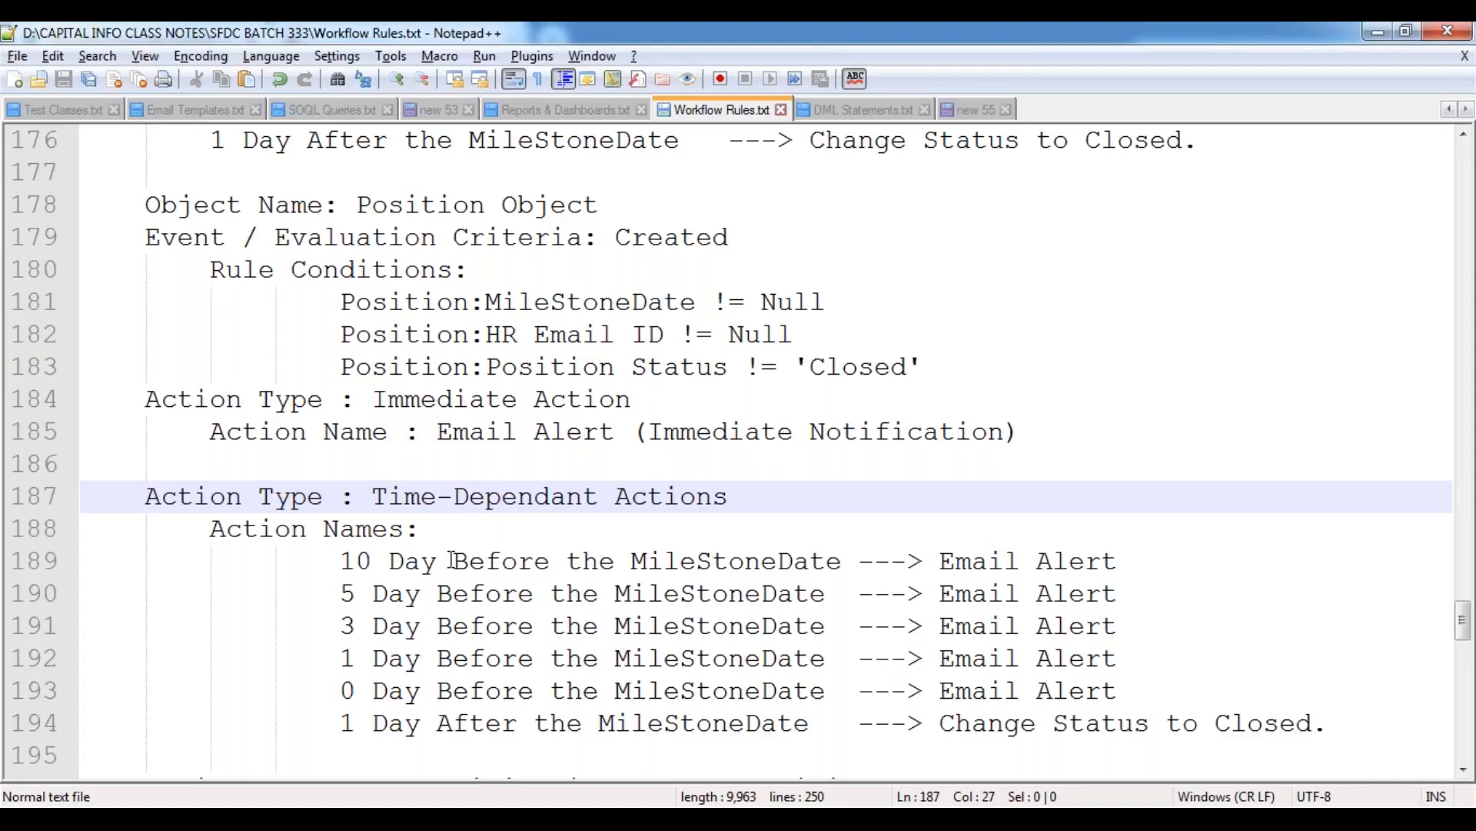
{"action": "left_click", "coordinate": [454, 657]}
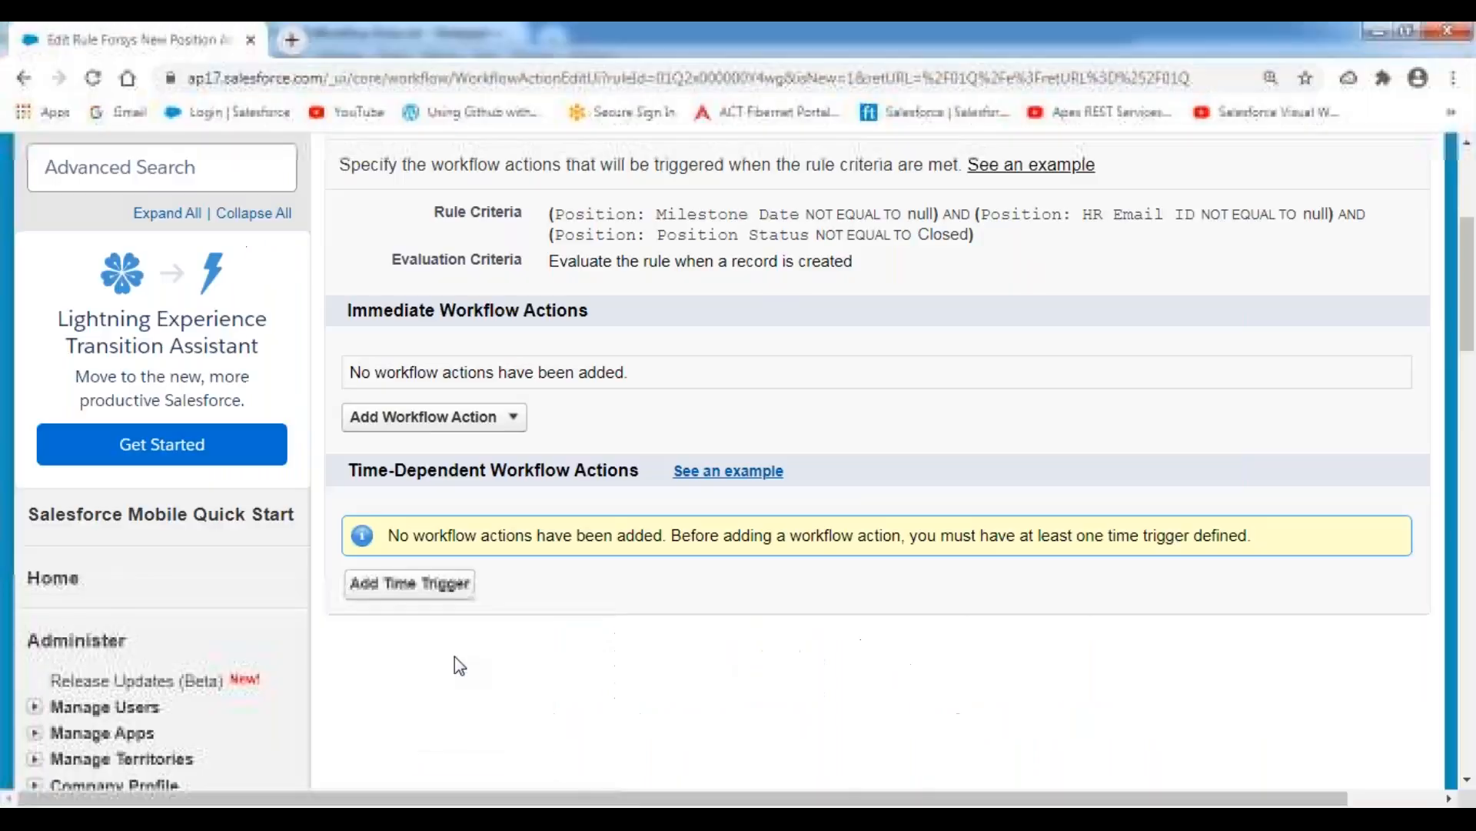
Create a new email alert as an immediate workflow action with the description "Forsys New Position Notification Alert".
{"action": "left_click", "coordinate": [513, 421]}
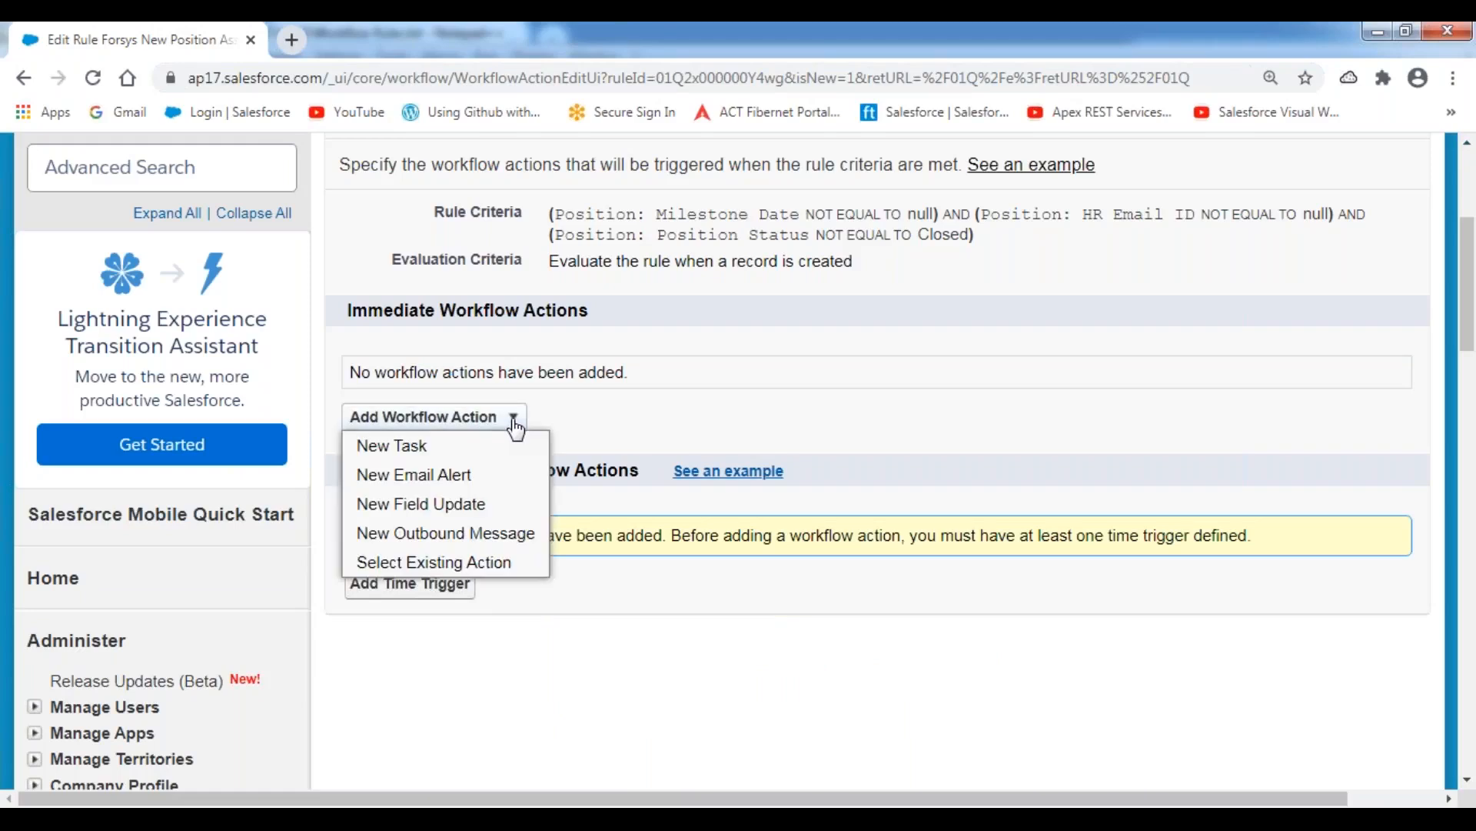
{"action": "left_click", "coordinate": [447, 481]}
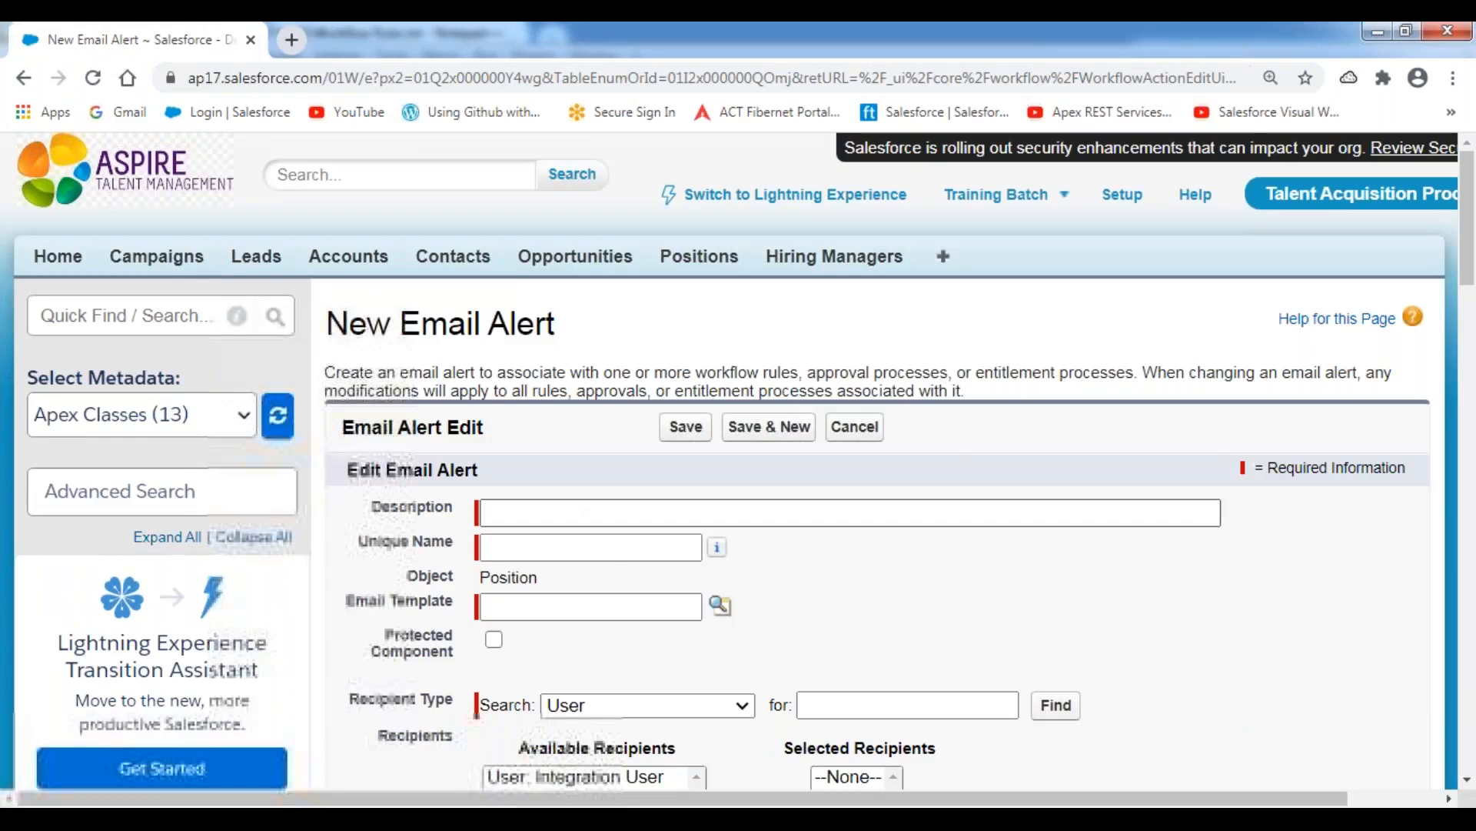
{"action": "left_click", "coordinate": [564, 508]}
{"action": "type", "text": "For"}
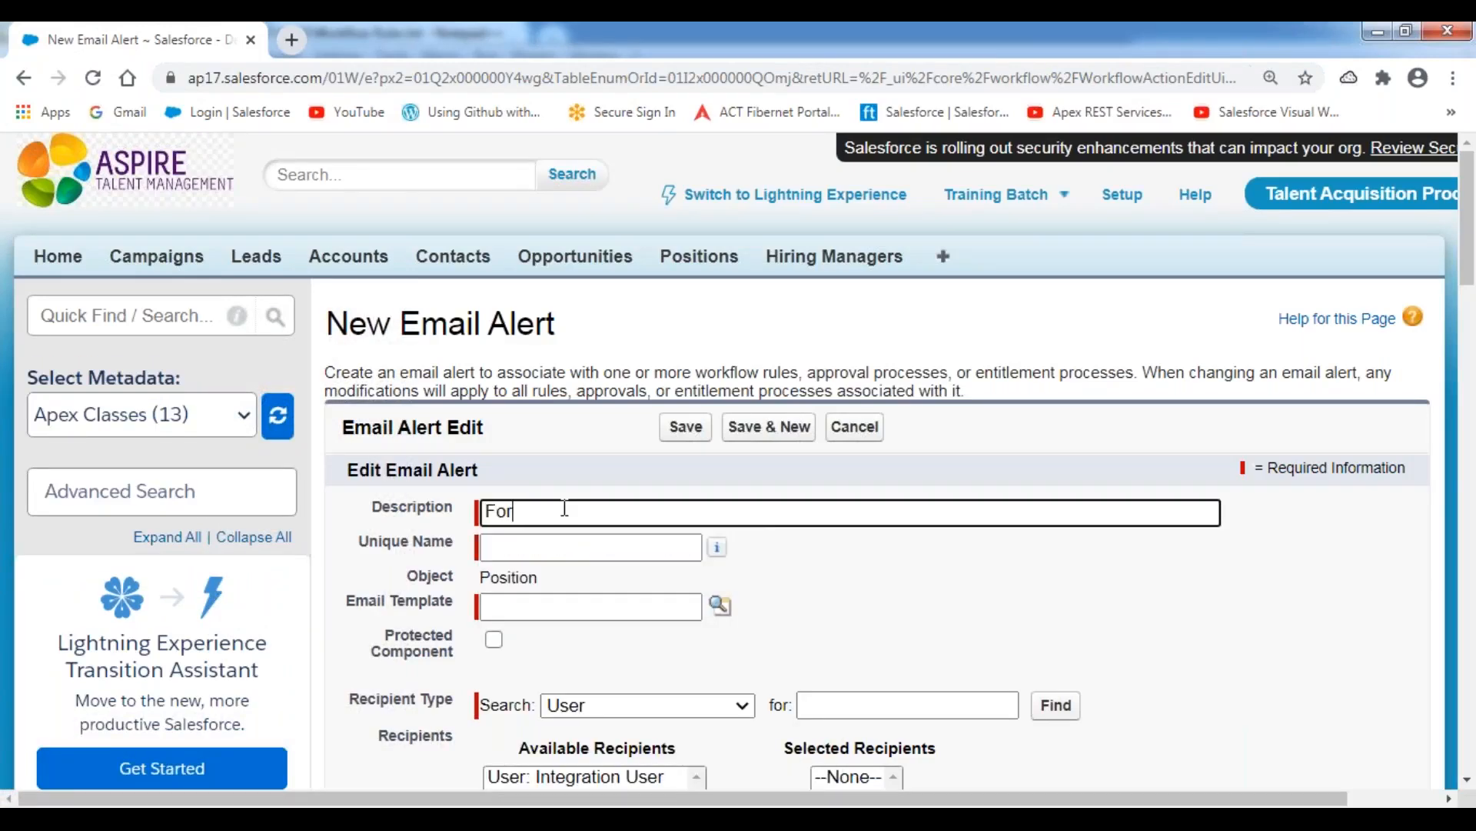
{"action": "type", "text": "sys New Position Email"}
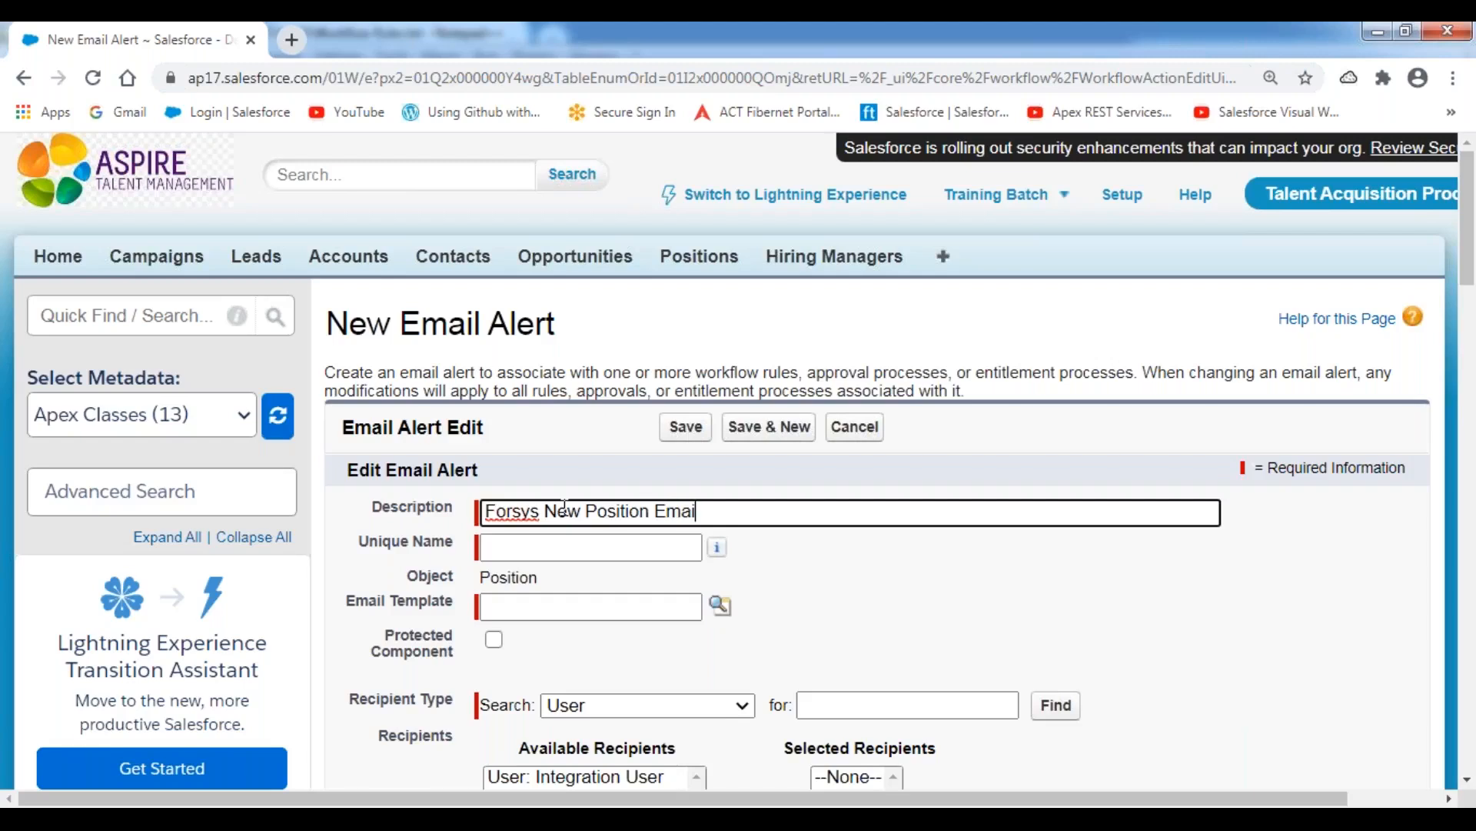
{"action": "key", "text": "BackSpace"}
{"action": "key", "text": "BackSpace"}
{"action": "key", "text": "BackSpace"}
{"action": "key", "text": "BackSpace"}
{"action": "type", "text": "Notification Alert"}
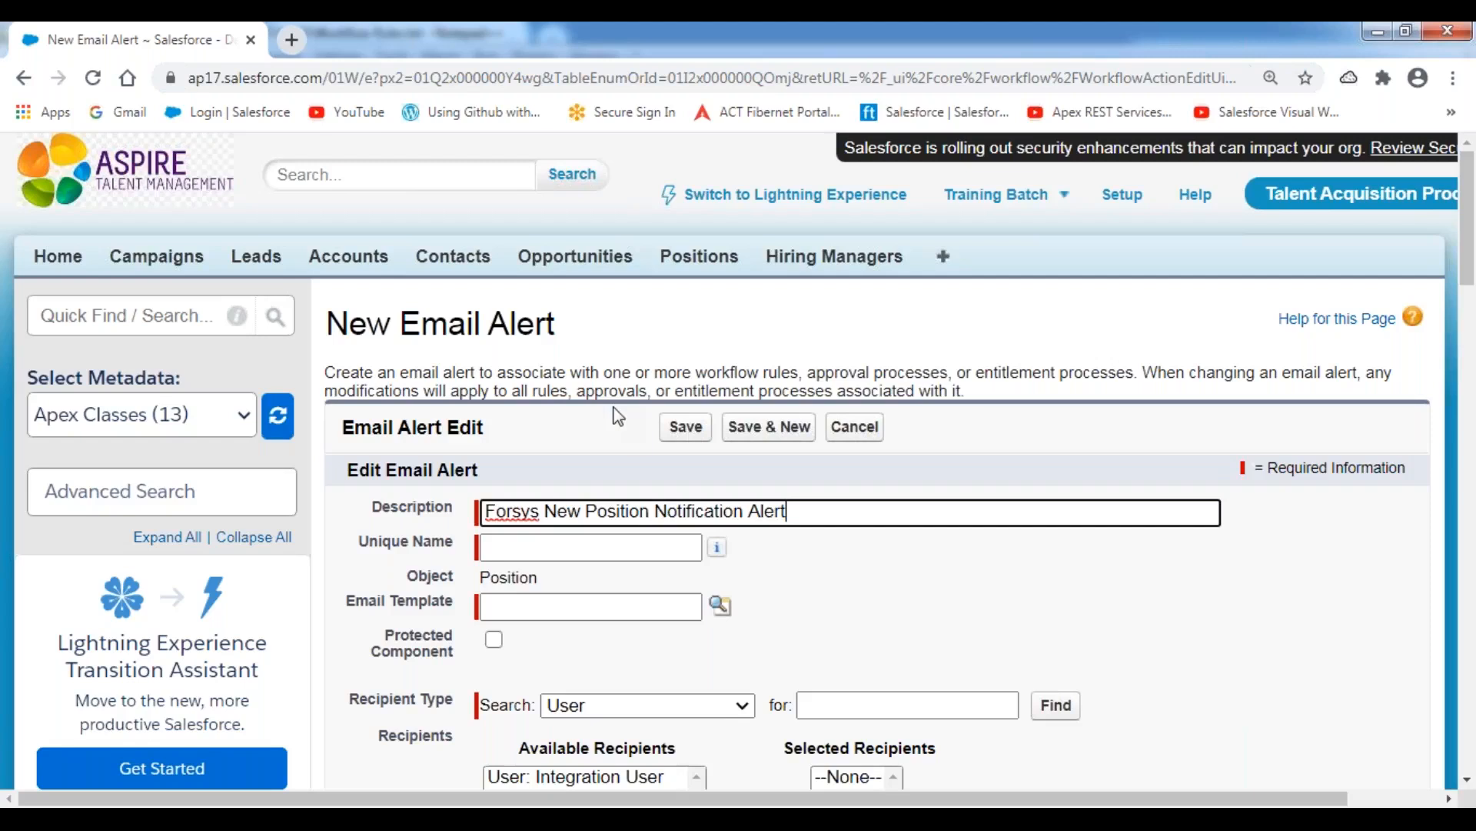
Generate the alert's unique name and extend the description to "Forsys New Position Assignment Notification Alert".
{"action": "left_click", "coordinate": [619, 418]}
{"action": "left_click", "coordinate": [667, 509]}
{"action": "type", "text": "Assgin"}
{"action": "key", "text": "BackSpace"}
{"action": "key", "text": "BackSpace"}
{"action": "key", "text": "BackSpace"}
{"action": "type", "text": "ignment"}
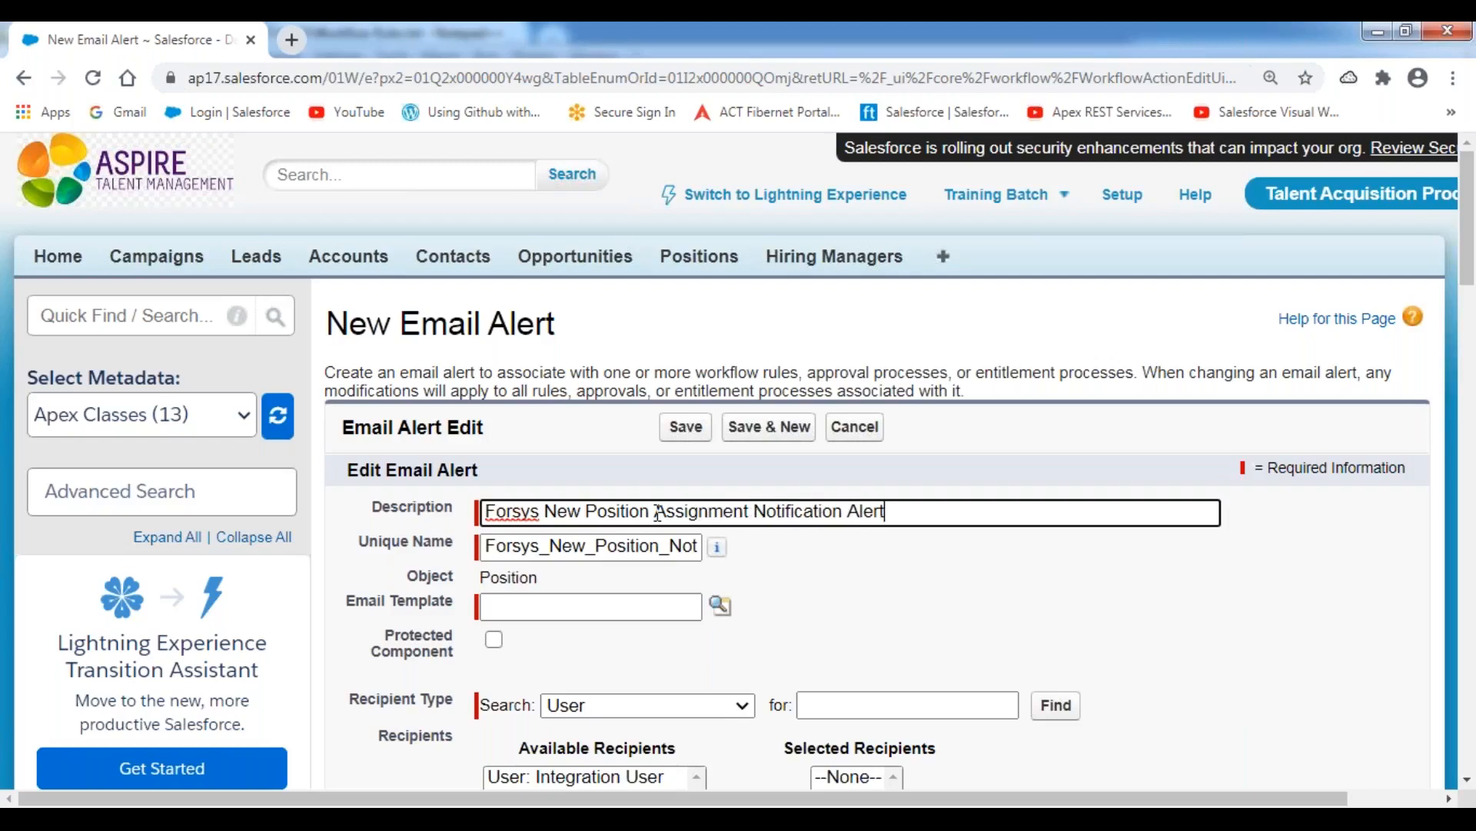
{"action": "key", "text": "ctrl+a"}
{"action": "left_click", "coordinate": [852, 404]}
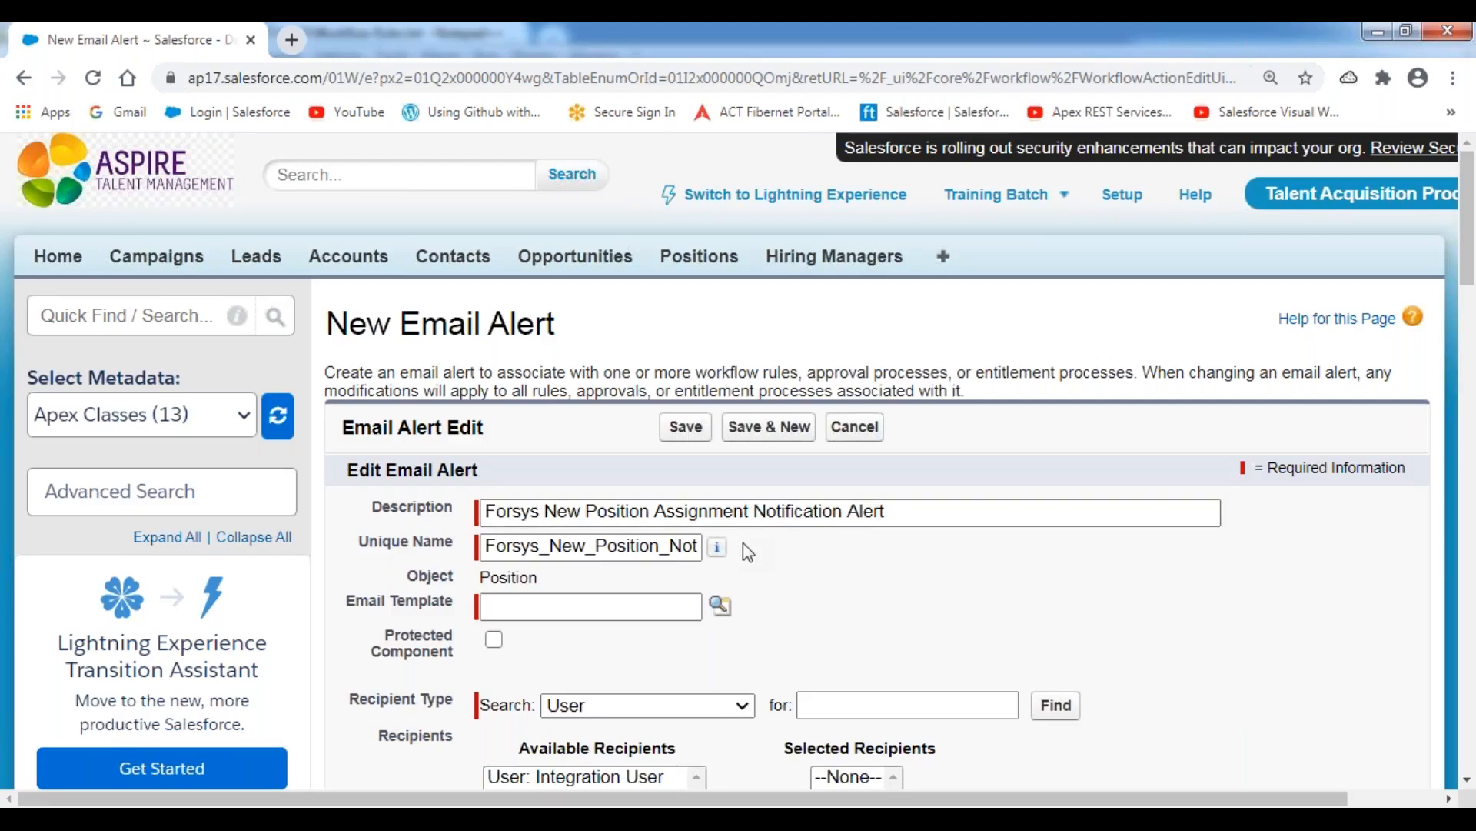
Look up the email template and choose New Position Requirement Assignment Notification Template for the alert.
{"action": "scroll", "coordinate": [743, 542], "scroll_direction": "down", "scroll_amount": 3}
{"action": "left_click_drag", "start_coordinate": [344, 385], "coordinate": [455, 396]}
{"action": "left_click", "coordinate": [816, 422]}
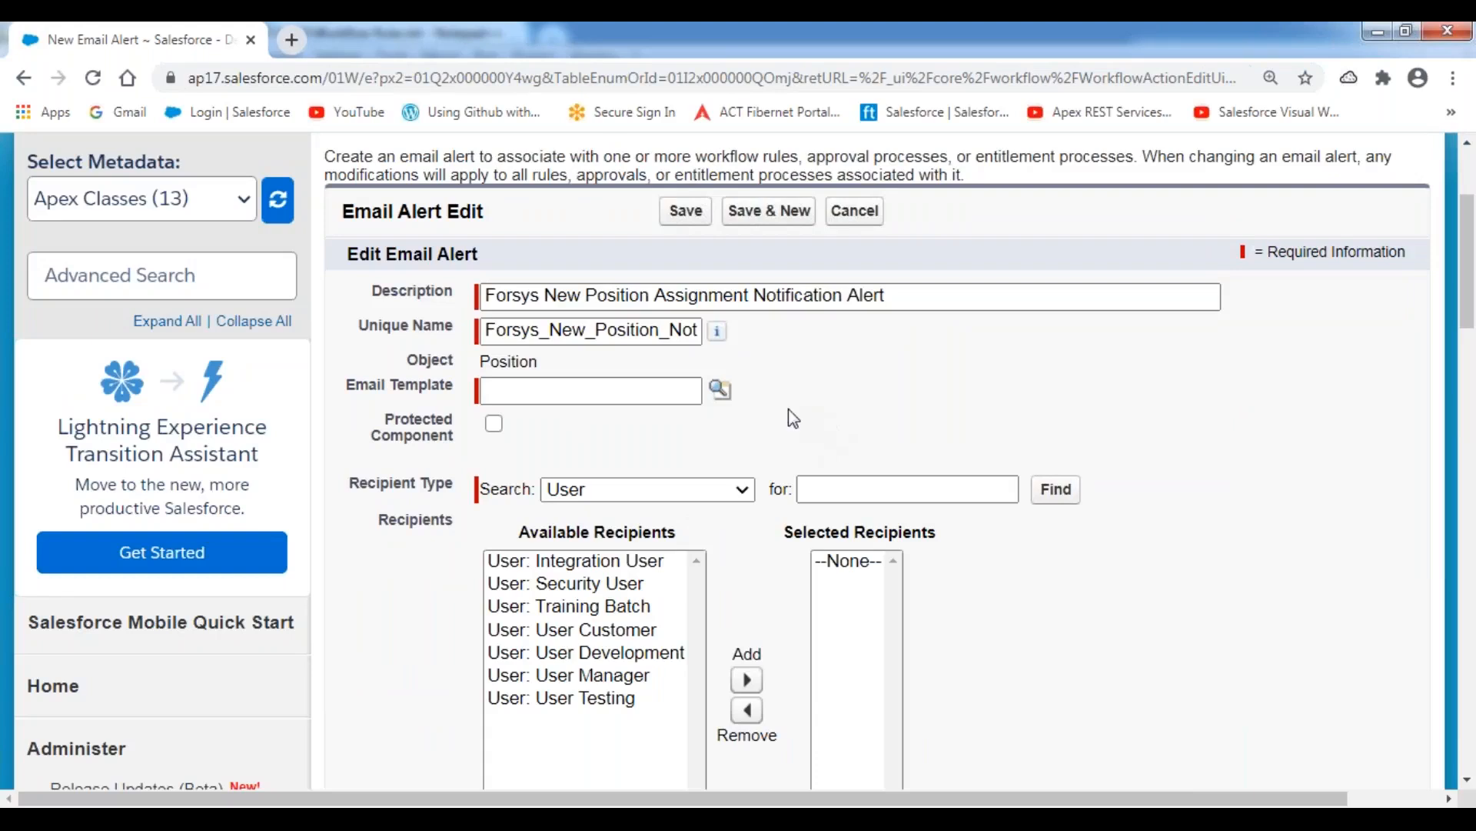
{"action": "left_click", "coordinate": [721, 392]}
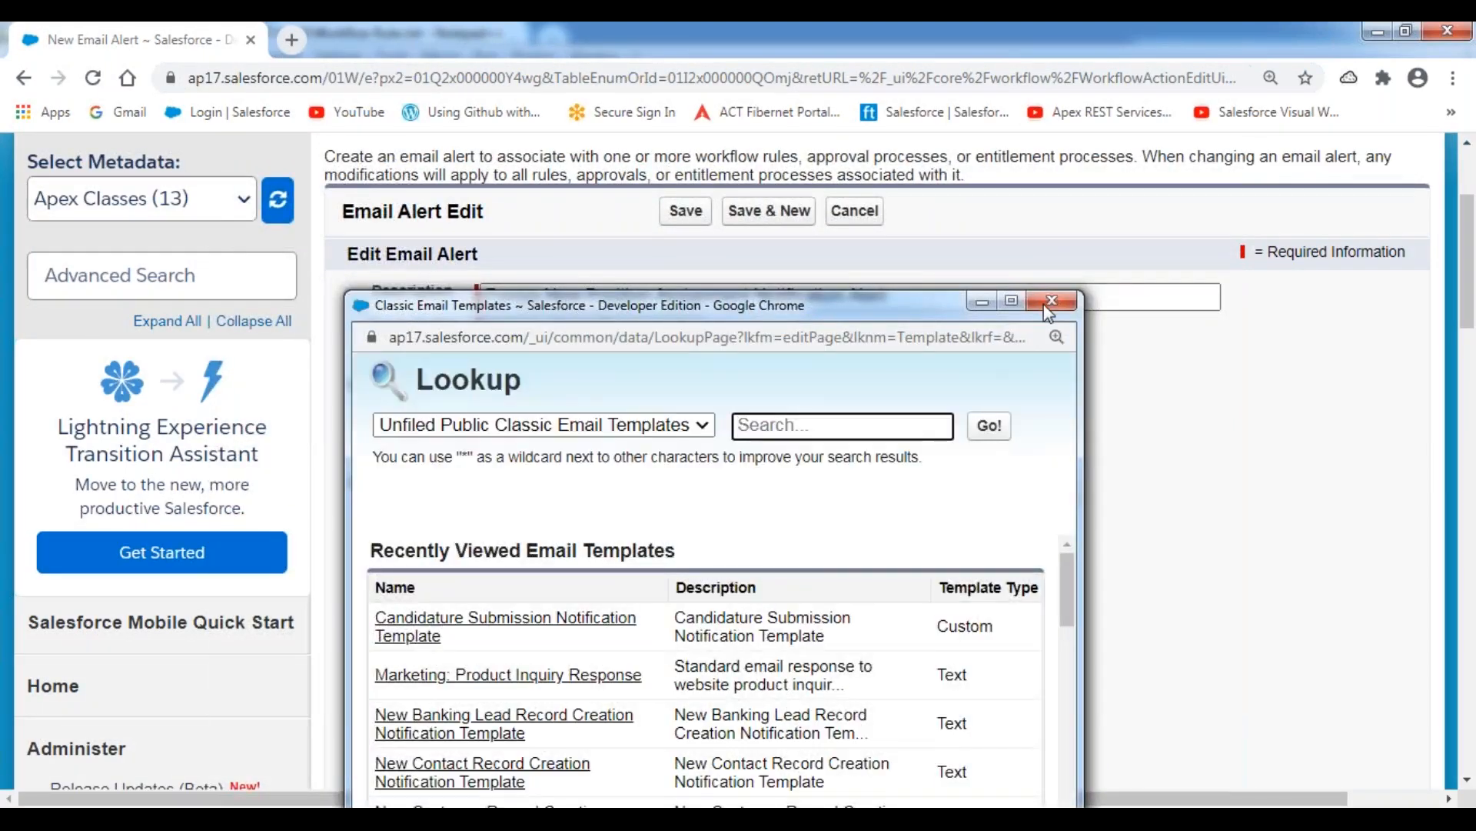
{"action": "left_click", "coordinate": [1012, 300]}
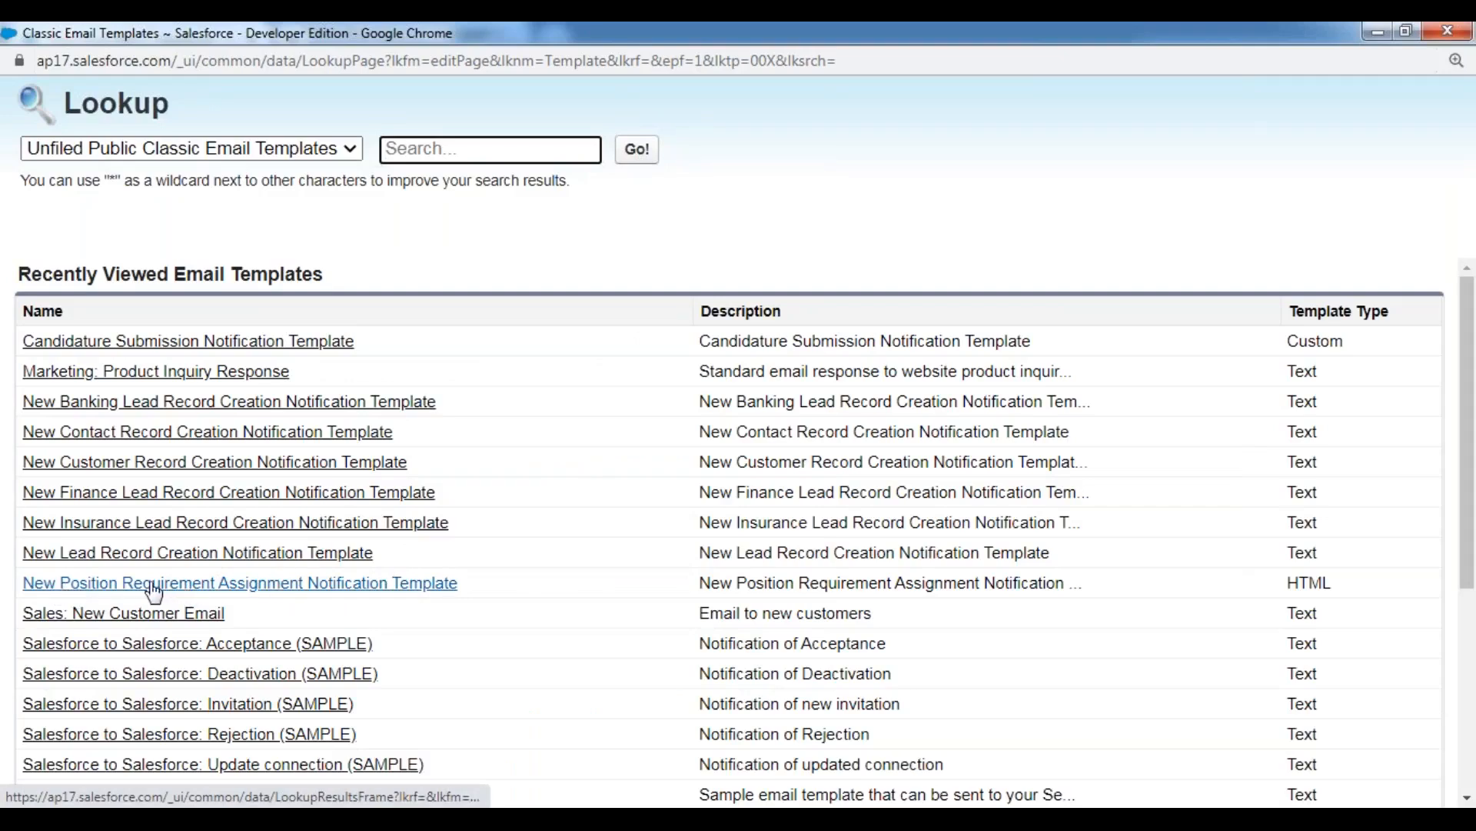
{"action": "left_click", "coordinate": [287, 586]}
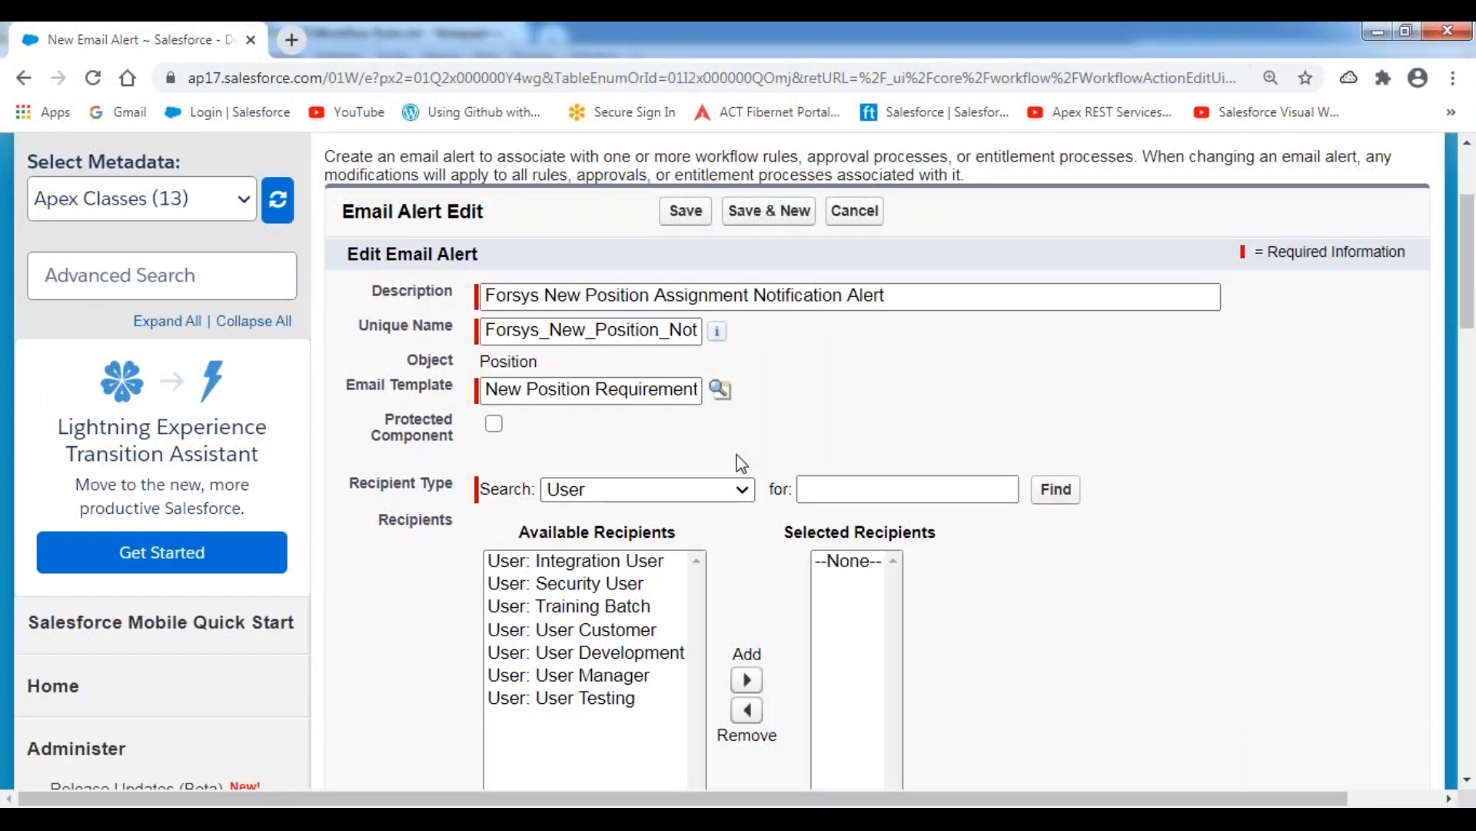
Set the recipient type to Email Field and add Email Field: HR Email ID to the selected recipients.
{"action": "scroll", "coordinate": [740, 462], "scroll_direction": "down", "scroll_amount": 2}
{"action": "left_click", "coordinate": [743, 382]}
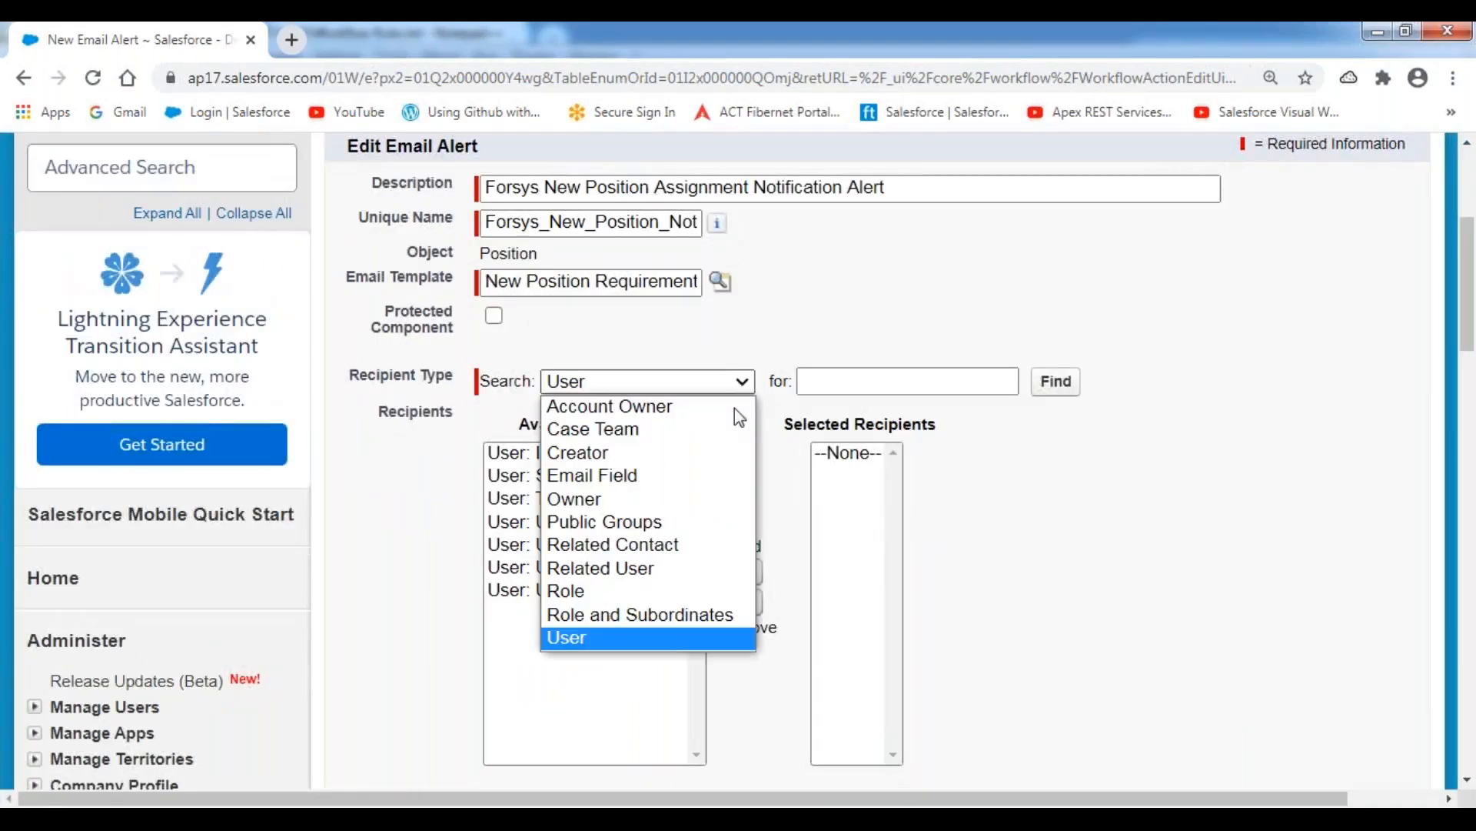
{"action": "left_click", "coordinate": [672, 484]}
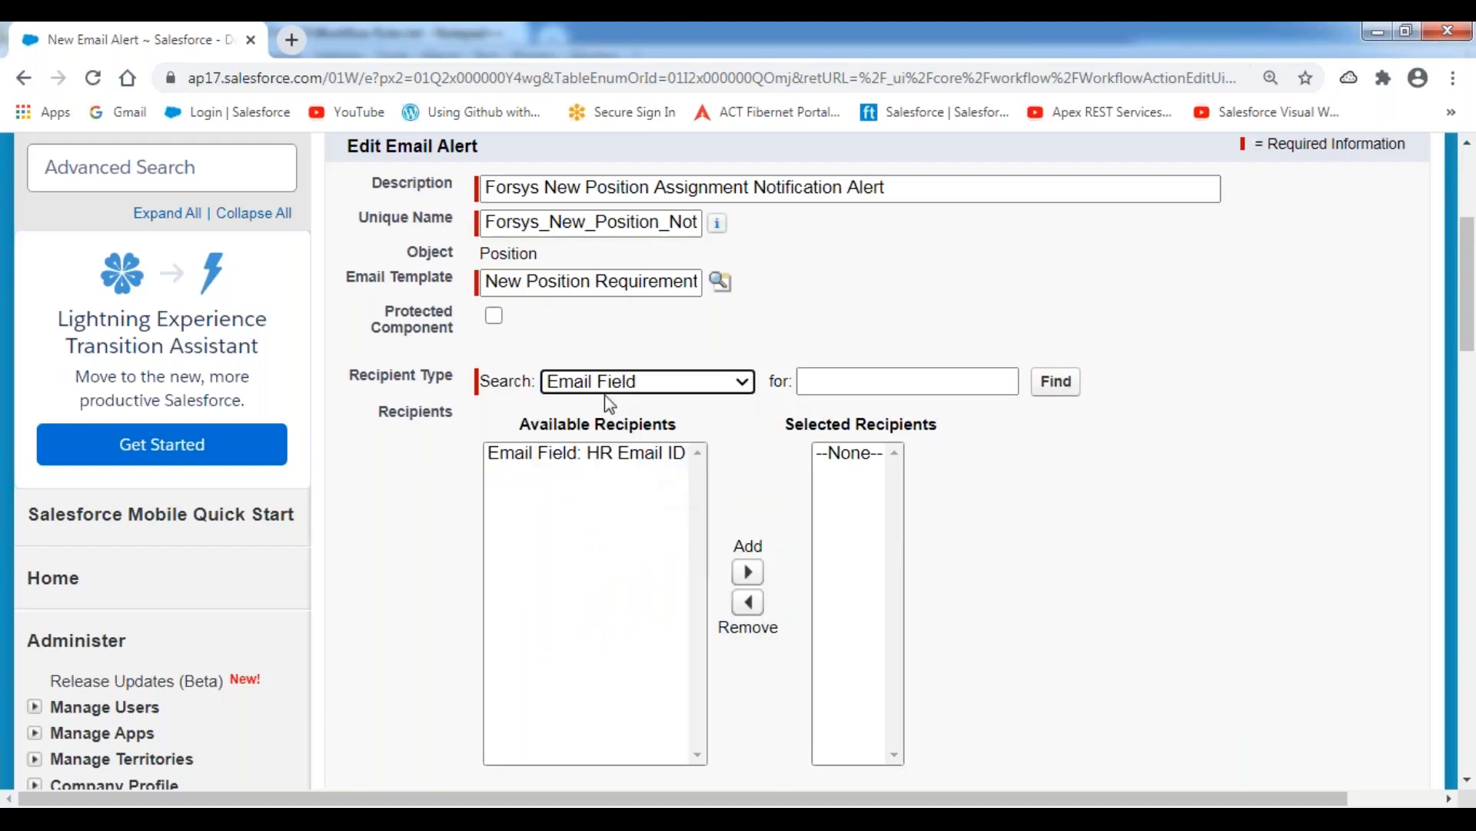
{"action": "left_click", "coordinate": [614, 460]}
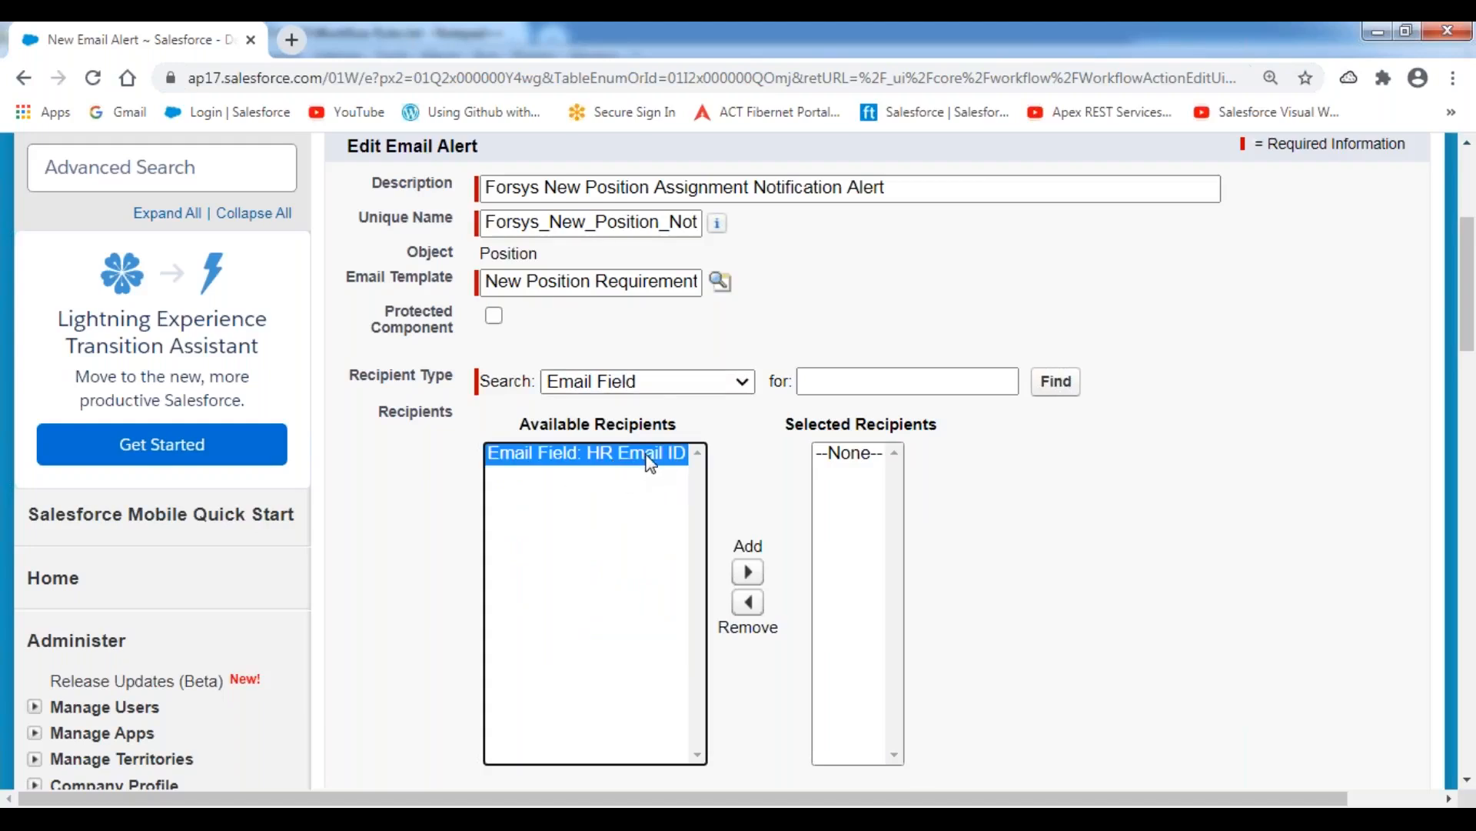
{"action": "left_click", "coordinate": [748, 572]}
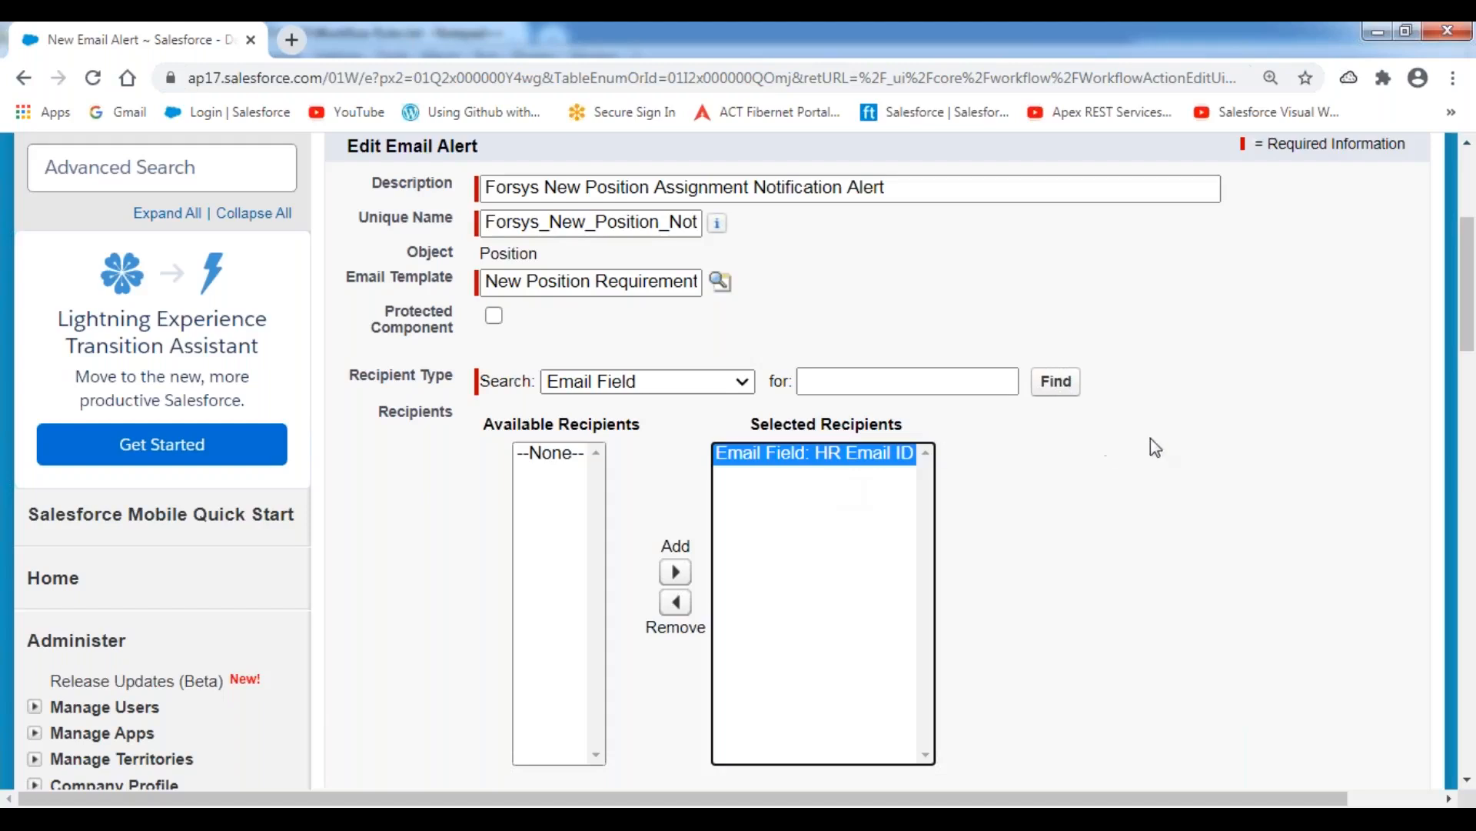
Enter an additional email address to be notified and save the email alert.
{"action": "scroll", "coordinate": [1115, 461], "scroll_direction": "down", "scroll_amount": 5}
{"action": "left_click", "coordinate": [532, 424]}
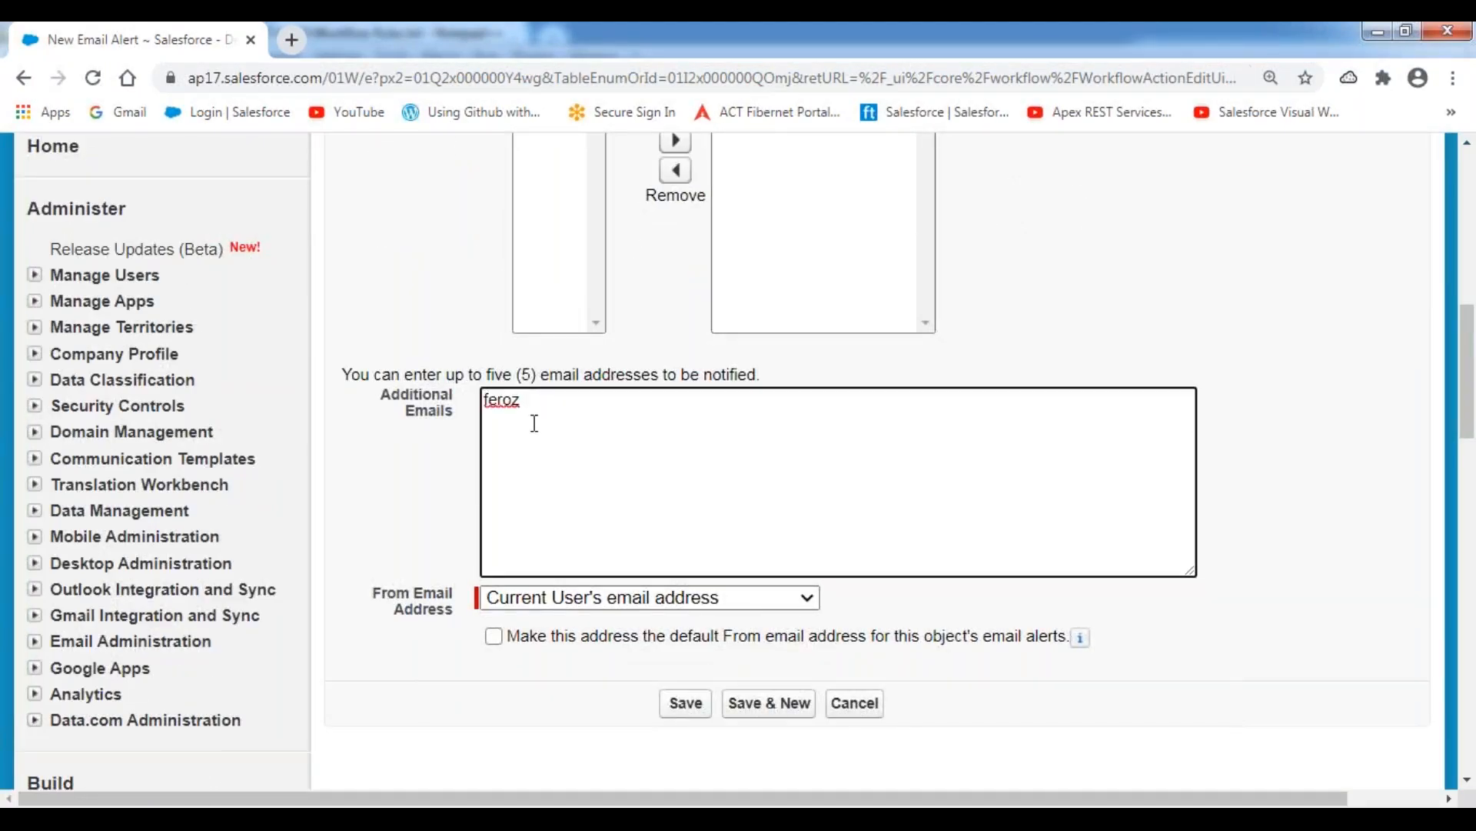
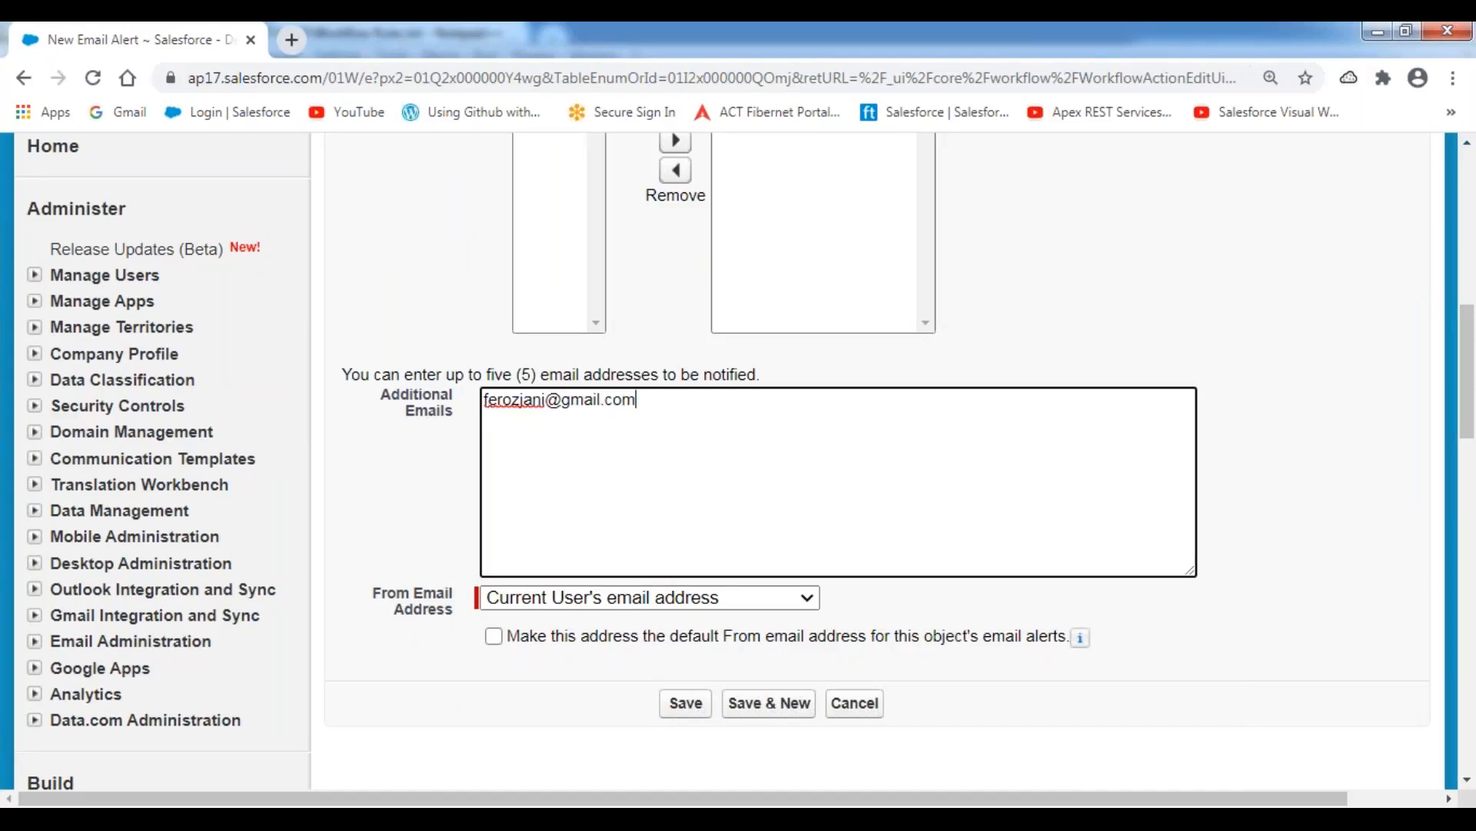
{"action": "left_click", "coordinate": [444, 343]}
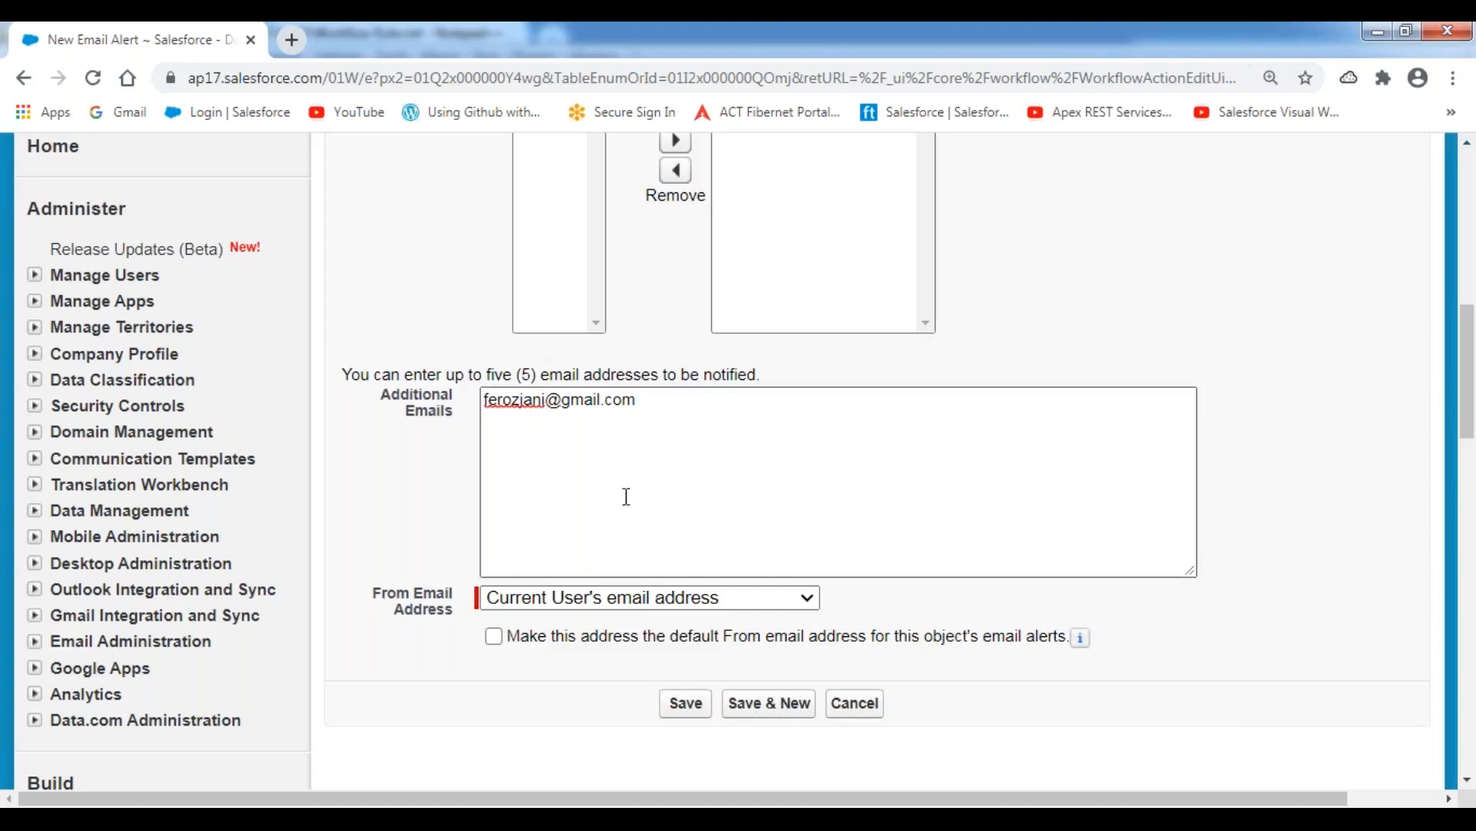
{"action": "left_click", "coordinate": [690, 705]}
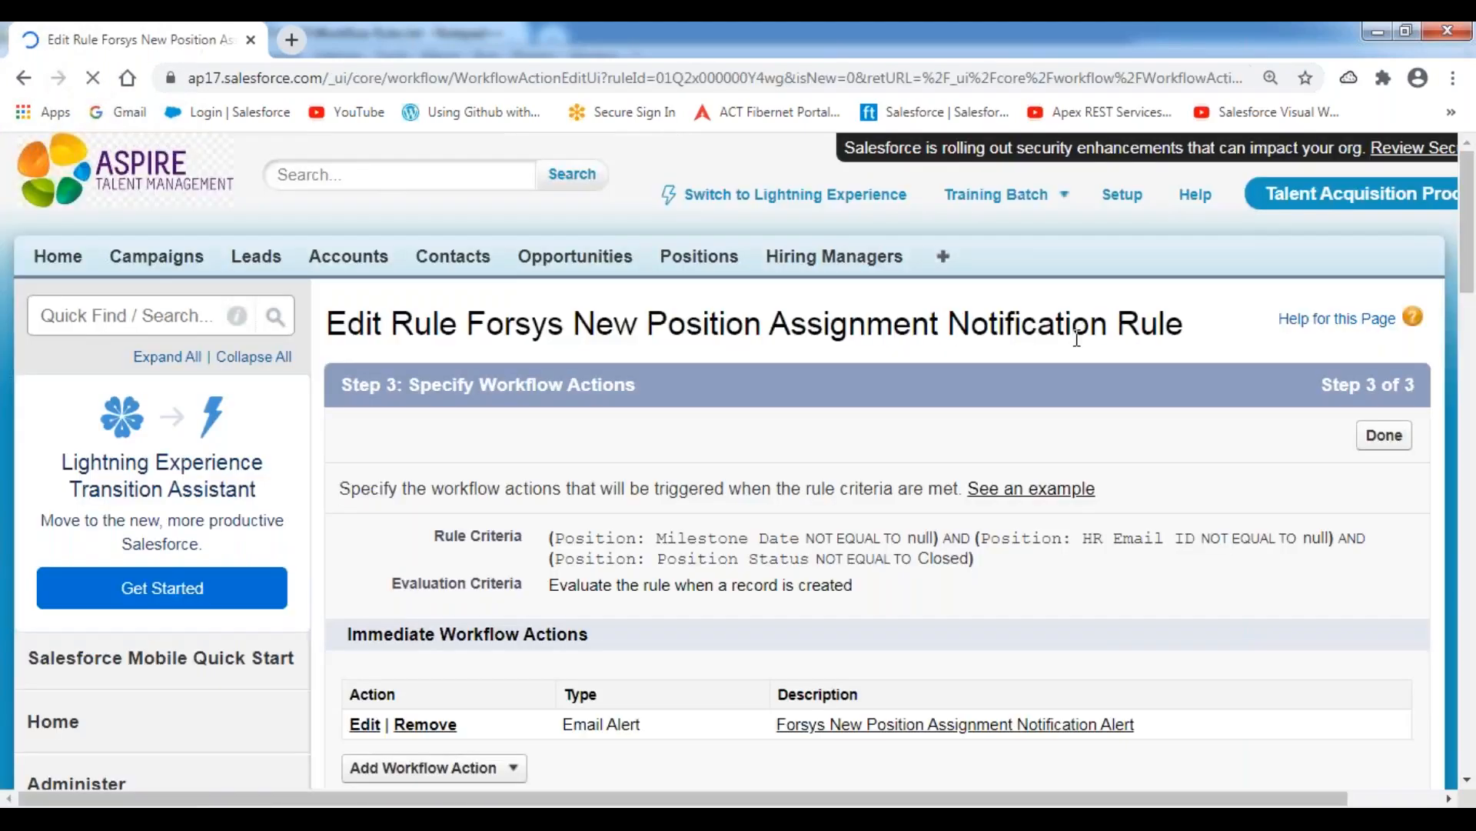
Review the time-dependent actions planned around the milestone date in the Notepad++ notes, and return to the workflow rule in Salesforce.
{"action": "scroll", "coordinate": [674, 477], "scroll_direction": "down", "scroll_amount": 4}
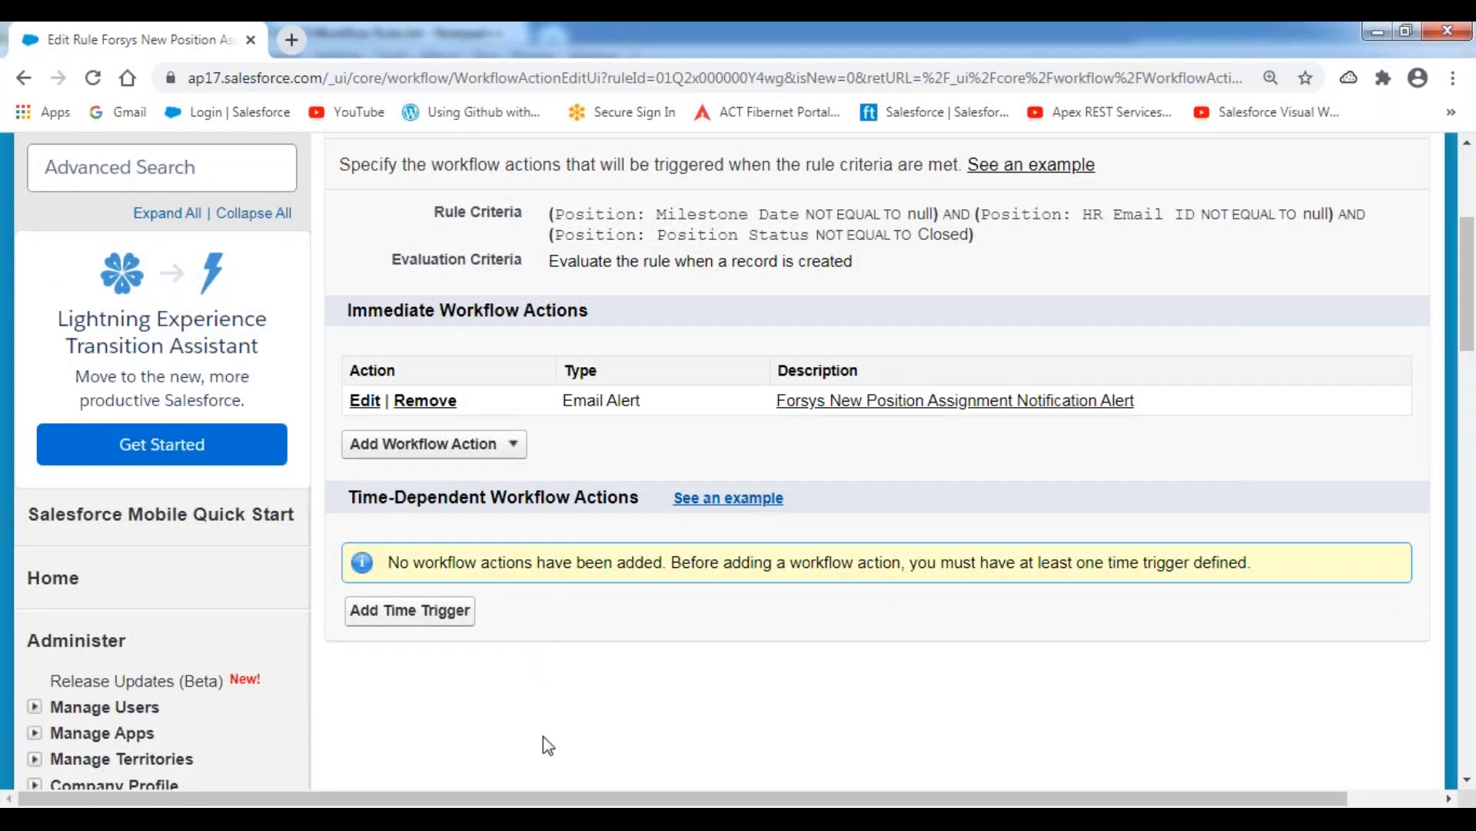
{"action": "key", "text": "alt+Tab"}
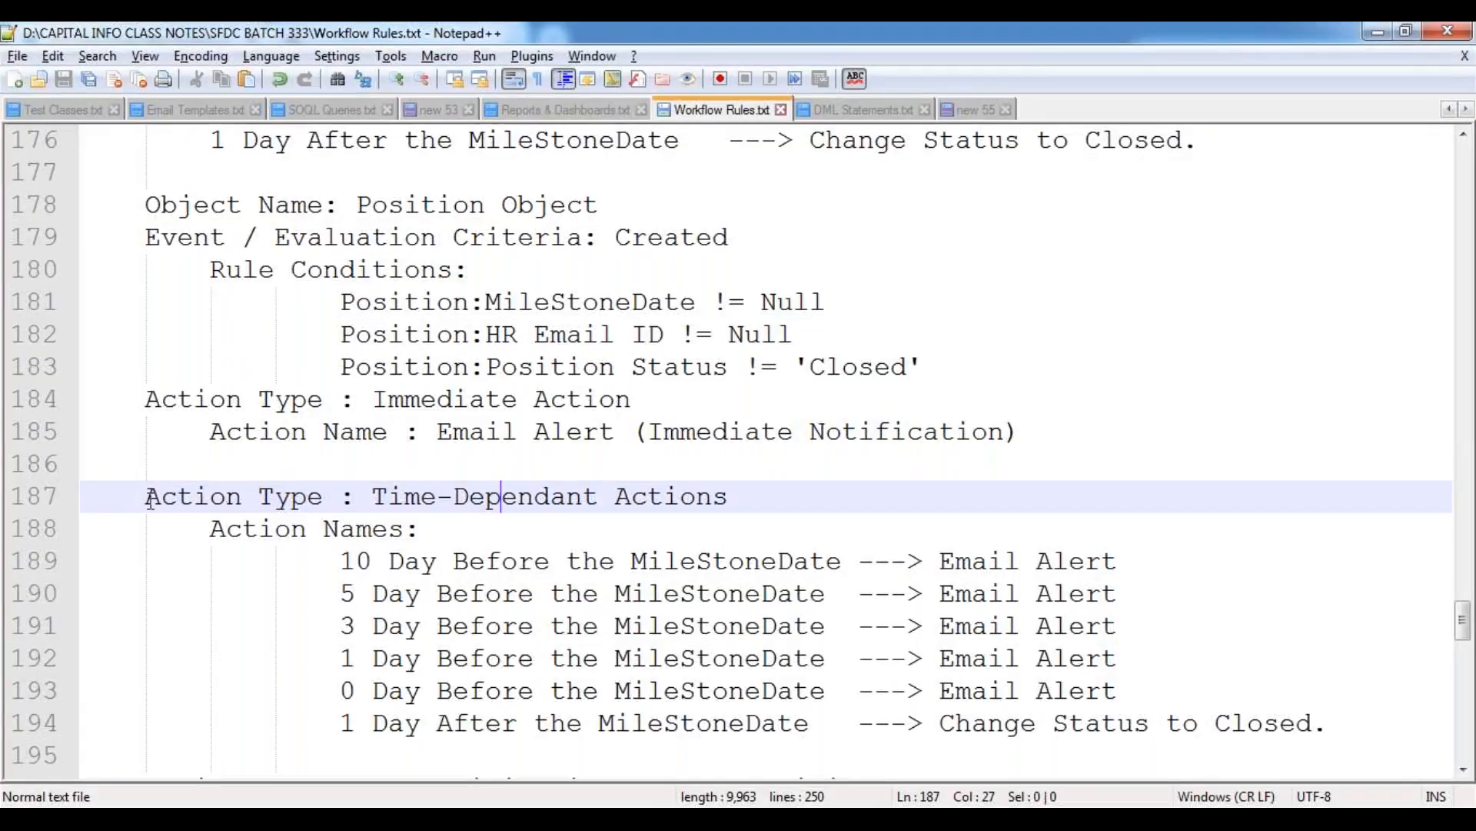
{"action": "left_click_drag", "start_coordinate": [374, 498], "coordinate": [765, 501]}
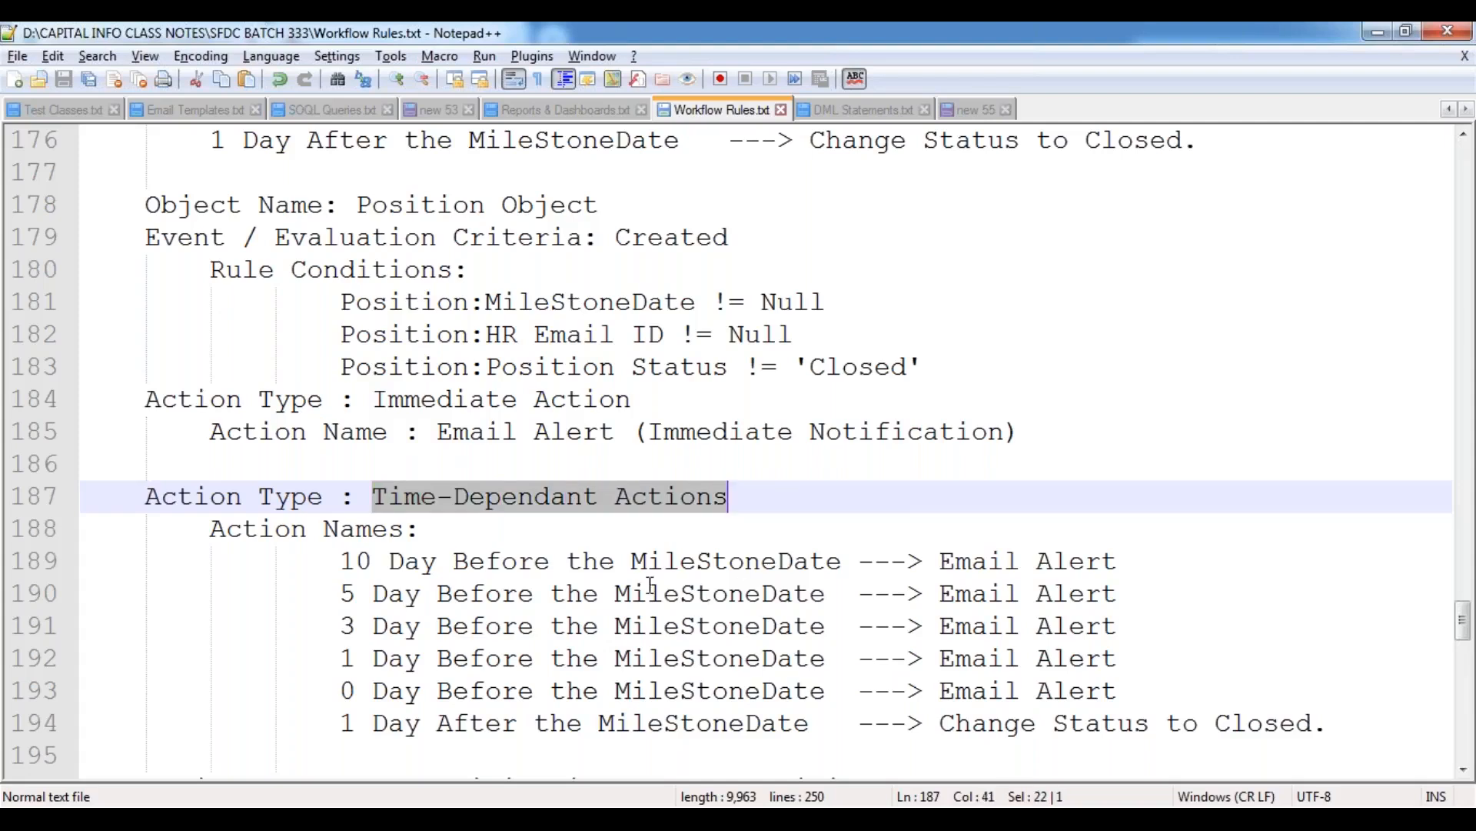
{"action": "left_click_drag", "start_coordinate": [339, 562], "coordinate": [356, 562]}
{"action": "left_click_drag", "start_coordinate": [454, 561], "coordinate": [600, 562]}
{"action": "left_click_drag", "start_coordinate": [340, 594], "coordinate": [551, 593]}
{"action": "left_click_drag", "start_coordinate": [340, 626], "coordinate": [559, 626]}
{"action": "left_click_drag", "start_coordinate": [356, 658], "coordinate": [551, 659]}
{"action": "left_click_drag", "start_coordinate": [342, 690], "coordinate": [533, 690]}
{"action": "left_click_drag", "start_coordinate": [346, 722], "coordinate": [520, 723]}
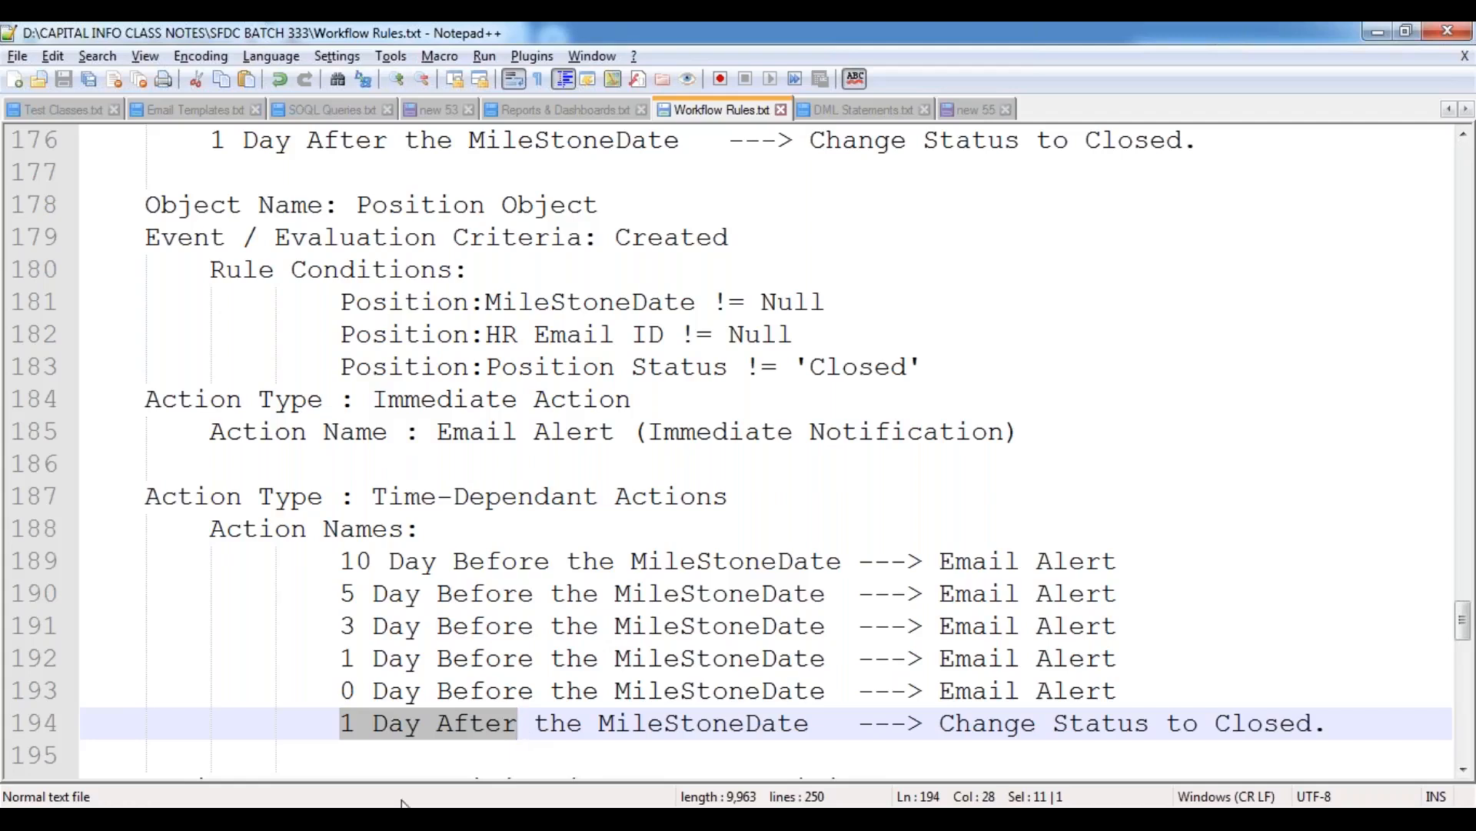
{"action": "left_click_drag", "start_coordinate": [340, 561], "coordinate": [598, 561]}
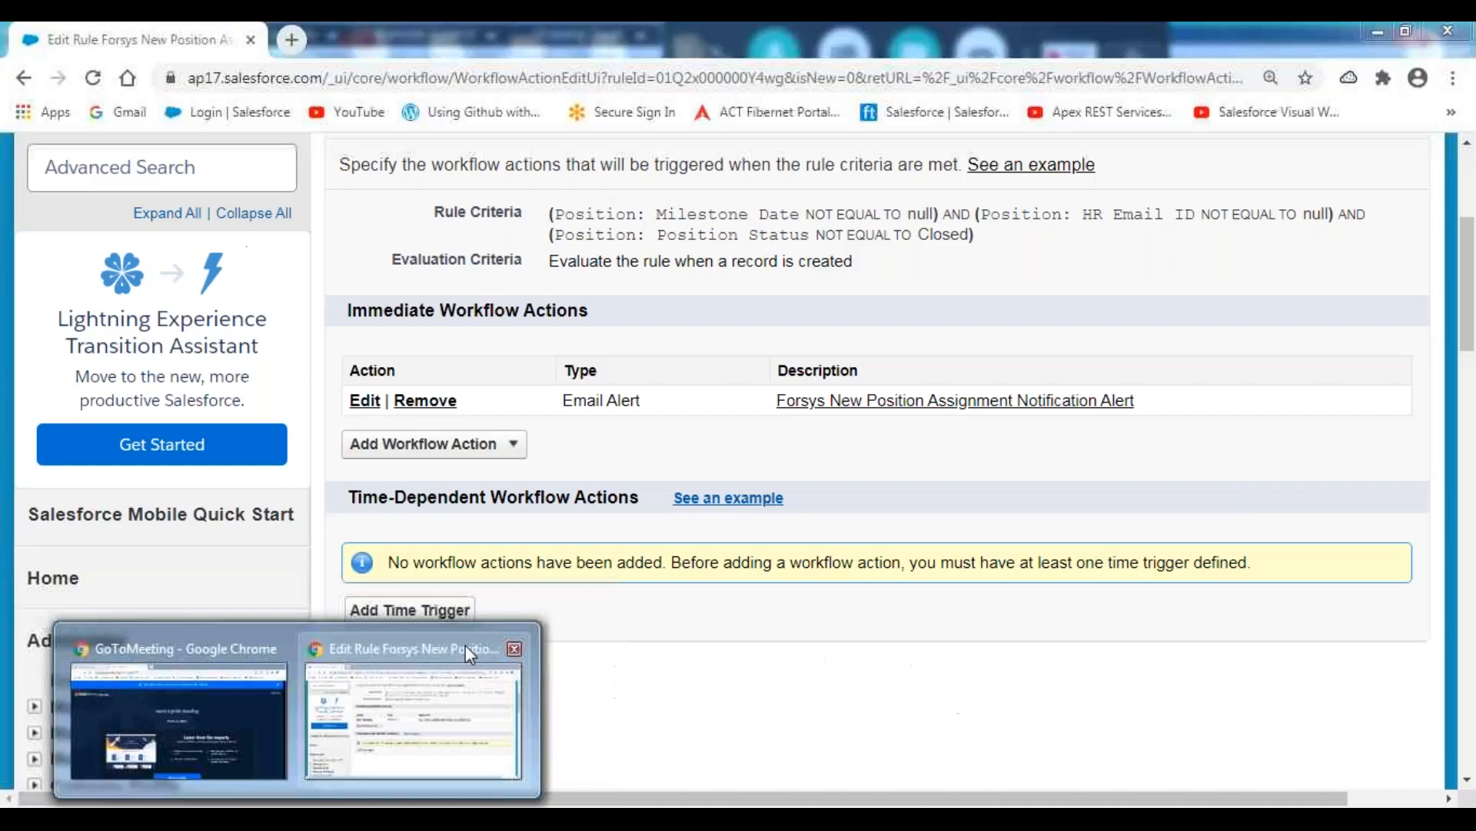
{"action": "left_click", "coordinate": [465, 645]}
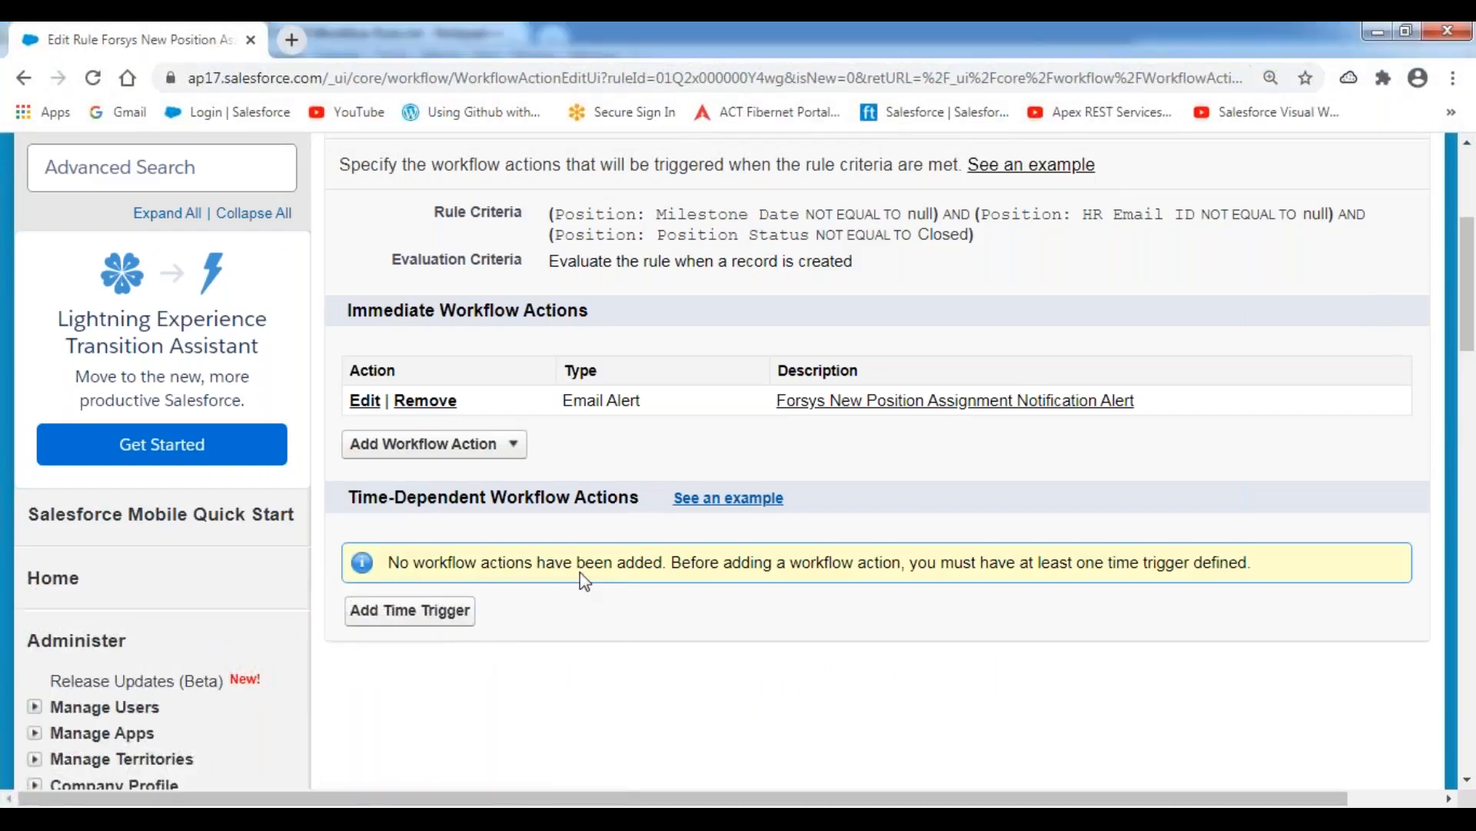
Start a new time trigger for the rule and examine its number, unit, Before/After and reference date options.
{"action": "scroll", "coordinate": [582, 580], "scroll_direction": "down", "scroll_amount": 4}
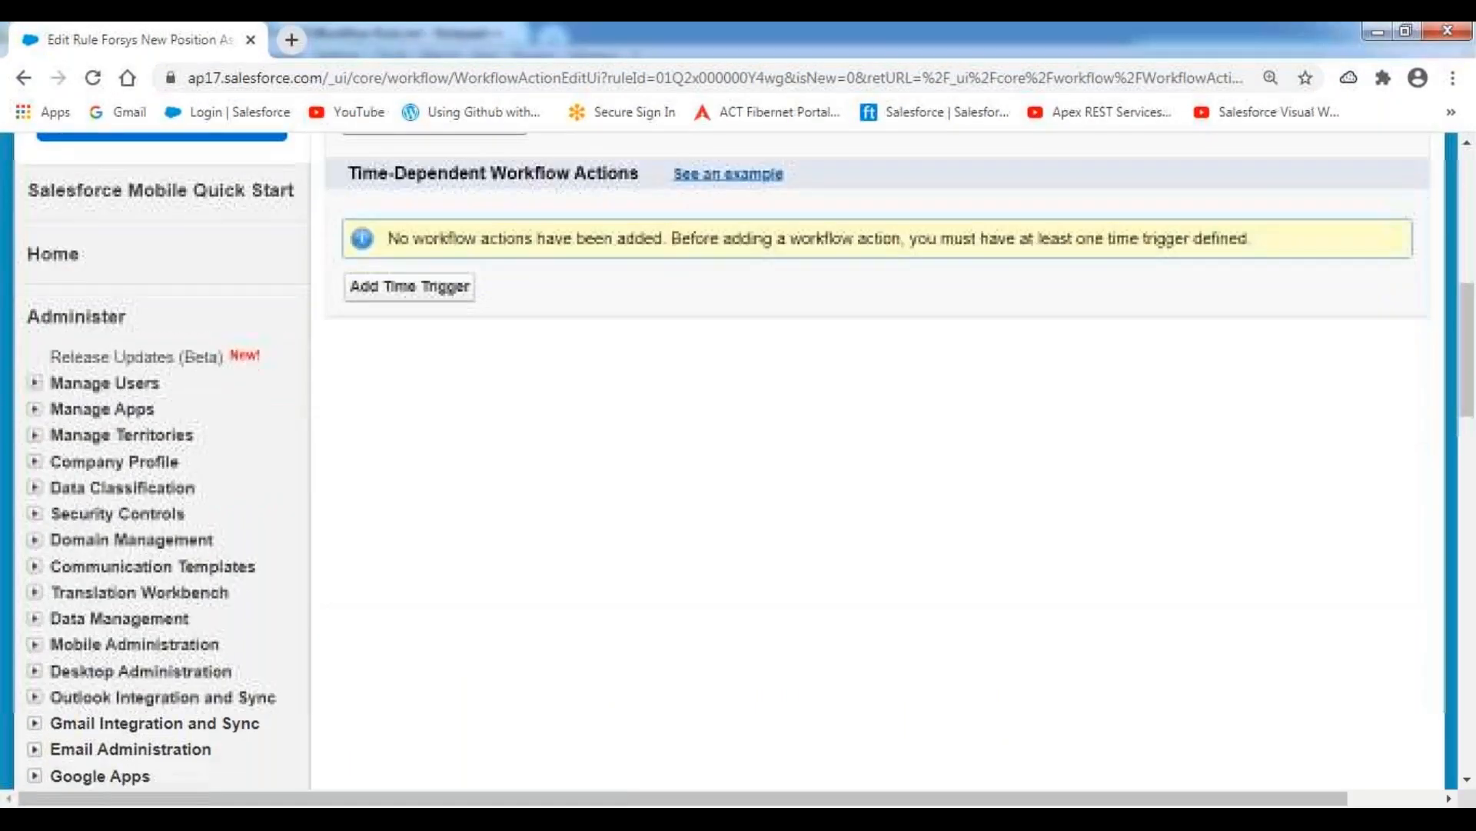
{"action": "left_click", "coordinate": [441, 299]}
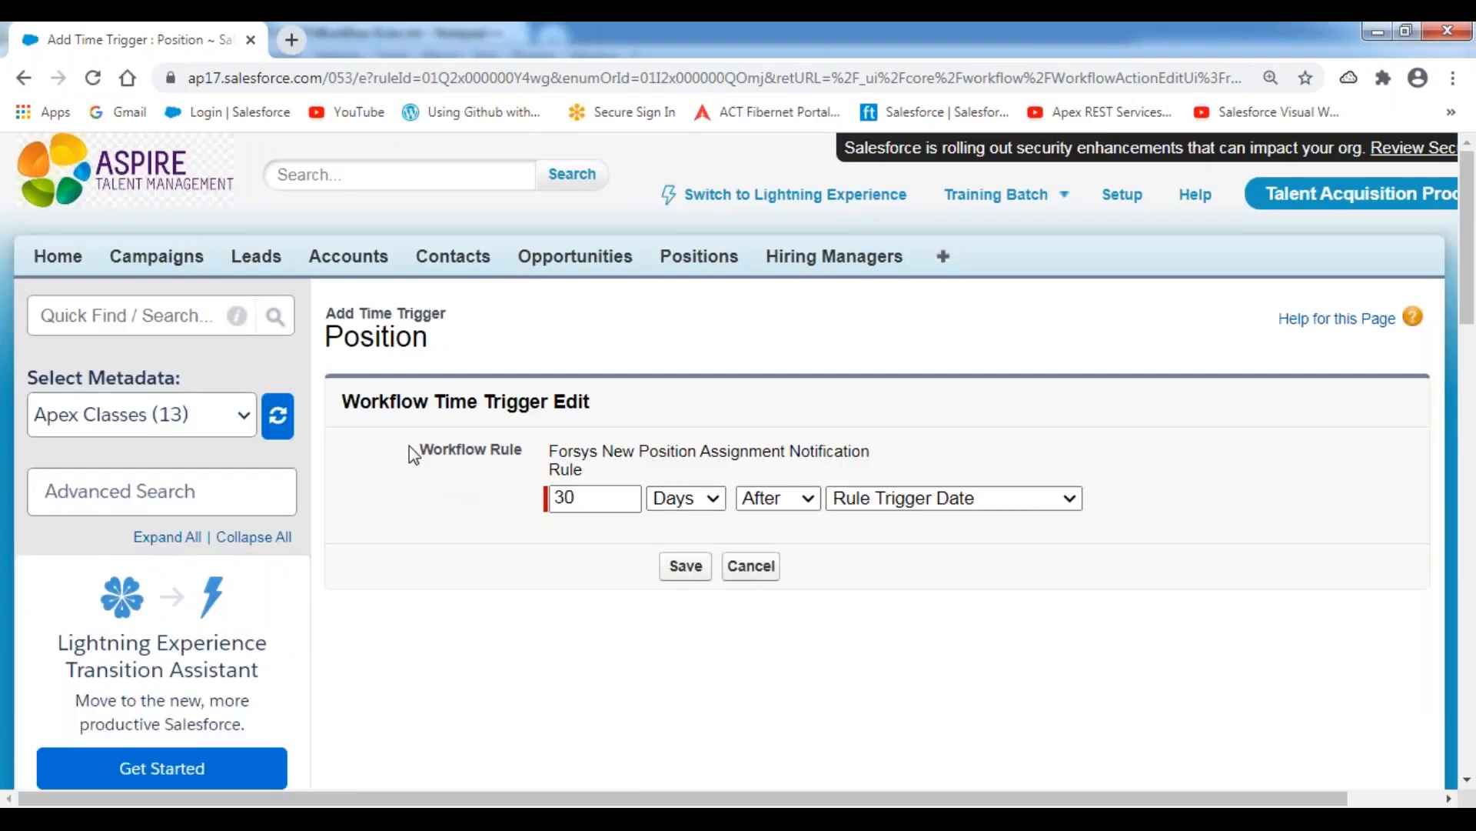
{"action": "left_click", "coordinate": [642, 36]}
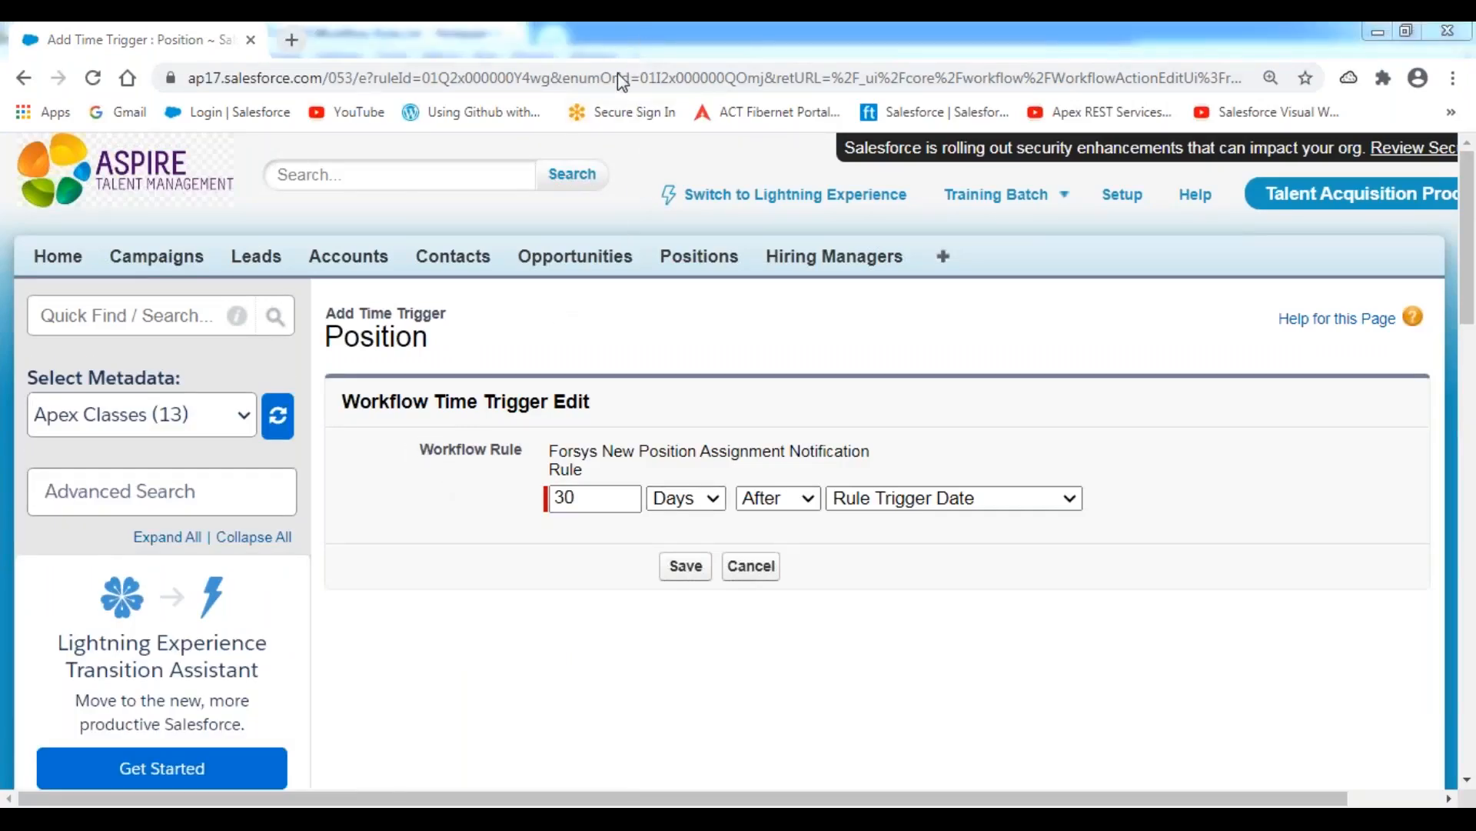
{"action": "left_click_drag", "start_coordinate": [537, 526], "coordinate": [645, 526]}
{"action": "mouse_move", "coordinate": [668, 473]}
{"action": "left_mouse_down"}
{"action": "mouse_move", "coordinate": [672, 527]}
{"action": "mouse_move", "coordinate": [729, 505]}
{"action": "mouse_move", "coordinate": [676, 477]}
{"action": "left_mouse_up"}
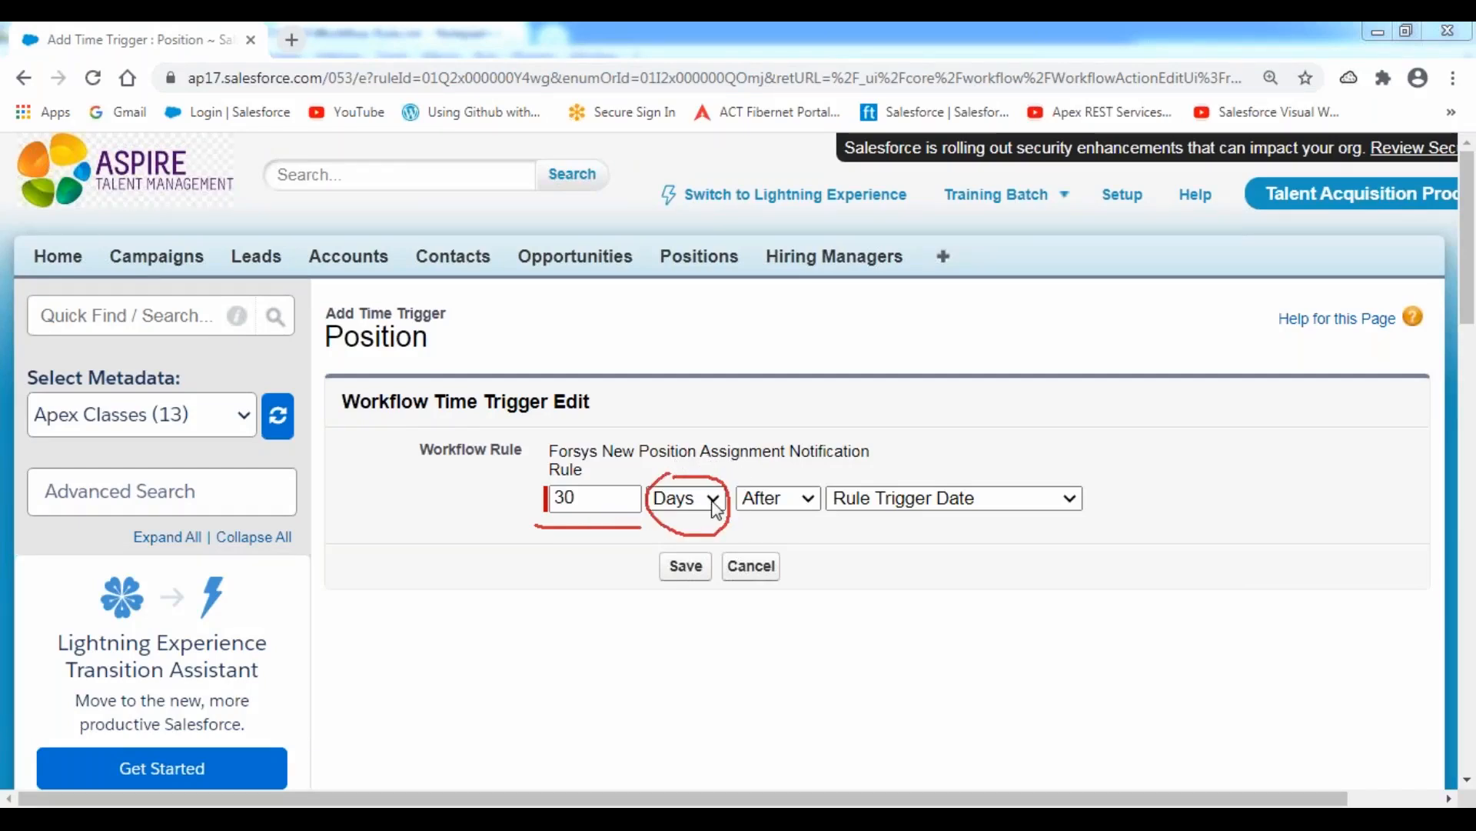
{"action": "left_click", "coordinate": [692, 498]}
{"action": "left_click", "coordinate": [788, 506]}
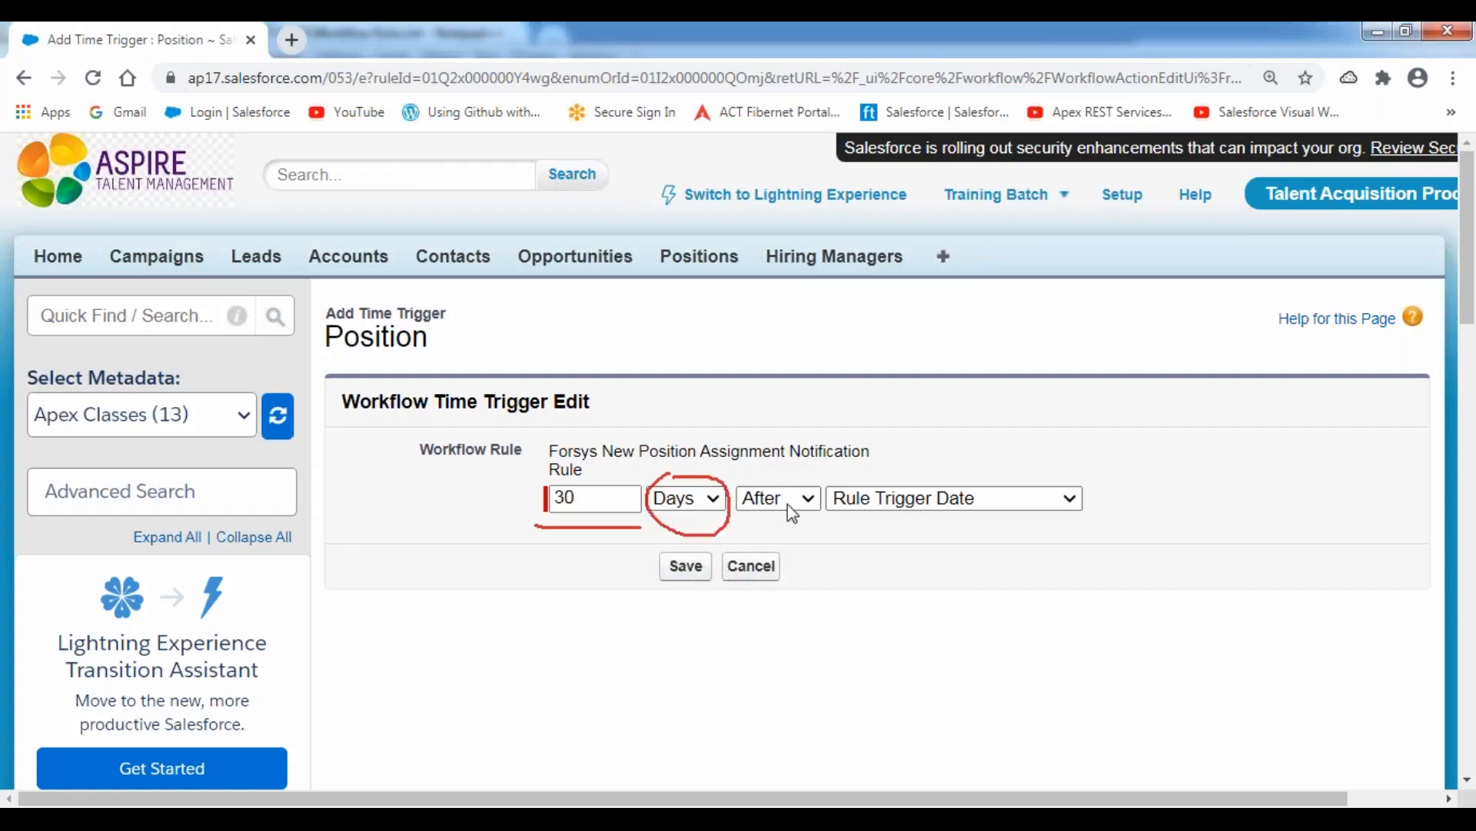
{"action": "left_click", "coordinate": [788, 499]}
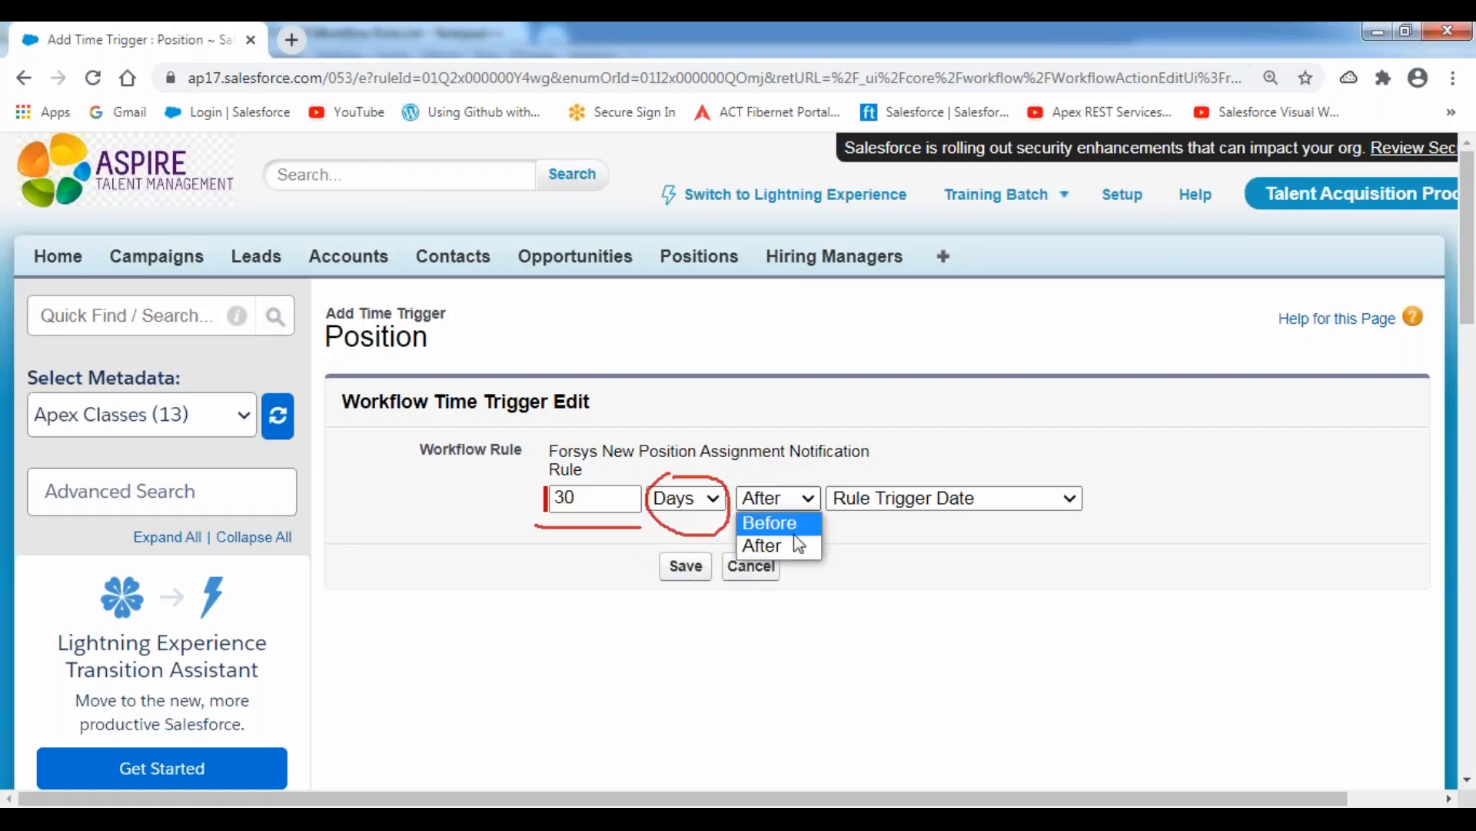
{"action": "left_click", "coordinate": [899, 540]}
{"action": "left_click", "coordinate": [1022, 498]}
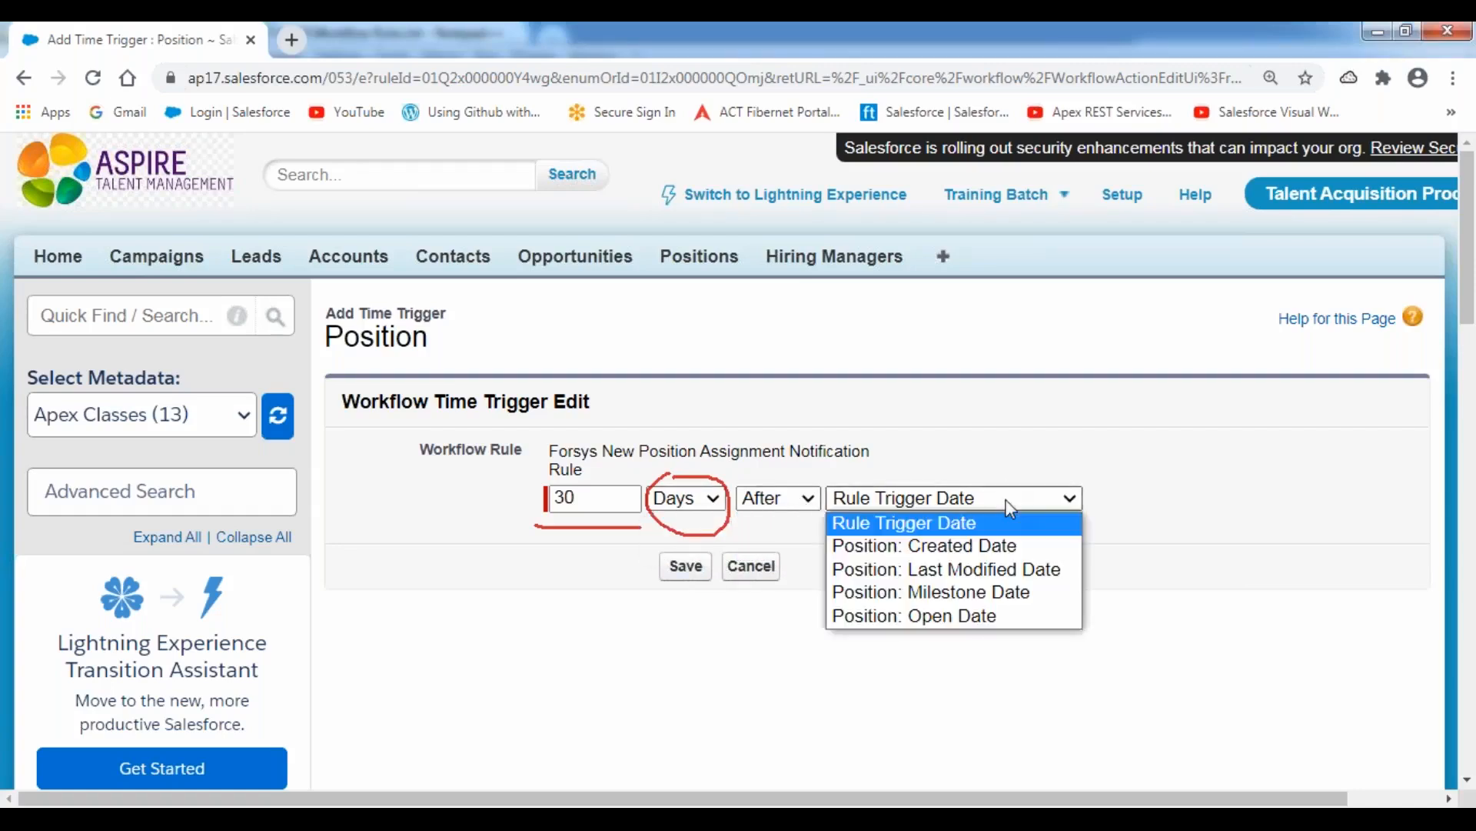
{"action": "left_click", "coordinate": [1006, 429]}
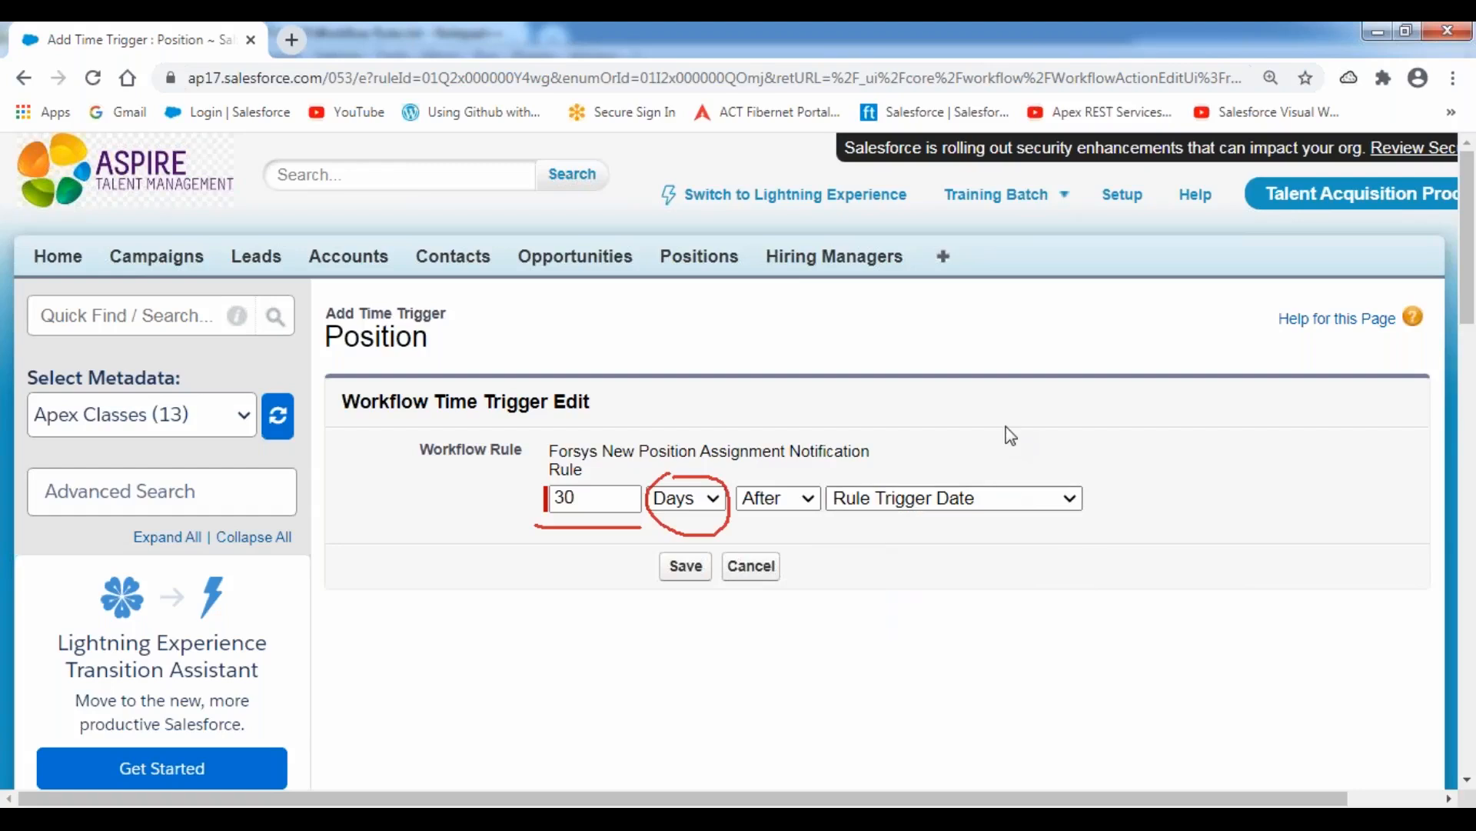
{"action": "left_click", "coordinate": [641, 36]}
{"action": "left_click", "coordinate": [629, 184]}
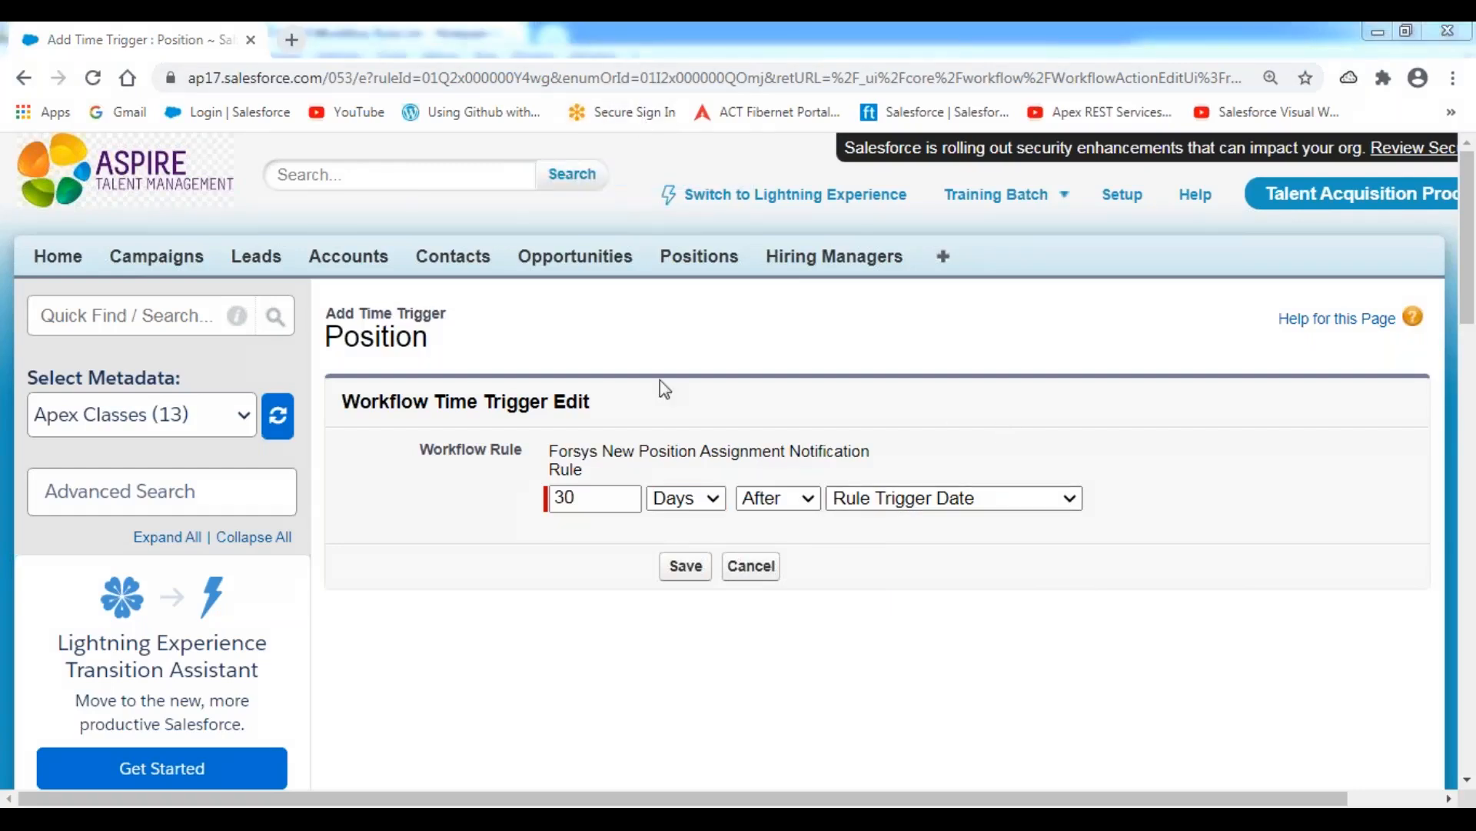
{"action": "left_click", "coordinate": [671, 397]}
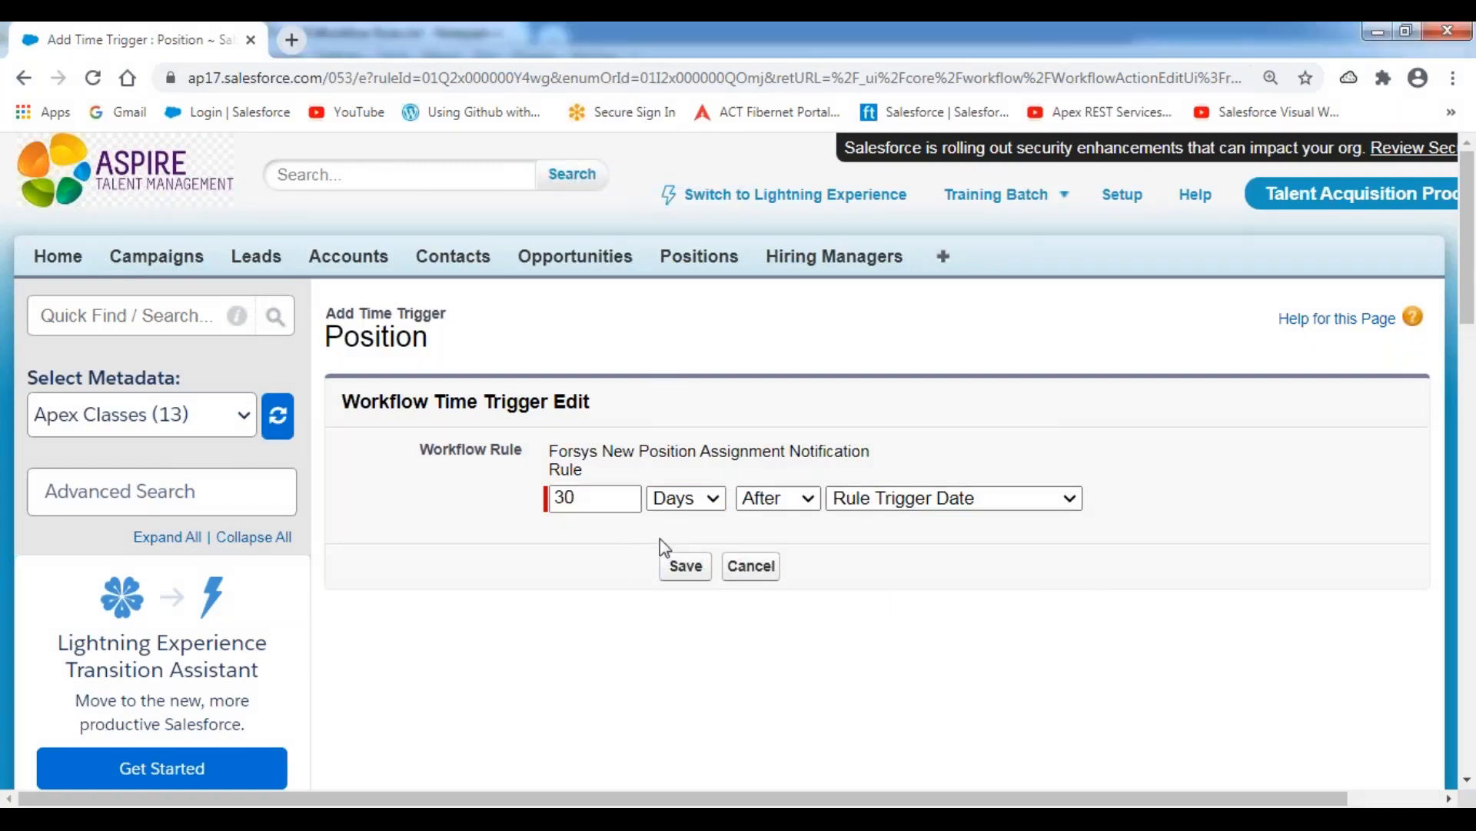
Switch to the Notepad++ notes, check the first time-dependent action before the milestone date, and return to the time trigger in Salesforce.
{"action": "key", "text": "alt+Tab"}
{"action": "left_click", "coordinate": [350, 562]}
{"action": "key", "text": "Left"}
{"action": "key", "text": "shift+Right"}
{"action": "key", "text": "shift+Right"}
{"action": "key", "text": "shift+Right"}
{"action": "key", "text": "shift+Right"}
{"action": "key", "text": "shift+Right"}
{"action": "key", "text": "shift+Right"}
{"action": "key", "text": "shift+Right"}
{"action": "key", "text": "shift+Right"}
{"action": "key", "text": "shift+Right"}
{"action": "key", "text": "shift+Right"}
{"action": "key", "text": "shift+Right"}
{"action": "key", "text": "shift+Right"}
{"action": "key", "text": "shift+Right"}
{"action": "key", "text": "shift+Right"}
{"action": "key", "text": "shift+Right"}
{"action": "key", "text": "shift+Right"}
{"action": "key", "text": "shift+Right"}
{"action": "key", "text": "shift+Right"}
{"action": "key", "text": "shift+Right"}
{"action": "key", "text": "shift+Right"}
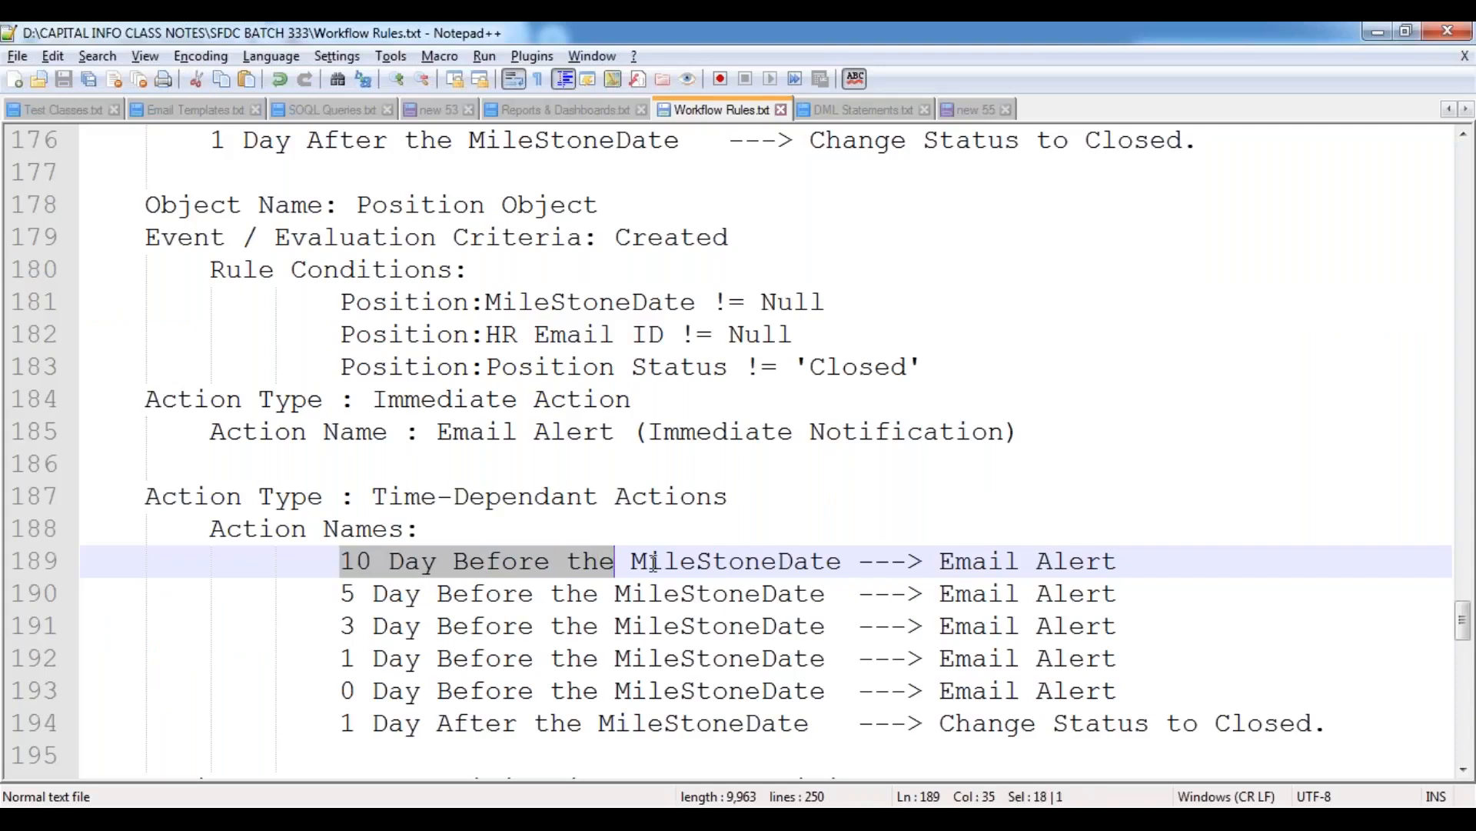
{"action": "key", "text": "alt+Tab"}
Set the time trigger to 10 Days Before Position: Milestone Date and save it.
{"action": "left_click_drag", "start_coordinate": [610, 505], "coordinate": [547, 504]}
{"action": "type", "text": "10"}
{"action": "left_click", "coordinate": [772, 396]}
{"action": "left_click", "coordinate": [808, 501]}
{"action": "left_click", "coordinate": [792, 522]}
{"action": "left_click", "coordinate": [1041, 502]}
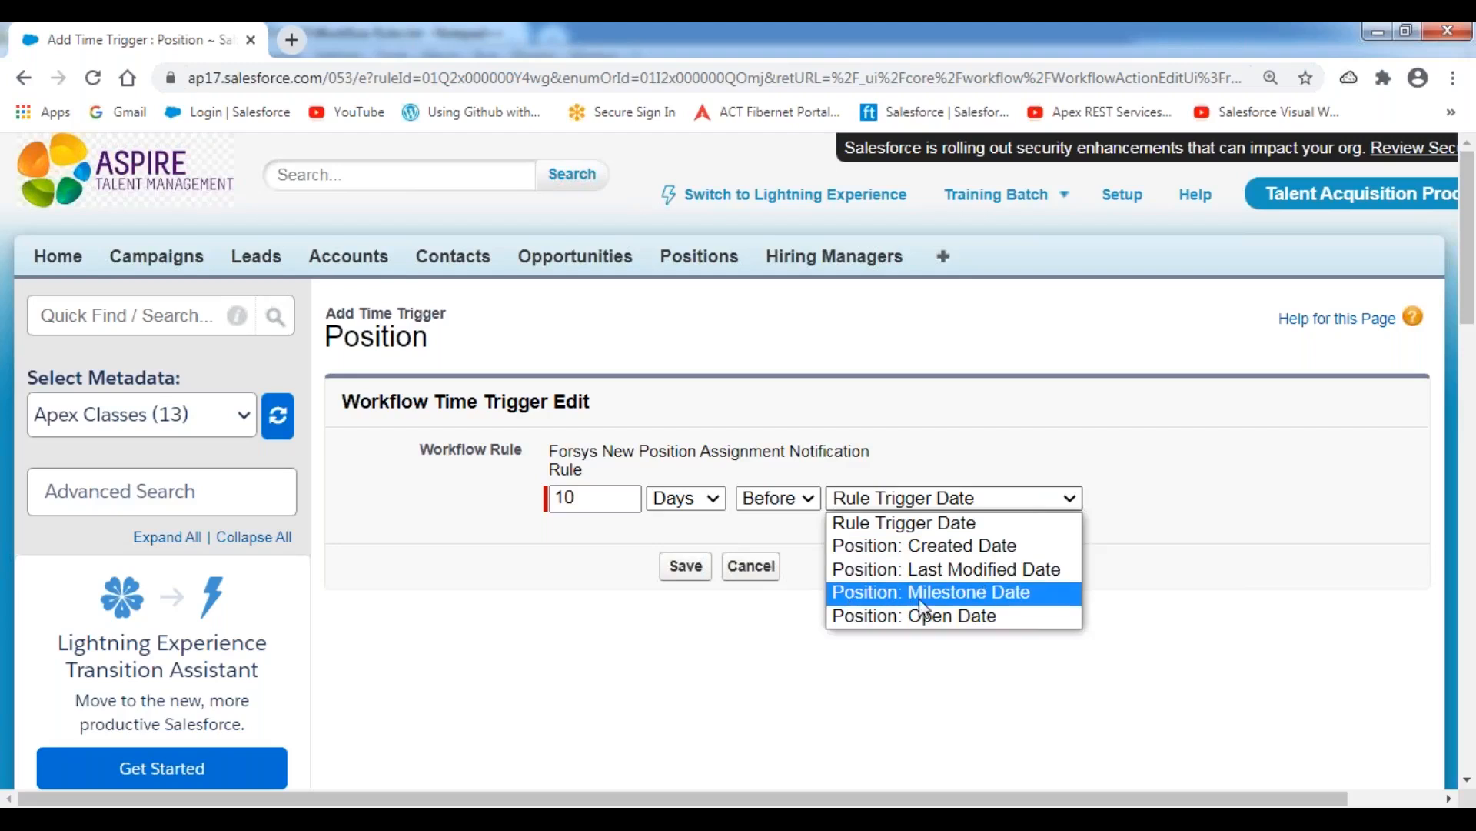
{"action": "left_click", "coordinate": [968, 605]}
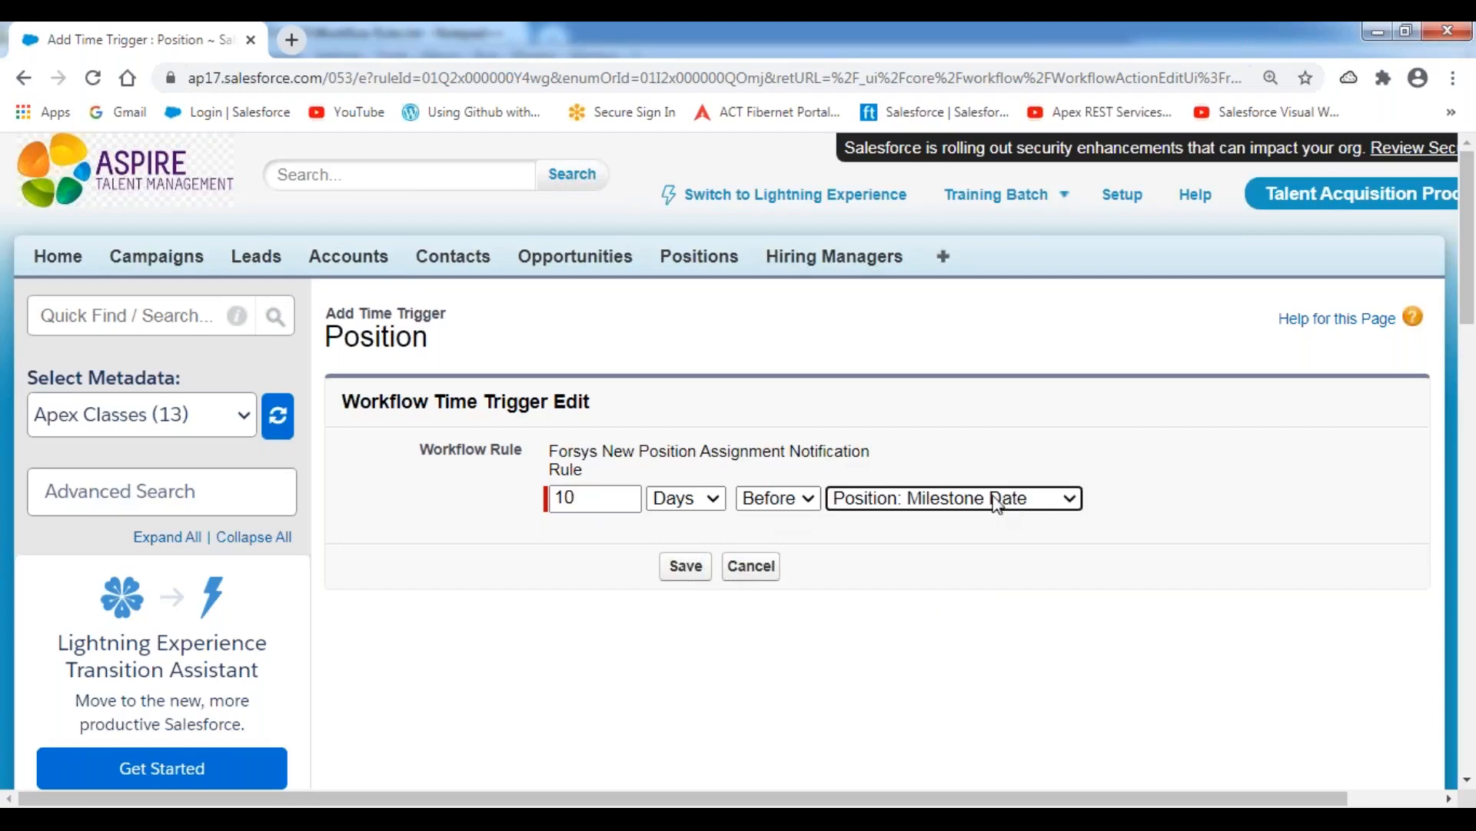
{"action": "left_click", "coordinate": [689, 584]}
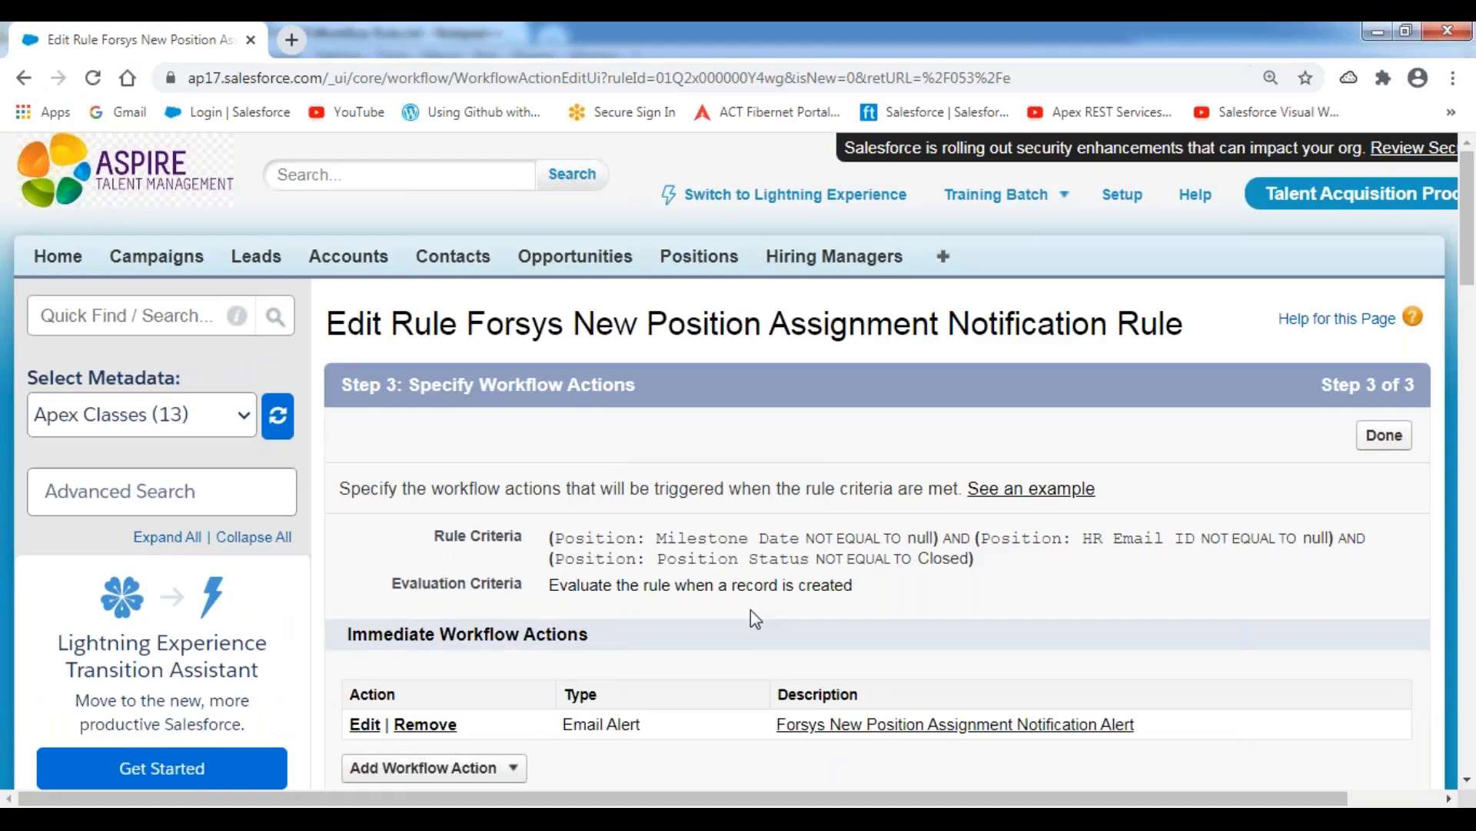
Check the saved time trigger, look up the second planned time-dependent action in the Notepad++ notes, and return to the rule in Salesforce.
{"action": "scroll", "coordinate": [769, 604], "scroll_direction": "down", "scroll_amount": 7}
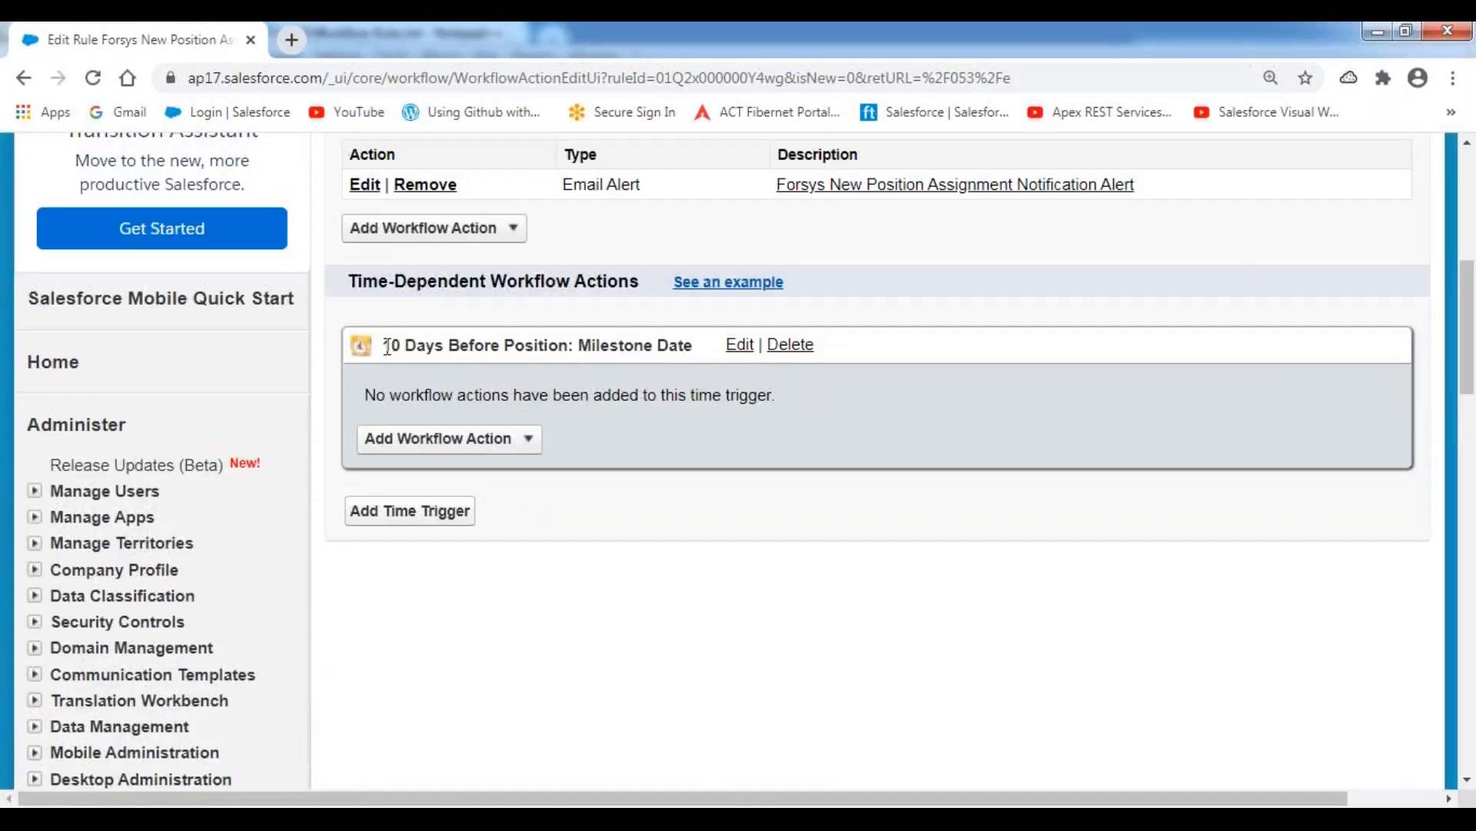
{"action": "left_click_drag", "start_coordinate": [386, 346], "coordinate": [691, 350]}
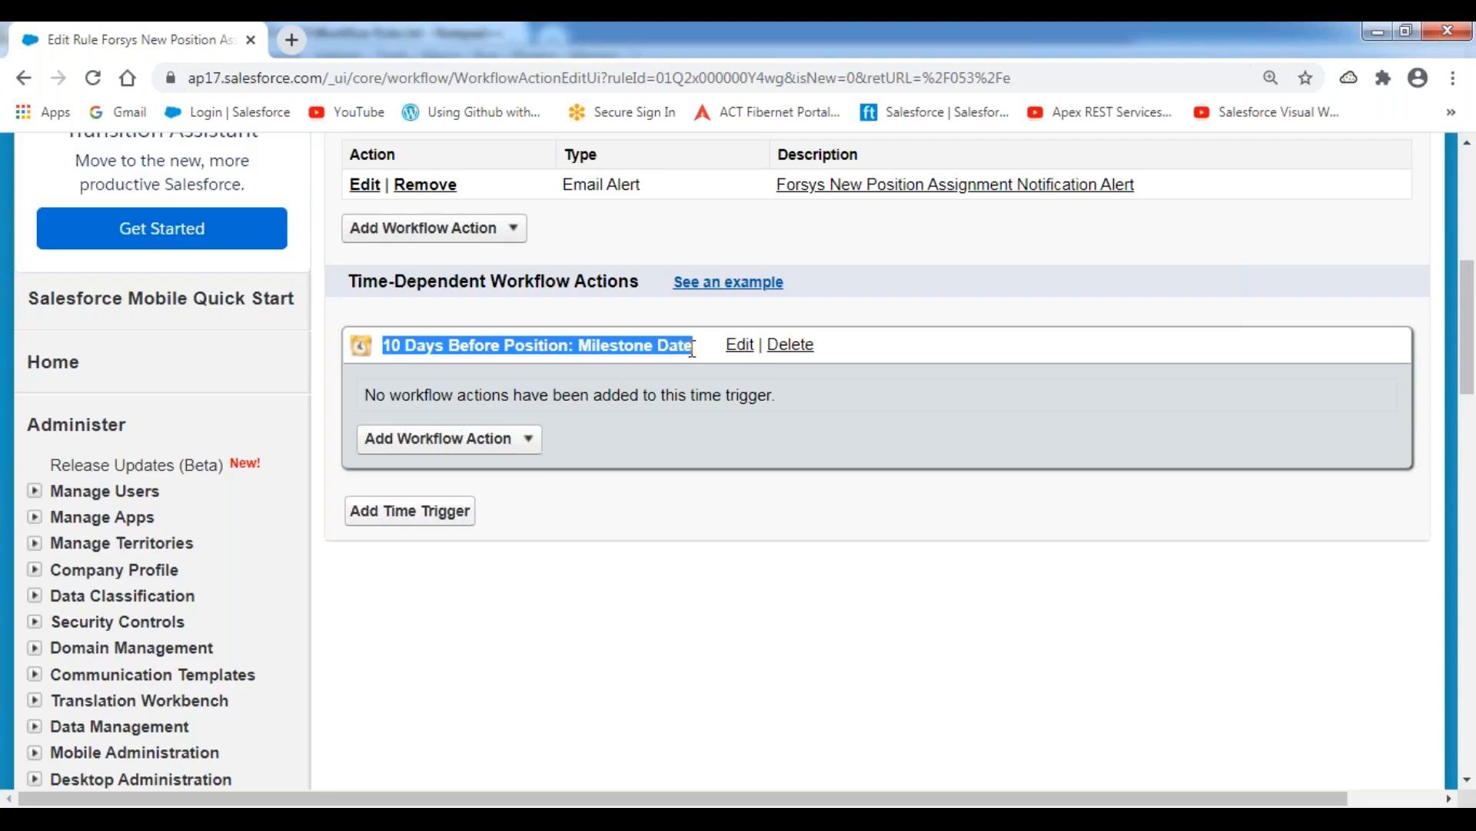
{"action": "left_click", "coordinate": [528, 444]}
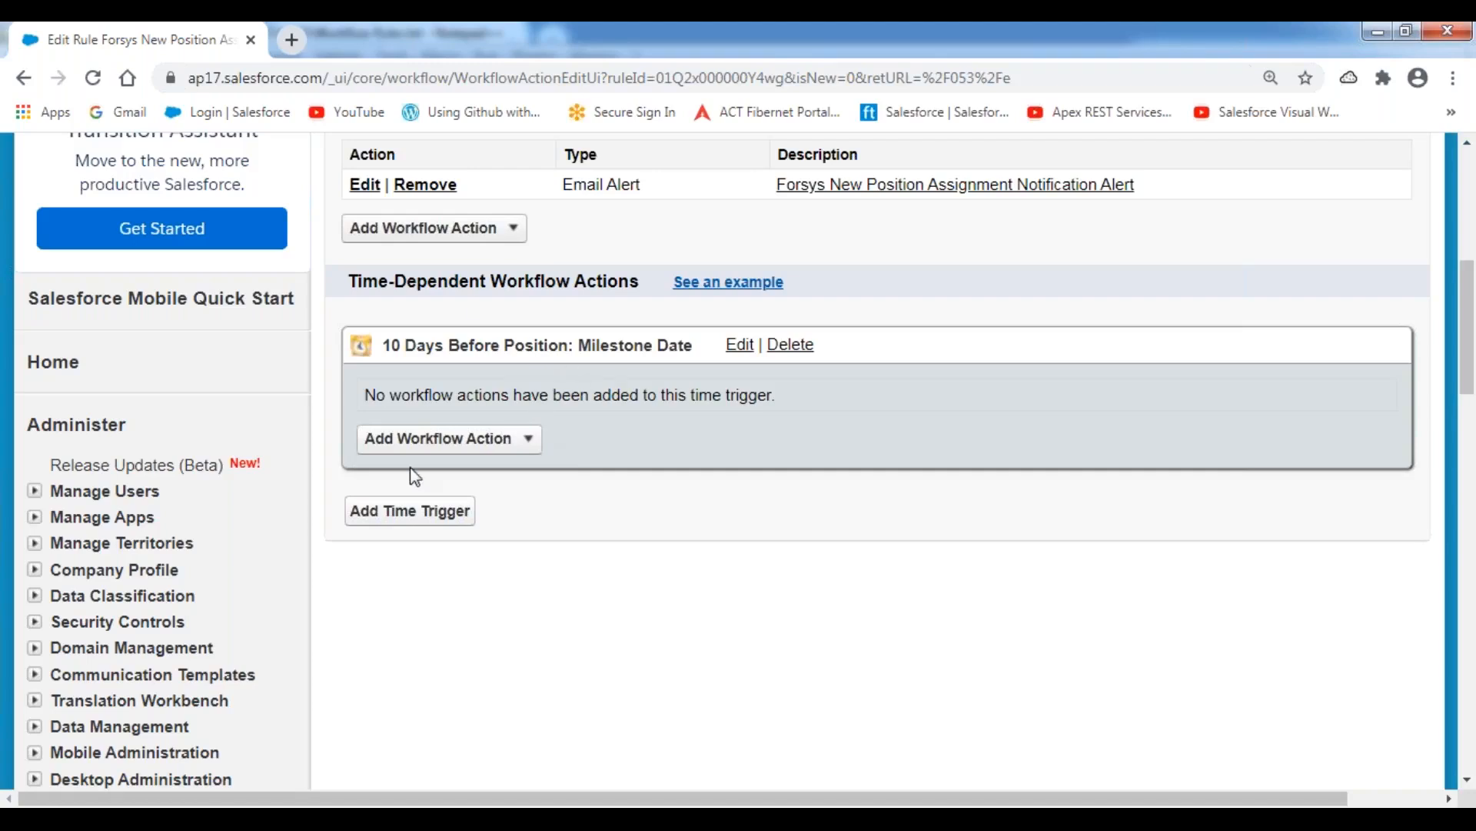
{"action": "key", "text": "alt+Tab"}
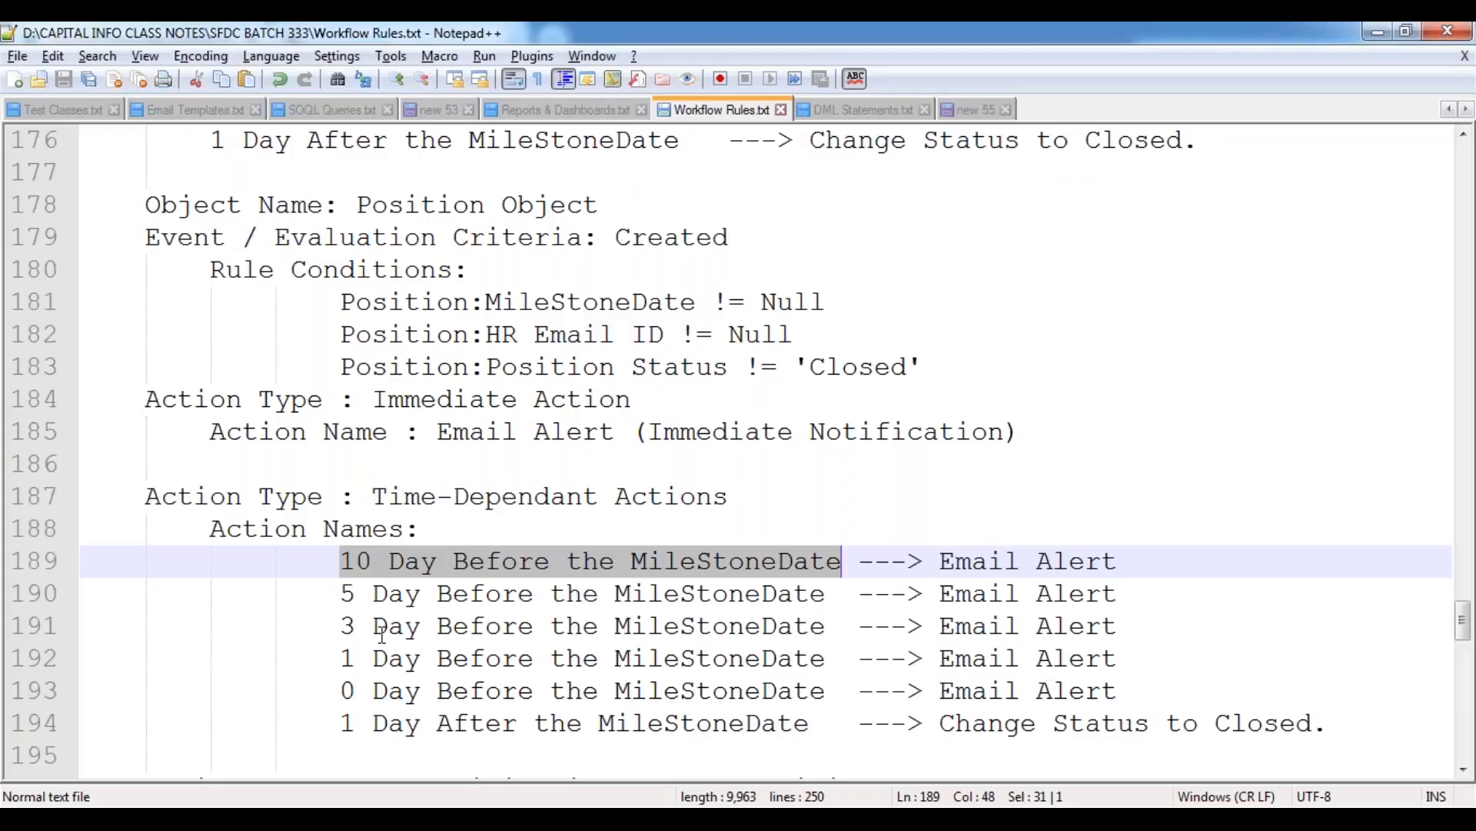
{"action": "left_click_drag", "start_coordinate": [342, 594], "coordinate": [480, 594]}
{"action": "left_click_drag", "start_coordinate": [342, 594], "coordinate": [522, 592]}
{"action": "key", "text": "alt+Tab"}
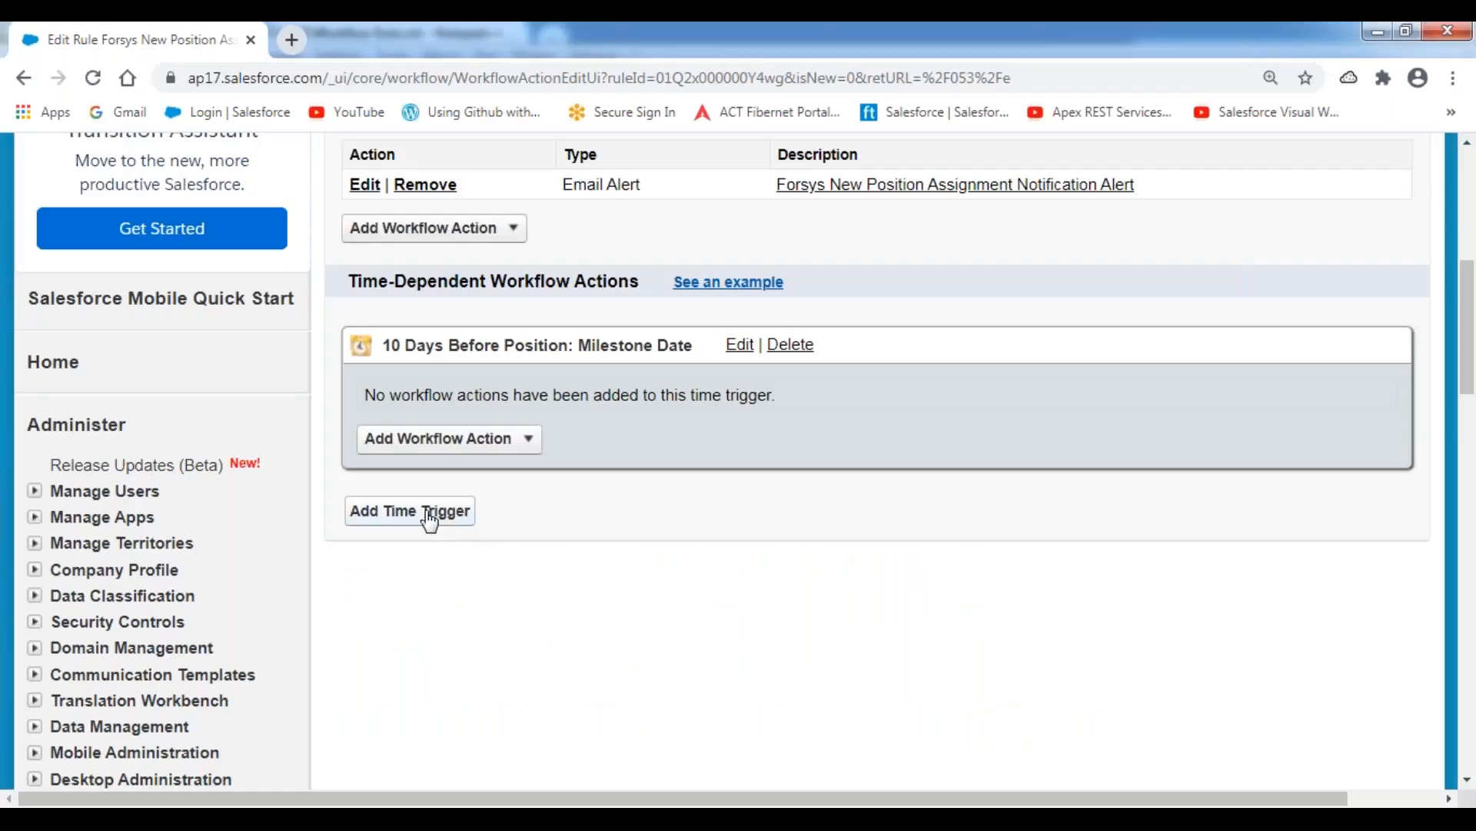
Add a second time trigger set to 5 Days Before Position: Milestone Date and save it.
{"action": "left_click", "coordinate": [422, 511]}
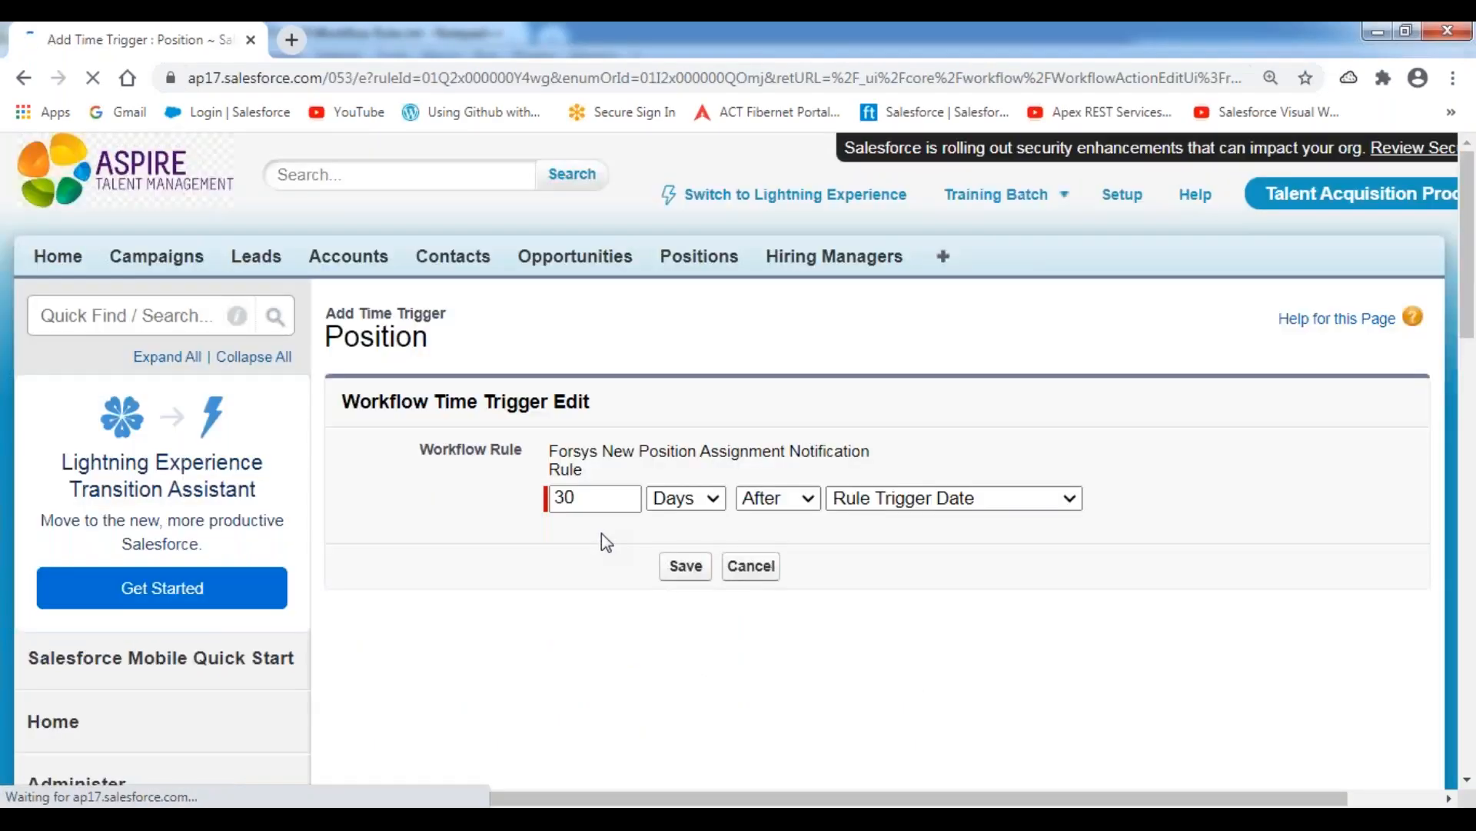
{"action": "type", "text": "5"}
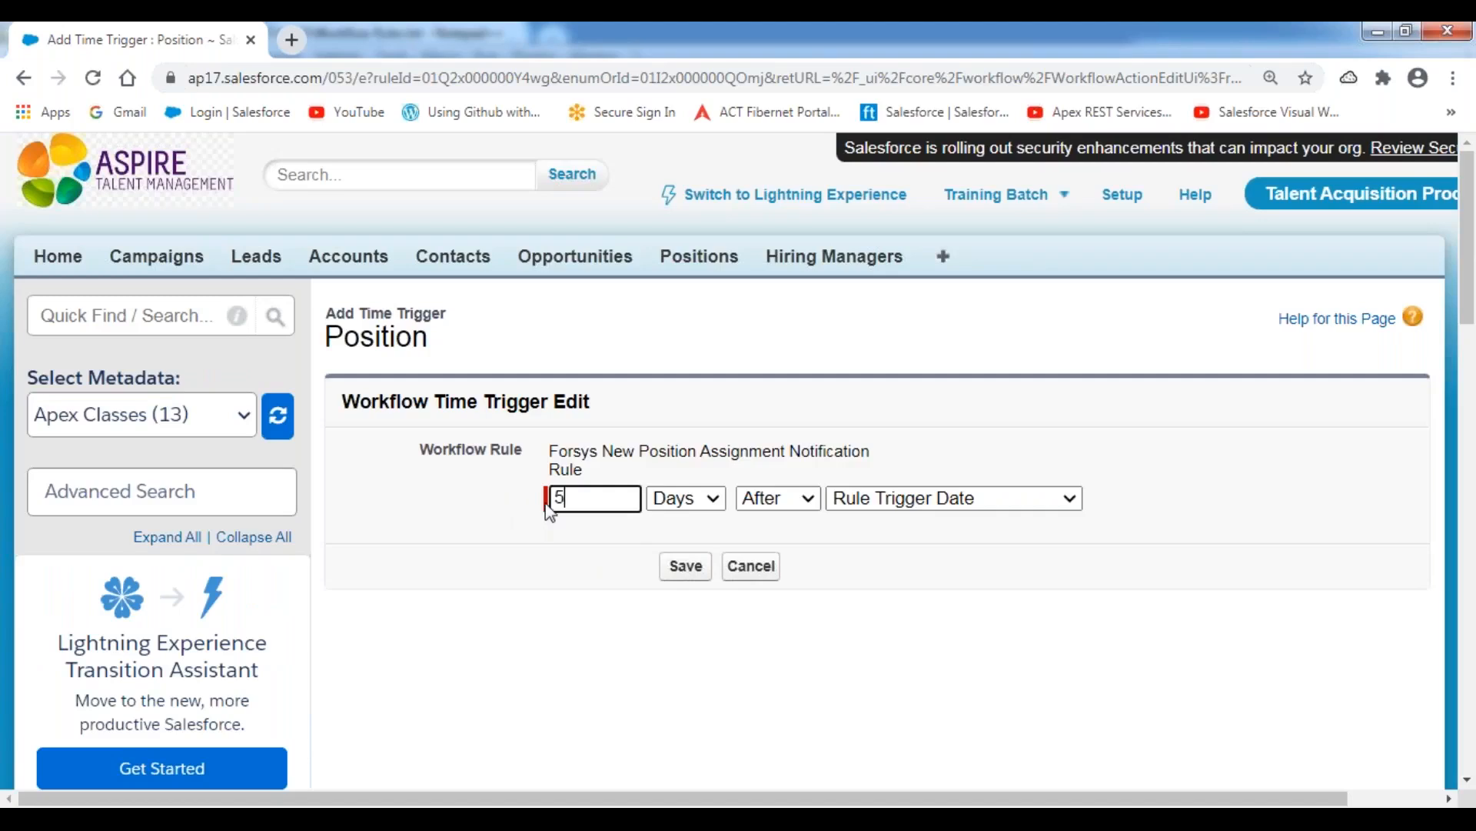
{"action": "left_click", "coordinate": [796, 501]}
{"action": "left_click", "coordinate": [773, 523]}
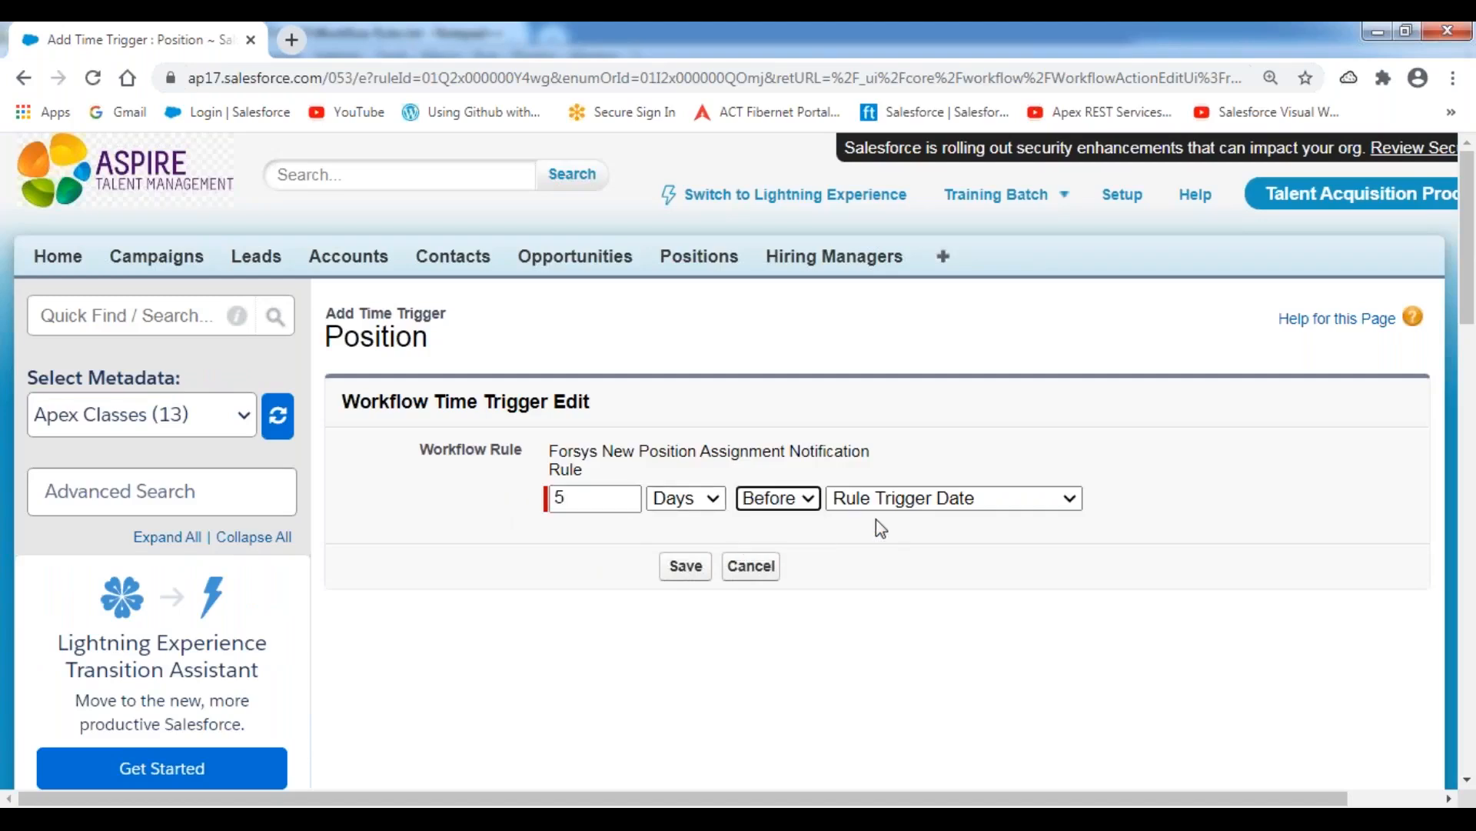
{"action": "left_click", "coordinate": [952, 498]}
{"action": "left_click", "coordinate": [984, 593]}
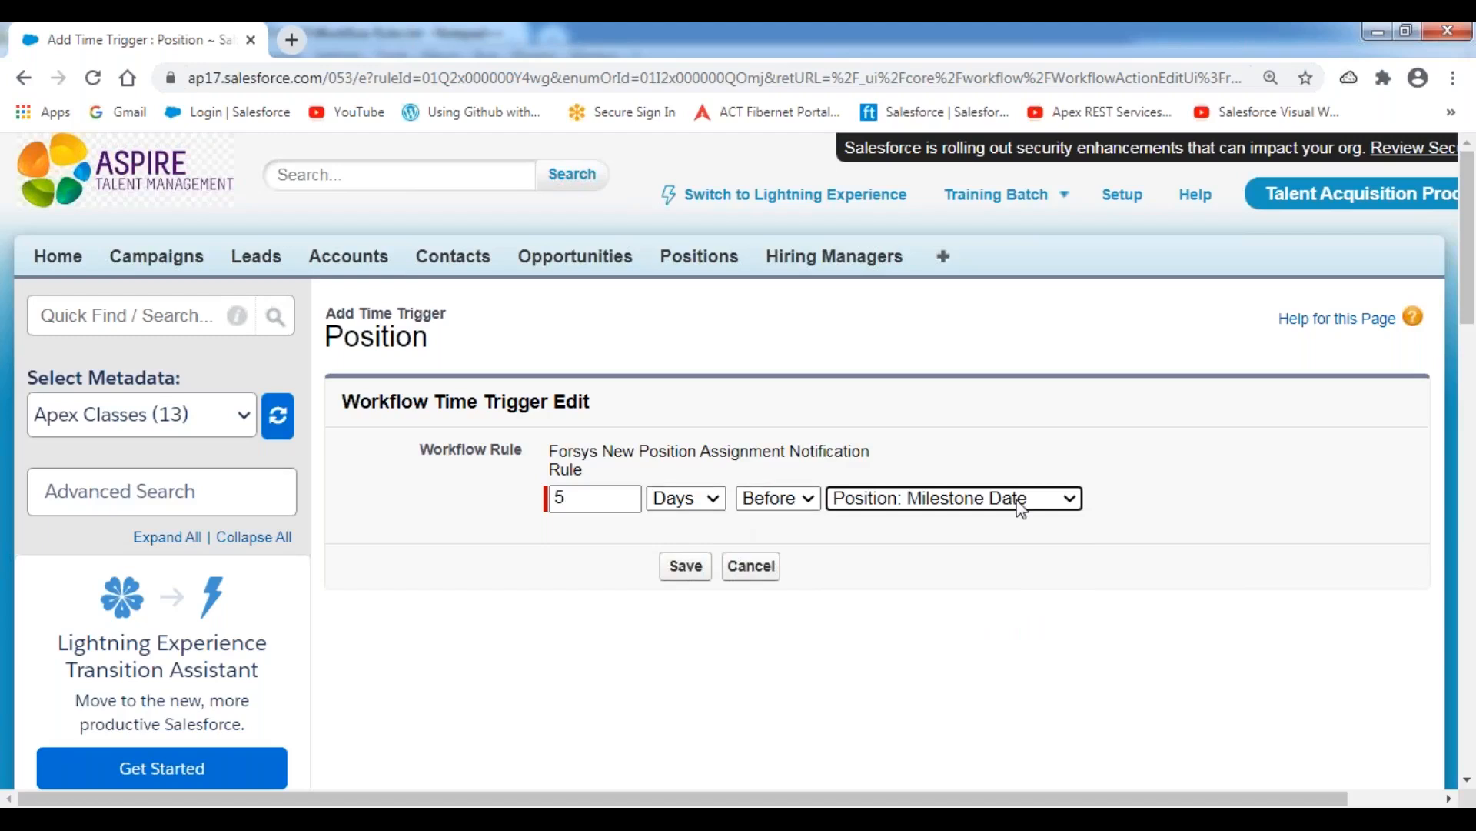
{"action": "left_click", "coordinate": [685, 573]}
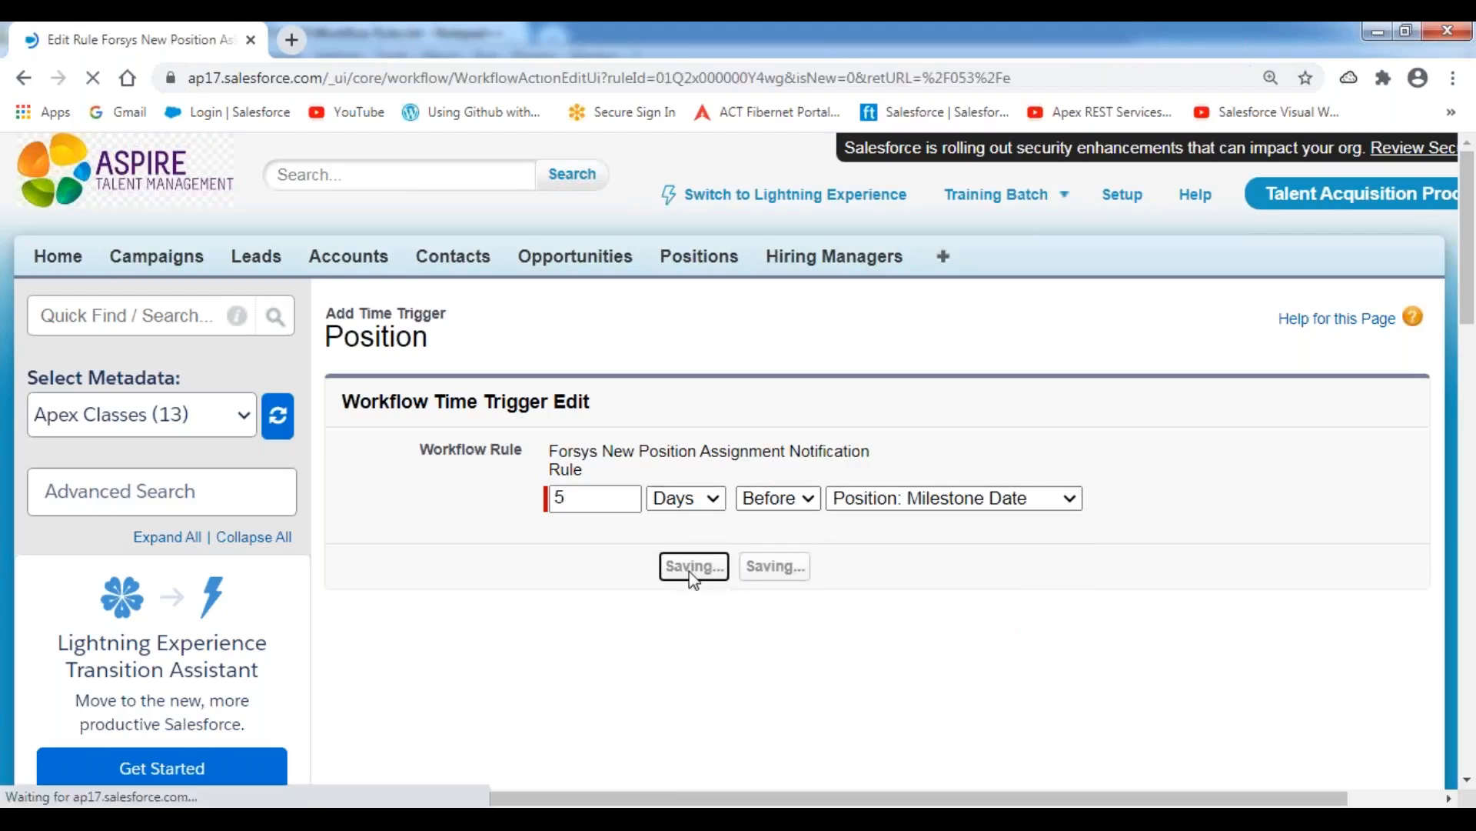
Review the 10-day and 5-day time triggers listed under Time-Dependent Workflow Actions.
{"action": "scroll", "coordinate": [606, 561], "scroll_direction": "down", "scroll_amount": 5}
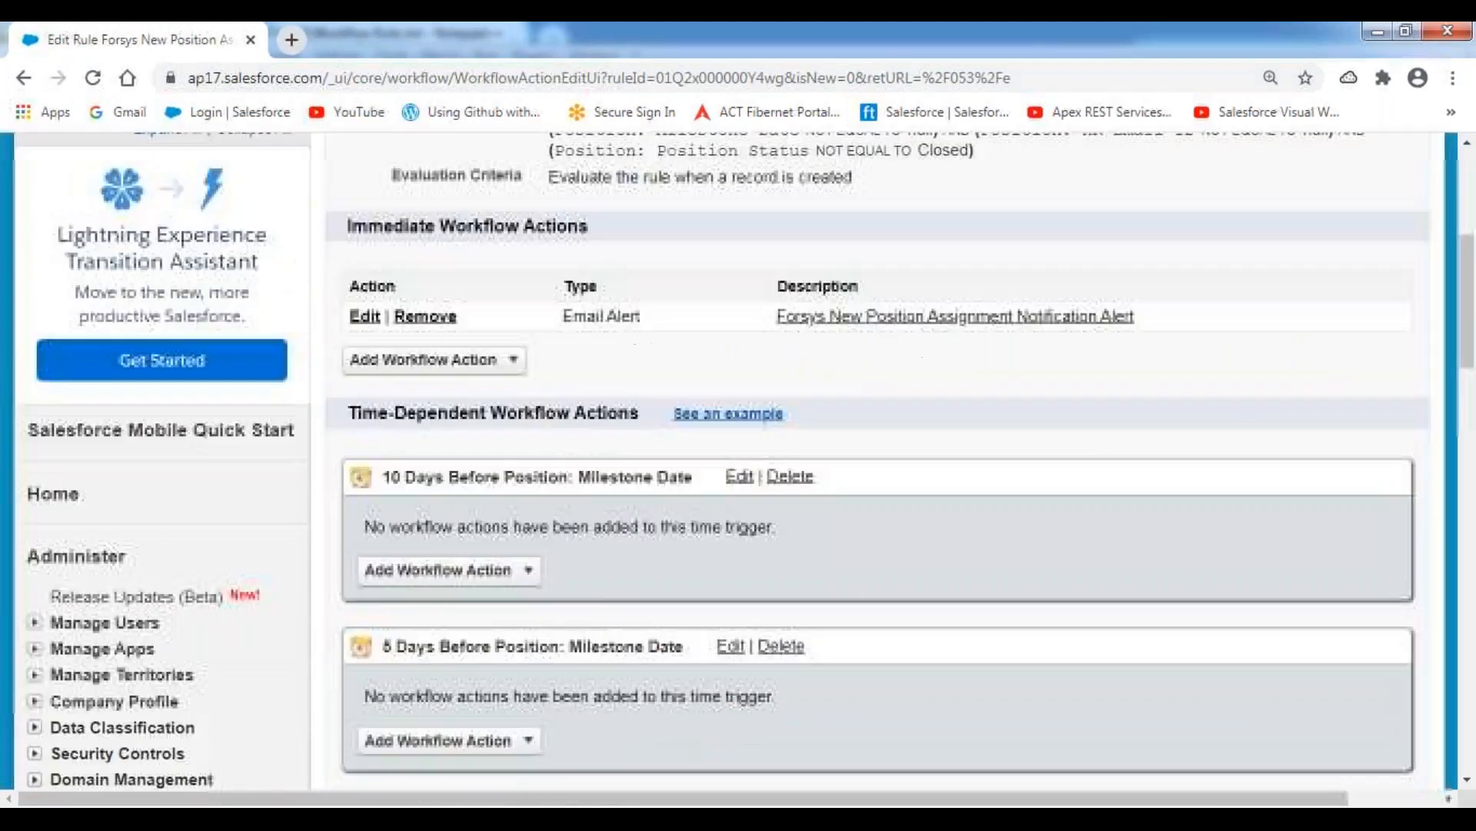
{"action": "left_click_drag", "start_coordinate": [382, 454], "coordinate": [677, 456]}
{"action": "left_click_drag", "start_coordinate": [387, 621], "coordinate": [655, 624]}
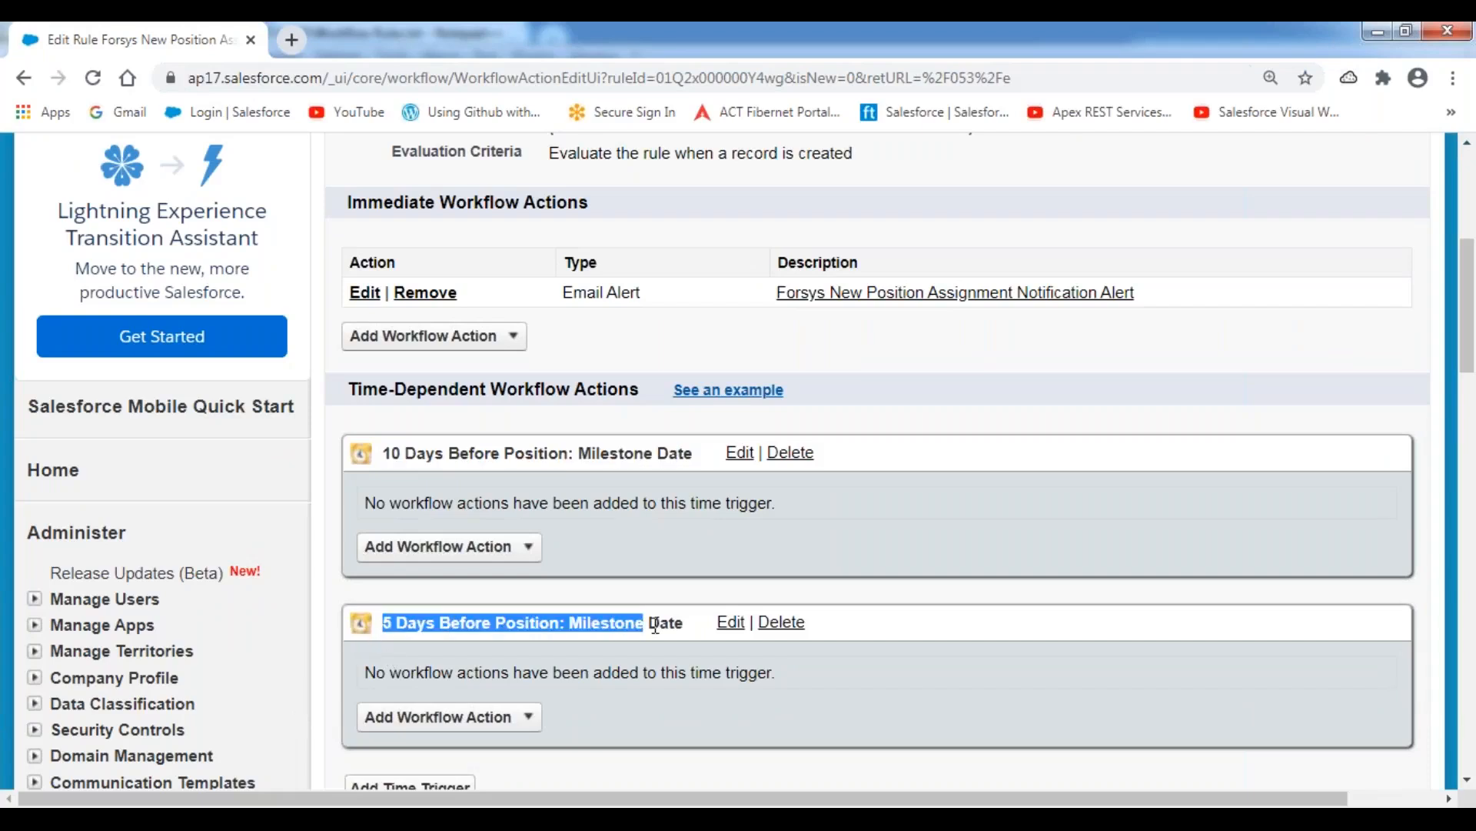
{"action": "left_click", "coordinate": [775, 58]}
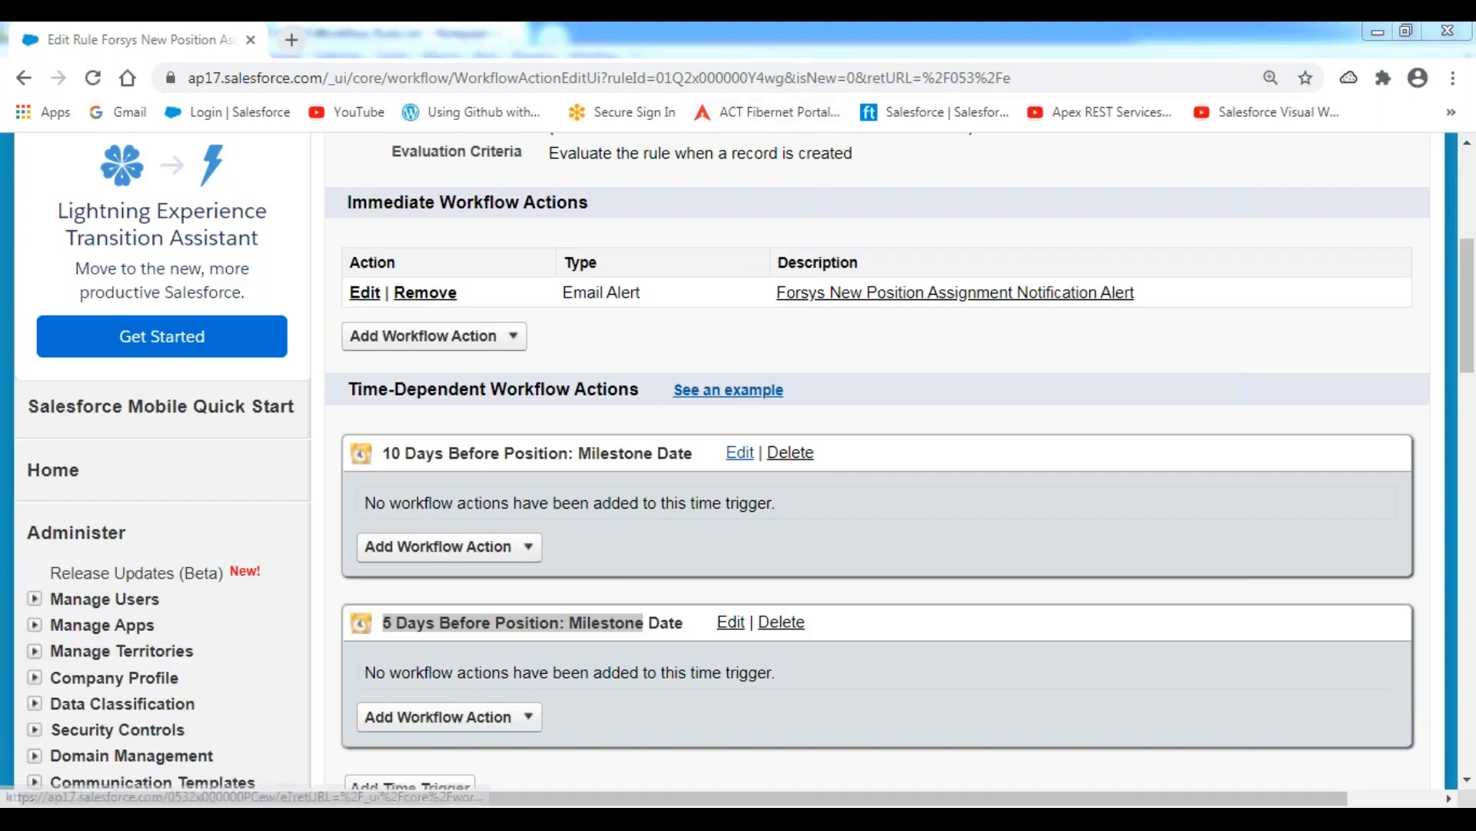
{"action": "left_click", "coordinate": [639, 419]}
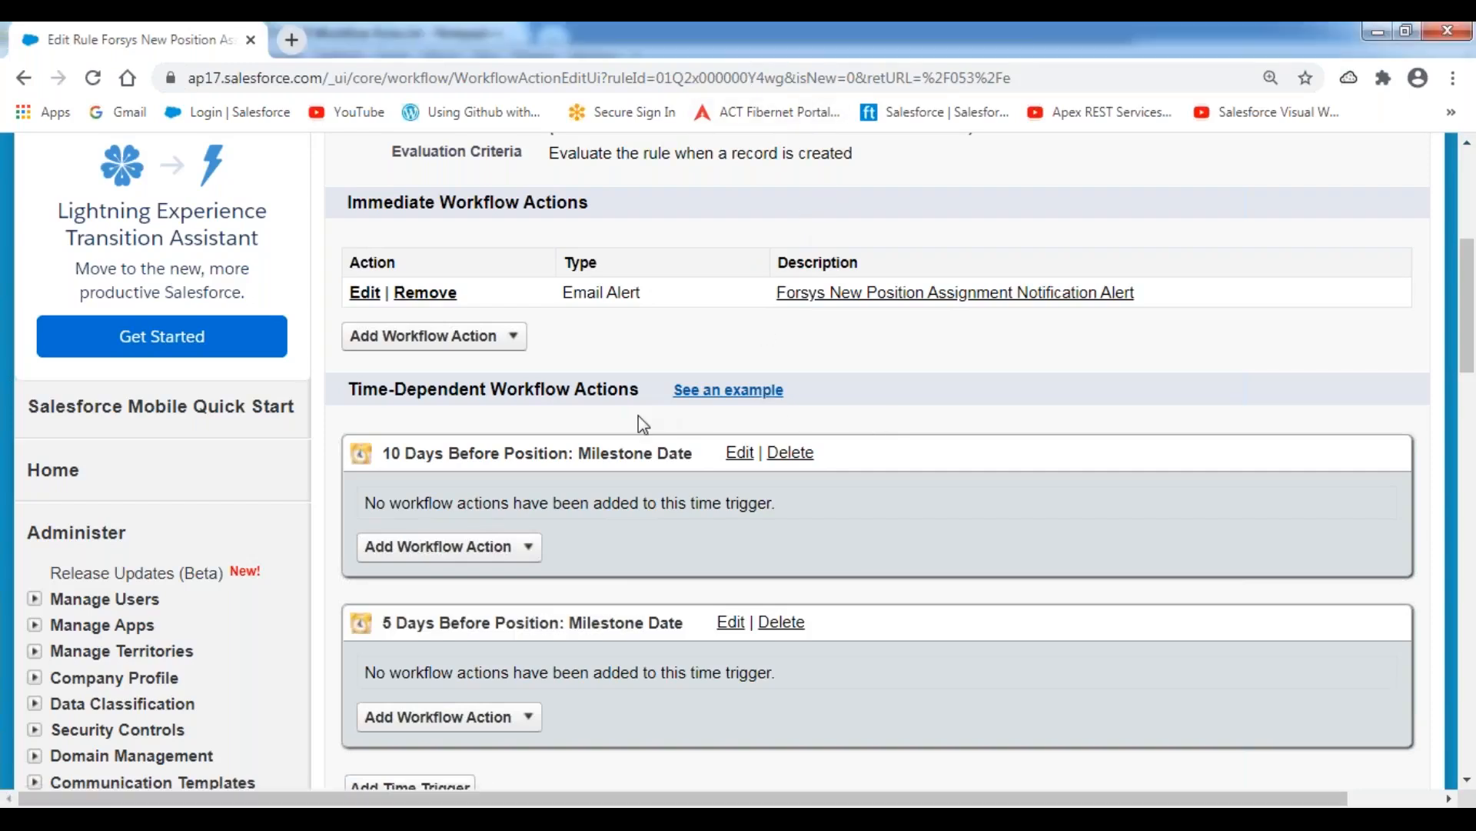
Look up the third planned time-dependent action in the Notepad++ notes and return to the workflow rule in Salesforce.
{"action": "scroll", "coordinate": [638, 423], "scroll_direction": "down", "scroll_amount": 4}
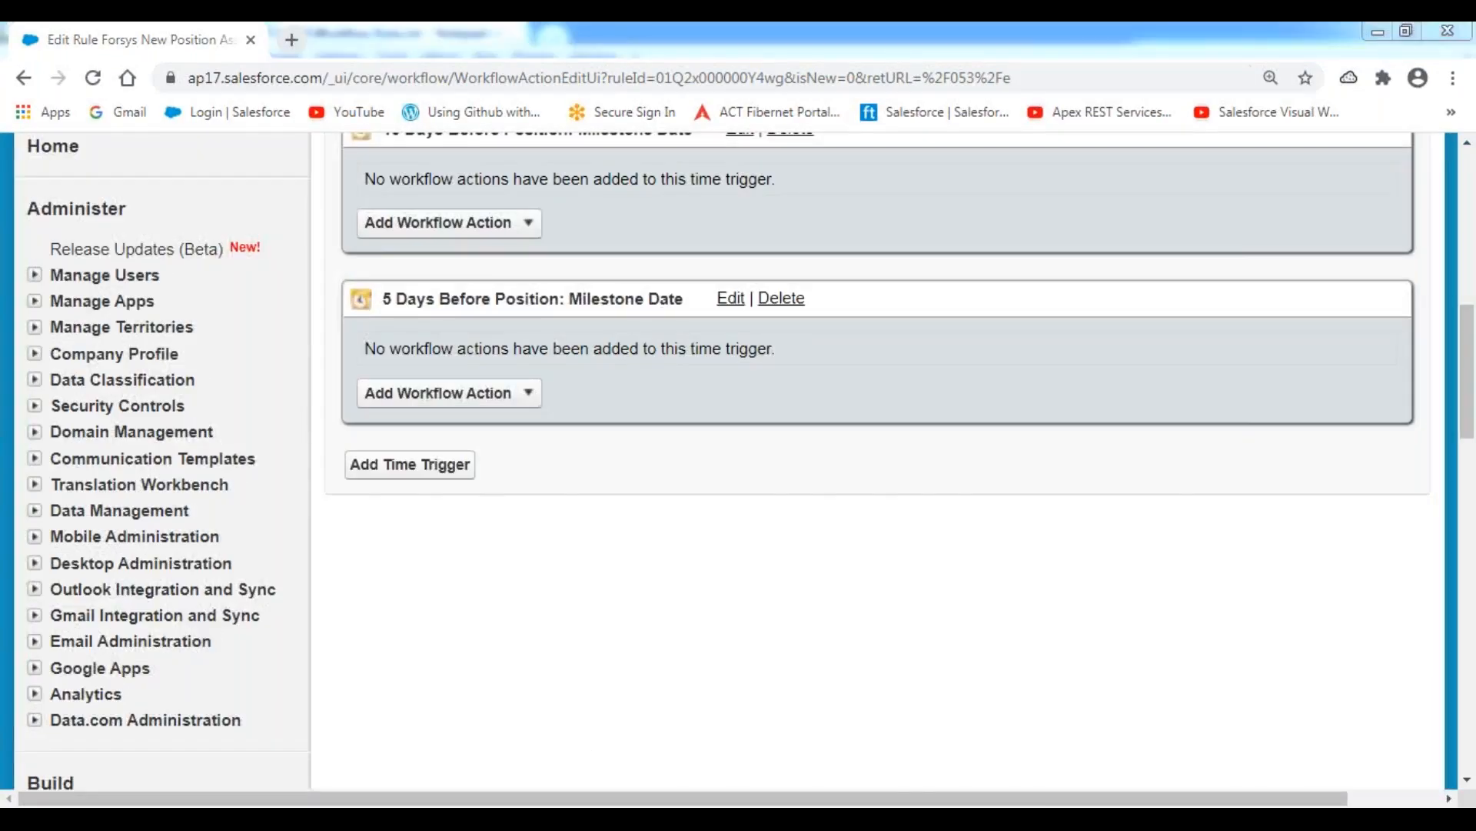
{"action": "key", "text": "alt+Tab"}
{"action": "left_click_drag", "start_coordinate": [341, 627], "coordinate": [826, 627]}
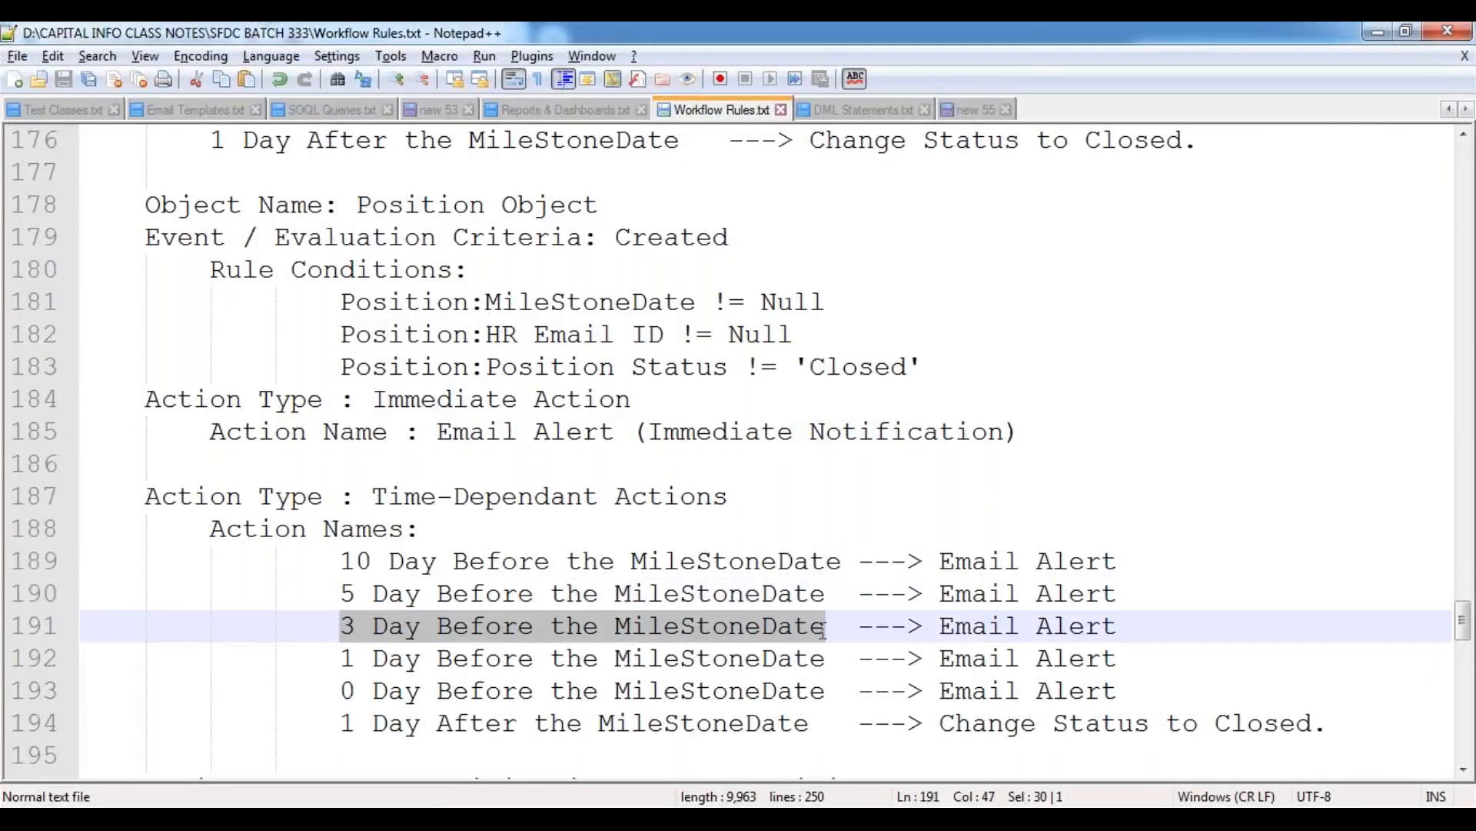
{"action": "left_click", "coordinate": [666, 654]}
{"action": "key", "text": "alt+Tab"}
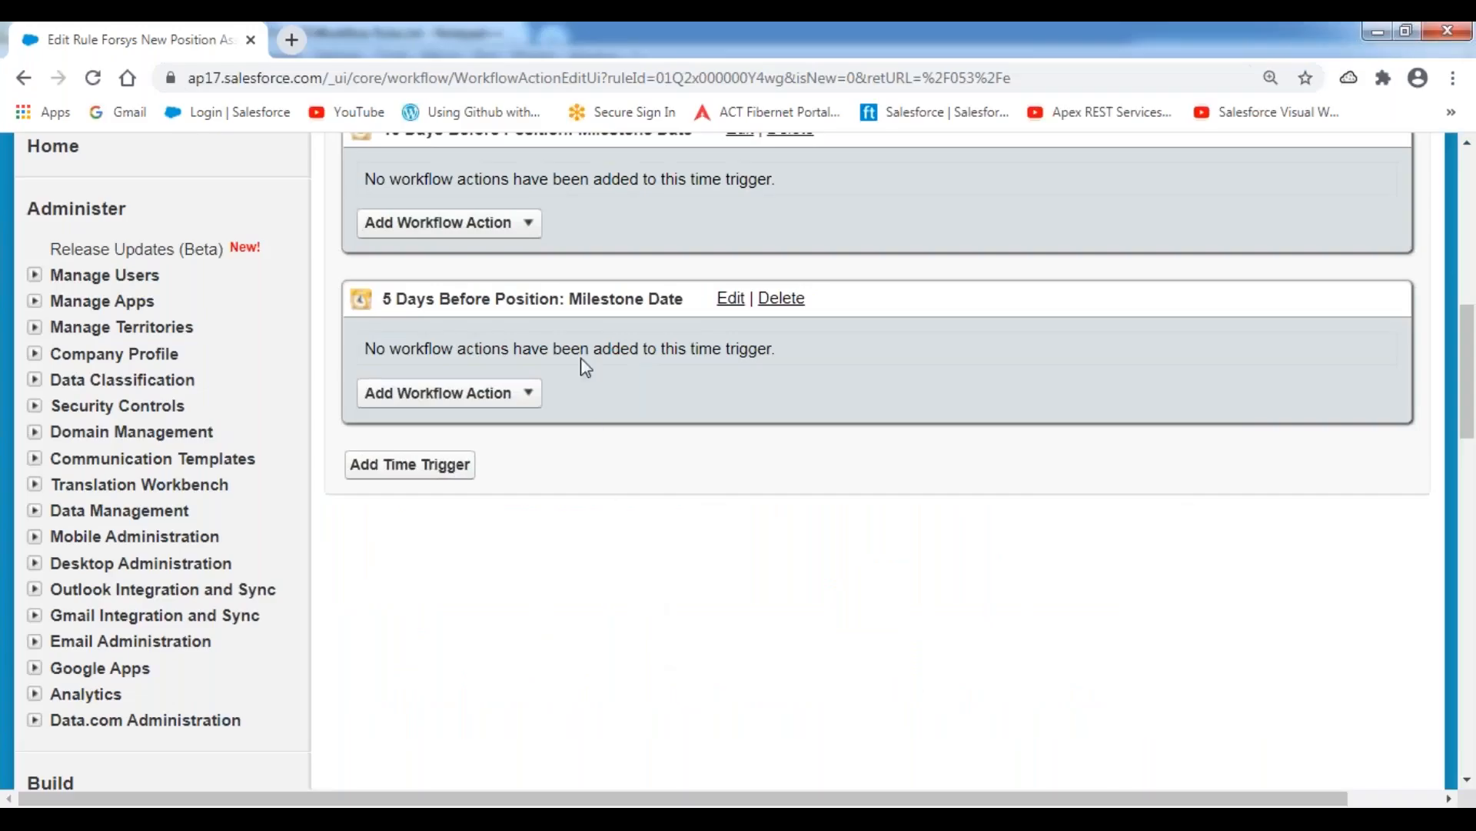
Add a third time trigger set to 3 Days Before Position: Milestone Date and save it.
{"action": "left_click", "coordinate": [446, 469]}
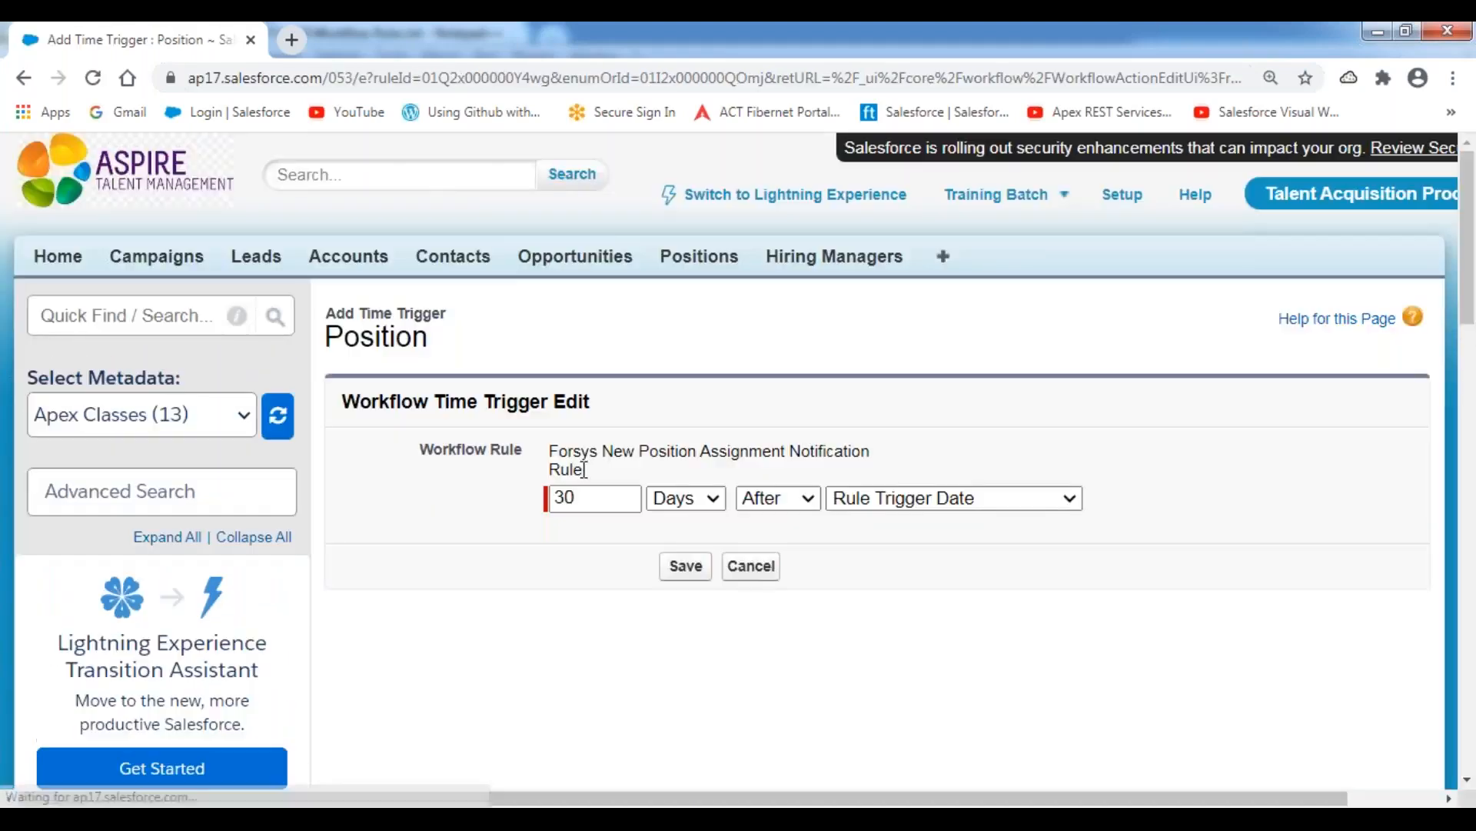
{"action": "left_click", "coordinate": [594, 497]}
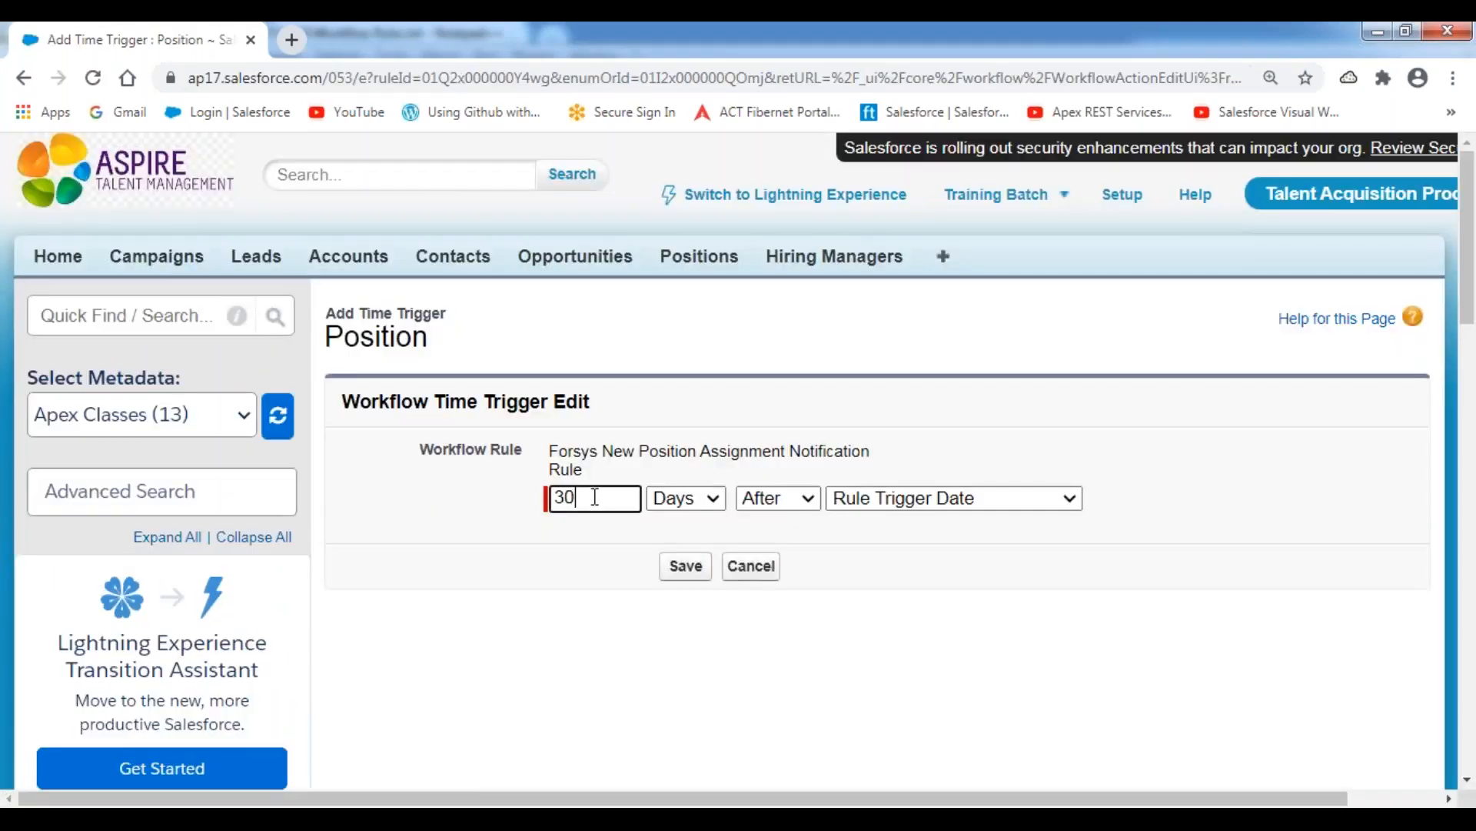
{"action": "left_click", "coordinate": [803, 501]}
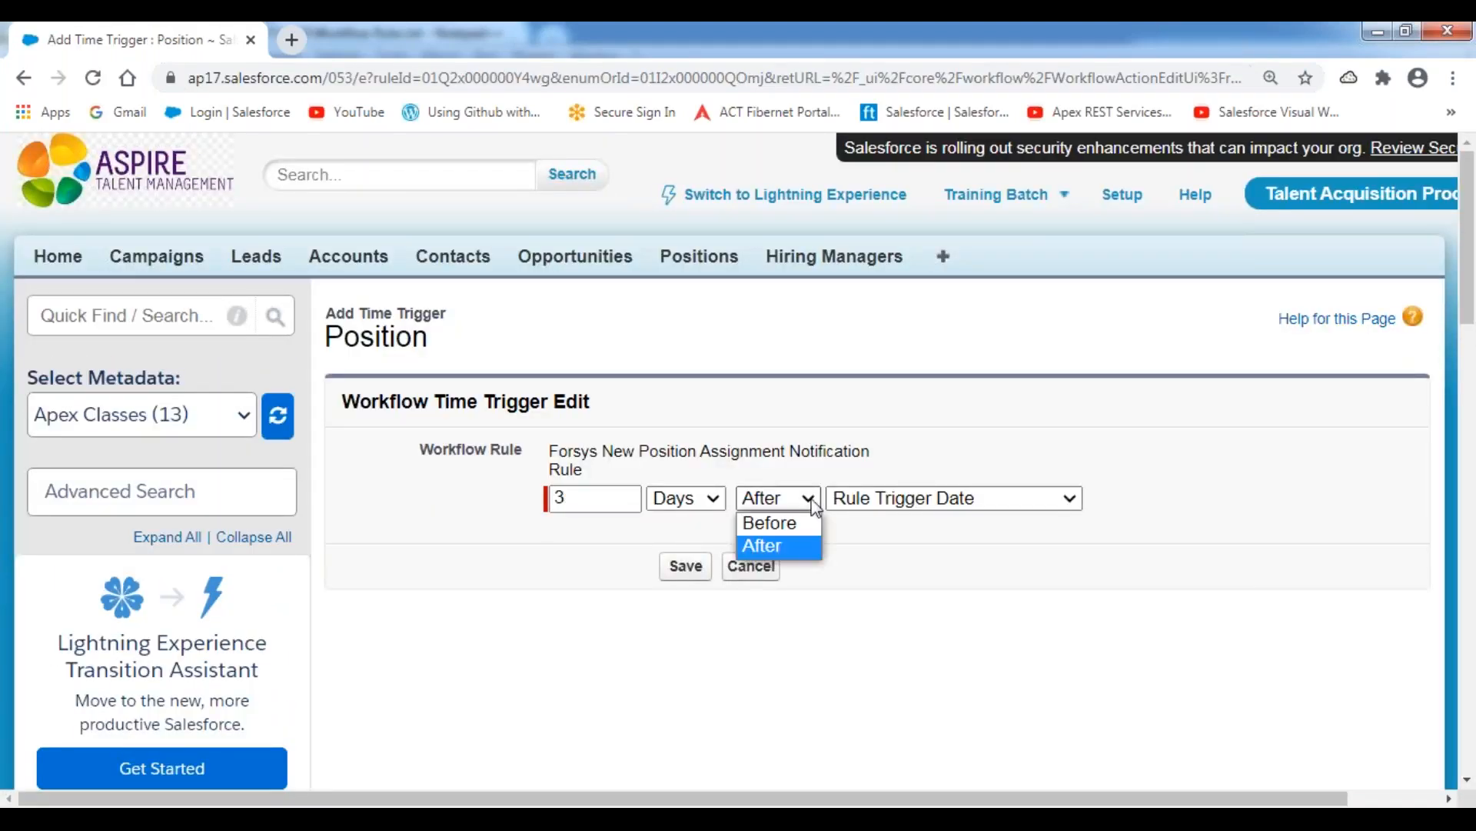
{"action": "left_click", "coordinate": [808, 521]}
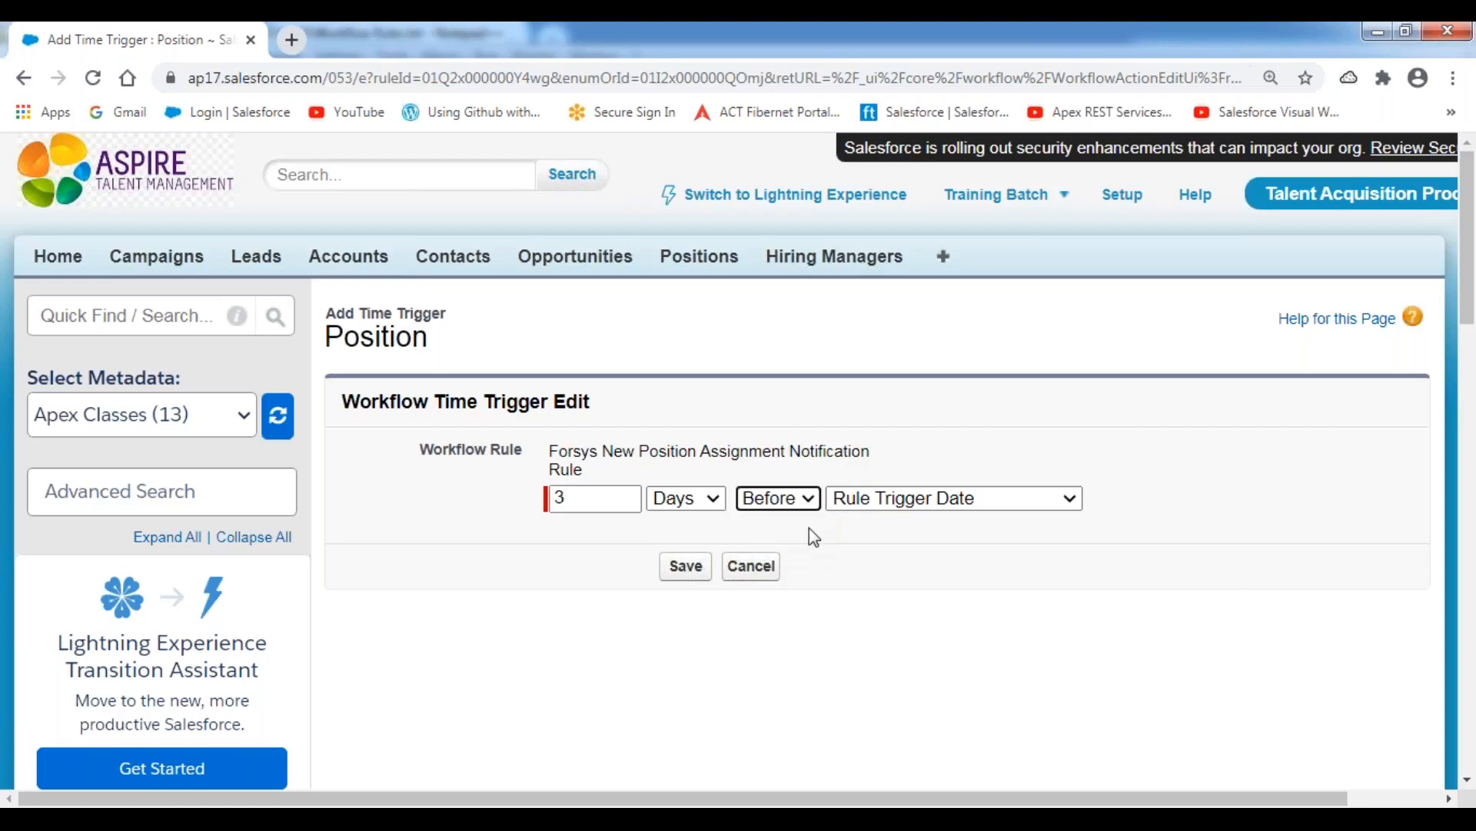
{"action": "left_click", "coordinate": [1041, 500]}
{"action": "left_click", "coordinate": [1008, 594]}
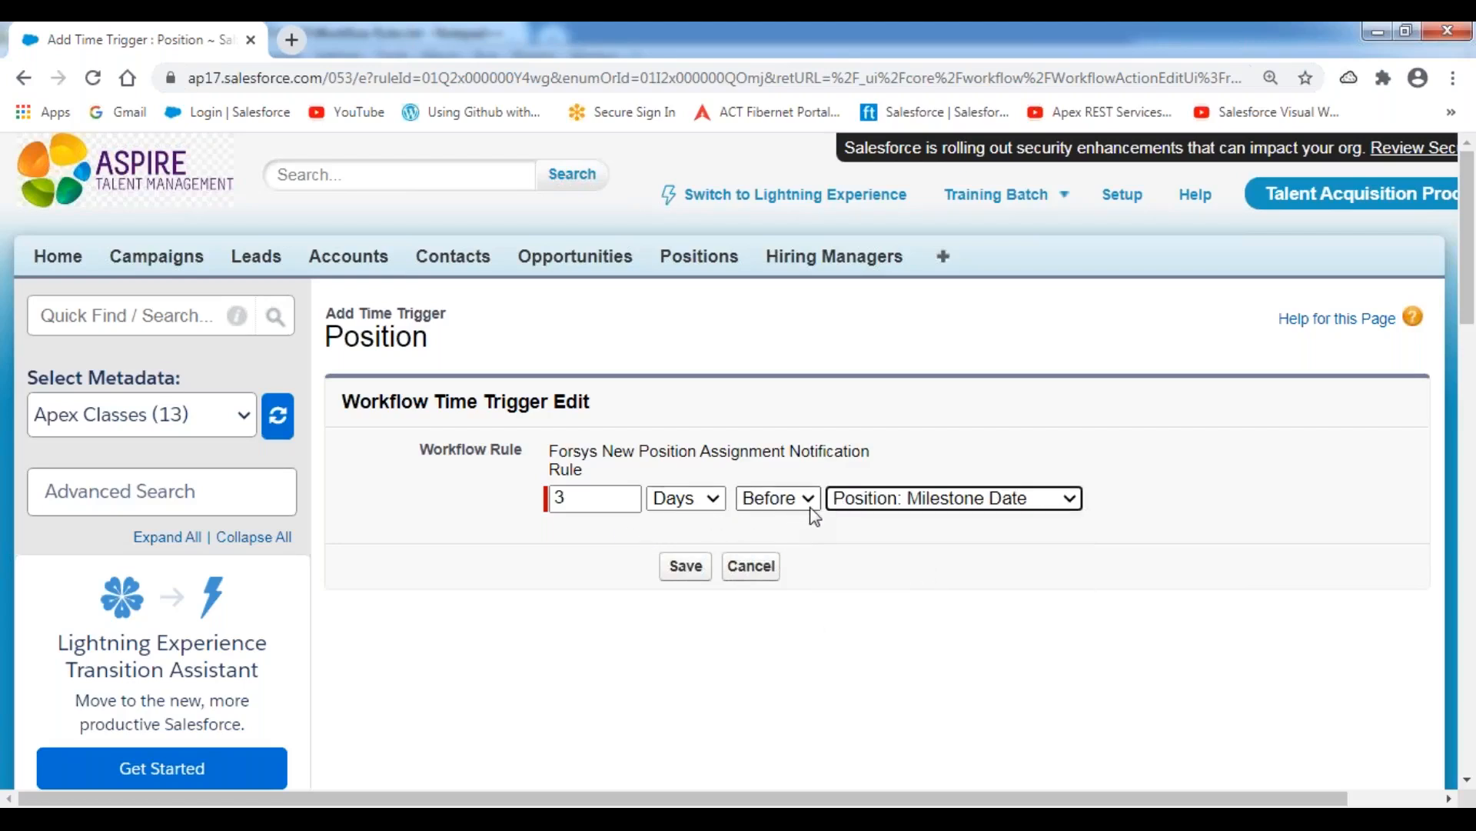
{"action": "left_click", "coordinate": [685, 566]}
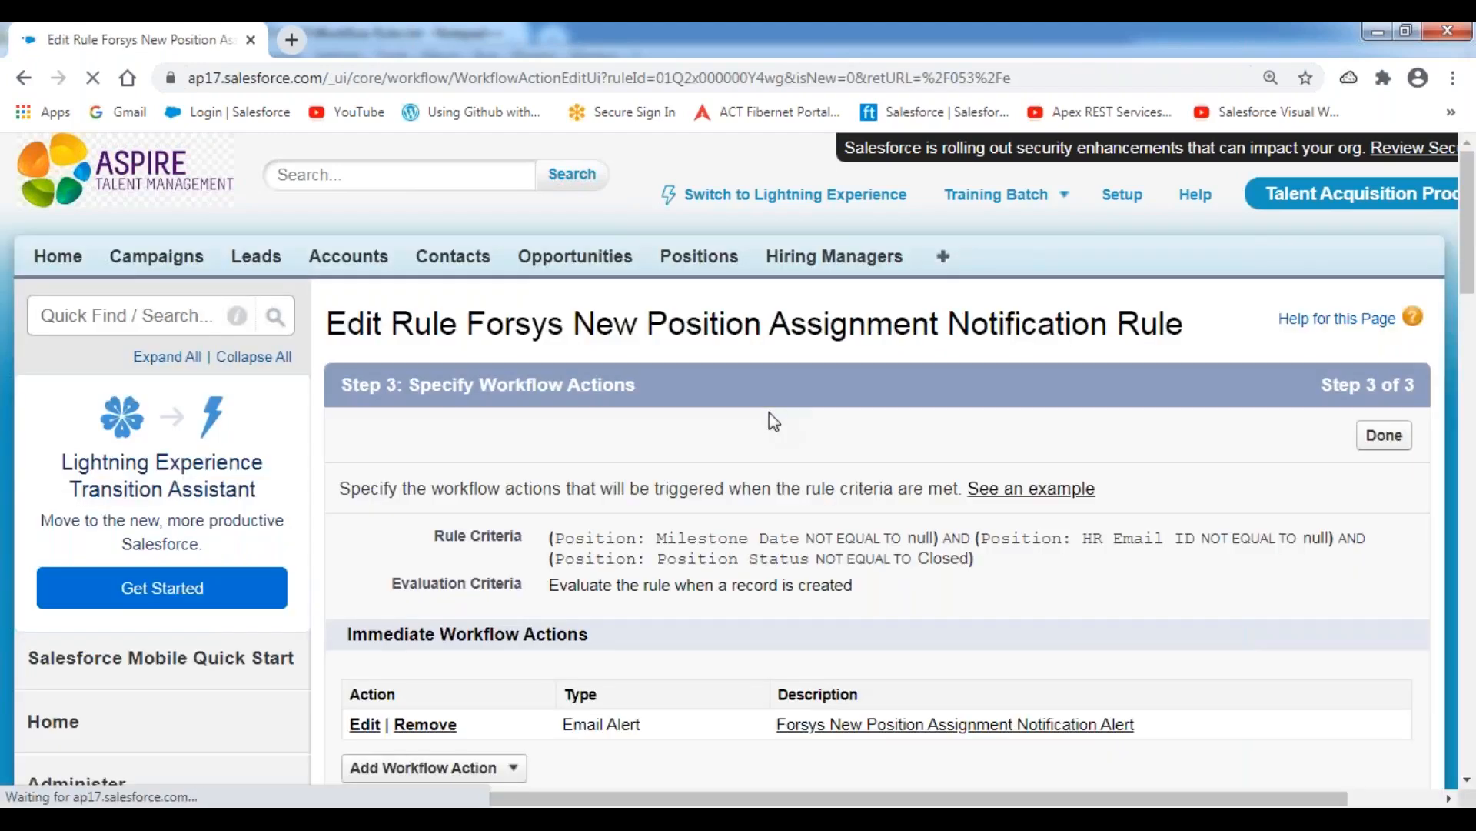
Review the 10-day, 5-day and 3-day time triggers under Time-Dependent Workflow Actions, underlining each one on screen.
{"action": "scroll", "coordinate": [704, 577], "scroll_direction": "down", "scroll_amount": 8}
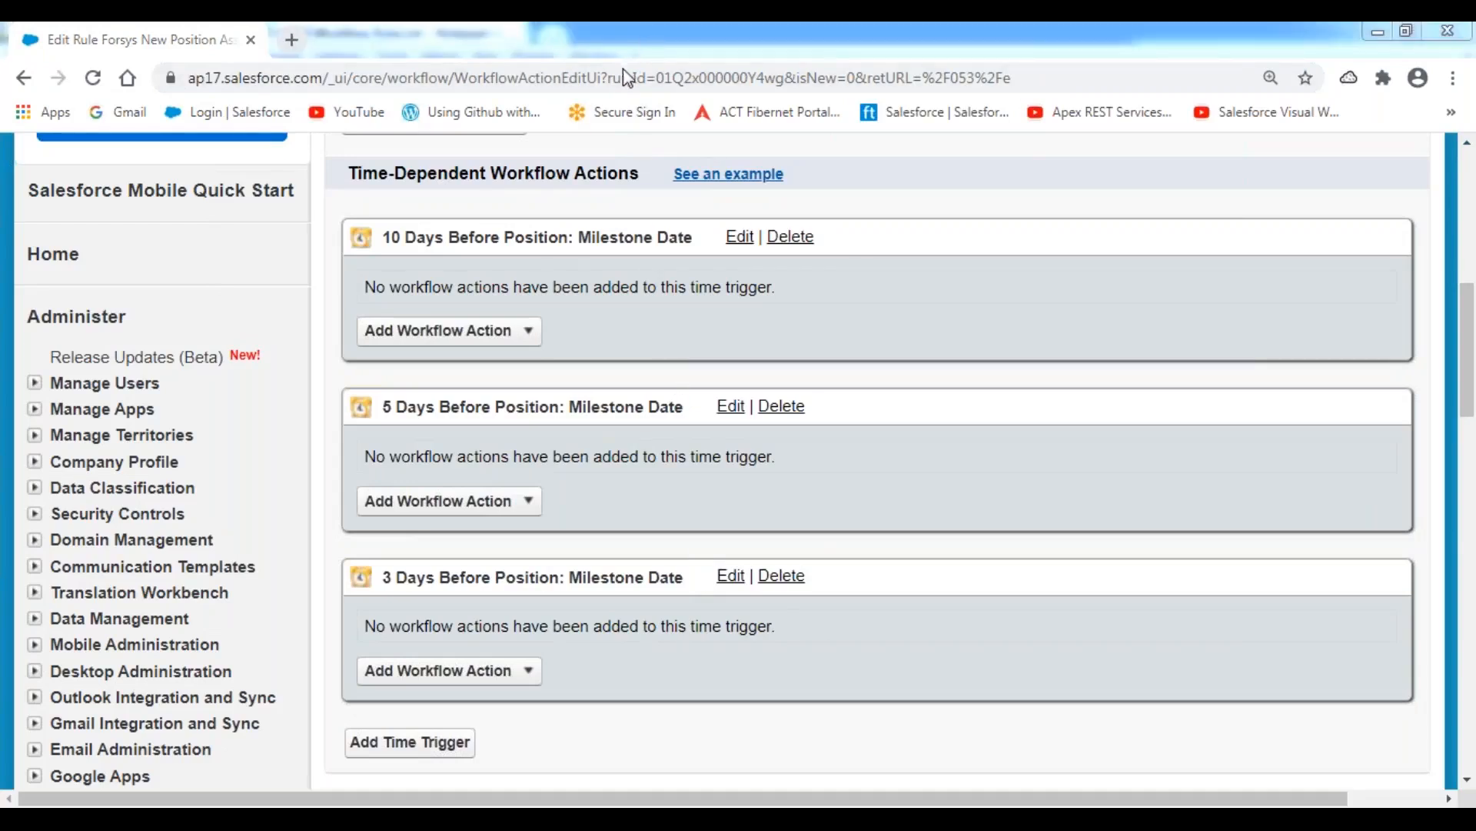
{"action": "left_click_drag", "start_coordinate": [387, 254], "coordinate": [629, 258]}
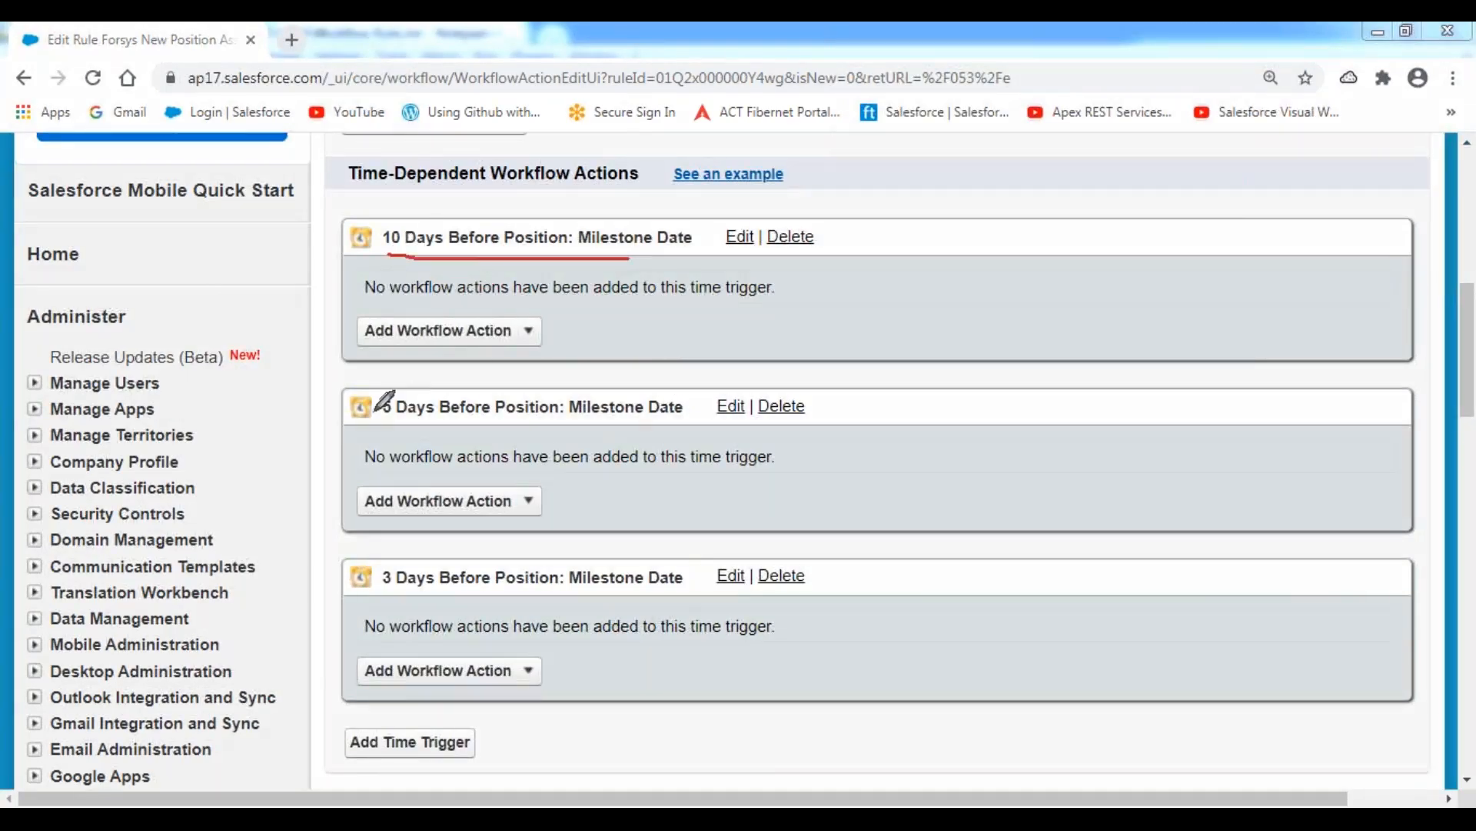
{"action": "left_click_drag", "start_coordinate": [383, 423], "coordinate": [605, 414]}
{"action": "left_click_drag", "start_coordinate": [382, 595], "coordinate": [624, 594]}
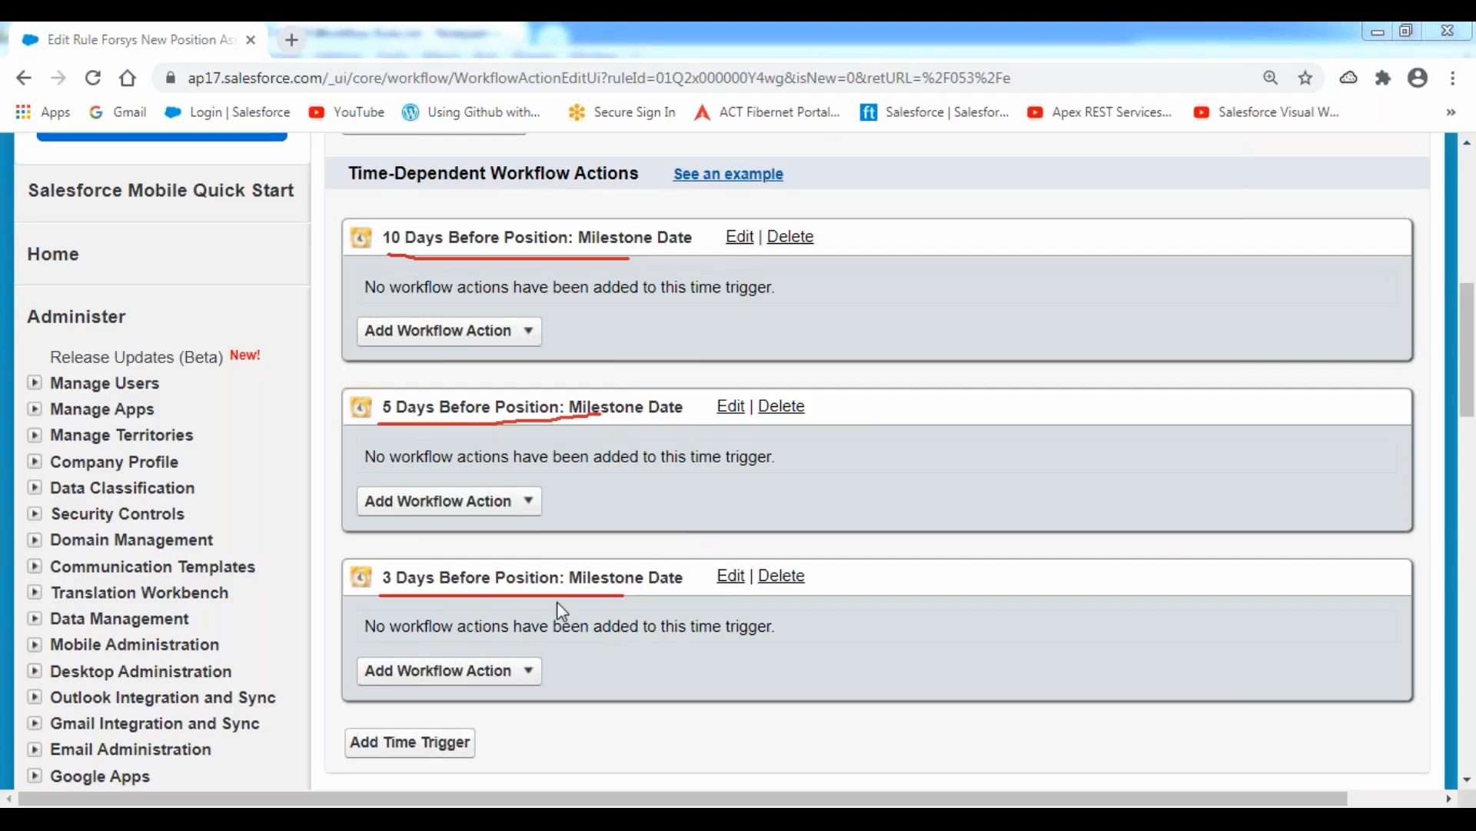
Check the fourth planned action in the Notepad++ notes and save a new Salesforce time trigger of 1 Days Before Position: Milestone Date.
{"action": "left_click", "coordinate": [431, 752]}
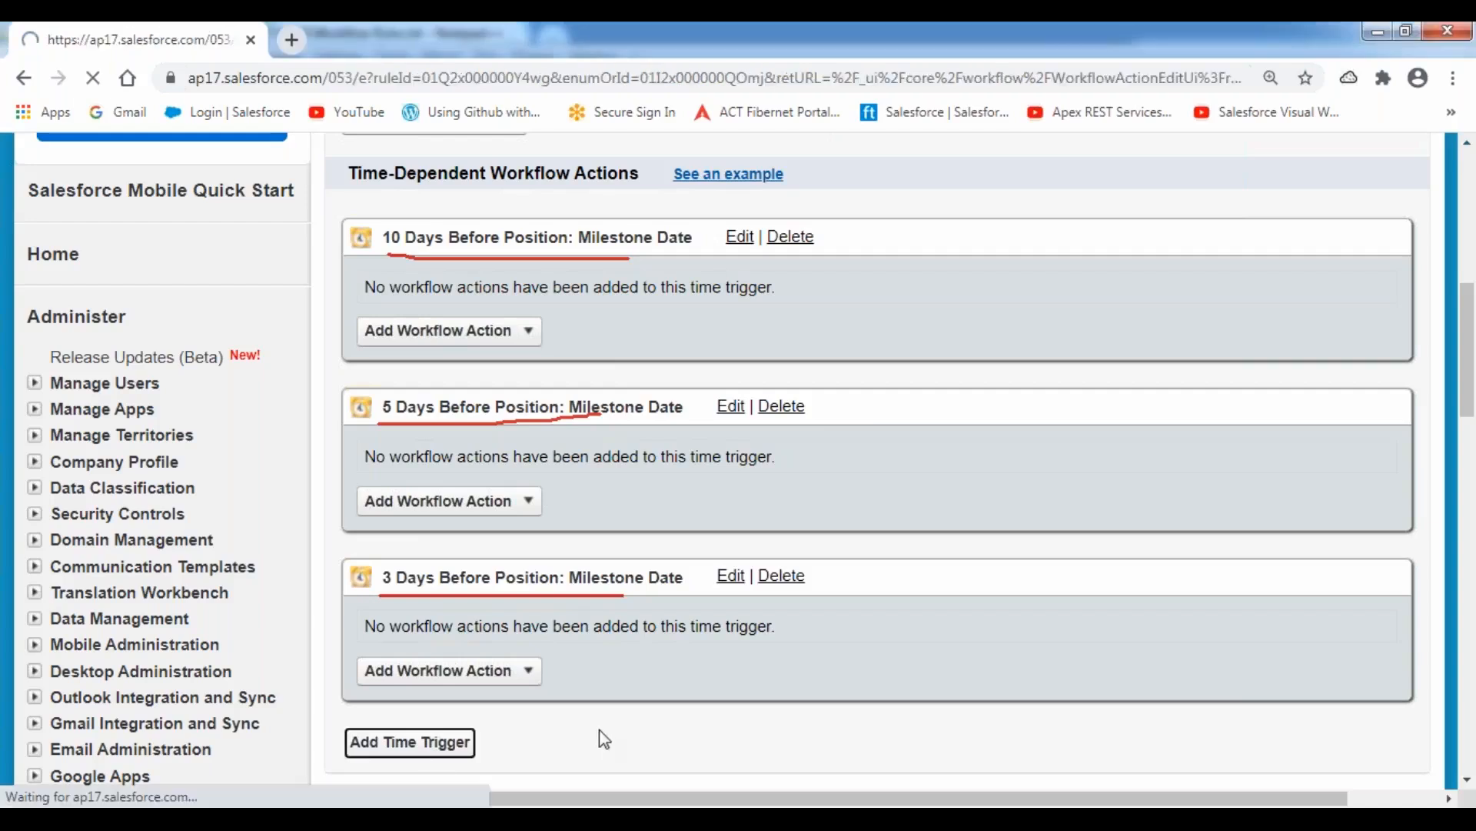
{"action": "key", "text": "alt+Tab"}
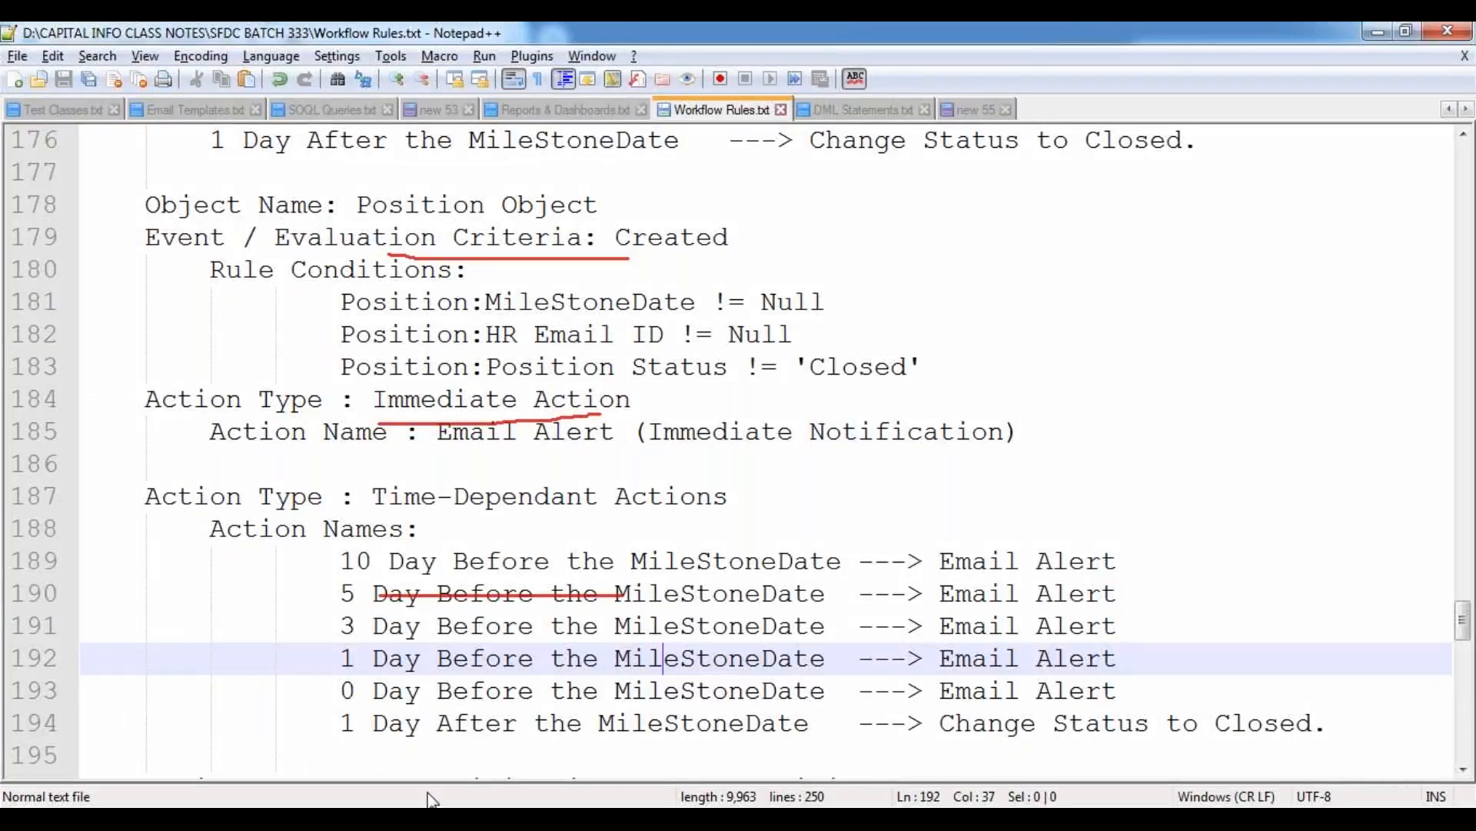
{"action": "mouse_move", "coordinate": [330, 764]}
{"action": "left_click", "coordinate": [400, 641]}
{"action": "left_click", "coordinate": [569, 498]}
{"action": "double_click", "coordinate": [563, 499]}
{"action": "type", "text": "1"}
{"action": "left_click", "coordinate": [603, 536]}
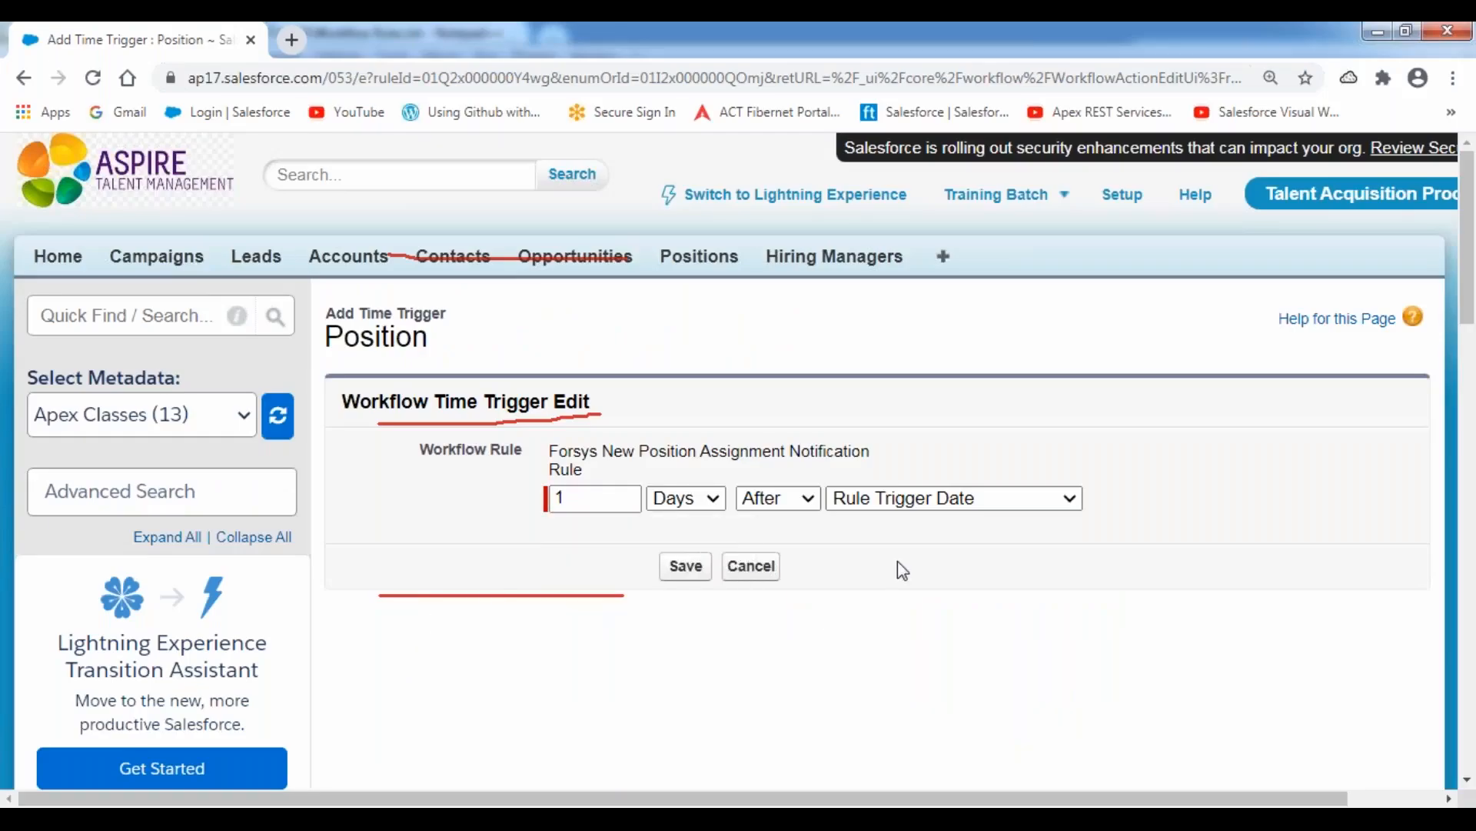
{"action": "left_click", "coordinate": [805, 500]}
{"action": "left_click", "coordinate": [773, 522]}
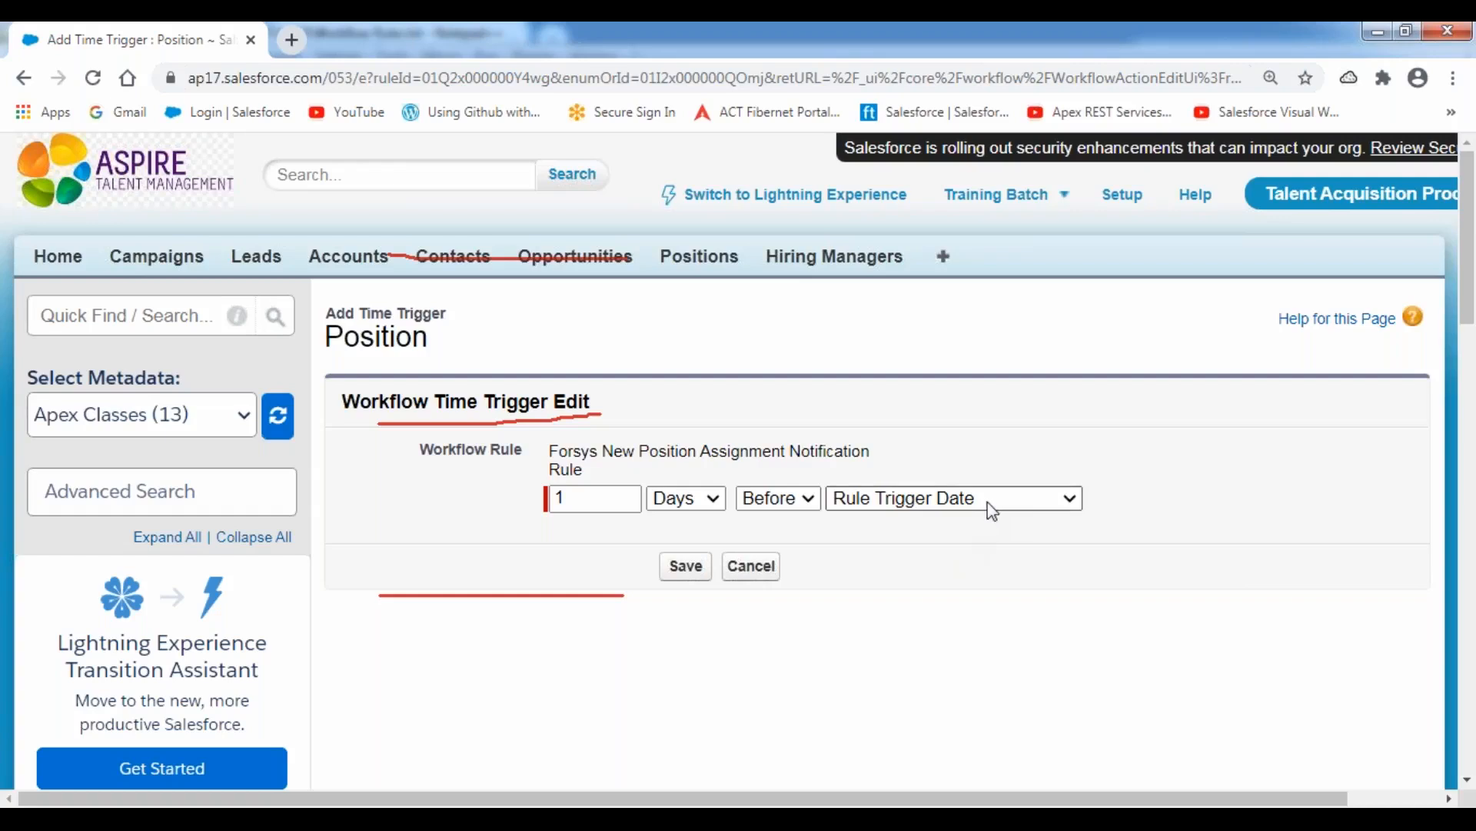
{"action": "left_click", "coordinate": [992, 511]}
{"action": "left_click", "coordinate": [979, 590]}
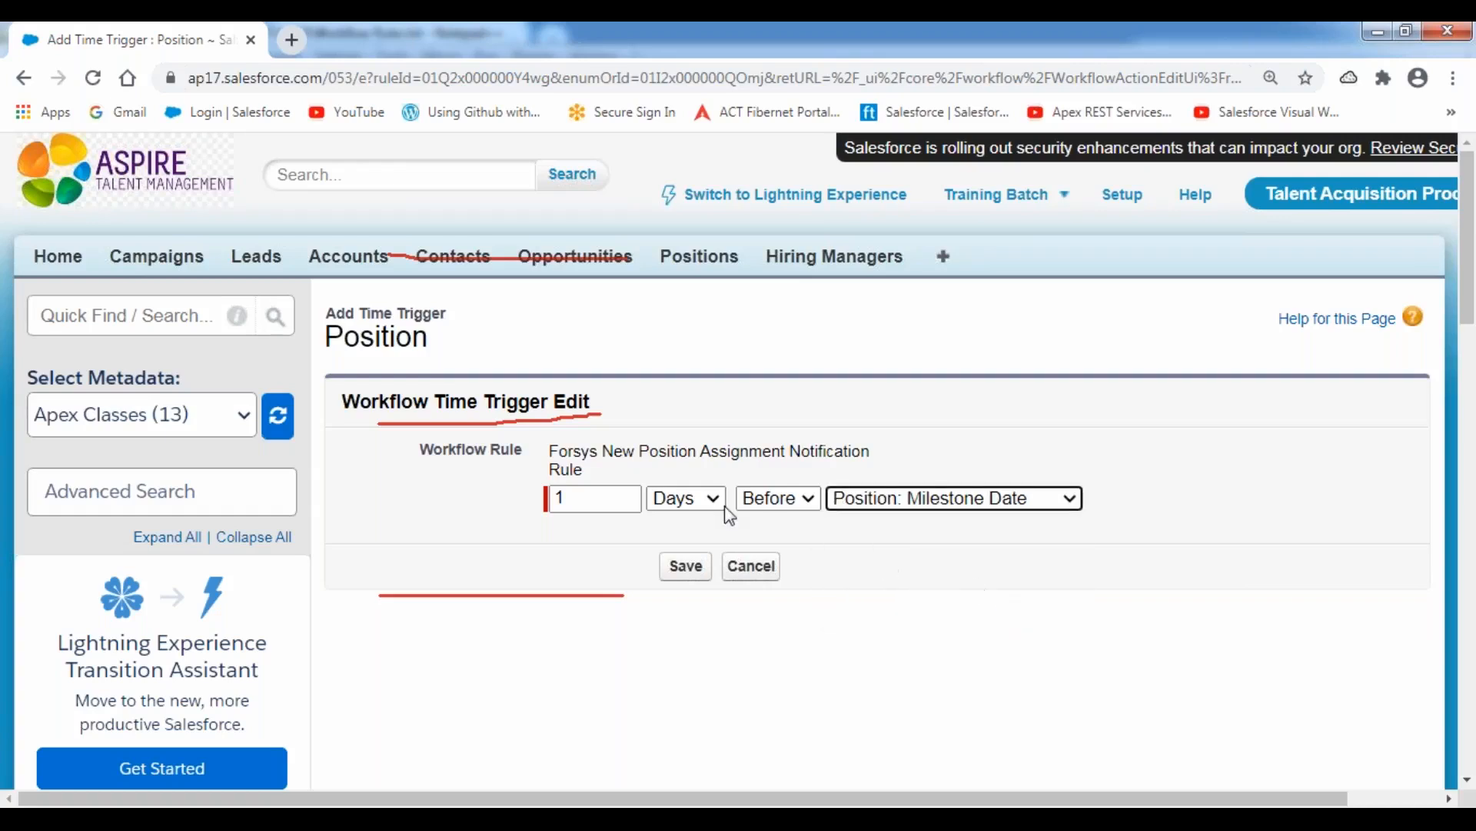
{"action": "left_click", "coordinate": [686, 567]}
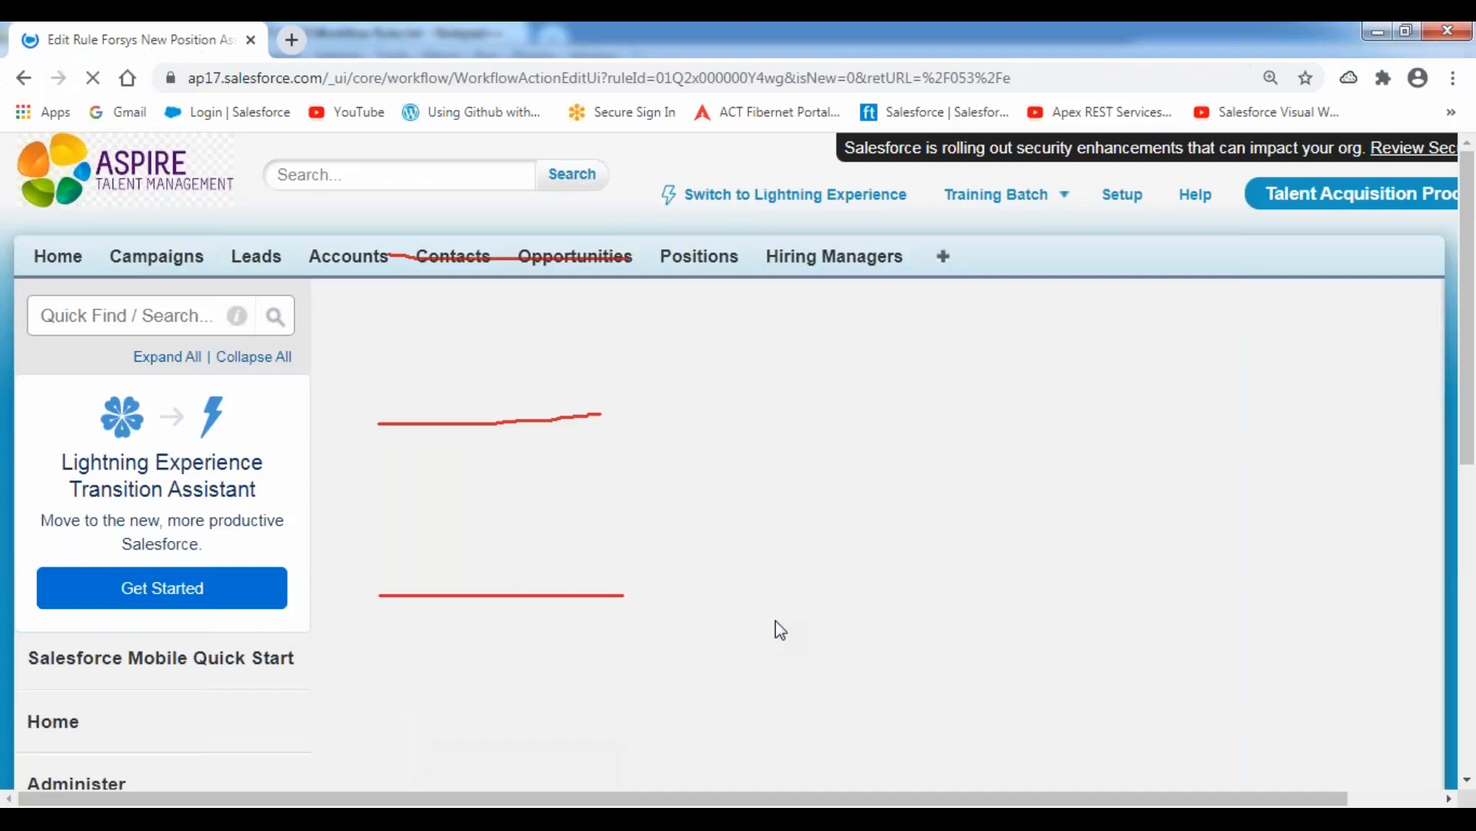
Check the fifth planned action in the Notepad++ notes and set up another Salesforce time trigger as 0 Days After Position: Milestone Date.
{"action": "scroll", "coordinate": [696, 518], "scroll_direction": "down", "scroll_amount": 5}
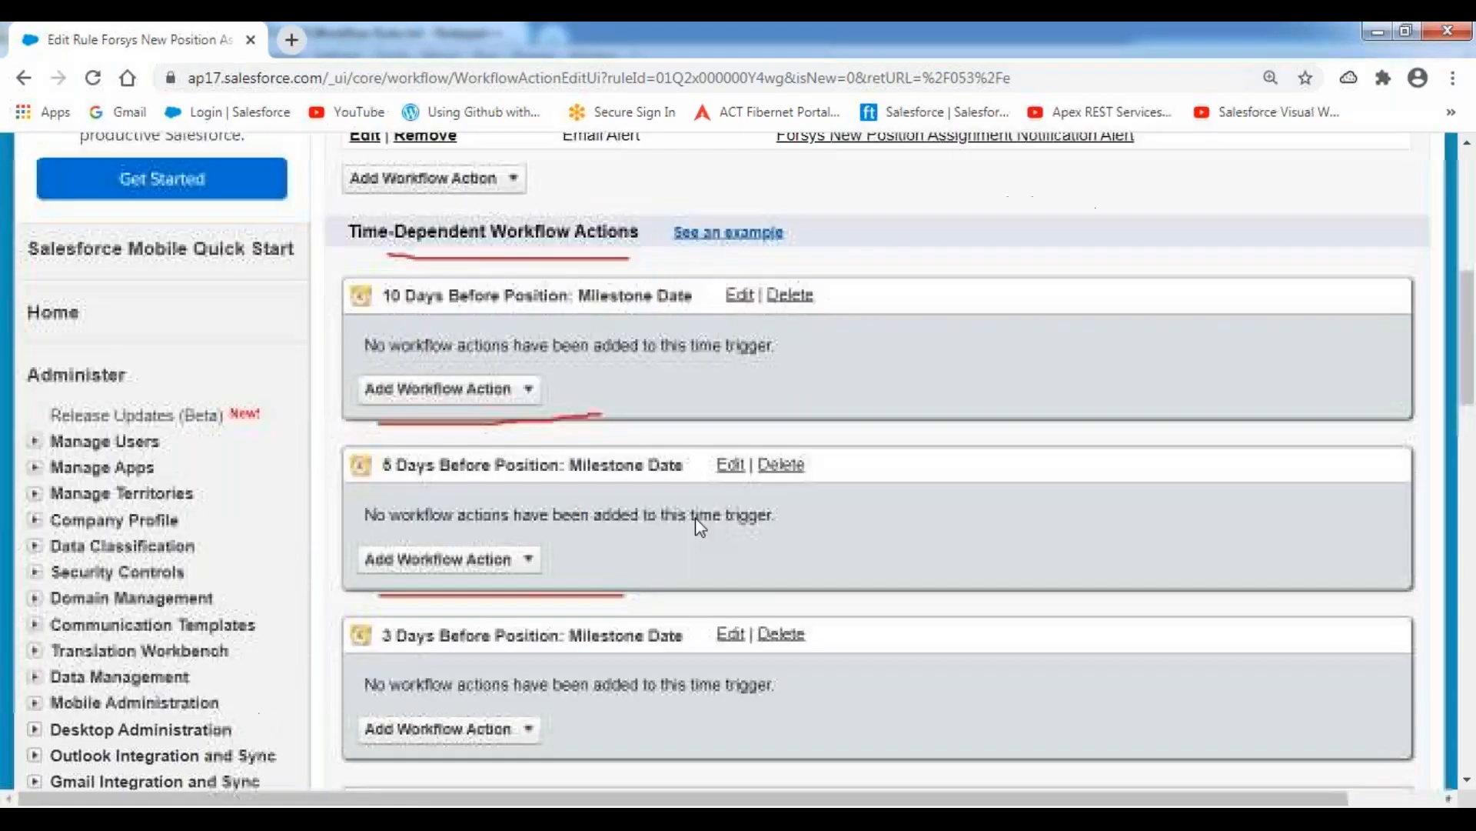
{"action": "scroll", "coordinate": [696, 516], "scroll_direction": "down", "scroll_amount": 6}
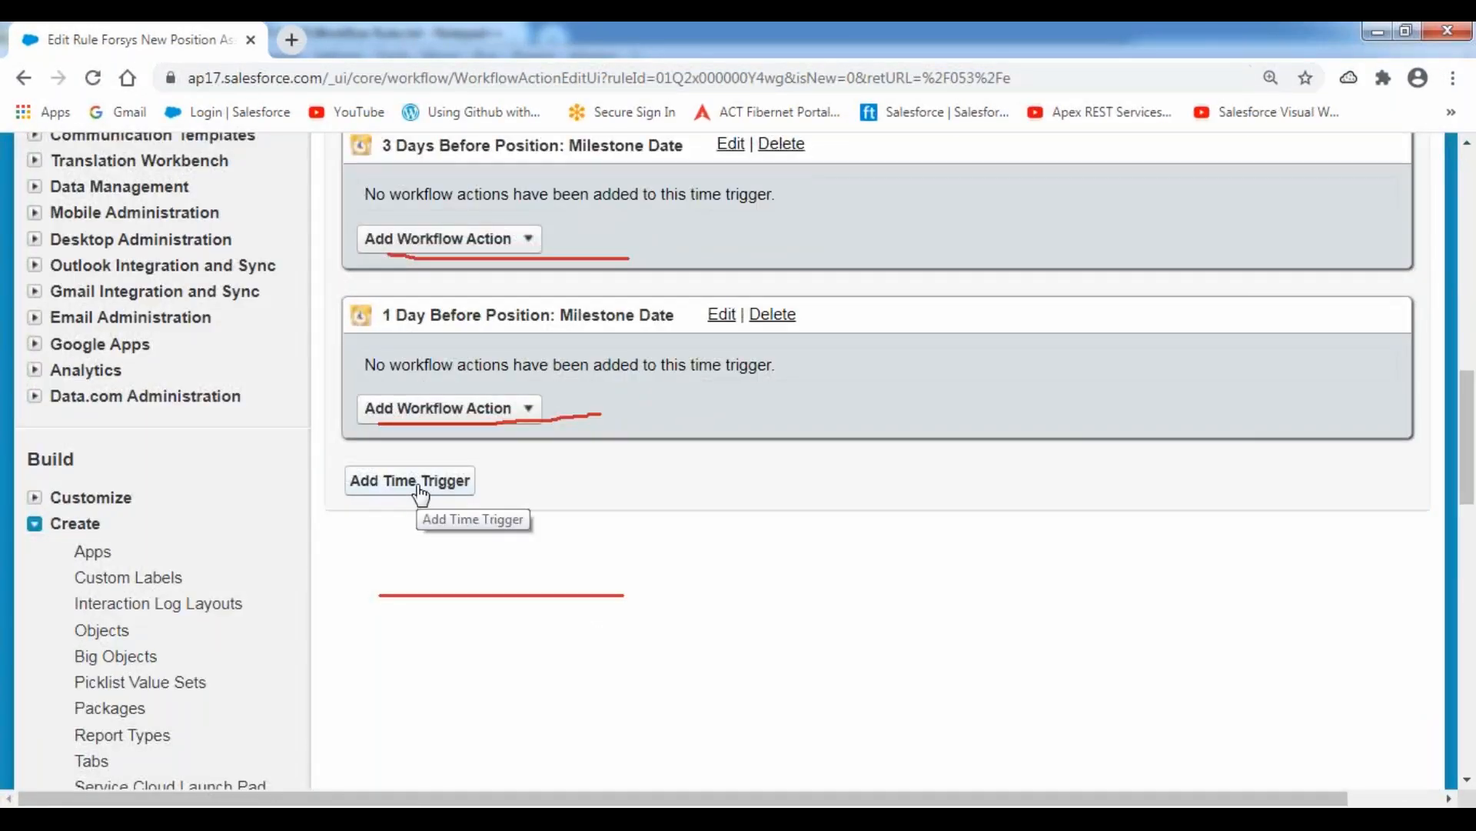
{"action": "left_click", "coordinate": [420, 484]}
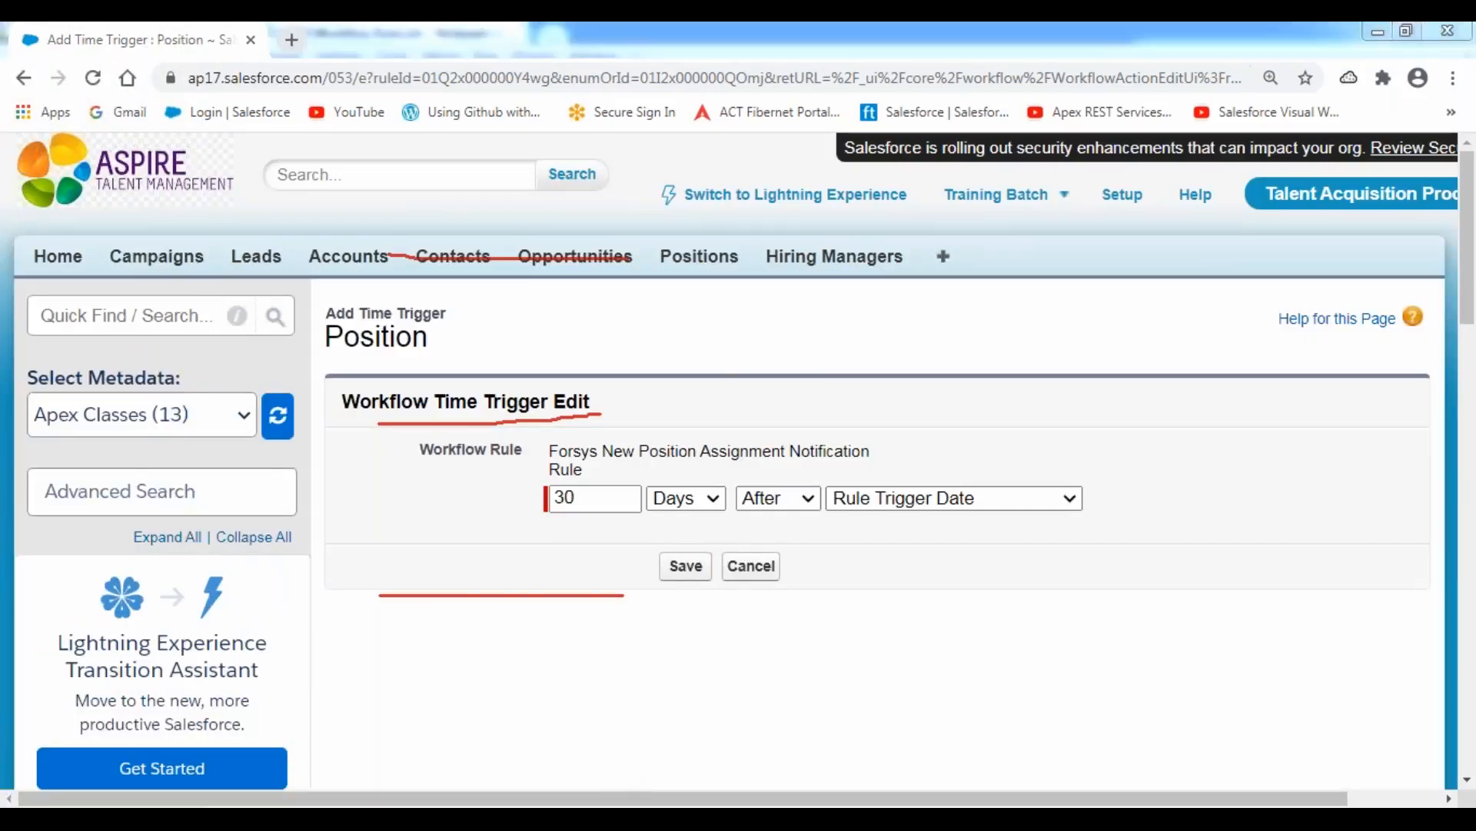
{"action": "left_click", "coordinate": [595, 819]}
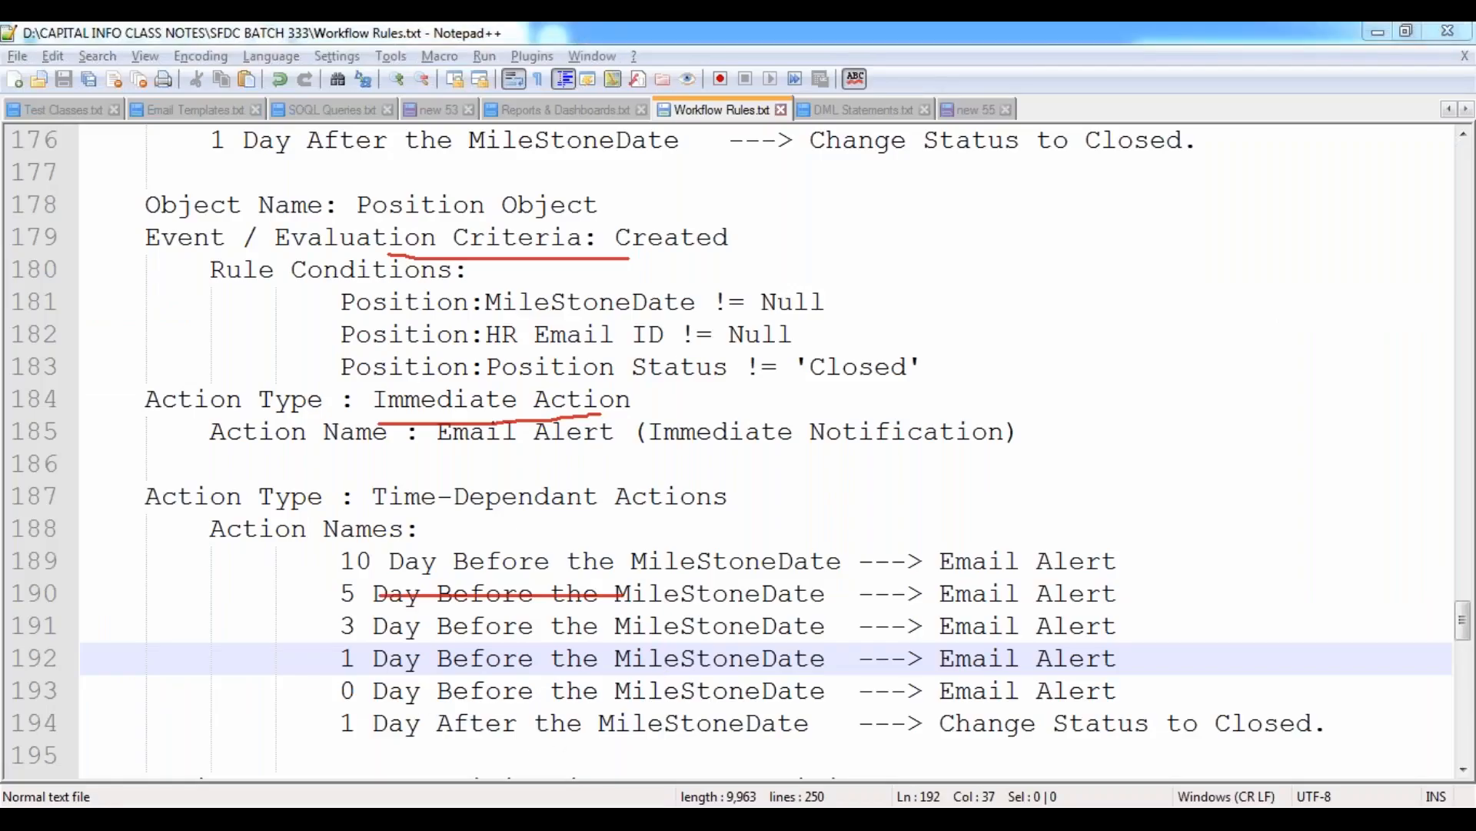
{"action": "key", "text": "alt+Tab"}
{"action": "left_click_drag", "start_coordinate": [585, 498], "coordinate": [563, 497]}
{"action": "type", "text": "0"}
{"action": "left_click", "coordinate": [952, 499]}
{"action": "left_click", "coordinate": [970, 592]}
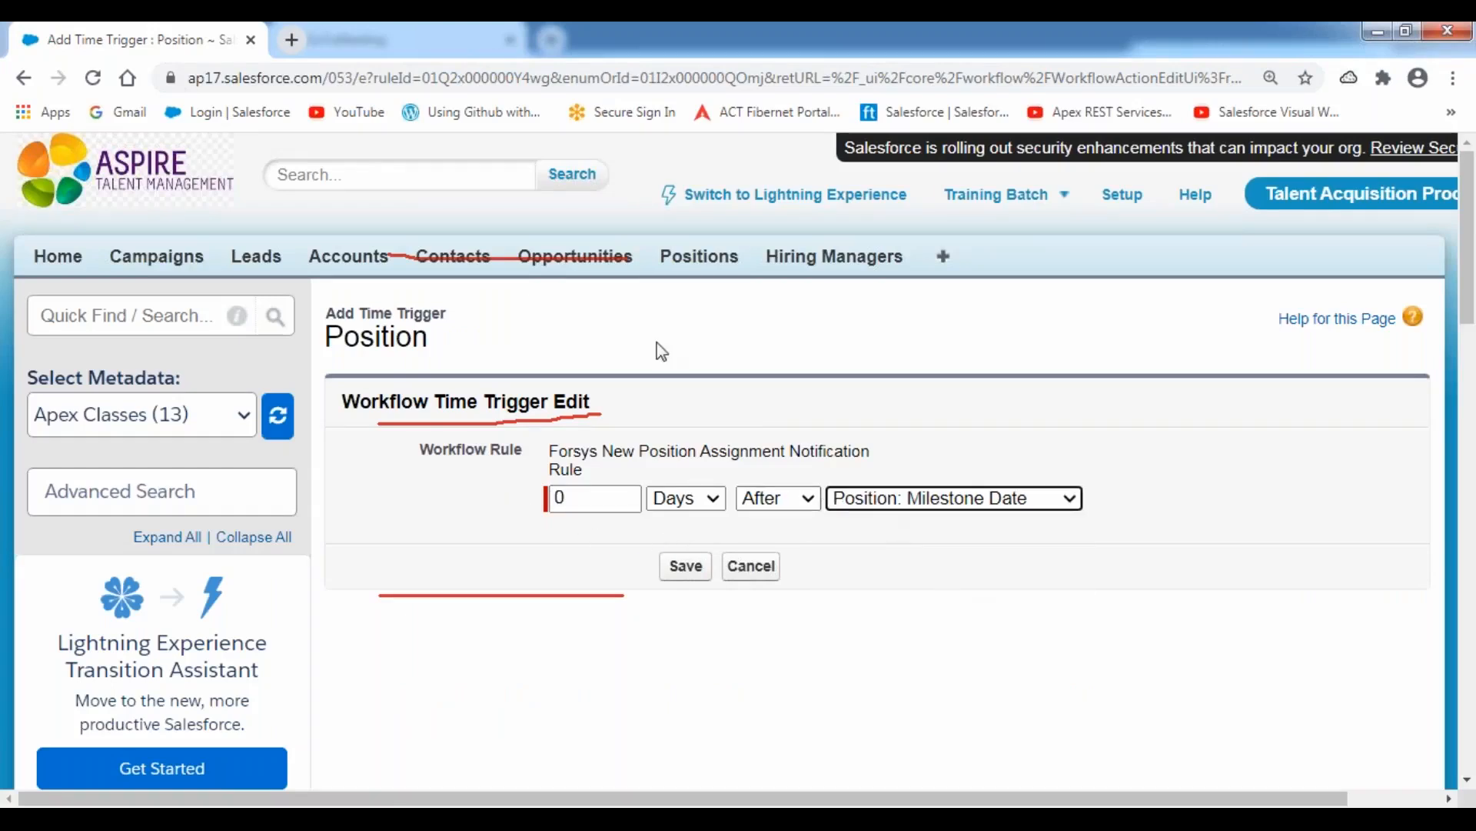
Clear the red annotation strokes from the screen and save the 0-day time trigger.
{"action": "left_click", "coordinate": [640, 42]}
{"action": "left_click", "coordinate": [608, 181]}
{"action": "left_click", "coordinate": [668, 337]}
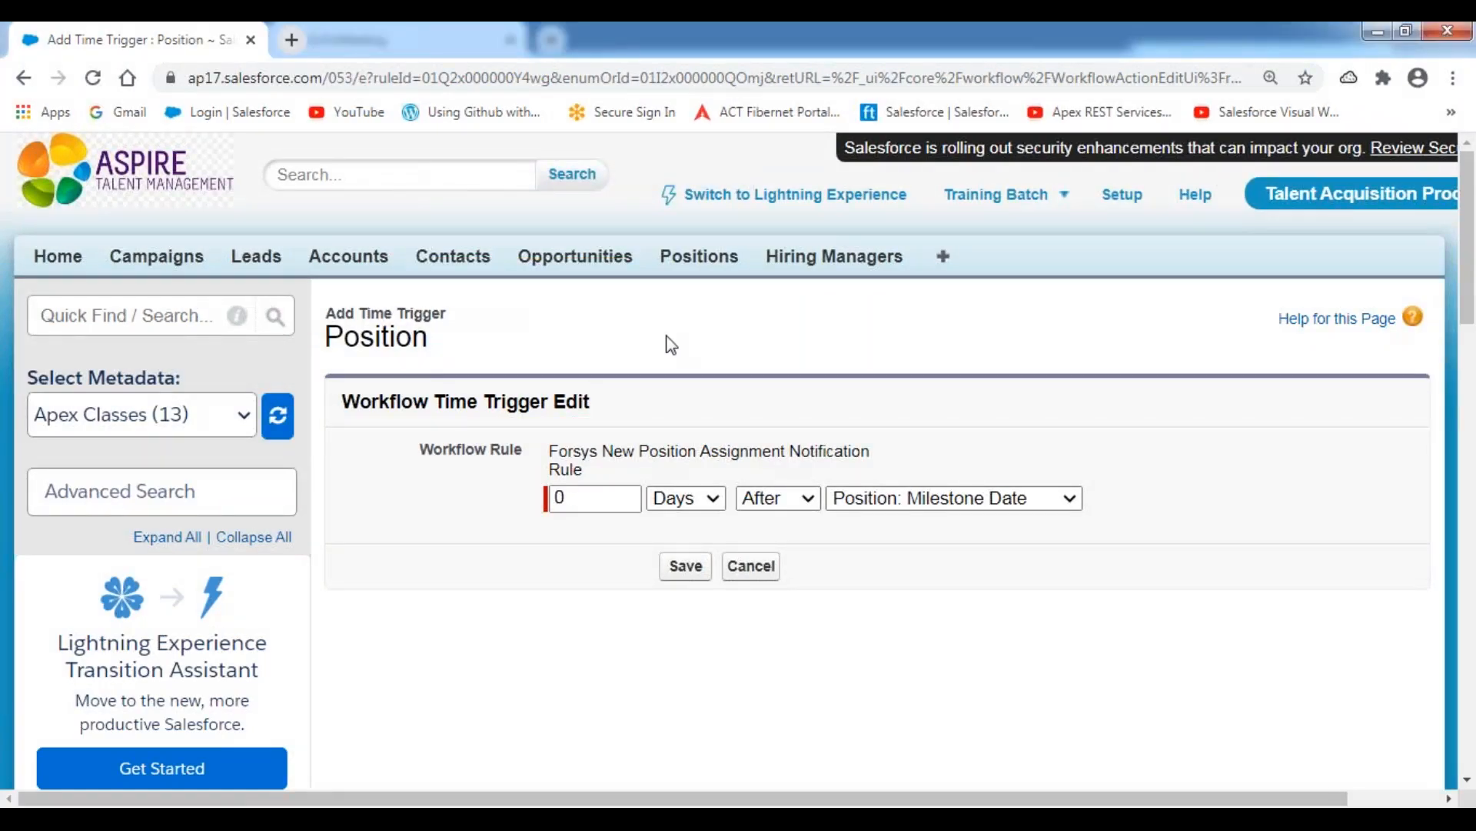
{"action": "left_click", "coordinate": [773, 64]}
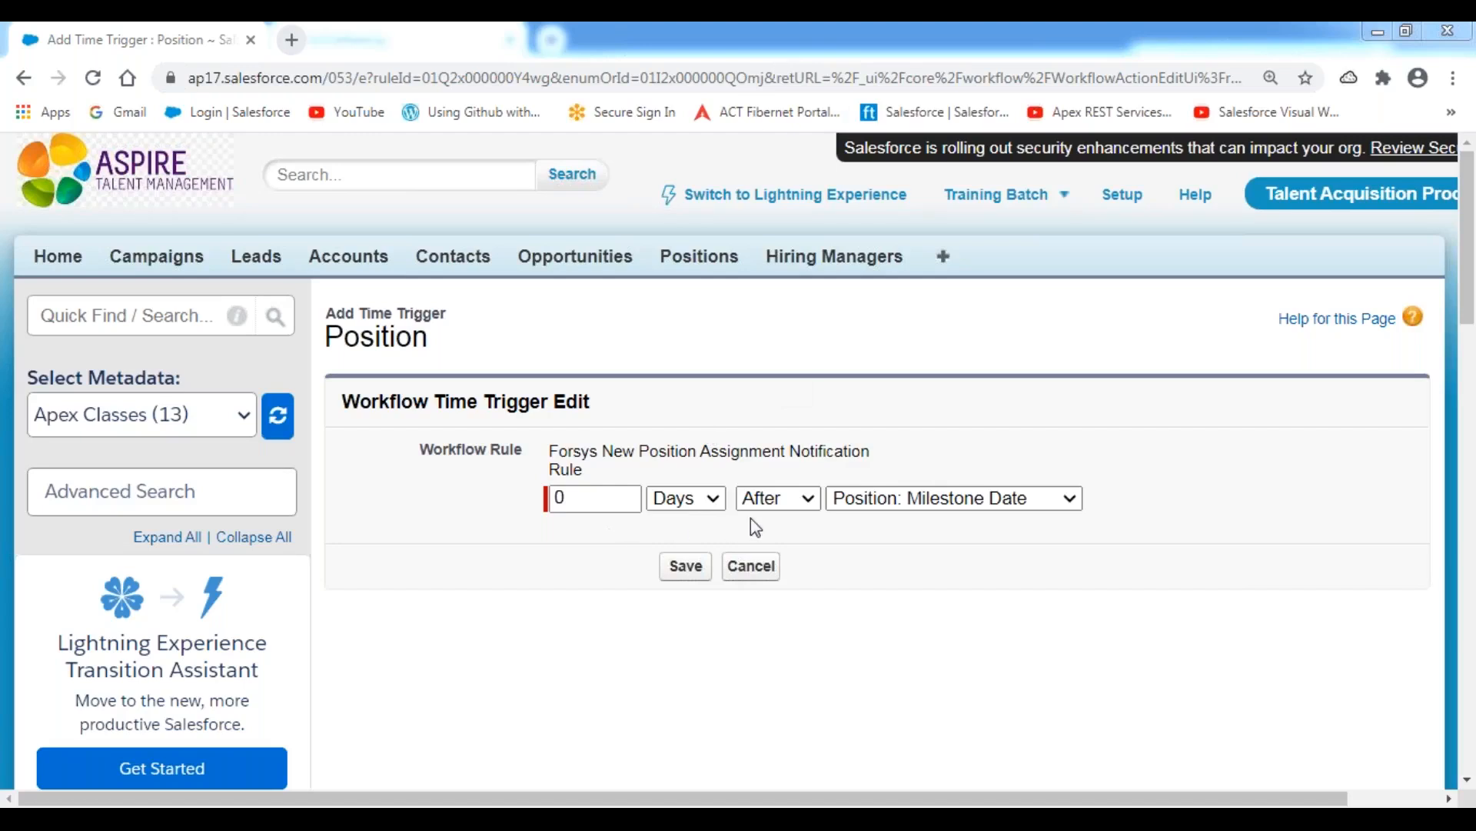
{"action": "left_click", "coordinate": [686, 566]}
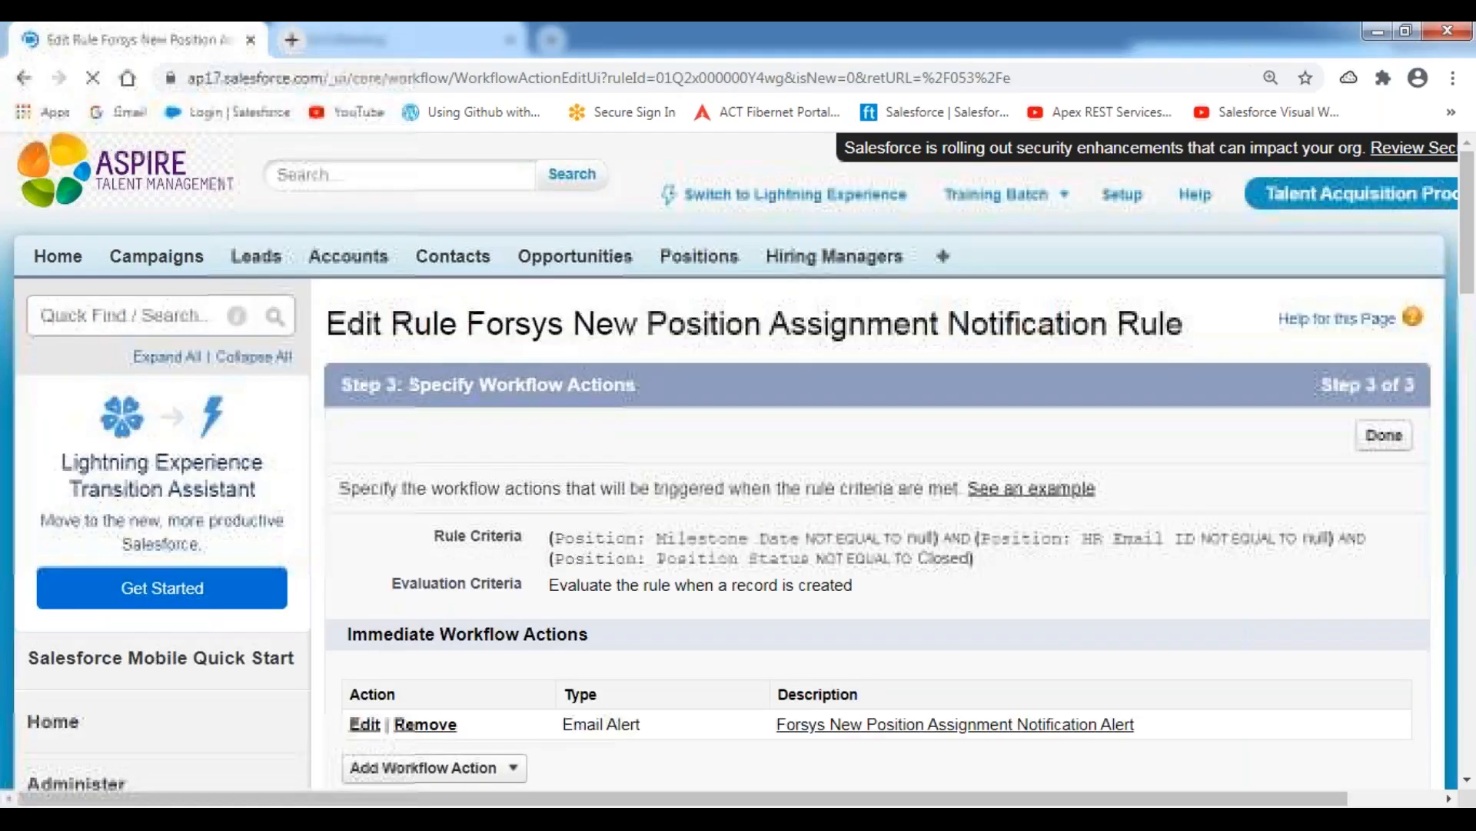
Review the saved time triggers one by one, from 10 days before the milestone date through 0 days after it.
{"action": "scroll", "coordinate": [649, 487], "scroll_direction": "down", "scroll_amount": 6}
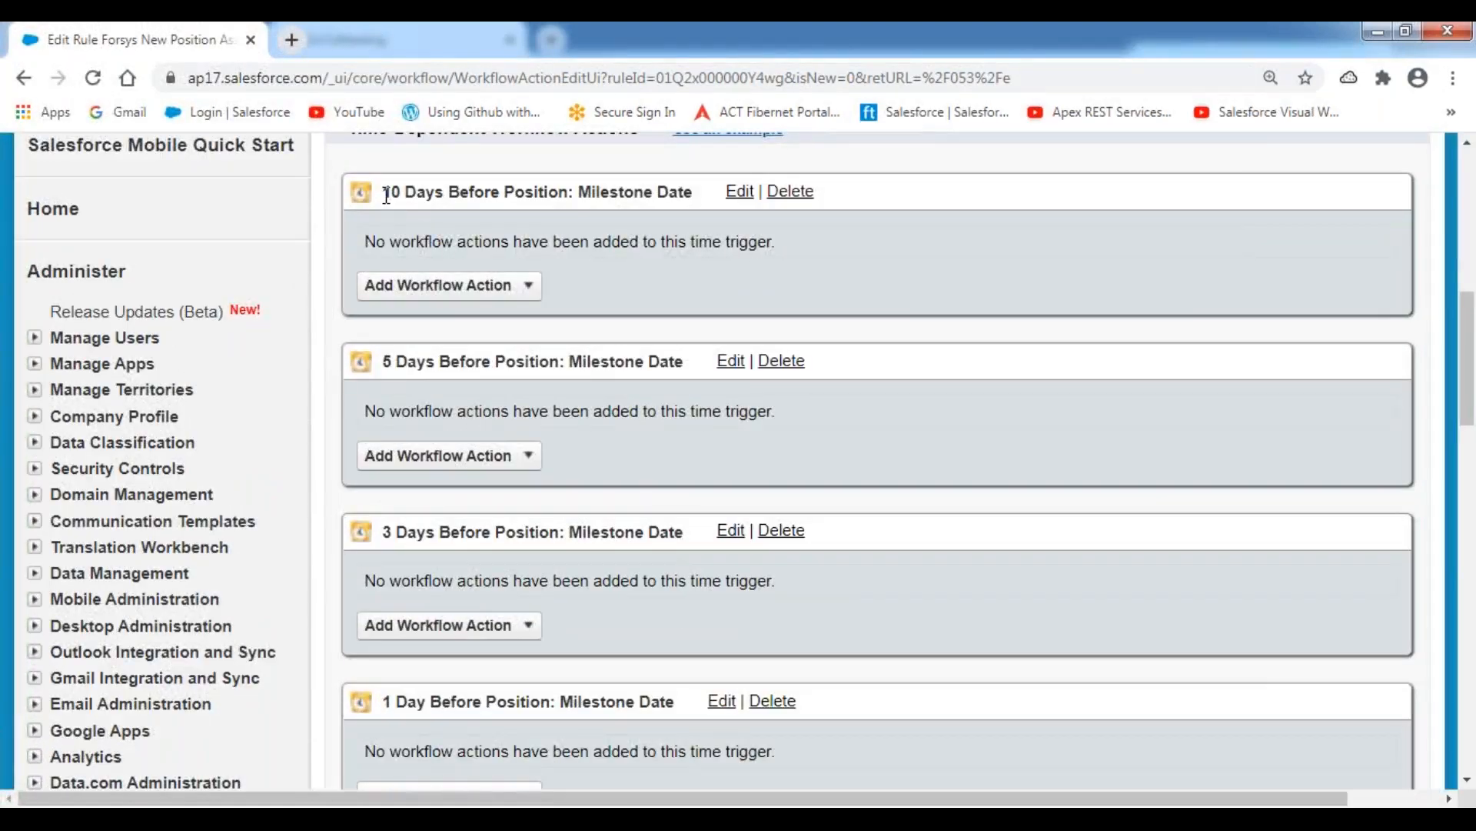
{"action": "left_click_drag", "start_coordinate": [384, 194], "coordinate": [694, 194]}
{"action": "left_click_drag", "start_coordinate": [390, 361], "coordinate": [603, 362]}
{"action": "left_click_drag", "start_coordinate": [409, 532], "coordinate": [684, 534]}
{"action": "left_click_drag", "start_coordinate": [405, 704], "coordinate": [589, 694]}
{"action": "scroll", "coordinate": [589, 696], "scroll_direction": "down", "scroll_amount": 4}
{"action": "left_click_drag", "start_coordinate": [397, 547], "coordinate": [610, 580]}
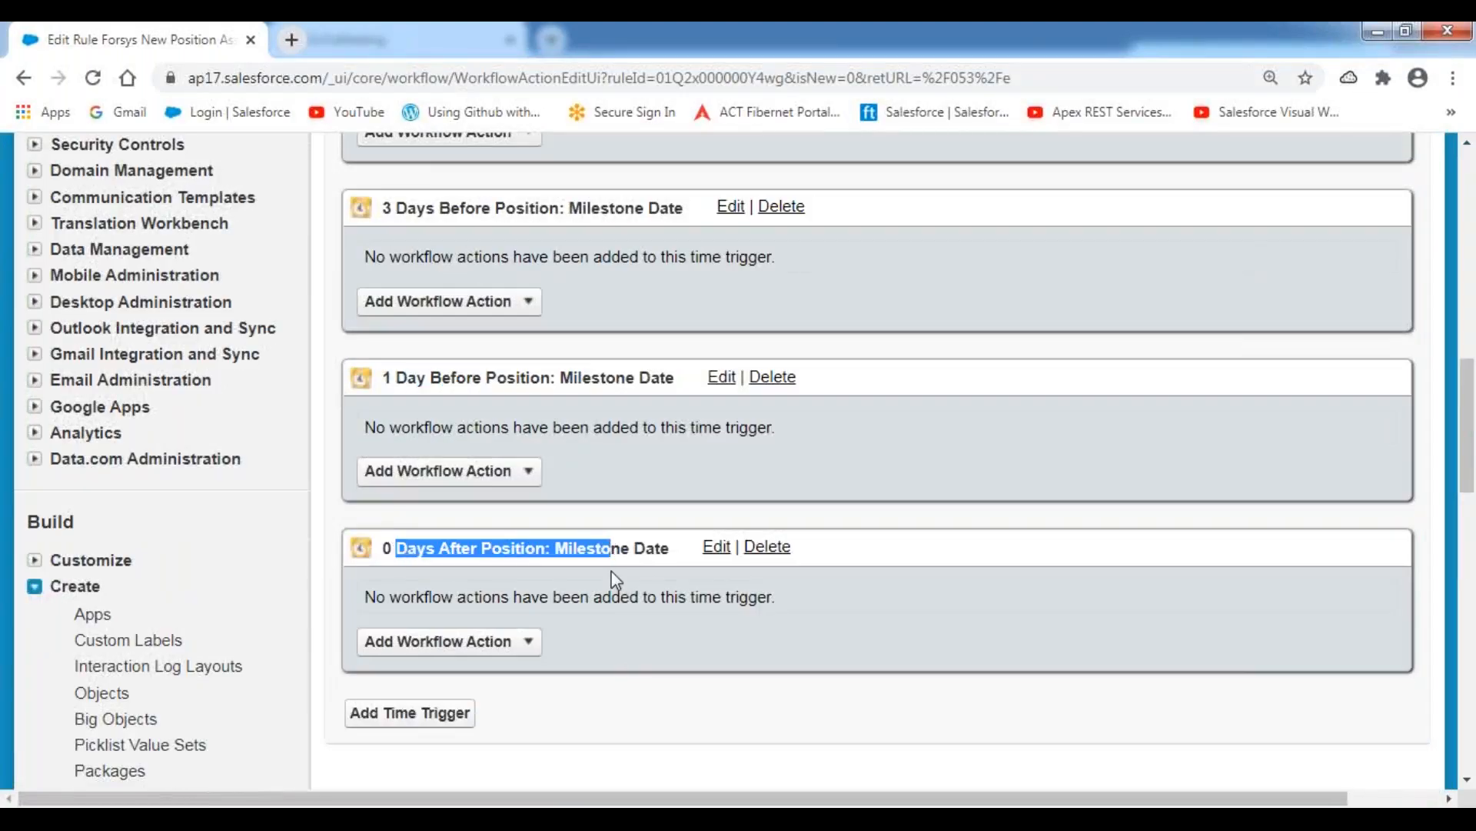
Look up the last planned action in the Notepad++ notes and save a Salesforce time trigger of 1 Days After Position: Milestone Date.
{"action": "left_click", "coordinate": [587, 816]}
{"action": "left_click_drag", "start_coordinate": [341, 723], "coordinate": [664, 725]}
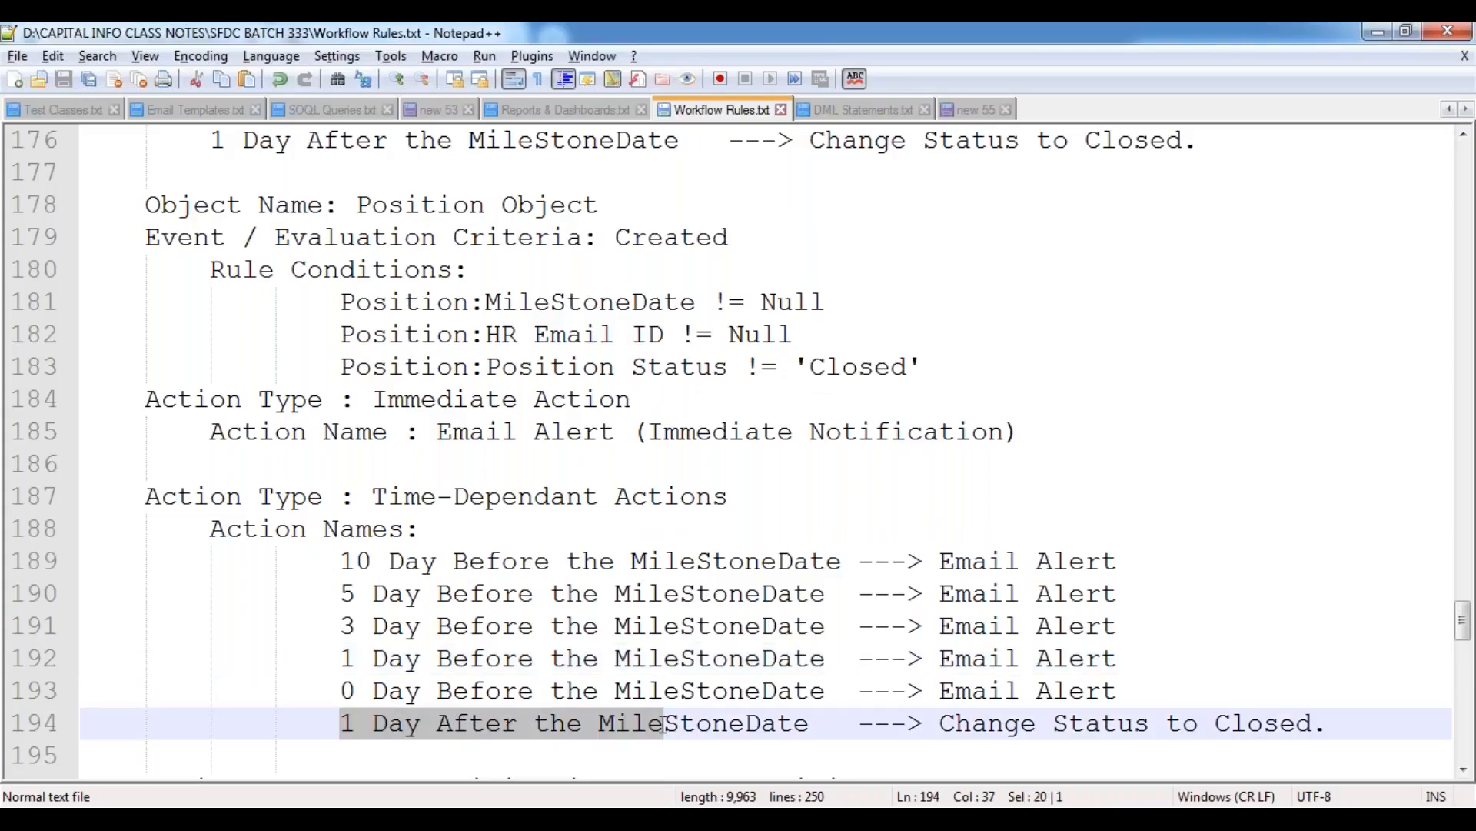
{"action": "key", "text": "alt+Tab"}
{"action": "left_click", "coordinate": [422, 729]}
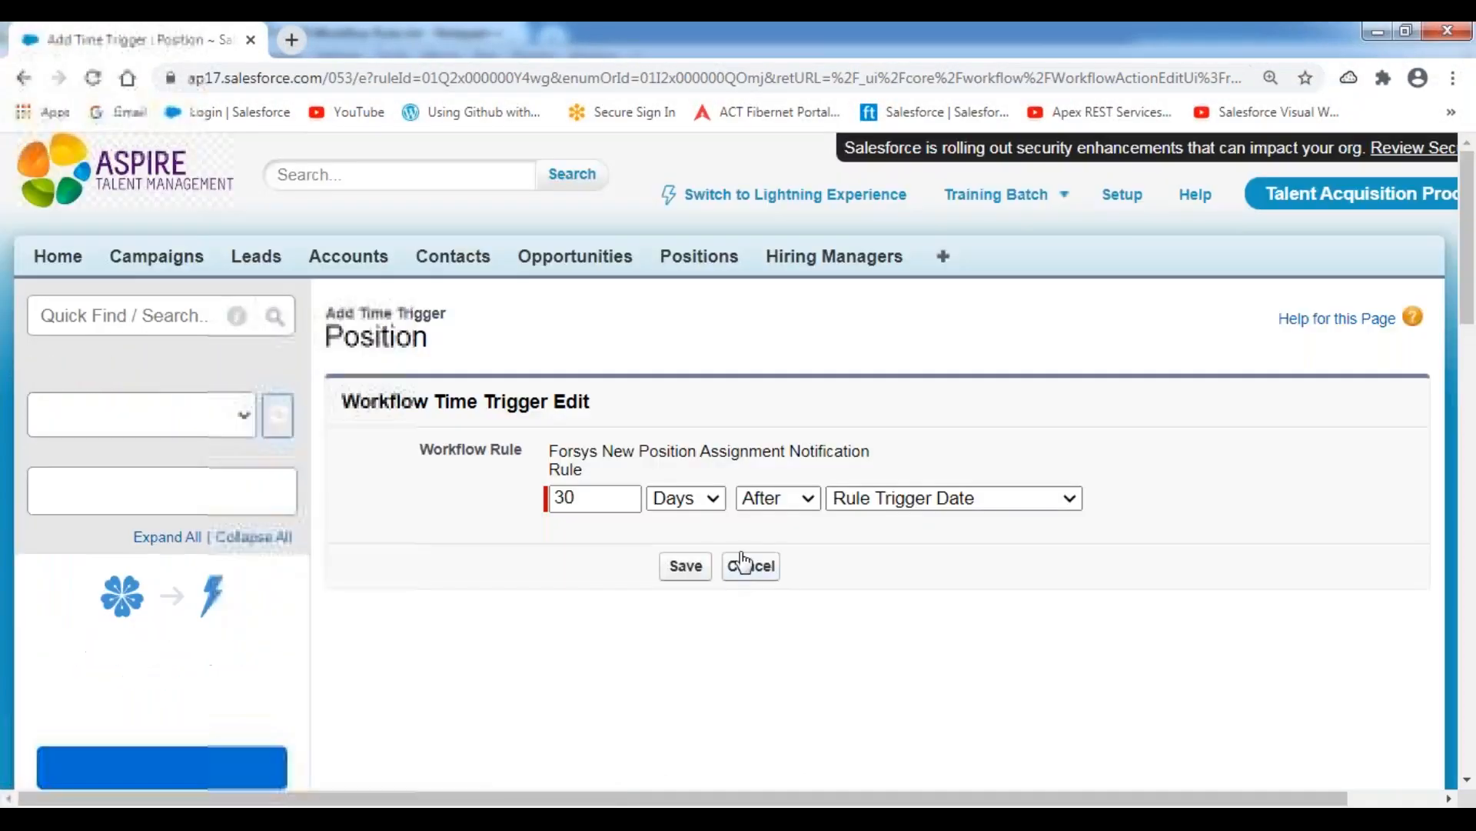
{"action": "left_click_drag", "start_coordinate": [572, 297], "coordinate": [511, 280]}
{"action": "type", "text": "1"}
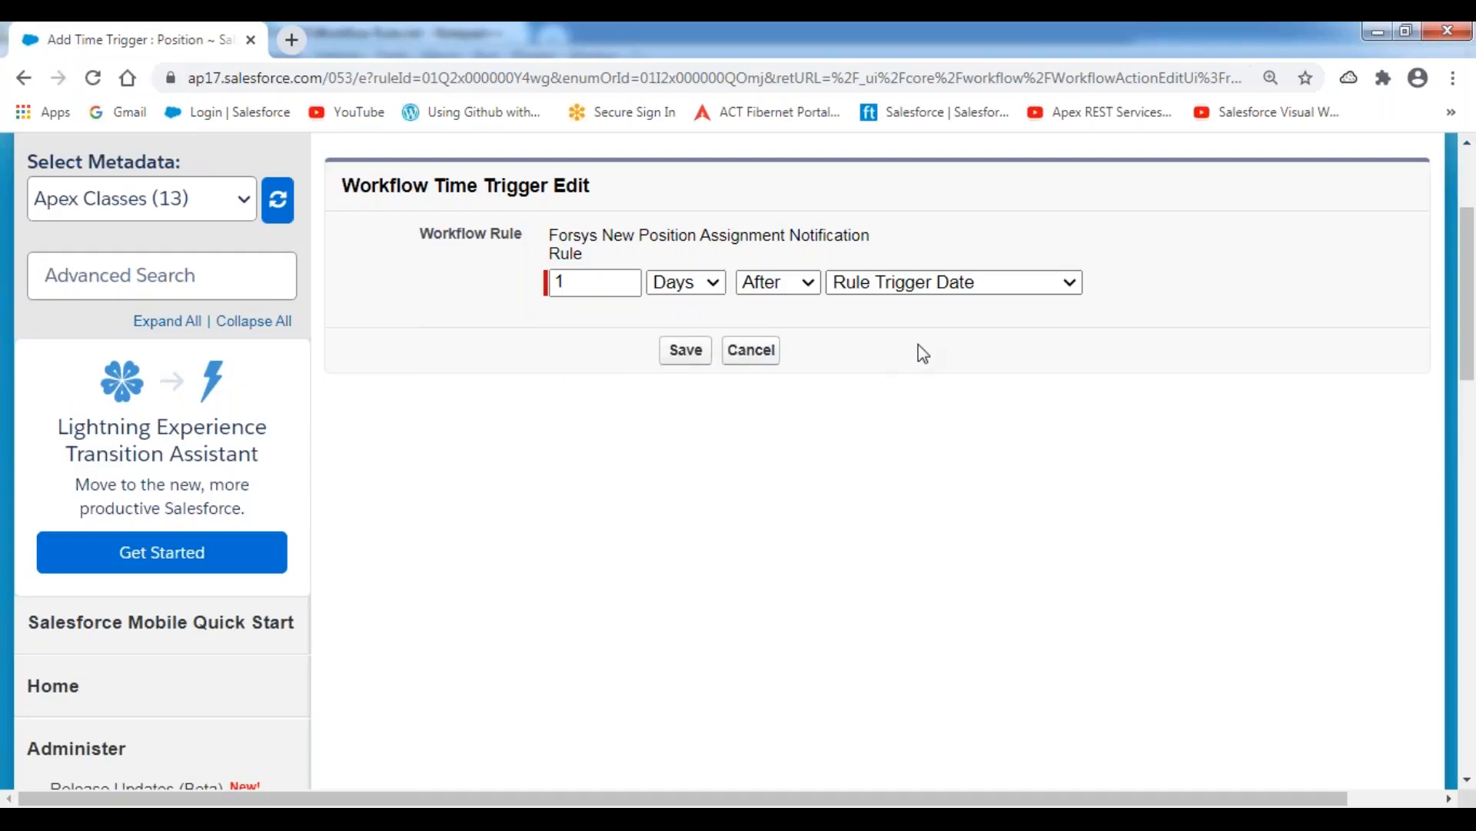
{"action": "left_click", "coordinate": [981, 287]}
{"action": "left_click", "coordinate": [936, 377]}
{"action": "left_click", "coordinate": [860, 380]}
{"action": "left_click", "coordinate": [683, 352]}
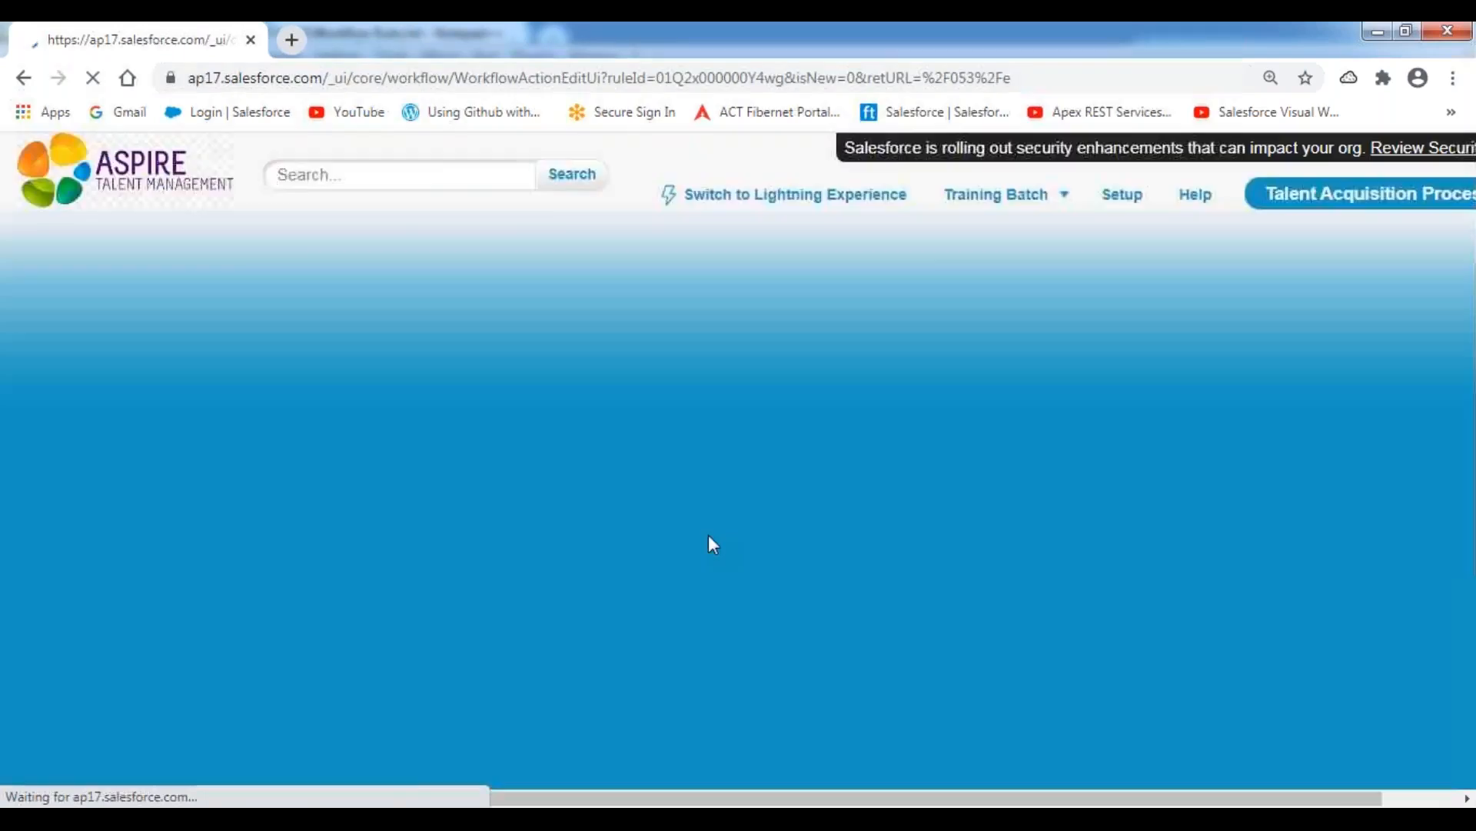
Review the complete list of time triggers on the rule, including the new one after the milestone date.
{"action": "scroll", "coordinate": [709, 536], "scroll_direction": "down", "scroll_amount": 10}
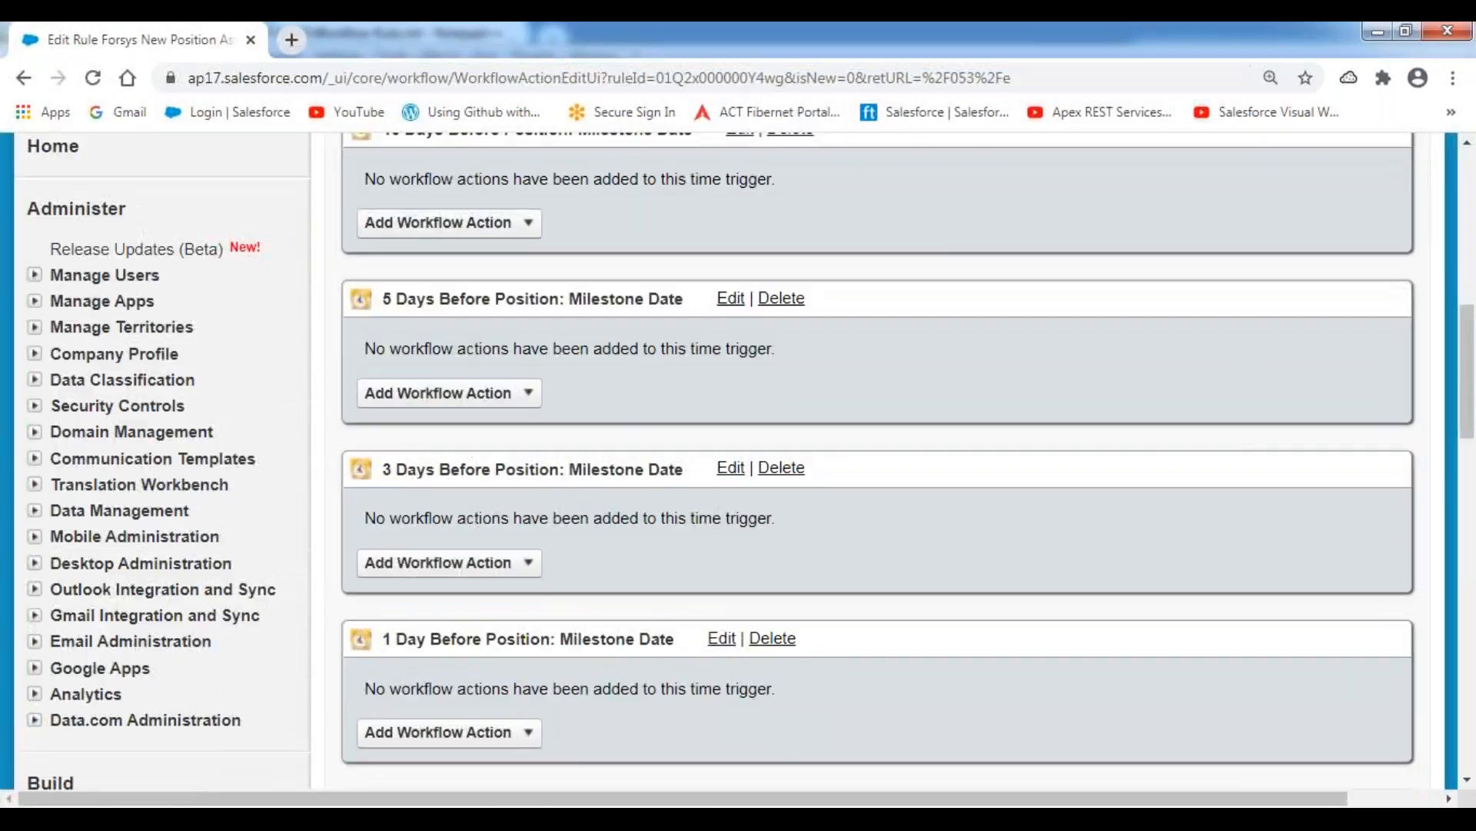
{"action": "scroll", "coordinate": [876, 461], "scroll_direction": "down", "scroll_amount": 7}
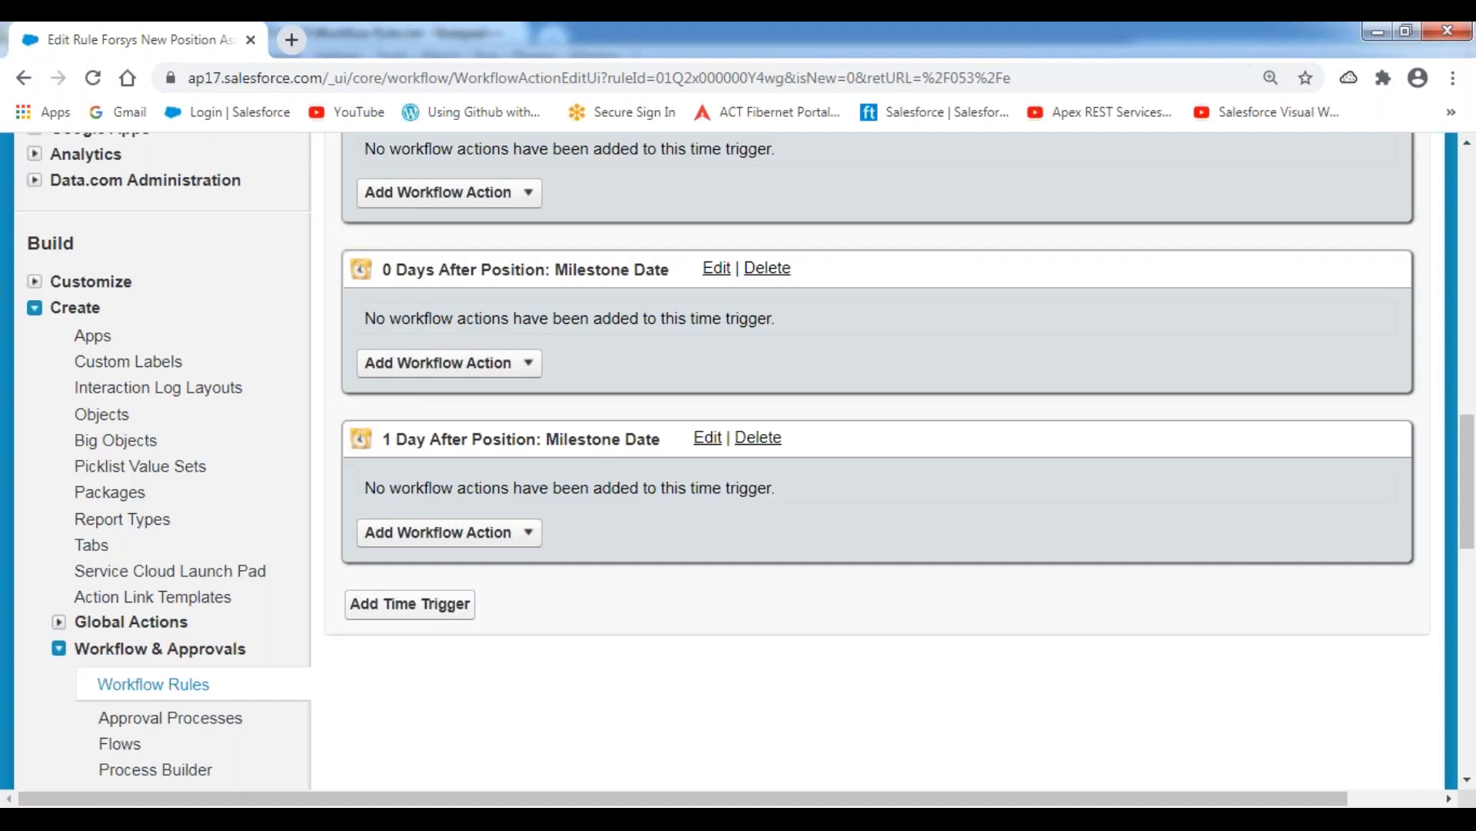
{"action": "scroll", "coordinate": [692, 525], "scroll_direction": "up", "scroll_amount": 8}
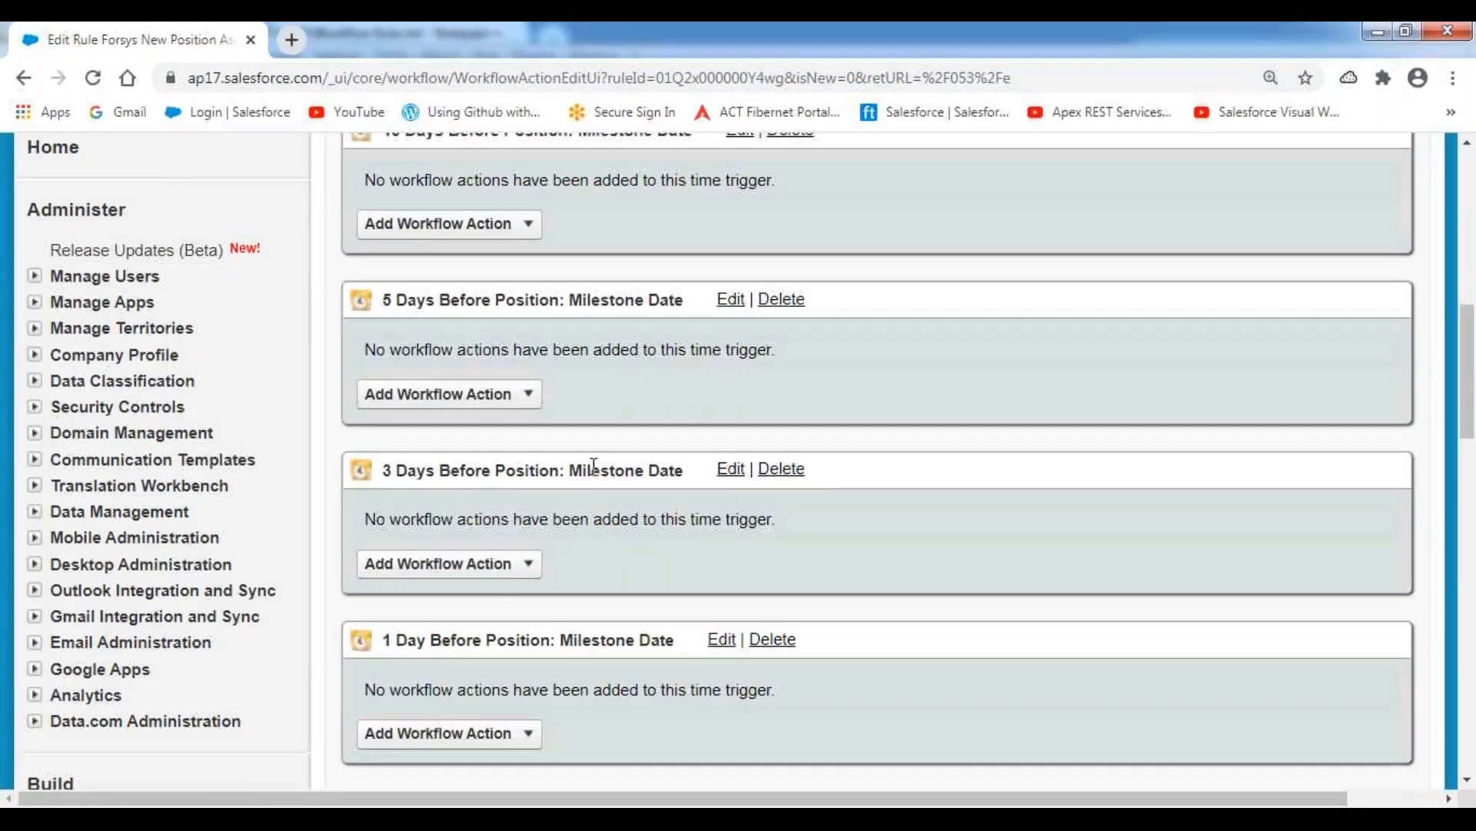
Switch to the Notepad++ notes and look up which workflow action is planned for 10 days before the milestone date.
{"action": "key", "text": "alt+Tab"}
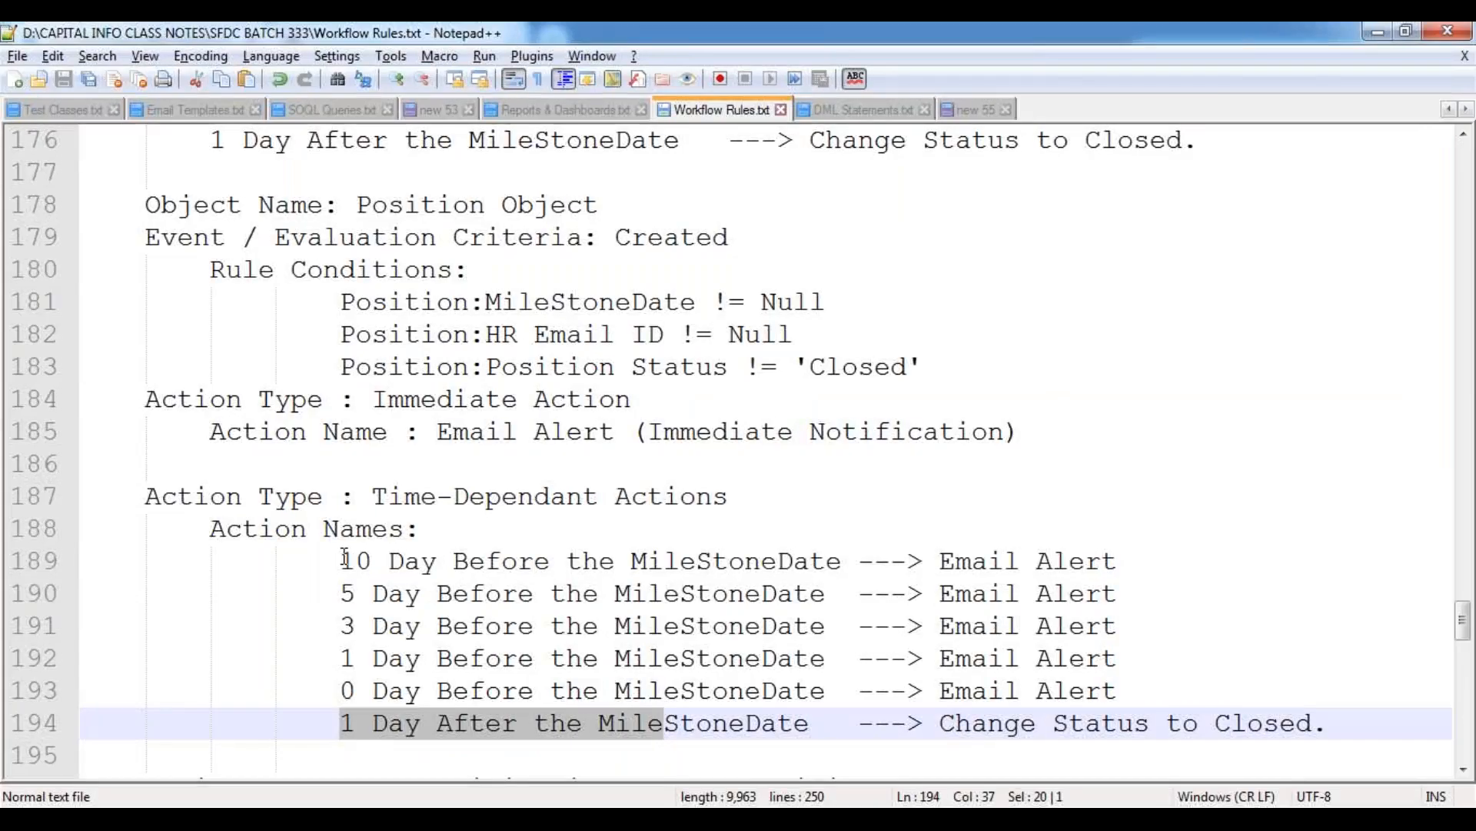
{"action": "left_click_drag", "start_coordinate": [342, 561], "coordinate": [859, 566]}
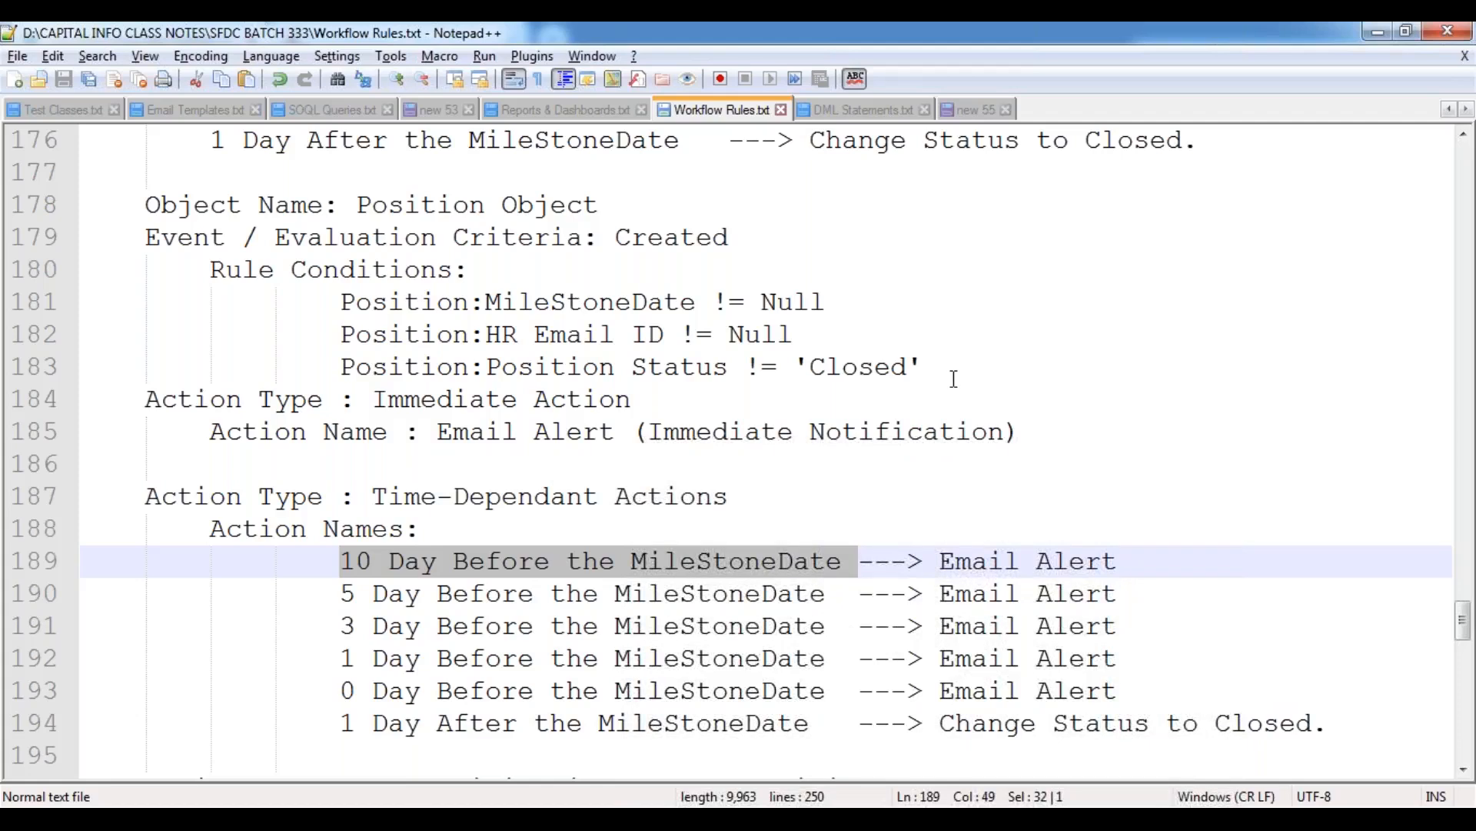
{"action": "scroll", "coordinate": [953, 379], "scroll_direction": "down", "scroll_amount": 2}
{"action": "left_click_drag", "start_coordinate": [940, 367], "coordinate": [1117, 366]}
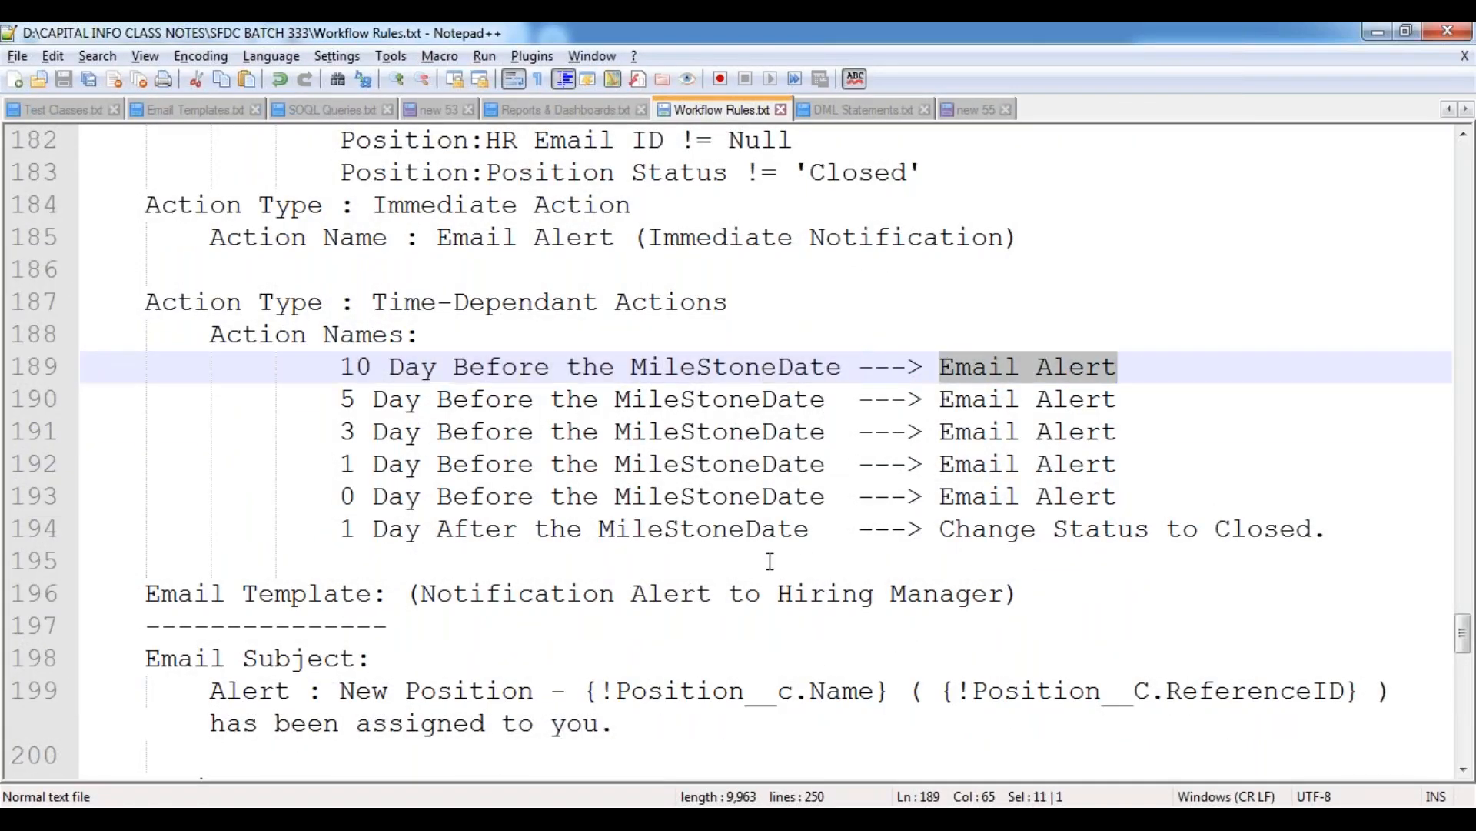
Switch to the Salesforce rule in Chrome and examine the workflow action types offered for the 10 Days Before Milestone Date trigger.
{"action": "mouse_move", "coordinate": [298, 819]}
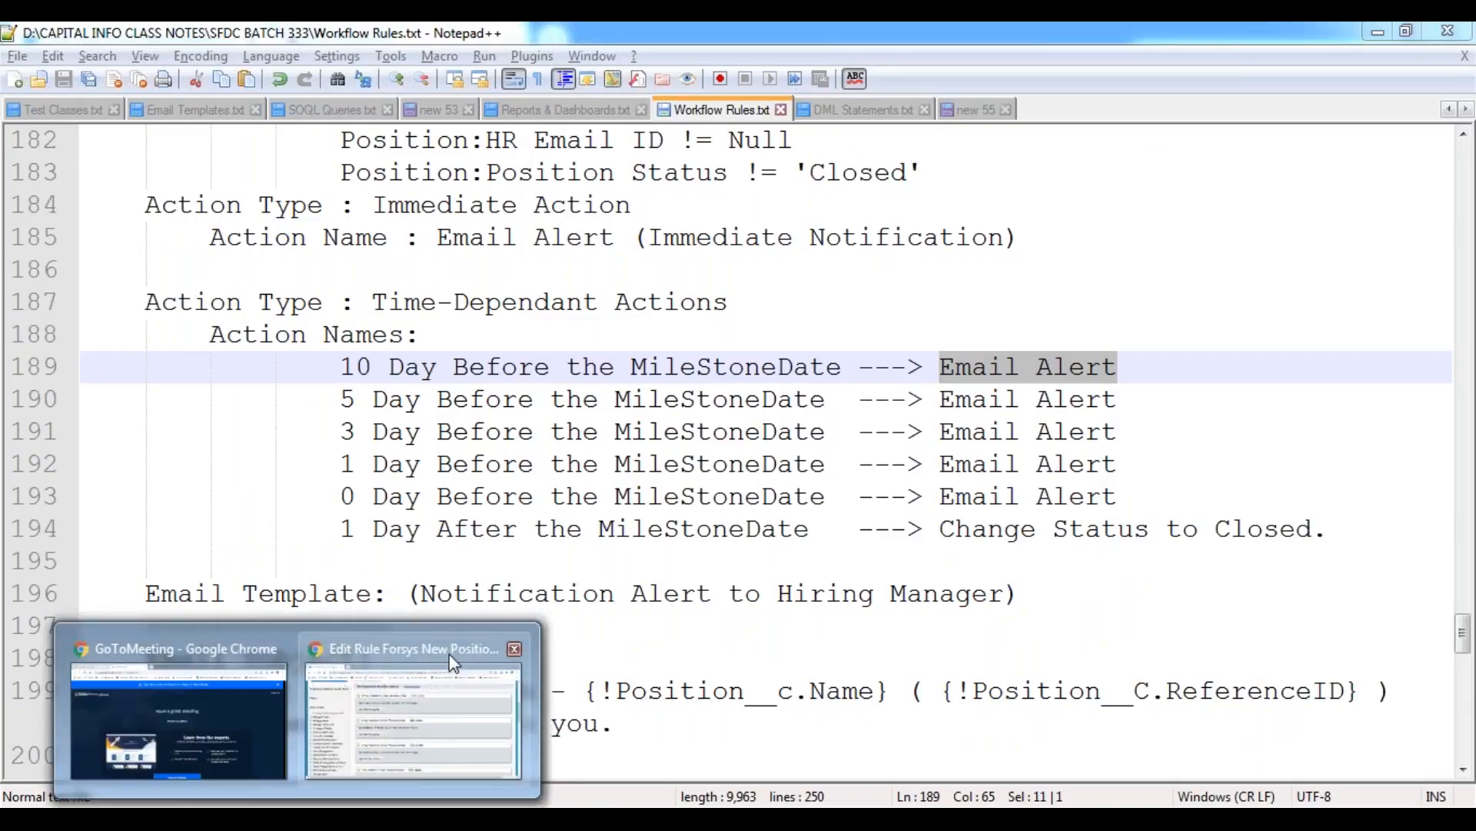
{"action": "left_click", "coordinate": [461, 654]}
{"action": "left_click_drag", "start_coordinate": [387, 236], "coordinate": [696, 238]}
{"action": "left_click", "coordinate": [655, 277]}
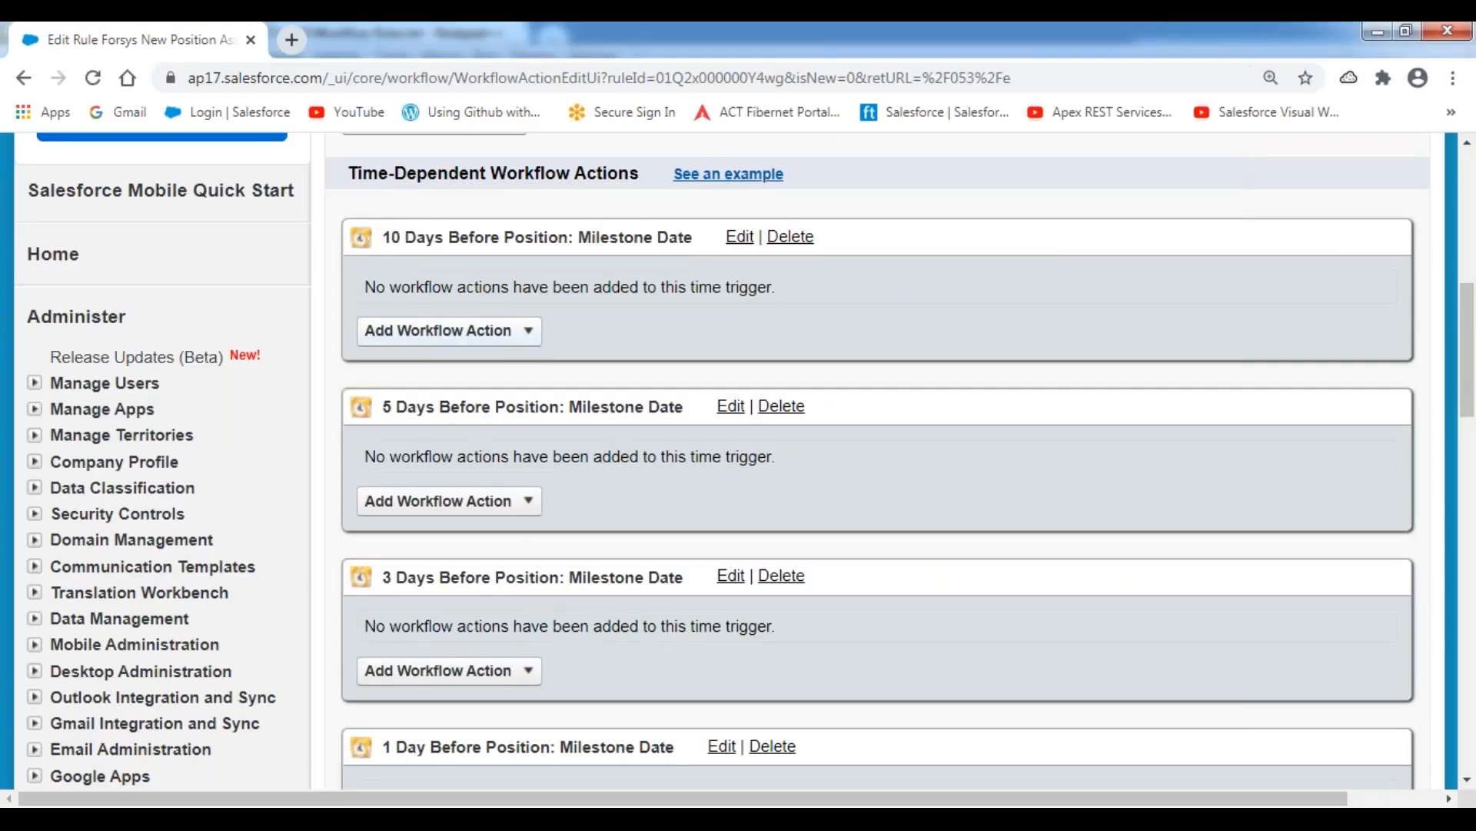
{"action": "left_click", "coordinate": [534, 339]}
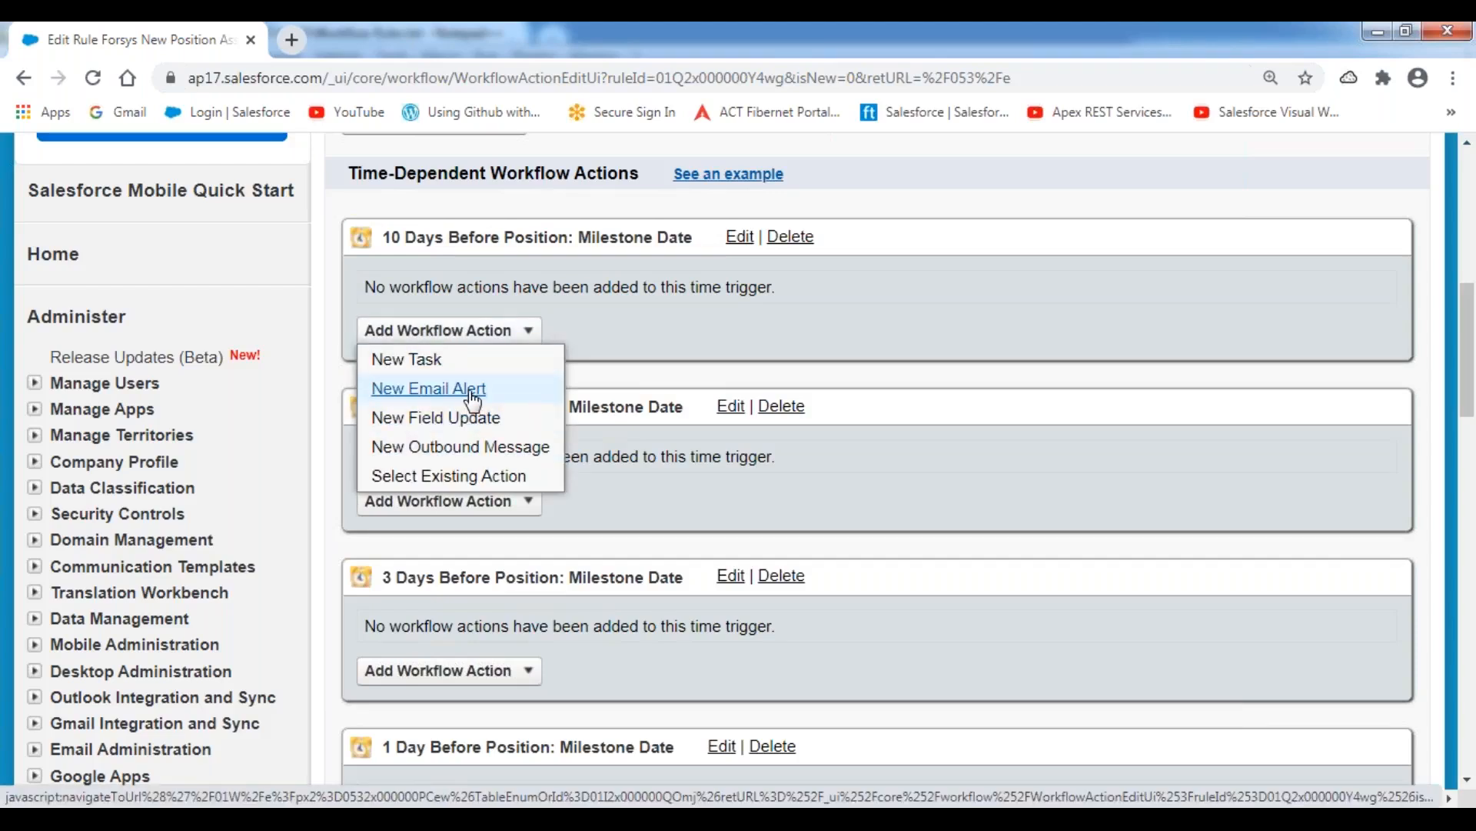
Annotate the 10, 5 and 3 days before triggers with a handwritten 40 and underline their names, then clear the markings.
{"action": "left_click", "coordinate": [642, 34]}
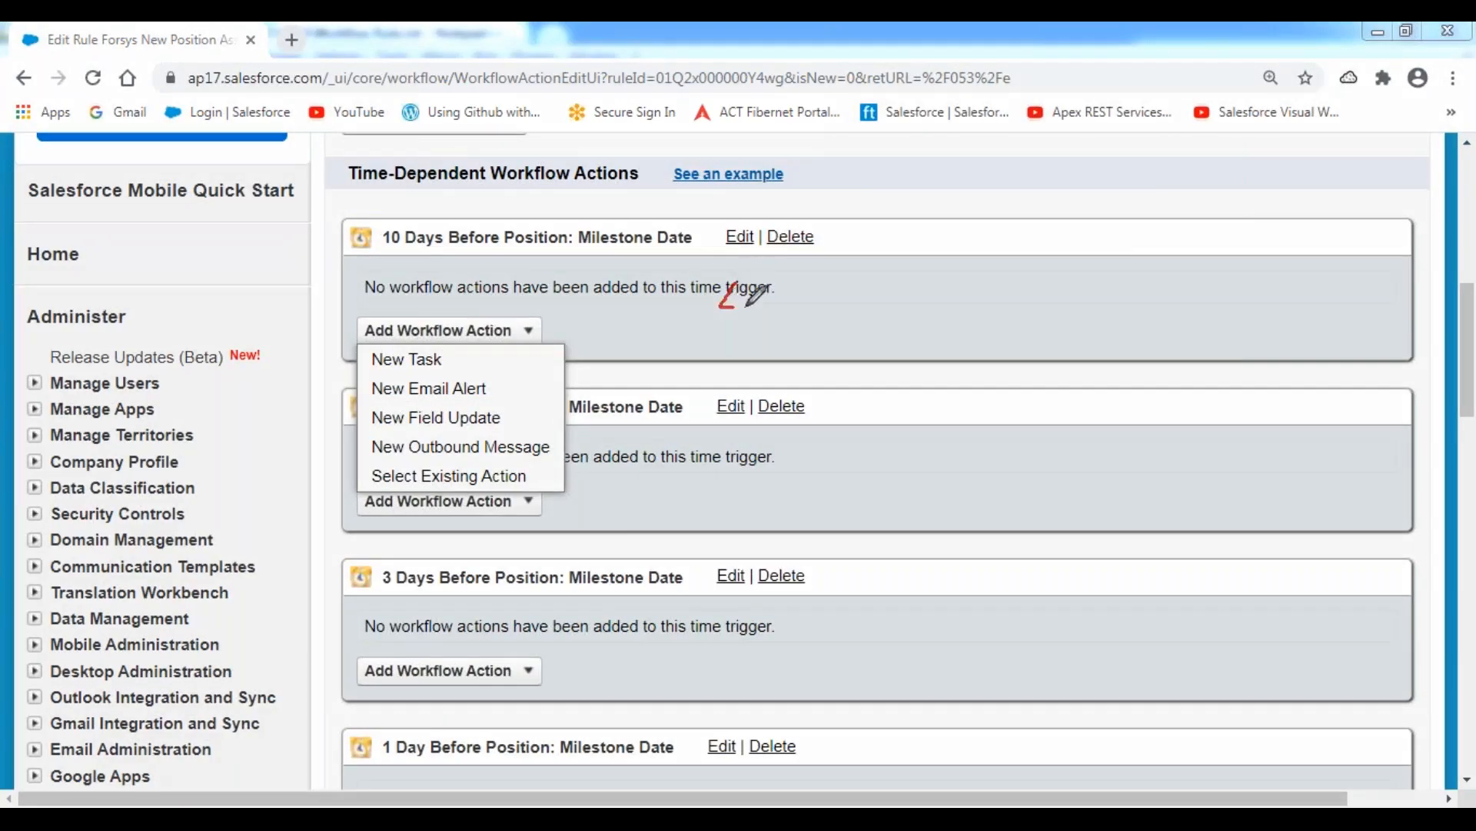
{"action": "left_click_drag", "start_coordinate": [740, 286], "coordinate": [743, 332]}
{"action": "mouse_move", "coordinate": [790, 281]}
{"action": "left_mouse_down"}
{"action": "mouse_move", "coordinate": [786, 301]}
{"action": "mouse_move", "coordinate": [784, 284]}
{"action": "mouse_move", "coordinate": [767, 297]}
{"action": "left_mouse_up"}
{"action": "mouse_move", "coordinate": [737, 461]}
{"action": "left_mouse_down"}
{"action": "mouse_move", "coordinate": [743, 538]}
{"action": "mouse_move", "coordinate": [774, 460]}
{"action": "left_mouse_up"}
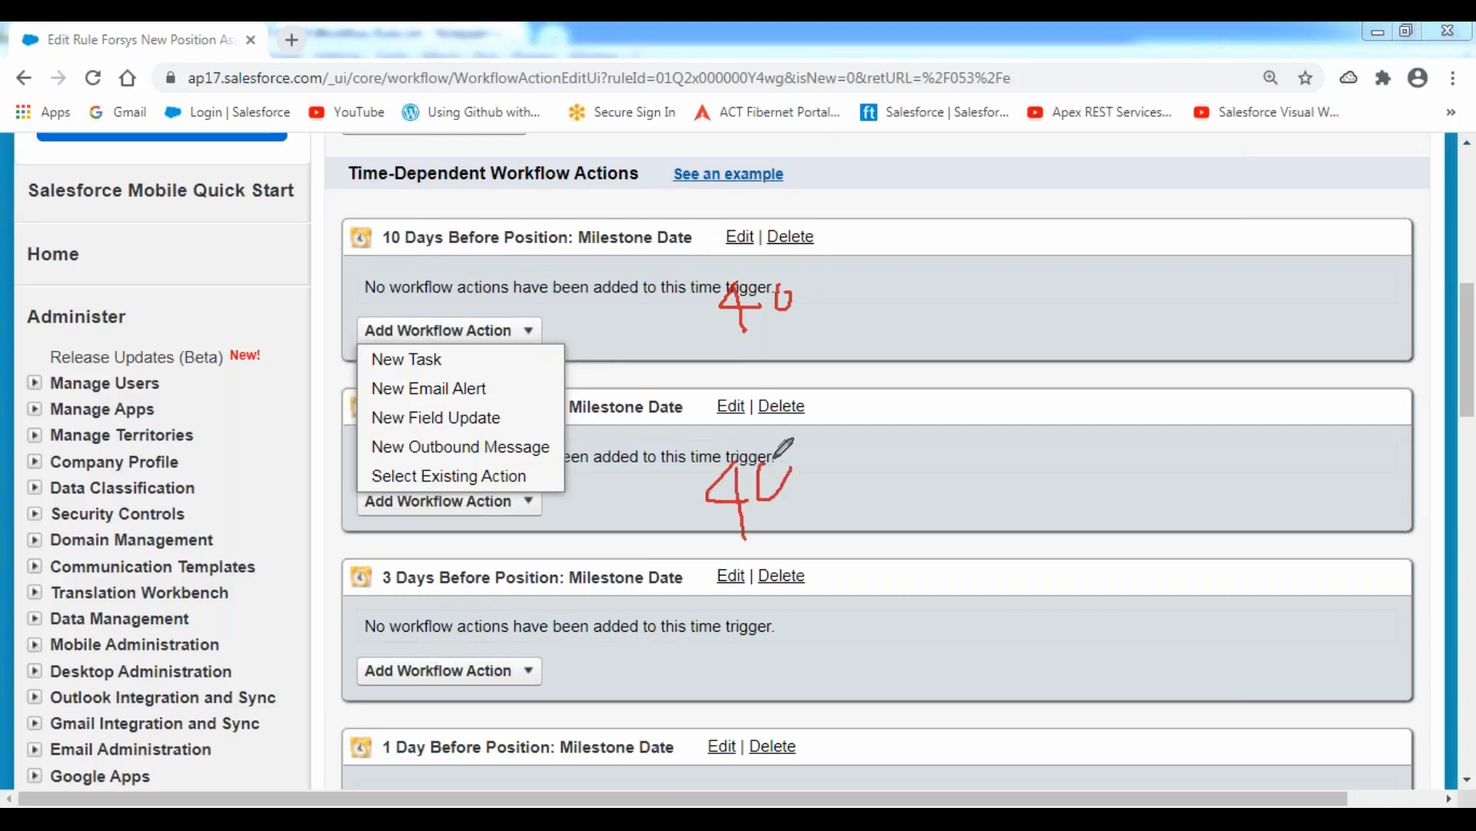
{"action": "mouse_move", "coordinate": [672, 608]}
{"action": "left_mouse_down"}
{"action": "mouse_move", "coordinate": [663, 636]}
{"action": "mouse_move", "coordinate": [692, 637]}
{"action": "mouse_move", "coordinate": [687, 672]}
{"action": "left_mouse_up"}
{"action": "mouse_move", "coordinate": [729, 615]}
{"action": "left_mouse_down"}
{"action": "mouse_move", "coordinate": [732, 642]}
{"action": "mouse_move", "coordinate": [729, 617]}
{"action": "left_mouse_up"}
{"action": "left_click_drag", "start_coordinate": [378, 254], "coordinate": [685, 253]}
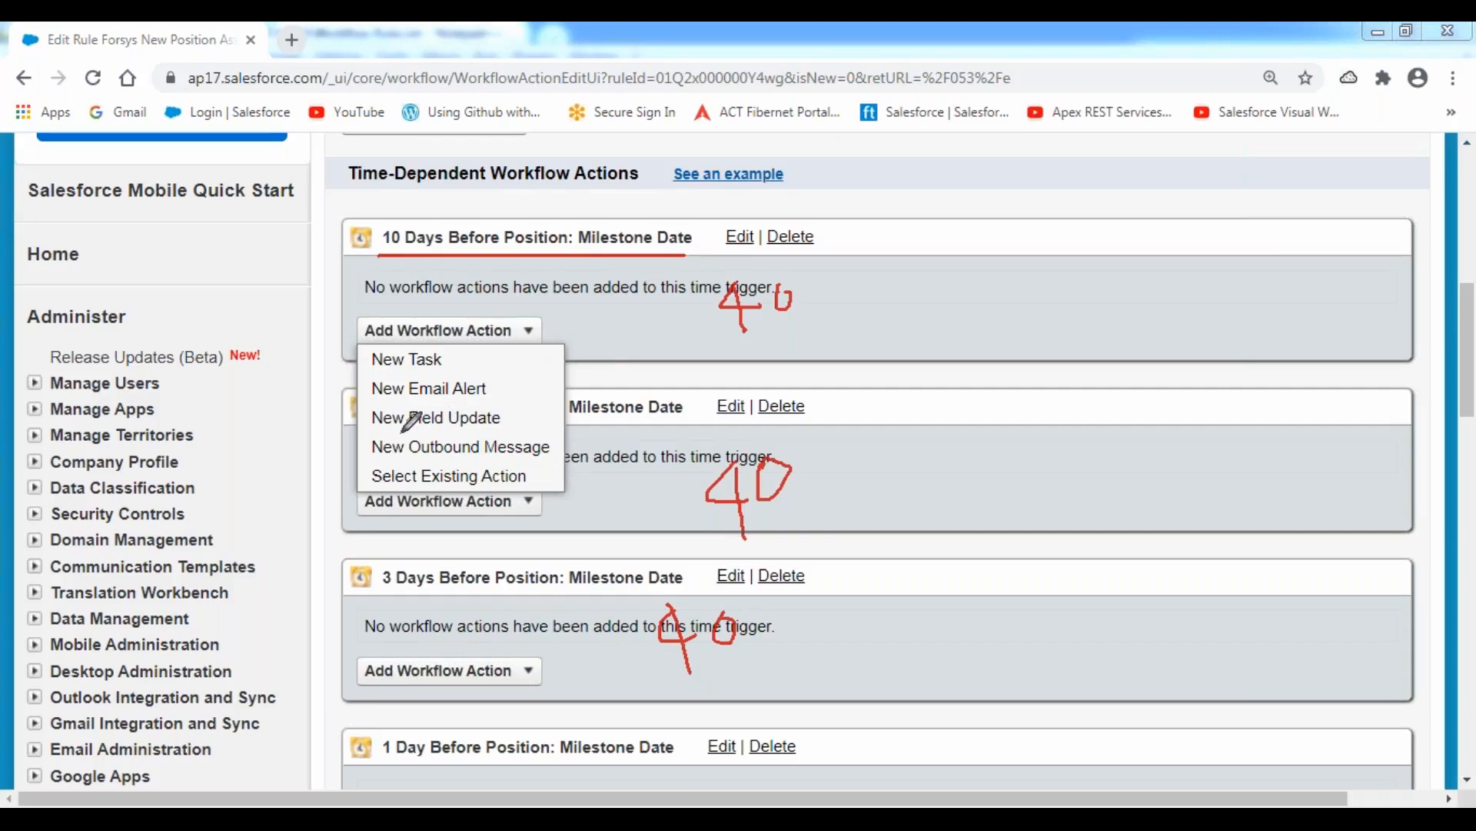
{"action": "left_click_drag", "start_coordinate": [569, 421], "coordinate": [667, 420]}
{"action": "left_click_drag", "start_coordinate": [409, 603], "coordinate": [659, 603]}
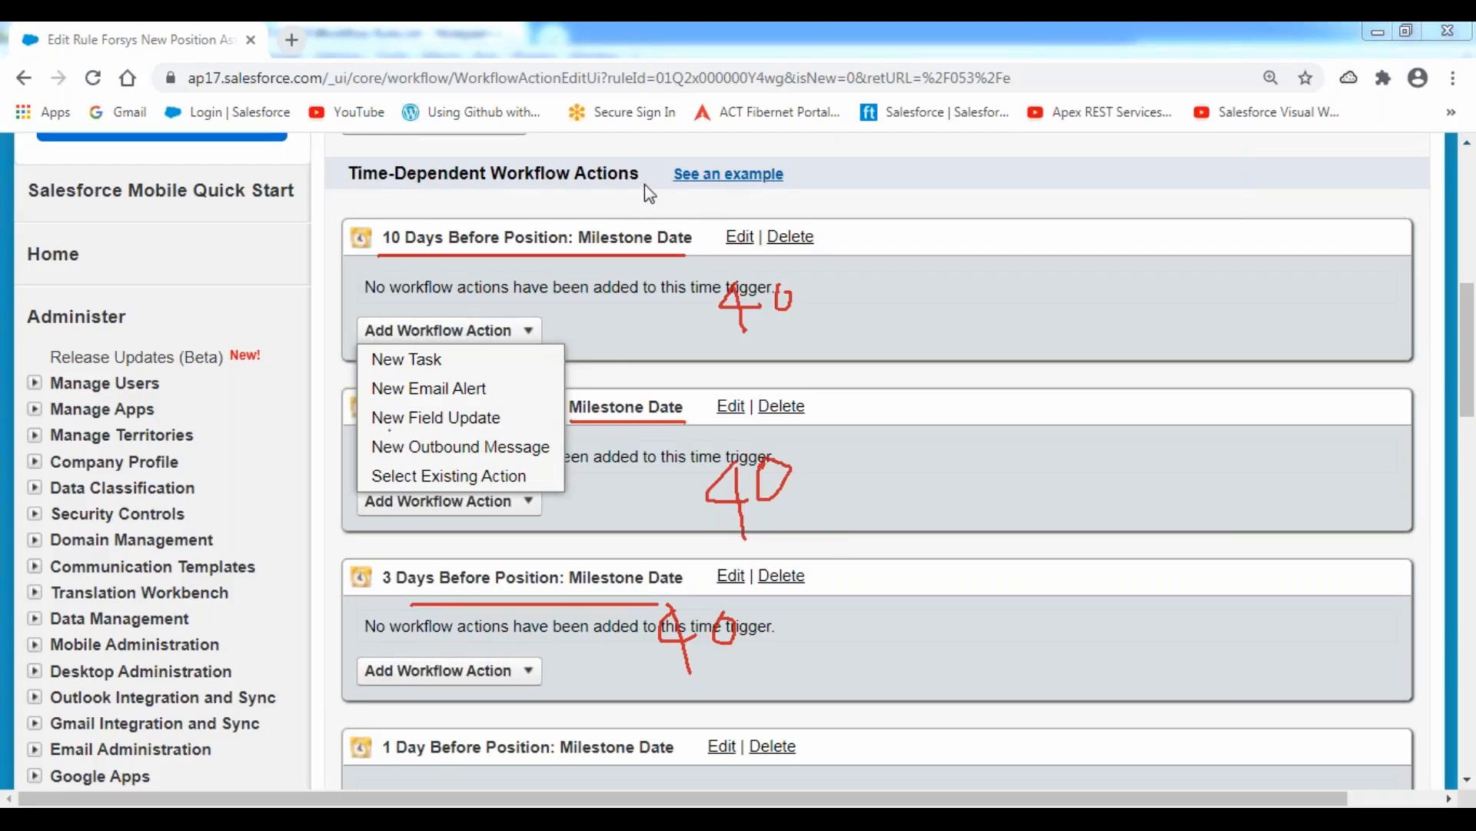
{"action": "left_click", "coordinate": [599, 334]}
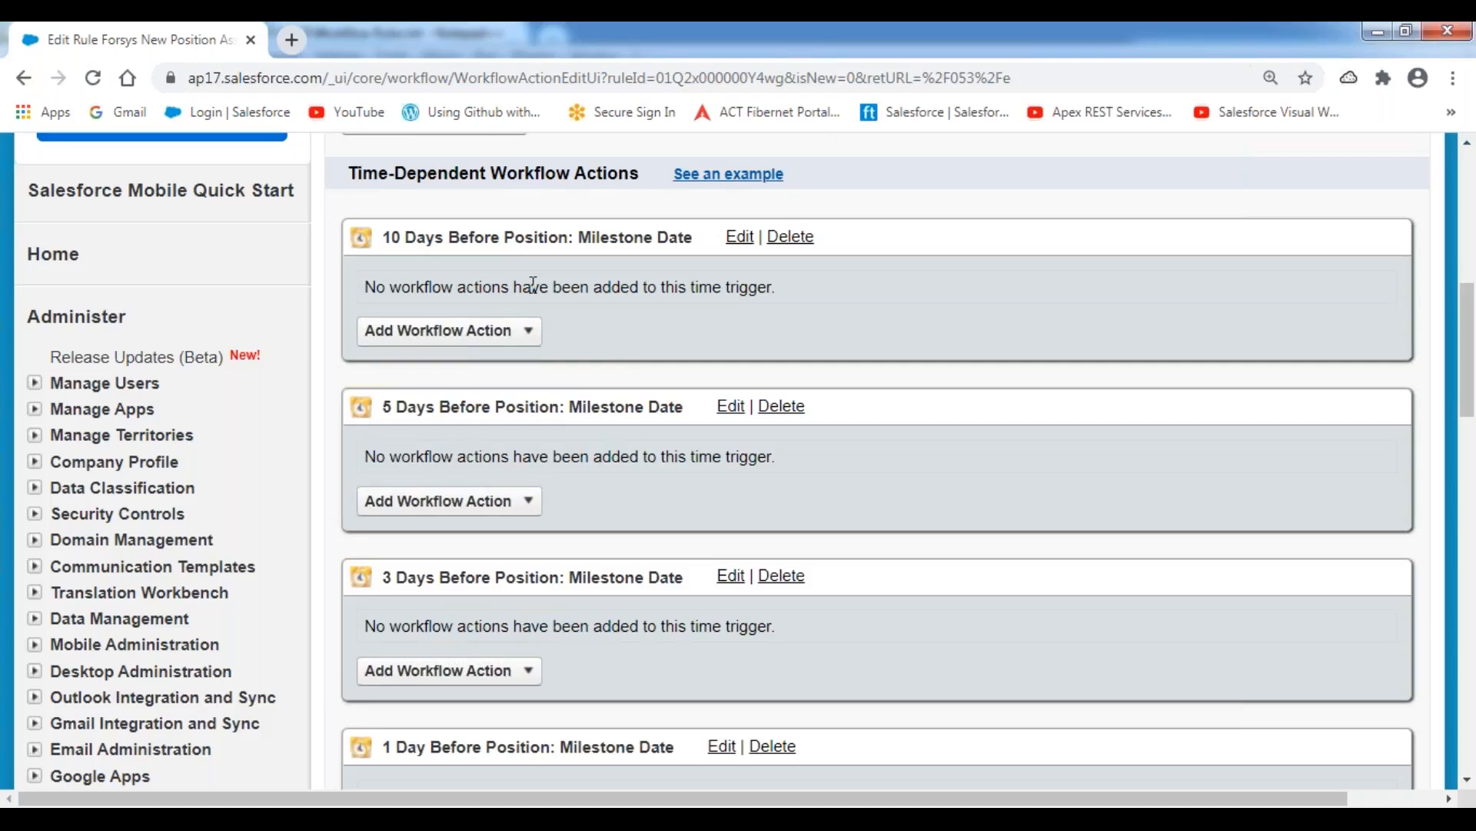
Start a new email alert for the 10 Days Before Milestone Date trigger with the description "Forsys Reminder : 10 Days Before Milestone Date".
{"action": "left_click_drag", "start_coordinate": [384, 237], "coordinate": [663, 253]}
{"action": "left_click", "coordinate": [528, 329]}
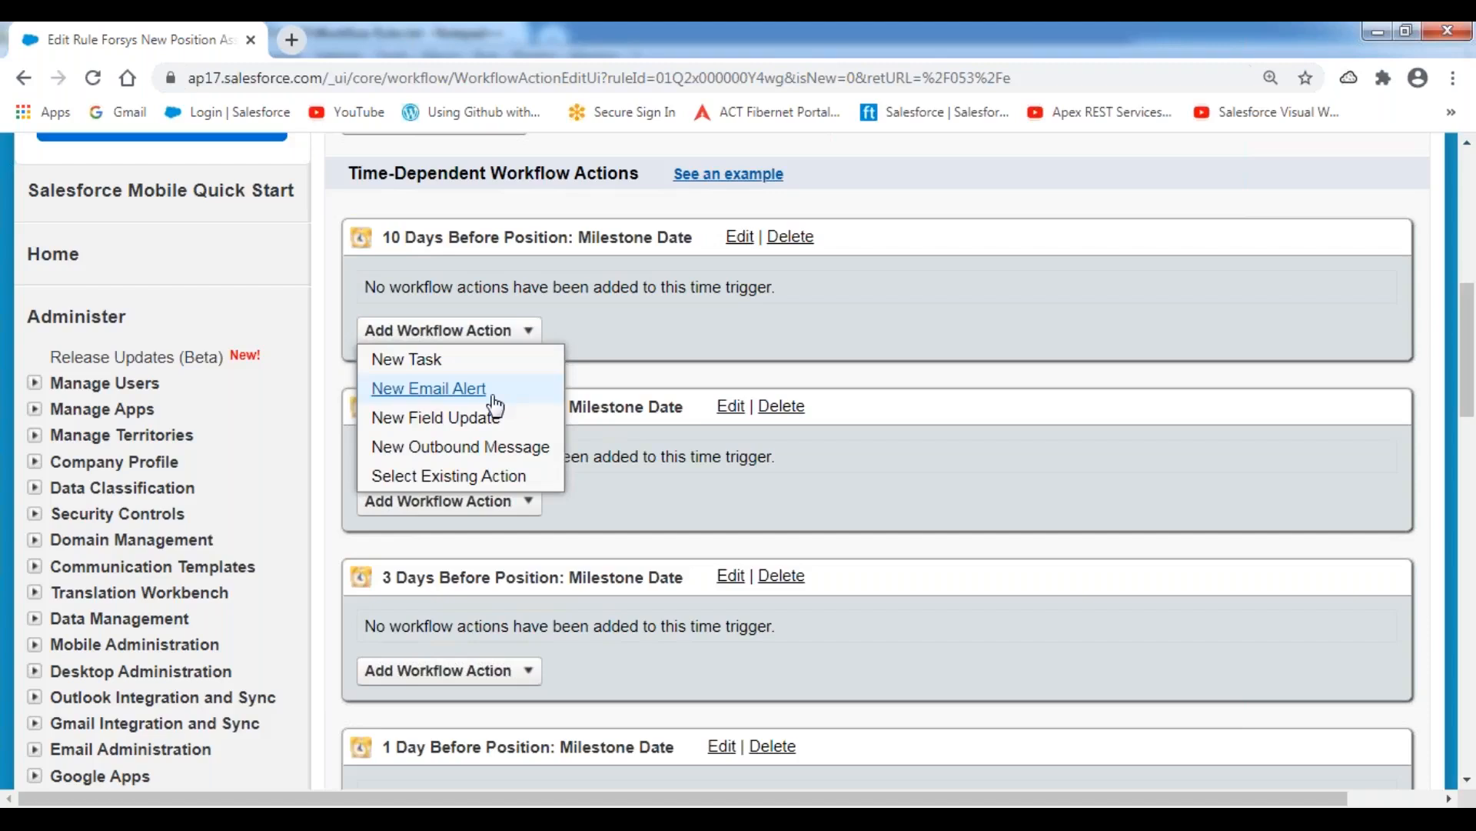
{"action": "left_click", "coordinate": [445, 393]}
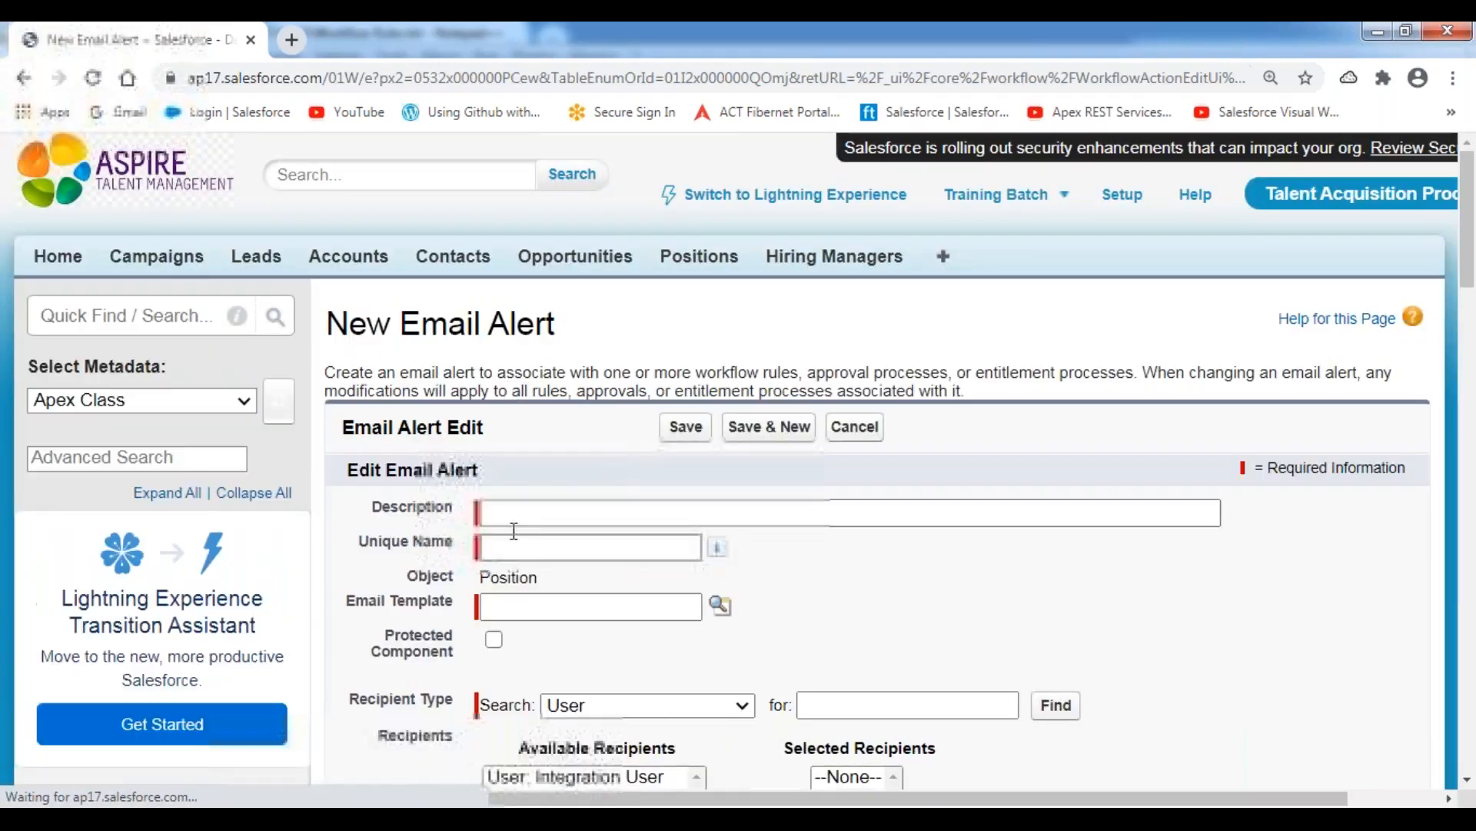
{"action": "left_click", "coordinate": [516, 517]}
{"action": "type", "text": "F"}
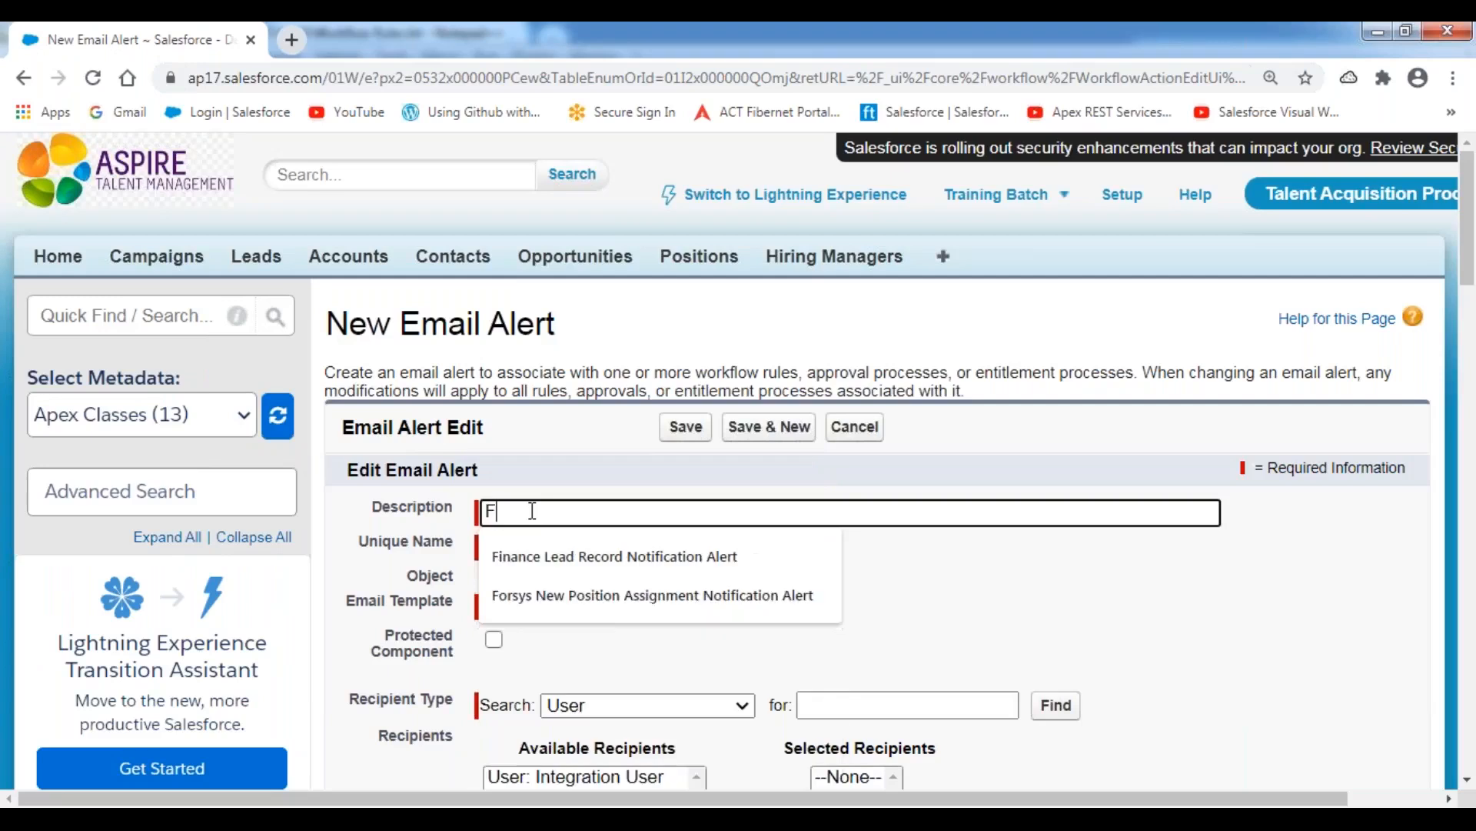
{"action": "type", "text": "orsyst"}
{"action": "key", "text": "BackSpace"}
{"action": "type", "text": "Reminder : 10 Days "}
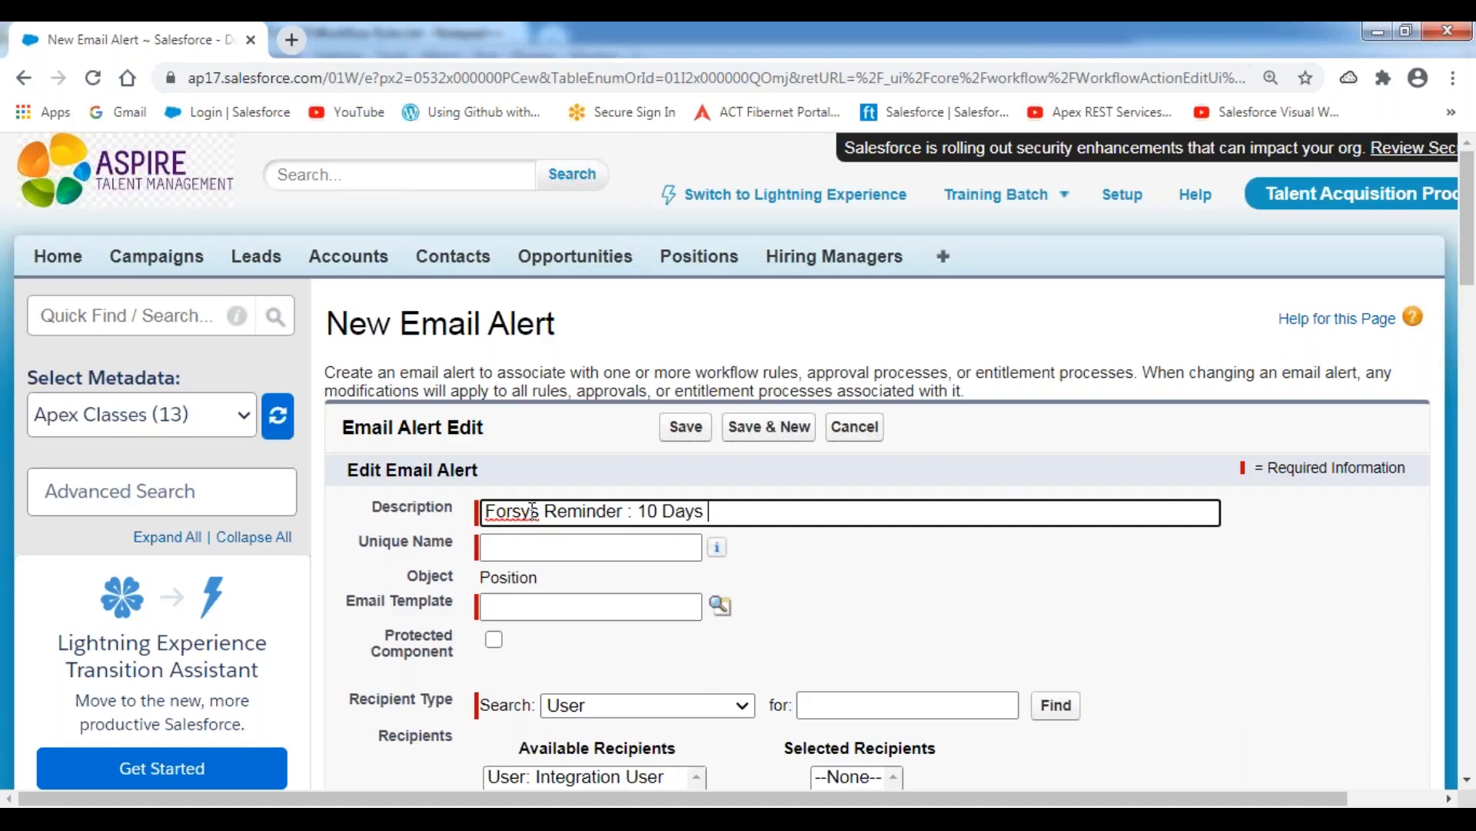
{"action": "type", "text": "Before MileSstone Date"}
{"action": "key", "text": "ctrl+a"}
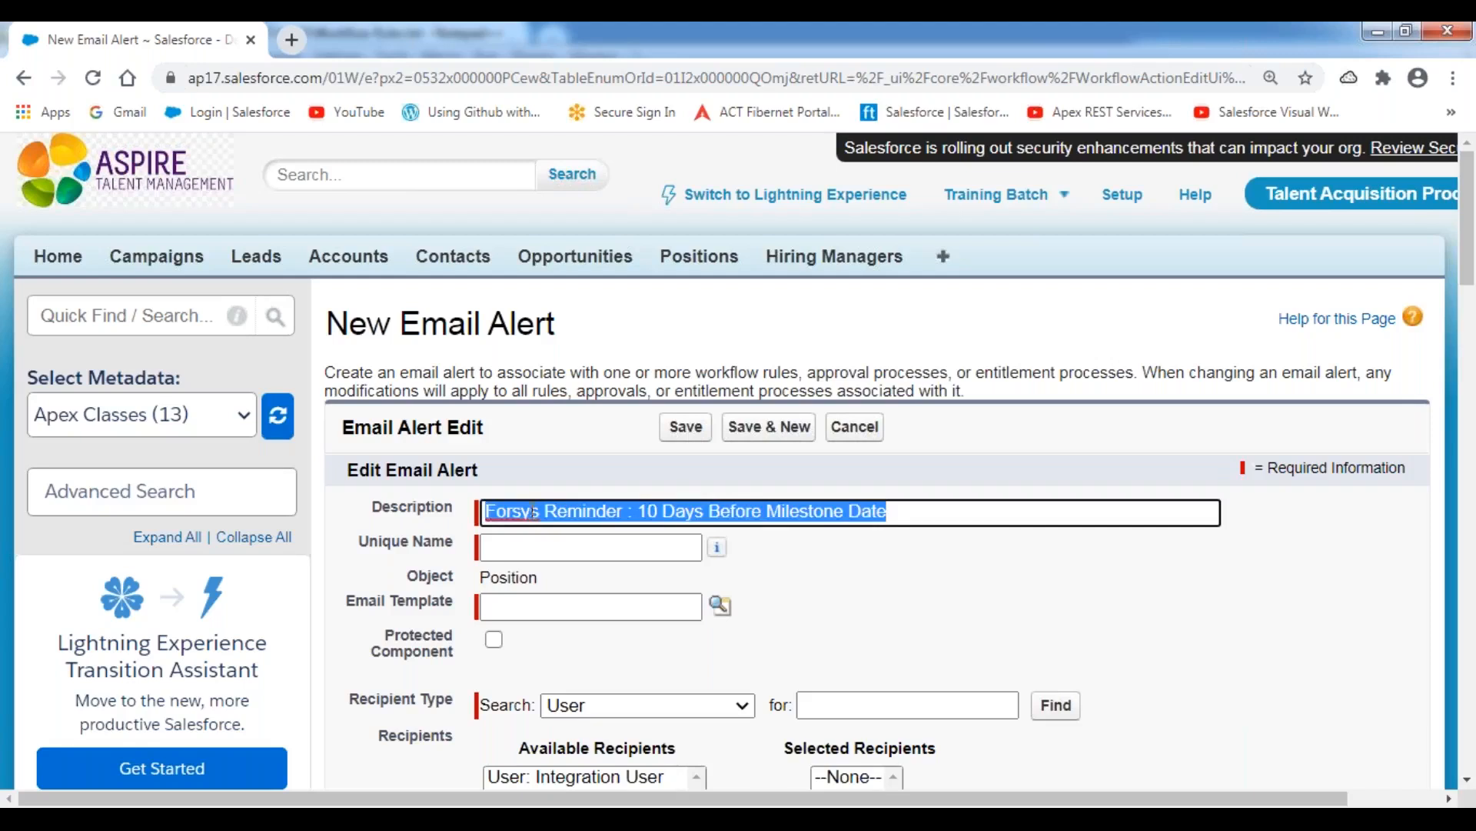
{"action": "left_click", "coordinate": [569, 425]}
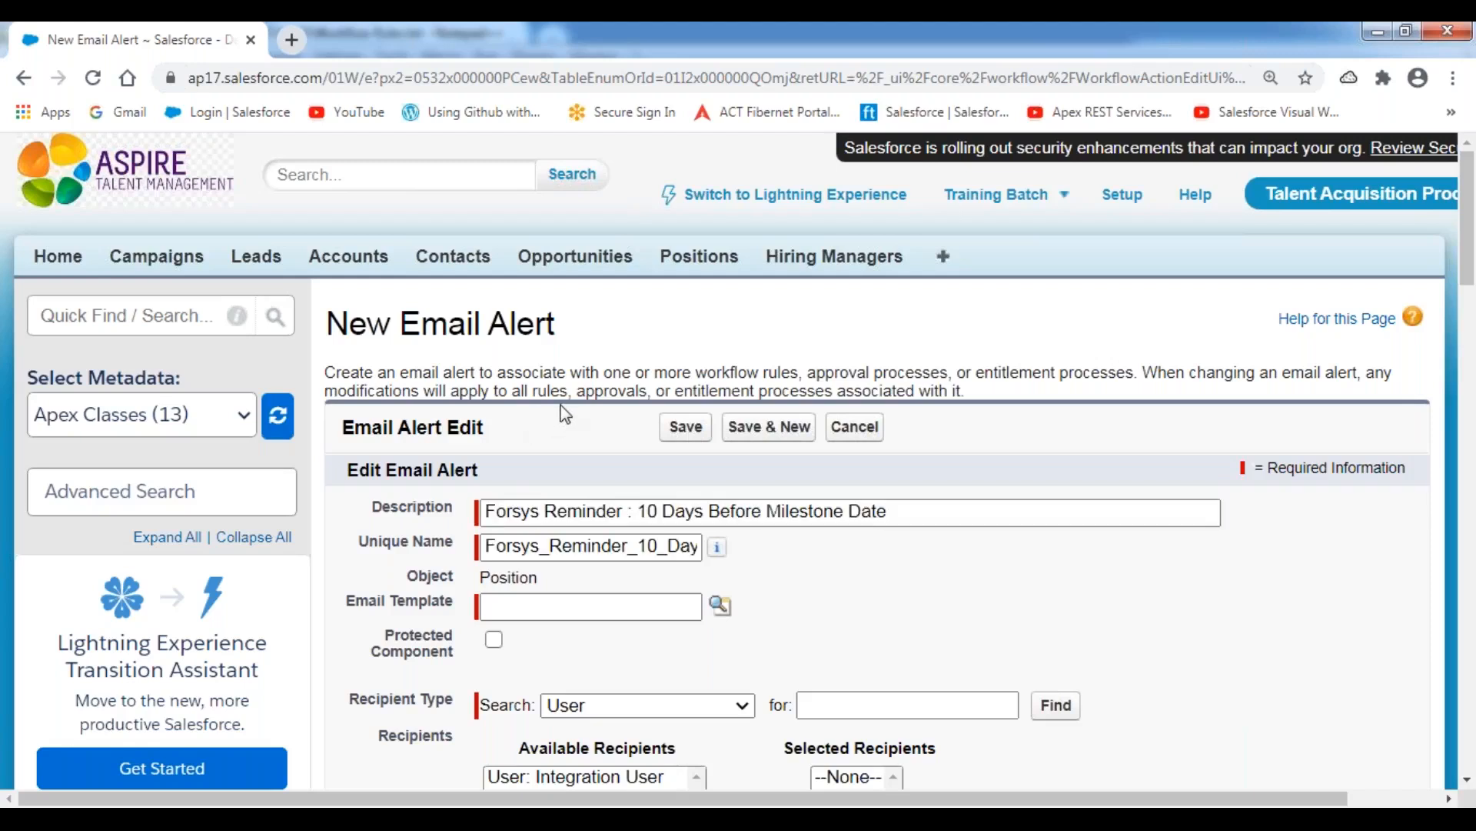
Look up and assign New Position Requirement Assignment Notification Template as the alert's email template.
{"action": "scroll", "coordinate": [570, 425], "scroll_direction": "down", "scroll_amount": 3}
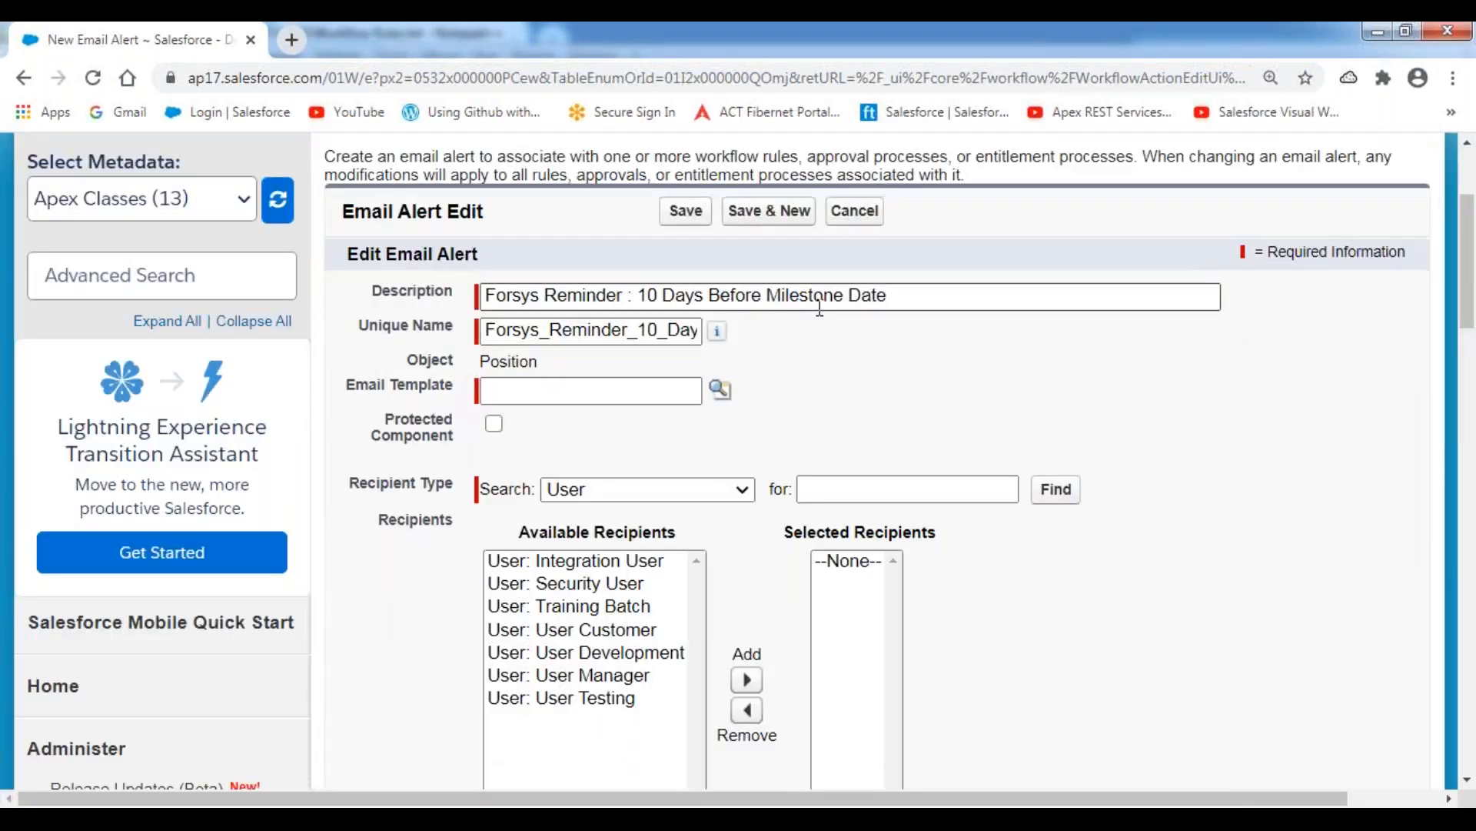
{"action": "left_click", "coordinate": [894, 297]}
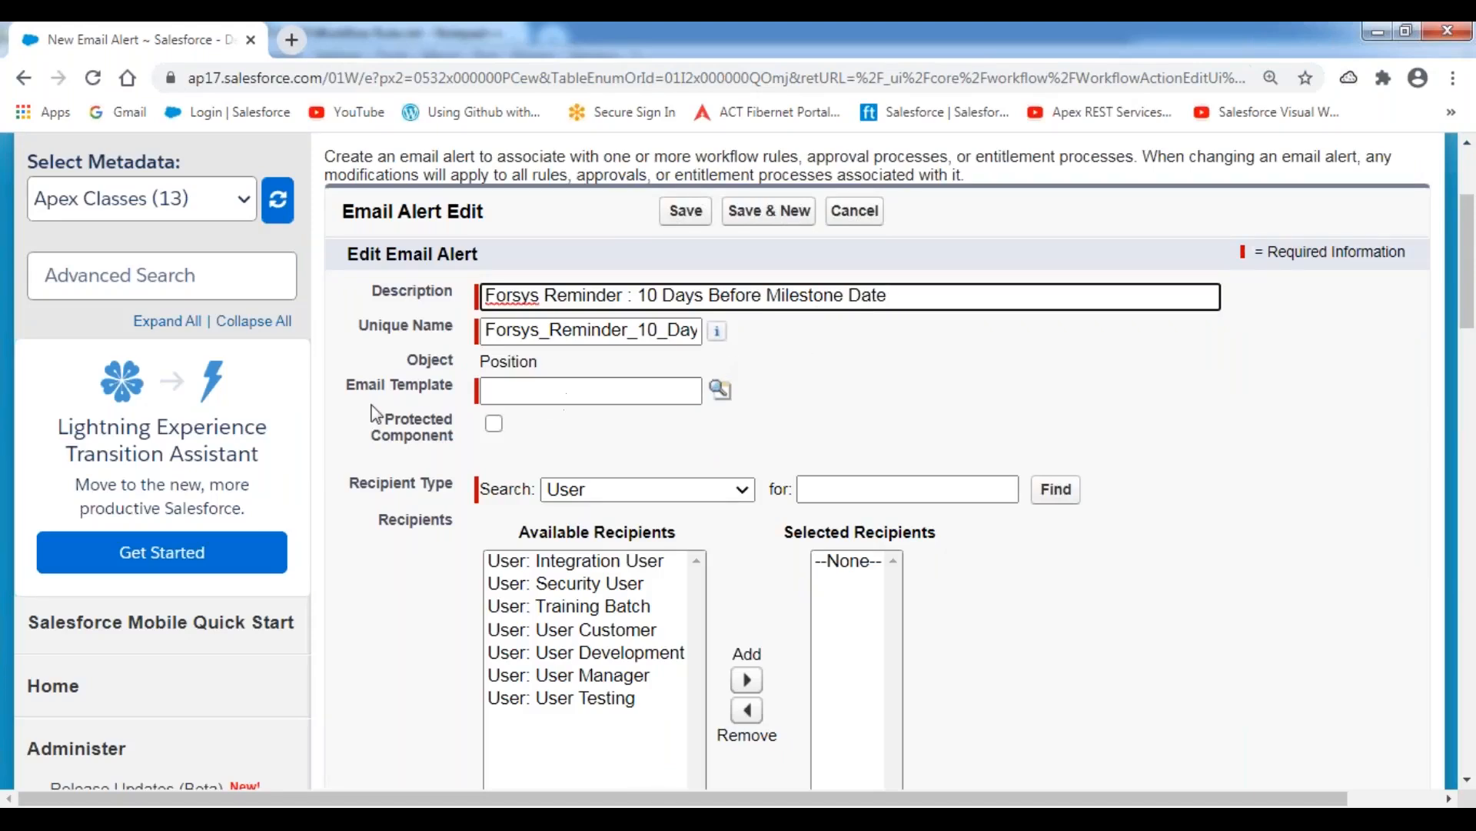
{"action": "left_click_drag", "start_coordinate": [344, 391], "coordinate": [445, 395]}
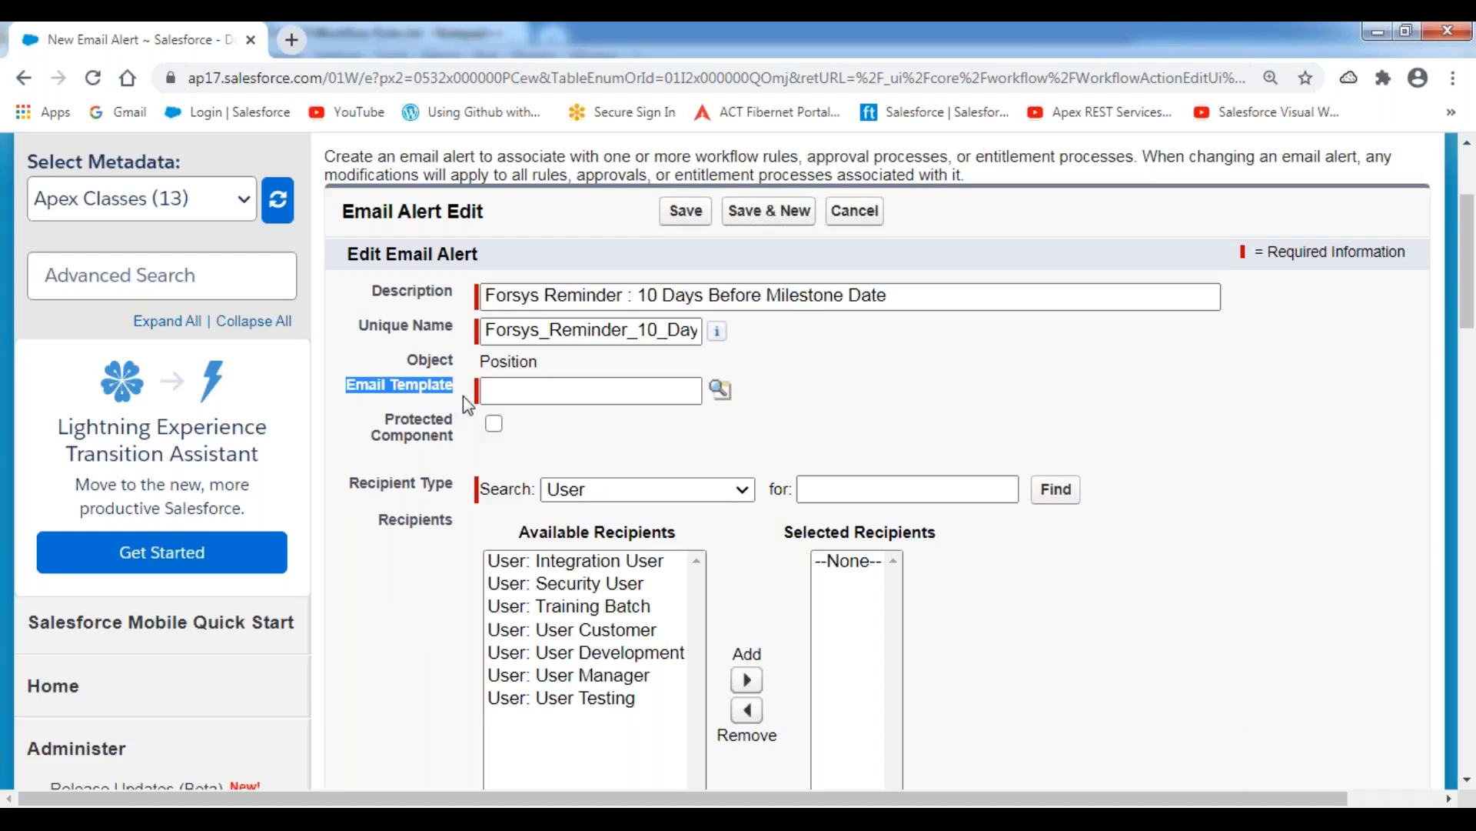
{"action": "left_click", "coordinate": [721, 389]}
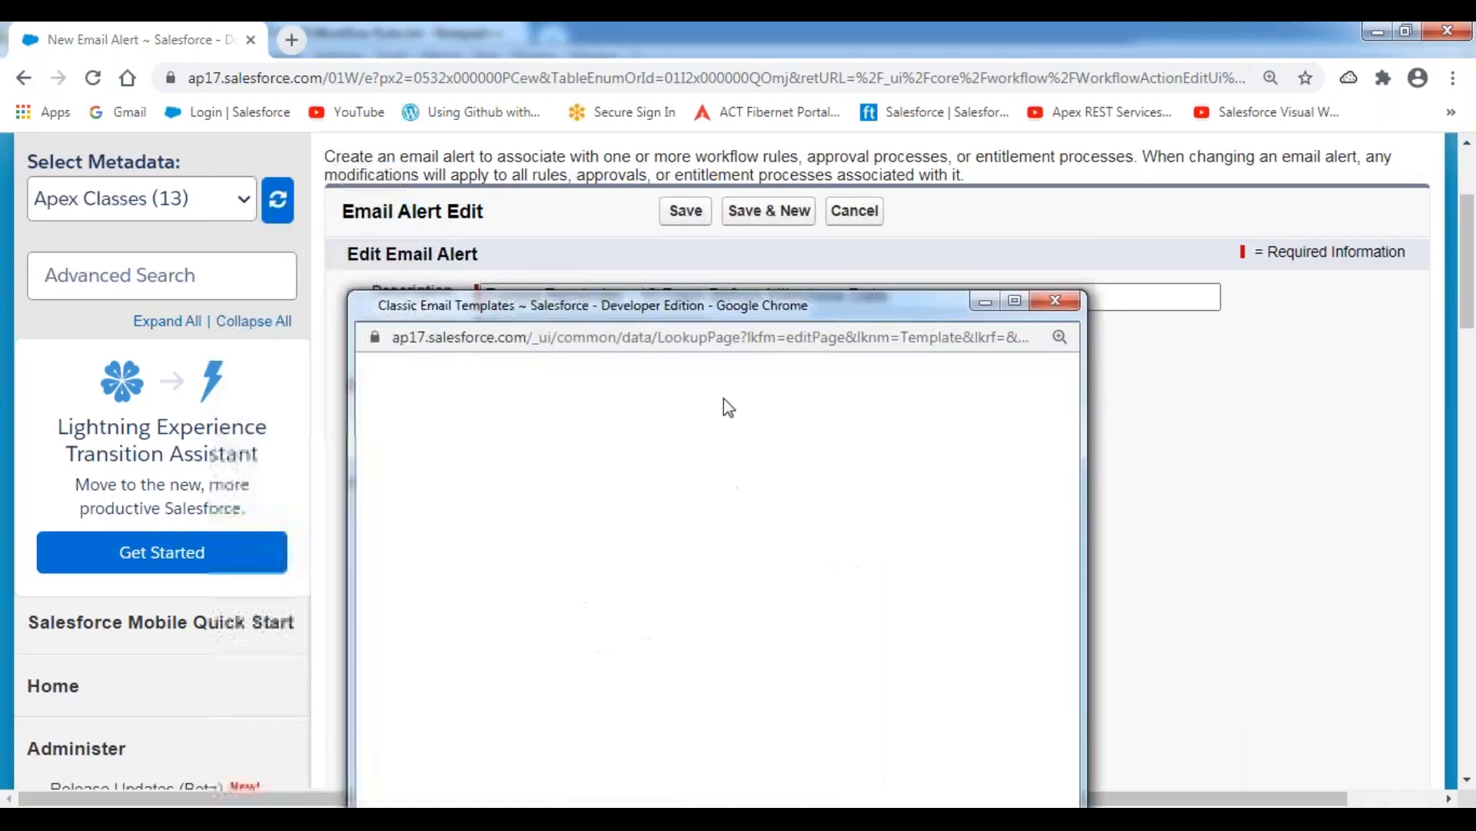
{"action": "left_click_drag", "start_coordinate": [840, 315], "coordinate": [629, 75]}
{"action": "scroll", "coordinate": [692, 330], "scroll_direction": "down", "scroll_amount": 2}
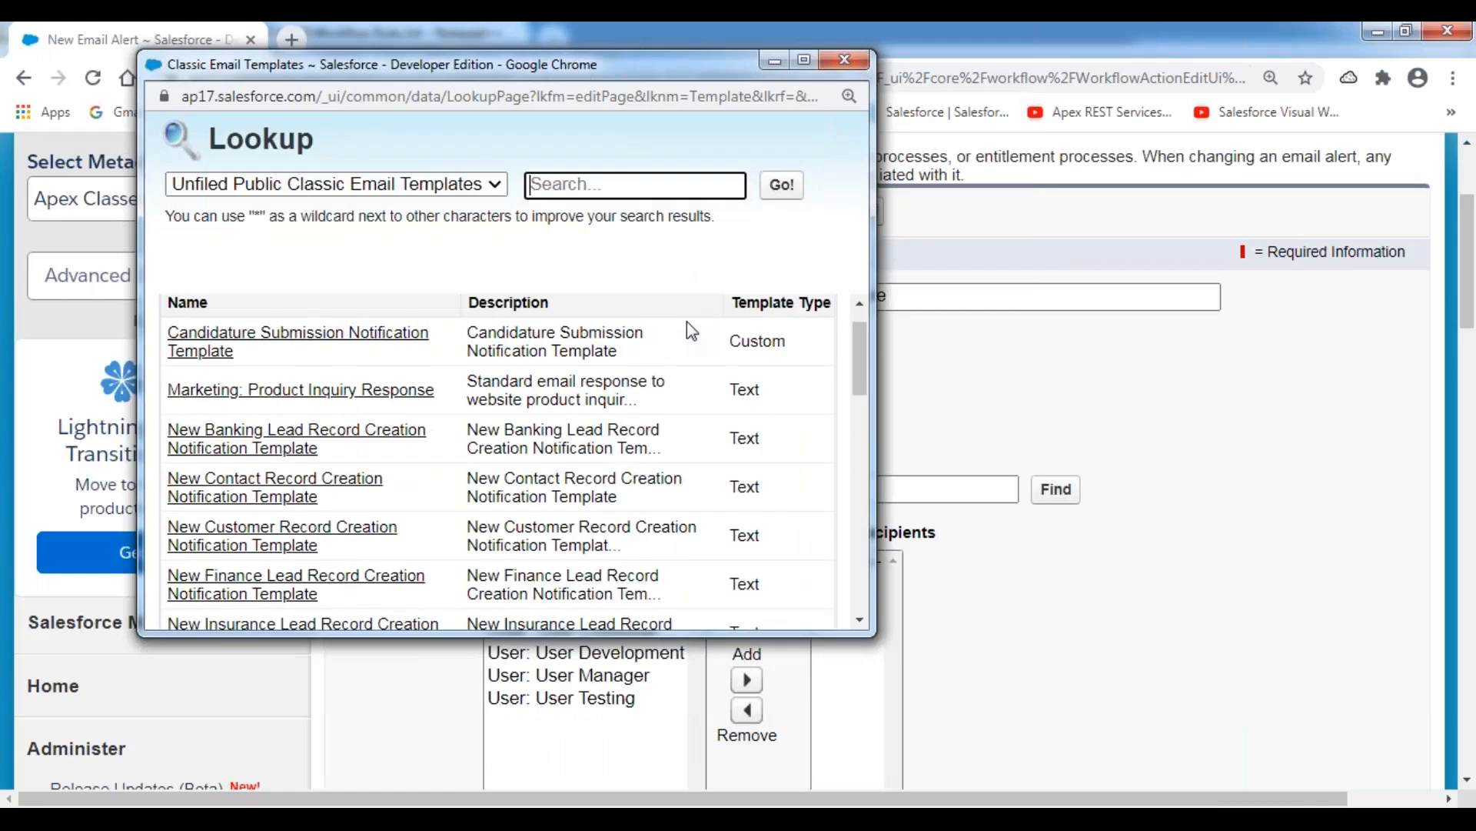
{"action": "scroll", "coordinate": [686, 321], "scroll_direction": "down", "scroll_amount": 4}
{"action": "scroll", "coordinate": [620, 445], "scroll_direction": "down", "scroll_amount": 3}
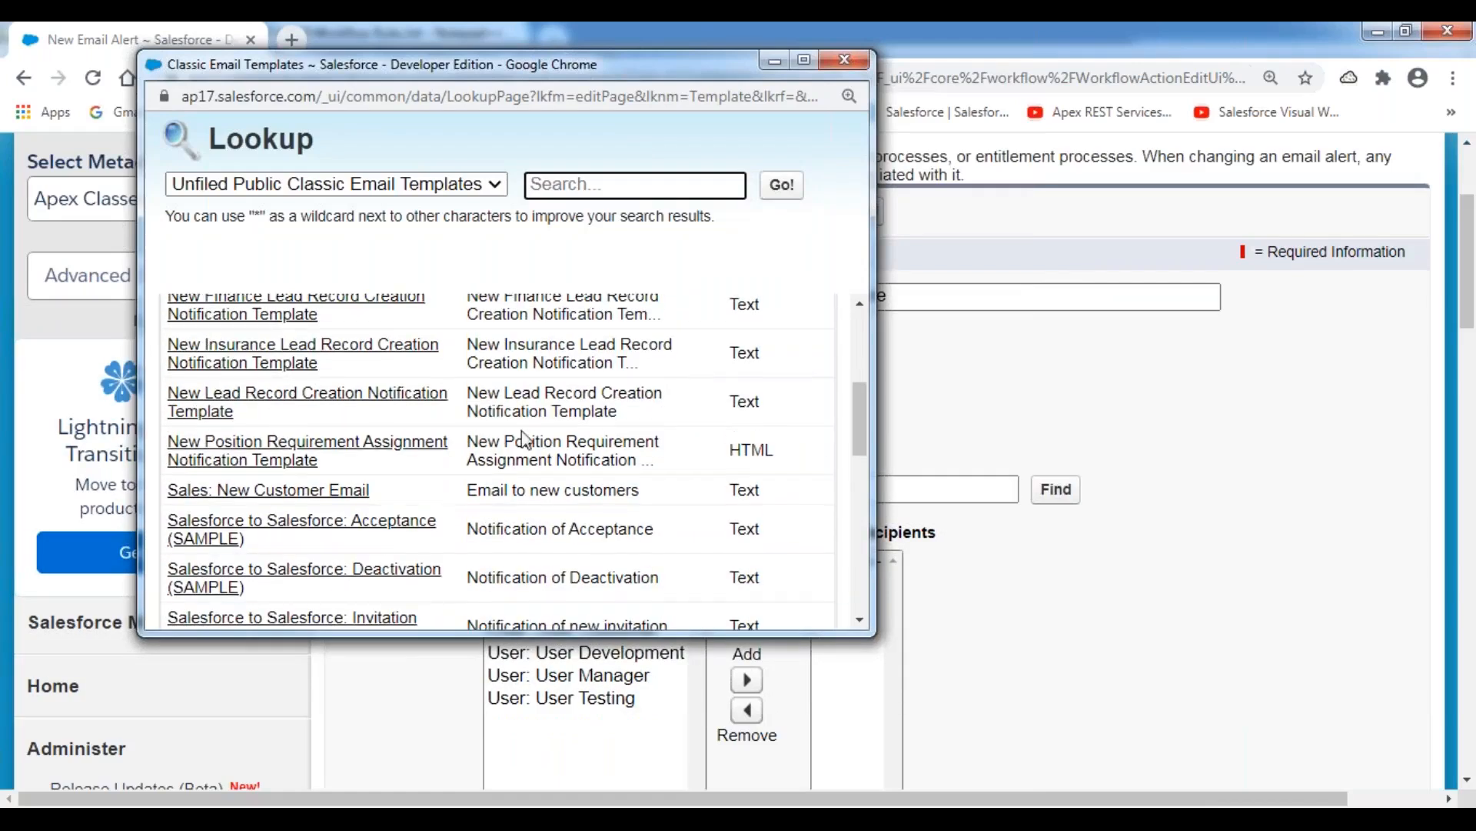
{"action": "left_click", "coordinate": [294, 457]}
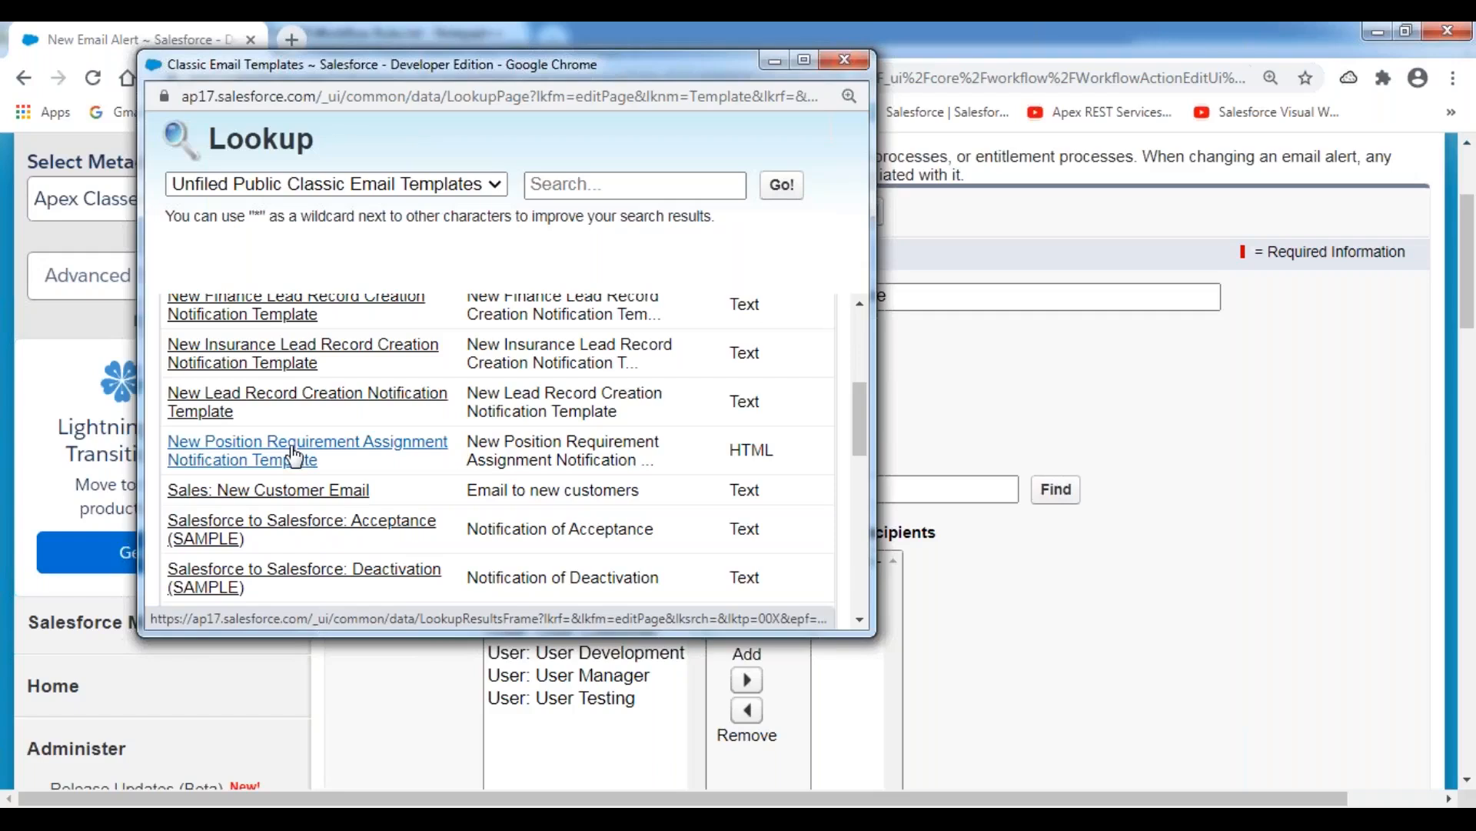
Set the recipient type to Email Field and add HR Email ID to the selected recipients.
{"action": "scroll", "coordinate": [838, 400], "scroll_direction": "down", "scroll_amount": 1}
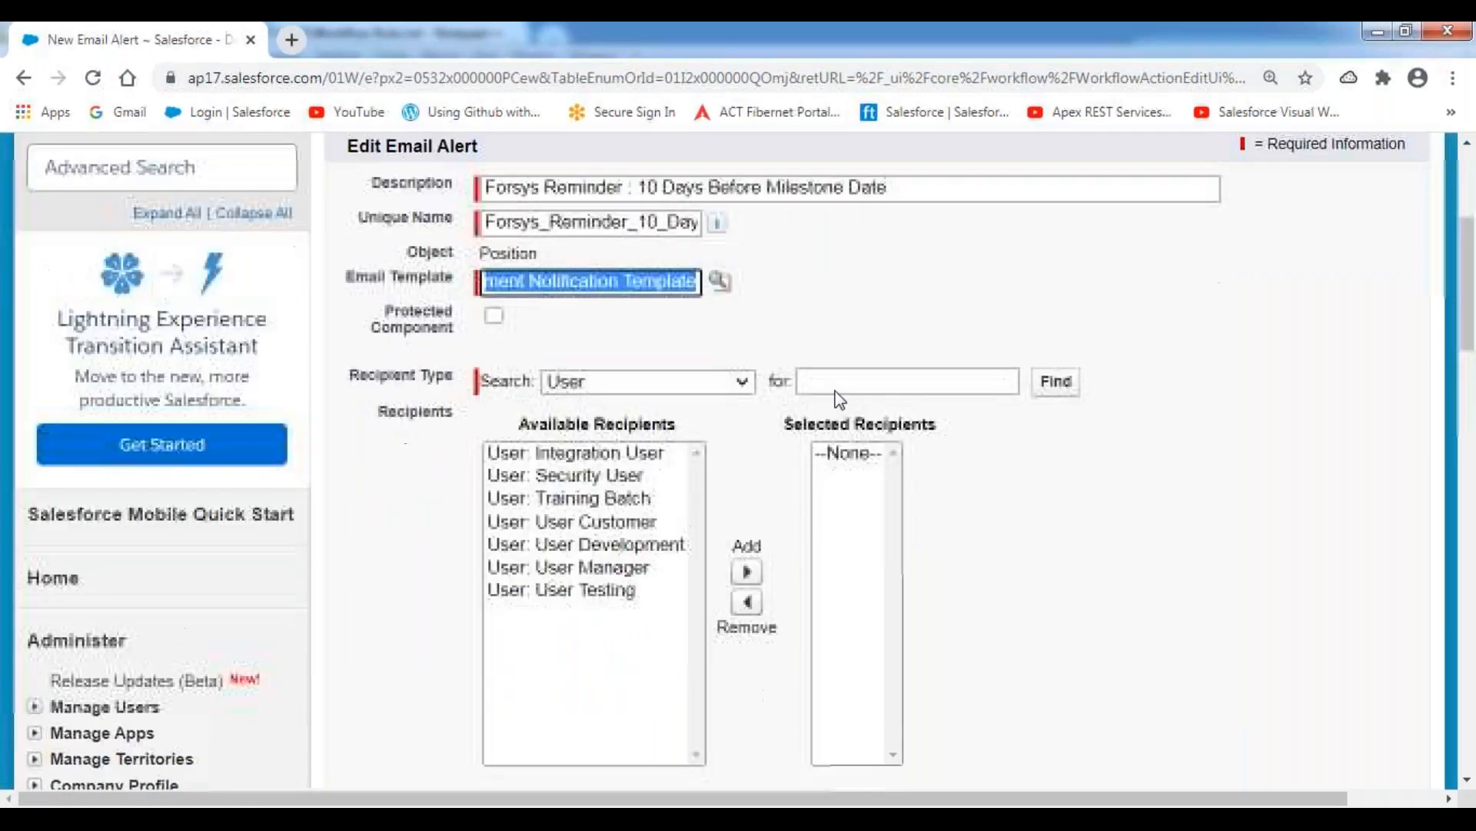
{"action": "left_click", "coordinate": [647, 382]}
{"action": "left_click", "coordinate": [646, 477]}
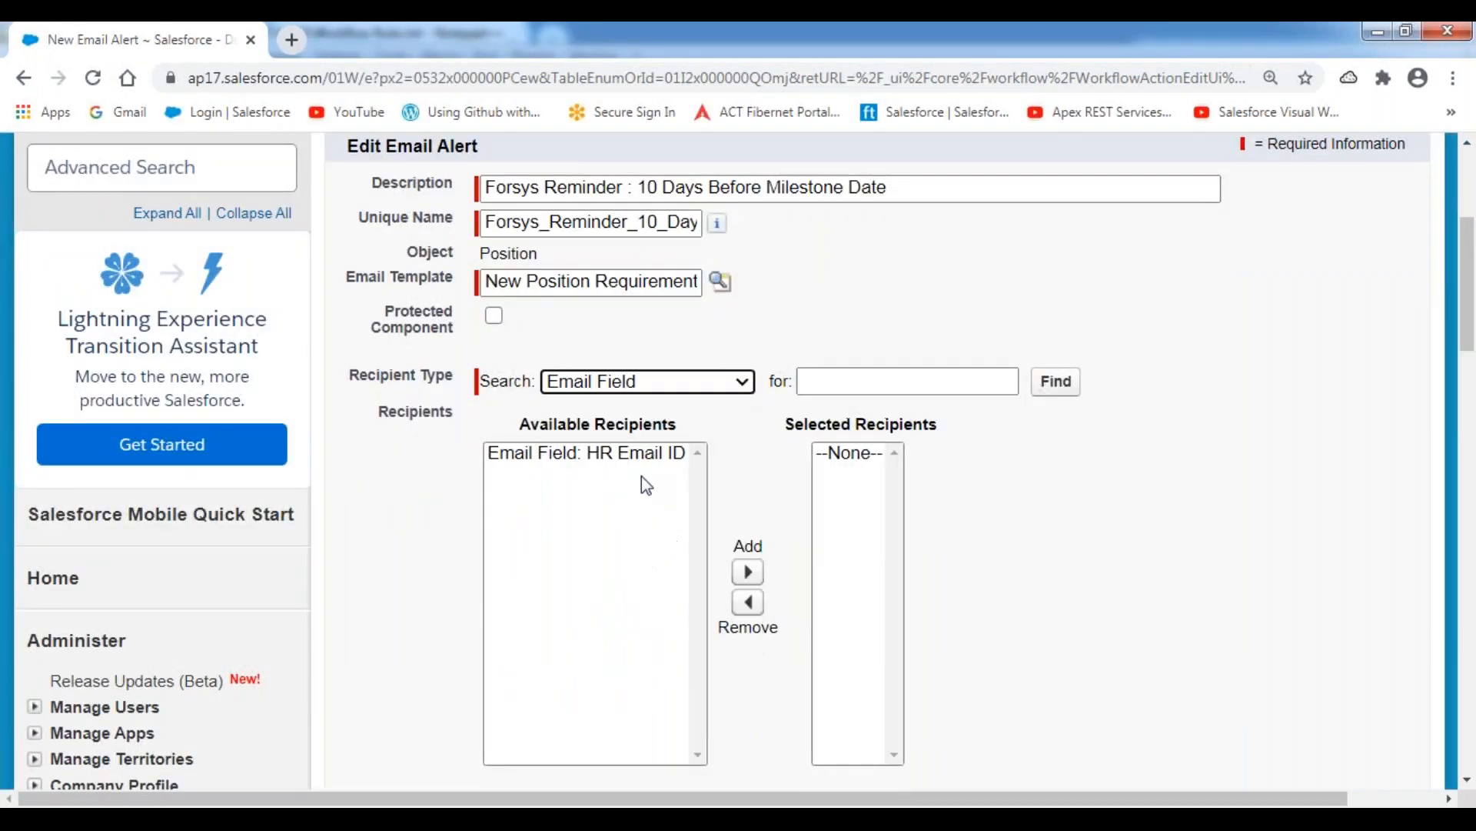
{"action": "left_click", "coordinate": [604, 456]}
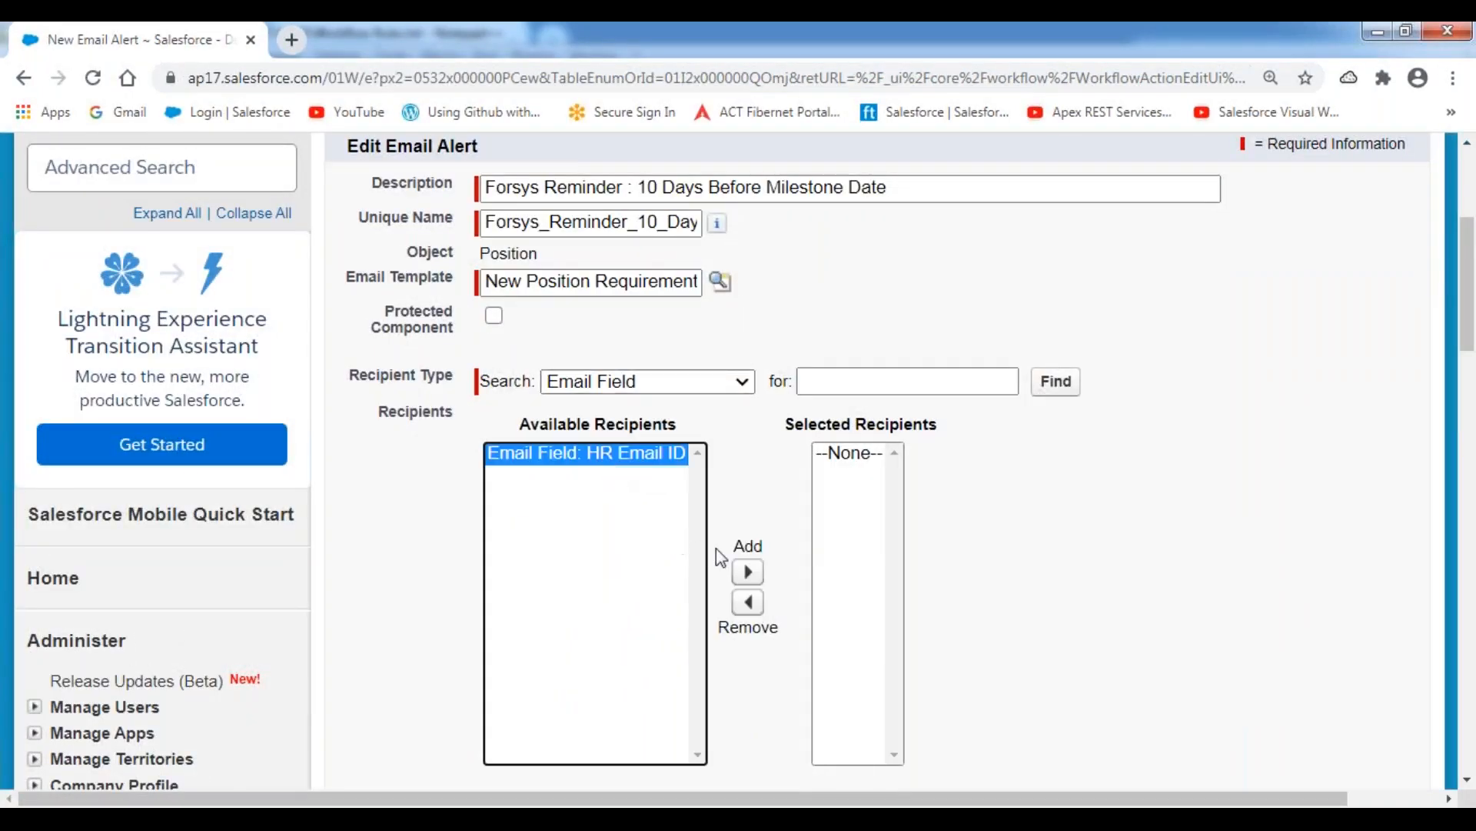
{"action": "left_click", "coordinate": [755, 573]}
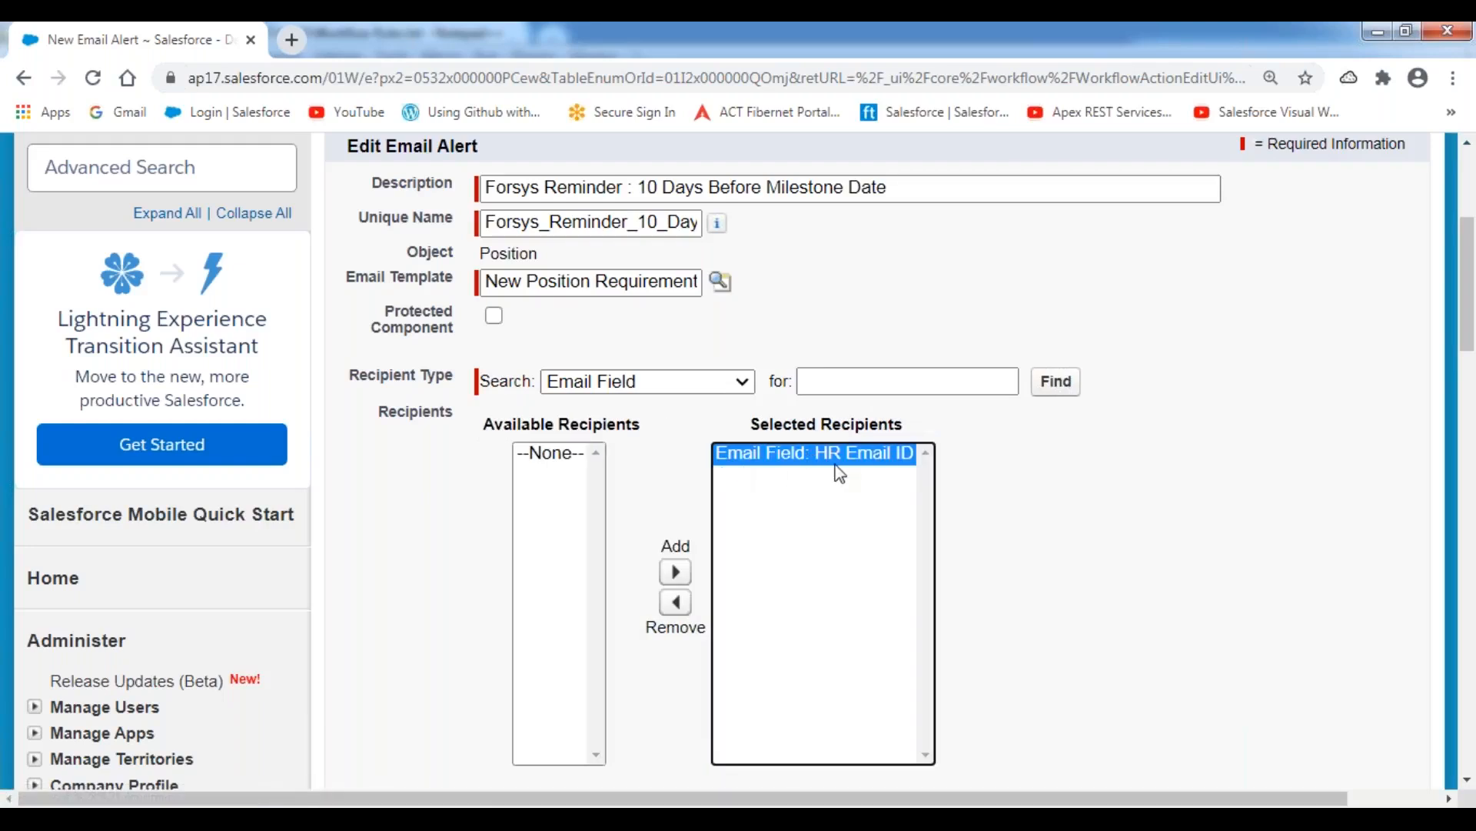
Enter the extra recipient's e-mail address as an additional email for the alert.
{"action": "scroll", "coordinate": [840, 474], "scroll_direction": "down", "scroll_amount": 5}
{"action": "left_click", "coordinate": [547, 428]}
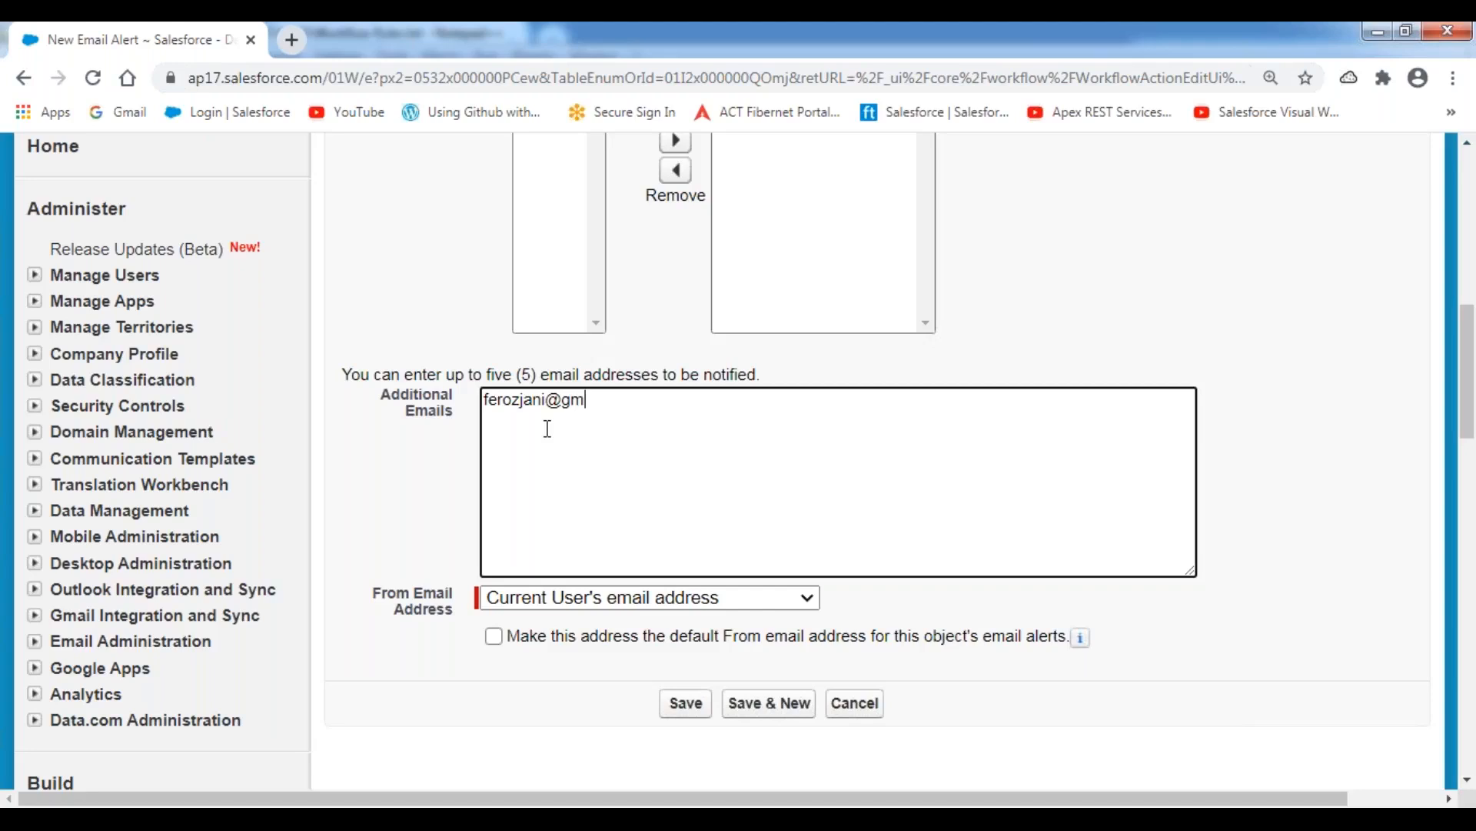
{"action": "left_click", "coordinate": [435, 316]}
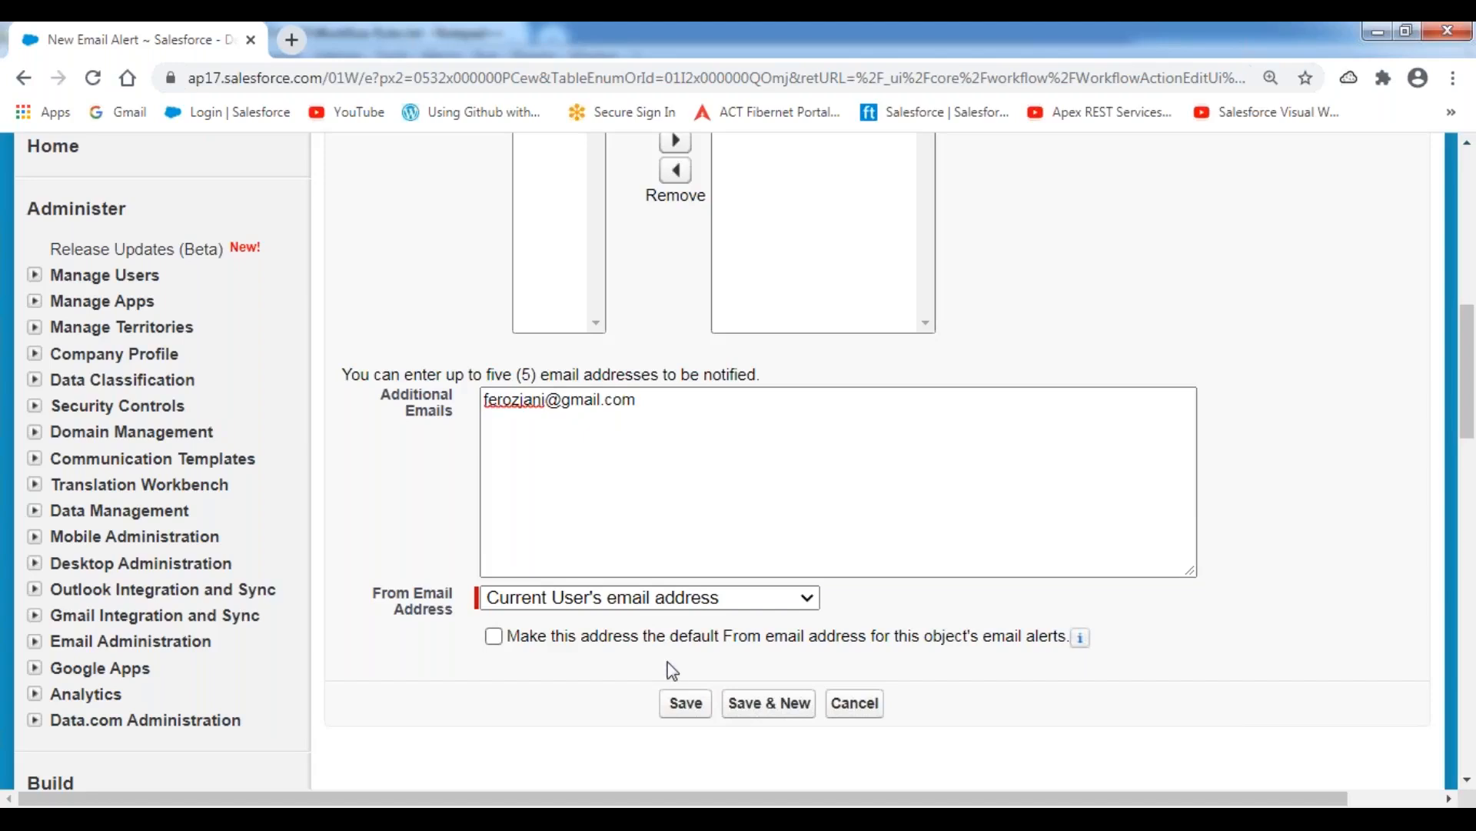
Save the email alert and check its entry under the 10 Days Before Milestone Date trigger.
{"action": "left_click", "coordinate": [685, 715]}
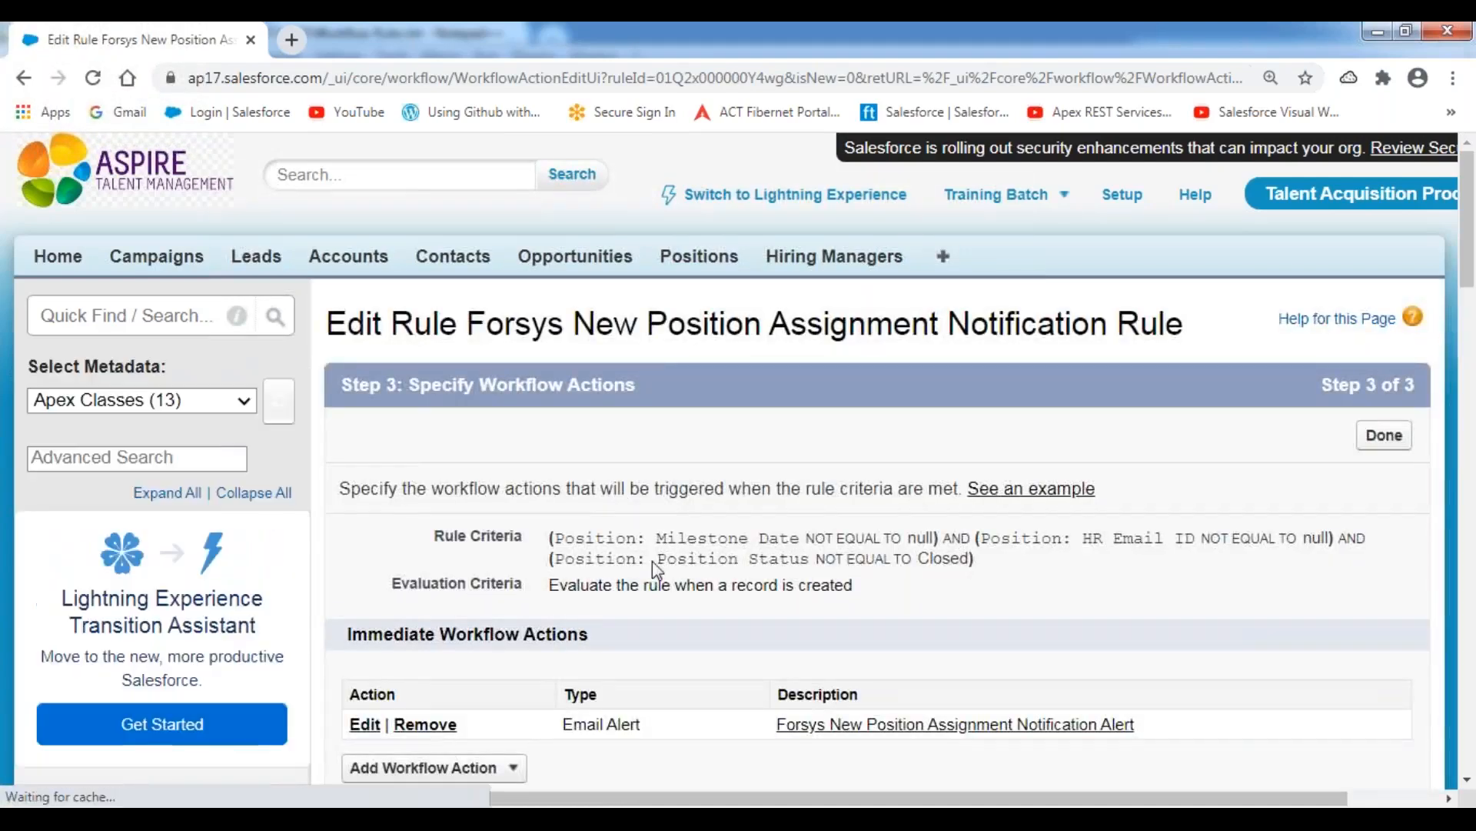
{"action": "scroll", "coordinate": [652, 560], "scroll_direction": "down", "scroll_amount": 2}
{"action": "scroll", "coordinate": [877, 461], "scroll_direction": "down", "scroll_amount": 4}
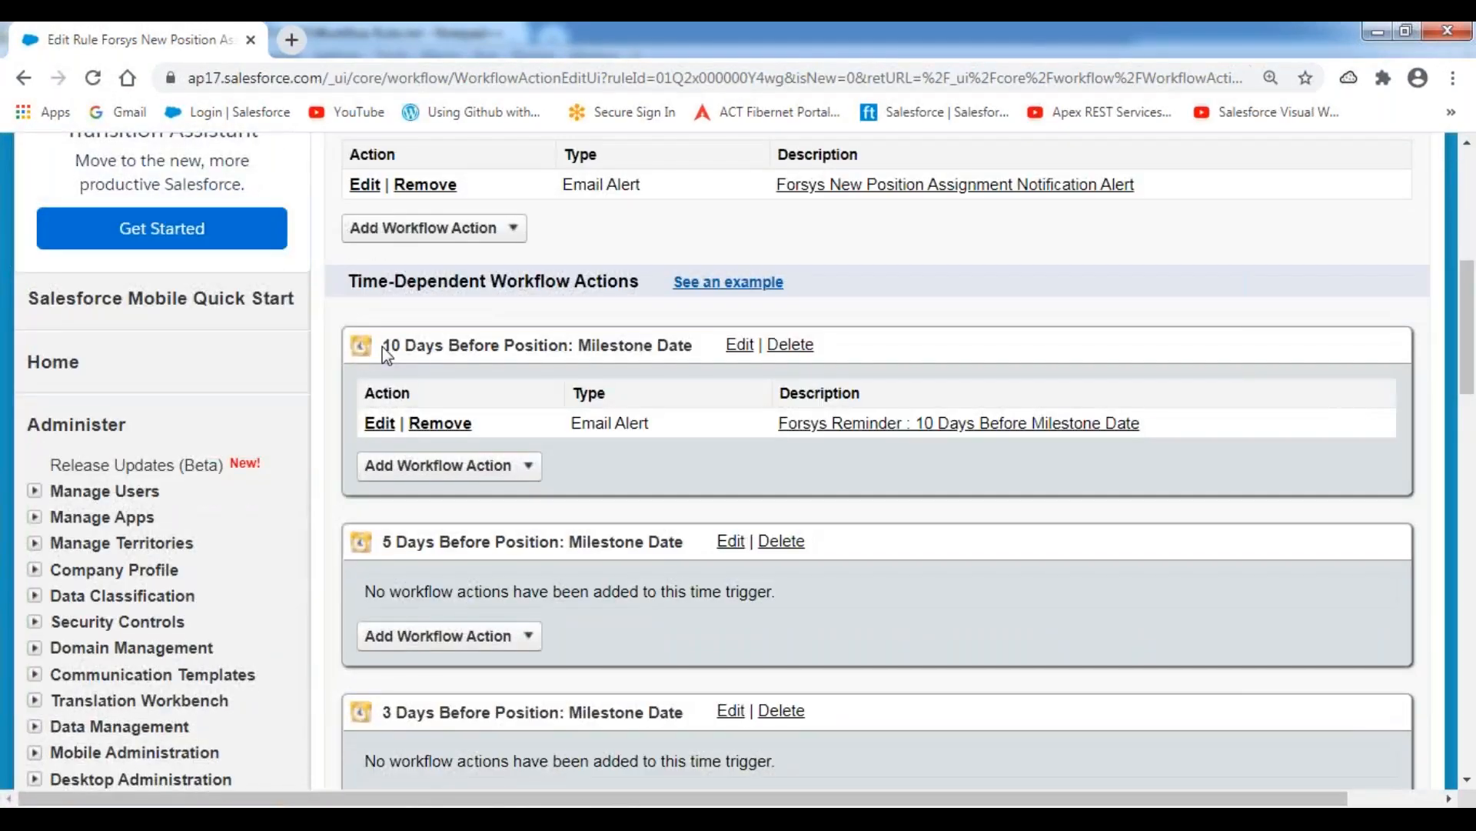
{"action": "left_click_drag", "start_coordinate": [383, 345], "coordinate": [724, 355]}
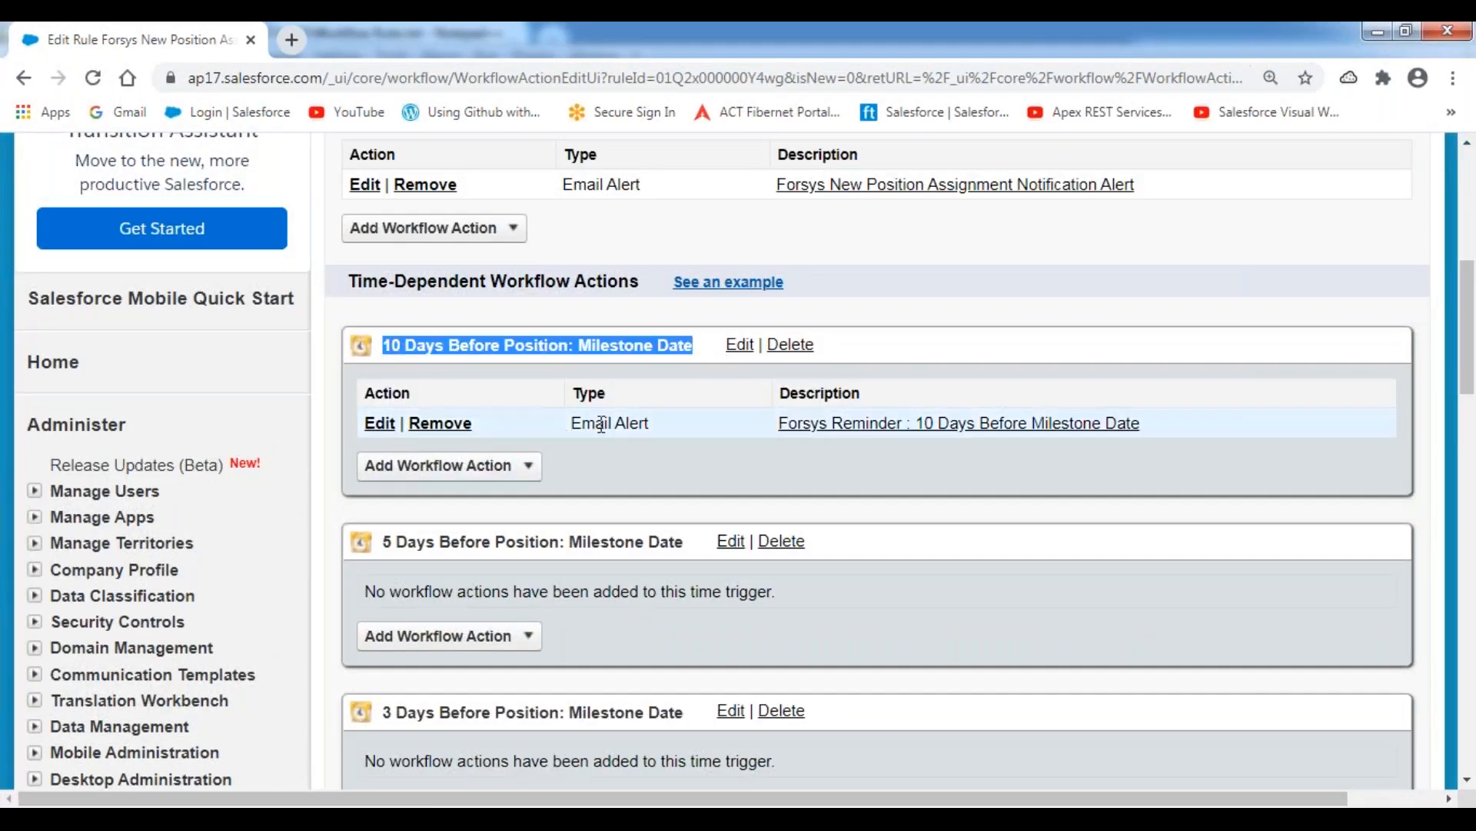
{"action": "left_click_drag", "start_coordinate": [574, 421], "coordinate": [652, 423]}
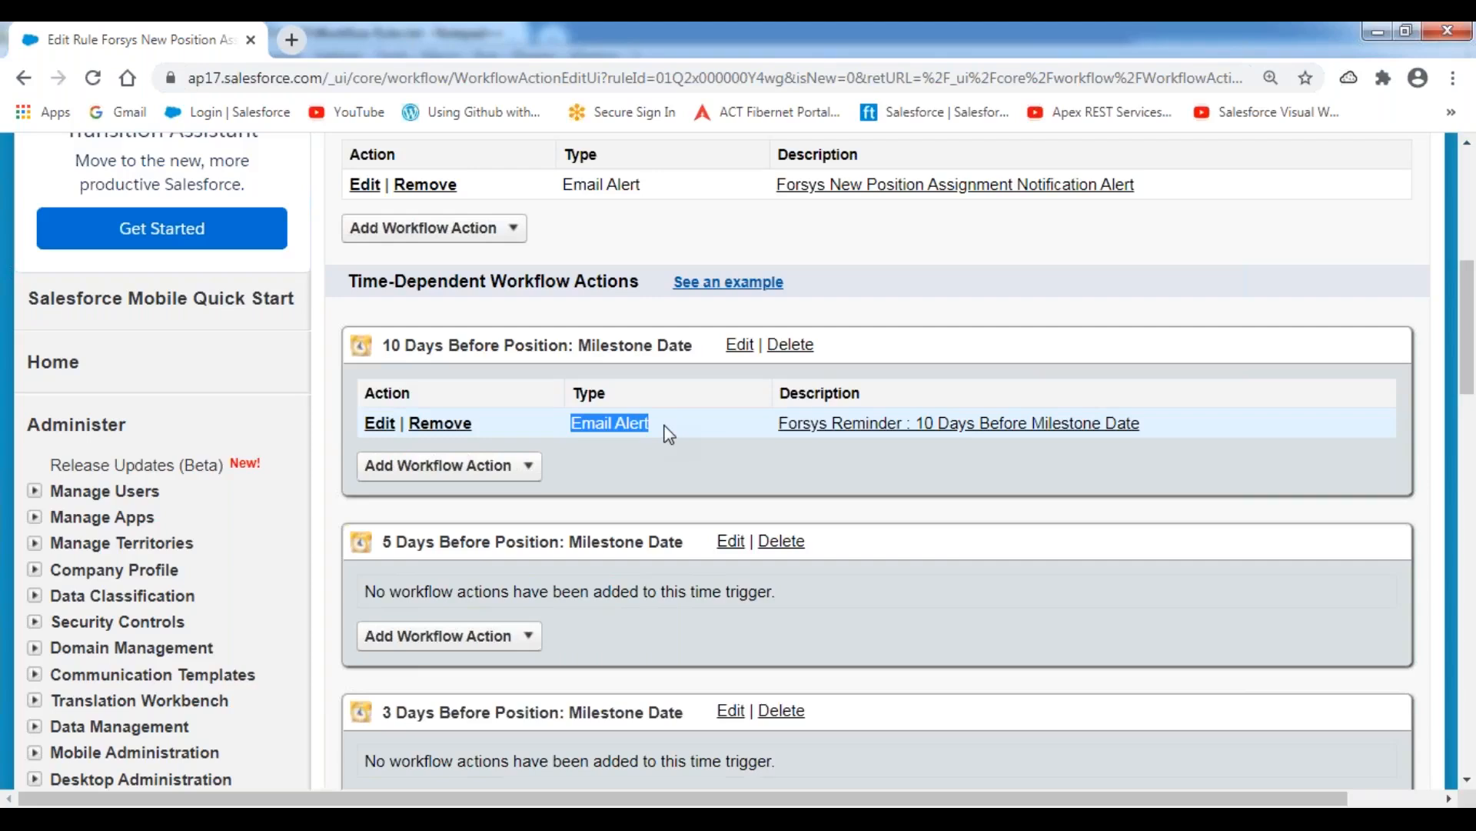
Check the planned action for the 5 Days Before Milestone Date trigger in the Workflow Rules.txt notes in Notepad++, and return to Salesforce.
{"action": "left_click", "coordinate": [653, 462]}
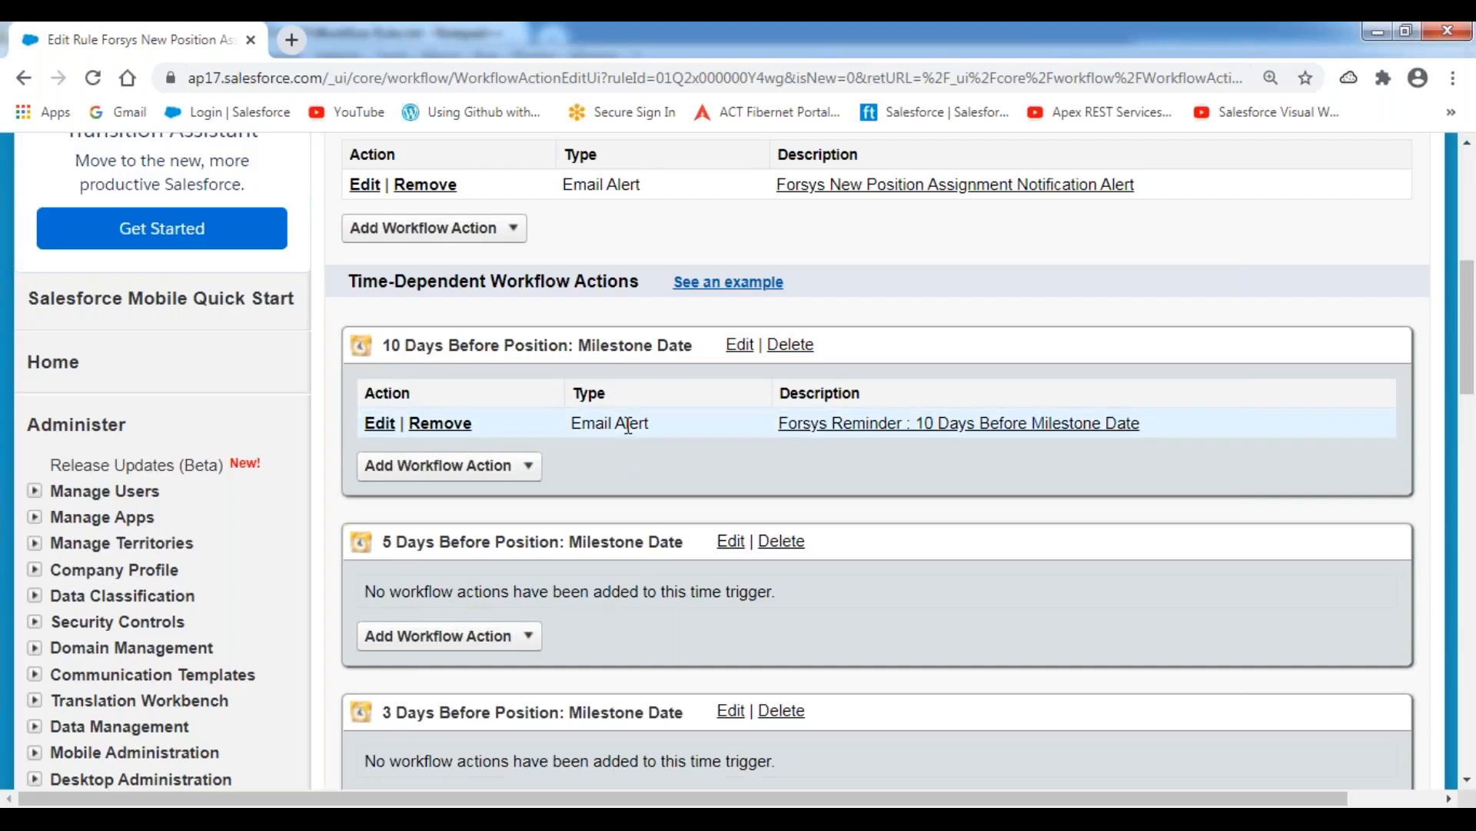
{"action": "scroll", "coordinate": [615, 434], "scroll_direction": "down", "scroll_amount": 3}
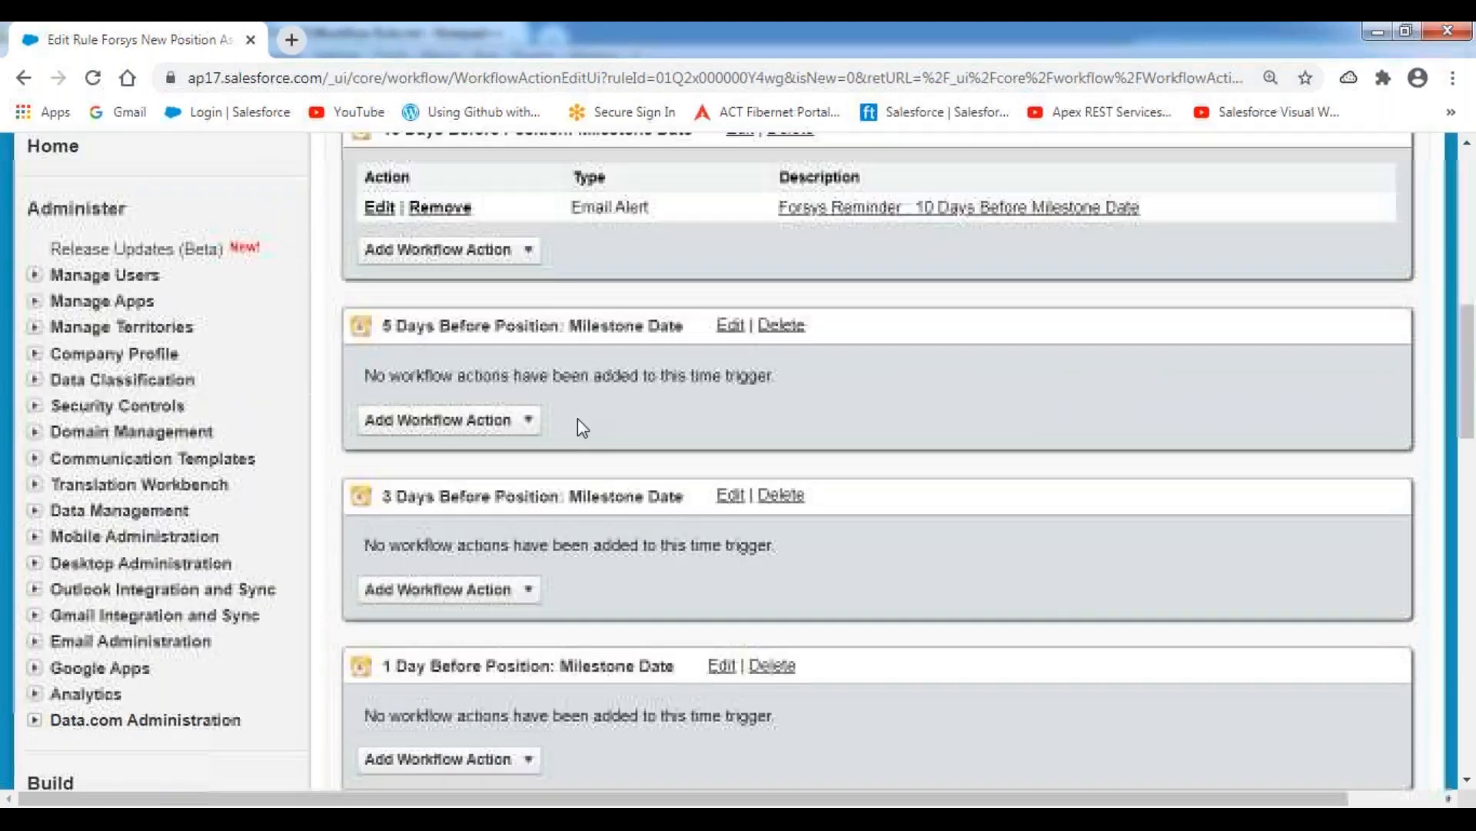
{"action": "left_click_drag", "start_coordinate": [382, 332], "coordinate": [679, 359]}
{"action": "key", "text": "alt+Tab"}
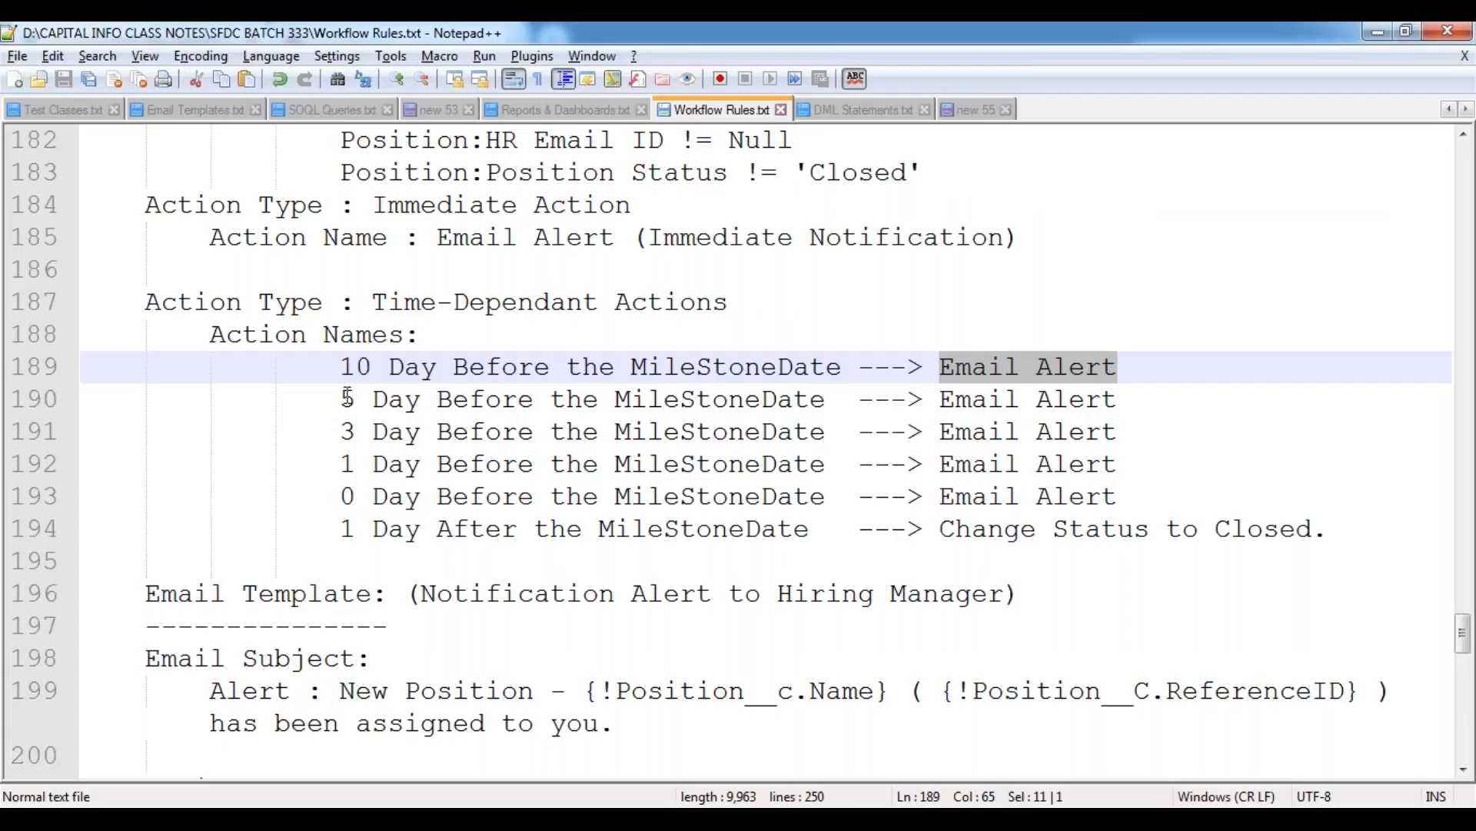
{"action": "left_click_drag", "start_coordinate": [341, 399], "coordinate": [1161, 399]}
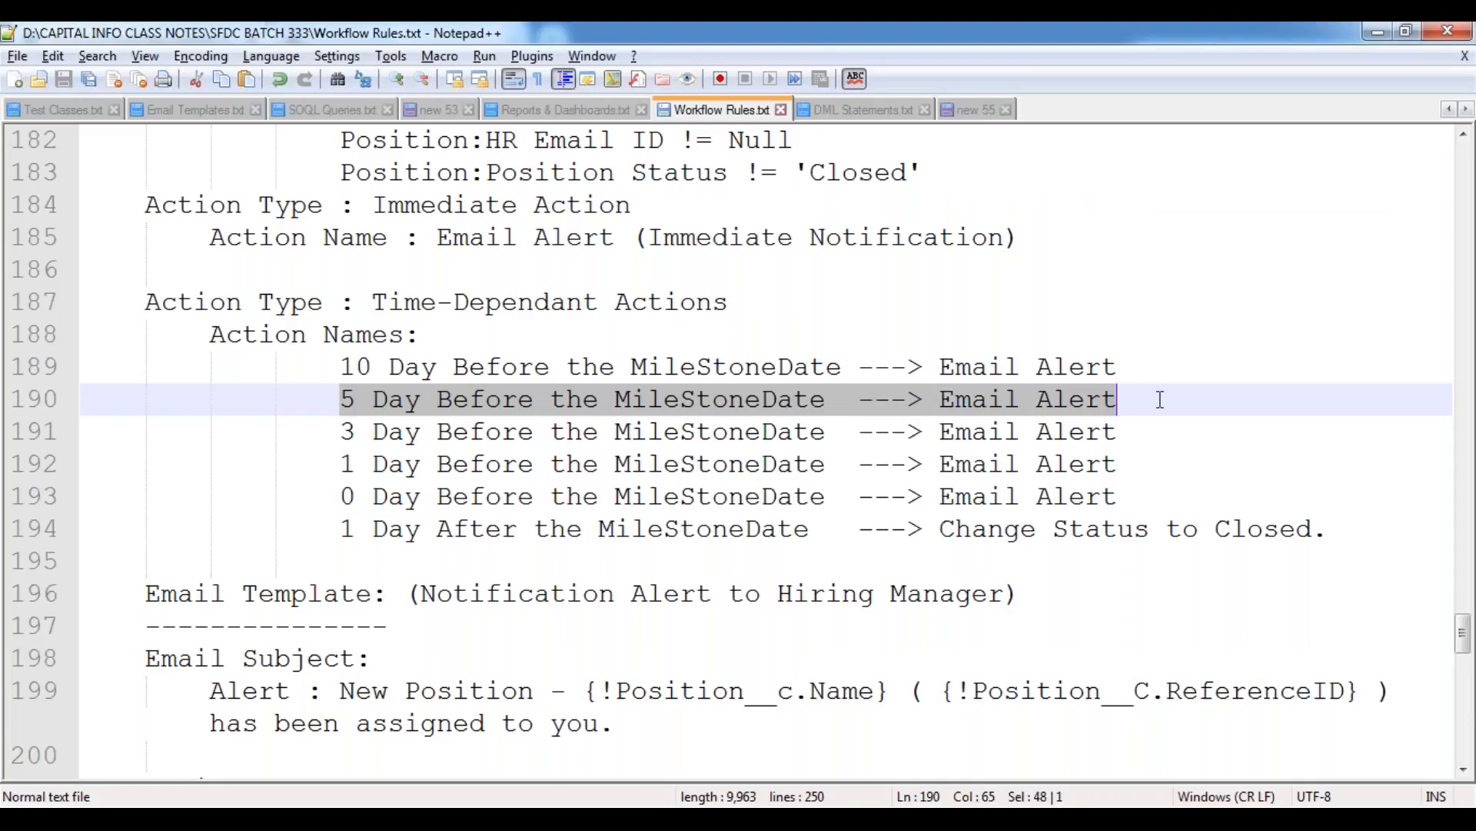
{"action": "left_click", "coordinate": [703, 472]}
{"action": "key", "text": "alt+Tab"}
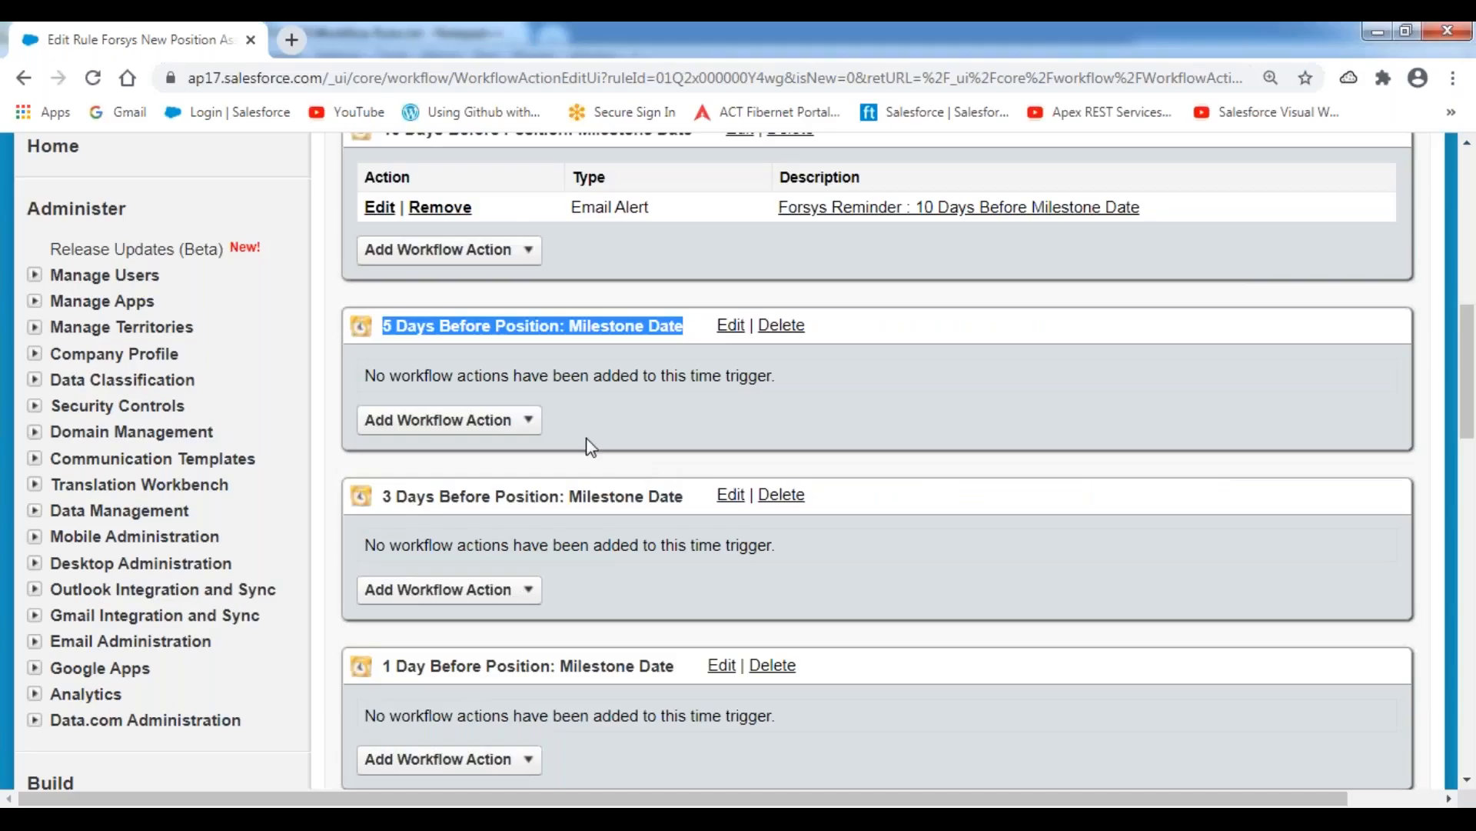
Add a new email alert to the 5 Days Before Milestone Date trigger, described as "Forsys Reminder : 5 Days Before Milestone Date".
{"action": "left_click", "coordinate": [527, 419]}
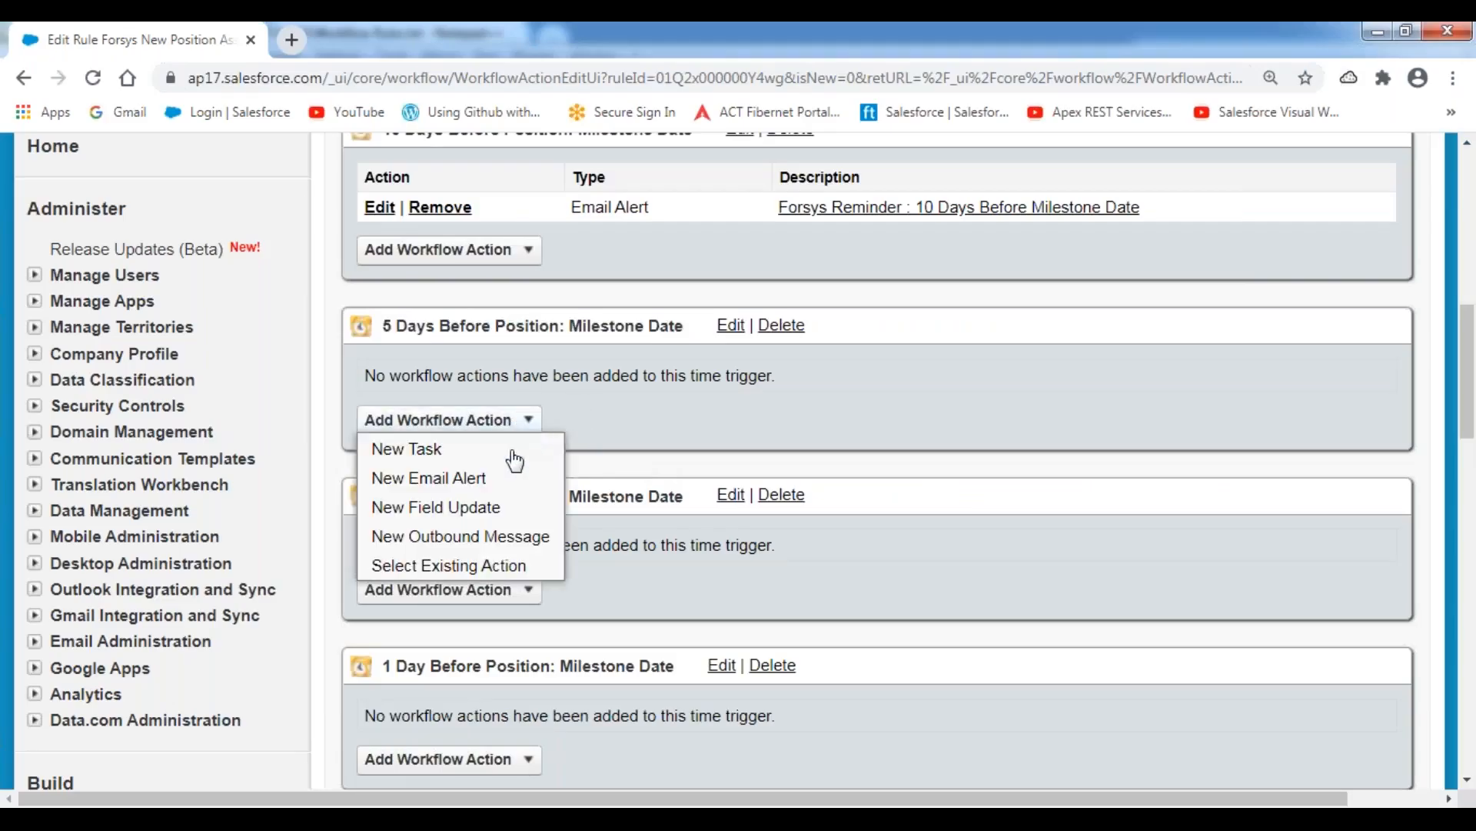
{"action": "left_click", "coordinate": [471, 480]}
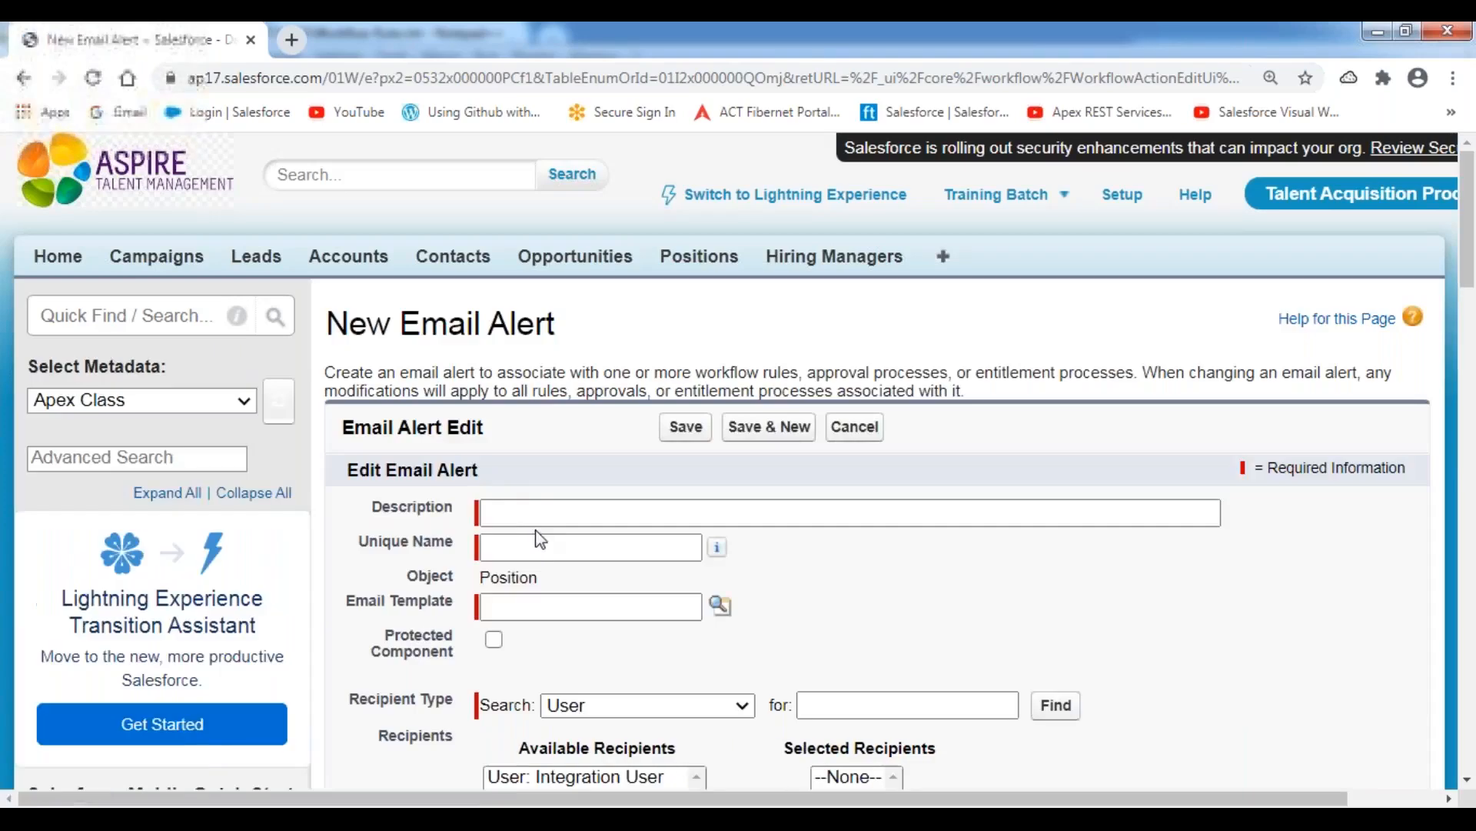
{"action": "left_click", "coordinate": [541, 514]}
{"action": "type", "text": "Forsys Reminder : 10 Days Before Milestone Date"}
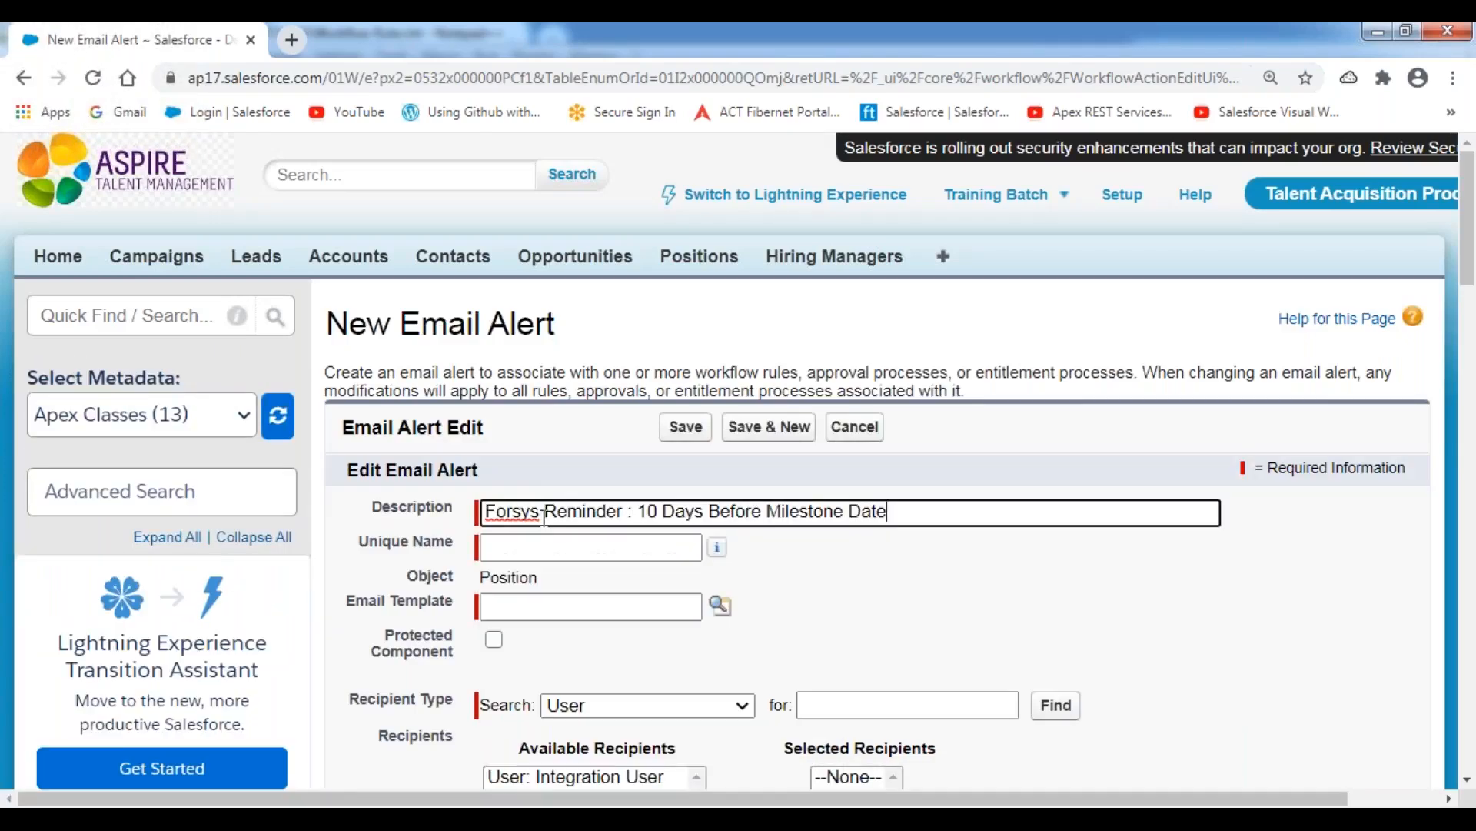
{"action": "left_click", "coordinate": [655, 512]}
{"action": "key", "text": "BackSpace"}
{"action": "key", "text": "BackSpace"}
{"action": "type", "text": "5"}
{"action": "key", "text": "Tab"}
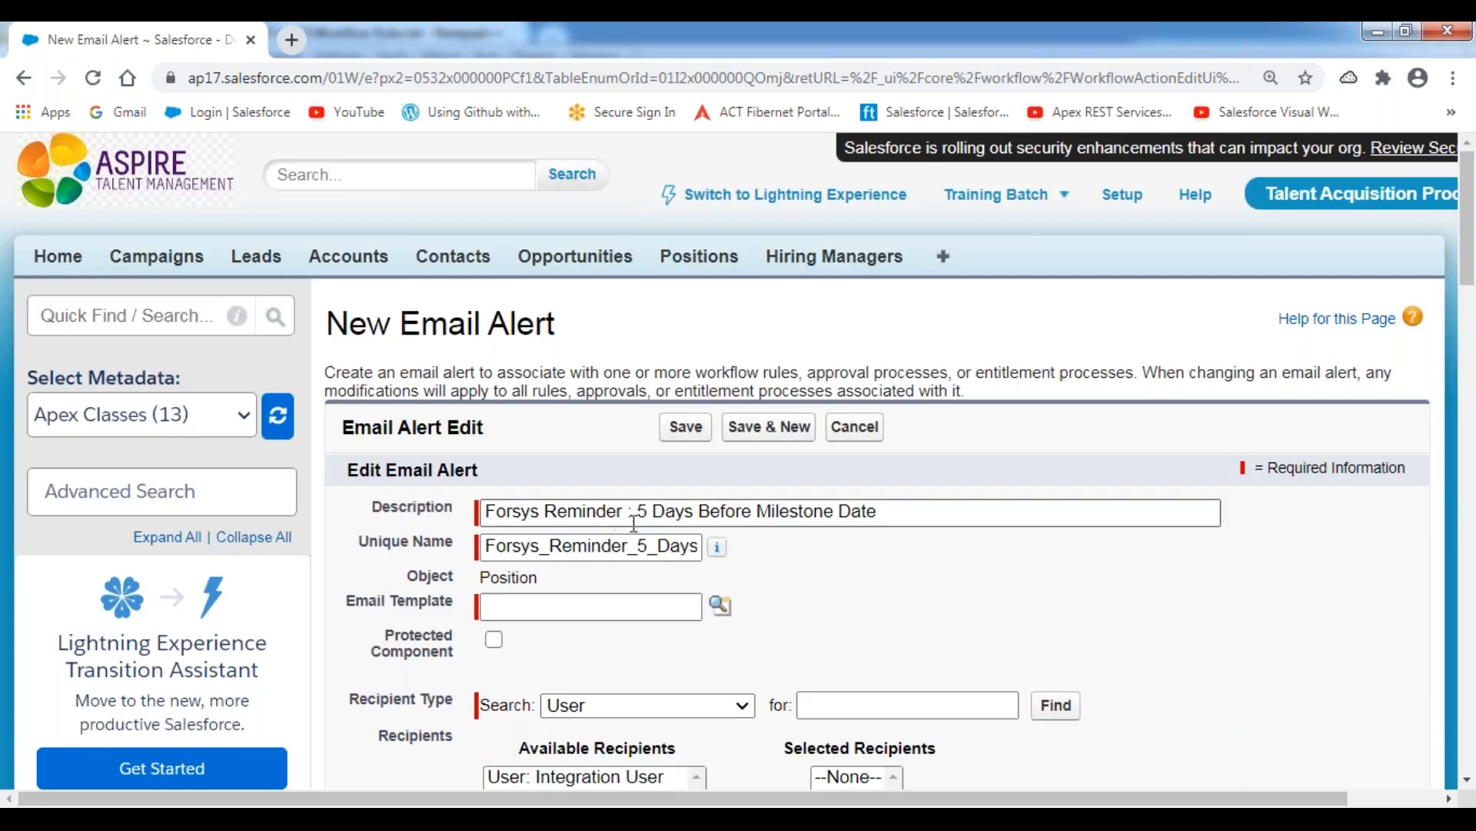
Look up and assign New Position Requirement Assignment Notification Template as the 5-day reminder's email template.
{"action": "scroll", "coordinate": [387, 413], "scroll_direction": "down", "scroll_amount": 3}
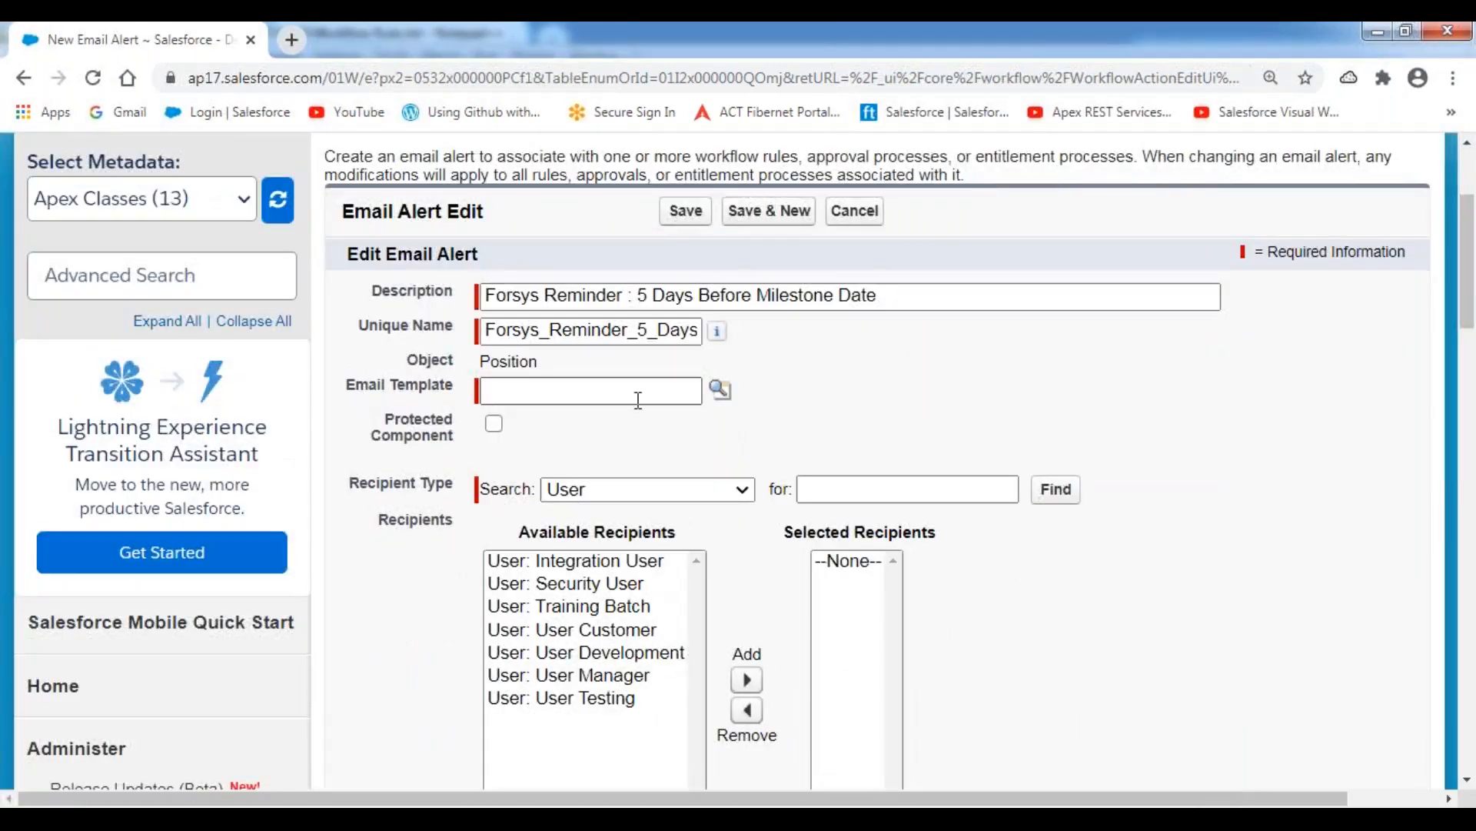
{"action": "left_click", "coordinate": [721, 390]}
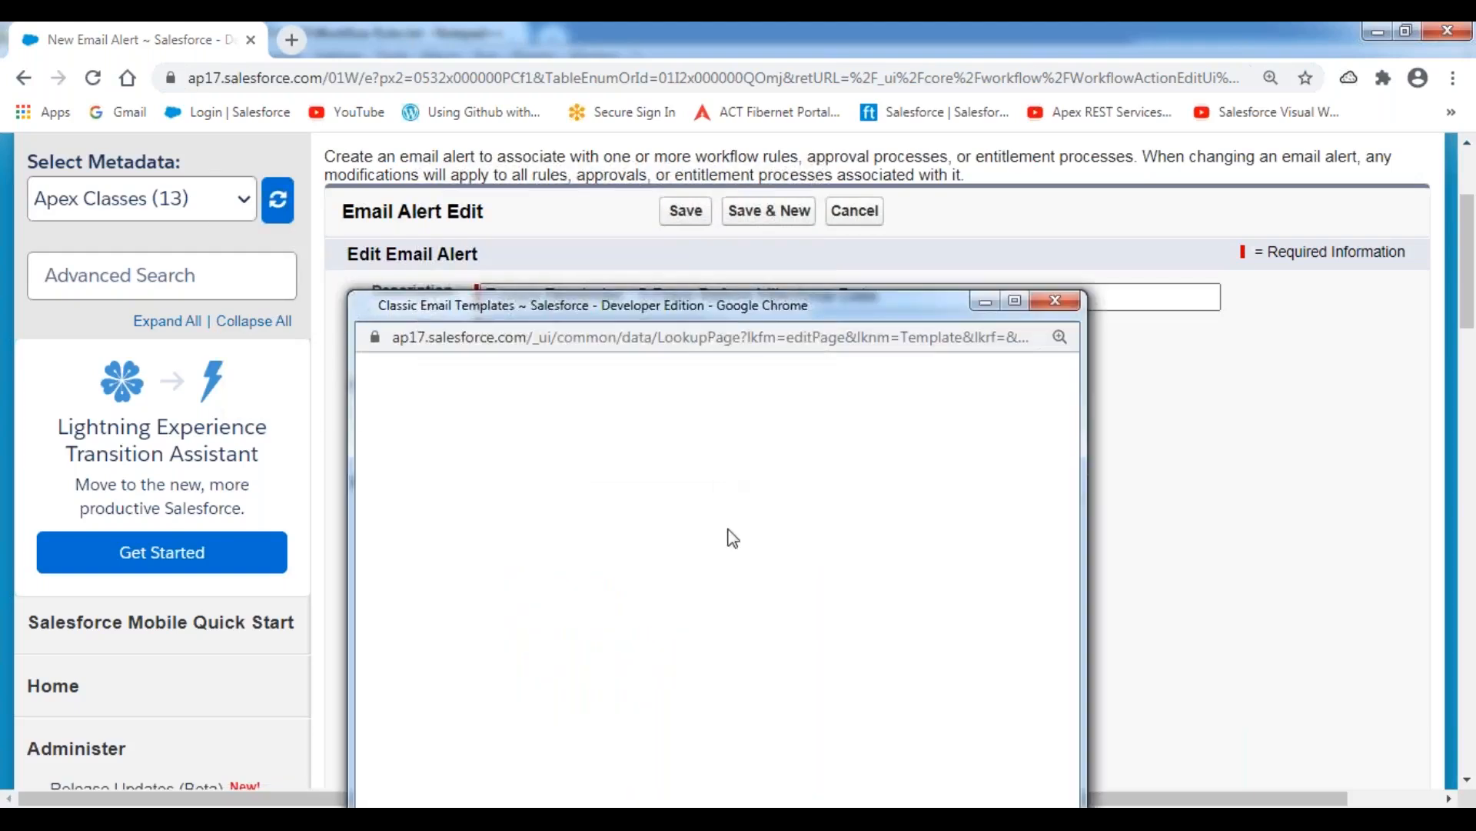
{"action": "scroll", "coordinate": [693, 632], "scroll_direction": "down", "scroll_amount": 2}
{"action": "scroll", "coordinate": [693, 632], "scroll_direction": "down", "scroll_amount": 1}
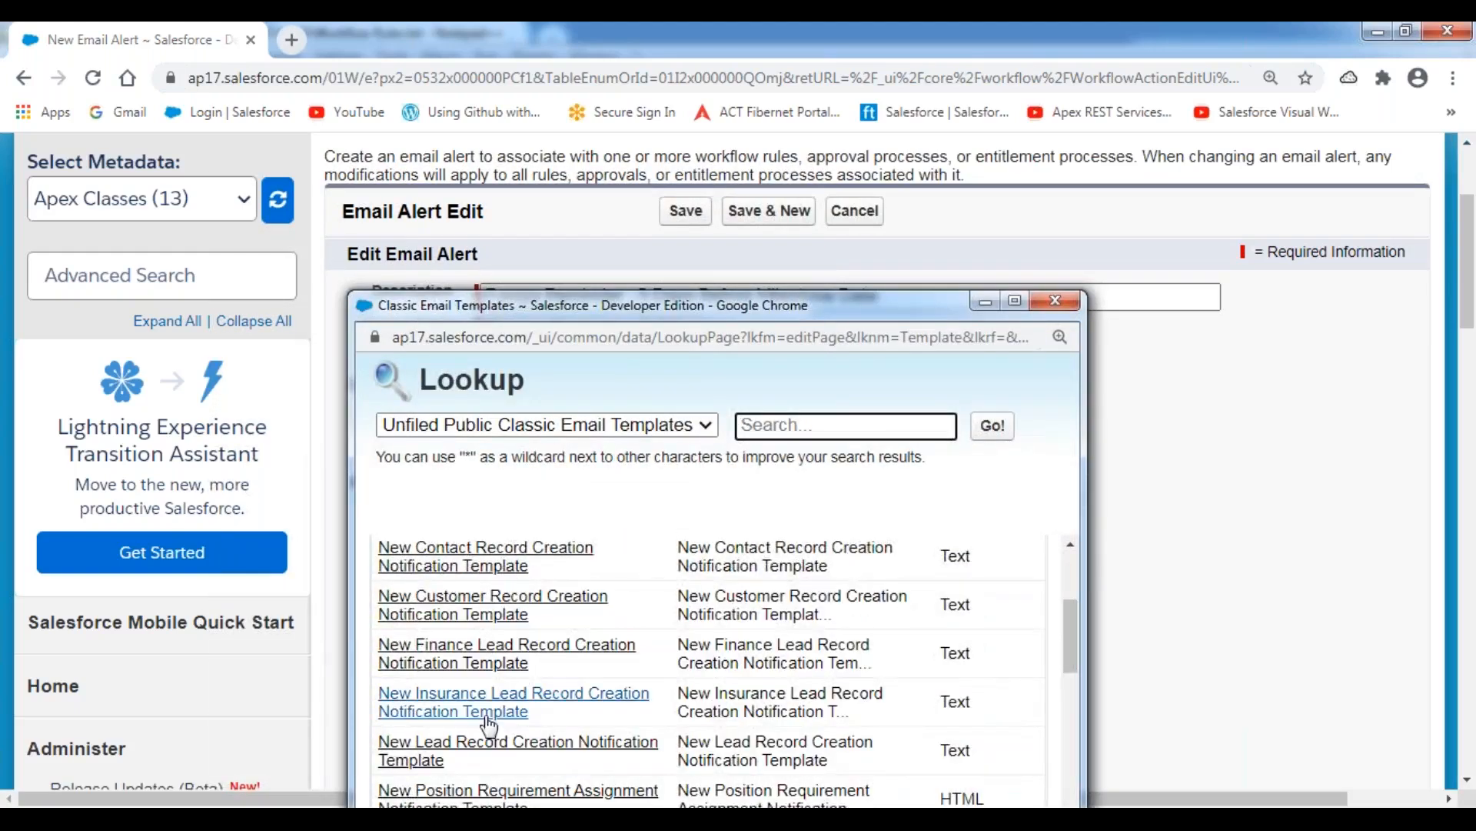
{"action": "scroll", "coordinate": [455, 718], "scroll_direction": "down", "scroll_amount": 2}
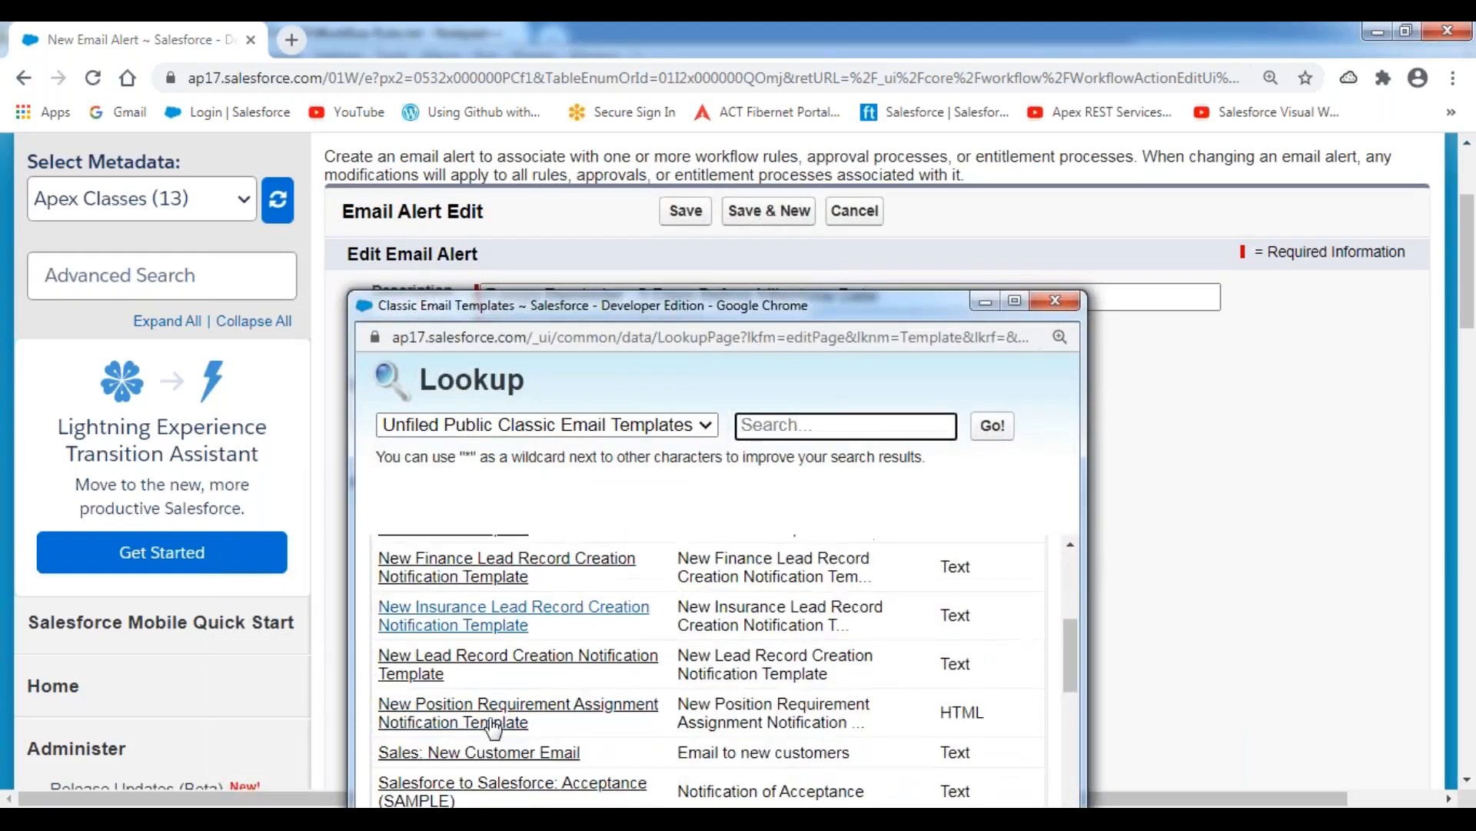
{"action": "left_click", "coordinate": [452, 692]}
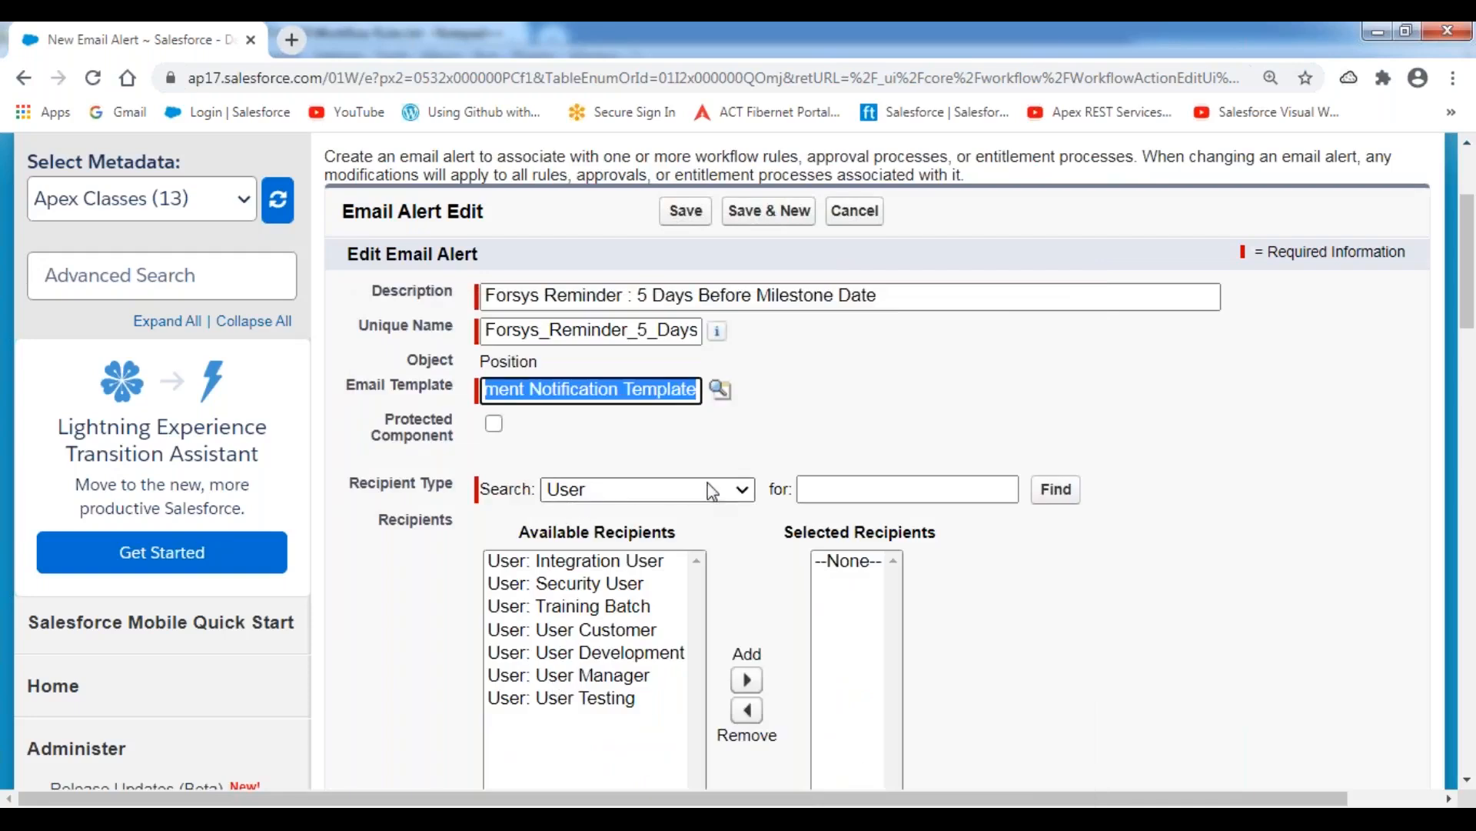
Set the 5-day reminder's recipient type to Email Field and add HR Email ID to the selected recipients.
{"action": "left_click", "coordinate": [736, 490]}
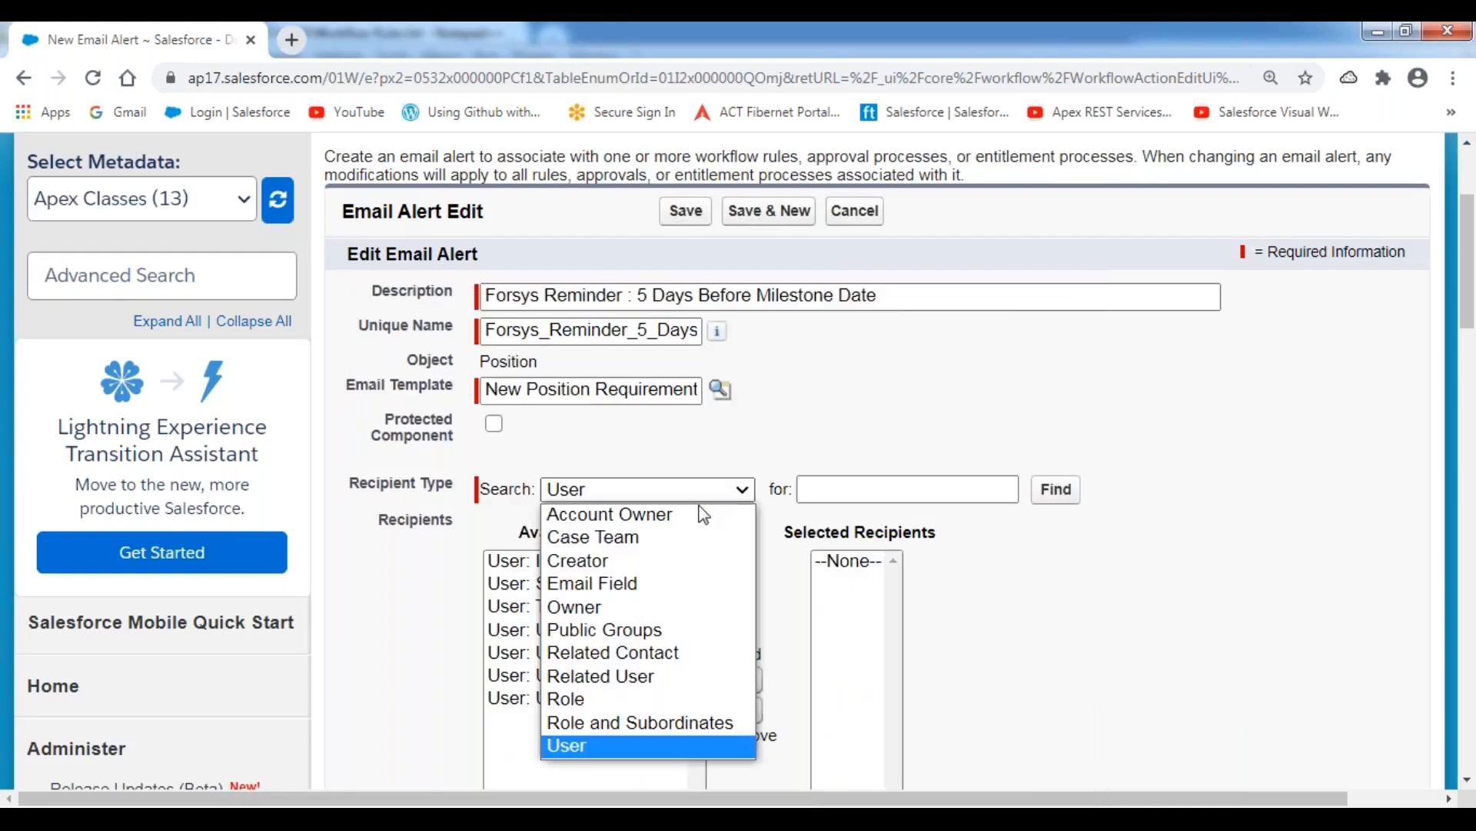
{"action": "left_click", "coordinate": [626, 586]}
{"action": "left_click", "coordinate": [597, 561]}
{"action": "scroll", "coordinate": [596, 561], "scroll_direction": "down", "scroll_amount": 1}
{"action": "left_click", "coordinate": [748, 602]}
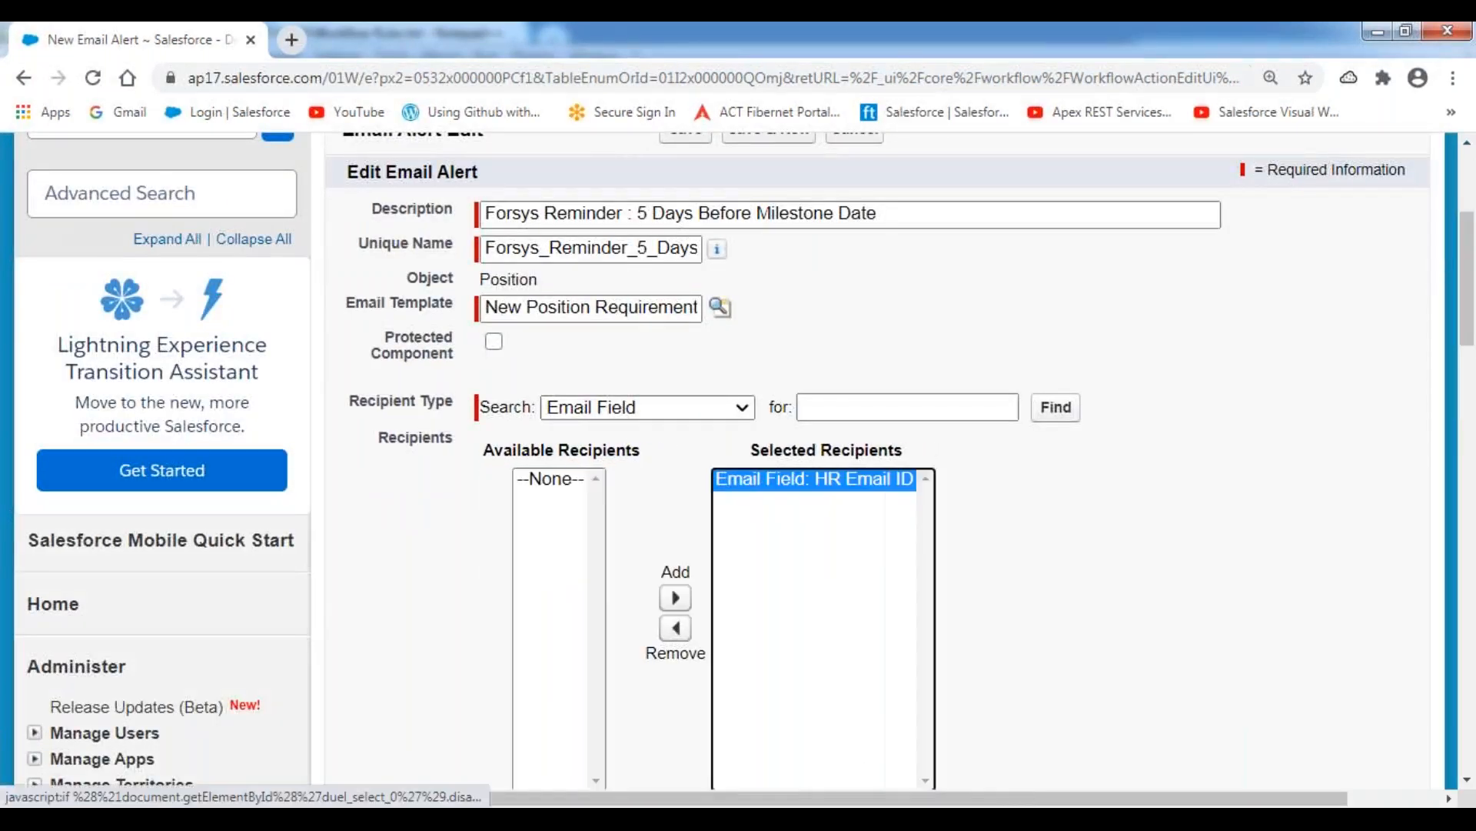
Enter the extra recipient's e-mail address as an additional email and save the 5-day reminder alert.
{"action": "scroll", "coordinate": [745, 588], "scroll_direction": "down", "scroll_amount": 4}
{"action": "left_click", "coordinate": [576, 544]}
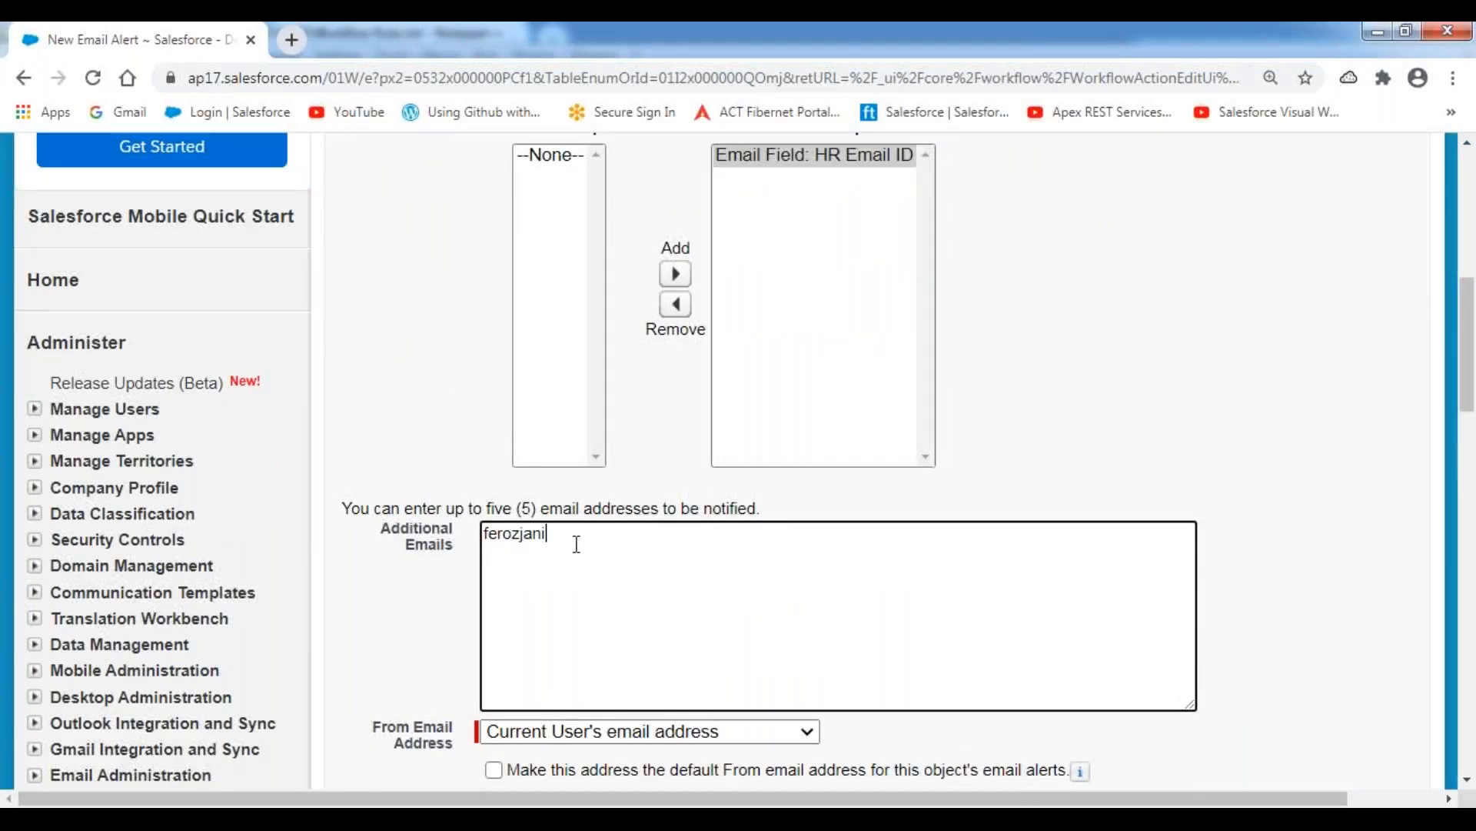
{"action": "left_click", "coordinate": [551, 514]}
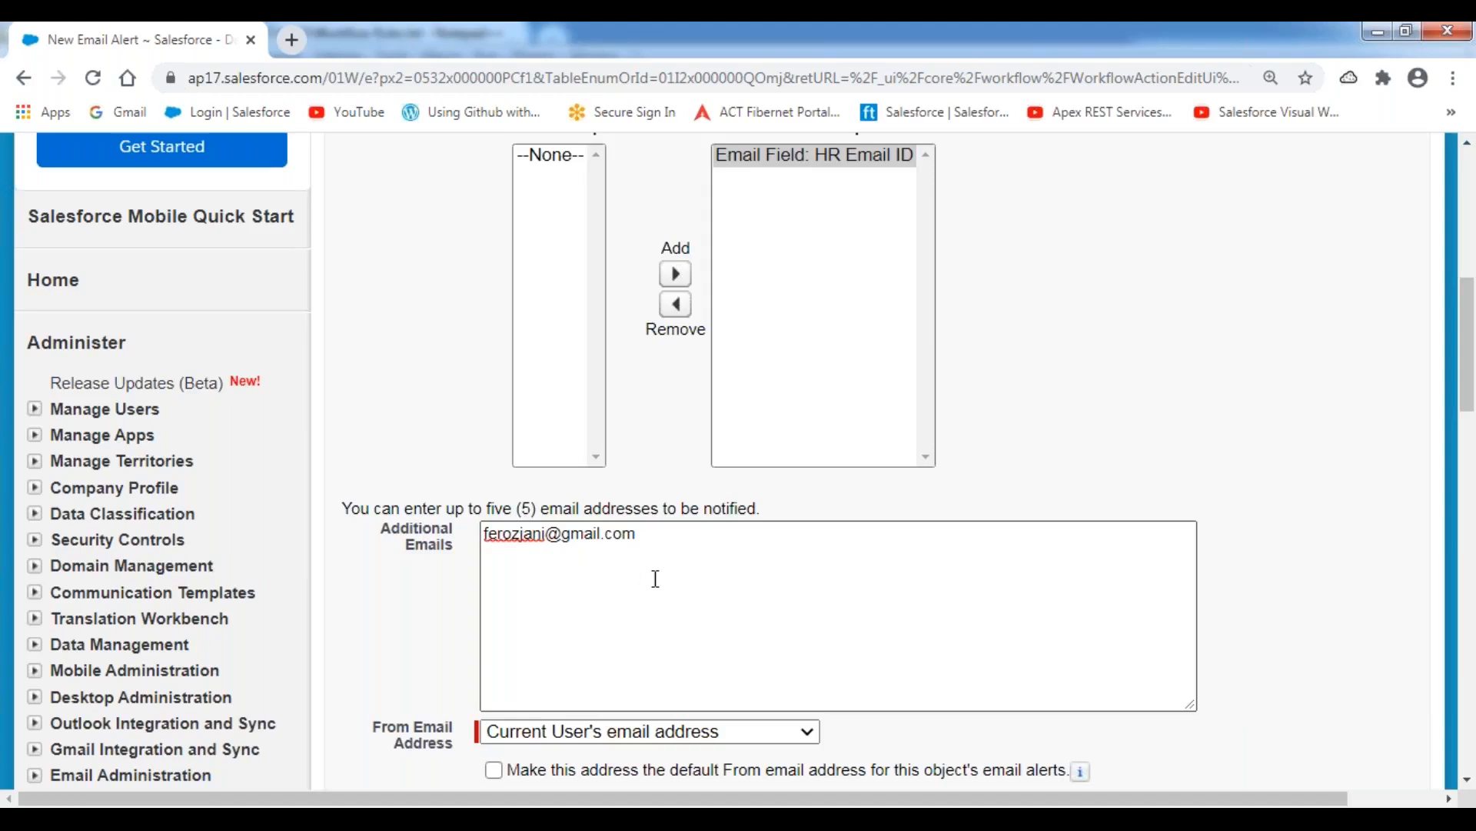
{"action": "scroll", "coordinate": [666, 578], "scroll_direction": "down", "scroll_amount": 3}
{"action": "left_click", "coordinate": [694, 620]}
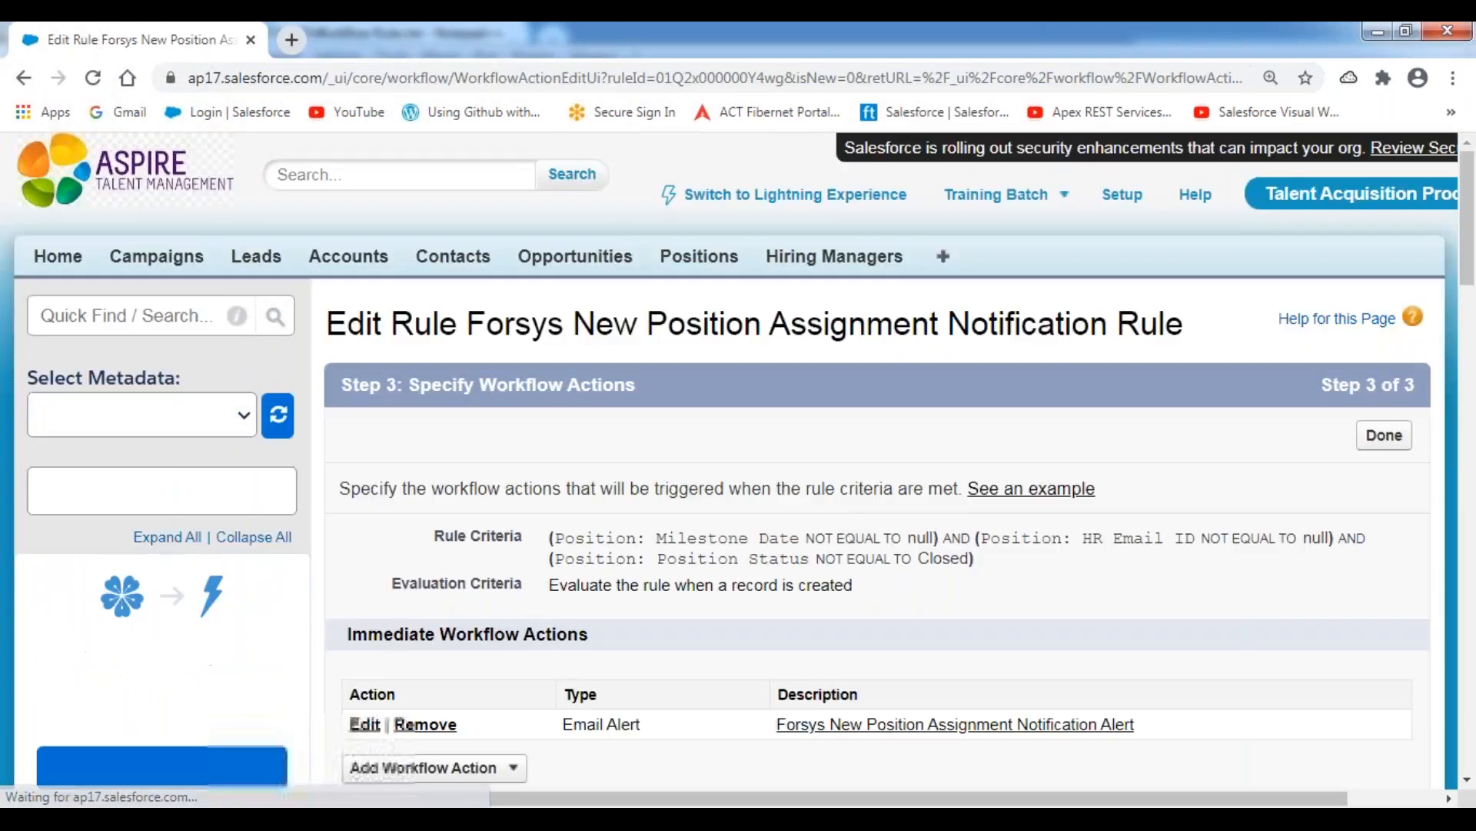
Add a new email alert to the 3 Days Before Milestone Date trigger, described as "Forsys Reminder : 3 Days Before Milestone Date".
{"action": "scroll", "coordinate": [864, 528], "scroll_direction": "down", "scroll_amount": 6}
{"action": "scroll", "coordinate": [739, 544], "scroll_direction": "down", "scroll_amount": 4}
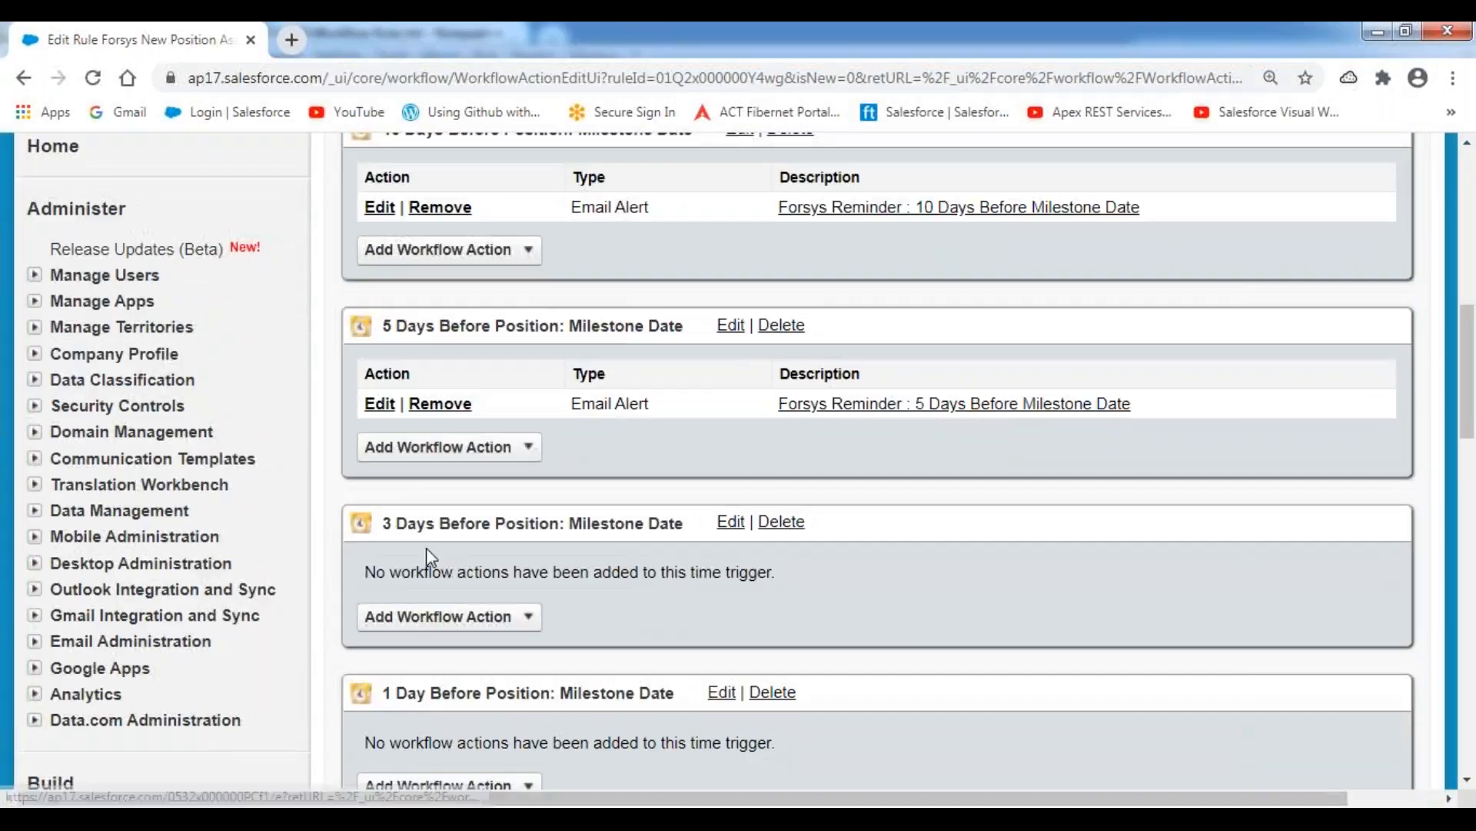
{"action": "scroll", "coordinate": [530, 567], "scroll_direction": "down", "scroll_amount": 4}
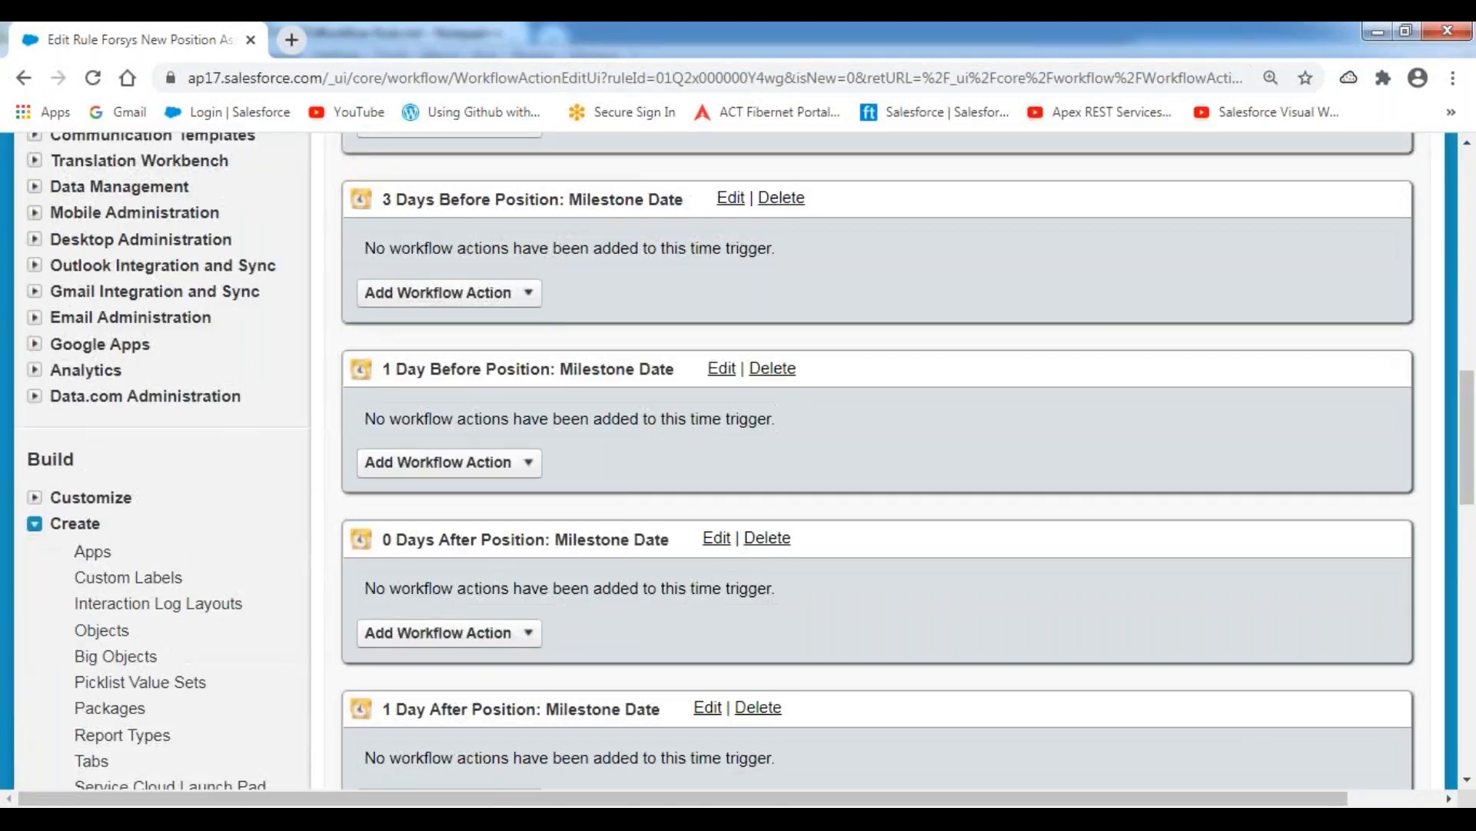
{"action": "left_click", "coordinate": [530, 292]}
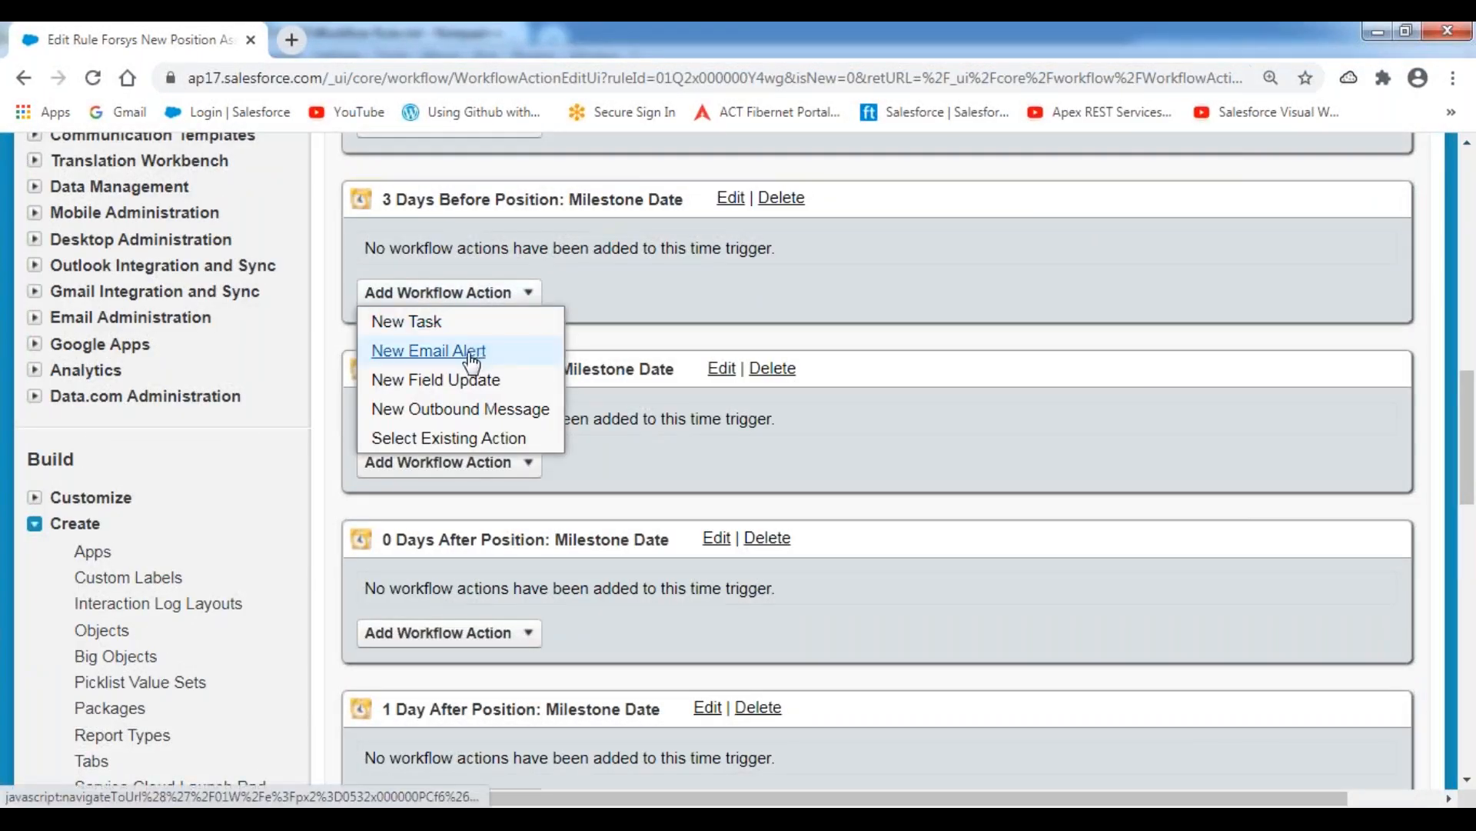
{"action": "left_click", "coordinate": [473, 352]}
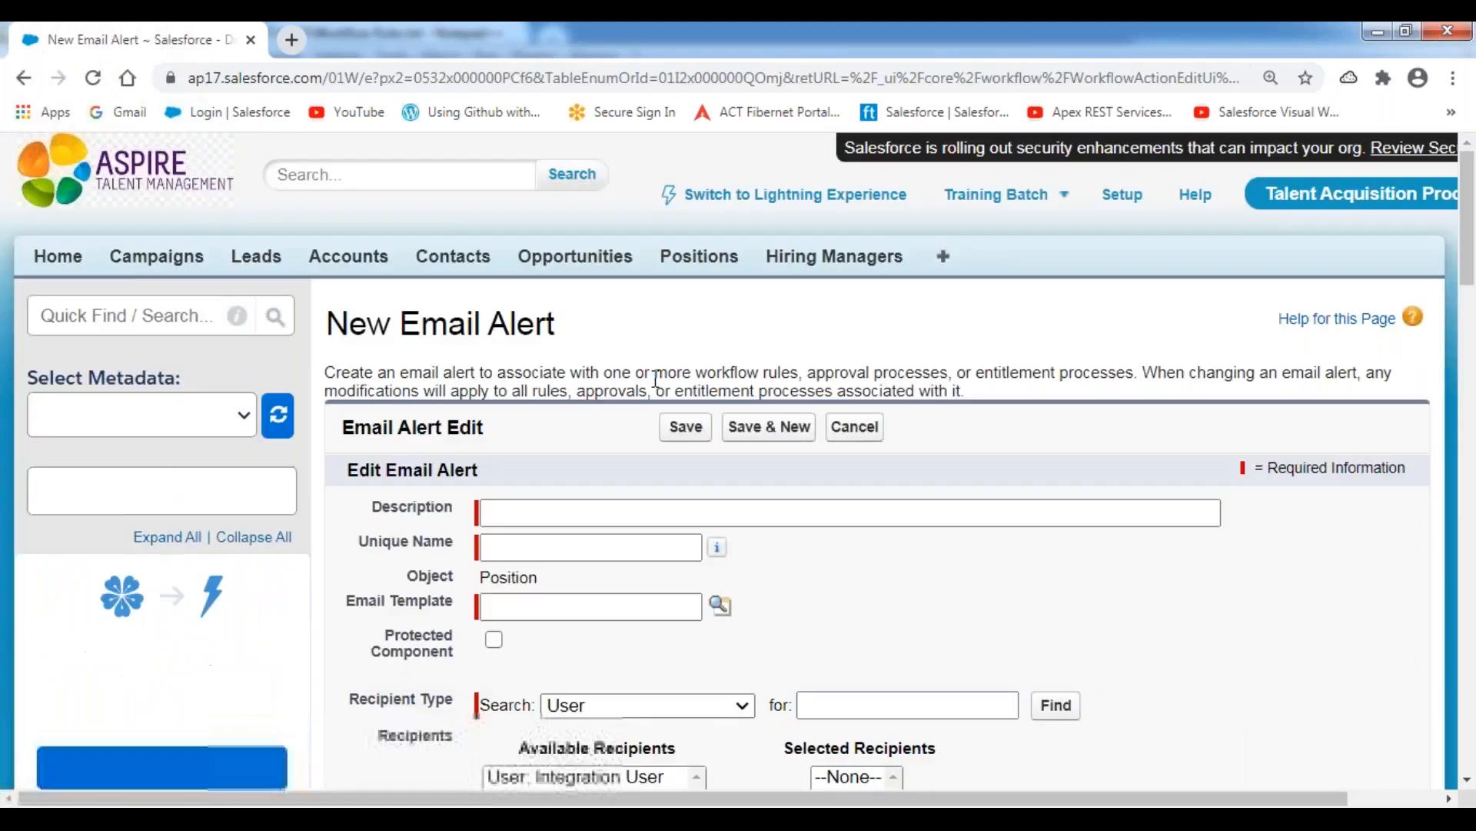
{"action": "left_click", "coordinate": [509, 510]}
{"action": "type", "text": "Forsys Reminder : 10 Days Before Milestone Date"}
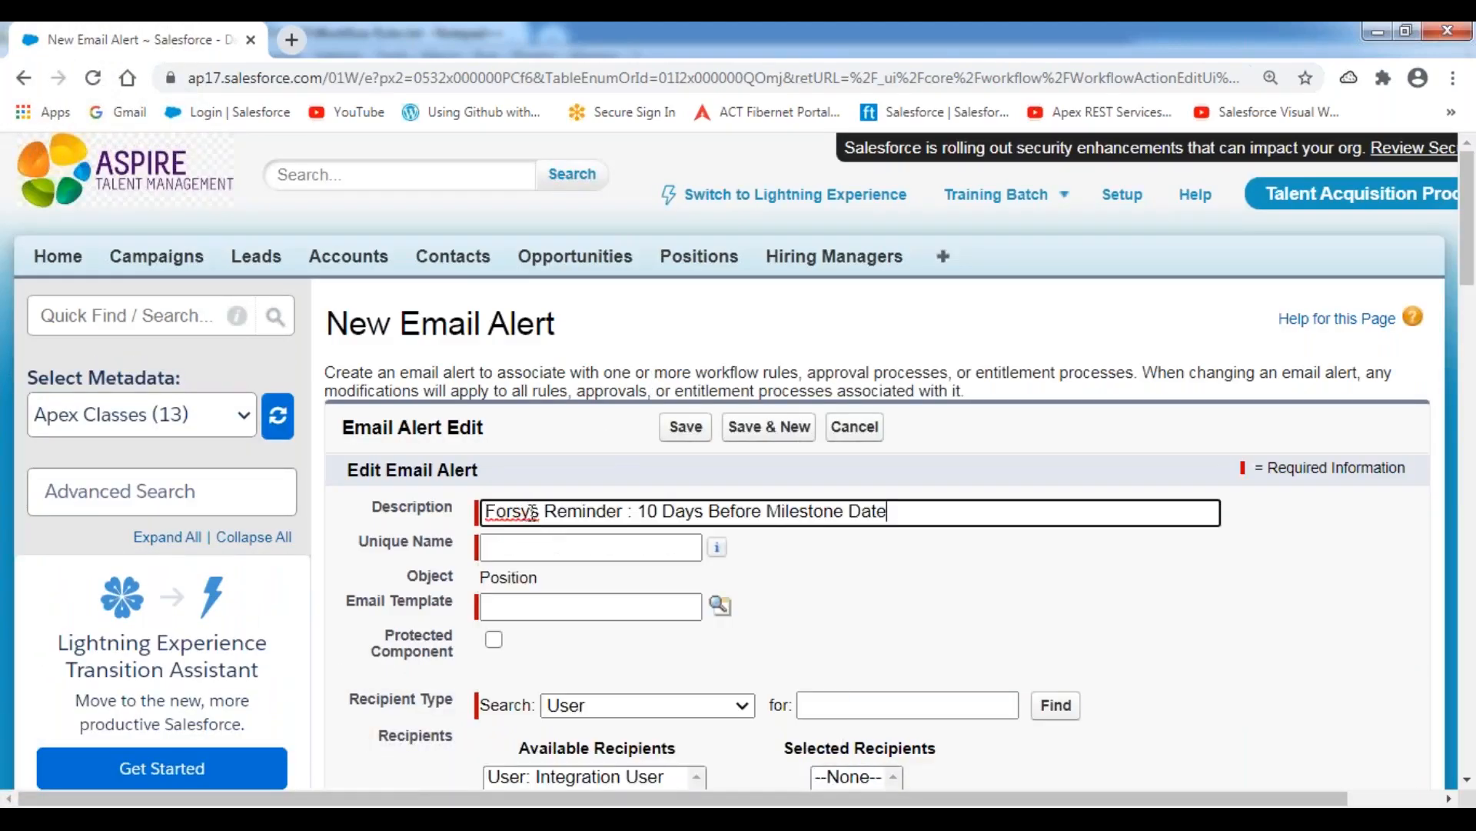
{"action": "left_click", "coordinate": [659, 510]}
{"action": "key", "text": "BackSpace"}
{"action": "key", "text": "BackSpace"}
{"action": "type", "text": "3"}
{"action": "left_click", "coordinate": [614, 464]}
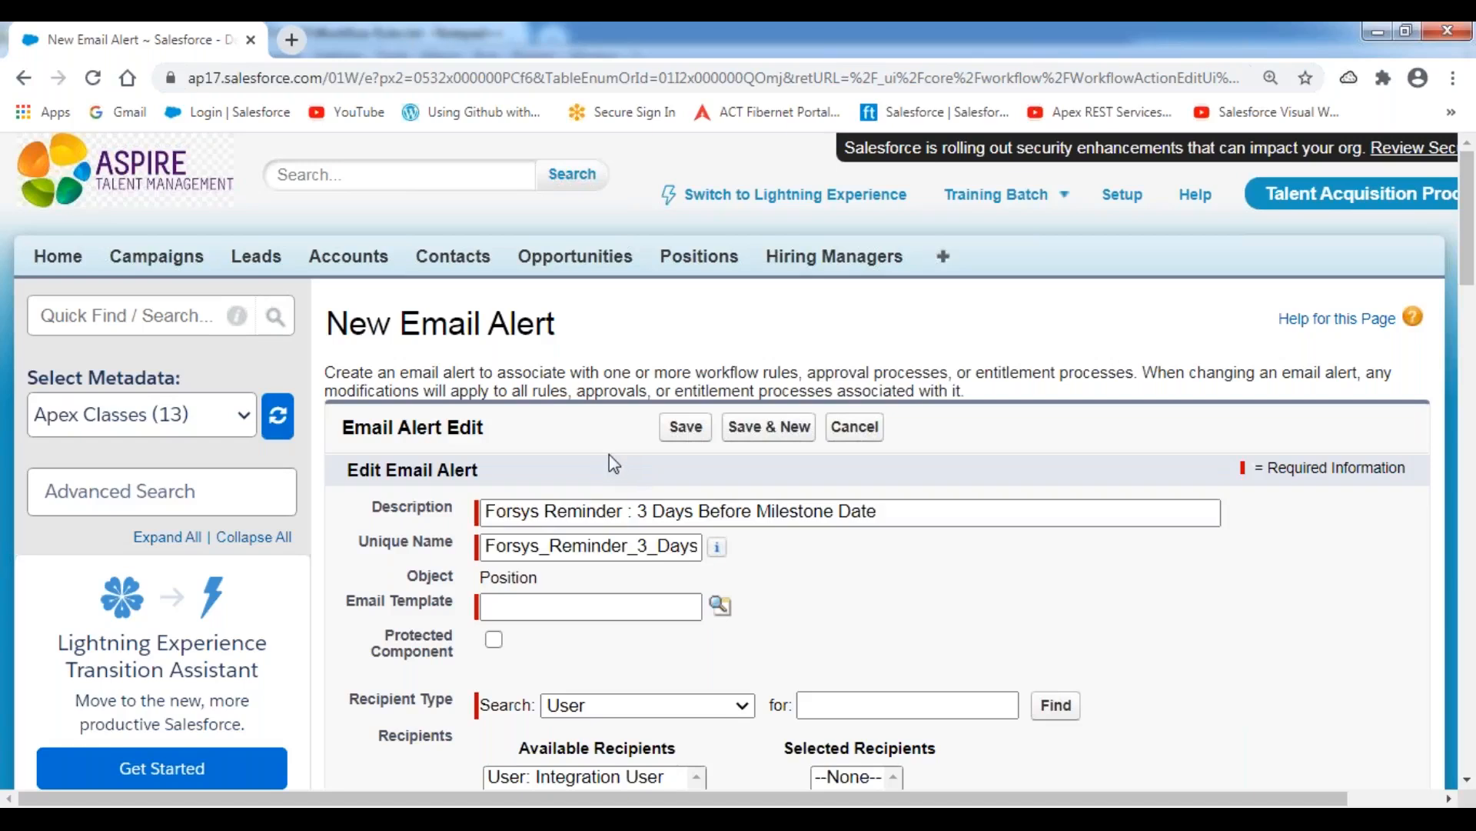
Look up and assign New Position Requirement Assignment Notification Template as the 3-day reminder's email template.
{"action": "scroll", "coordinate": [613, 463], "scroll_direction": "down", "scroll_amount": 3}
{"action": "left_click", "coordinate": [721, 390]}
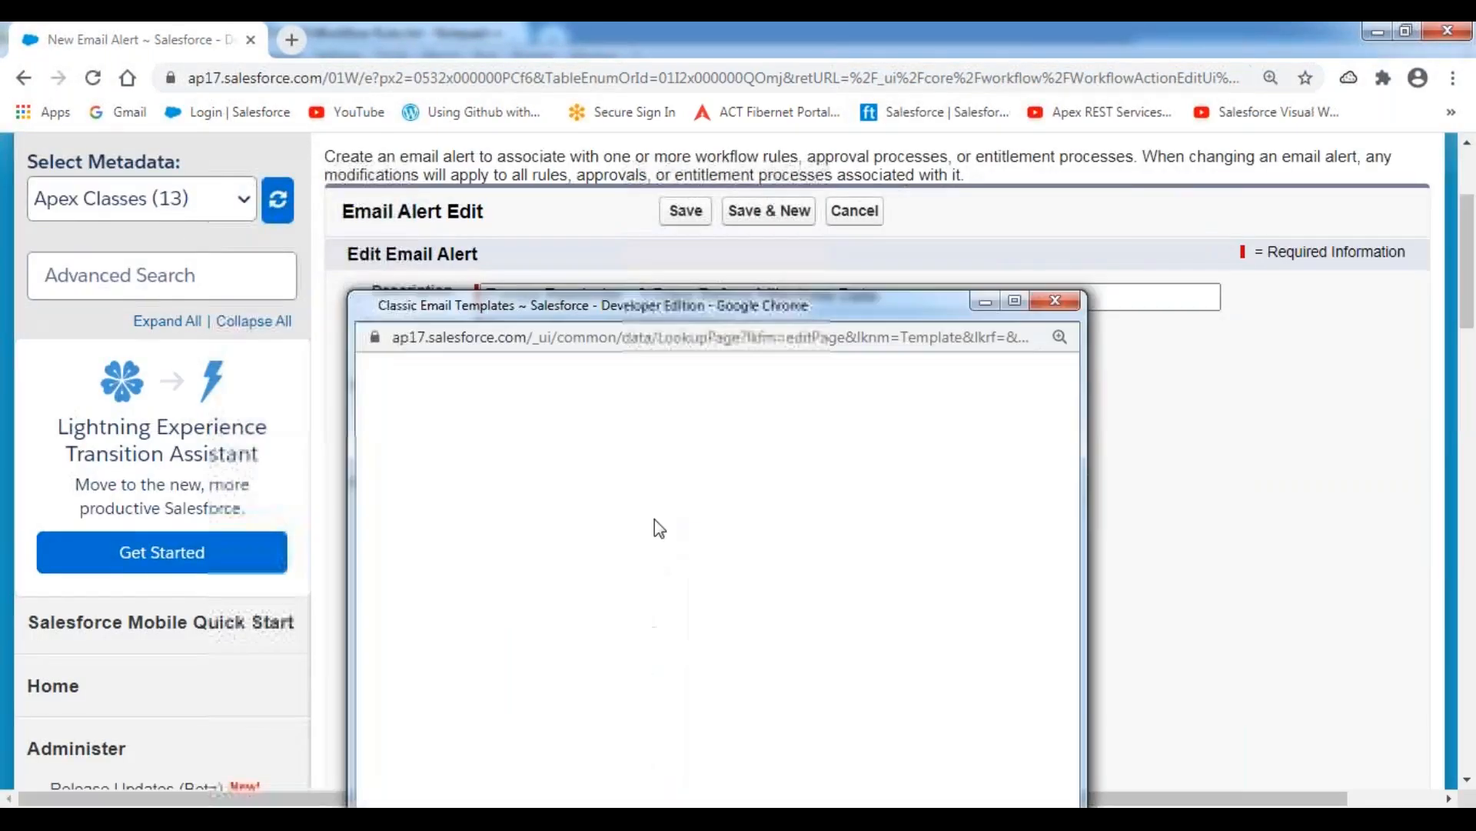
{"action": "scroll", "coordinate": [623, 675], "scroll_direction": "down", "scroll_amount": 5}
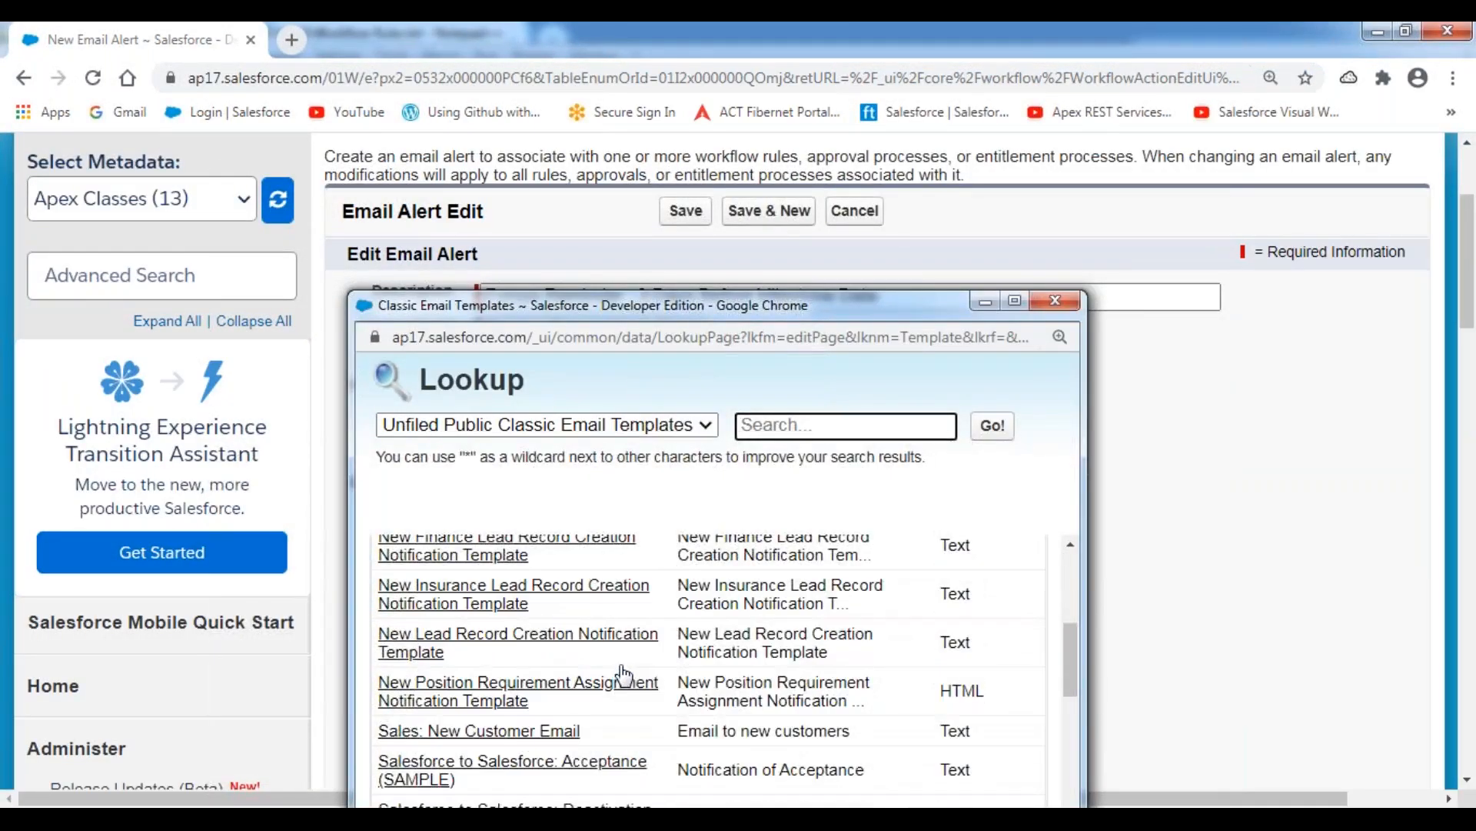
{"action": "scroll", "coordinate": [622, 675], "scroll_direction": "down", "scroll_amount": 2}
{"action": "left_click", "coordinate": [492, 595]}
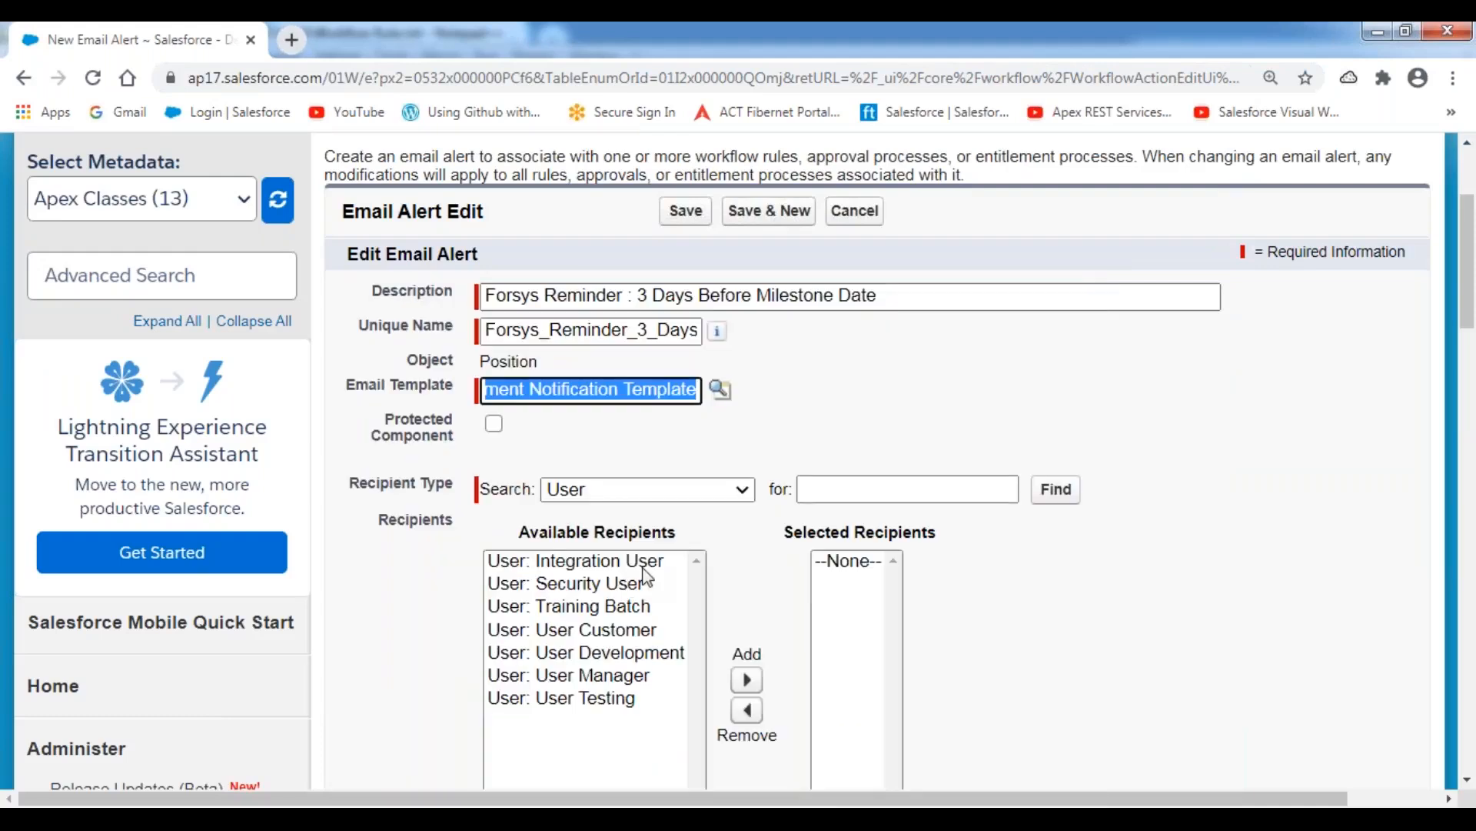
Set the 3-day reminder's recipient type to Email Field and add HR Email ID to the selected recipients.
{"action": "left_click", "coordinate": [741, 493]}
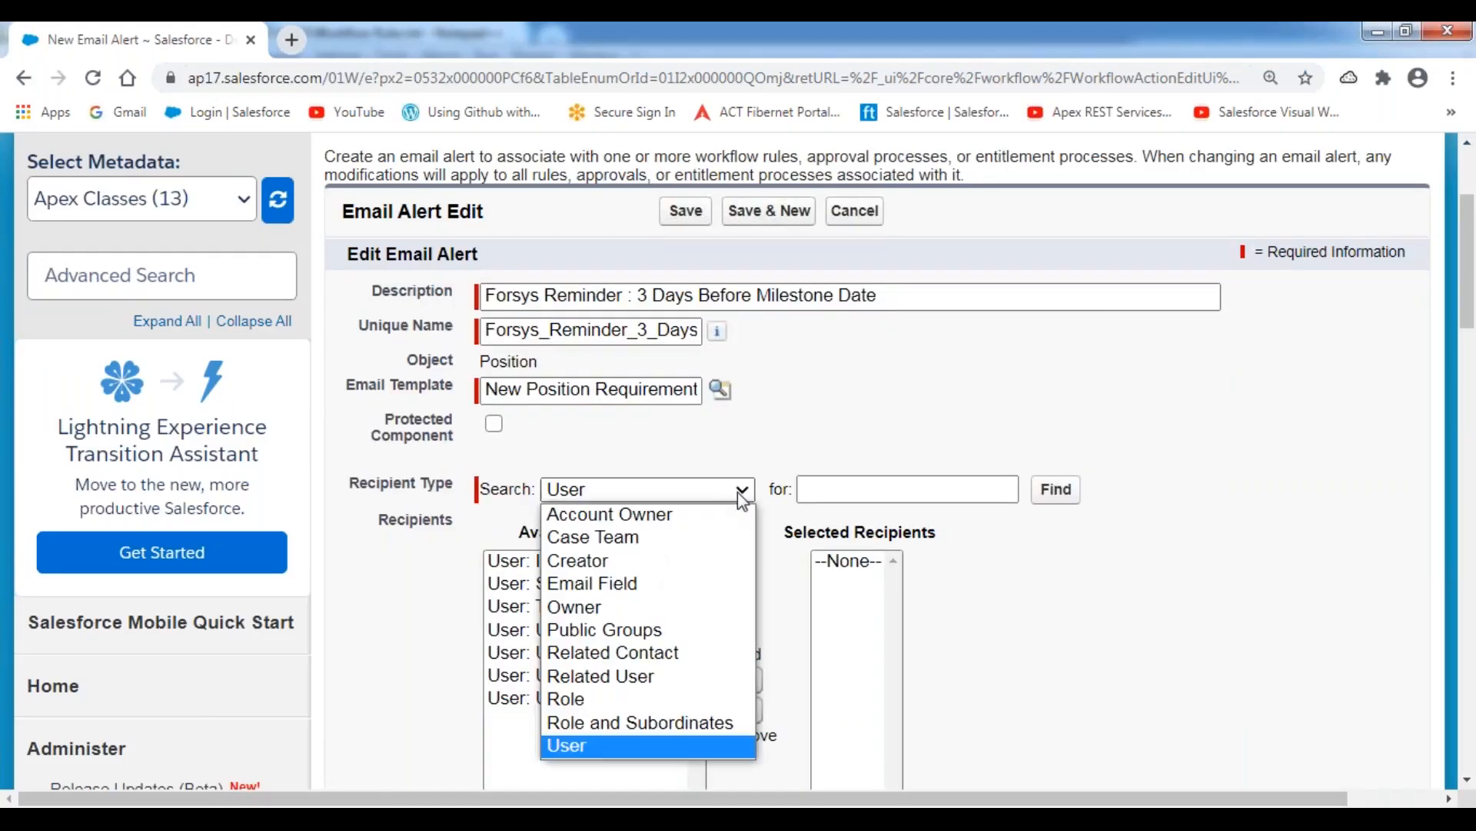
{"action": "left_click", "coordinate": [647, 580]}
{"action": "left_click", "coordinate": [593, 561]}
{"action": "scroll", "coordinate": [646, 585], "scroll_direction": "down", "scroll_amount": 1}
{"action": "left_click", "coordinate": [747, 598]}
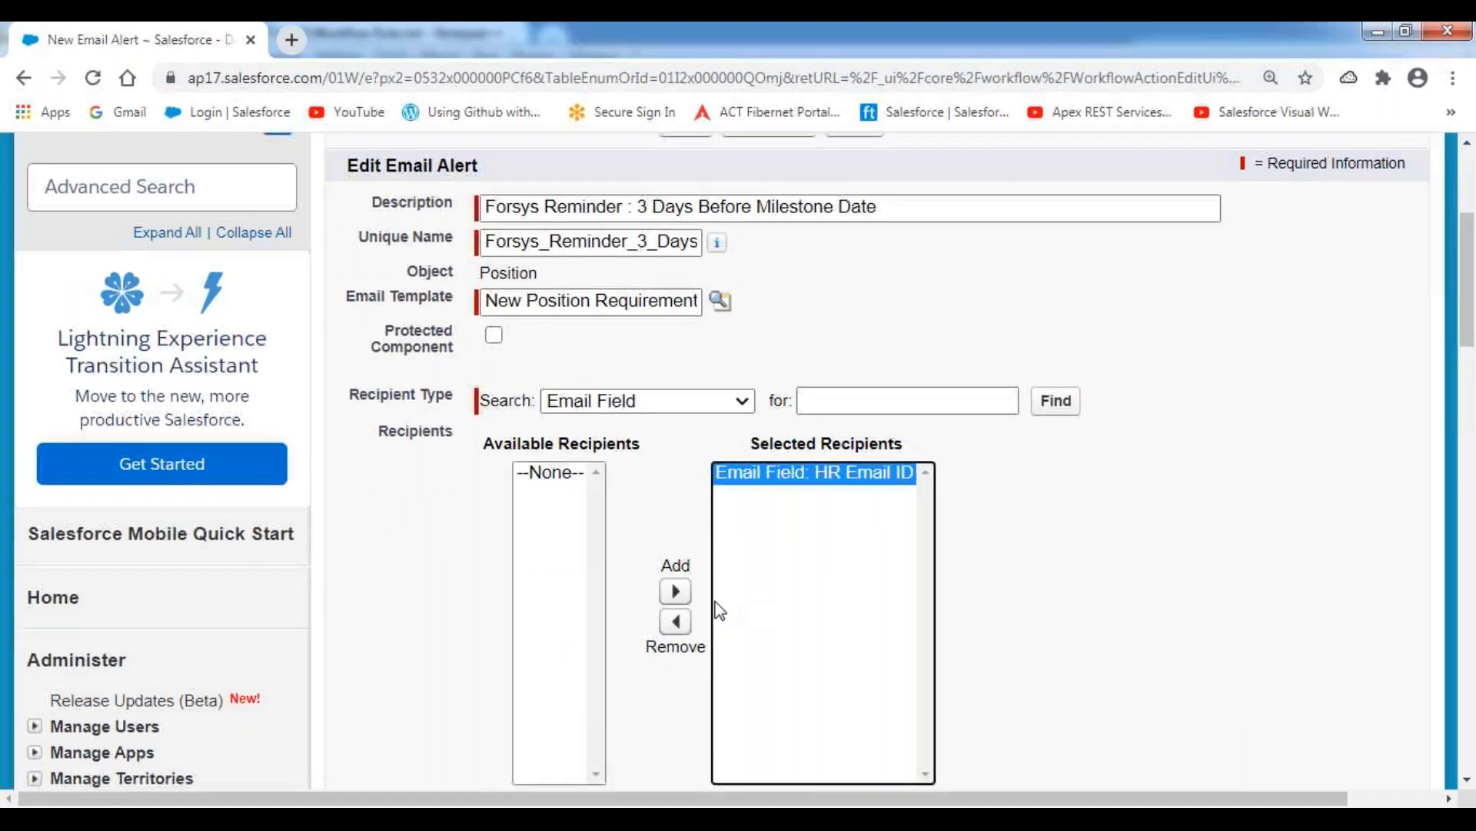
Enter the extra recipient's e-mail address as an additional email and save the 3-day reminder alert.
{"action": "scroll", "coordinate": [587, 577], "scroll_direction": "down", "scroll_amount": 3}
{"action": "left_click", "coordinate": [565, 563]}
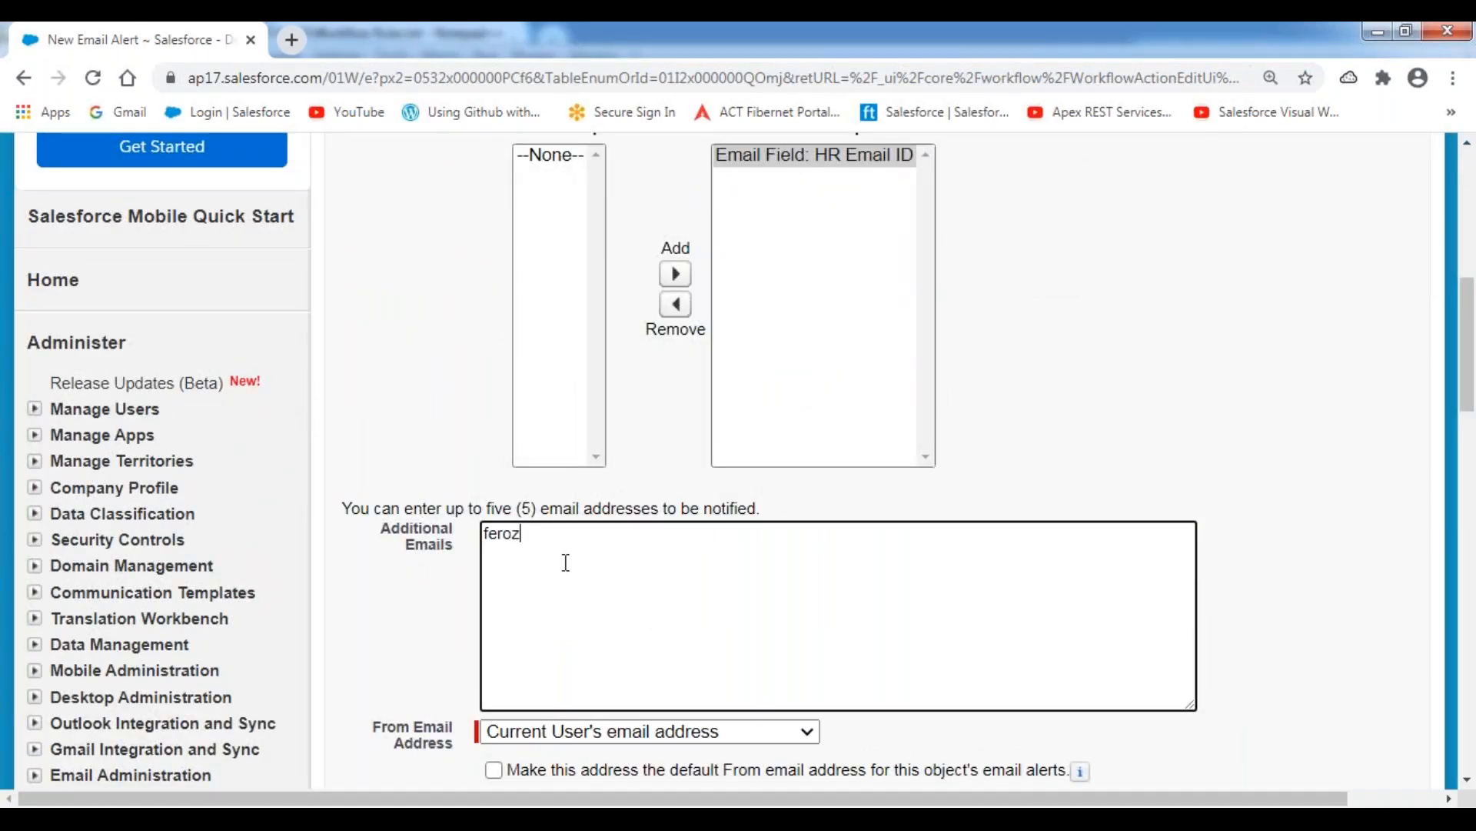
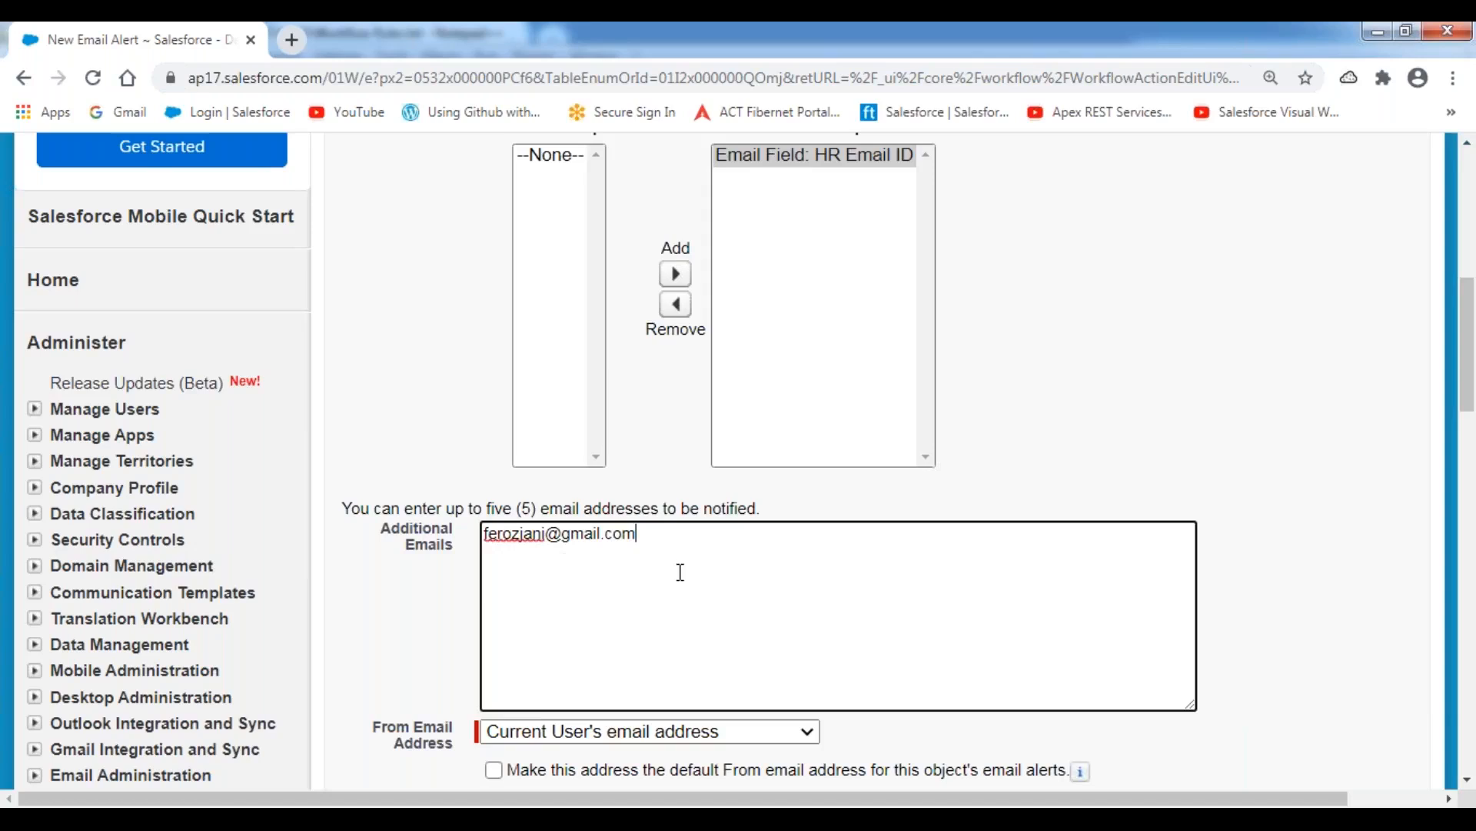
{"action": "scroll", "coordinate": [680, 572], "scroll_direction": "down", "scroll_amount": 3}
{"action": "left_click", "coordinate": [692, 621]}
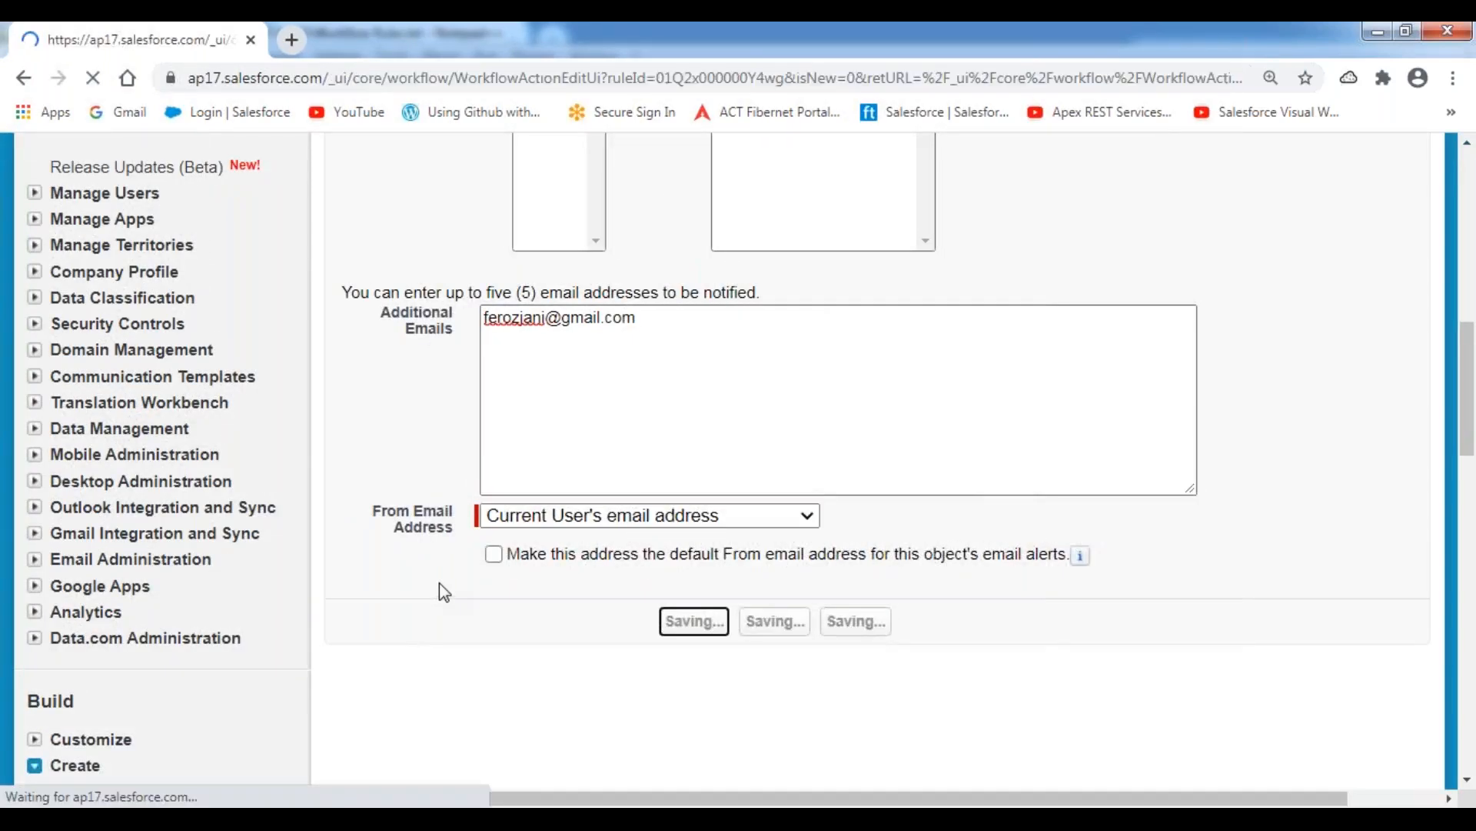
{"action": "scroll", "coordinate": [877, 461], "scroll_direction": "down", "scroll_amount": 7}
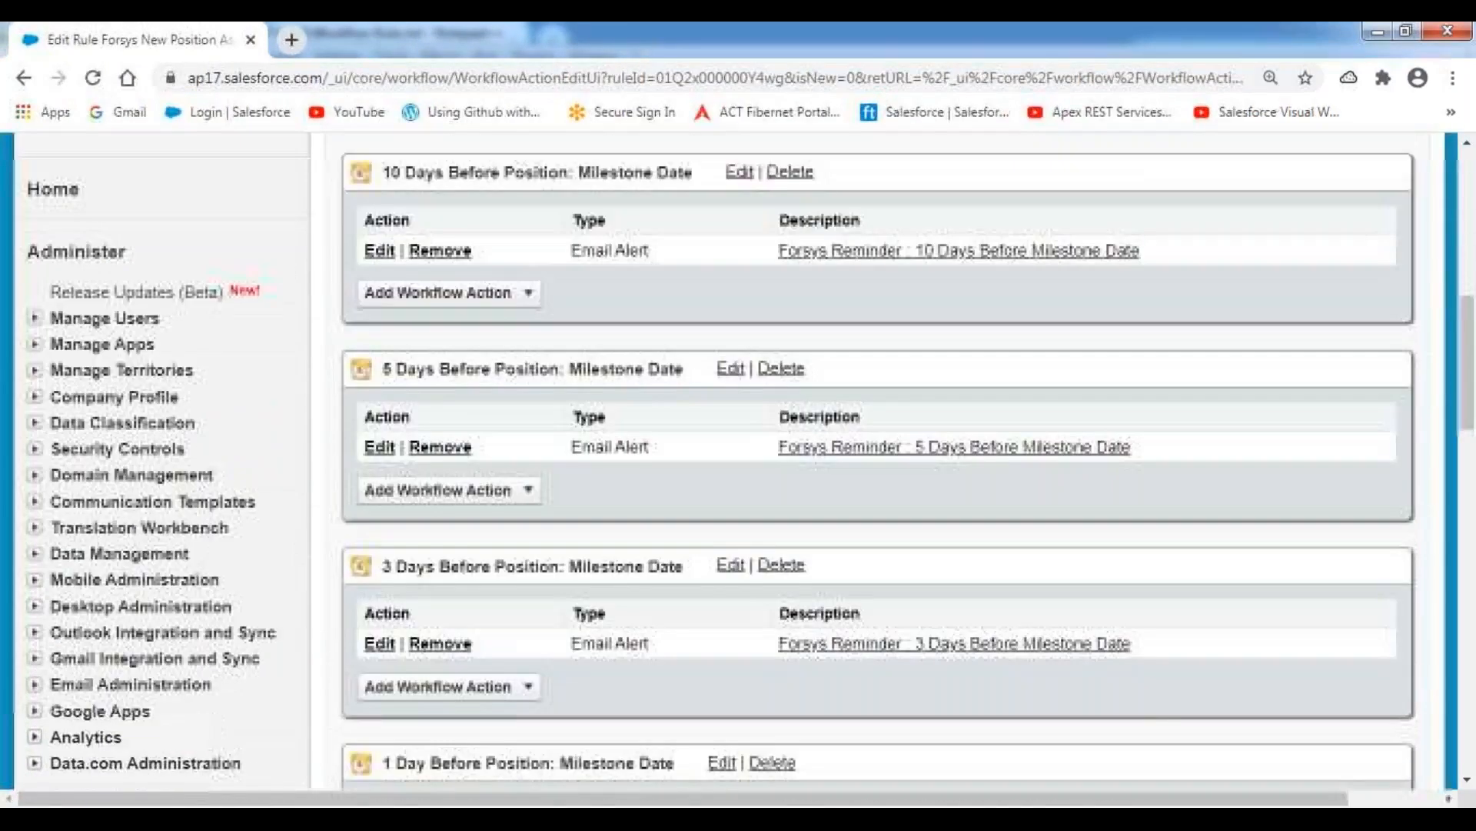
{"action": "scroll", "coordinate": [488, 372], "scroll_direction": "down", "scroll_amount": 5}
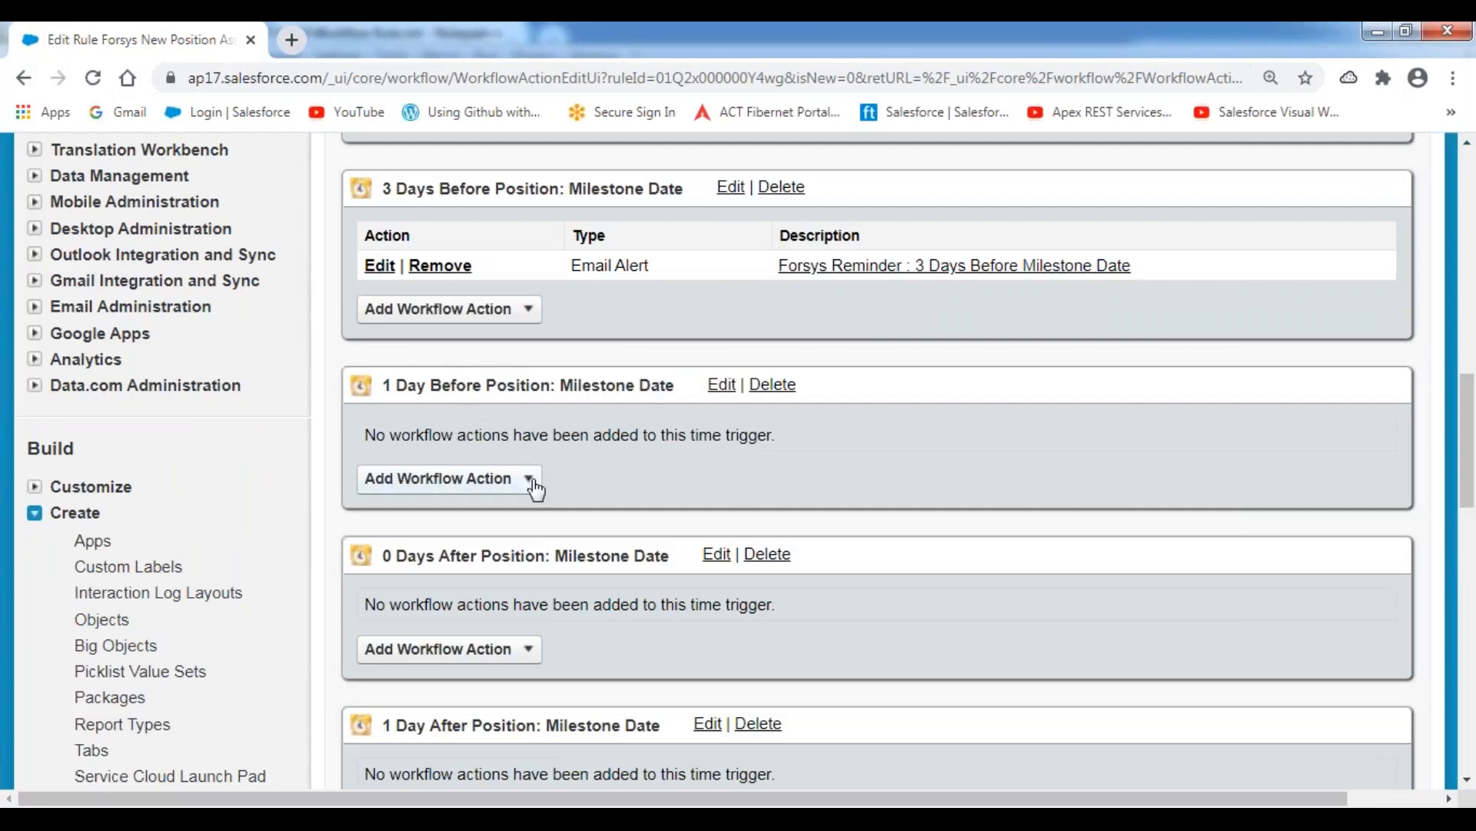
Add a new email alert to the 1 Day Before Milestone Date trigger, described as "Forsys Reminder : 1 Days Before Milestone Date".
{"action": "left_click", "coordinate": [527, 481]}
{"action": "left_click", "coordinate": [460, 552]}
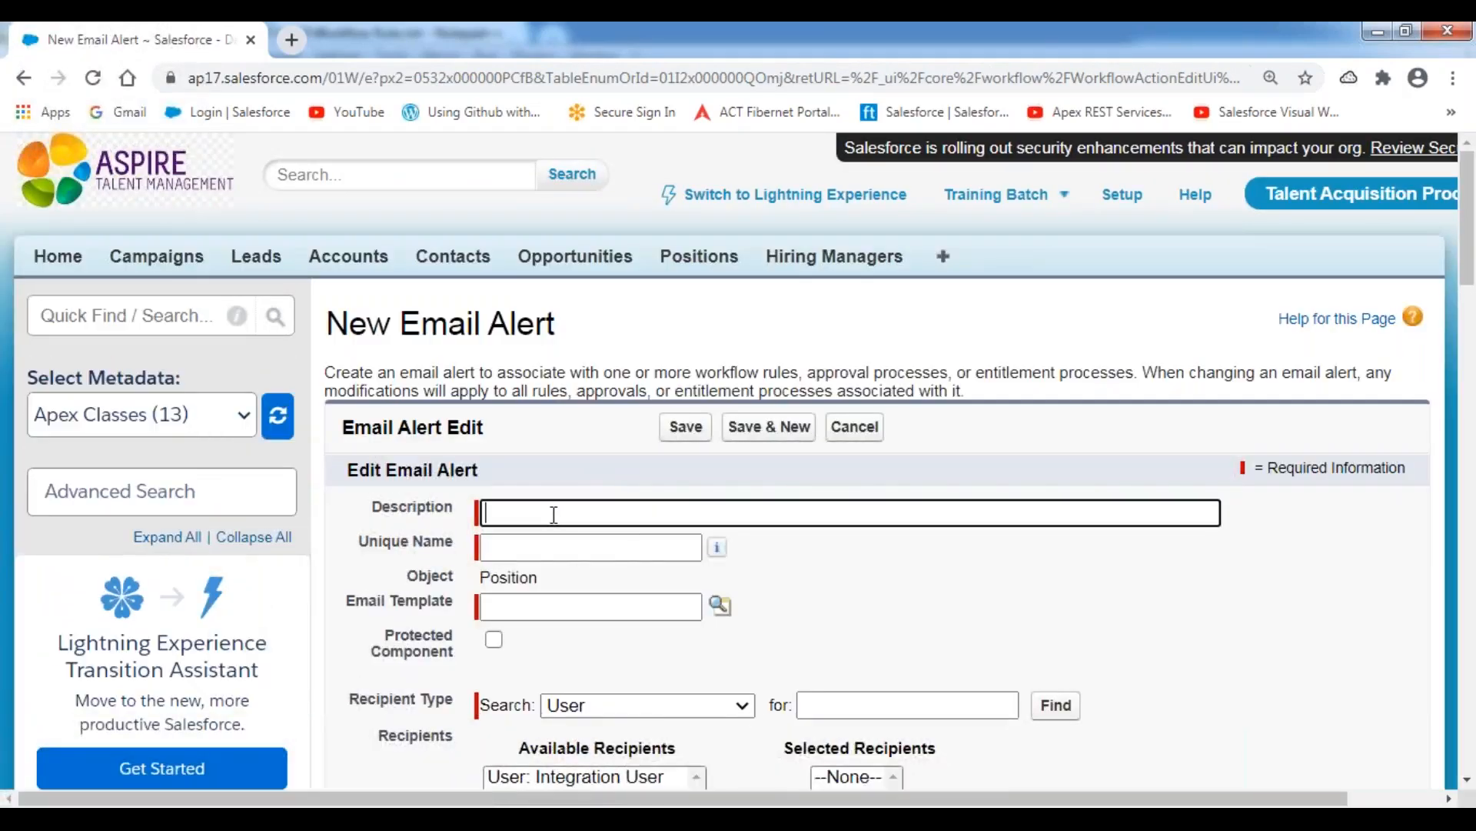
{"action": "left_click", "coordinate": [554, 514]}
{"action": "type", "text": "Forsys Reminder : 10 Days Before Milestone Date"}
{"action": "left_click", "coordinate": [658, 510]}
{"action": "key", "text": "BackSpace"}
{"action": "left_click", "coordinate": [600, 466]}
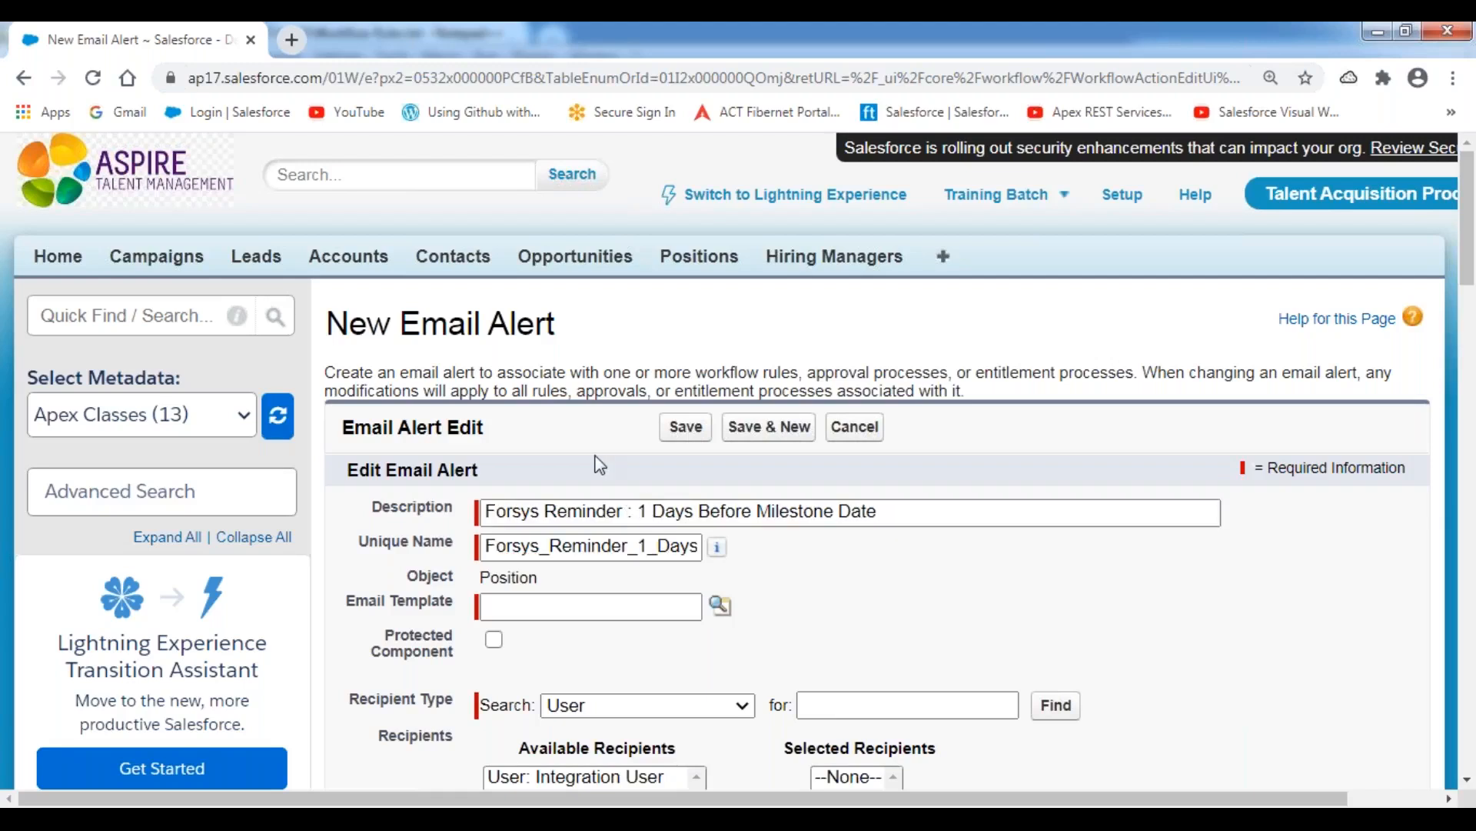
Look up and assign New Position Requirement Assignment Notification Template as the 1-day reminder's email template.
{"action": "scroll", "coordinate": [596, 455], "scroll_direction": "down", "scroll_amount": 4}
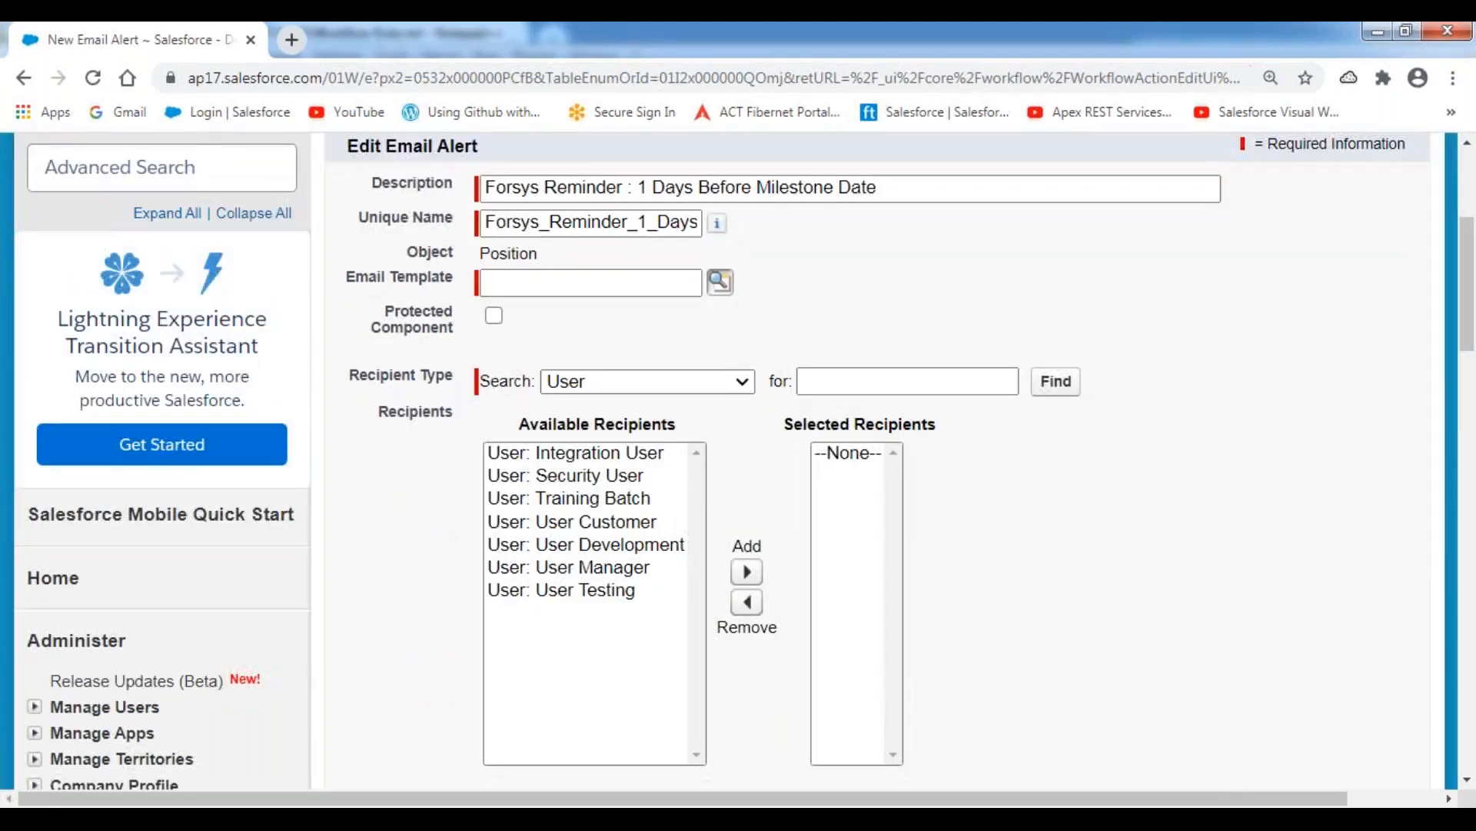
{"action": "left_click", "coordinate": [719, 282]}
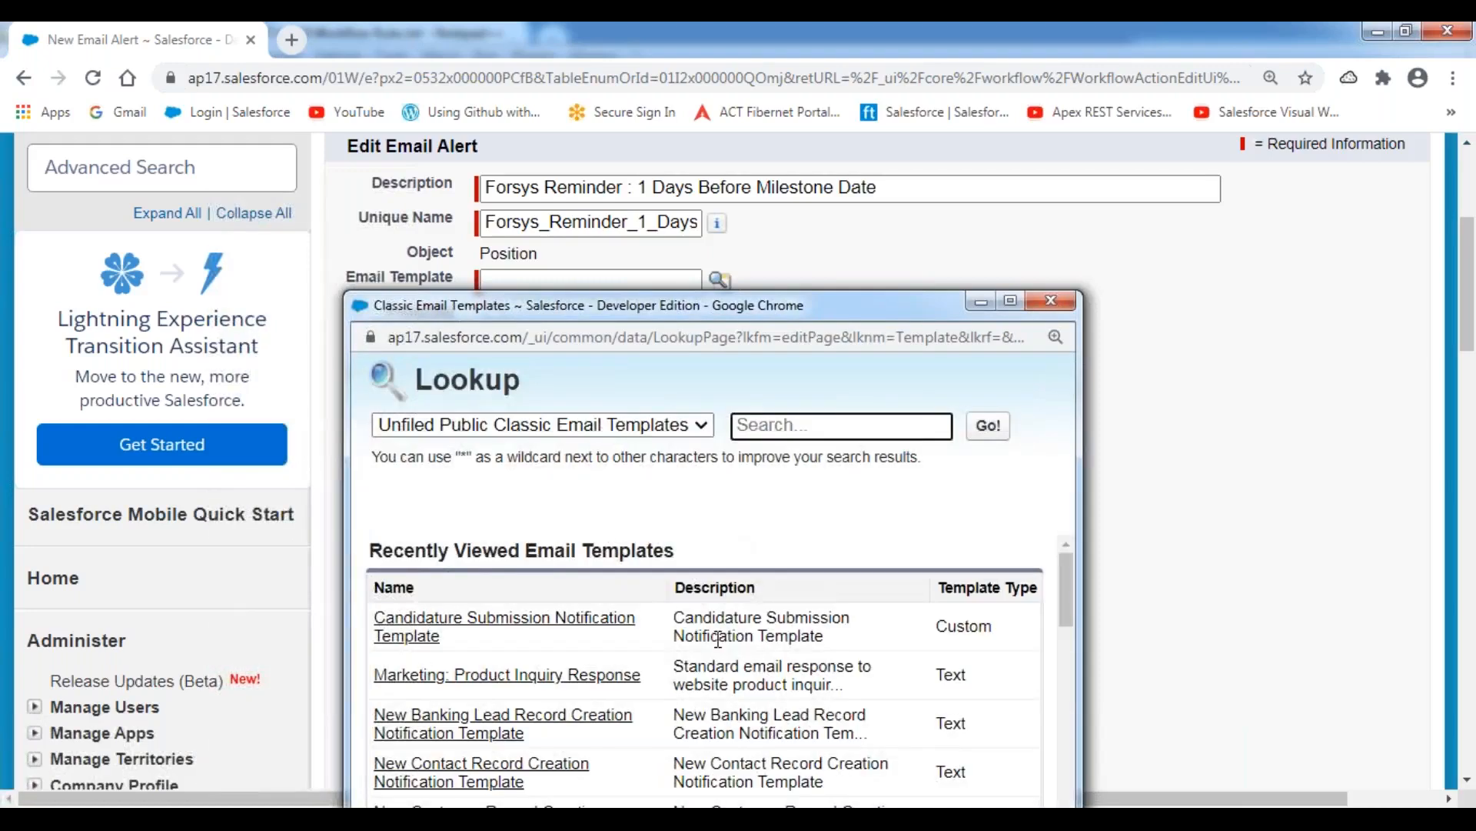
{"action": "scroll", "coordinate": [723, 636], "scroll_direction": "down", "scroll_amount": 4}
{"action": "left_click", "coordinate": [474, 701]}
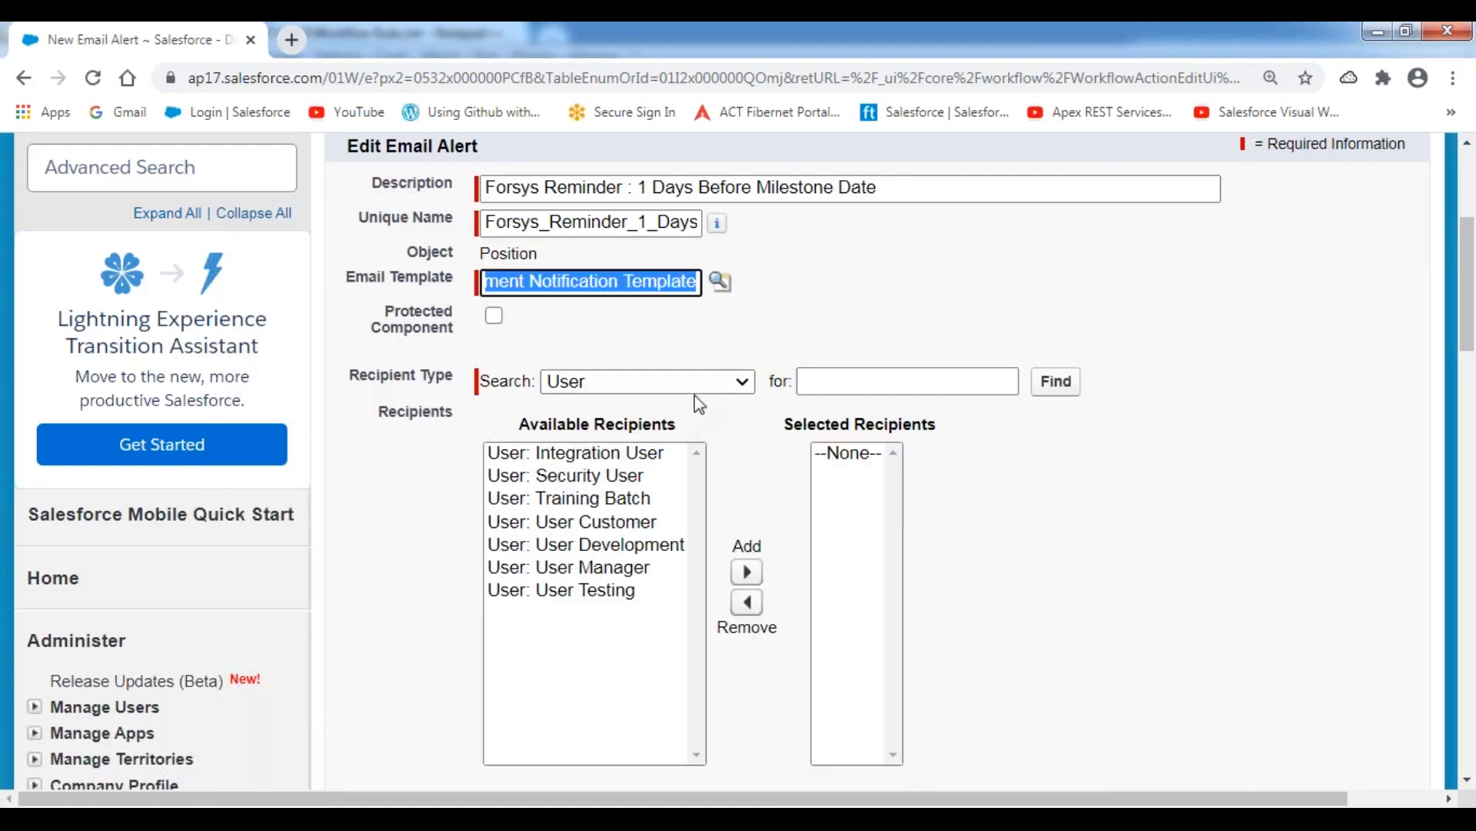
Set the 1-day reminder's recipient type to Email Field and add HR Email ID to the selected recipients.
{"action": "left_click", "coordinate": [695, 385]}
{"action": "left_click", "coordinate": [626, 474]}
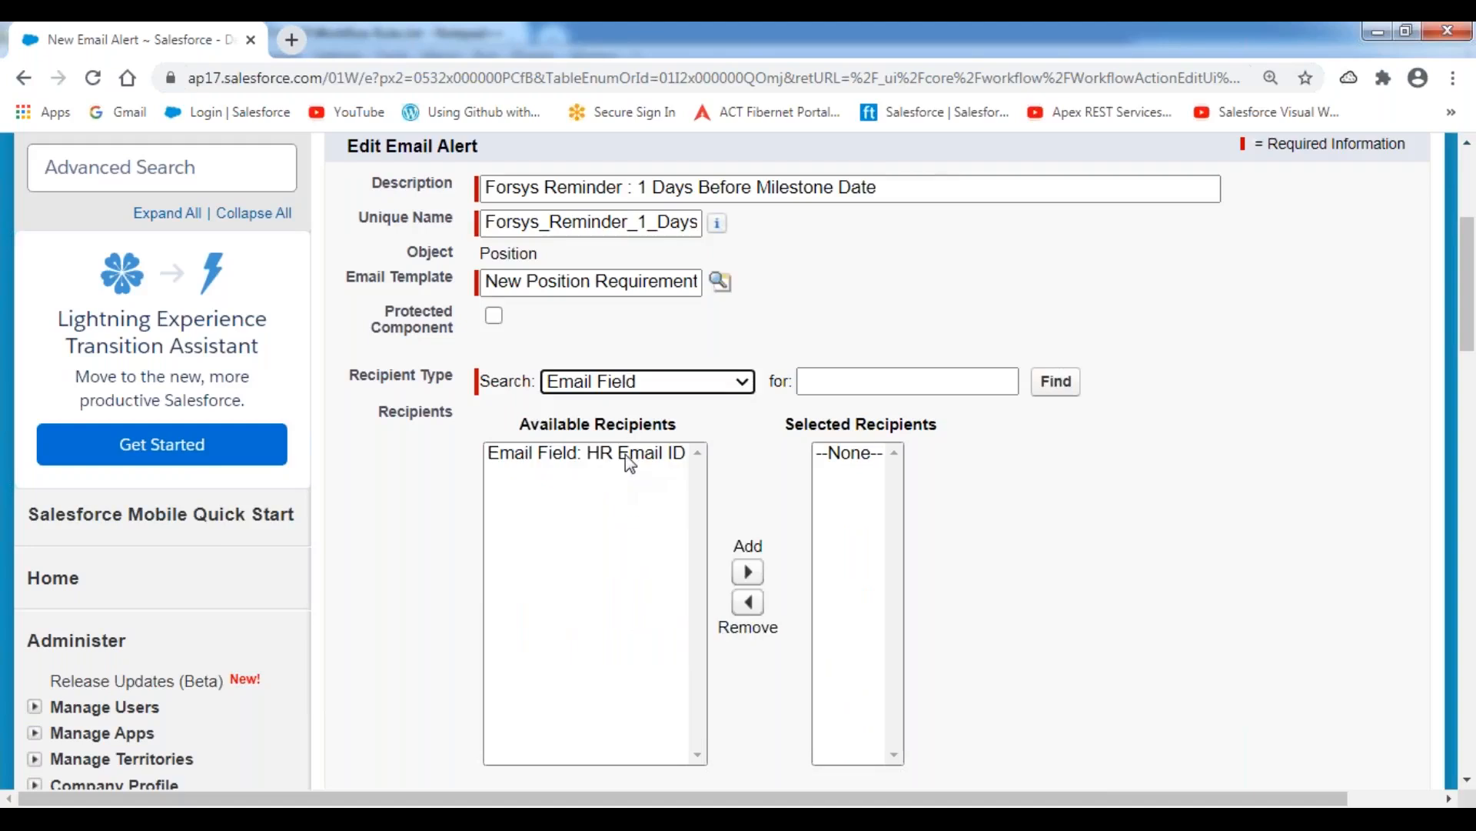
{"action": "left_click", "coordinate": [625, 454]}
{"action": "left_click", "coordinate": [747, 572]}
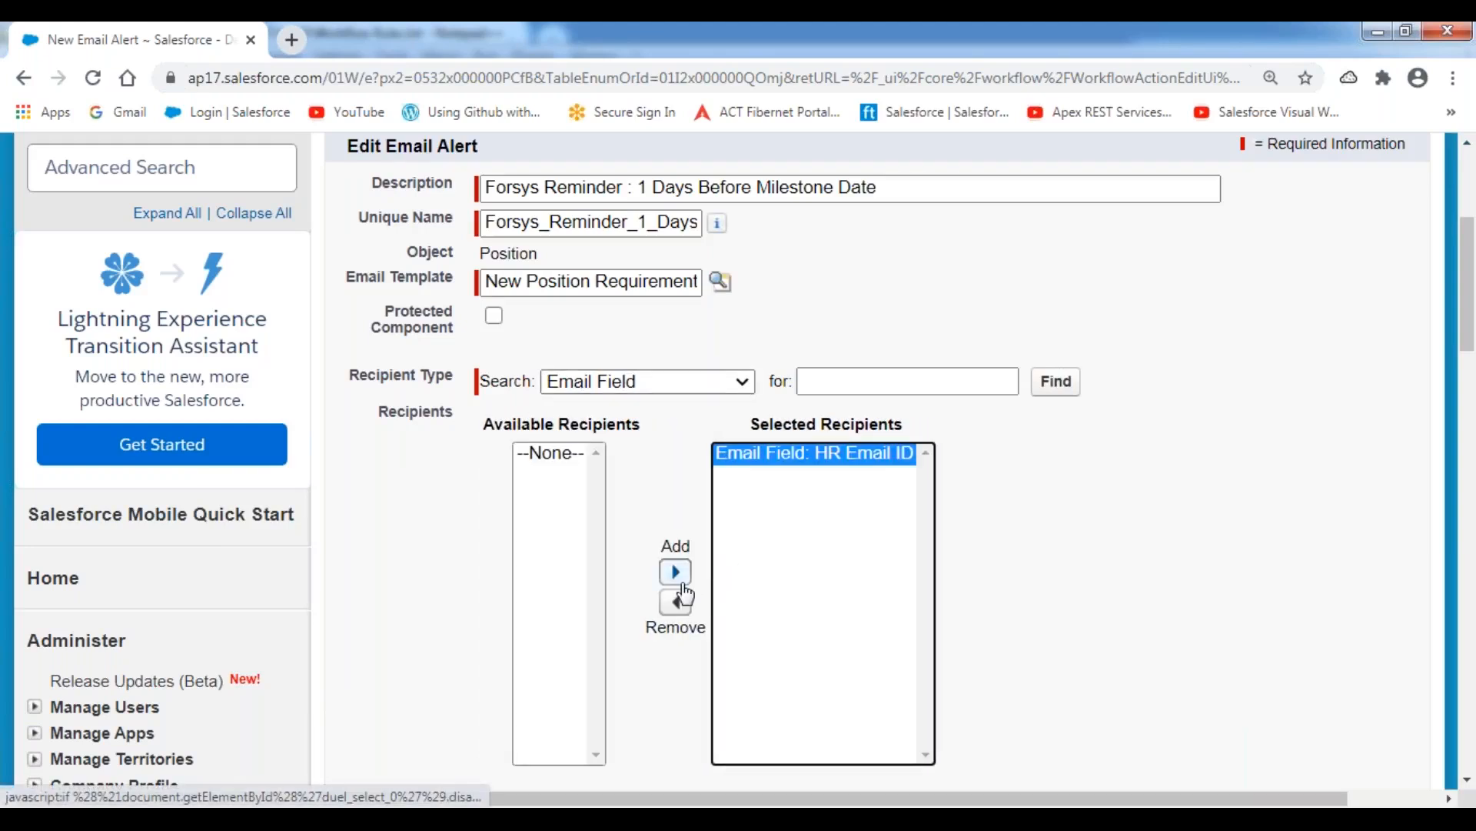
Enter the extra recipient's e-mail address as an additional email and save the 1-day reminder alert.
{"action": "scroll", "coordinate": [687, 595], "scroll_direction": "down", "scroll_amount": 4}
{"action": "left_click", "coordinate": [561, 551]}
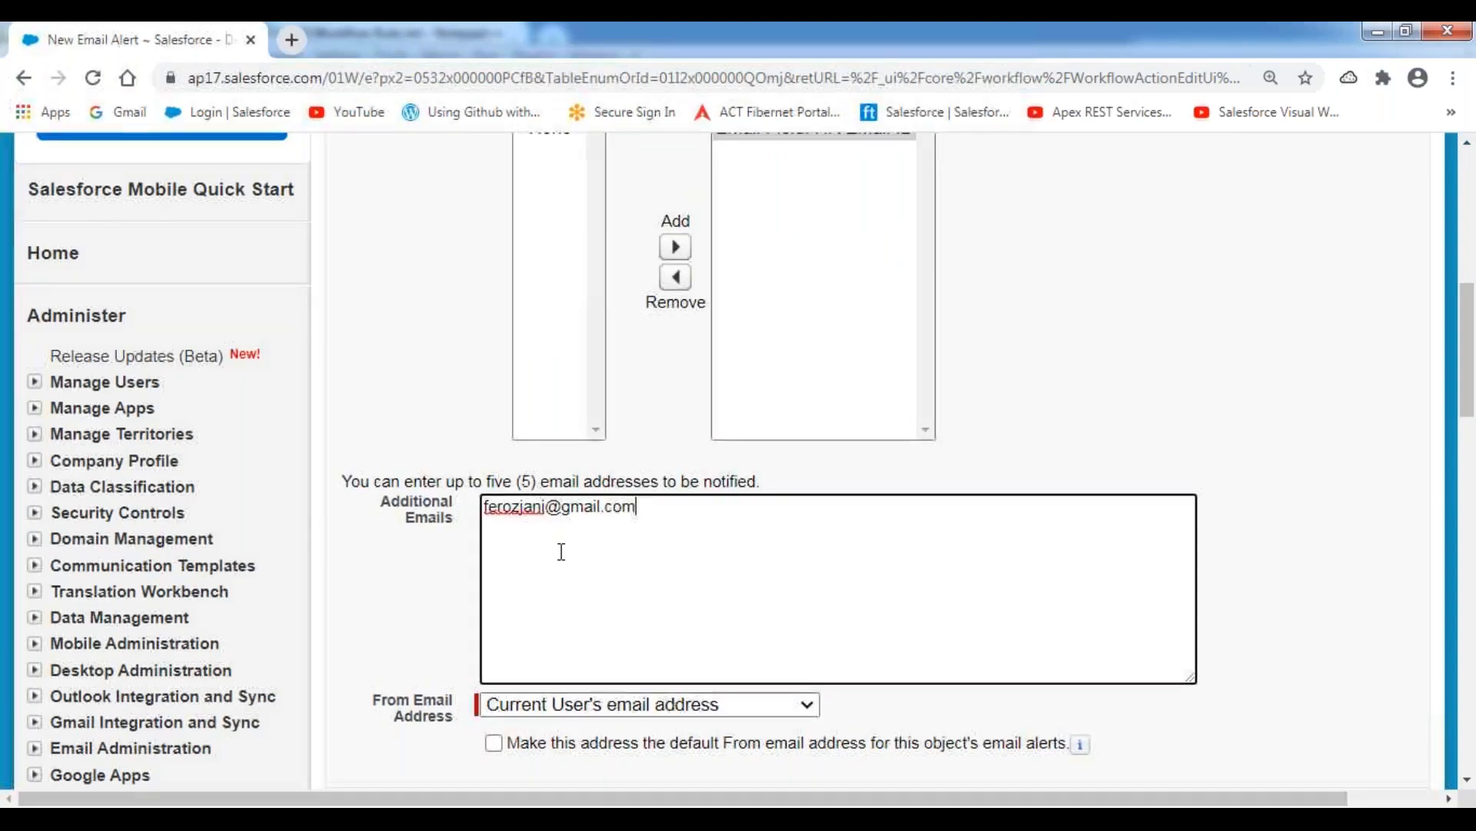
{"action": "scroll", "coordinate": [562, 551], "scroll_direction": "down", "scroll_amount": 4}
{"action": "left_click", "coordinate": [692, 487]}
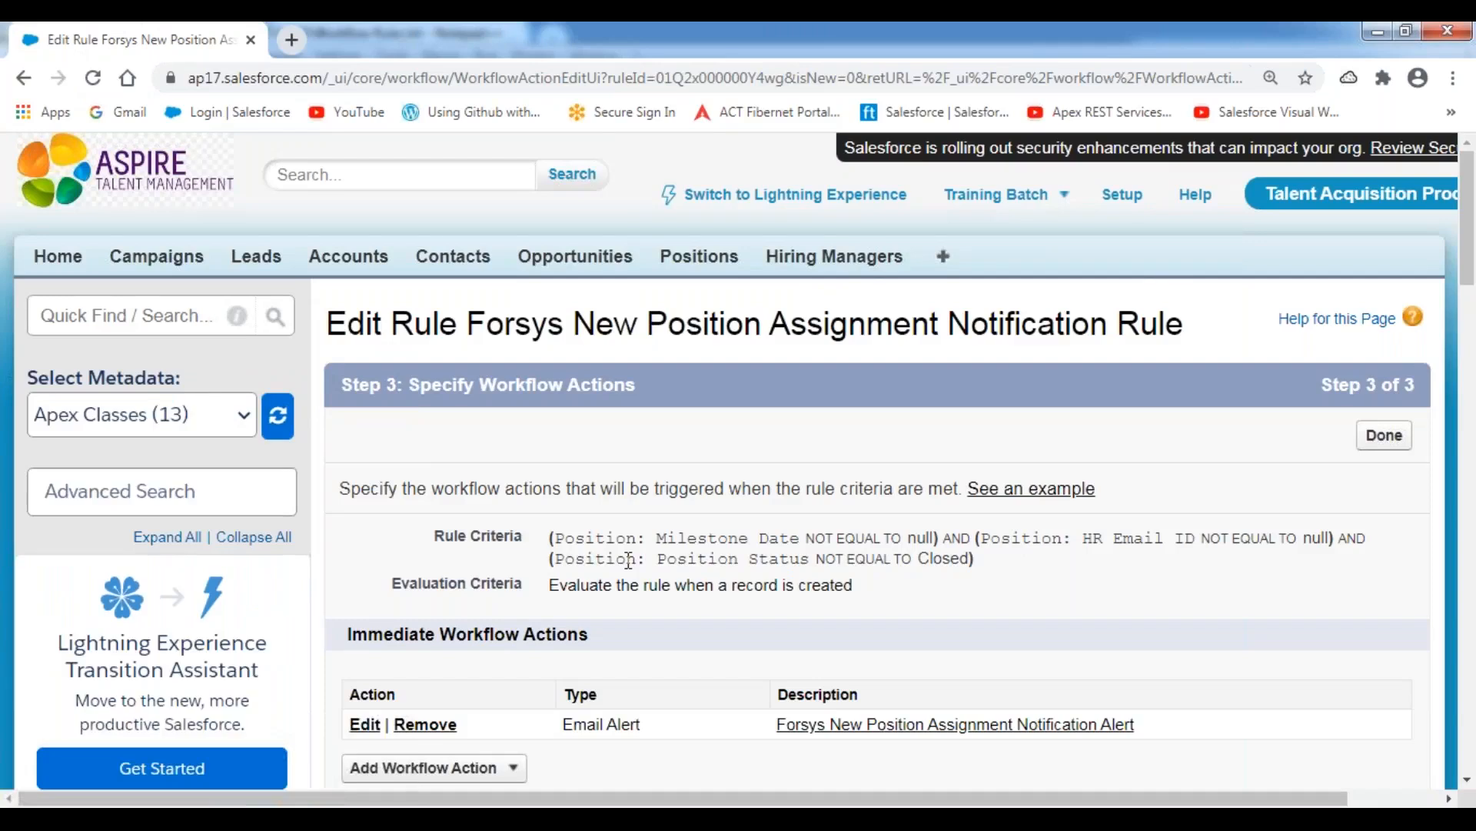
Start a new email alert for the 0 Days After Milestone Date trigger.
{"action": "scroll", "coordinate": [629, 560], "scroll_direction": "down", "scroll_amount": 10}
{"action": "scroll", "coordinate": [538, 462], "scroll_direction": "down", "scroll_amount": 5}
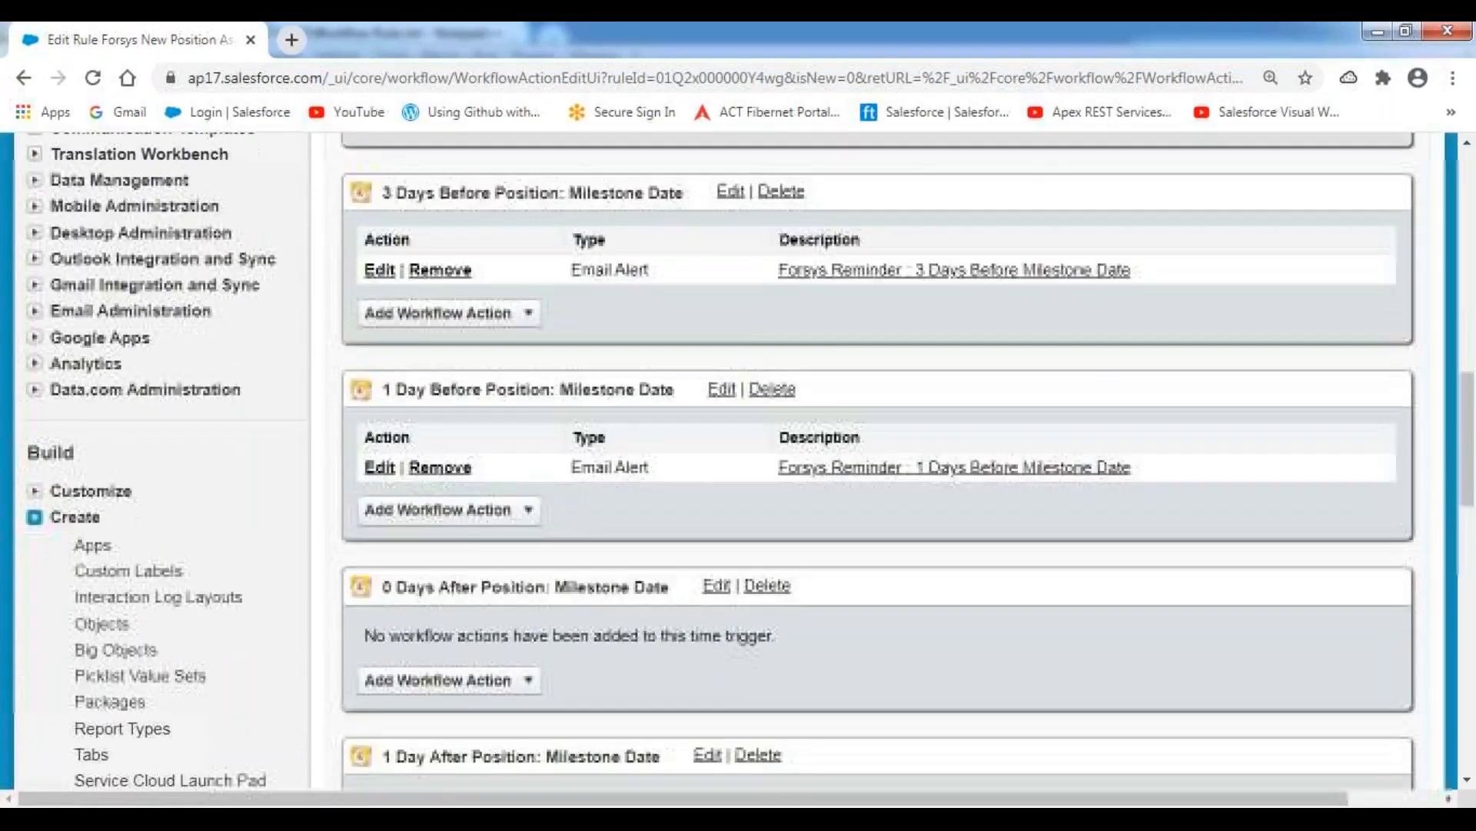
{"action": "left_click_drag", "start_coordinate": [383, 485], "coordinate": [613, 484]}
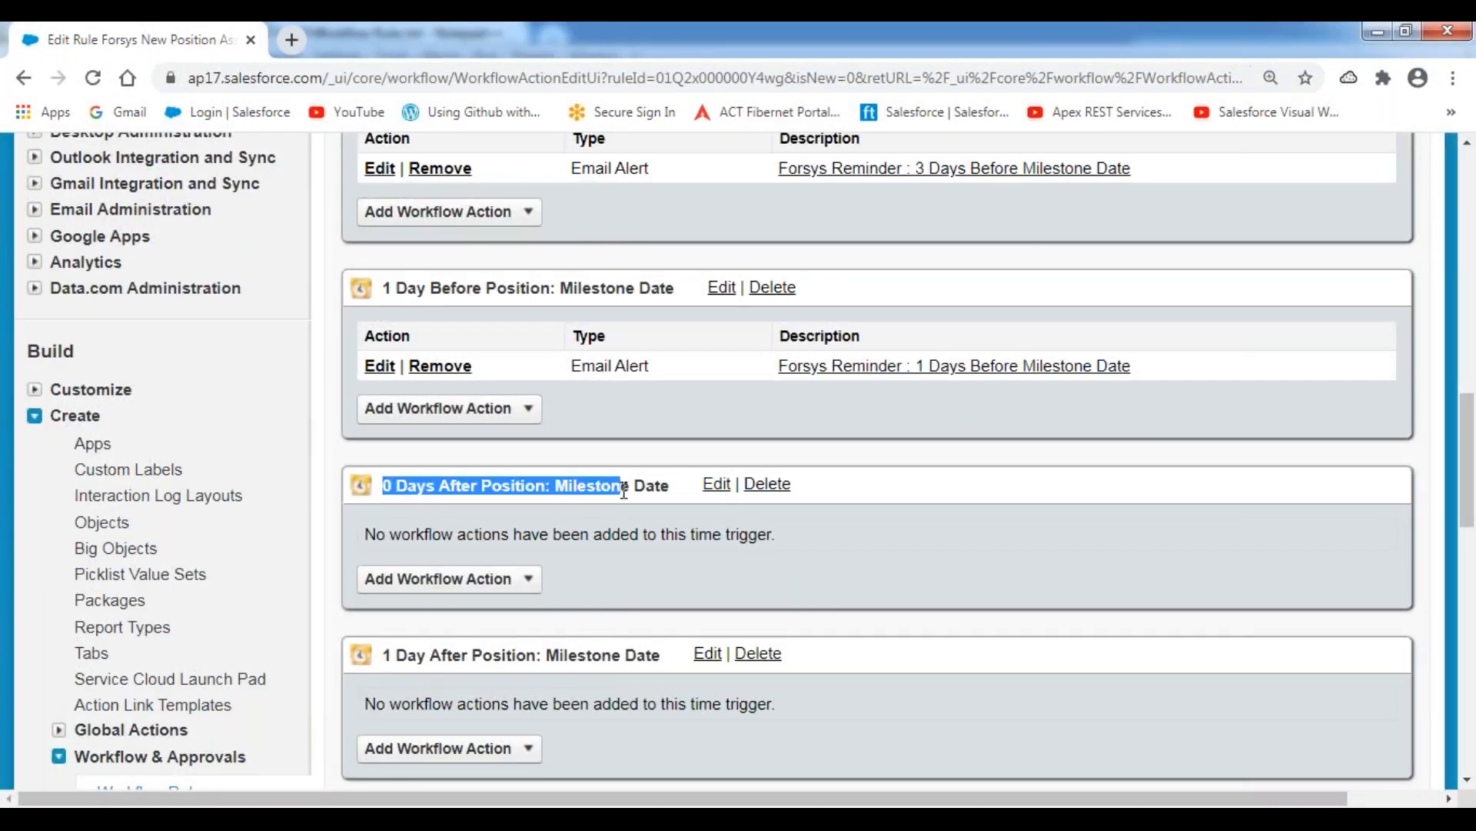
{"action": "left_click", "coordinate": [529, 583]}
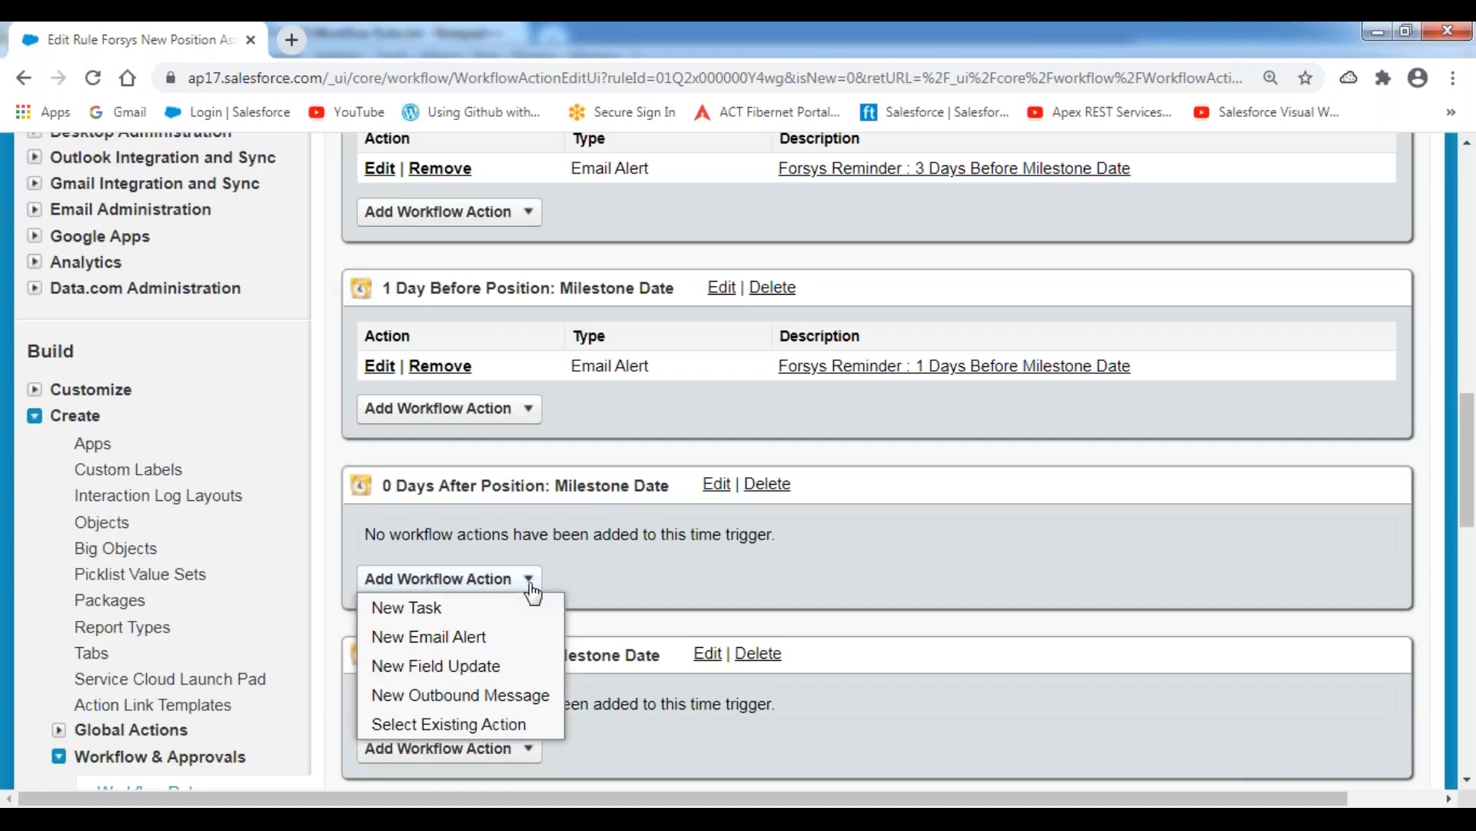
{"action": "left_click", "coordinate": [448, 643]}
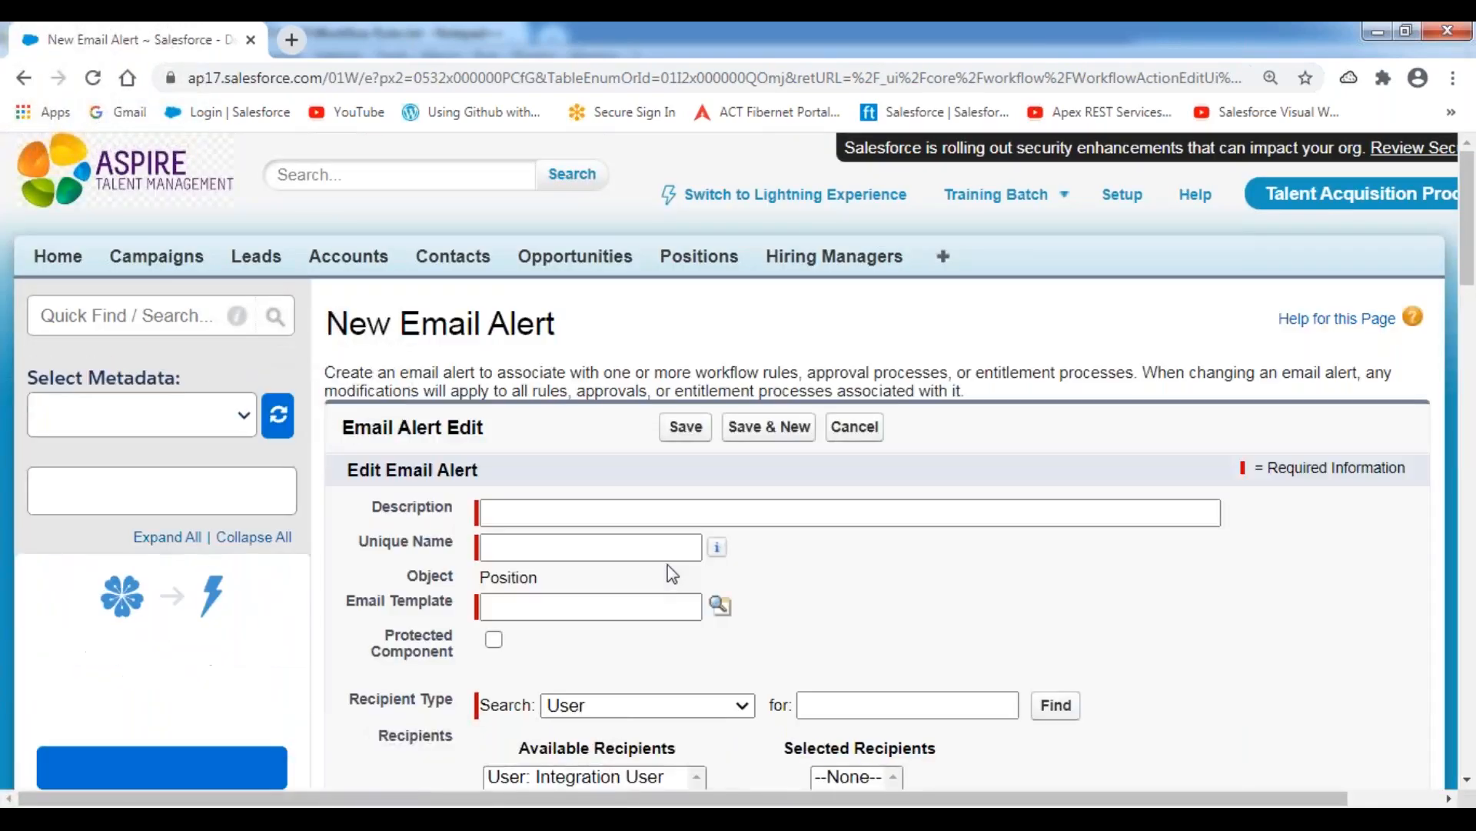
Describe the new email alert as "Forsys Reminder : 0 Days Before Milestone Date" and let its unique name fill in.
{"action": "scroll", "coordinate": [667, 565], "scroll_direction": "down", "scroll_amount": 3}
{"action": "left_click", "coordinate": [536, 297]}
{"action": "type", "text": "Forsys Reminder : 10 Days Before Milestone Date"}
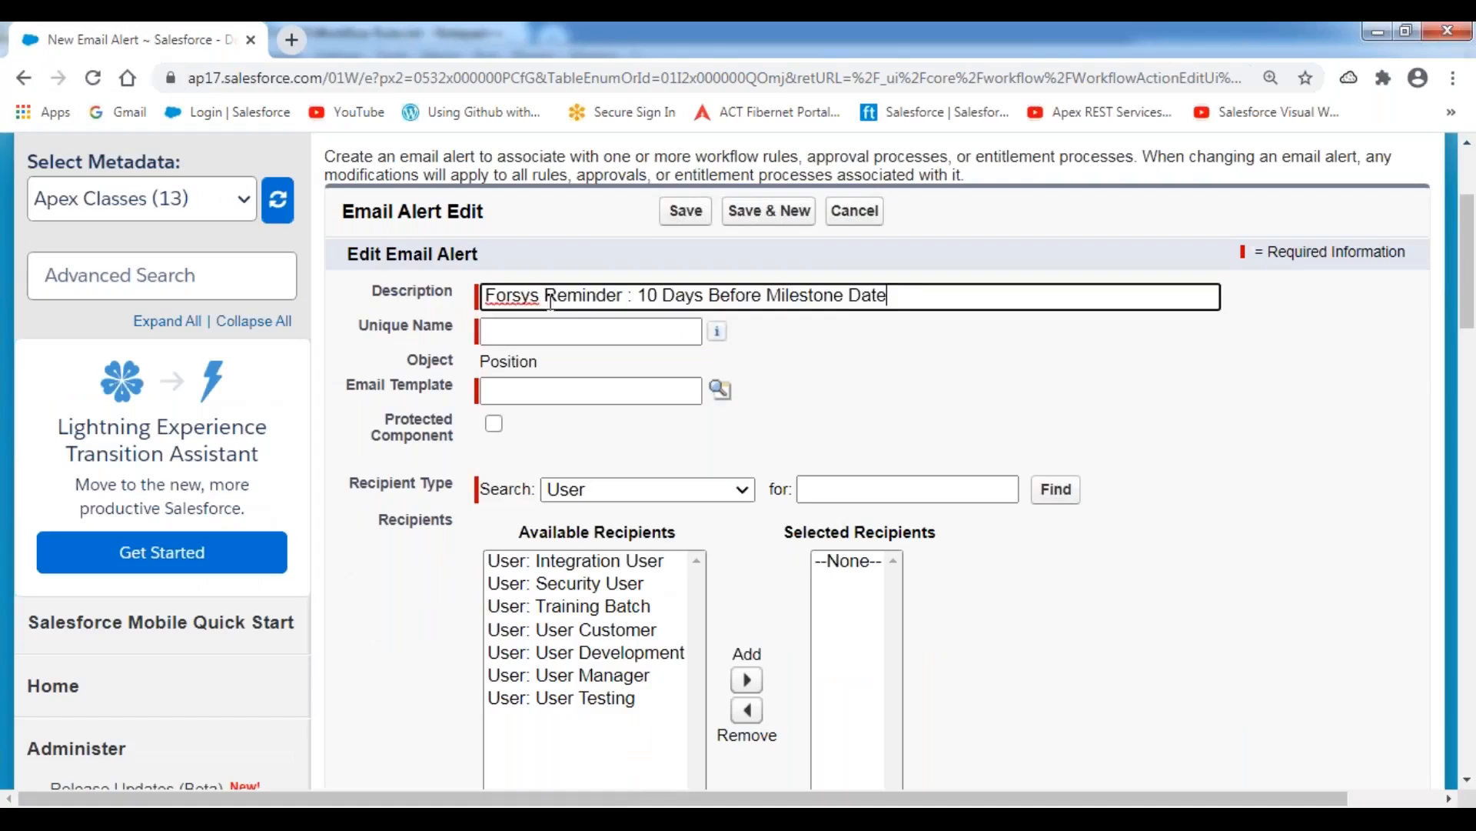
{"action": "left_click", "coordinate": [661, 295]}
{"action": "key", "text": "BackSpace"}
{"action": "key", "text": "BackSpace"}
{"action": "type", "text": "0"}
{"action": "left_click", "coordinate": [959, 405]}
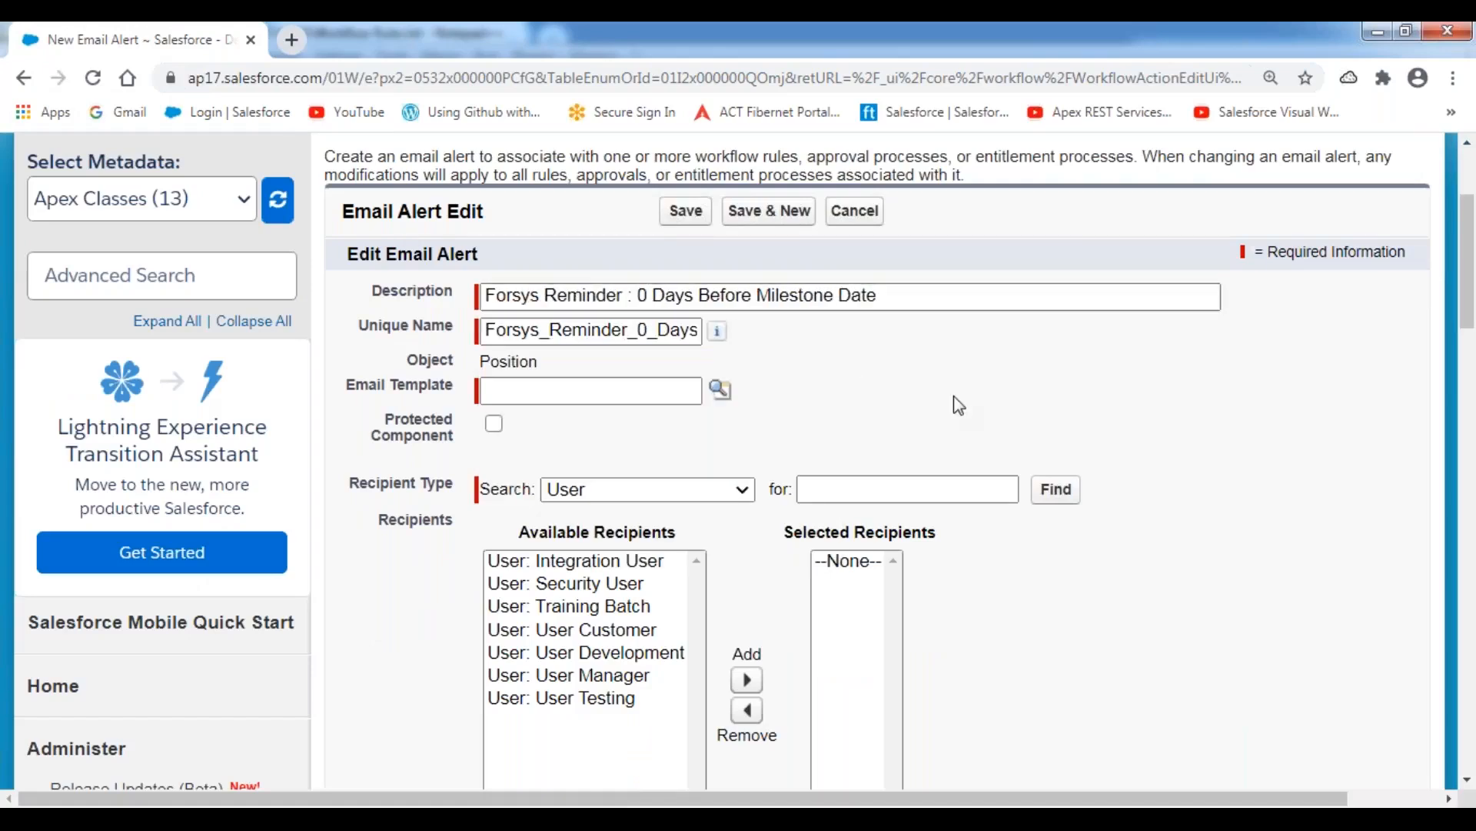
Look up and assign New Position Requirement Assignment Notification Template as the 0-day reminder's email template.
{"action": "left_click", "coordinate": [721, 389]}
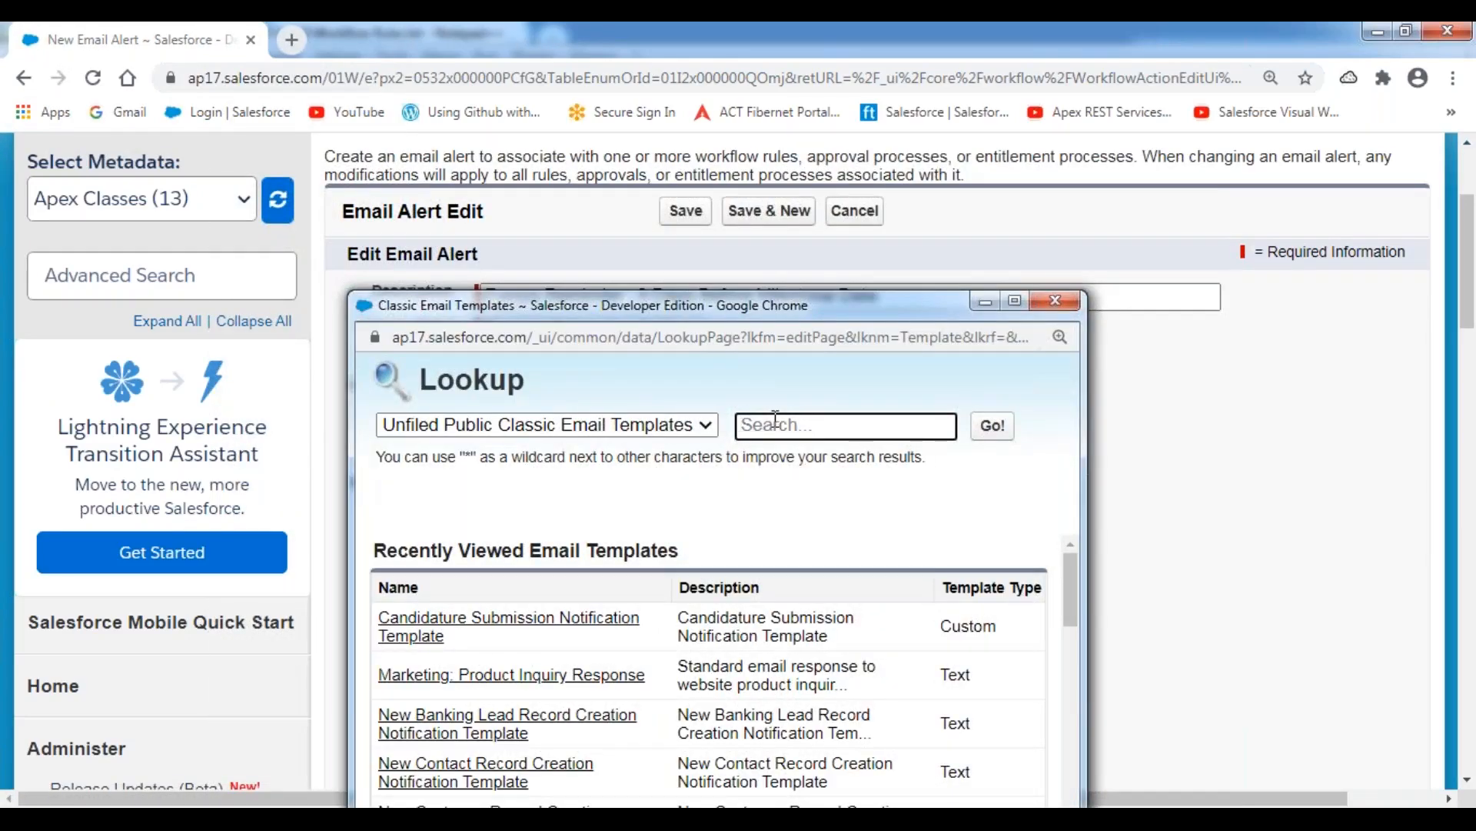
{"action": "scroll", "coordinate": [652, 594], "scroll_direction": "down", "scroll_amount": 5}
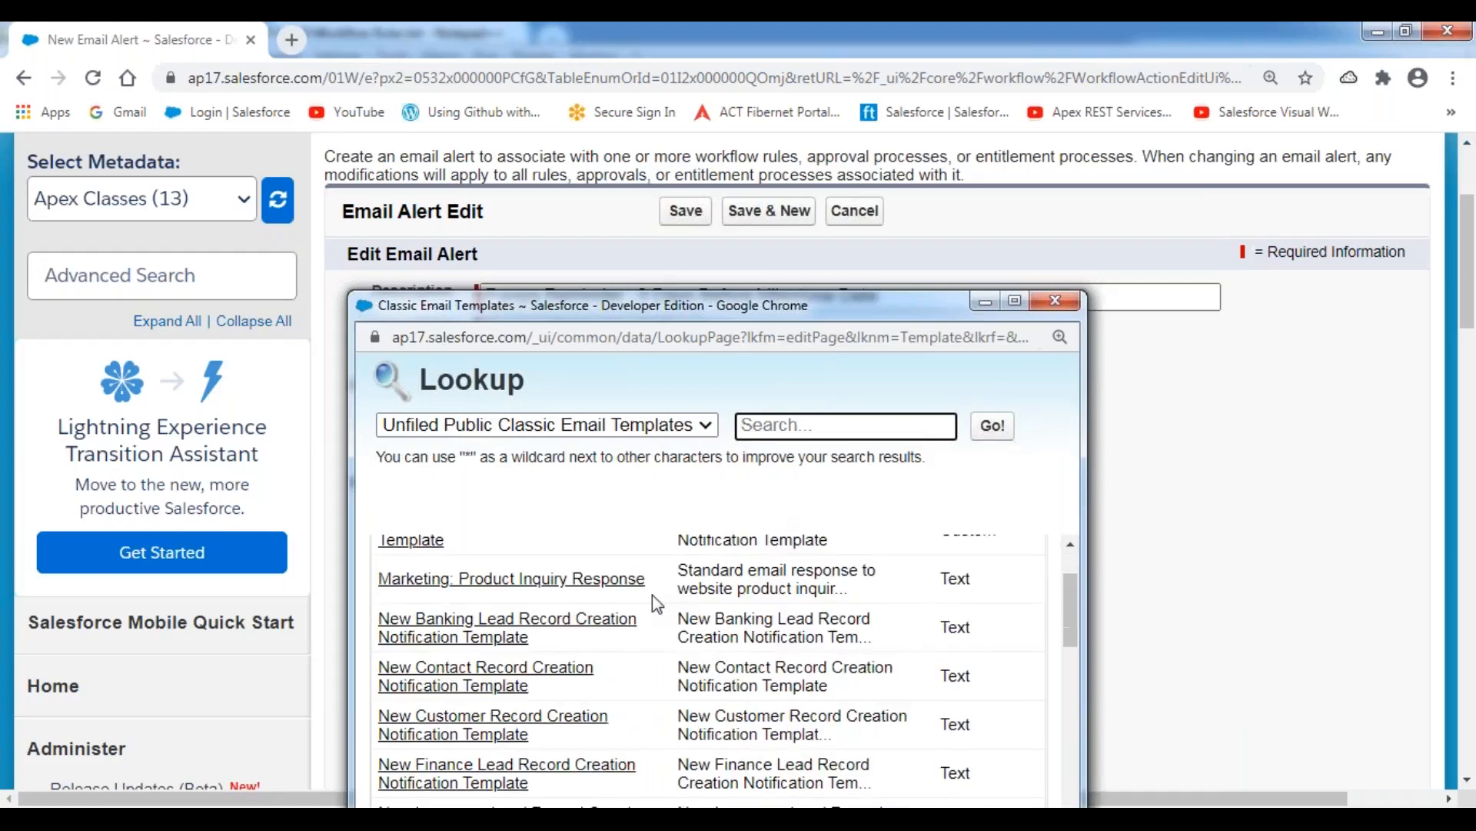
{"action": "left_click", "coordinate": [511, 590]}
Set the 0-day reminder's recipient type to Email Field and add HR Email ID to the selected recipients.
{"action": "left_click", "coordinate": [695, 491]}
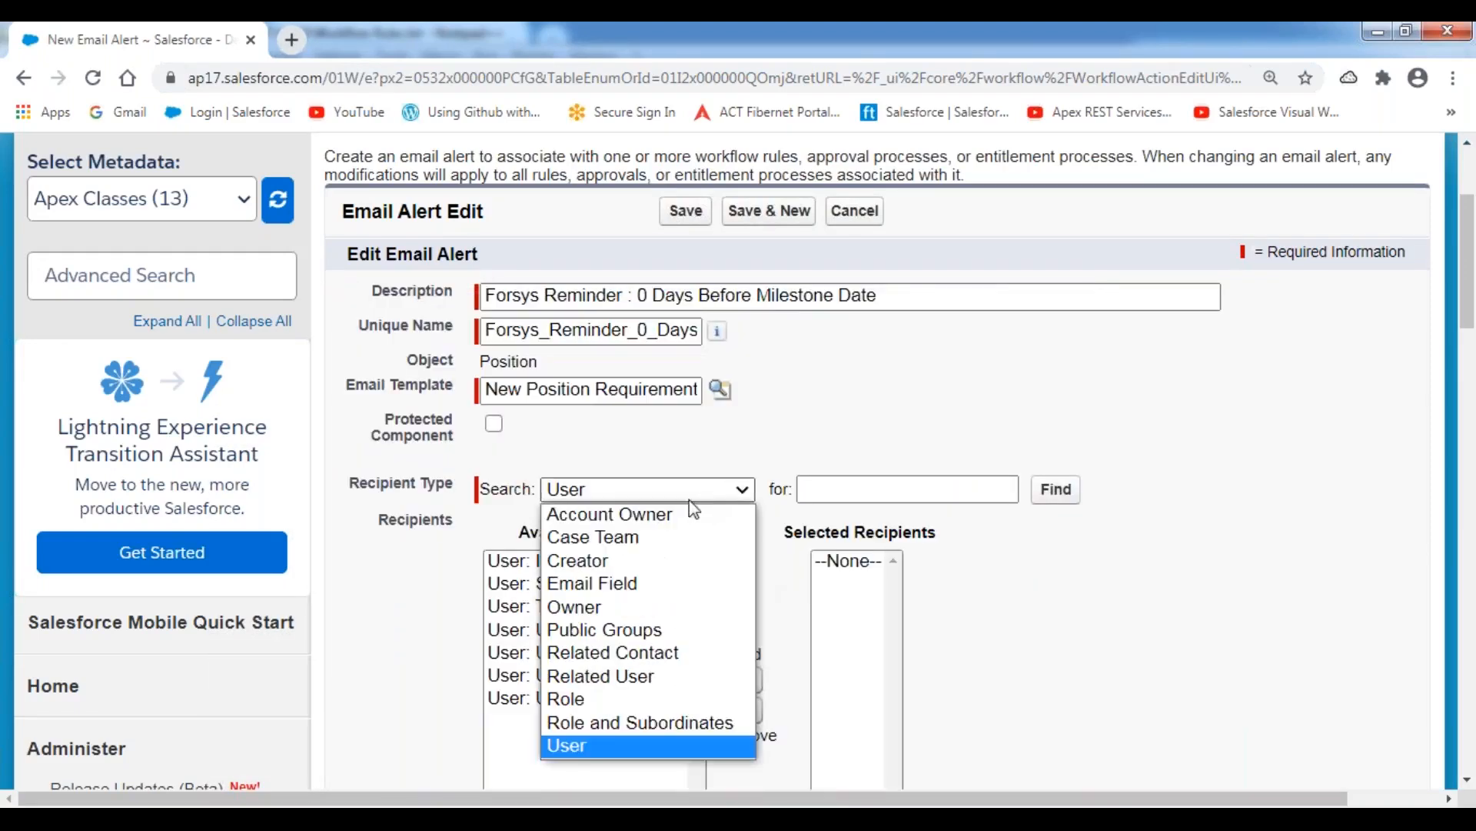
{"action": "left_click", "coordinate": [619, 577]}
{"action": "left_click", "coordinate": [624, 578]}
{"action": "scroll", "coordinate": [624, 578], "scroll_direction": "down", "scroll_amount": 1}
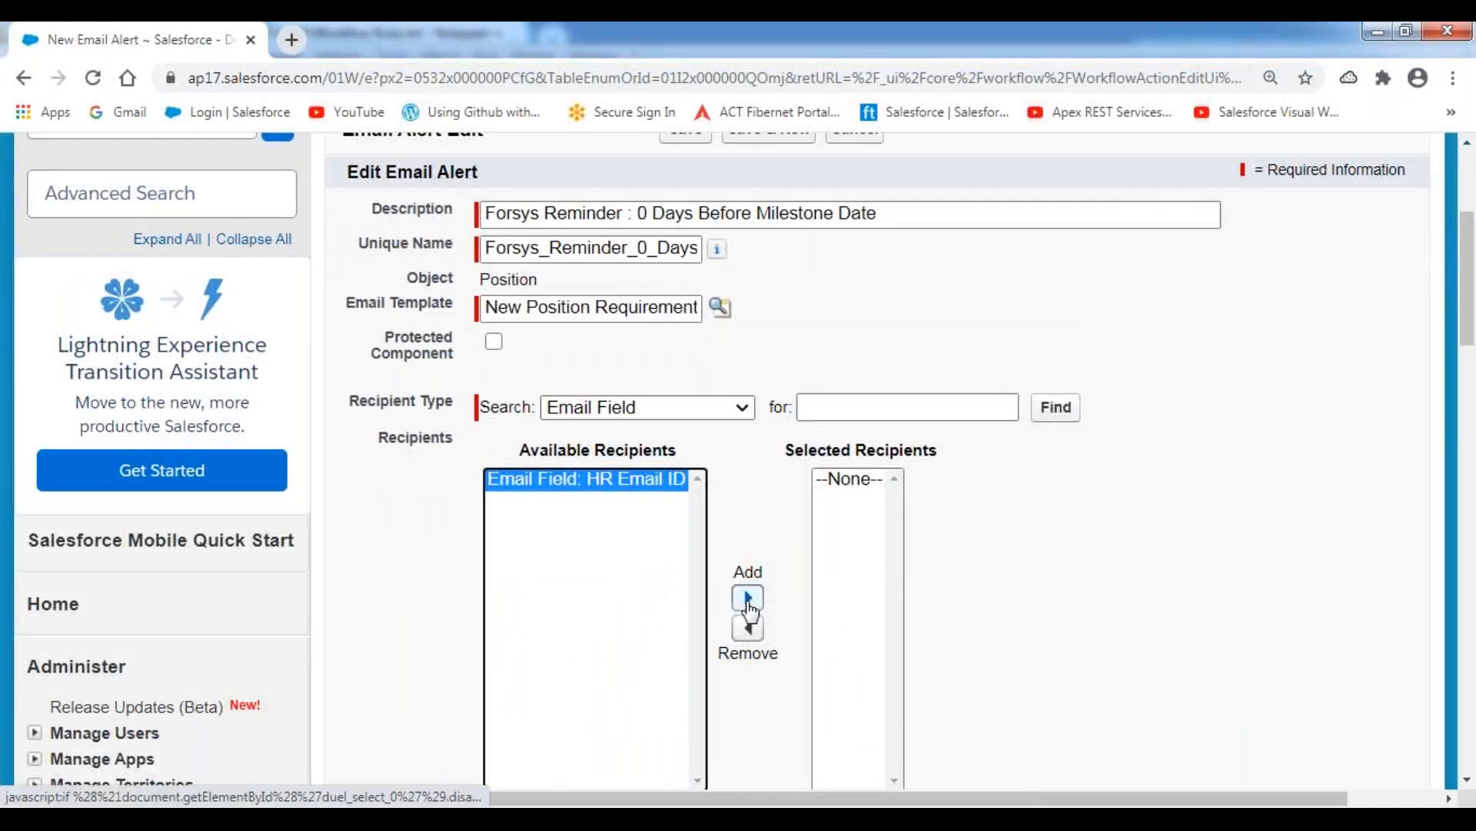
{"action": "left_click", "coordinate": [749, 598]}
Enter the extra recipient's e-mail address as an additional email and save the 0-day reminder alert.
{"action": "scroll", "coordinate": [760, 518], "scroll_direction": "down", "scroll_amount": 1}
{"action": "scroll", "coordinate": [760, 518], "scroll_direction": "down", "scroll_amount": 3}
{"action": "left_click", "coordinate": [561, 555]}
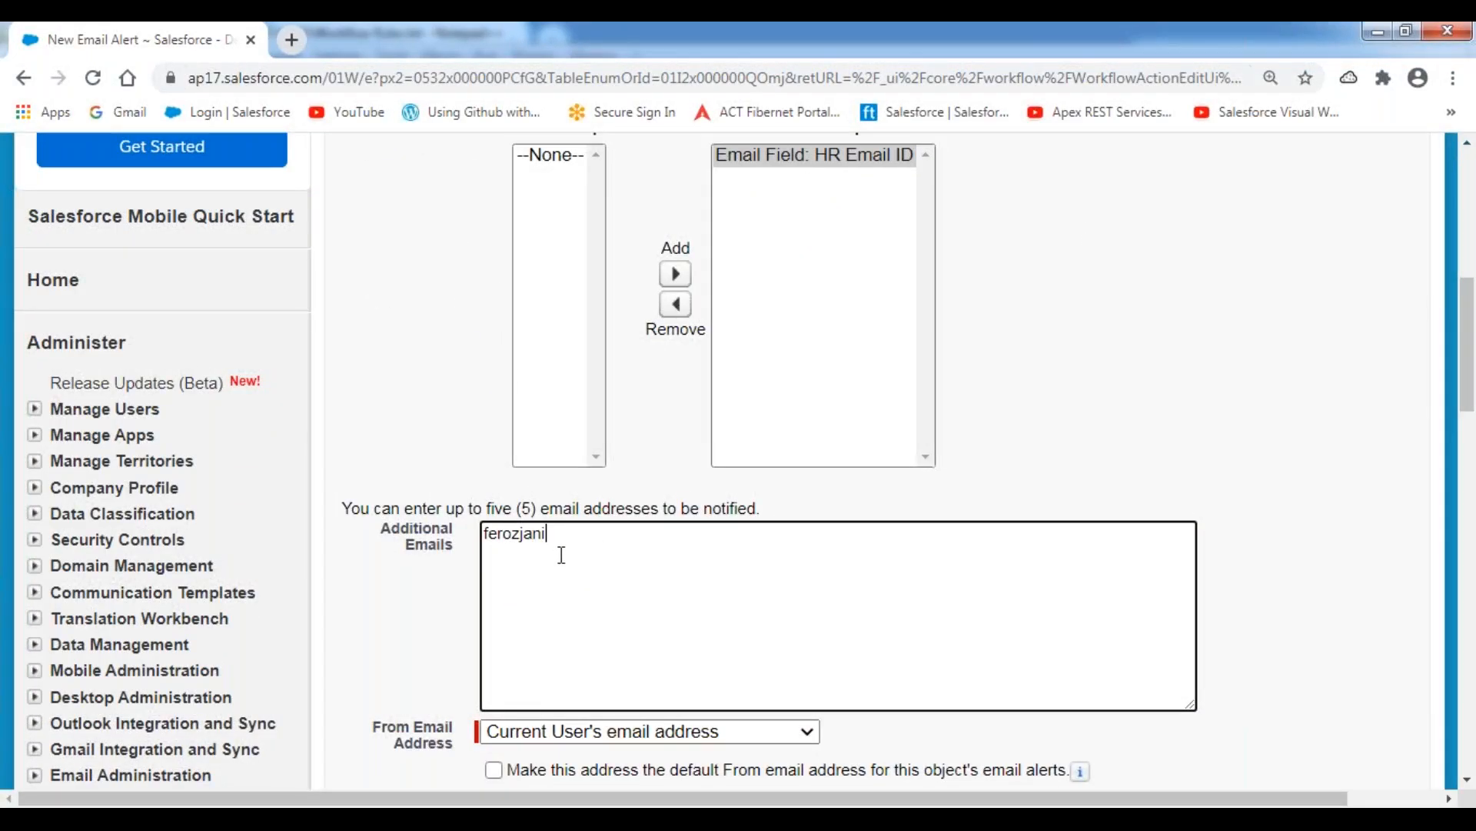
{"action": "left_click", "coordinate": [413, 450]}
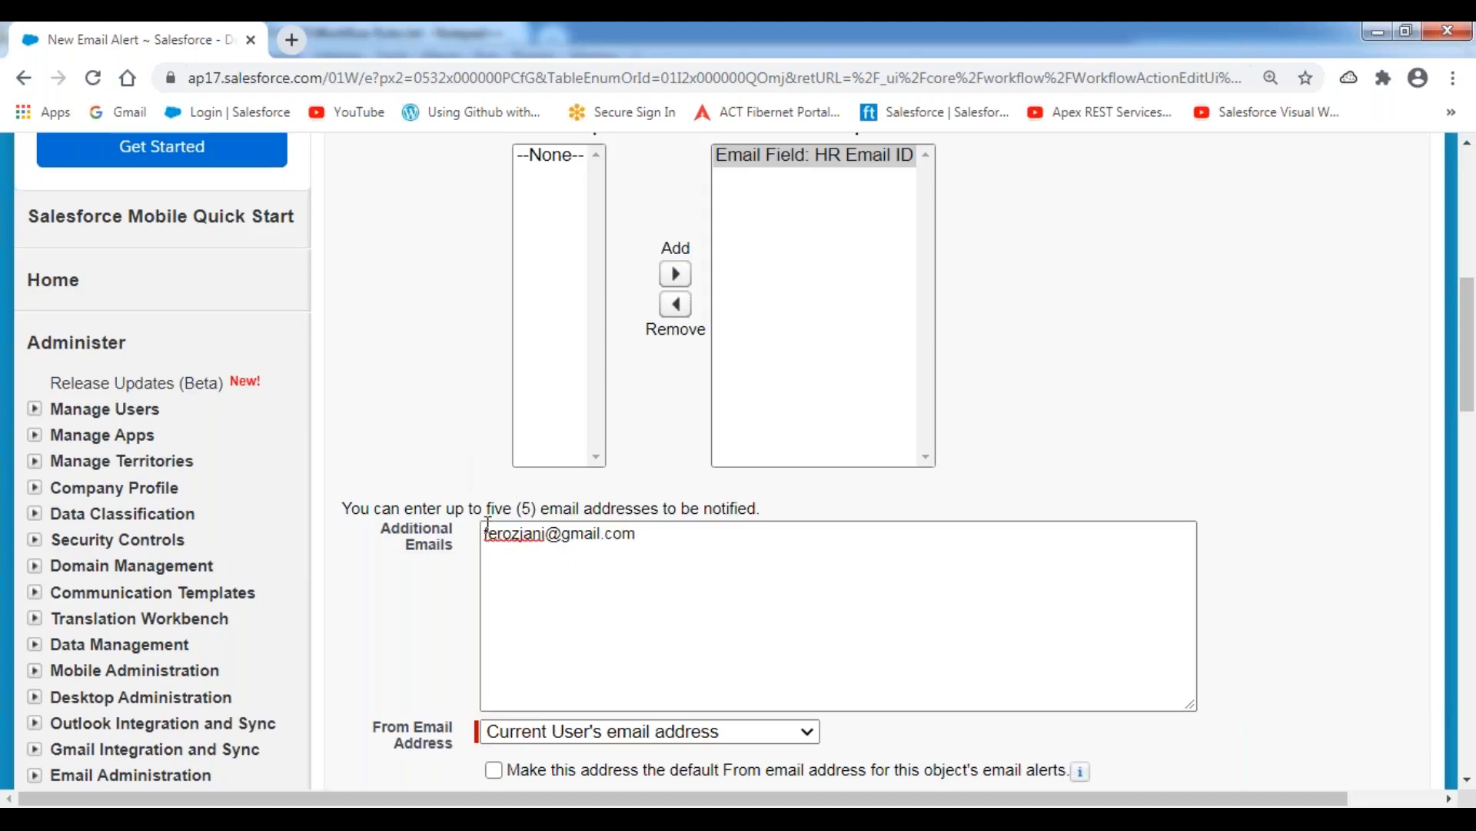
{"action": "scroll", "coordinate": [597, 573], "scroll_direction": "down", "scroll_amount": 3}
{"action": "left_click", "coordinate": [694, 621]}
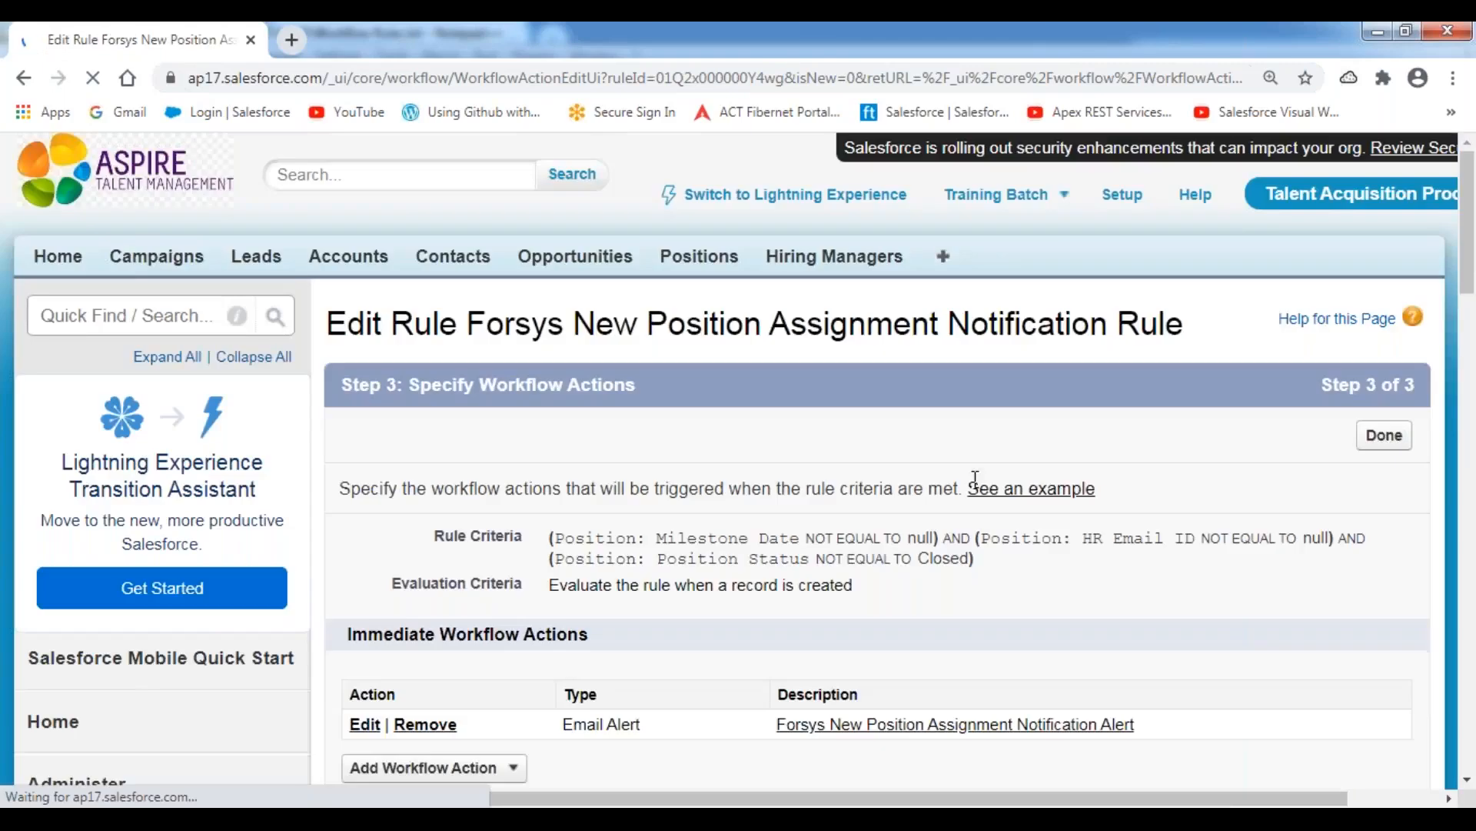
Find the 1 Day After Milestone Date trigger and check its planned action in the Workflow Rules notes in Notepad++.
{"action": "scroll", "coordinate": [700, 481], "scroll_direction": "down", "scroll_amount": 15}
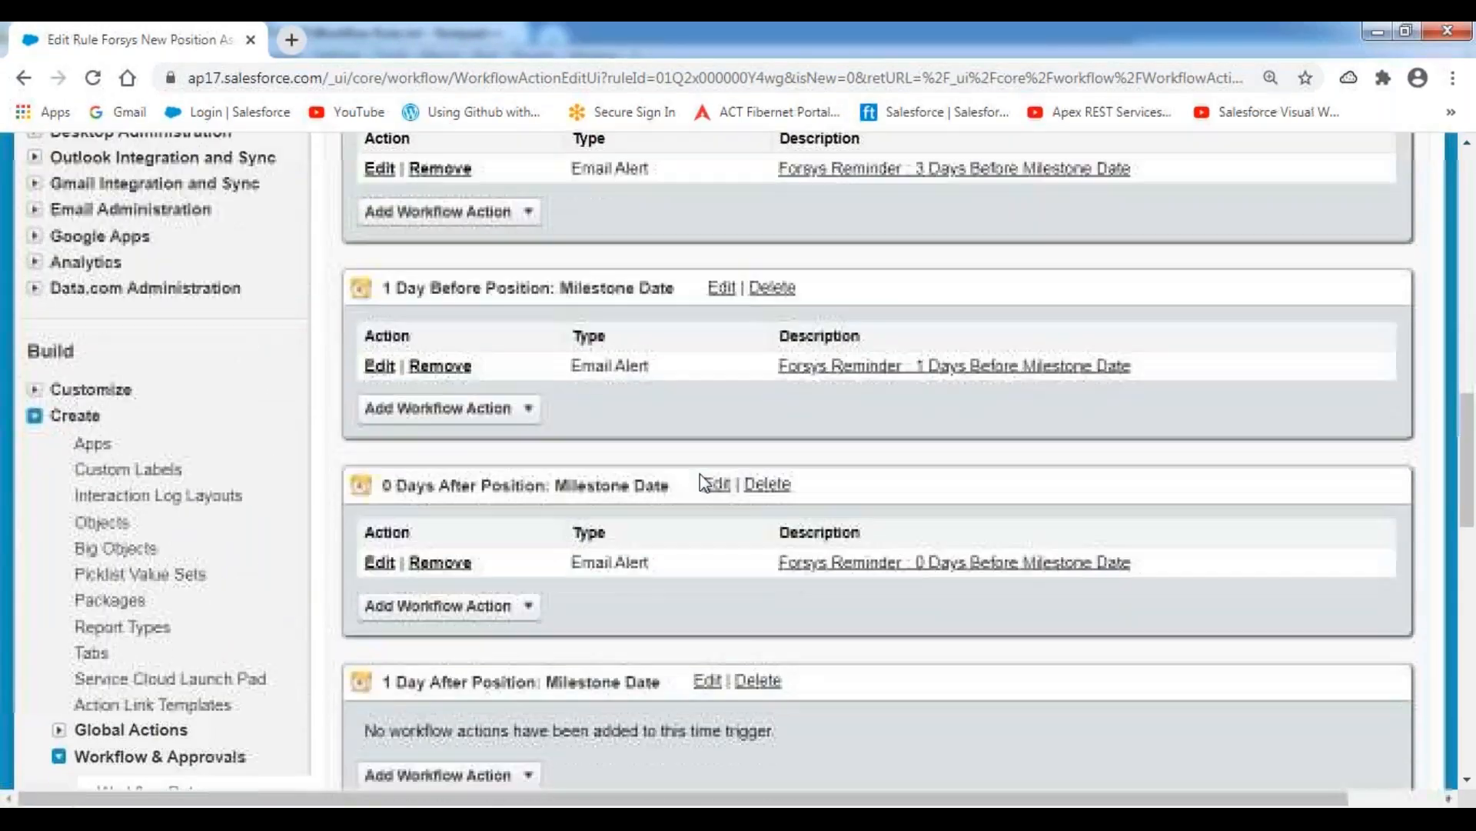
{"action": "scroll", "coordinate": [700, 474], "scroll_direction": "down", "scroll_amount": 4}
{"action": "left_click_drag", "start_coordinate": [382, 360], "coordinate": [664, 379]}
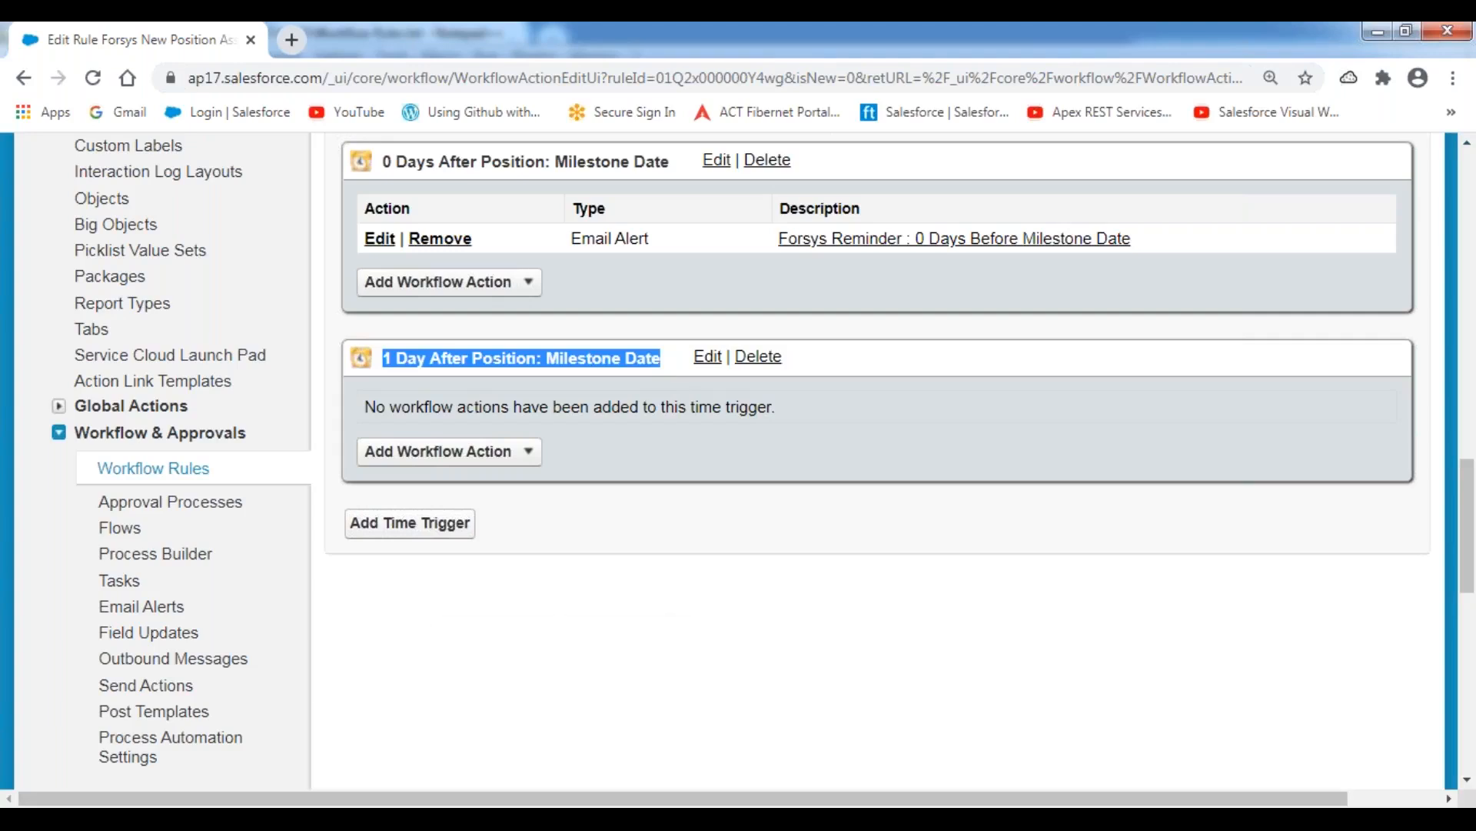
{"action": "left_click", "coordinate": [566, 817]}
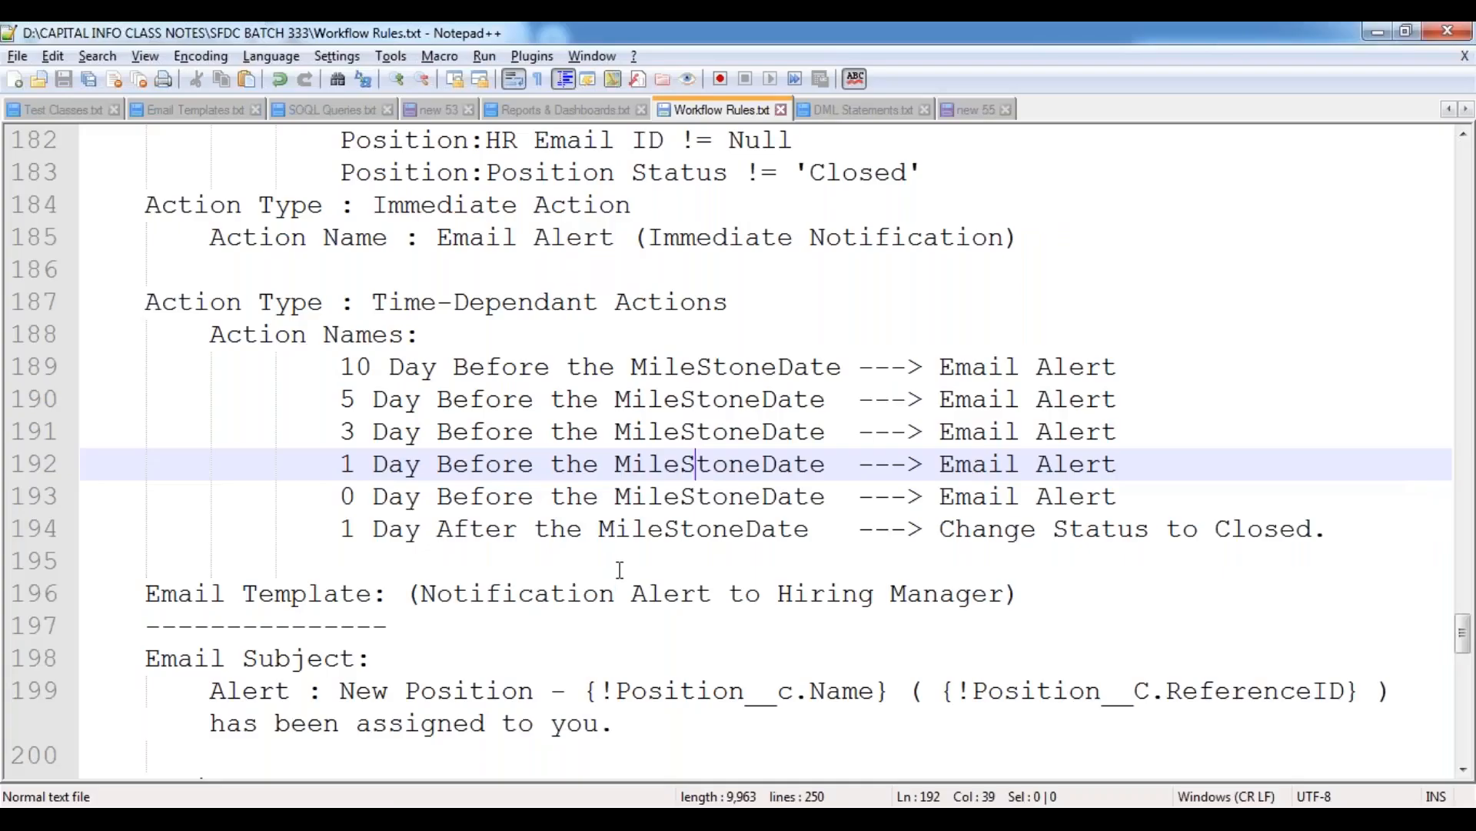
{"action": "scroll", "coordinate": [619, 569], "scroll_direction": "down", "scroll_amount": 1}
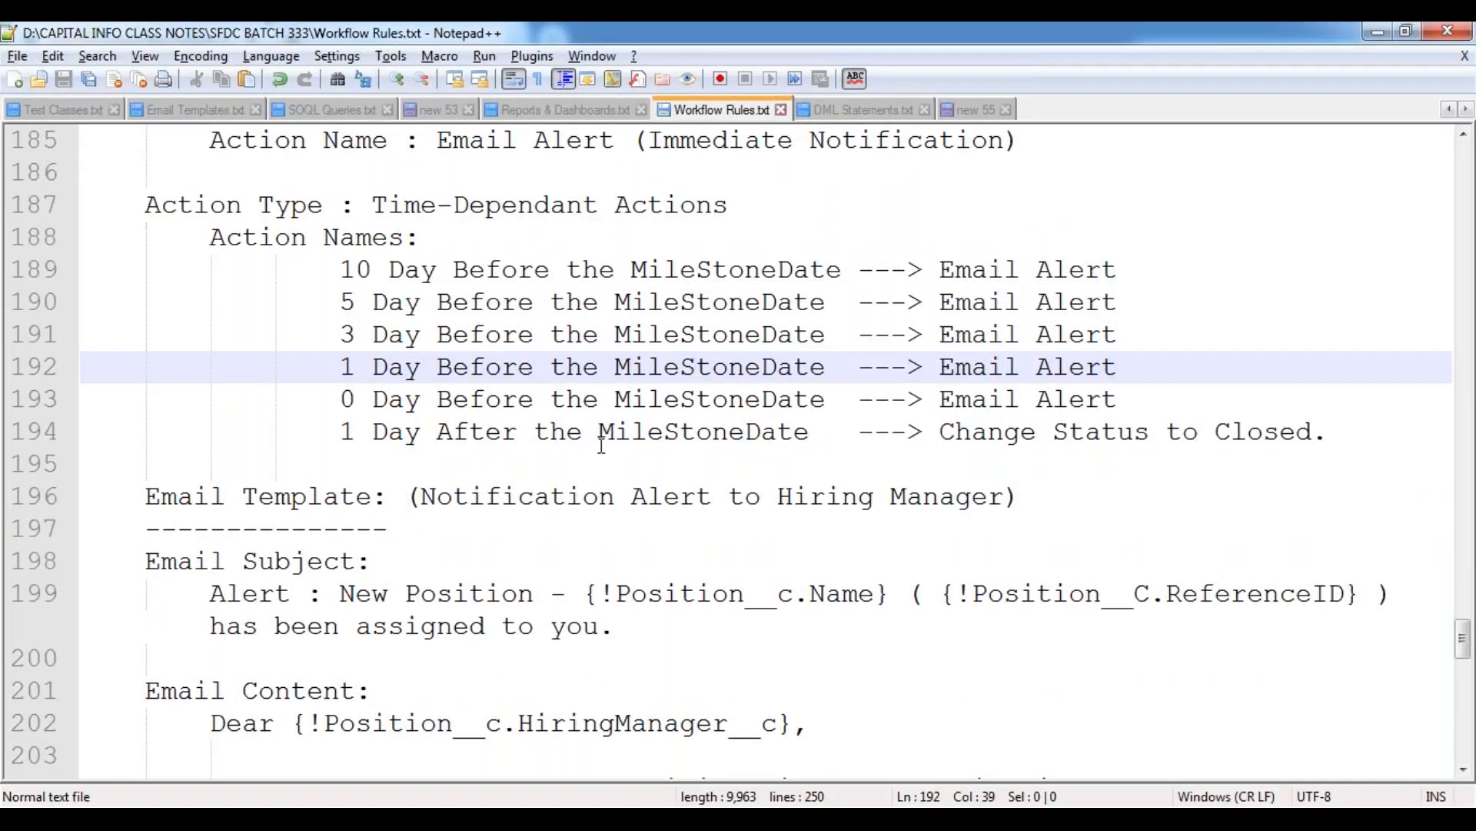
{"action": "left_click_drag", "start_coordinate": [406, 431], "coordinate": [826, 434]}
{"action": "left_click_drag", "start_coordinate": [941, 433], "coordinate": [1334, 428]}
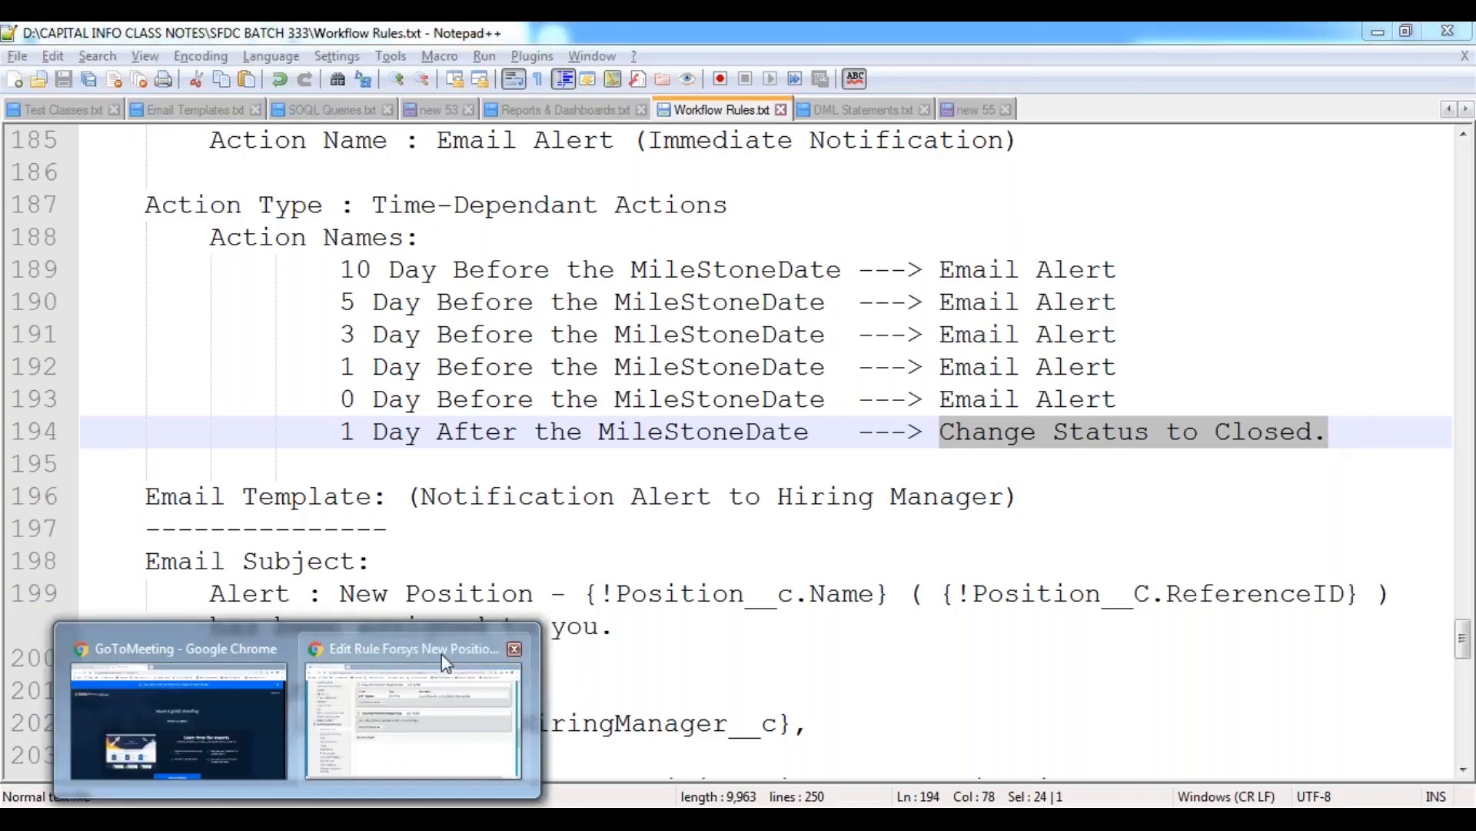
Switch back to the Salesforce rule in Chrome and start a new field update for the 1 Day After Milestone Date trigger.
{"action": "left_click", "coordinate": [442, 653]}
{"action": "left_click", "coordinate": [528, 451]}
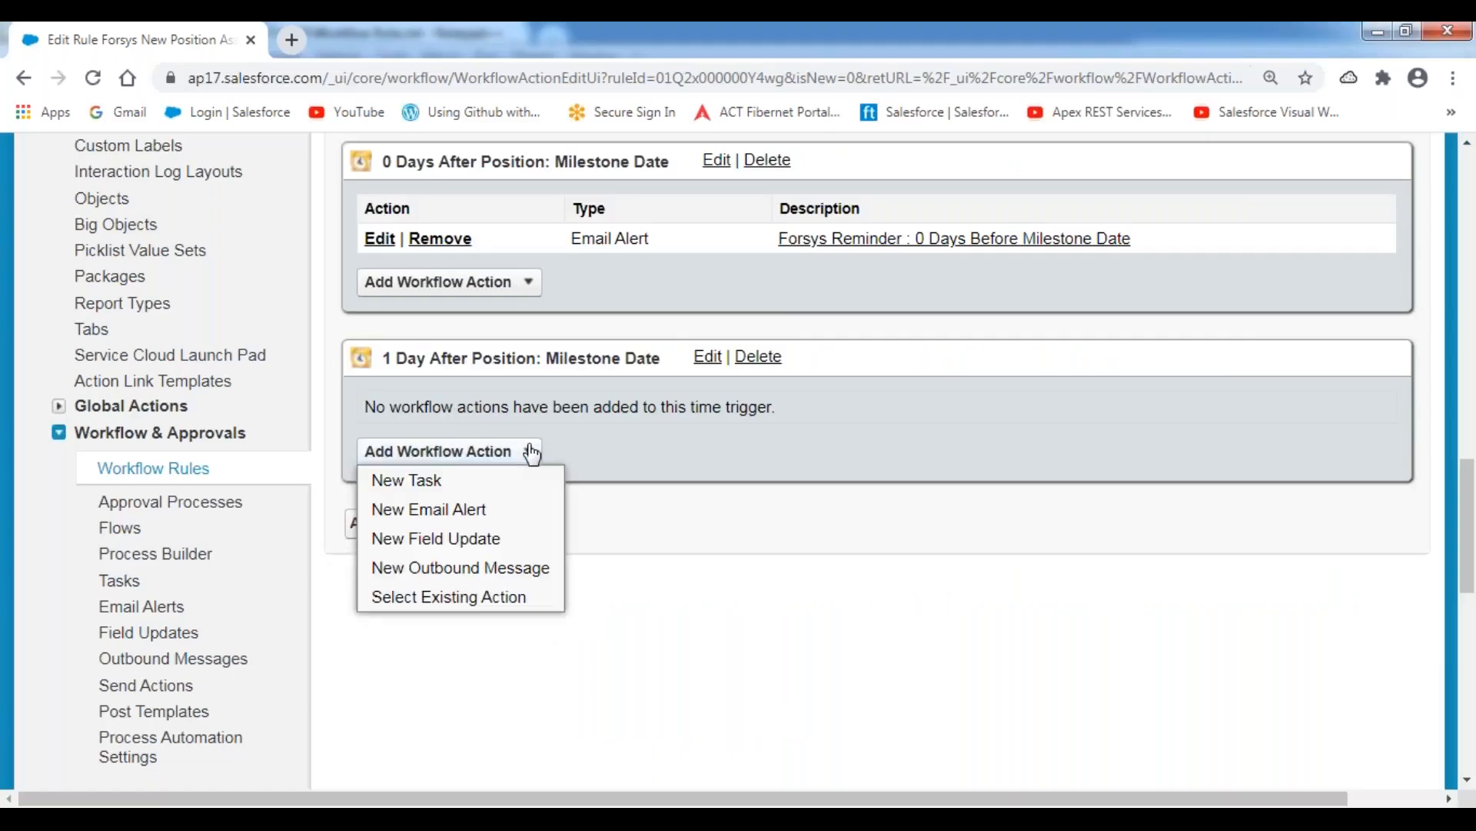
{"action": "left_click", "coordinate": [456, 550]}
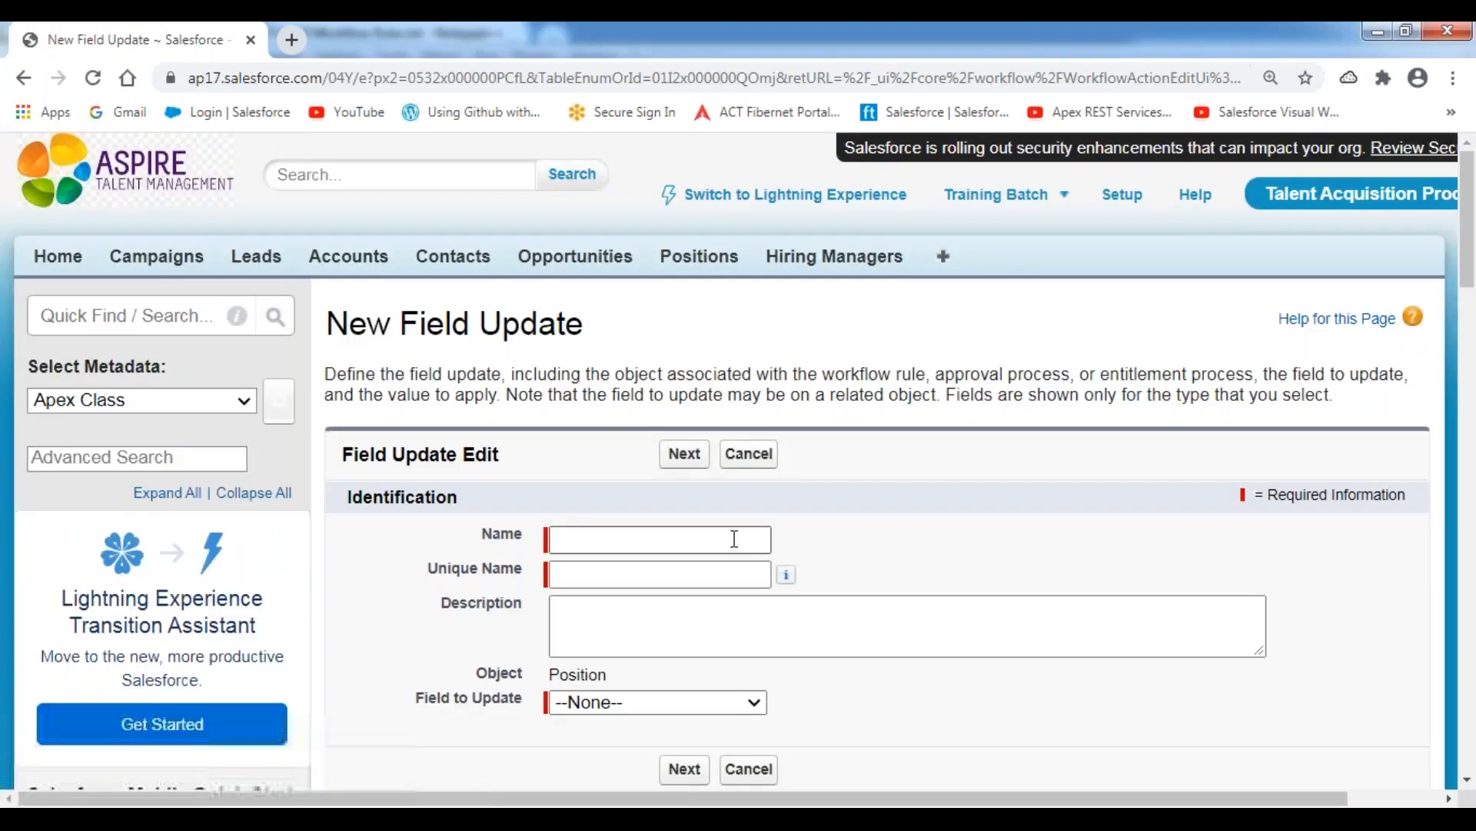
Name the field update "Forsys Alert to Close the Position".
{"action": "scroll", "coordinate": [727, 538], "scroll_direction": "down", "scroll_amount": 3}
{"action": "left_click", "coordinate": [612, 324]}
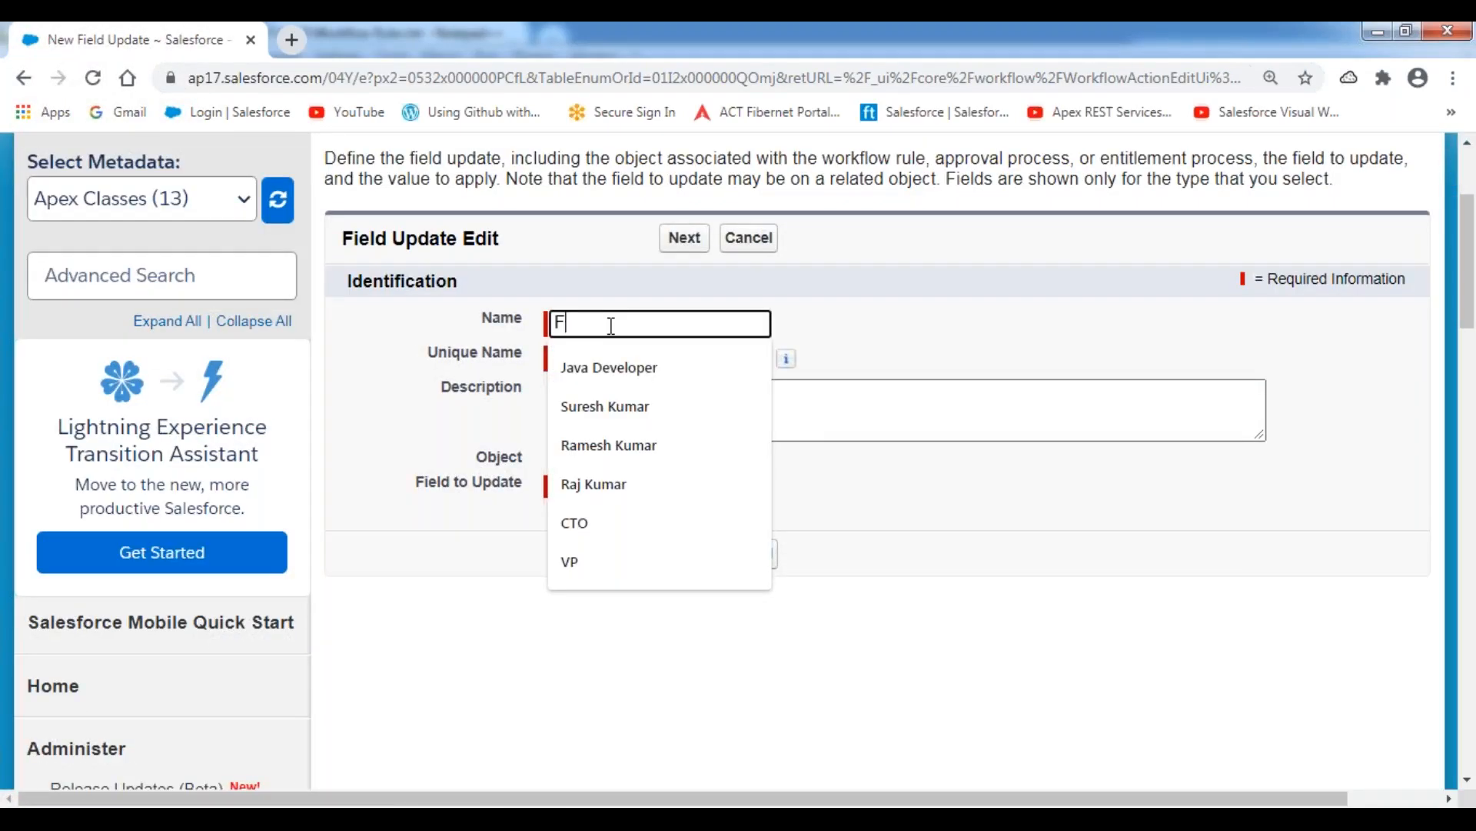
{"action": "type", "text": "Fprsys"}
{"action": "key", "text": "BackSpace"}
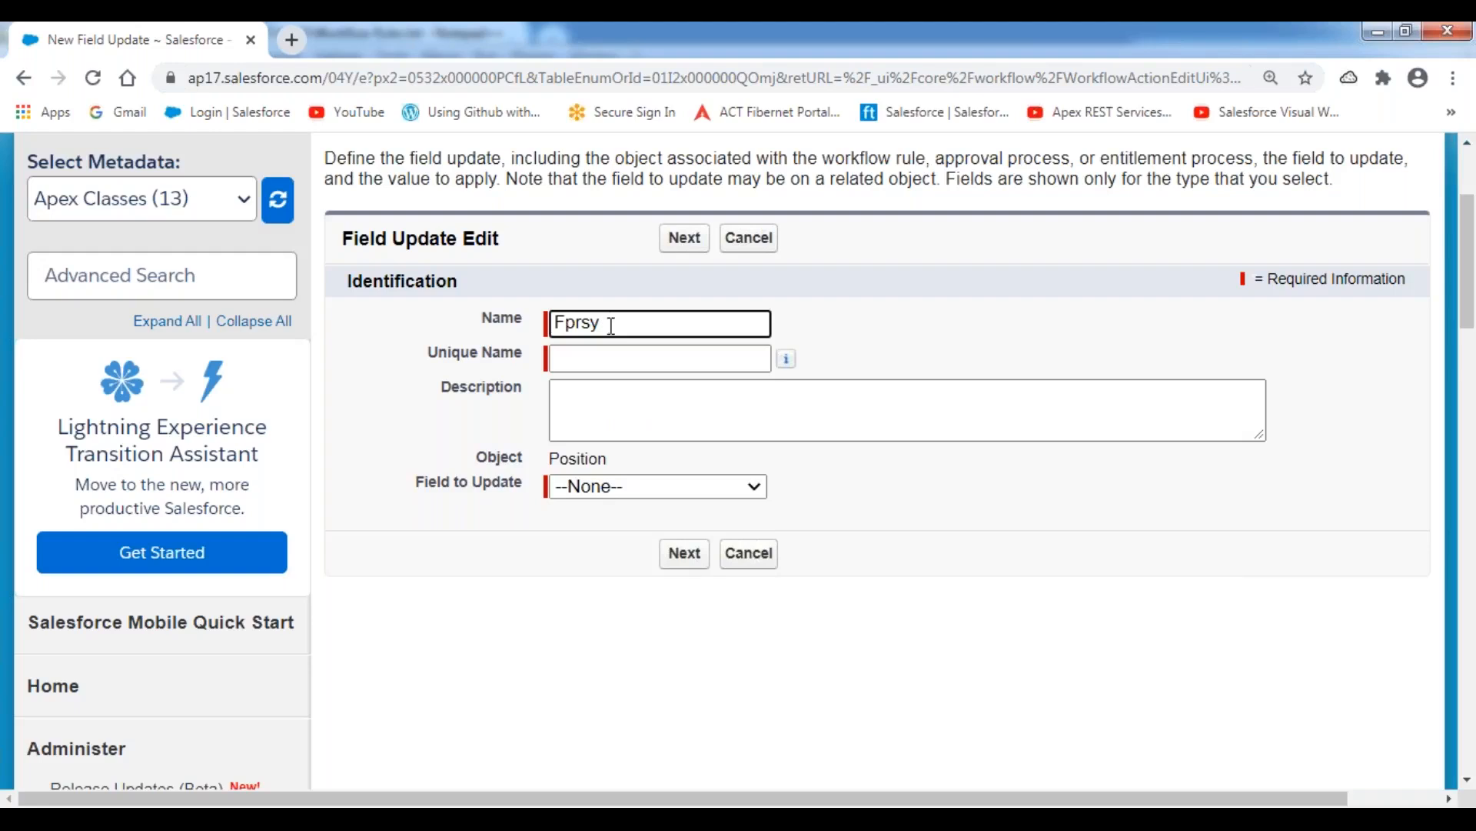
{"action": "key", "text": "BackSpace"}
{"action": "key", "text": "BackSpace"}
{"action": "key", "text": "BackSpace"}
{"action": "key", "text": "BackSpace"}
{"action": "type", "text": "orsys Alert to Close the Position"}
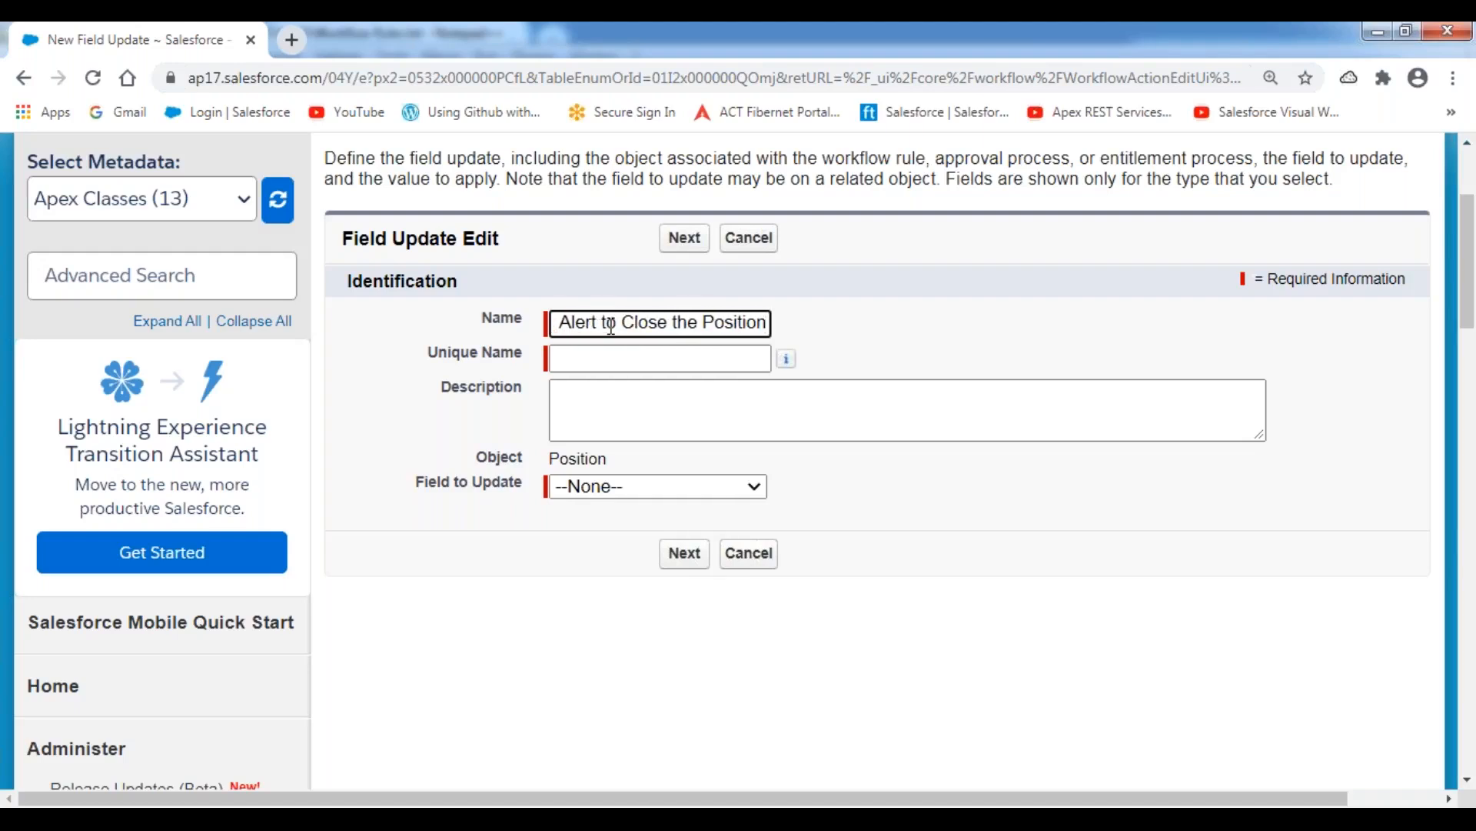
{"action": "key", "text": "ctrl+a"}
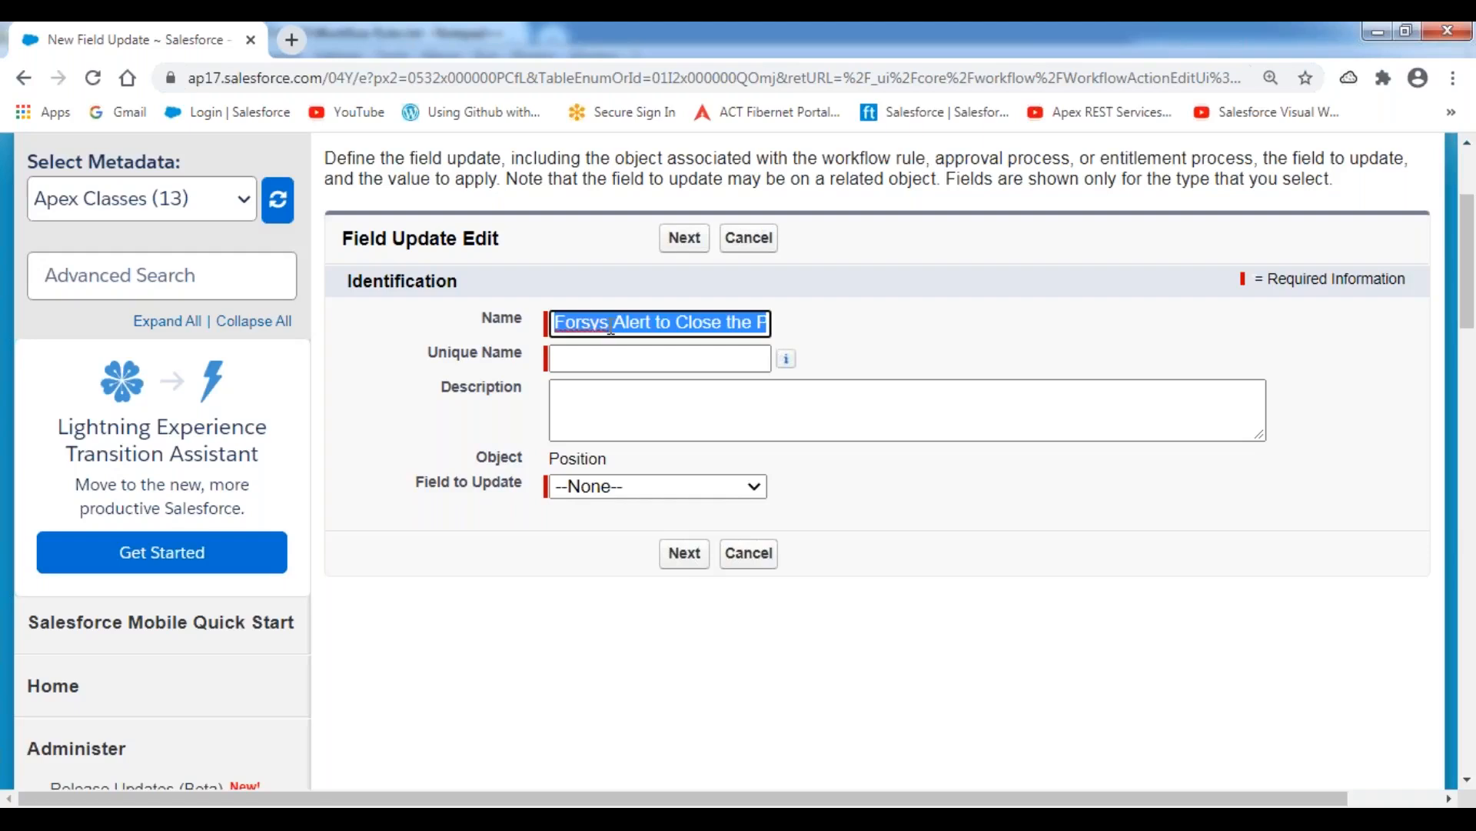
Let the field update's unique name fill in and enter "Change the Status to Closed." as its description.
{"action": "key", "text": "Tab"}
{"action": "key", "text": "Tab"}
{"action": "type", "text": "Change the Status to Closed."}
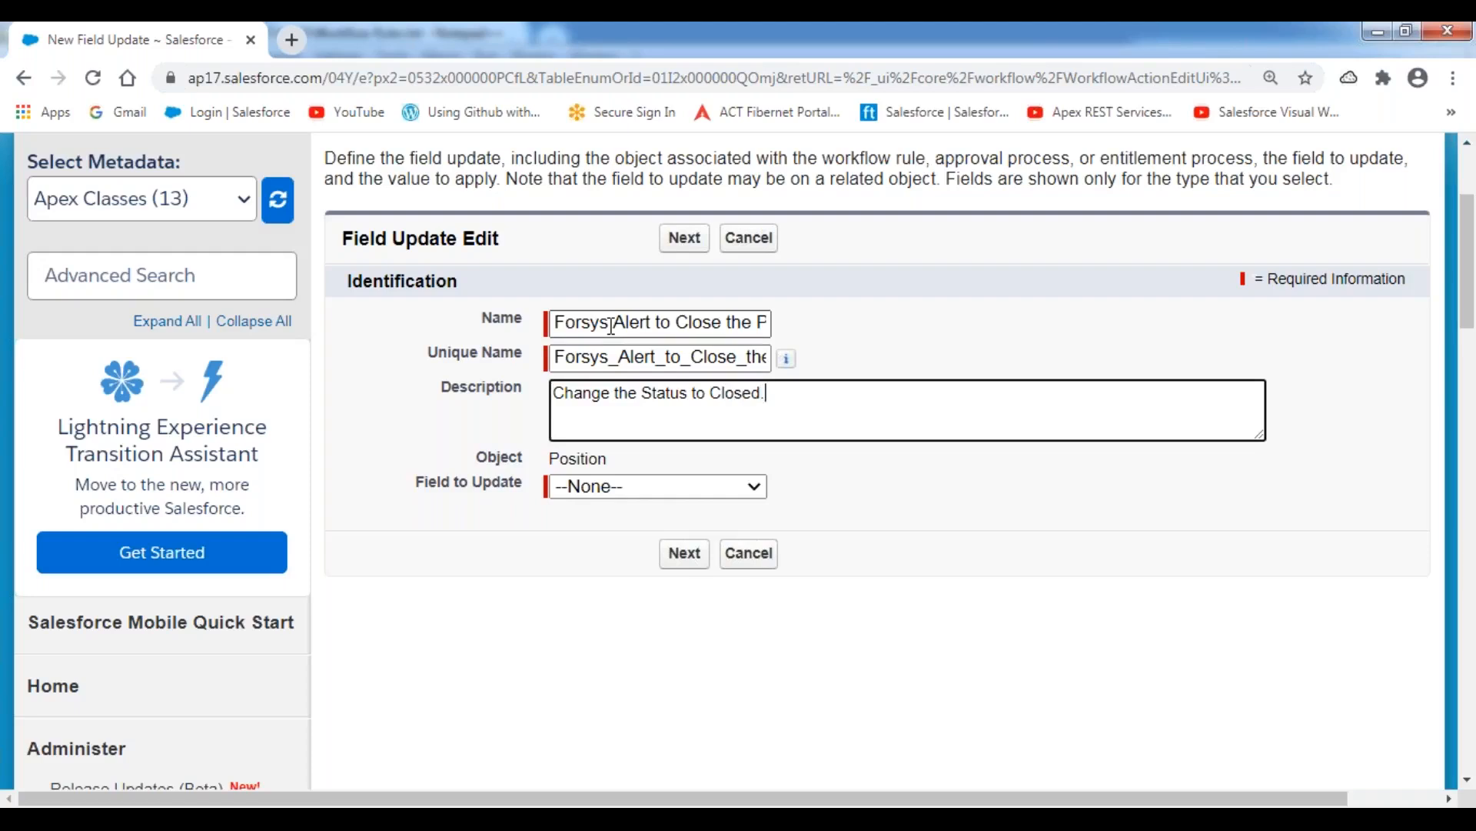
{"action": "scroll", "coordinate": [635, 471], "scroll_direction": "down", "scroll_amount": 3}
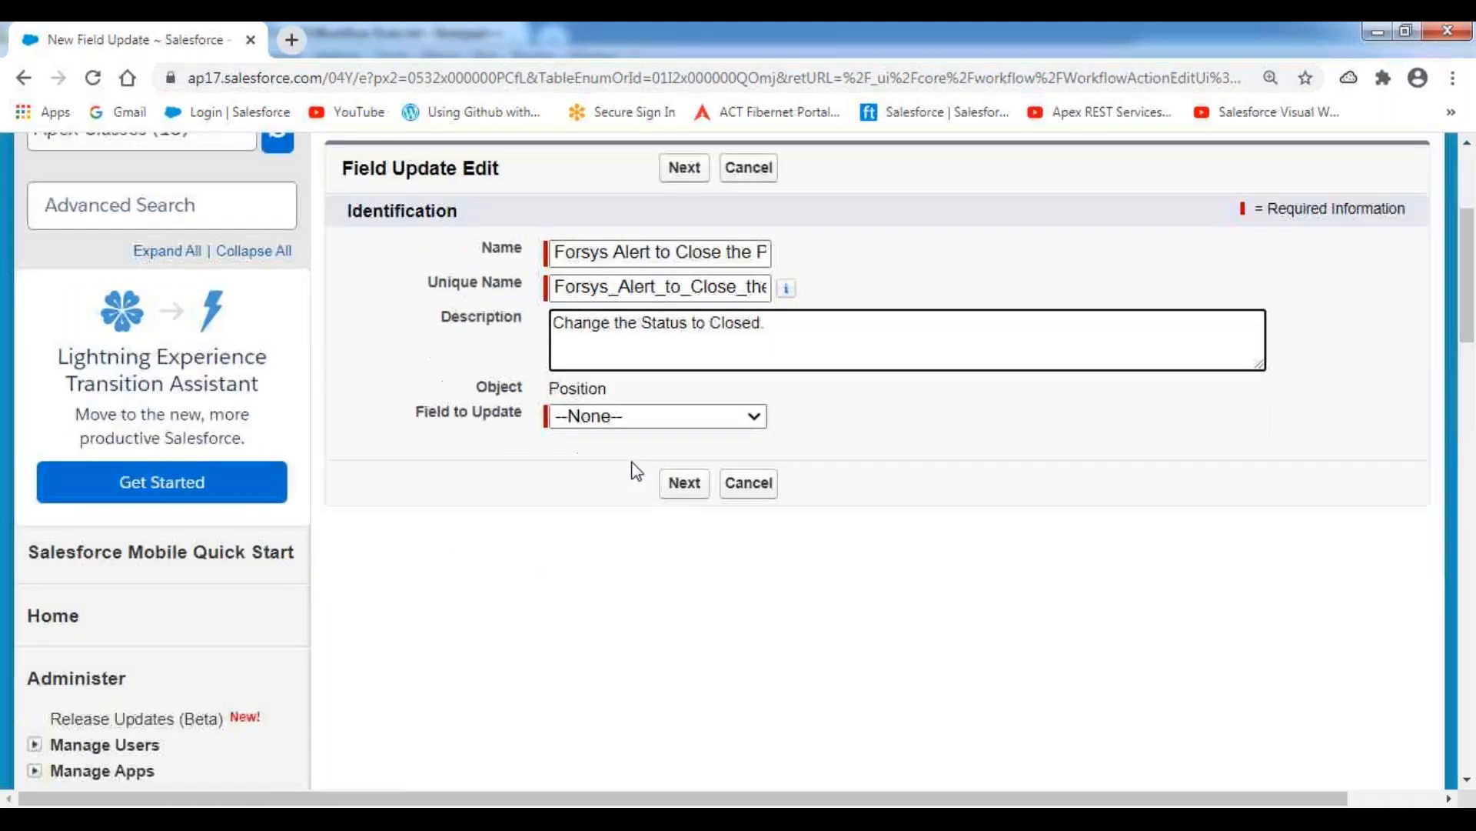
Choose Position Status as the field to update in the new field update.
{"action": "left_click", "coordinate": [718, 383]}
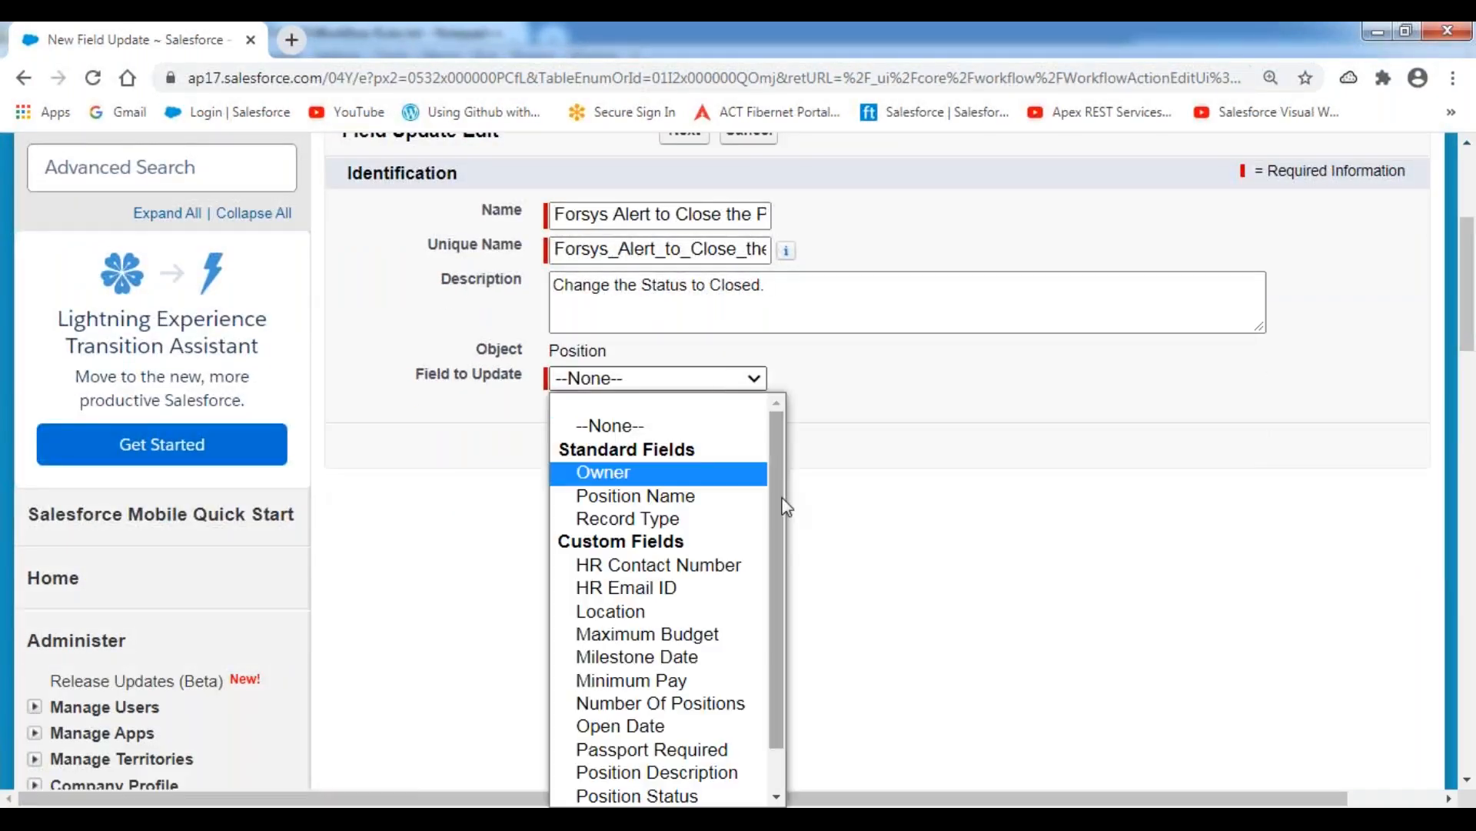
{"action": "scroll", "coordinate": [785, 507], "scroll_direction": "down", "scroll_amount": 1}
{"action": "left_click", "coordinate": [677, 753]}
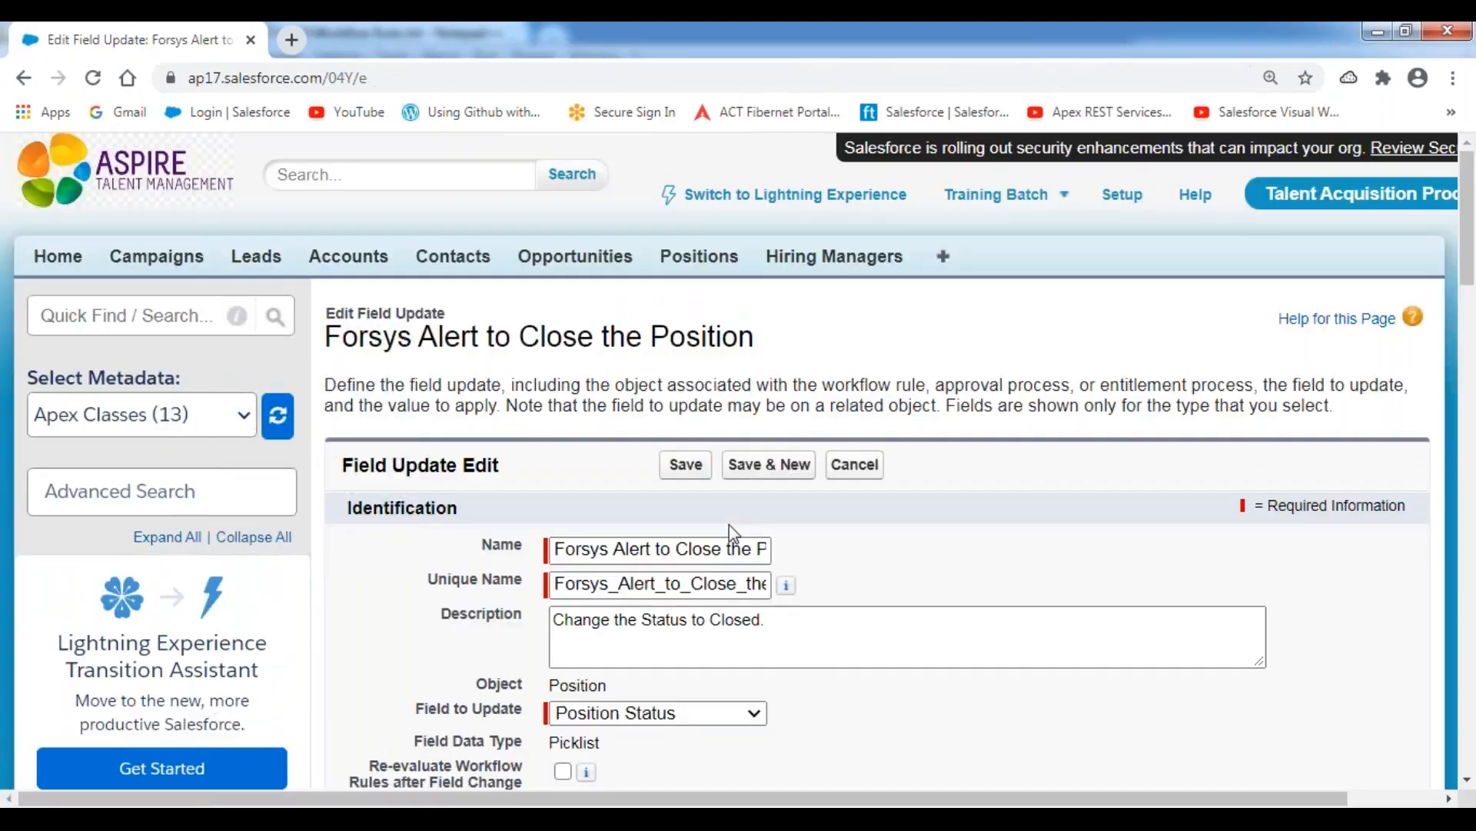
Set the field update's new value to the specific picklist value Closed and save it.
{"action": "scroll", "coordinate": [809, 487], "scroll_direction": "down", "scroll_amount": 5}
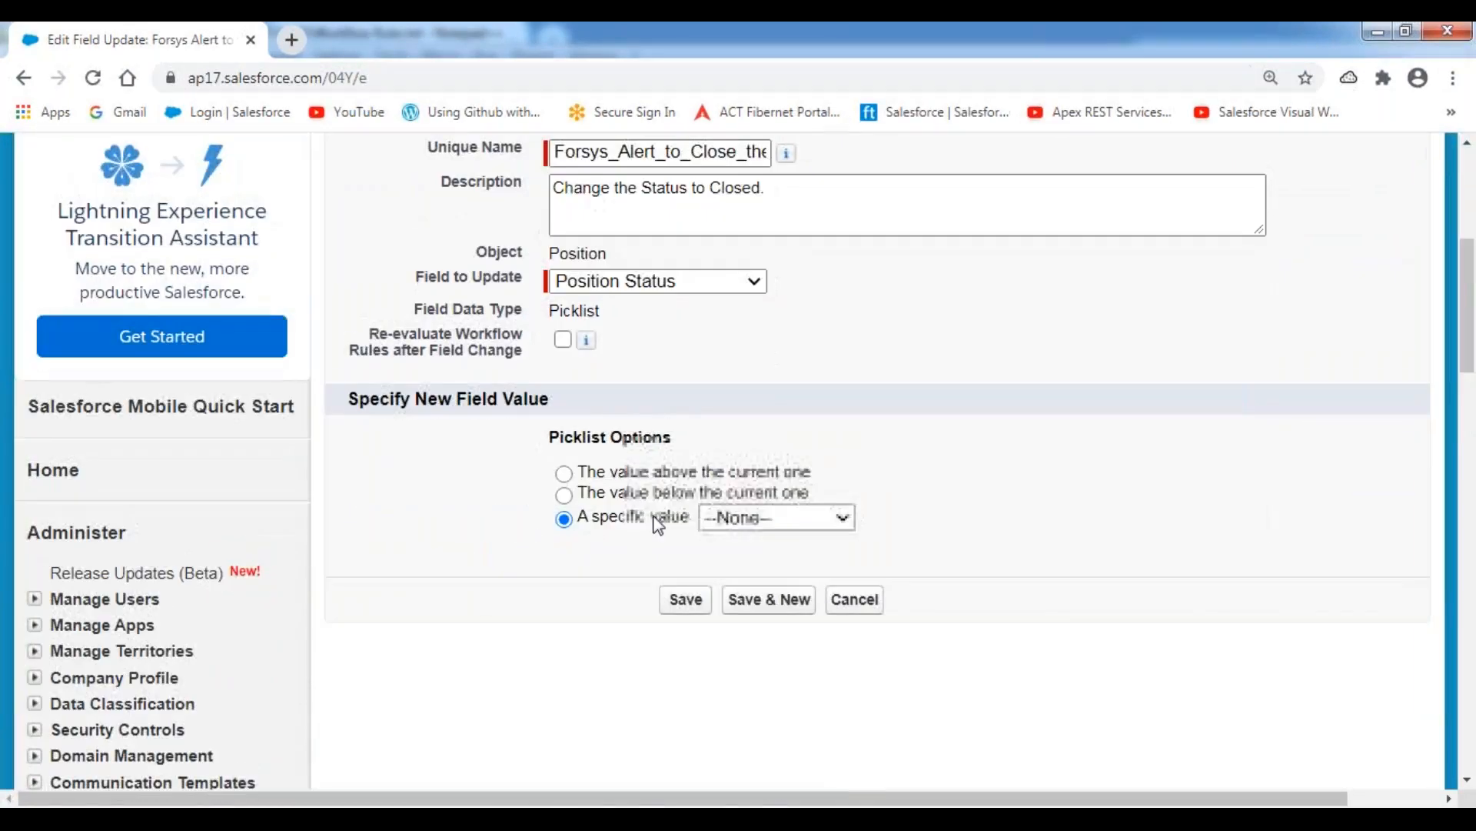
{"action": "left_click_drag", "start_coordinate": [579, 518], "coordinate": [690, 523]}
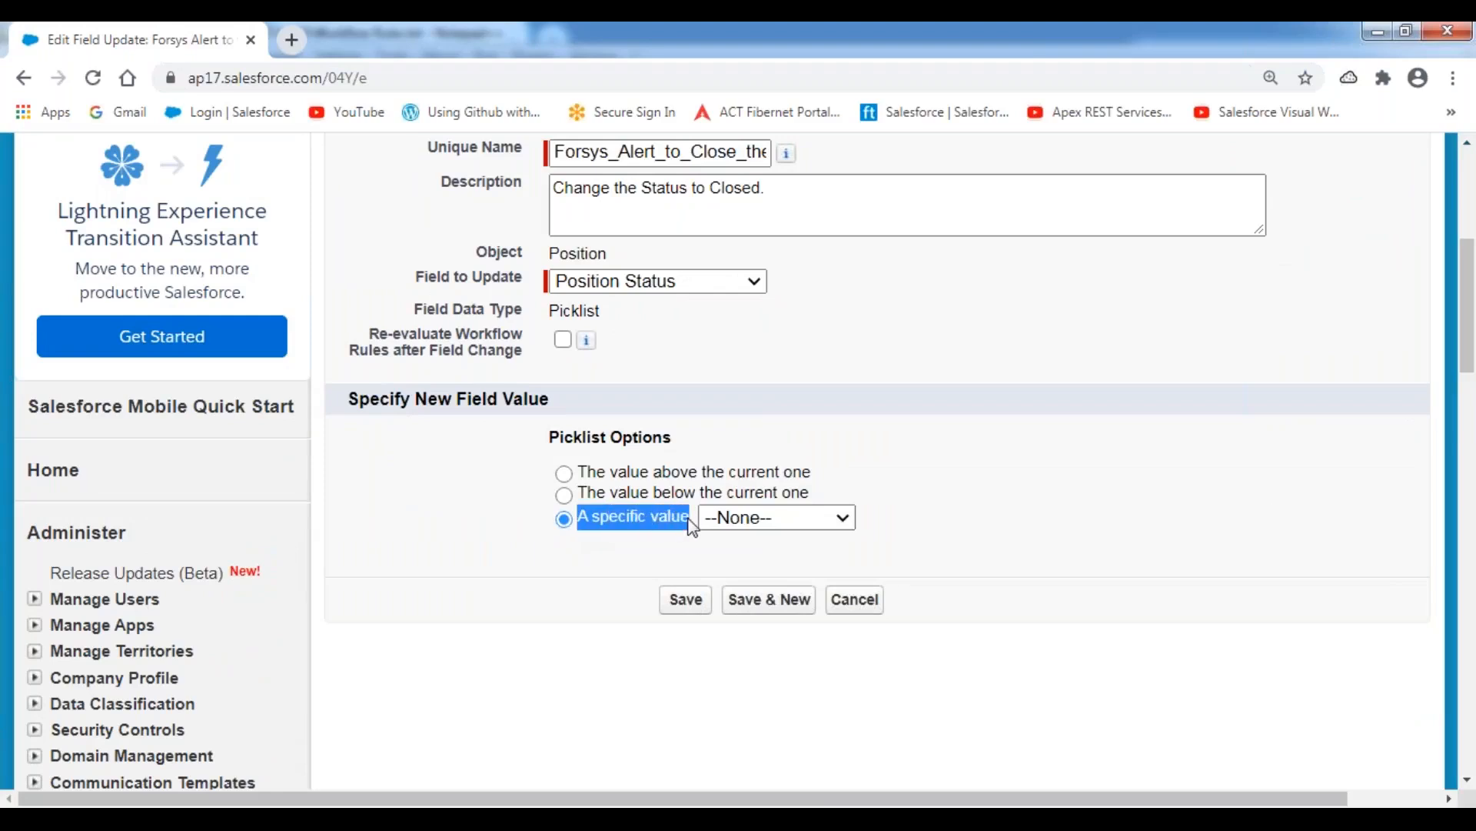
{"action": "left_click", "coordinate": [836, 517]}
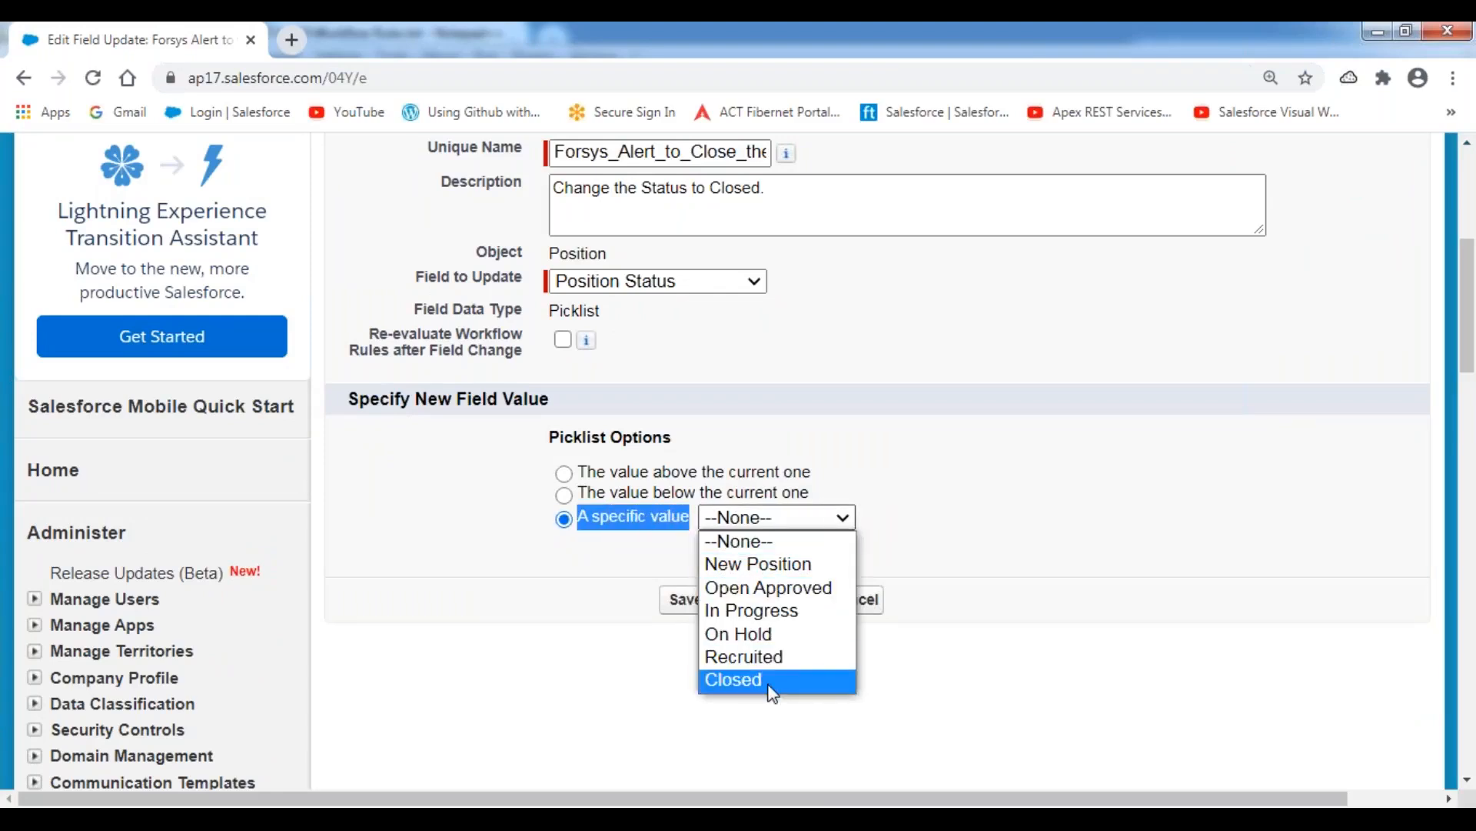
{"action": "left_click", "coordinate": [772, 681]}
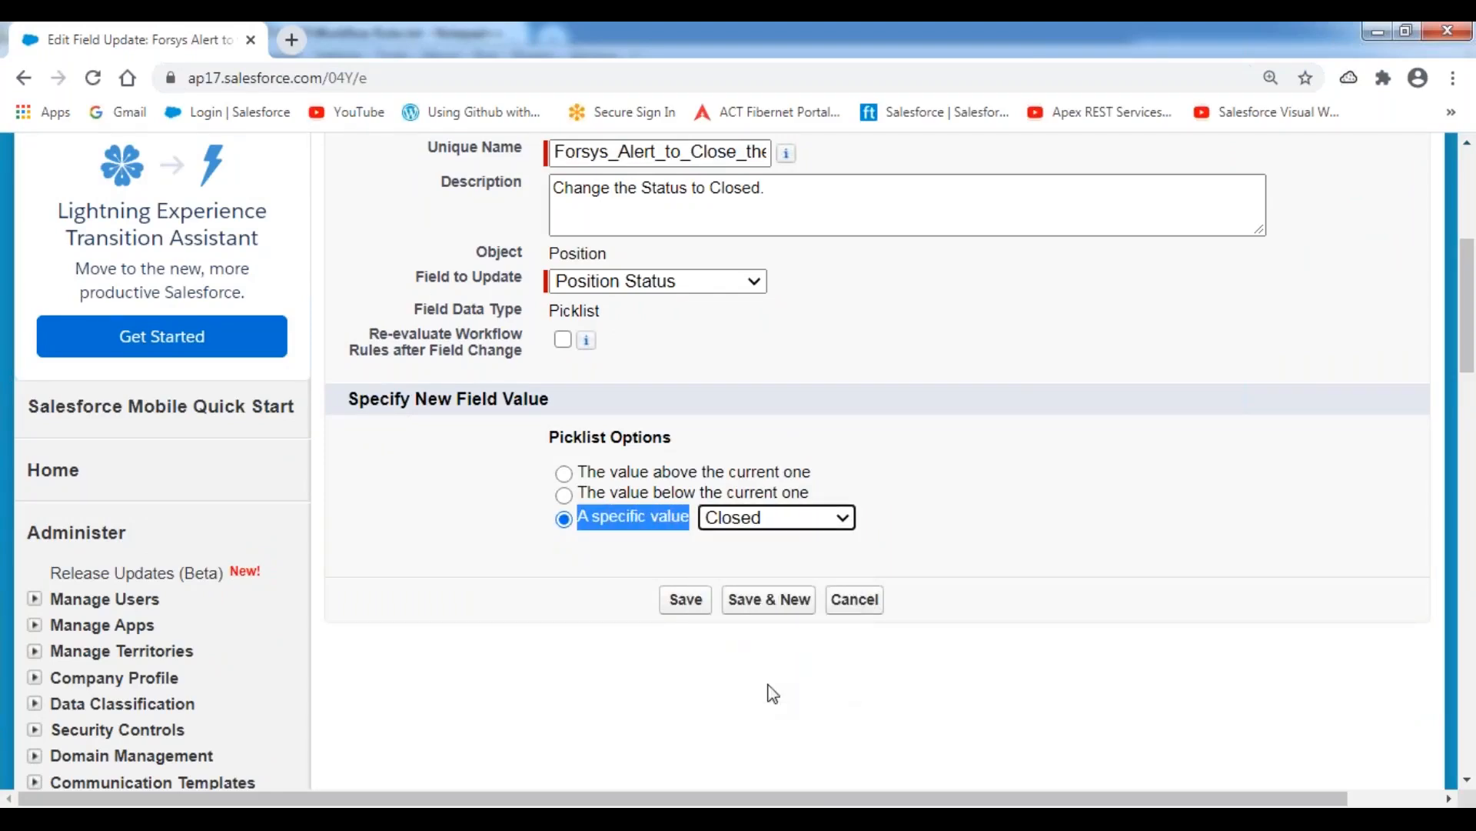
{"action": "left_click", "coordinate": [687, 601]}
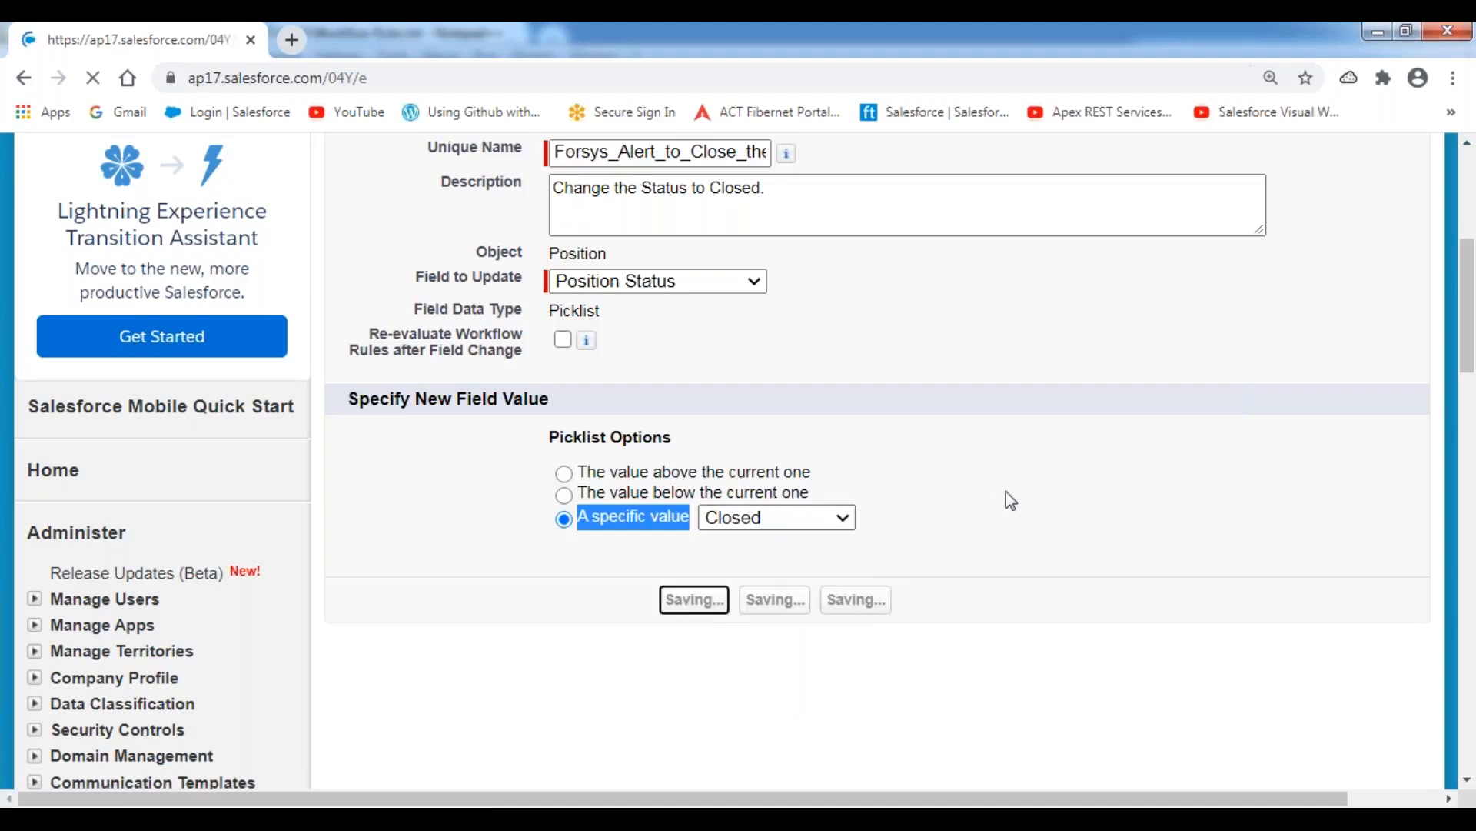
Review the rule's immediate workflow action and each time-dependent trigger, from 10 Days Before to 1 Day After Milestone Date.
{"action": "scroll", "coordinate": [799, 468], "scroll_direction": "down", "scroll_amount": 5}
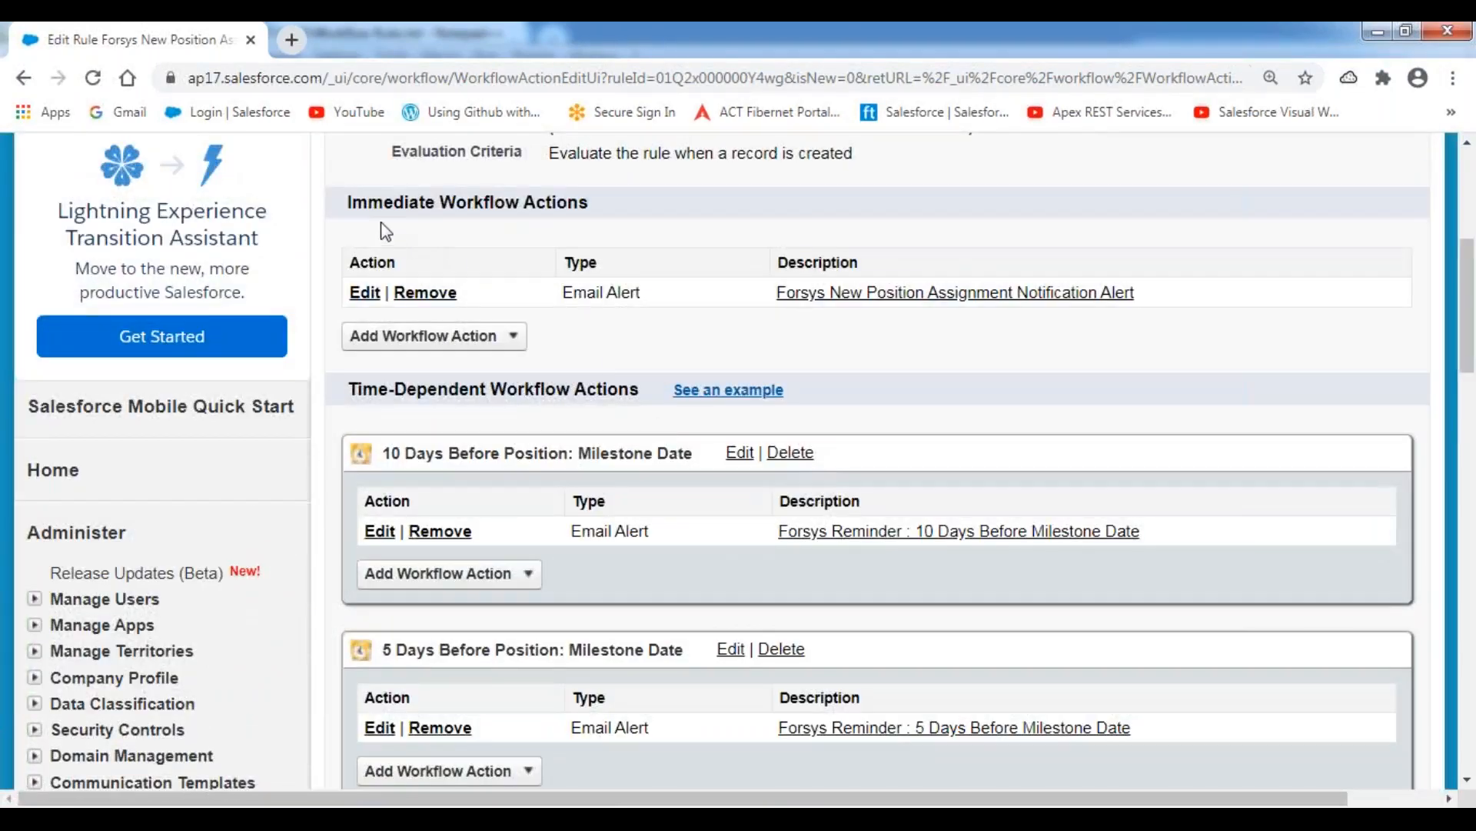
{"action": "left_click_drag", "start_coordinate": [352, 209], "coordinate": [631, 214]}
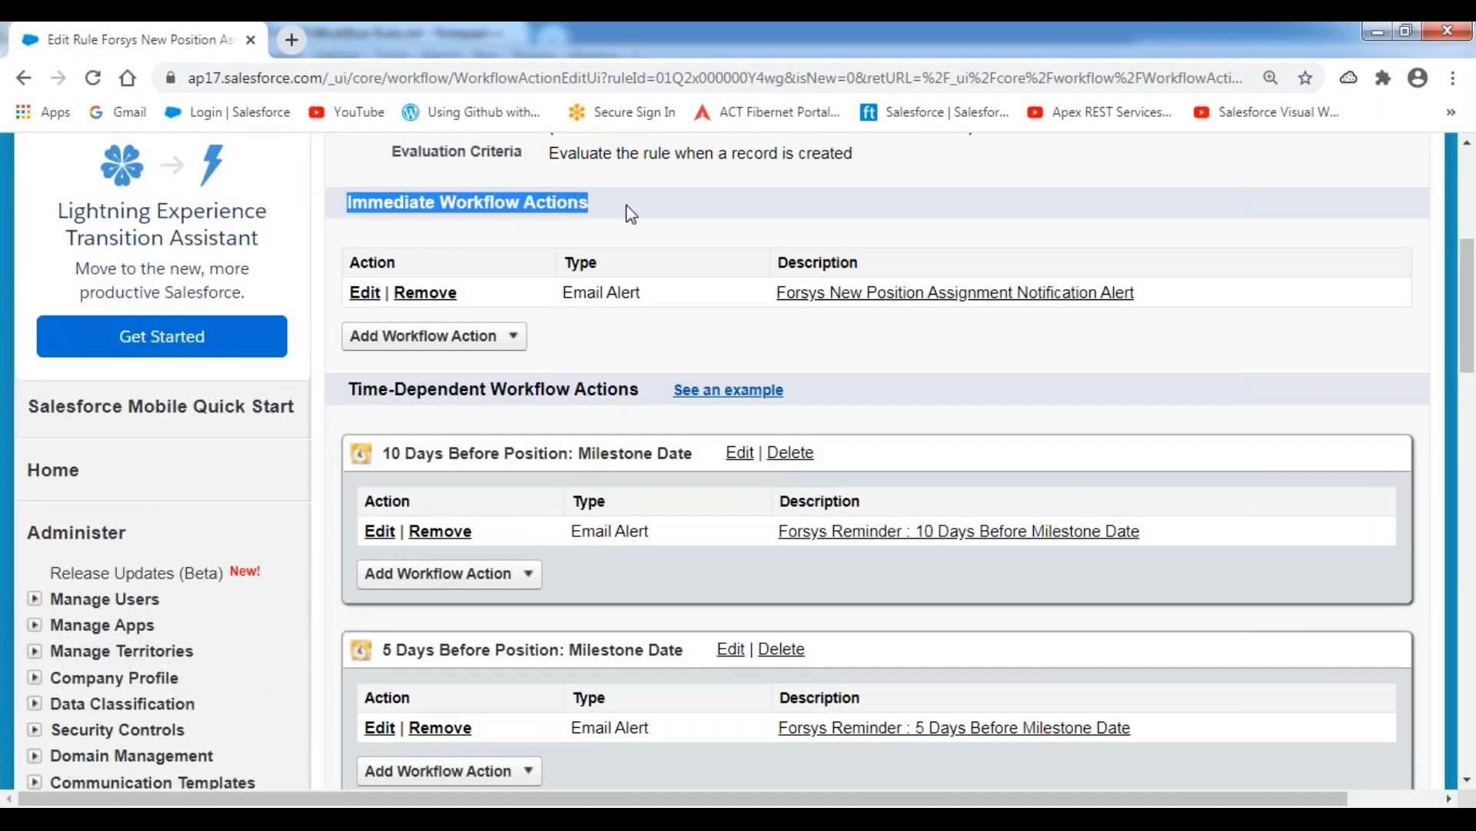
{"action": "left_click_drag", "start_coordinate": [348, 397], "coordinate": [639, 391]}
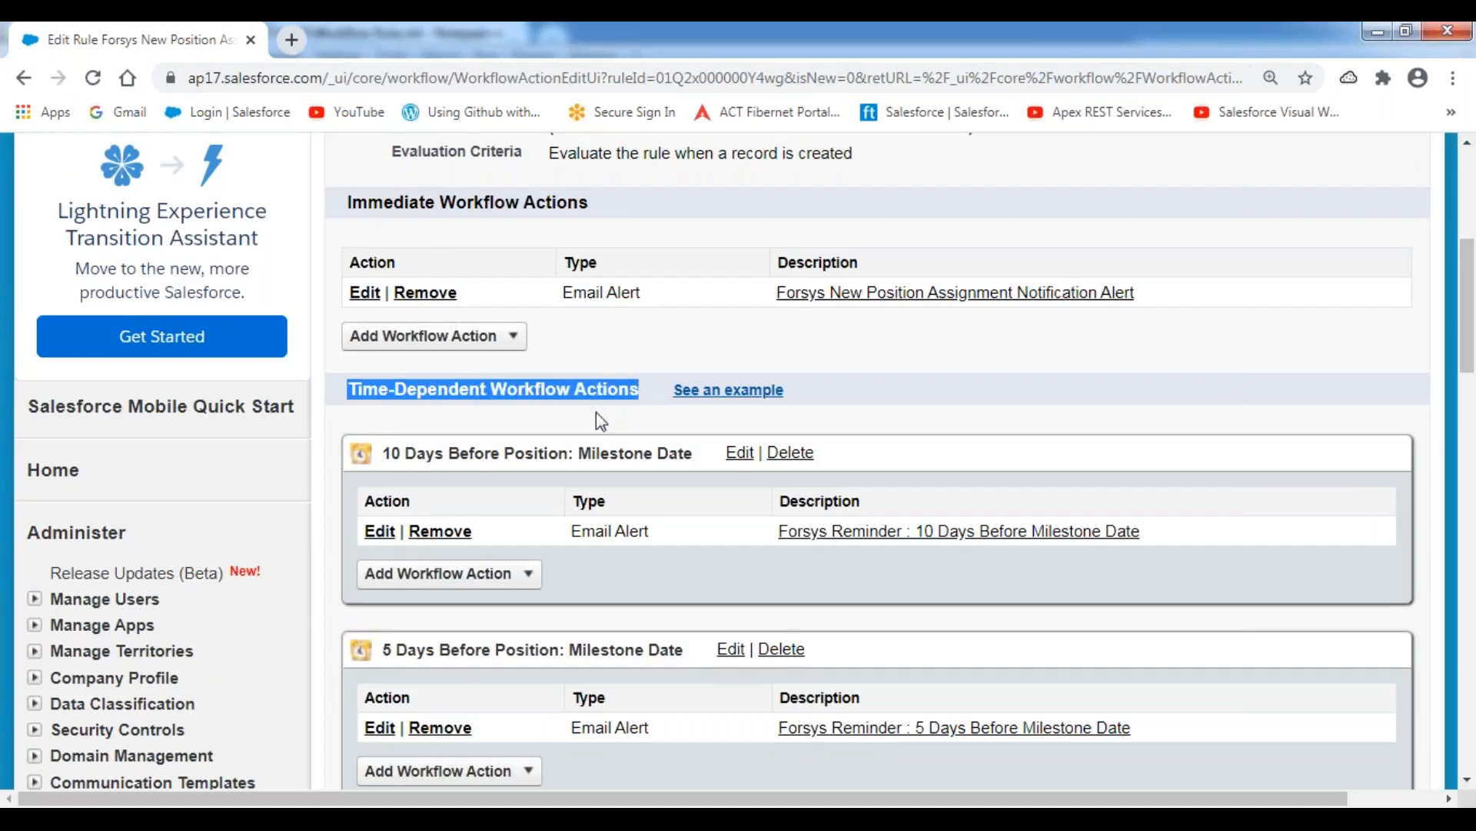
{"action": "left_click_drag", "start_coordinate": [383, 453], "coordinate": [676, 454]}
{"action": "scroll", "coordinate": [416, 432], "scroll_direction": "down", "scroll_amount": 3}
{"action": "left_click_drag", "start_coordinate": [383, 433], "coordinate": [684, 436]}
{"action": "left_click_drag", "start_coordinate": [383, 631], "coordinate": [635, 631]}
{"action": "scroll", "coordinate": [605, 551], "scroll_direction": "down", "scroll_amount": 5}
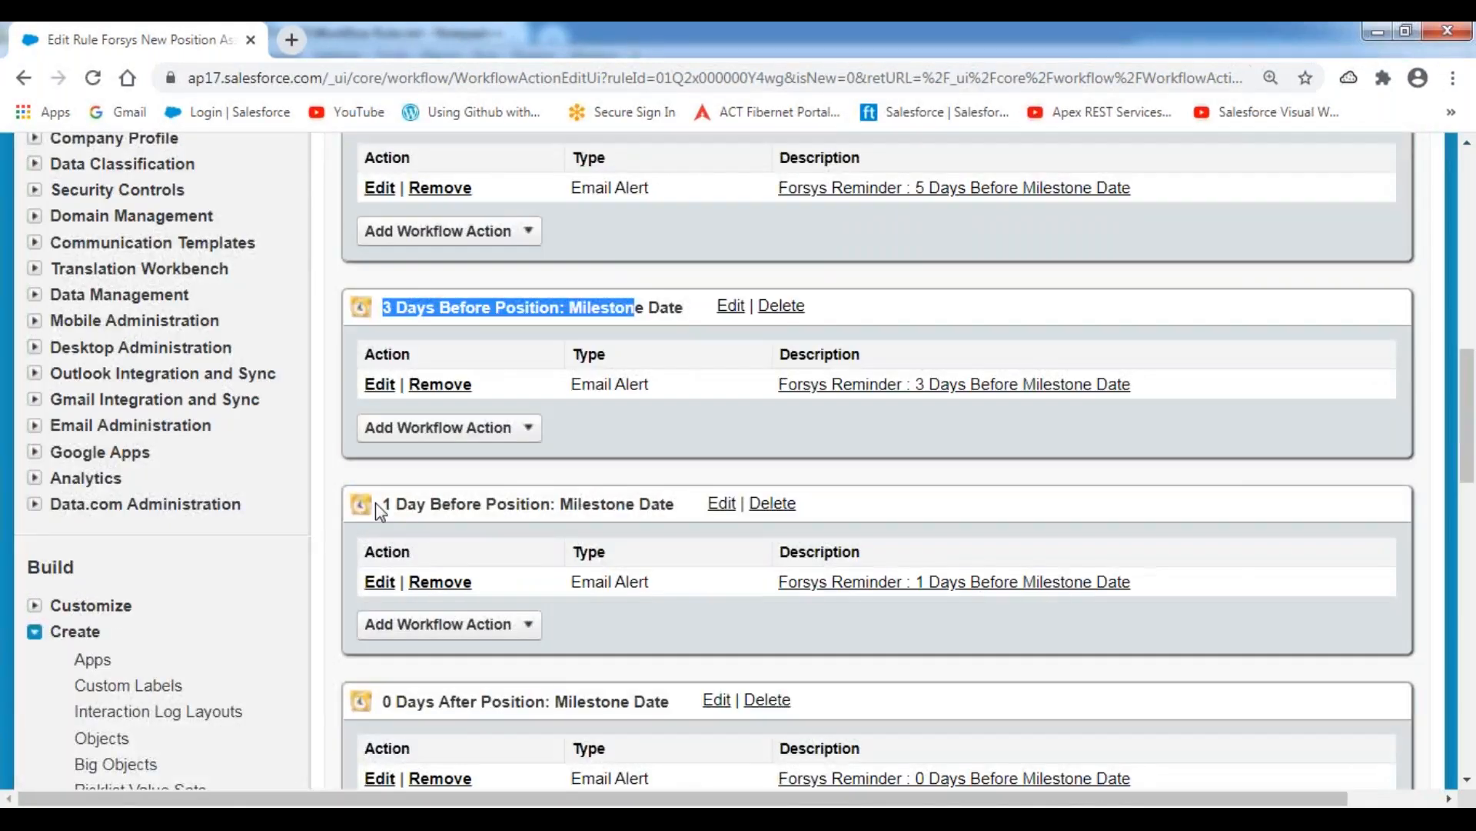
{"action": "left_click_drag", "start_coordinate": [392, 505], "coordinate": [643, 538]}
{"action": "left_click_drag", "start_coordinate": [385, 701], "coordinate": [598, 702]}
{"action": "scroll", "coordinate": [585, 612], "scroll_direction": "down", "scroll_amount": 5}
{"action": "left_click_drag", "start_coordinate": [383, 466], "coordinate": [676, 470]}
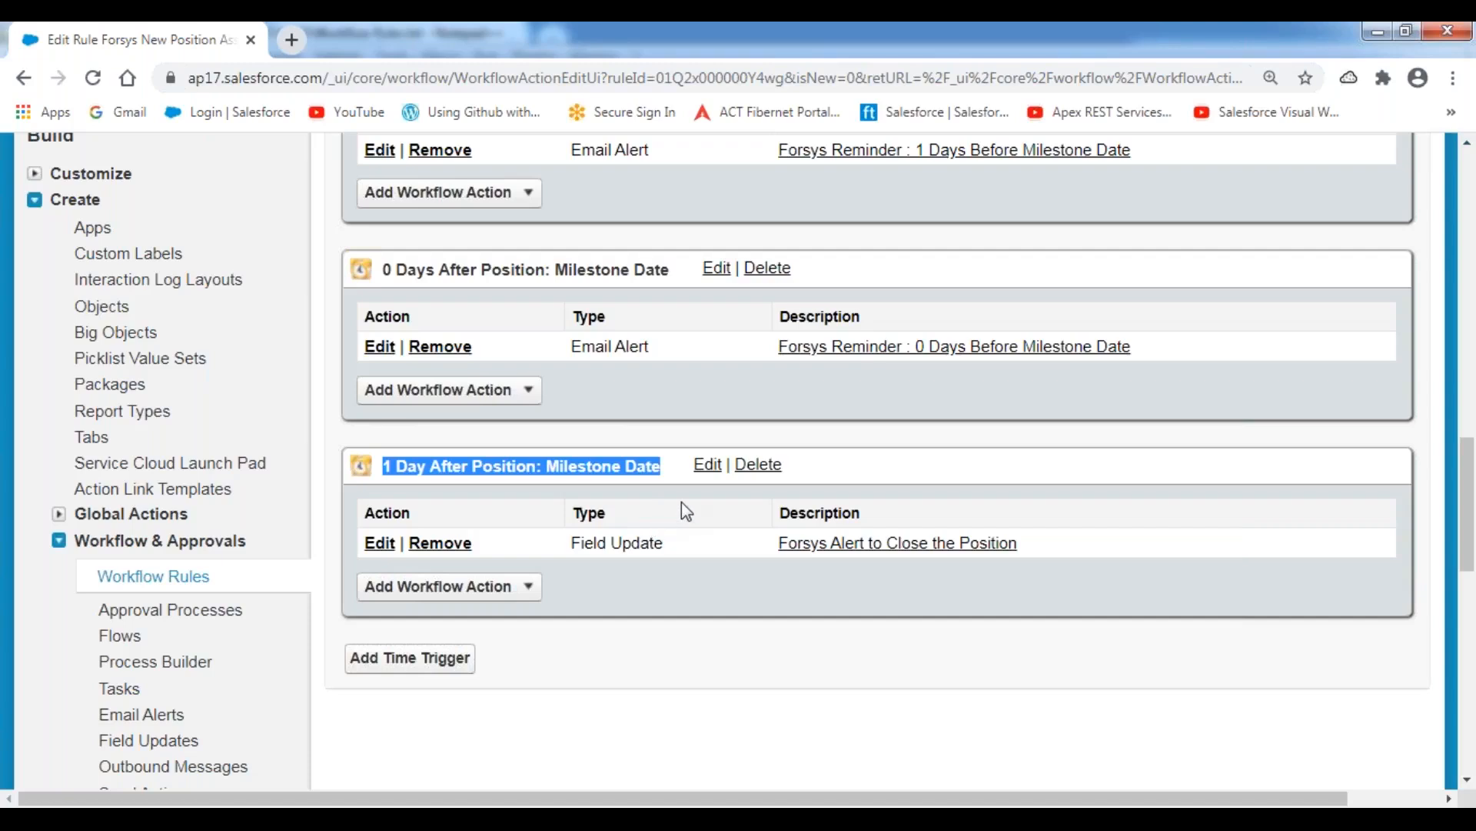
Finish specifying the workflow actions and activate the Forsys New Position Assignment Notification Rule.
{"action": "scroll", "coordinate": [681, 501], "scroll_direction": "up", "scroll_amount": 10}
{"action": "scroll", "coordinate": [681, 501], "scroll_direction": "up", "scroll_amount": 7}
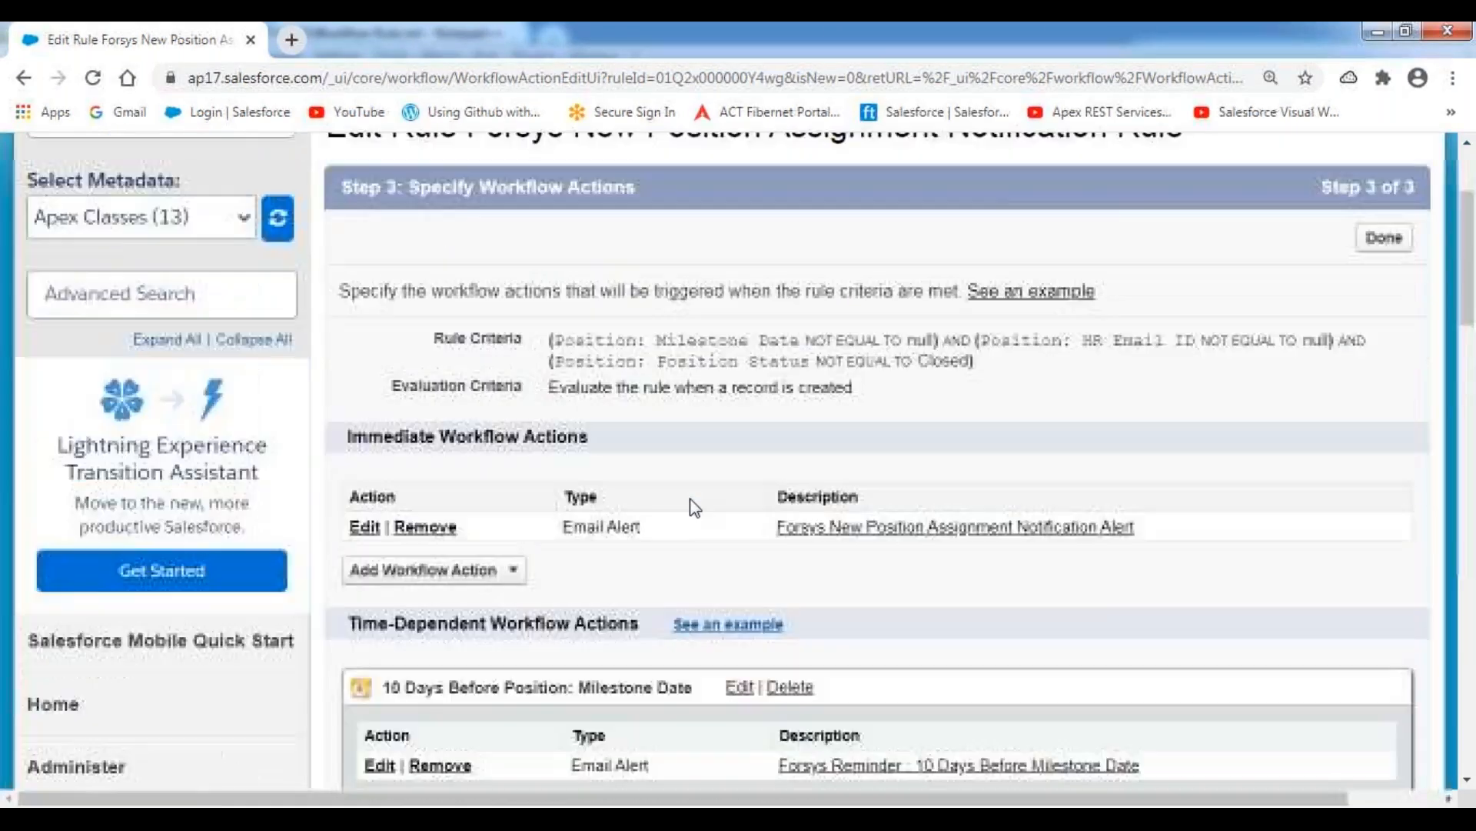
{"action": "left_click", "coordinate": [1394, 450]}
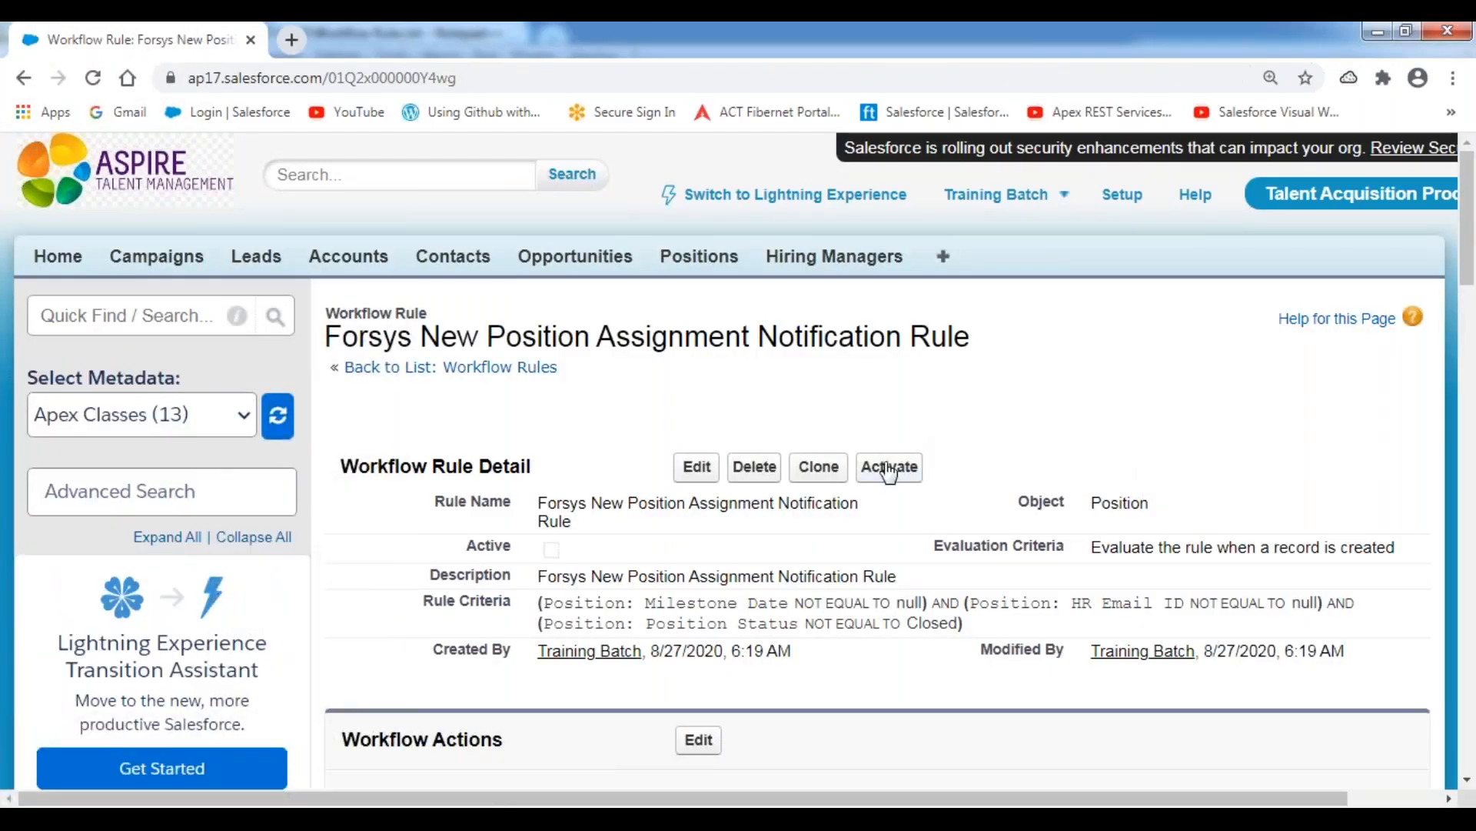
{"action": "left_click", "coordinate": [889, 467]}
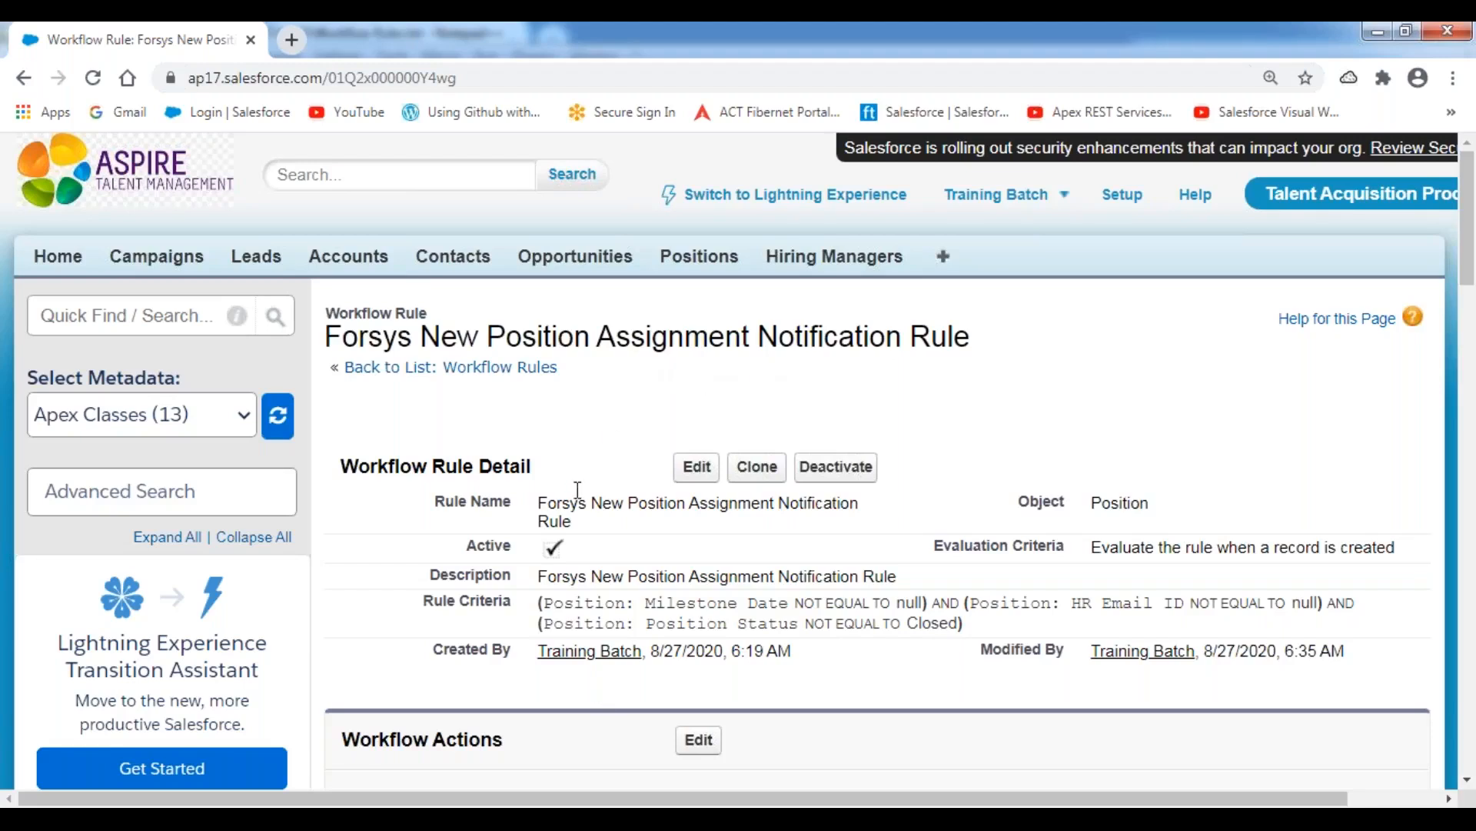
Start a new Position record with the preselected record type.
{"action": "left_click", "coordinate": [699, 261]}
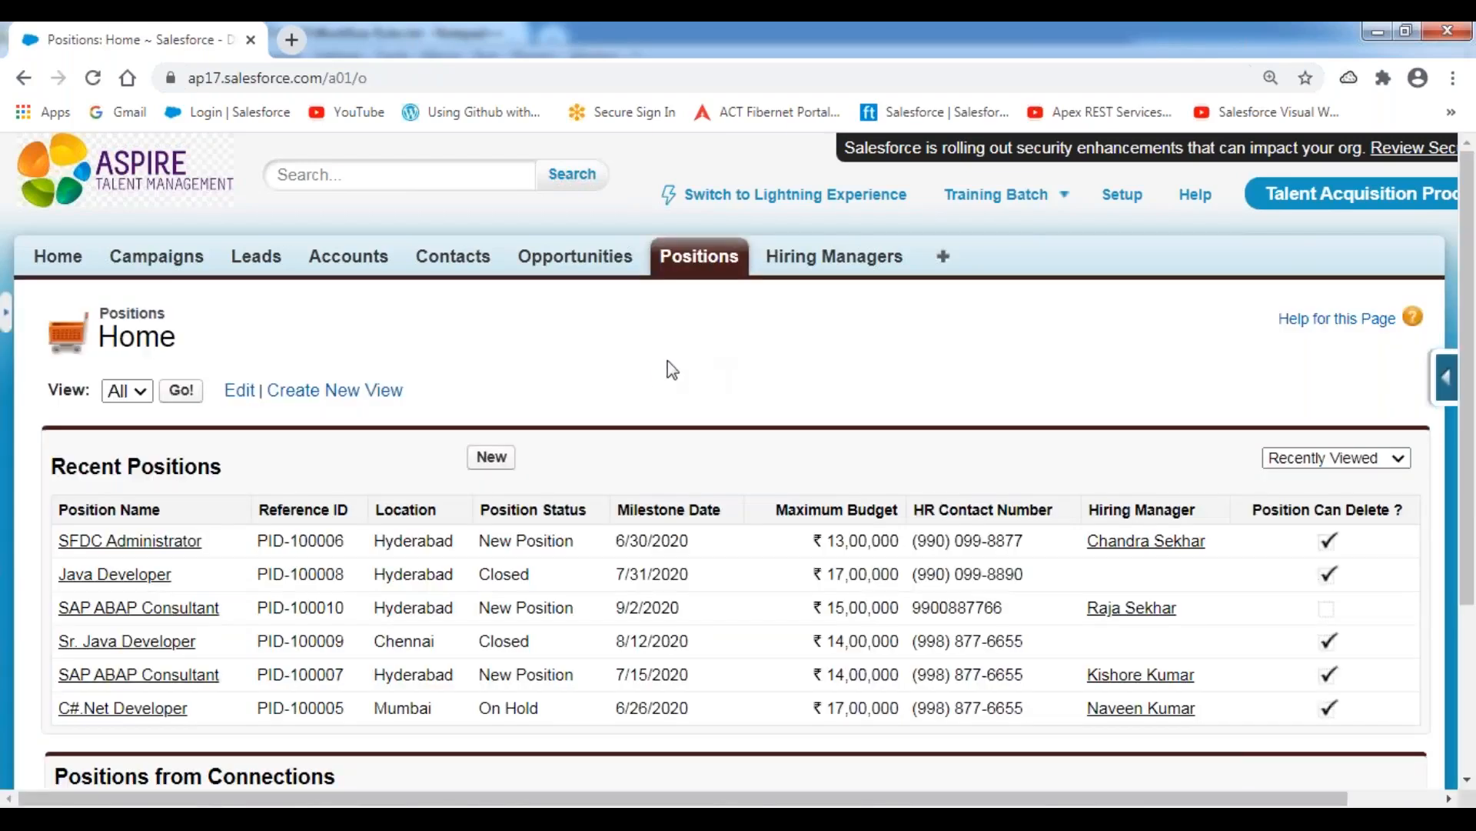
{"action": "left_click", "coordinate": [492, 460]}
{"action": "scroll", "coordinate": [613, 451], "scroll_direction": "down", "scroll_amount": 1}
{"action": "left_click", "coordinate": [512, 478]}
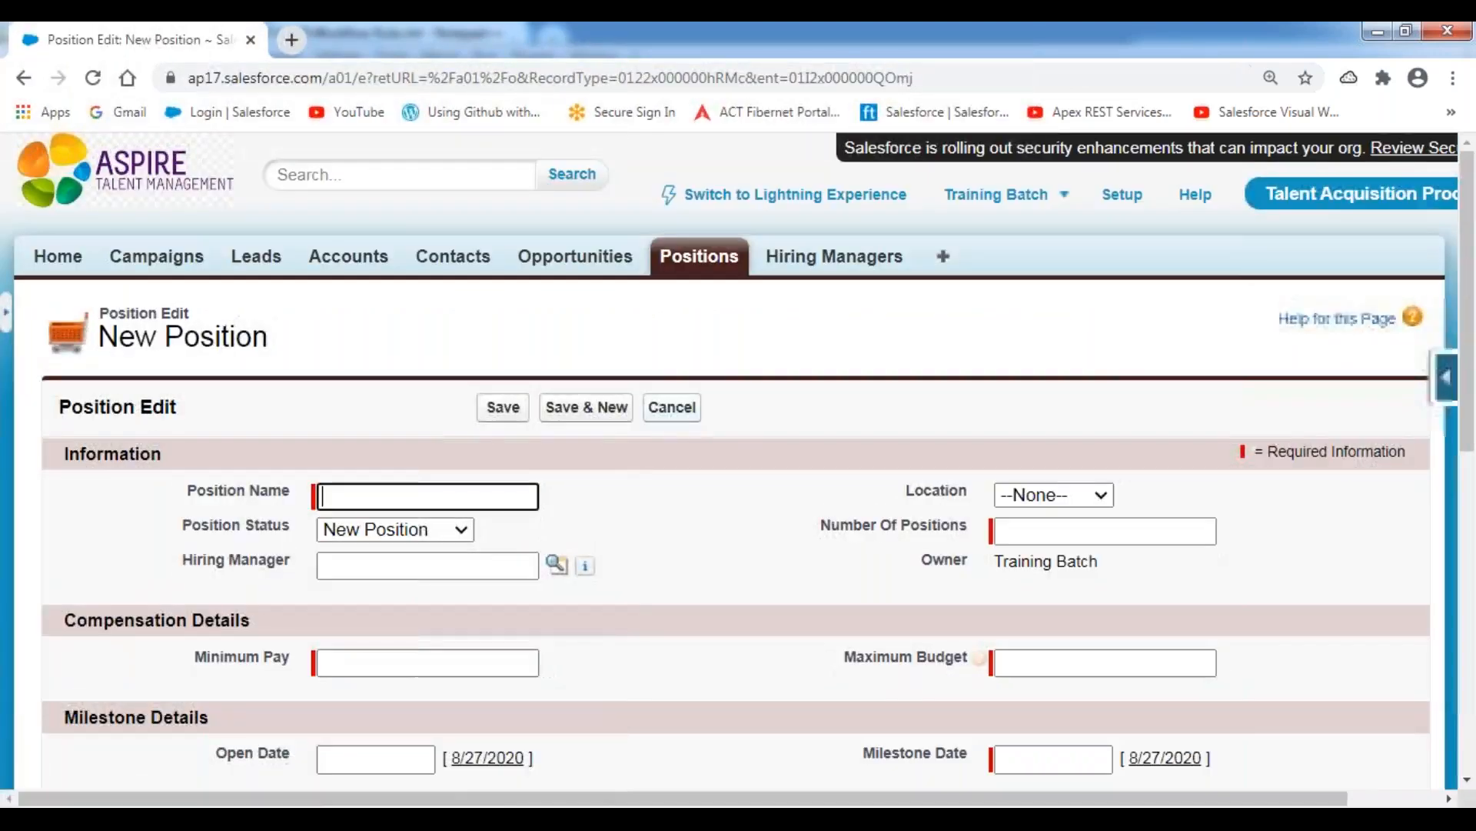
Enter "Salesforce Architect" as the new record's position name.
{"action": "scroll", "coordinate": [692, 417], "scroll_direction": "down", "scroll_amount": 4}
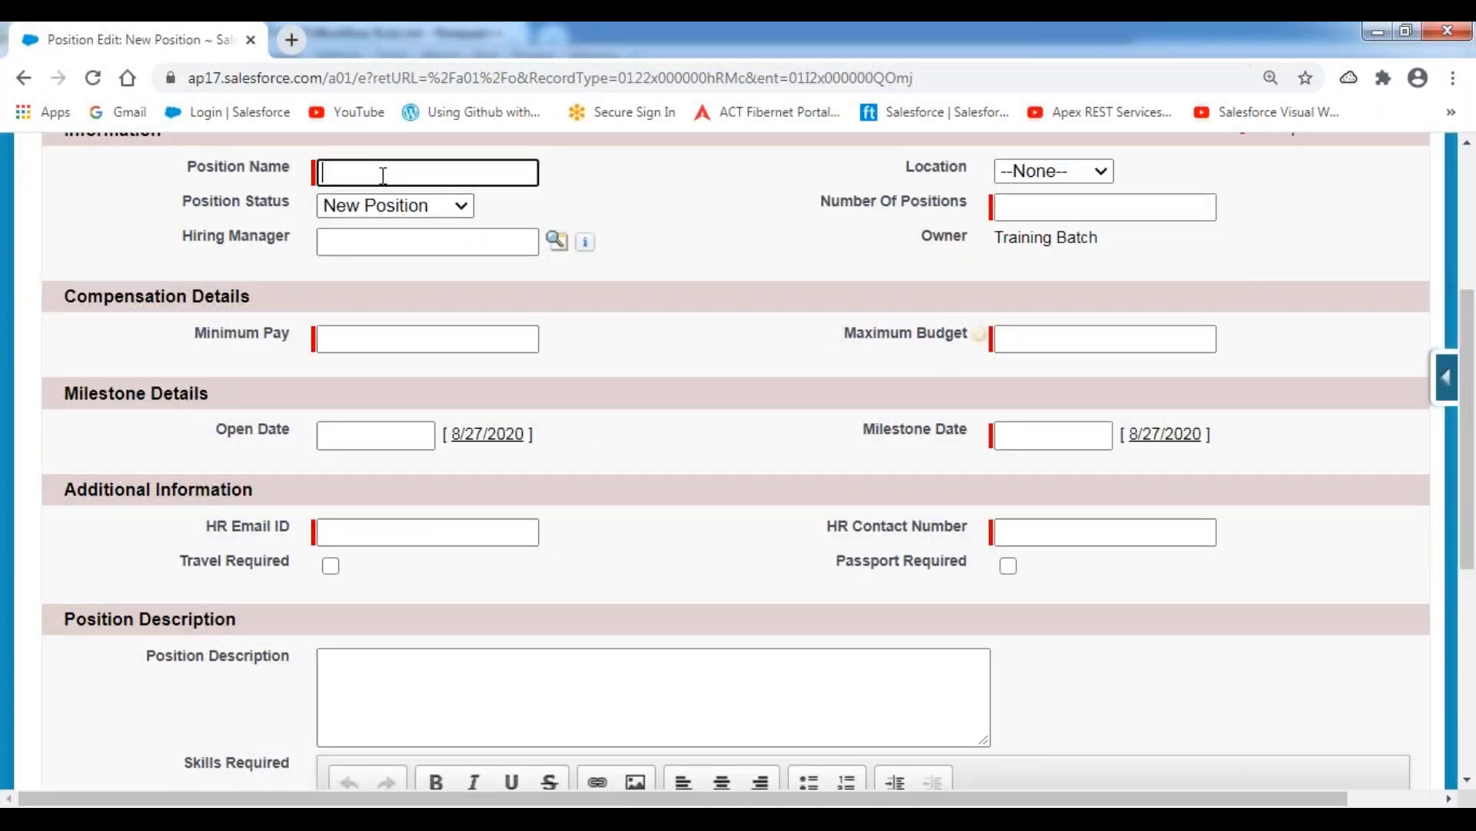
{"action": "type", "text": "Sale"}
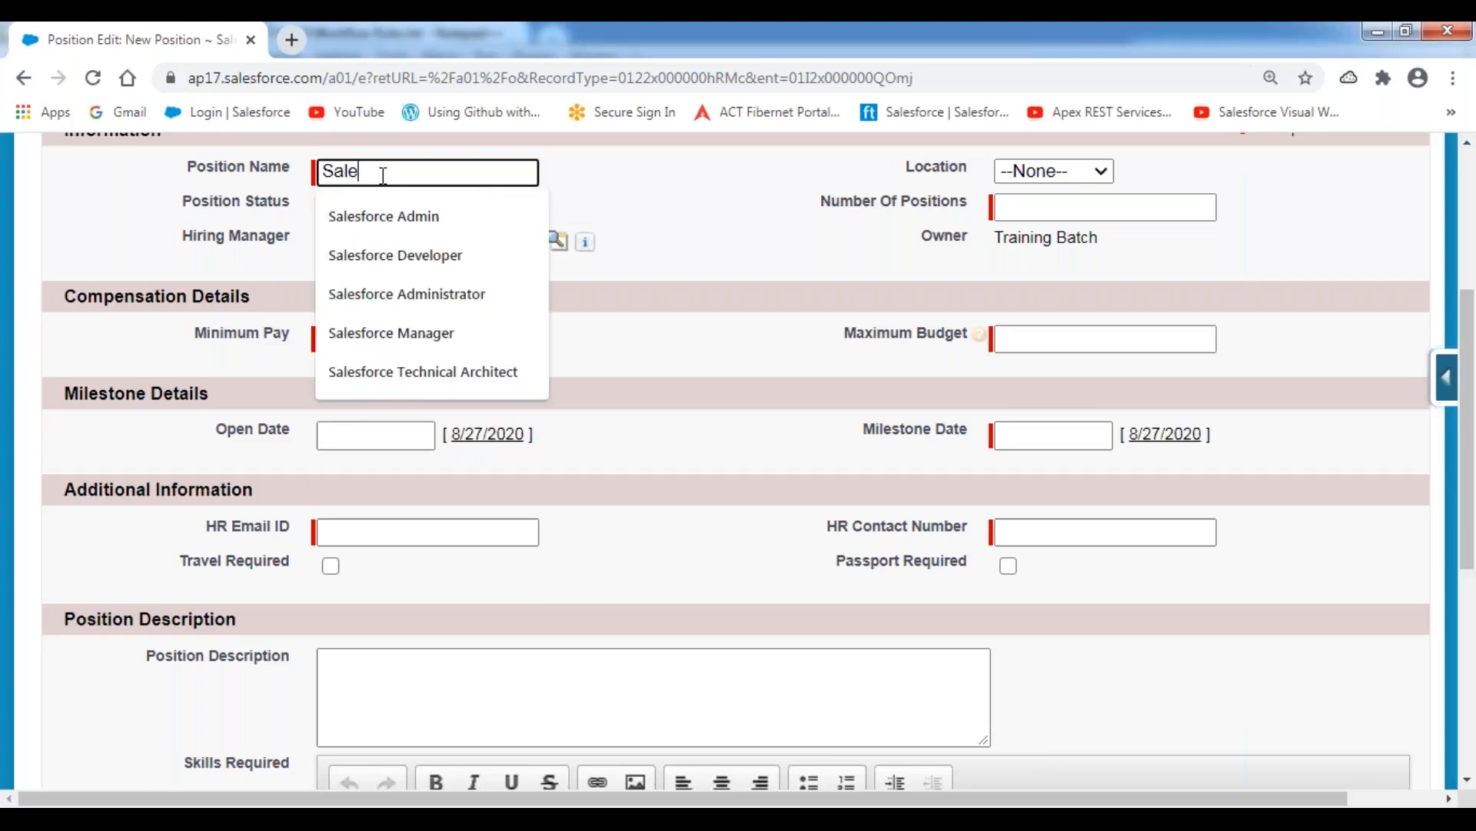
{"action": "type", "text": "sforce Architect"}
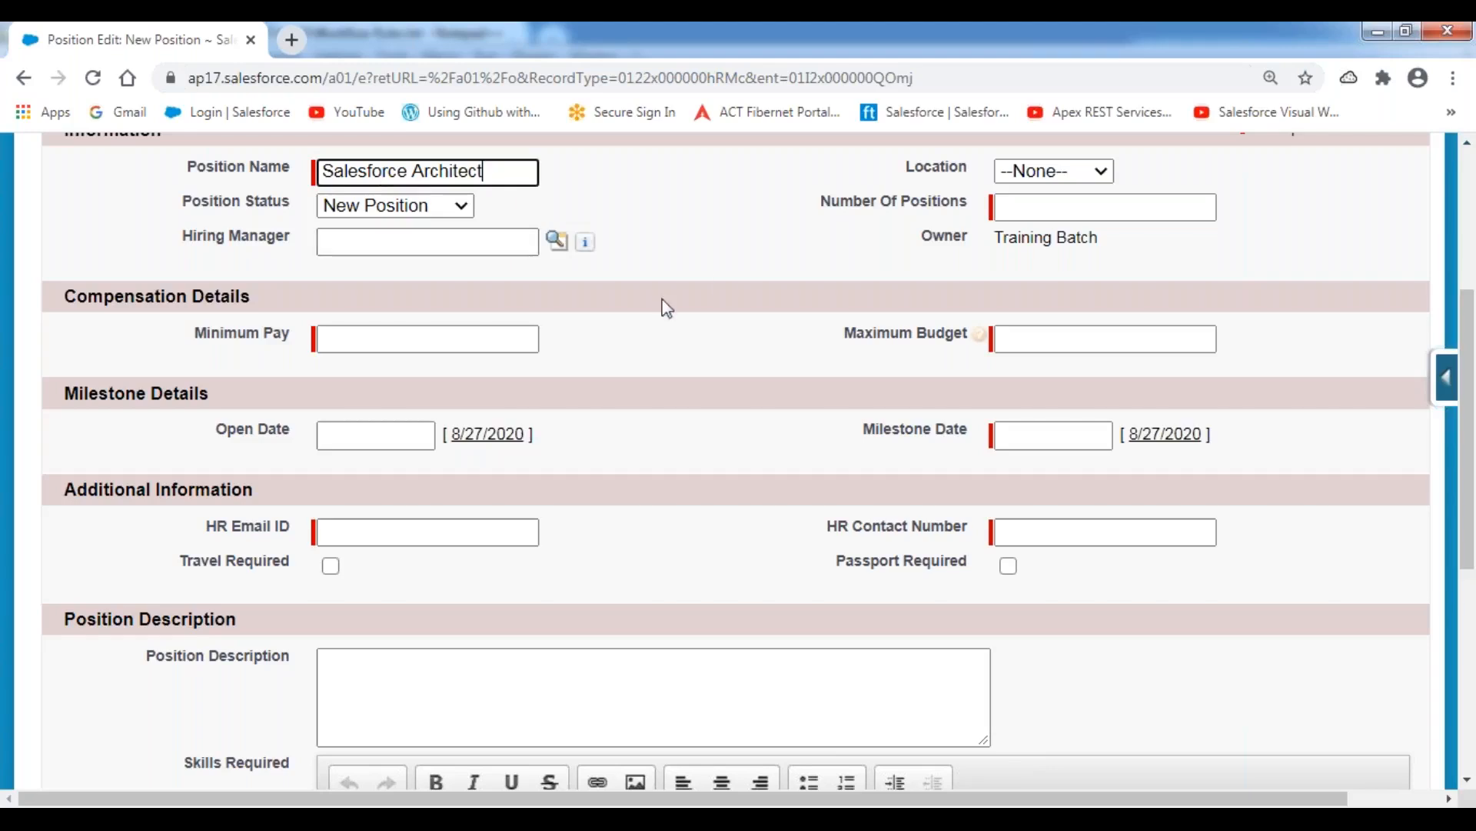
{"action": "left_click", "coordinate": [734, 239]}
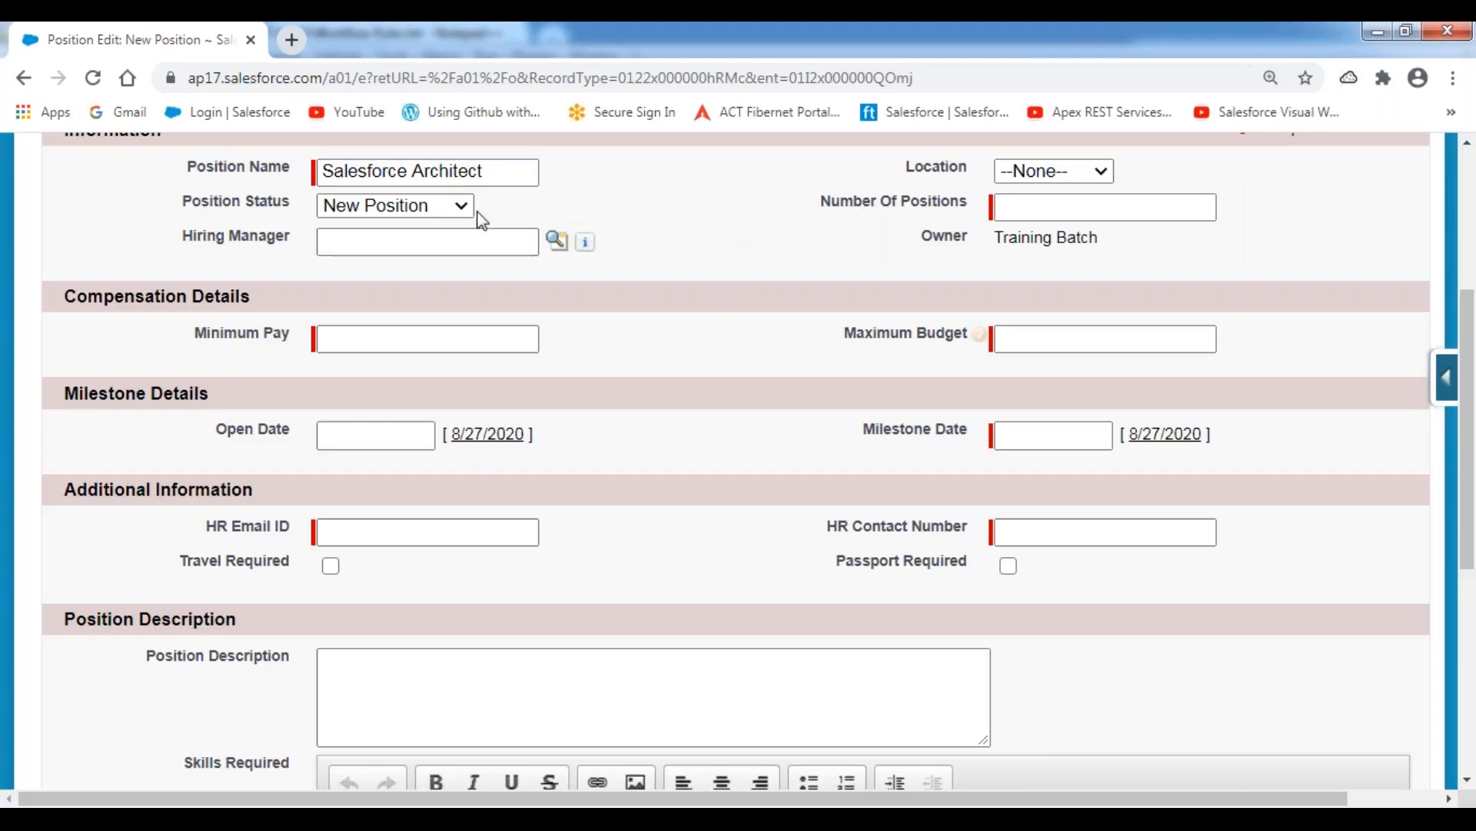
{"action": "left_click_drag", "start_coordinate": [183, 205], "coordinate": [281, 205]}
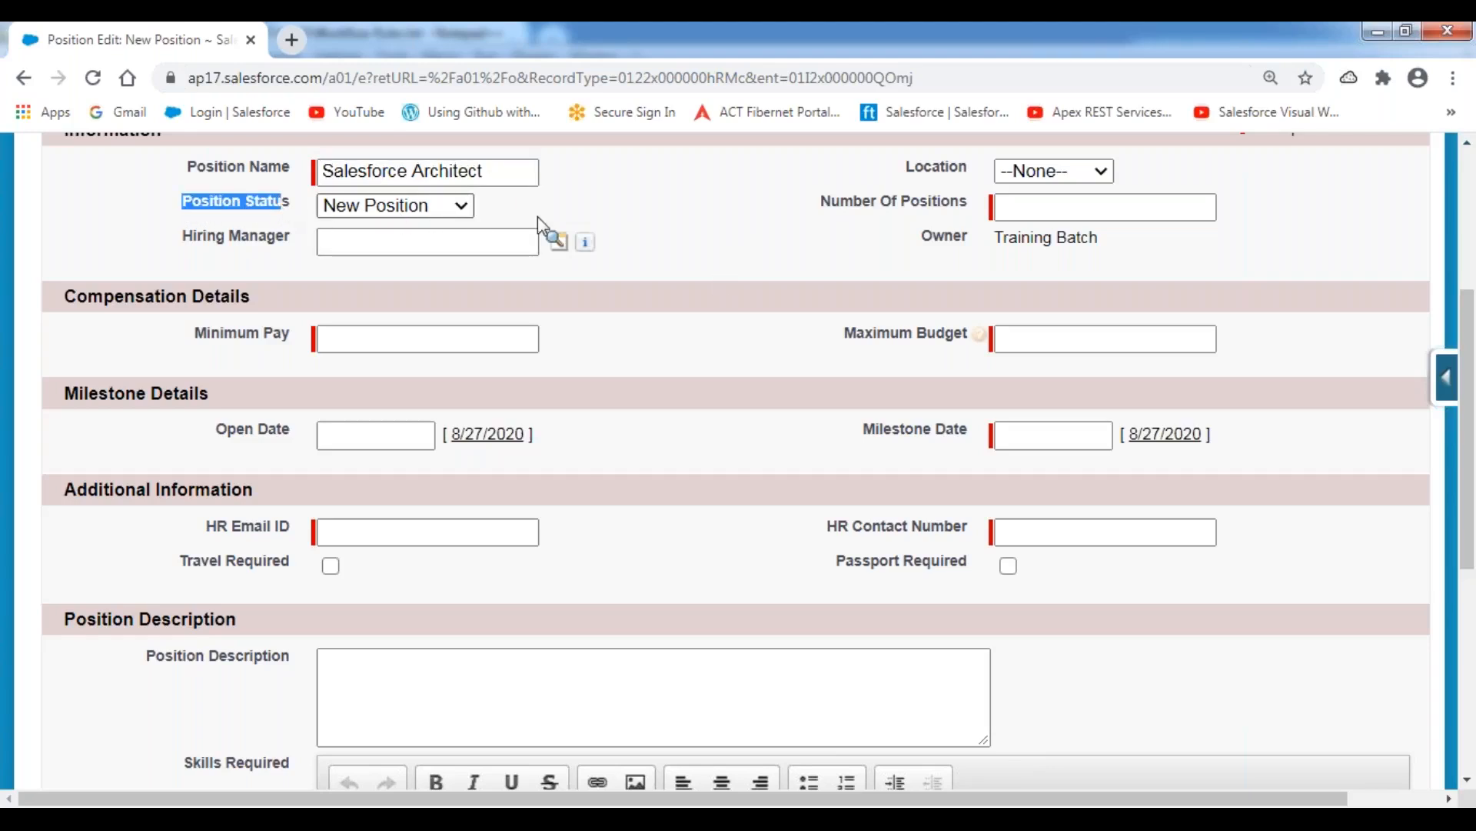
Set the position's location to Hyderabad and the number of positions to 1.
{"action": "left_click", "coordinate": [1102, 171]}
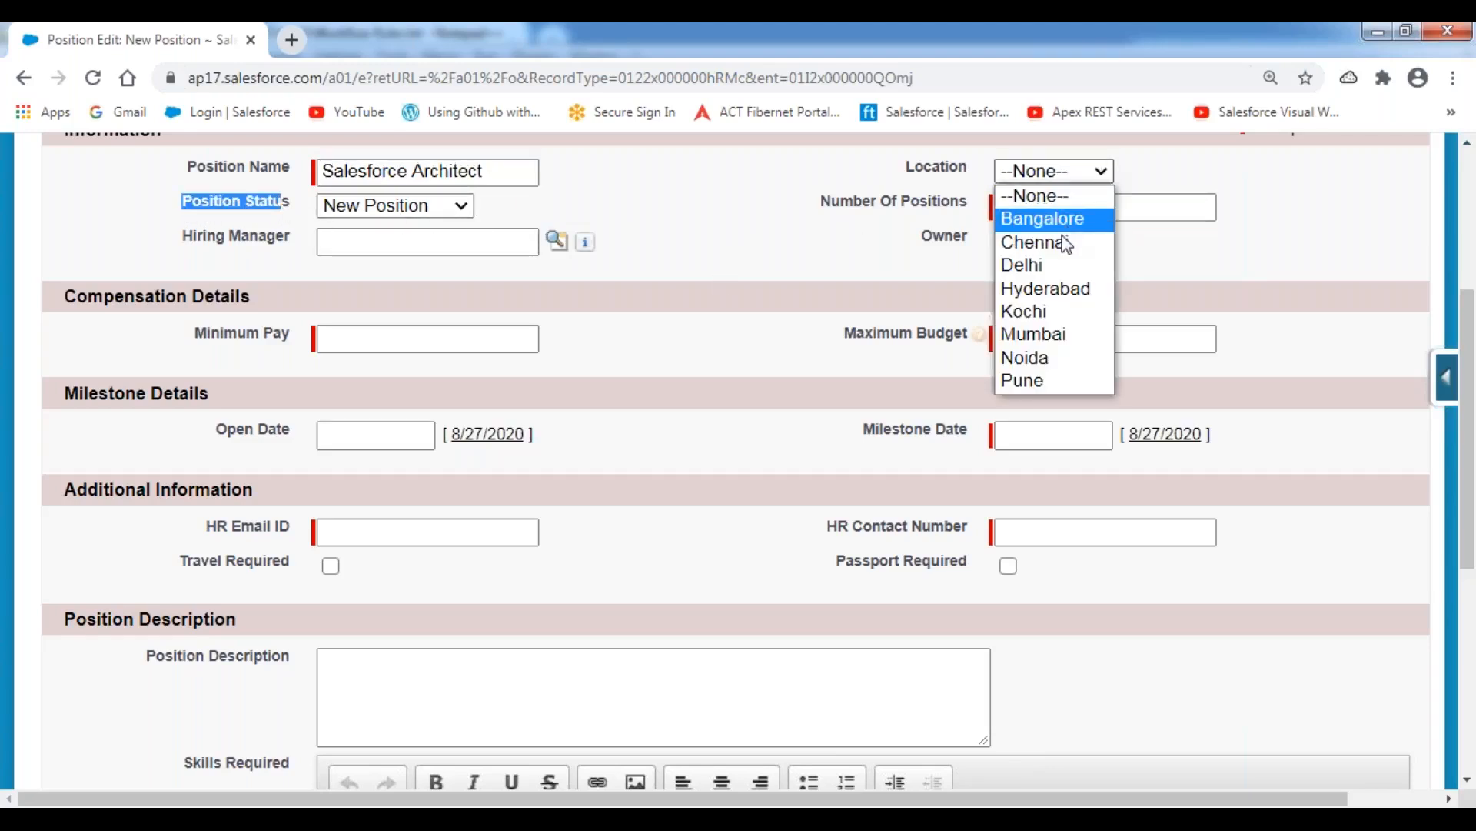
{"action": "left_click", "coordinate": [1059, 288]}
{"action": "left_click", "coordinate": [1025, 208]}
{"action": "type", "text": "1"}
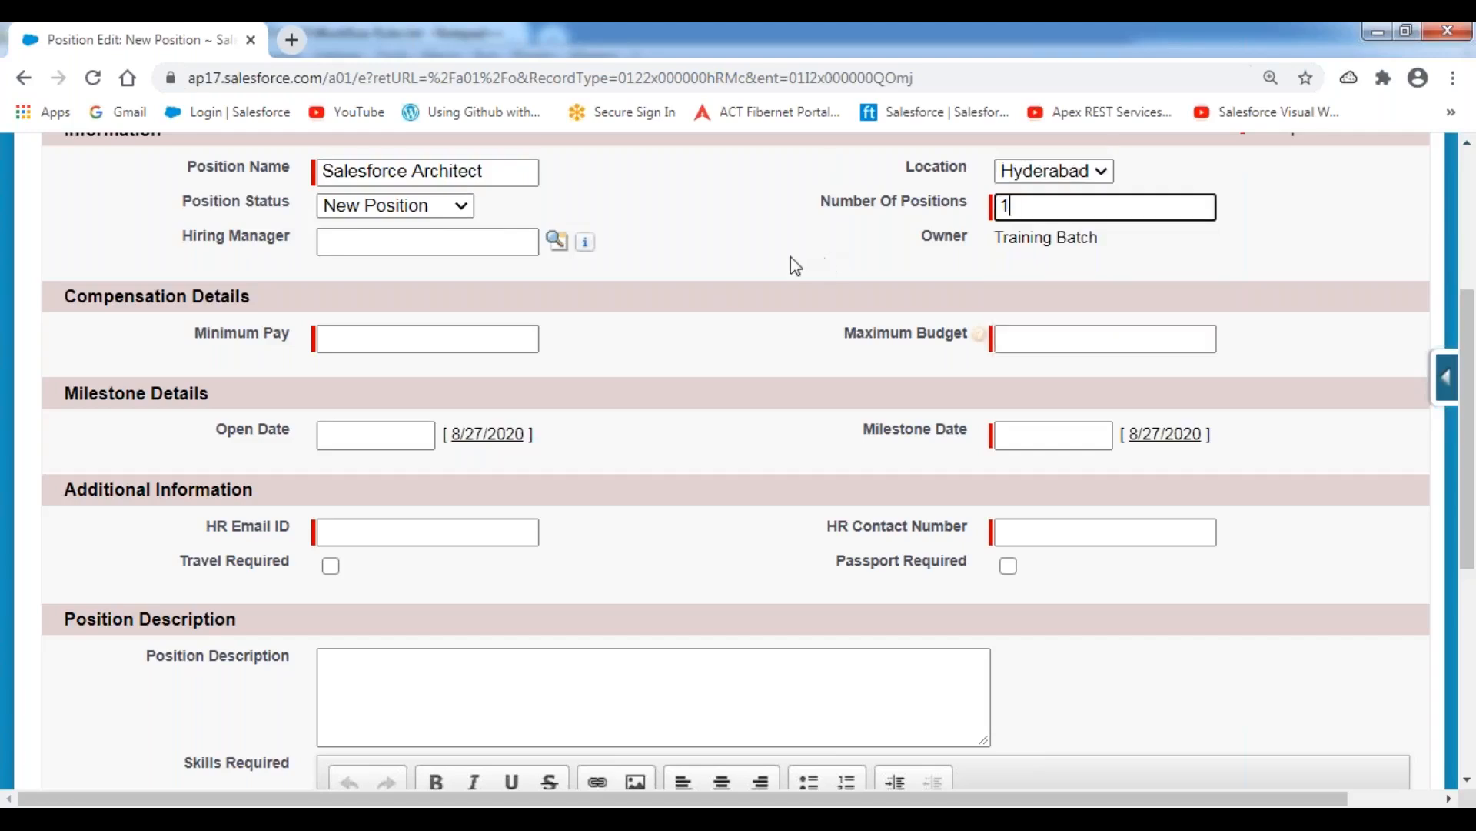
Look up and assign the recently viewed hiring manager to the position.
{"action": "left_click", "coordinate": [556, 241]}
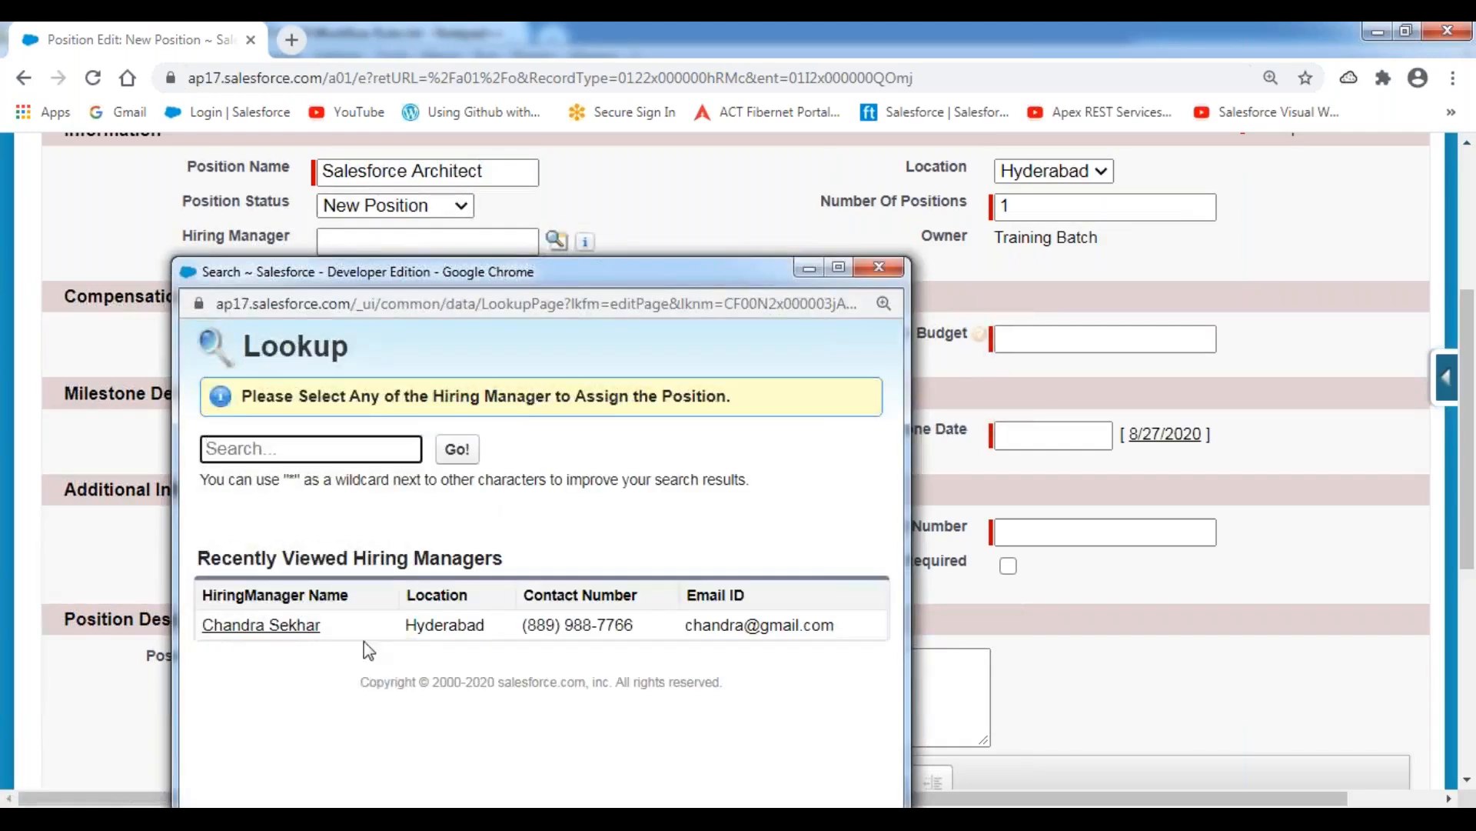
{"action": "left_click", "coordinate": [289, 626]}
Set the position's minimum pay to 1800000 and its maximum budget to 2400000.
{"action": "left_click", "coordinate": [407, 339]}
{"action": "left_click", "coordinate": [406, 340]}
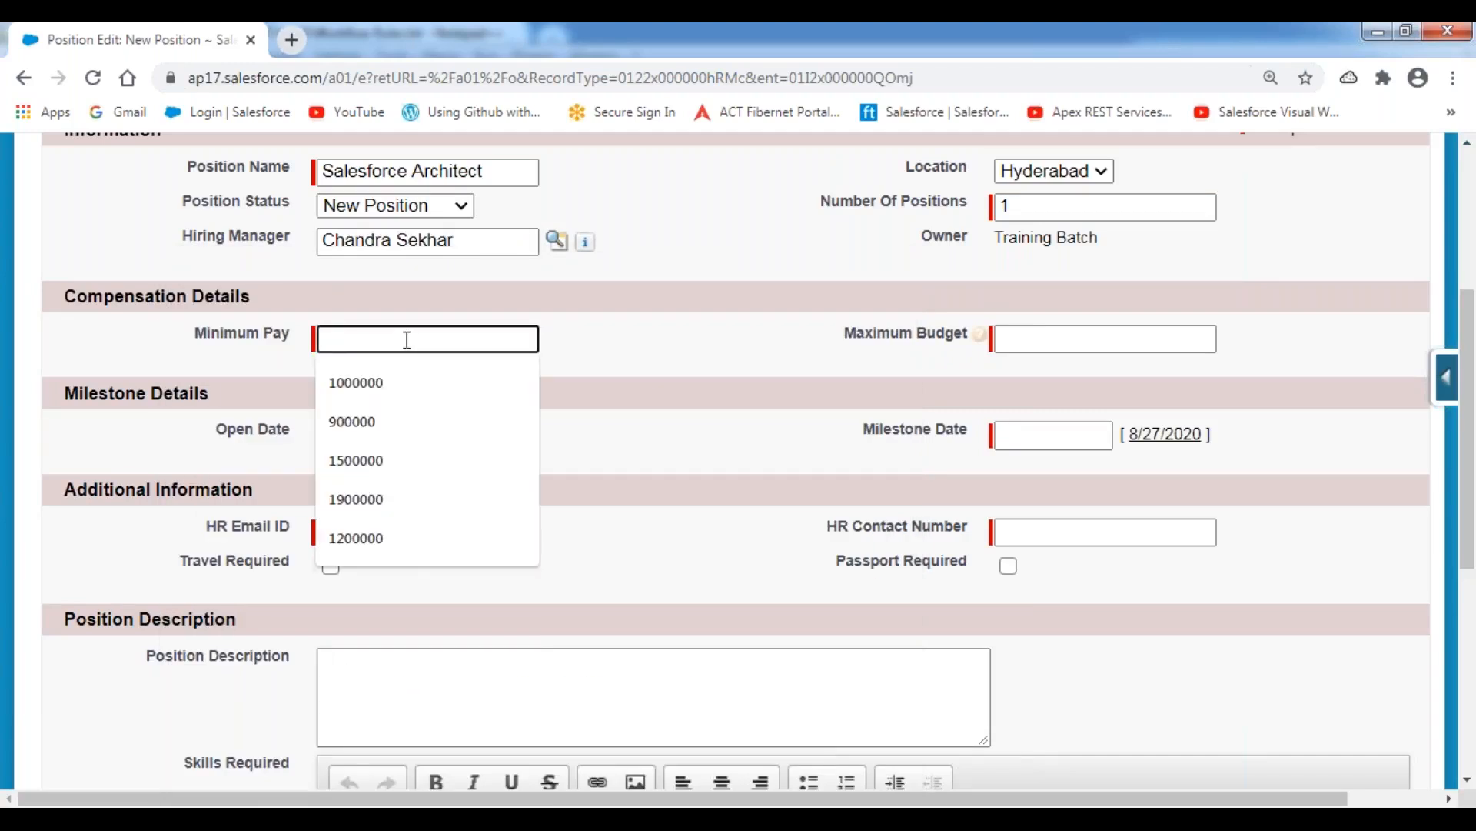
{"action": "type", "text": "1800000"}
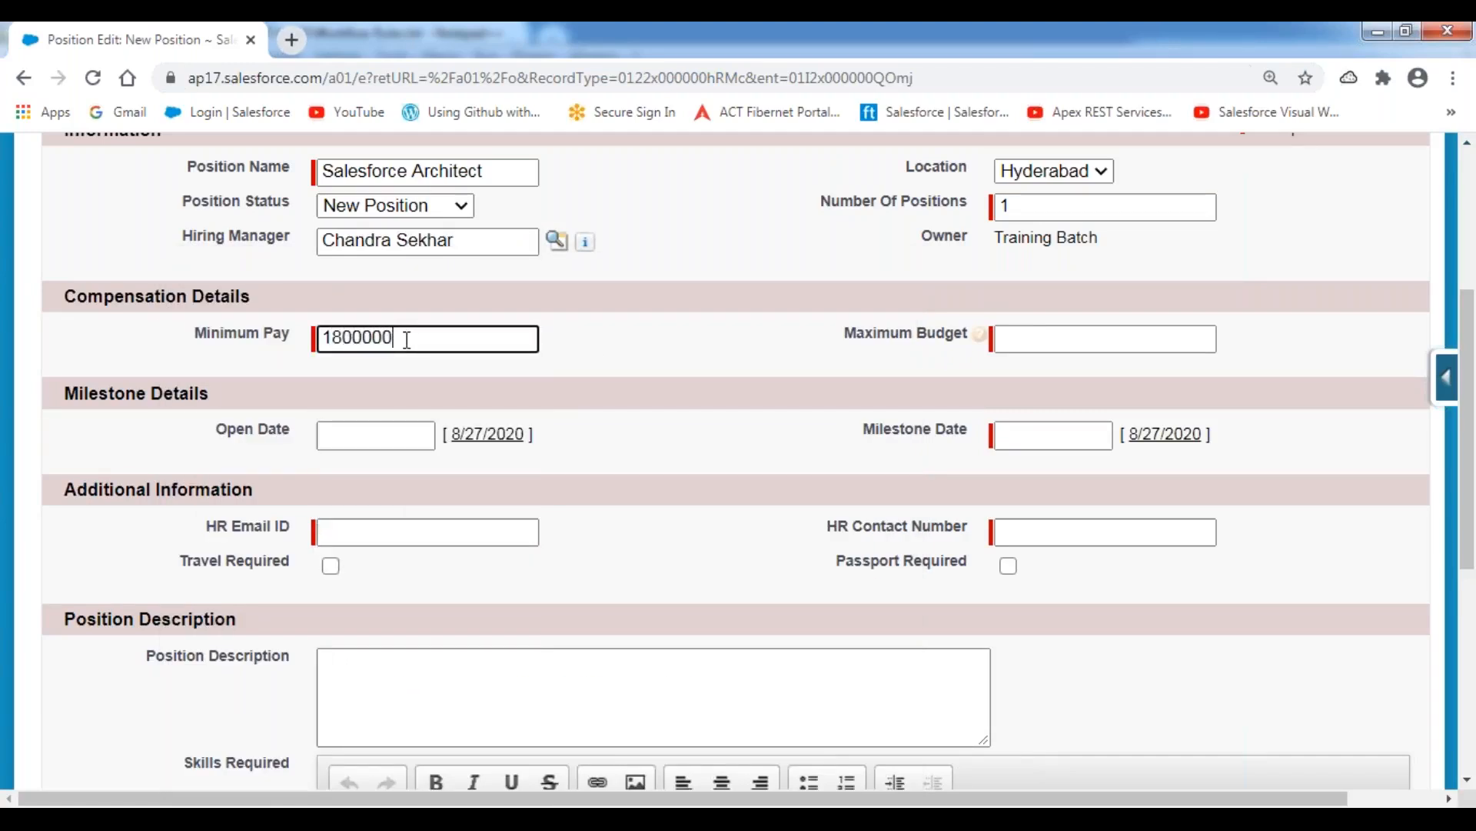
{"action": "key", "text": "Tab"}
{"action": "type", "text": "2"}
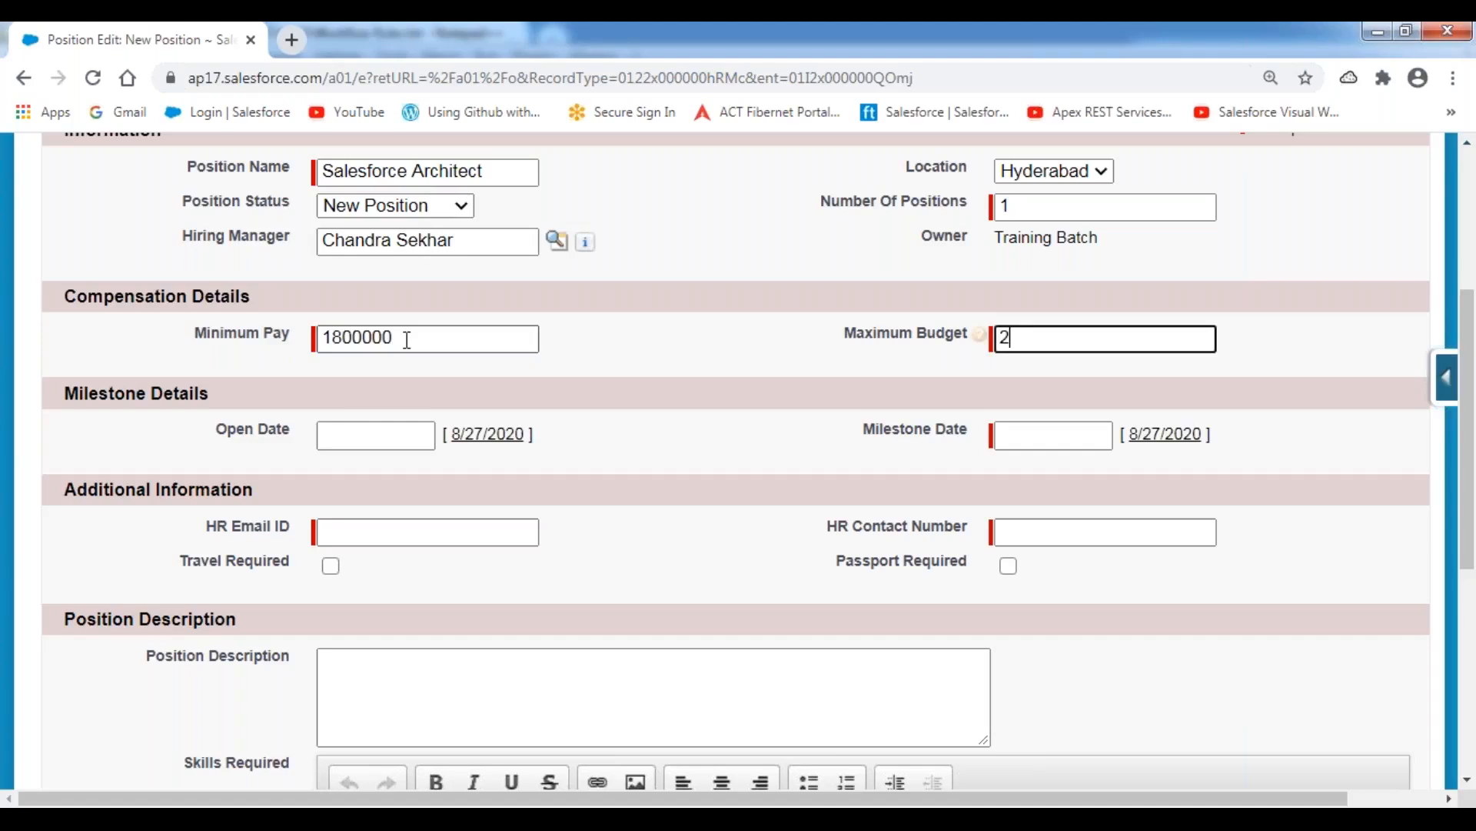
{"action": "type", "text": "400000"}
{"action": "key", "text": "Tab"}
Set the position's open date to 8/27/2020 and its milestone date to 9/10/2020.
{"action": "left_click", "coordinate": [662, 450]}
{"action": "left_click", "coordinate": [488, 435]}
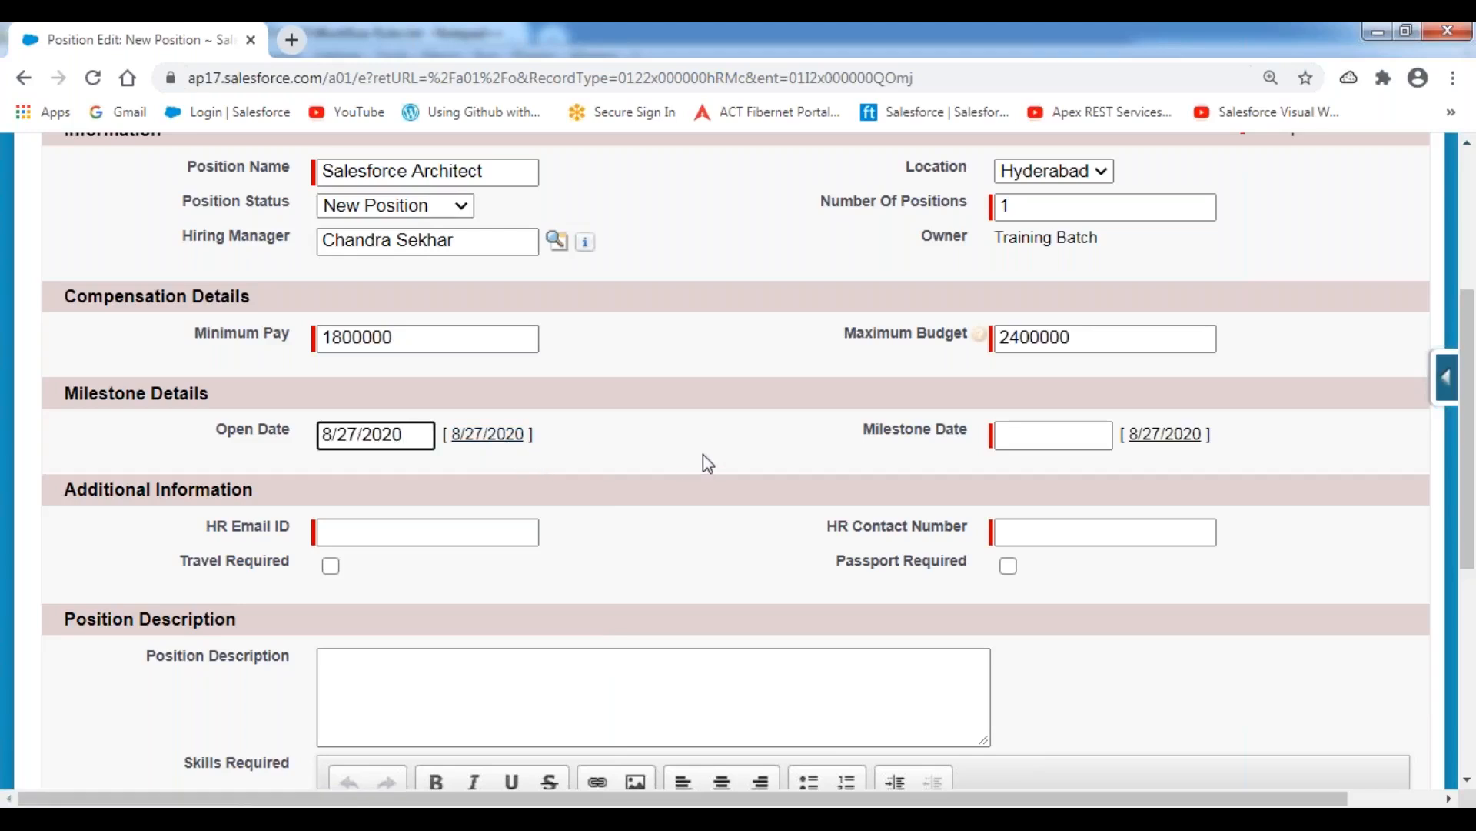
{"action": "left_click", "coordinate": [1071, 436]}
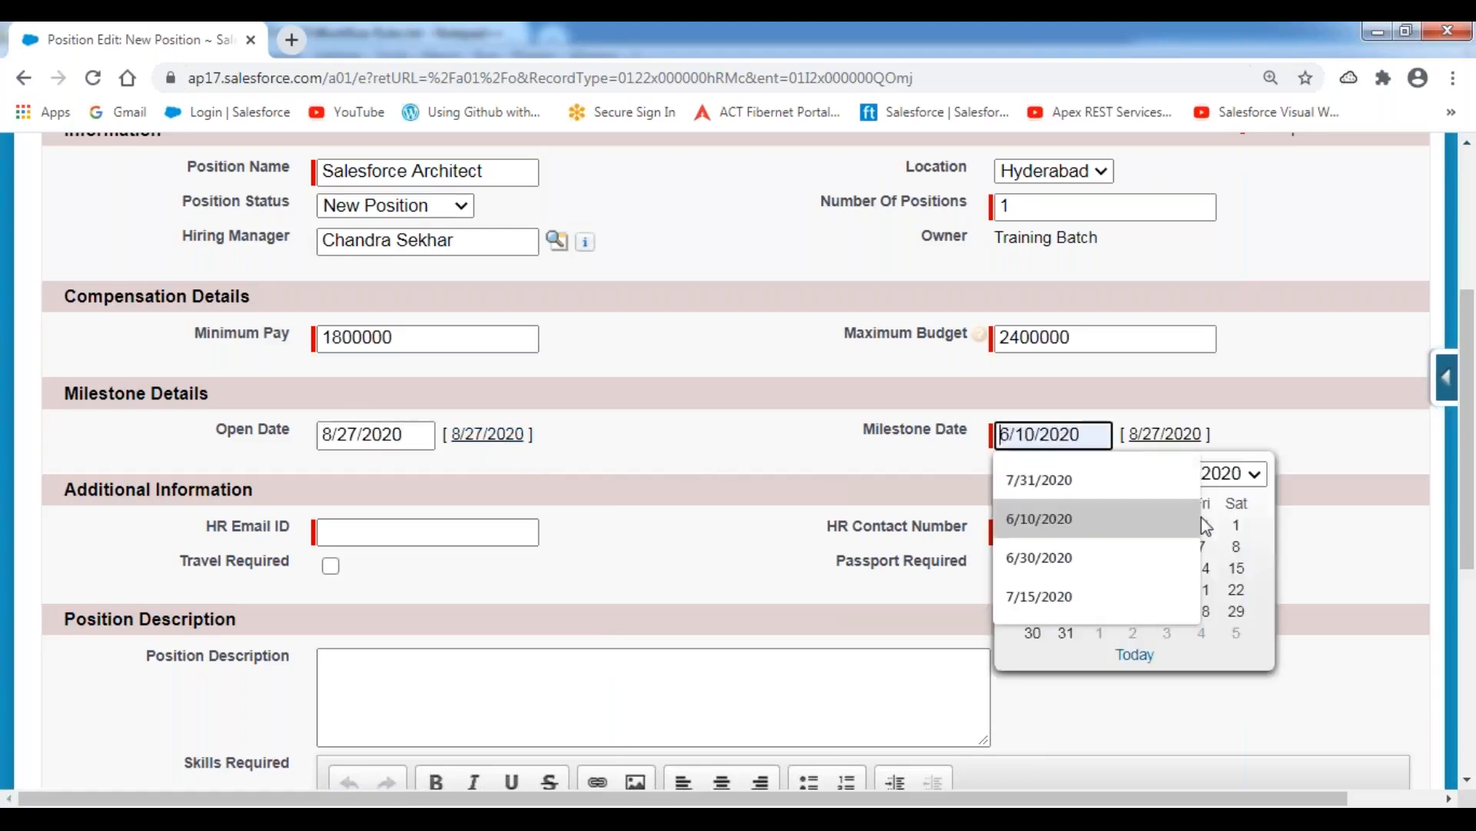
{"action": "left_click", "coordinate": [1253, 506]}
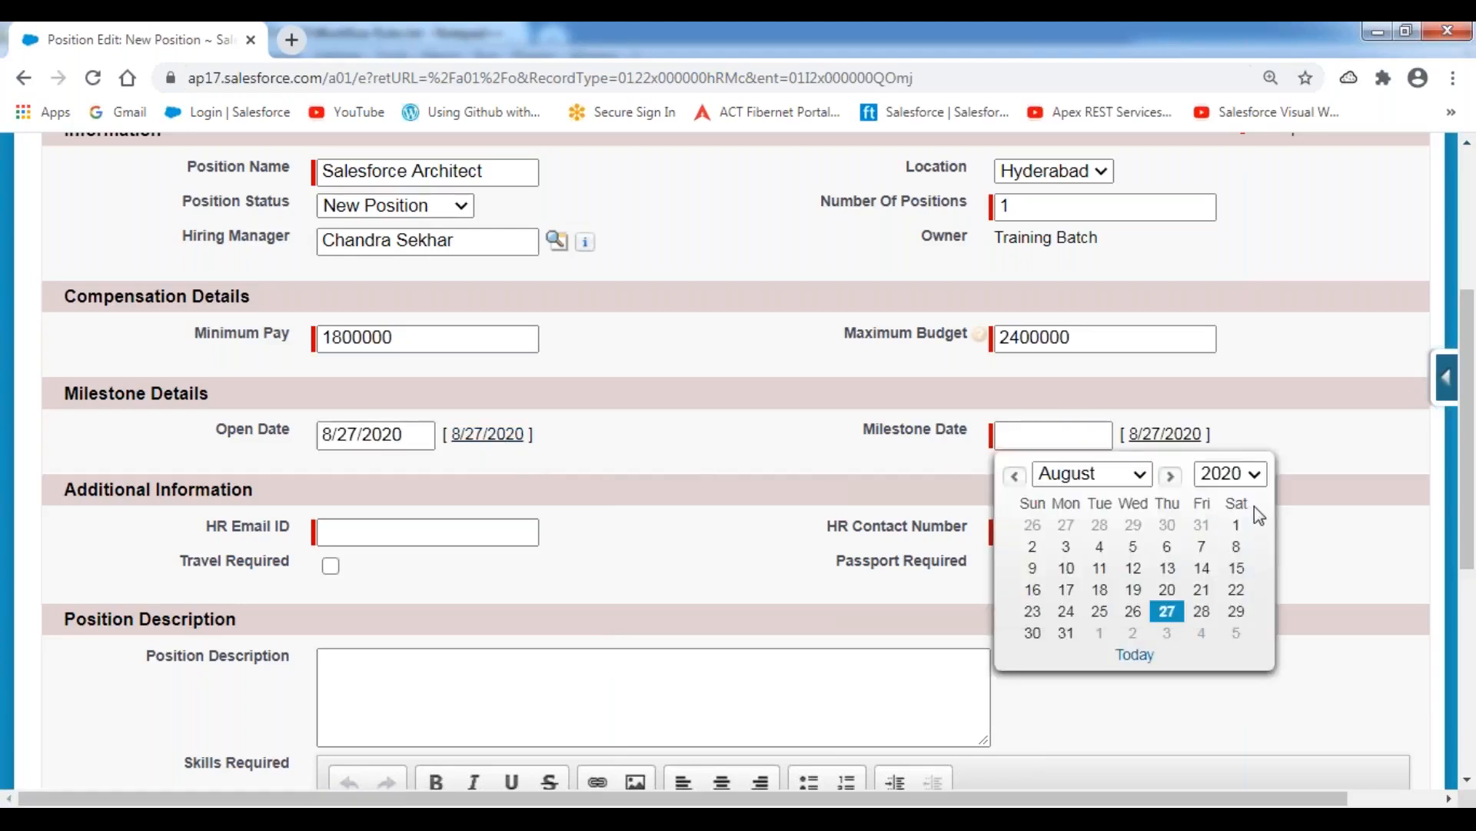
{"action": "left_click", "coordinate": [1172, 481]}
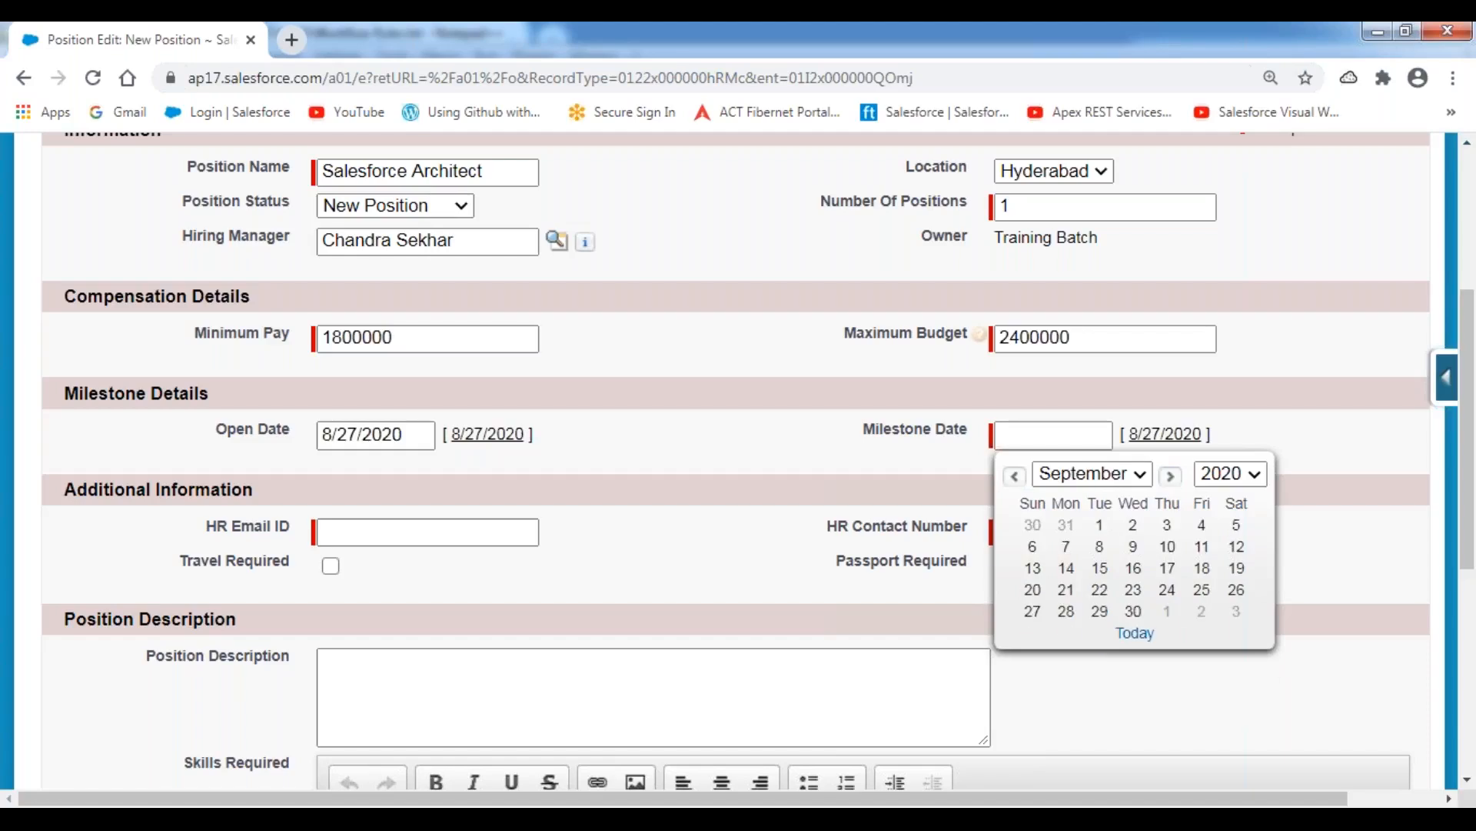
{"action": "left_click", "coordinate": [1168, 548]}
{"action": "left_click", "coordinate": [798, 460]}
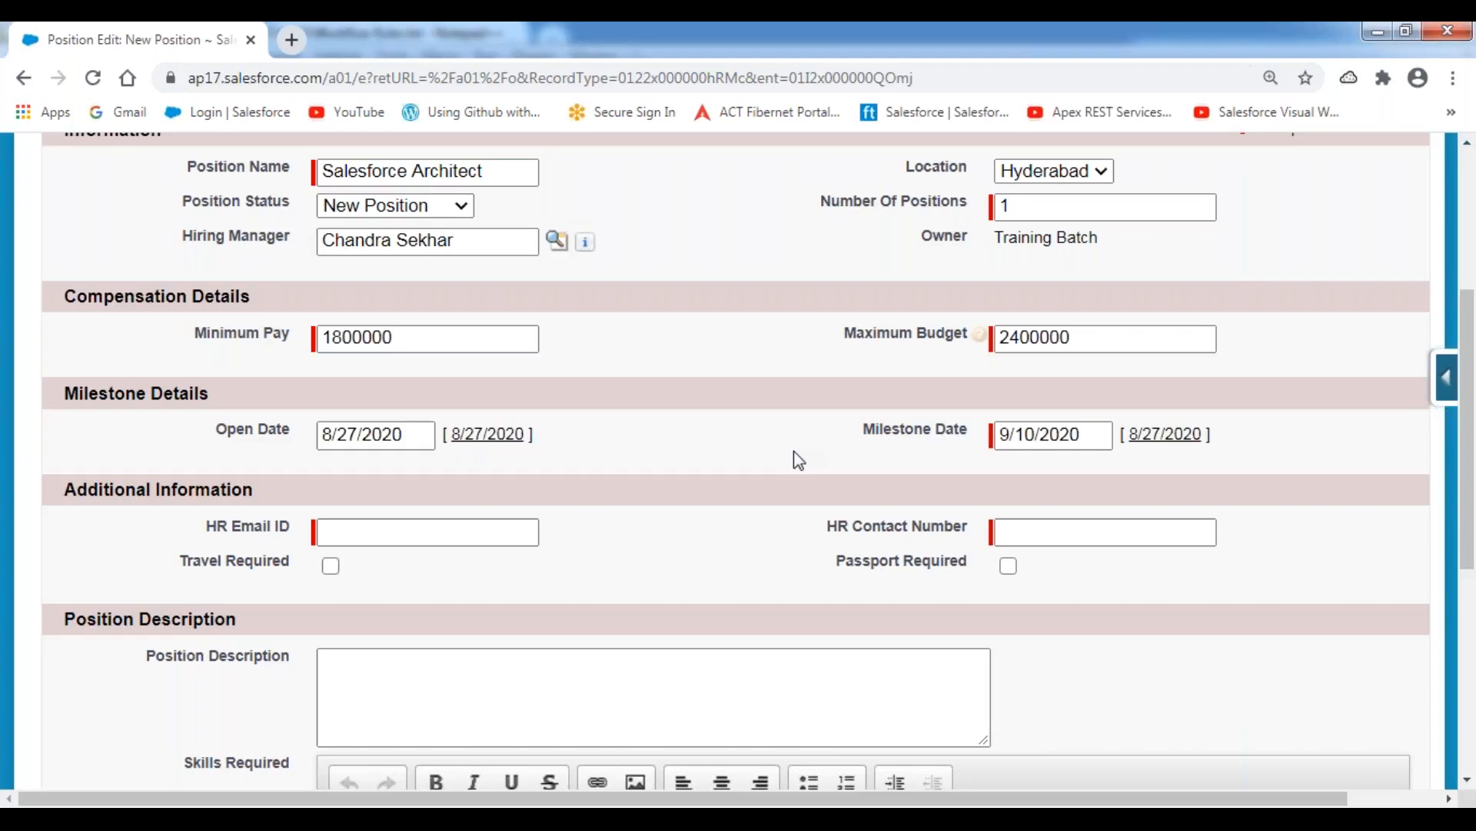
Paste the HR contact's e-mail address into the HR Email ID field.
{"action": "left_click", "coordinate": [389, 536]}
{"action": "scroll", "coordinate": [740, 463], "scroll_direction": "down", "scroll_amount": 1}
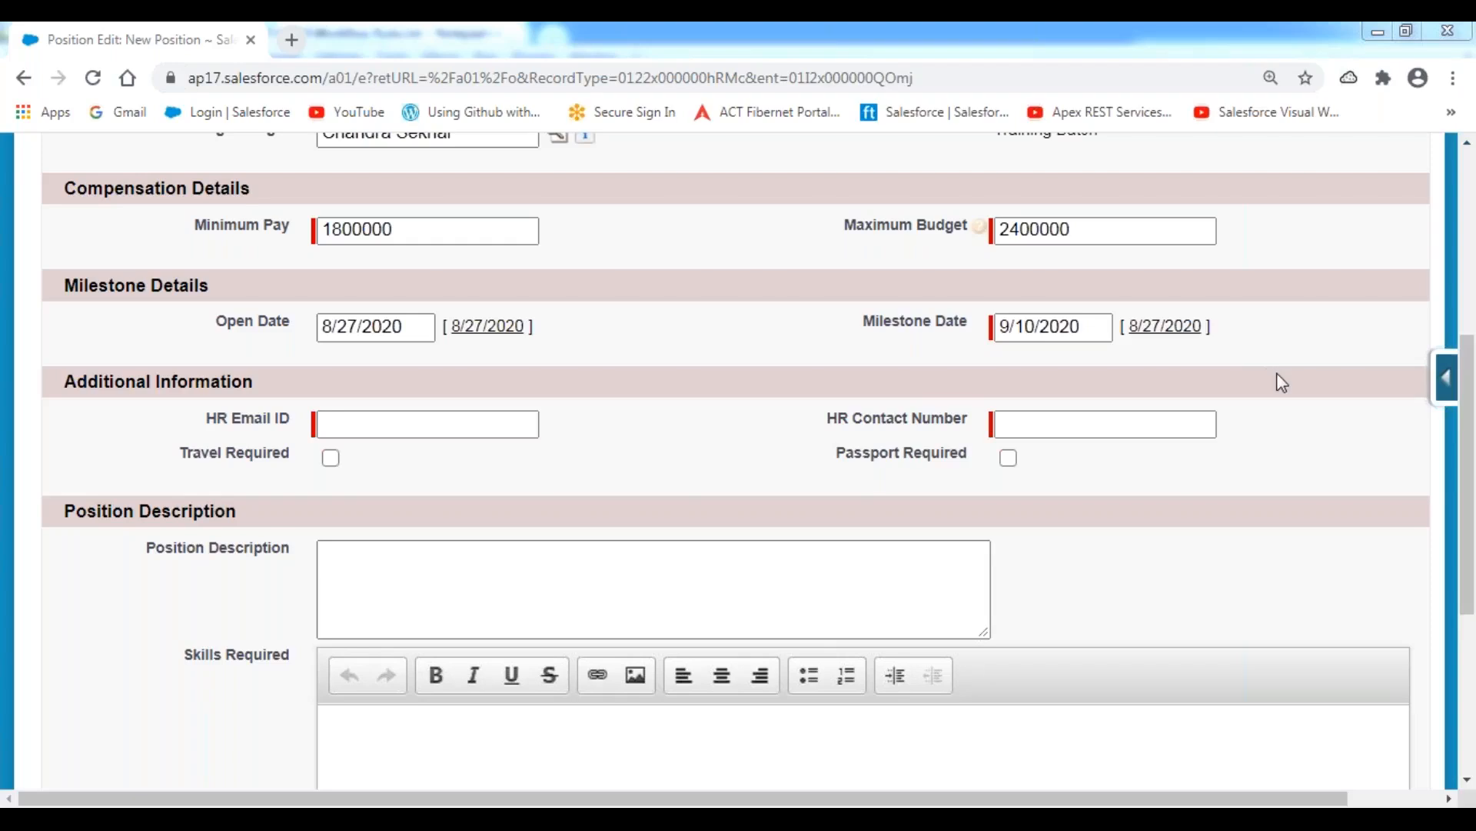
{"action": "left_click", "coordinate": [439, 424]}
{"action": "key", "text": "ctrl+v"}
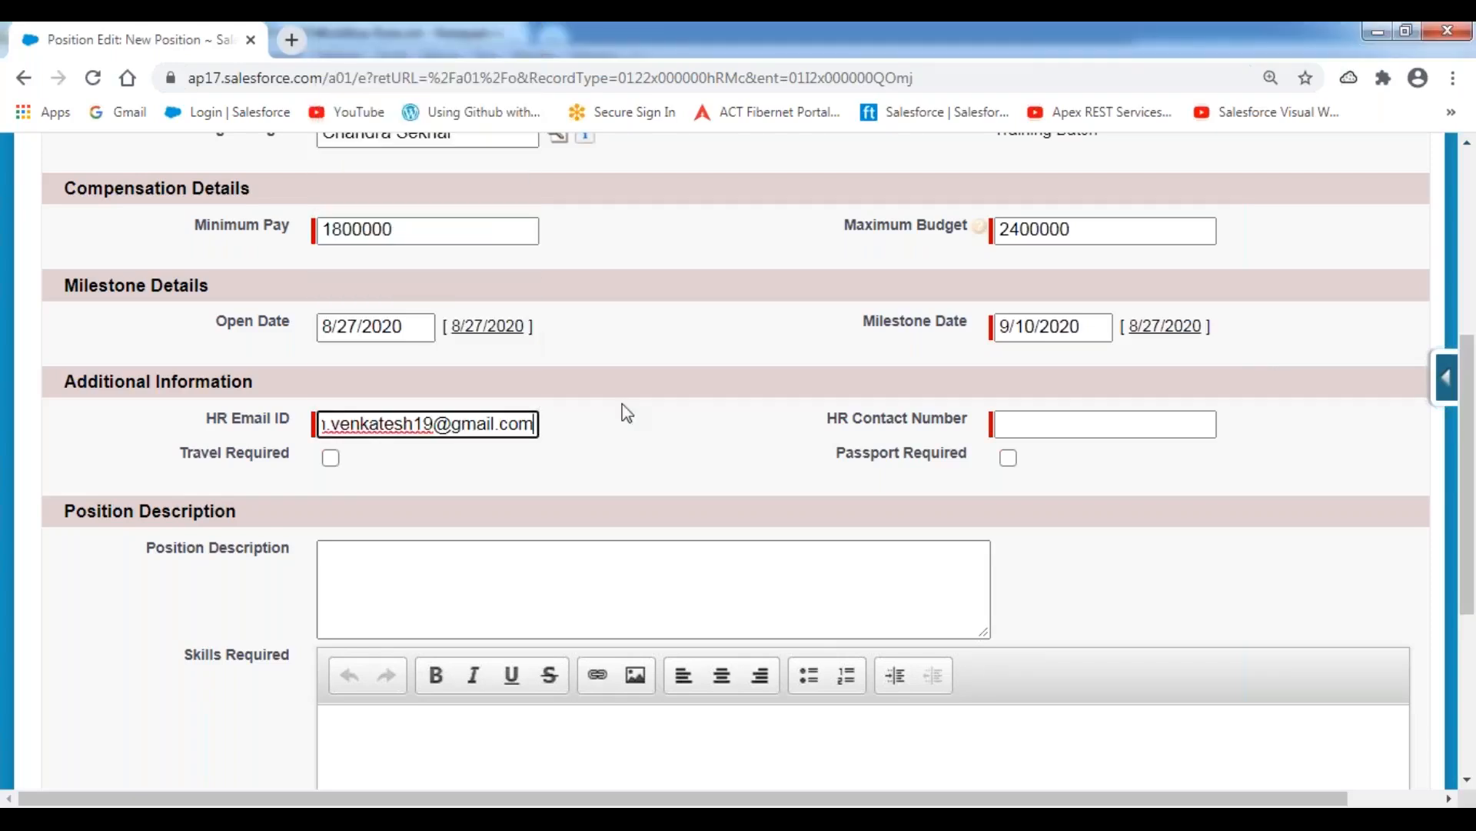
Enter the HR contact's phone number and mark both travel and passport as required for the position.
{"action": "left_click", "coordinate": [692, 390]}
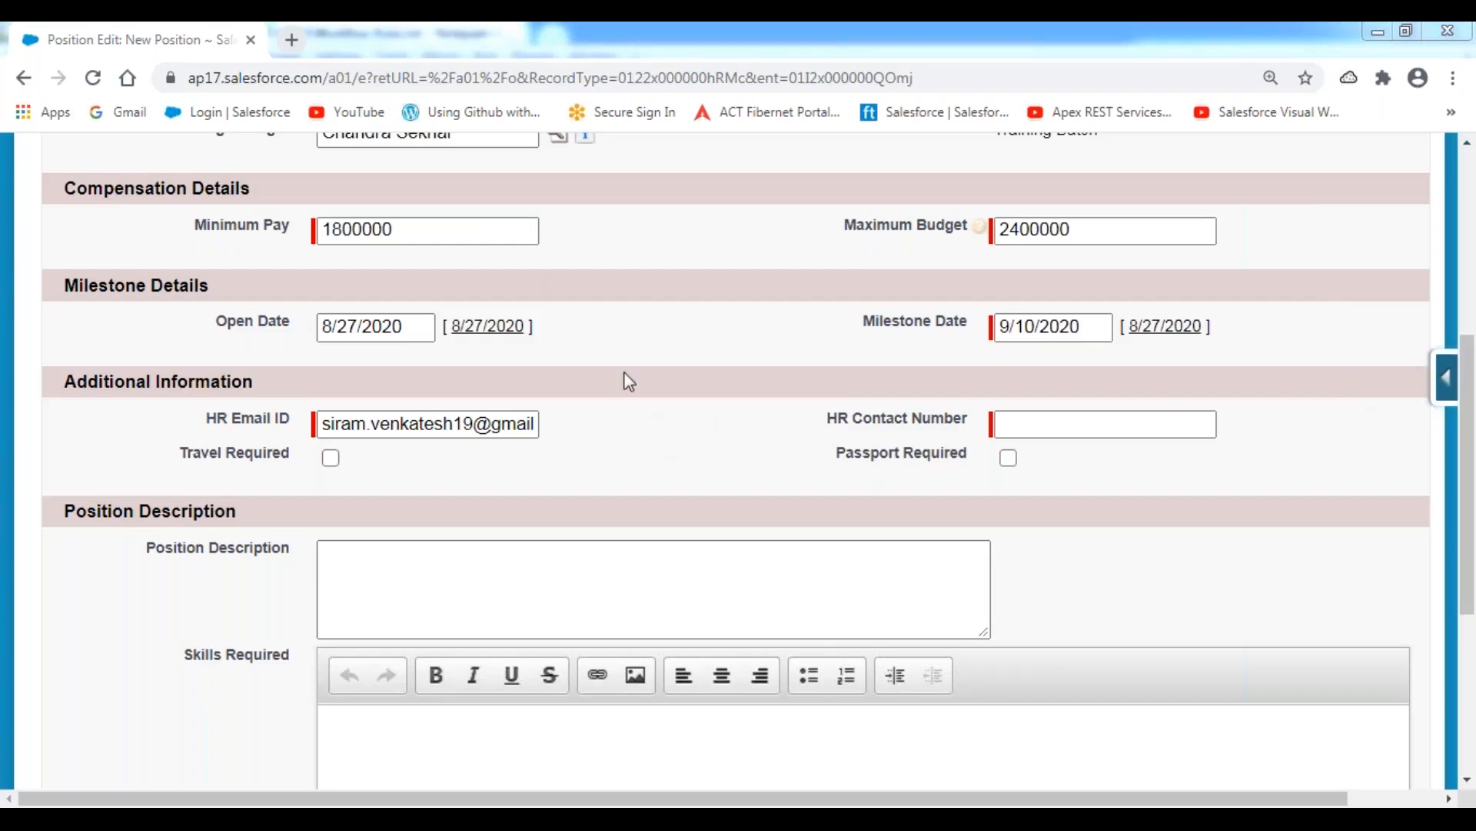
{"action": "left_click", "coordinate": [1035, 424]}
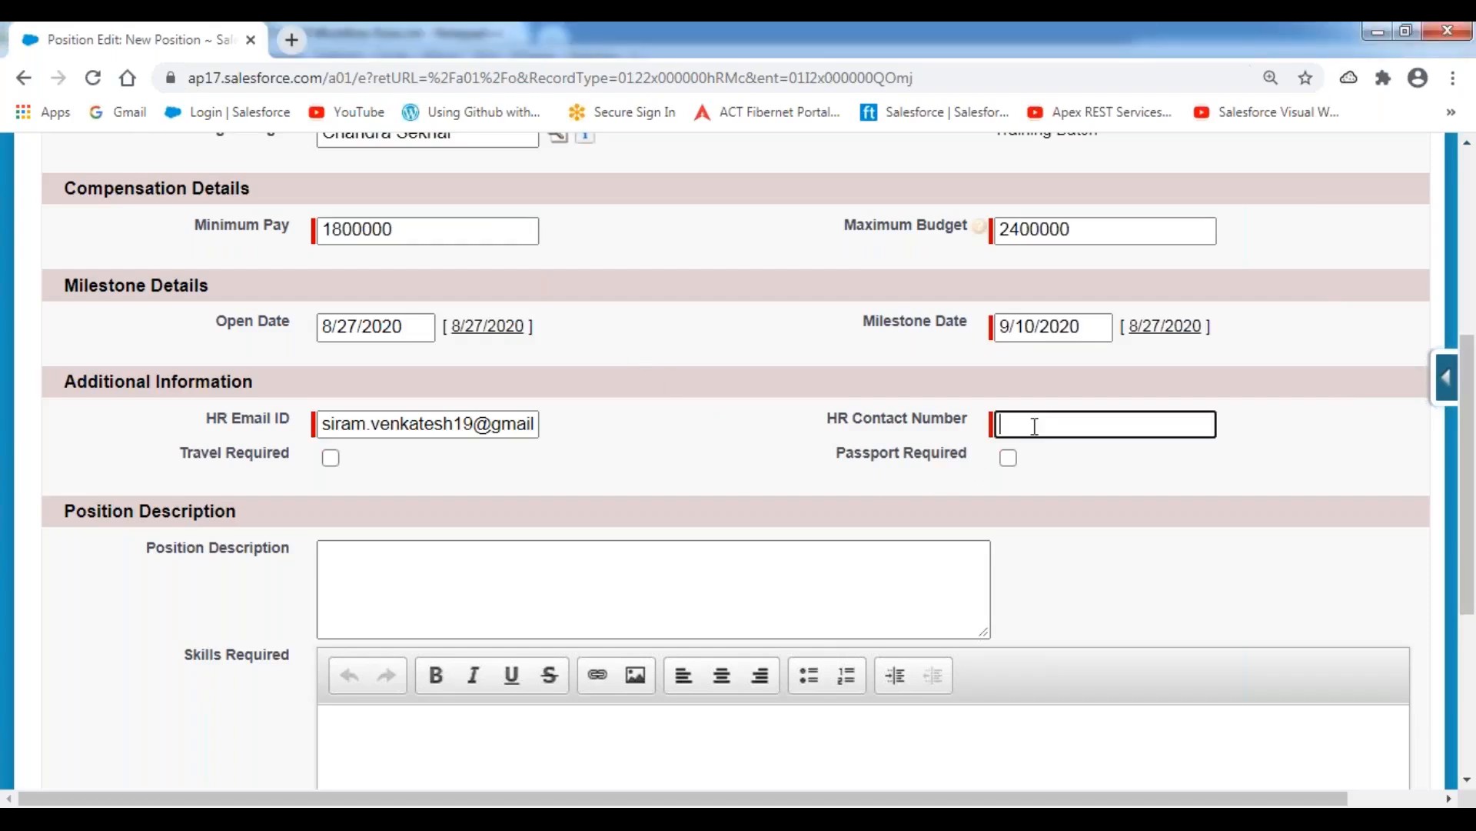
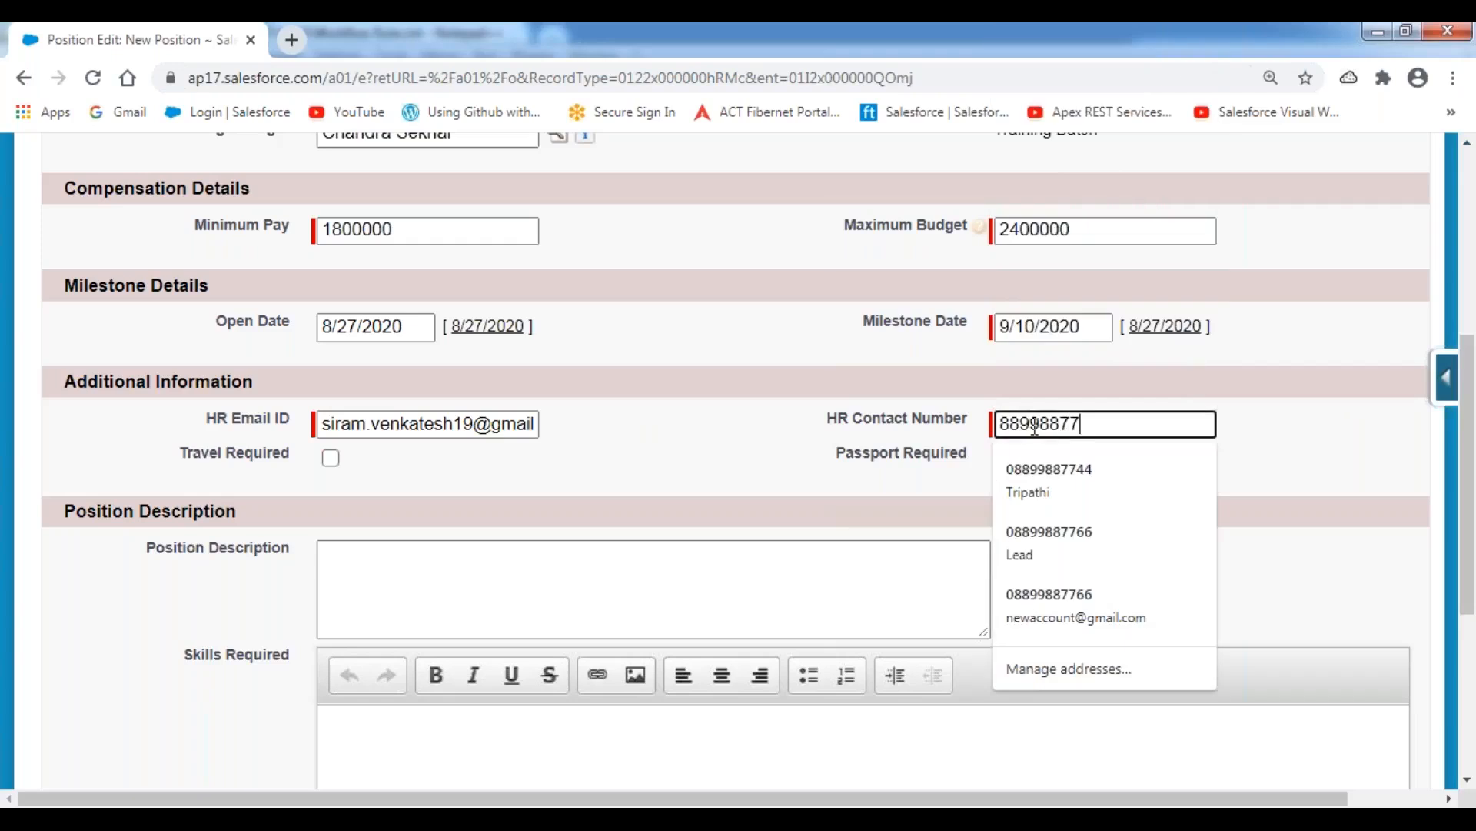
{"action": "key", "text": "Tab"}
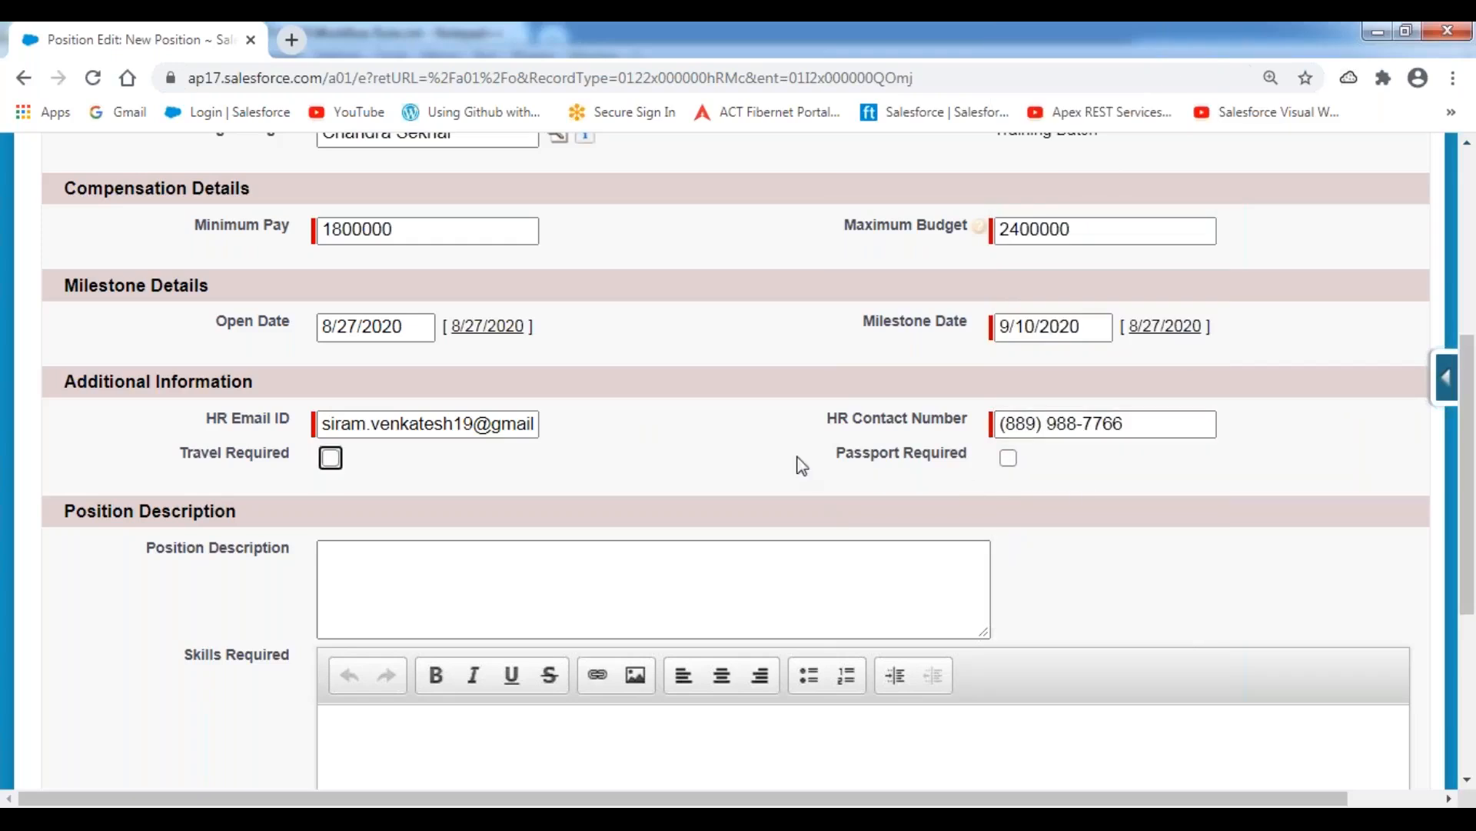
{"action": "scroll", "coordinate": [779, 448], "scroll_direction": "down", "scroll_amount": 1}
{"action": "left_click", "coordinate": [1008, 350]}
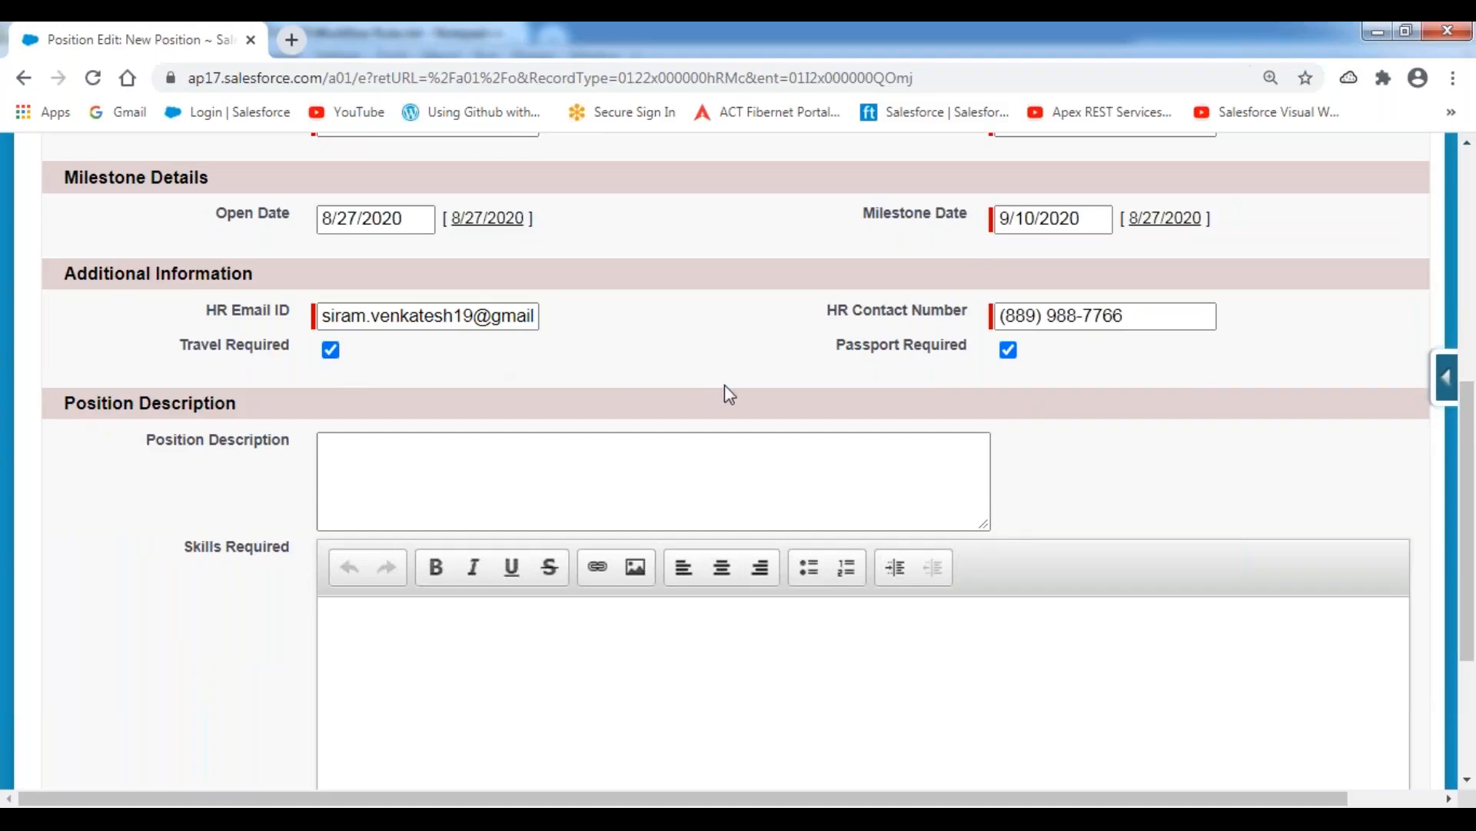
Enter the position description "Required 10+ years of Experience in Salesforce Platform.".
{"action": "scroll", "coordinate": [724, 385], "scroll_direction": "down", "scroll_amount": 1}
{"action": "left_click", "coordinate": [424, 353]}
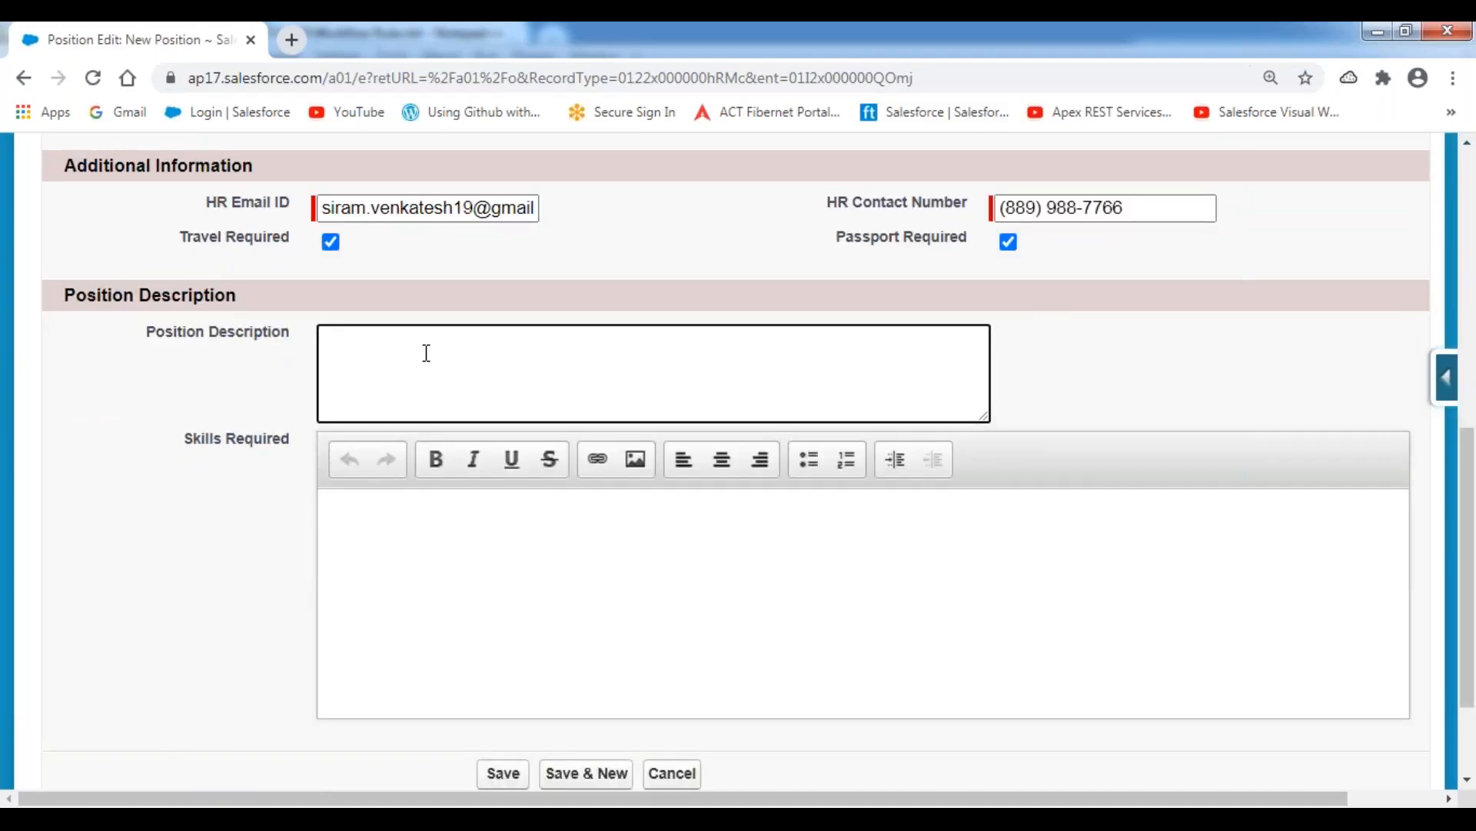
{"action": "type", "text": "Required 10+ years of Experie"}
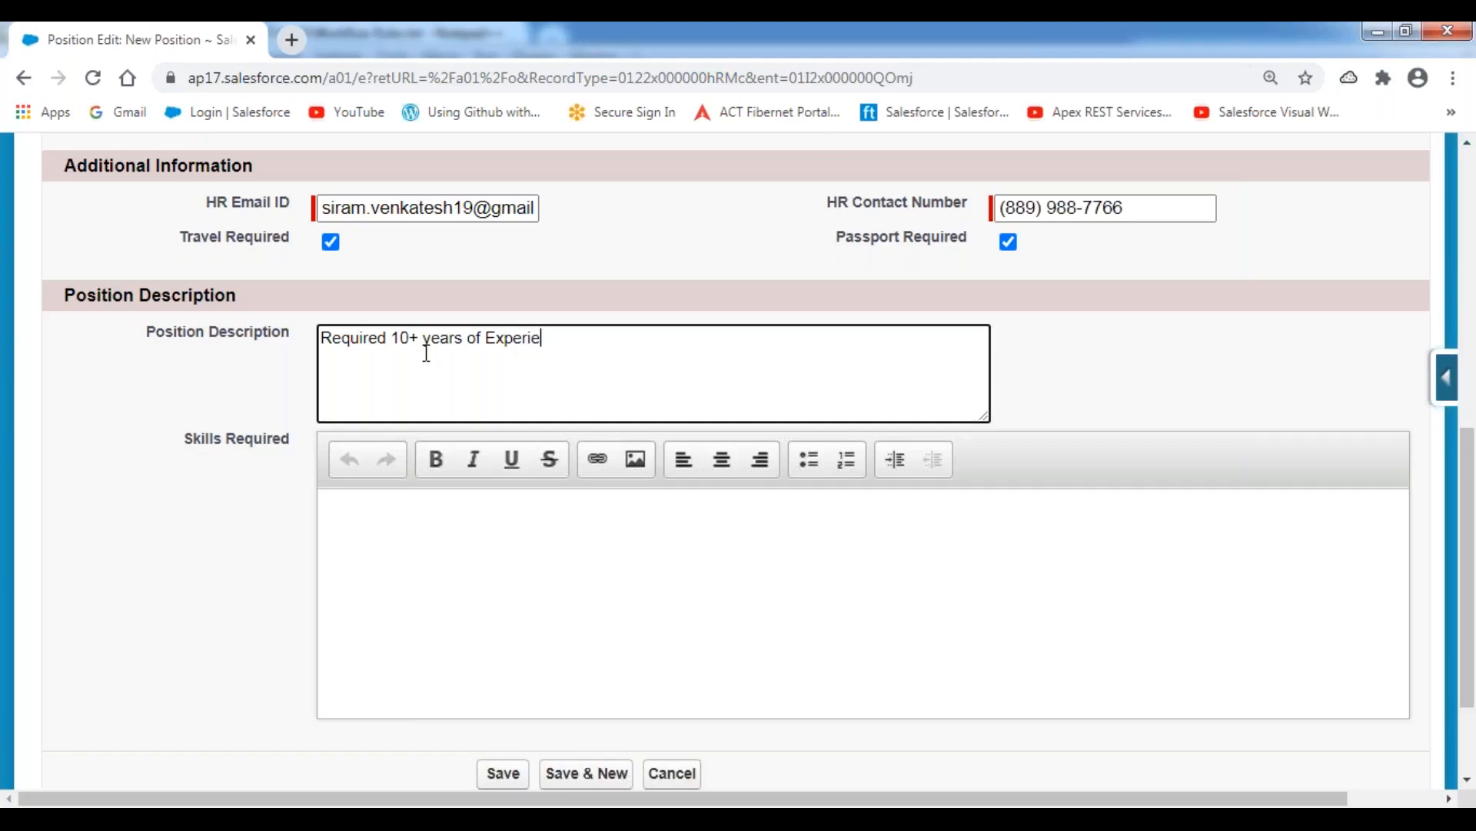
{"action": "type", "text": "nce in Salesforce Platform."}
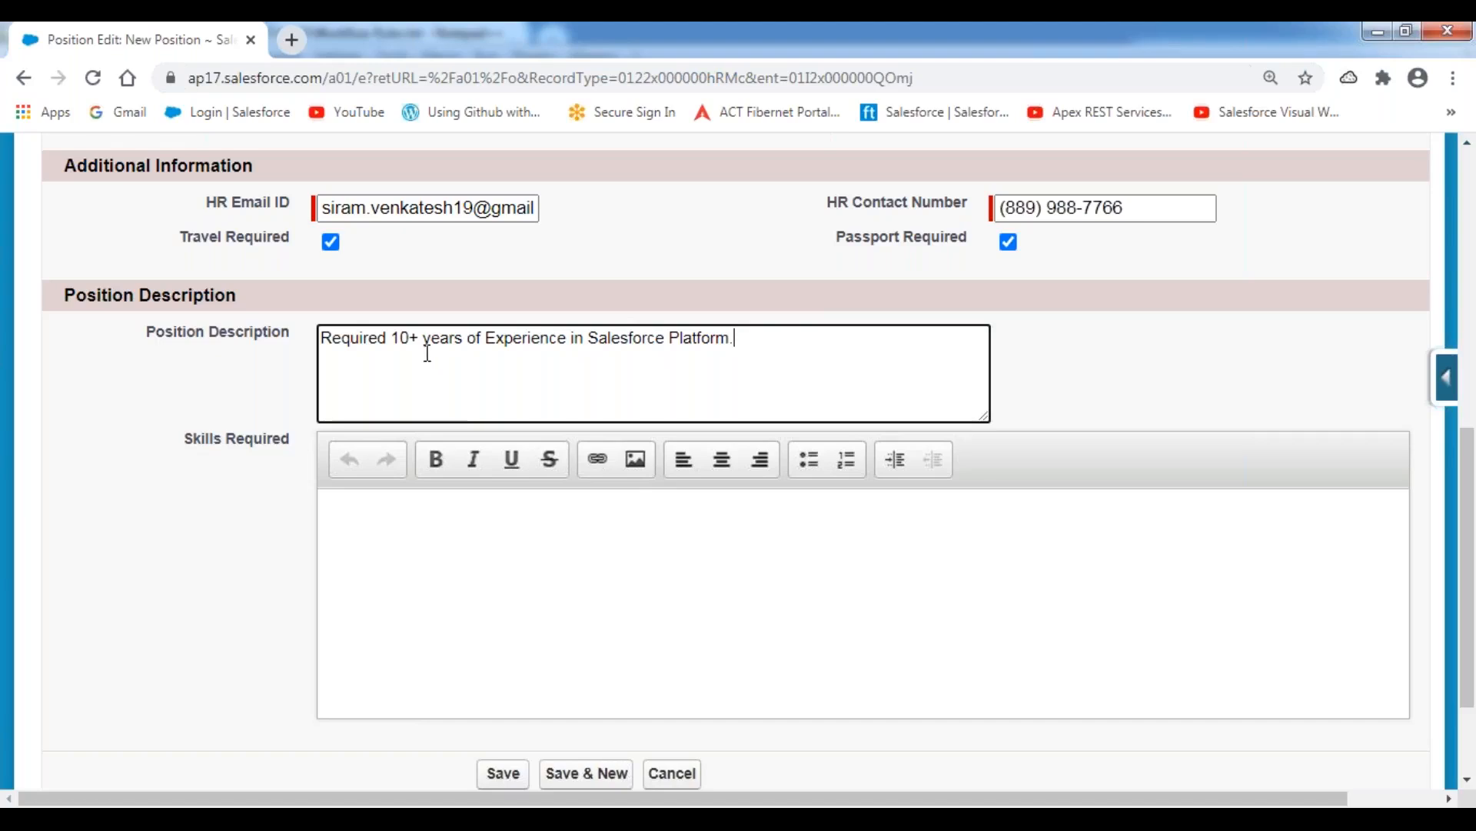
Fill in the required skills with "Required 10+ years of Experience in Salesforce Platform and Should be having expert level skills in Designing Solutions.".
{"action": "left_click", "coordinate": [425, 518]}
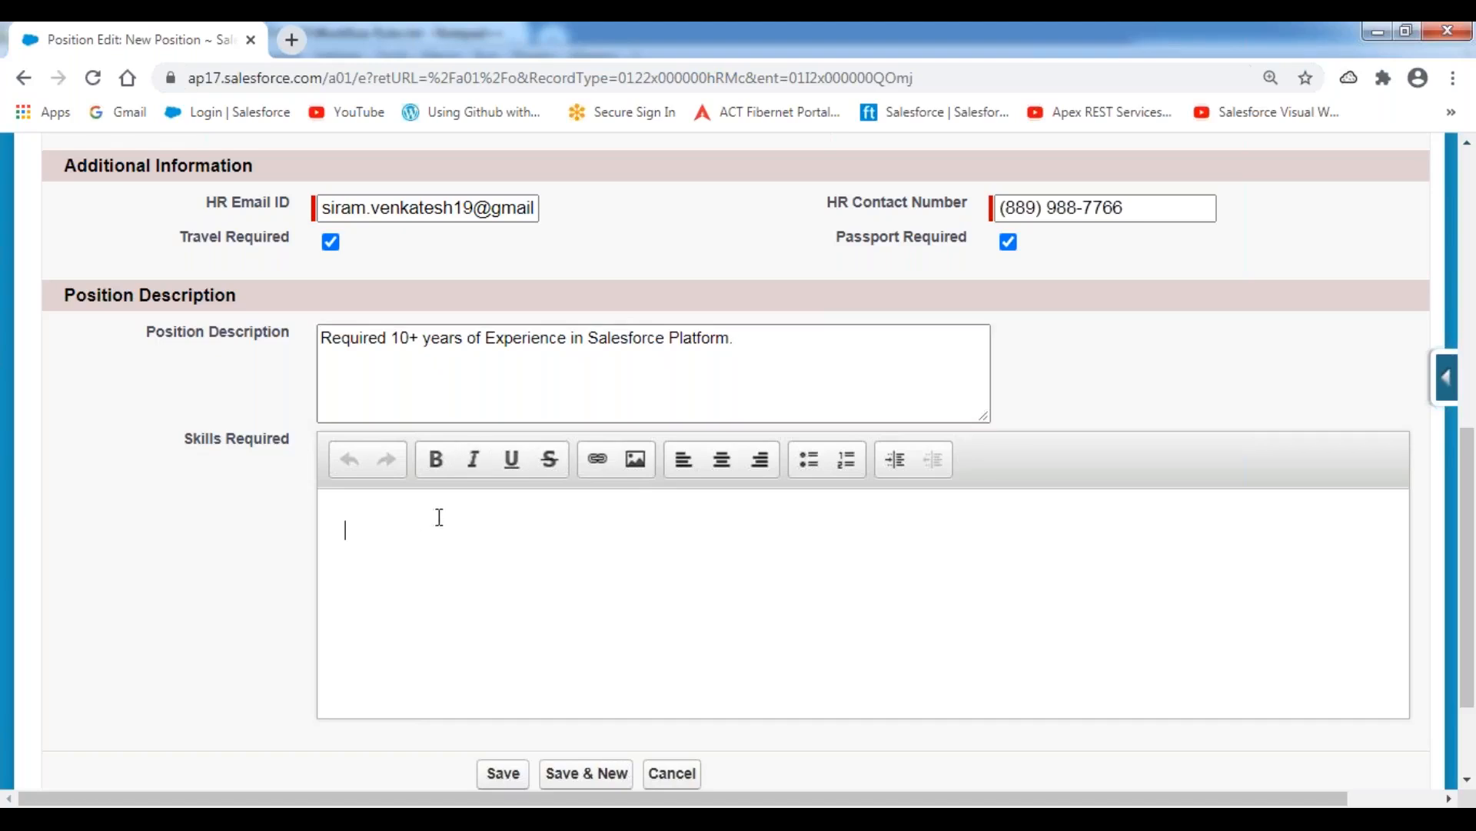
{"action": "type", "text": "Required 10+ years of Expe"}
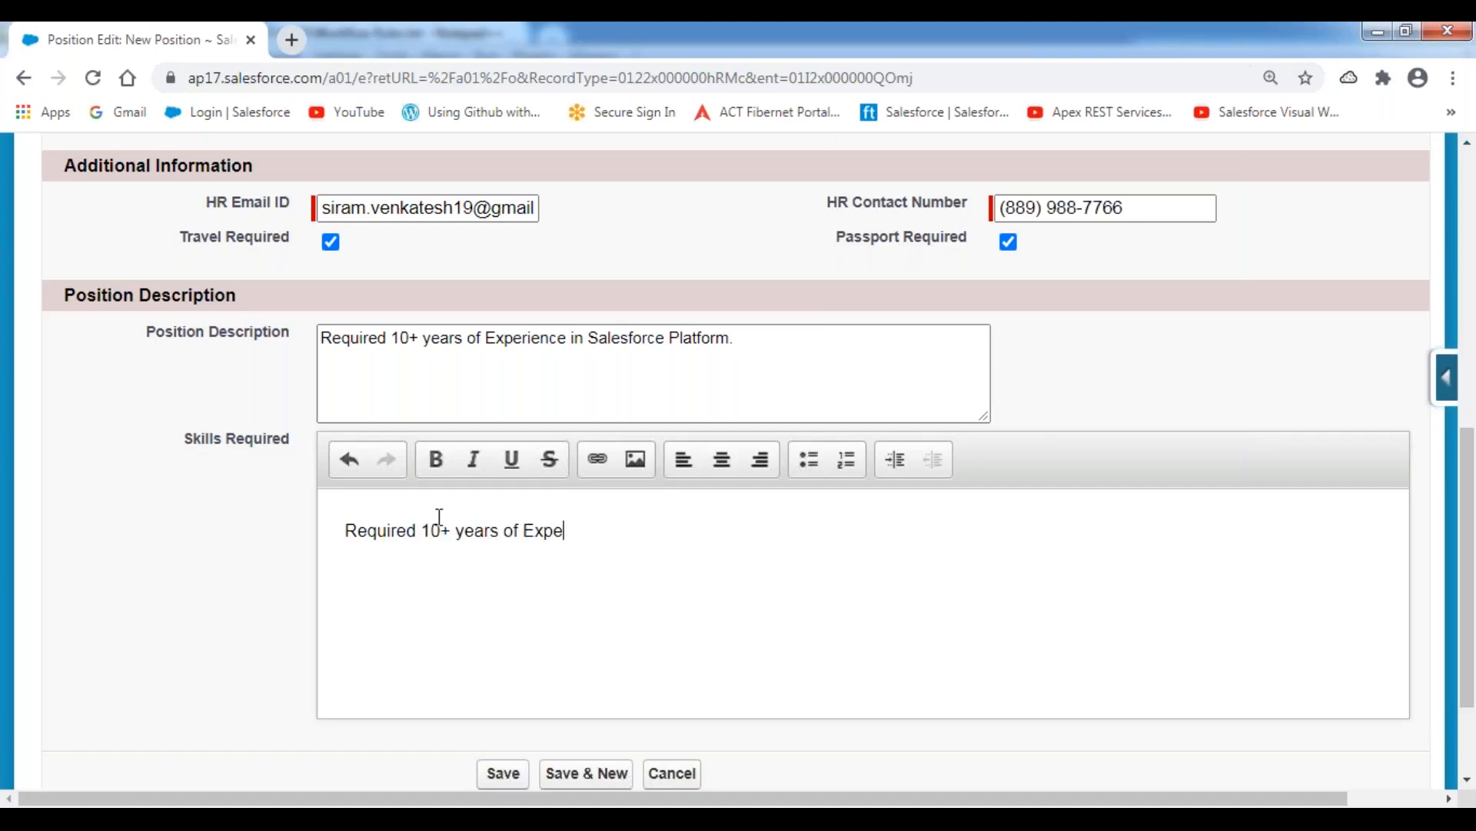
{"action": "type", "text": "rience in Salesforce "}
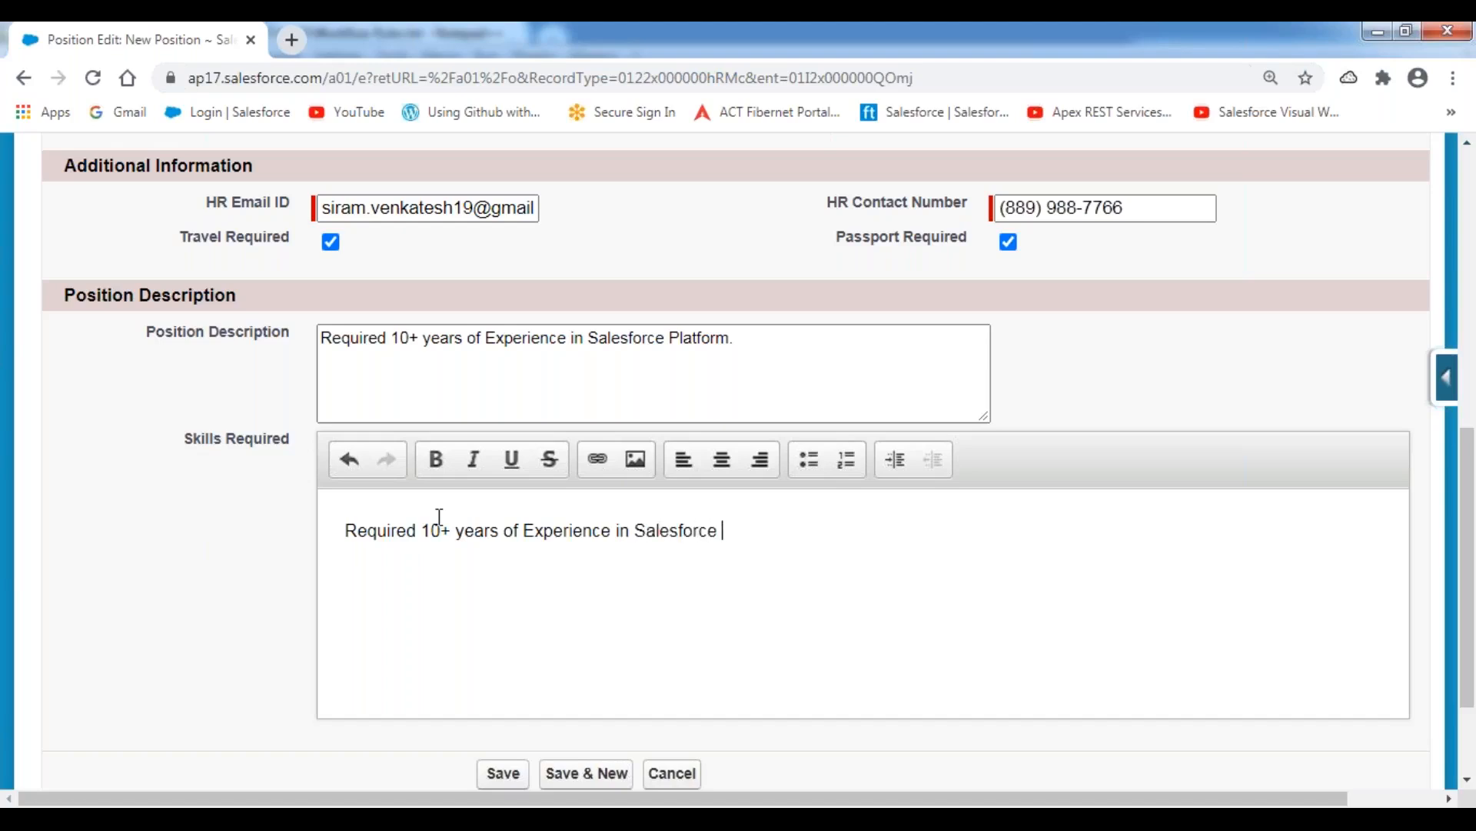
{"action": "type", "text": "Platform and S"}
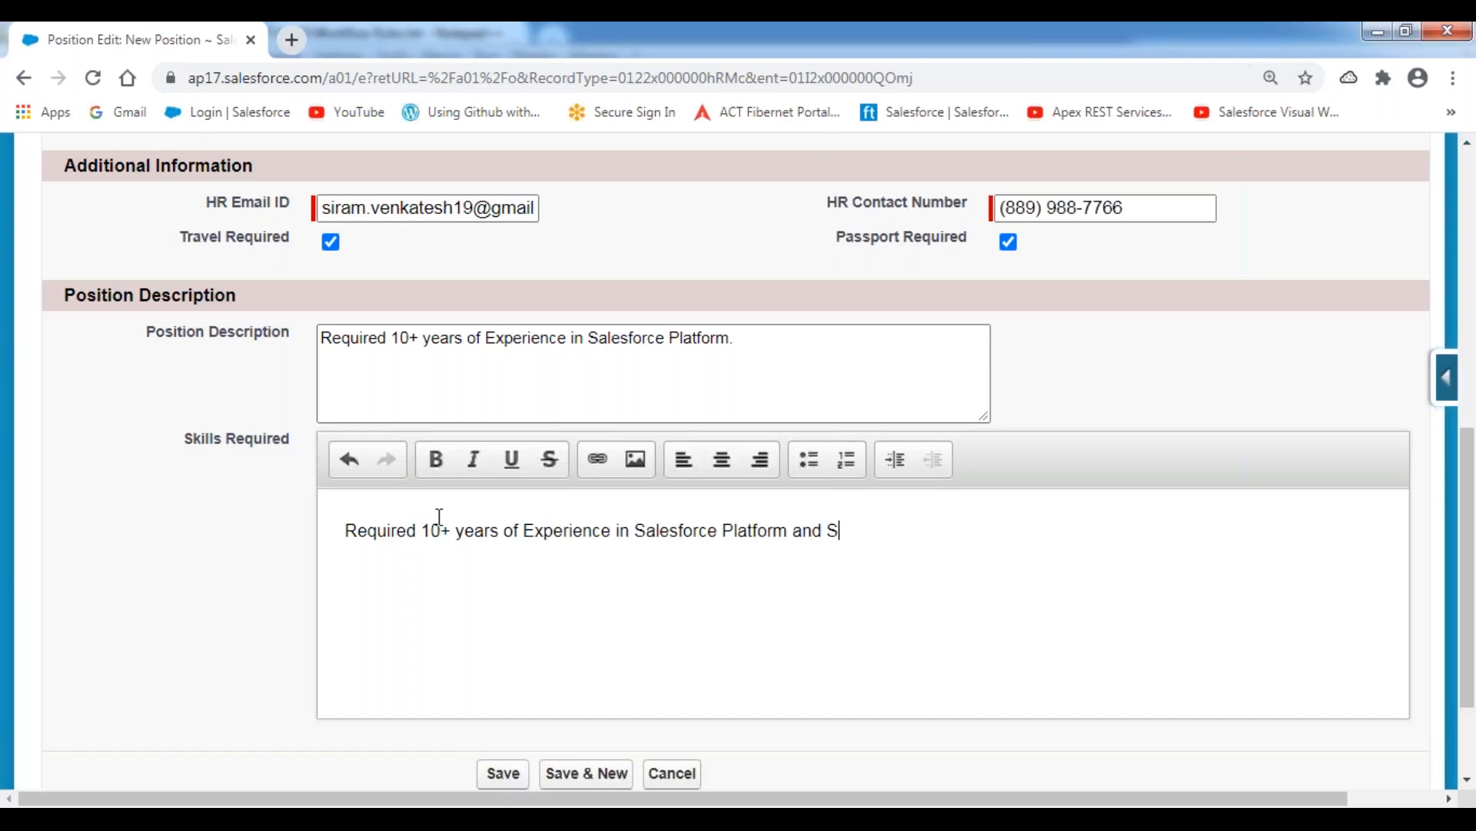
{"action": "type", "text": "hould be having expert level skillsin"}
{"action": "key", "text": "BackSpace"}
{"action": "key", "text": "BackSpace"}
{"action": "type", "text": "in "}
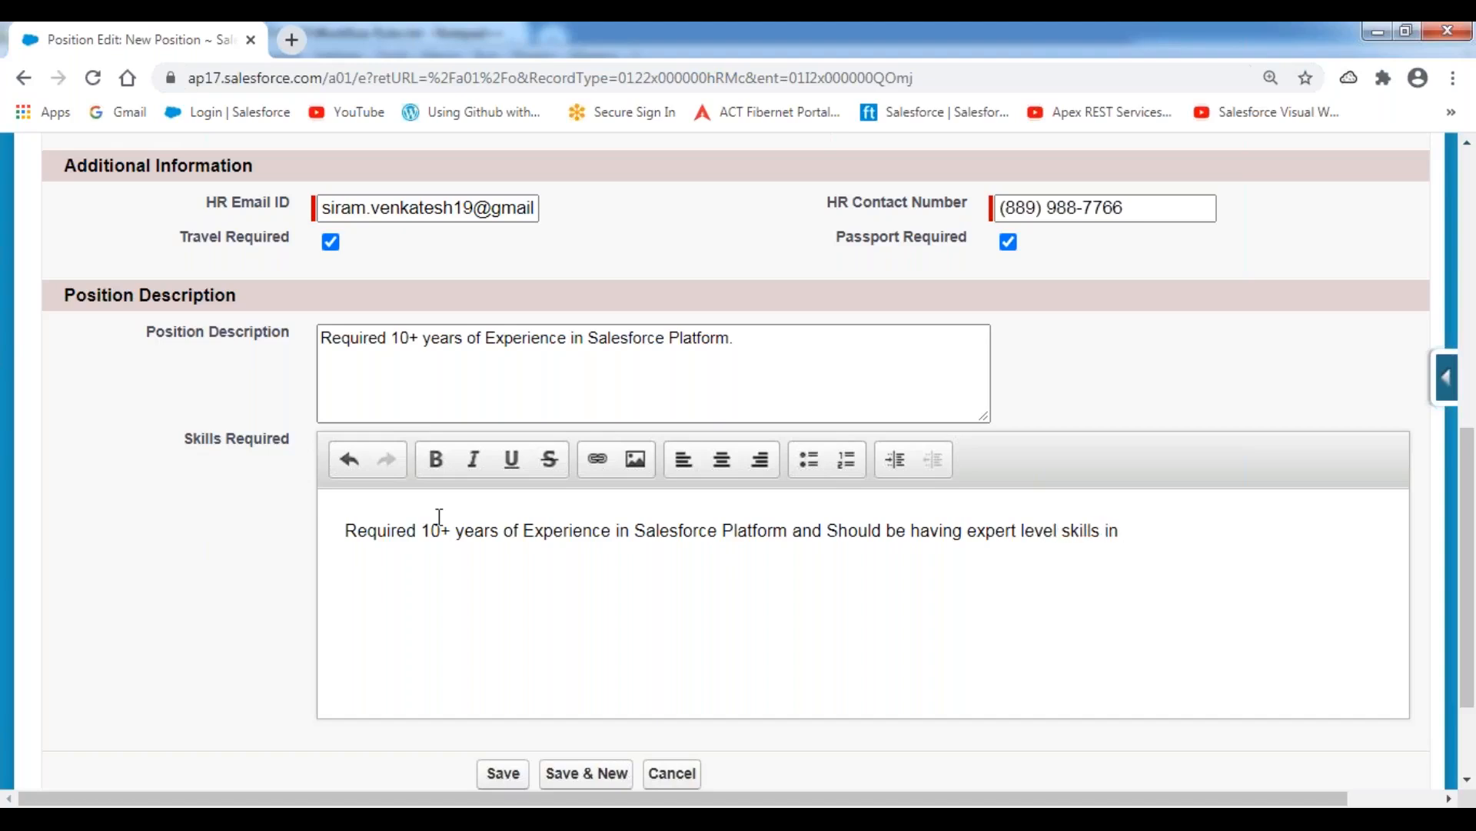
{"action": "type", "text": "A"}
{"action": "key", "text": "BackSpace"}
{"action": "type", "text": "Designing Solutions."}
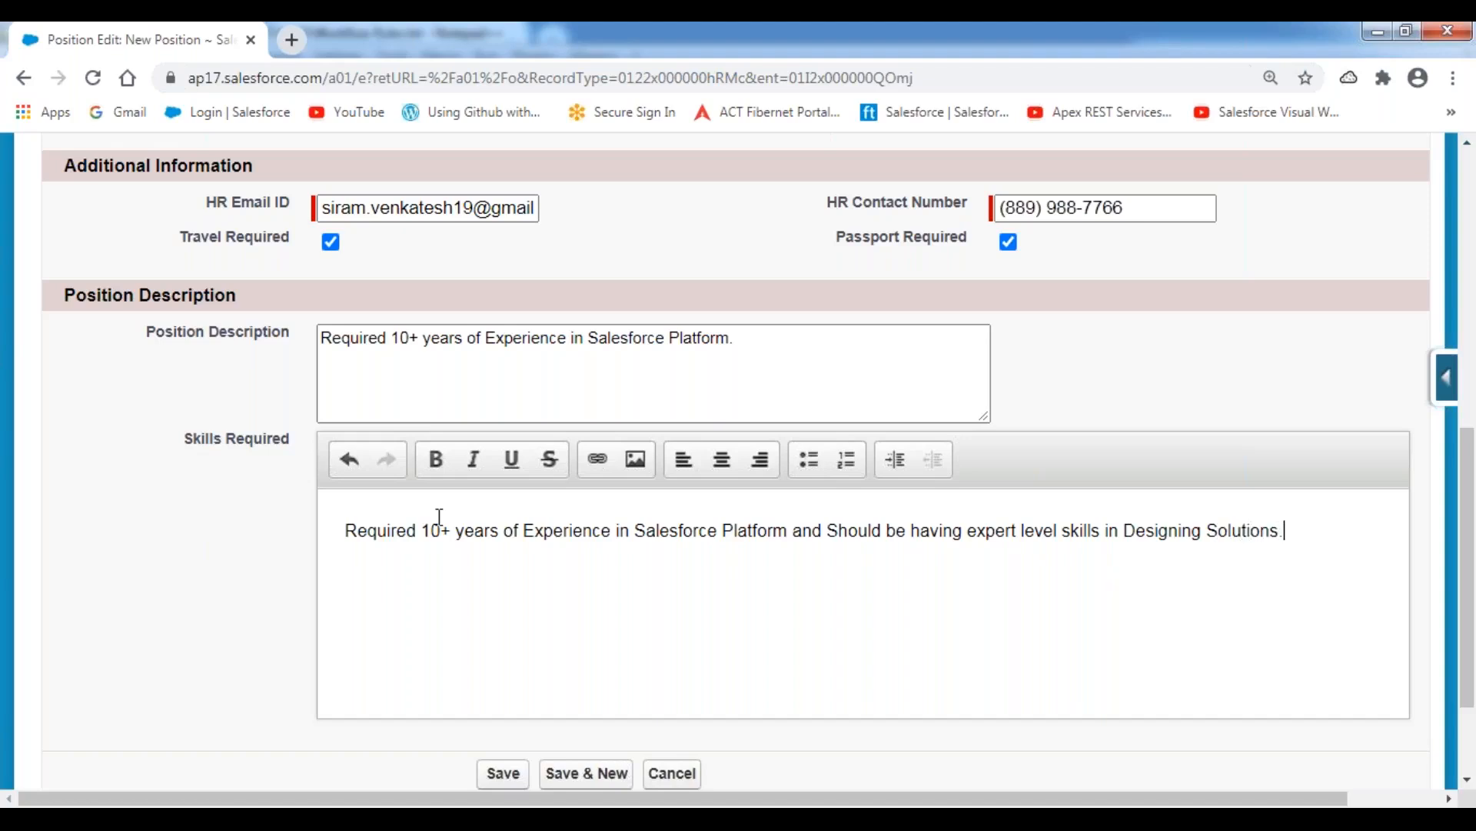
Add a second skills paragraph: "Should have hands on Experience in Solution Design and Should be able to interact with the US Clients.".
{"action": "key", "text": "Return"}
{"action": "type", "text": "H"}
{"action": "key", "text": "BackSpace"}
{"action": "type", "text": "Should have hands on Exprience in"}
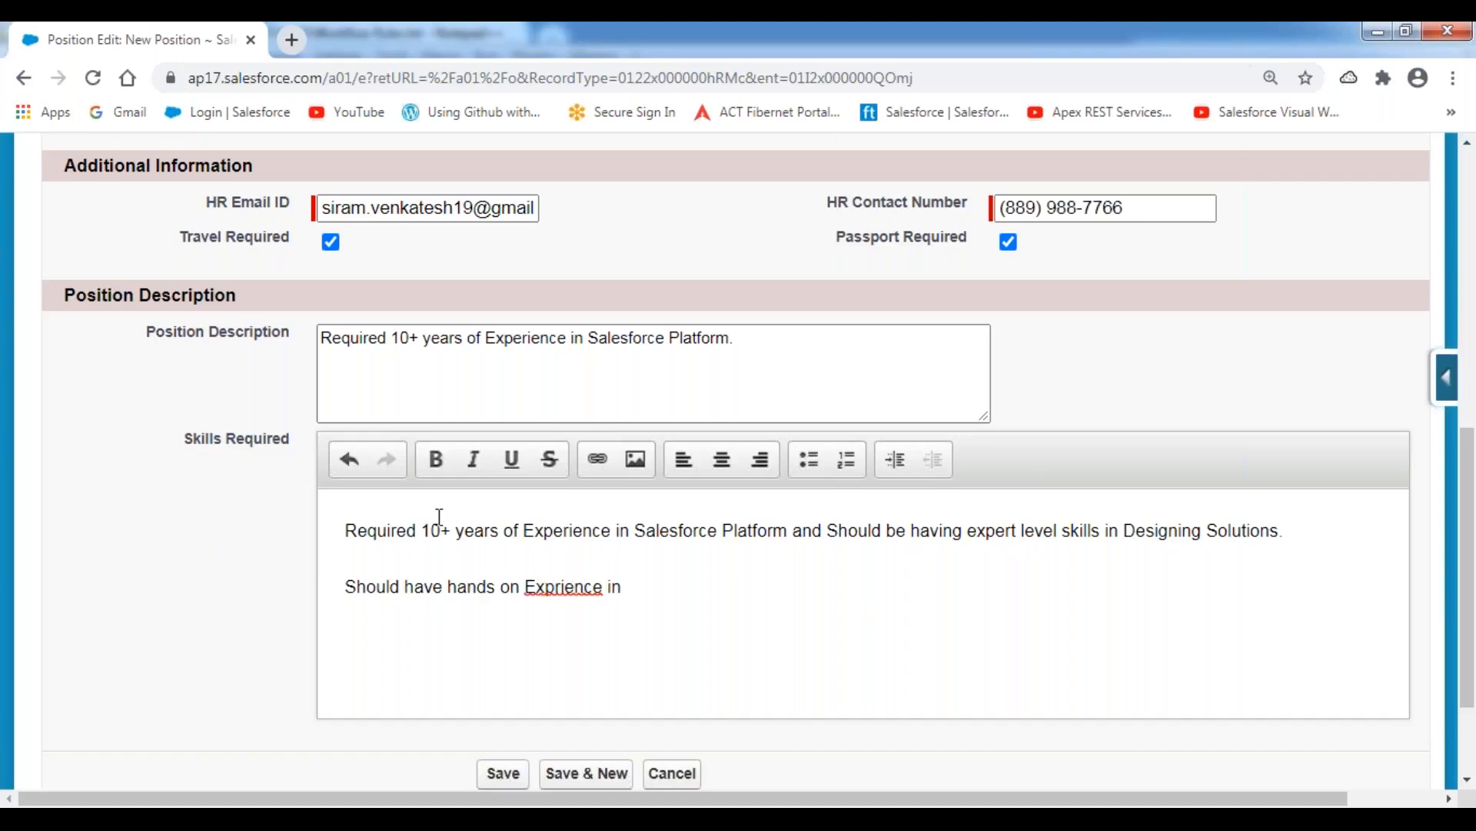
{"action": "type", "text": "e Sa"}
{"action": "key", "text": "BackSpace"}
{"action": "key", "text": "BackSpace"}
{"action": "type", "text": "De"}
{"action": "key", "text": "BackSpace"}
{"action": "type", "text": "Solution Design and "}
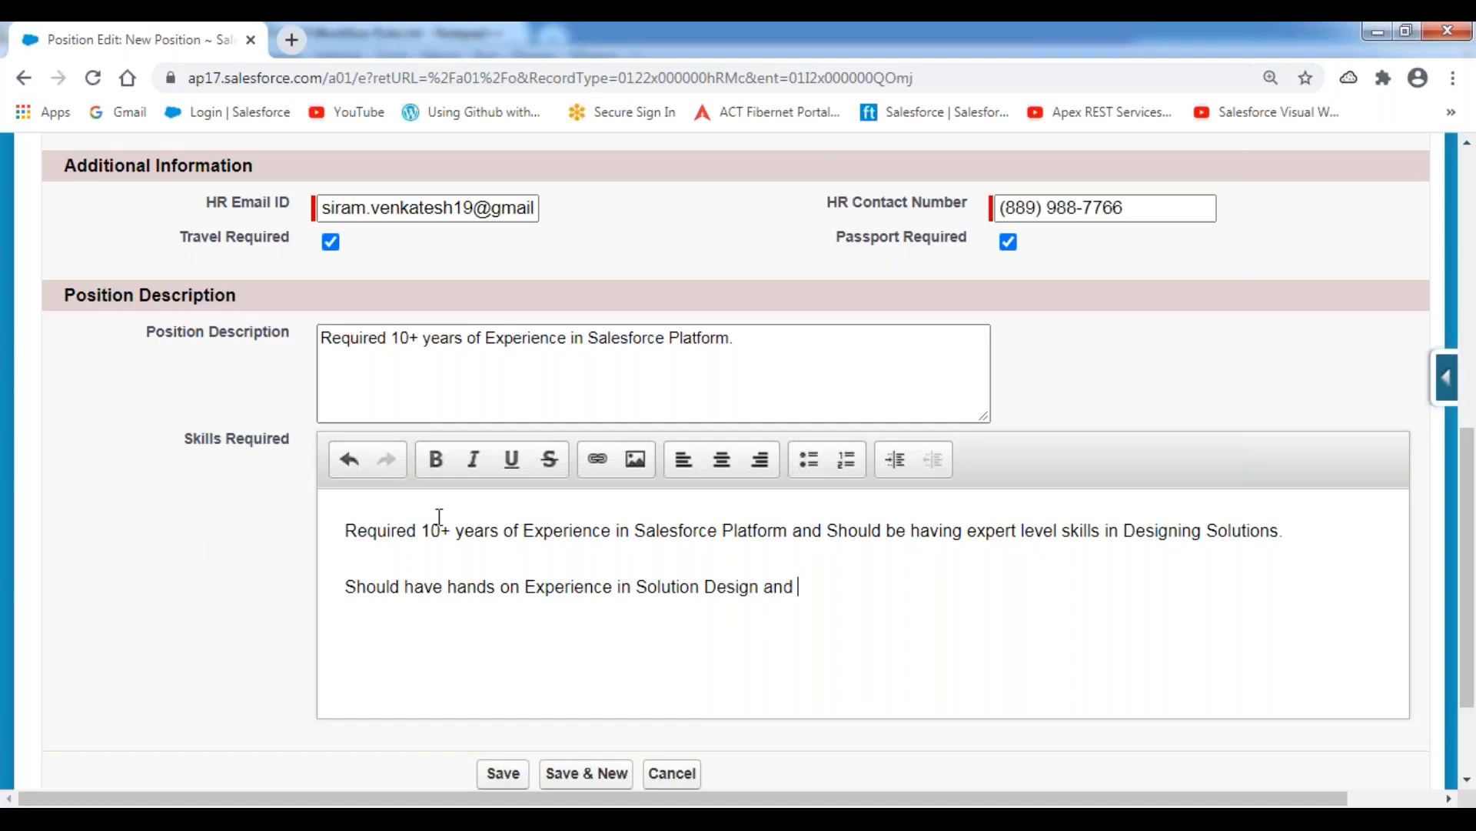
{"action": "type", "text": "Should be able to"}
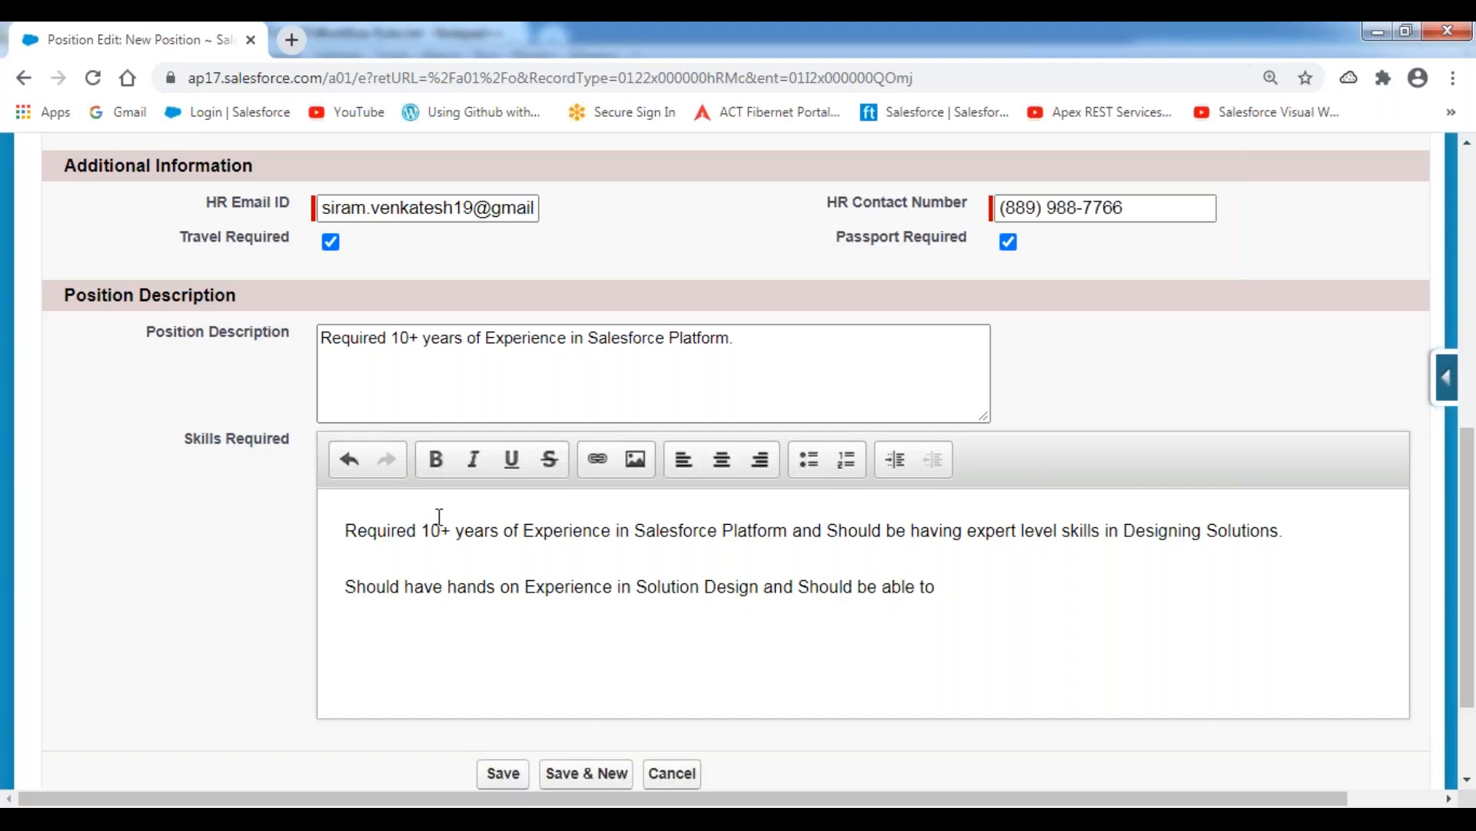
{"action": "type", "text": " interact with the "}
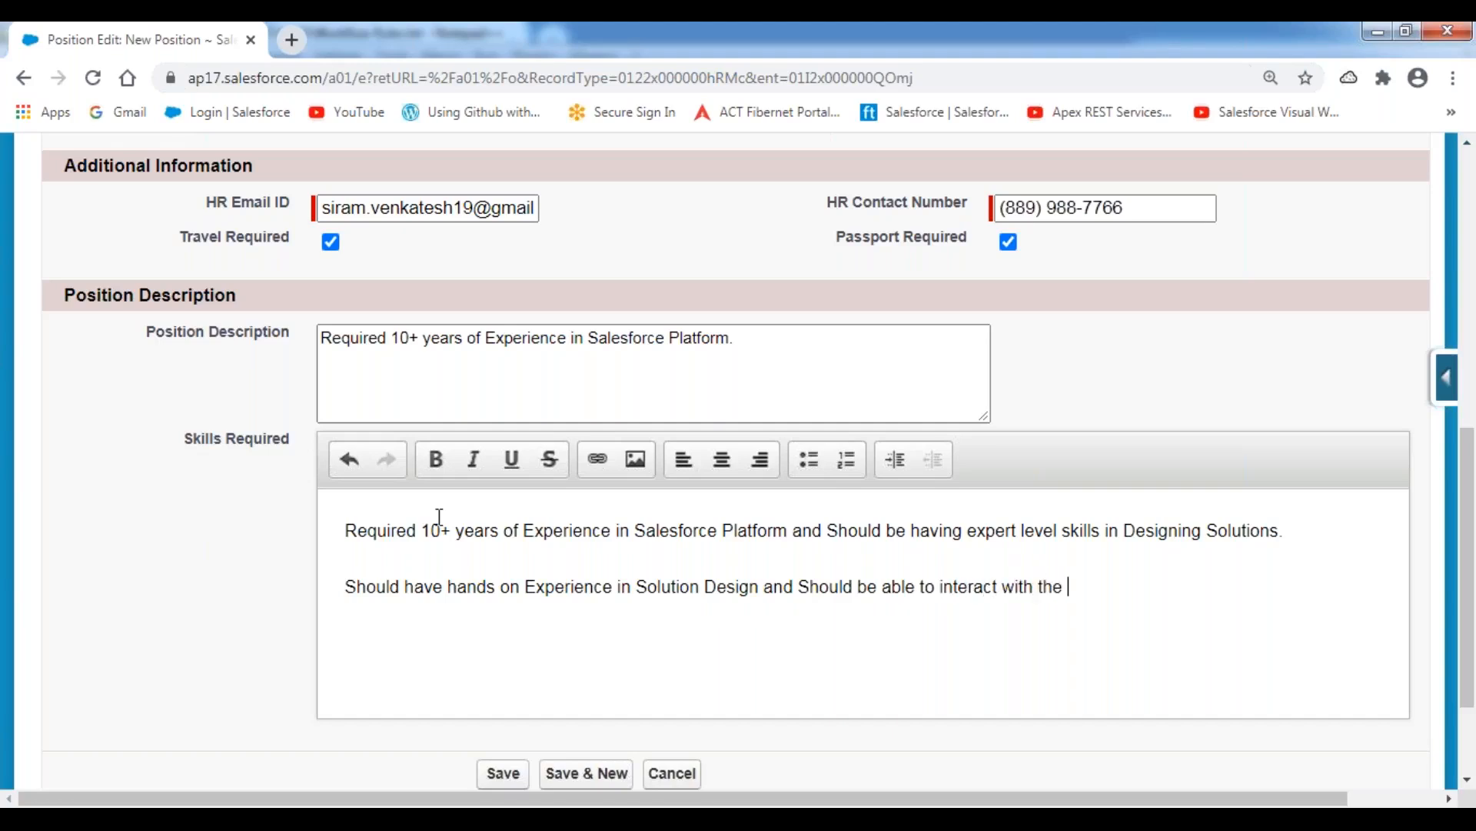
{"action": "type", "text": "US Client.s."}
Review the milestone date, HR e-mail and position status entered for the new position.
{"action": "scroll", "coordinate": [620, 259], "scroll_direction": "up", "scroll_amount": 5}
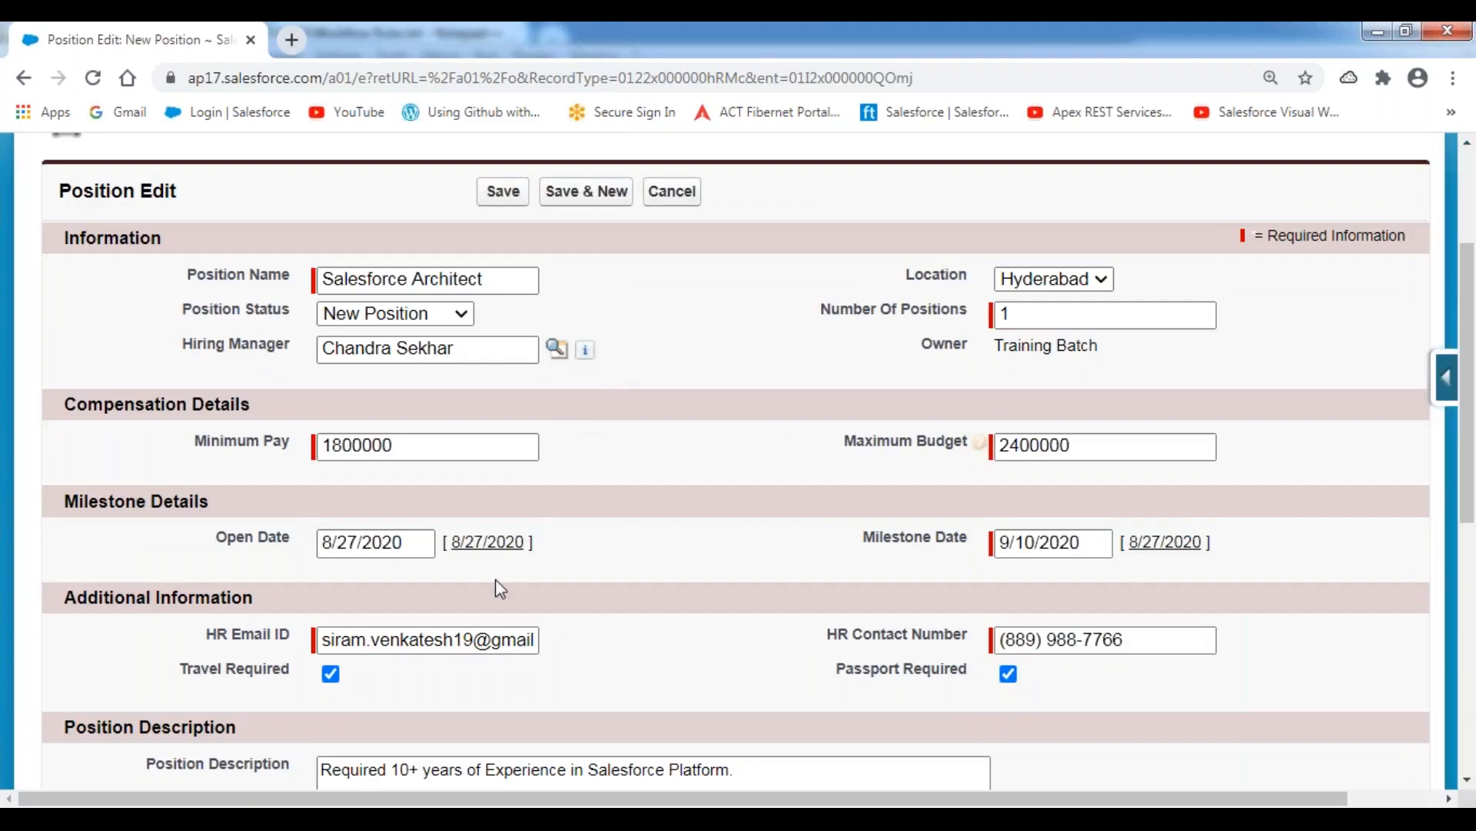
{"action": "left_click_drag", "start_coordinate": [862, 539], "coordinate": [992, 542]}
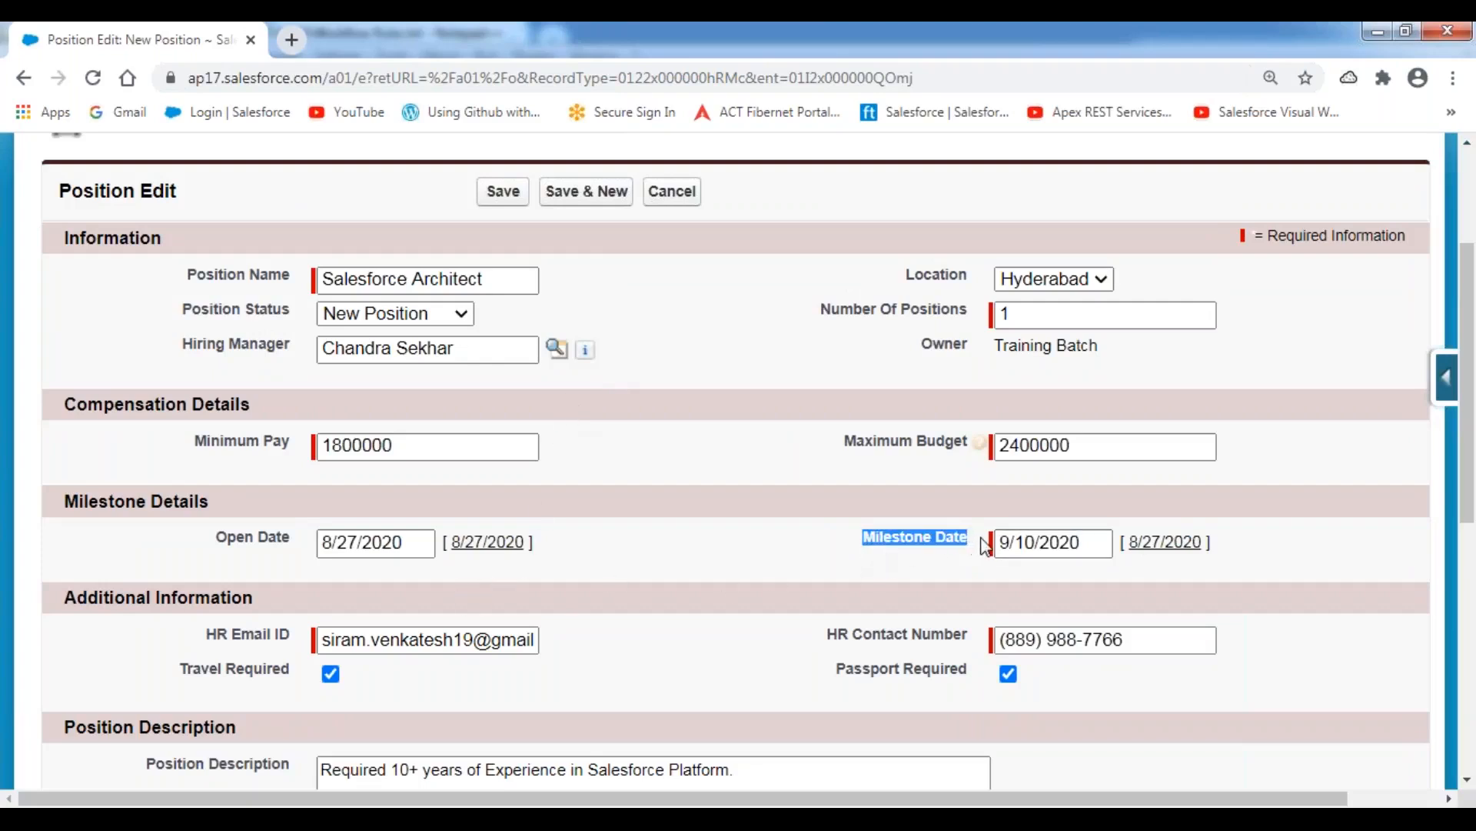
{"action": "left_click", "coordinate": [201, 635]}
{"action": "left_click_drag", "start_coordinate": [201, 635], "coordinate": [292, 638]}
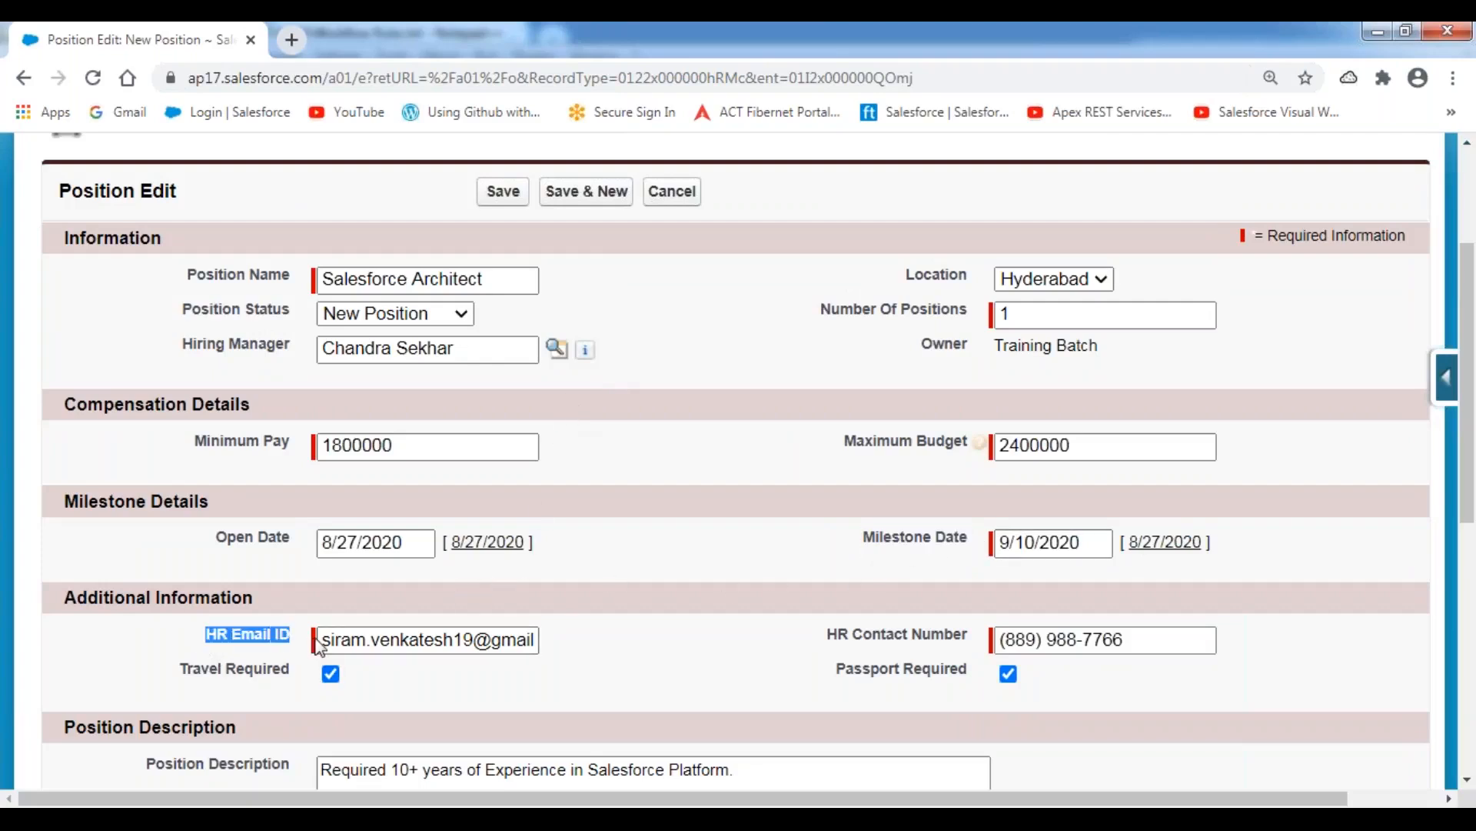
{"action": "left_click_drag", "start_coordinate": [172, 307], "coordinate": [288, 317]}
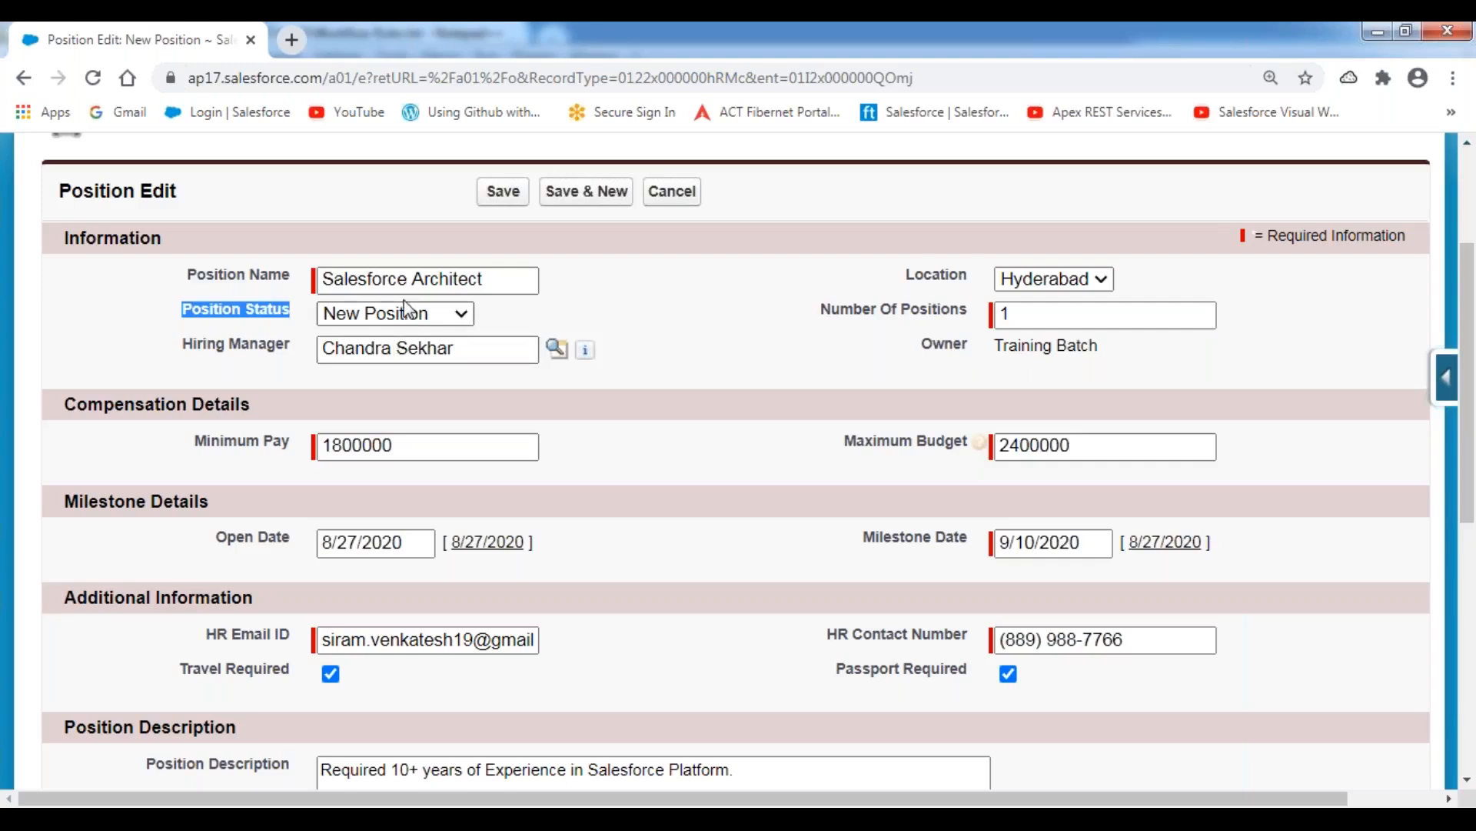
{"action": "scroll", "coordinate": [413, 267], "scroll_direction": "up", "scroll_amount": 3}
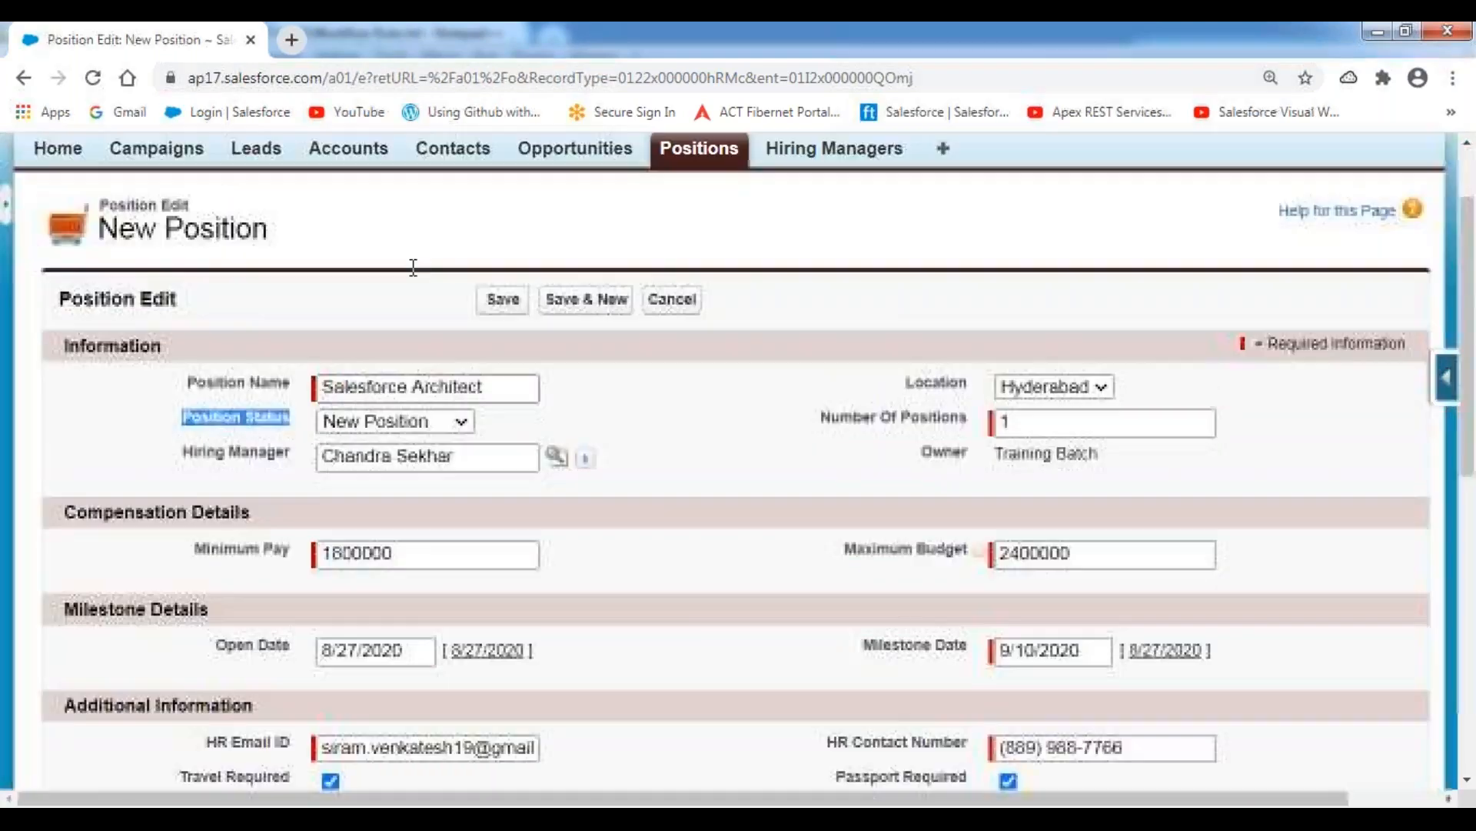
{"action": "left_click", "coordinate": [422, 230]}
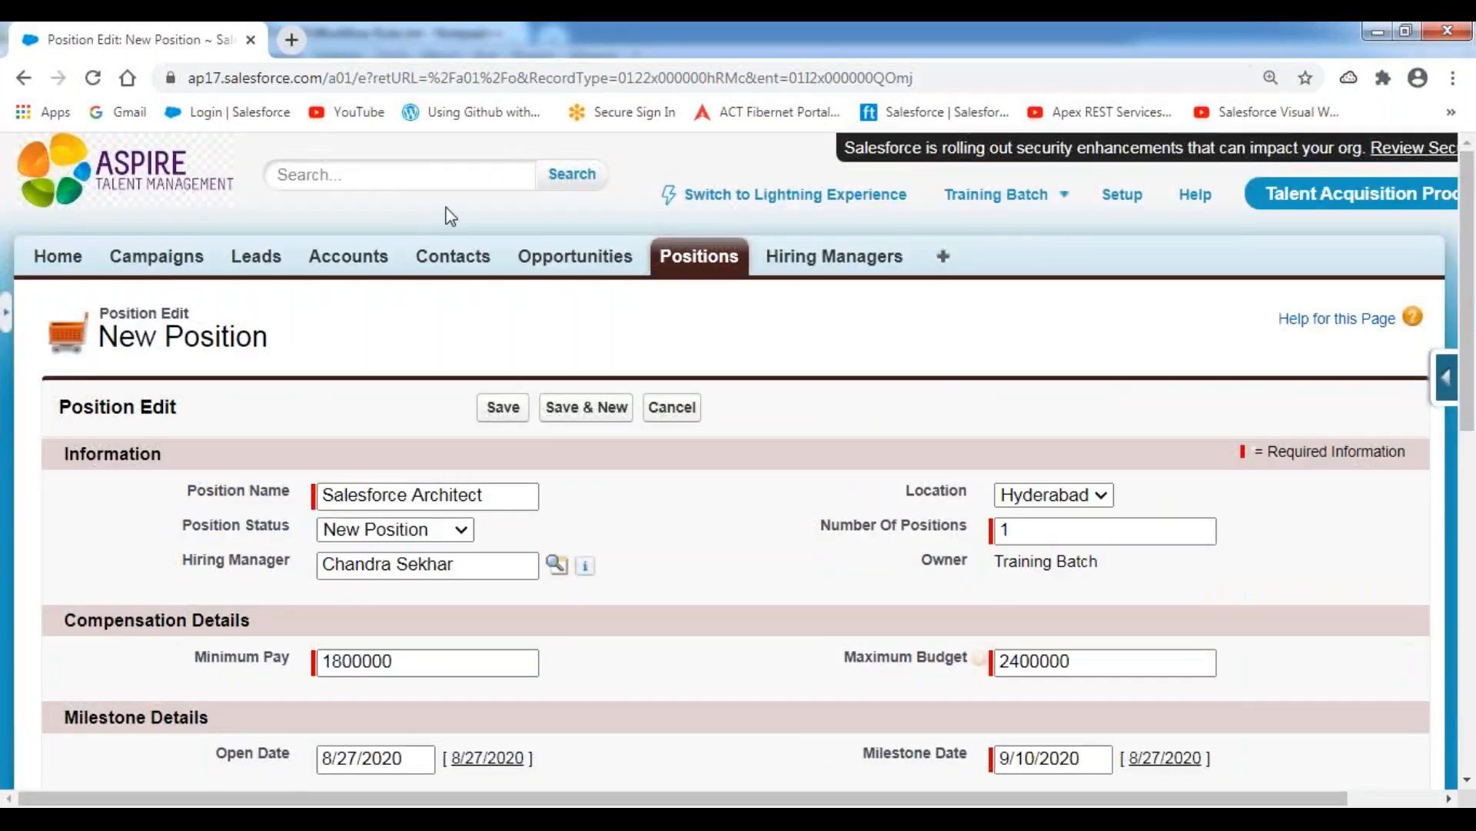
Open Gmail in a new browser tab and sign in with the account password.
{"action": "left_click", "coordinate": [292, 42]}
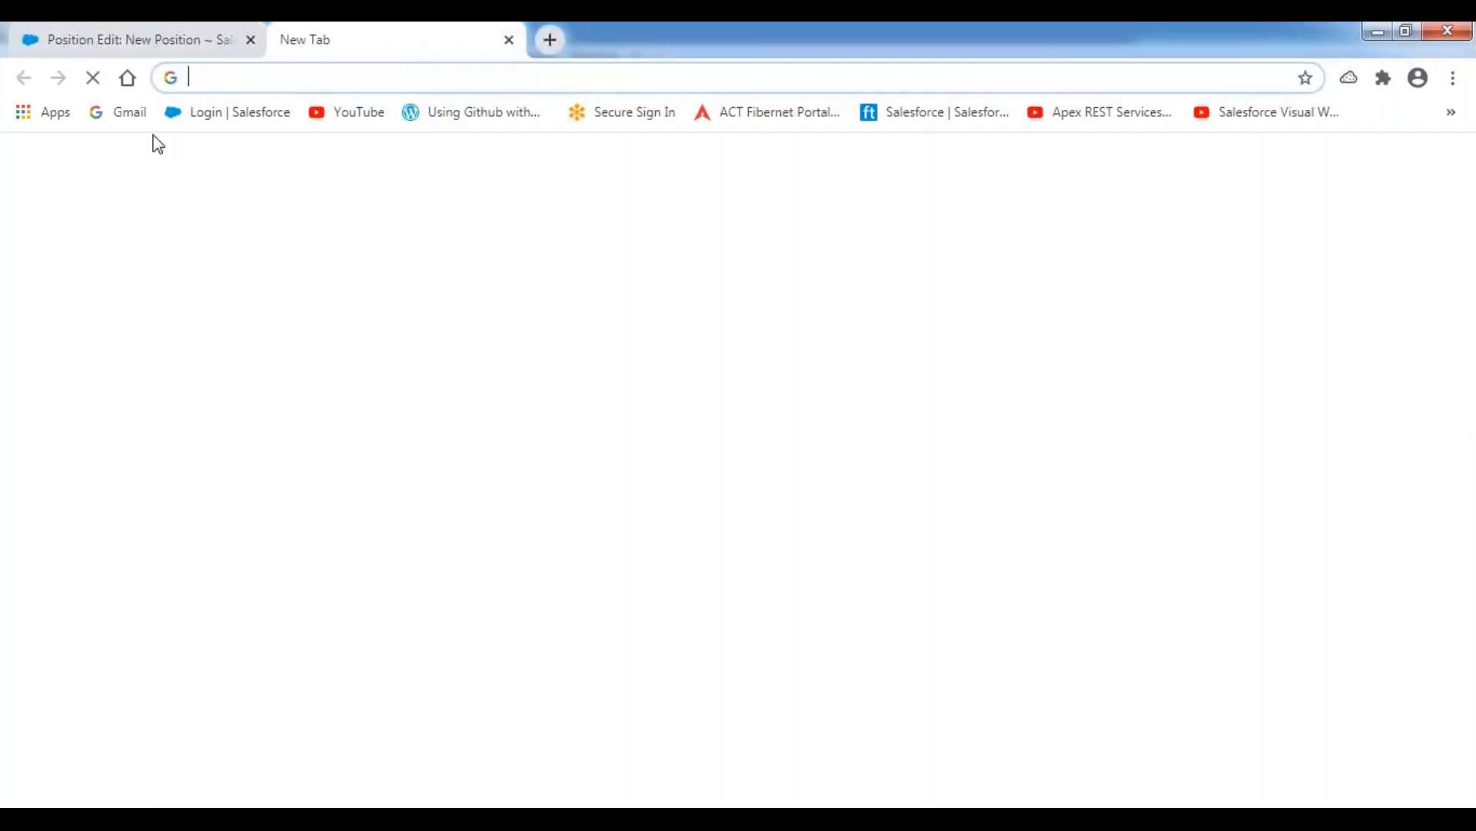
{"action": "left_click", "coordinate": [129, 113]}
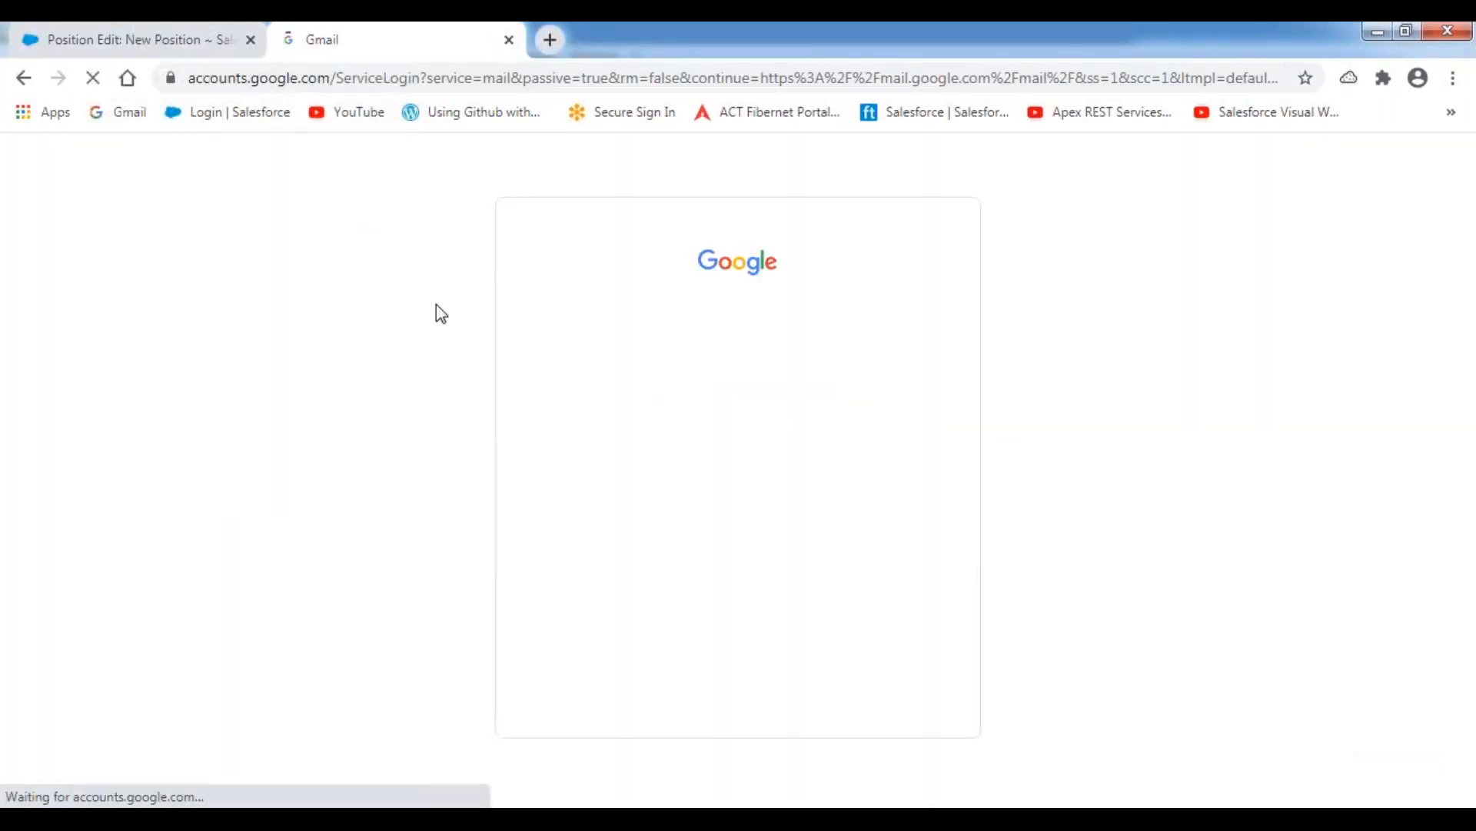
{"action": "left_click", "coordinate": [659, 494]}
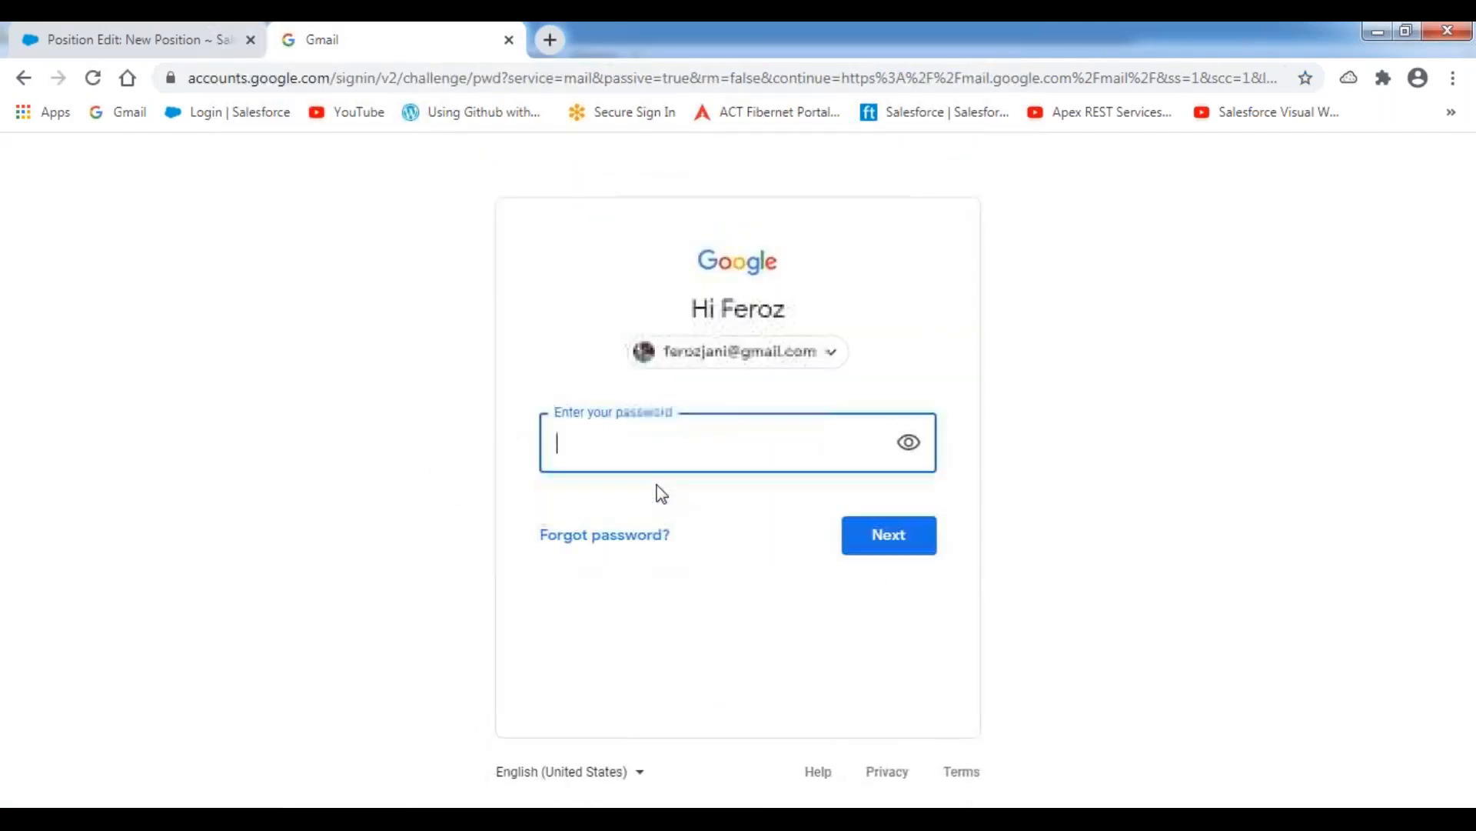
{"action": "type", "text": "•••••••••••••••"}
{"action": "key", "text": "Return"}
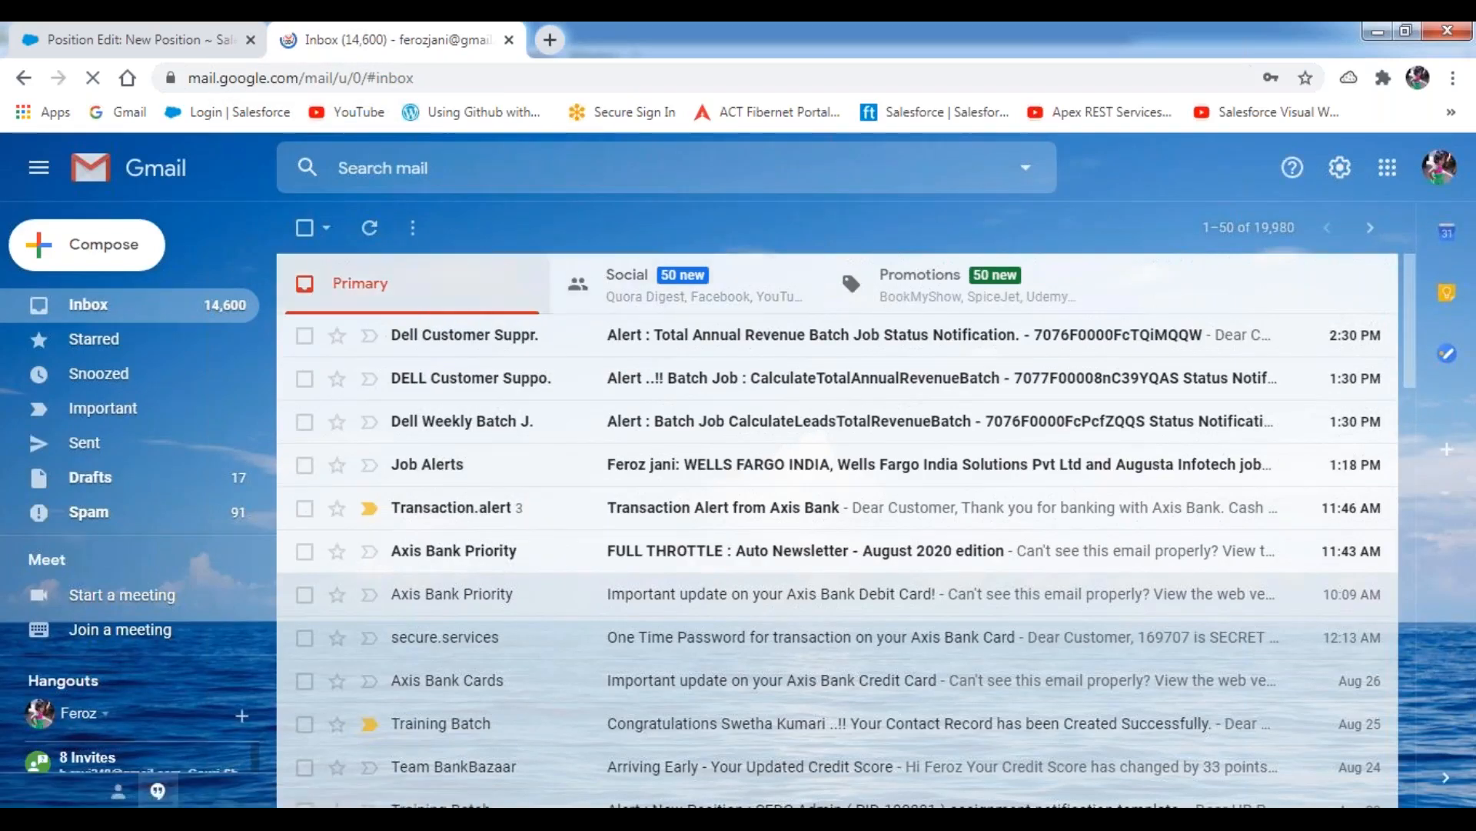
Return to Salesforce and save the new Salesforce Architect position.
{"action": "left_click", "coordinate": [58, 44]}
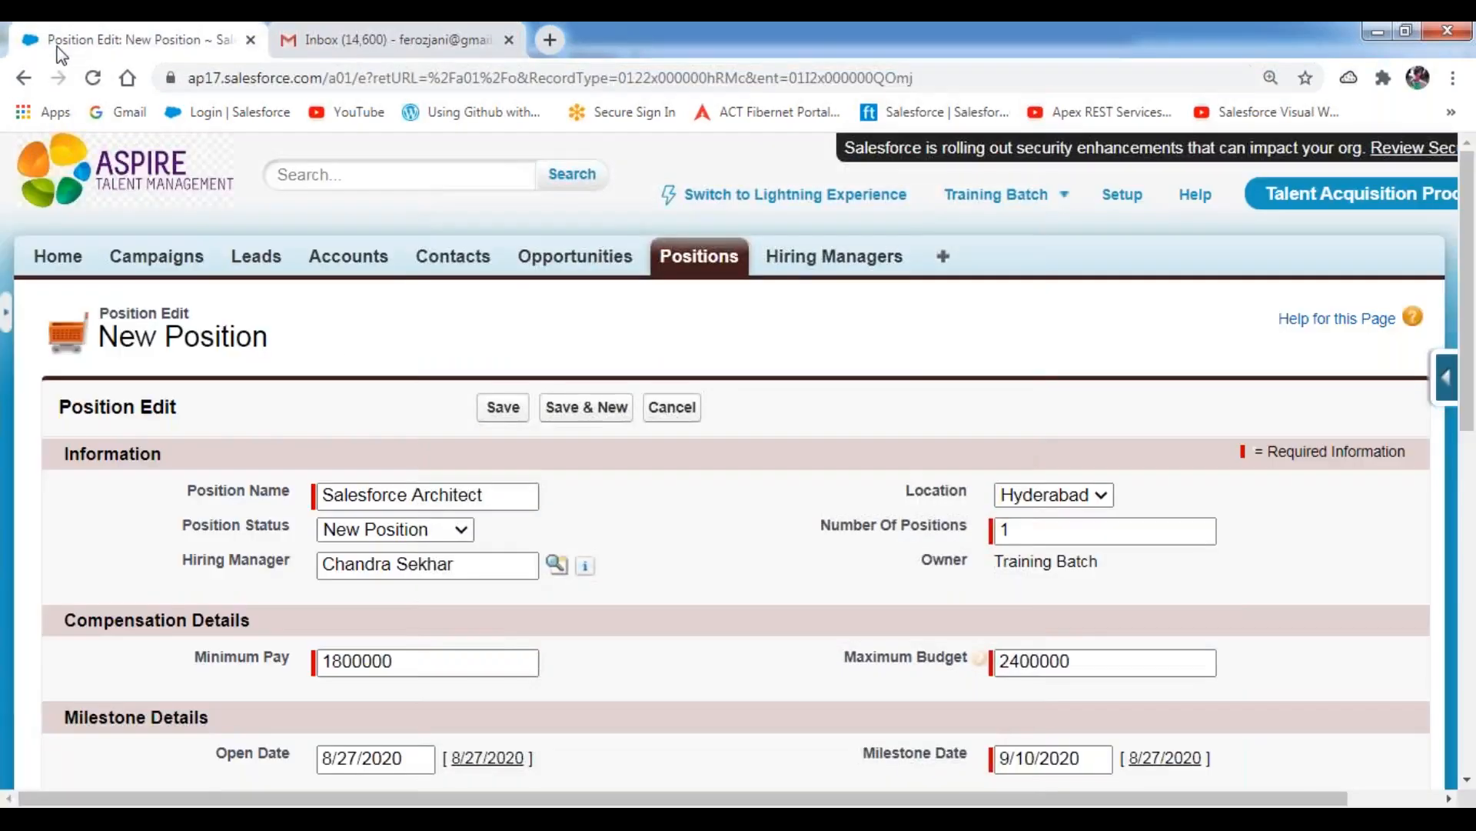
{"action": "scroll", "coordinate": [643, 467], "scroll_direction": "down", "scroll_amount": 1}
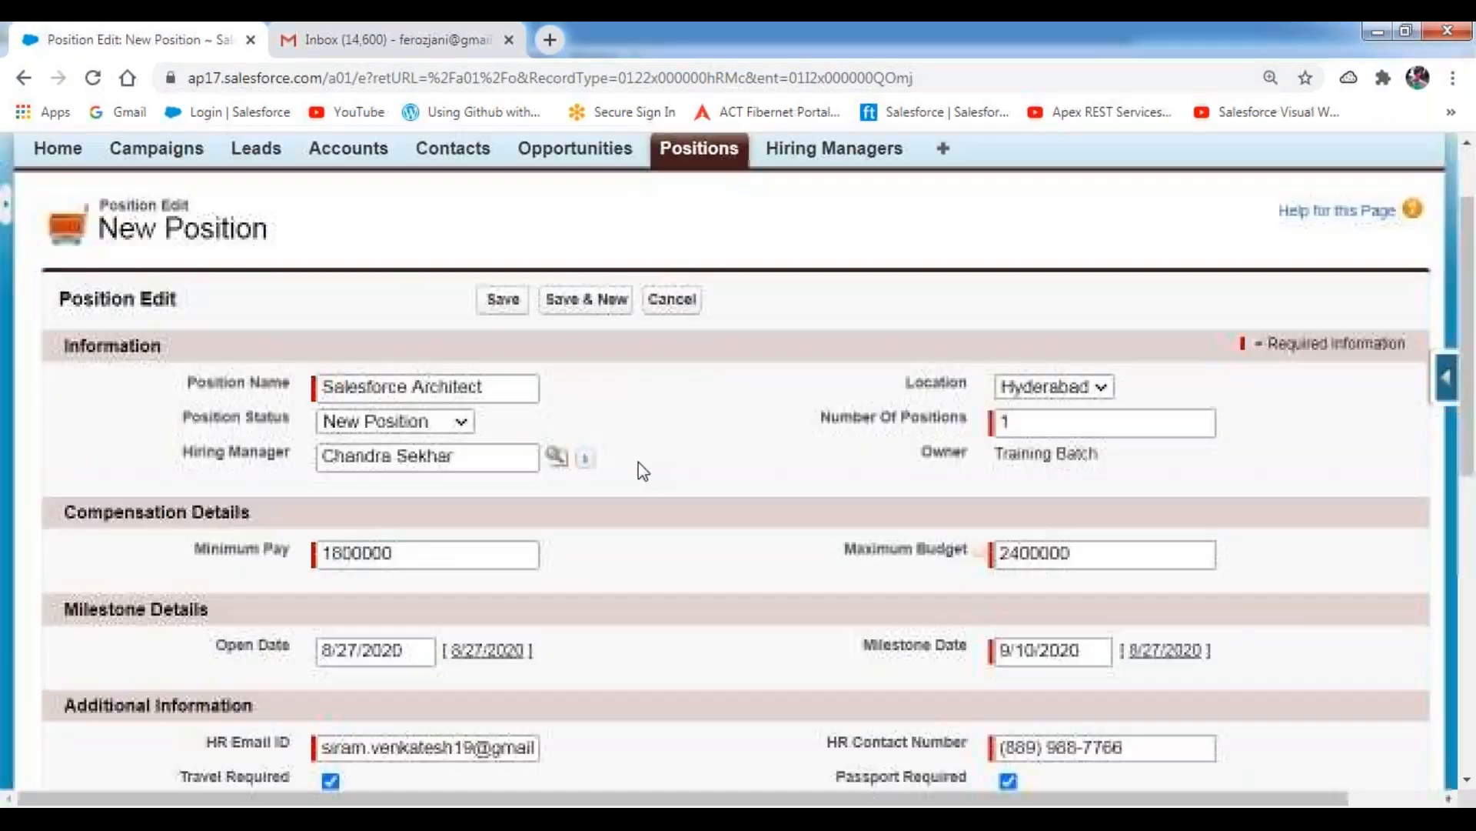
{"action": "left_click", "coordinate": [504, 300]}
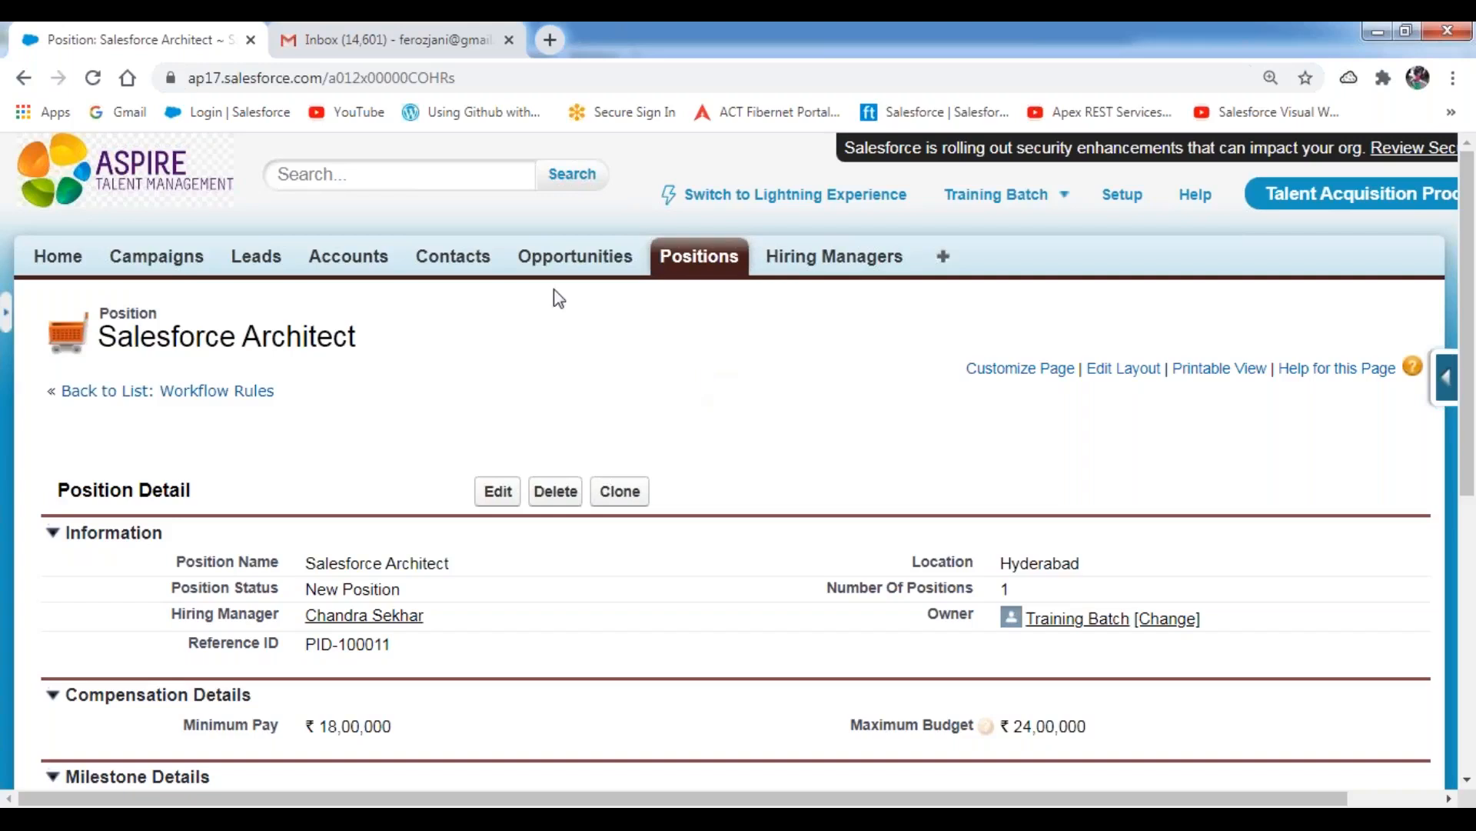
Switch to Gmail, open the new Salesforce Architect alert e-mail and read its greeting and introduction.
{"action": "left_click", "coordinate": [436, 57]}
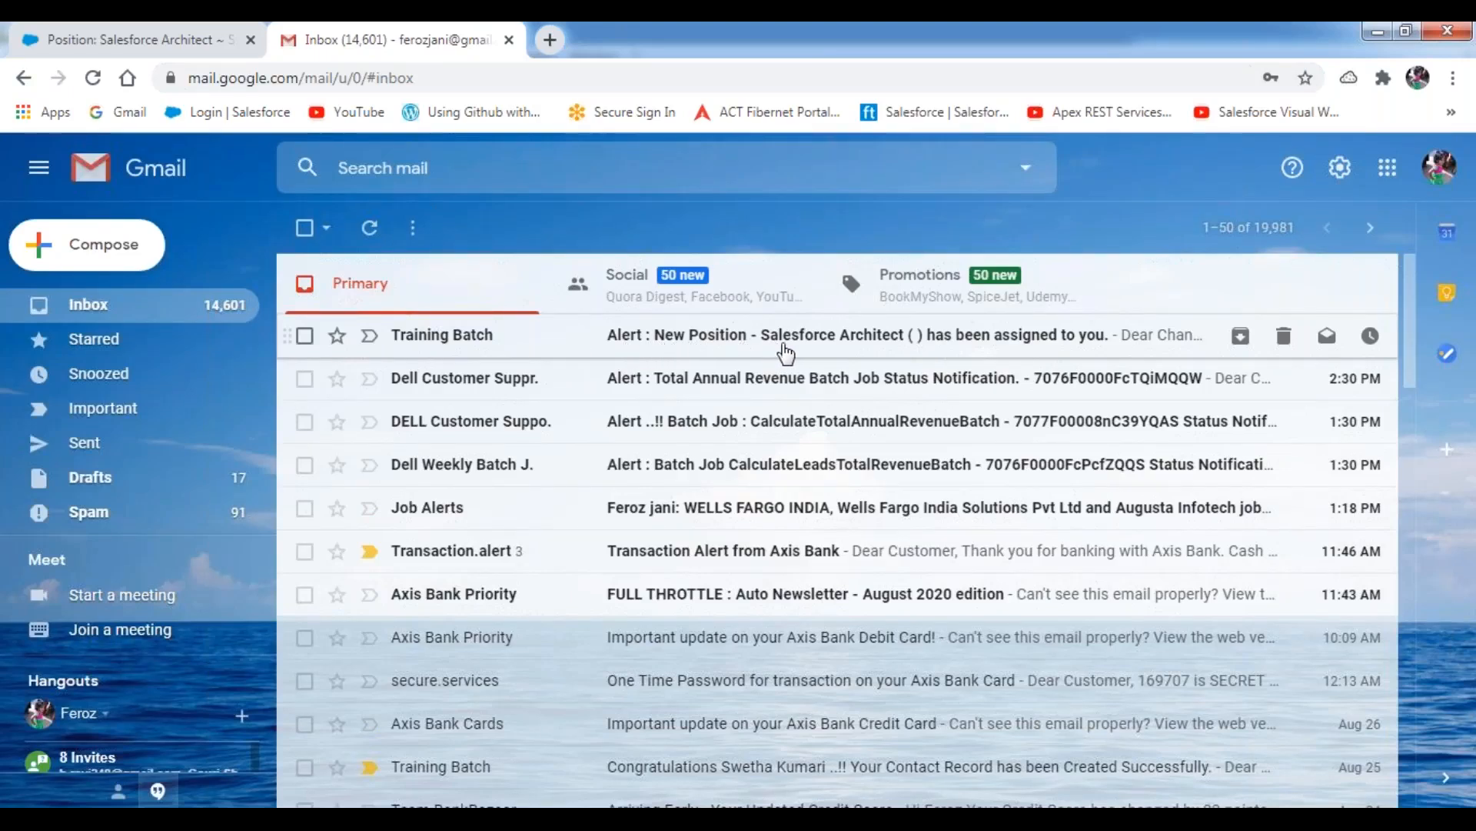
{"action": "left_click", "coordinate": [836, 353]}
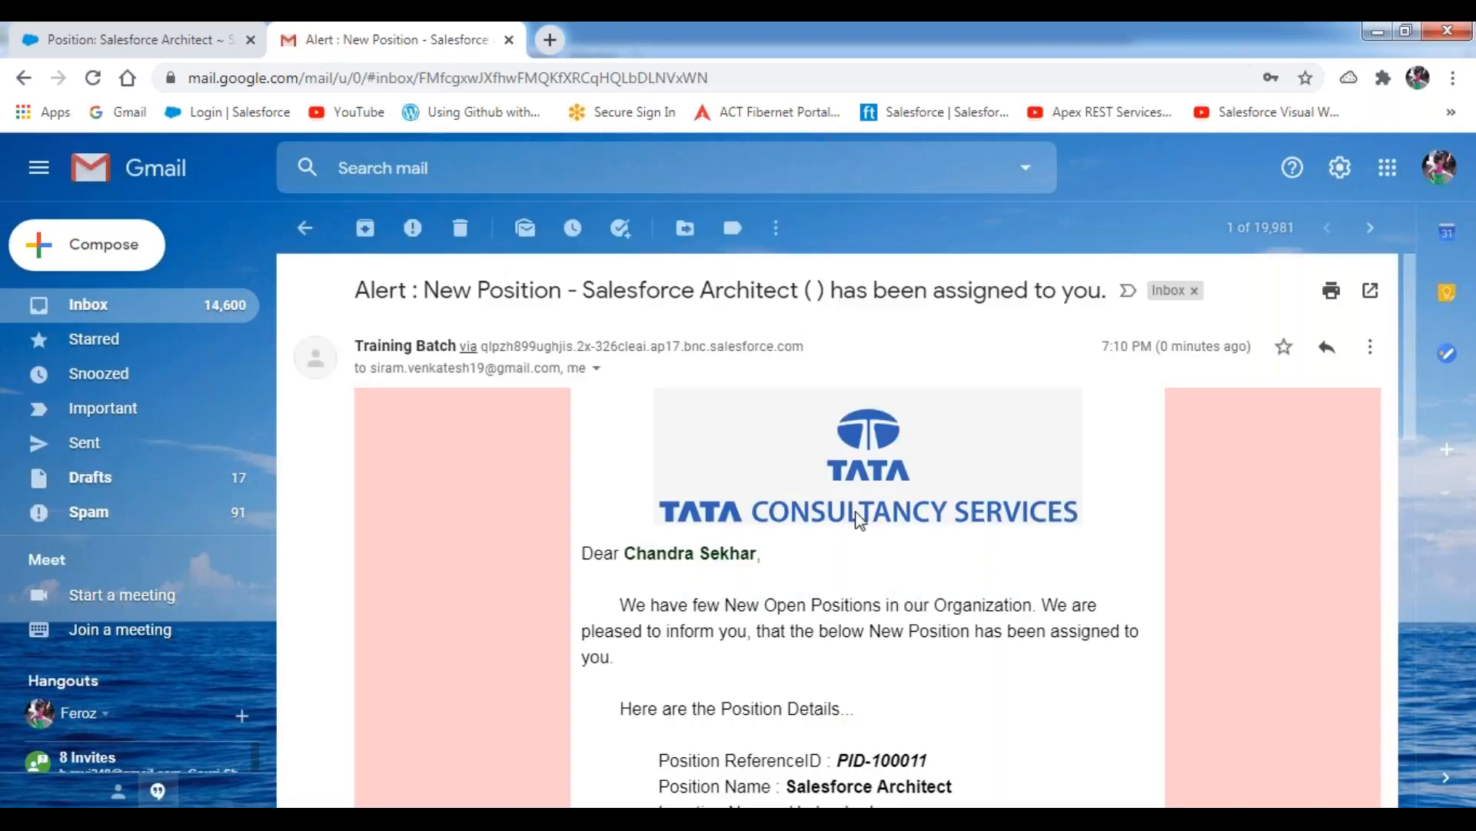
{"action": "scroll", "coordinate": [860, 521], "scroll_direction": "down", "scroll_amount": 3}
{"action": "scroll", "coordinate": [860, 521], "scroll_direction": "up", "scroll_amount": 1}
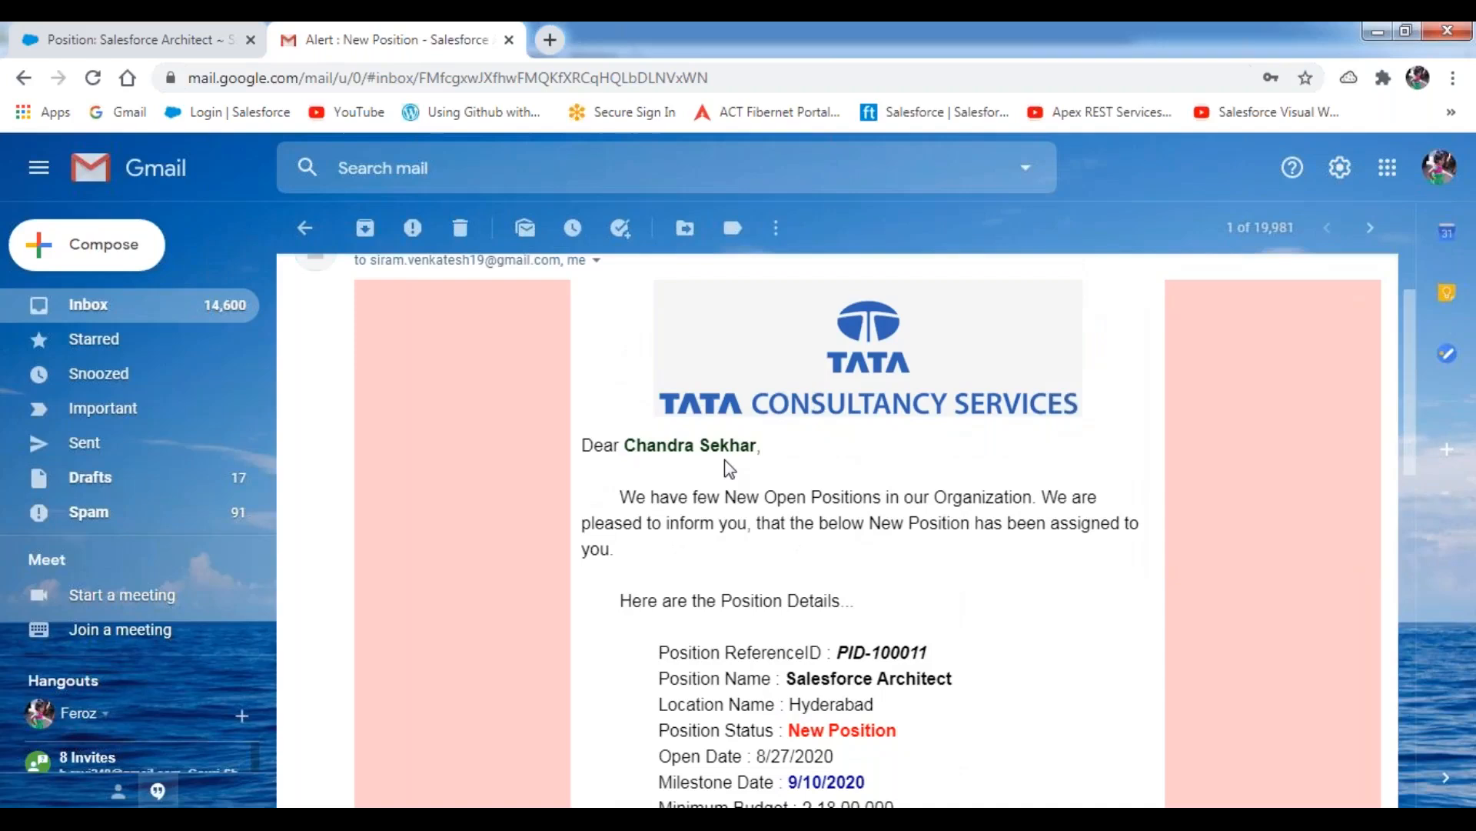
{"action": "left_click_drag", "start_coordinate": [584, 446], "coordinate": [807, 460]}
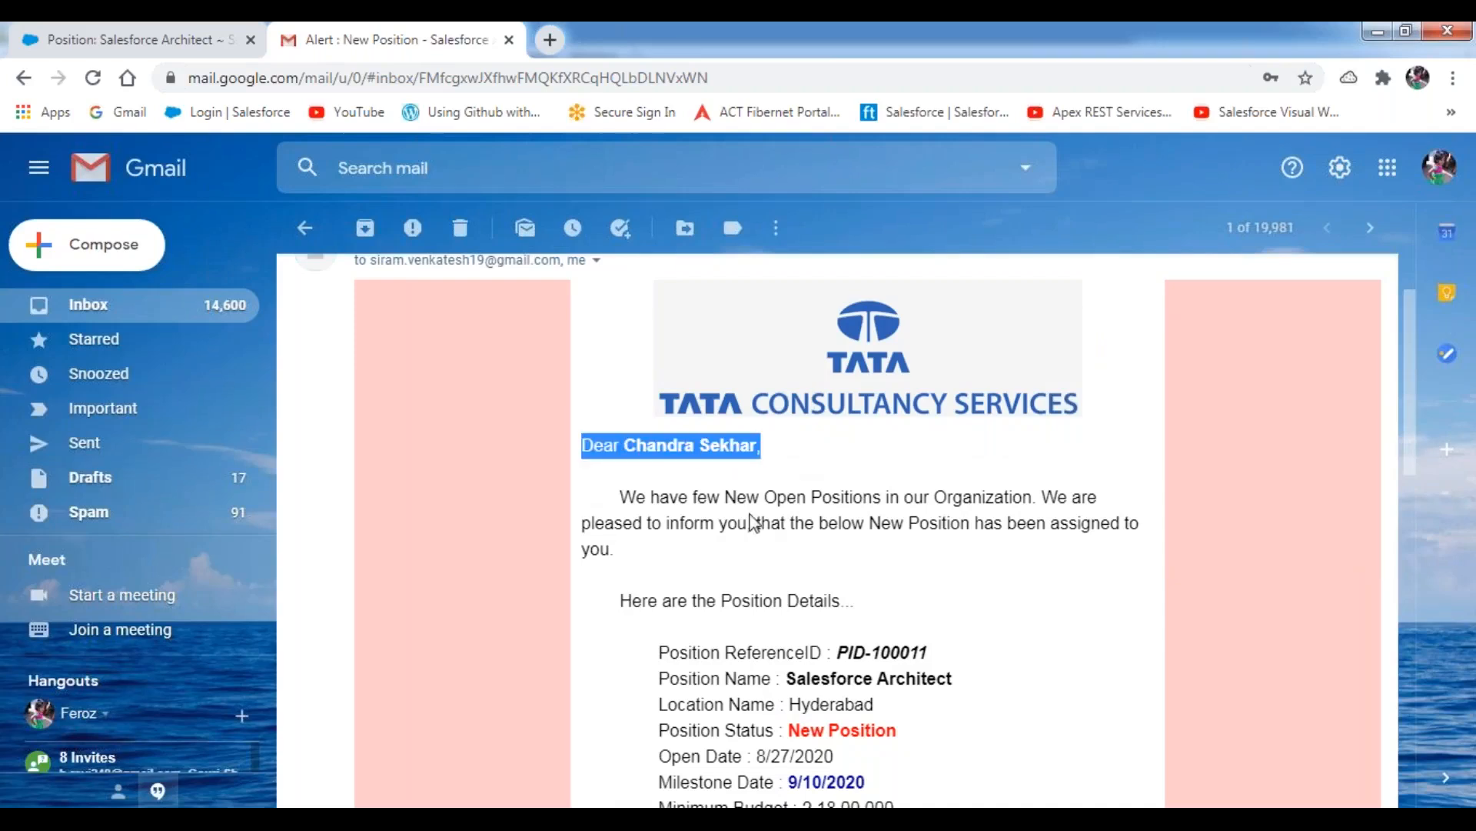
{"action": "triple_click", "coordinate": [629, 499]}
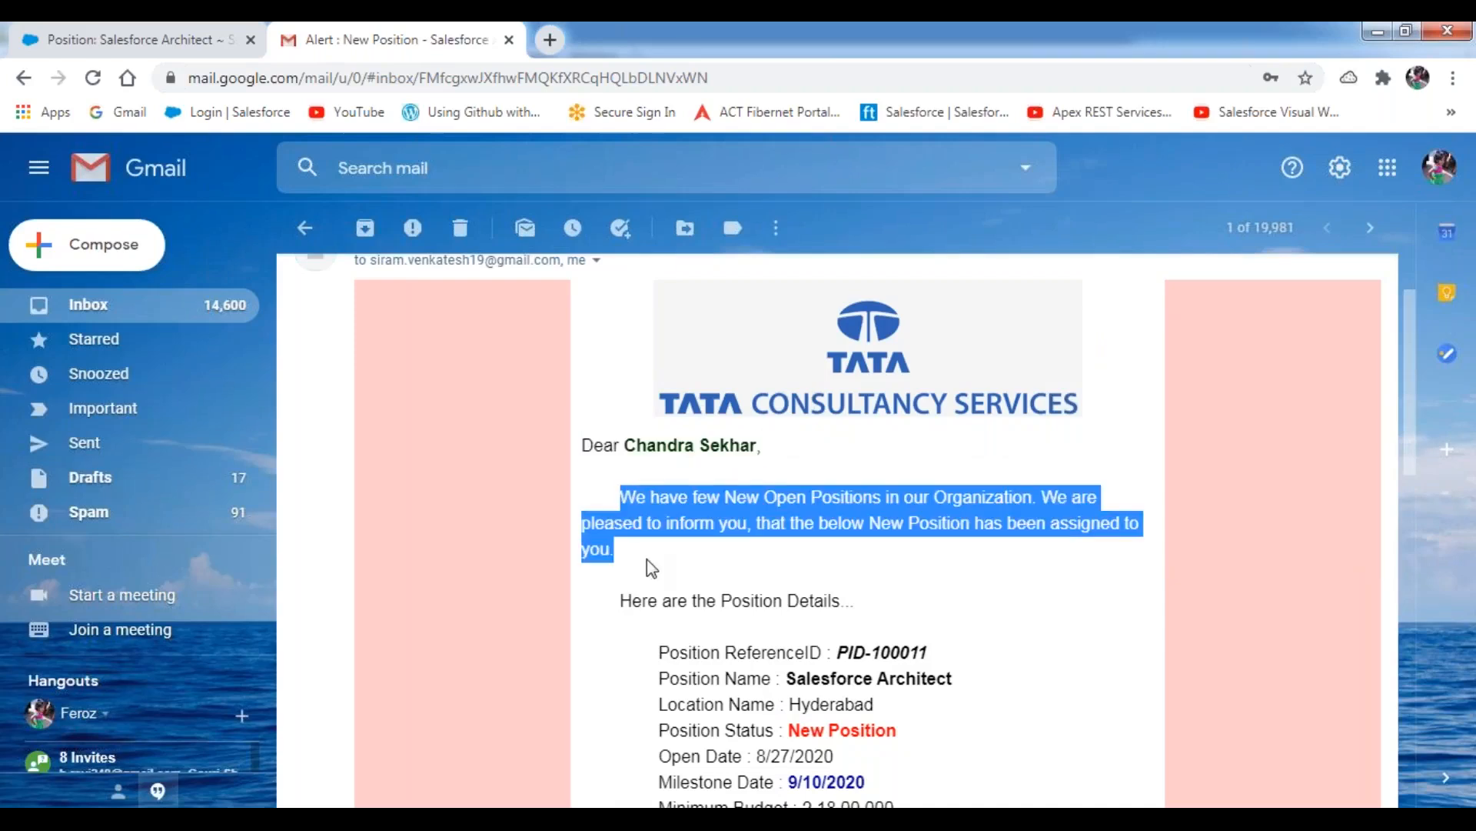
{"action": "scroll", "coordinate": [805, 486], "scroll_direction": "down", "scroll_amount": 3}
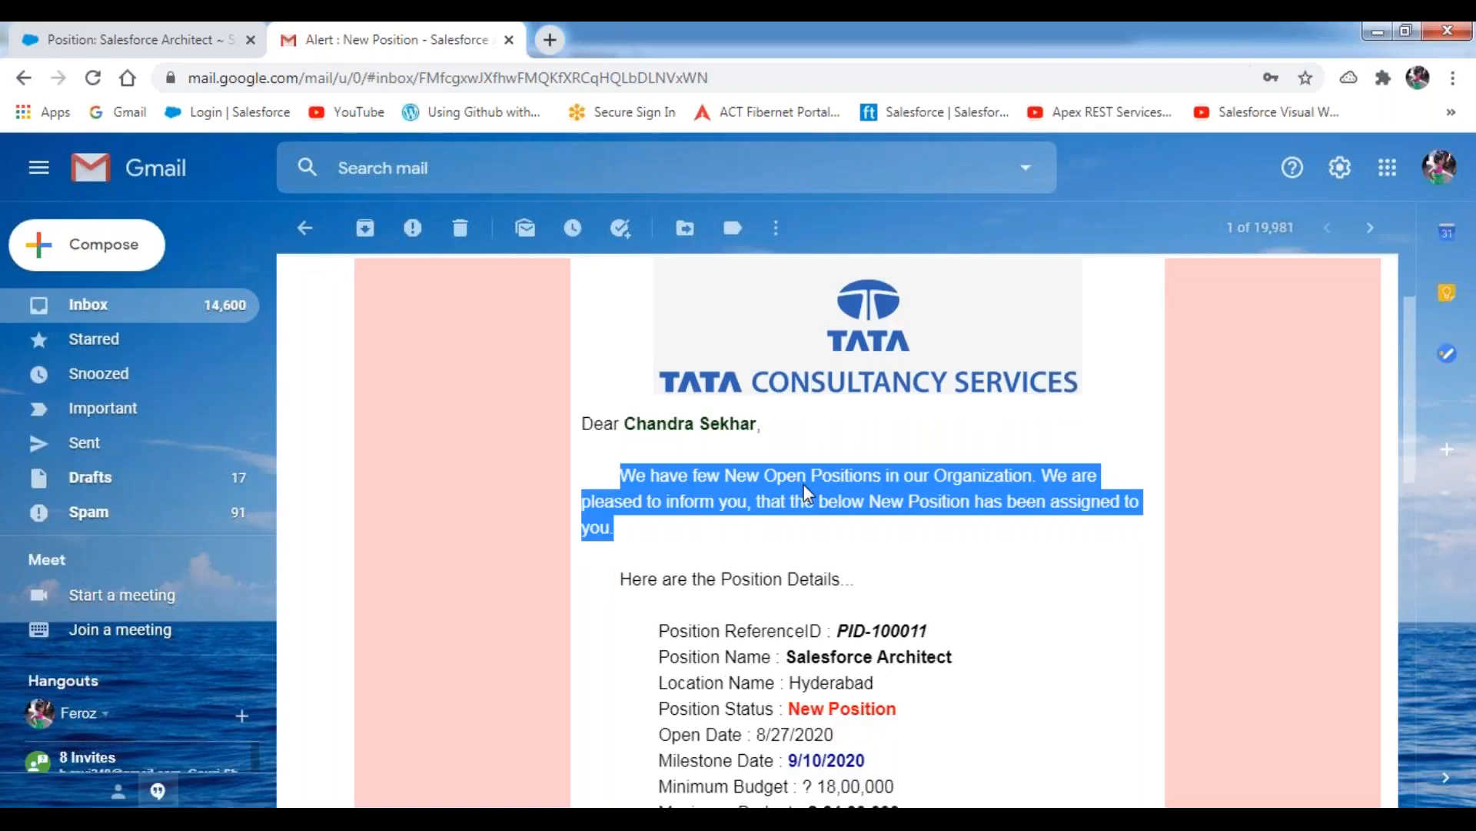
Check the alert e-mail's position name, location, status, dates, budgets and closing text, and return to the inbox.
{"action": "left_click_drag", "start_coordinate": [787, 462], "coordinate": [908, 454]}
{"action": "left_click_drag", "start_coordinate": [788, 461], "coordinate": [997, 469]}
{"action": "double_click", "coordinate": [834, 489]}
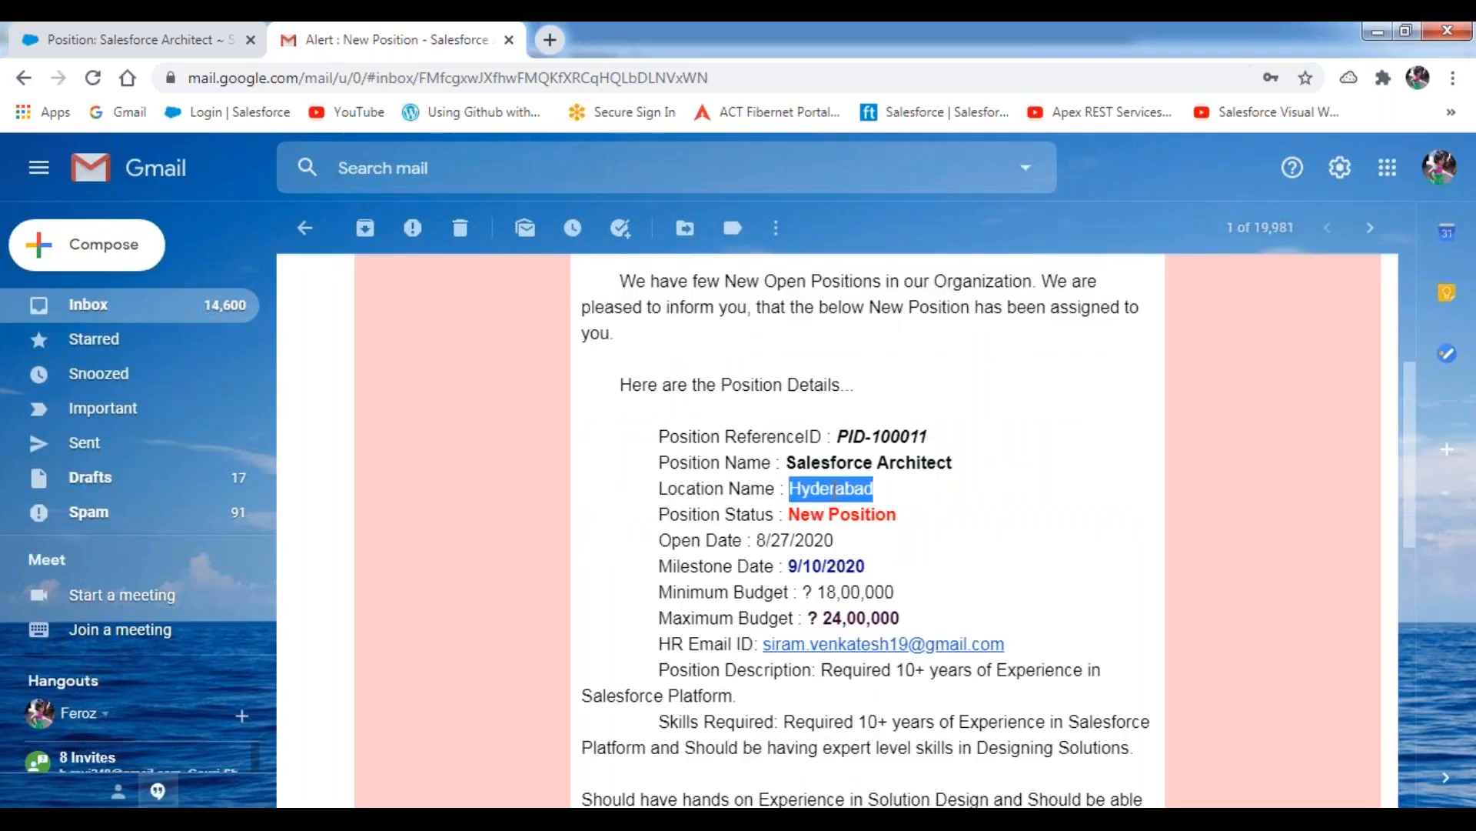
{"action": "left_click_drag", "start_coordinate": [792, 516], "coordinate": [930, 523]}
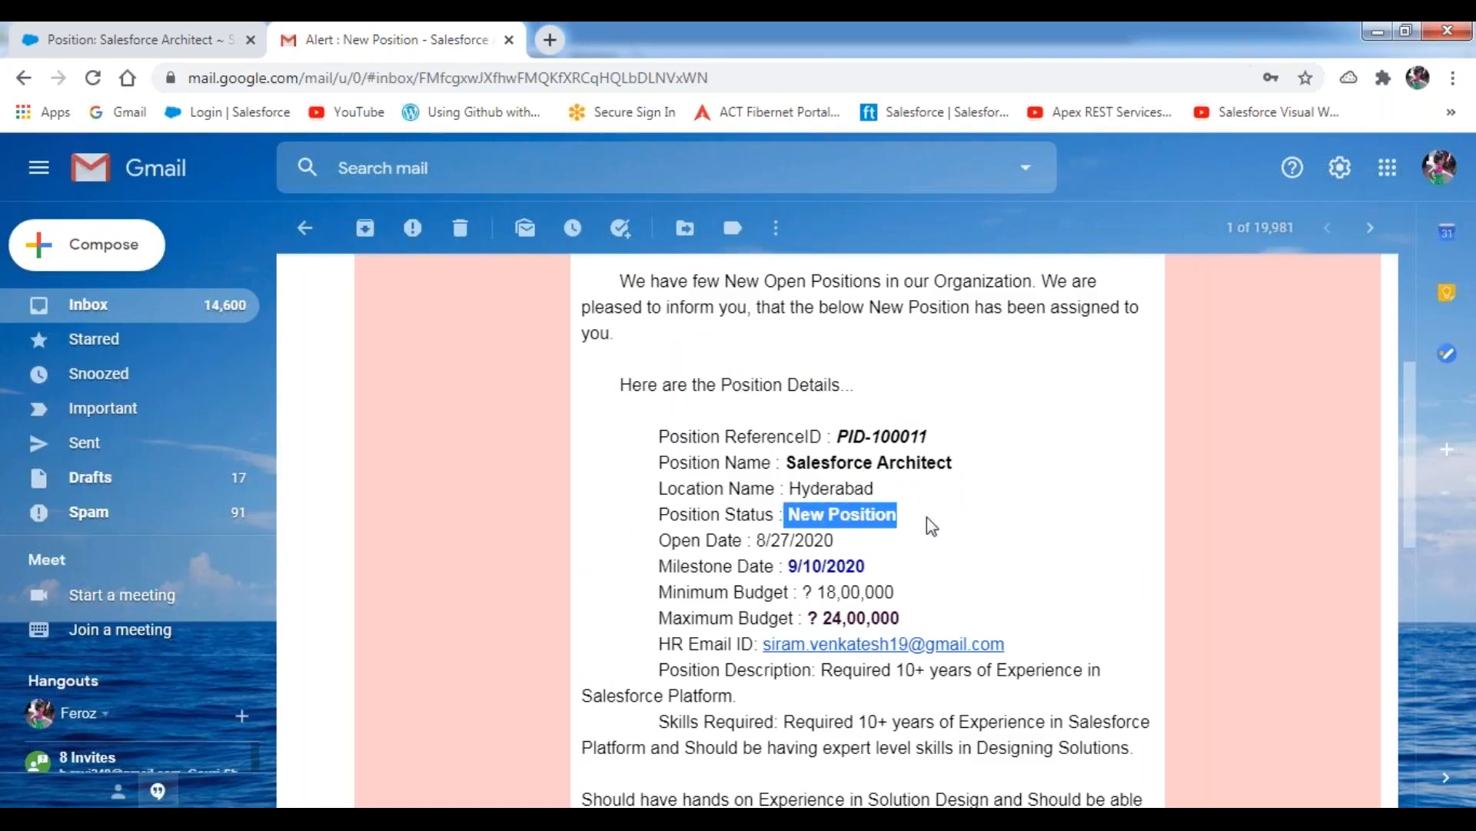
{"action": "left_click", "coordinate": [758, 539]}
{"action": "left_click_drag", "start_coordinate": [758, 539], "coordinate": [903, 568]}
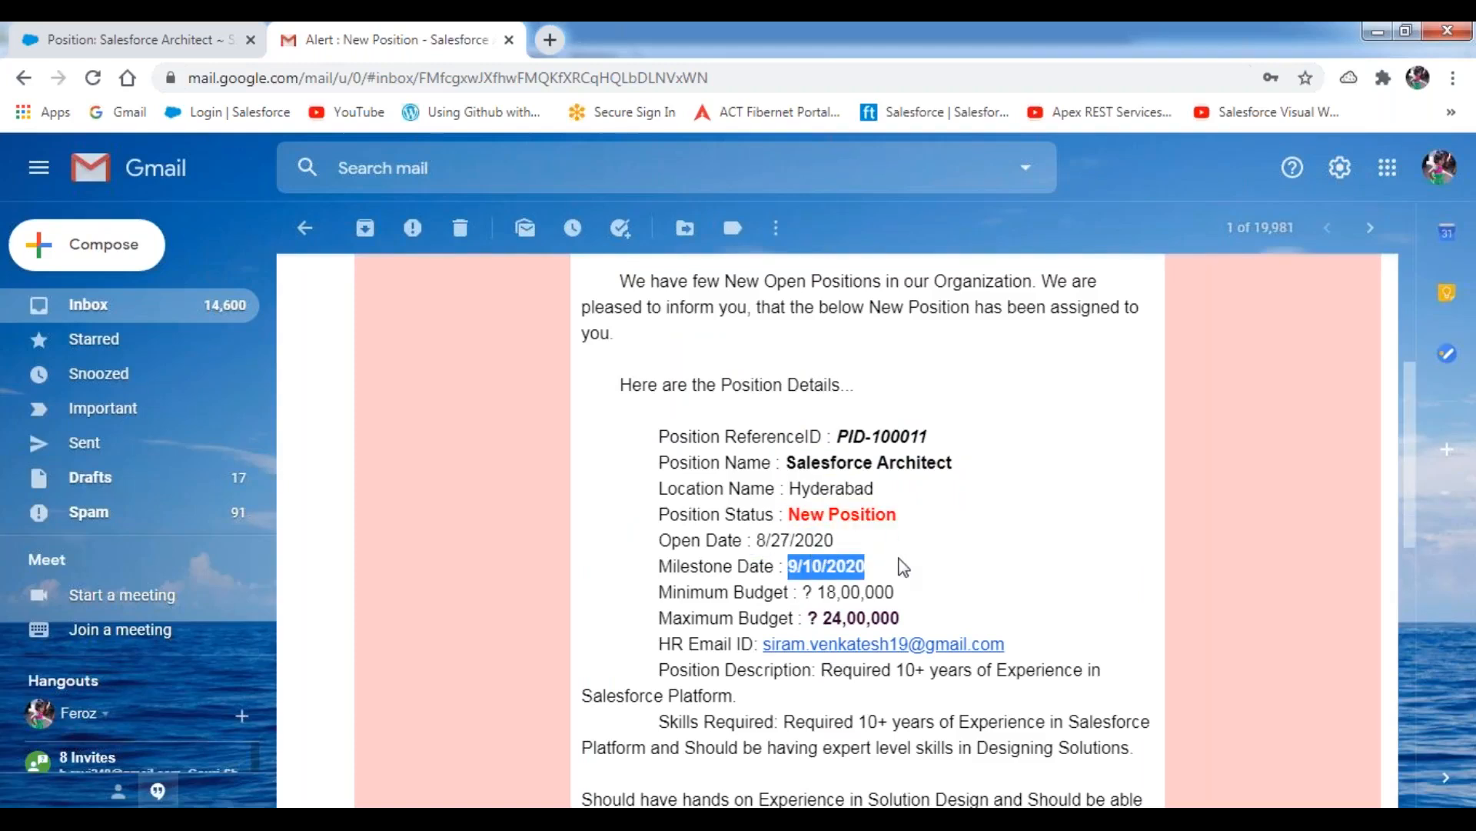
{"action": "left_click_drag", "start_coordinate": [812, 592], "coordinate": [908, 596]}
{"action": "left_click_drag", "start_coordinate": [821, 618], "coordinate": [974, 556]}
{"action": "scroll", "coordinate": [975, 556], "scroll_direction": "down", "scroll_amount": 4}
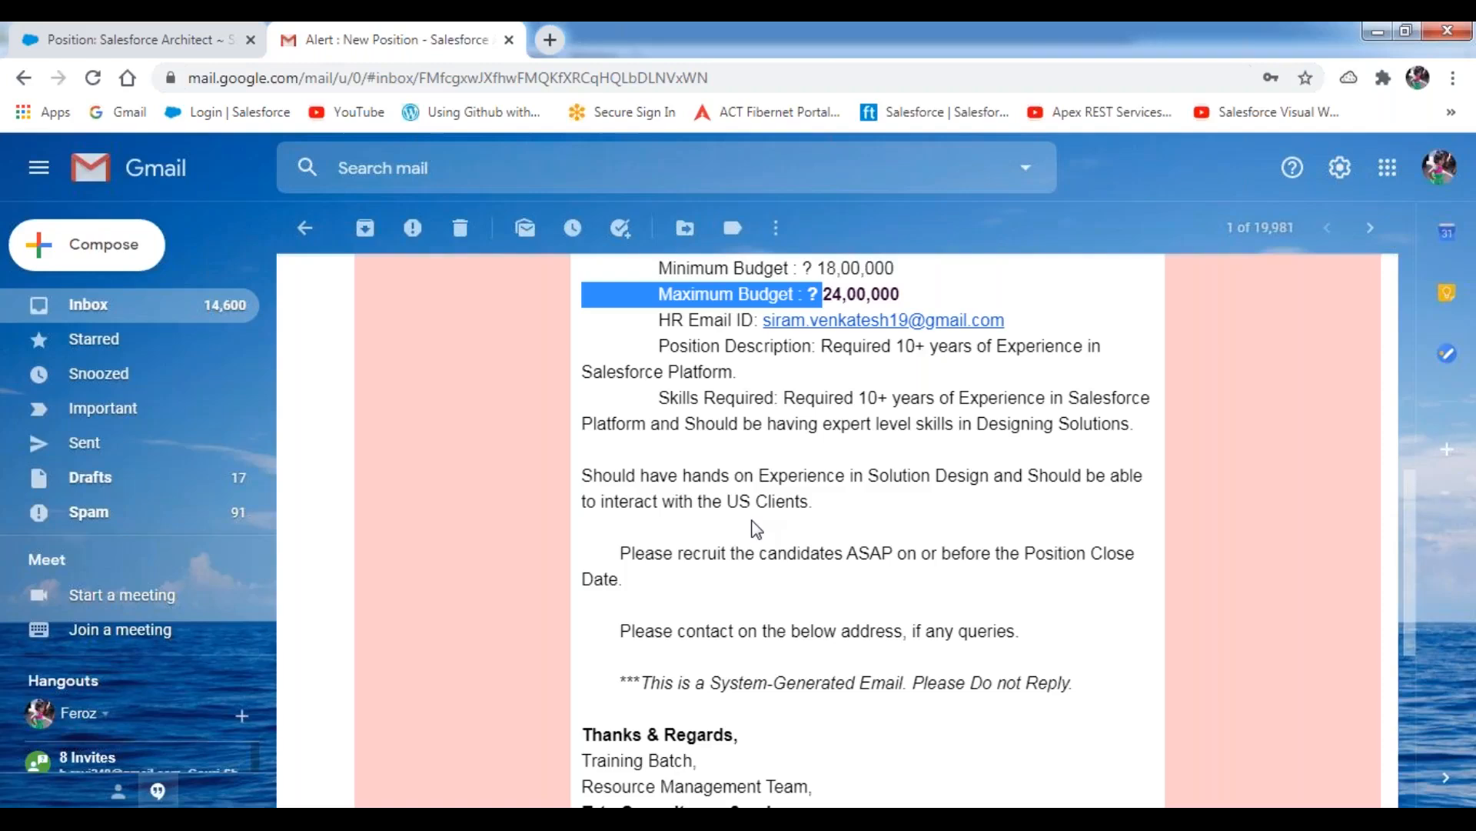
{"action": "left_click", "coordinate": [310, 240]}
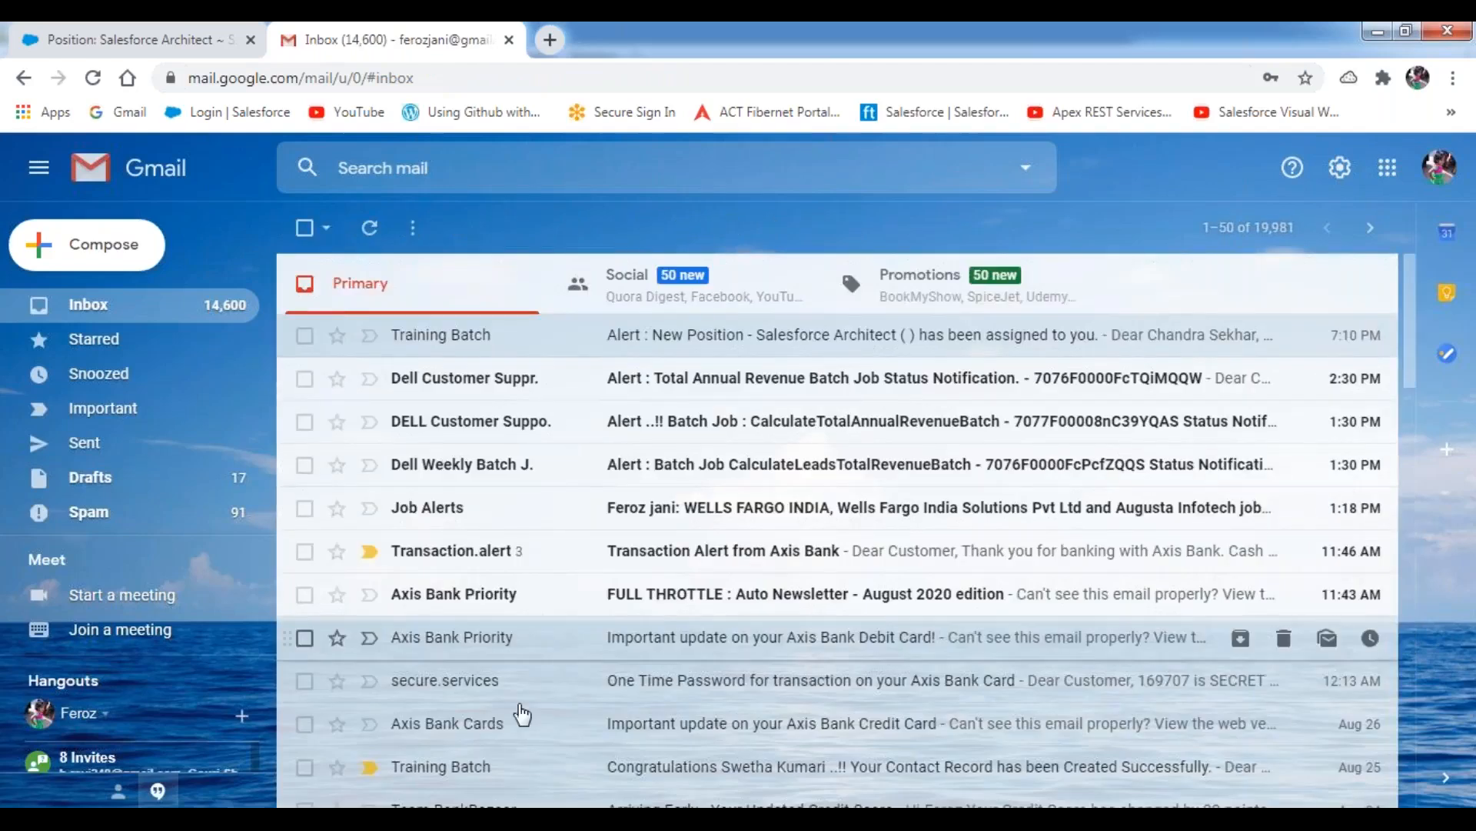
Compare the 10-day action in the Notepad++ workflow notes with the milestone date on the Salesforce position record.
{"action": "left_click", "coordinate": [567, 818]}
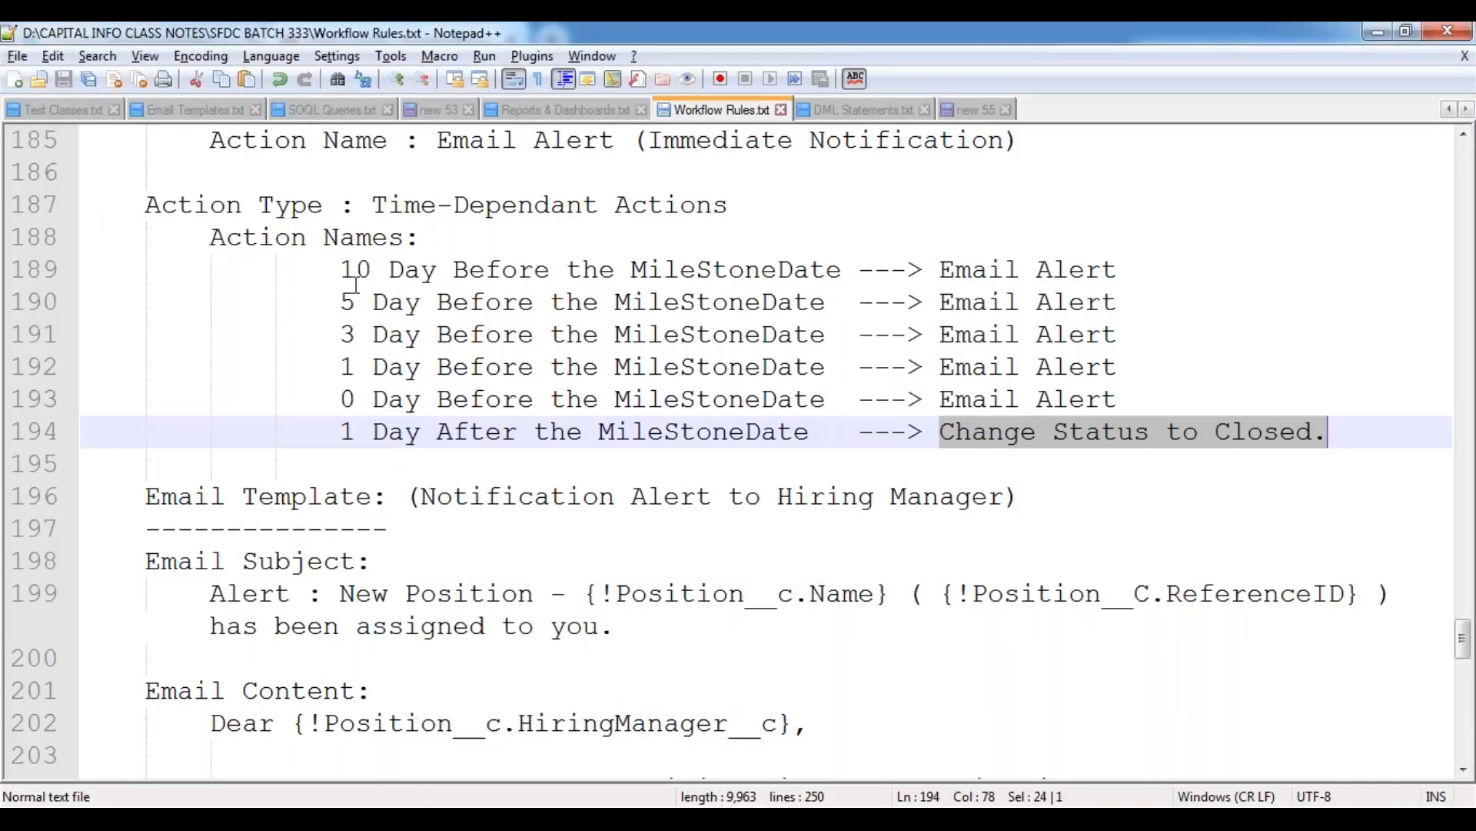
{"action": "left_click_drag", "start_coordinate": [342, 270], "coordinate": [437, 270]}
{"action": "left_click", "coordinate": [298, 818]}
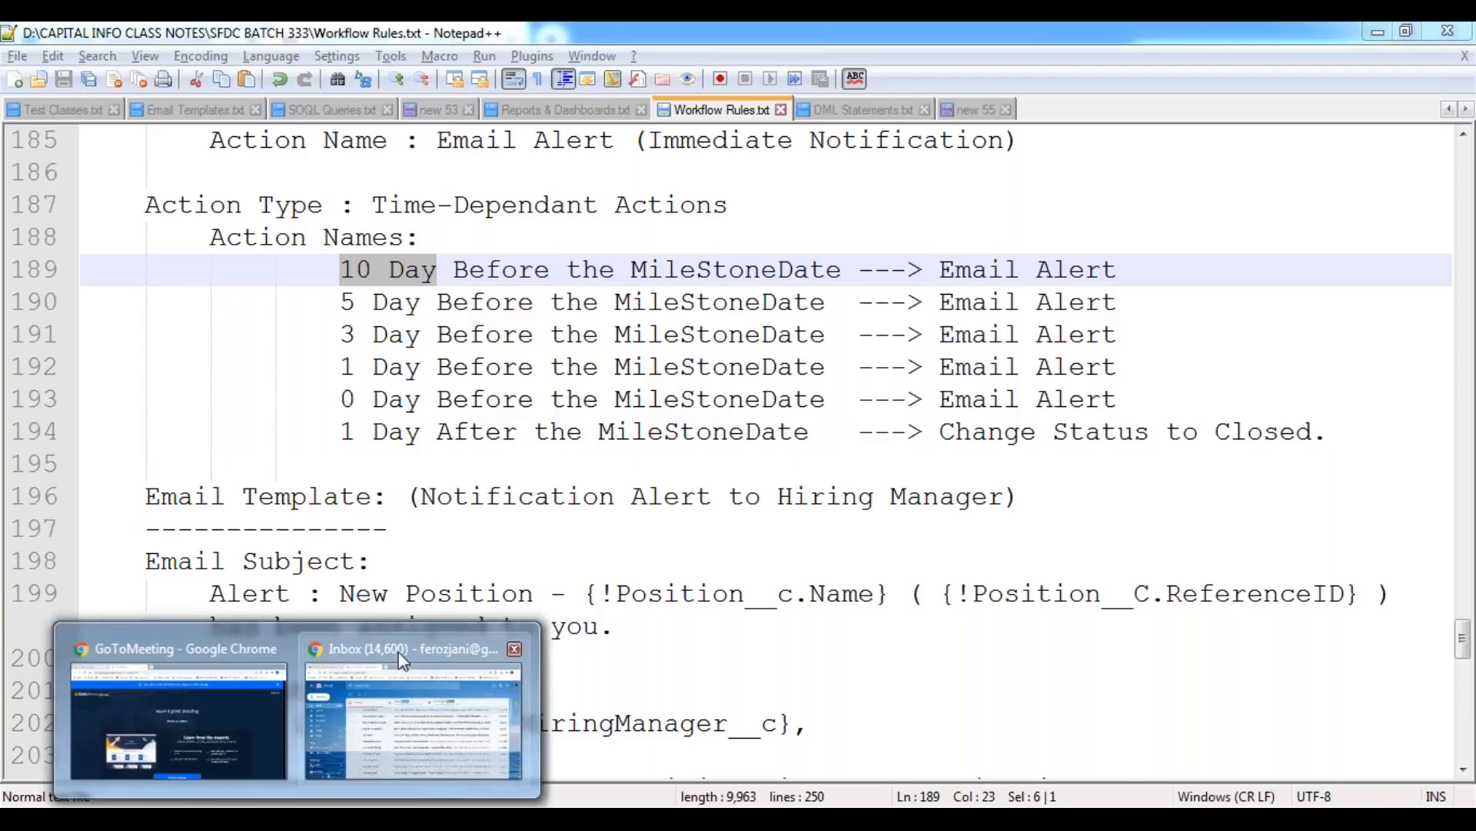
{"action": "mouse_move", "coordinate": [402, 657]}
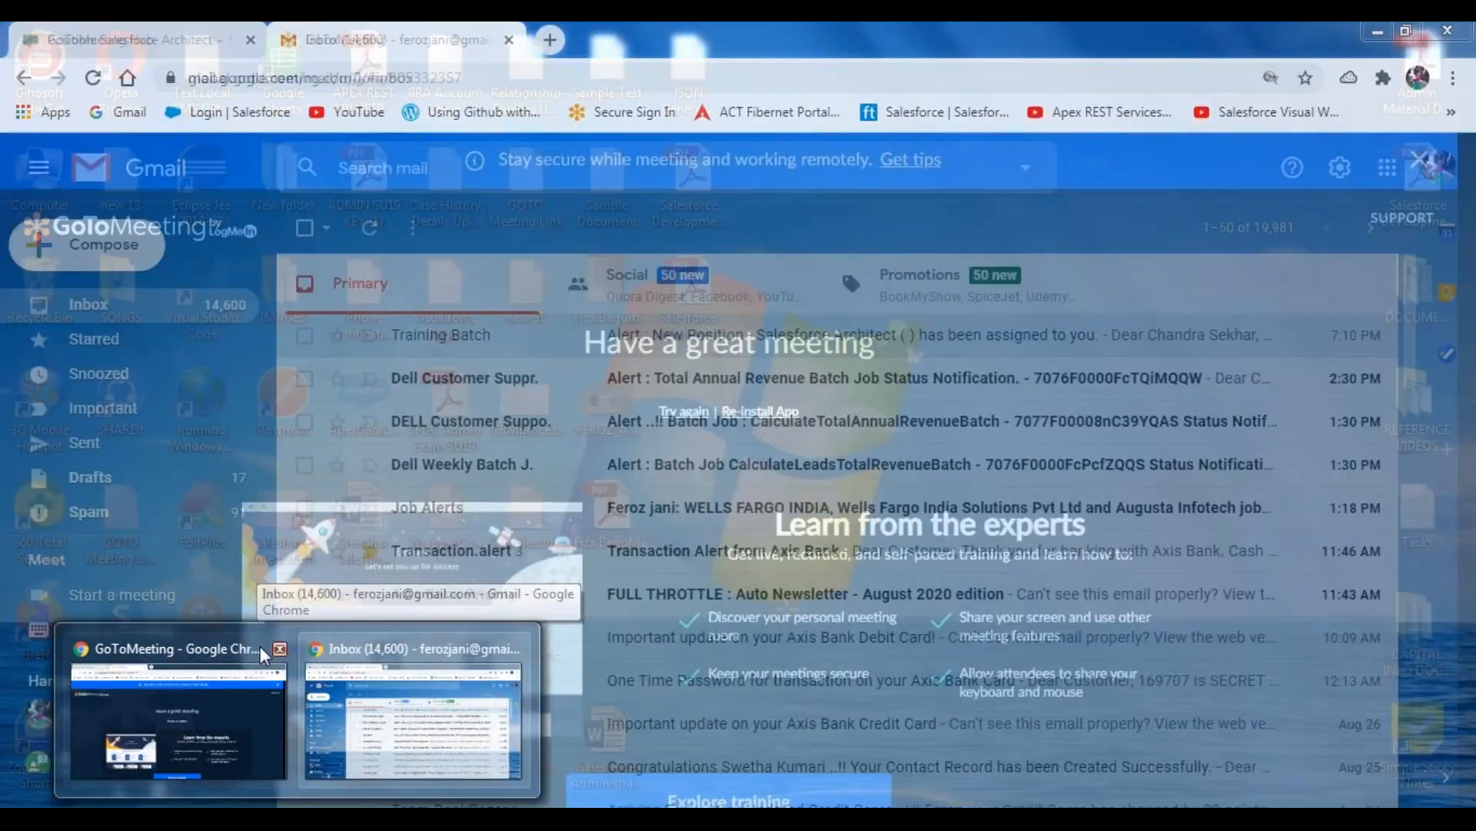
{"action": "left_click", "coordinate": [407, 715]}
{"action": "left_click", "coordinate": [70, 42]}
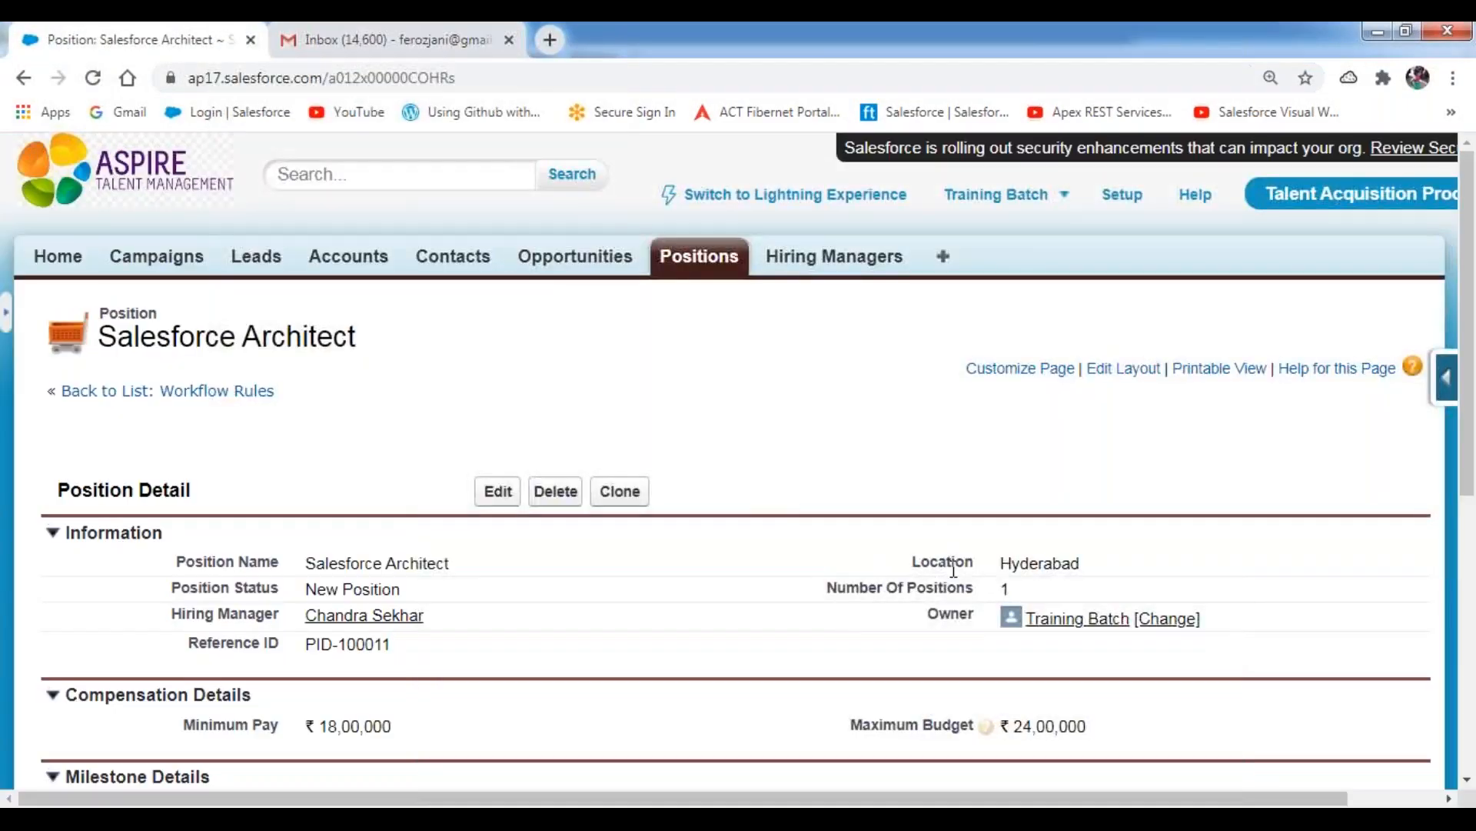
{"action": "scroll", "coordinate": [777, 512], "scroll_direction": "down", "scroll_amount": 4}
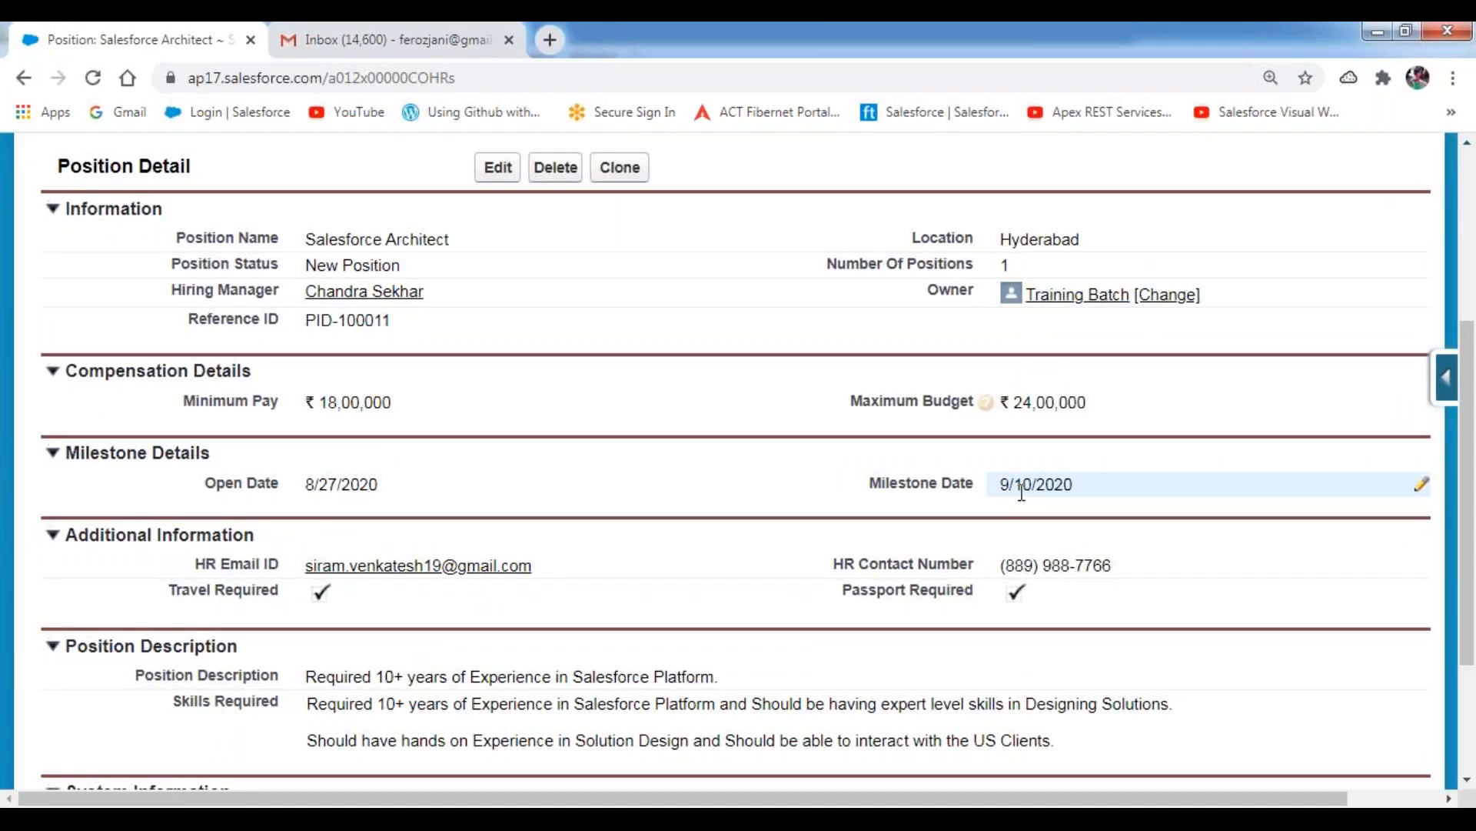
Return to the Notepad++ notes and go through each time-dependent action, from 10 days before to 1 day after the milestone date.
{"action": "key", "text": "alt+Tab"}
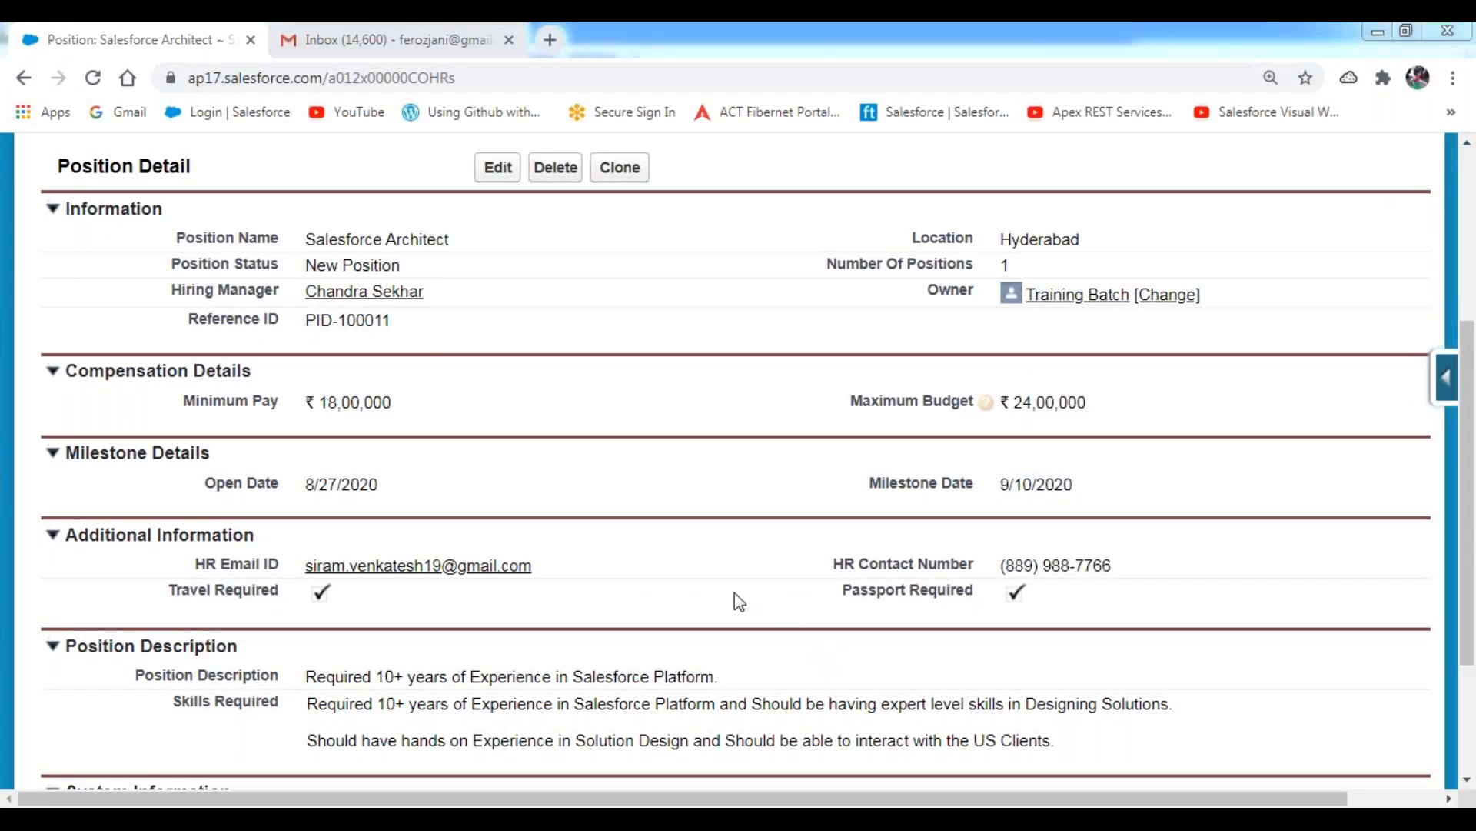
{"action": "left_click", "coordinate": [340, 270]}
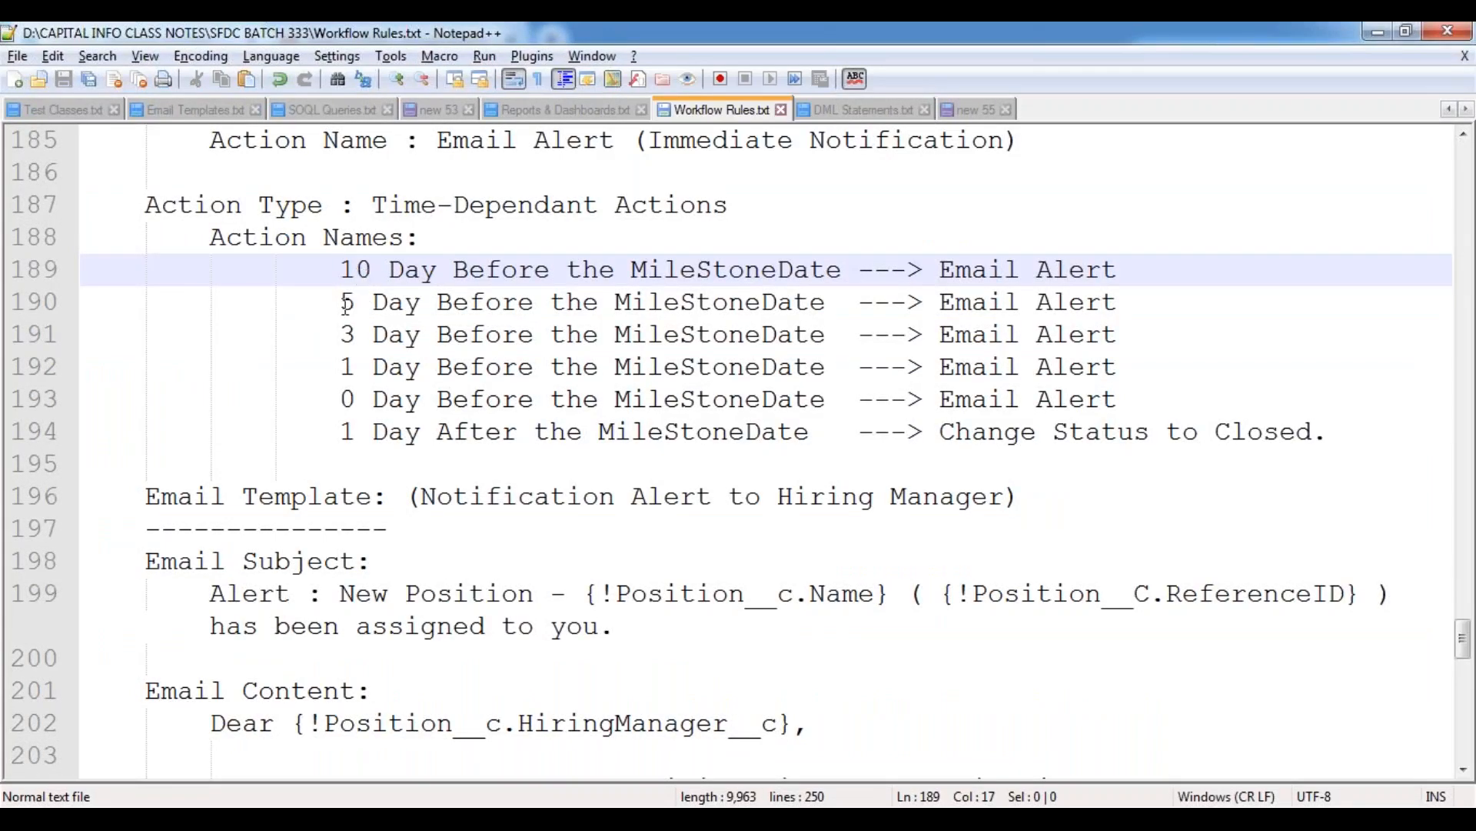
{"action": "left_click", "coordinate": [345, 303]}
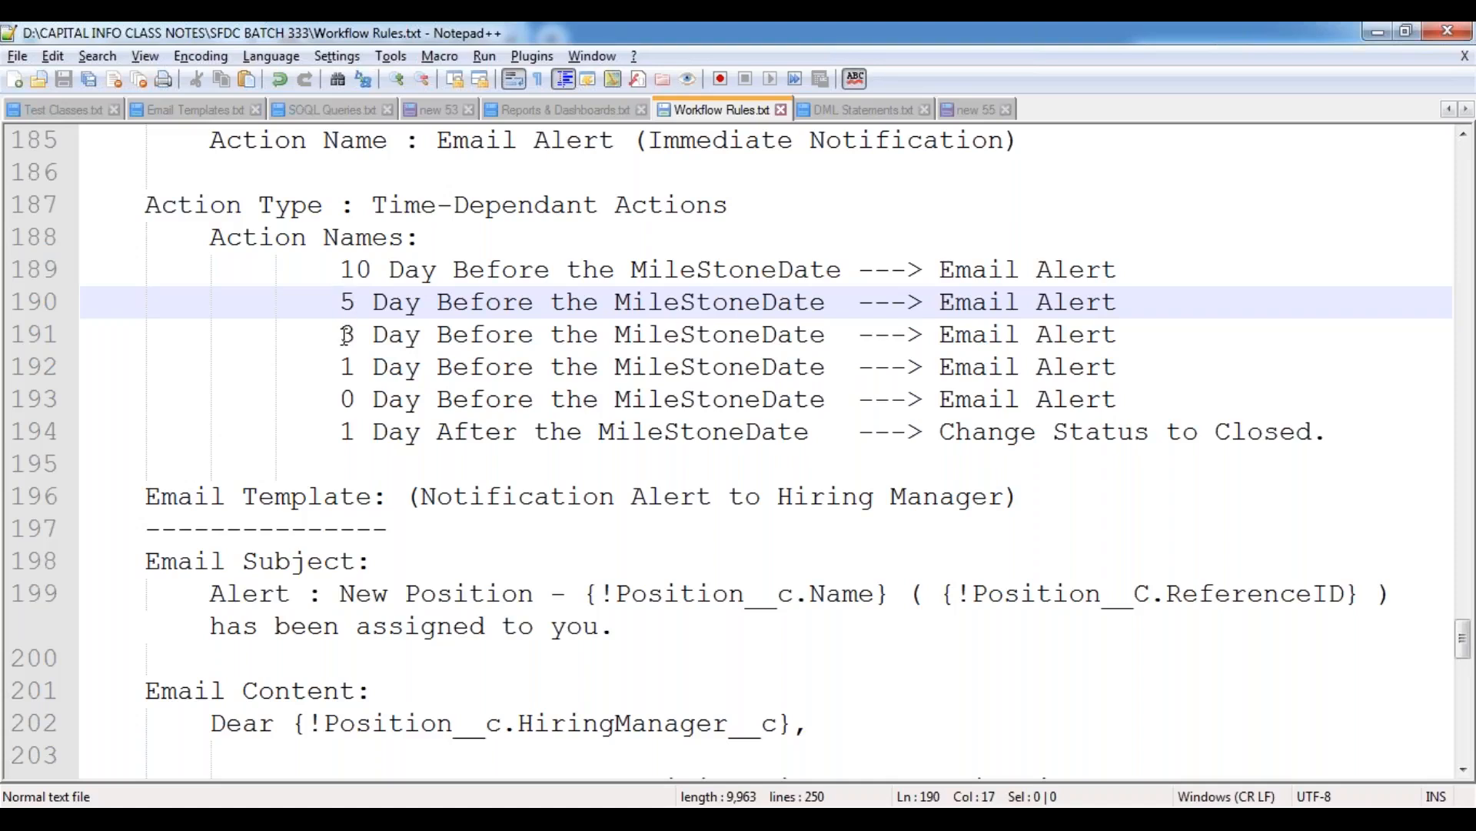
{"action": "left_click", "coordinate": [347, 335]}
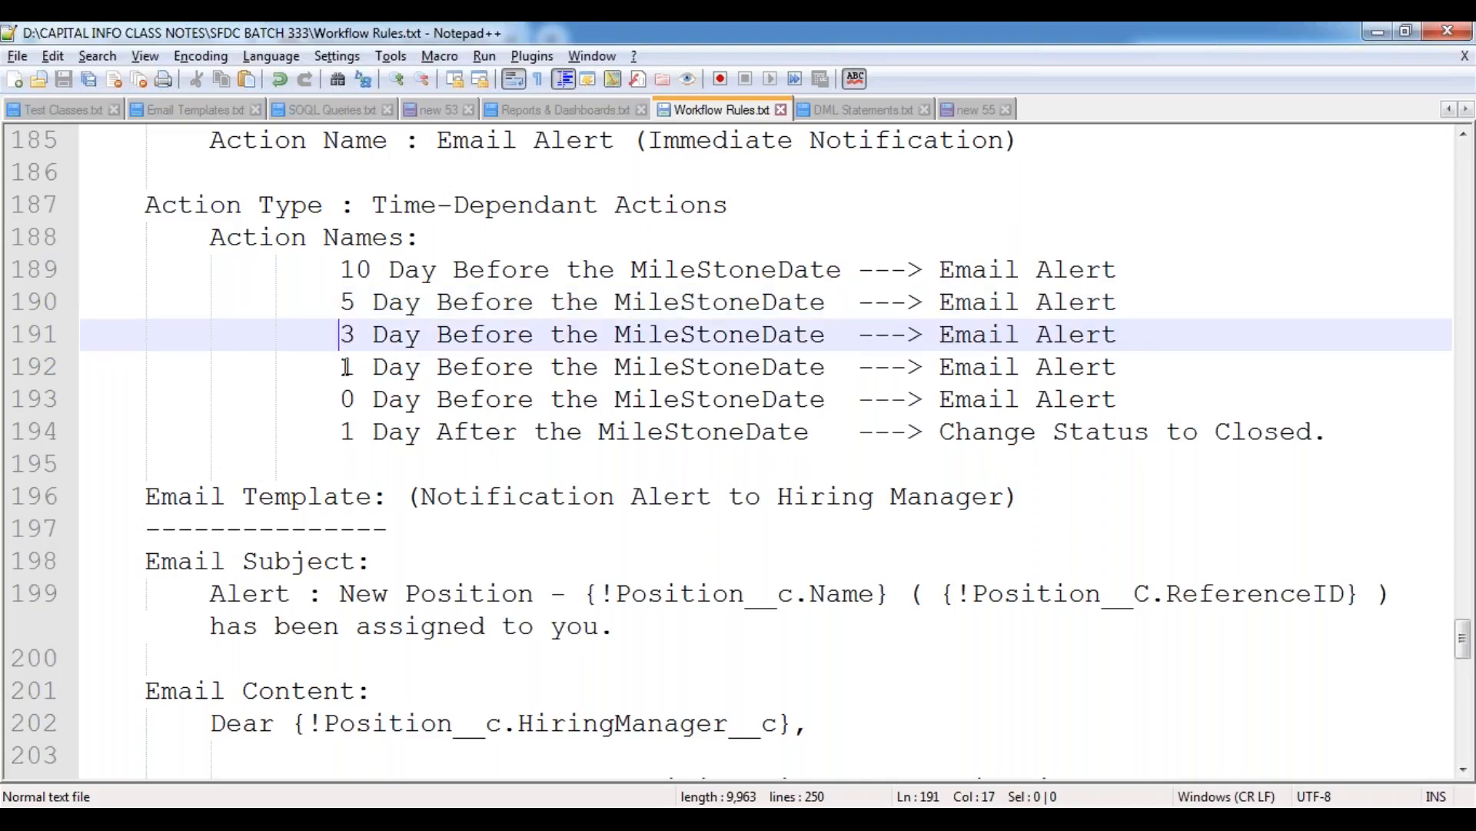
{"action": "left_click", "coordinate": [341, 368]}
{"action": "left_click", "coordinate": [343, 399]}
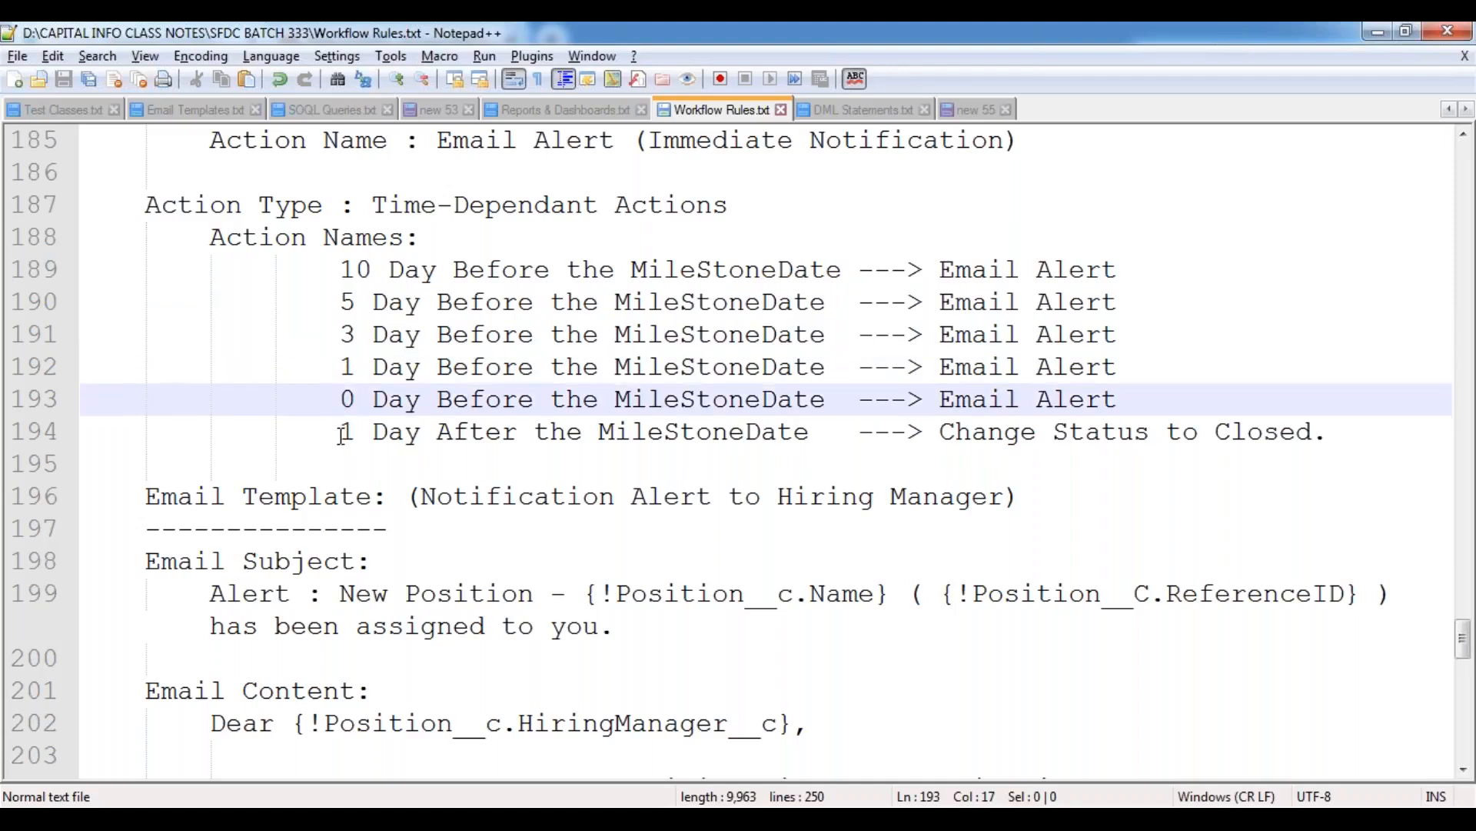
{"action": "left_click", "coordinate": [341, 432]}
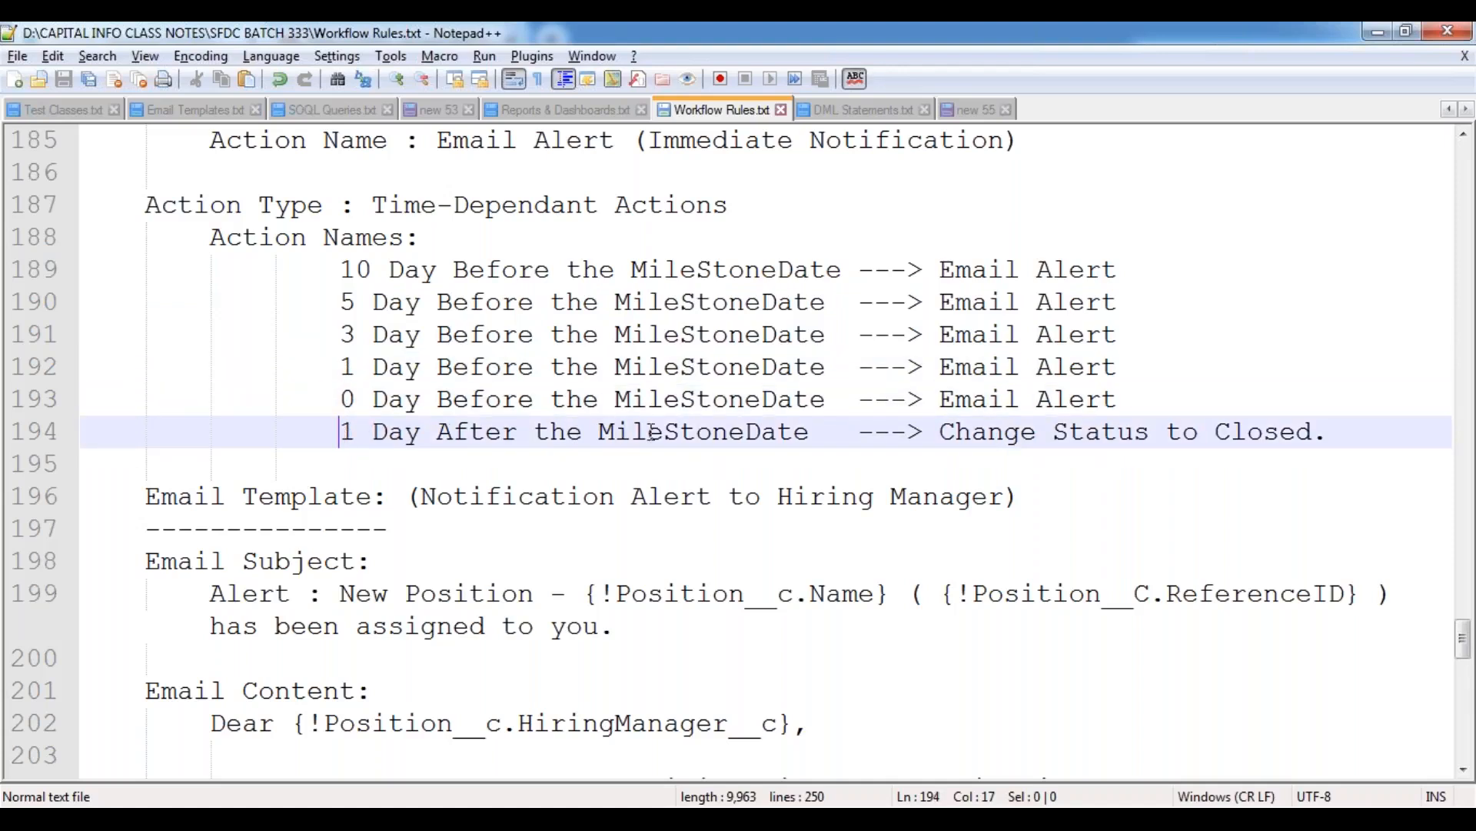
{"action": "left_click_drag", "start_coordinate": [817, 433], "coordinate": [338, 432]}
{"action": "left_click", "coordinate": [507, 474]}
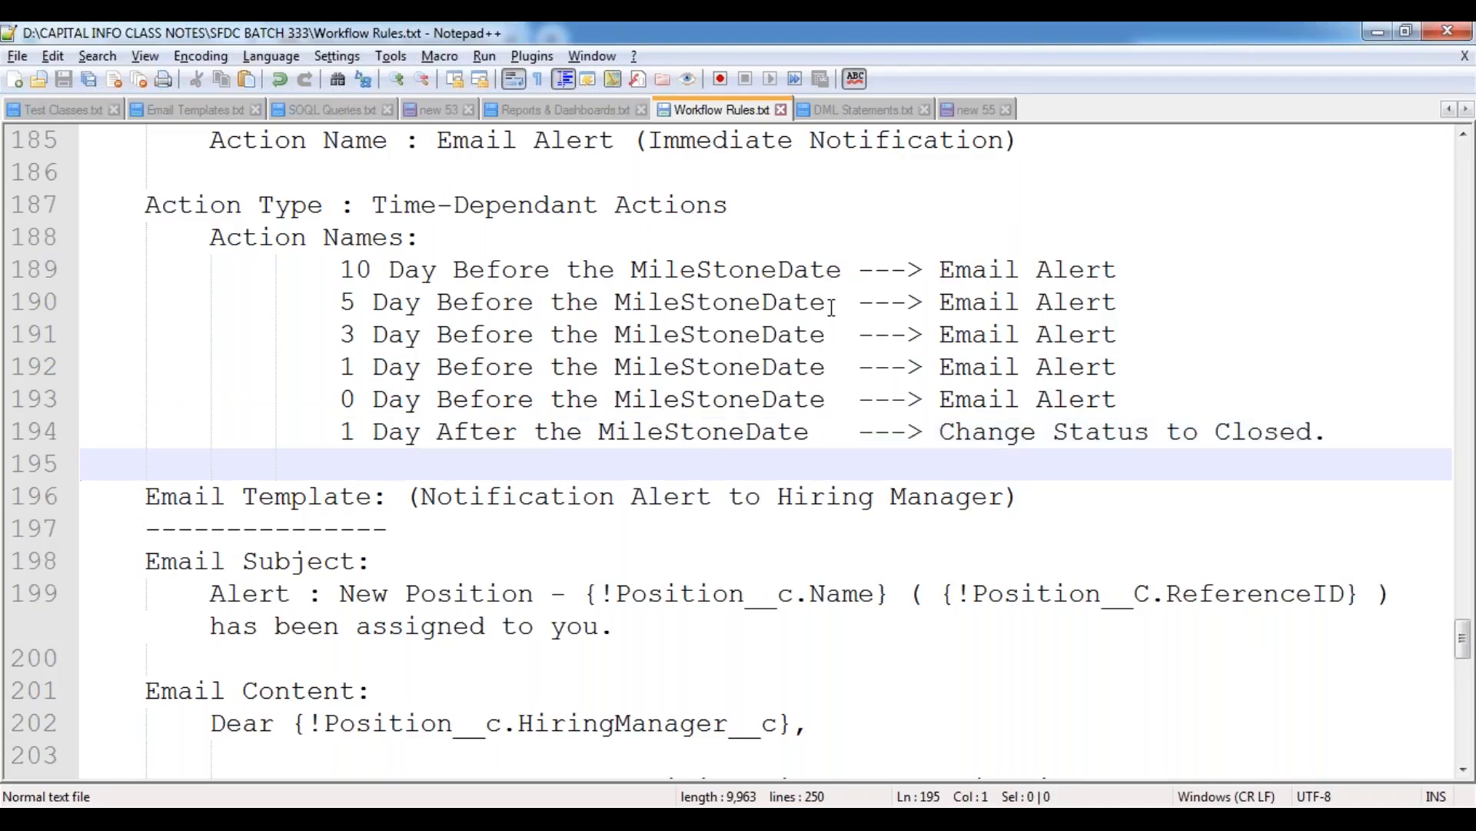
Recheck the position's milestone date in Salesforce against every time-dependent action listed in the notes.
{"action": "key", "text": "alt+Tab"}
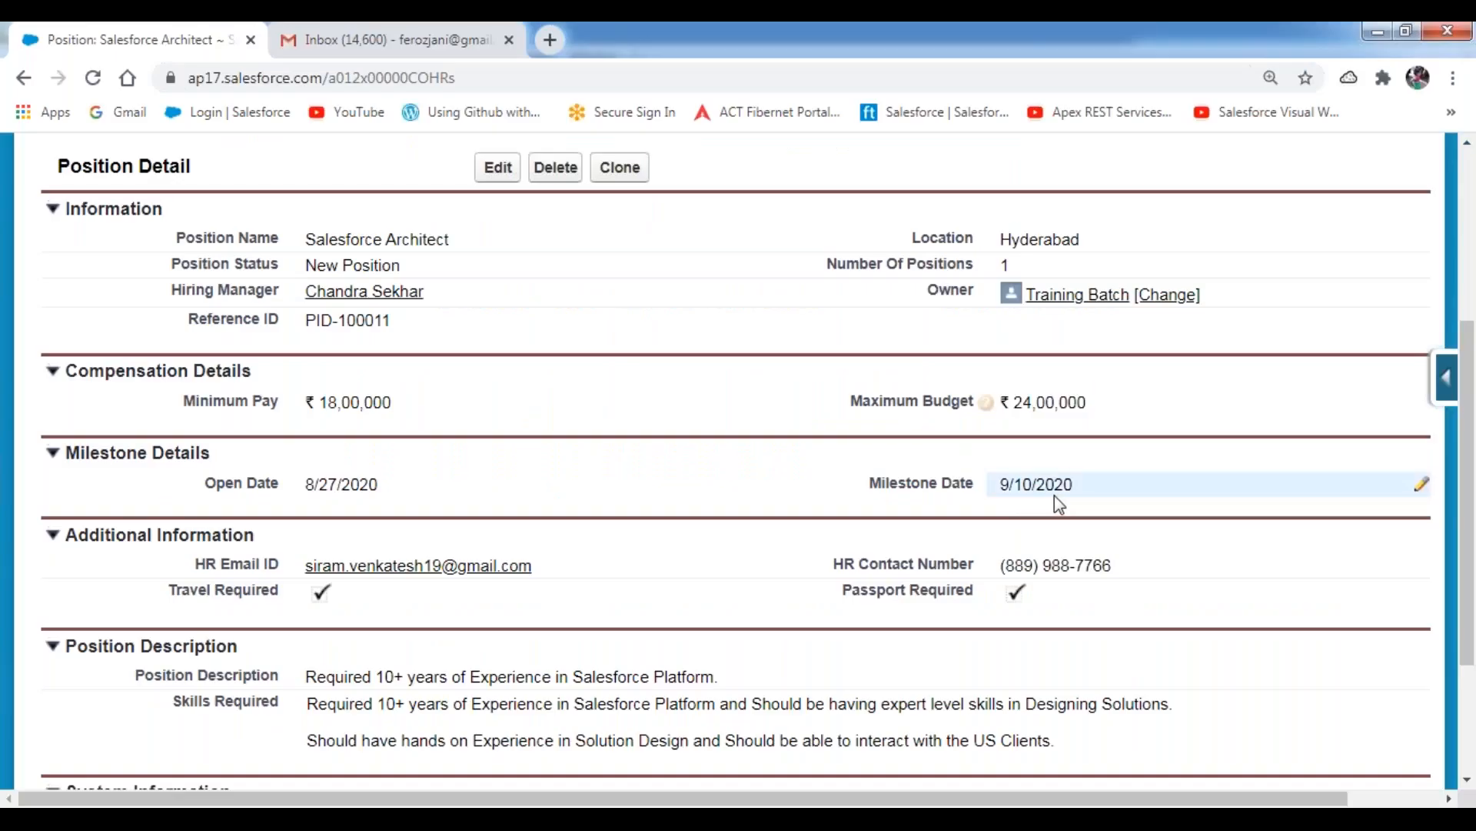
{"action": "key", "text": "alt+Tab"}
{"action": "left_click_drag", "start_coordinate": [341, 273], "coordinate": [568, 270]}
{"action": "left_click_drag", "start_coordinate": [342, 304], "coordinate": [632, 302]}
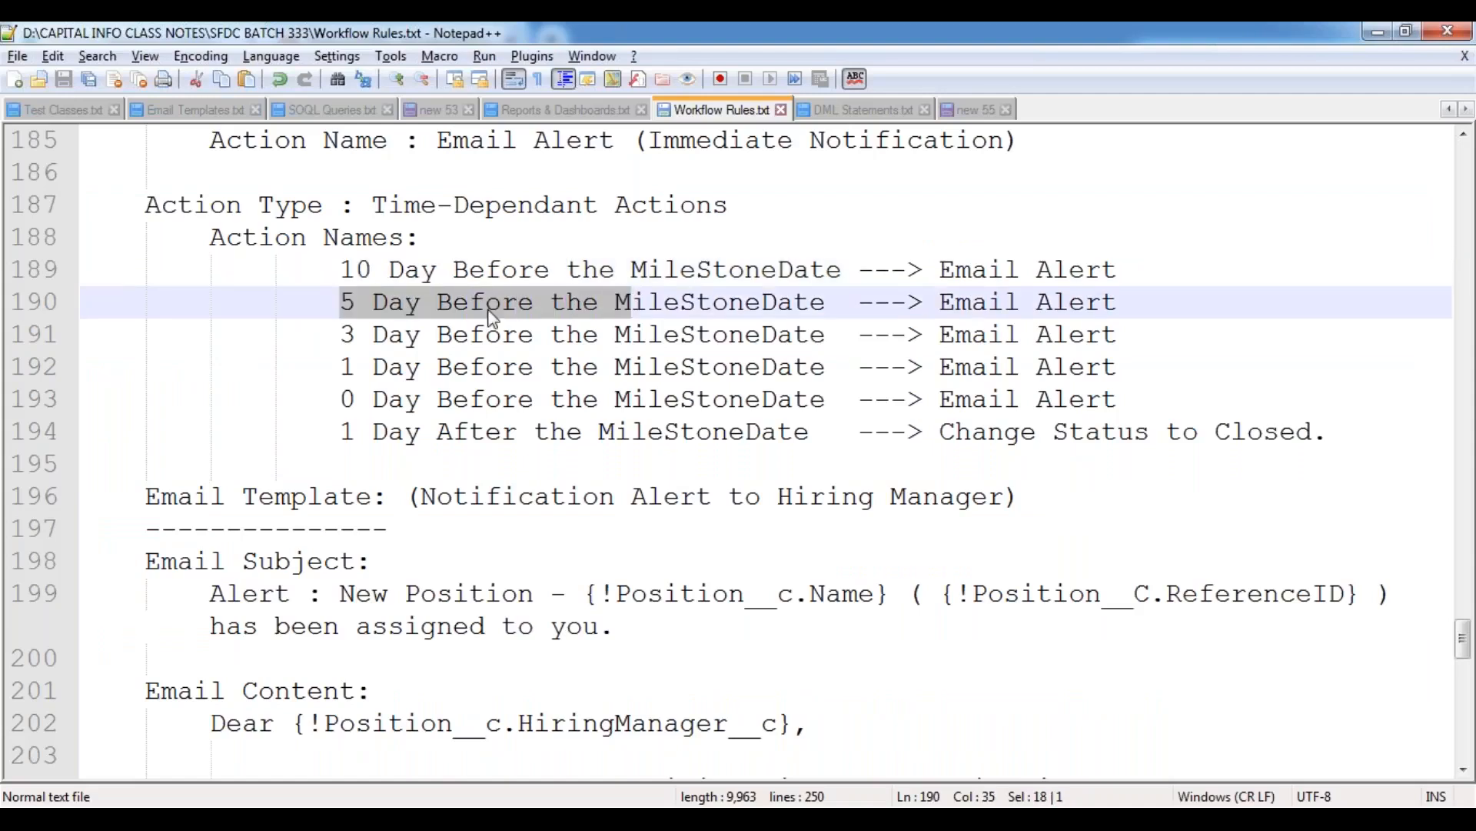
{"action": "left_click_drag", "start_coordinate": [342, 336], "coordinate": [621, 337]}
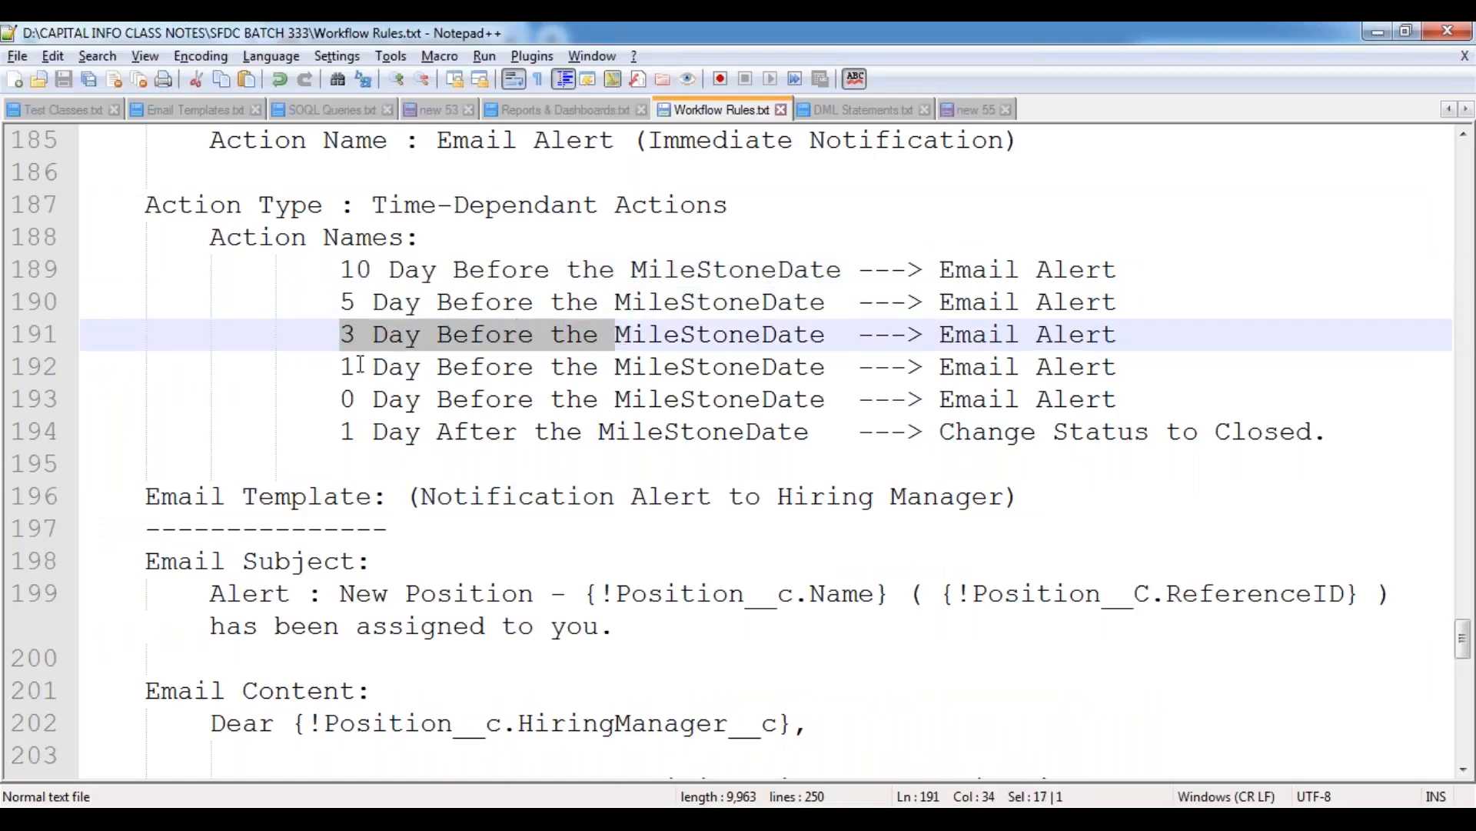
{"action": "left_click_drag", "start_coordinate": [342, 369], "coordinate": [646, 354]}
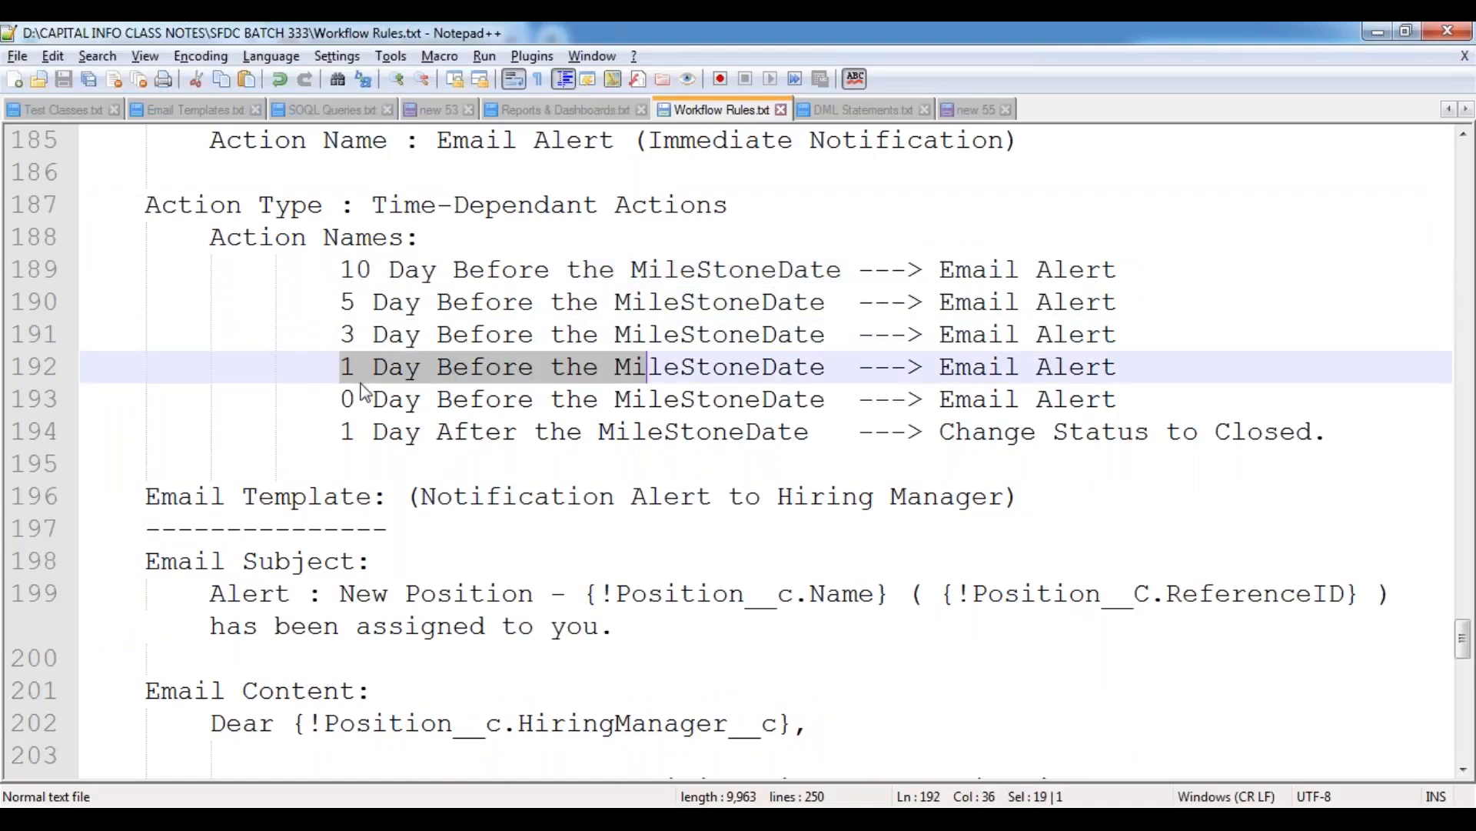
{"action": "left_click_drag", "start_coordinate": [343, 399], "coordinate": [636, 389]}
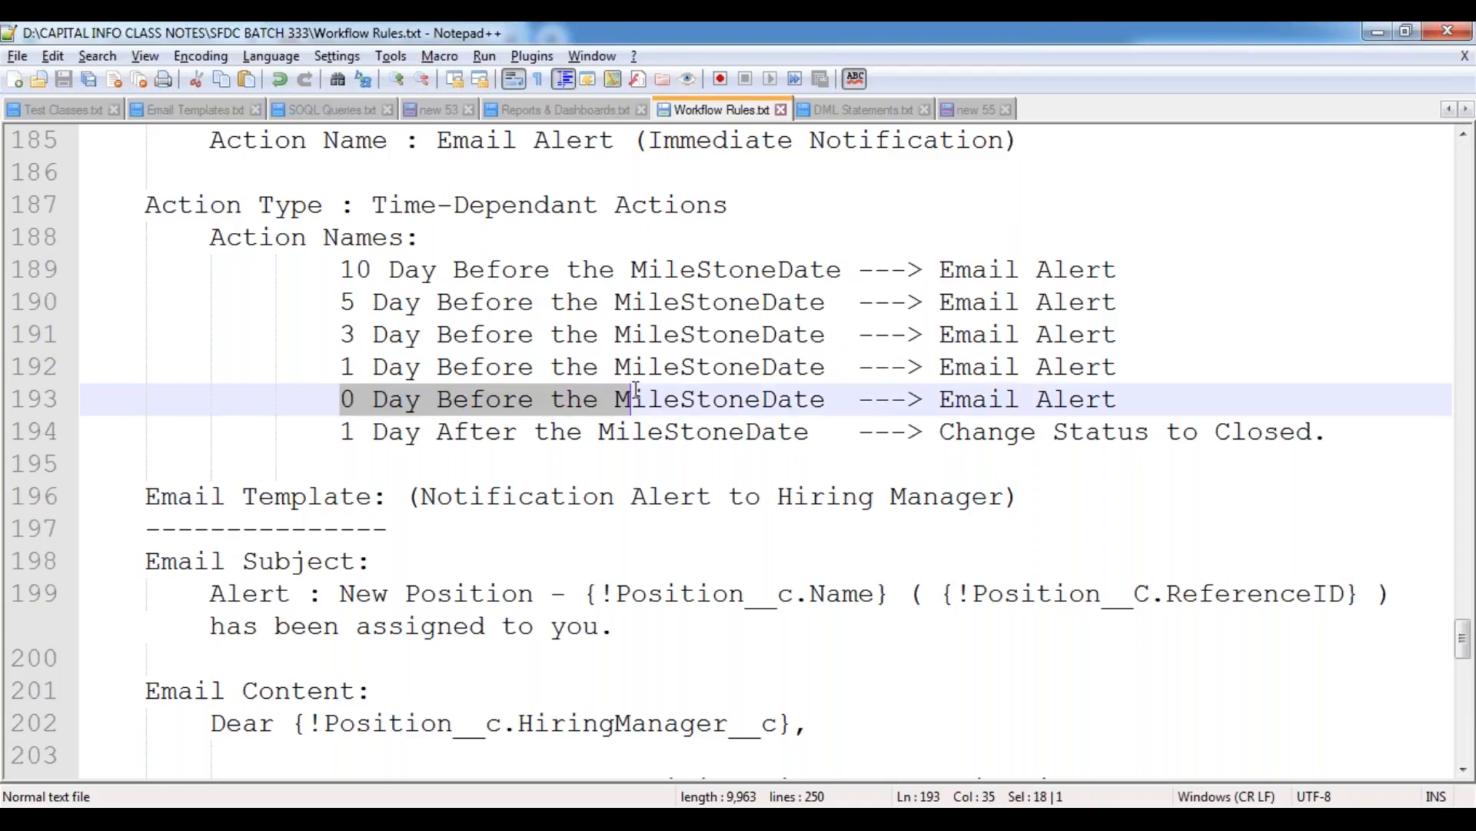
{"action": "left_click_drag", "start_coordinate": [344, 431], "coordinate": [623, 433]}
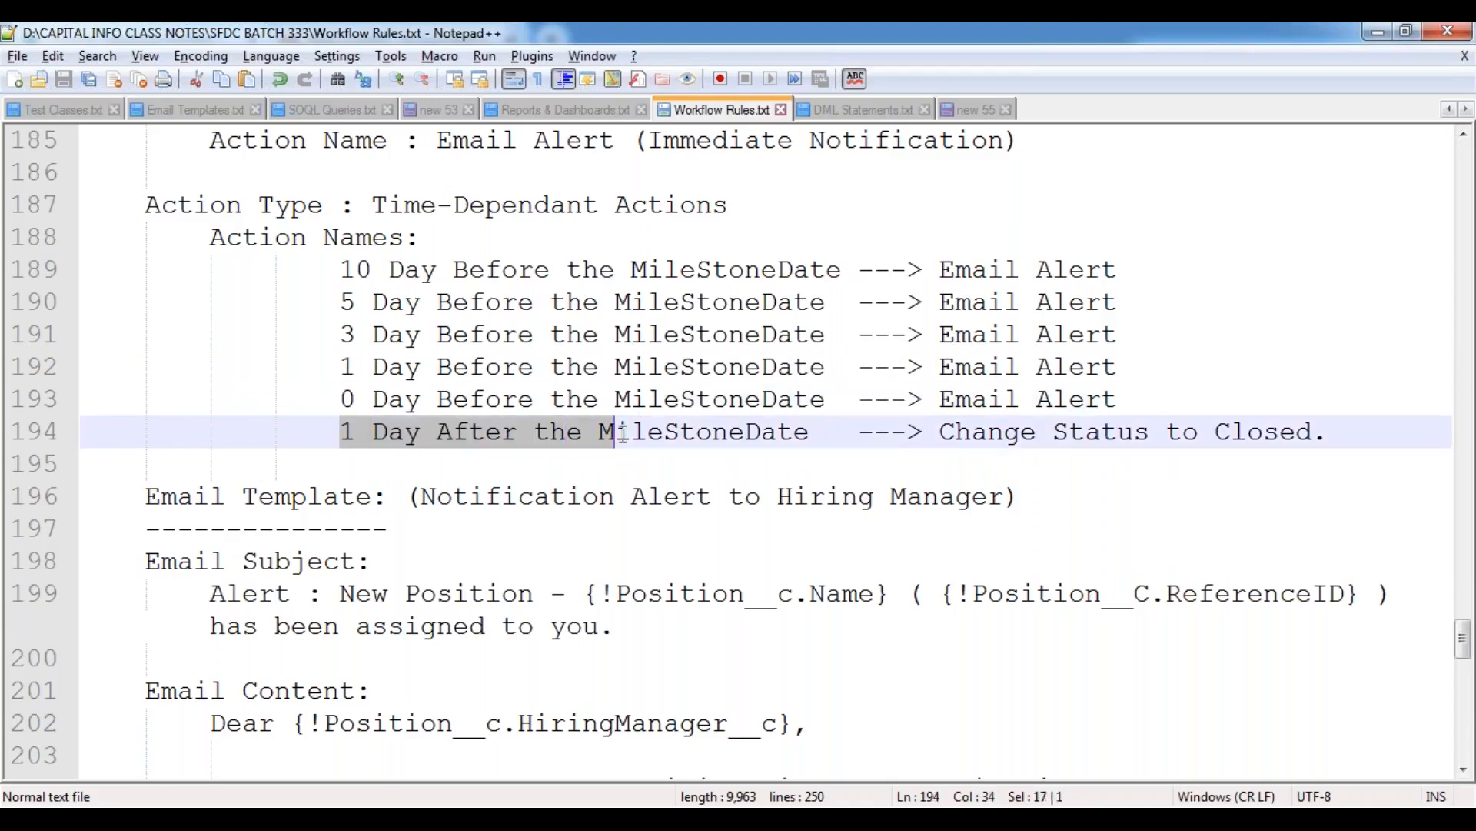
{"action": "left_click", "coordinate": [502, 469]}
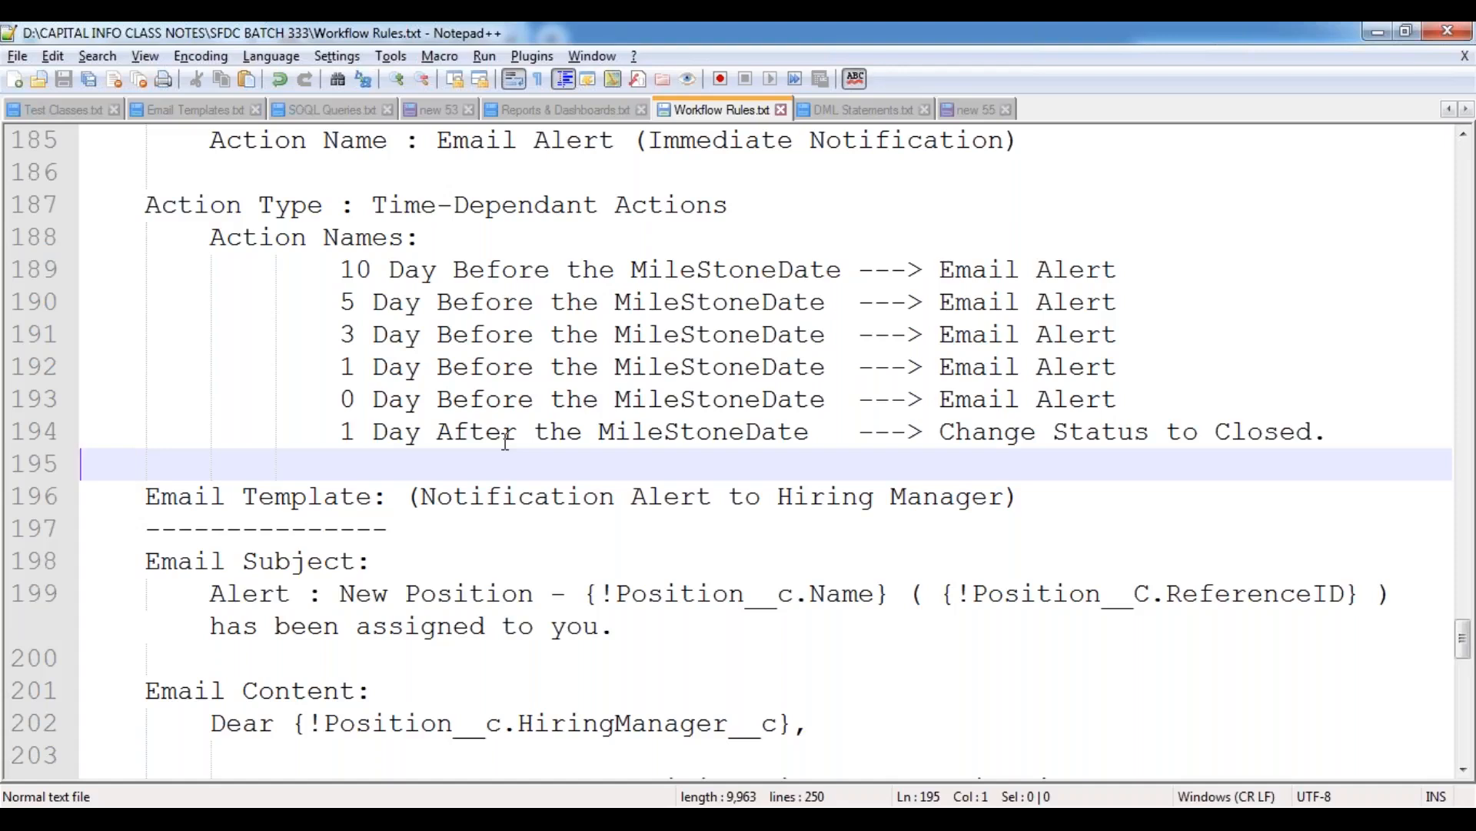
{"action": "key", "text": "alt+Tab"}
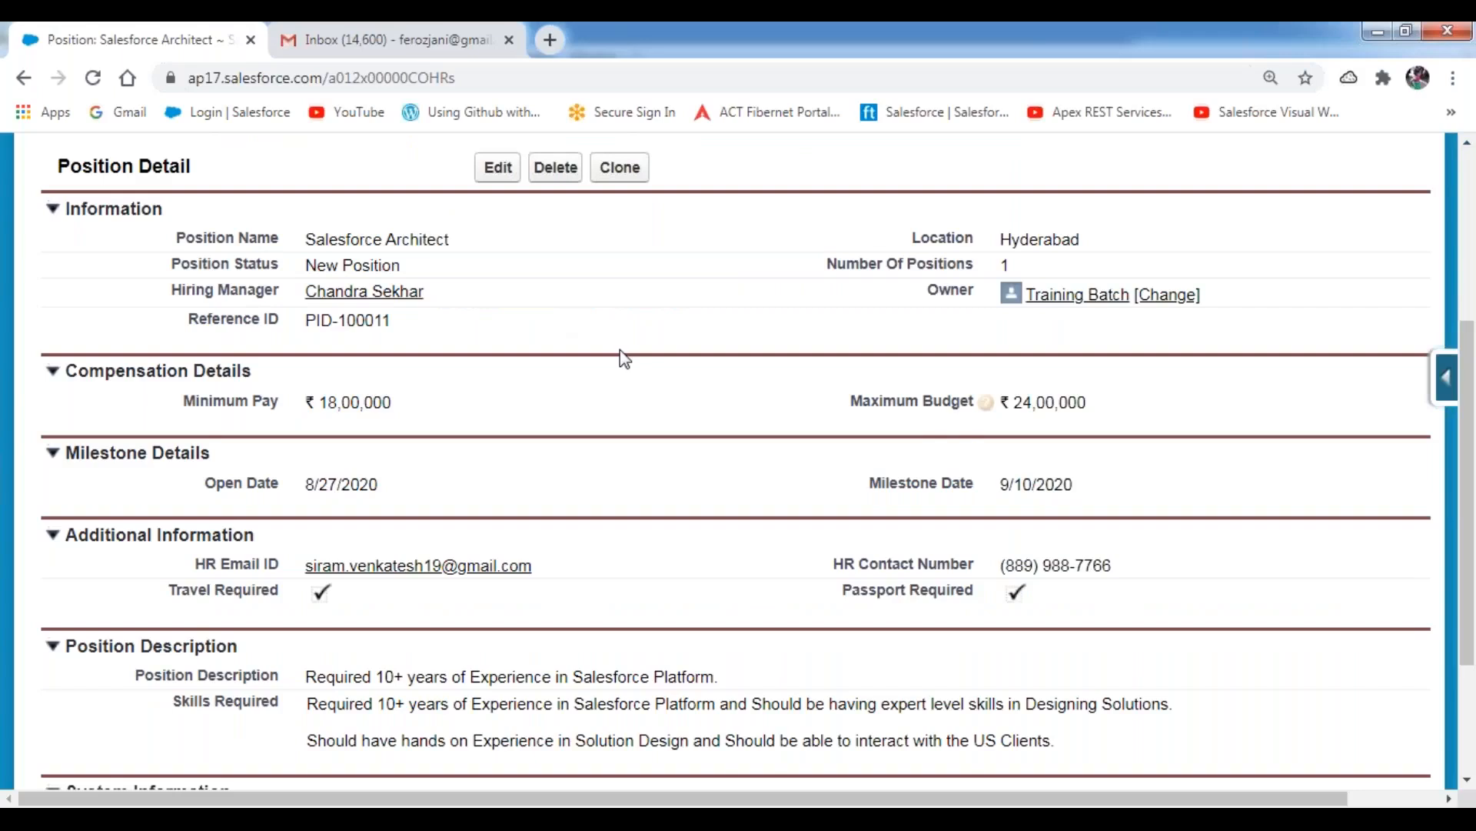
{"action": "scroll", "coordinate": [692, 338], "scroll_direction": "up", "scroll_amount": 3}
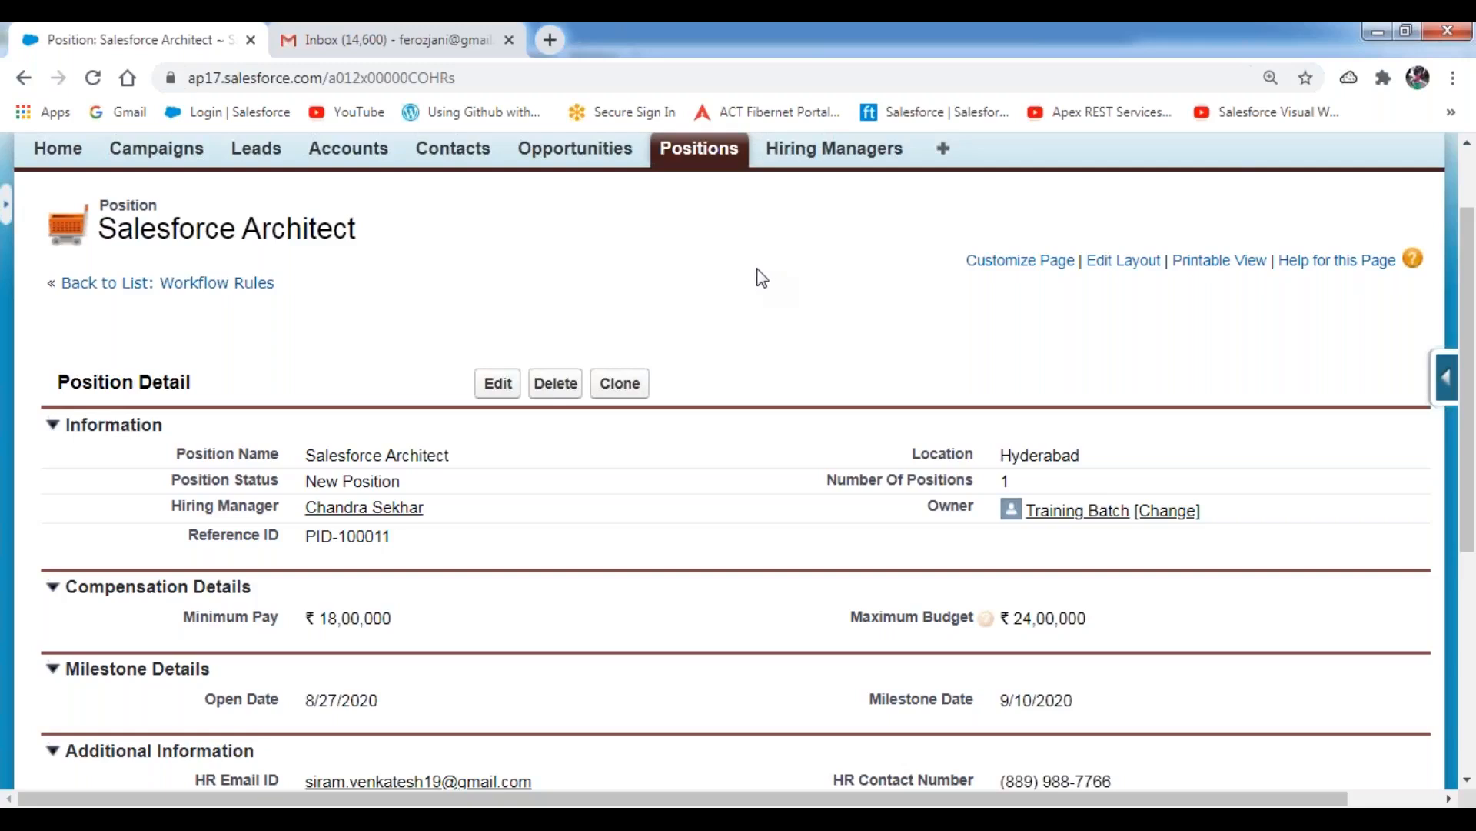
Add a "Note:" heading on line 233 of Workflow Rules.txt in Notepad++, below the e-mail template signature.
{"action": "left_click", "coordinate": [550, 817]}
{"action": "scroll", "coordinate": [413, 483], "scroll_direction": "down", "scroll_amount": 13}
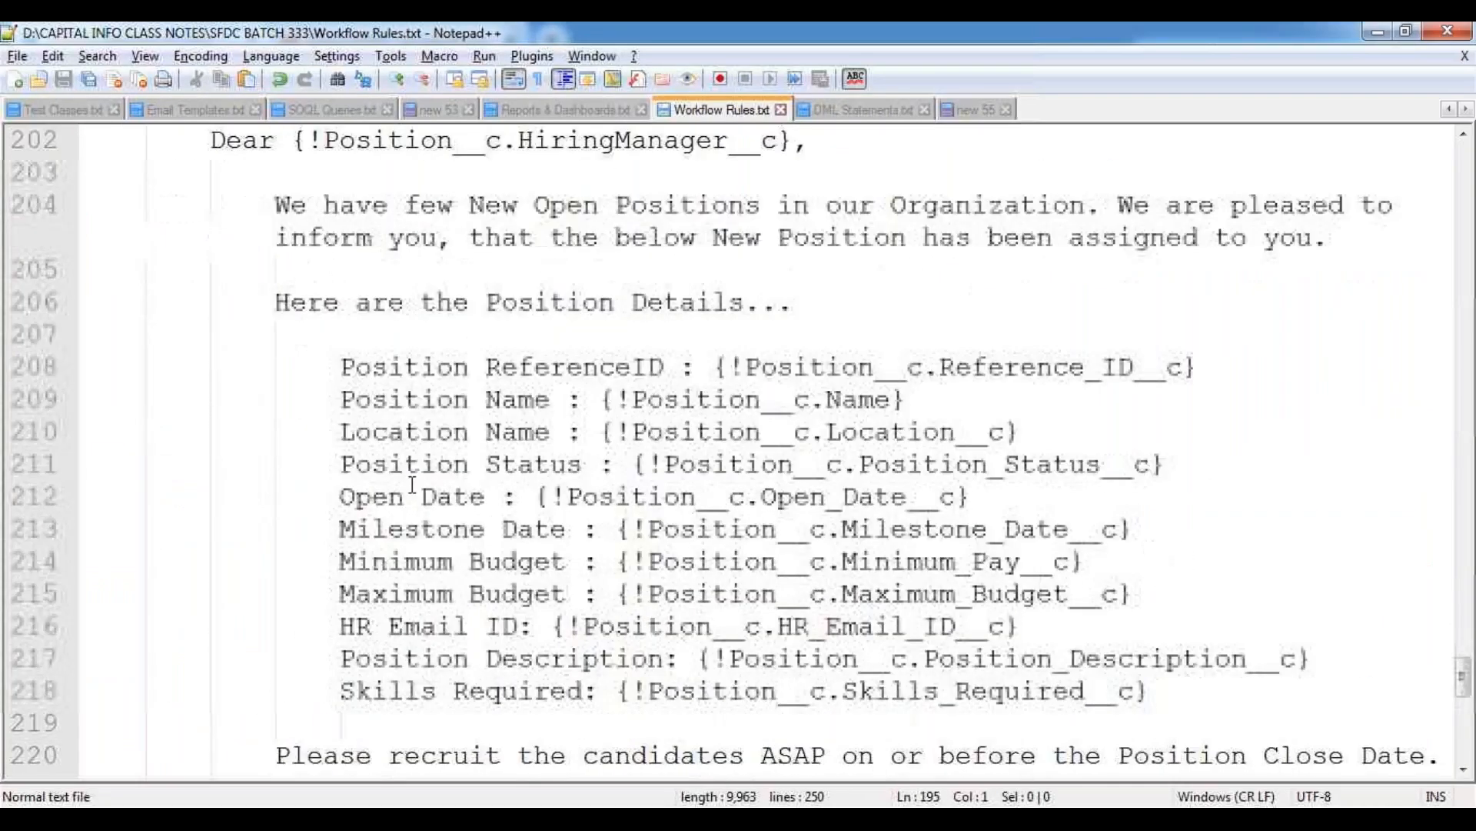
{"action": "left_click", "coordinate": [106, 397]}
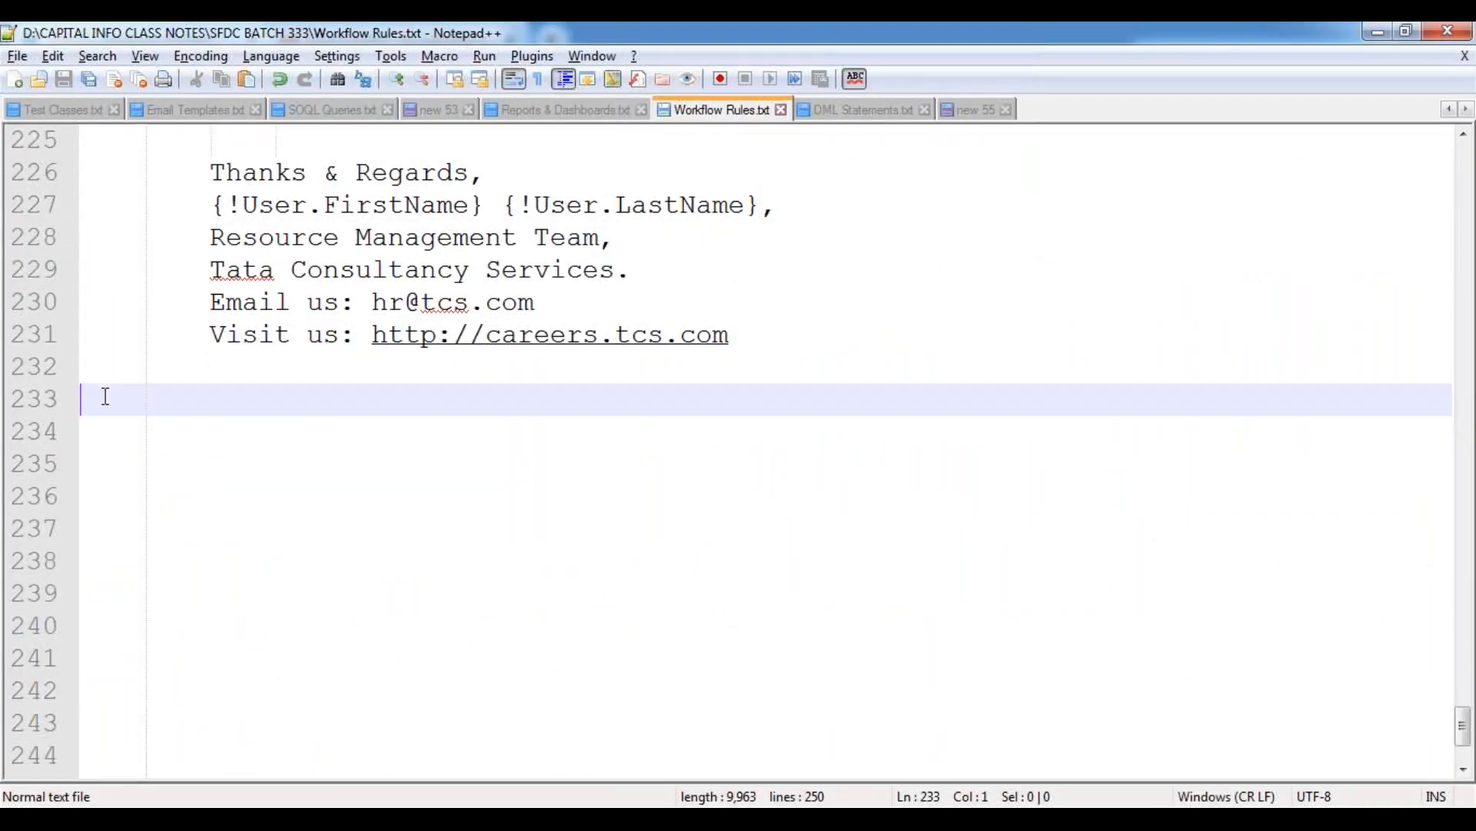
{"action": "type", "text": "Time"}
{"action": "key", "text": "BackSpace"}
{"action": "key", "text": "BackSpace"}
{"action": "key", "text": "BackSpace"}
{"action": "key", "text": "BackSpace"}
{"action": "type", "text": "Note:"}
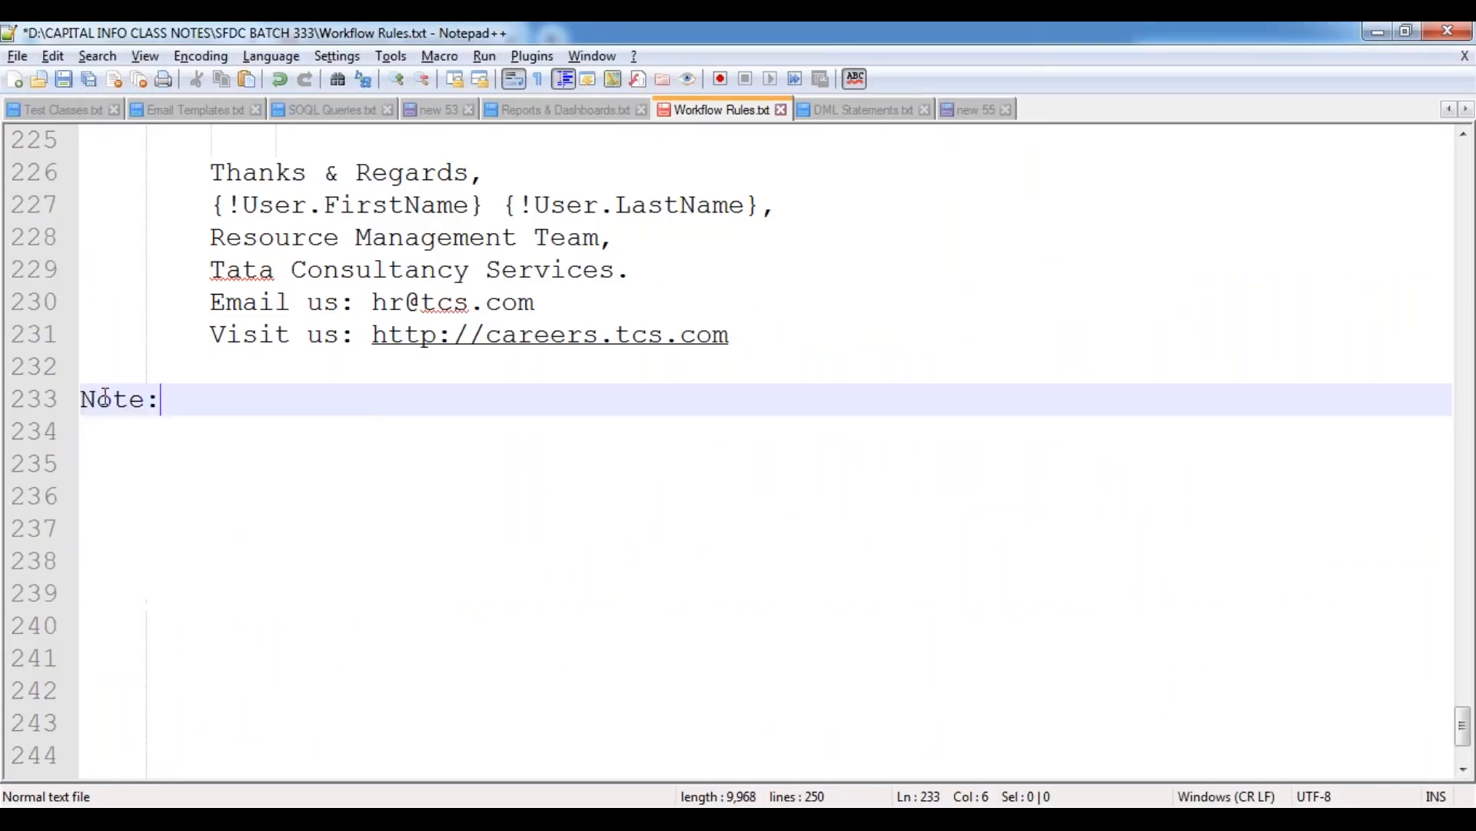
{"action": "type", "text": " All the Time"}
Write "All the Time-Dependant actions we can verify from the Workflow Queue as below." after the "Note:" heading.
{"action": "key", "text": "Down"}
{"action": "key", "text": "Return"}
{"action": "type", "text": "actions we can"}
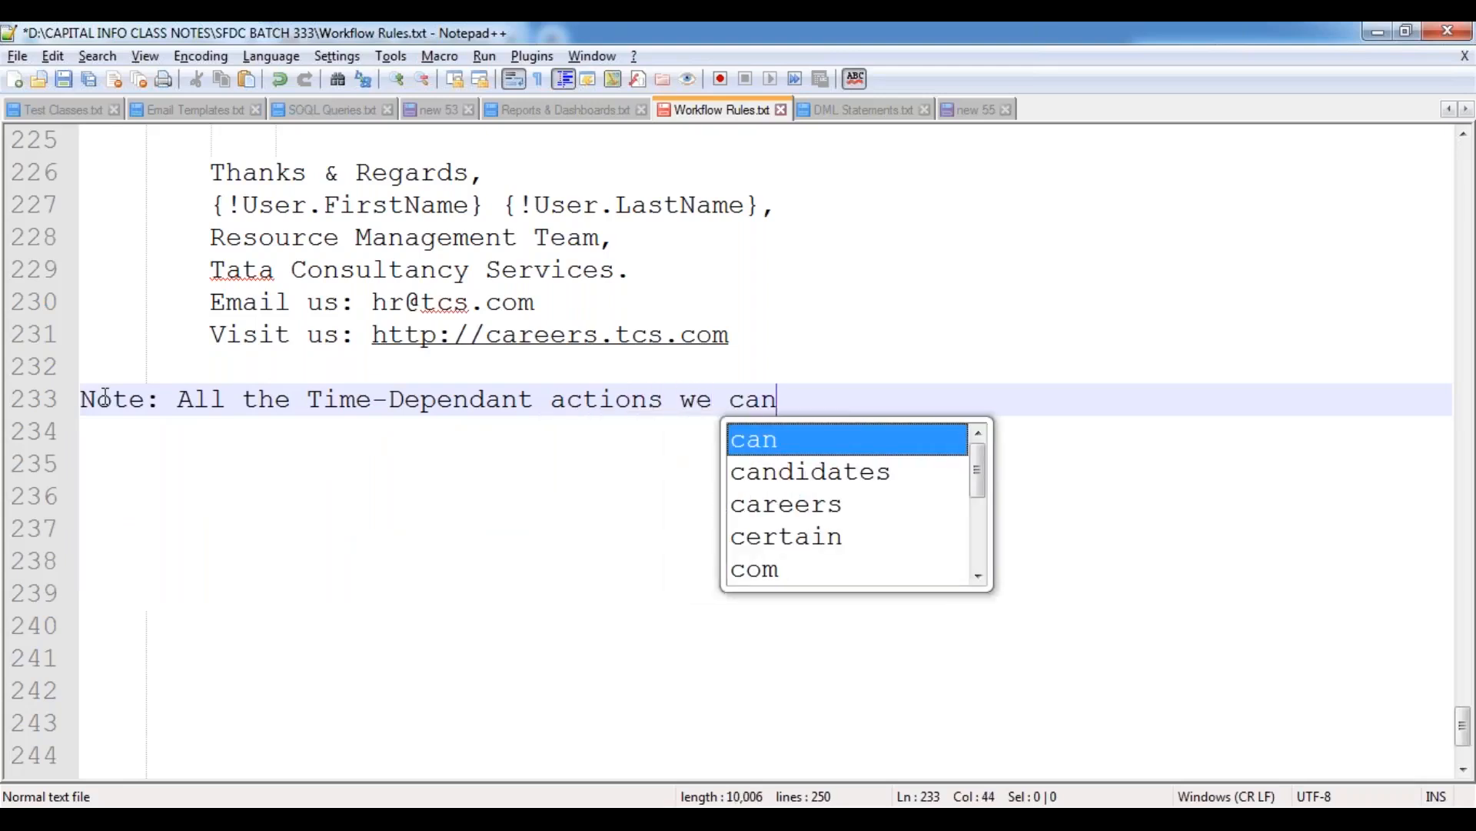
{"action": "type", "text": " verify from the Wor"}
{"action": "key", "text": "Return"}
{"action": "type", "text": "Queue as"}
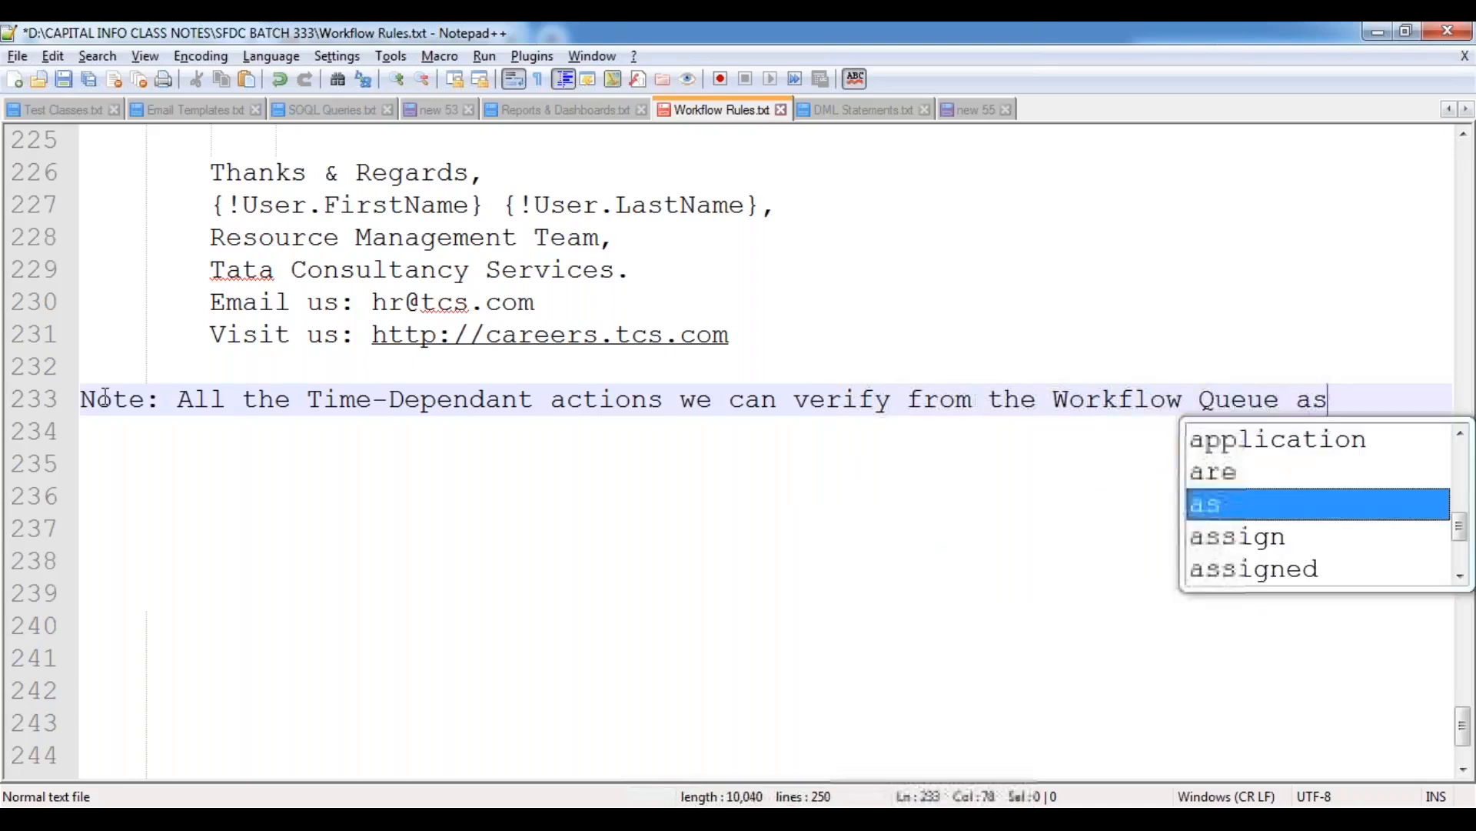
{"action": "type", "text": " below."}
Move the note sentence onto its own indented line below the "Note:" heading.
{"action": "key", "text": "Up"}
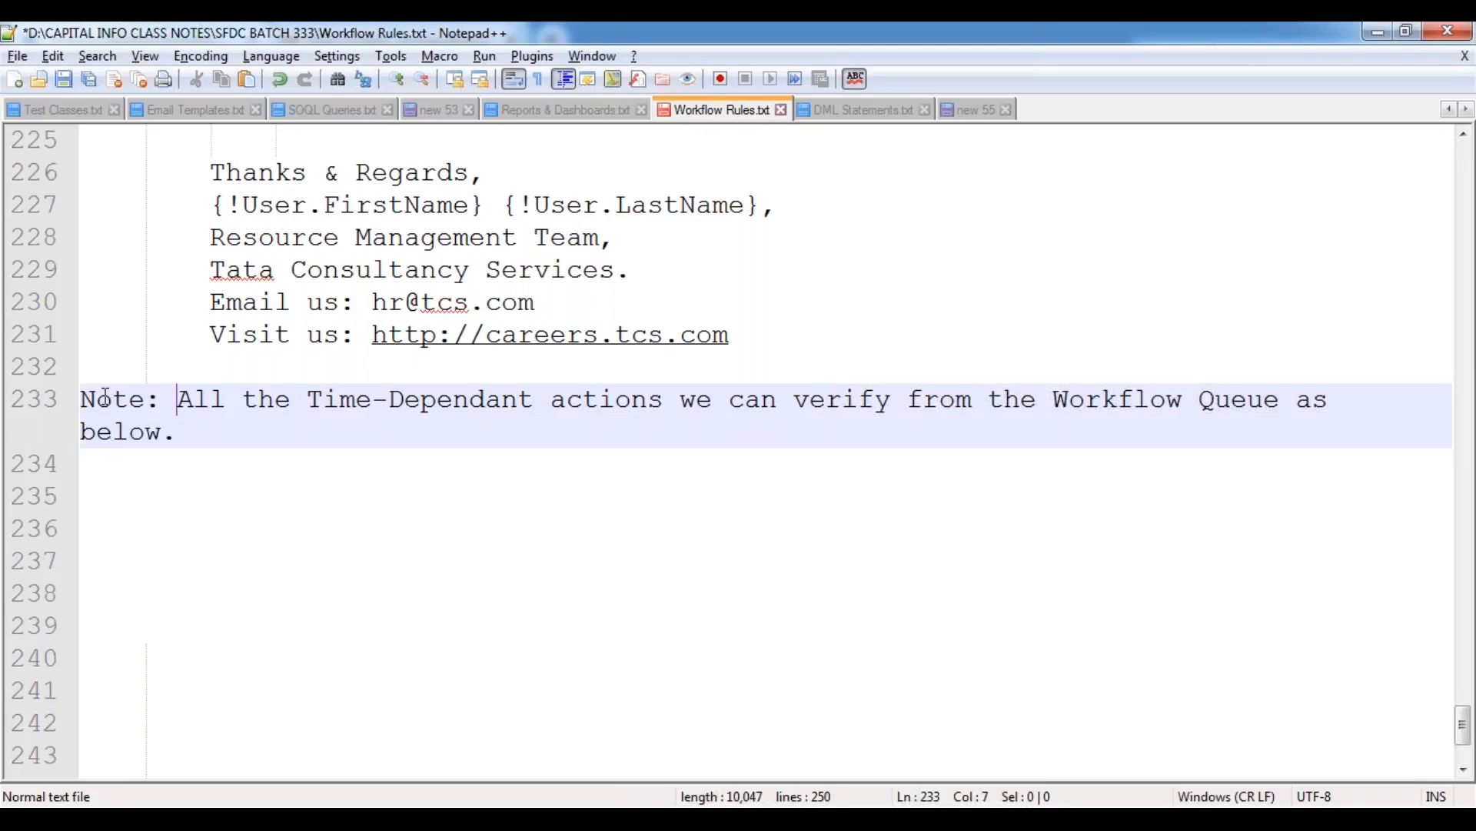
{"action": "key", "text": "Return"}
{"action": "key", "text": "Tab"}
{"action": "key", "text": "End"}
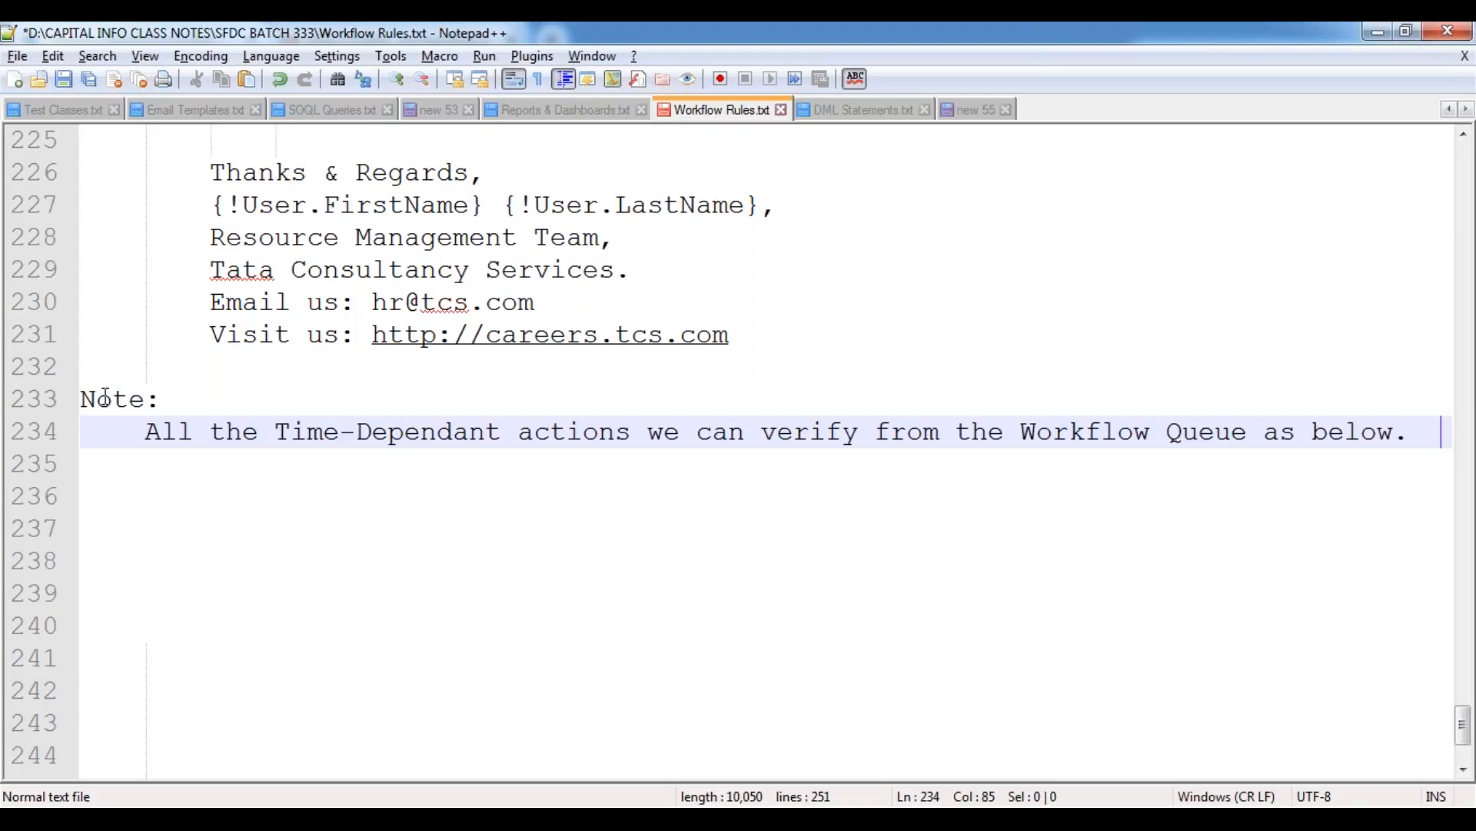
Add the path "Setup --> Monitor --> Time-Based Workflows." below the note, separated by a blank line, and save the file.
{"action": "key", "text": "Return"}
{"action": "key", "text": "Return"}
{"action": "type", "text": "Setu"}
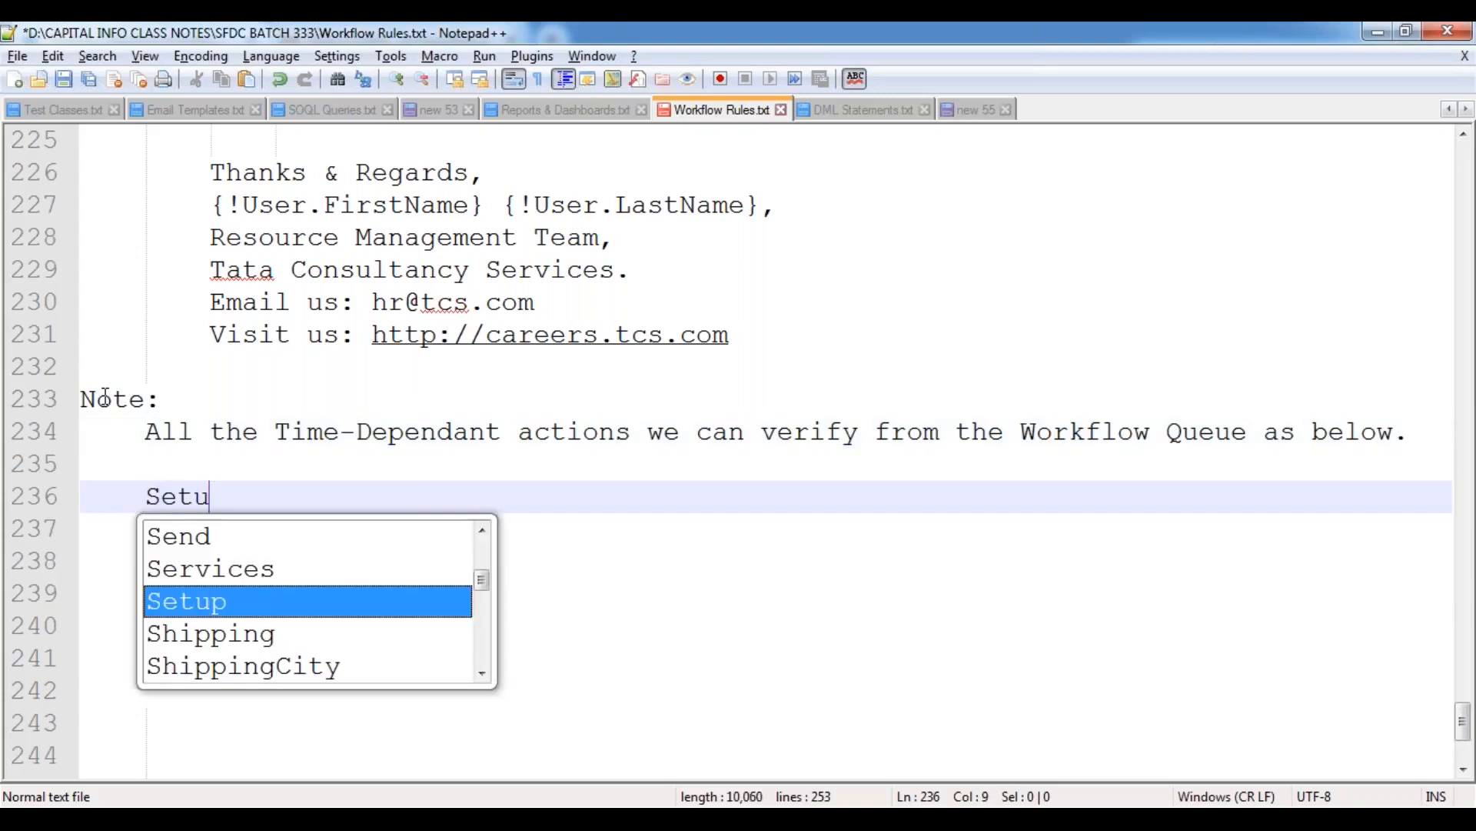
{"action": "type", "text": "p --> Moni"}
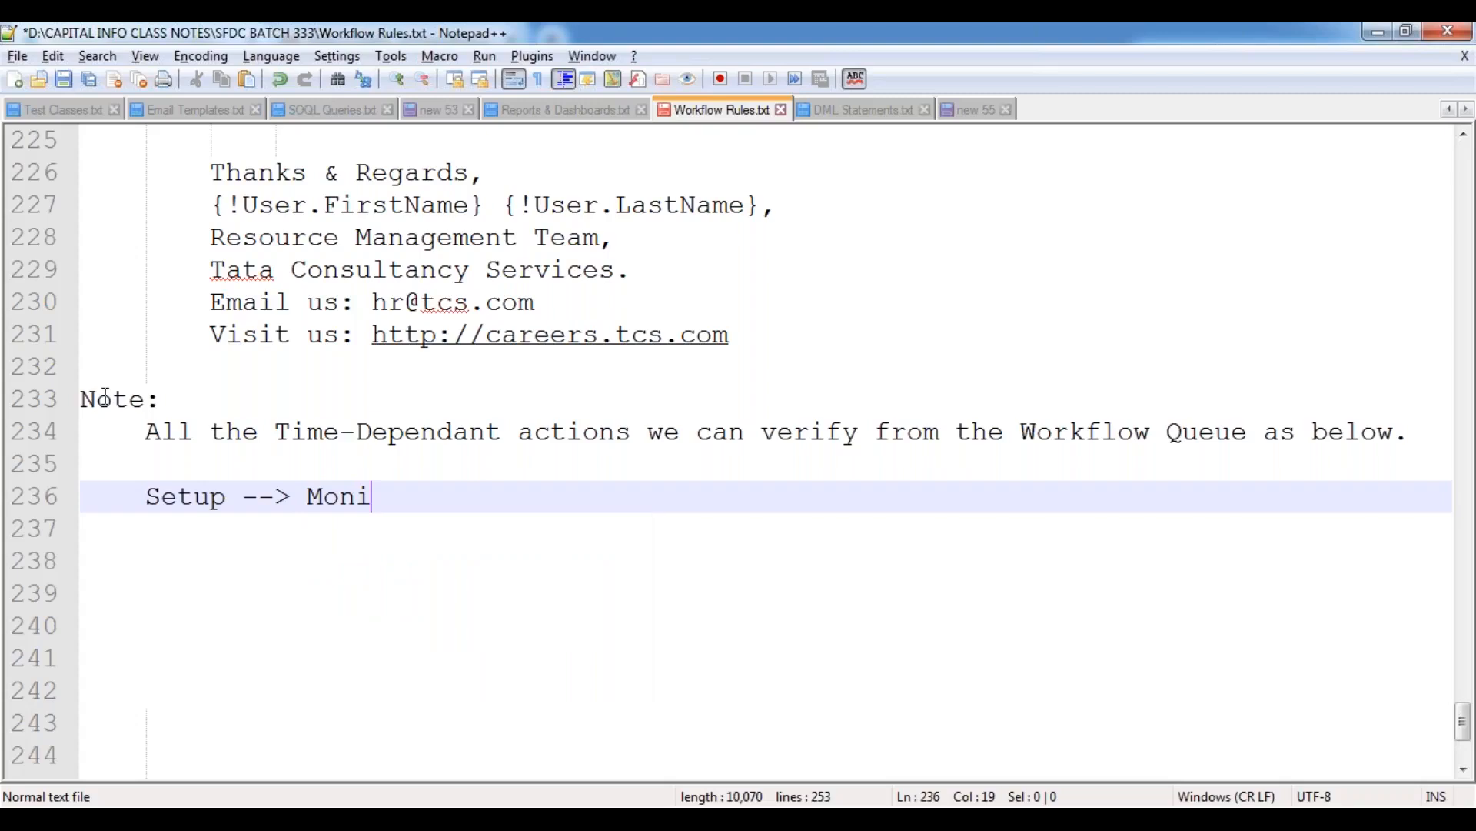
{"action": "type", "text": "tor --> Time-"}
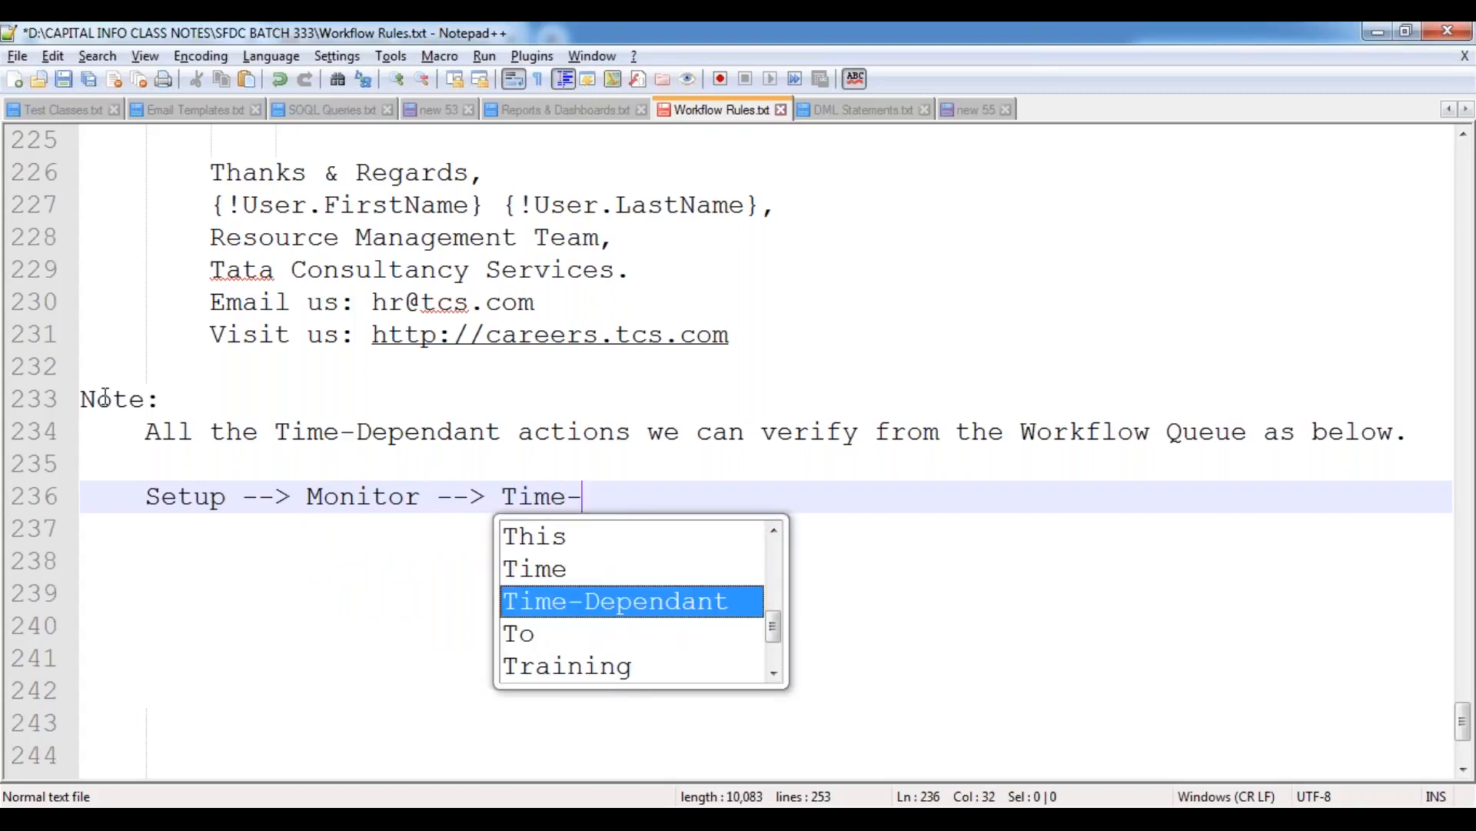
{"action": "type", "text": "Based Workflows."}
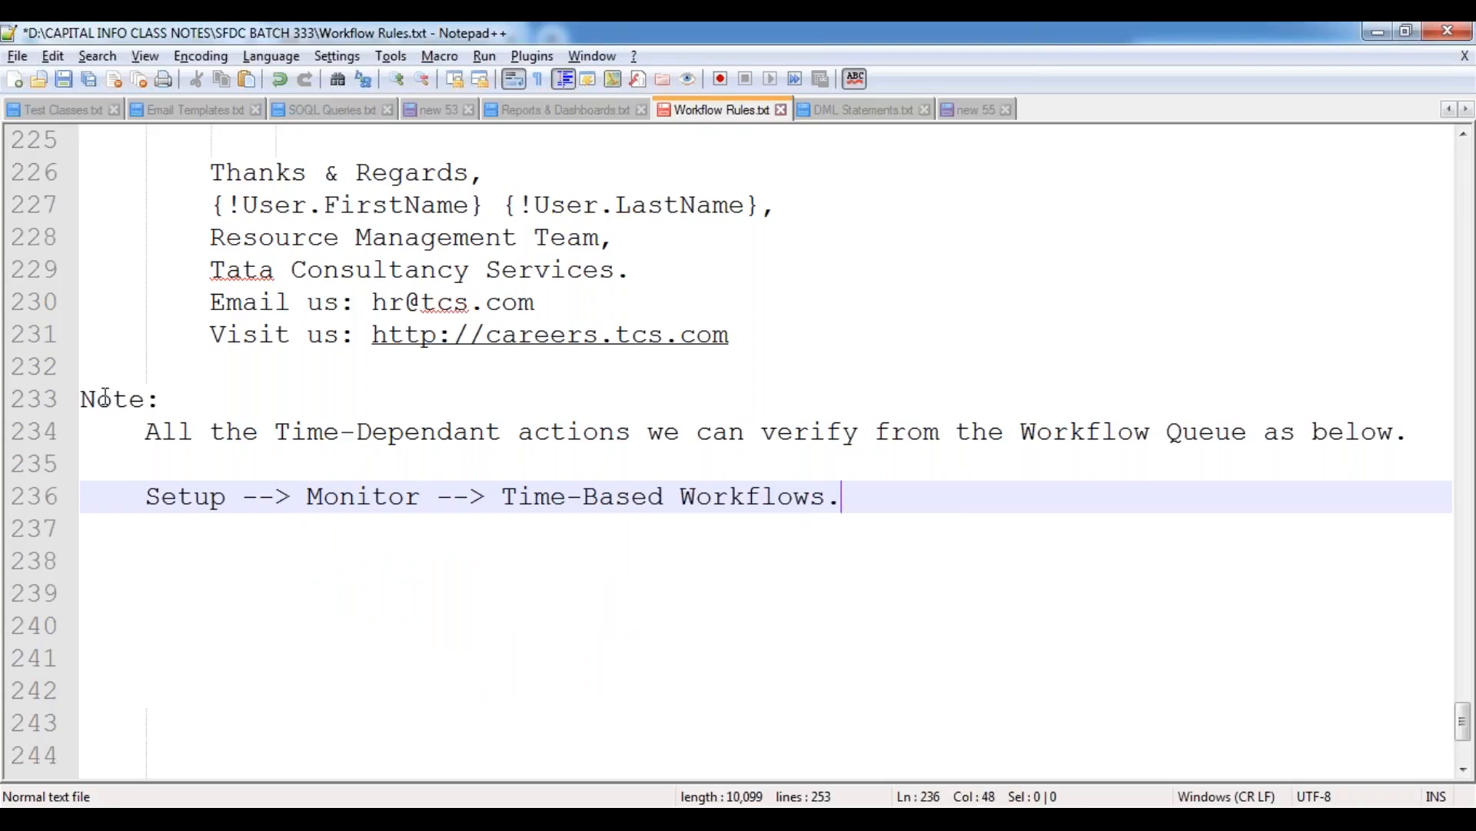
{"action": "key", "text": "Return"}
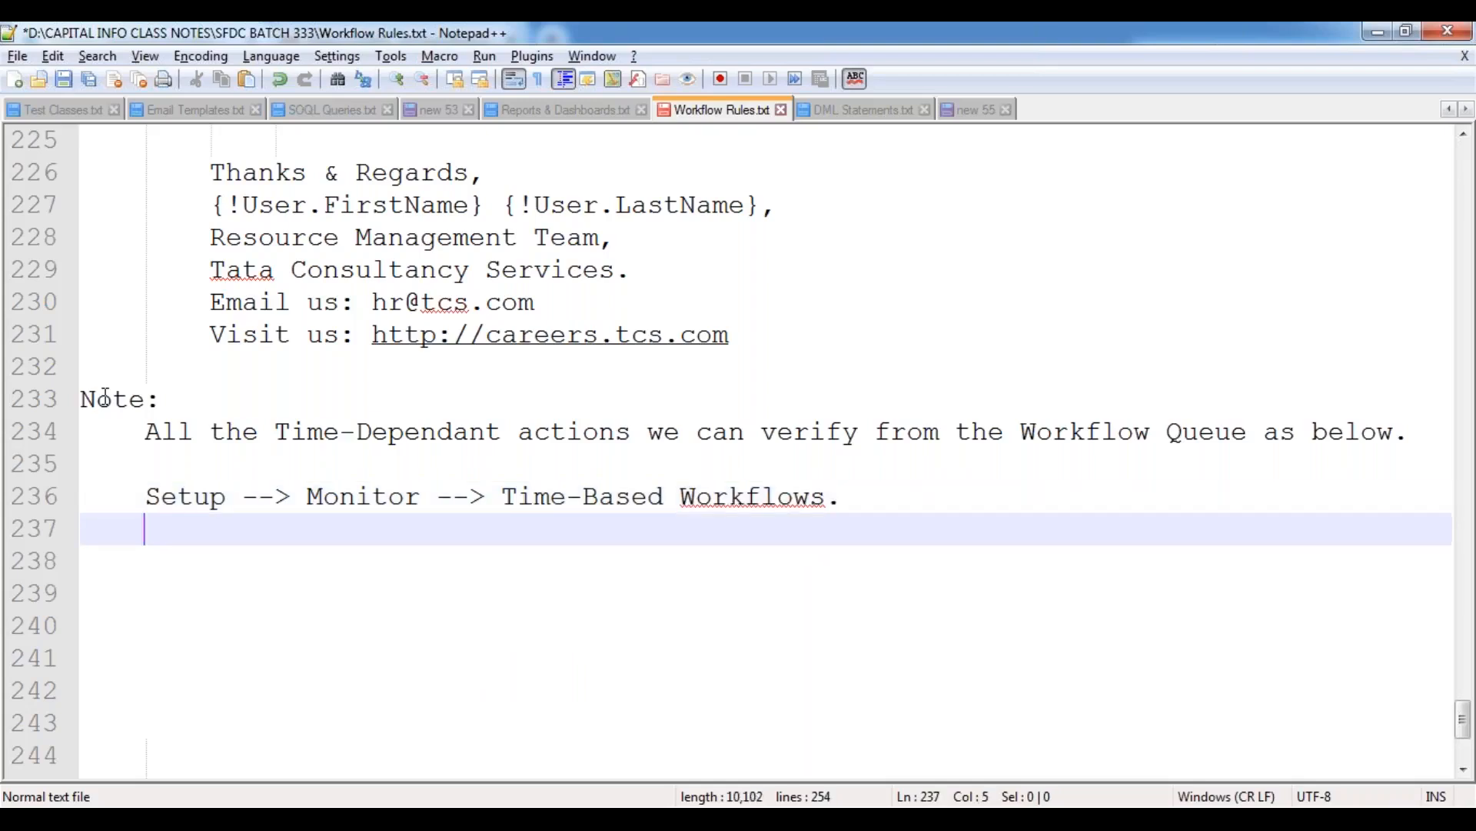
{"action": "key", "text": "ctrl+s"}
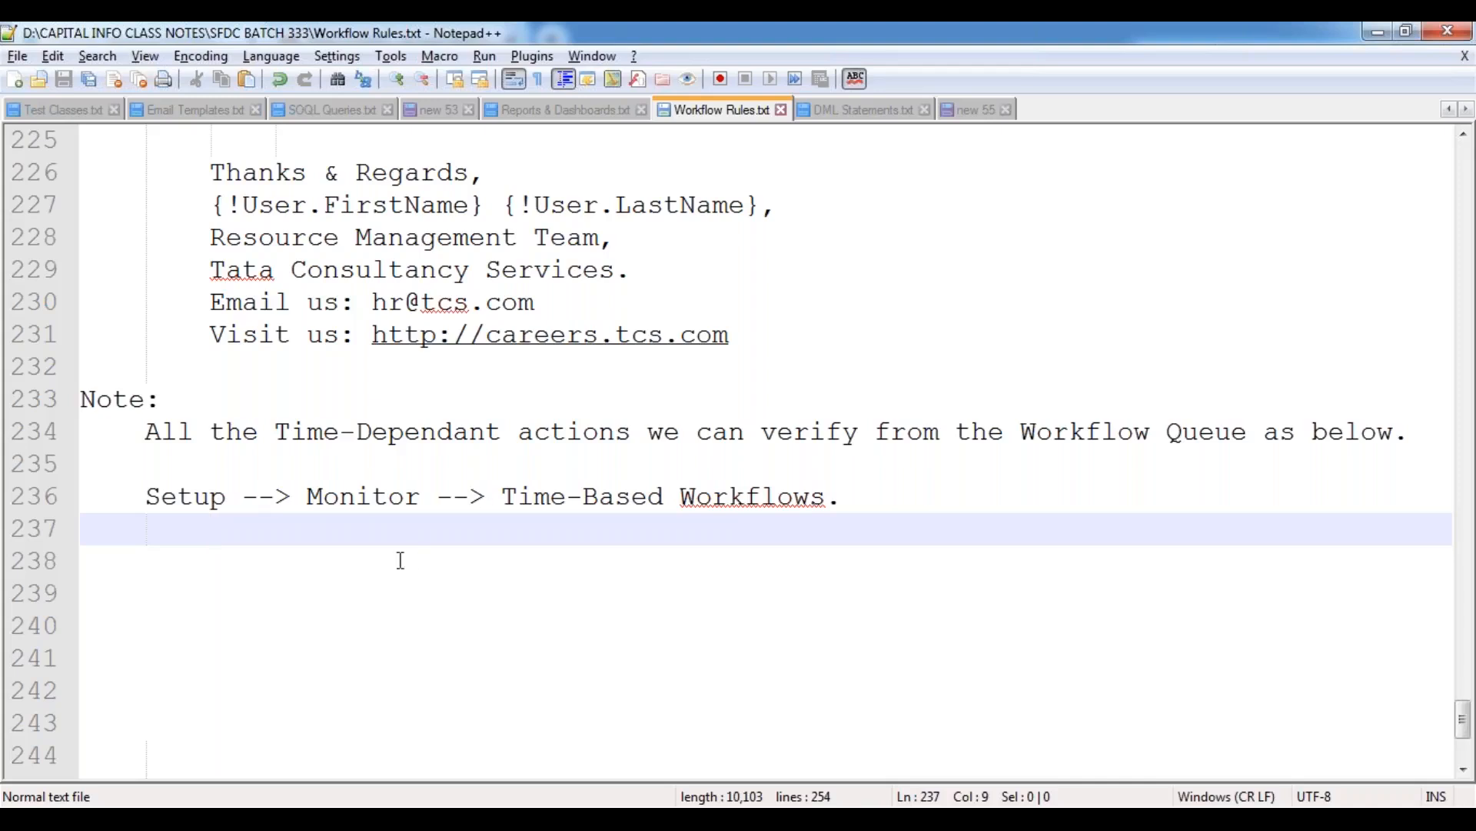
Go through the Setup, Monitor and Time-Based Workflows parts of the path in the notes.
{"action": "left_click_drag", "start_coordinate": [146, 498], "coordinate": [223, 509]}
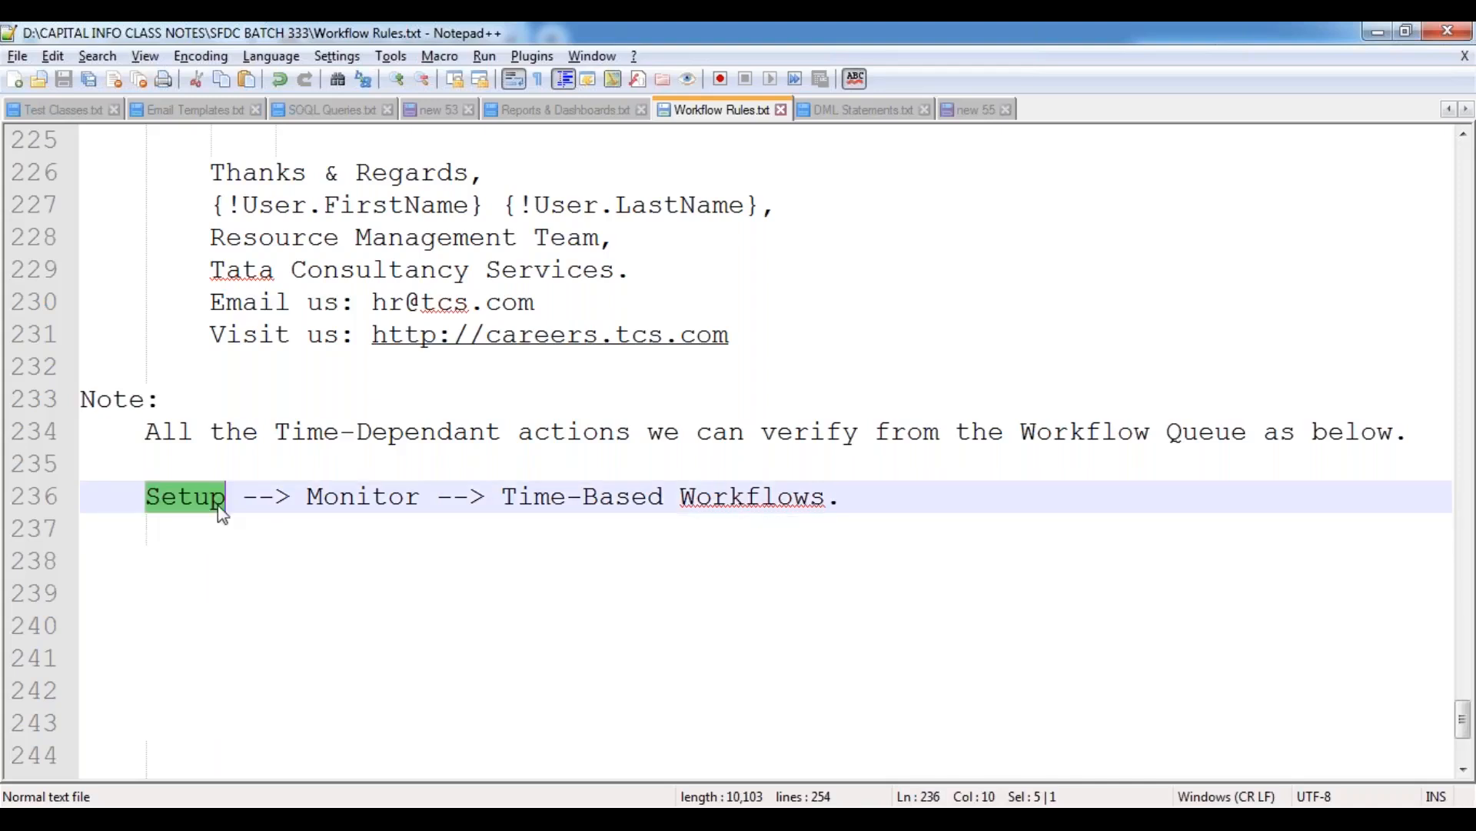
{"action": "double_click", "coordinate": [403, 499]}
{"action": "left_click_drag", "start_coordinate": [500, 496], "coordinate": [826, 496]}
{"action": "left_click", "coordinate": [857, 504]}
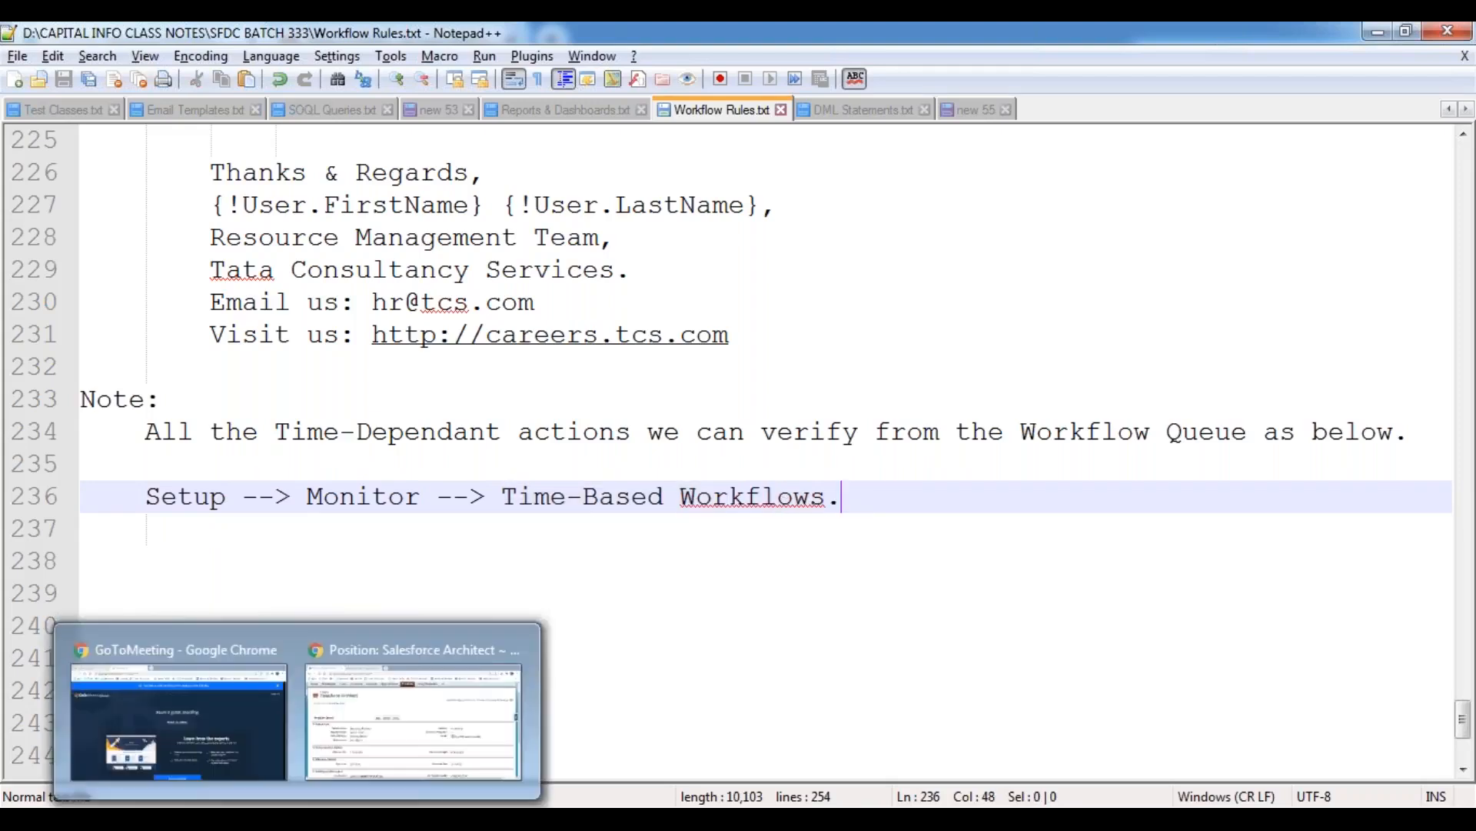
Switch to the Salesforce position record in Chrome, open Setup and find its Monitor section.
{"action": "left_click", "coordinate": [372, 659]}
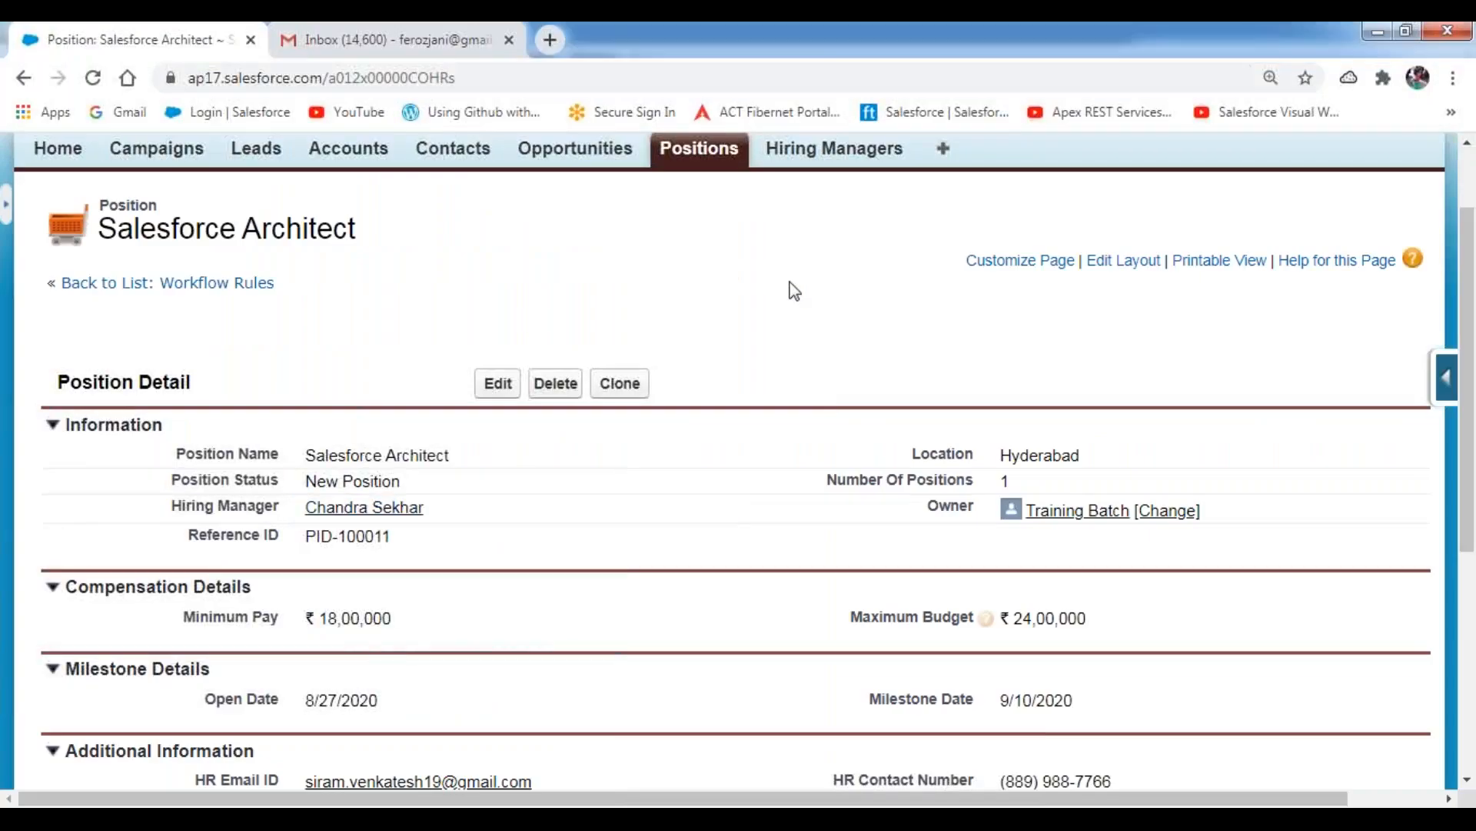
{"action": "scroll", "coordinate": [796, 288], "scroll_direction": "up", "scroll_amount": 3}
{"action": "left_click", "coordinate": [1117, 199]}
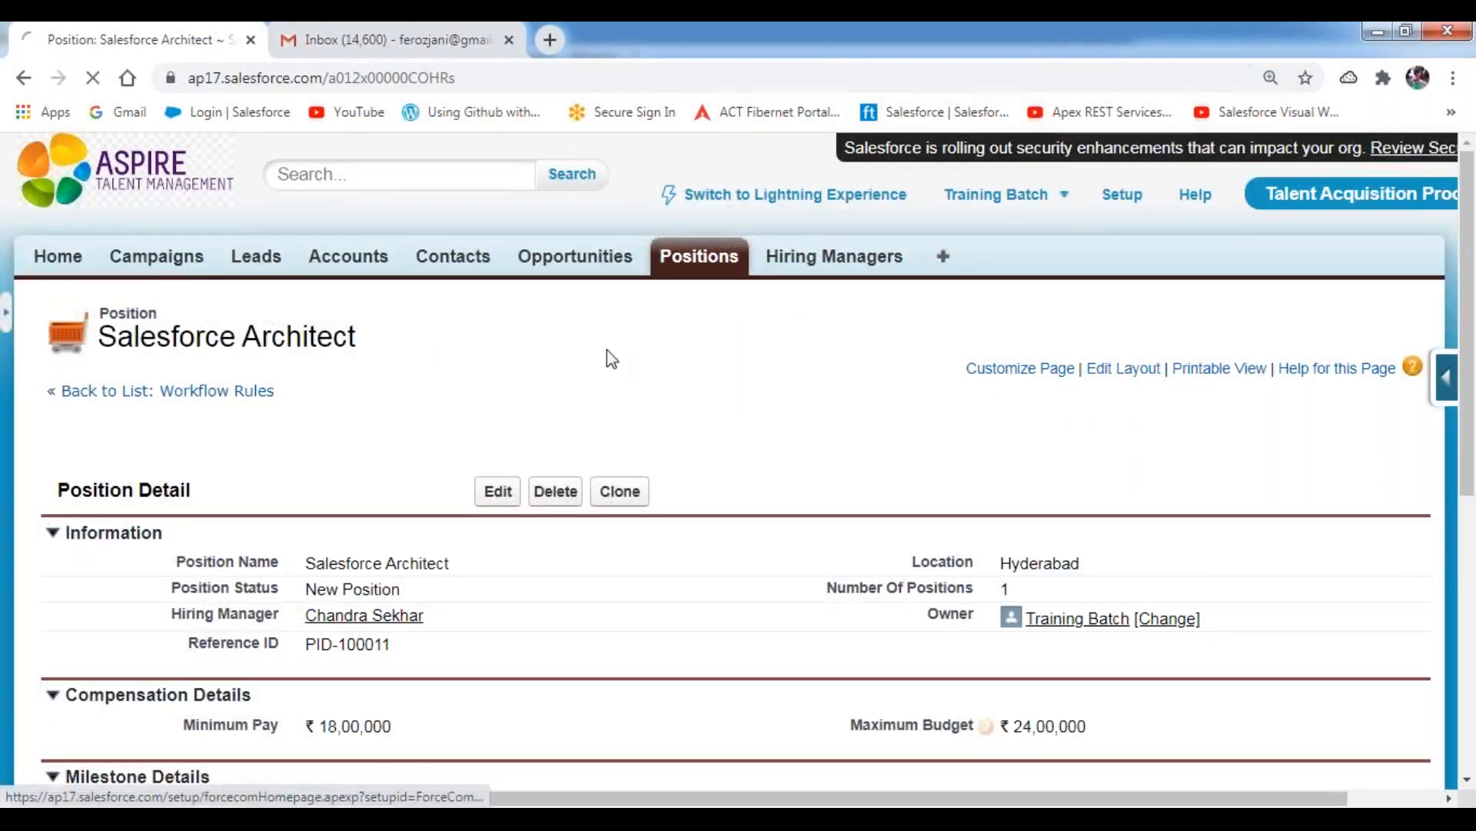
{"action": "scroll", "coordinate": [168, 472], "scroll_direction": "down", "scroll_amount": 10}
{"action": "scroll", "coordinate": [168, 473], "scroll_direction": "up", "scroll_amount": 3}
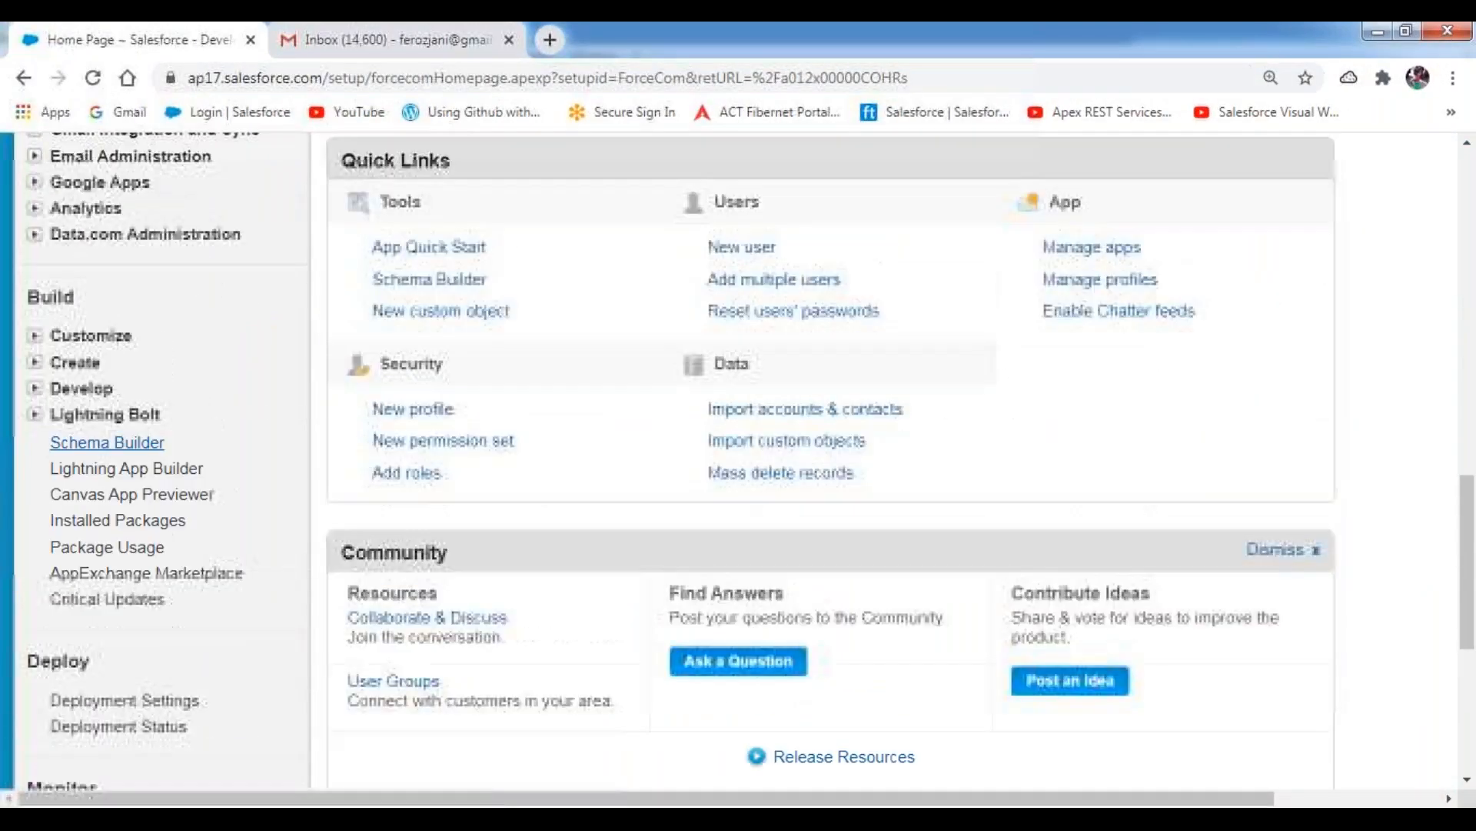
{"action": "scroll", "coordinate": [33, 387], "scroll_direction": "down", "scroll_amount": 3}
{"action": "scroll", "coordinate": [33, 388], "scroll_direction": "down", "scroll_amount": 3}
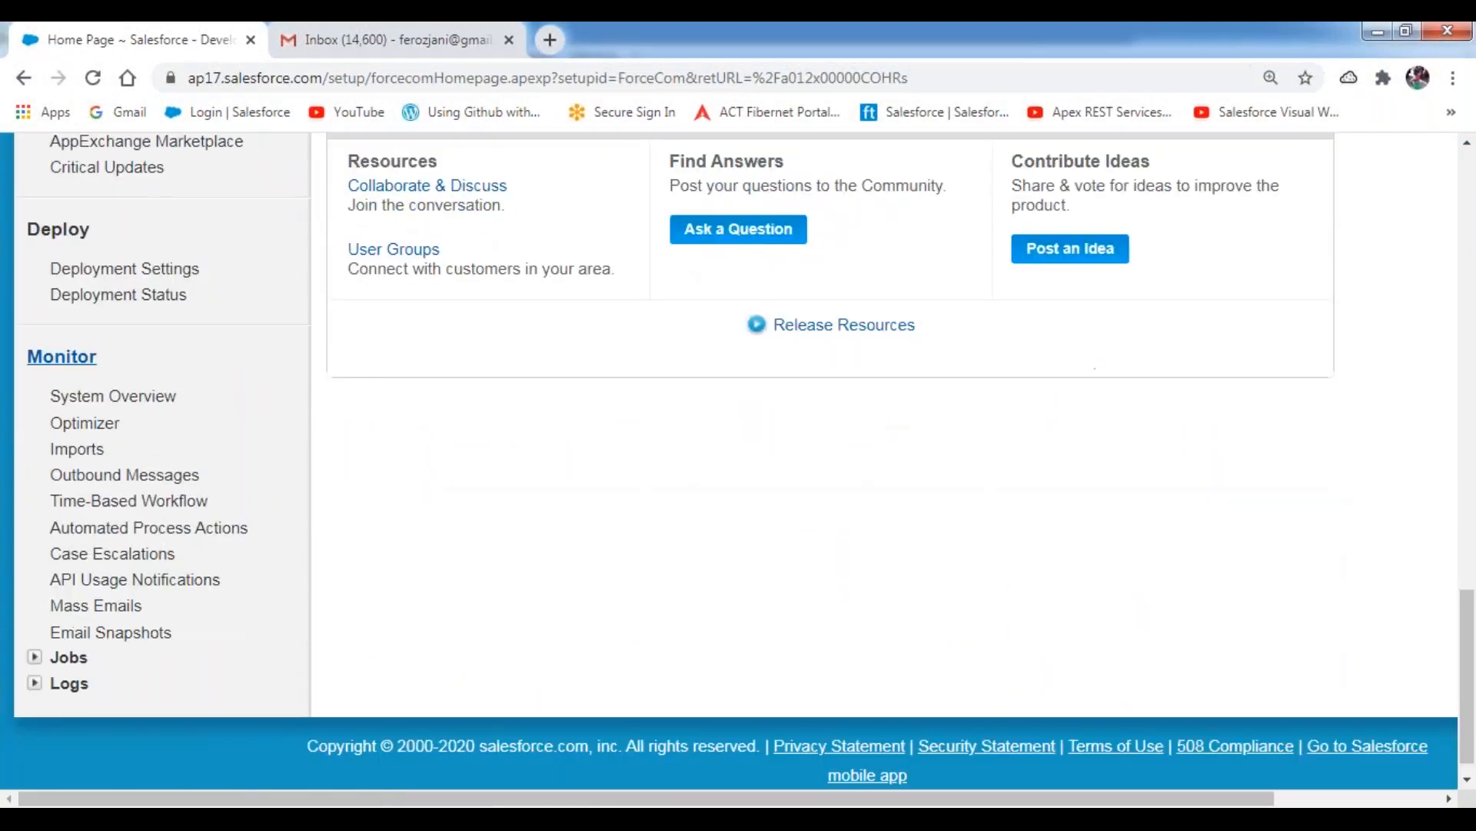
Mark Time-Based Workflow under Monitor with a red pen box and open its page.
{"action": "left_click", "coordinate": [617, 79]}
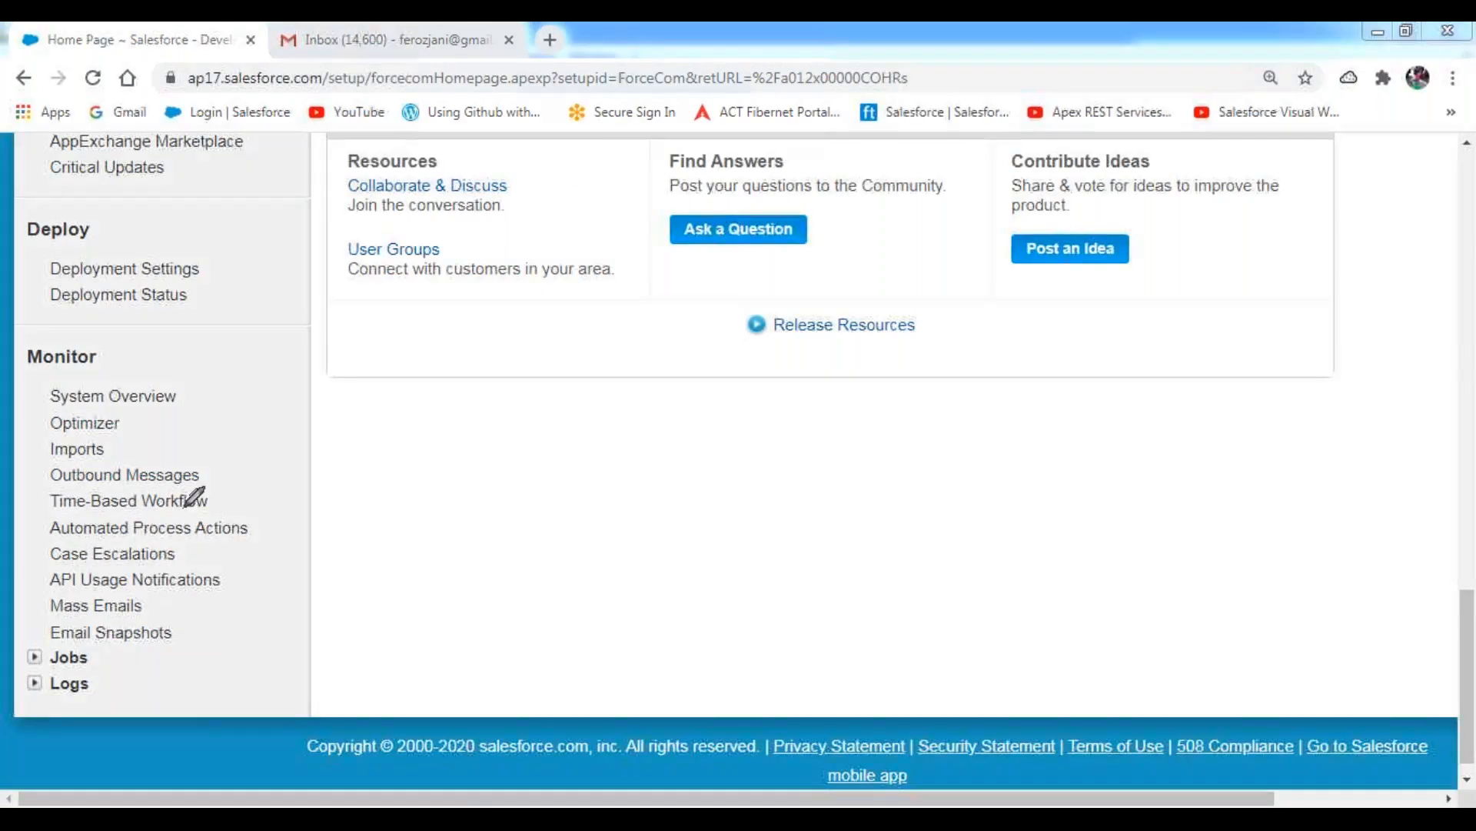
{"action": "mouse_move", "coordinate": [39, 520]}
{"action": "left_mouse_down"}
{"action": "mouse_move", "coordinate": [221, 519]}
{"action": "mouse_move", "coordinate": [221, 491]}
{"action": "mouse_move", "coordinate": [49, 485]}
{"action": "mouse_move", "coordinate": [41, 519]}
{"action": "left_mouse_up"}
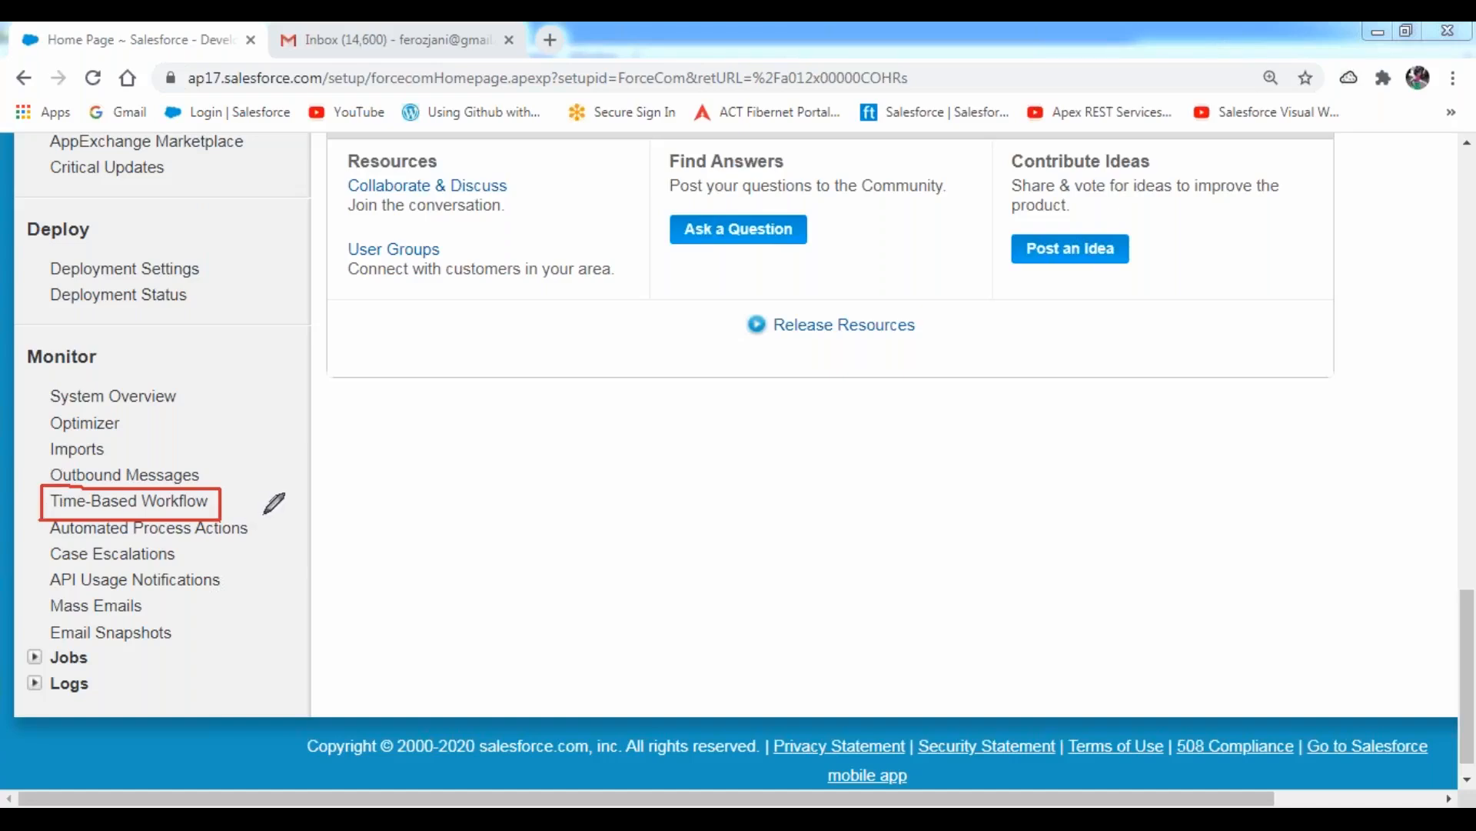
{"action": "key", "text": "ctrl+shift+2"}
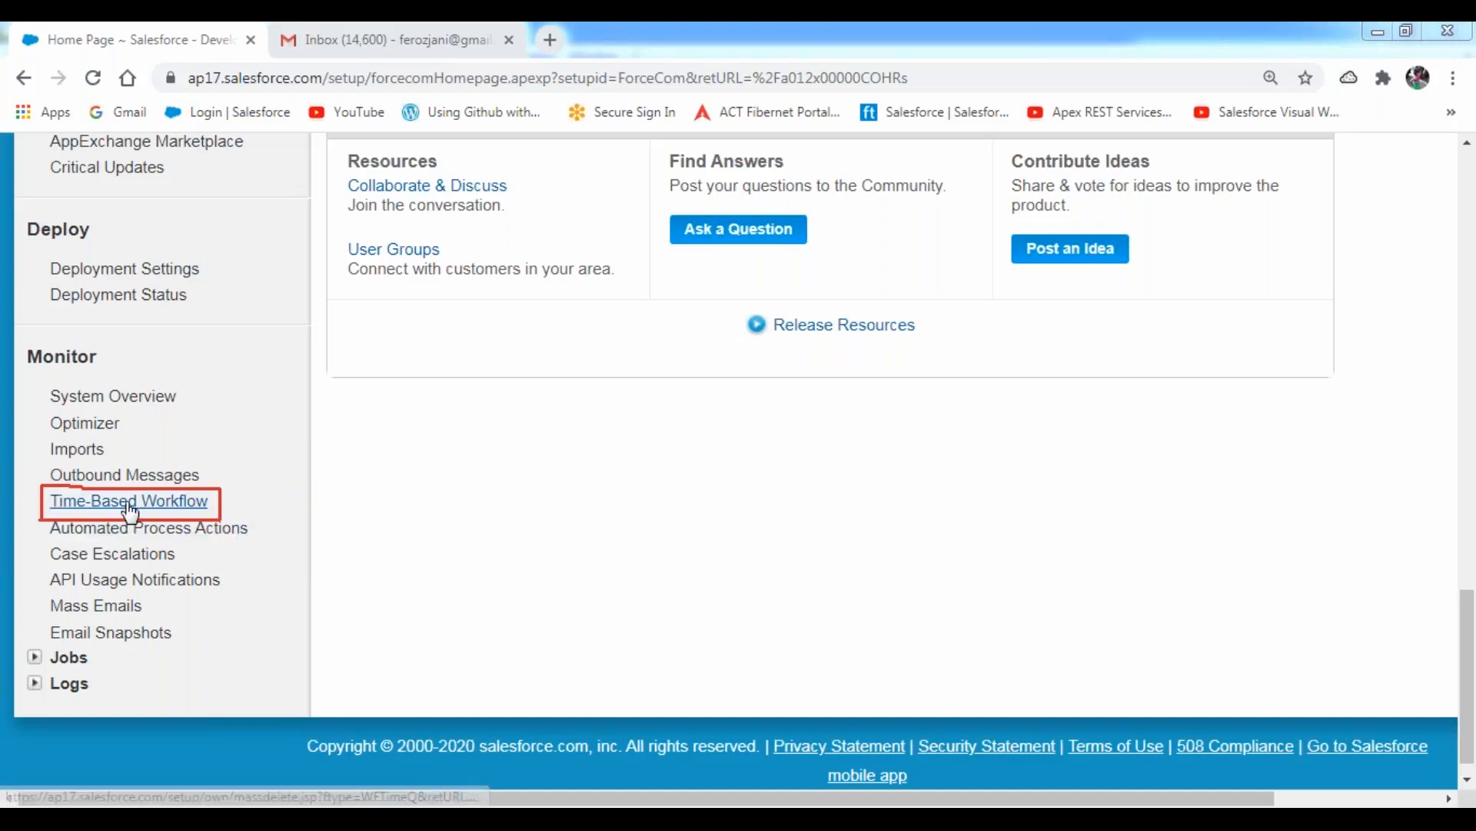
{"action": "left_click", "coordinate": [132, 504]}
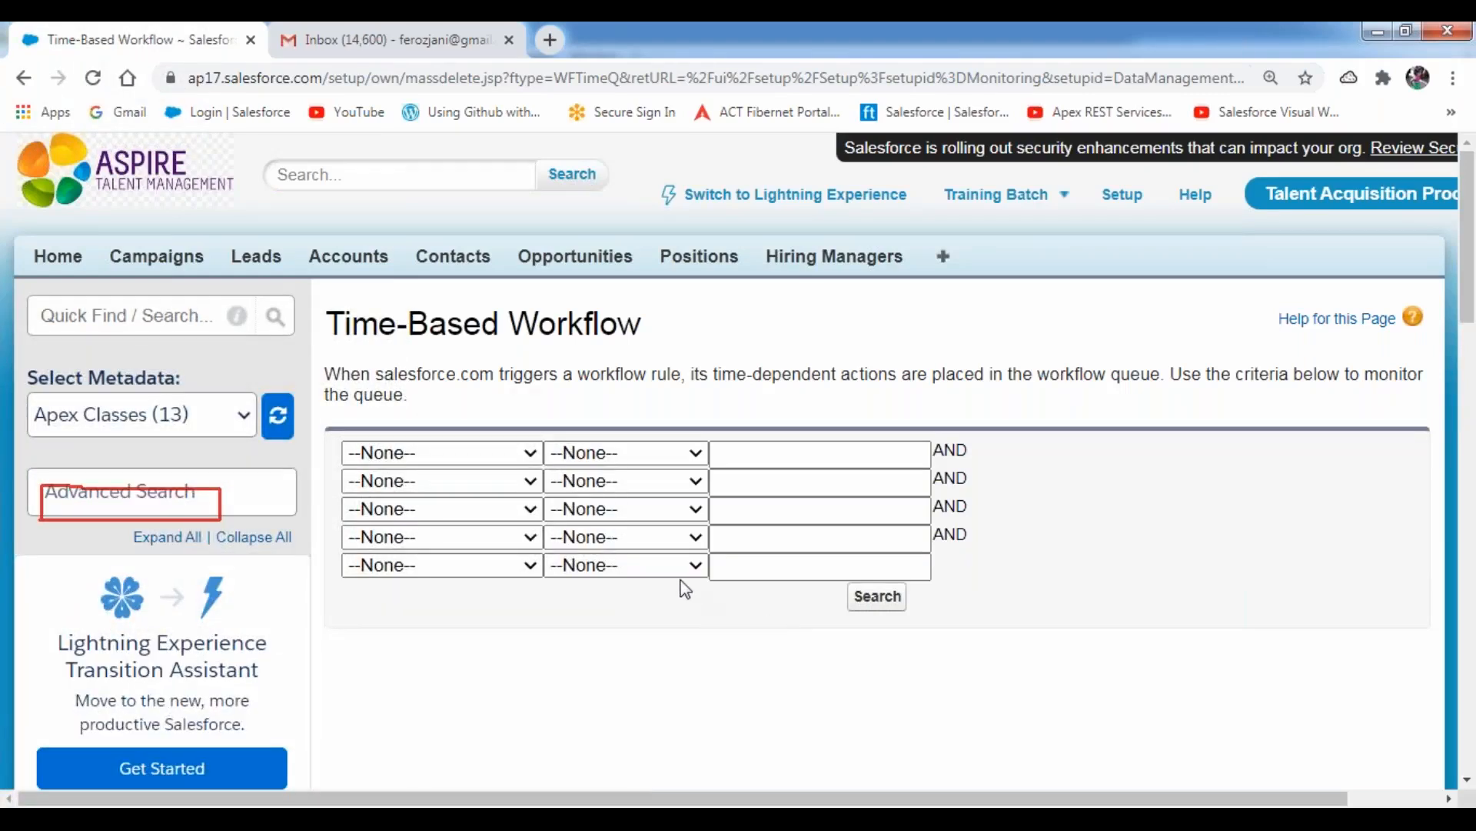
Review the available filter fields and search the workflow queue without setting any criteria.
{"action": "left_click", "coordinate": [530, 454]}
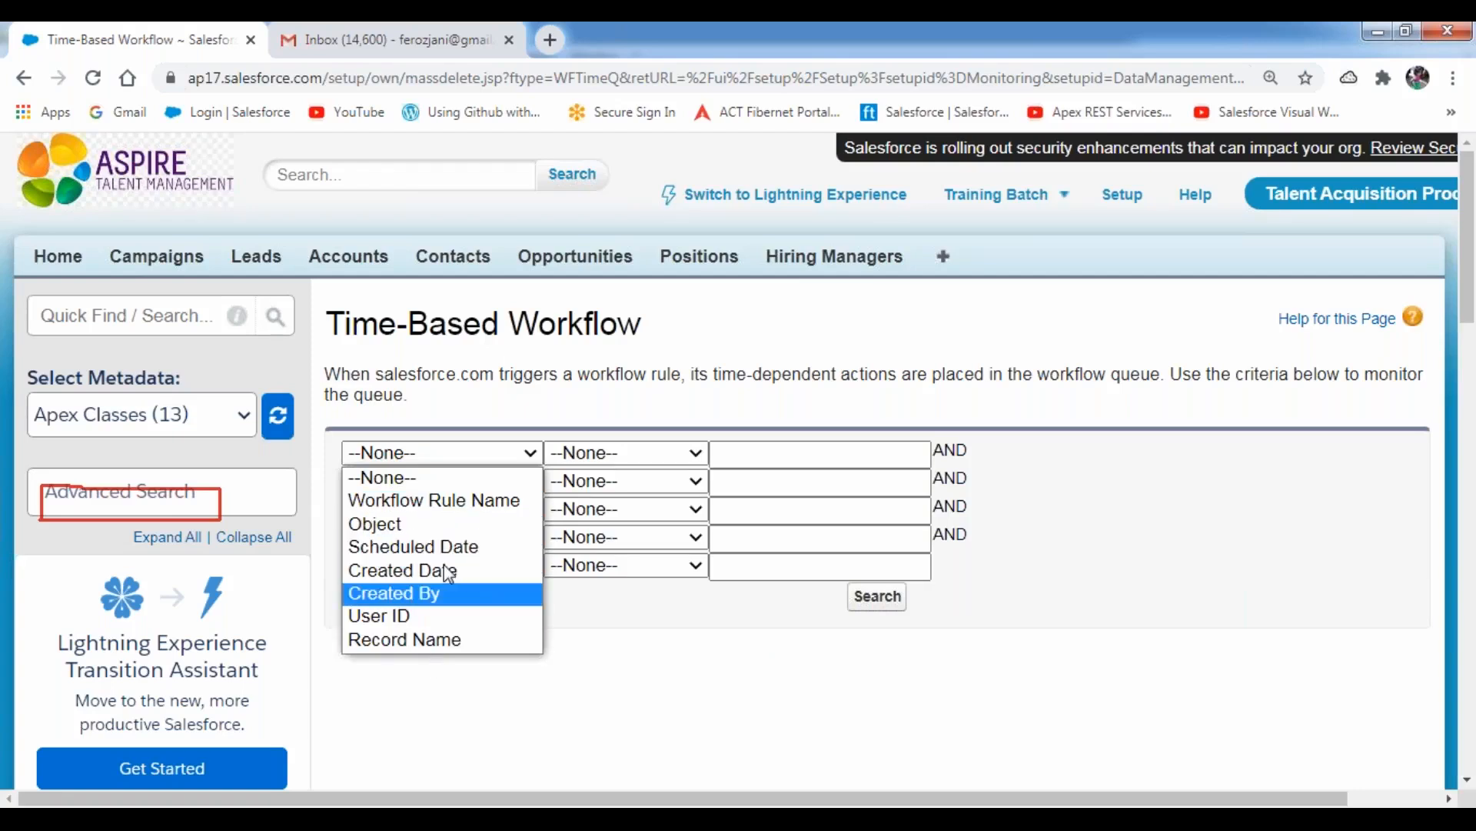
{"action": "left_click", "coordinate": [663, 647]}
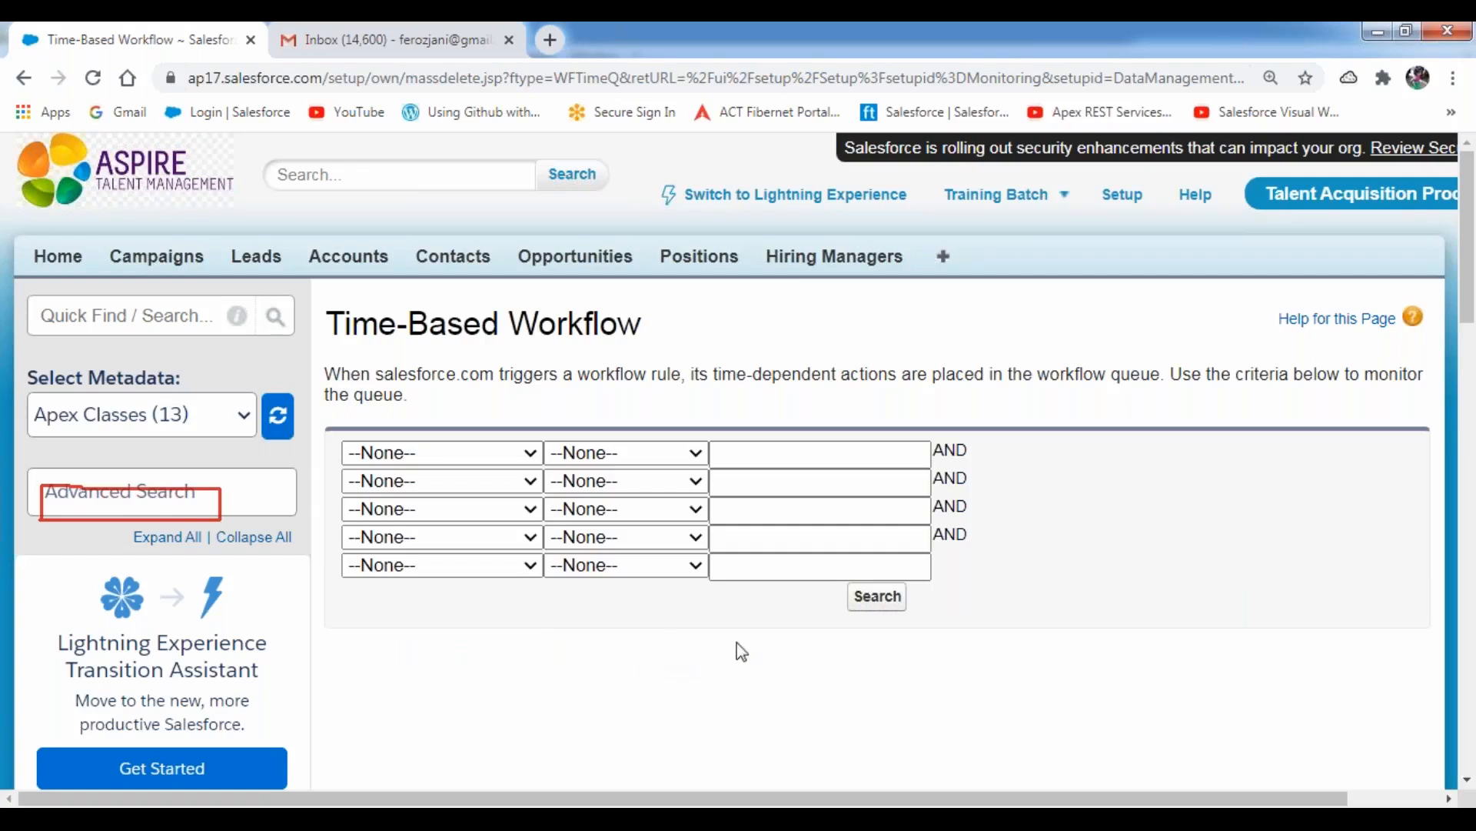
{"action": "left_click", "coordinate": [878, 598]}
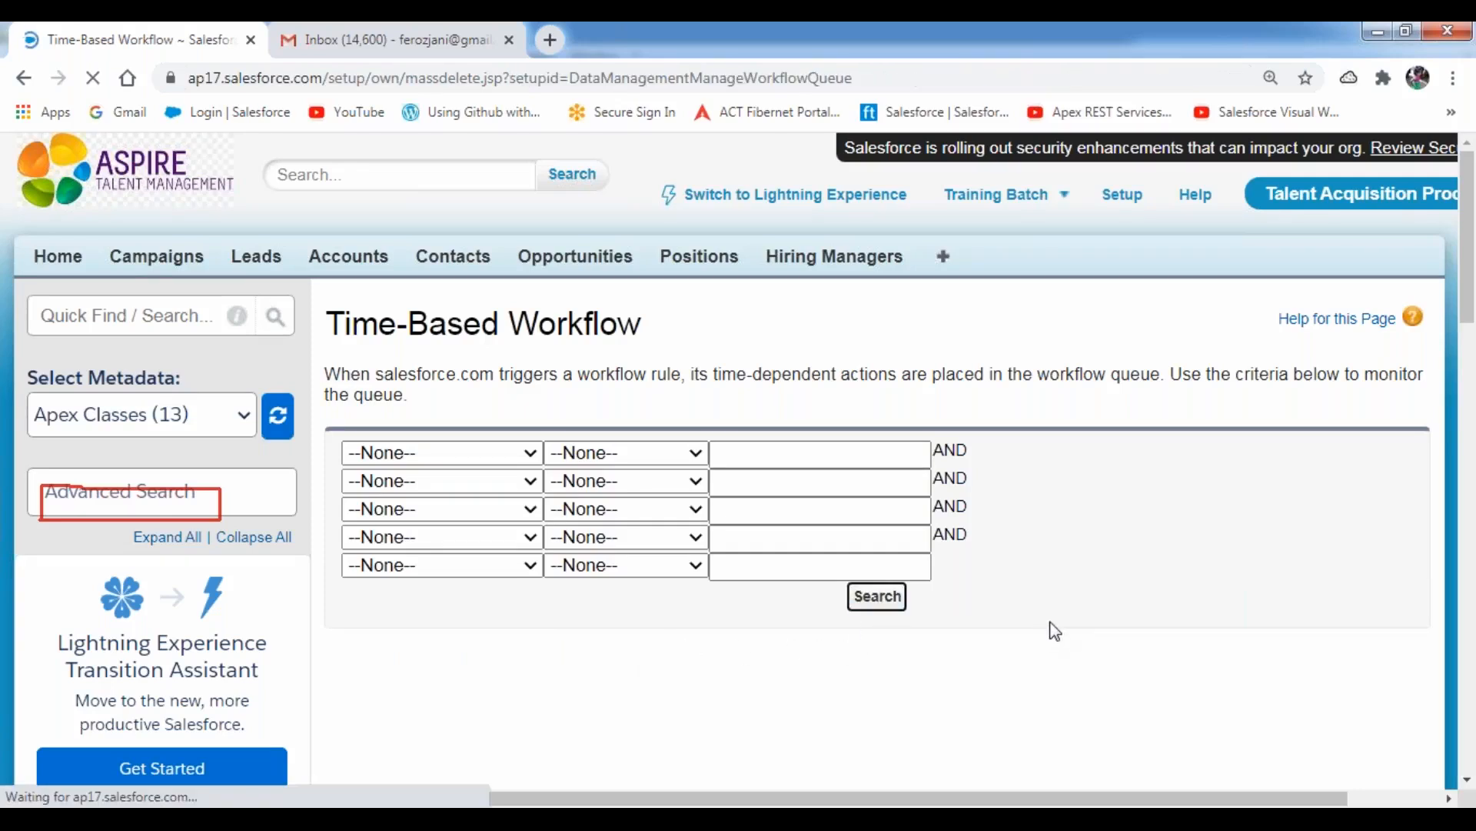
{"action": "scroll", "coordinate": [1055, 631], "scroll_direction": "down", "scroll_amount": 5}
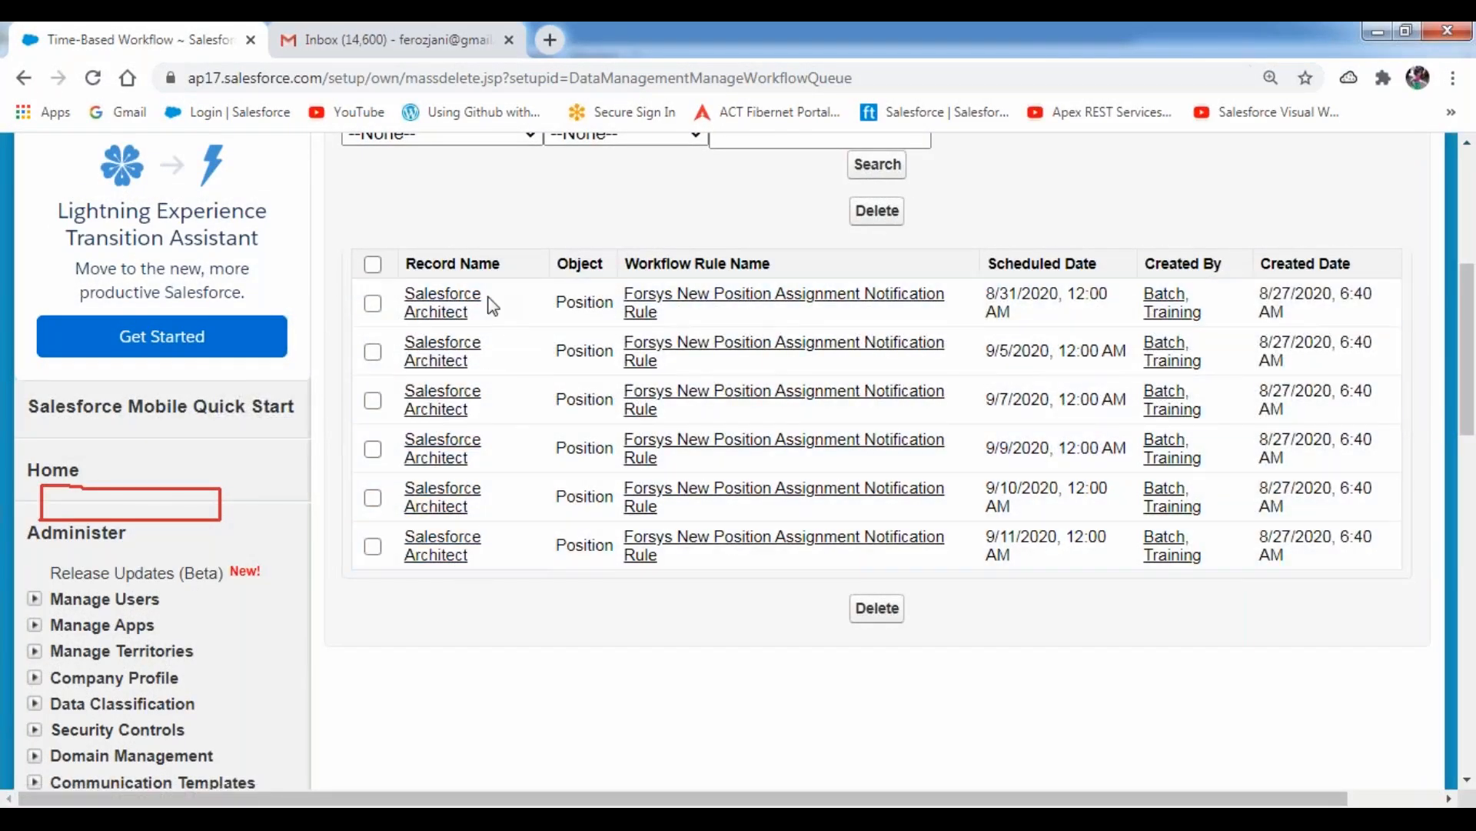
Outline the Salesforce Architect entries in the queue's Record Name column with the red pen.
{"action": "left_click_drag", "start_coordinate": [485, 563], "coordinate": [403, 297]}
{"action": "left_click", "coordinate": [458, 213]}
{"action": "left_click", "coordinate": [643, 32]}
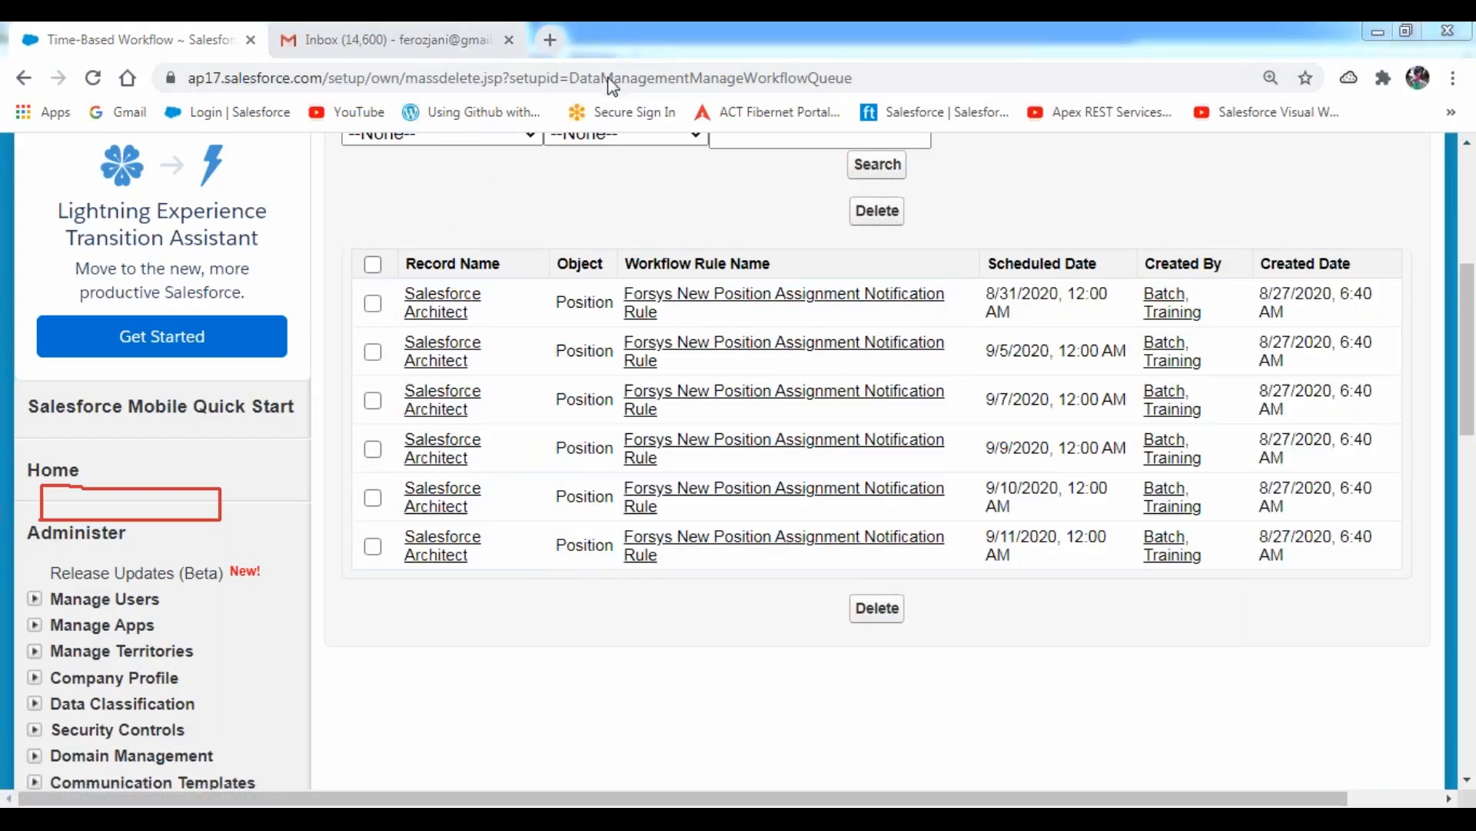
{"action": "mouse_move", "coordinate": [399, 265]}
{"action": "left_mouse_down"}
{"action": "mouse_move", "coordinate": [389, 568]}
{"action": "mouse_move", "coordinate": [496, 573]}
{"action": "mouse_move", "coordinate": [509, 265]}
{"action": "mouse_move", "coordinate": [409, 269]}
{"action": "left_mouse_up"}
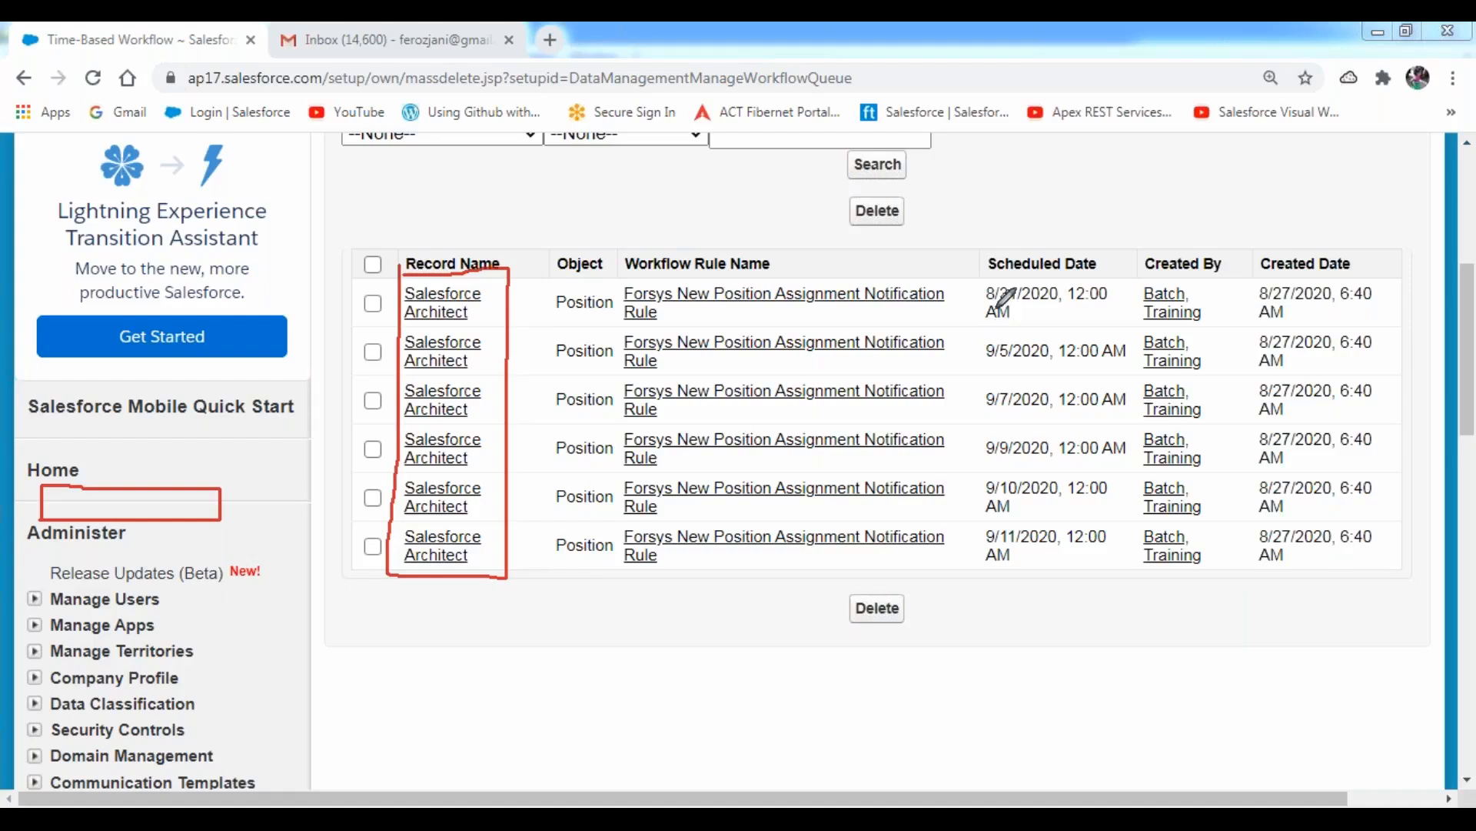
Go through the queue's scheduled dates from 8/31/2020 to 9/11/2020, outlining them with the red pen.
{"action": "mouse_move", "coordinate": [981, 271]}
{"action": "left_mouse_down"}
{"action": "mouse_move", "coordinate": [992, 329]}
{"action": "mouse_move", "coordinate": [1127, 320]}
{"action": "mouse_move", "coordinate": [1127, 275]}
{"action": "mouse_move", "coordinate": [981, 276]}
{"action": "left_mouse_up"}
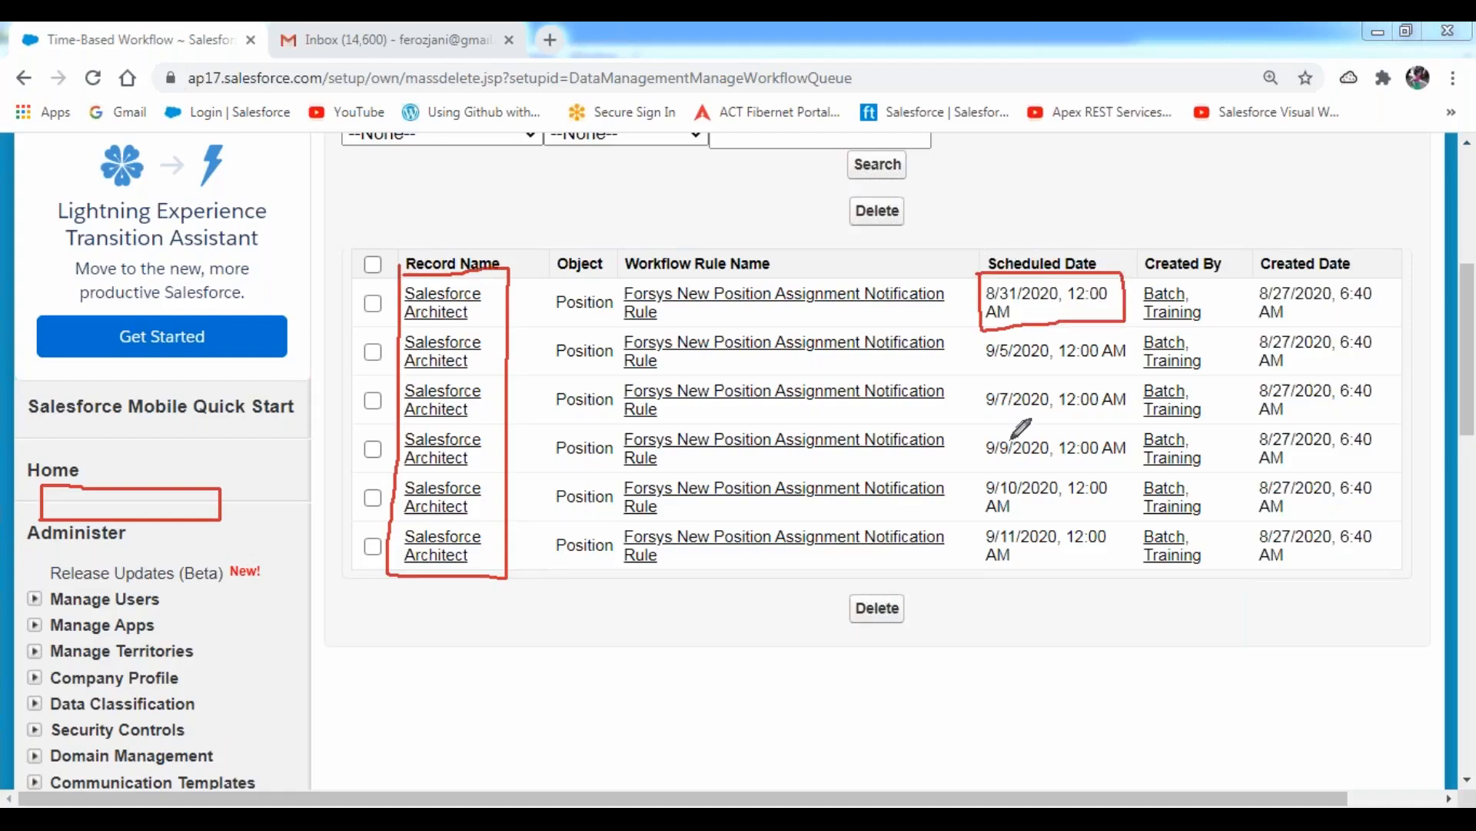
{"action": "mouse_move", "coordinate": [985, 376]}
{"action": "left_mouse_down"}
{"action": "mouse_move", "coordinate": [1137, 373]}
{"action": "mouse_move", "coordinate": [1132, 322]}
{"action": "mouse_move", "coordinate": [982, 323]}
{"action": "mouse_move", "coordinate": [981, 432]}
{"action": "mouse_move", "coordinate": [1132, 427]}
{"action": "mouse_move", "coordinate": [1130, 365]}
{"action": "mouse_move", "coordinate": [973, 378]}
{"action": "left_mouse_up"}
{"action": "mouse_move", "coordinate": [978, 429]}
{"action": "left_mouse_down"}
{"action": "mouse_move", "coordinate": [978, 466]}
{"action": "mouse_move", "coordinate": [1135, 467]}
{"action": "mouse_move", "coordinate": [1137, 427]}
{"action": "left_mouse_up"}
{"action": "mouse_move", "coordinate": [982, 493]}
{"action": "left_mouse_down"}
{"action": "mouse_move", "coordinate": [983, 522]}
{"action": "mouse_move", "coordinate": [1089, 522]}
{"action": "mouse_move", "coordinate": [1132, 493]}
{"action": "mouse_move", "coordinate": [1134, 466]}
{"action": "left_mouse_up"}
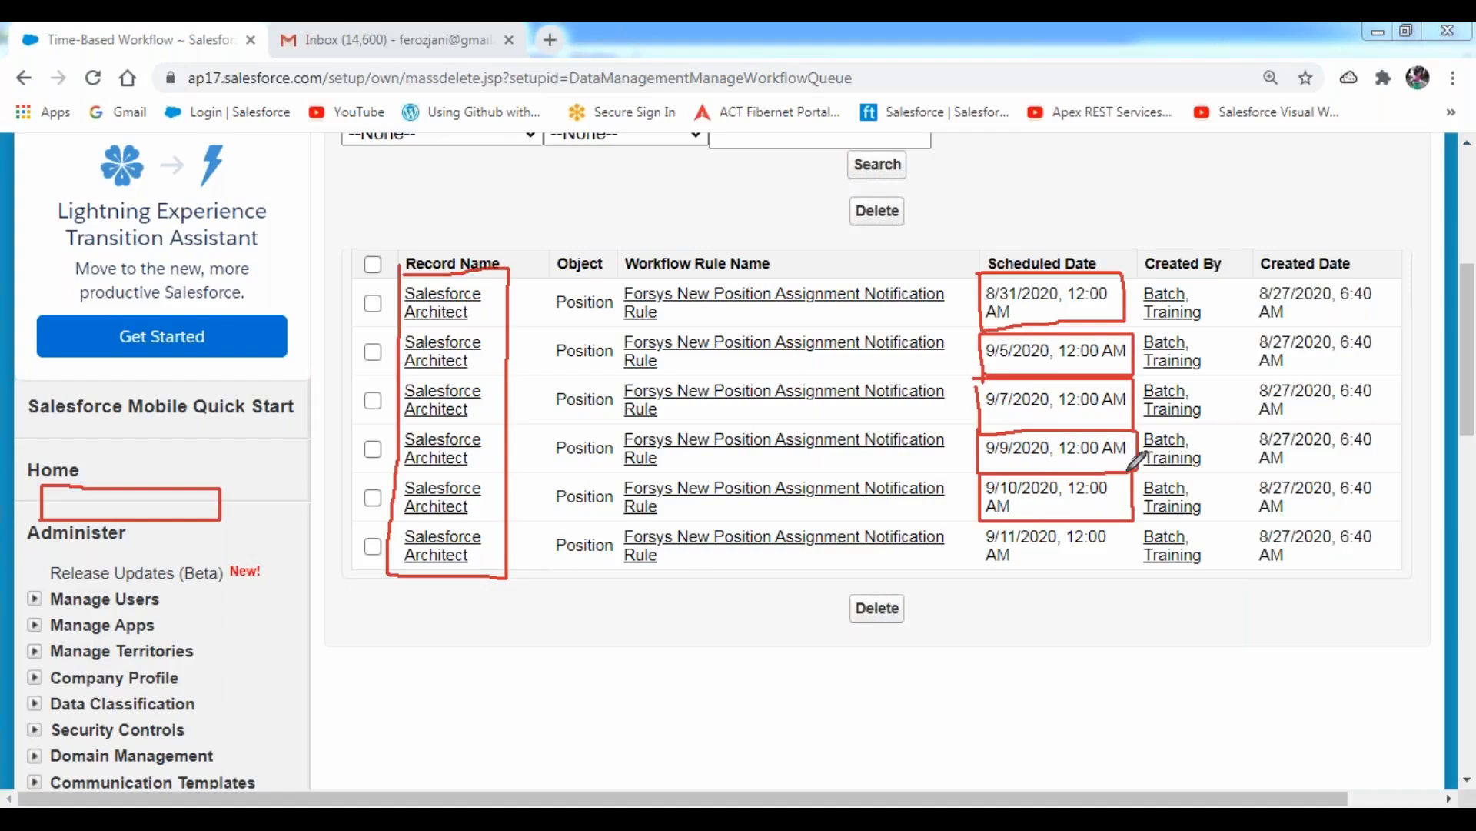
{"action": "left_click_drag", "start_coordinate": [1071, 502], "coordinate": [1119, 499]}
{"action": "mouse_move", "coordinate": [978, 519]}
{"action": "left_mouse_down"}
{"action": "mouse_move", "coordinate": [977, 570]}
{"action": "mouse_move", "coordinate": [1088, 572]}
{"action": "mouse_move", "coordinate": [1124, 570]}
{"action": "mouse_move", "coordinate": [1133, 519]}
{"action": "left_mouse_up"}
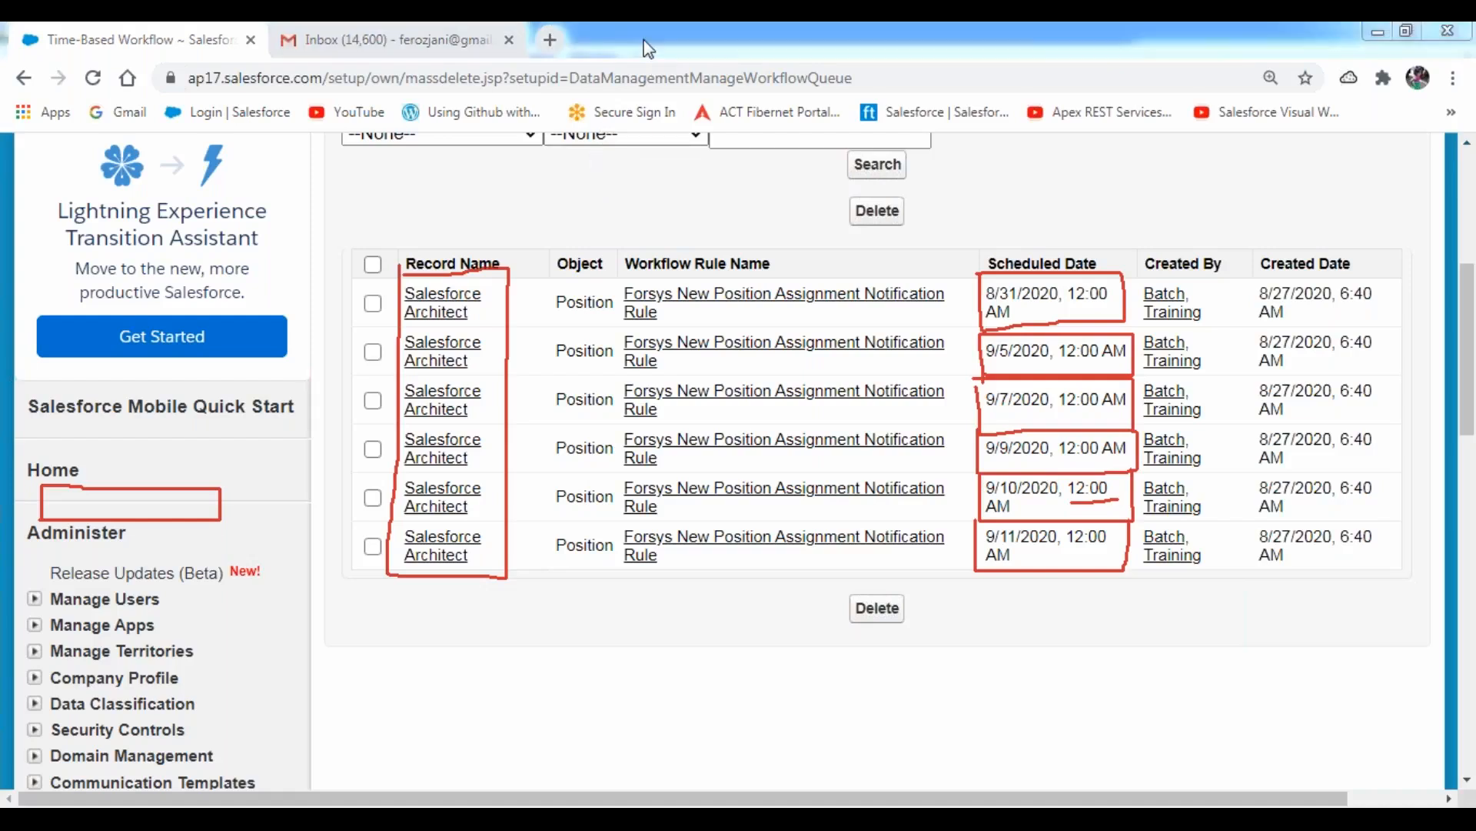
Clear the pen marks, mark the 9/5/2020 queue entry and the Delete option to explain removing a queued action, and clear them again.
{"action": "left_click", "coordinate": [630, 180]}
{"action": "left_click", "coordinate": [637, 38]}
{"action": "left_click", "coordinate": [590, 82]}
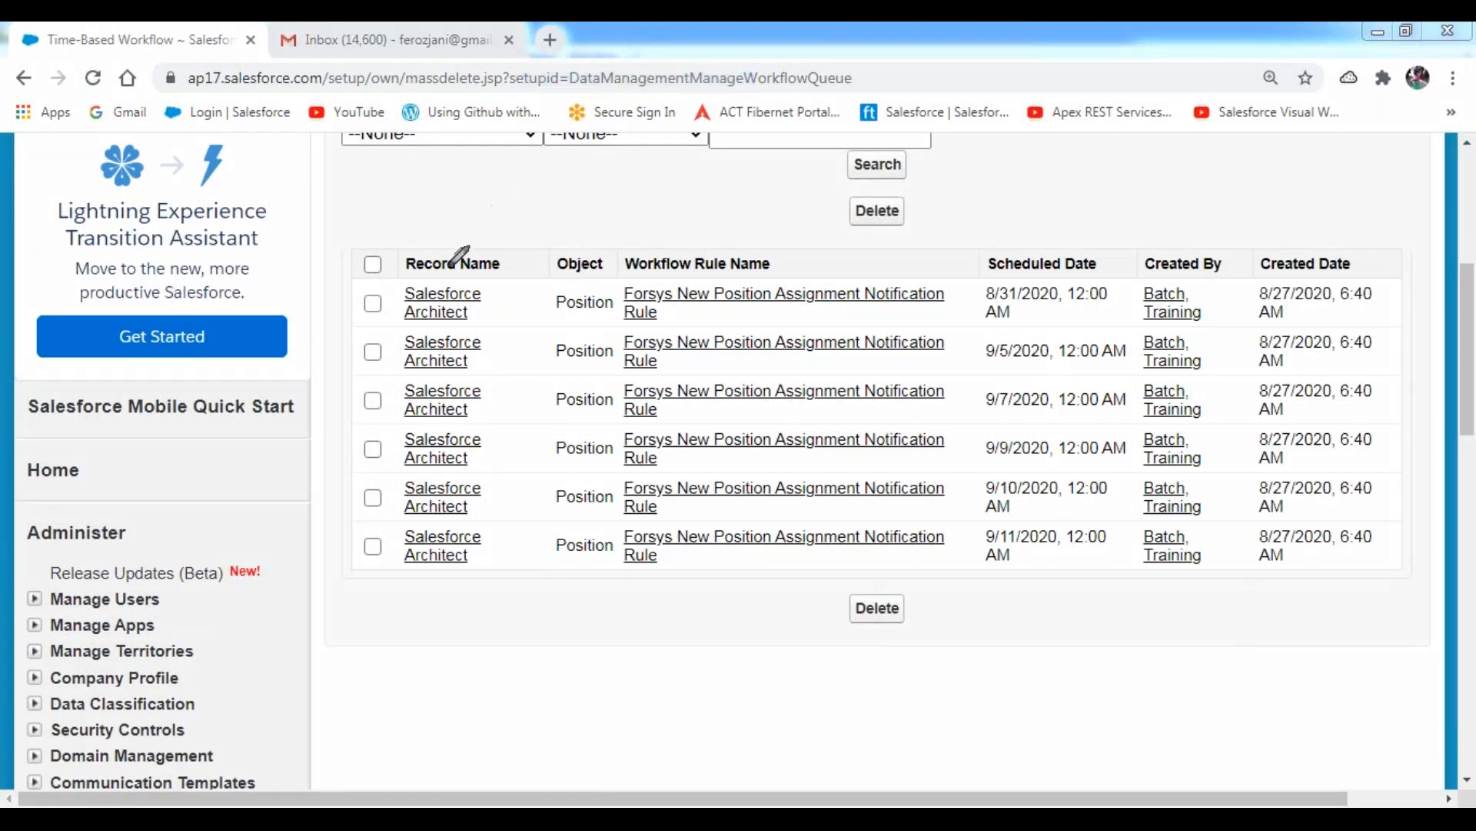
{"action": "mouse_move", "coordinate": [343, 367]}
{"action": "left_mouse_down"}
{"action": "mouse_move", "coordinate": [461, 376]}
{"action": "mouse_move", "coordinate": [492, 338]}
{"action": "mouse_move", "coordinate": [372, 329]}
{"action": "mouse_move", "coordinate": [341, 355]}
{"action": "mouse_move", "coordinate": [381, 363]}
{"action": "mouse_move", "coordinate": [421, 306]}
{"action": "left_mouse_up"}
{"action": "mouse_move", "coordinate": [889, 210]}
{"action": "left_mouse_down"}
{"action": "mouse_move", "coordinate": [905, 219]}
{"action": "mouse_move", "coordinate": [927, 200]}
{"action": "left_mouse_up"}
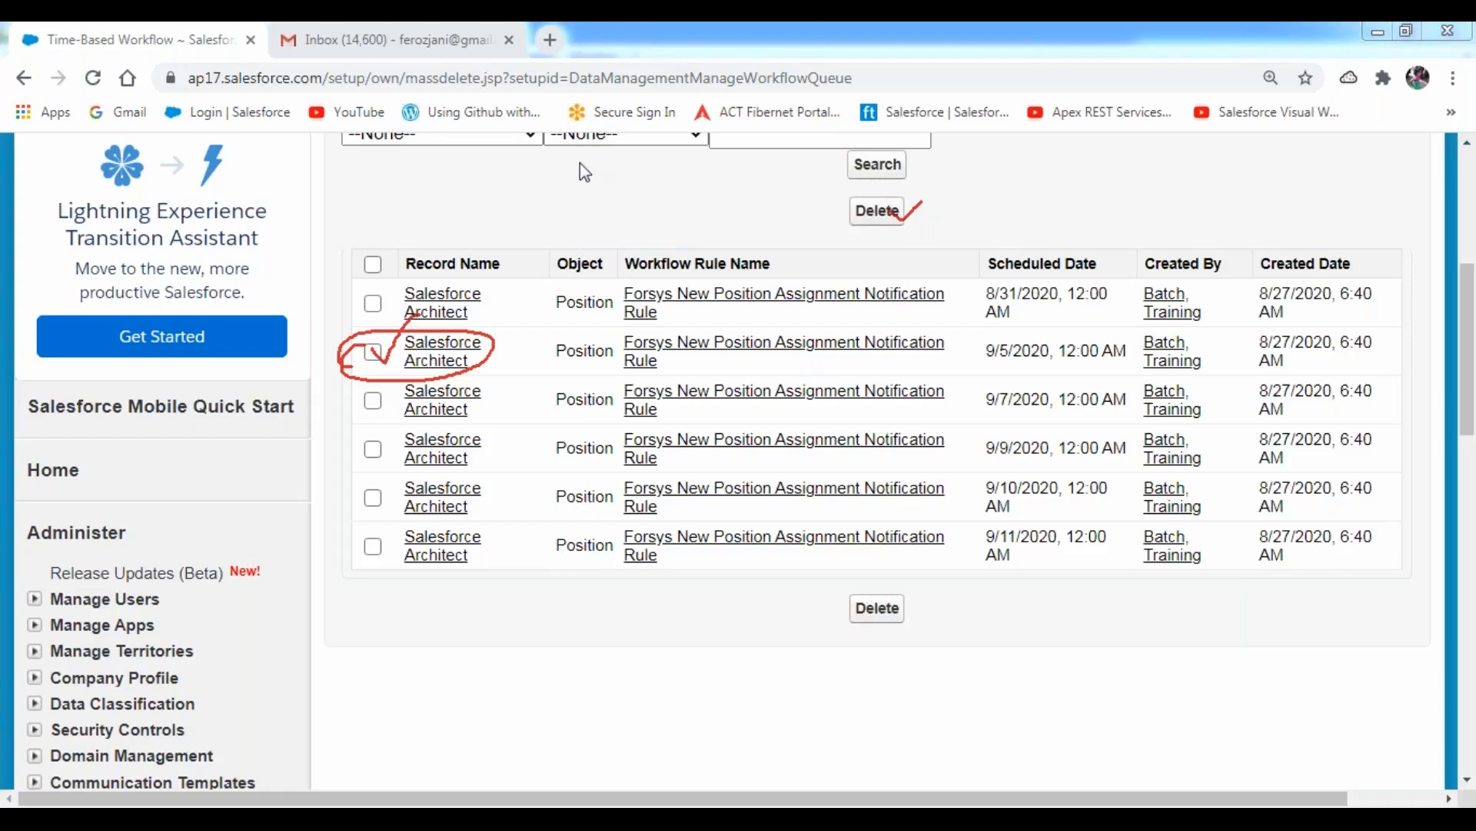
{"action": "left_click", "coordinate": [581, 183]}
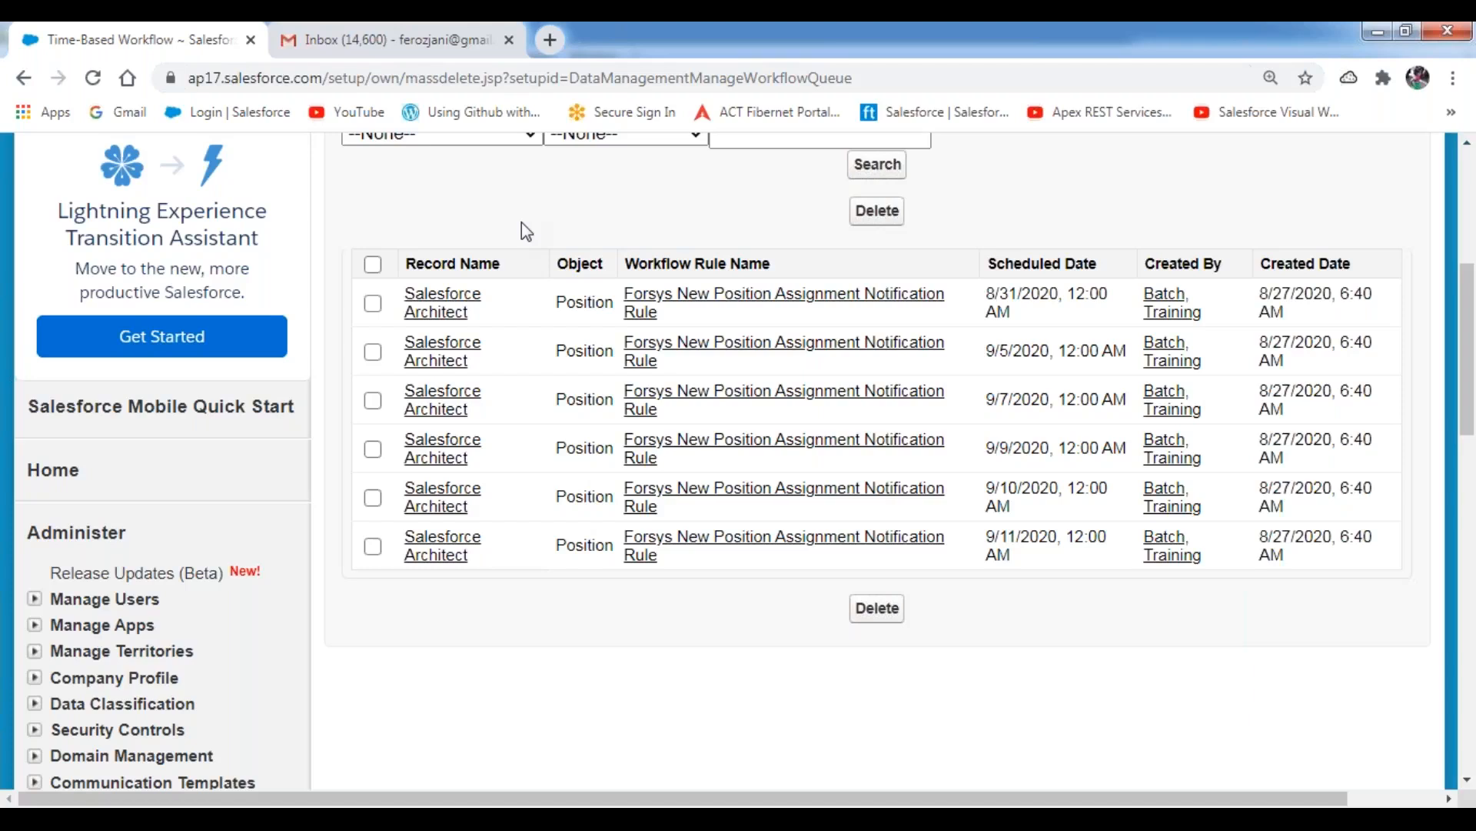
Check the Gmail inbox and return to Salesforce to open the Positions home page.
{"action": "scroll", "coordinate": [516, 213], "scroll_direction": "up", "scroll_amount": 6}
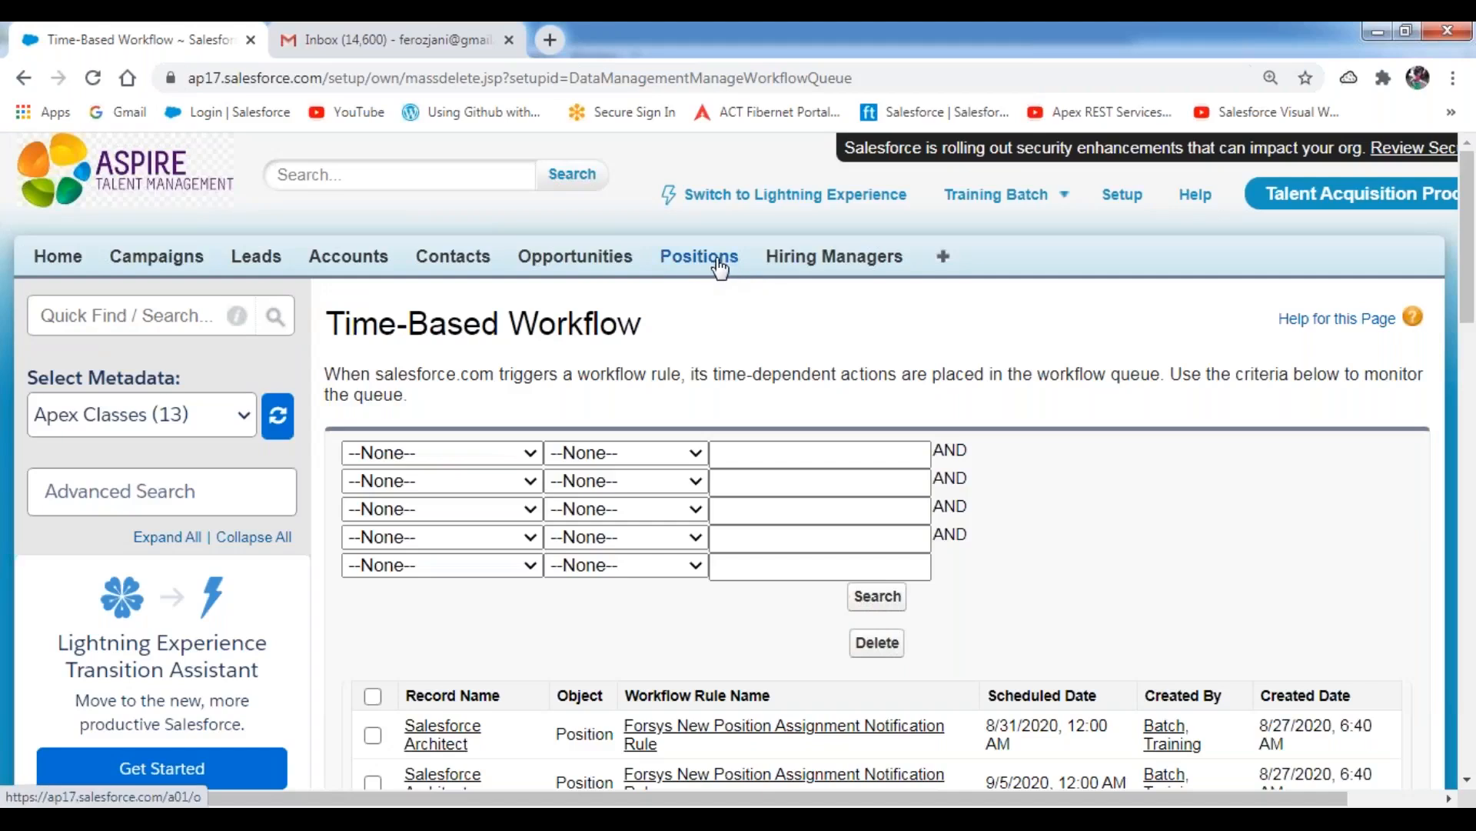
{"action": "left_click", "coordinate": [409, 57]}
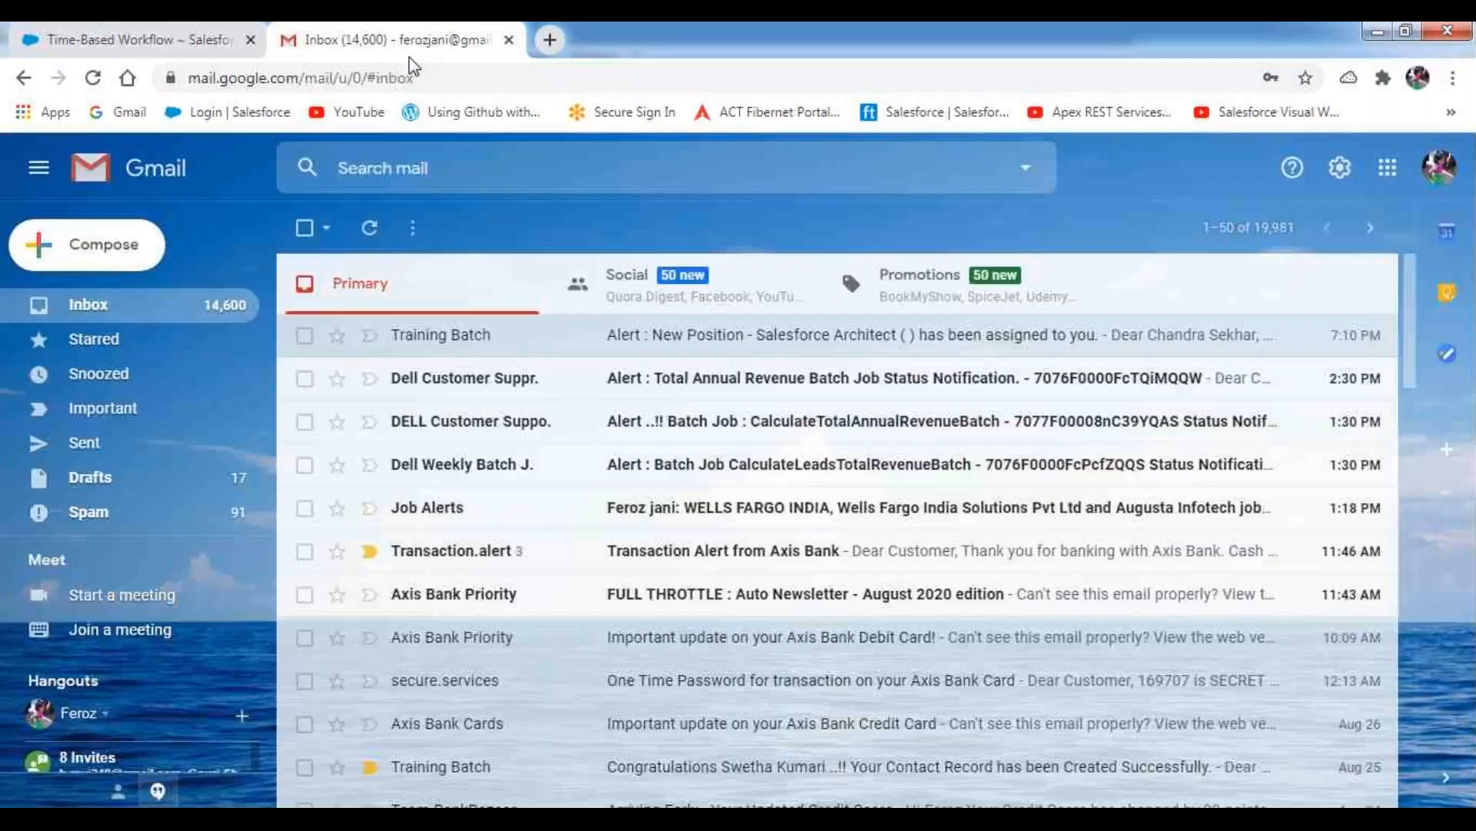
{"action": "left_click", "coordinate": [207, 59]}
{"action": "left_click", "coordinate": [699, 256]}
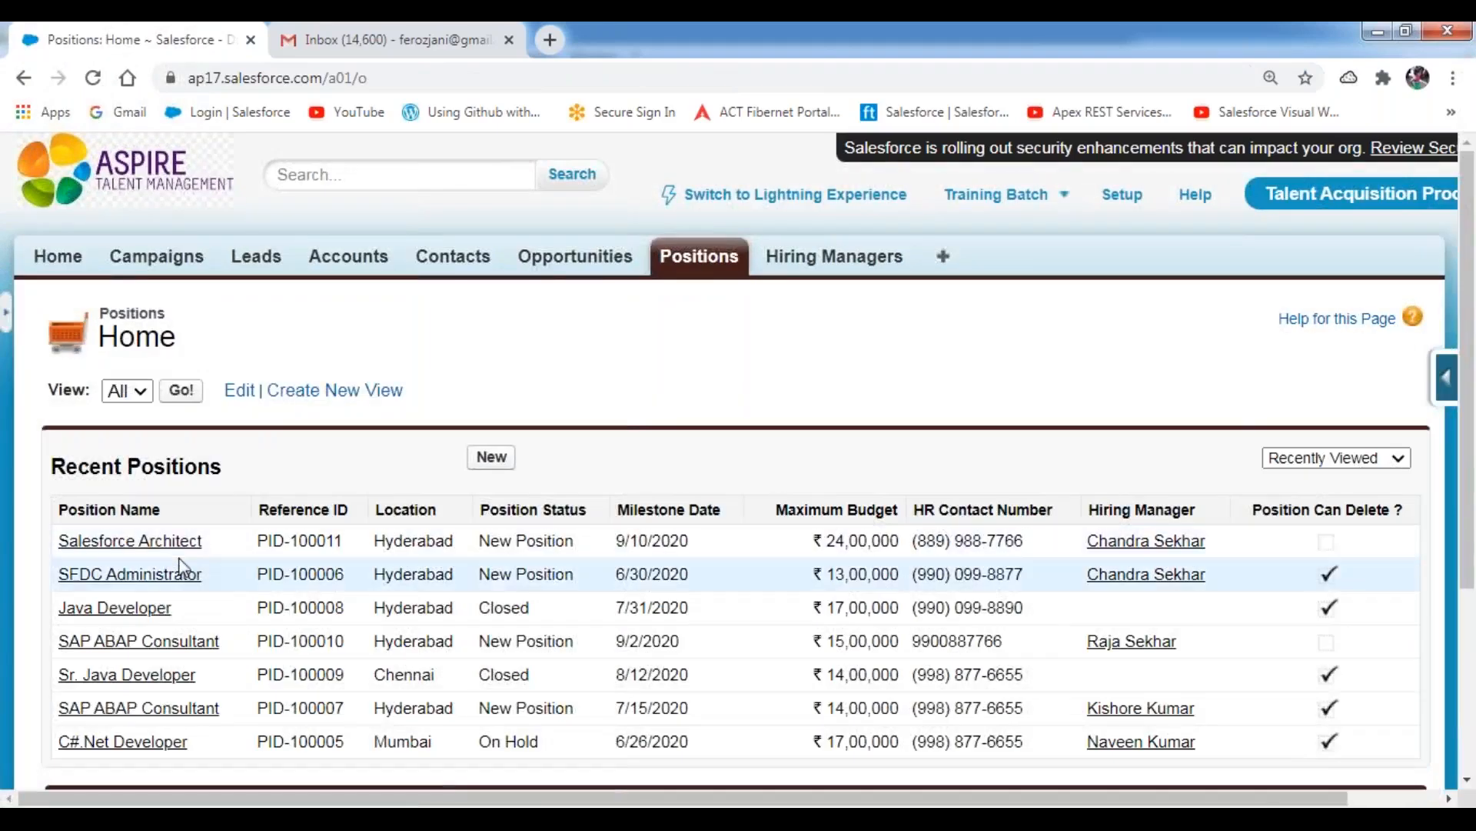
Delete the Salesforce Architect position from its record page and confirm the deletion.
{"action": "left_click", "coordinate": [131, 541]}
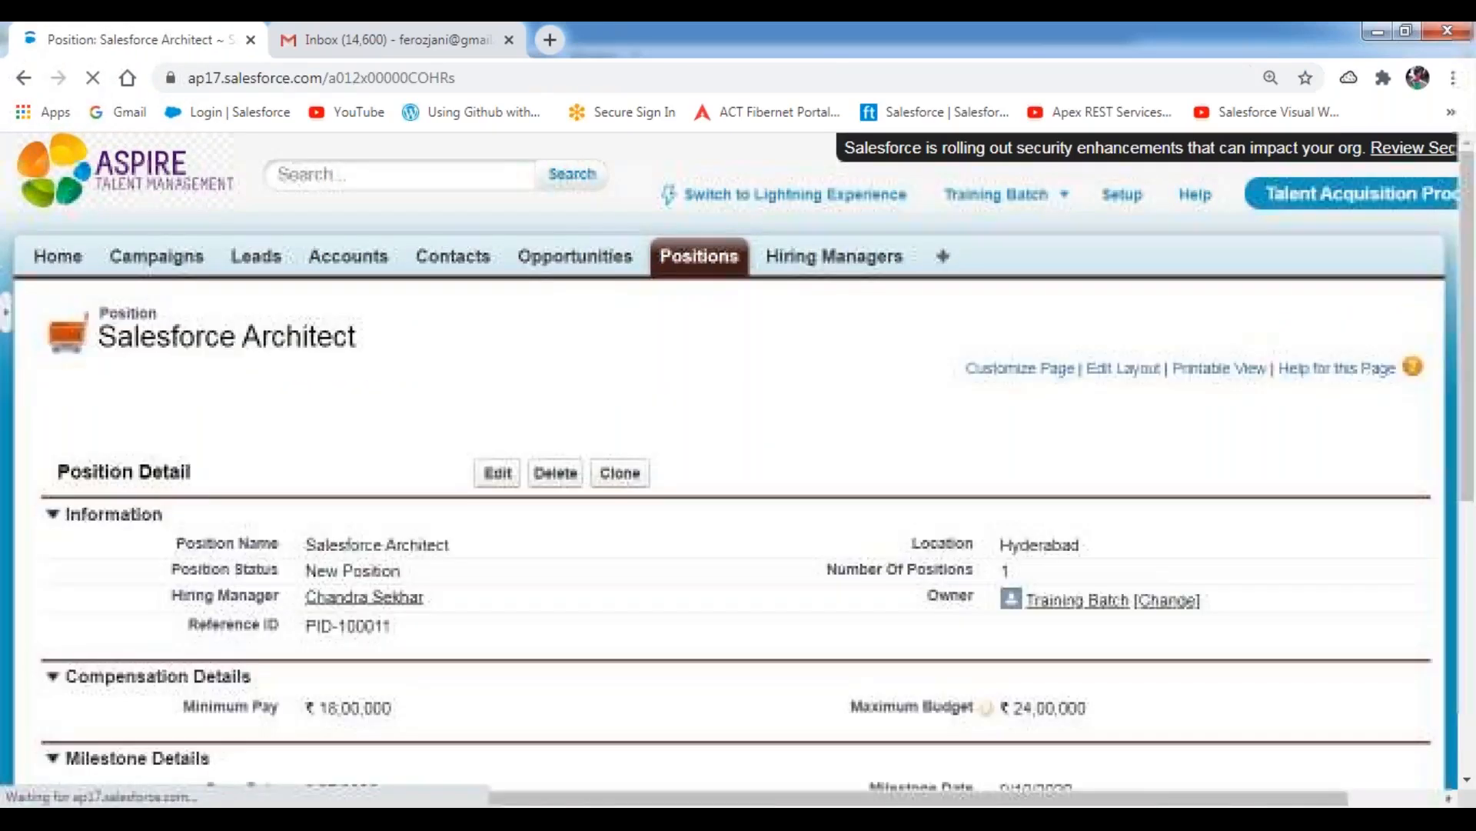
{"action": "left_click", "coordinate": [569, 480]}
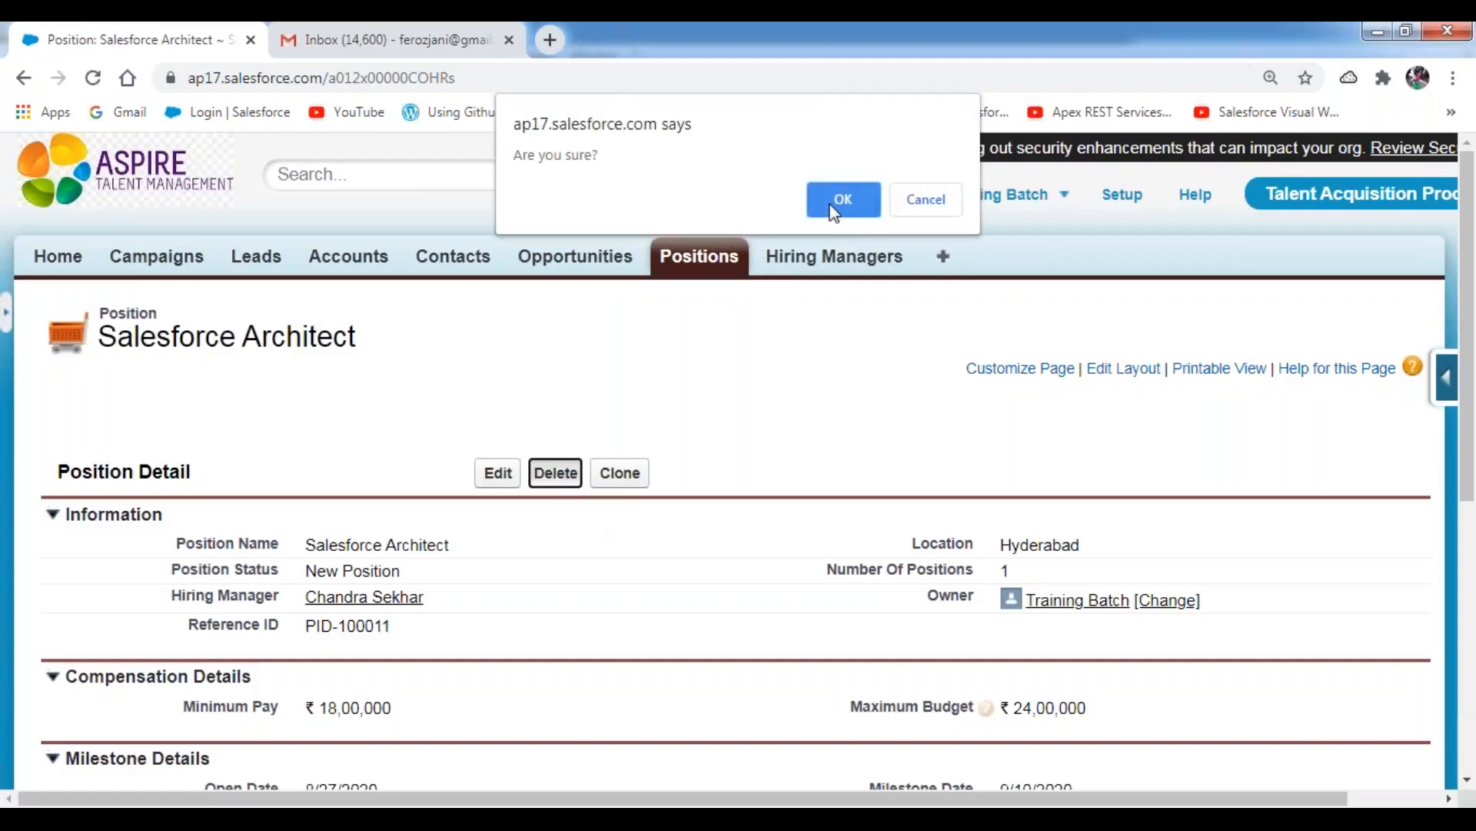
{"action": "key", "text": "Return"}
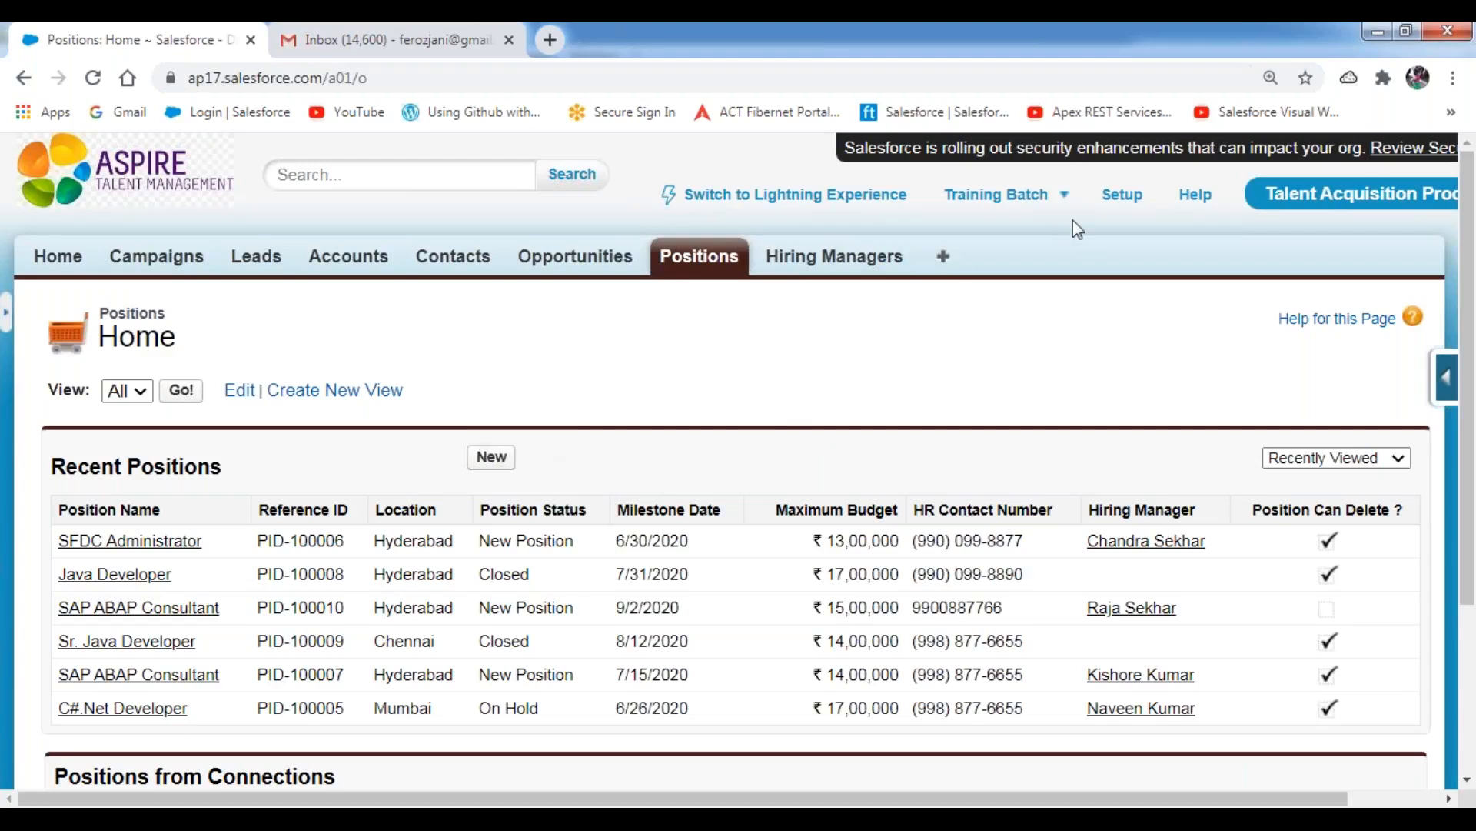
Open Setup in a new browser tab and go to the Time-Based Workflow monitoring page.
{"action": "right_click", "coordinate": [1119, 196]}
{"action": "left_click", "coordinate": [1177, 209]}
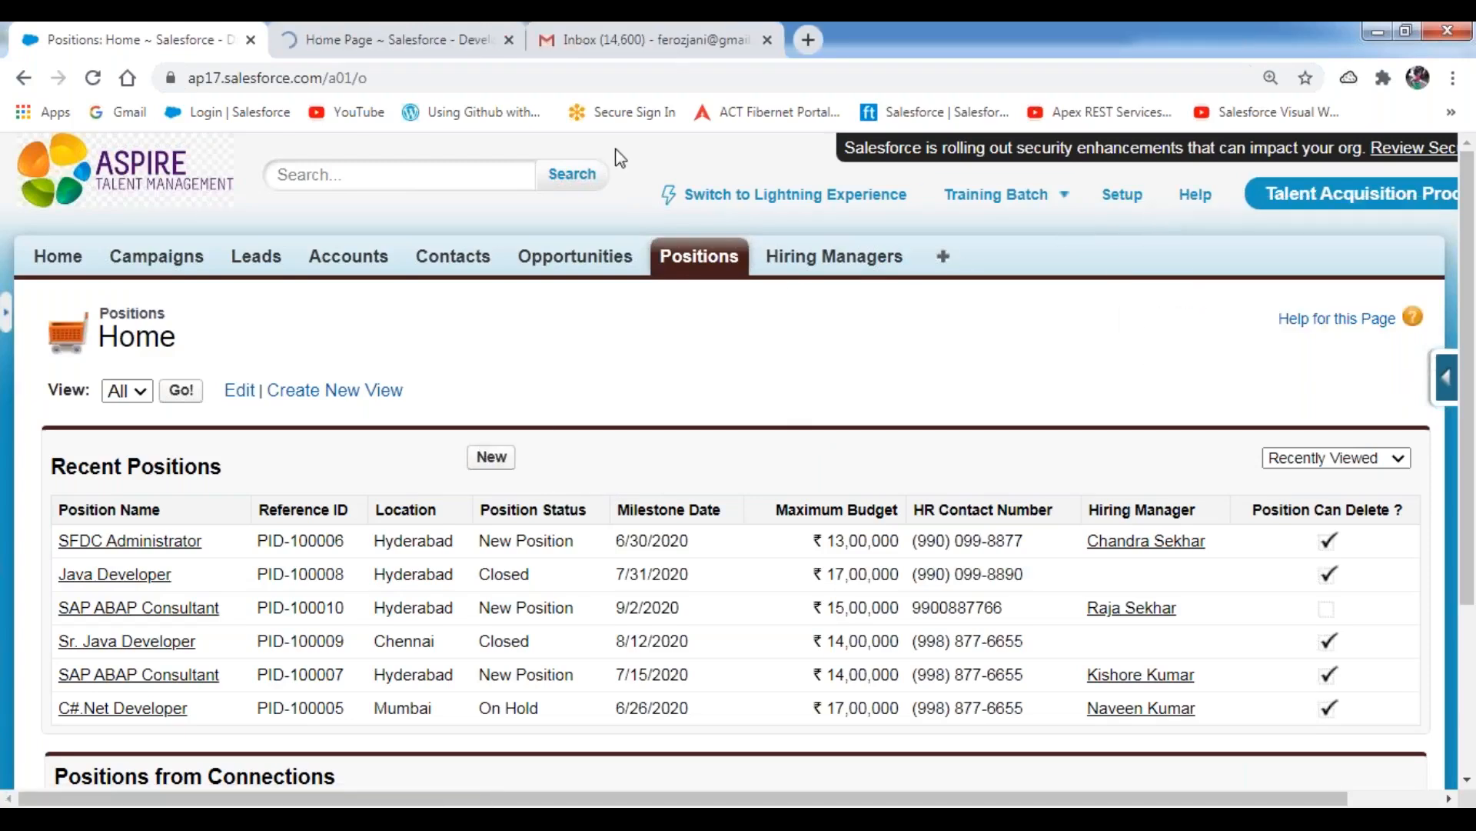
{"action": "left_click", "coordinate": [481, 54]}
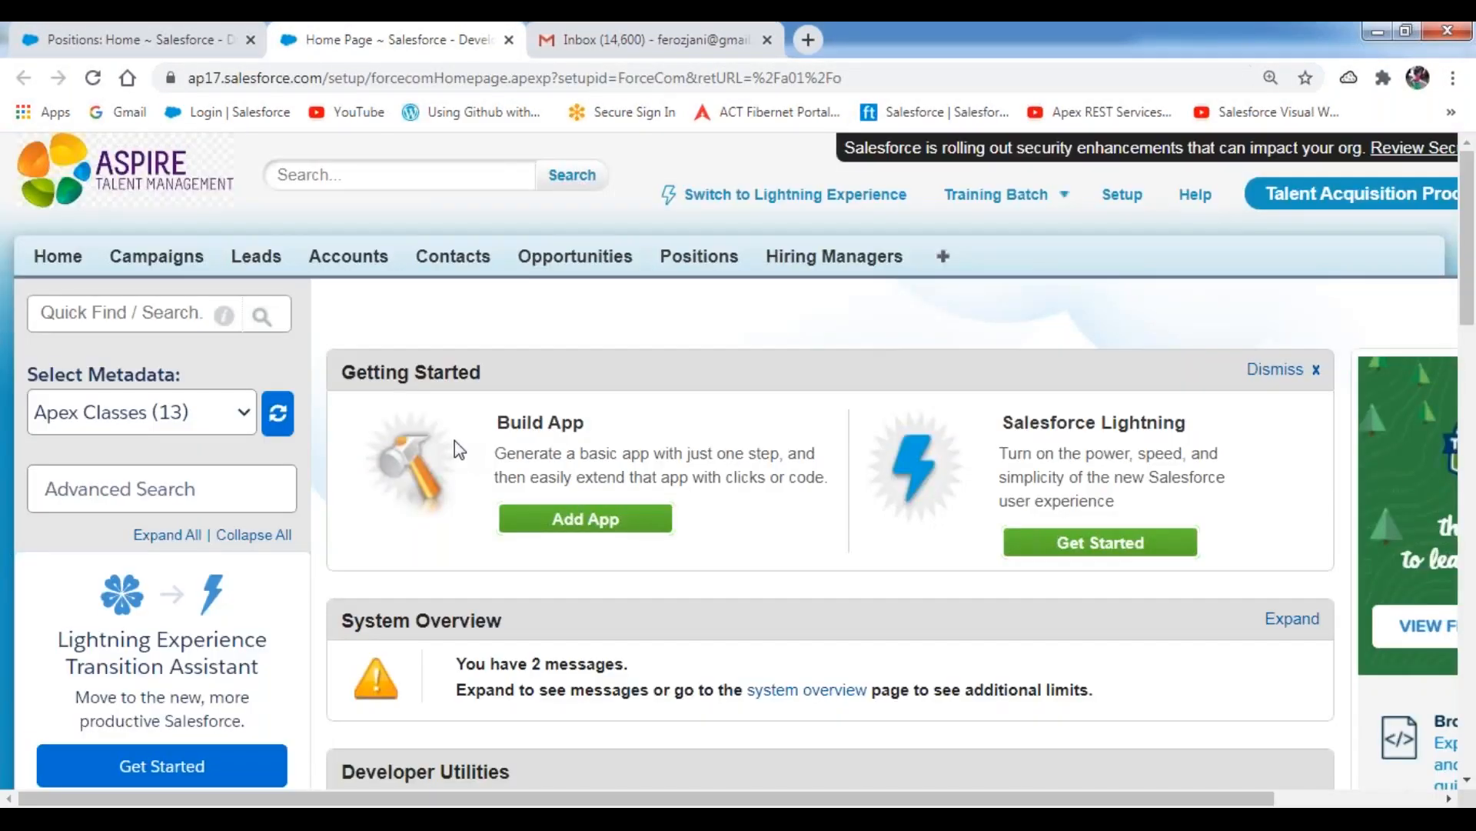
{"action": "scroll", "coordinate": [385, 462], "scroll_direction": "down", "scroll_amount": 10}
{"action": "scroll", "coordinate": [173, 527], "scroll_direction": "down", "scroll_amount": 10}
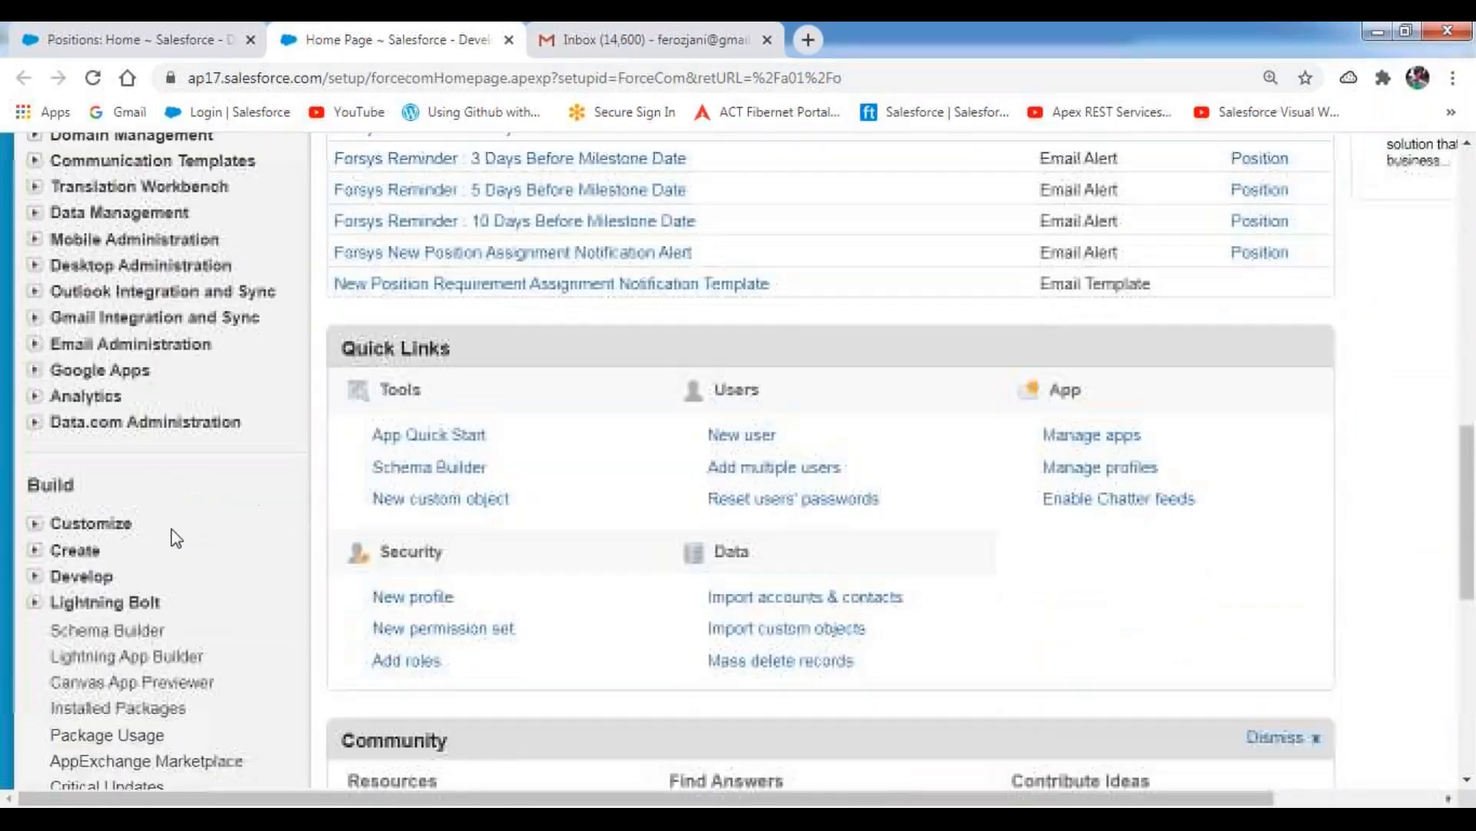
{"action": "left_click", "coordinate": [123, 475]}
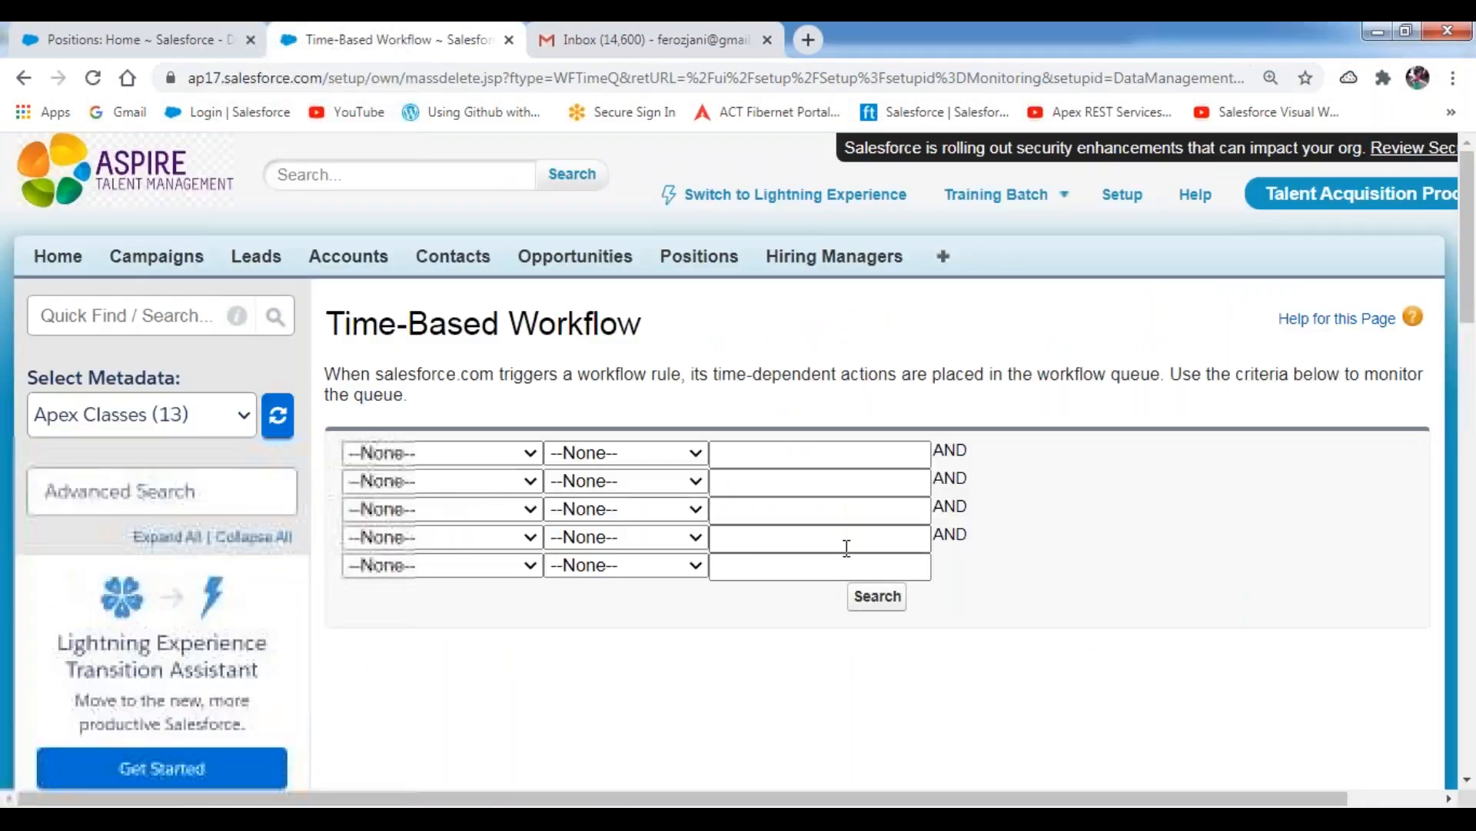
Search the Time-Based Workflow queue without any criteria, then return to the Positions home page.
{"action": "scroll", "coordinate": [861, 461], "scroll_direction": "down", "scroll_amount": 4}
{"action": "left_click", "coordinate": [878, 273]}
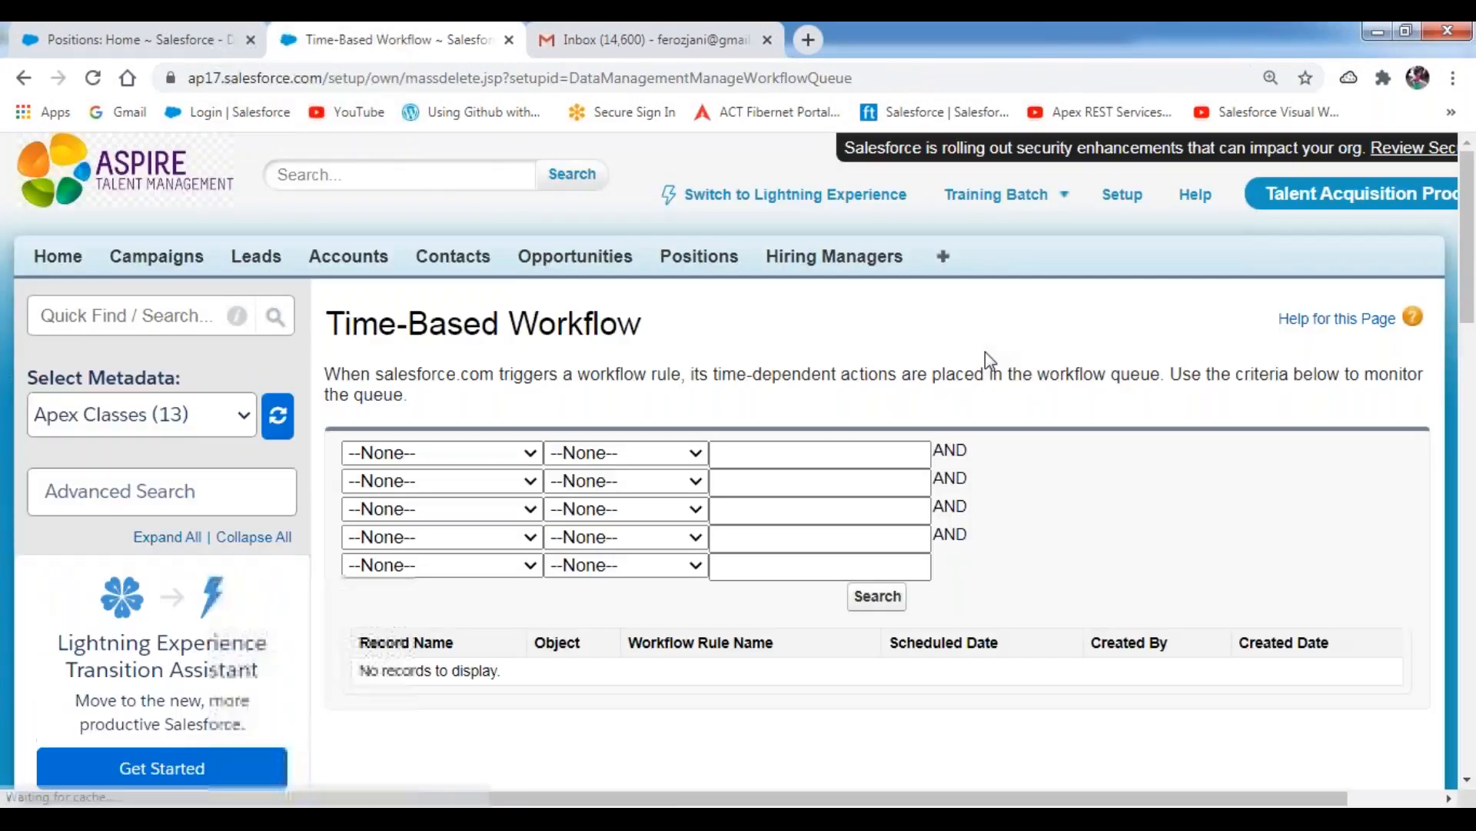
{"action": "scroll", "coordinate": [923, 430], "scroll_direction": "down", "scroll_amount": 3}
{"action": "left_click", "coordinate": [878, 380]}
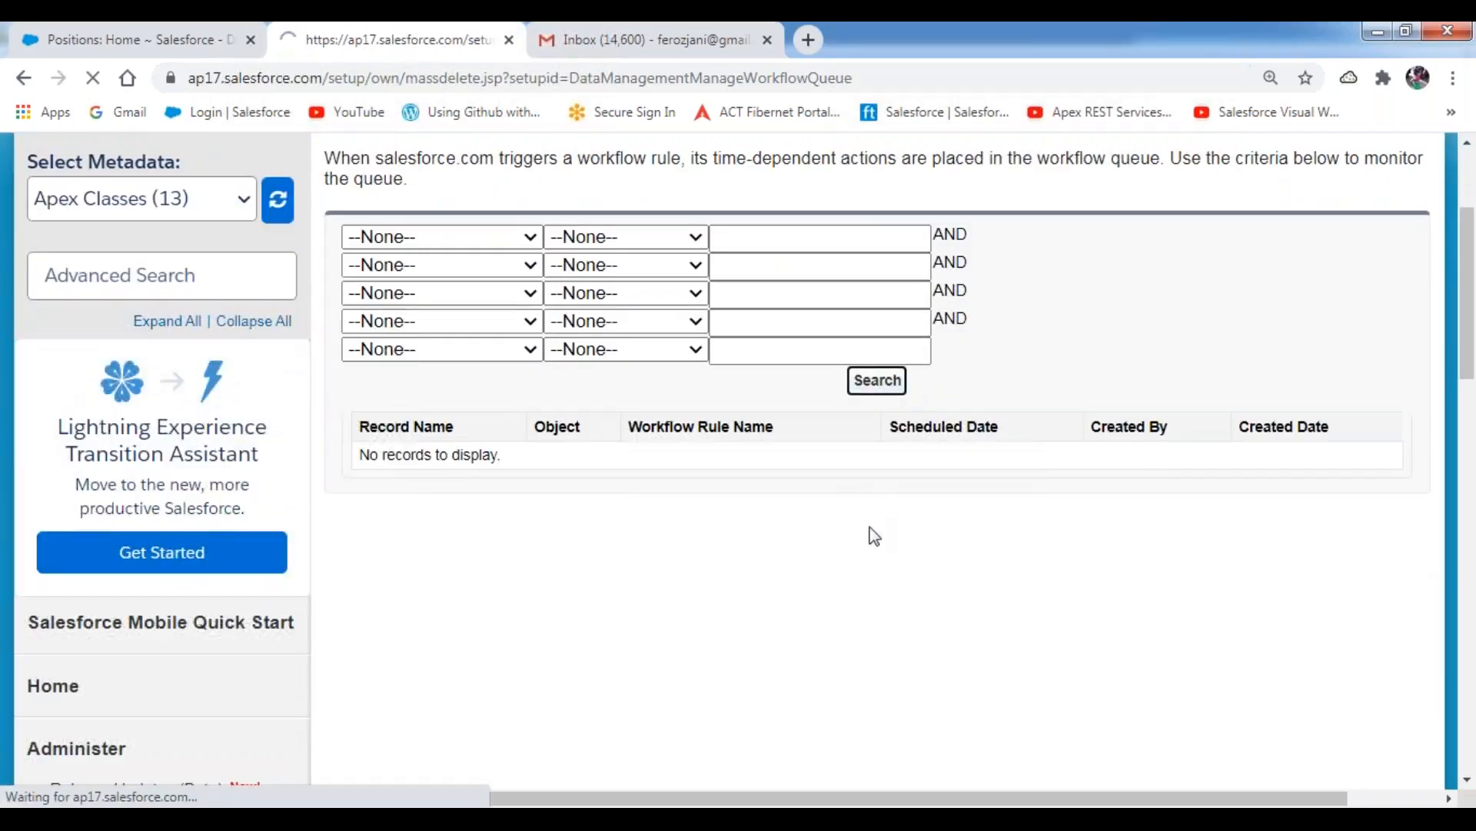
{"action": "scroll", "coordinate": [858, 523], "scroll_direction": "down", "scroll_amount": 3}
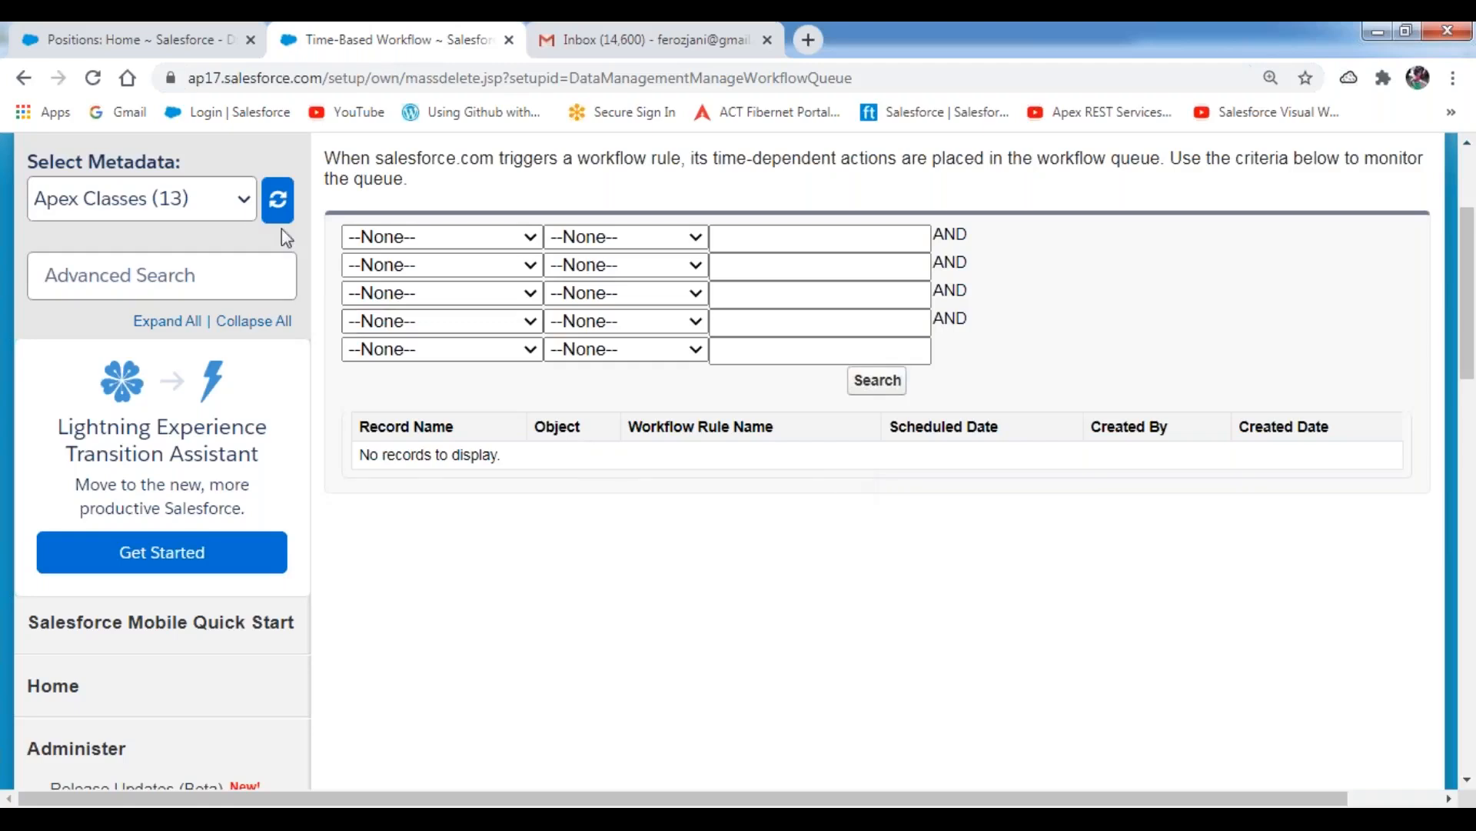
{"action": "left_click", "coordinate": [60, 53]}
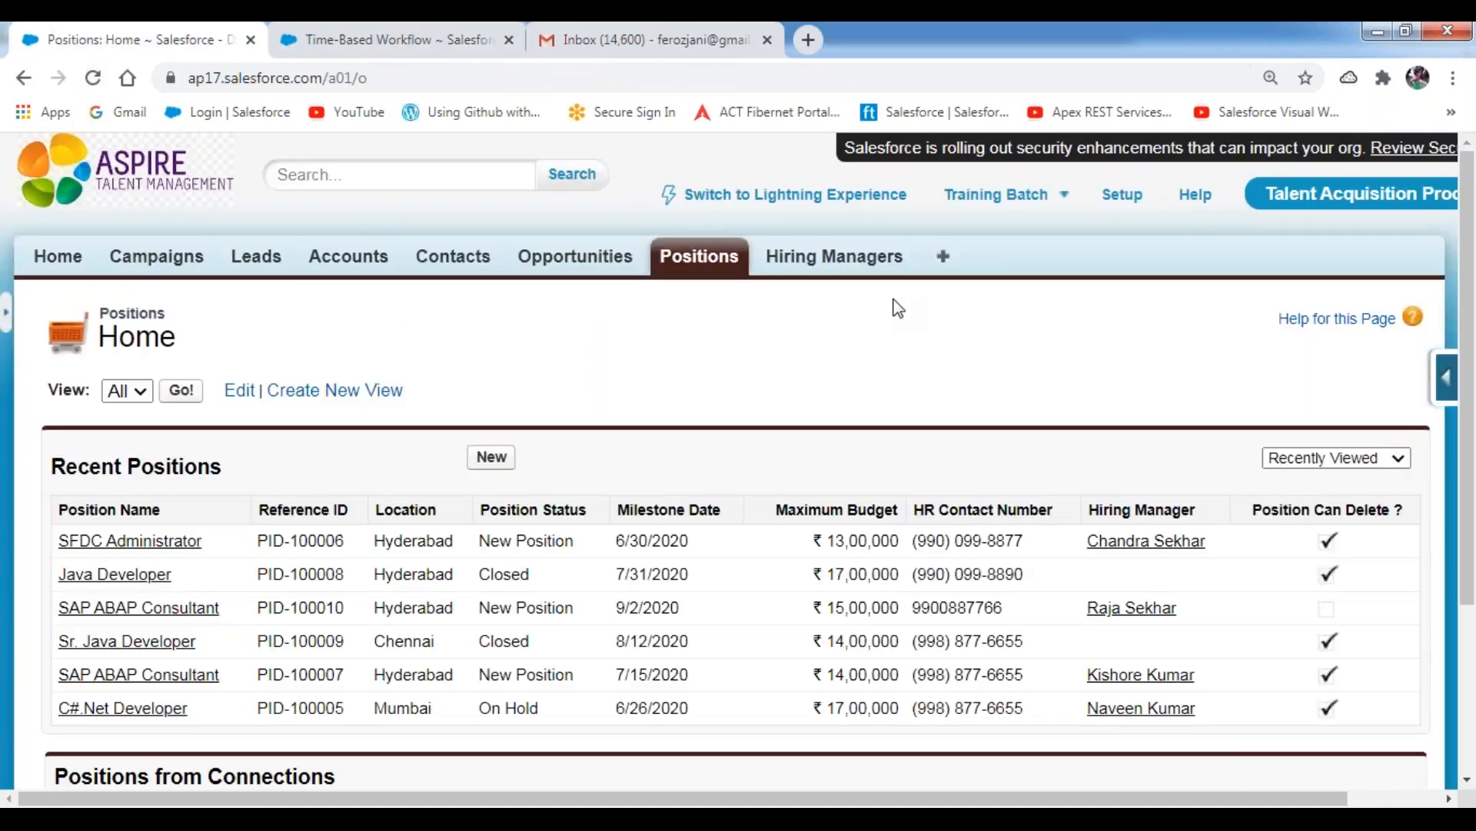
{"action": "left_click", "coordinate": [1127, 201]}
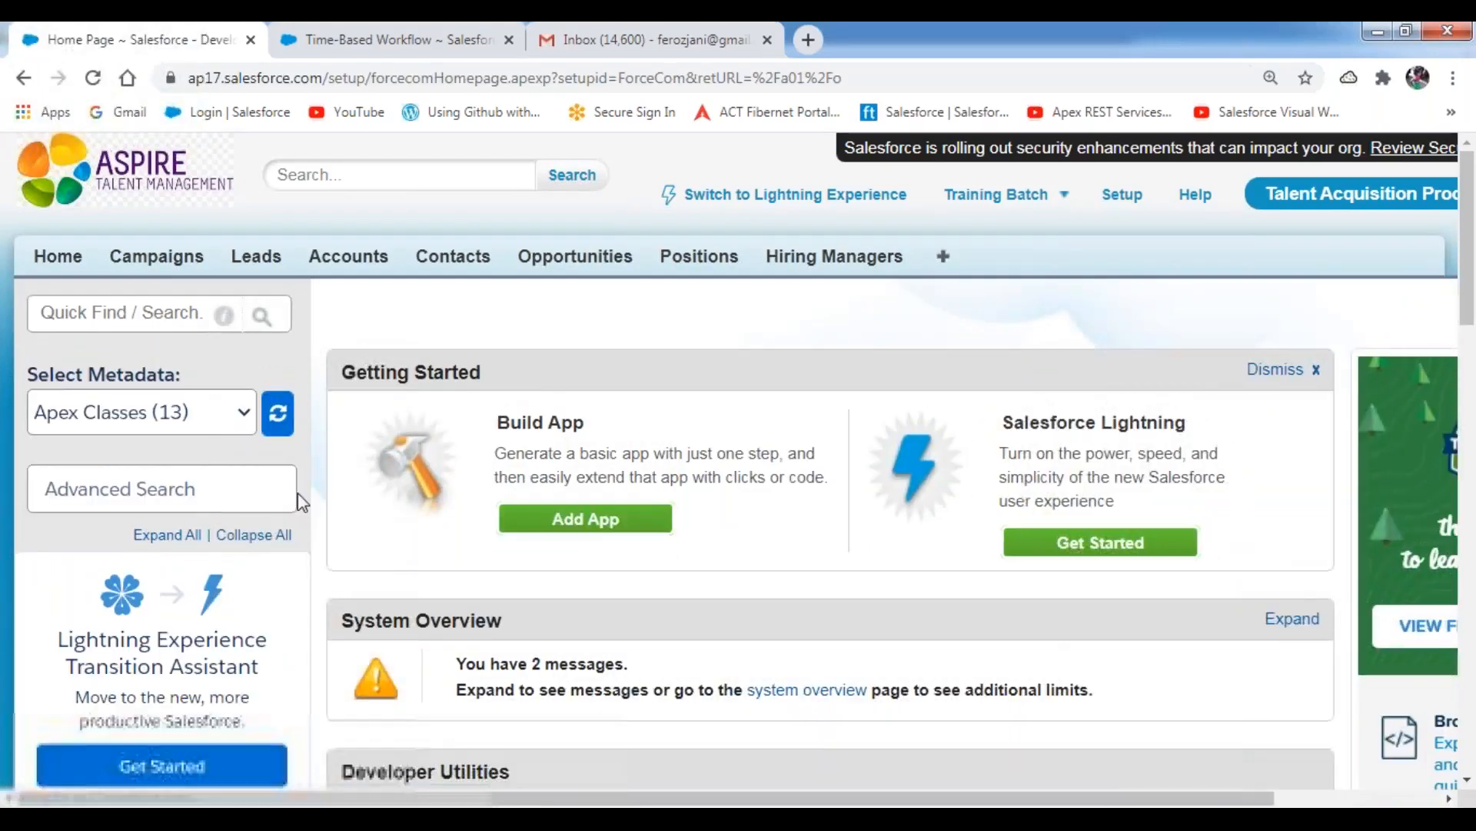
{"action": "scroll", "coordinate": [297, 496], "scroll_direction": "down", "scroll_amount": 10}
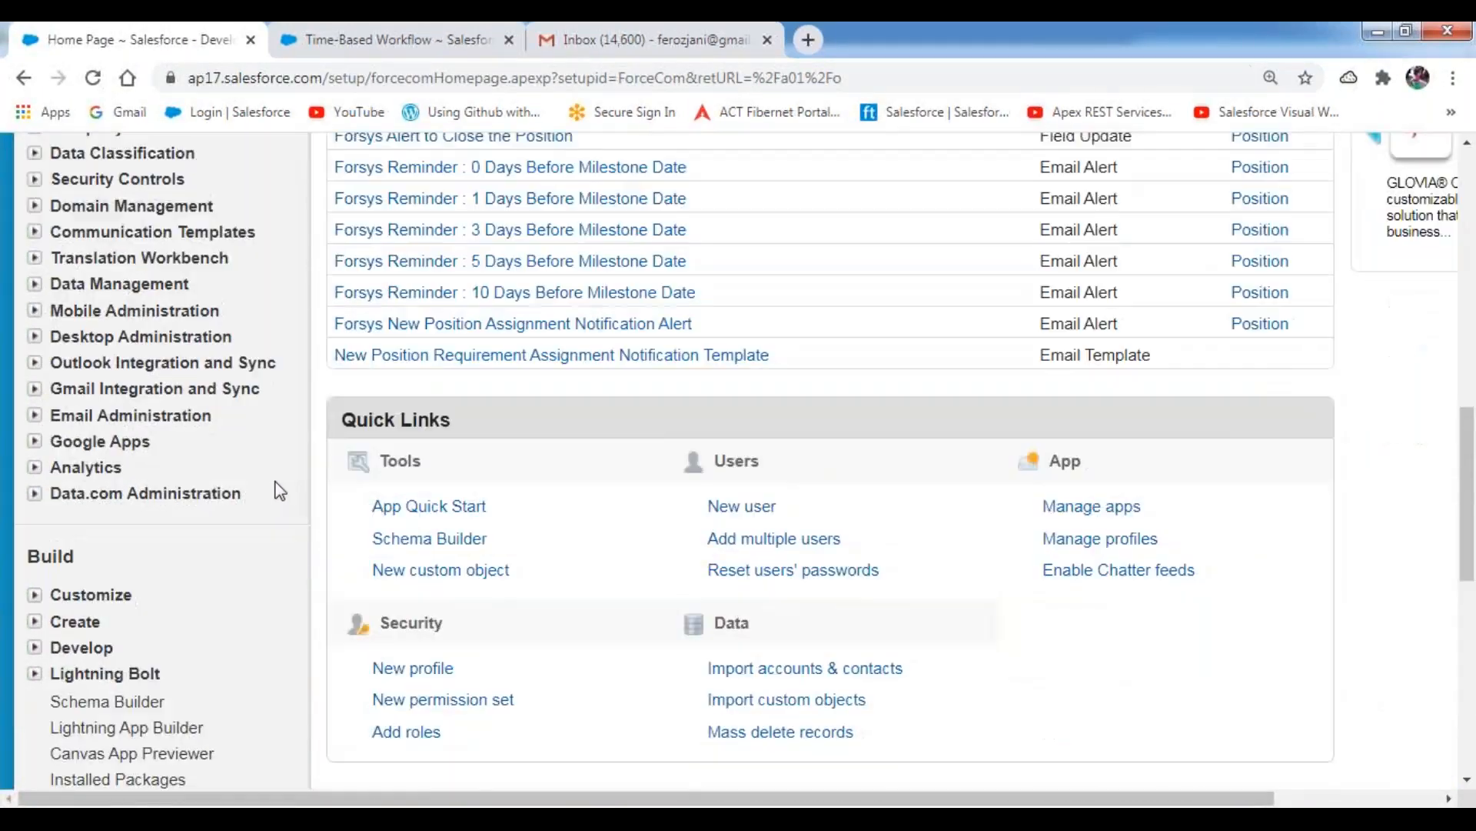
{"action": "scroll", "coordinate": [280, 491], "scroll_direction": "up", "scroll_amount": 10}
{"action": "left_click", "coordinate": [702, 257]}
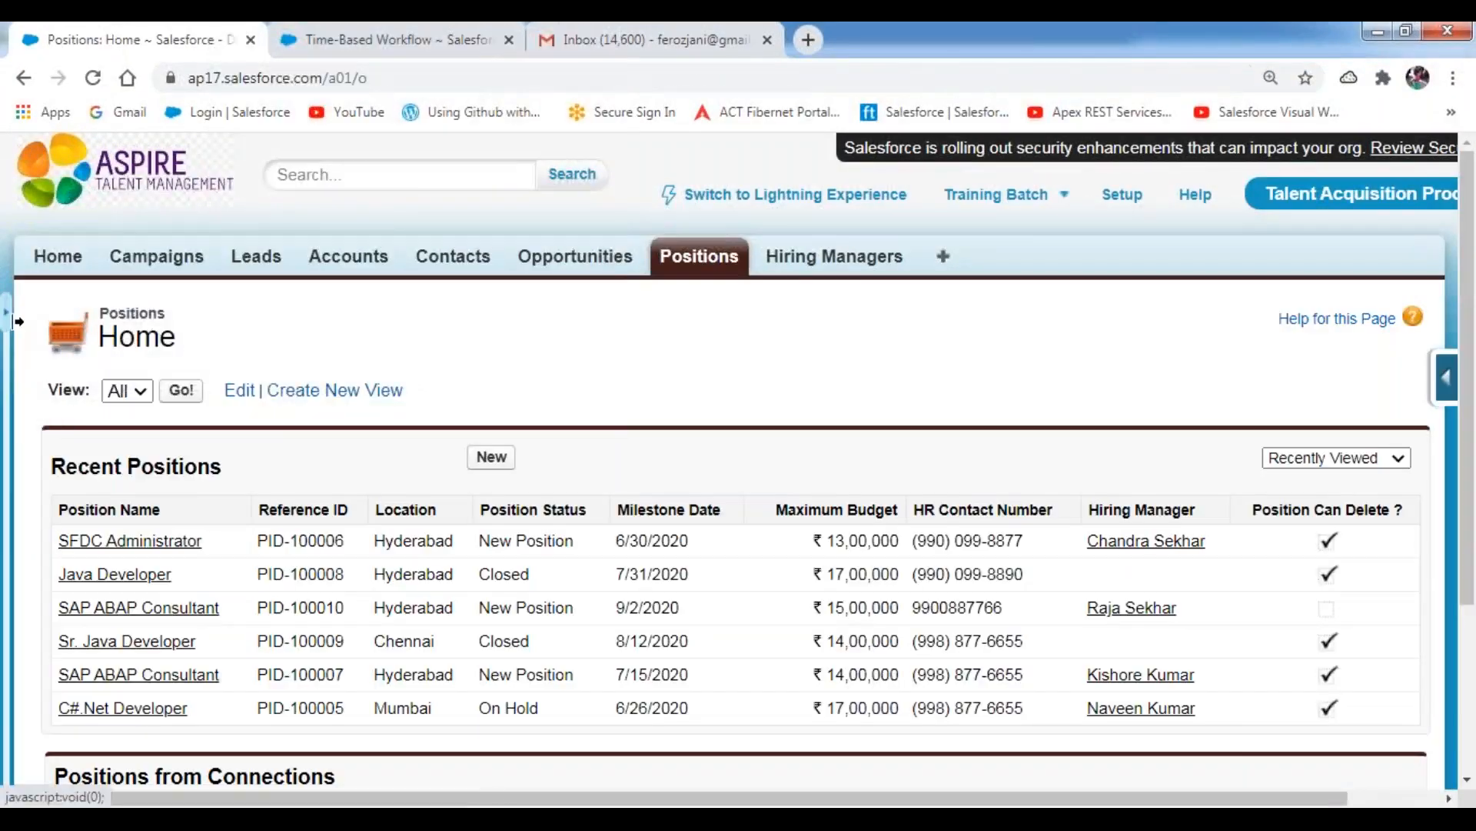
Restore the deleted Salesforce Architect position from the Recycle Bin and open its record from the Positions home page.
{"action": "left_click", "coordinate": [17, 321]}
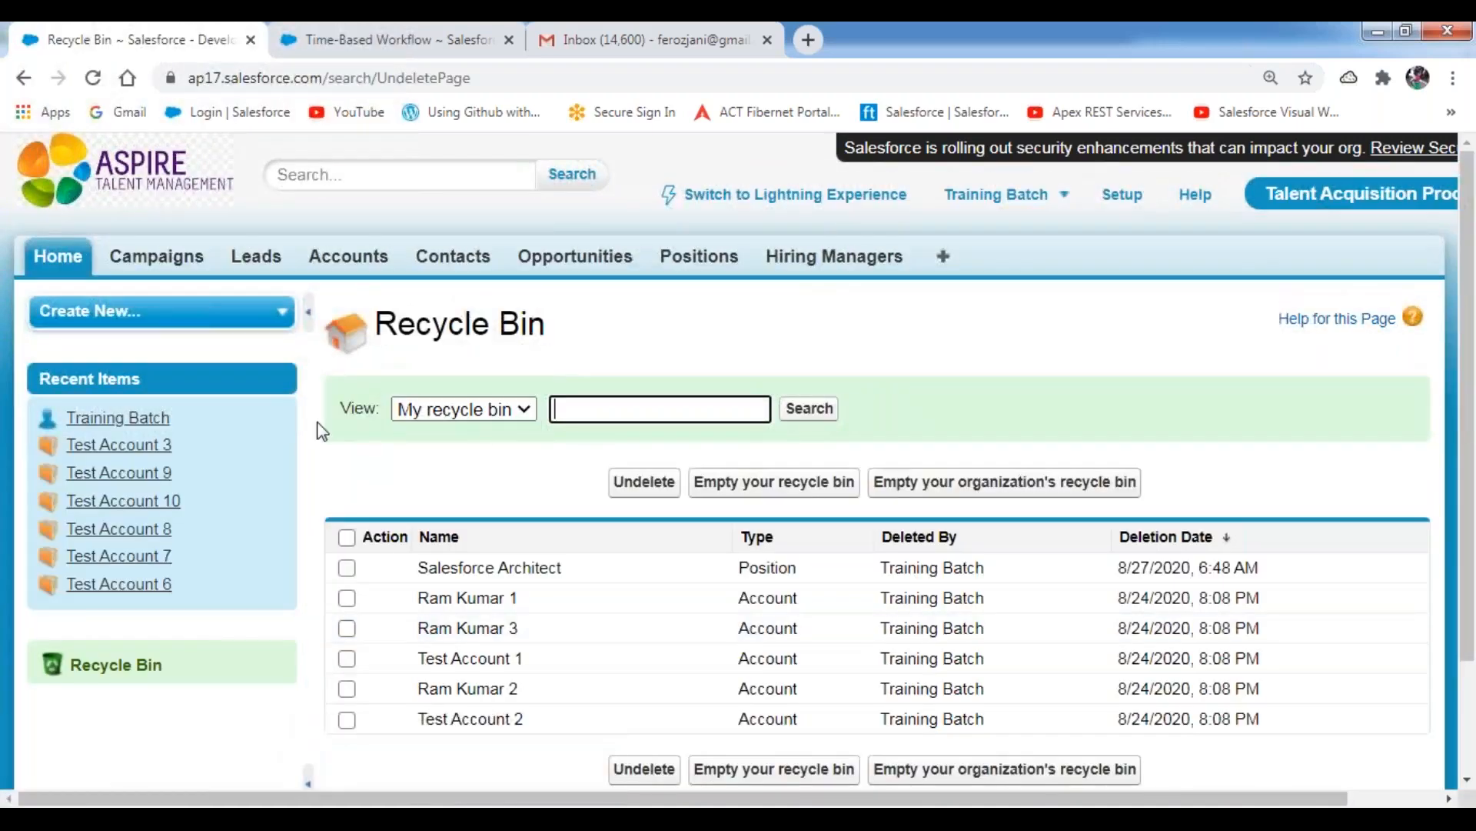
{"action": "left_click", "coordinate": [308, 327]}
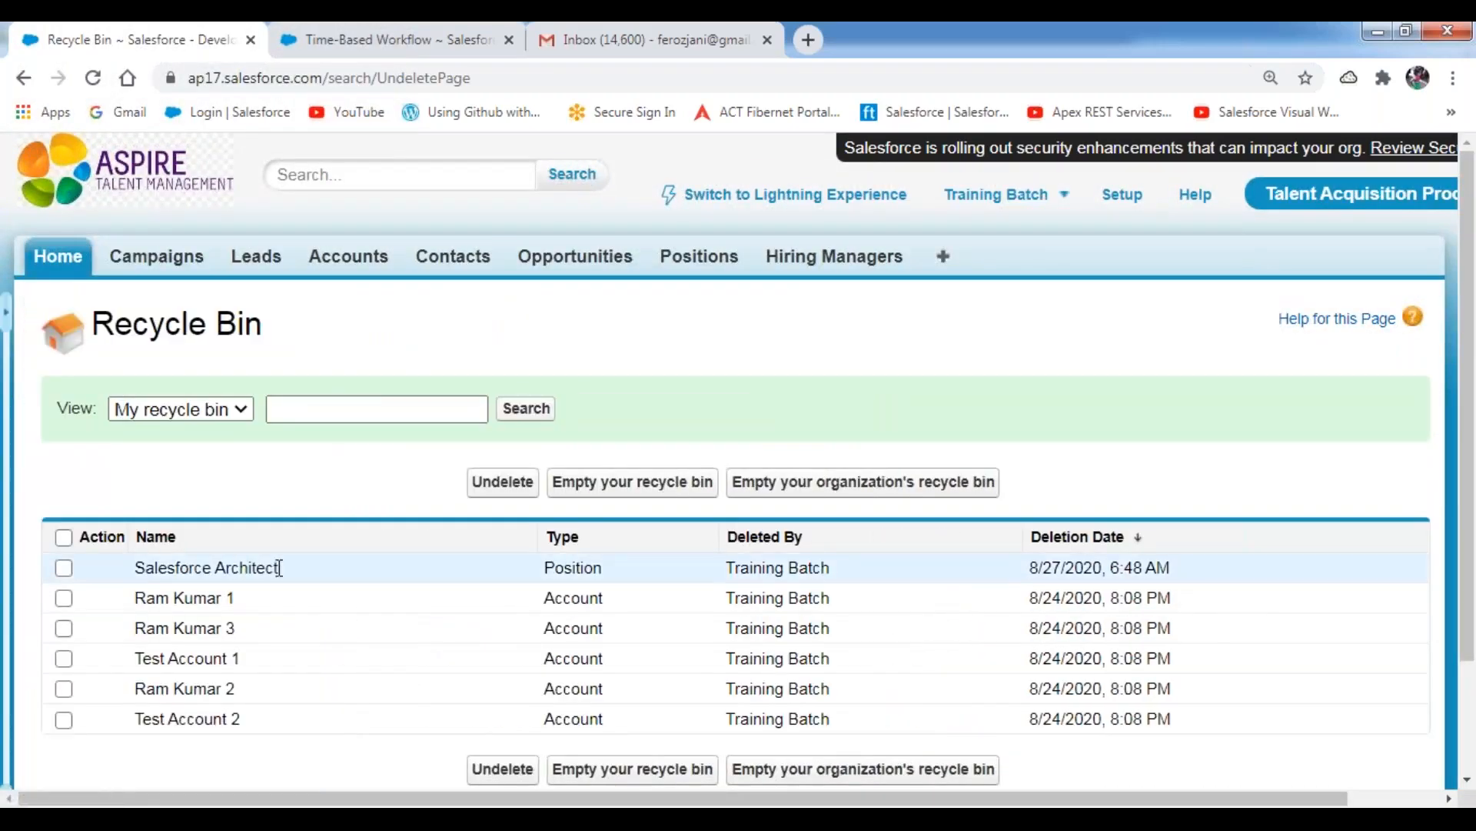
{"action": "left_click", "coordinate": [64, 567]}
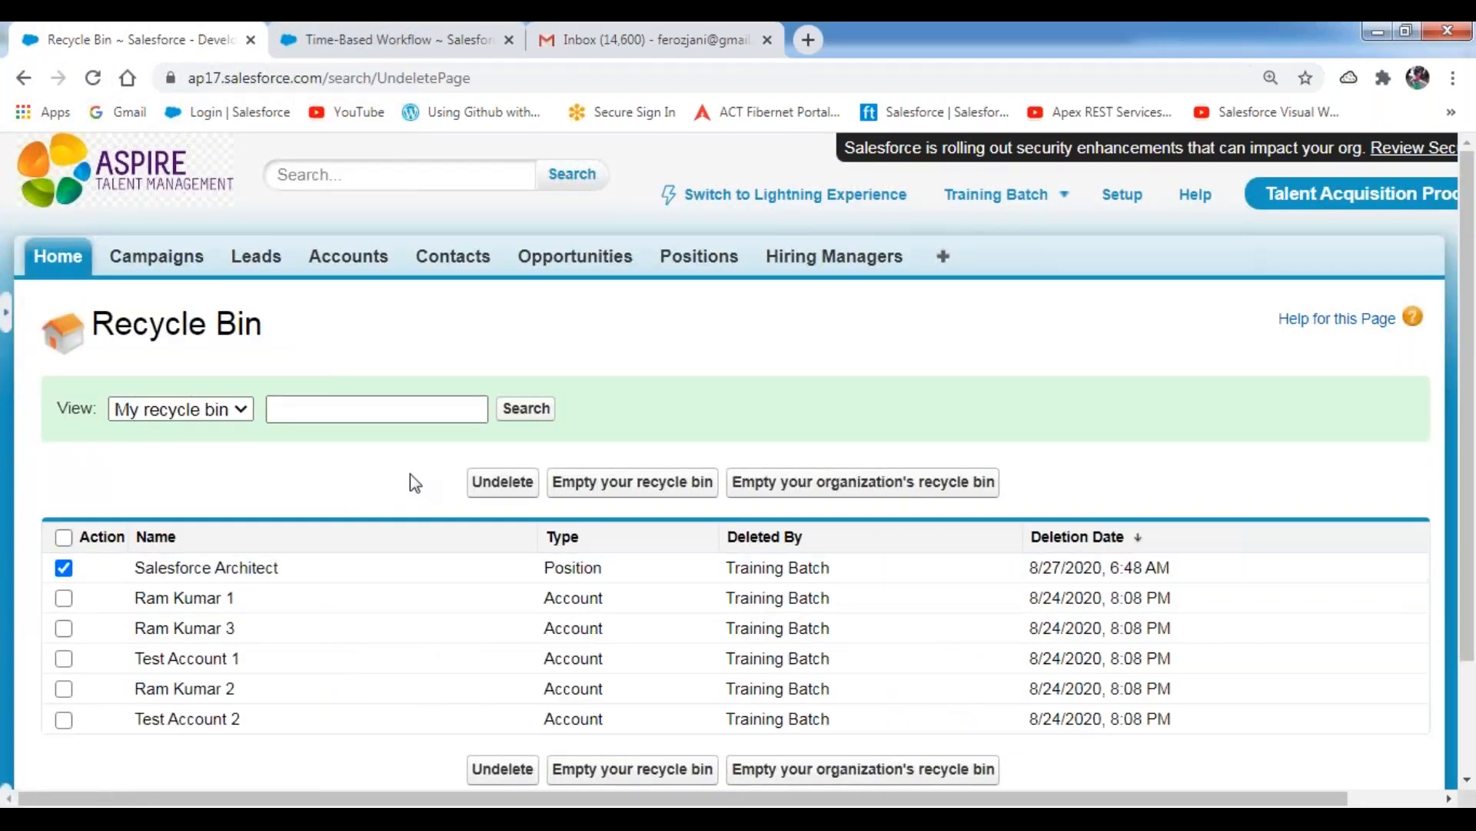
{"action": "left_click", "coordinate": [504, 483]}
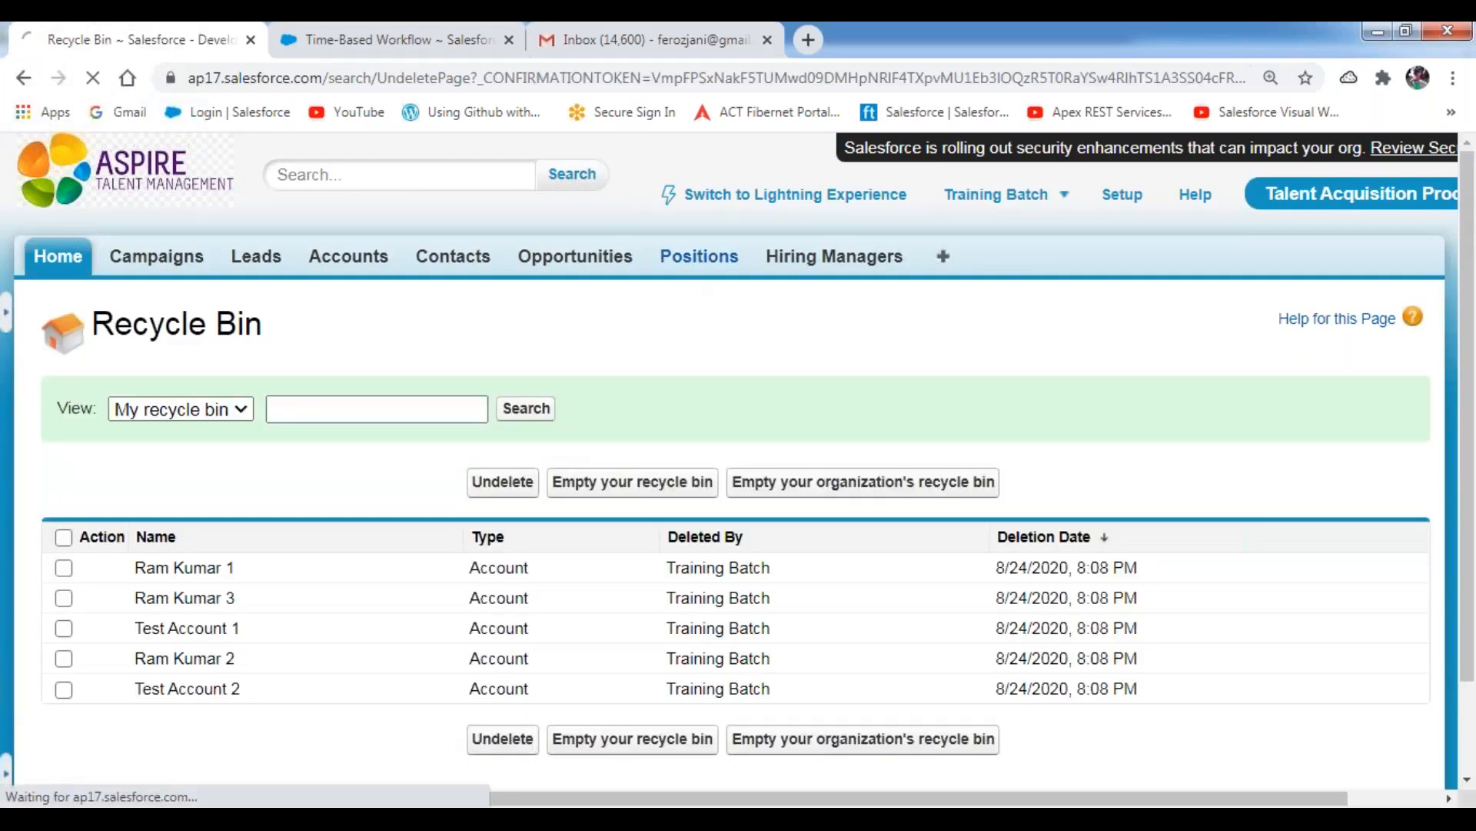
{"action": "left_click", "coordinate": [699, 256]}
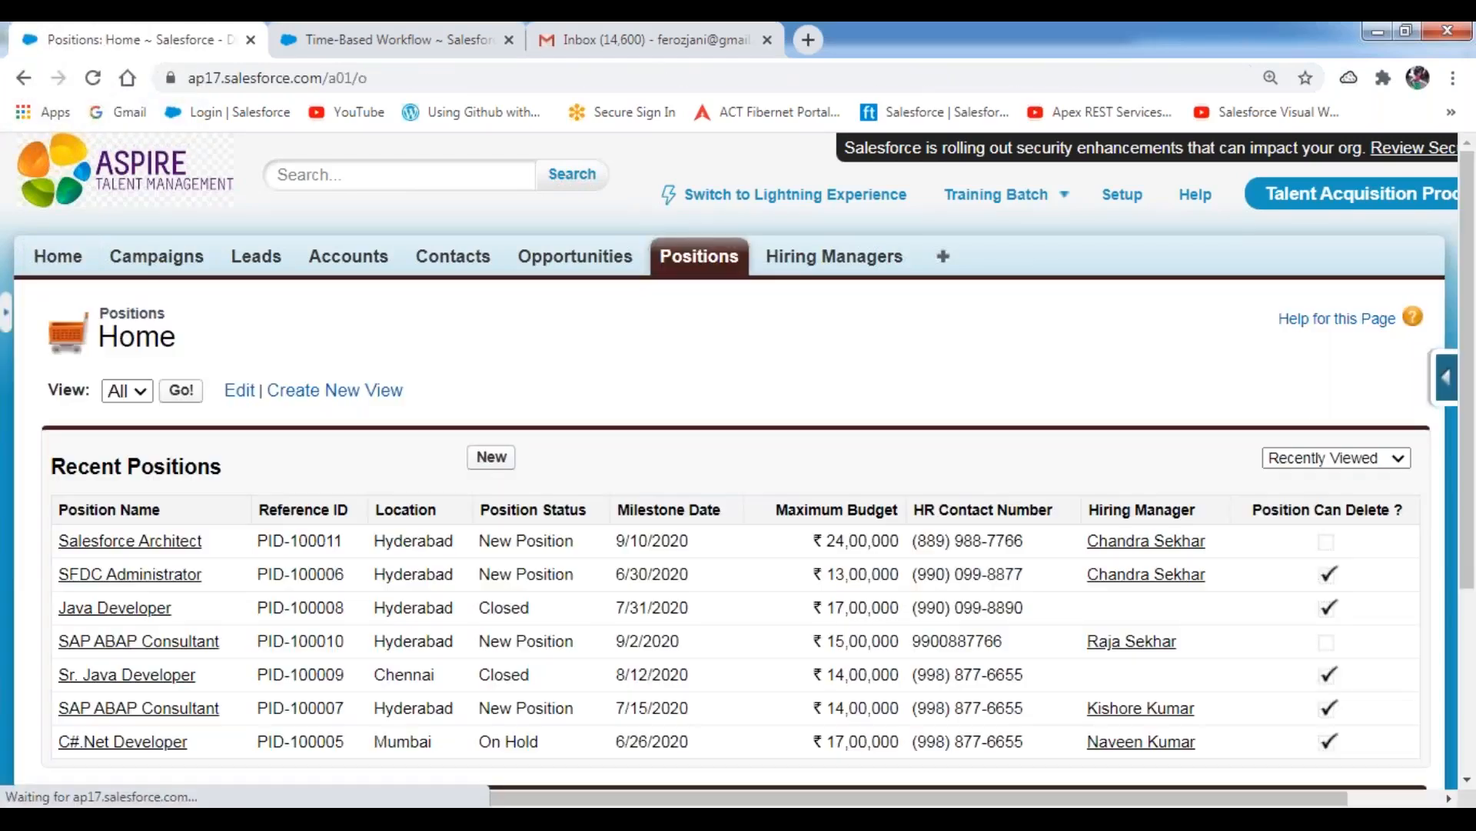
{"action": "left_click", "coordinate": [163, 543]}
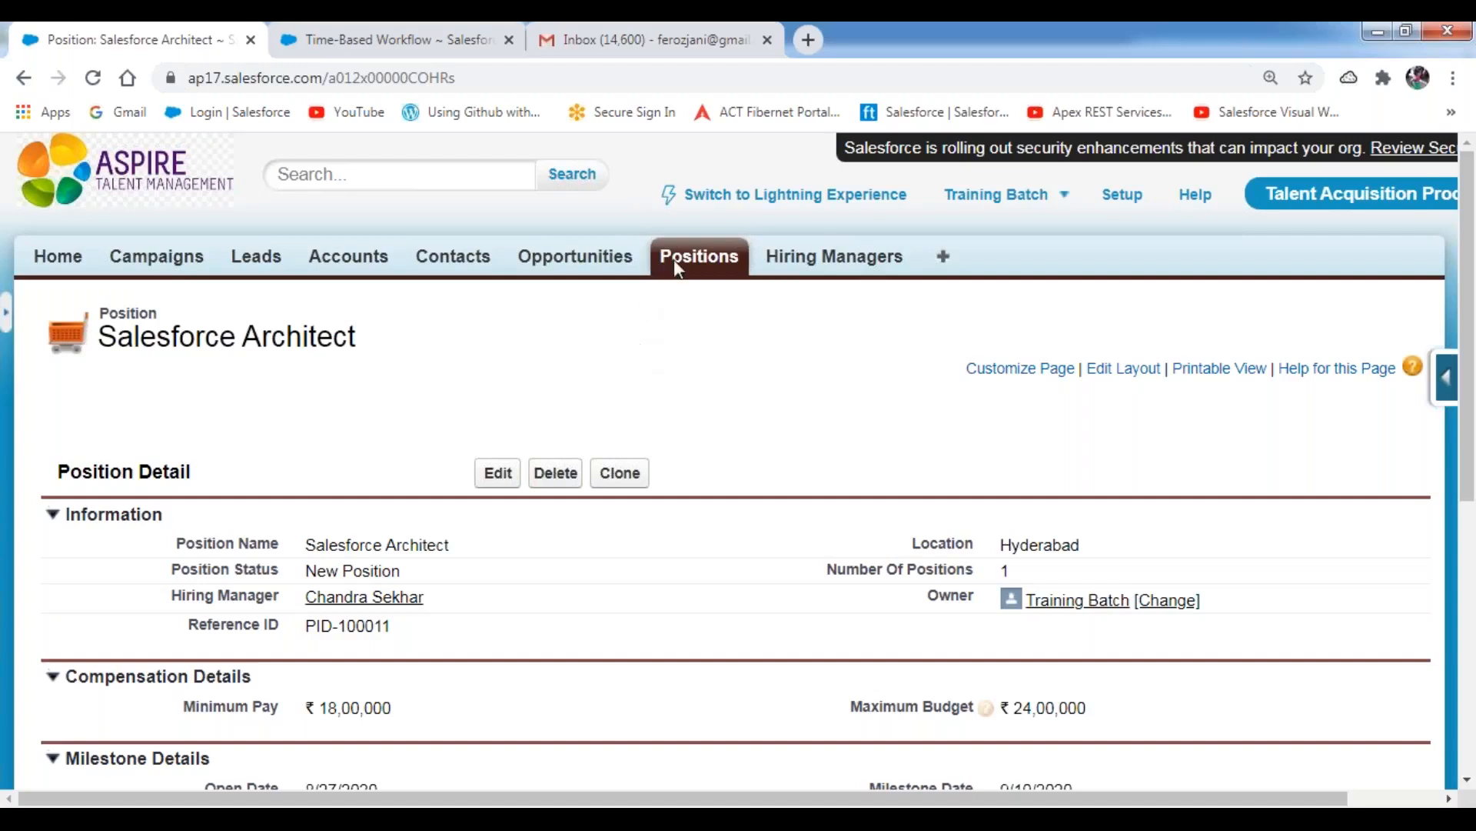
Search the Time-Based Workflow queue again to check for actions belonging to the restored position.
{"action": "left_click", "coordinate": [371, 57]}
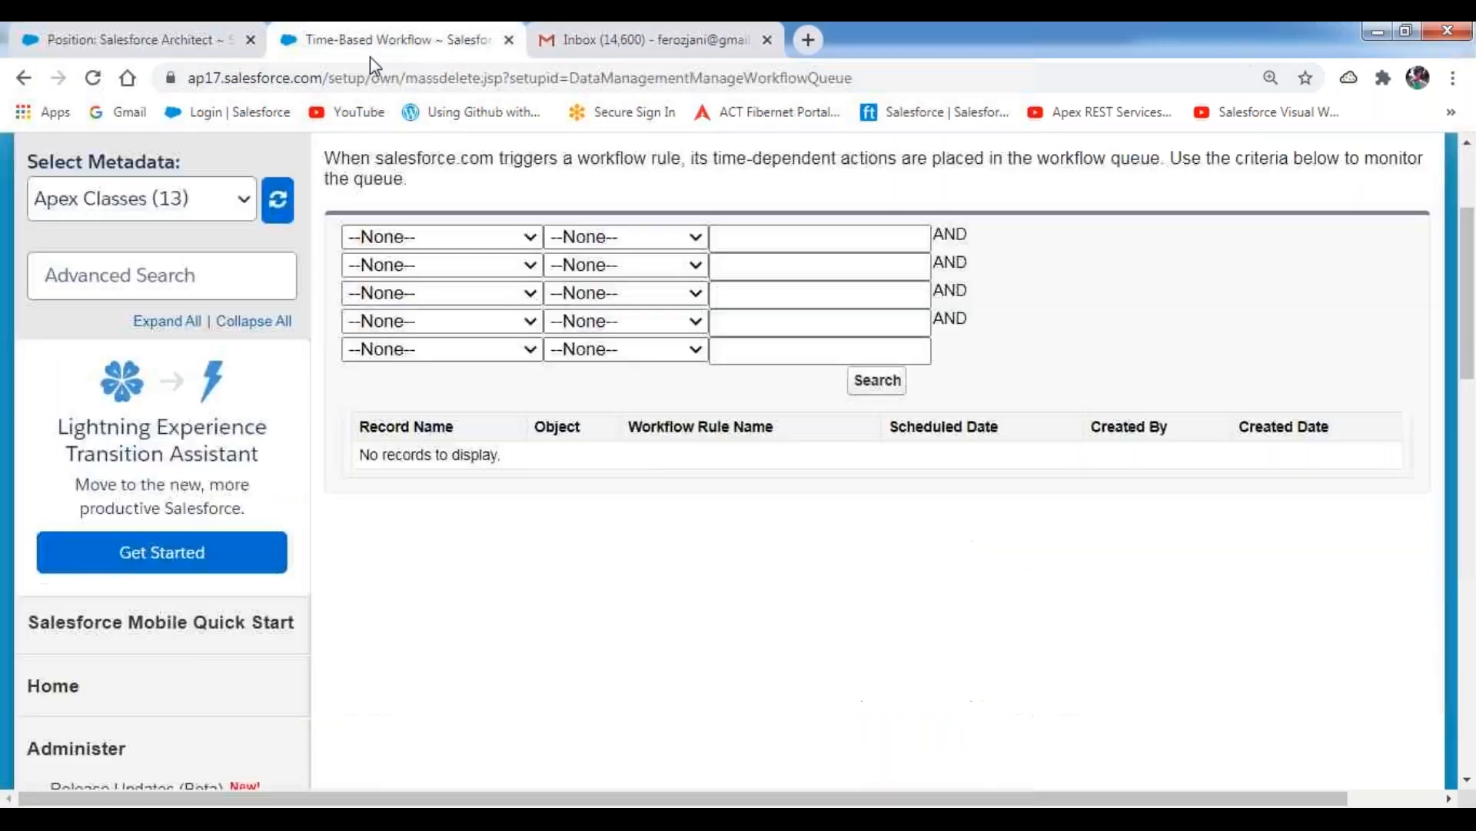
{"action": "left_click", "coordinate": [888, 385]}
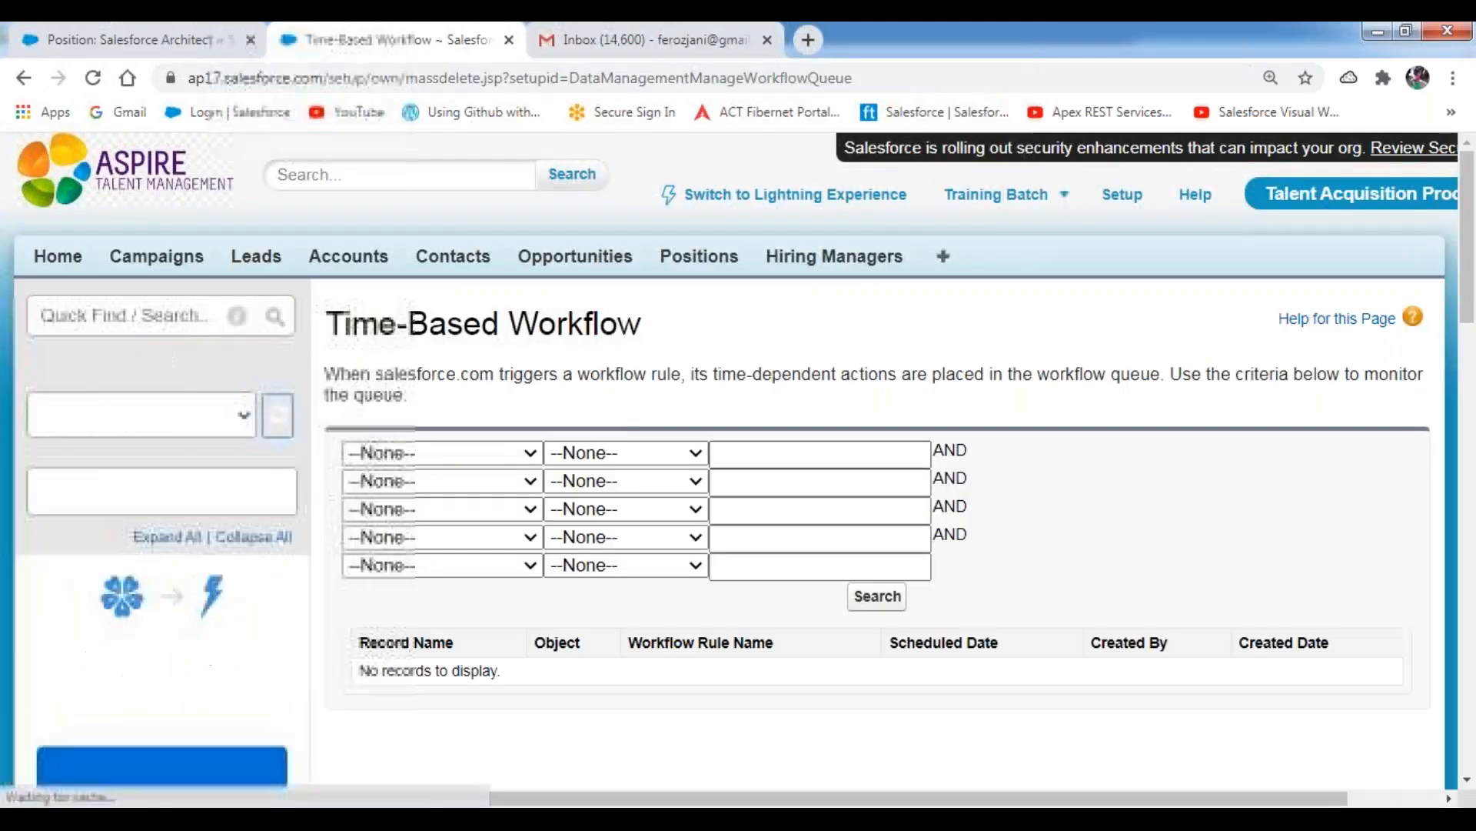
{"action": "left_click", "coordinate": [877, 597]}
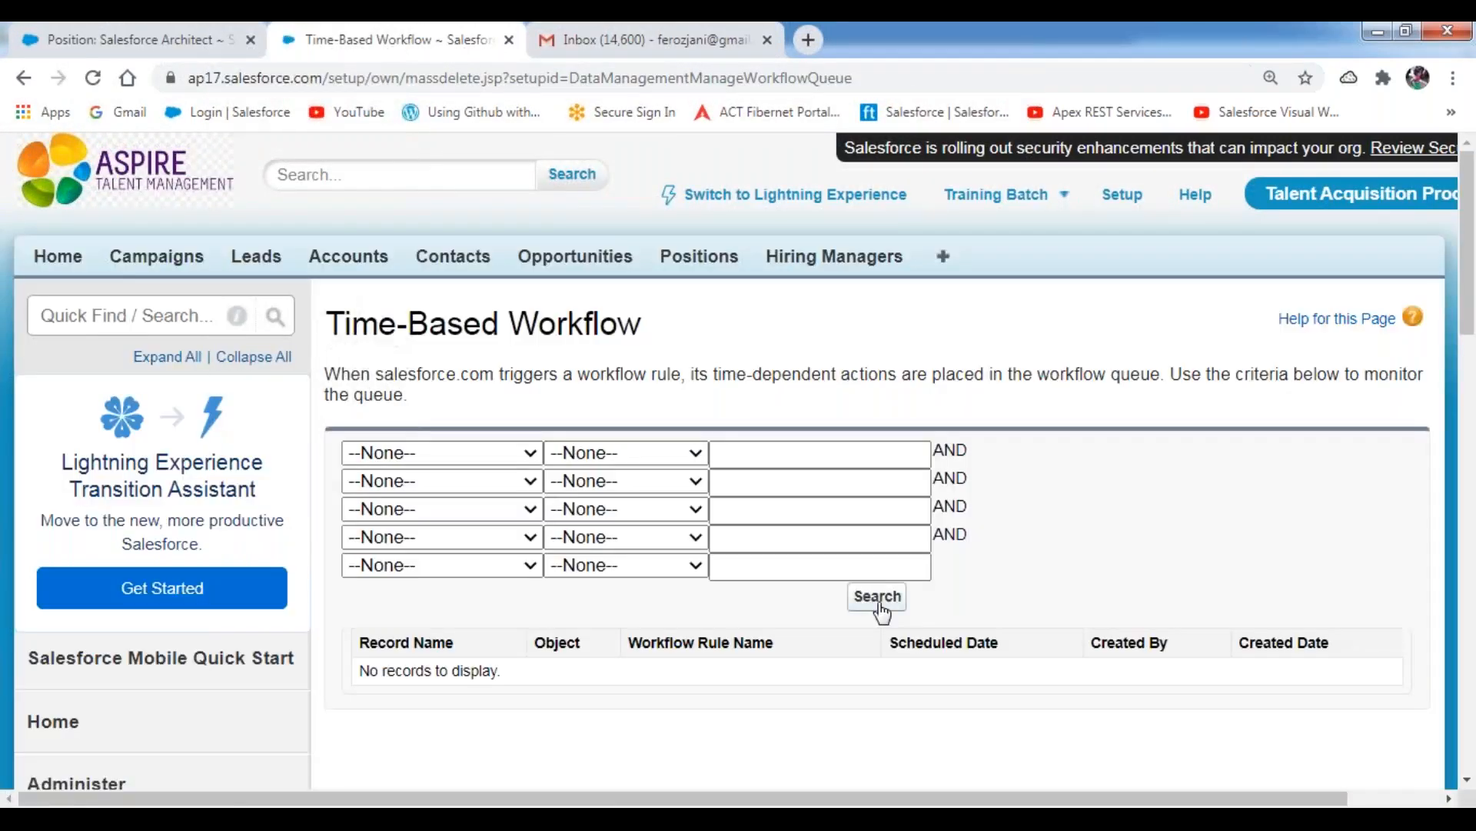